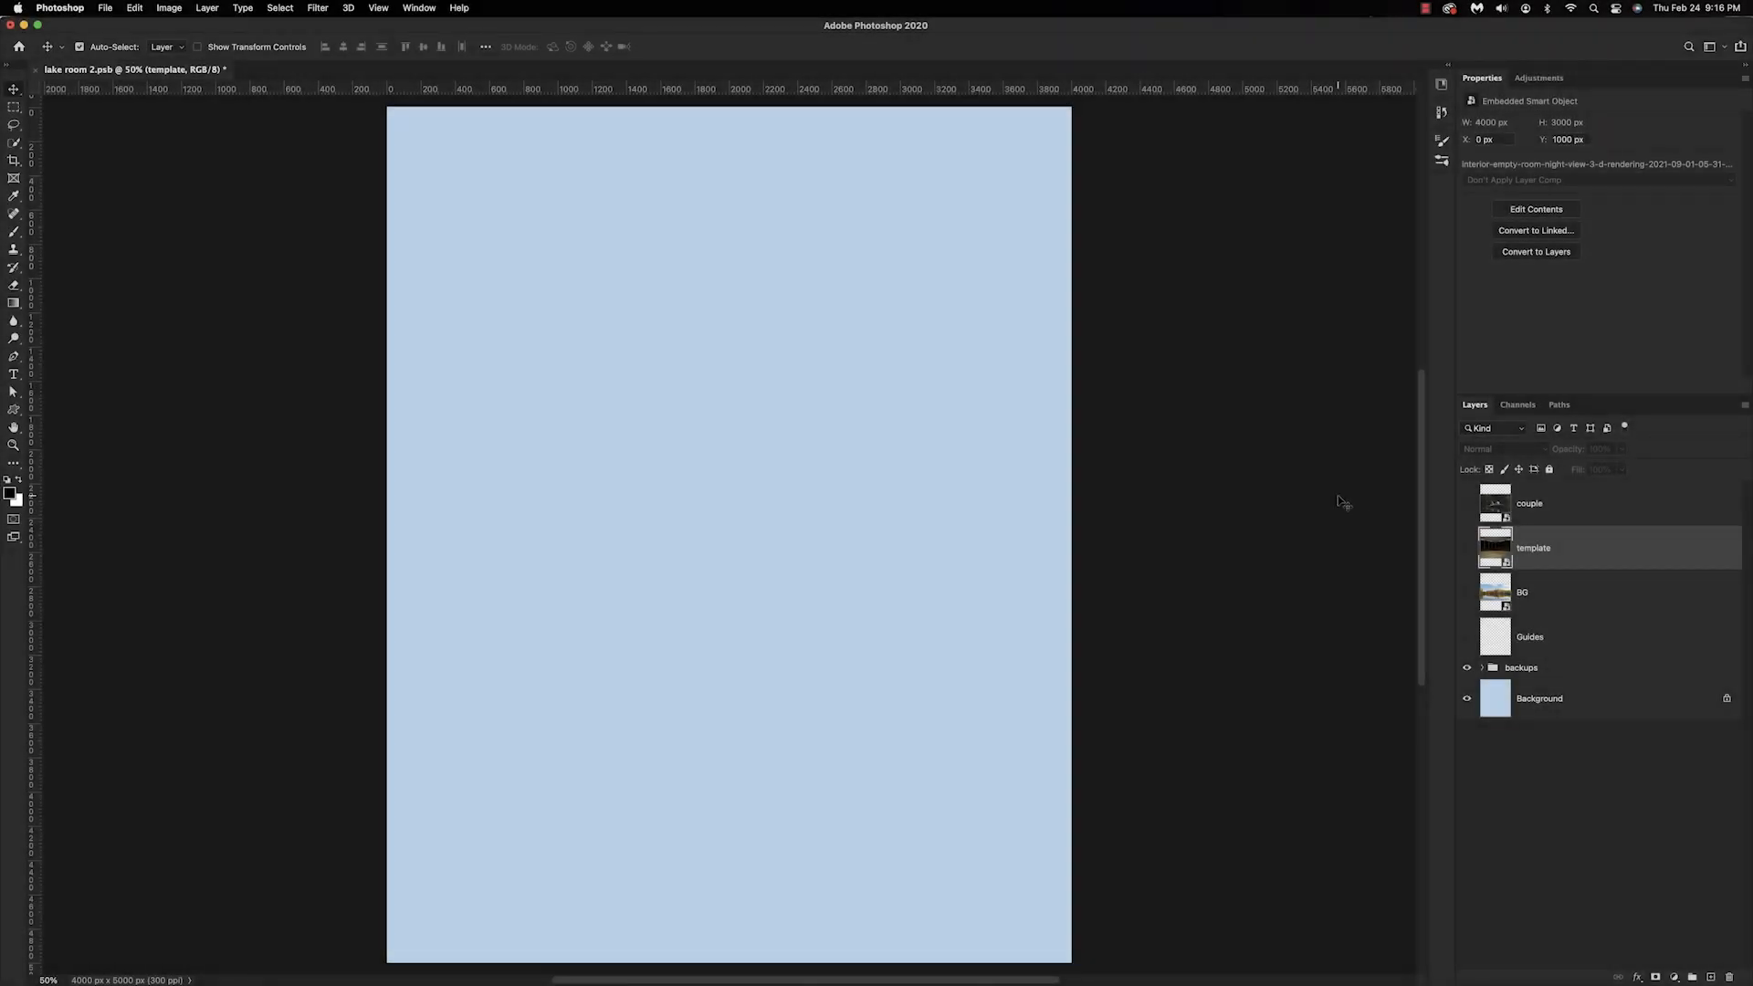
Show the couple layer and rotate it about 1° so its waterline follows a new horizontal guide, then hide the guide.
{"action": "left_click", "coordinate": [1467, 505]}
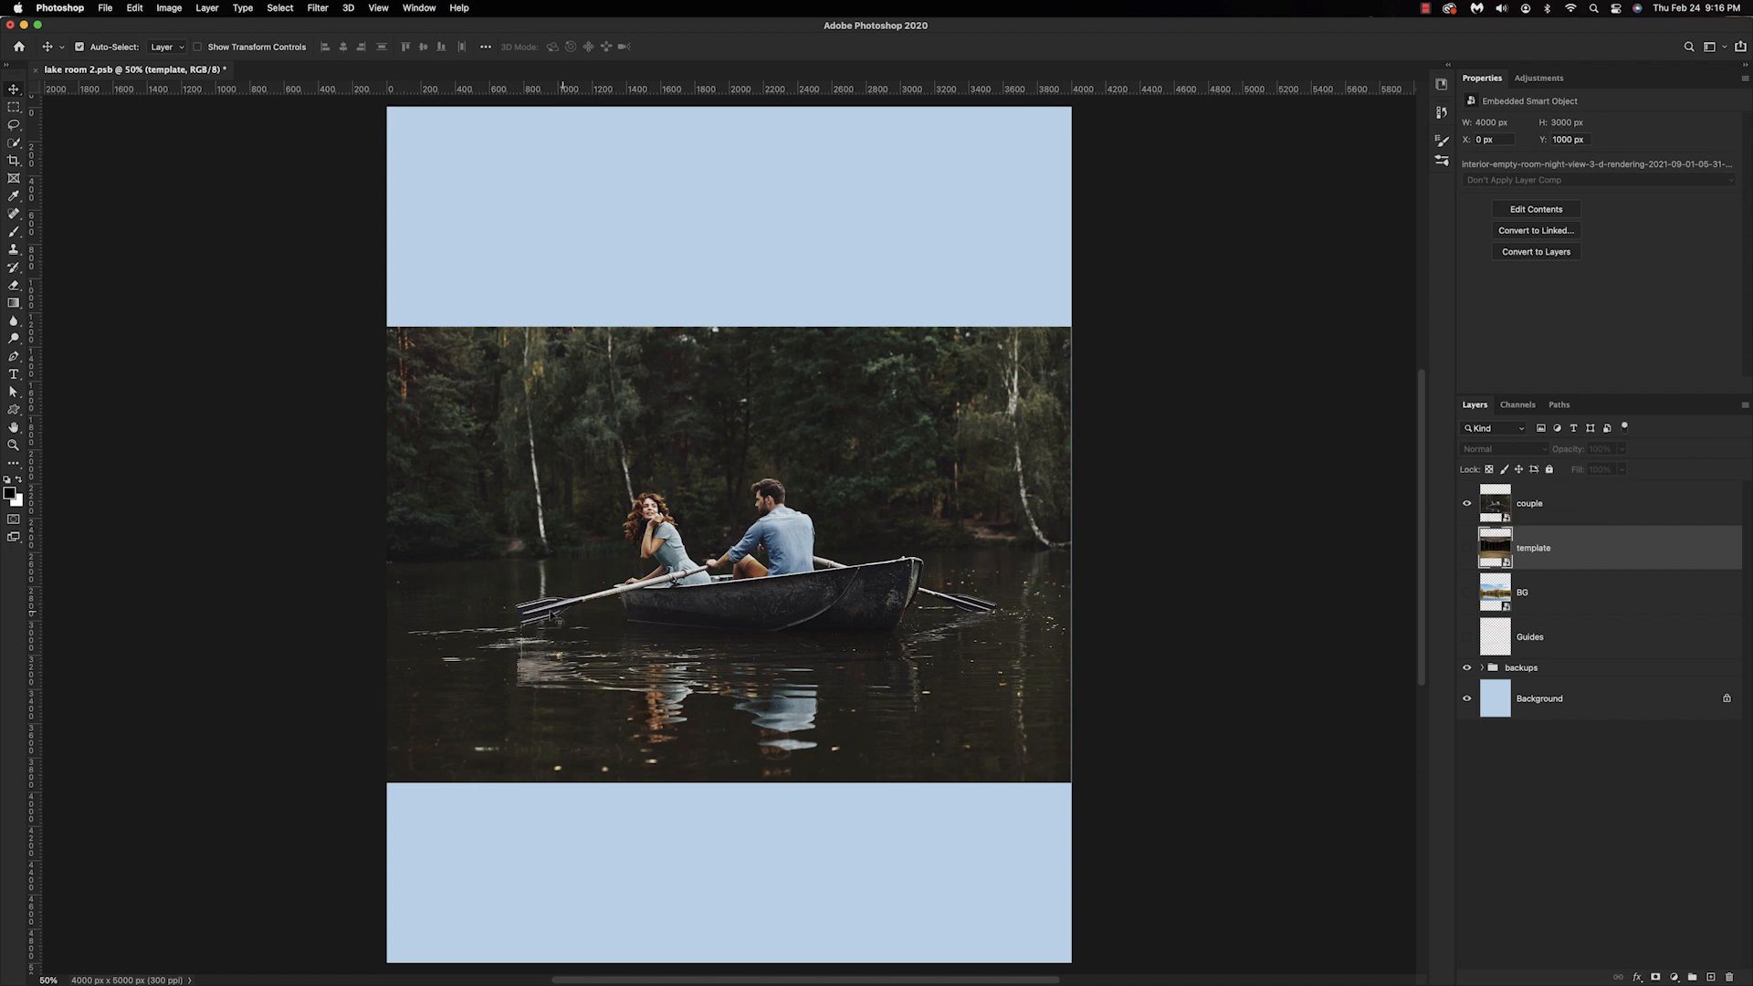
{"action": "left_click_drag", "start_coordinate": [693, 90], "coordinate": [682, 548]}
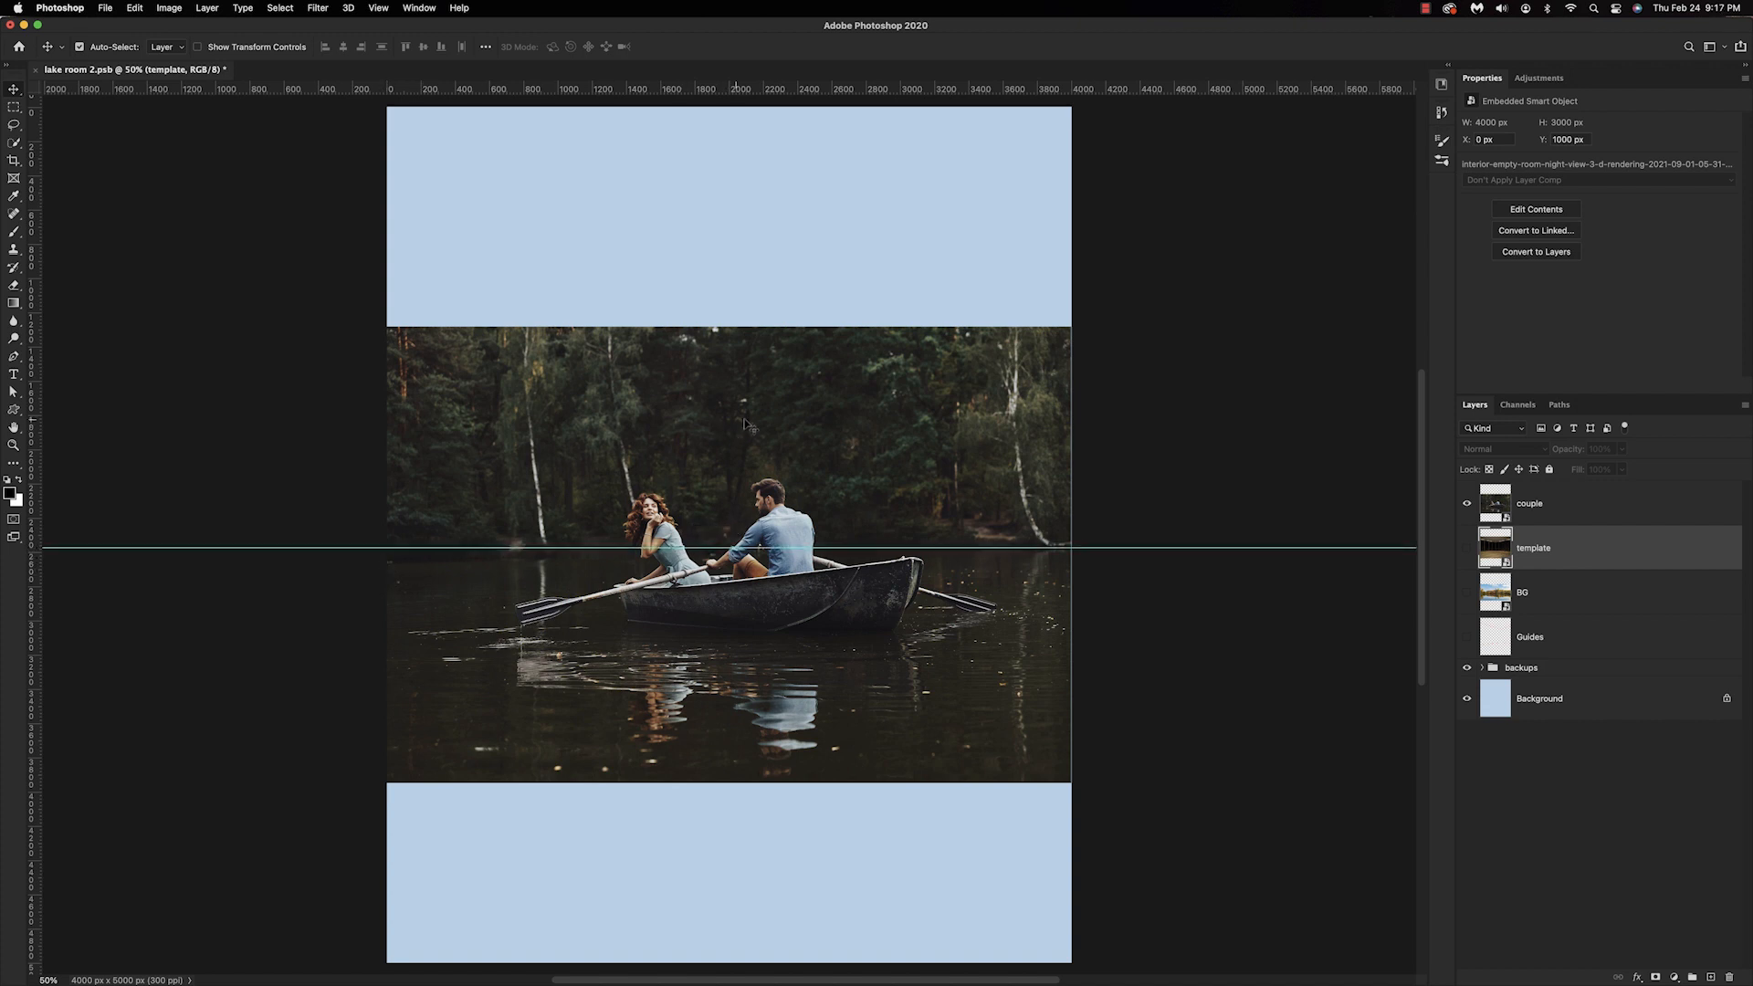
{"action": "left_click", "coordinate": [1494, 505]}
{"action": "key", "text": "super+t"}
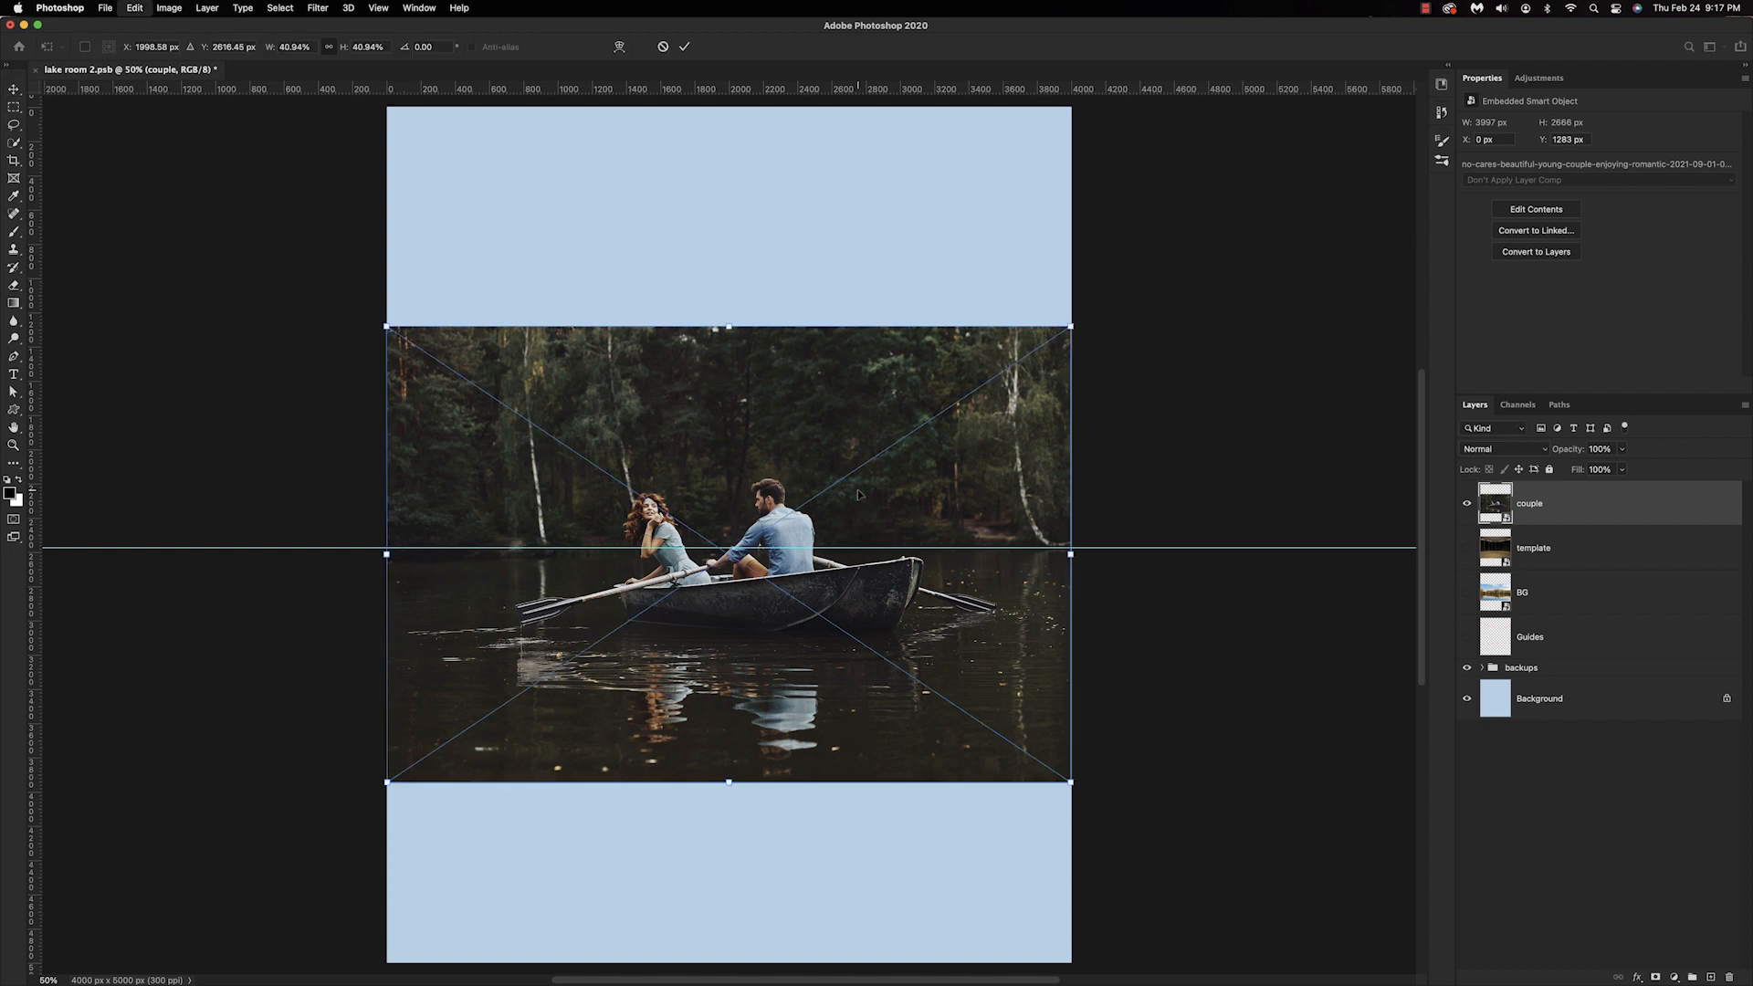
{"action": "left_click_drag", "start_coordinate": [1091, 336], "coordinate": [1094, 343]}
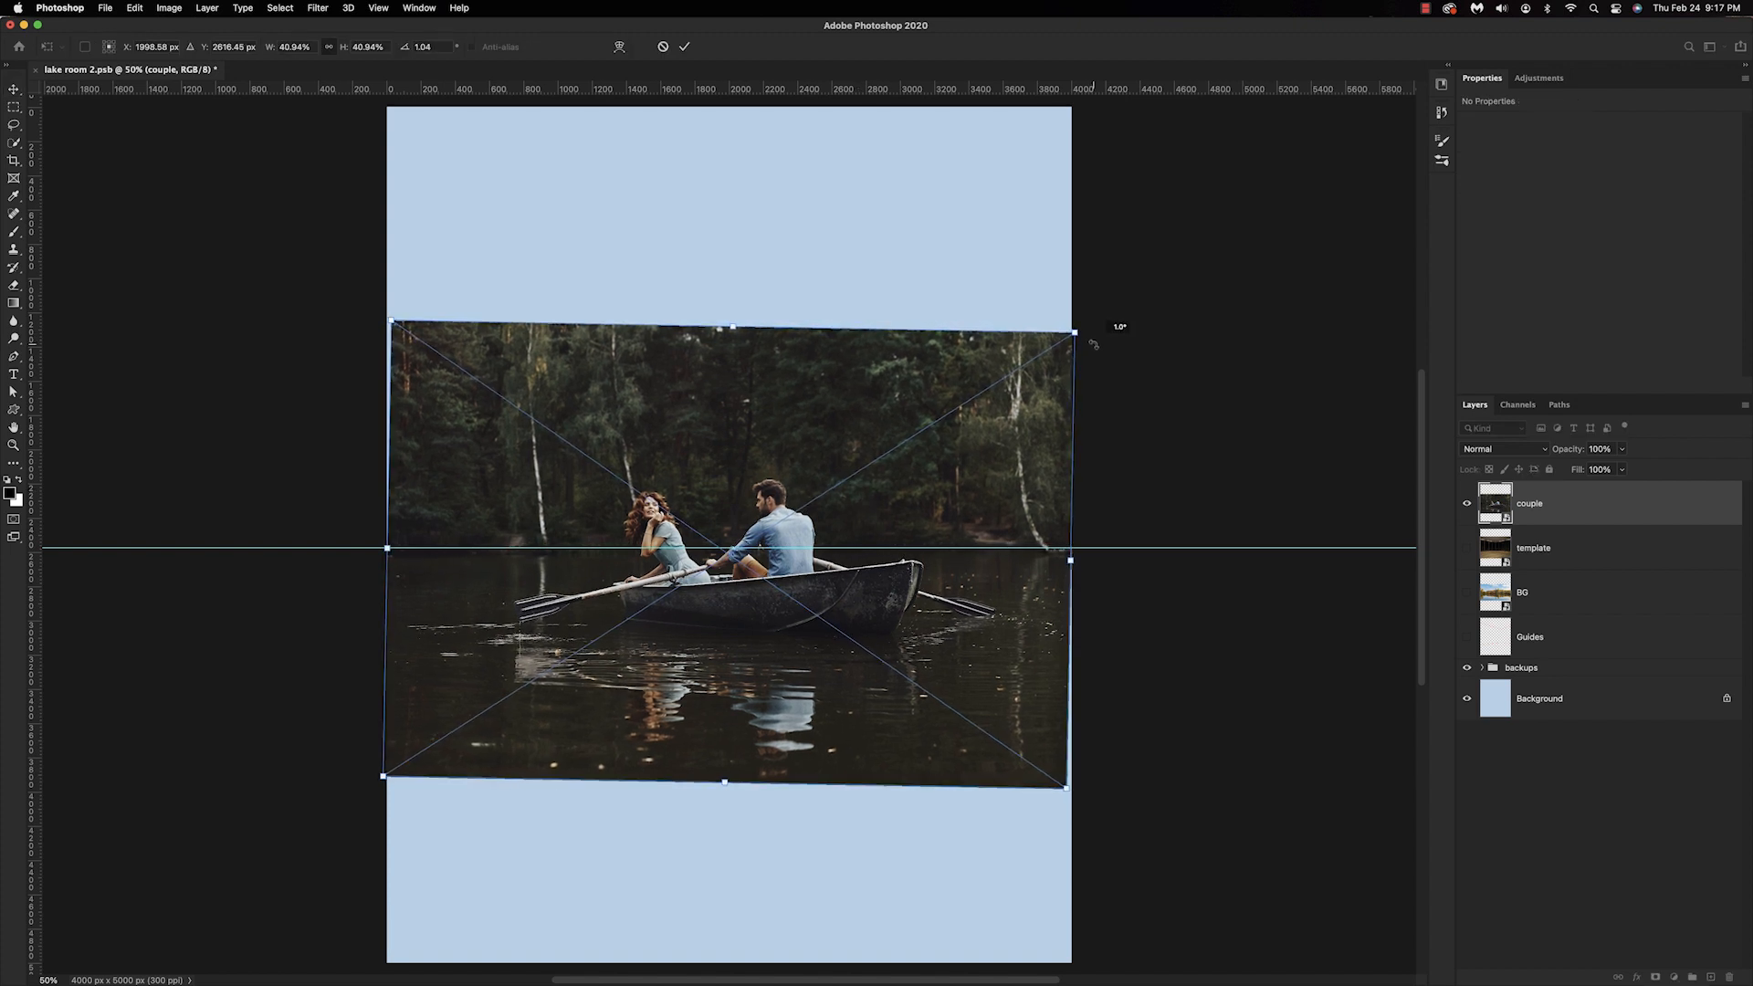
{"action": "key", "text": "Return"}
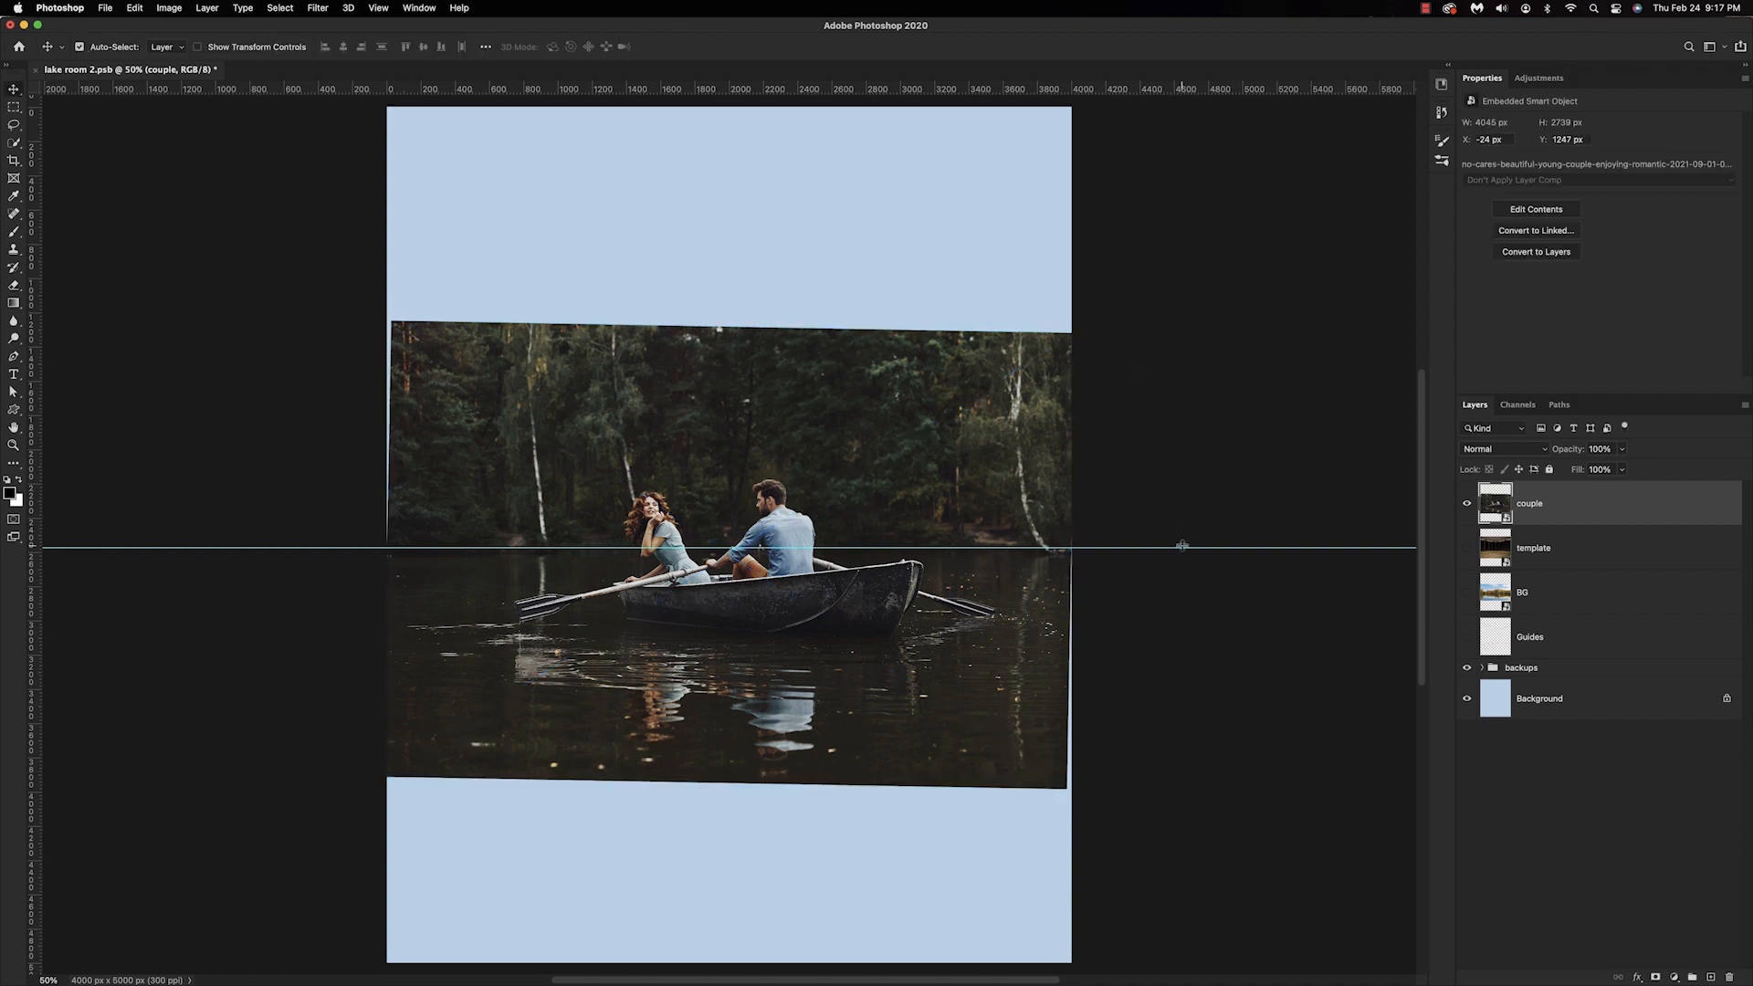
{"action": "key", "text": "super+semicolon"}
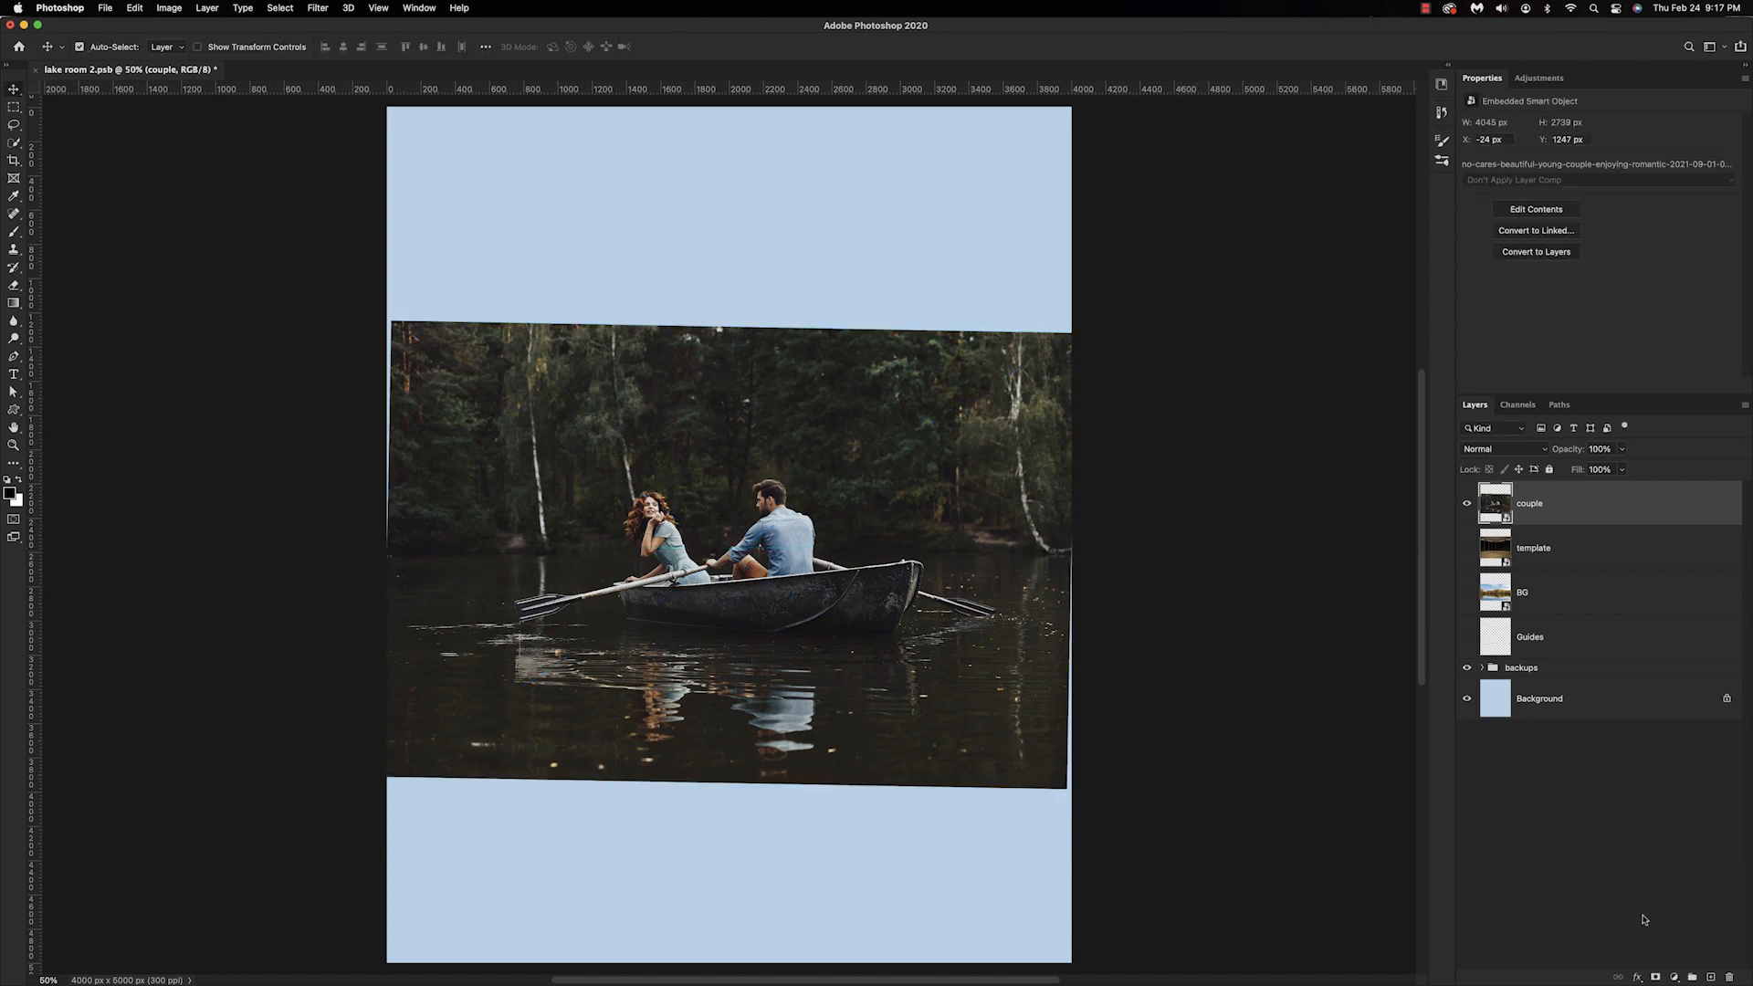
Duplicate the couple layer, name the duplicate "backup", hide it and place it directly below the couple layer.
{"action": "key", "text": "p"}
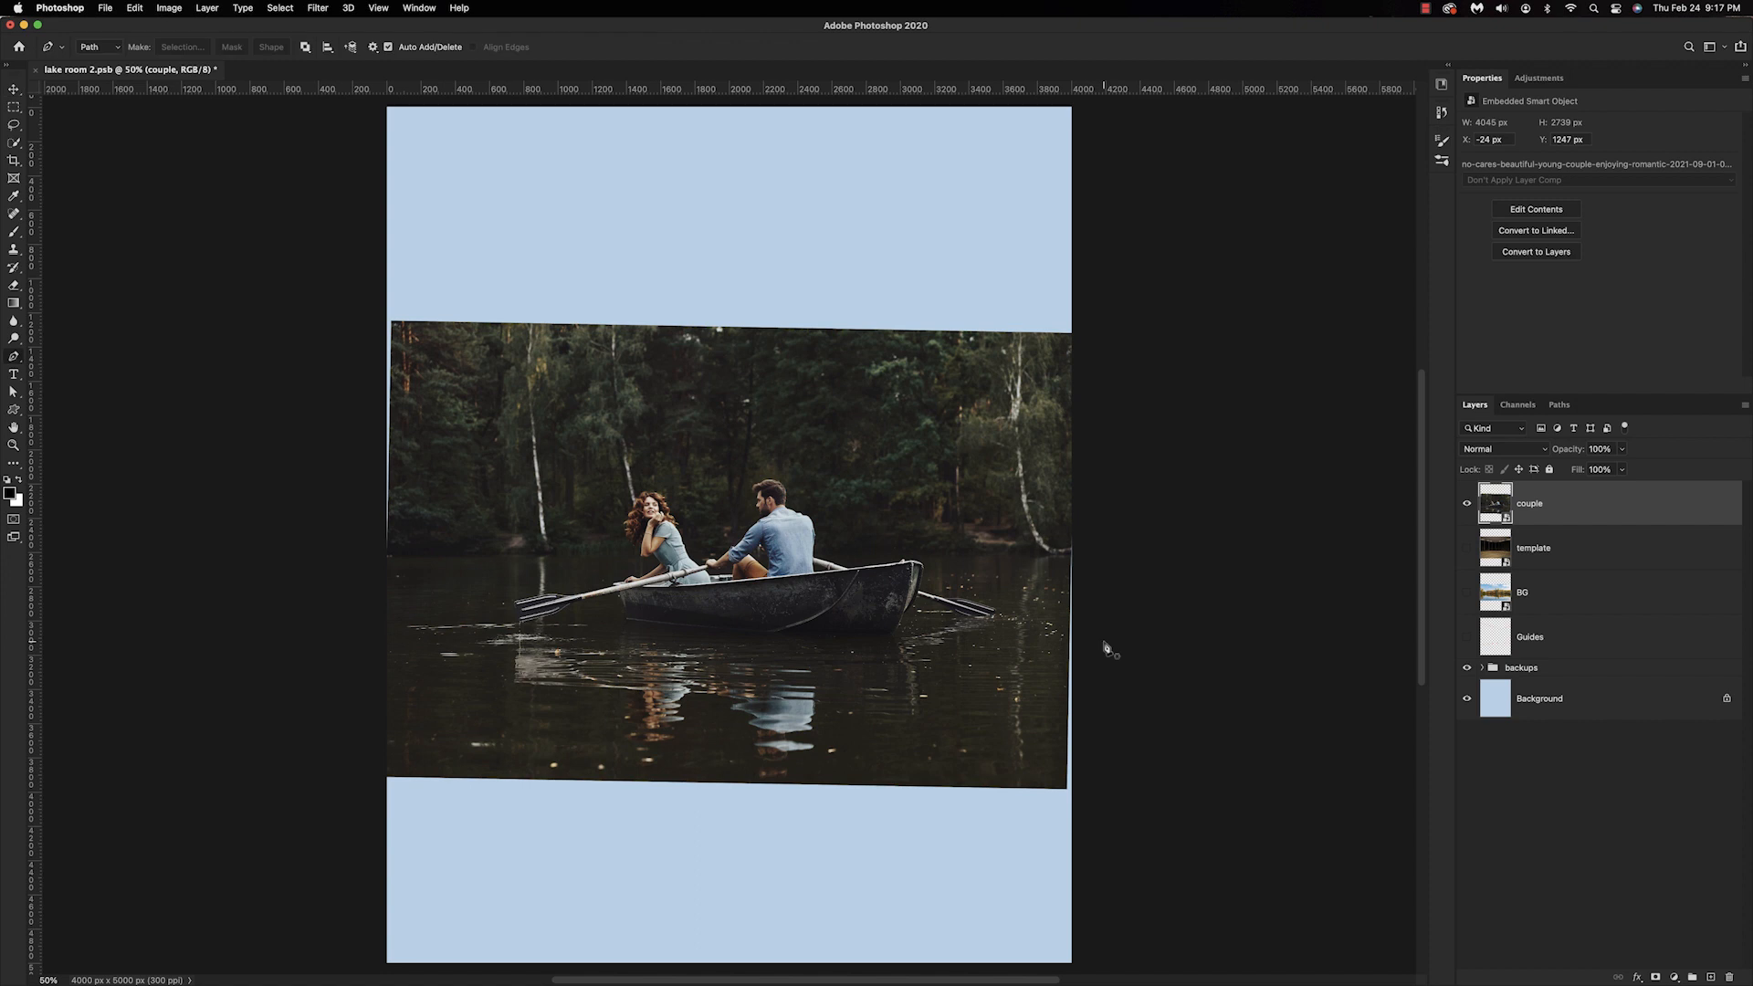
{"action": "key", "text": "super+1"}
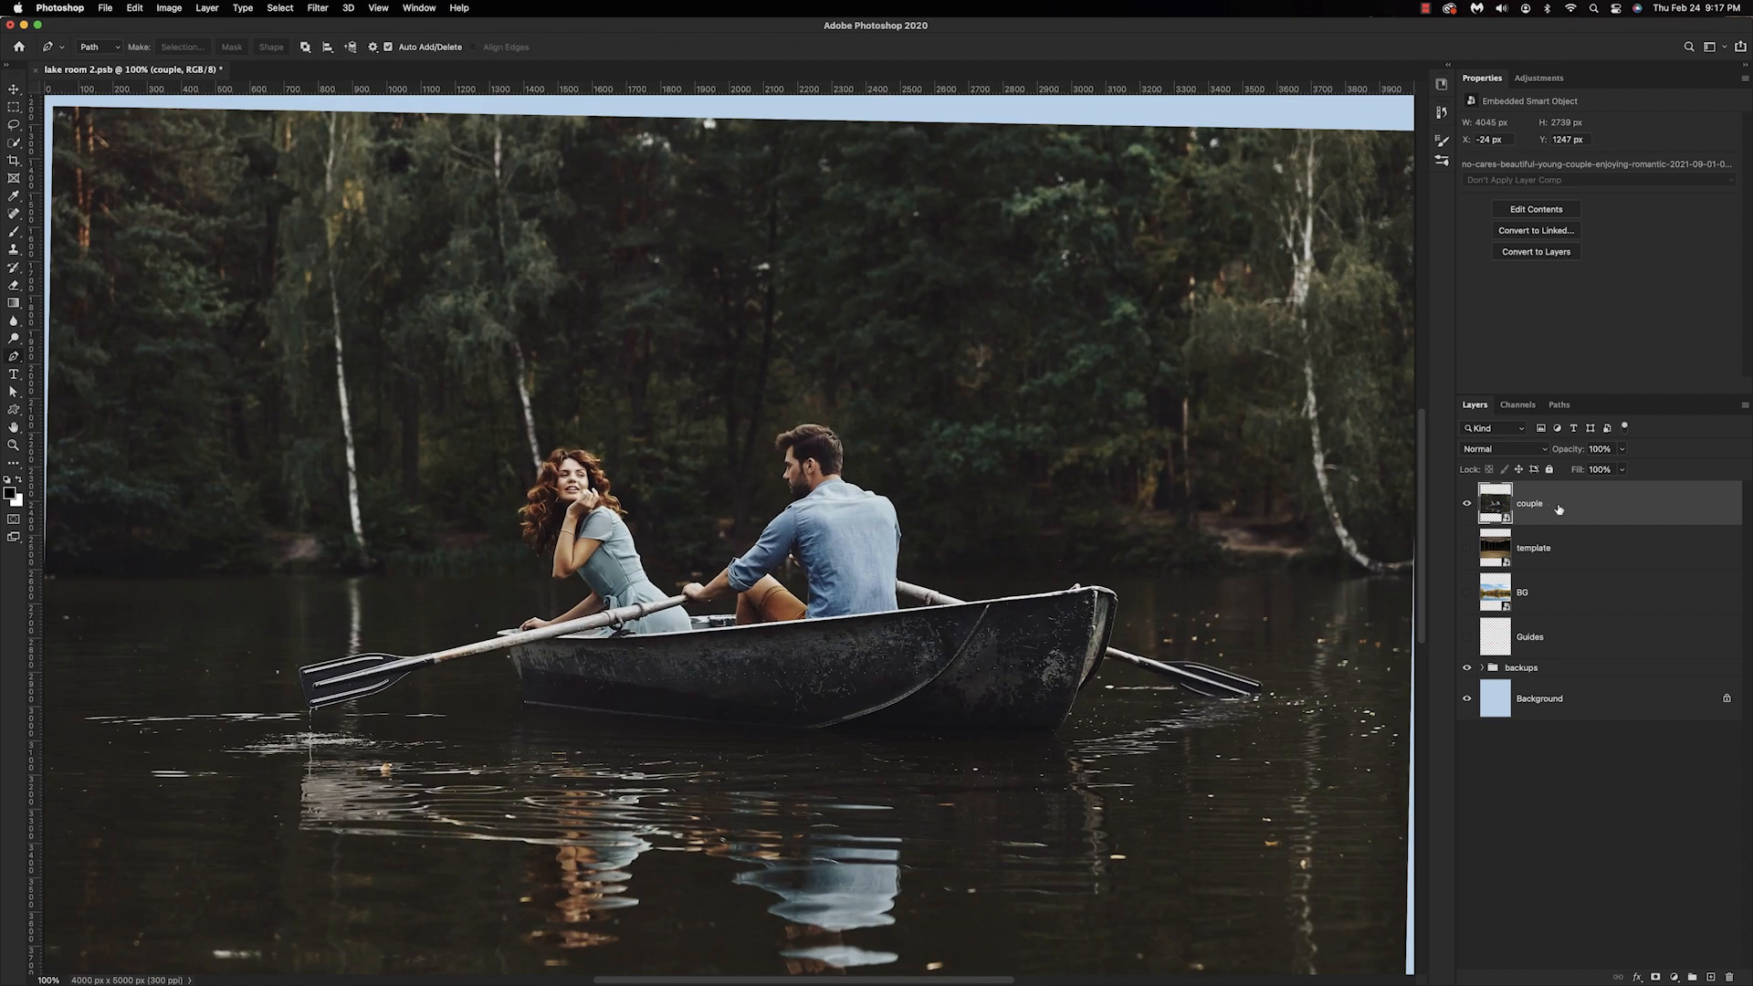
{"action": "key", "text": "super+j"}
{"action": "double_click", "coordinate": [1545, 505]}
{"action": "type", "text": "b"}
{"action": "key", "text": "Return"}
{"action": "left_click", "coordinate": [1468, 504]}
{"action": "left_click_drag", "start_coordinate": [1557, 547], "coordinate": [1556, 500]}
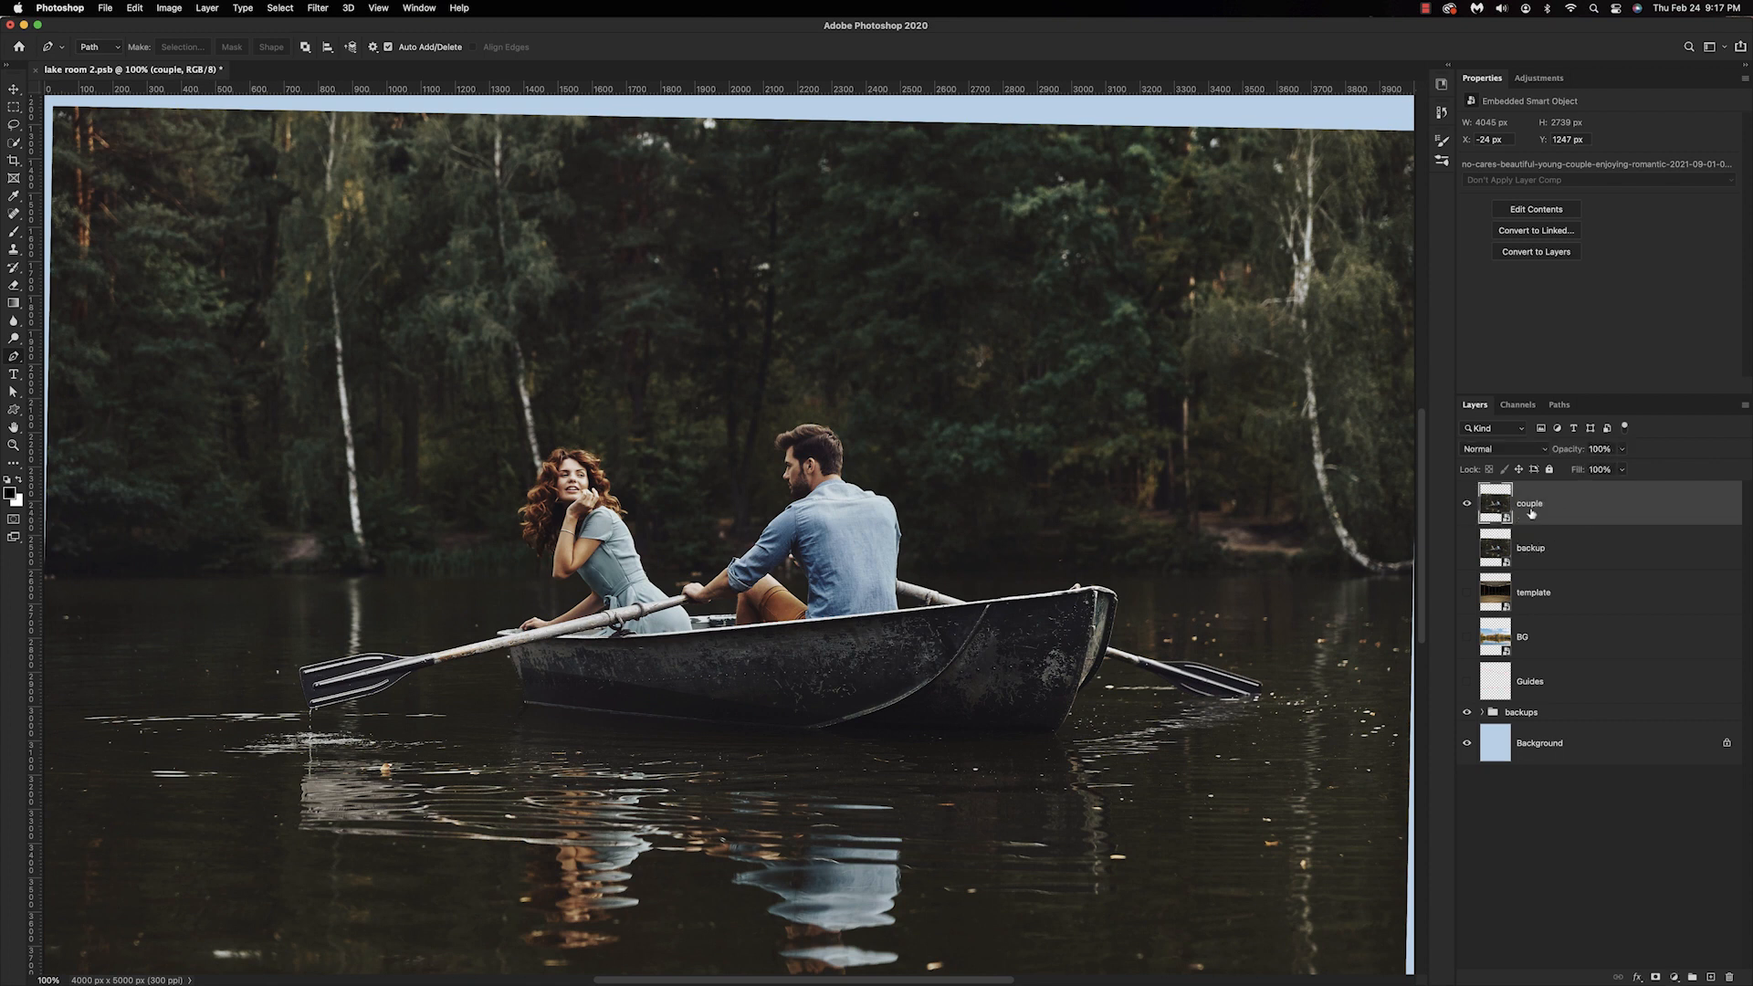
Trace a pen path around the boat's raised end and up the man's back to his shoulder.
{"action": "scroll", "coordinate": [1215, 639], "scroll_direction": "right", "scroll_amount": 5}
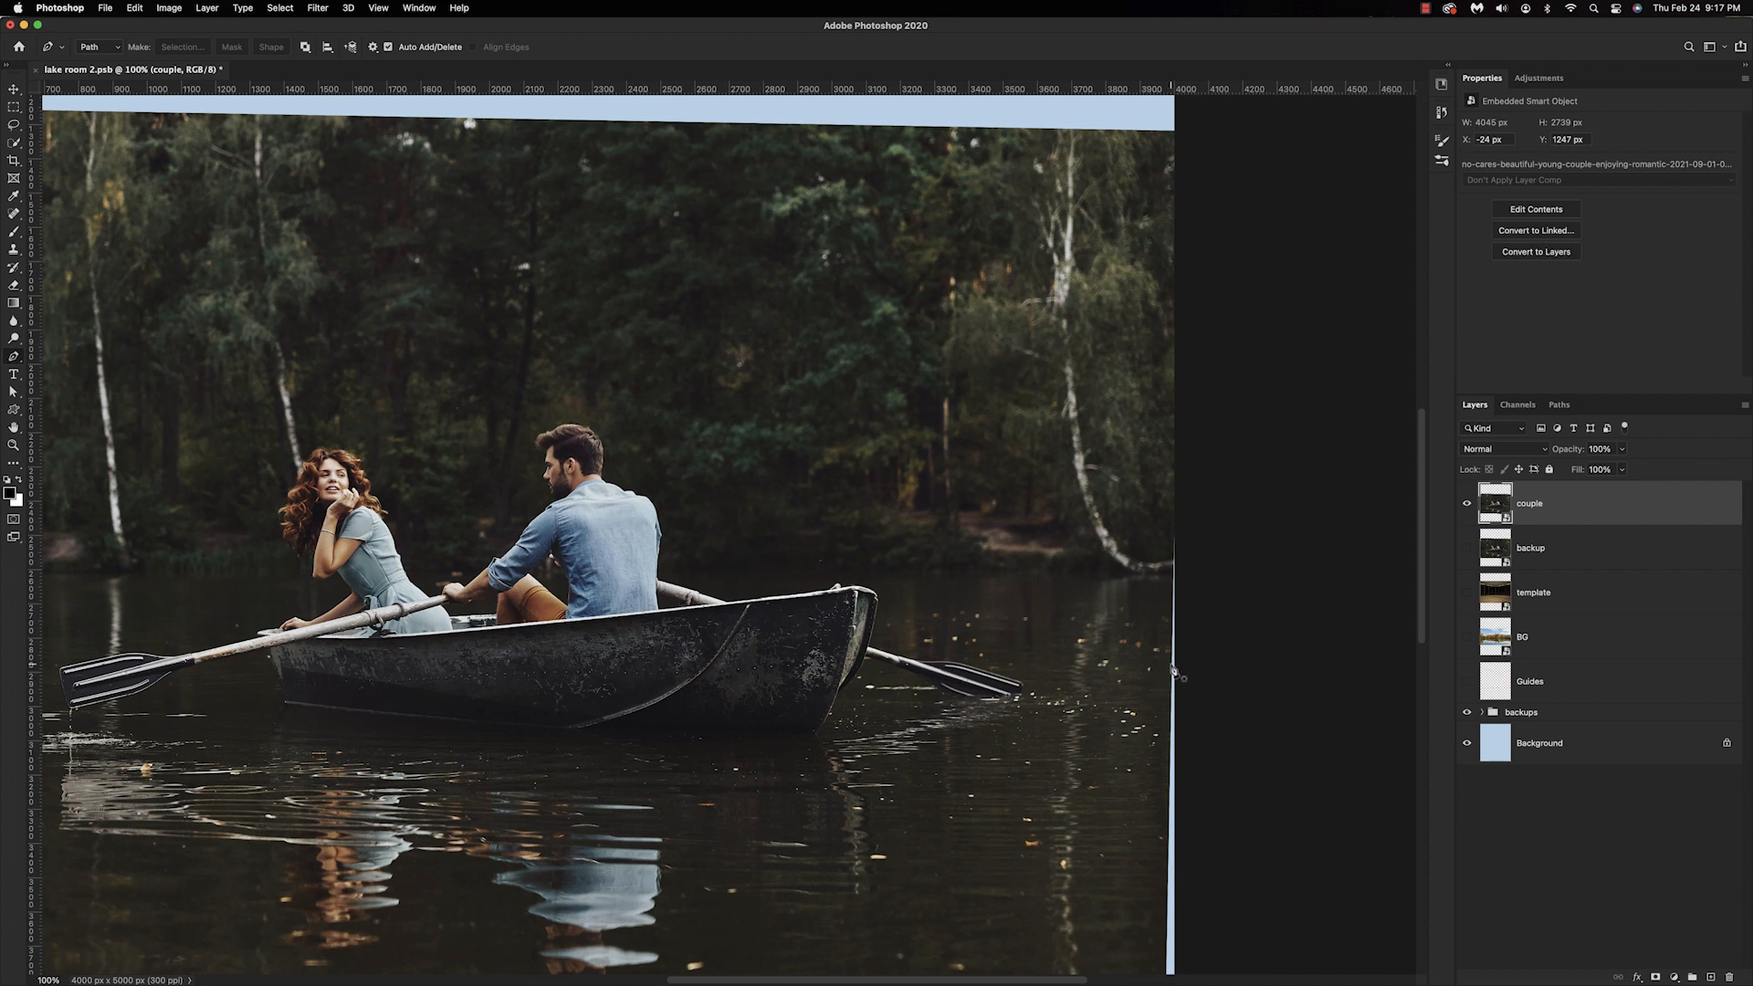
{"action": "scroll", "coordinate": [845, 589], "scroll_direction": "up", "scroll_amount": 5}
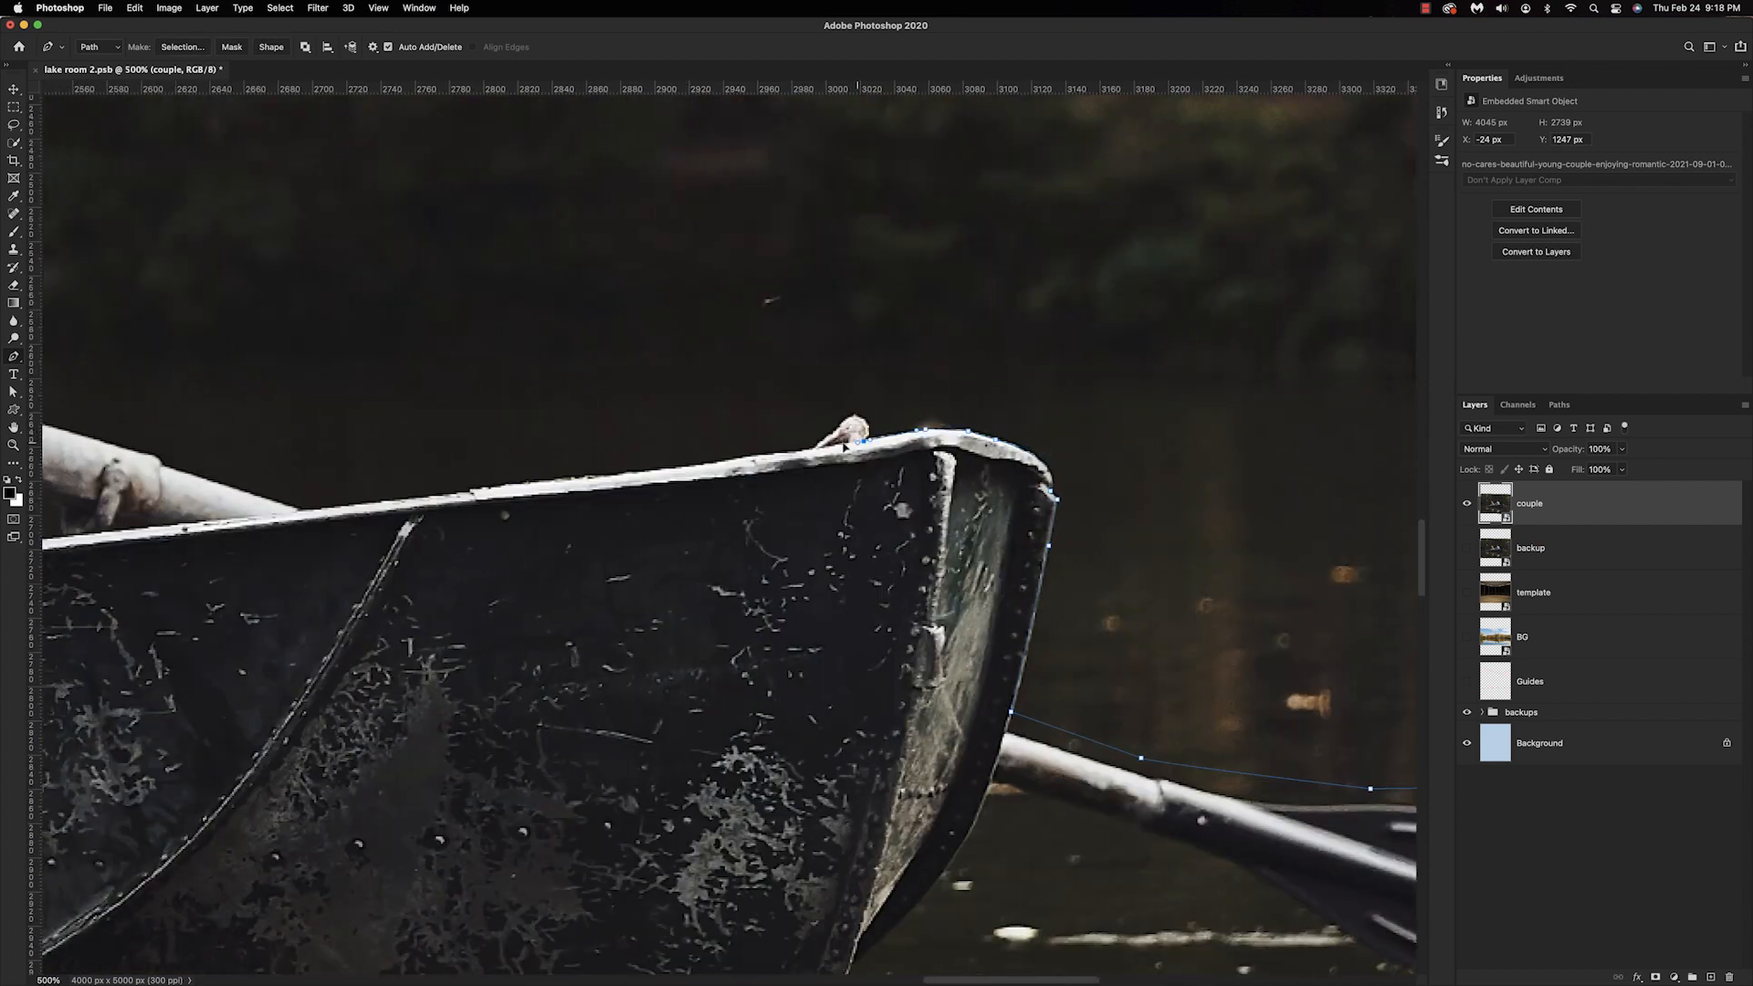
{"action": "scroll", "coordinate": [845, 446], "scroll_direction": "left", "scroll_amount": 10}
{"action": "scroll", "coordinate": [845, 445], "scroll_direction": "up", "scroll_amount": 5}
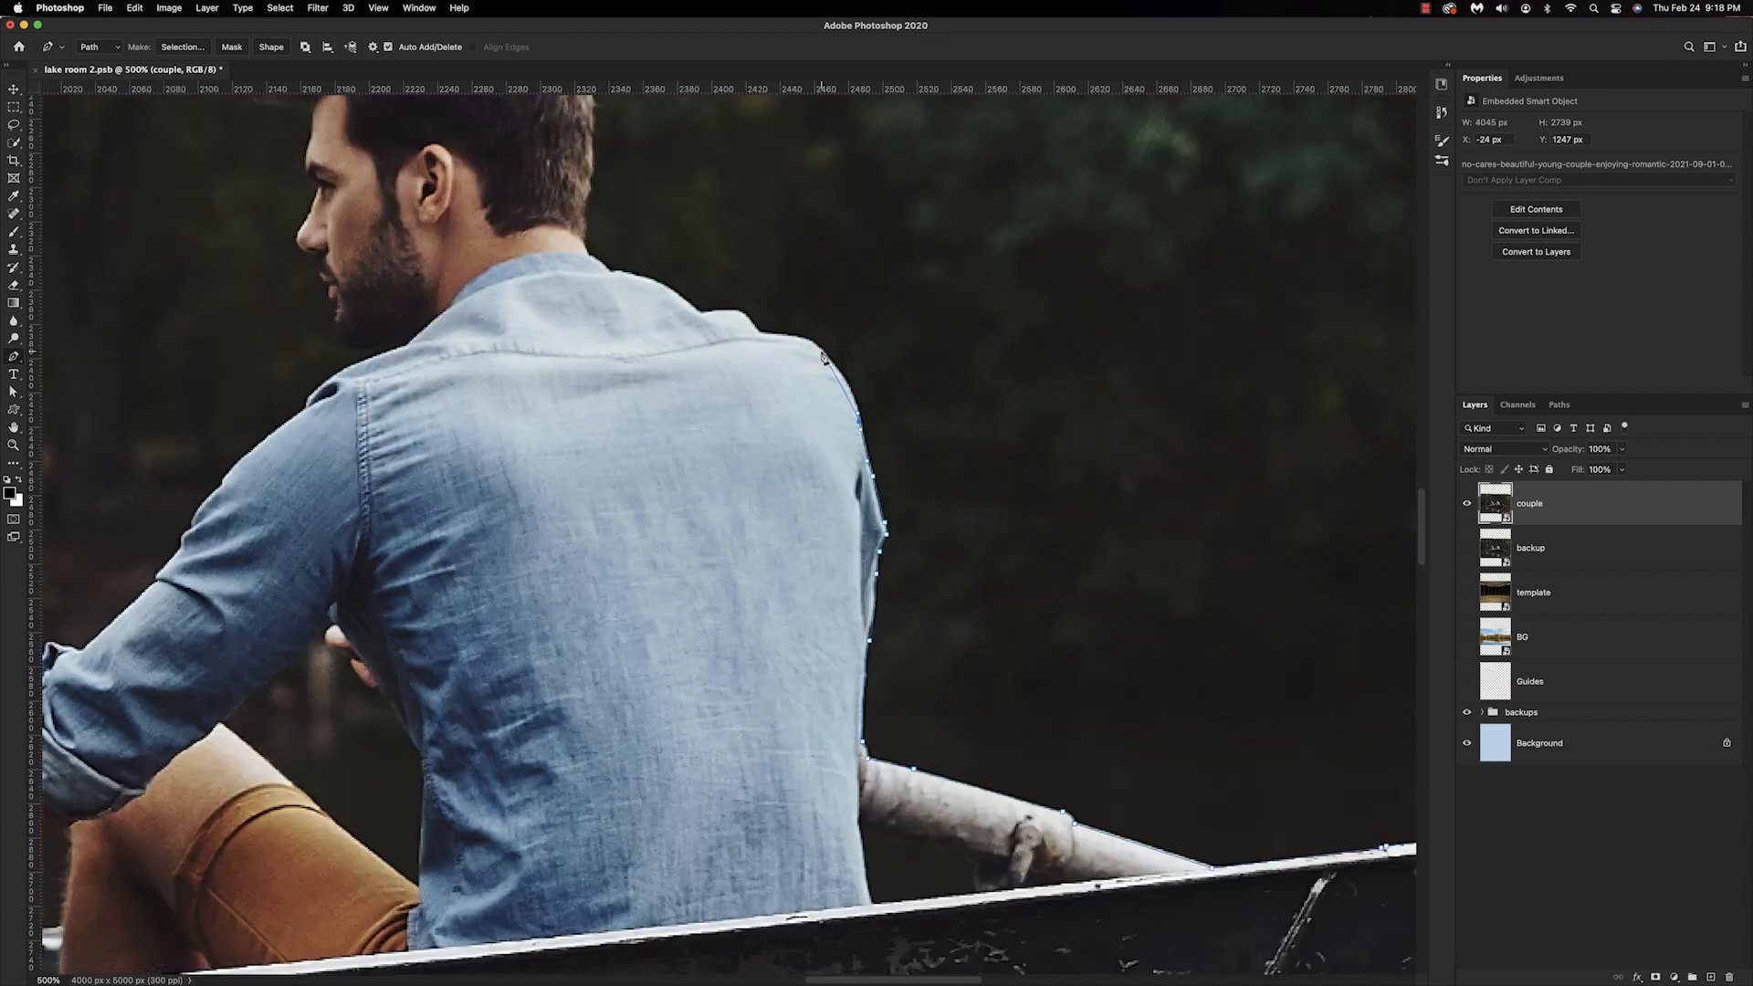
{"action": "left_click", "coordinate": [791, 337]}
{"action": "left_click", "coordinate": [740, 311]}
Continue the pen path along the man's neck, up the back of his head and over his hair.
{"action": "scroll", "coordinate": [731, 365], "scroll_direction": "left", "scroll_amount": 5}
{"action": "scroll", "coordinate": [731, 366], "scroll_direction": "up", "scroll_amount": 4}
{"action": "left_click", "coordinate": [894, 413]}
{"action": "left_click", "coordinate": [904, 321]}
{"action": "scroll", "coordinate": [894, 365], "scroll_direction": "up", "scroll_amount": 4}
{"action": "left_click", "coordinate": [860, 416]}
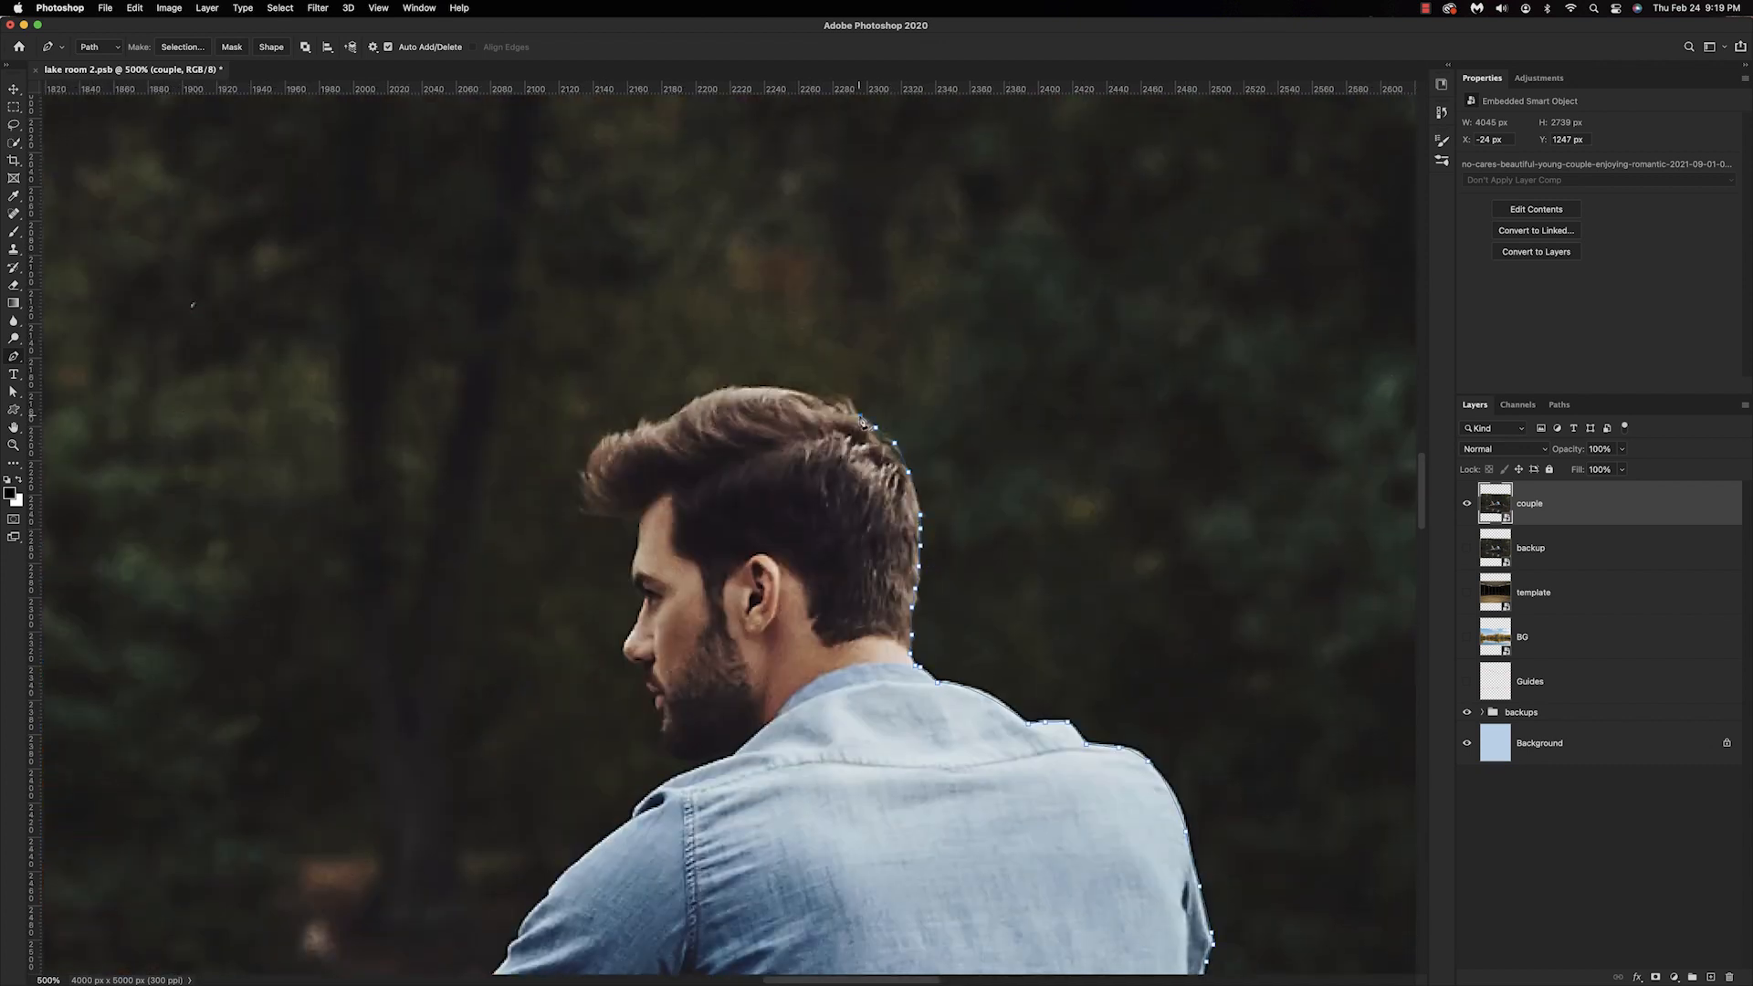
{"action": "left_click", "coordinate": [851, 402]}
{"action": "left_click", "coordinate": [833, 395]}
{"action": "left_click", "coordinate": [816, 396]}
{"action": "scroll", "coordinate": [817, 396], "scroll_direction": "left", "scroll_amount": 5}
{"action": "left_click_drag", "start_coordinate": [993, 399], "coordinate": [977, 398]}
Trace the pen path down the man's face and around his beard.
{"action": "left_click", "coordinate": [810, 509]}
{"action": "left_click", "coordinate": [867, 530]}
{"action": "left_click", "coordinate": [862, 593]}
{"action": "left_click", "coordinate": [855, 669]}
{"action": "scroll", "coordinate": [872, 693], "scroll_direction": "down", "scroll_amount": 4}
{"action": "left_click", "coordinate": [925, 611]}
{"action": "left_click", "coordinate": [983, 606]}
{"action": "left_click", "coordinate": [898, 647]}
{"action": "left_click", "coordinate": [883, 663]}
Trace the pen path along the man's shoulder, sleeve and forearm to his hand on the oar.
{"action": "left_click_drag", "start_coordinate": [881, 674], "coordinate": [1081, 468]}
{"action": "left_click", "coordinate": [997, 542]}
{"action": "left_click", "coordinate": [955, 601]}
{"action": "left_click_drag", "start_coordinate": [932, 639], "coordinate": [1044, 565]}
{"action": "left_click", "coordinate": [972, 633]}
{"action": "left_click", "coordinate": [935, 630]}
{"action": "left_click", "coordinate": [908, 680]}
{"action": "left_click", "coordinate": [876, 704]}
{"action": "left_click_drag", "start_coordinate": [809, 760], "coordinate": [971, 637]}
{"action": "left_click", "coordinate": [917, 633]}
{"action": "left_click", "coordinate": [880, 636]}
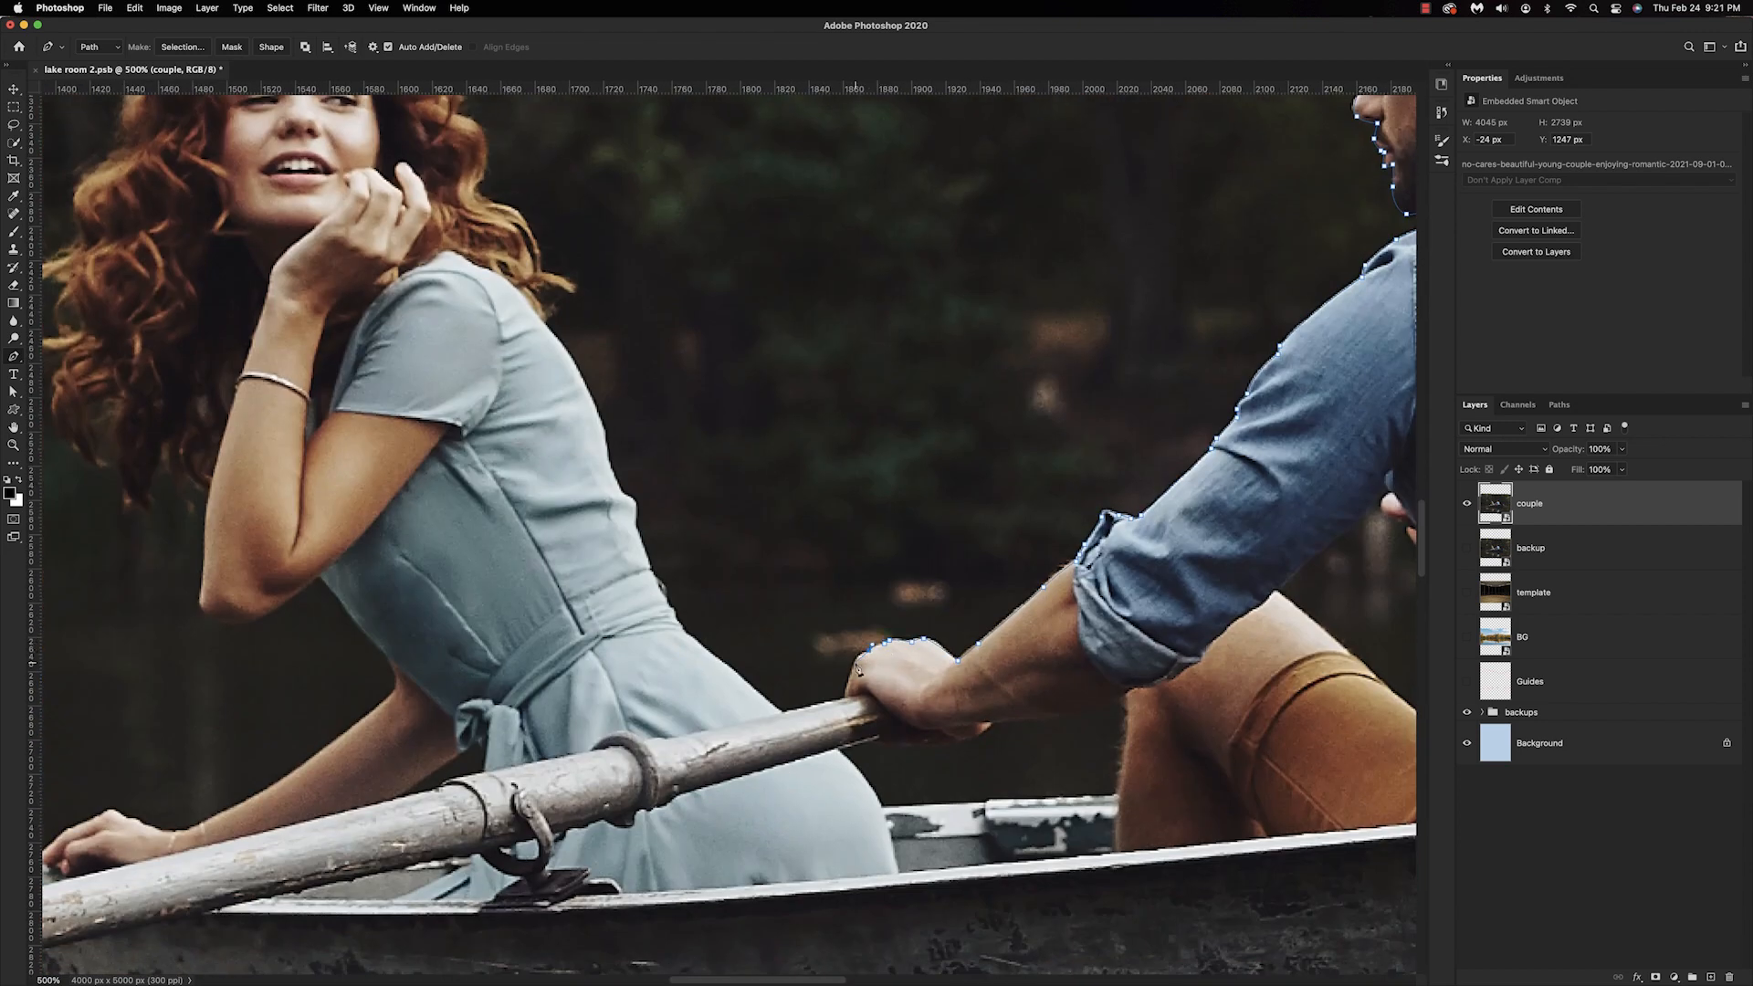
{"action": "left_click", "coordinate": [839, 690]}
Continue the pen path along the oar and up the back of the woman's dress.
{"action": "left_click_drag", "start_coordinate": [776, 706], "coordinate": [897, 773]}
{"action": "left_click", "coordinate": [797, 685]}
{"action": "left_click", "coordinate": [750, 589]}
{"action": "left_click", "coordinate": [750, 564]}
{"action": "left_click_drag", "start_coordinate": [733, 550], "coordinate": [991, 578]}
{"action": "left_click", "coordinate": [978, 527]}
{"action": "left_click", "coordinate": [935, 431]}
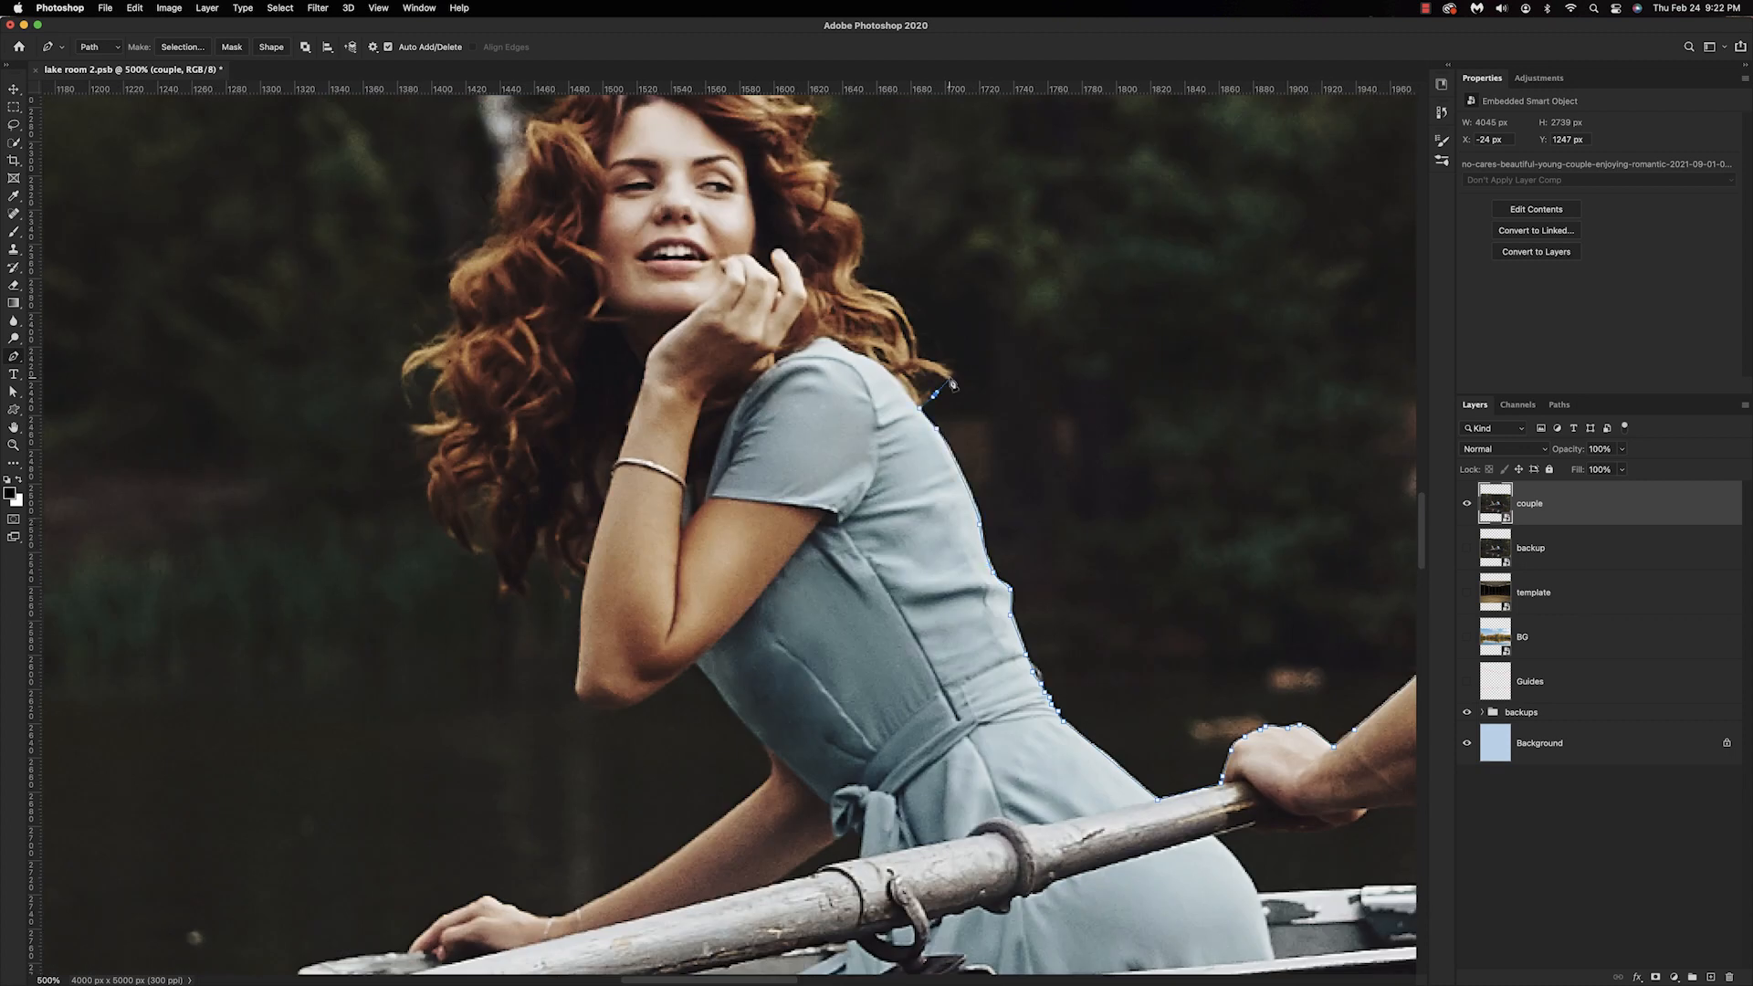
Trace the pen path around the outline of the woman's curly hair.
{"action": "left_click_drag", "start_coordinate": [946, 382], "coordinate": [965, 593]}
{"action": "left_click", "coordinate": [873, 490]}
{"action": "left_click_drag", "start_coordinate": [822, 338], "coordinate": [938, 388]}
{"action": "left_click", "coordinate": [702, 340]}
{"action": "left_click", "coordinate": [682, 363]}
{"action": "left_click", "coordinate": [647, 389]}
{"action": "left_click", "coordinate": [623, 467]}
{"action": "left_click", "coordinate": [537, 689]}
{"action": "left_click", "coordinate": [564, 768]}
{"action": "left_click", "coordinate": [631, 834]}
Trace the pen path along the woman's lower hair tips, around her raised elbow and down her torso.
{"action": "left_click_drag", "start_coordinate": [712, 870], "coordinate": [722, 769]}
{"action": "left_click", "coordinate": [720, 846]}
{"action": "left_click", "coordinate": [733, 868]}
{"action": "left_click", "coordinate": [788, 860]}
{"action": "left_click_drag", "start_coordinate": [840, 824], "coordinate": [830, 689]}
{"action": "left_click", "coordinate": [903, 807]}
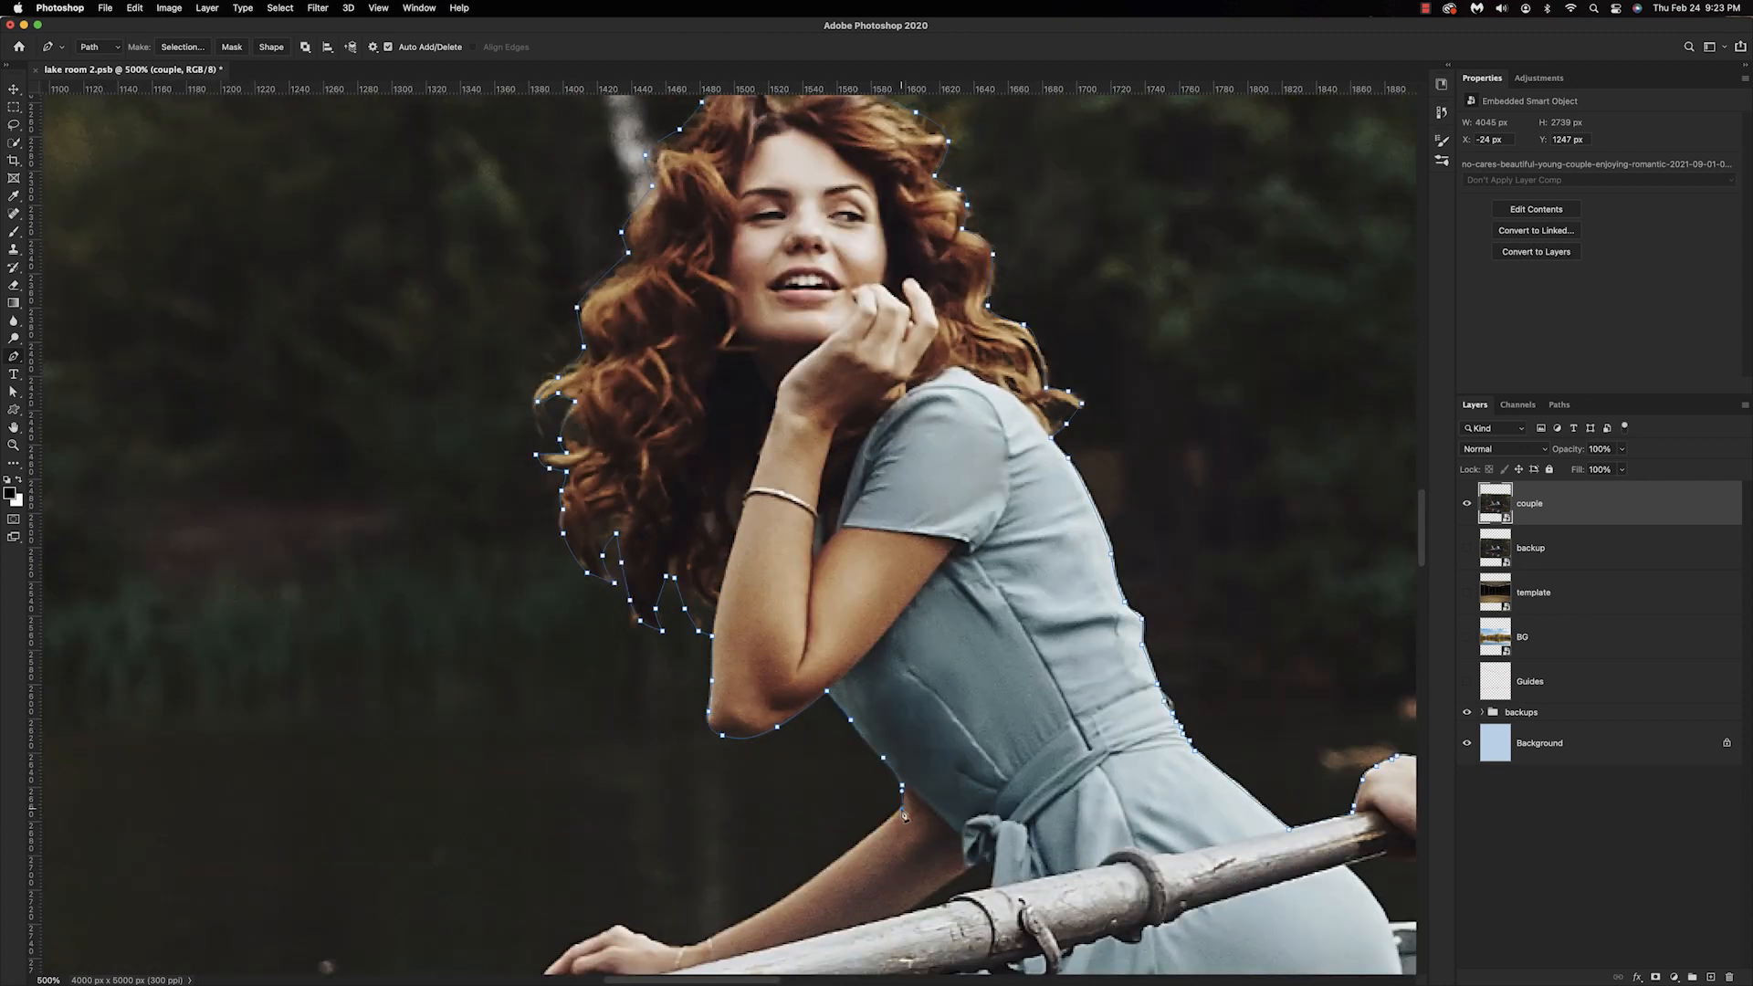
{"action": "left_click_drag", "start_coordinate": [904, 809], "coordinate": [1015, 732]}
Trace the woman's lower arm and hand, the boat's tip and the oar, and close the path around the surrounding water.
{"action": "left_click", "coordinate": [898, 821]}
{"action": "left_click", "coordinate": [804, 868]}
{"action": "left_click", "coordinate": [756, 858]}
{"action": "key", "text": "super+plus"}
{"action": "left_click_drag", "start_coordinate": [758, 862], "coordinate": [1003, 787]}
{"action": "left_click", "coordinate": [969, 767]}
{"action": "left_click", "coordinate": [875, 834]}
{"action": "left_click", "coordinate": [743, 857]}
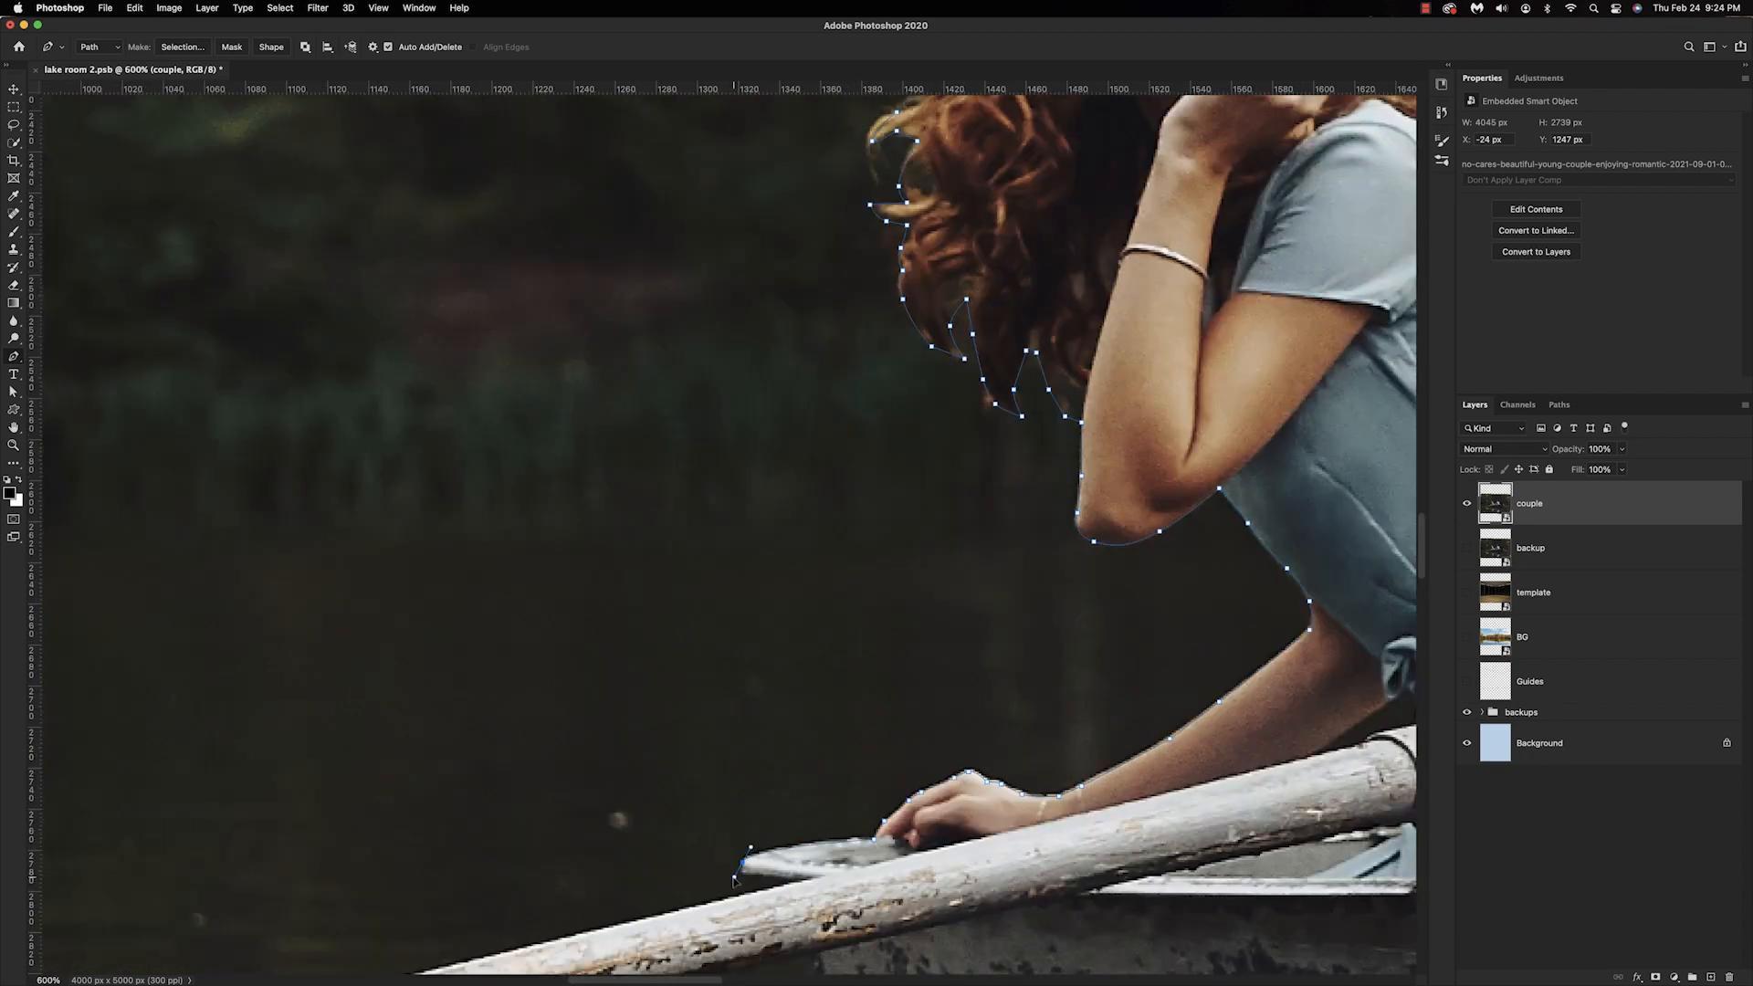
{"action": "left_click", "coordinate": [813, 875]}
{"action": "left_click_drag", "start_coordinate": [585, 877], "coordinate": [909, 811]}
{"action": "left_click", "coordinate": [795, 725]}
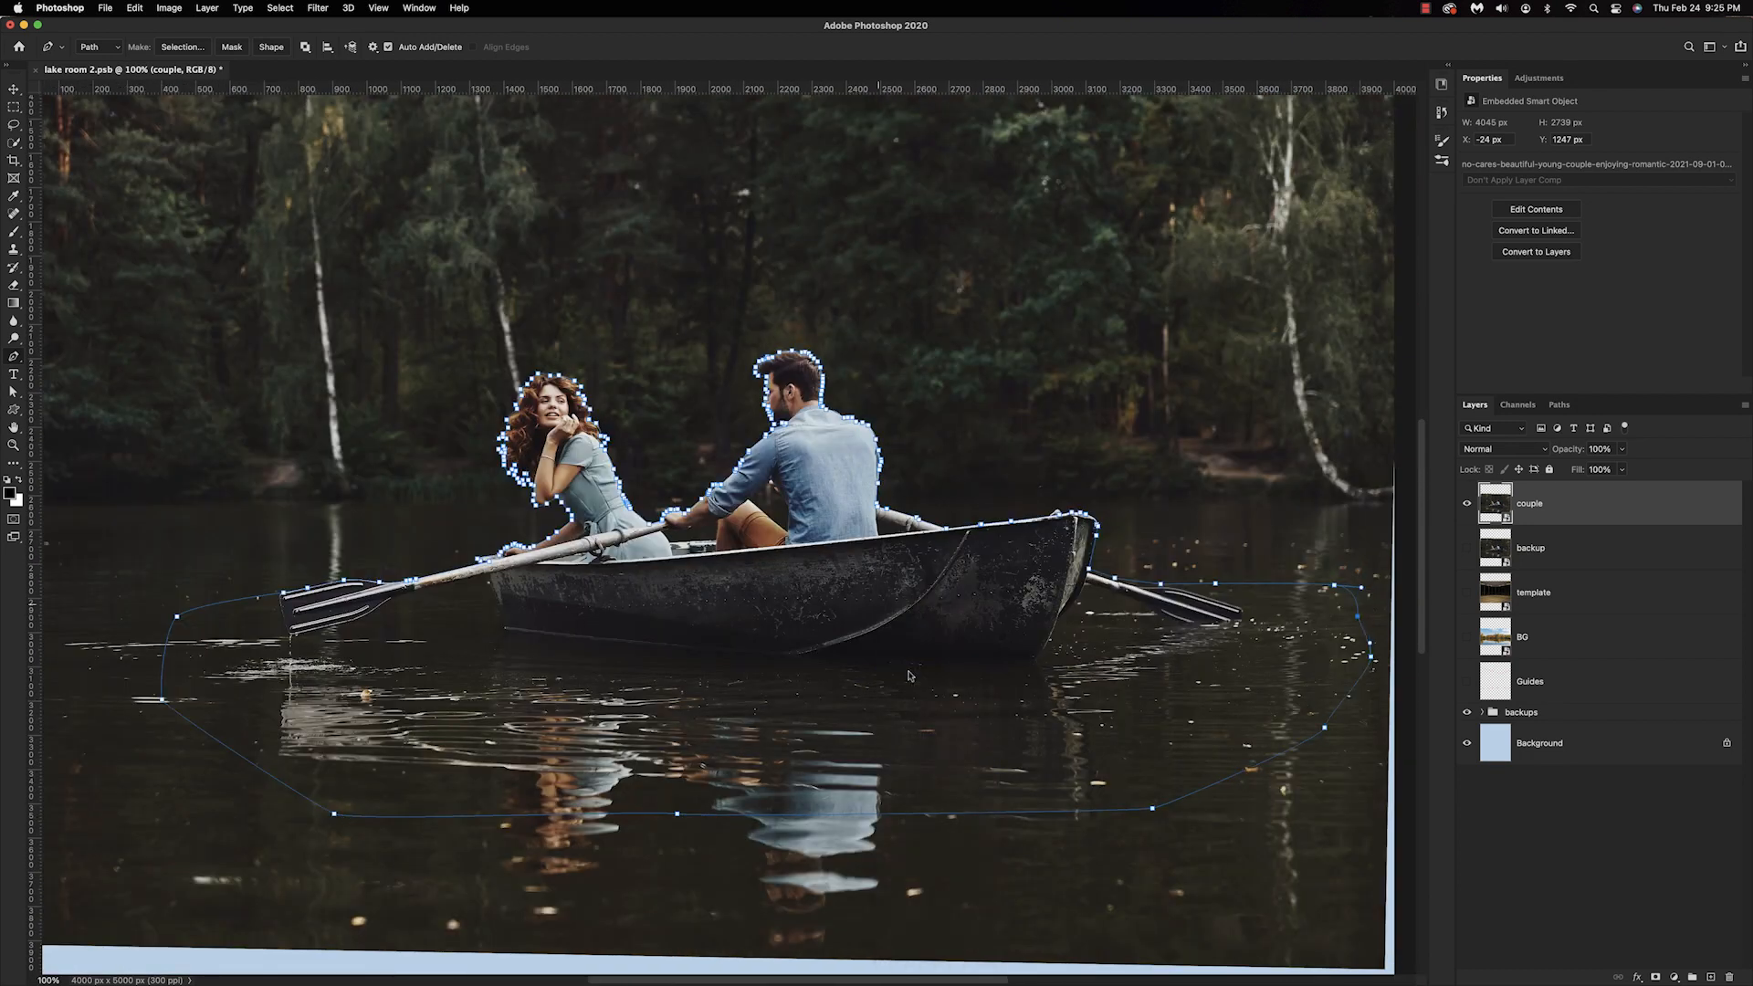
Convert the closed path to a new anti-aliased selection and mask the couple layer with it.
{"action": "left_click", "coordinate": [909, 677]}
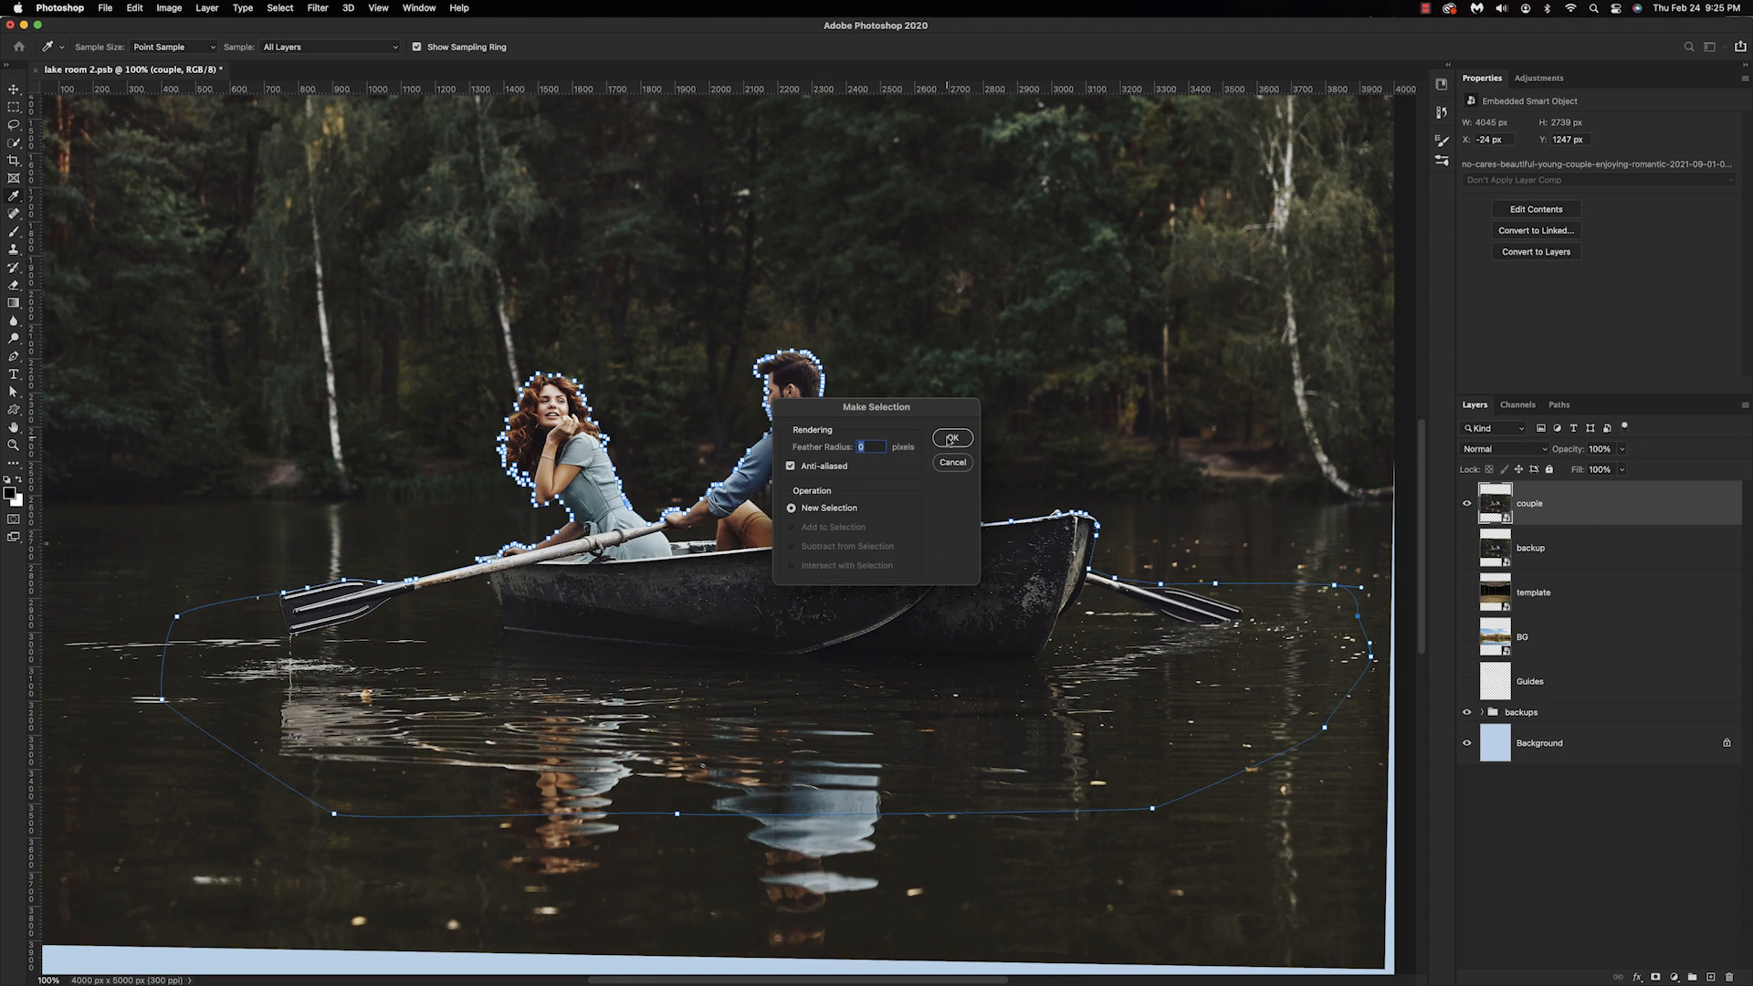
{"action": "left_click", "coordinate": [951, 439]}
{"action": "left_click", "coordinate": [1657, 977]}
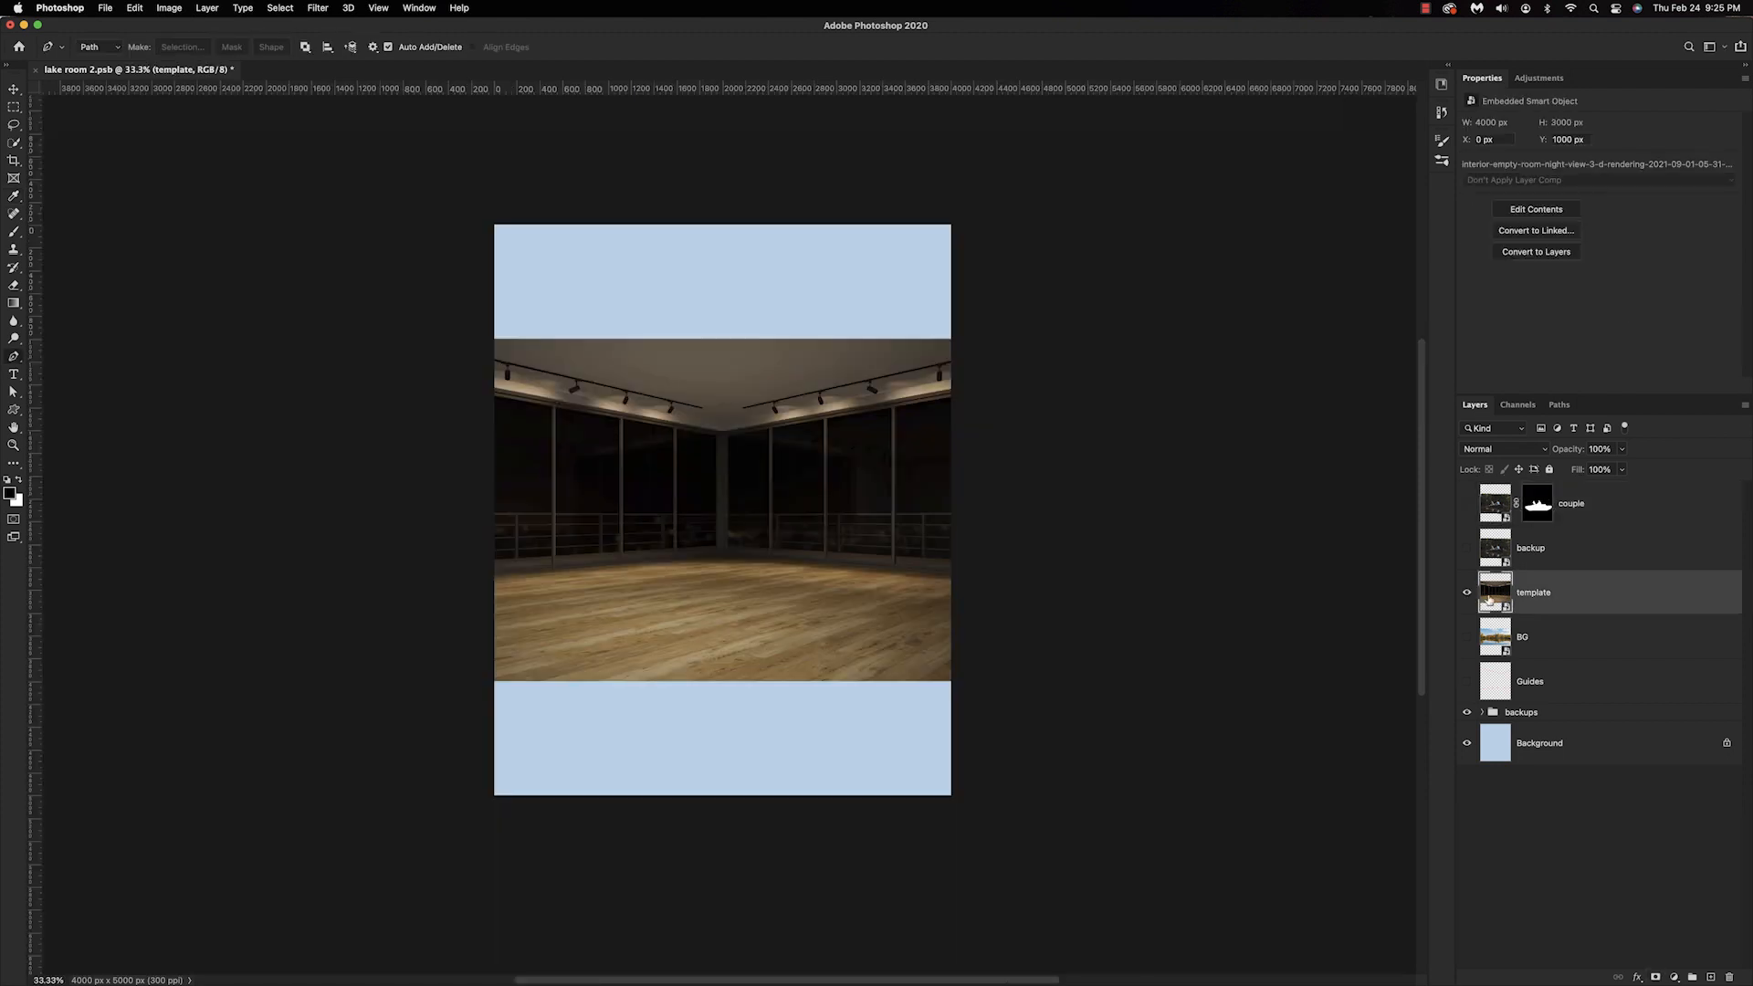
{"action": "key", "text": "ctrl+t"}
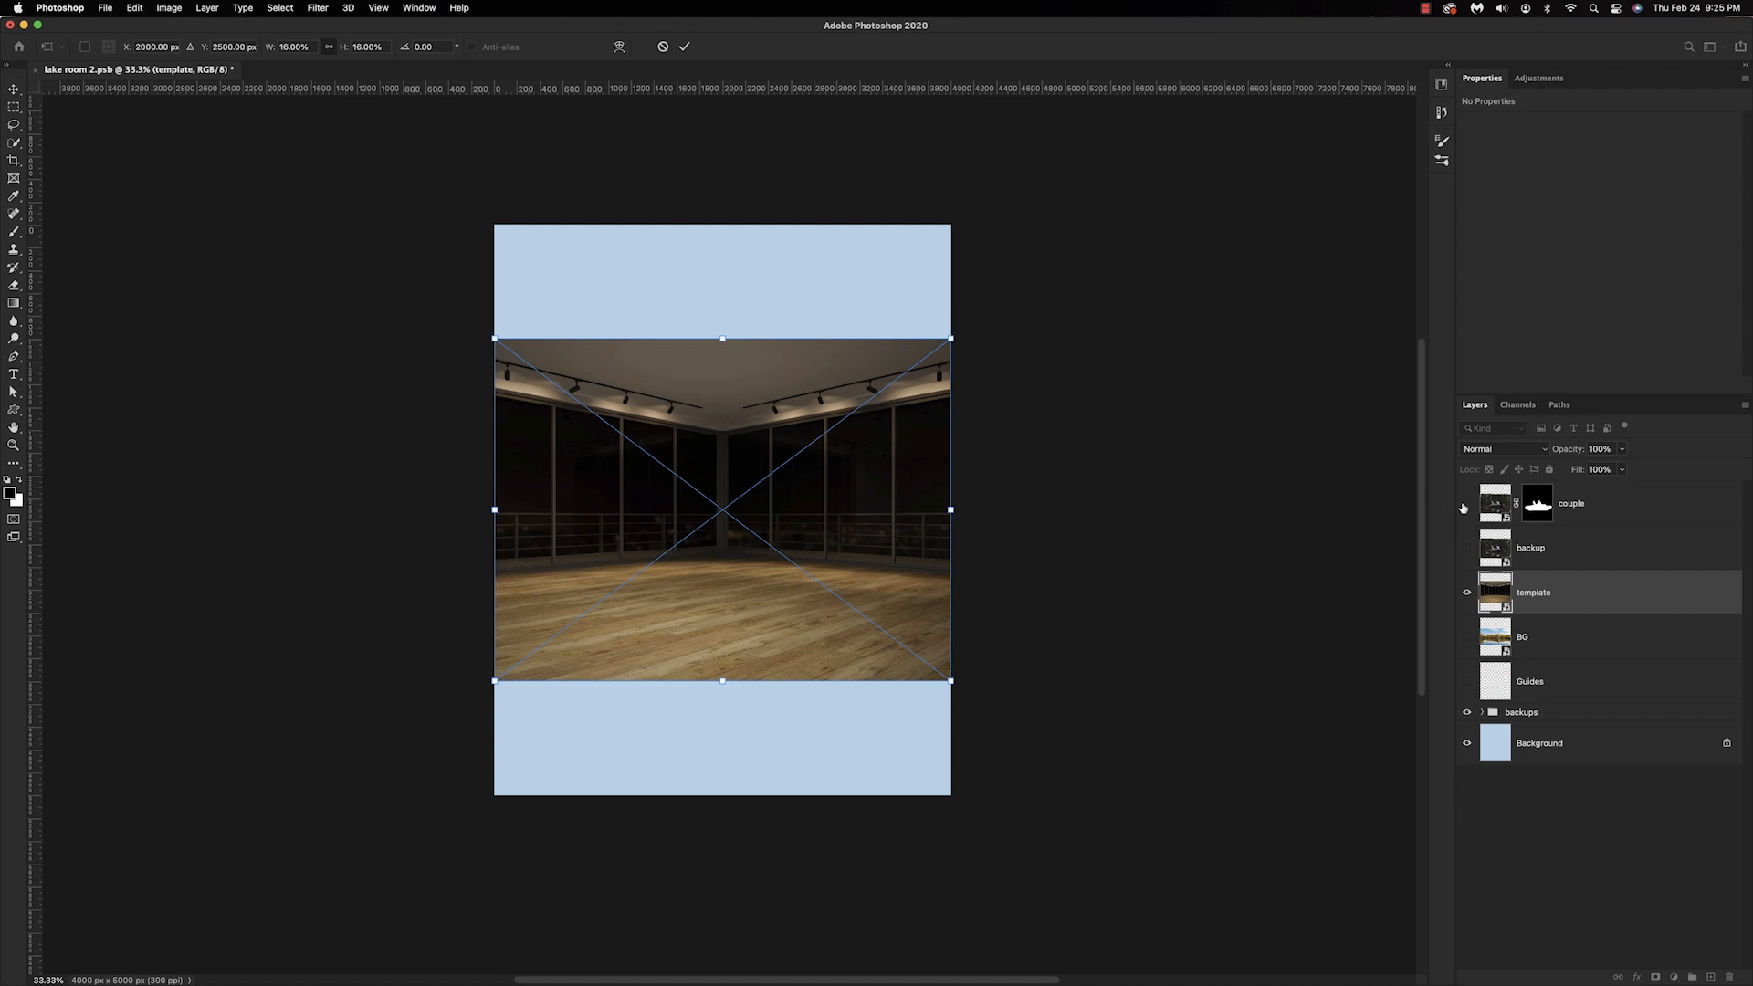
{"action": "key", "text": "super+t"}
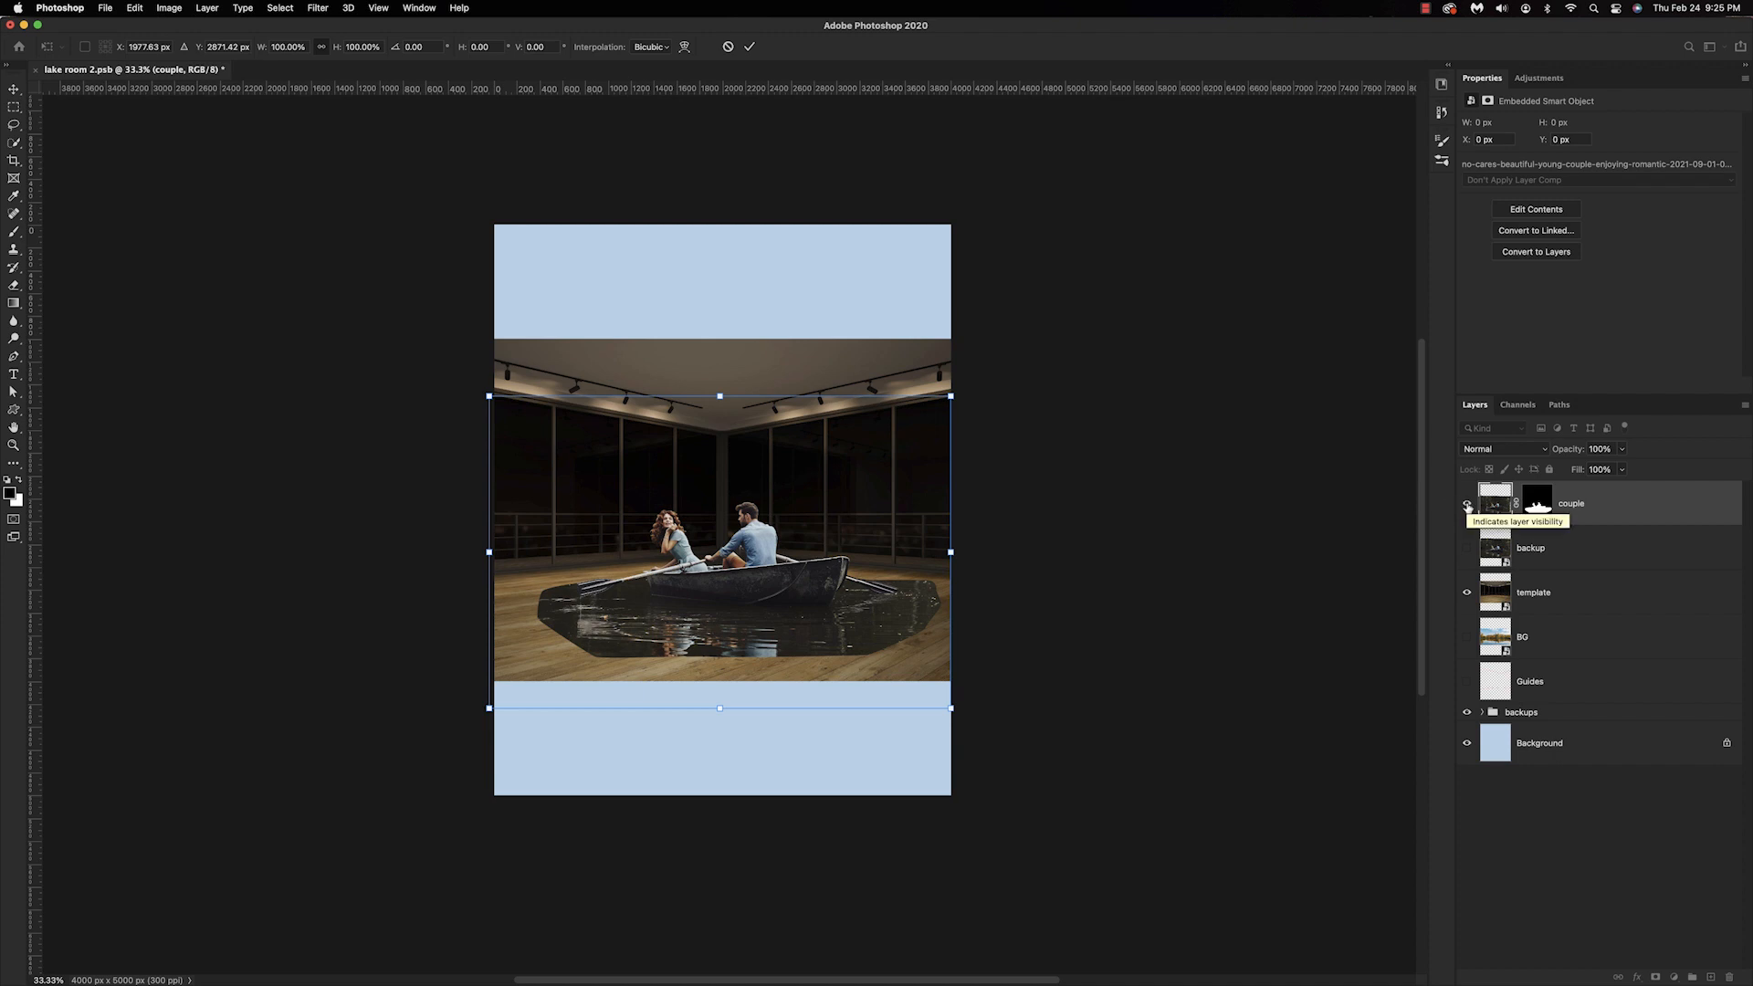
{"action": "left_click", "coordinate": [1467, 503]}
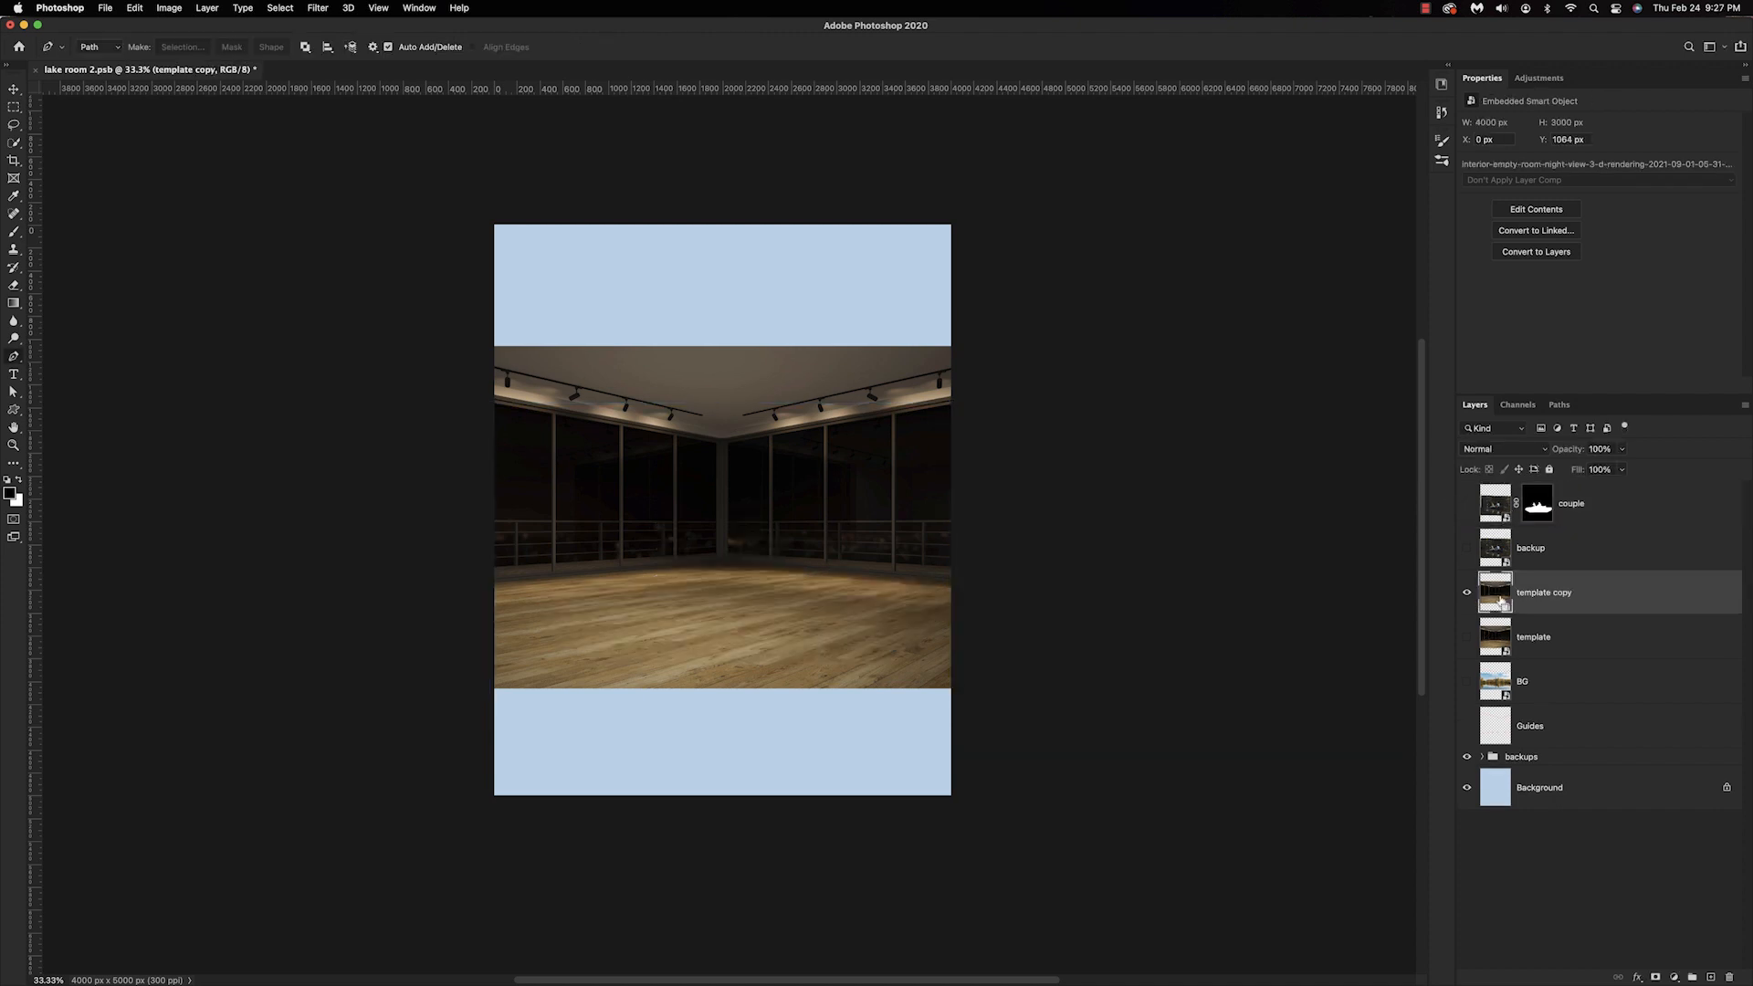
Squash the template copy layer to about 13.3% height and widen its lower edge with a perspective transform to about 20.7% width.
{"action": "key", "text": "super+t"}
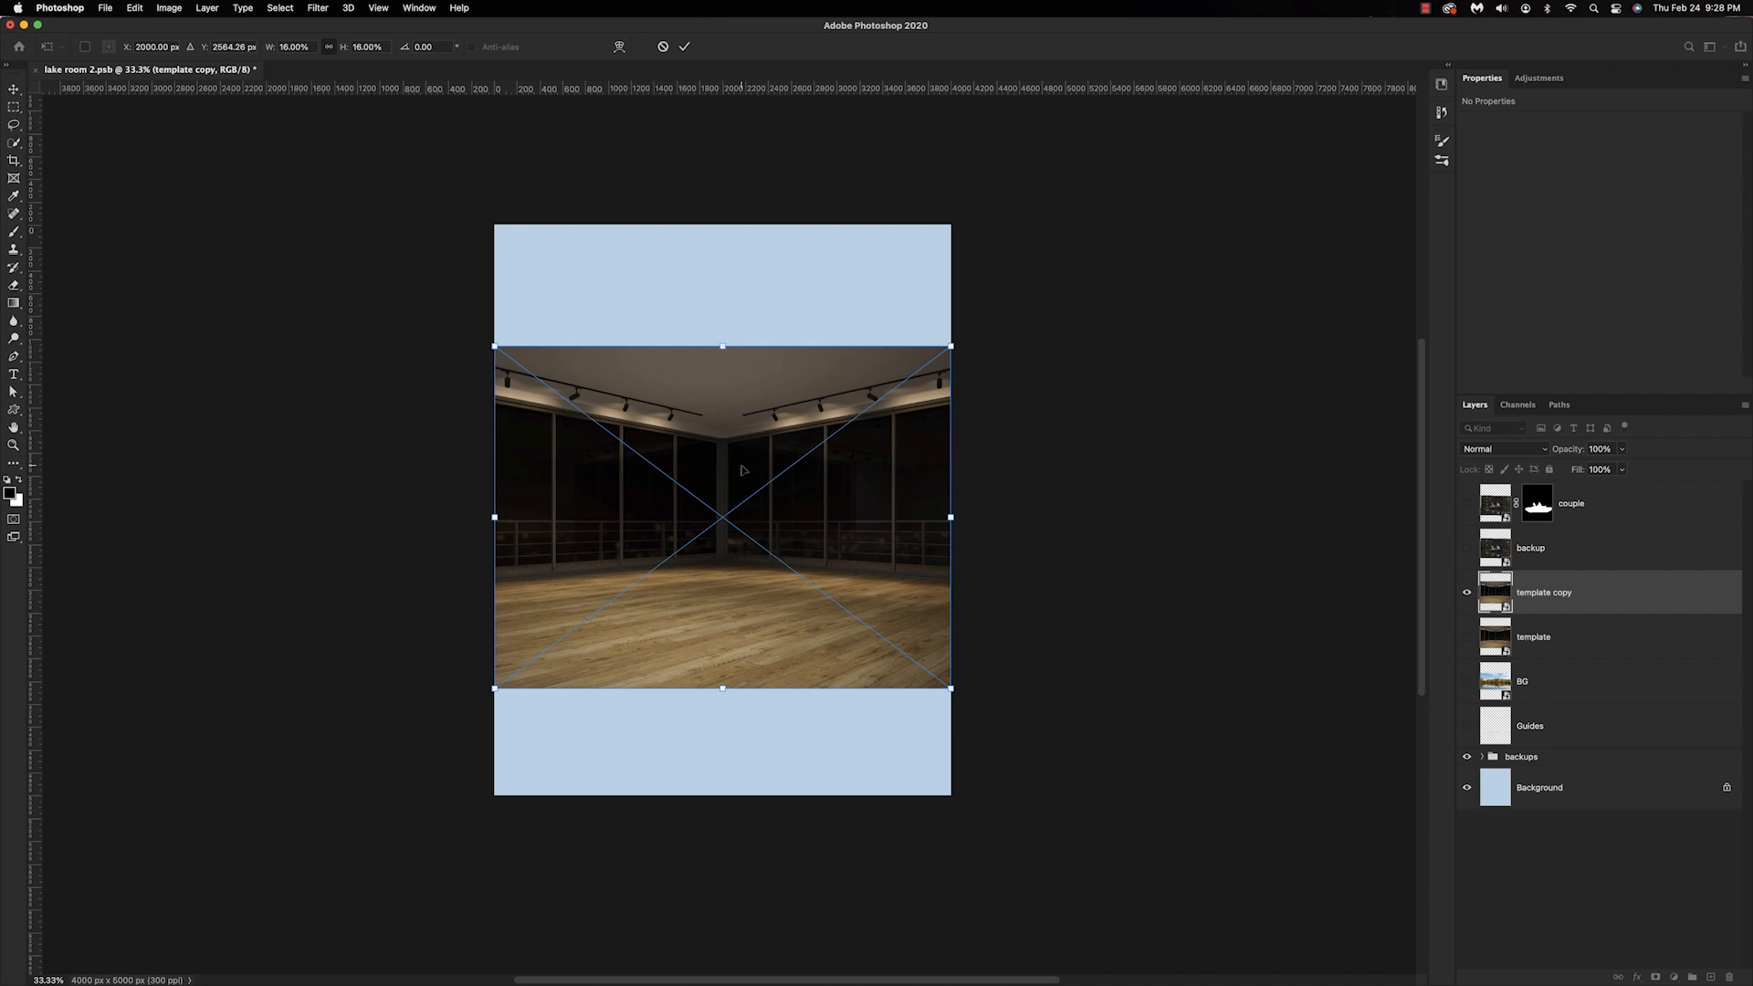
{"action": "left_click_drag", "start_coordinate": [723, 346], "coordinate": [722, 407]}
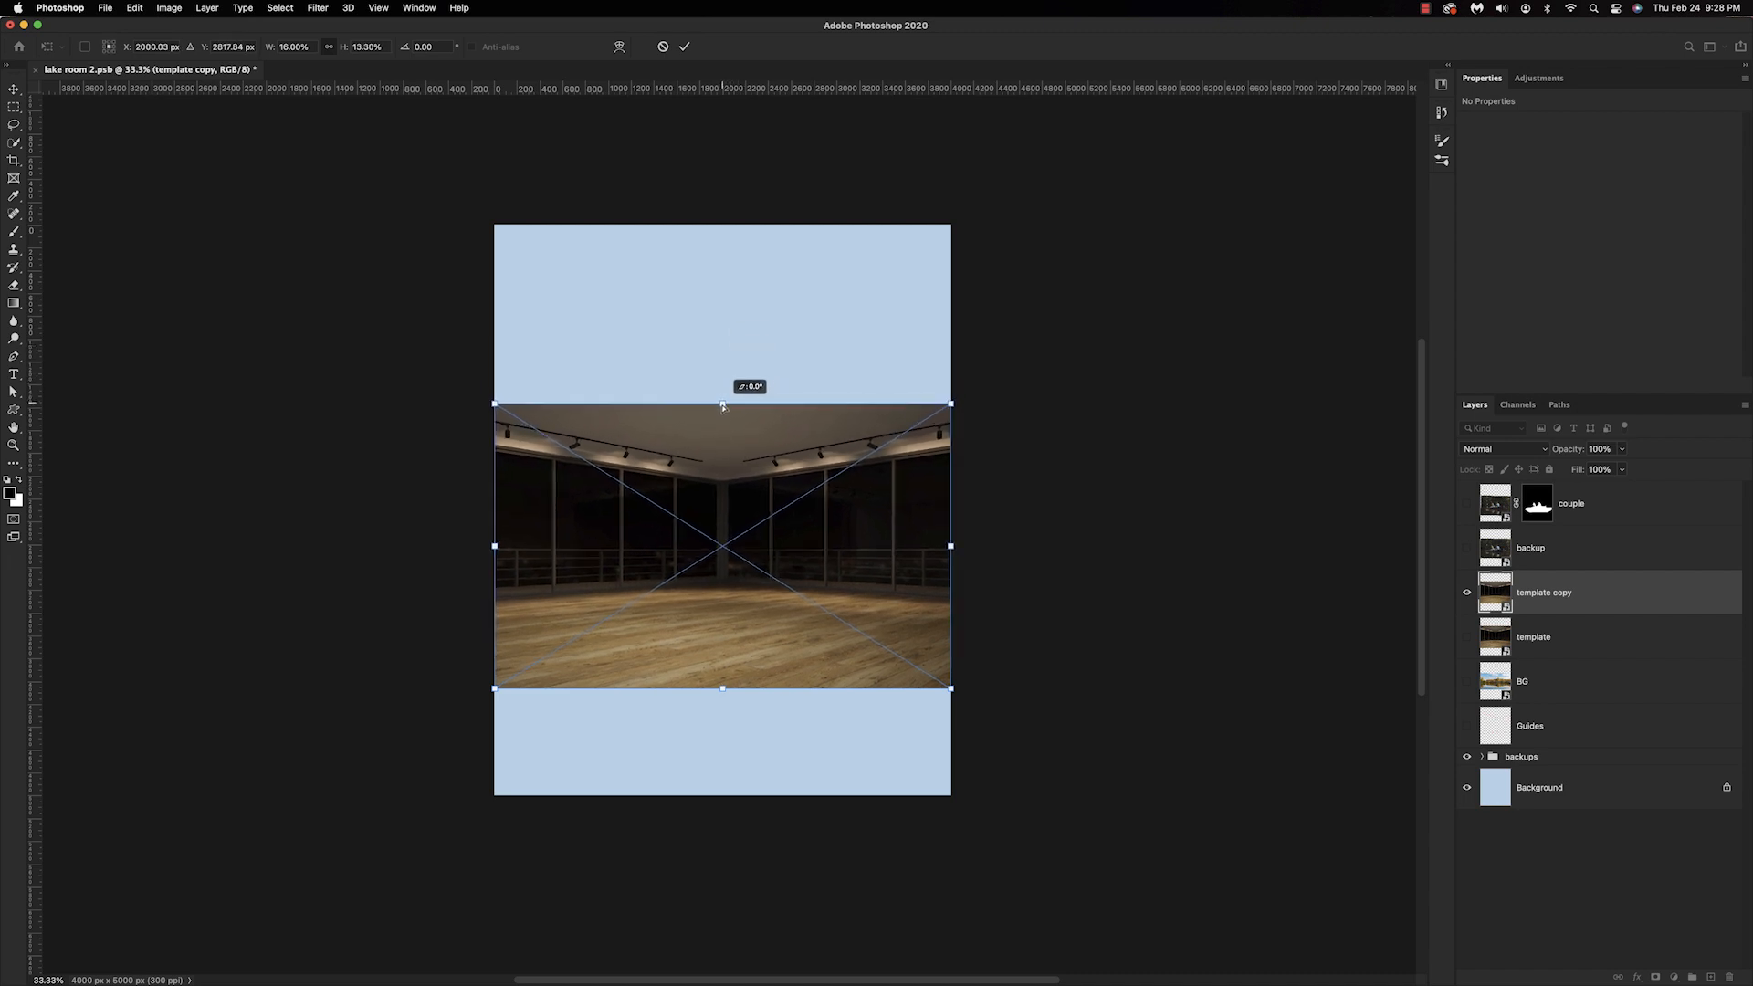
{"action": "right_click", "coordinate": [718, 514]}
{"action": "left_click", "coordinate": [745, 605]}
{"action": "left_click_drag", "start_coordinate": [950, 692], "coordinate": [1017, 672]}
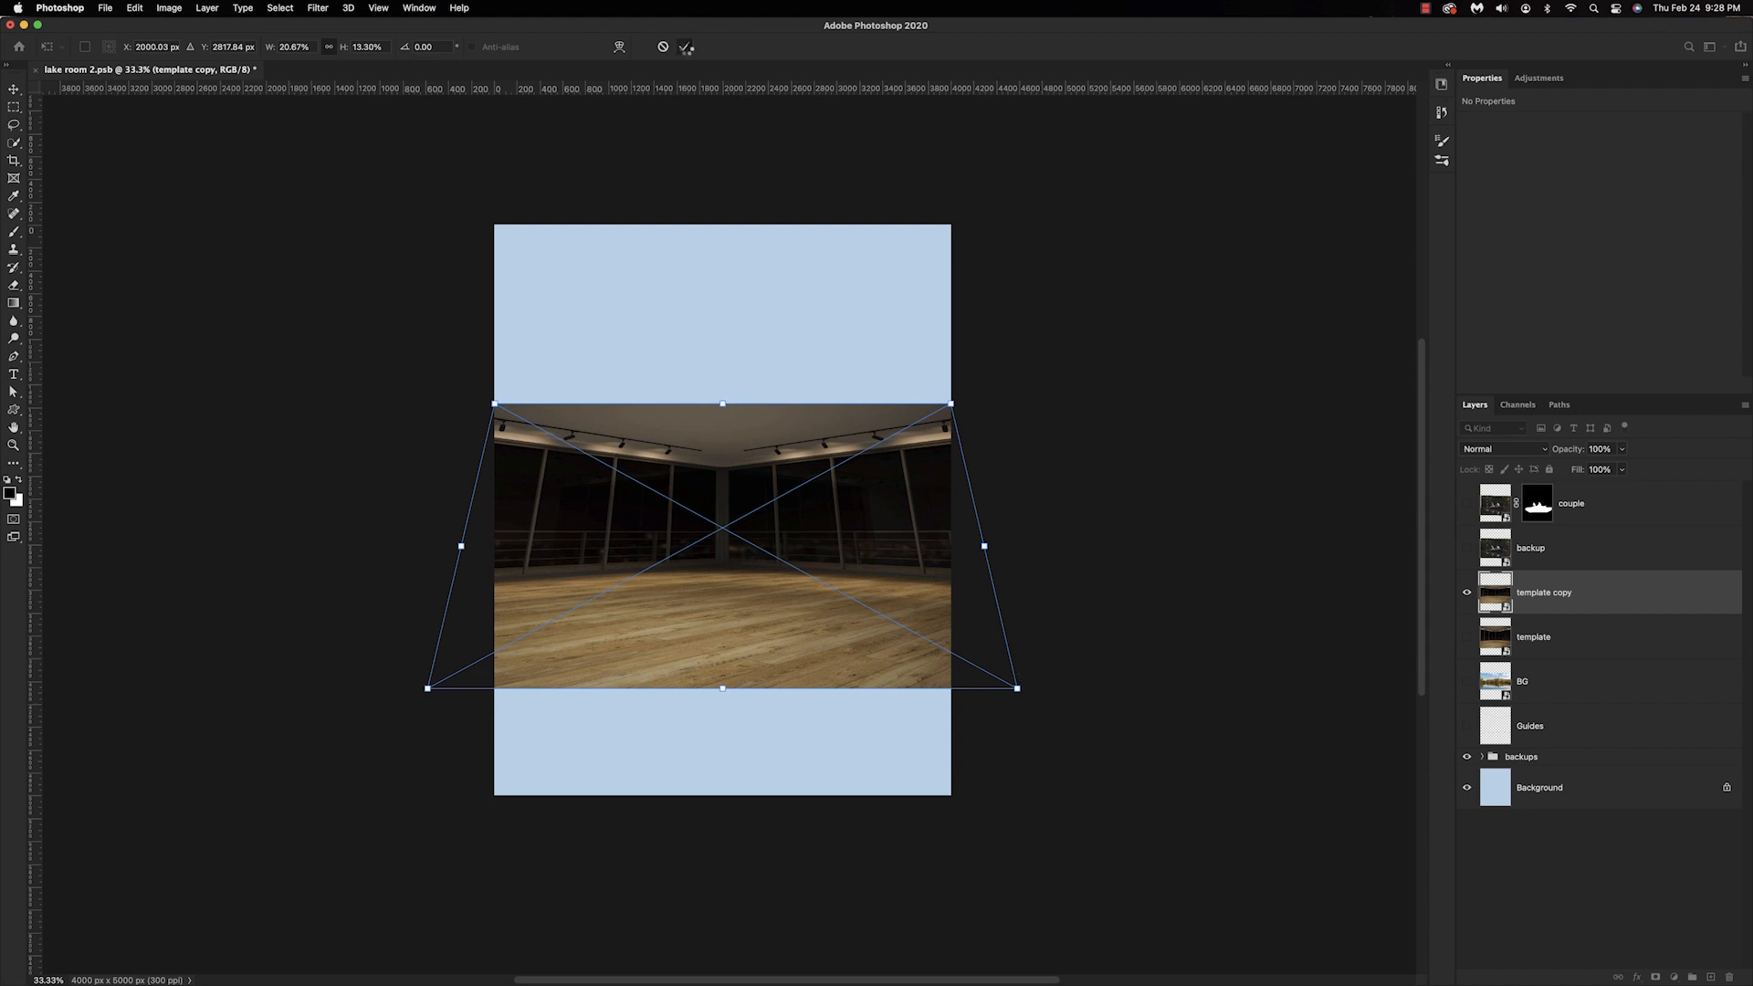
Enlarge the room image to about 49% width and 30% height to fill the canvas, and shift its top edge sideways.
{"action": "left_click_drag", "start_coordinate": [985, 546], "coordinate": [1316, 546]}
{"action": "left_click_drag", "start_coordinate": [1148, 604], "coordinate": [1154, 604]}
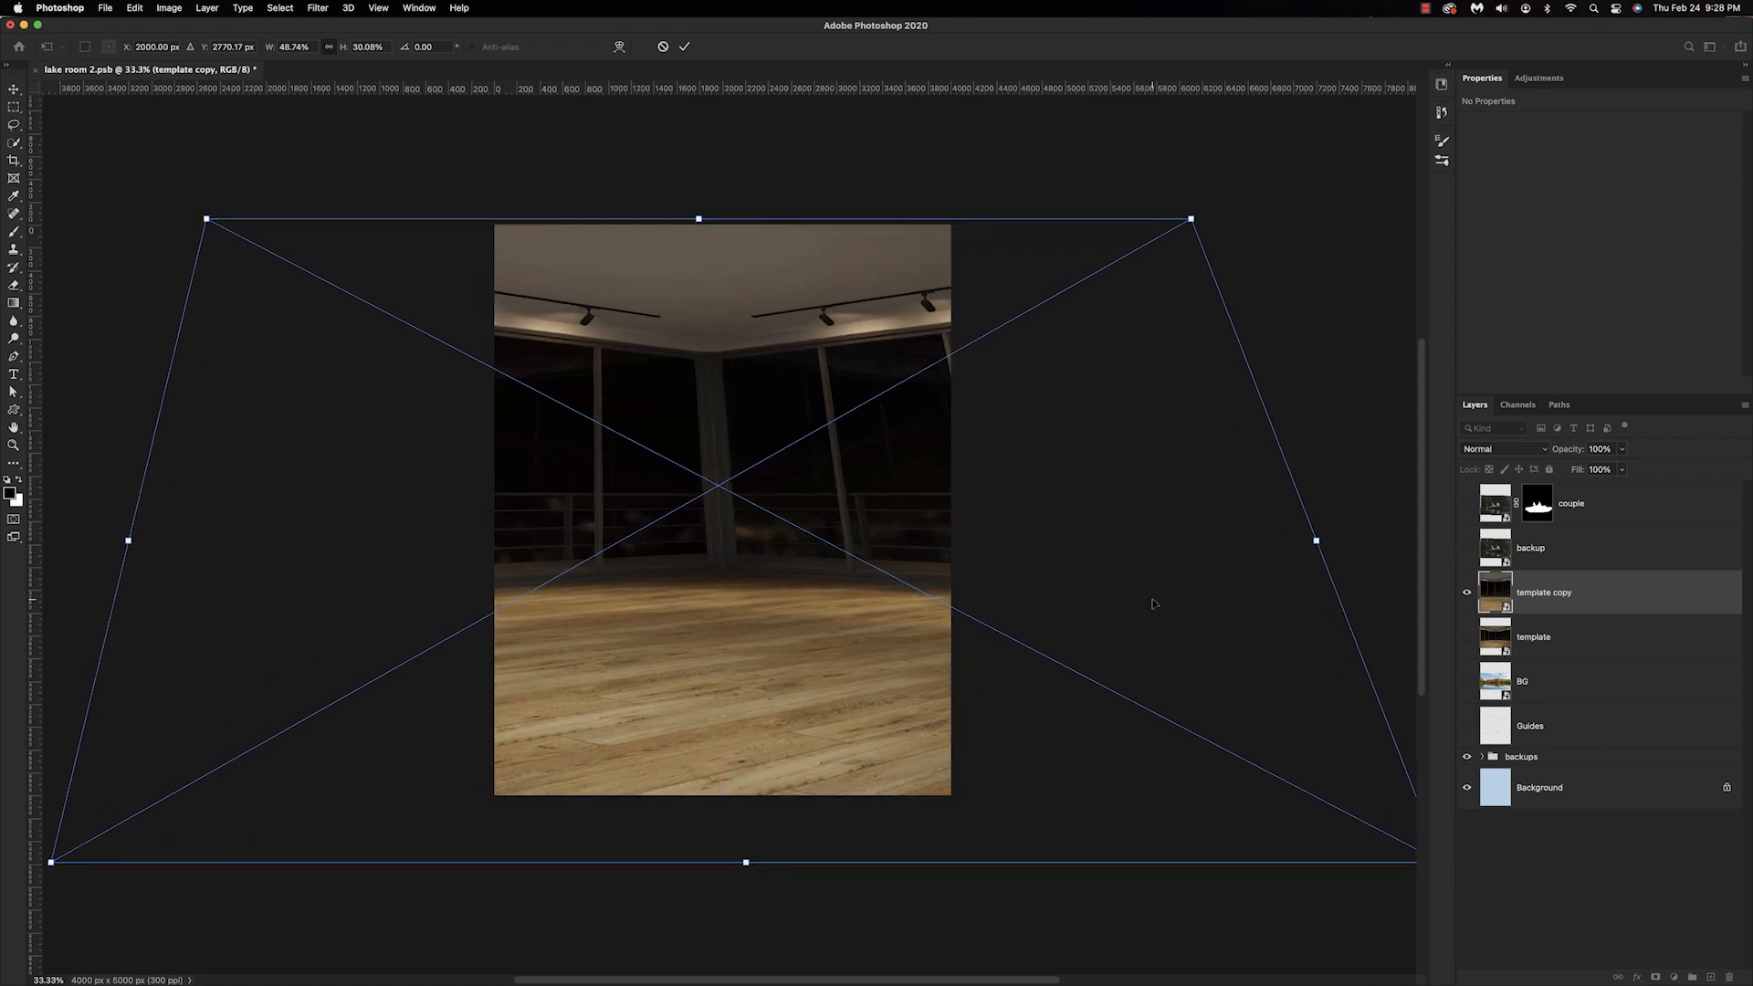
{"action": "left_click_drag", "start_coordinate": [701, 219], "coordinate": [750, 229]}
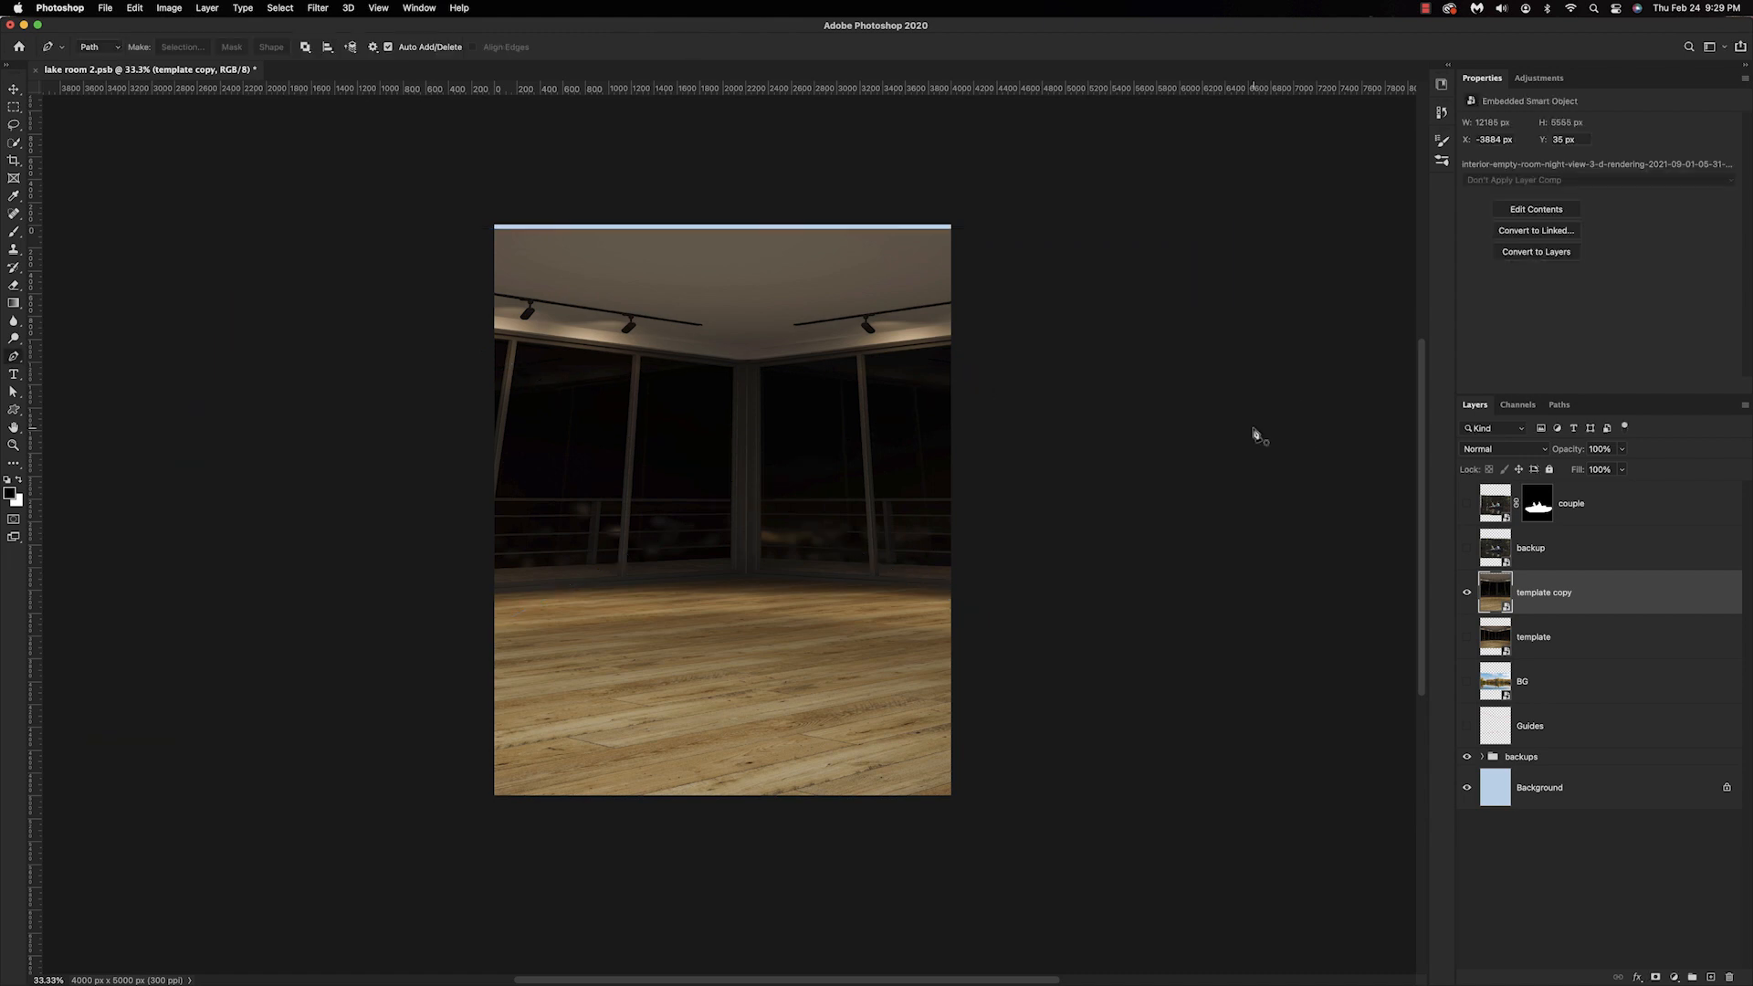
Show the couple layer, scale it to about 154% and position the boat over the room's wooden floor.
{"action": "left_click", "coordinate": [1467, 505]}
{"action": "left_click", "coordinate": [1499, 513]}
{"action": "key", "text": "ctrl+t"}
{"action": "left_click_drag", "start_coordinate": [905, 409], "coordinate": [1099, 375]}
{"action": "left_click_drag", "start_coordinate": [751, 690], "coordinate": [777, 645]}
{"action": "left_click_drag", "start_coordinate": [1112, 835], "coordinate": [1070, 811]}
{"action": "left_click_drag", "start_coordinate": [874, 653], "coordinate": [882, 659]}
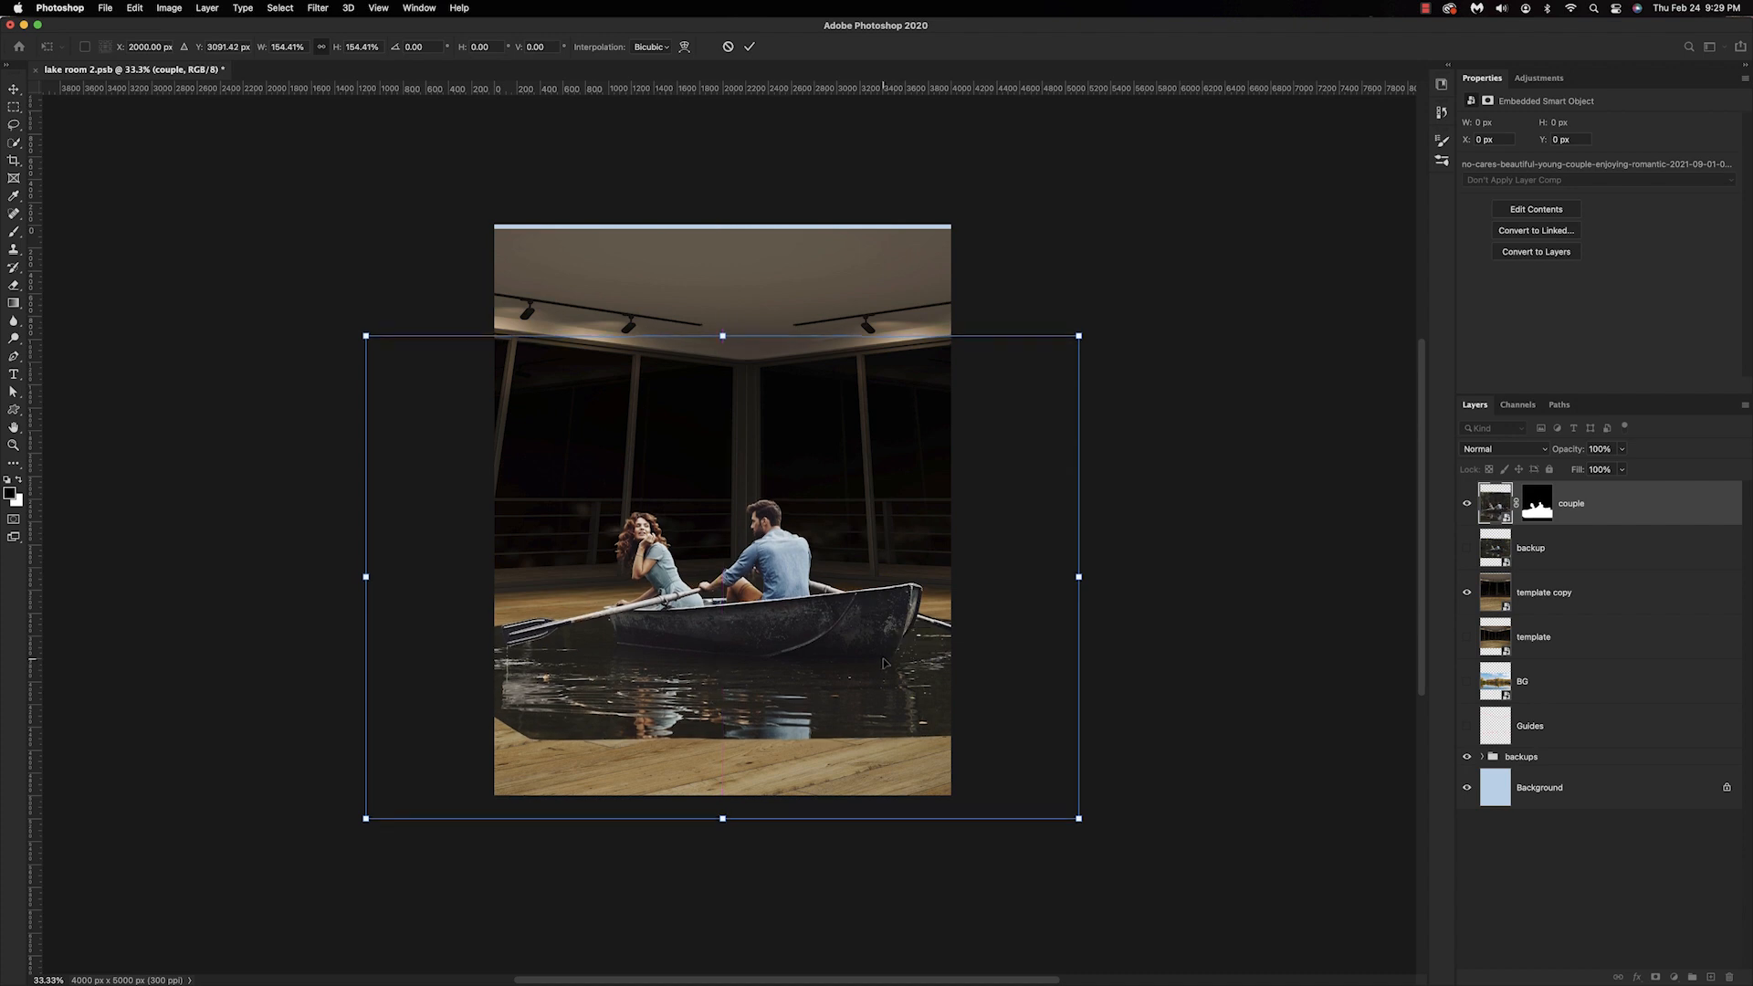
{"action": "key", "text": "Return"}
{"action": "key", "text": "p"}
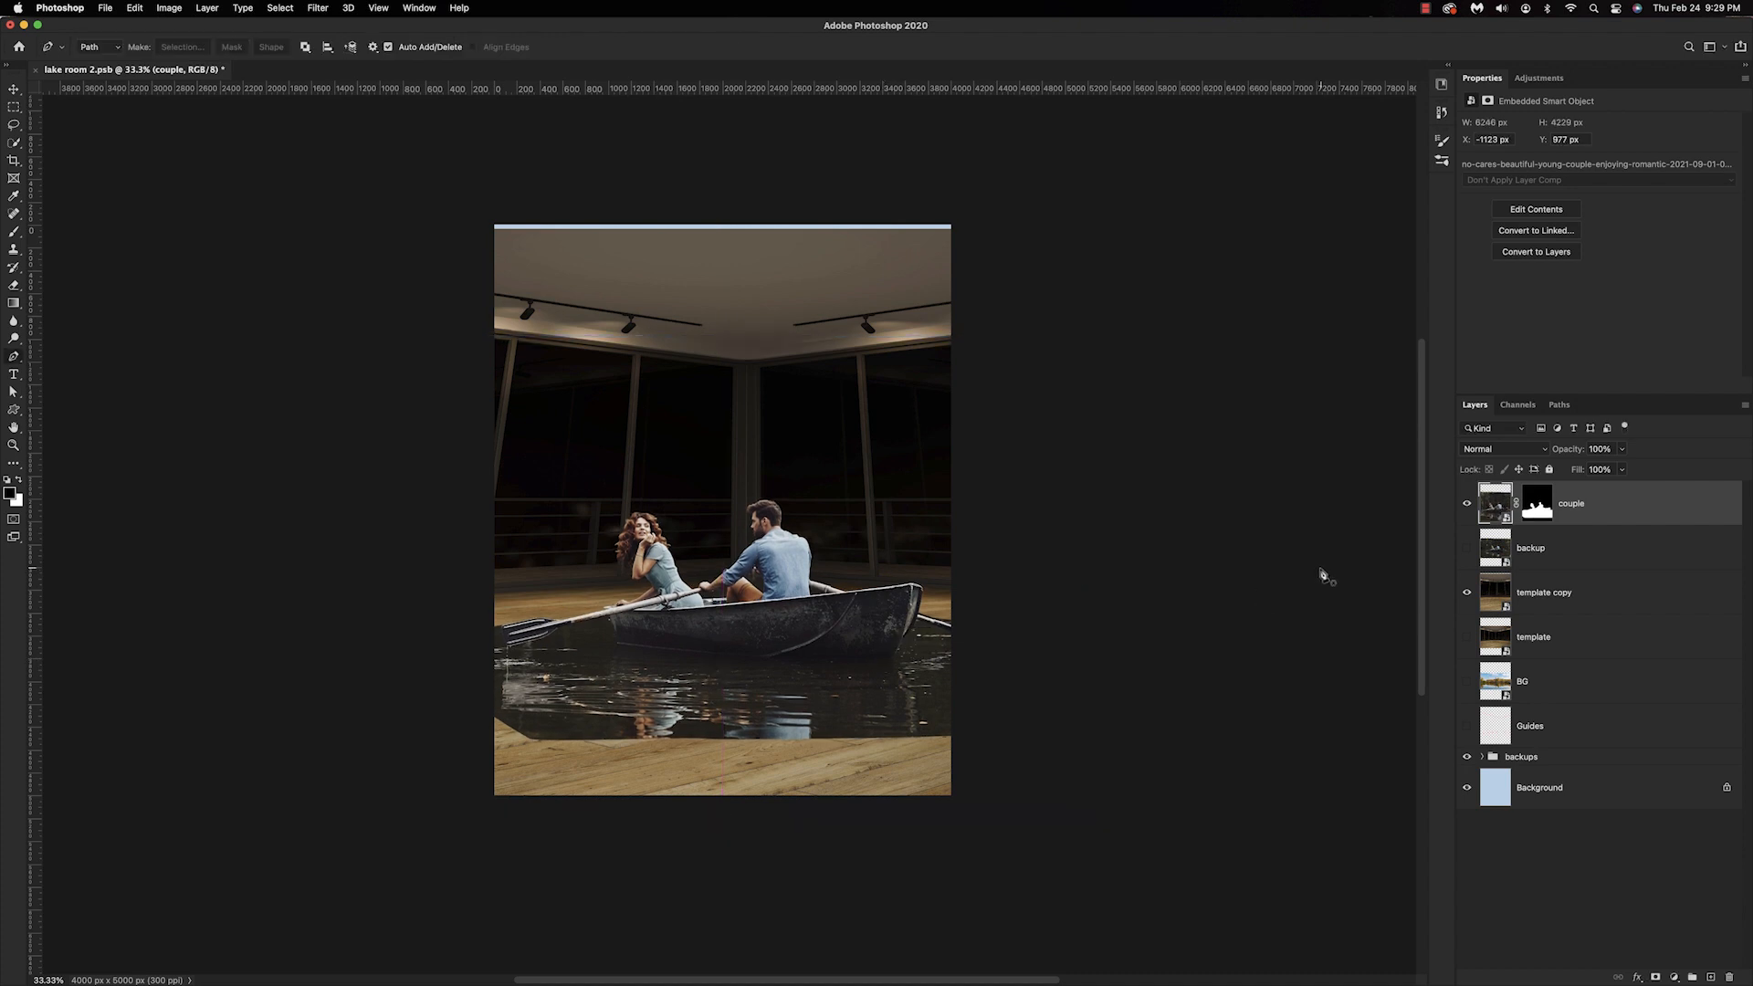
Disable the couple layer's mask, place a horizontal guide along the lake's waterline, and re-enable the mask.
{"action": "left_click", "coordinate": [1537, 514], "text": "shift"}
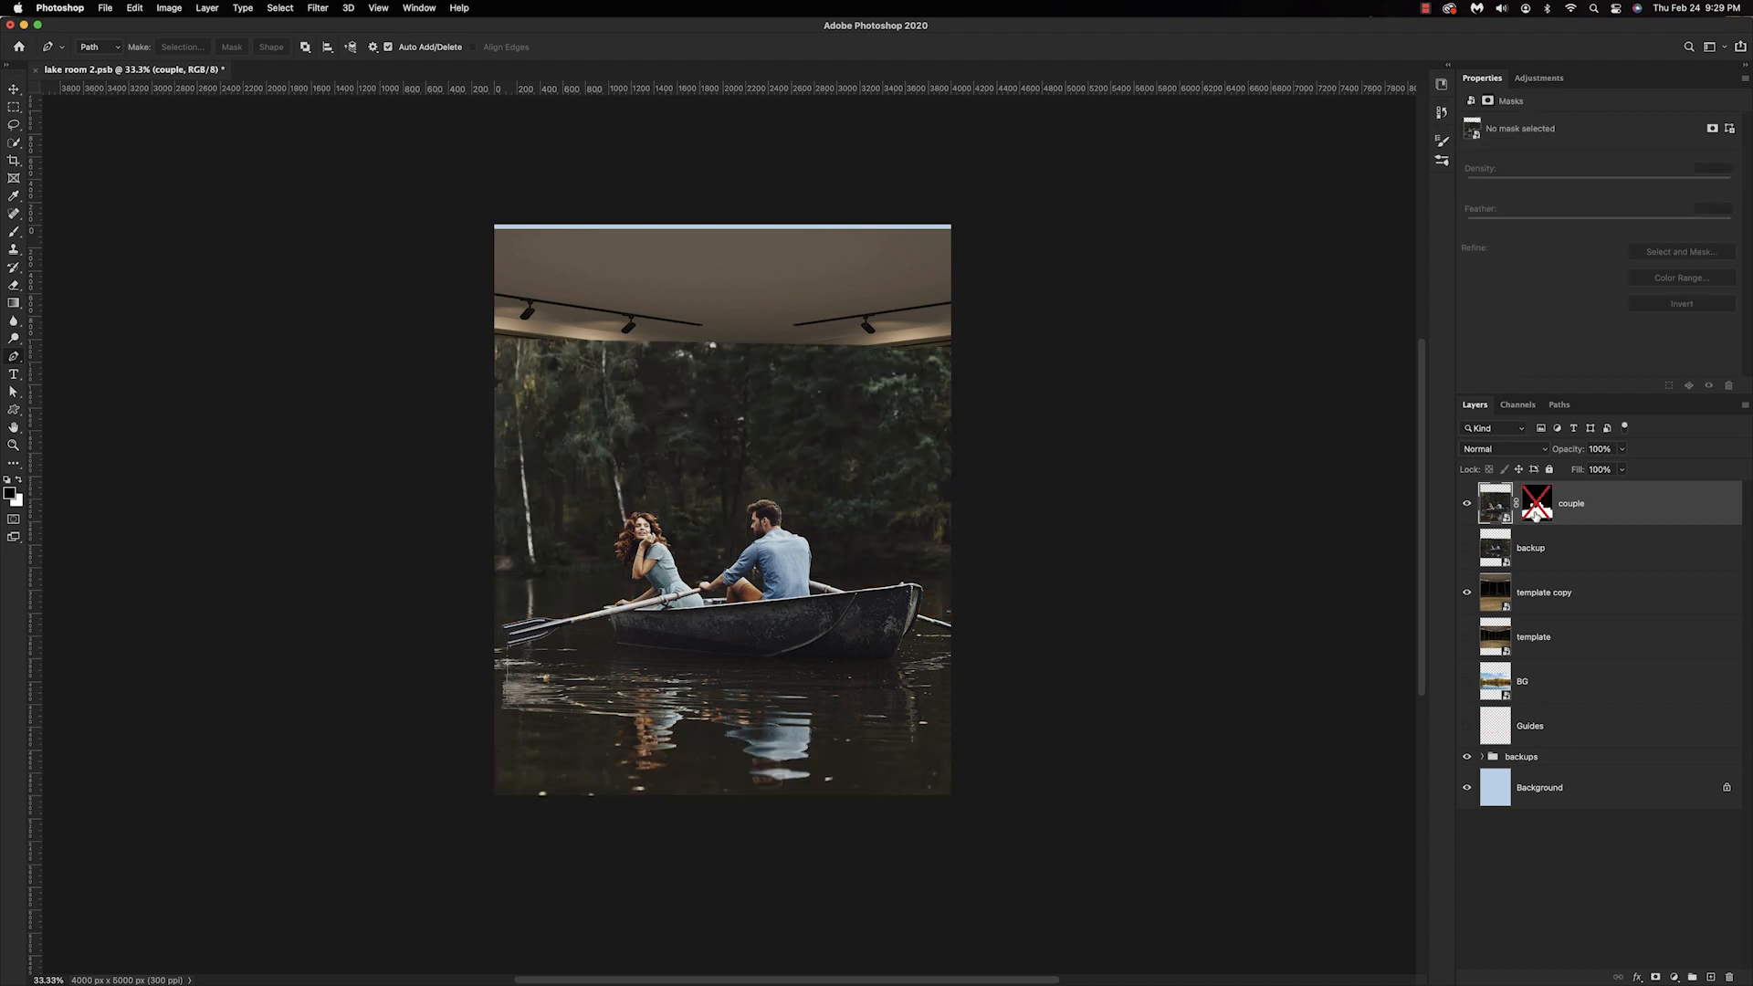
{"action": "key", "text": "v"}
{"action": "left_click_drag", "start_coordinate": [710, 91], "coordinate": [693, 576]}
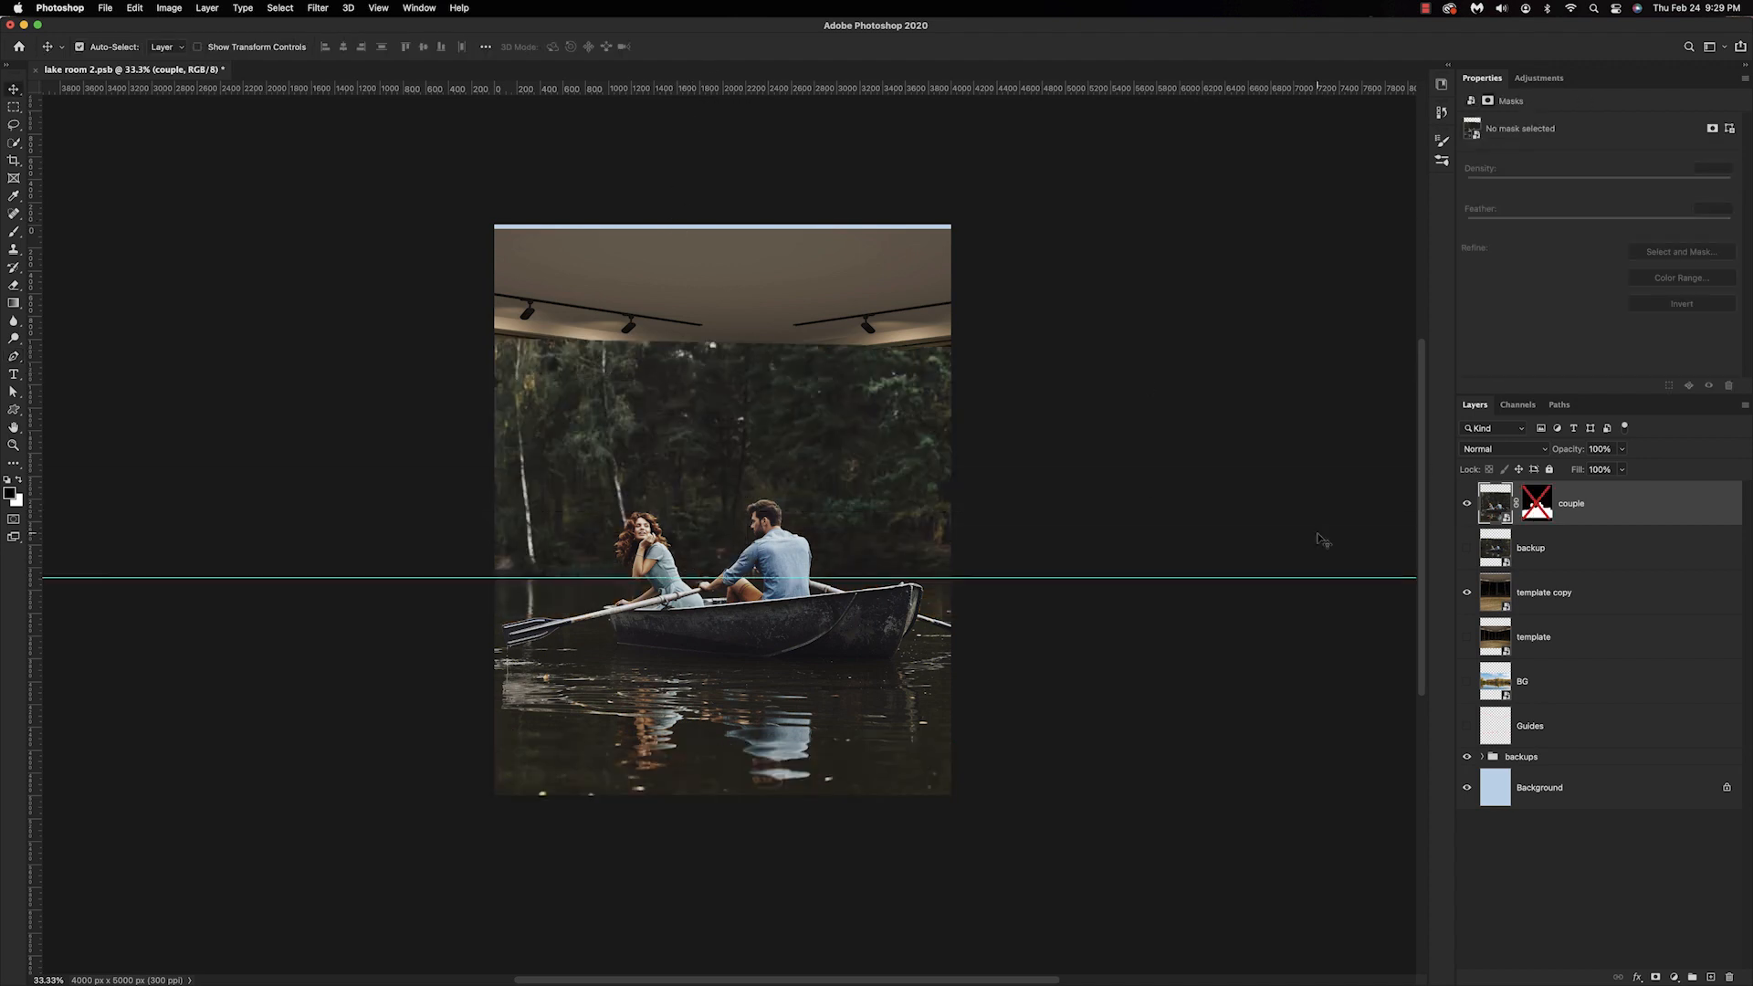
{"action": "left_click", "coordinate": [1534, 513], "text": "shift"}
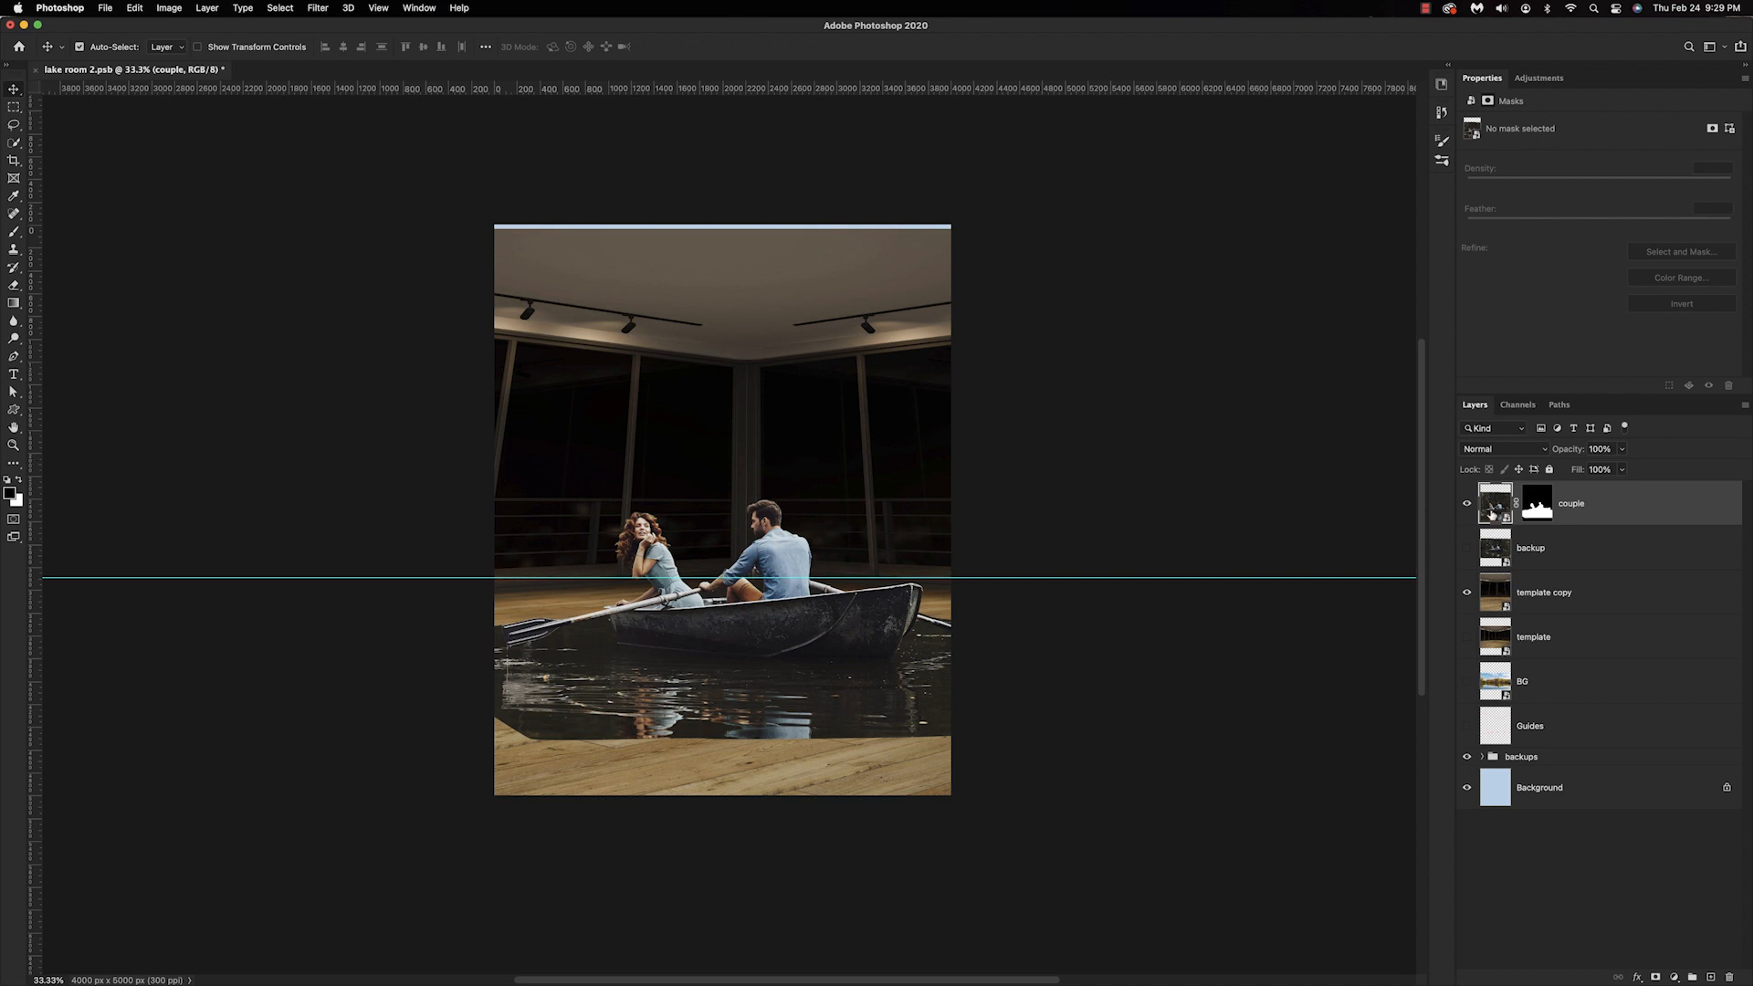
Stack template copy directly below the couple layer and move both layers down together by about 166 px.
{"action": "left_click", "coordinate": [1493, 513]}
{"action": "left_click_drag", "start_coordinate": [1568, 593], "coordinate": [1503, 517]}
{"action": "left_click", "coordinate": [1503, 514], "text": "shift"}
{"action": "key", "text": "super+t"}
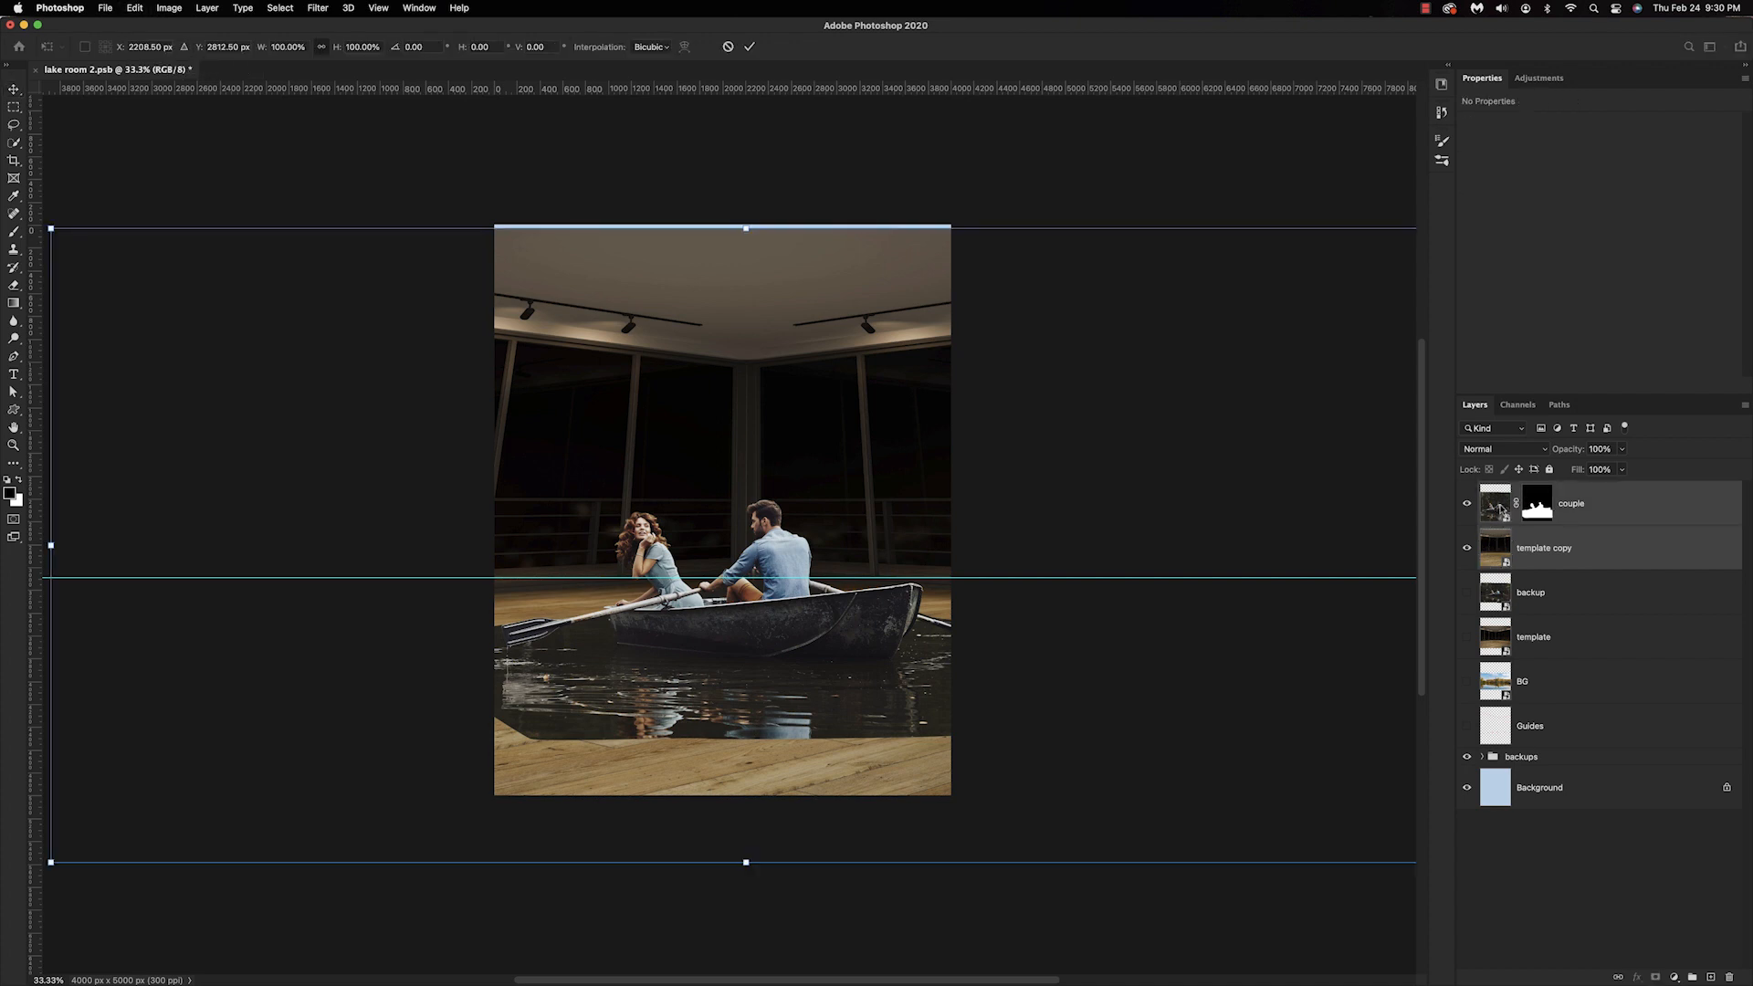
{"action": "left_click_drag", "start_coordinate": [907, 399], "coordinate": [907, 420]}
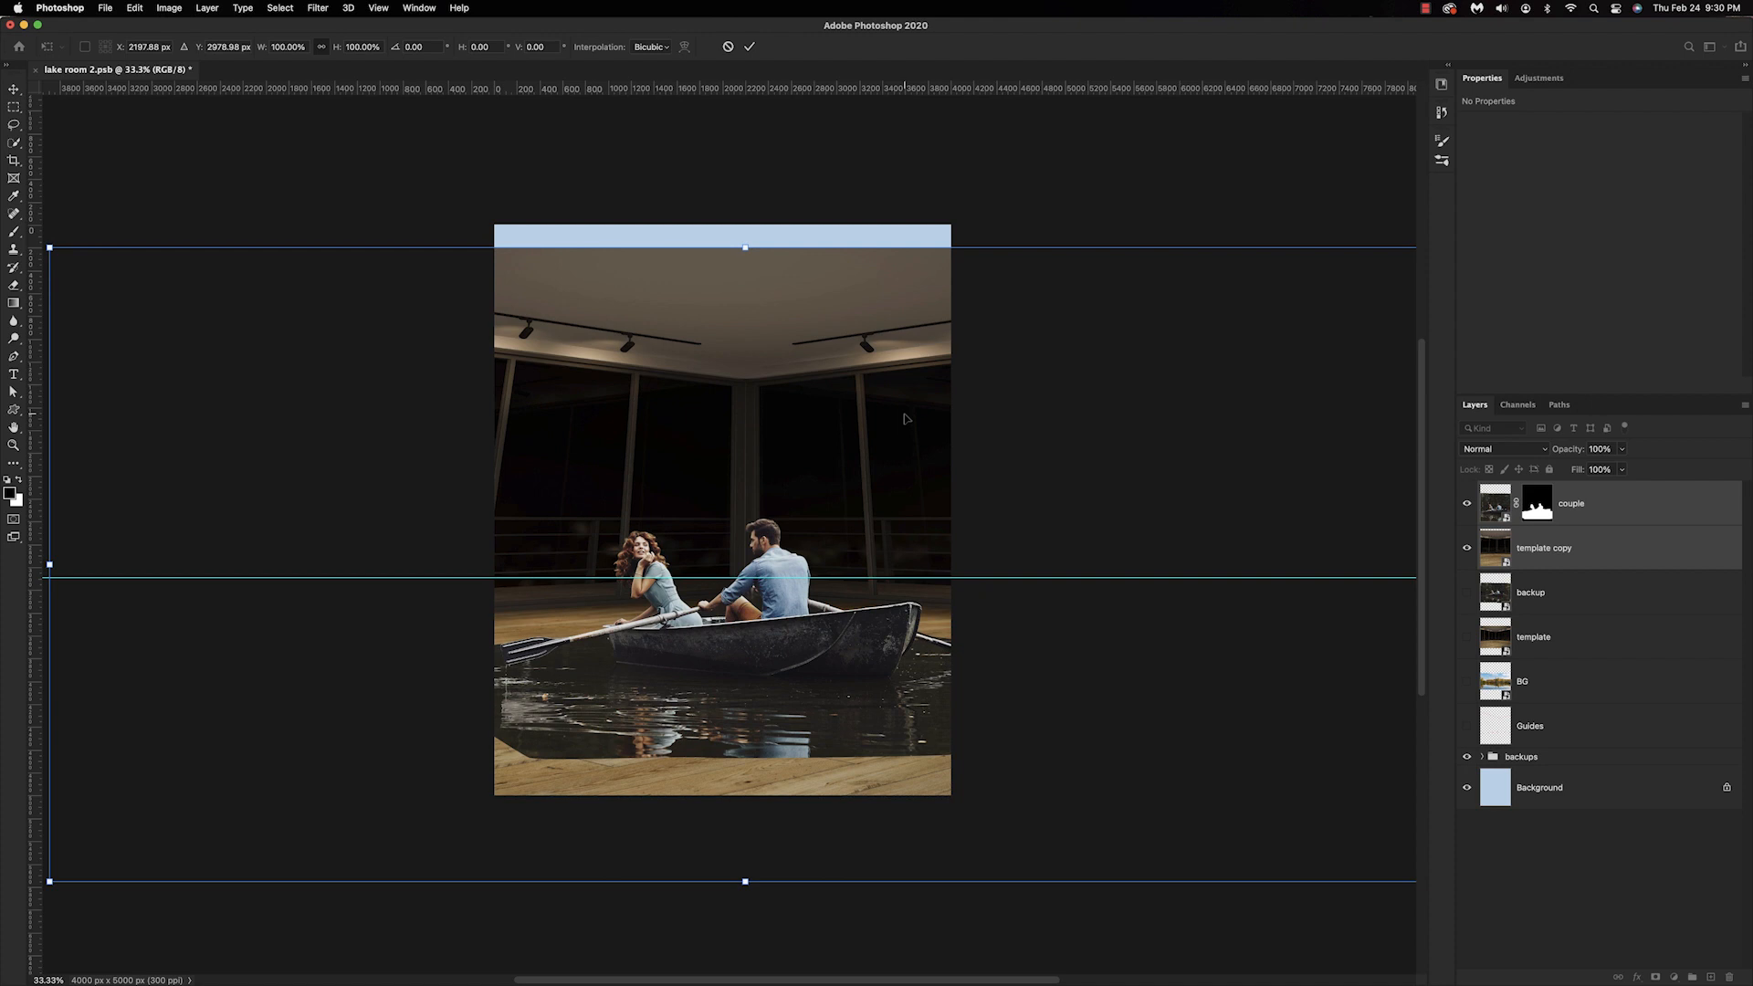
{"action": "key", "text": "Return"}
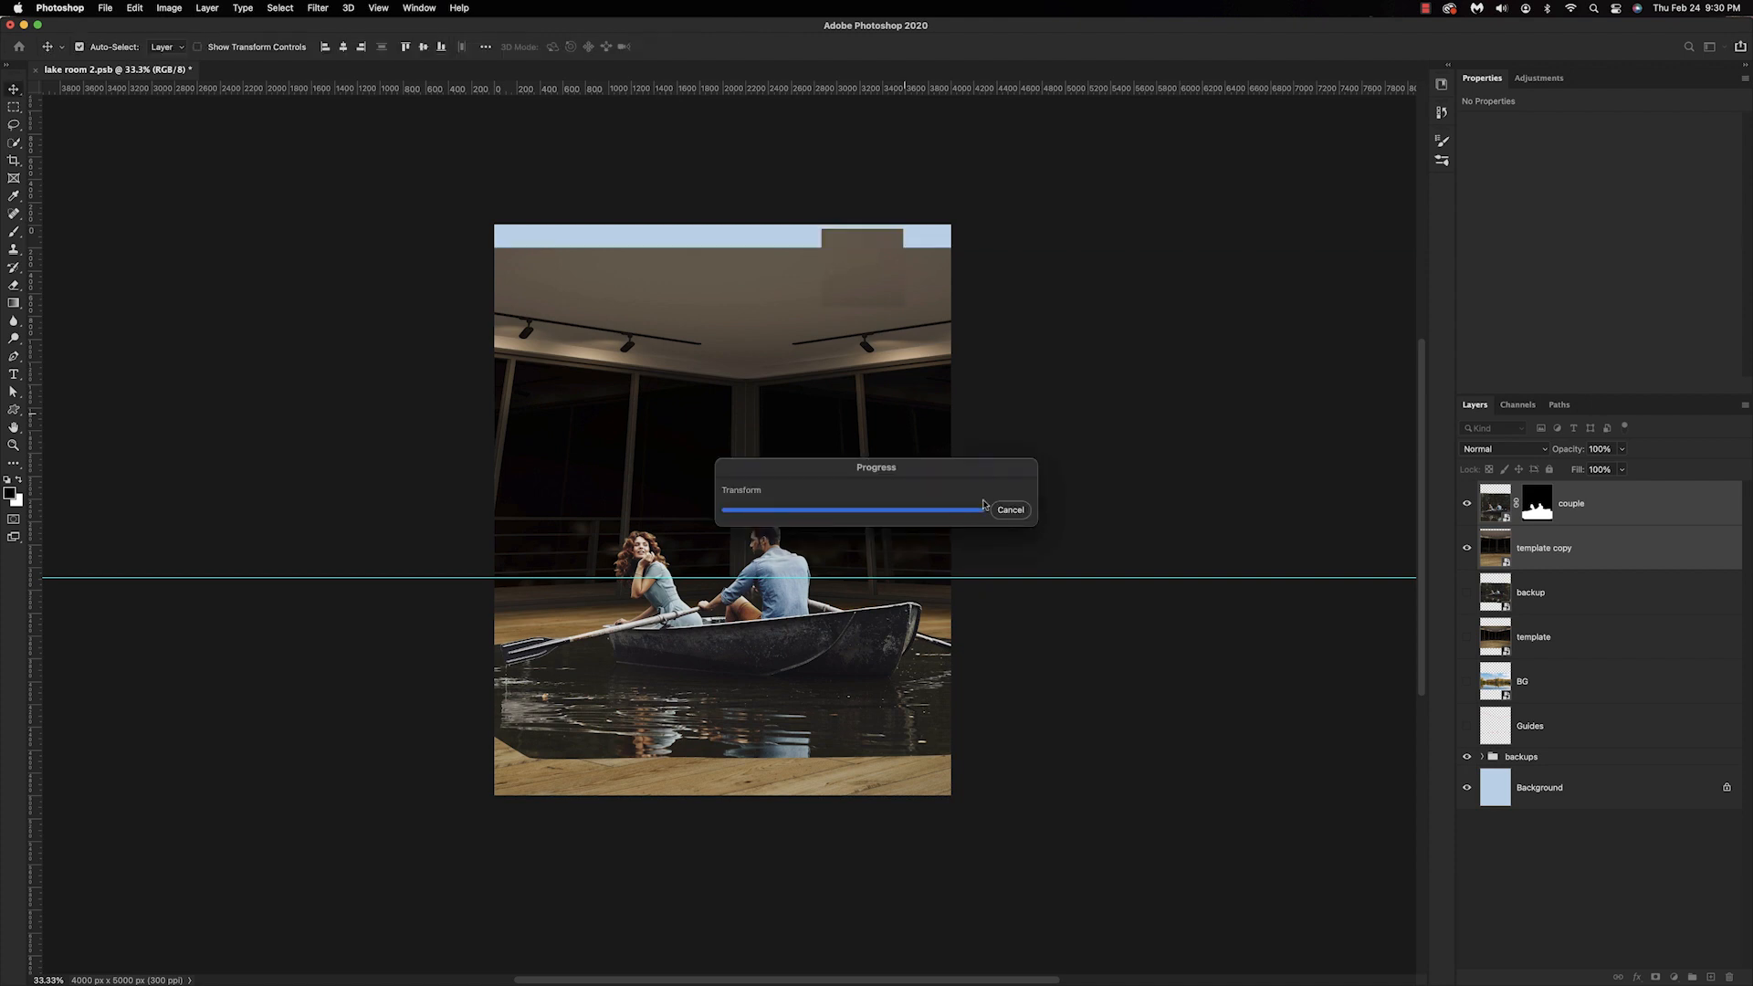
Remove the horizontal guide and shift the template copy room to the right by about 645 px.
{"action": "left_click_drag", "start_coordinate": [986, 577], "coordinate": [995, 6]}
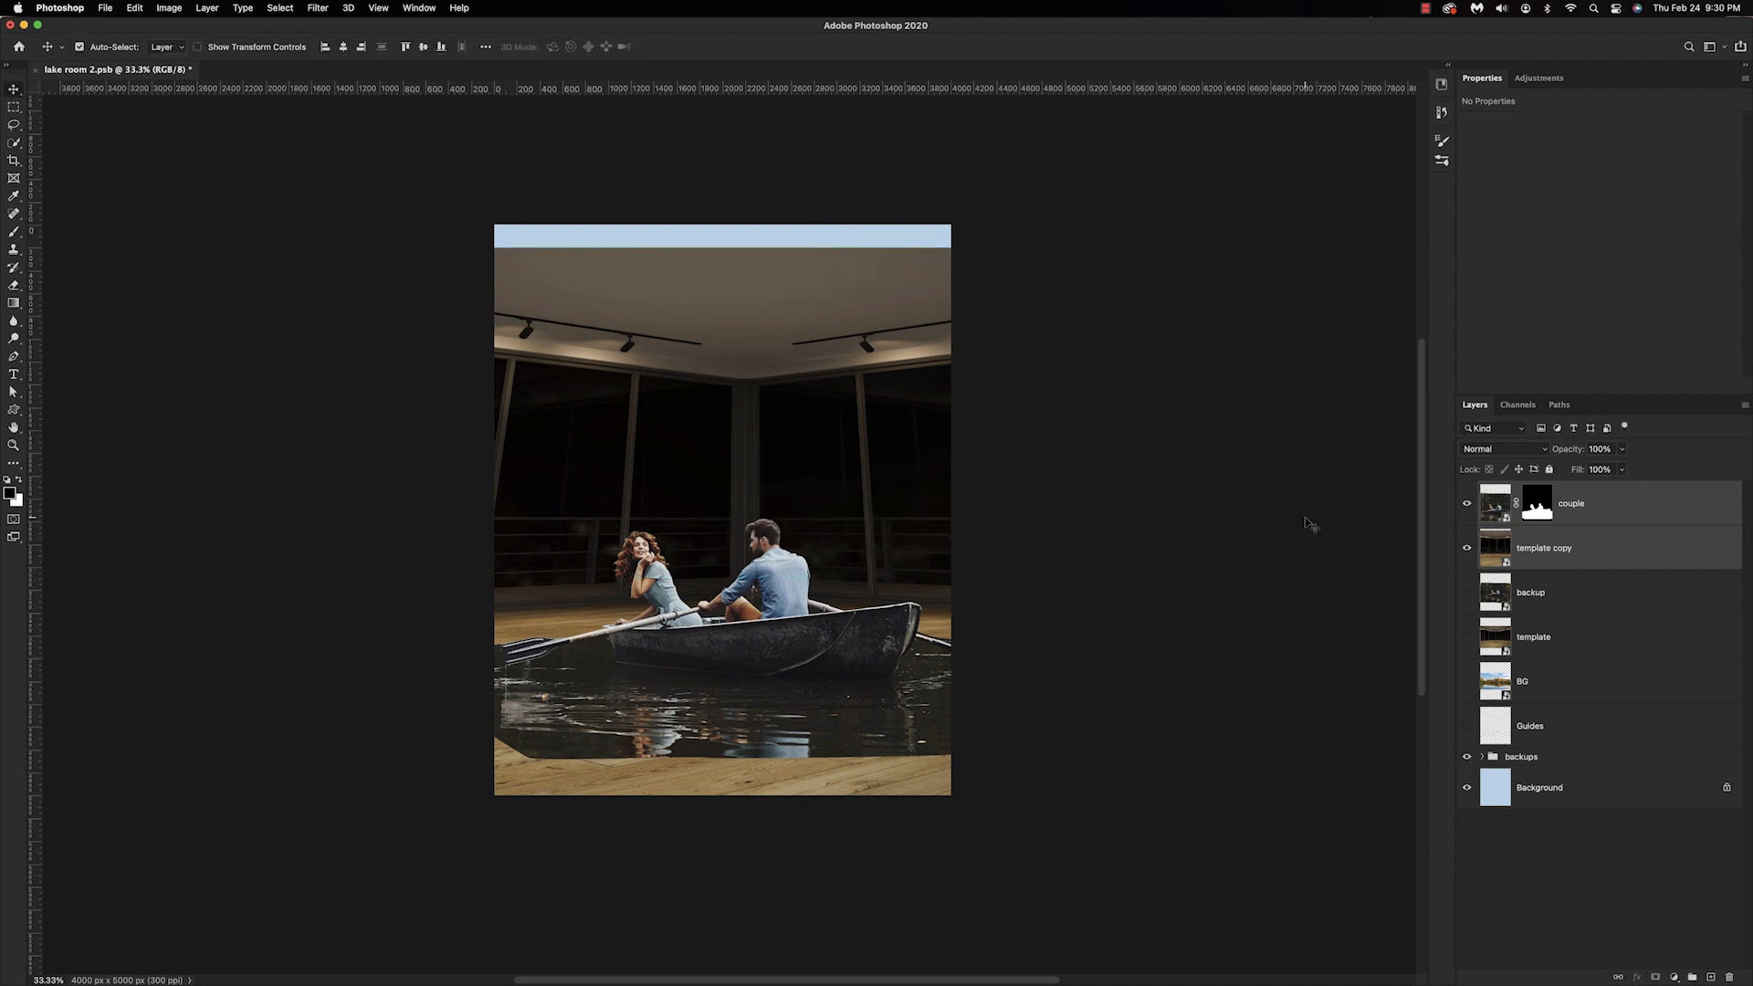
{"action": "left_click", "coordinate": [1467, 549]}
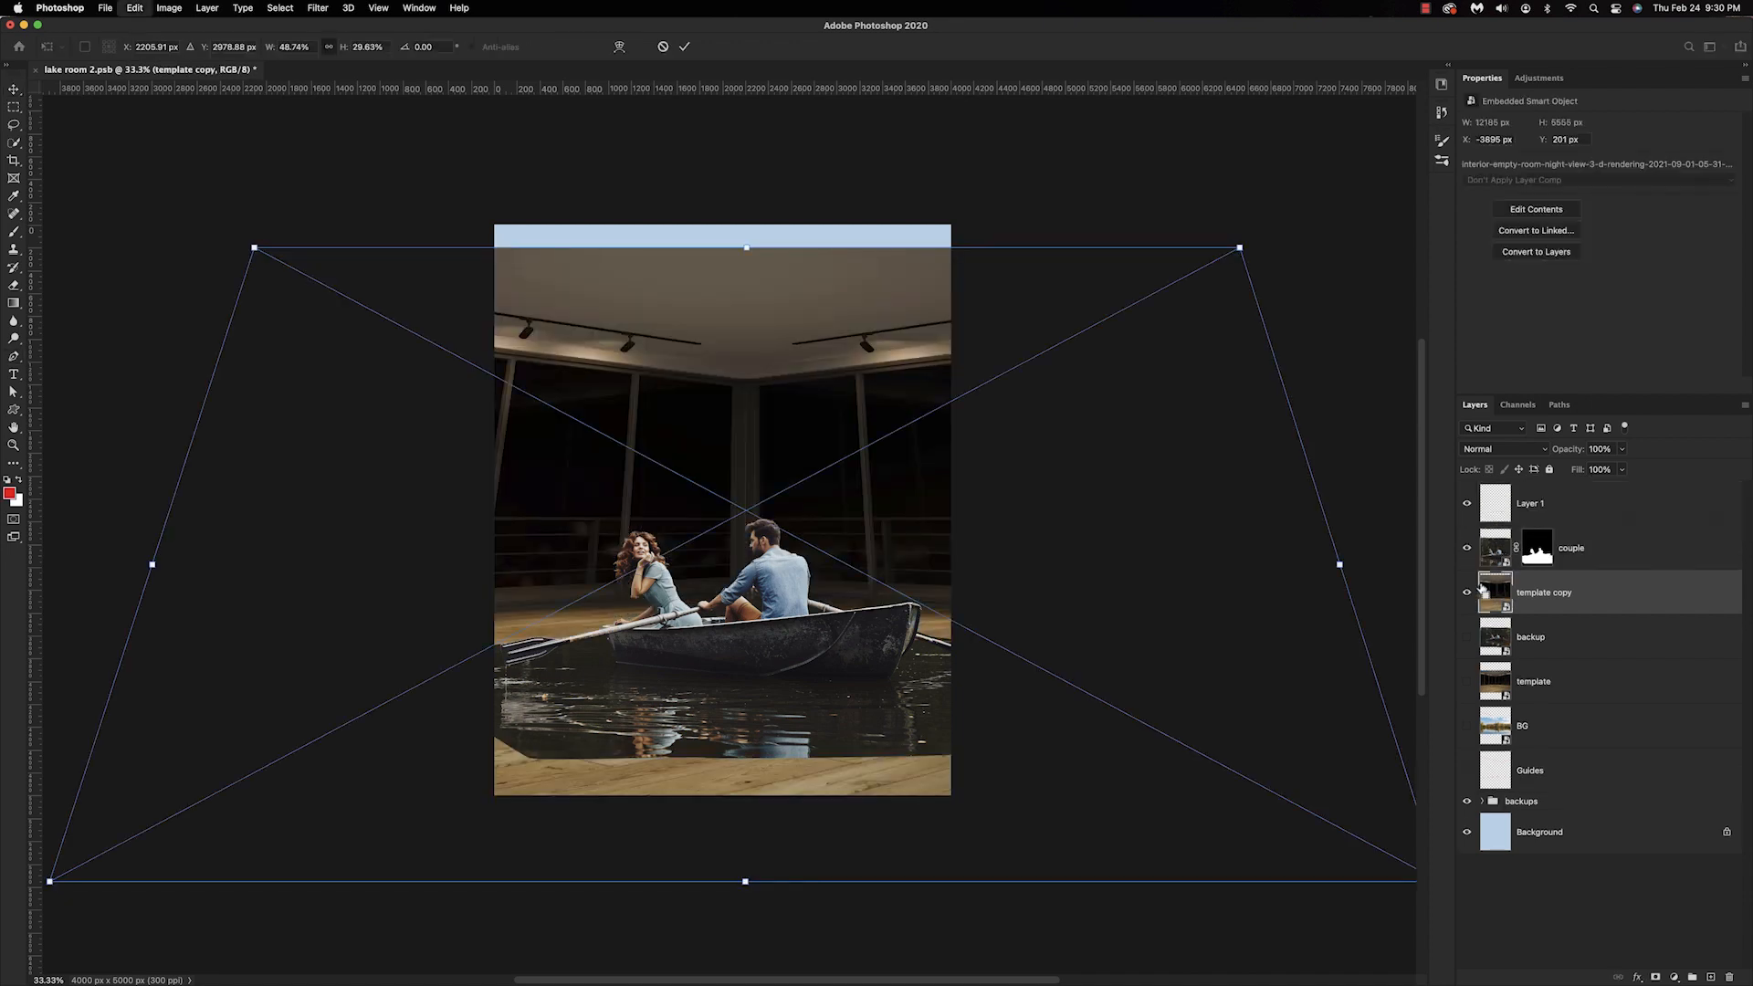
{"action": "left_click_drag", "start_coordinate": [919, 502], "coordinate": [995, 501]}
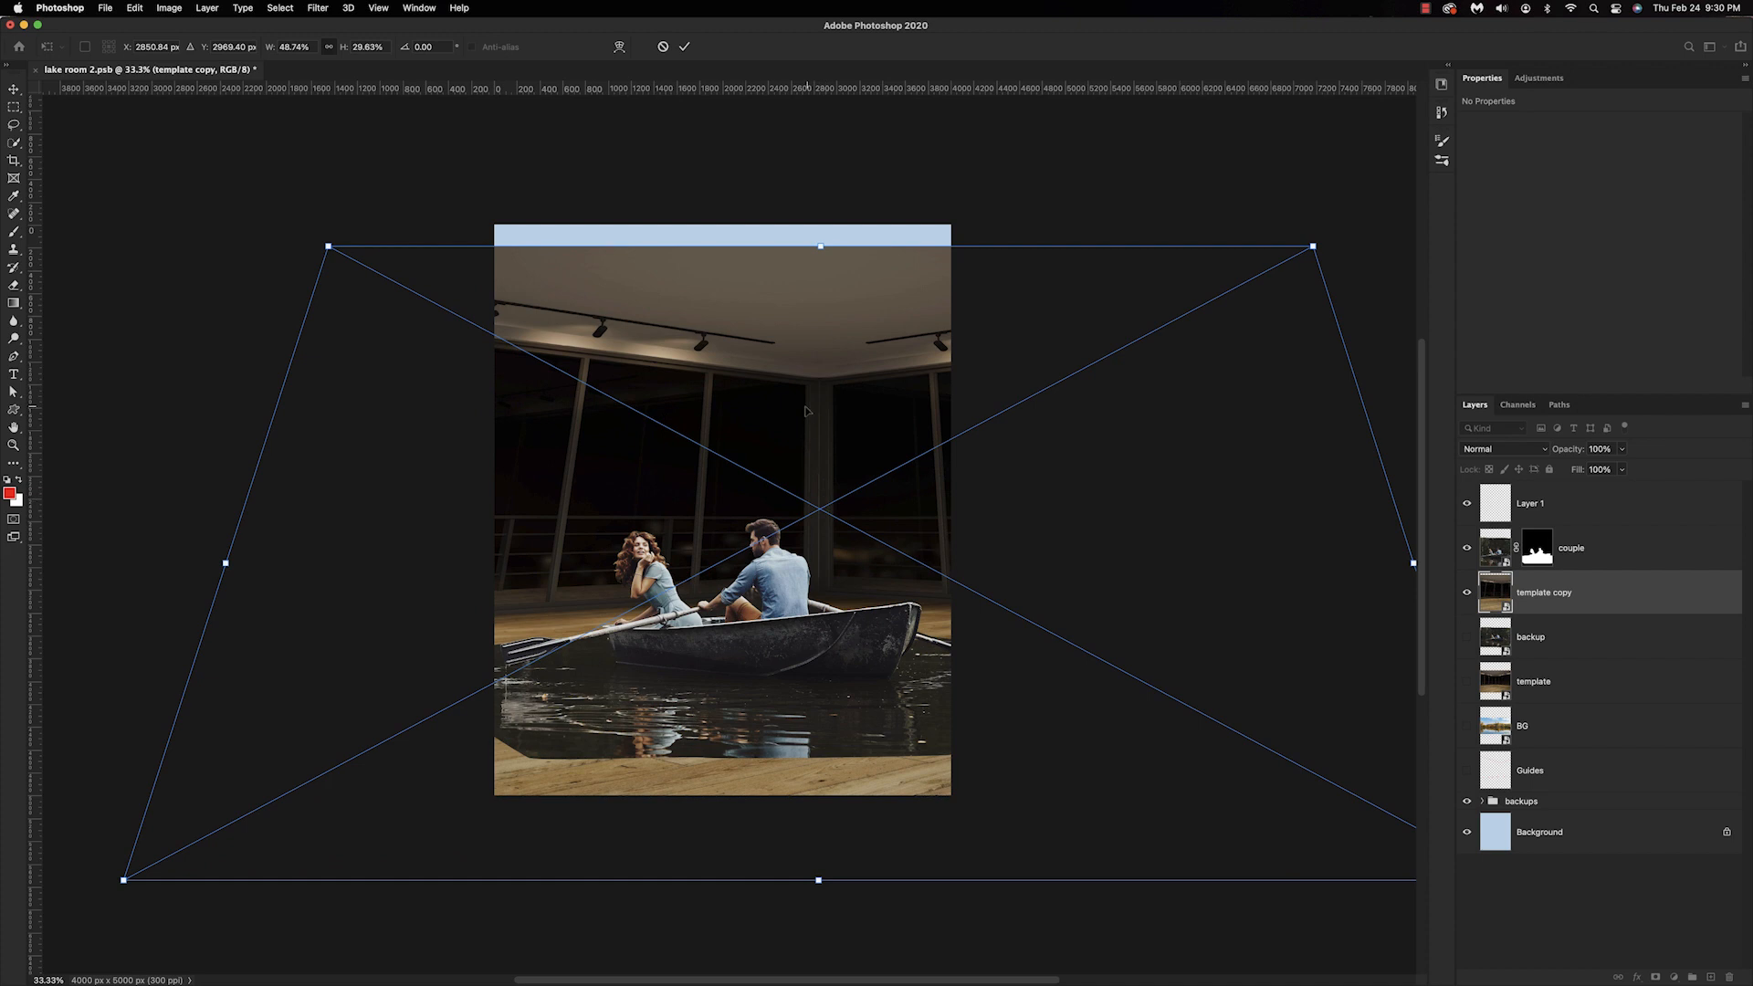
{"action": "left_click", "coordinate": [687, 47]}
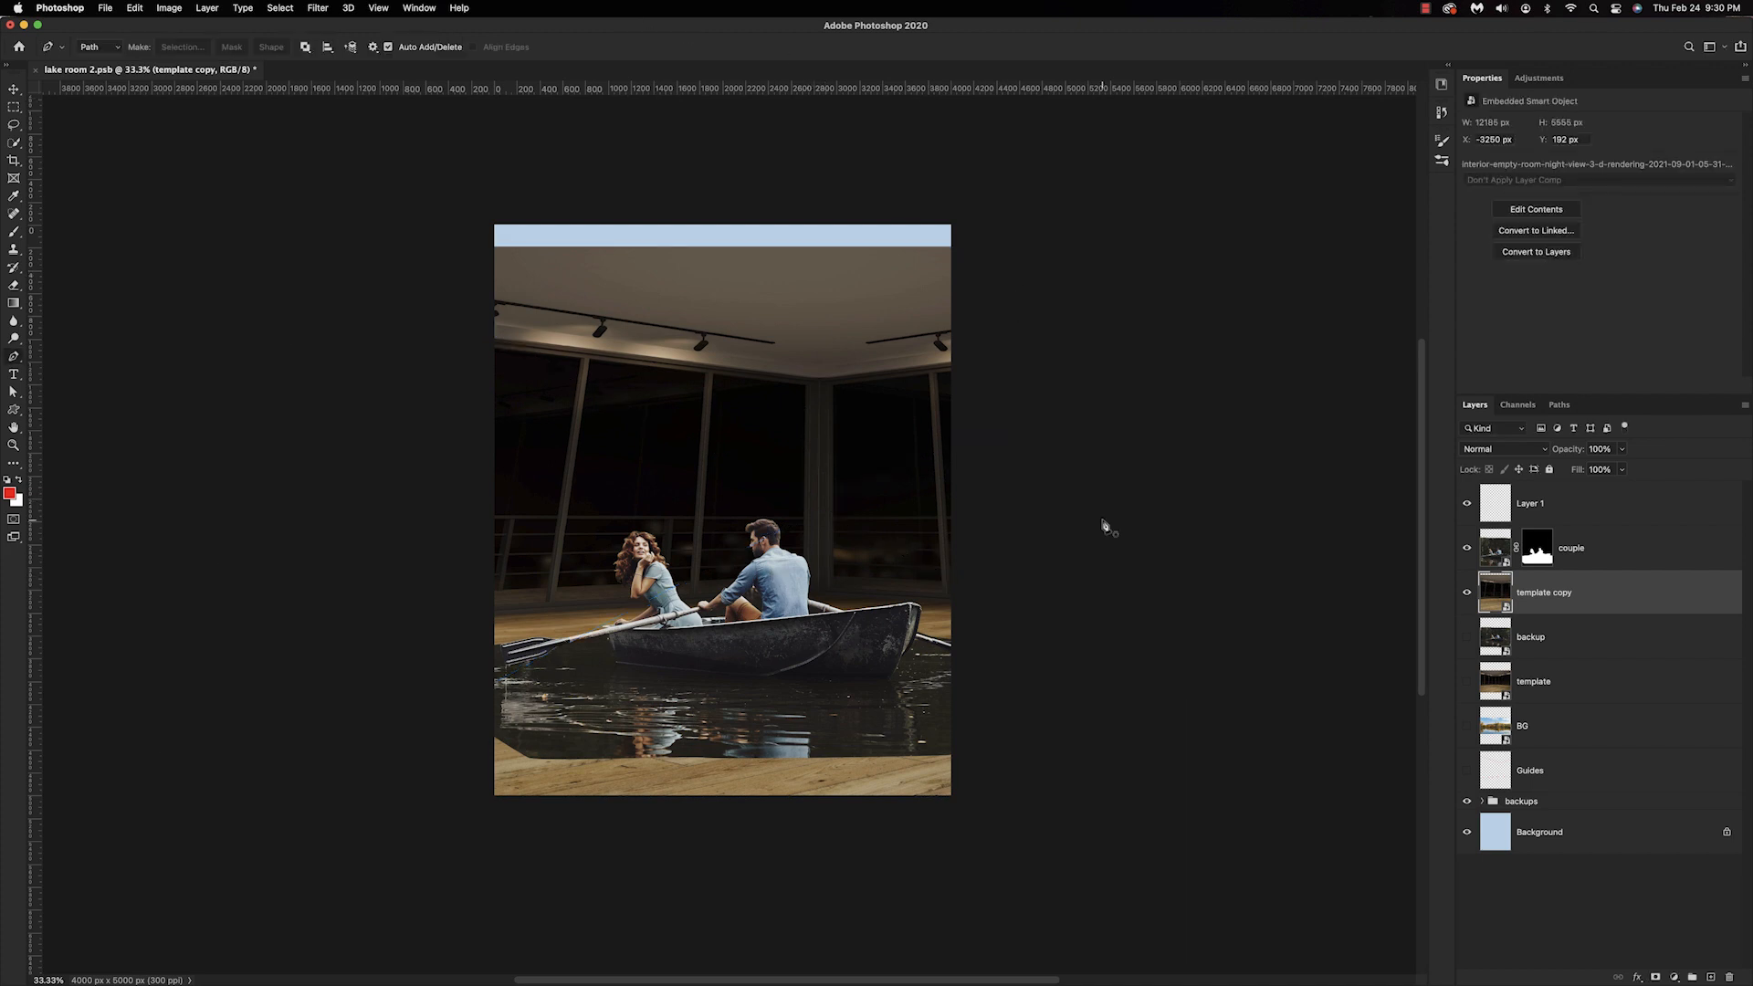
Hide the couple layer and draw a Pen path along the room's floor-to-wall edge, through the corner to both canvas sides.
{"action": "left_click", "coordinate": [1467, 594]}
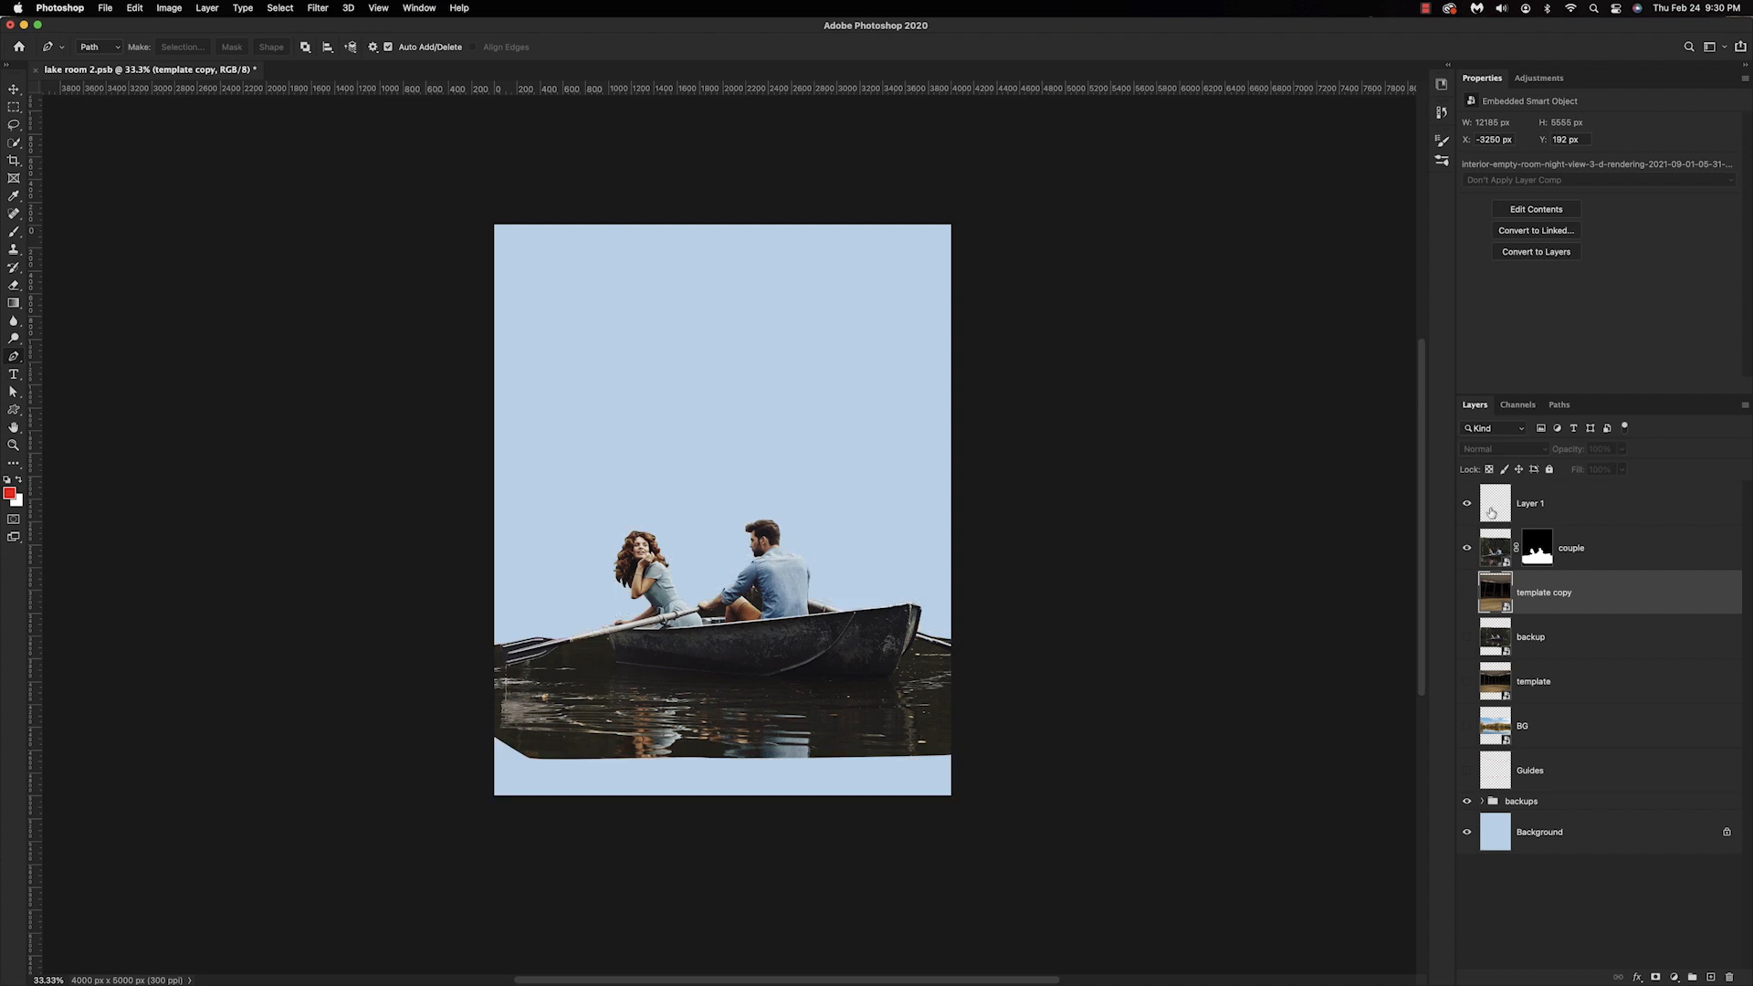
{"action": "left_click", "coordinate": [1467, 593]}
{"action": "left_click", "coordinate": [1467, 548]}
{"action": "left_click", "coordinate": [488, 616]}
{"action": "left_click", "coordinate": [818, 594]}
{"action": "left_click", "coordinate": [955, 602]}
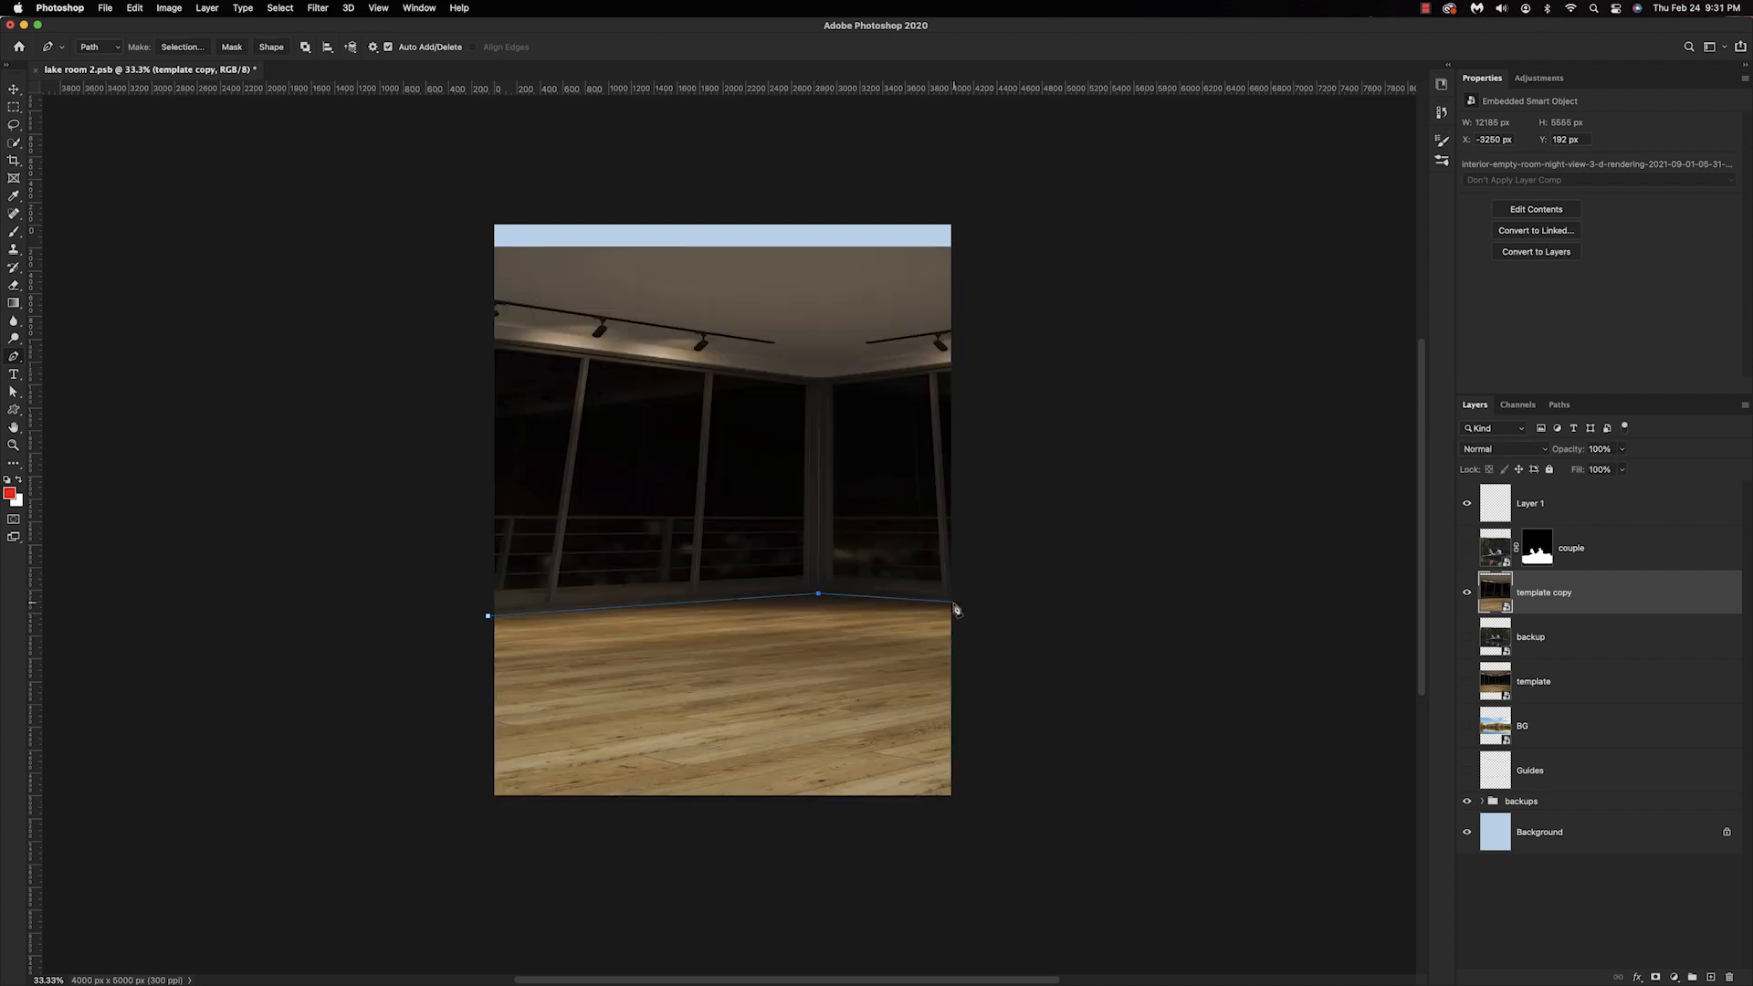
Stroke the floor-edge path with the red brush on Layer 1 and dismiss the path.
{"action": "right_click", "coordinate": [894, 604]}
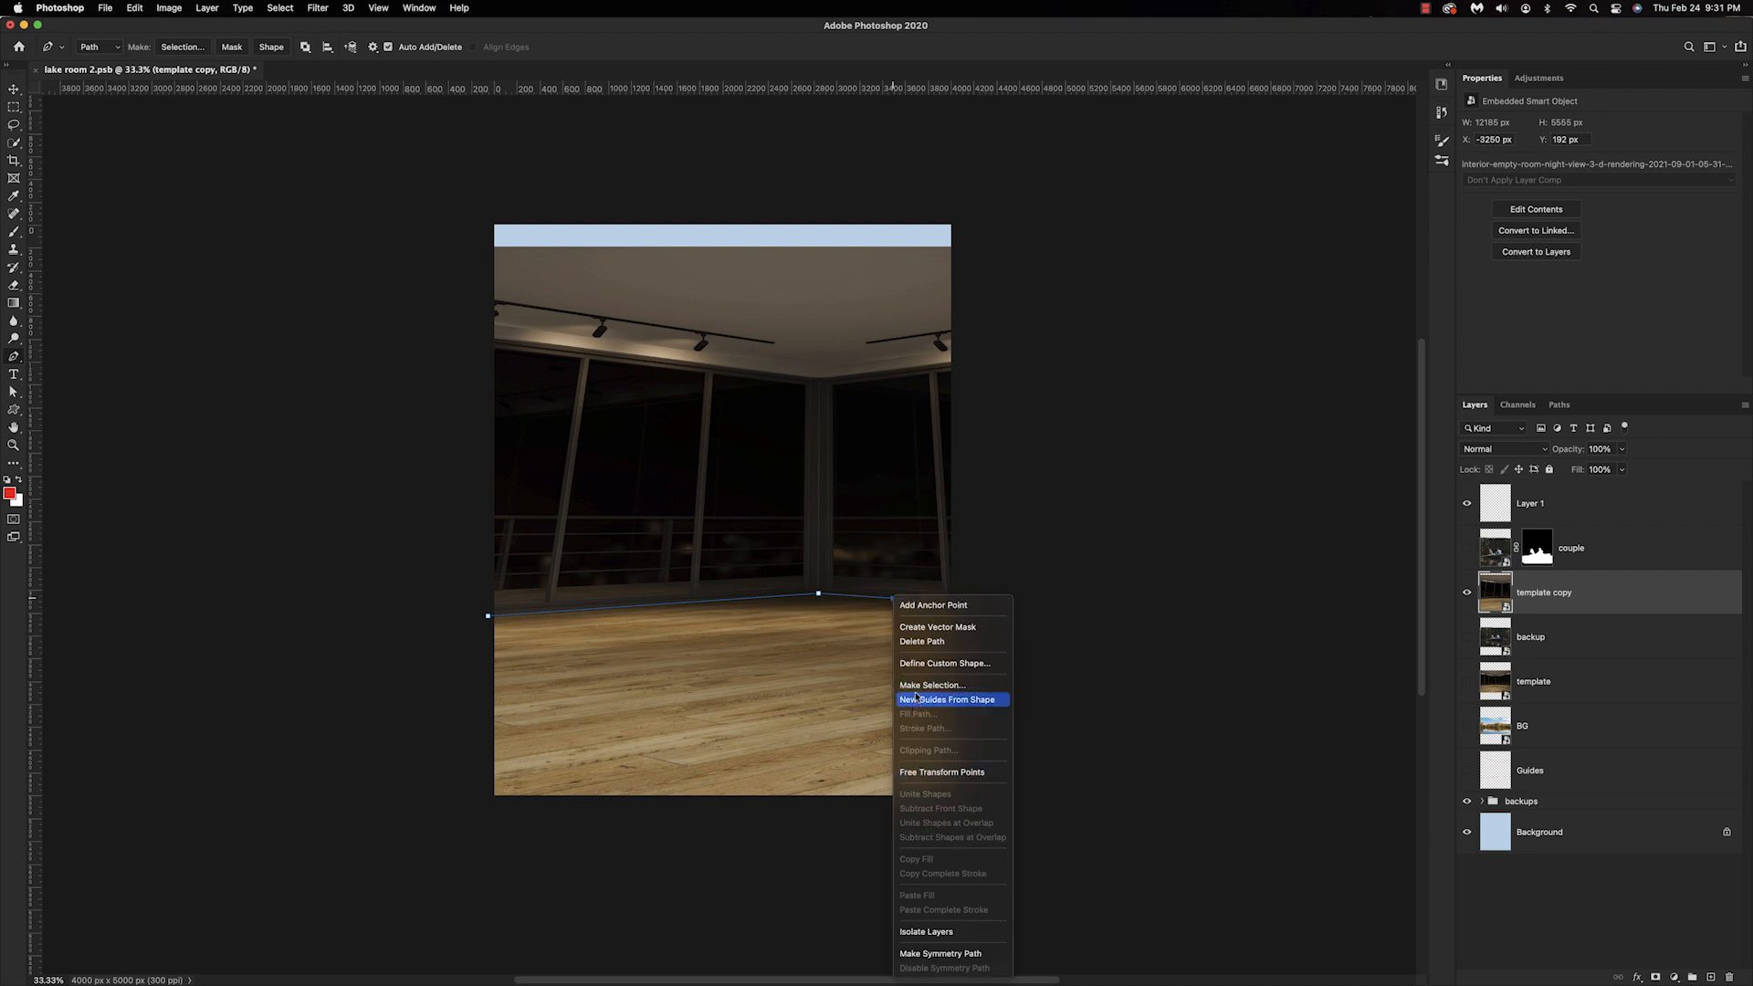
{"action": "left_click", "coordinate": [1488, 503]}
{"action": "left_click", "coordinate": [1488, 503]}
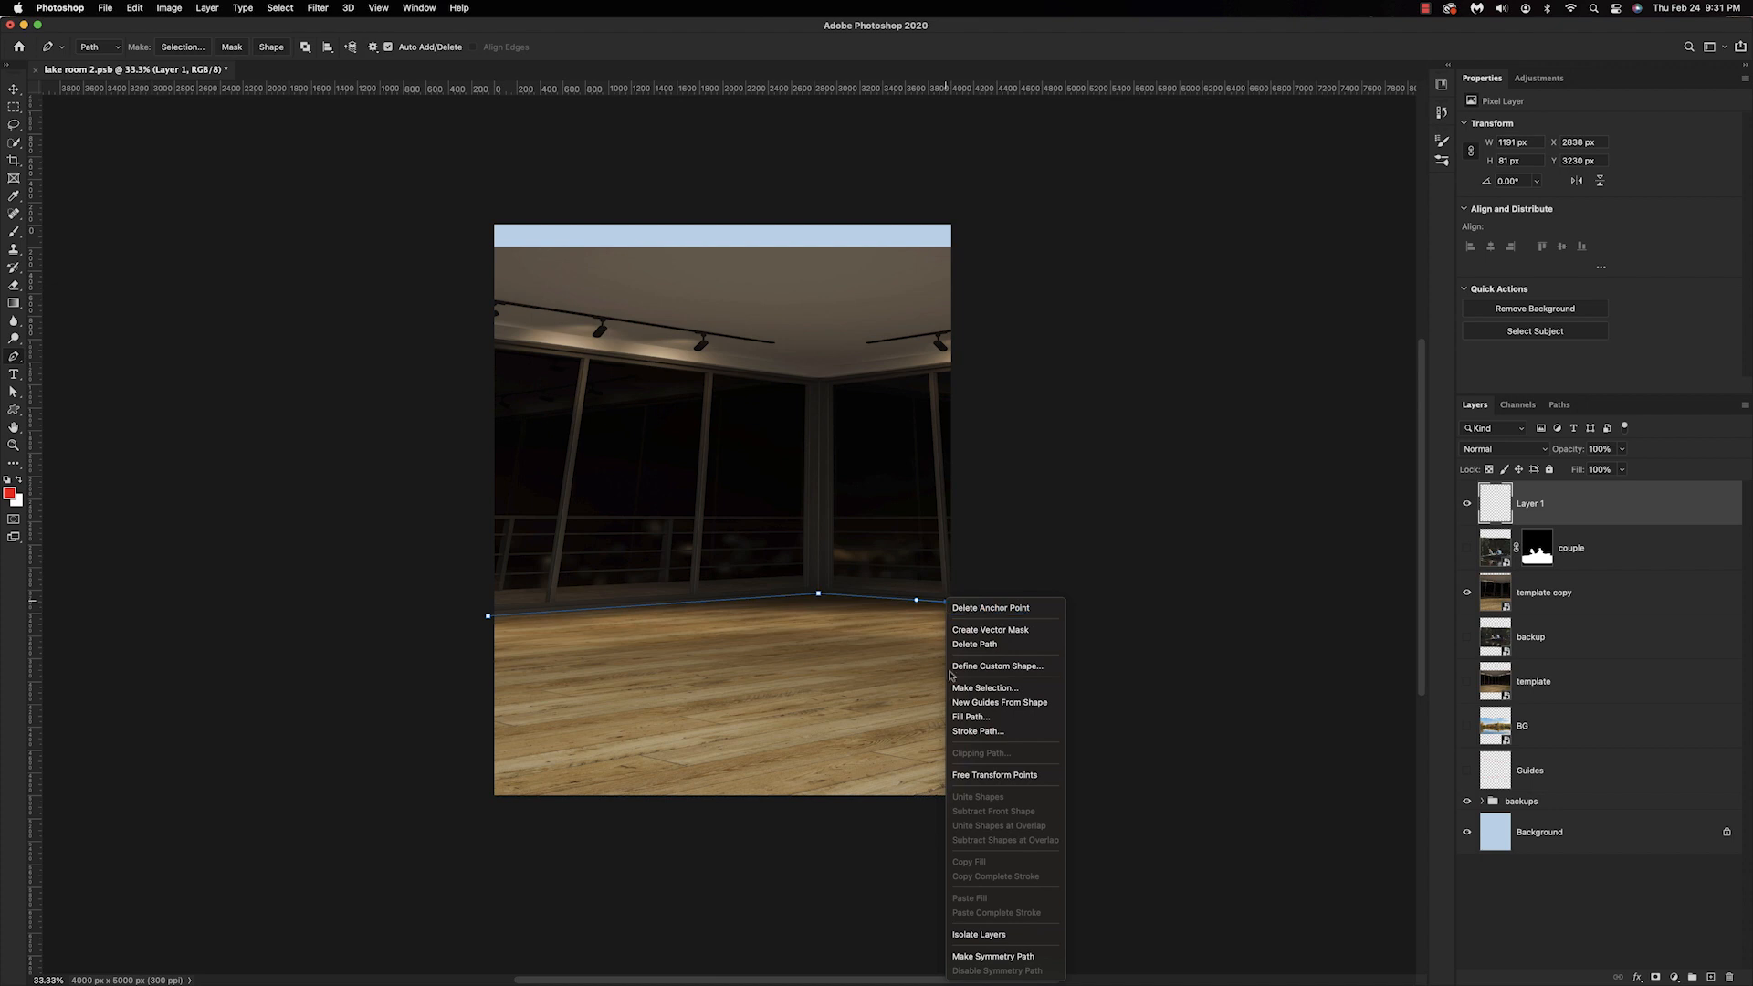
{"action": "left_click", "coordinate": [977, 732]}
{"action": "left_click", "coordinate": [988, 495]}
{"action": "key", "text": "Escape"}
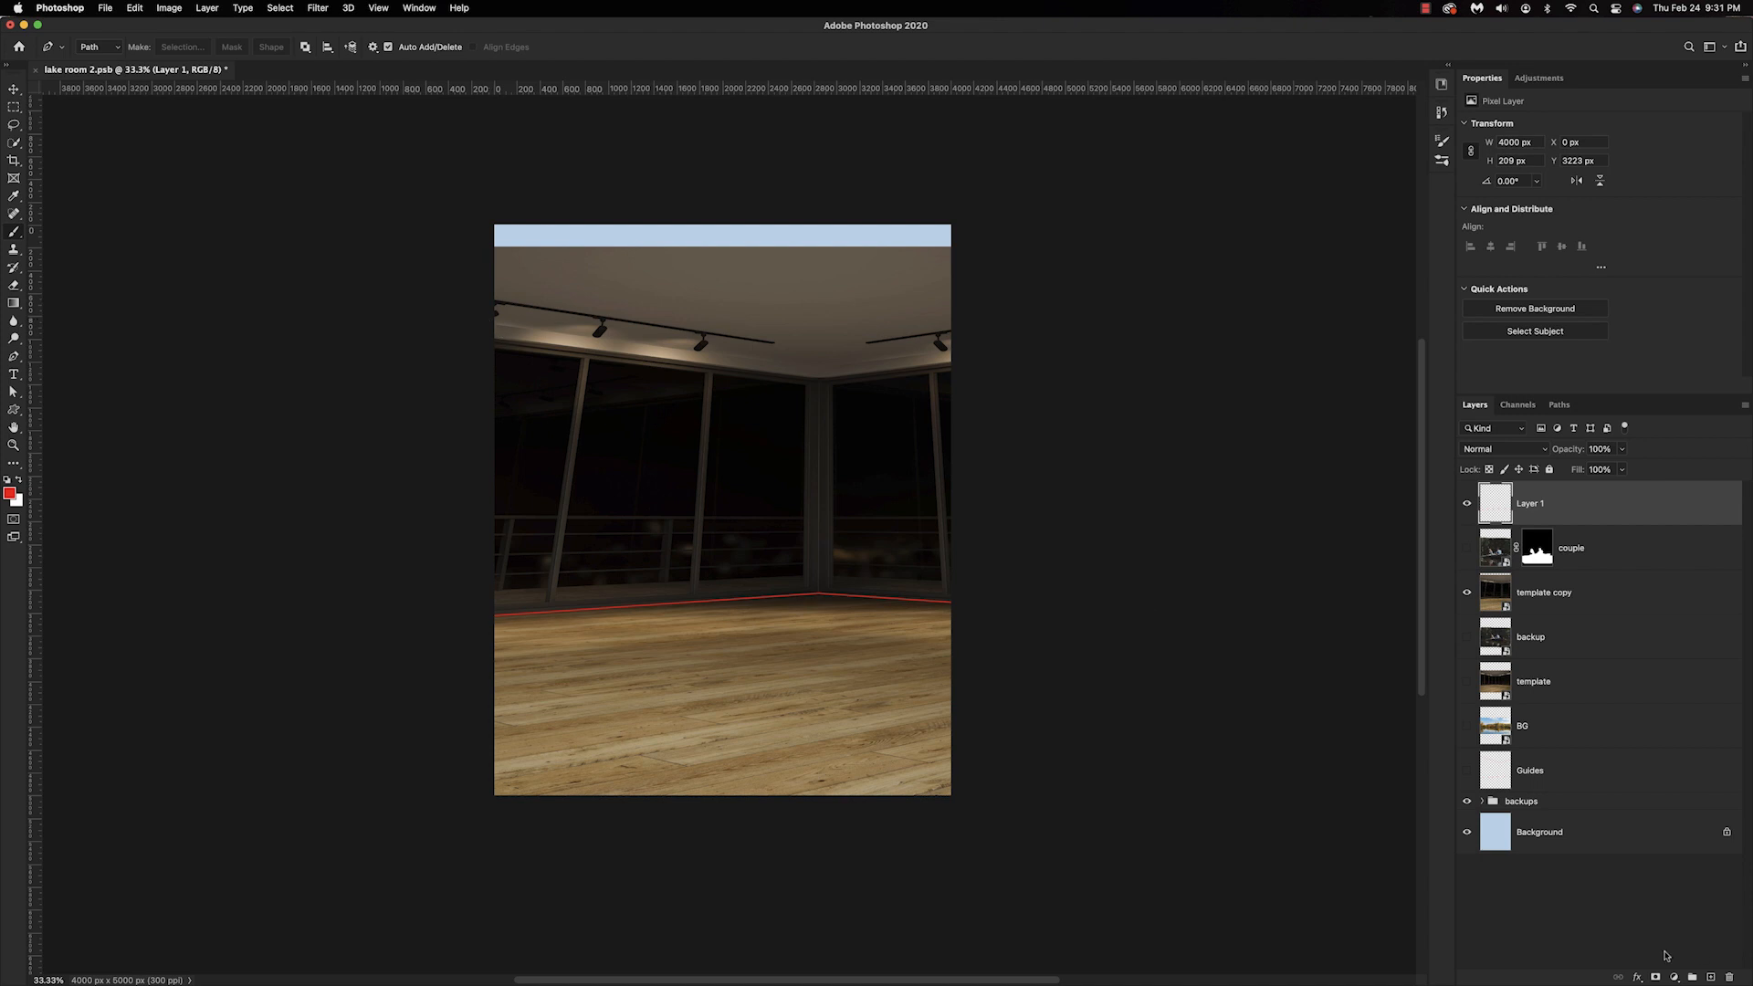
{"action": "left_click", "coordinate": [487, 323]}
{"action": "left_click", "coordinate": [819, 367]}
{"action": "left_click", "coordinate": [951, 353]}
{"action": "right_click", "coordinate": [941, 355]}
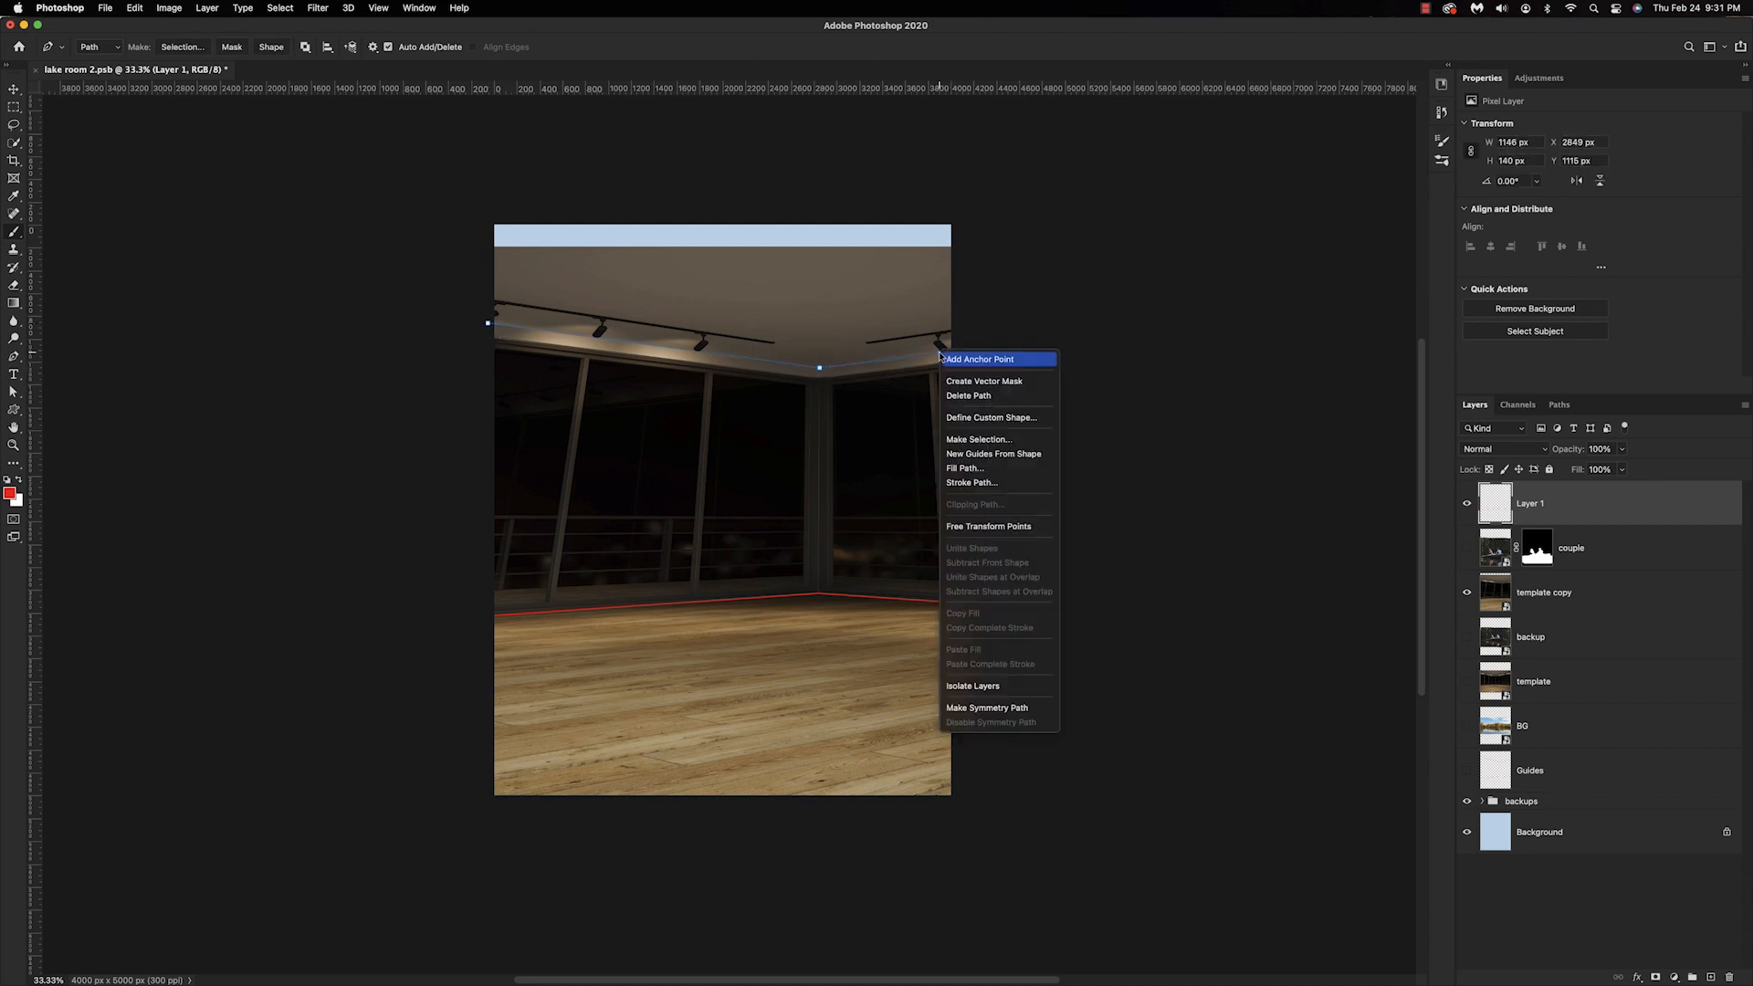
{"action": "left_click", "coordinate": [978, 439]}
{"action": "left_click", "coordinate": [957, 441]}
{"action": "key", "text": "super+d"}
Trace the room's ceiling edge through the corner with the Pen tool and stroke it with the red brush on Layer 1.
{"action": "left_click", "coordinate": [491, 322]}
{"action": "left_click", "coordinate": [819, 369]}
{"action": "left_click", "coordinate": [950, 352]}
{"action": "right_click", "coordinate": [942, 353]}
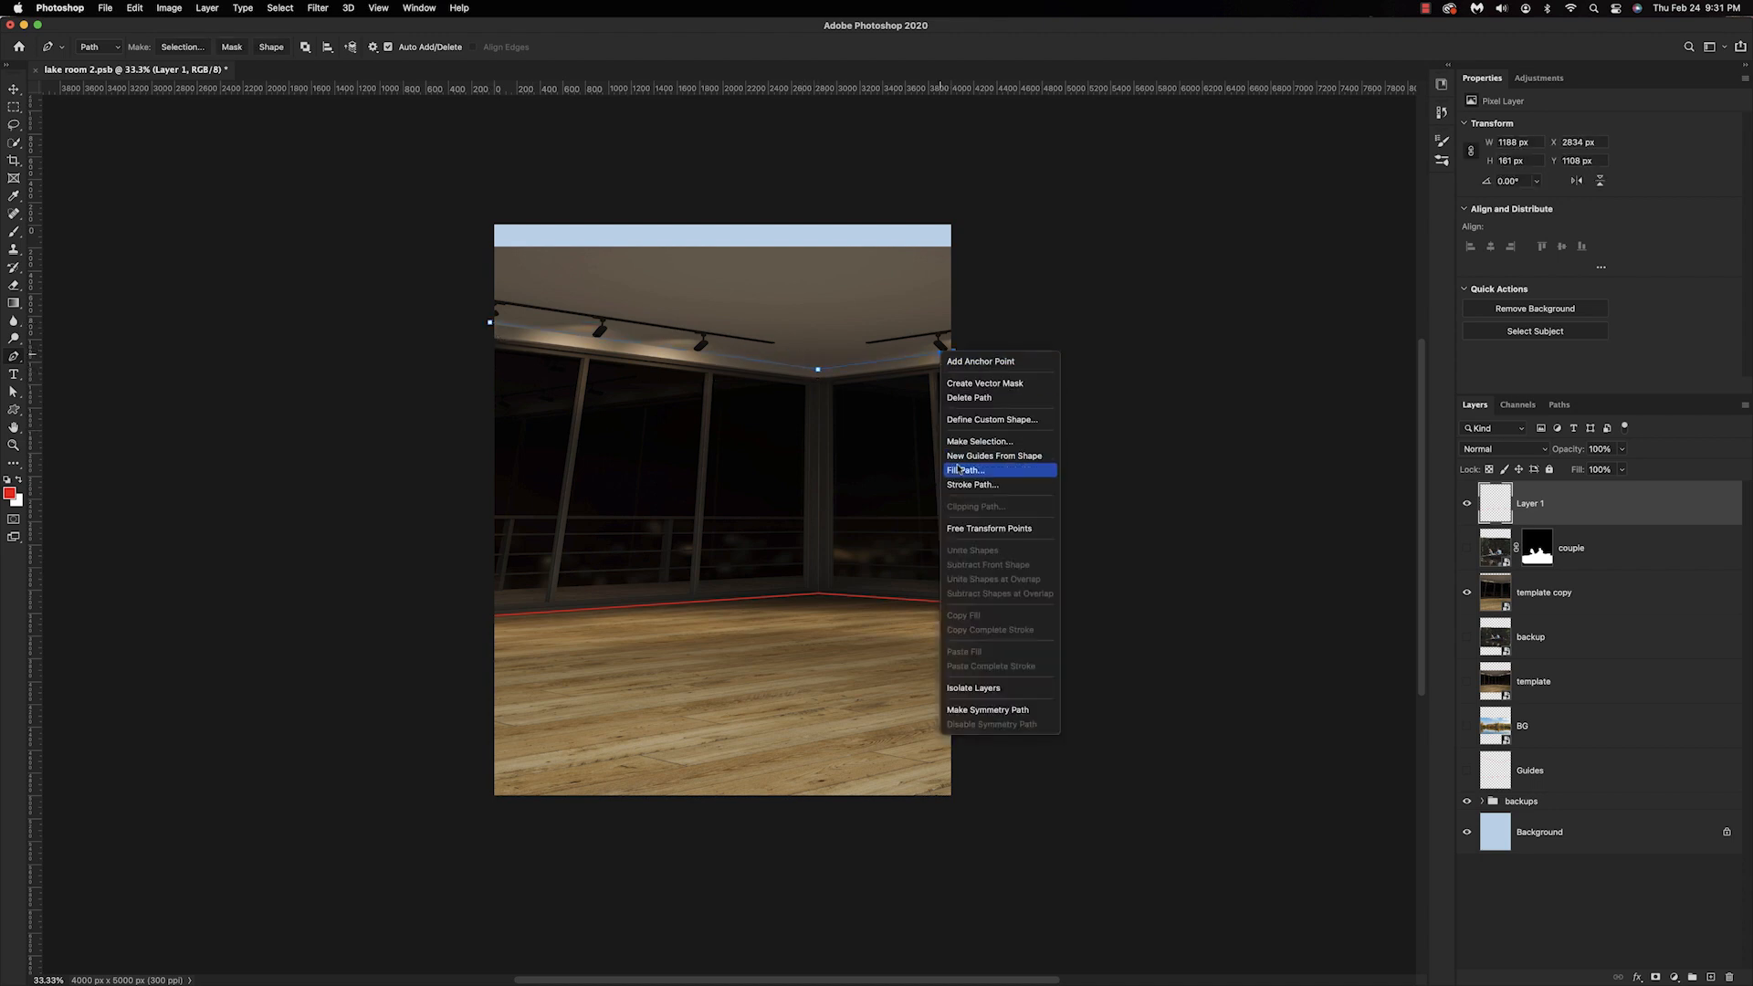
{"action": "left_click", "coordinate": [970, 485]}
{"action": "left_click", "coordinate": [990, 489]}
{"action": "key", "text": "Return"}
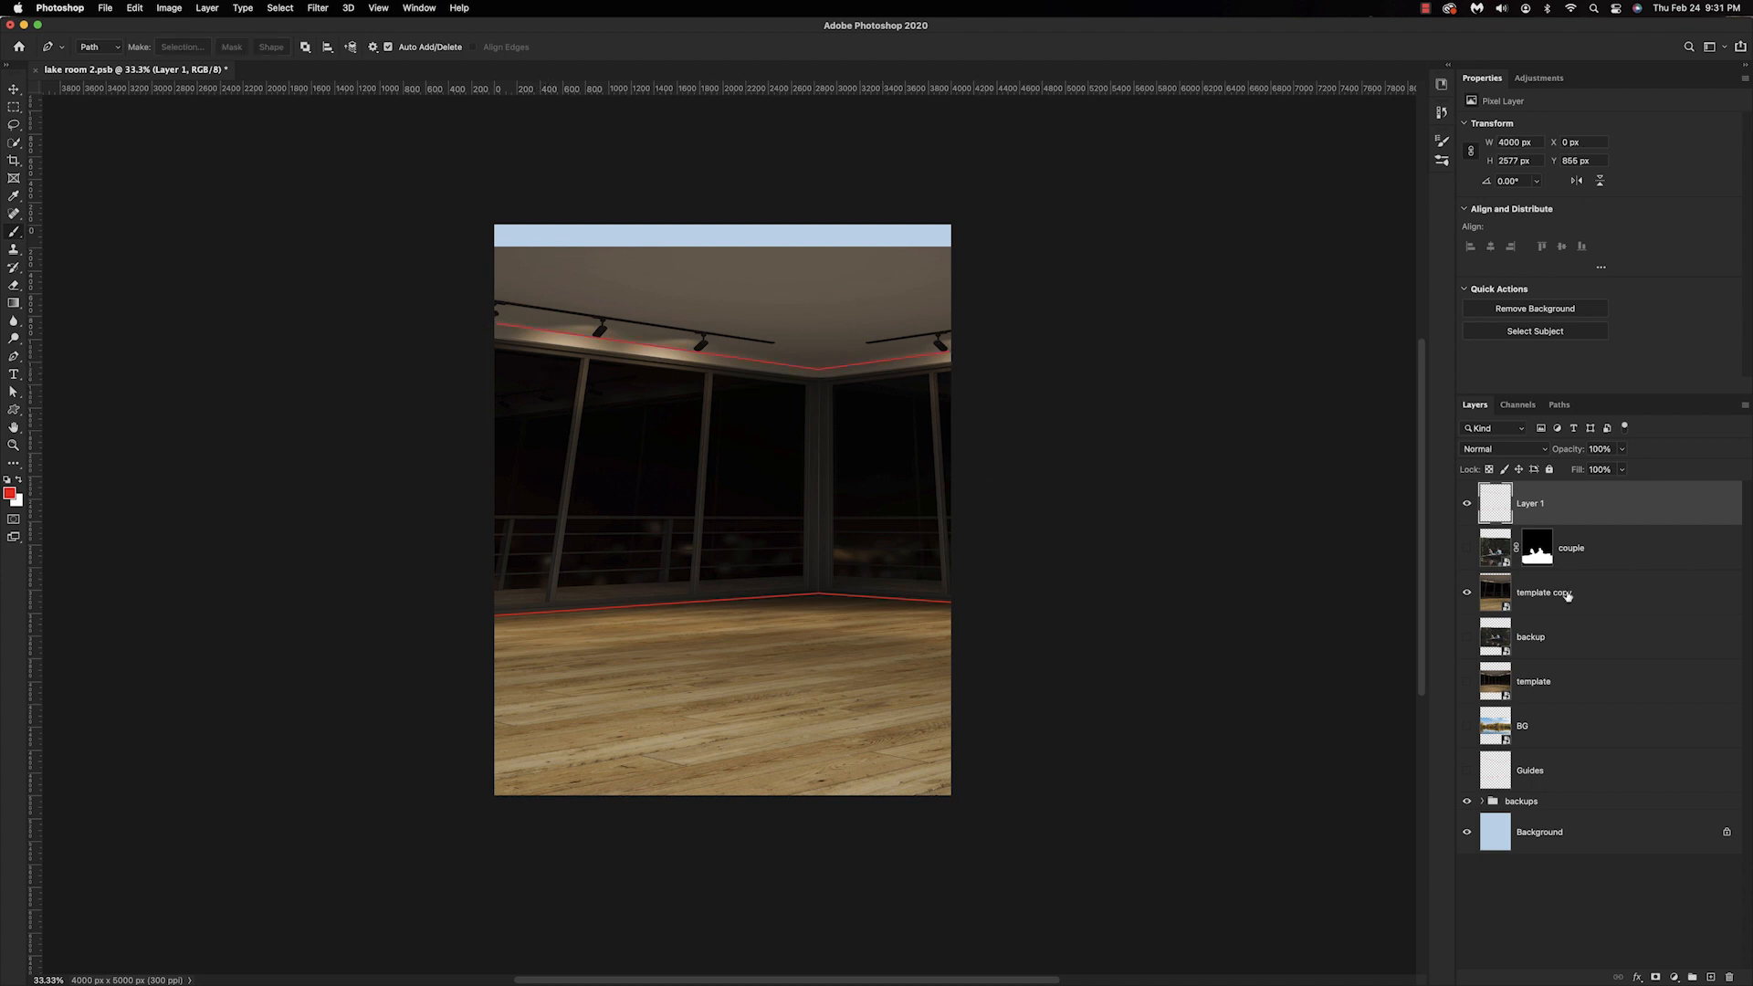
On a new layer, draw a steeper ceiling line meeting at the room's corner and stroke it with the red brush.
{"action": "left_click", "coordinate": [1710, 977]}
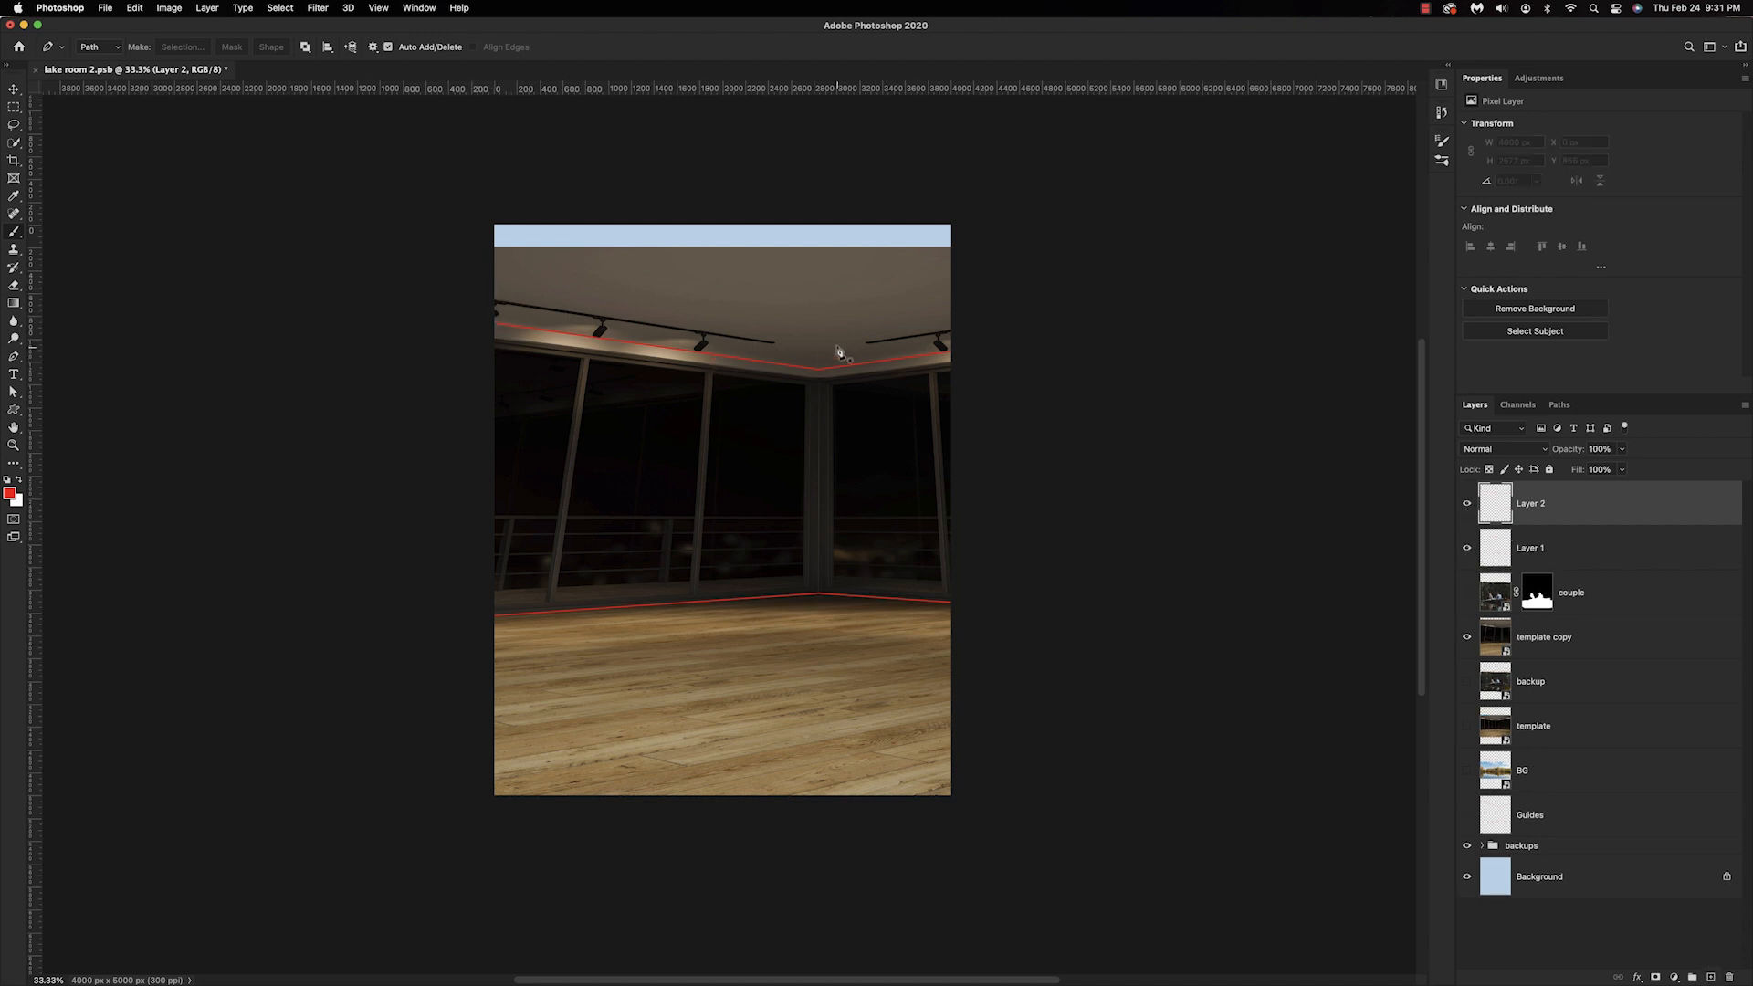
{"action": "left_click", "coordinate": [493, 280]}
{"action": "left_click", "coordinate": [820, 371]}
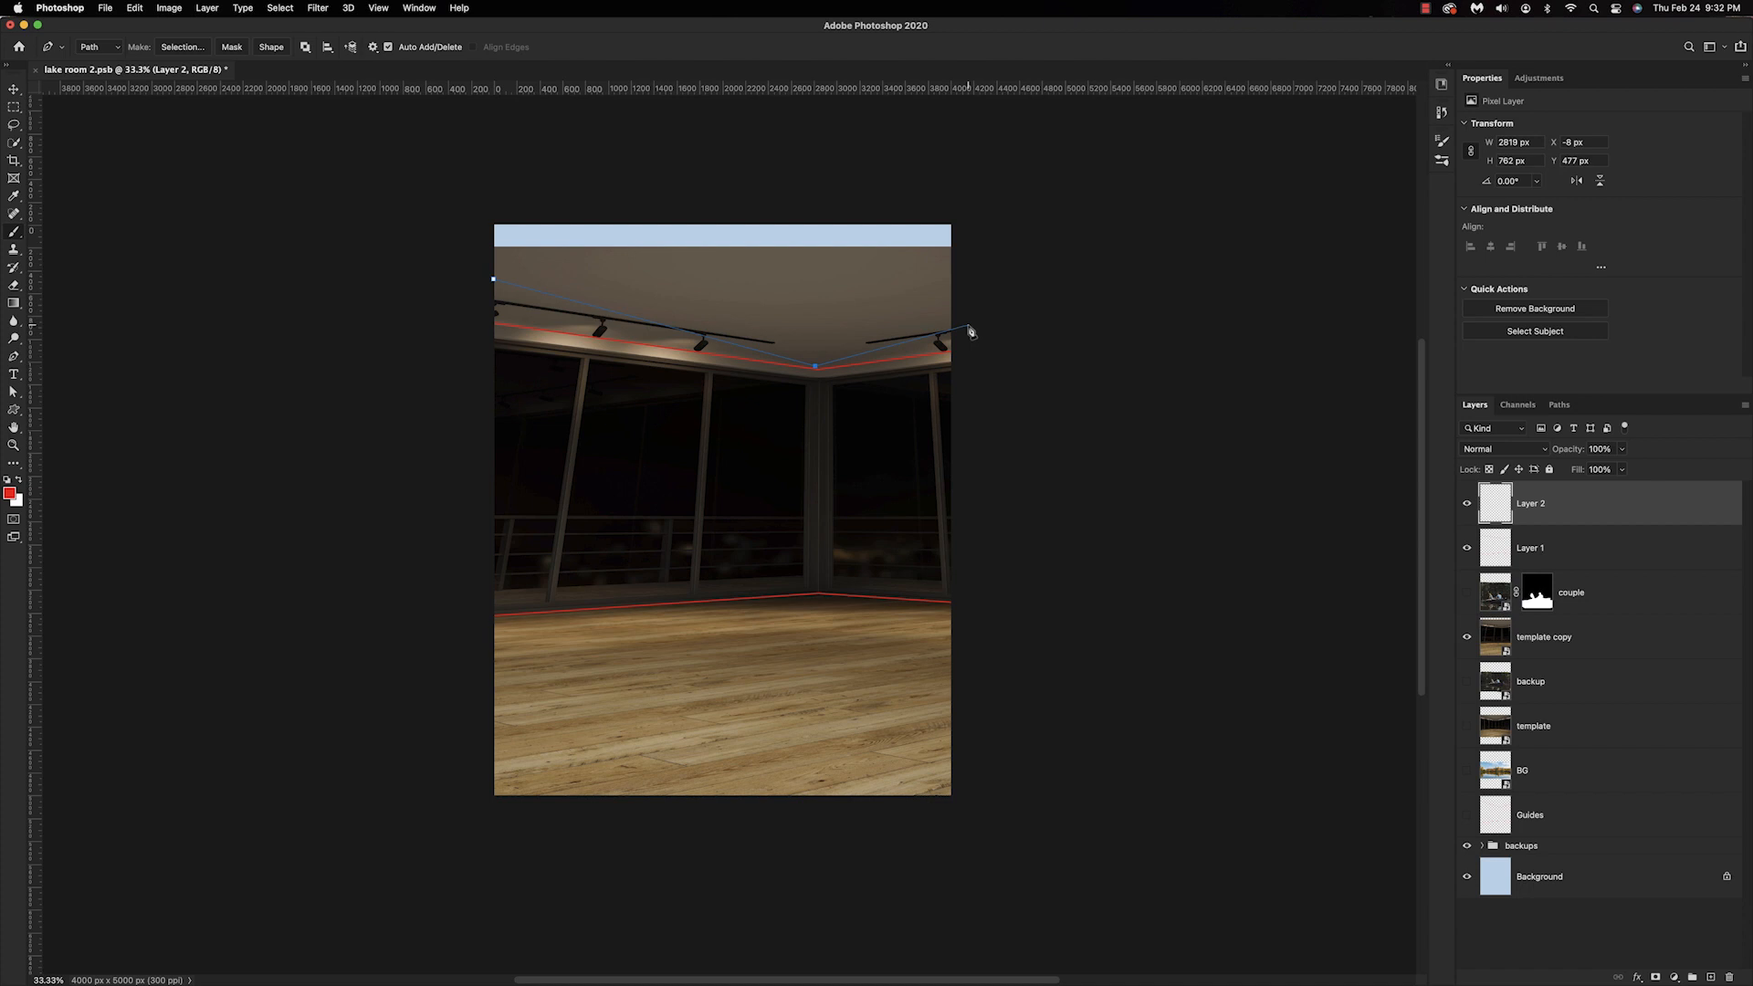
{"action": "left_click", "coordinate": [969, 323]}
{"action": "right_click", "coordinate": [946, 327]}
{"action": "left_click", "coordinate": [981, 460]}
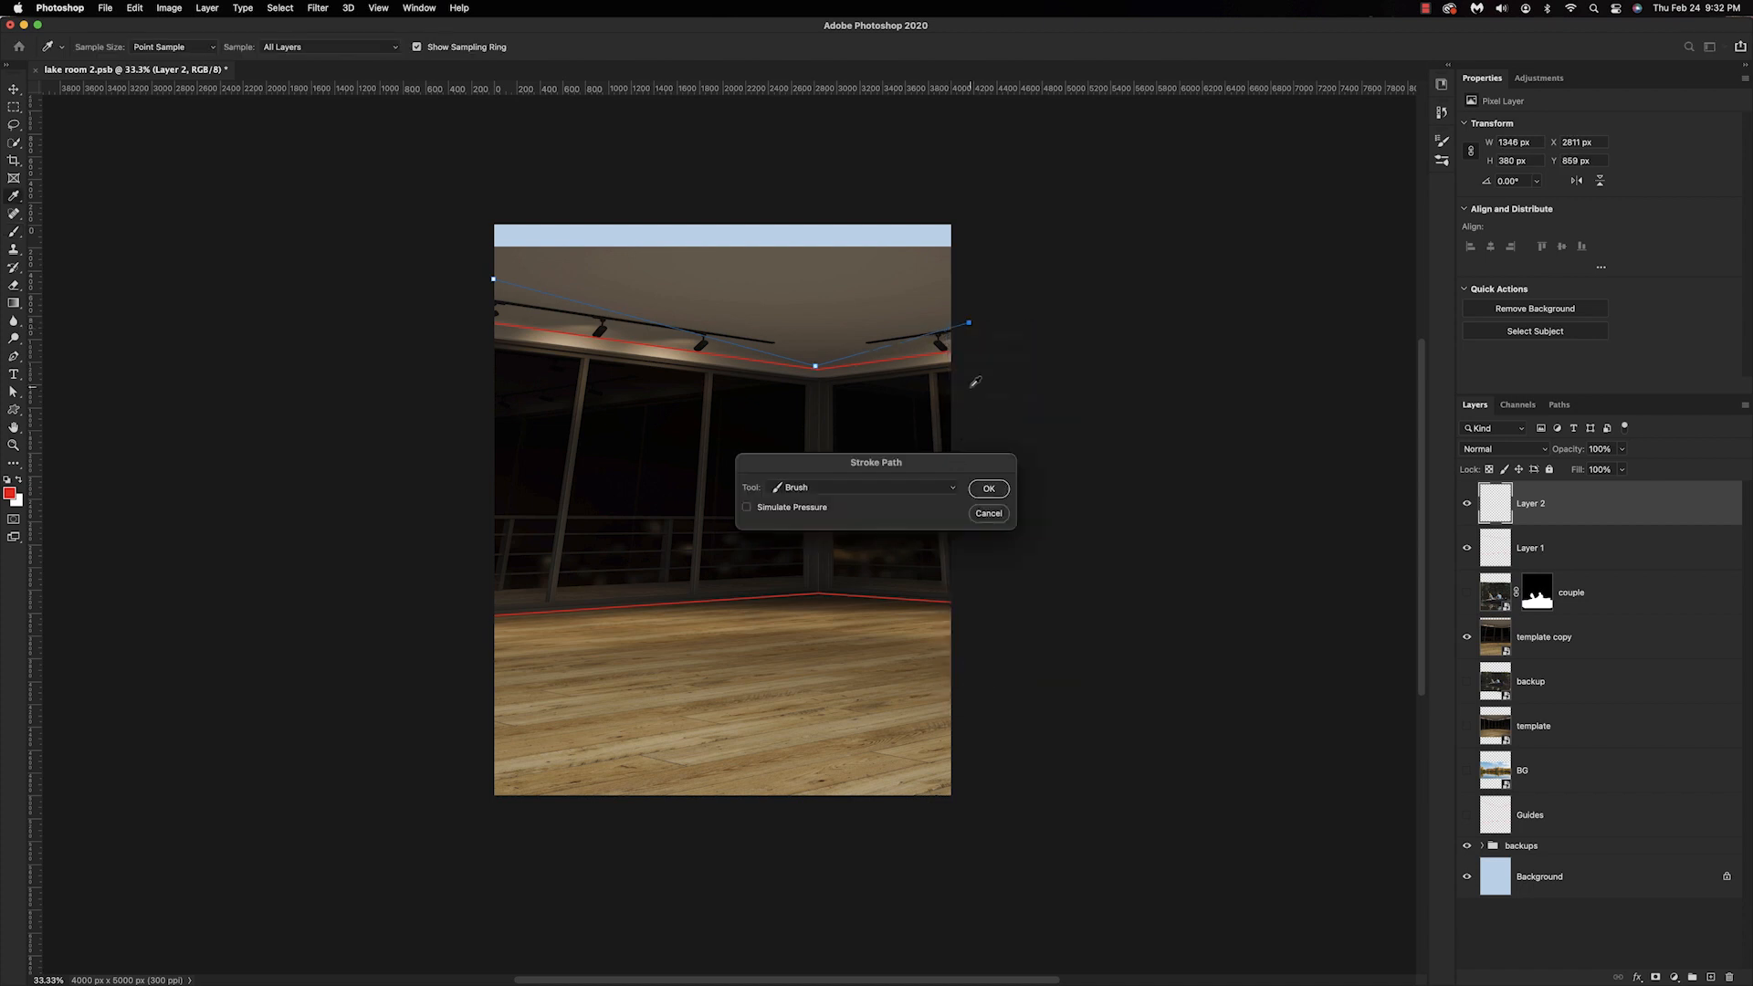
{"action": "left_click", "coordinate": [989, 488]}
{"action": "key", "text": "Return"}
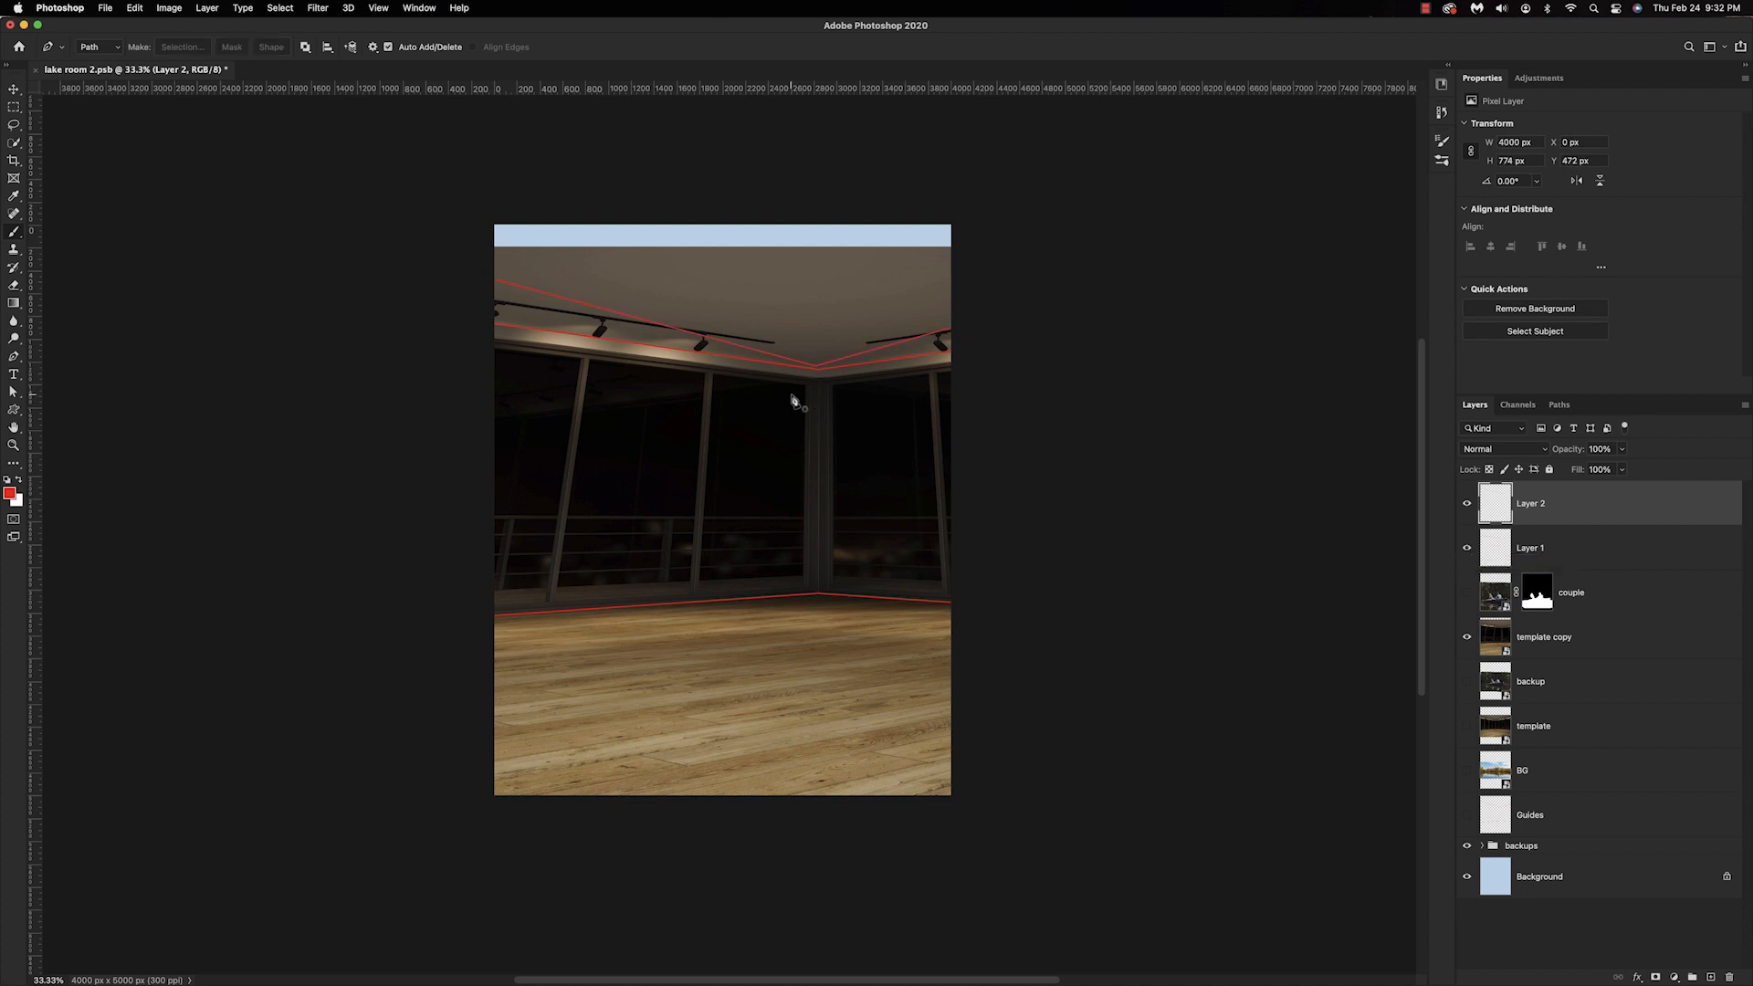
Show the Guides layer and hide Layer 2, Layer 1 and template copy.
{"action": "left_click", "coordinate": [1468, 505]}
{"action": "left_click", "coordinate": [1467, 548]}
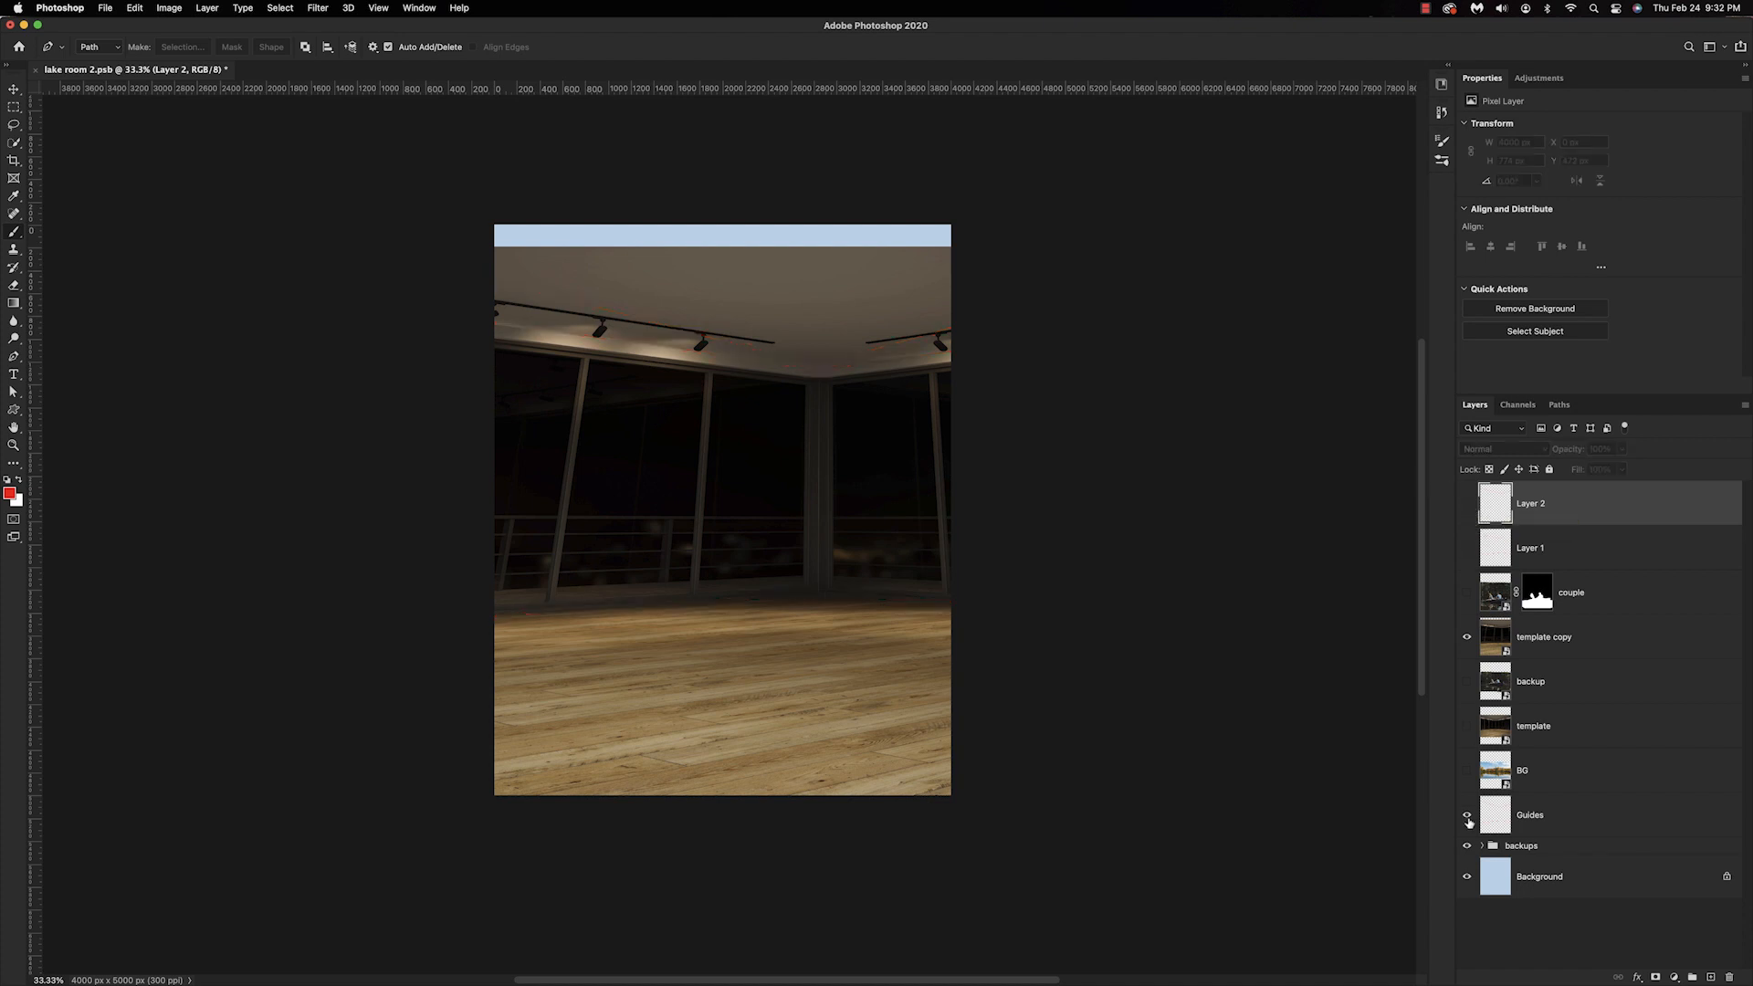
{"action": "left_click", "coordinate": [1466, 637]}
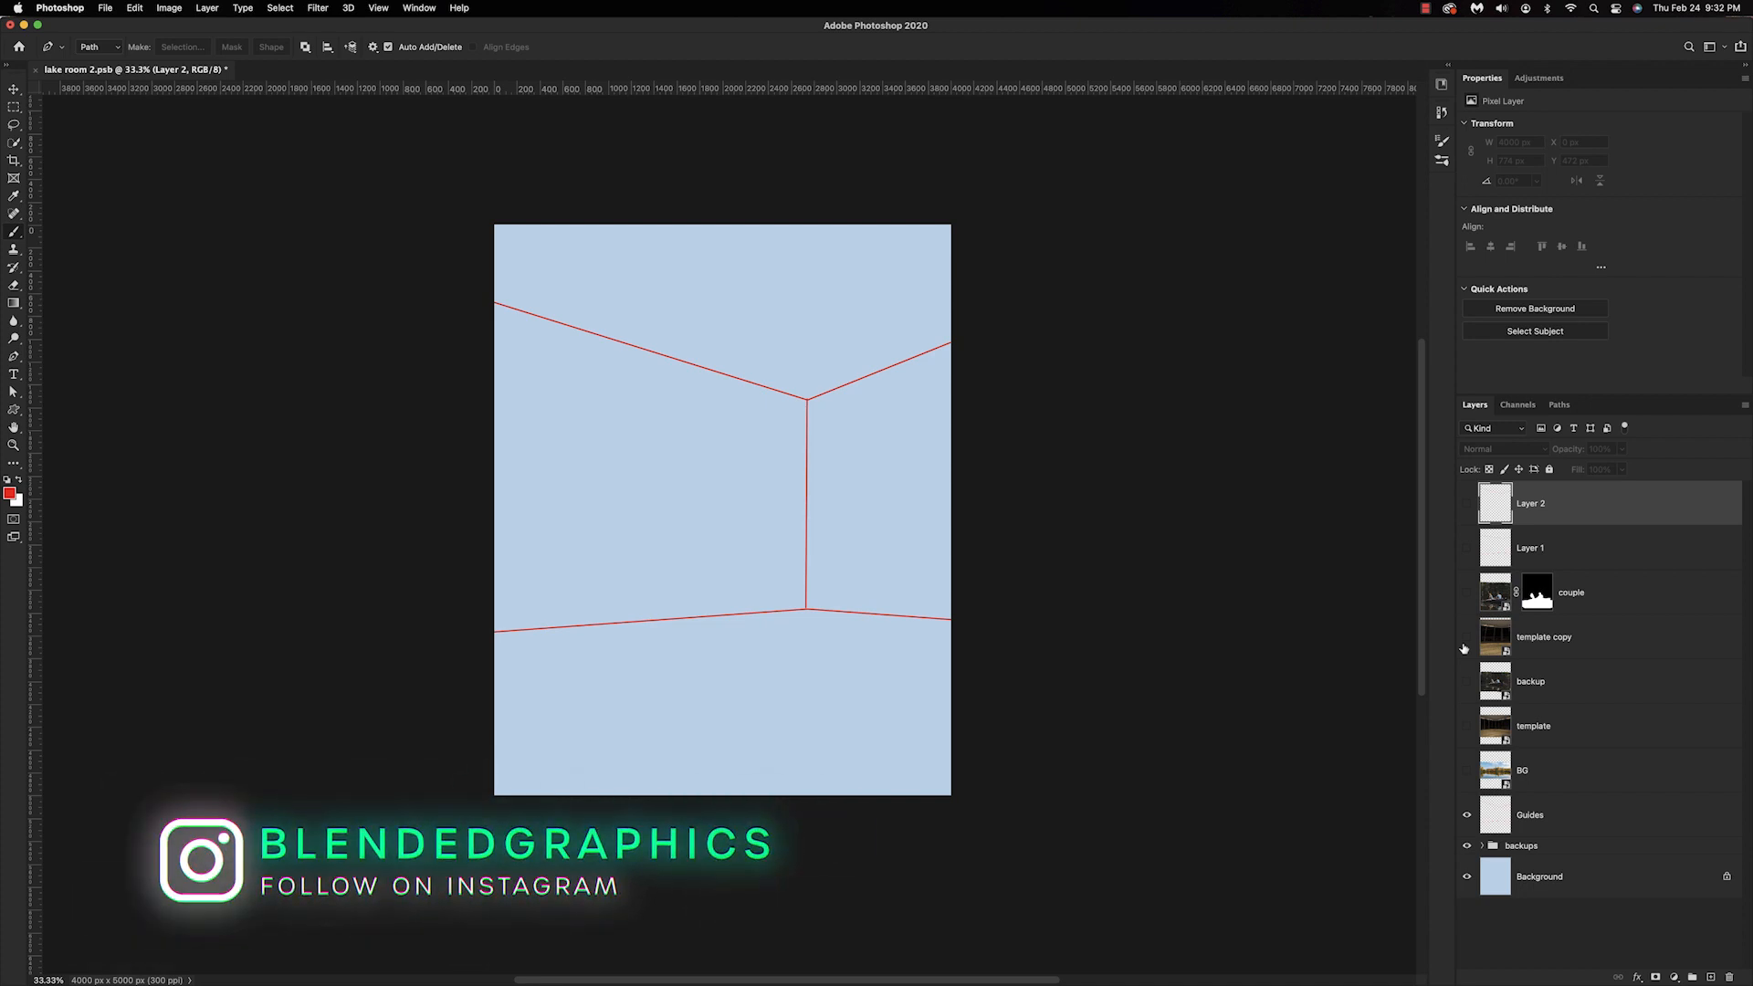
Show the couple layer, shrink it to about 5840 px wide and position the boat across the guide's floor line.
{"action": "left_click", "coordinate": [1468, 596]}
{"action": "left_click", "coordinate": [1488, 595]}
{"action": "key", "text": "ctrl+t"}
{"action": "left_click_drag", "start_coordinate": [880, 594], "coordinate": [882, 642]}
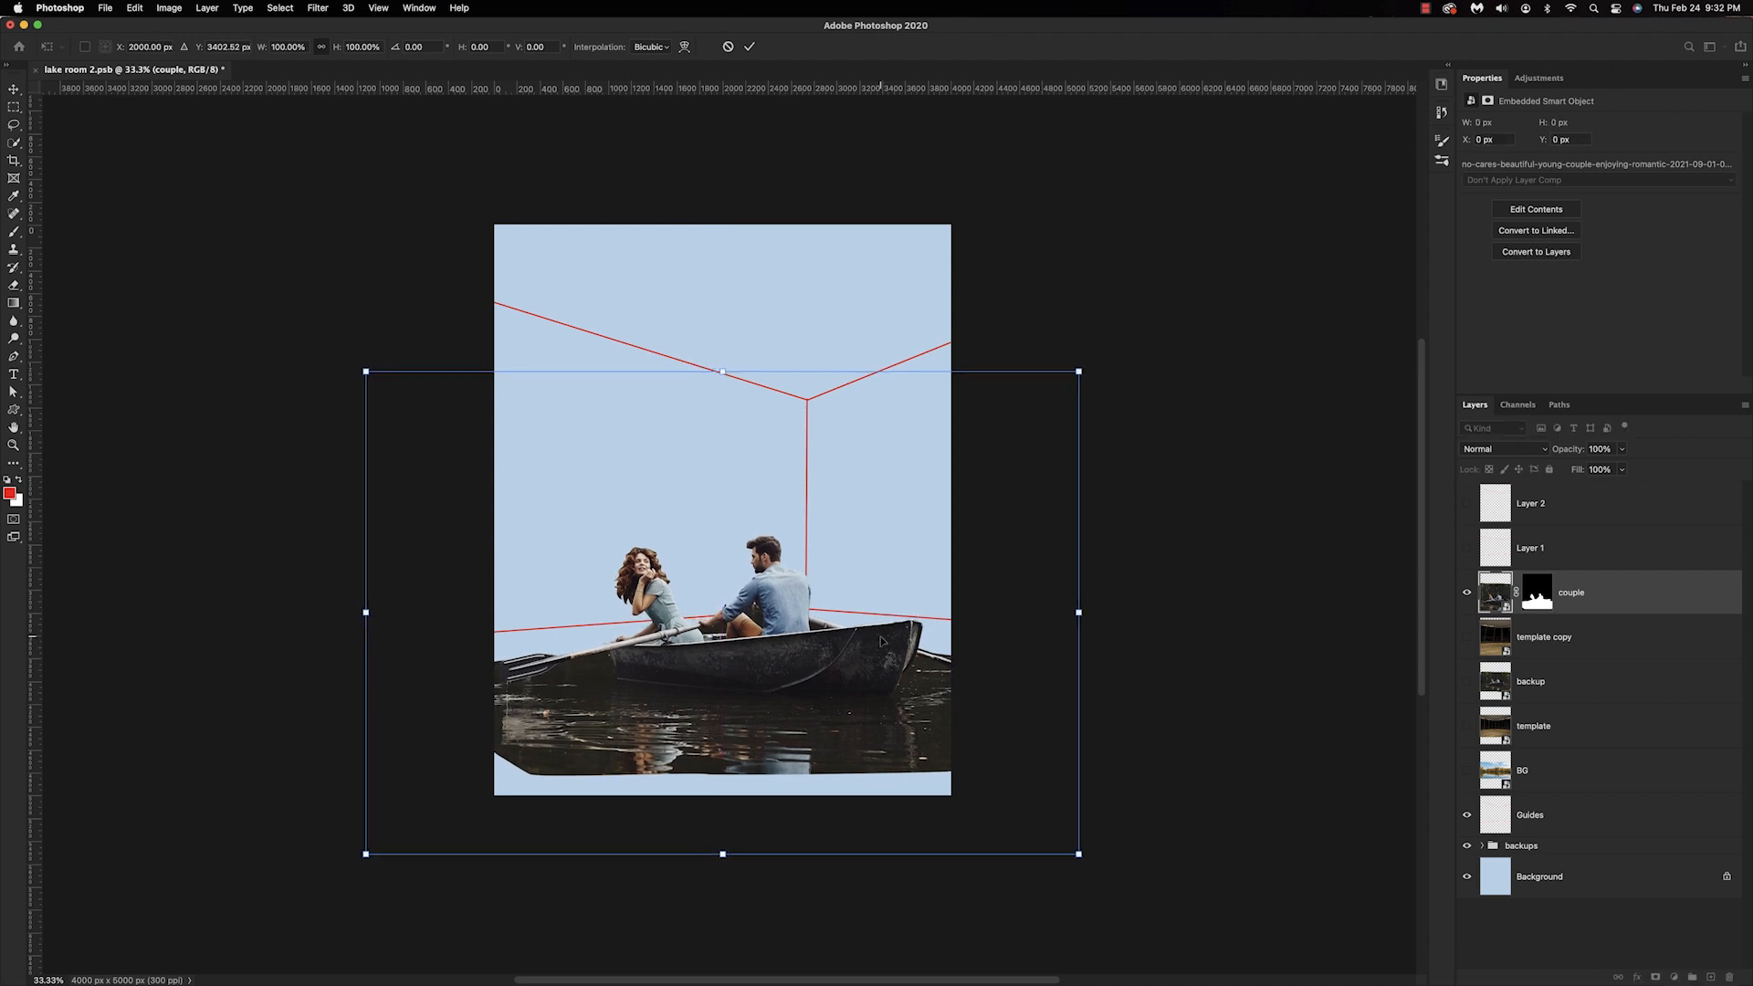
{"action": "left_click_drag", "start_coordinate": [365, 373], "coordinate": [409, 399]}
{"action": "left_click_drag", "start_coordinate": [744, 608], "coordinate": [713, 638]}
{"action": "key", "text": "Return"}
{"action": "key", "text": "p"}
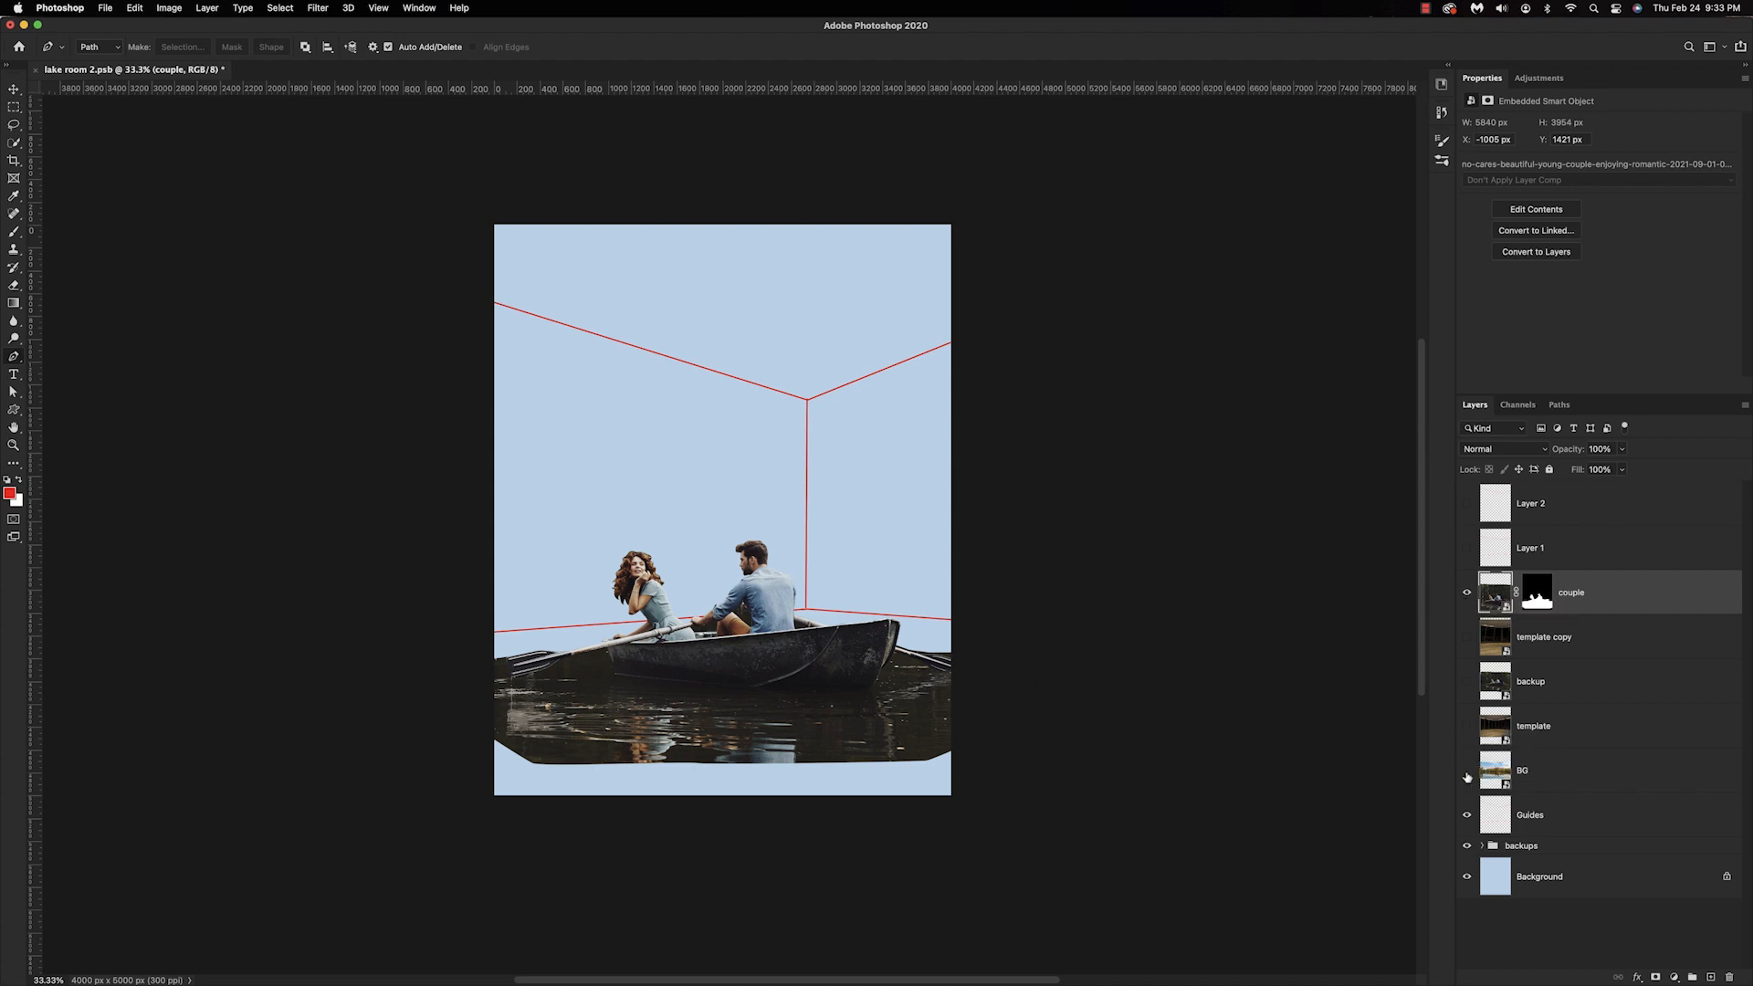
Show the BG layer, enlarge it to about 37% and position the lake scenery to cover the whole canvas.
{"action": "left_click", "coordinate": [1469, 776]}
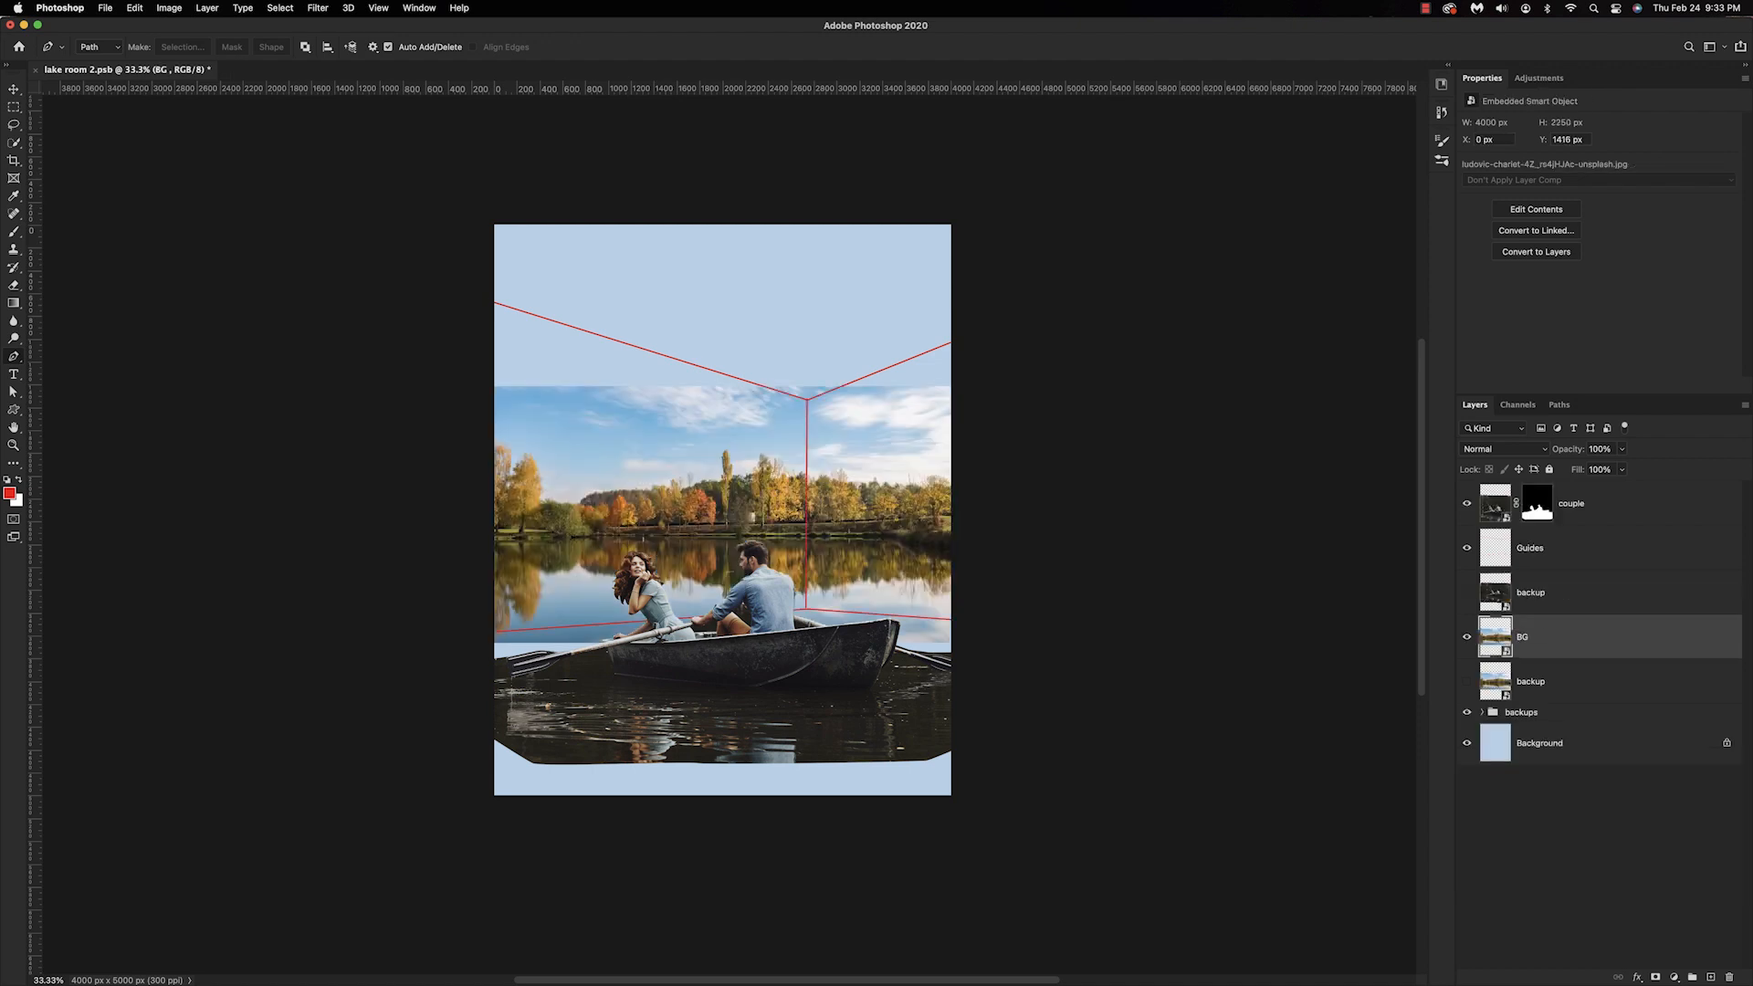
{"action": "key", "text": "super+t"}
{"action": "left_click_drag", "start_coordinate": [952, 645], "coordinate": [1211, 659]}
{"action": "left_click_drag", "start_coordinate": [1152, 521], "coordinate": [1382, 527]}
{"action": "left_click_drag", "start_coordinate": [1098, 516], "coordinate": [1125, 542]}
{"action": "key", "text": "super+minus"}
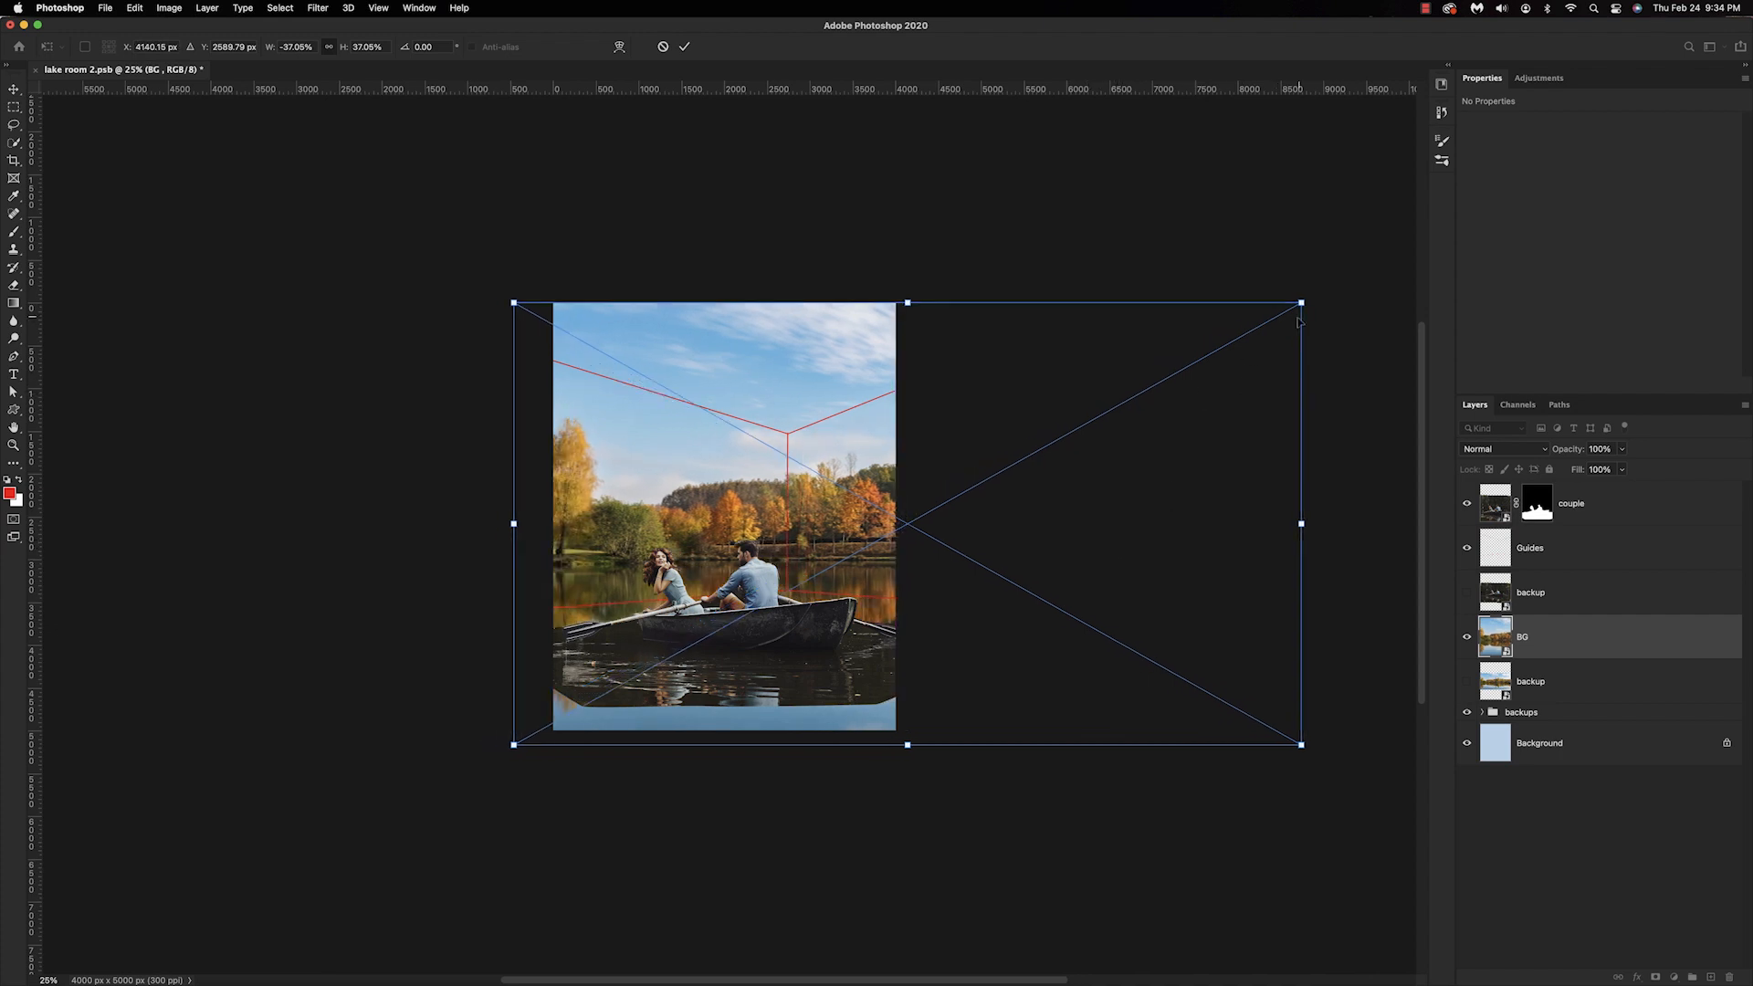
{"action": "left_click_drag", "start_coordinate": [1225, 385], "coordinate": [1234, 384]}
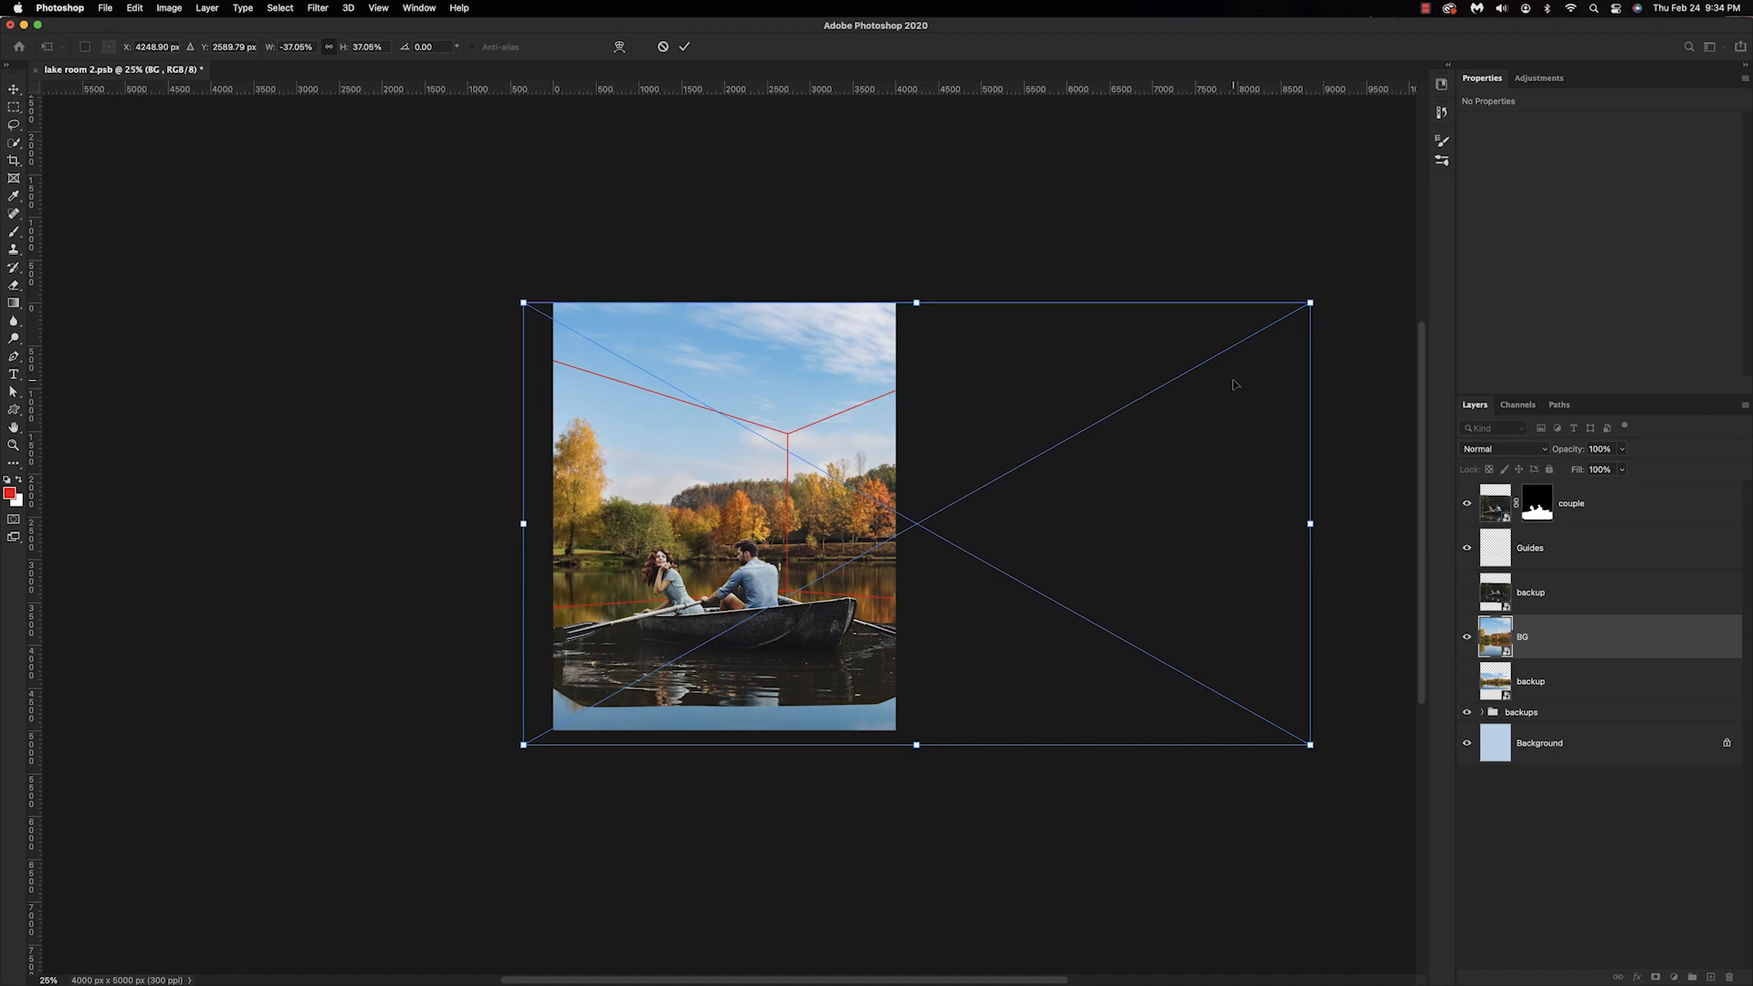
{"action": "key", "text": "Return"}
Place a vertical guide on the red corner line and copy the BG area left of it to a new layer.
{"action": "key", "text": "super+equal"}
{"action": "left_click_drag", "start_coordinate": [33, 416], "coordinate": [807, 437]}
{"action": "key", "text": "m"}
{"action": "left_click_drag", "start_coordinate": [807, 219], "coordinate": [431, 804]}
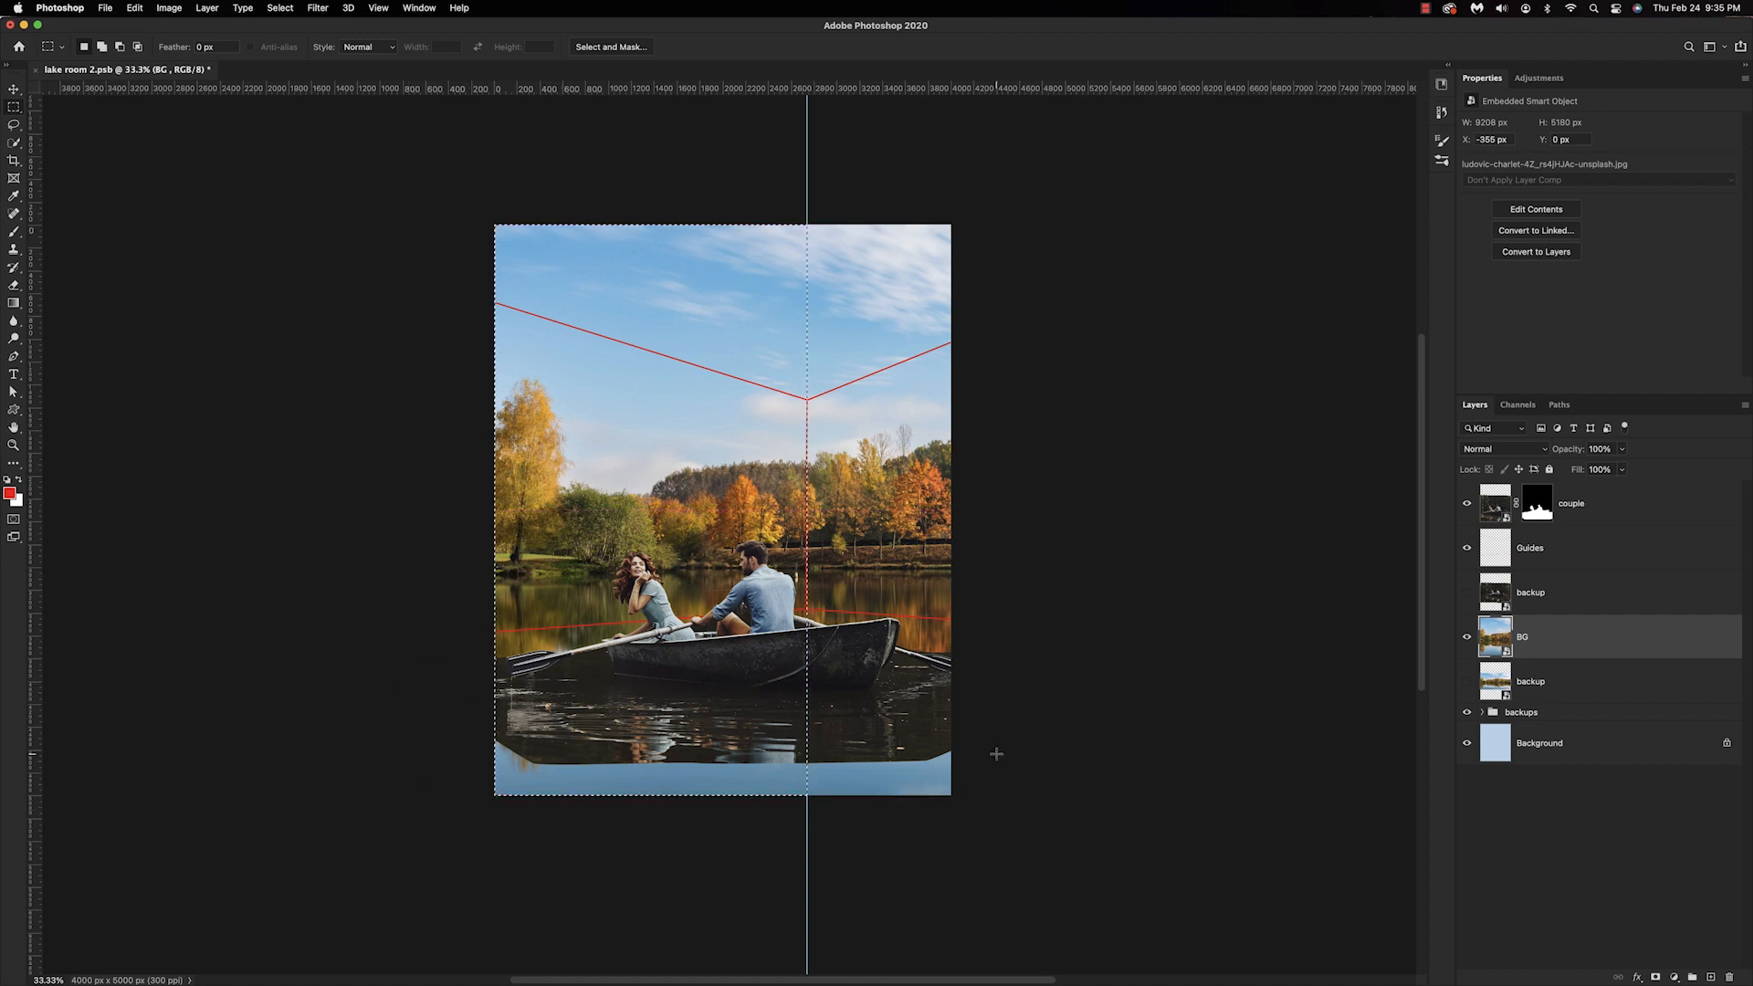
{"action": "key", "text": "super+j"}
Rename the copied layer as Left and convert it to a smart object.
{"action": "double_click", "coordinate": [1531, 636]}
{"action": "type", "text": "Left"}
{"action": "key", "text": "Return"}
{"action": "right_click", "coordinate": [1560, 645]}
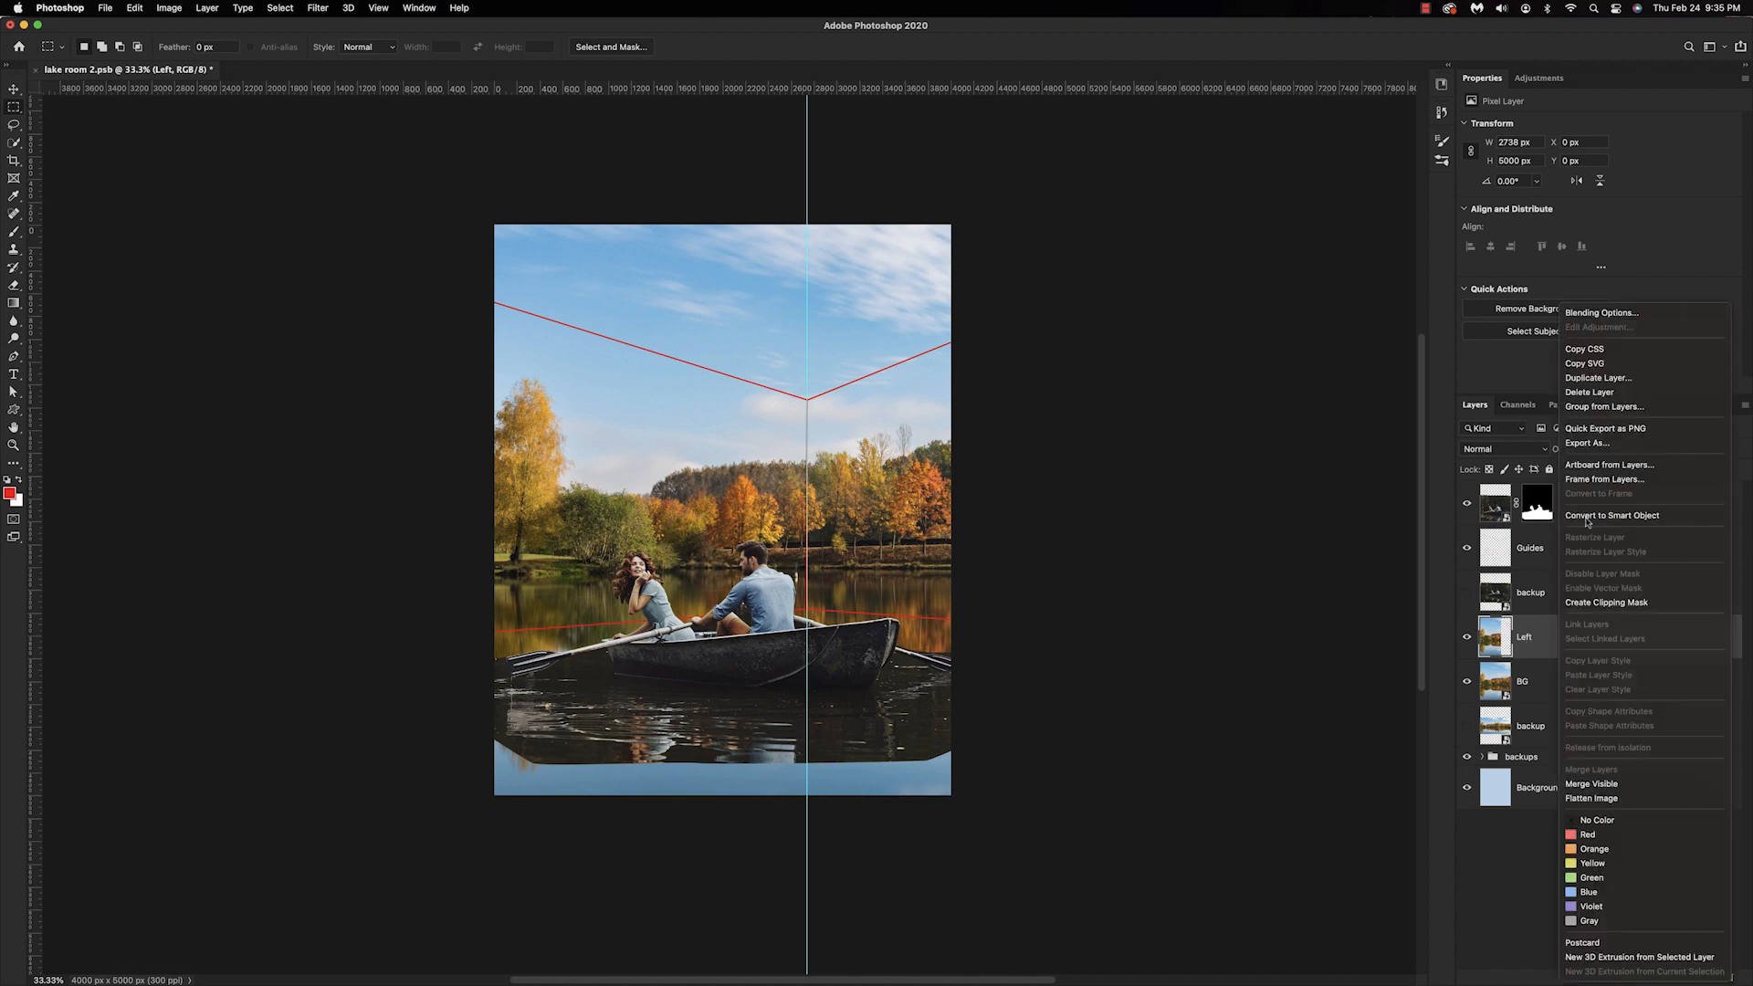
{"action": "left_click", "coordinate": [1589, 517]}
Copy the BG area right of the vertical guide to a new layer.
{"action": "left_click", "coordinate": [1527, 682]}
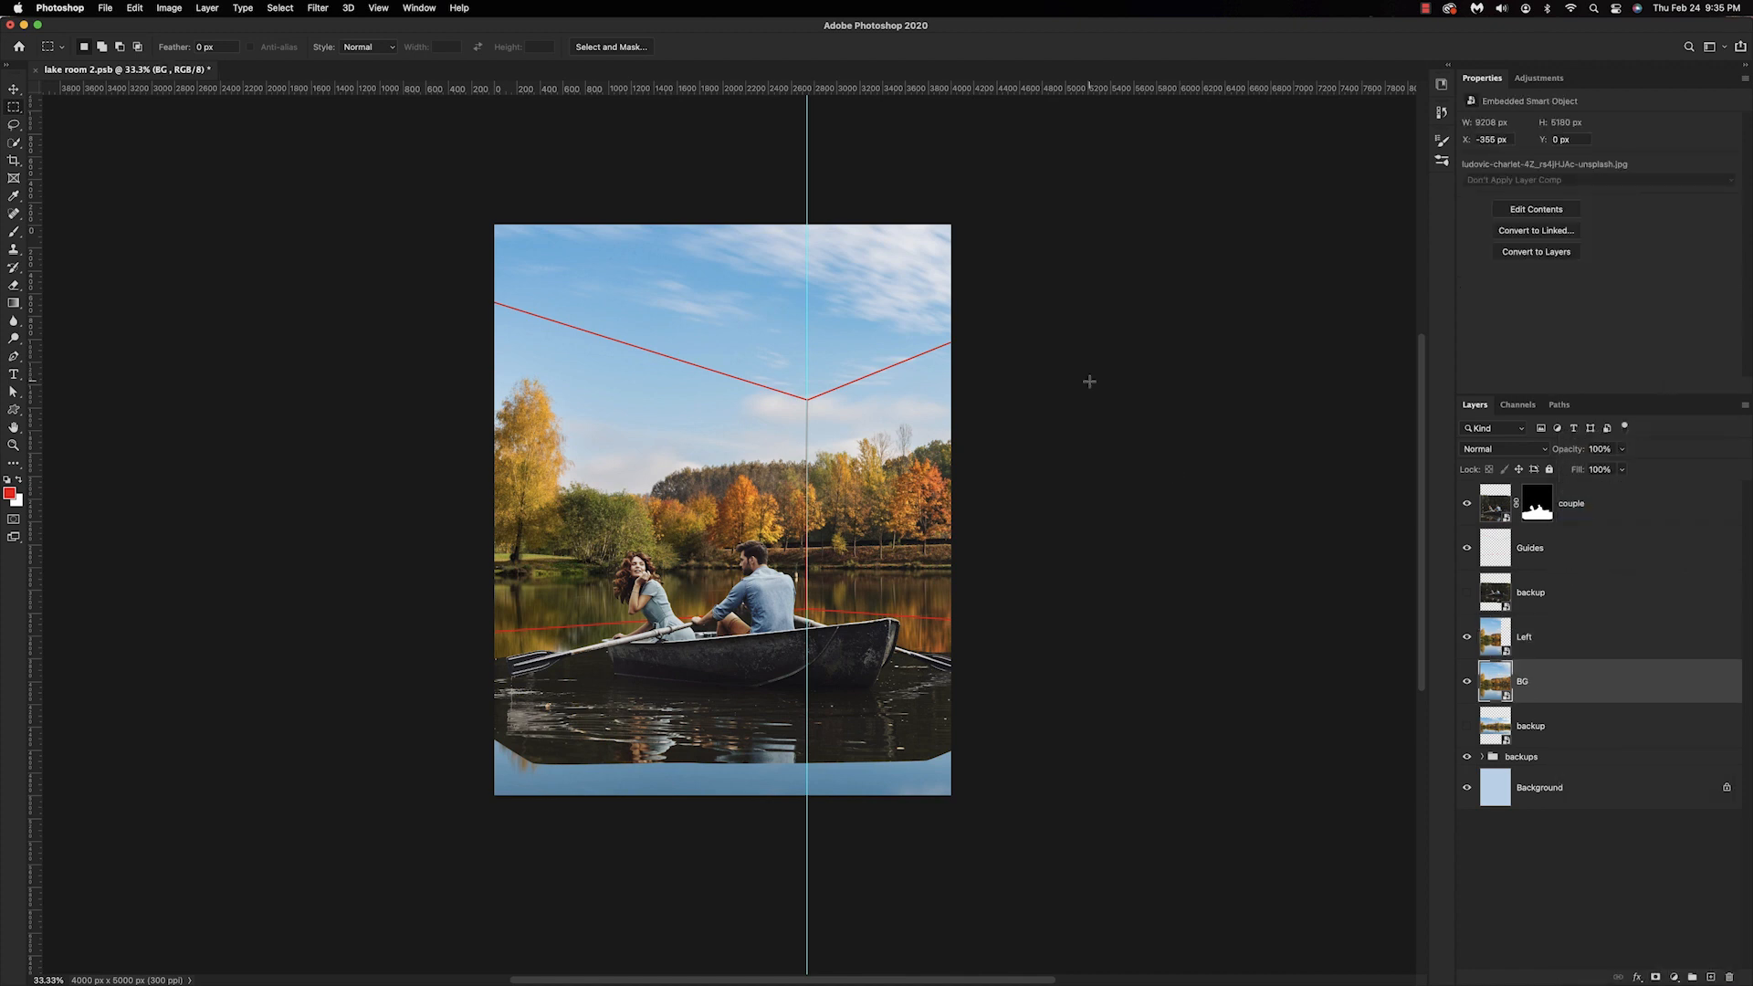
{"action": "left_click_drag", "start_coordinate": [807, 194], "coordinate": [1115, 826]}
{"action": "key", "text": "super+j"}
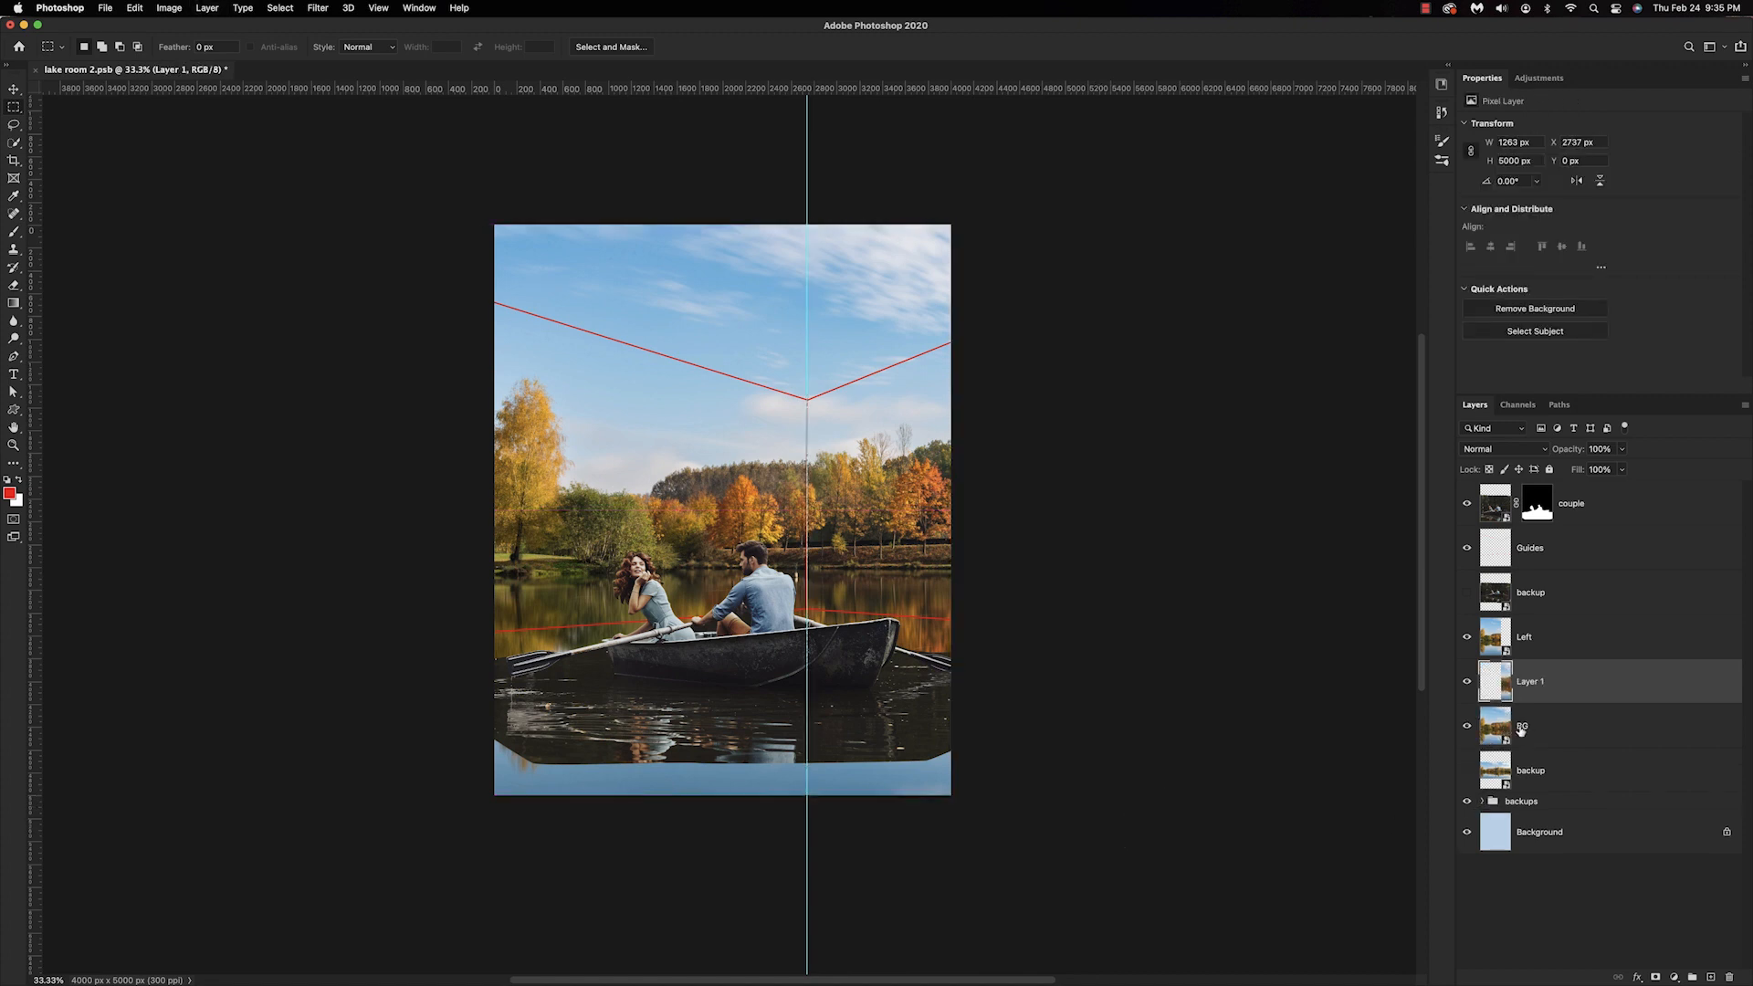
Rename the second copied layer as Right and convert it to a smart object.
{"action": "double_click", "coordinate": [1535, 682]}
{"action": "type", "text": "Right"}
{"action": "key", "text": "Return"}
{"action": "right_click", "coordinate": [1565, 683]}
{"action": "left_click", "coordinate": [1601, 516]}
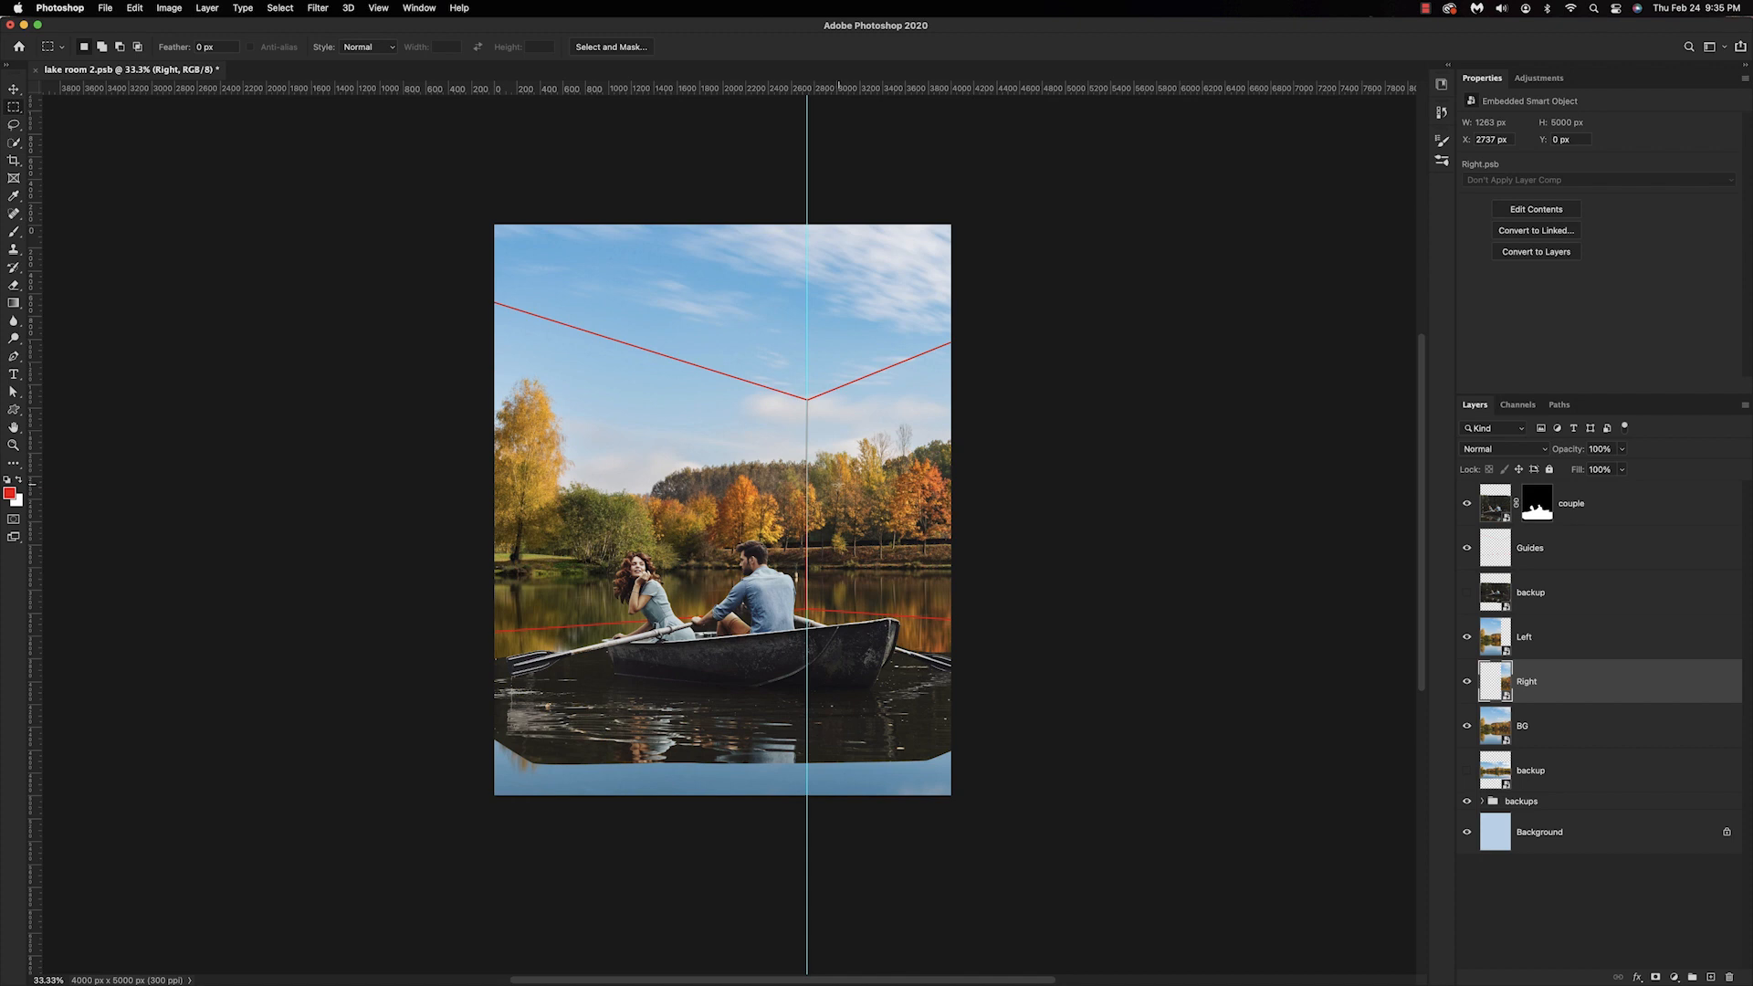
Apply a Perspective transform to the Left layer, stretching its outer edge vertically to about 114% height.
{"action": "left_click", "coordinate": [1492, 642]}
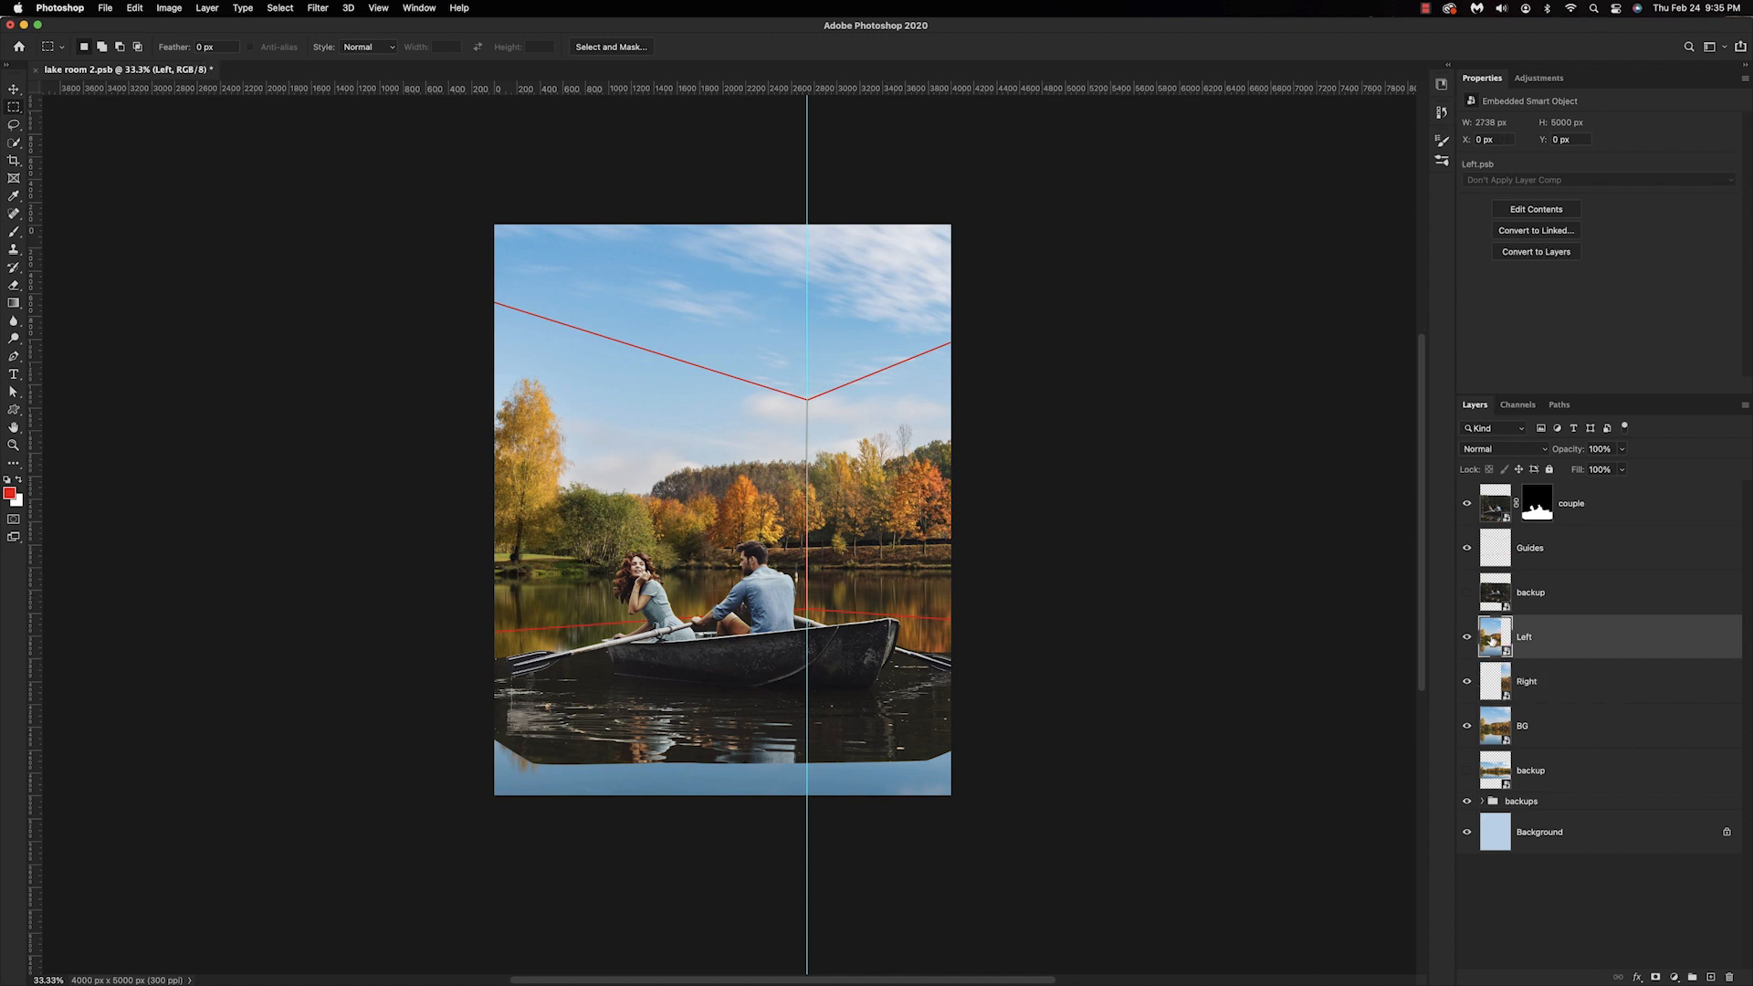
{"action": "key", "text": "super+t"}
{"action": "right_click", "coordinate": [574, 514]}
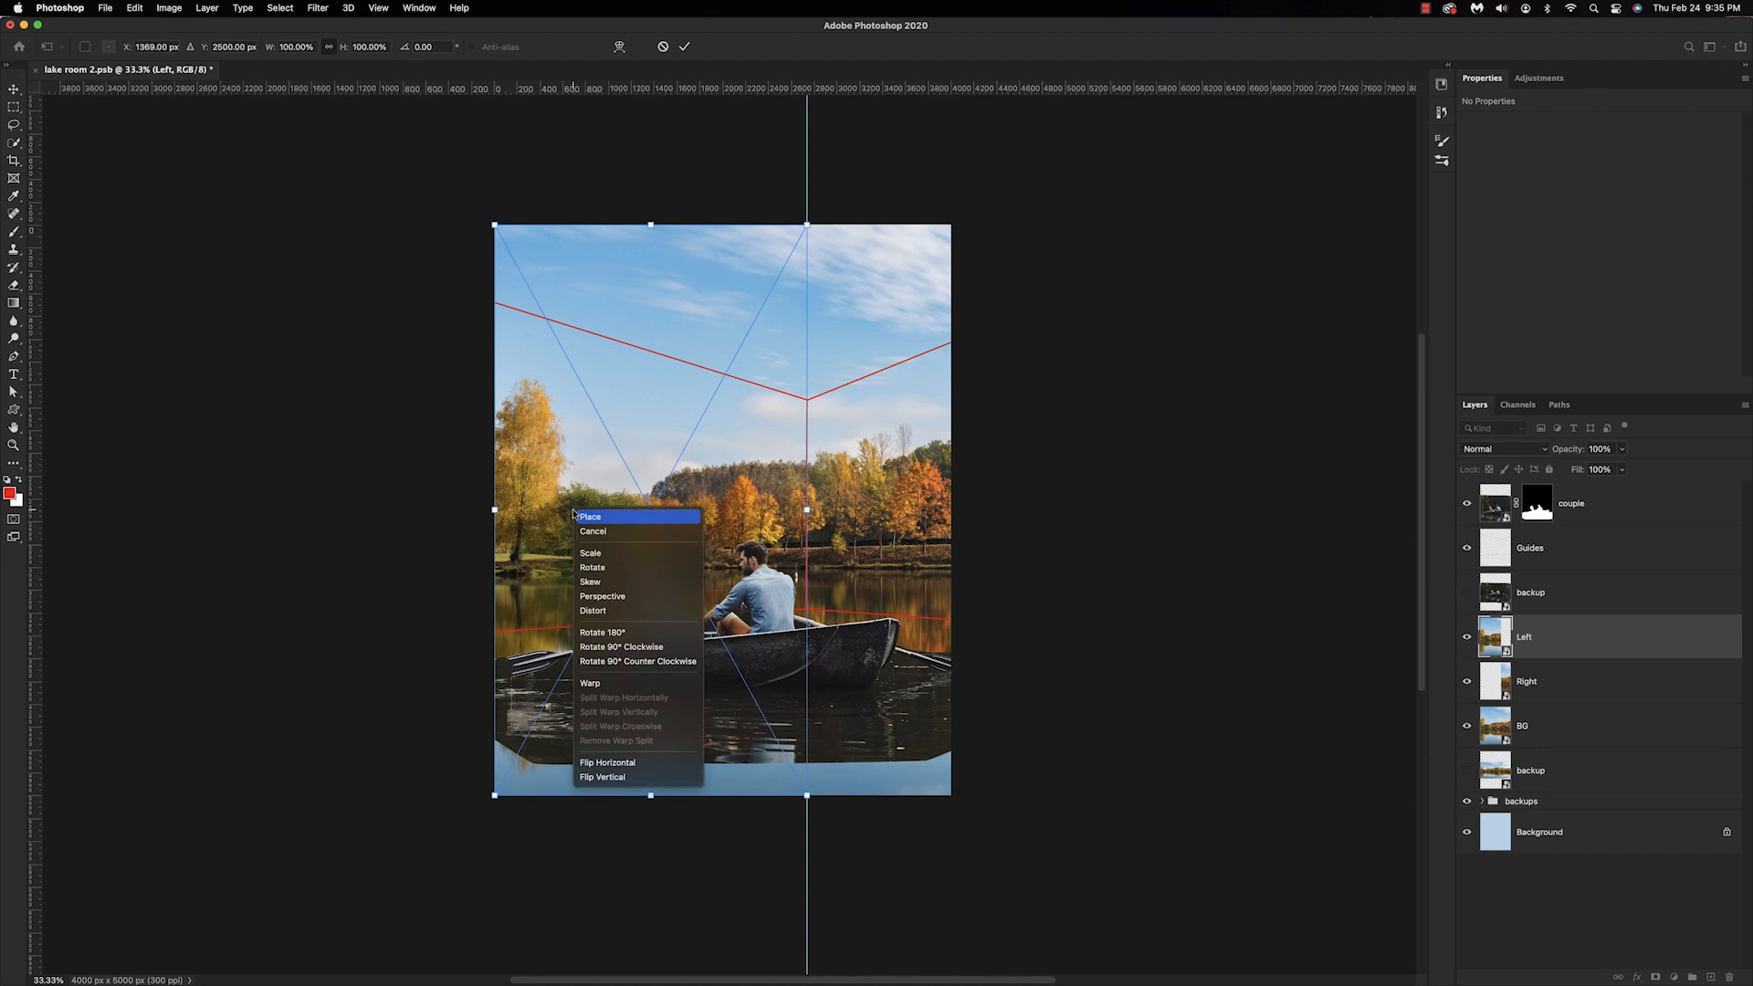
{"action": "left_click", "coordinate": [578, 599]}
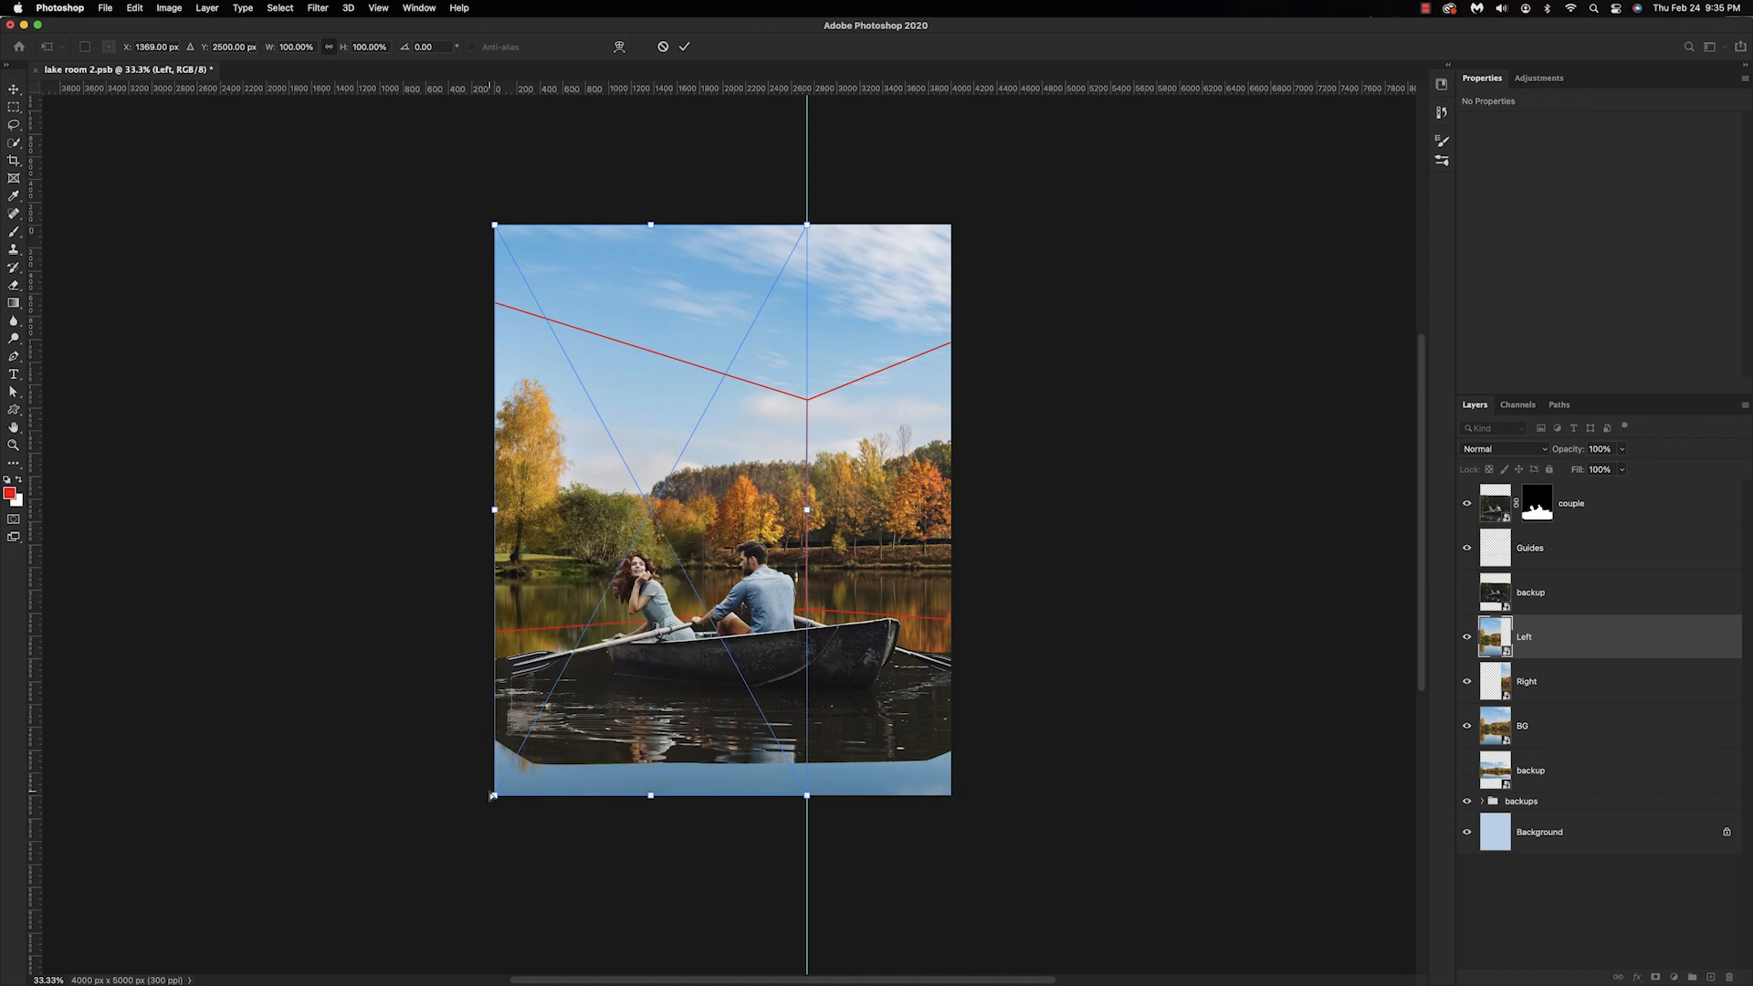
{"action": "left_click_drag", "start_coordinate": [494, 802], "coordinate": [492, 842]}
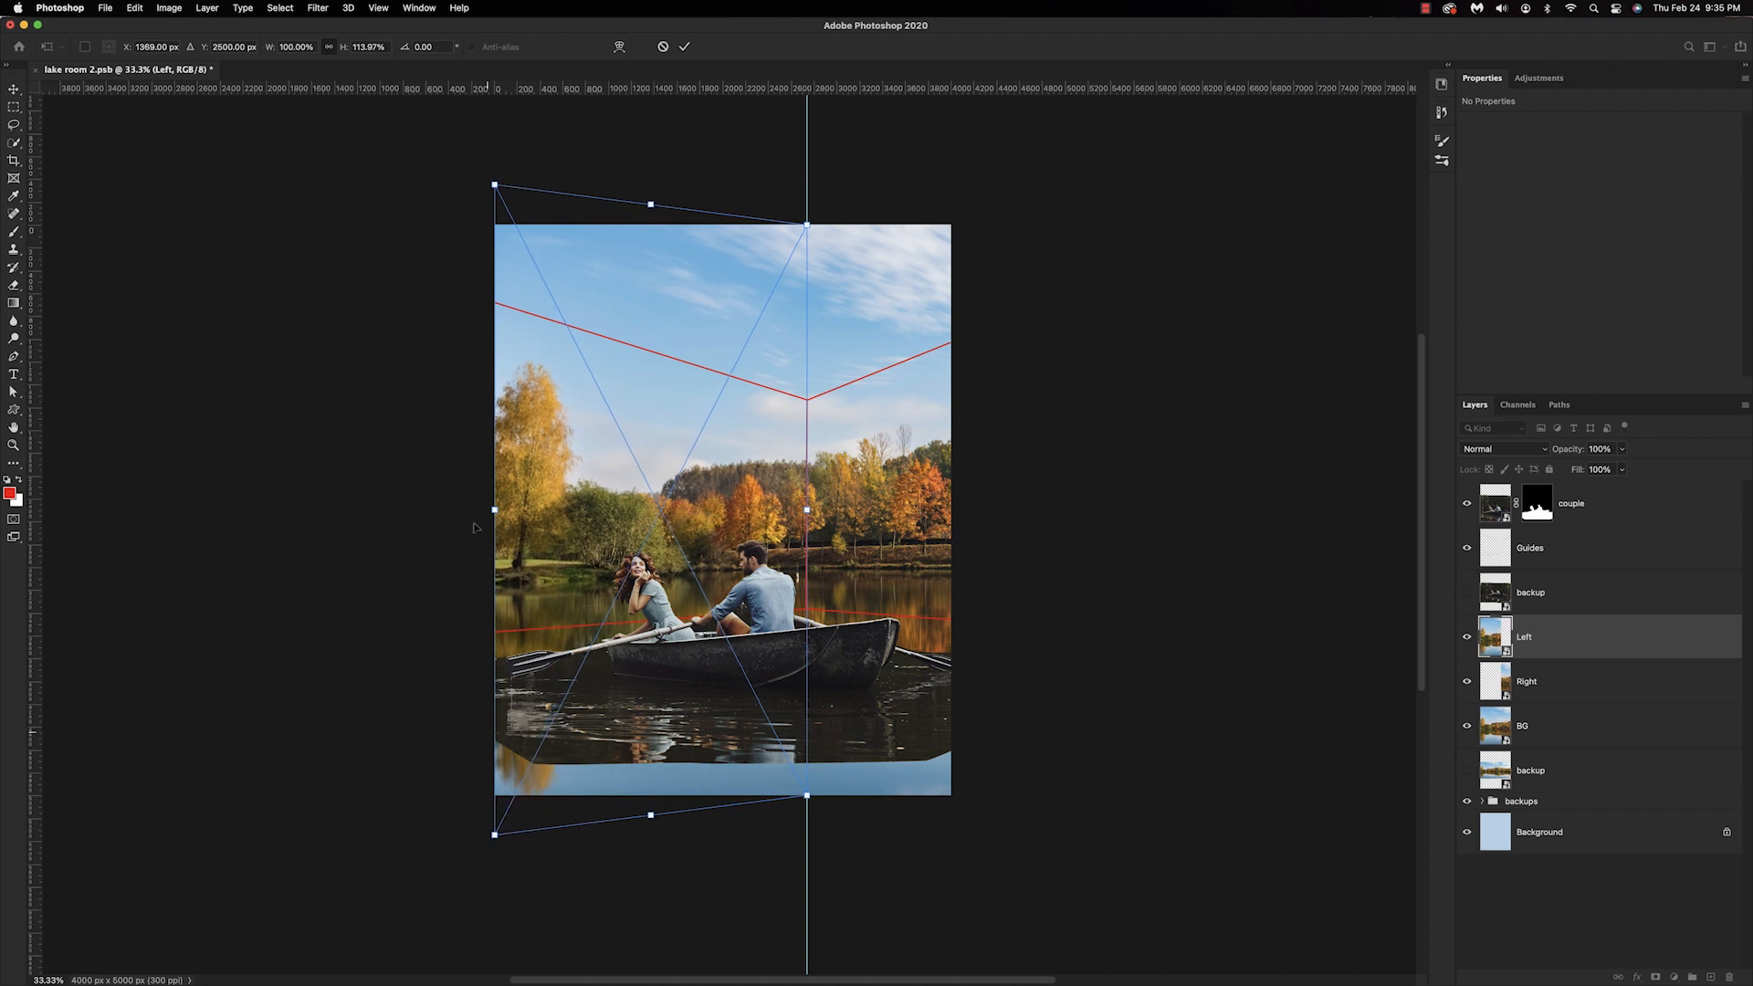
{"action": "left_click", "coordinate": [684, 47]}
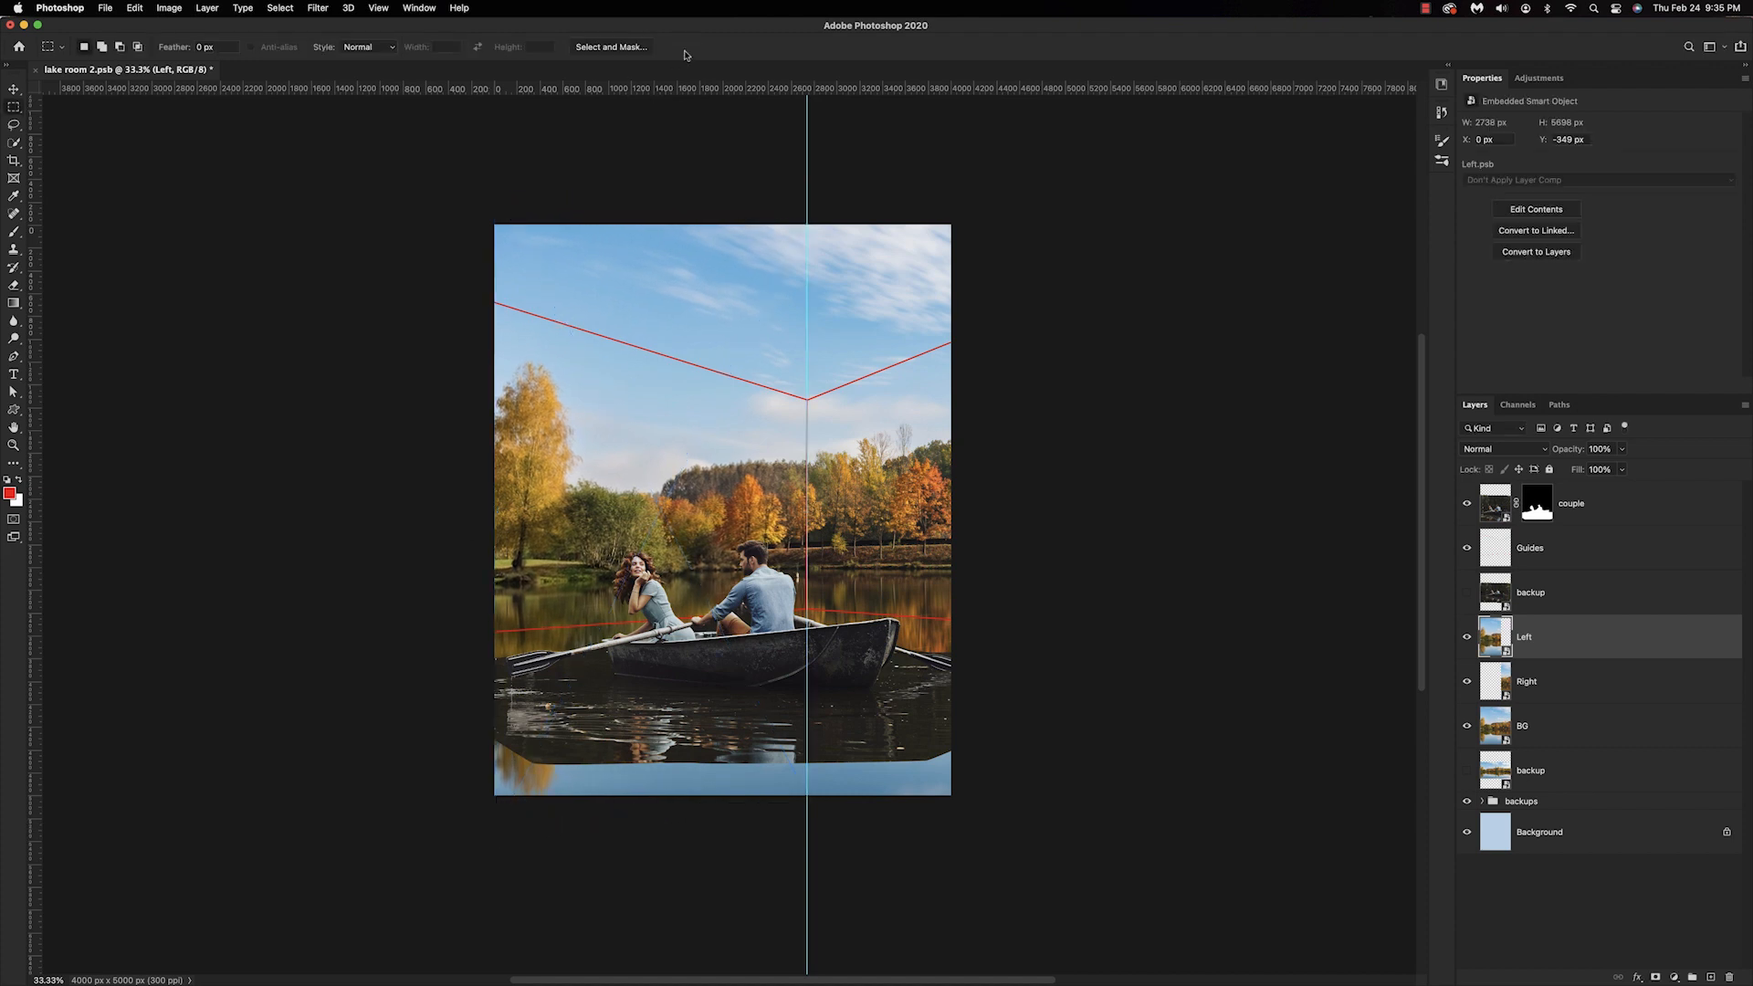
Apply a Perspective transform to the Right layer, stretching its outer edge vertically to about 108% height.
{"action": "left_click", "coordinate": [1538, 691]}
{"action": "key", "text": "ctrl+t"}
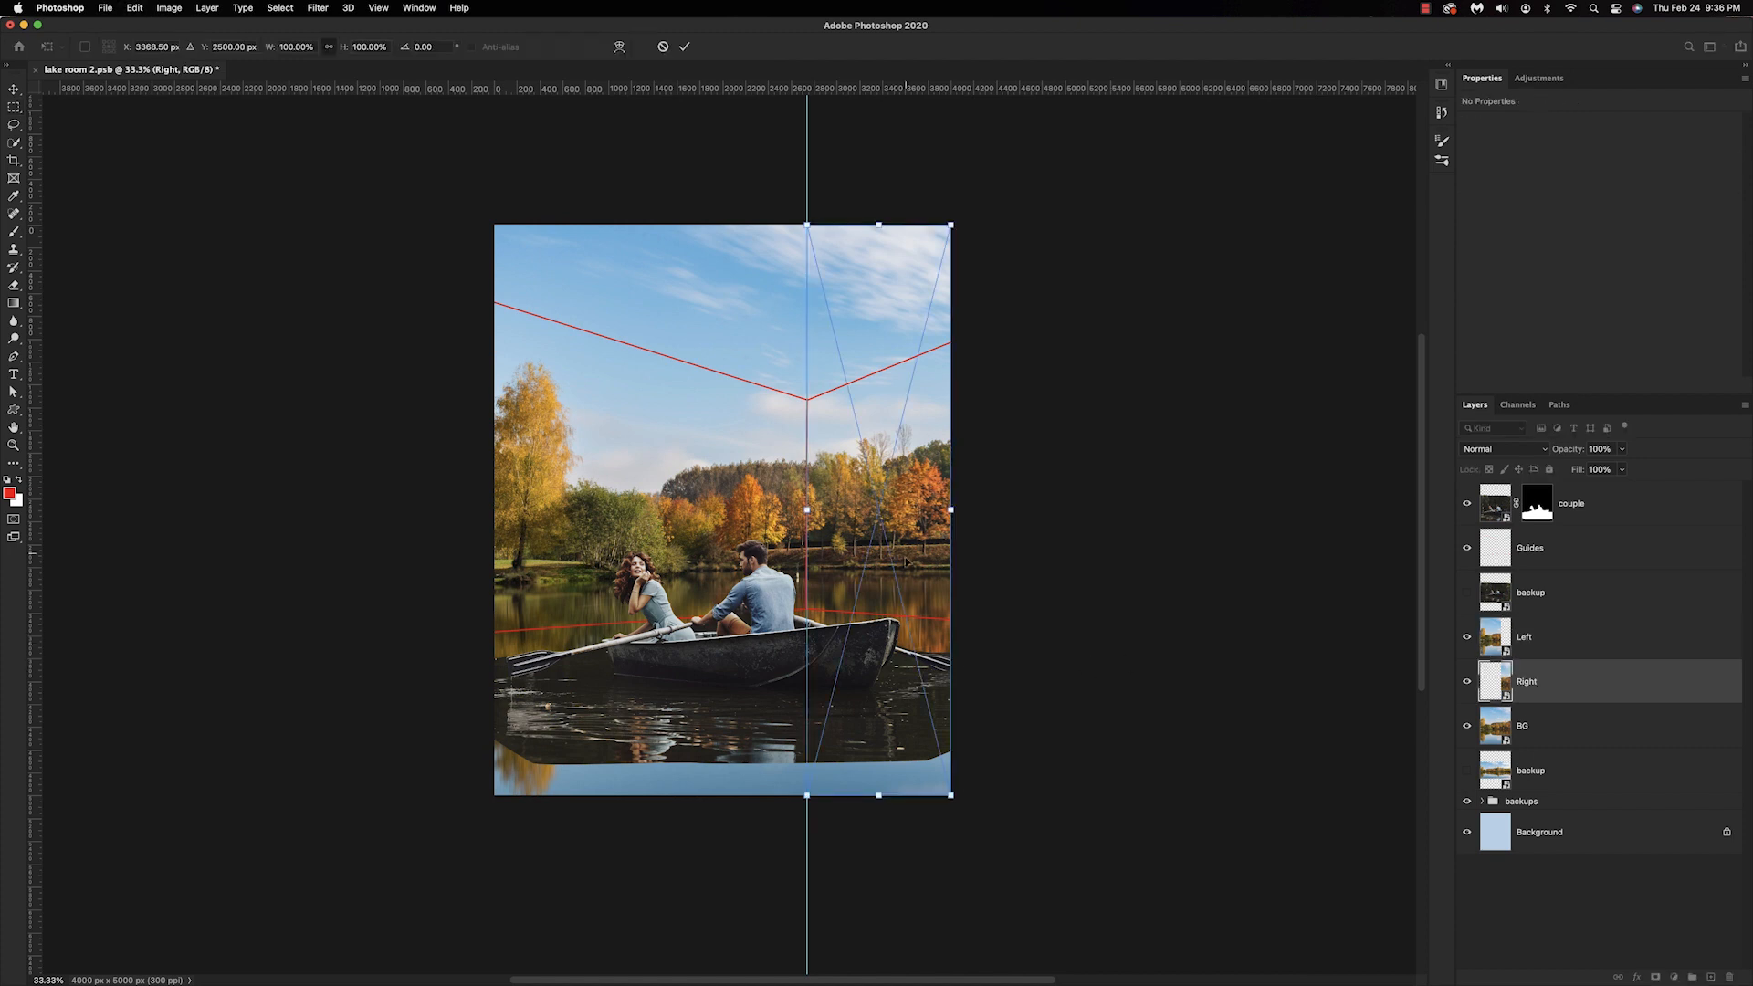
{"action": "right_click", "coordinate": [906, 561]}
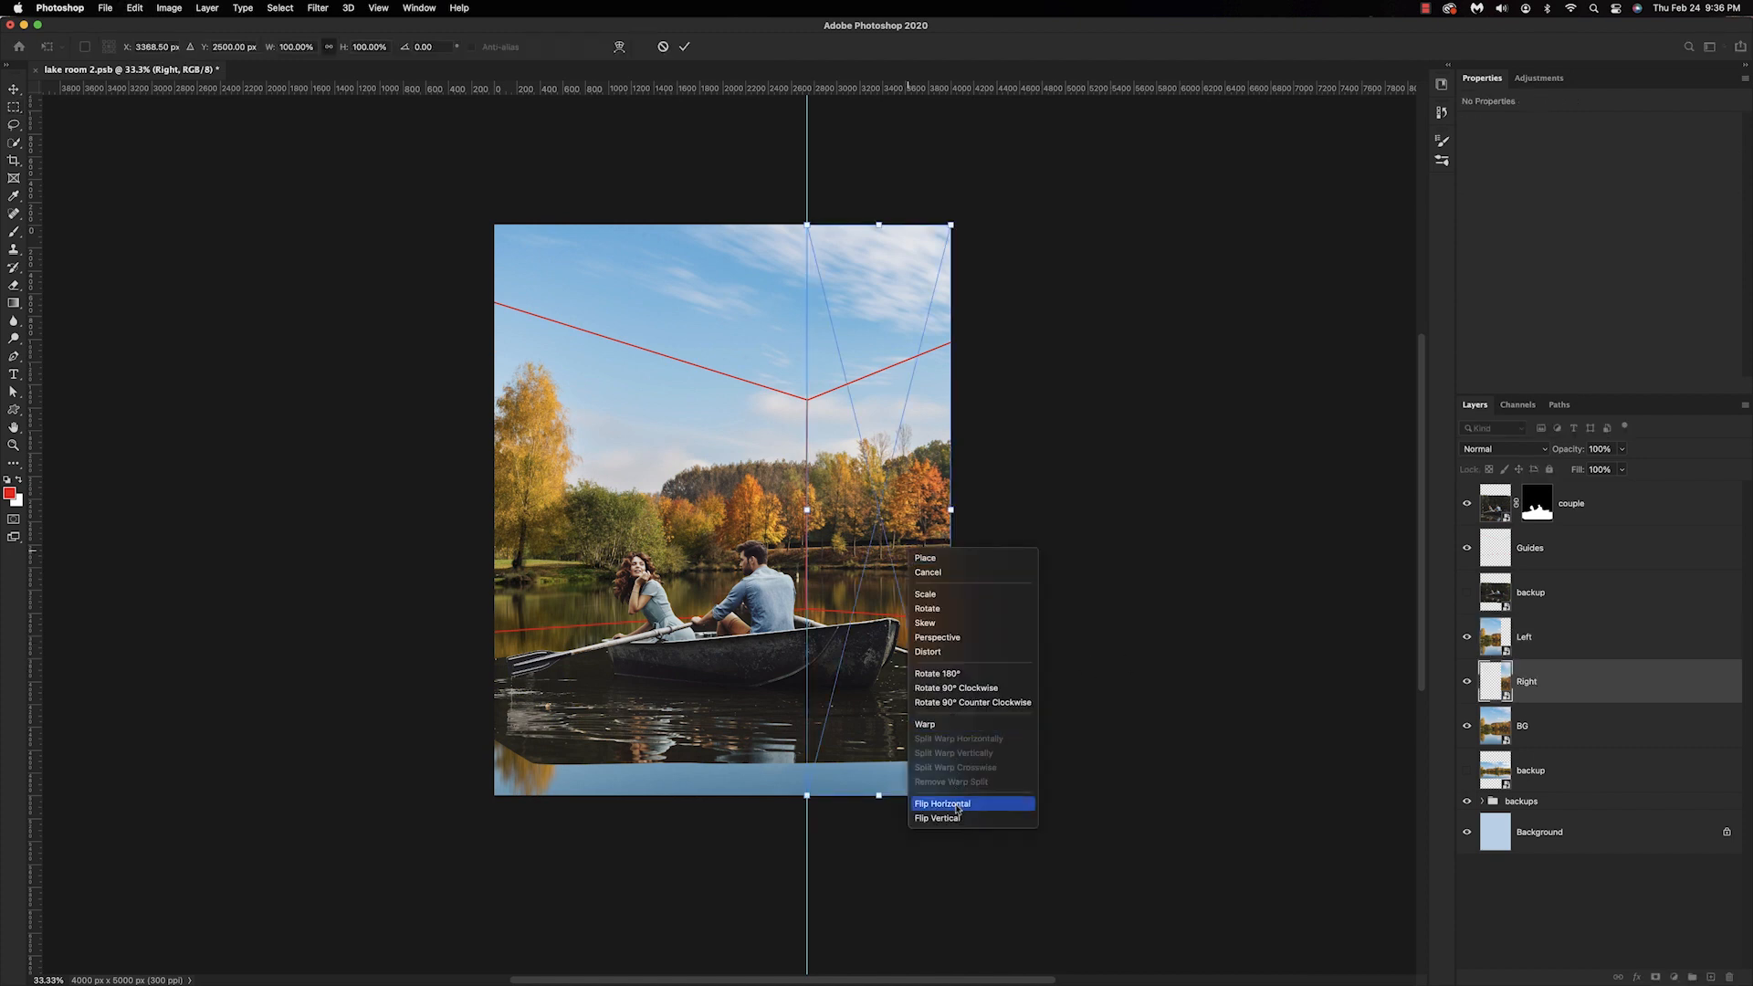
{"action": "left_click", "coordinate": [959, 640]}
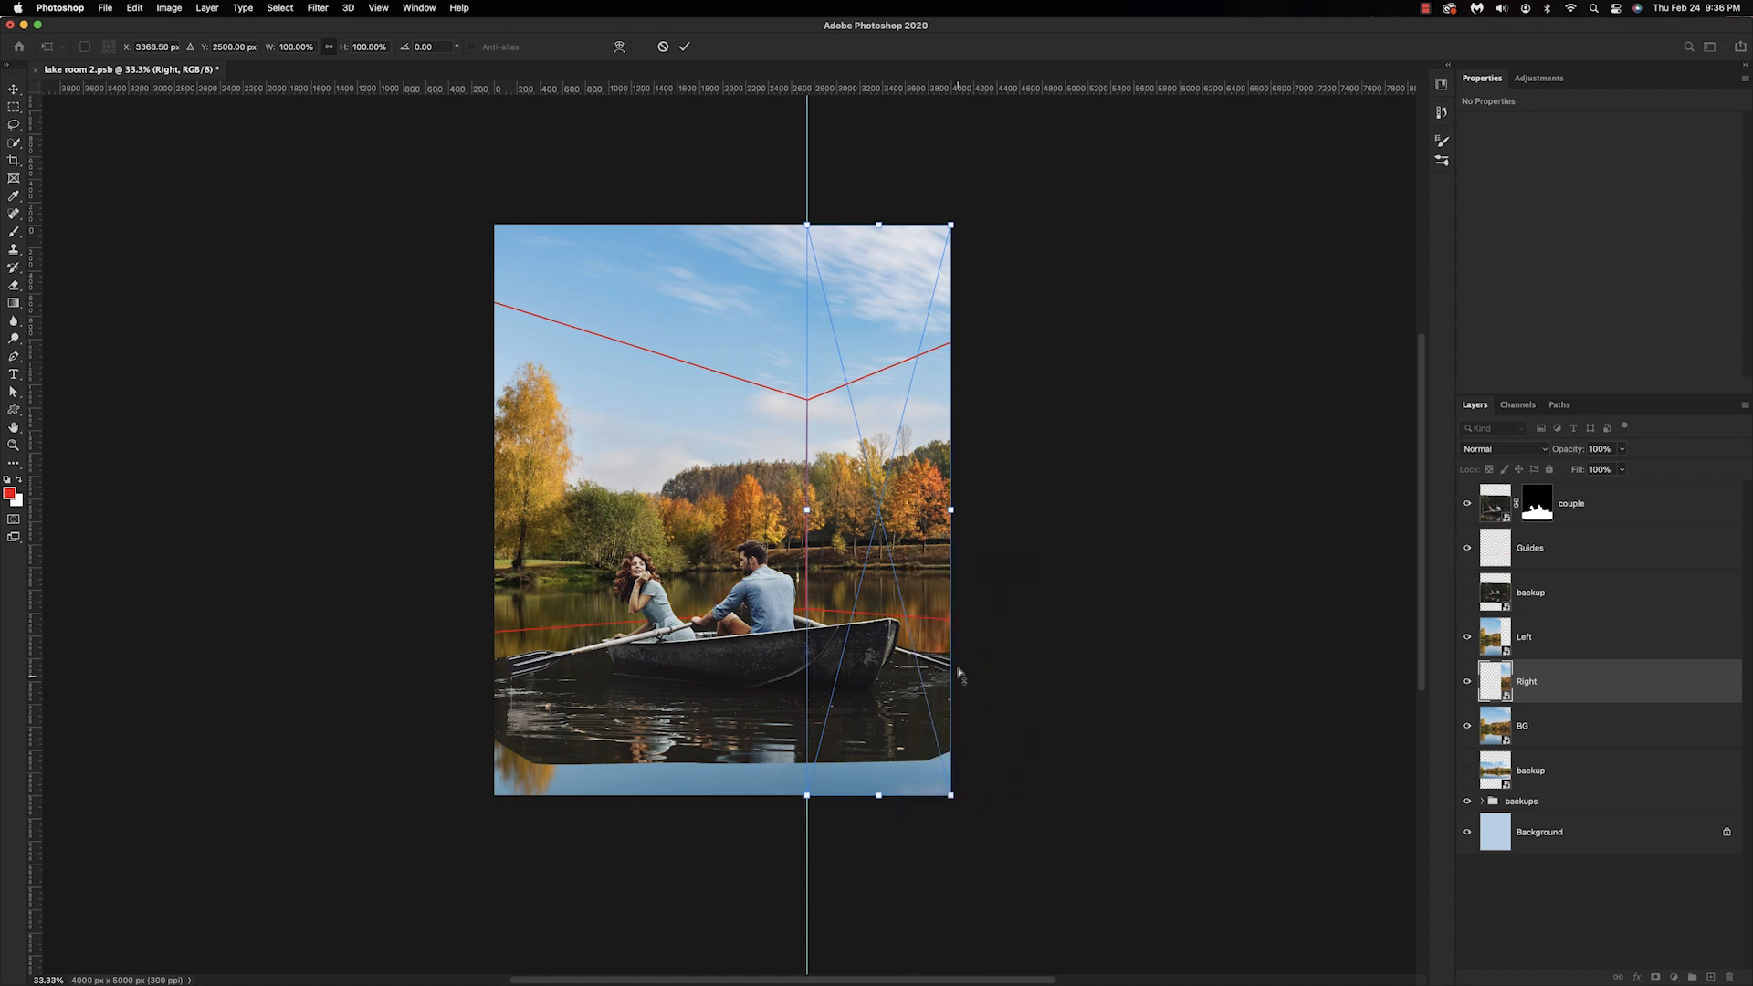
{"action": "left_click_drag", "start_coordinate": [952, 802], "coordinate": [951, 819]}
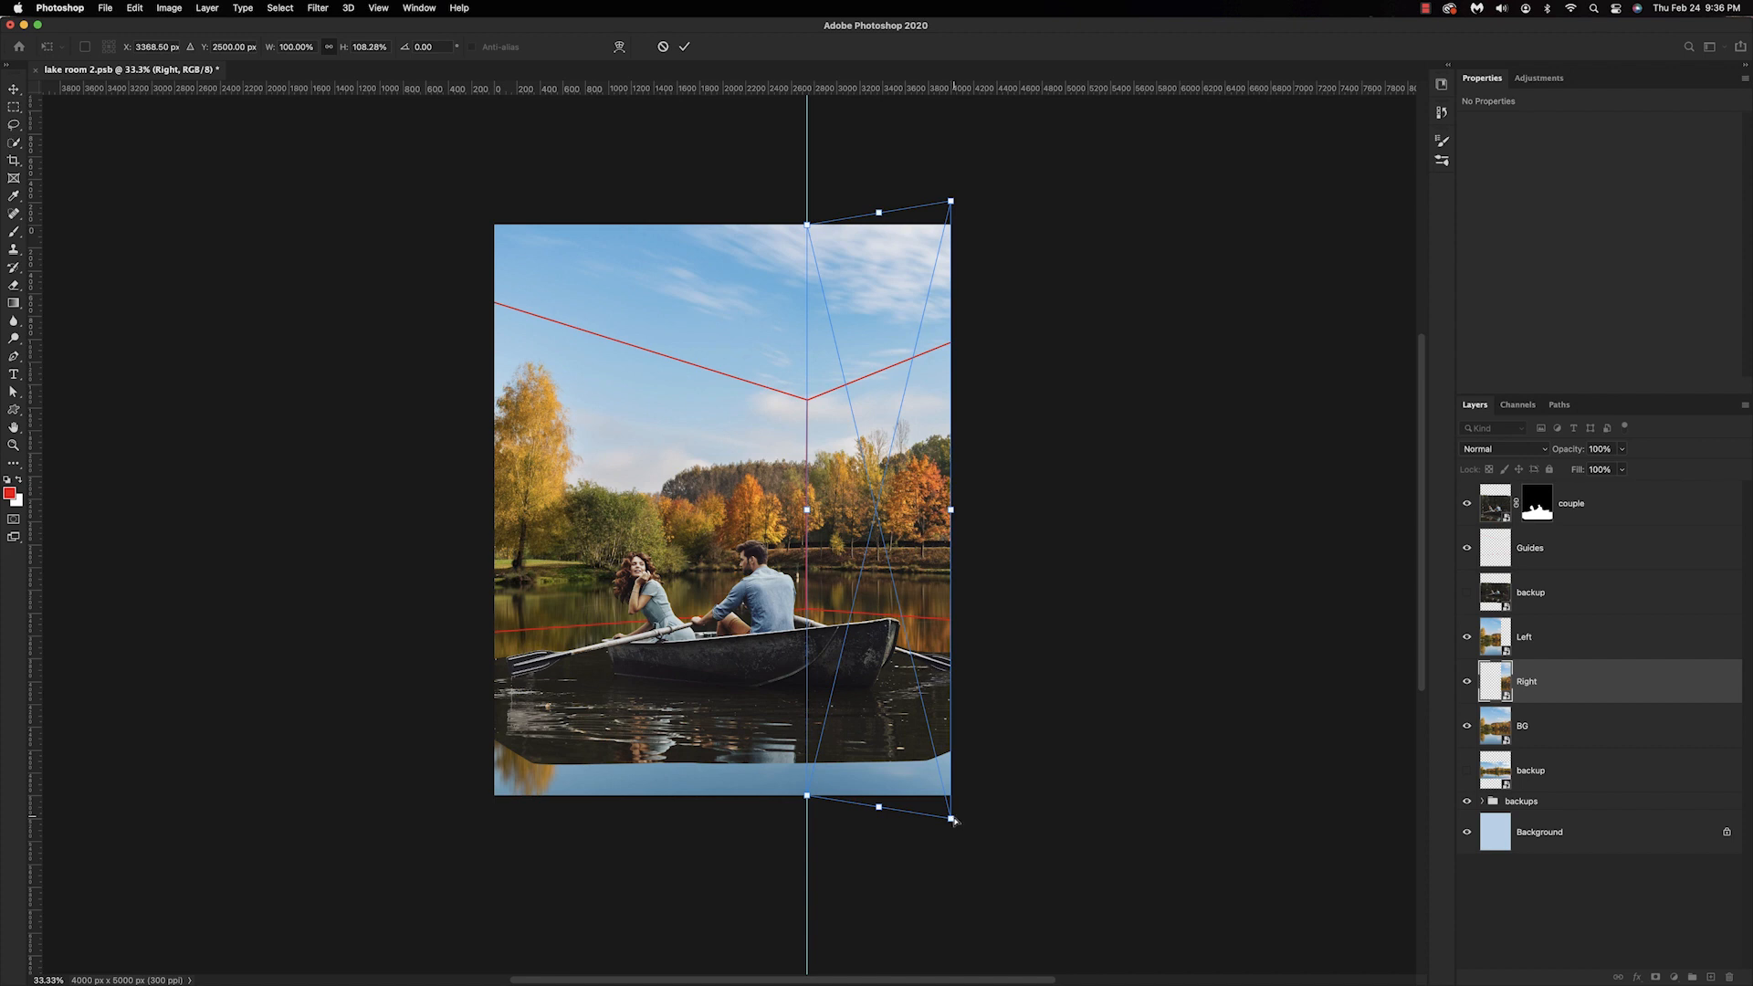
{"action": "left_click", "coordinate": [685, 47]}
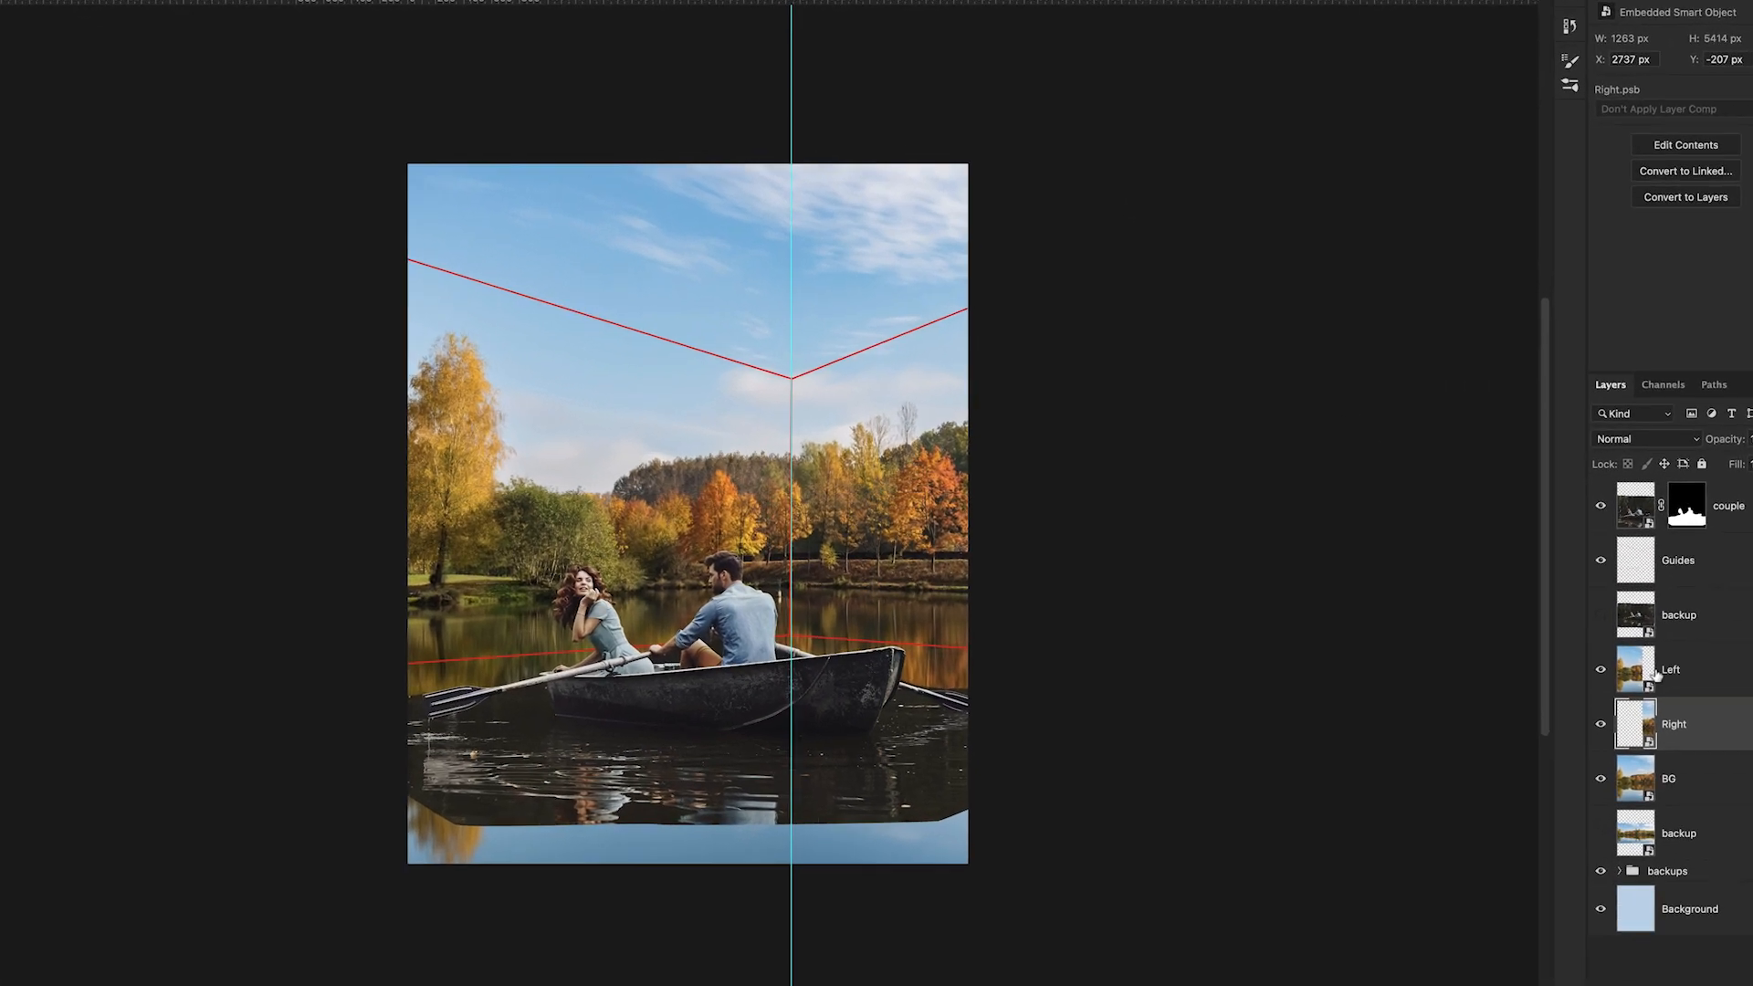
Enlarge the Right layer from its upper outer corner so it reaches farther beyond the canvas.
{"action": "key", "text": "ctrl+t"}
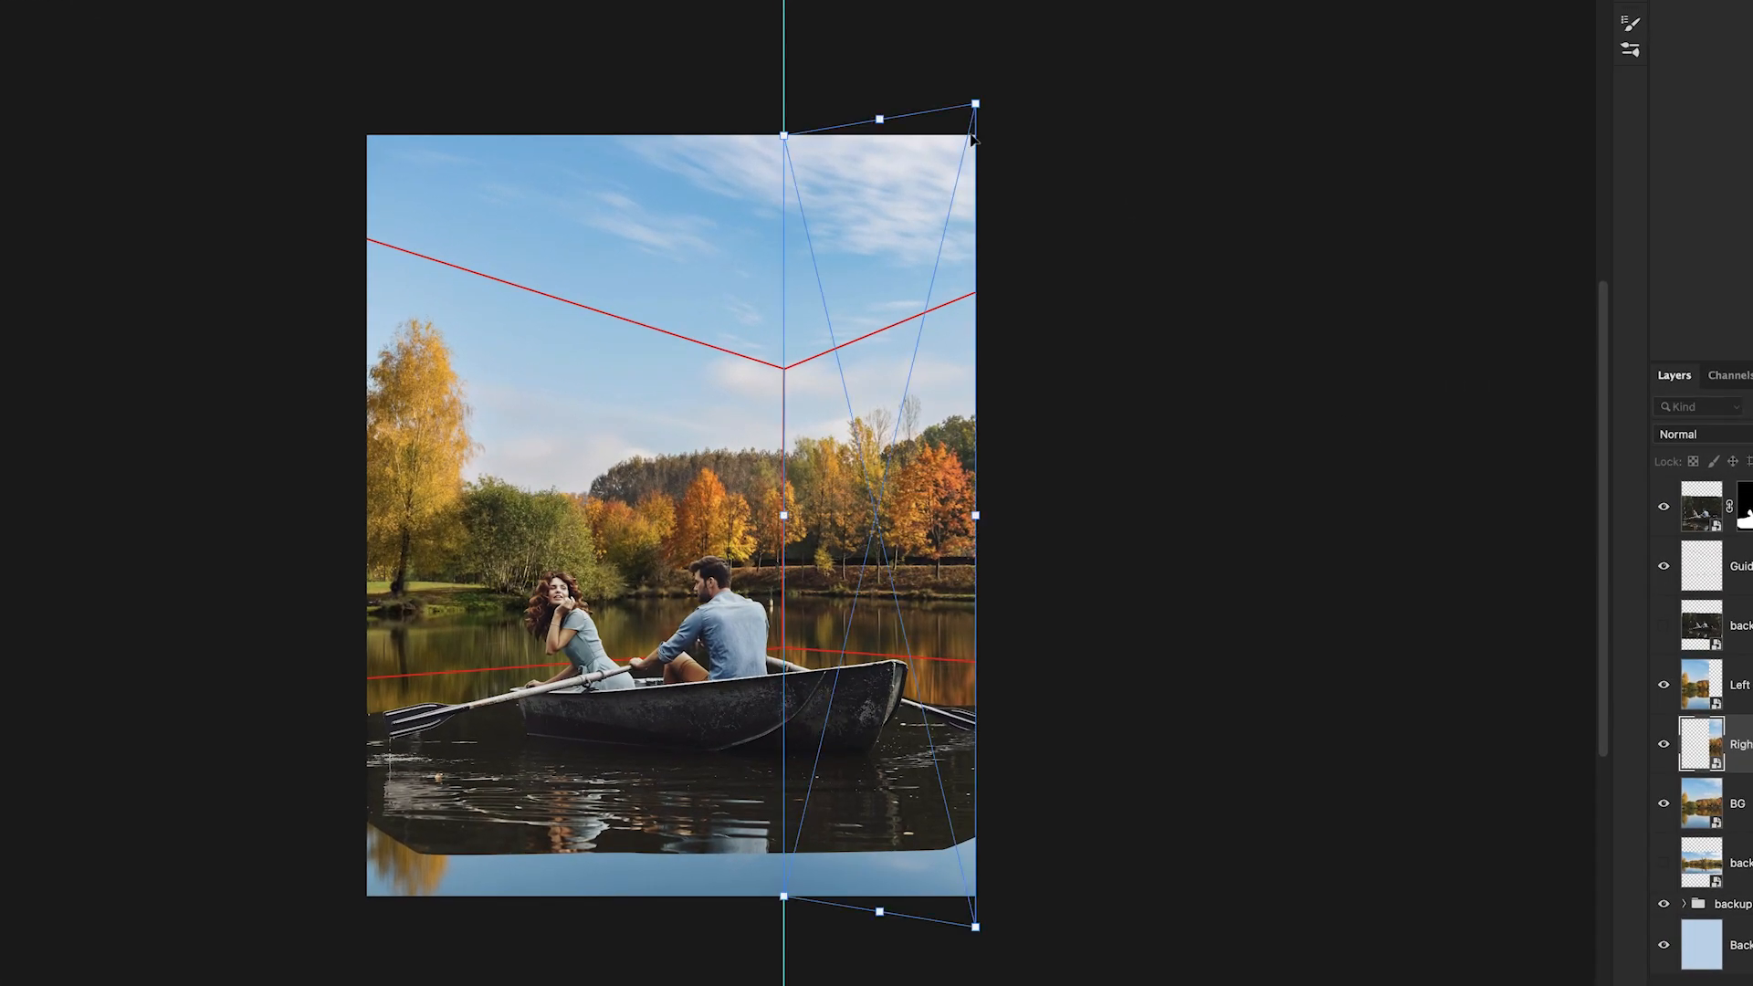
{"action": "left_click_drag", "start_coordinate": [975, 103], "coordinate": [1040, 68]}
{"action": "key", "text": "Return"}
Enlarge the Left layer from its upper outer corner and shift the Right layer horizontally to meet the red corner line.
{"action": "left_click", "coordinate": [1693, 685]}
{"action": "key", "text": "ctrl+t"}
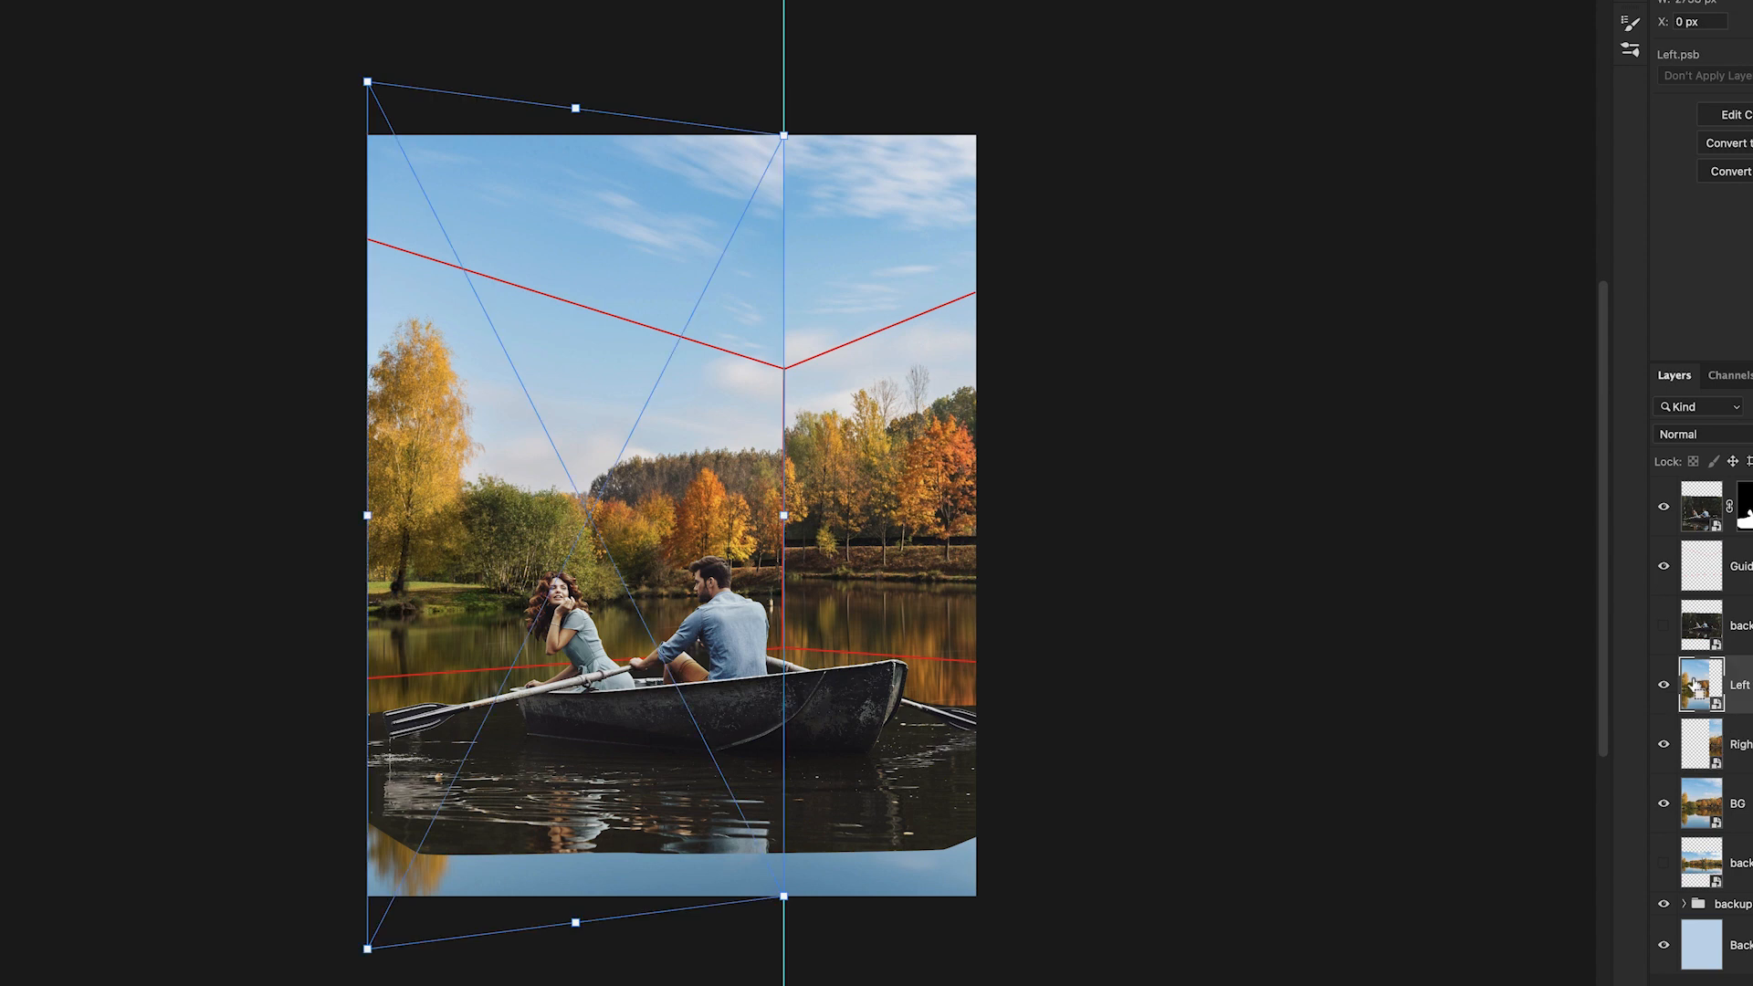
{"action": "left_click_drag", "start_coordinate": [364, 74], "coordinate": [317, 17]}
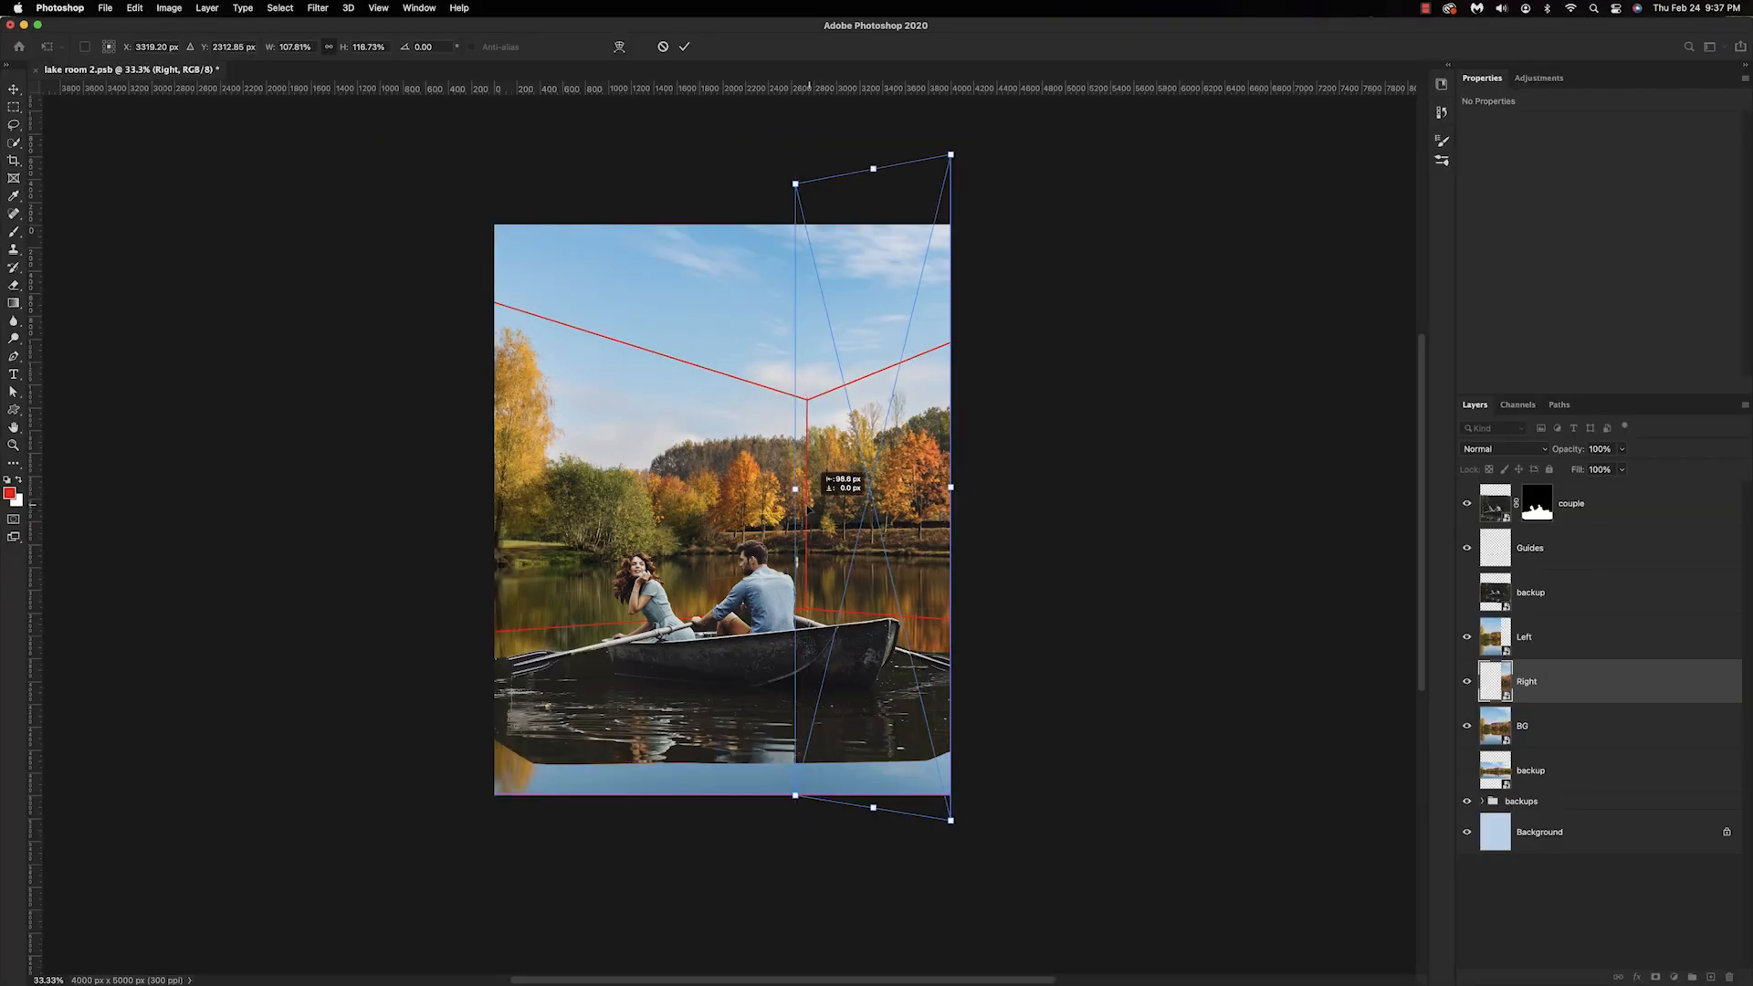
{"action": "left_click_drag", "start_coordinate": [785, 515], "coordinate": [809, 514]}
{"action": "key", "text": "Return"}
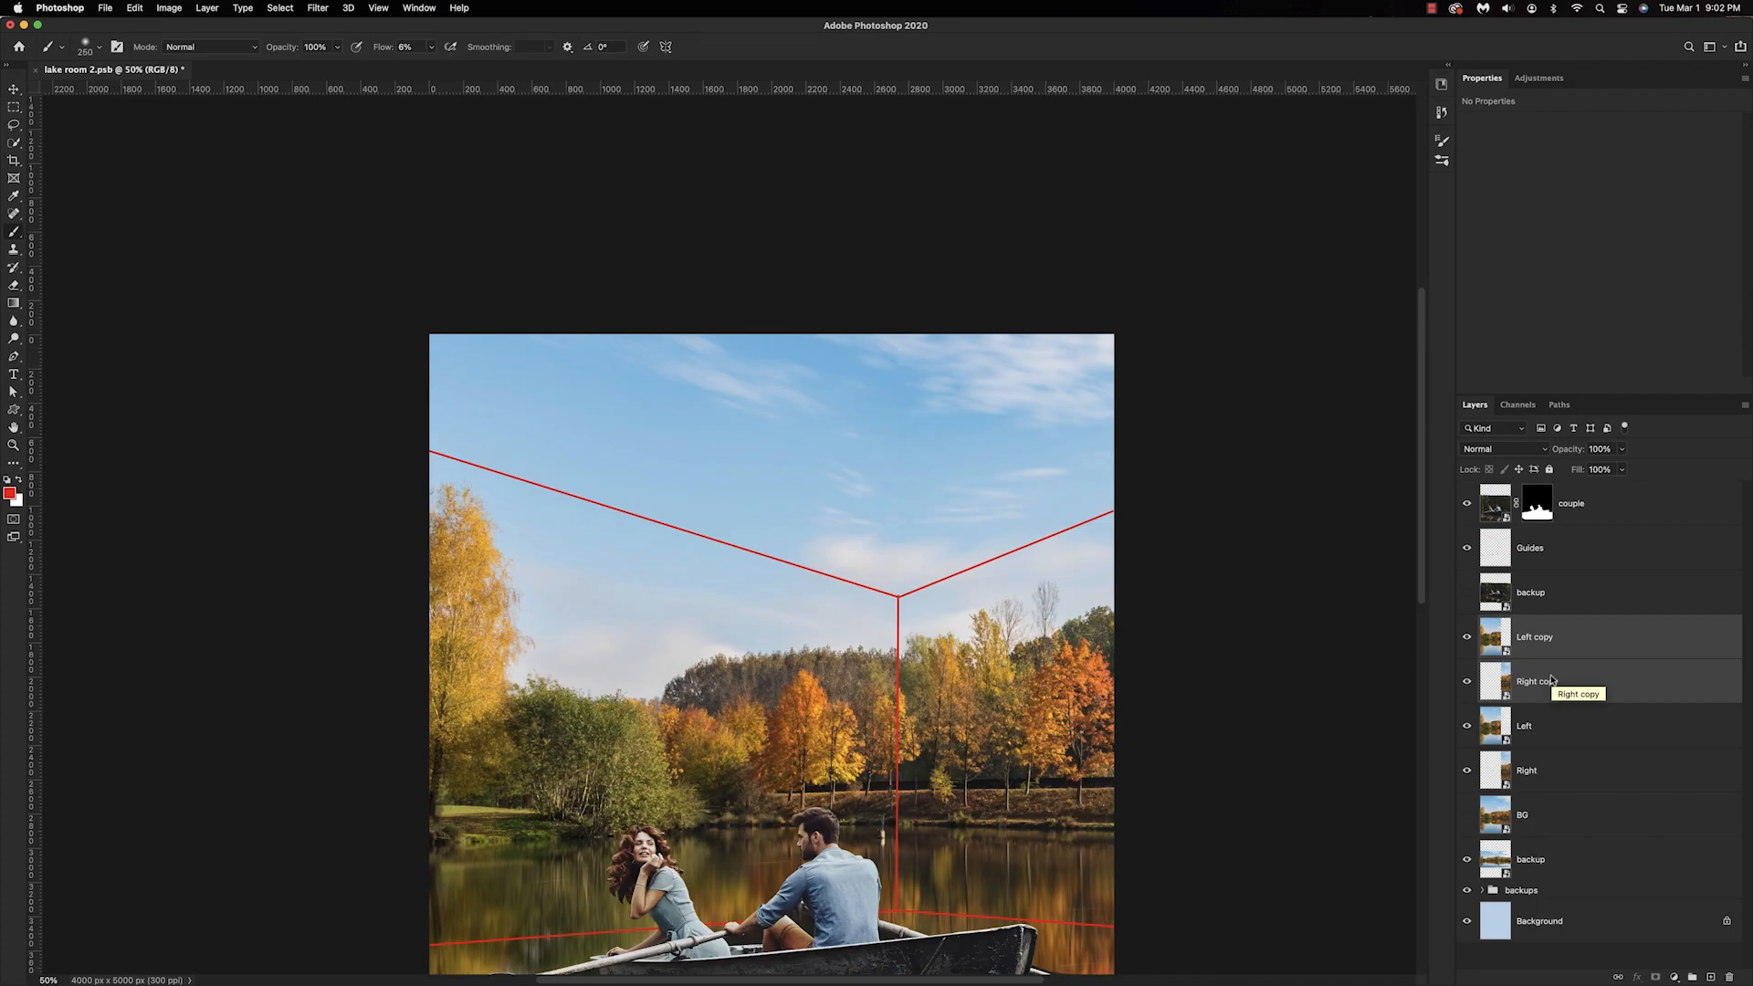
Combine Left copy and Right copy into one smart object and trace a closed Pen path around the ceiling area above the red lines.
{"action": "right_click", "coordinate": [1551, 681]}
{"action": "left_click", "coordinate": [1615, 435]}
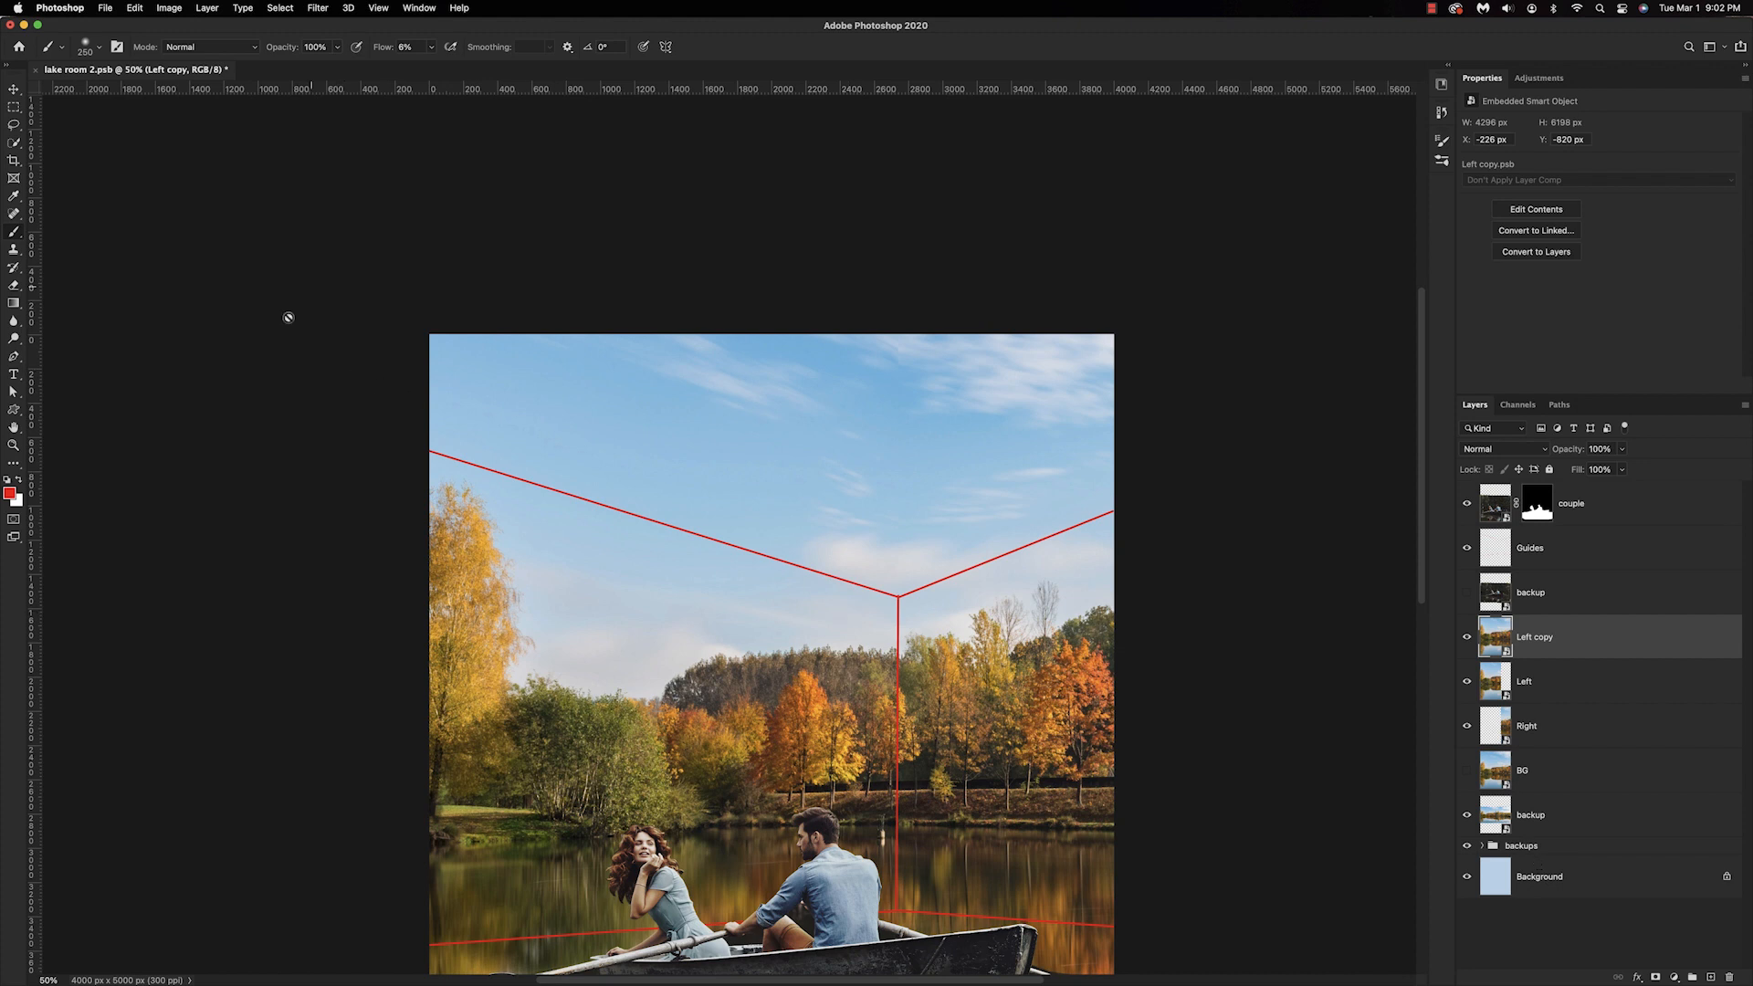
{"action": "key", "text": "p"}
{"action": "left_click", "coordinate": [427, 450]}
{"action": "left_click", "coordinate": [899, 597]}
{"action": "left_click", "coordinate": [1114, 510]}
{"action": "left_click", "coordinate": [1116, 510]}
{"action": "left_click", "coordinate": [1118, 317]}
{"action": "left_click", "coordinate": [384, 263]}
{"action": "left_click", "coordinate": [406, 448]}
{"action": "left_click", "coordinate": [427, 450]}
Turn the ceiling path into a selection, mask Left copy with it, and convert the masked layer to a smart object.
{"action": "right_click", "coordinate": [508, 430]}
{"action": "left_click", "coordinate": [533, 500]}
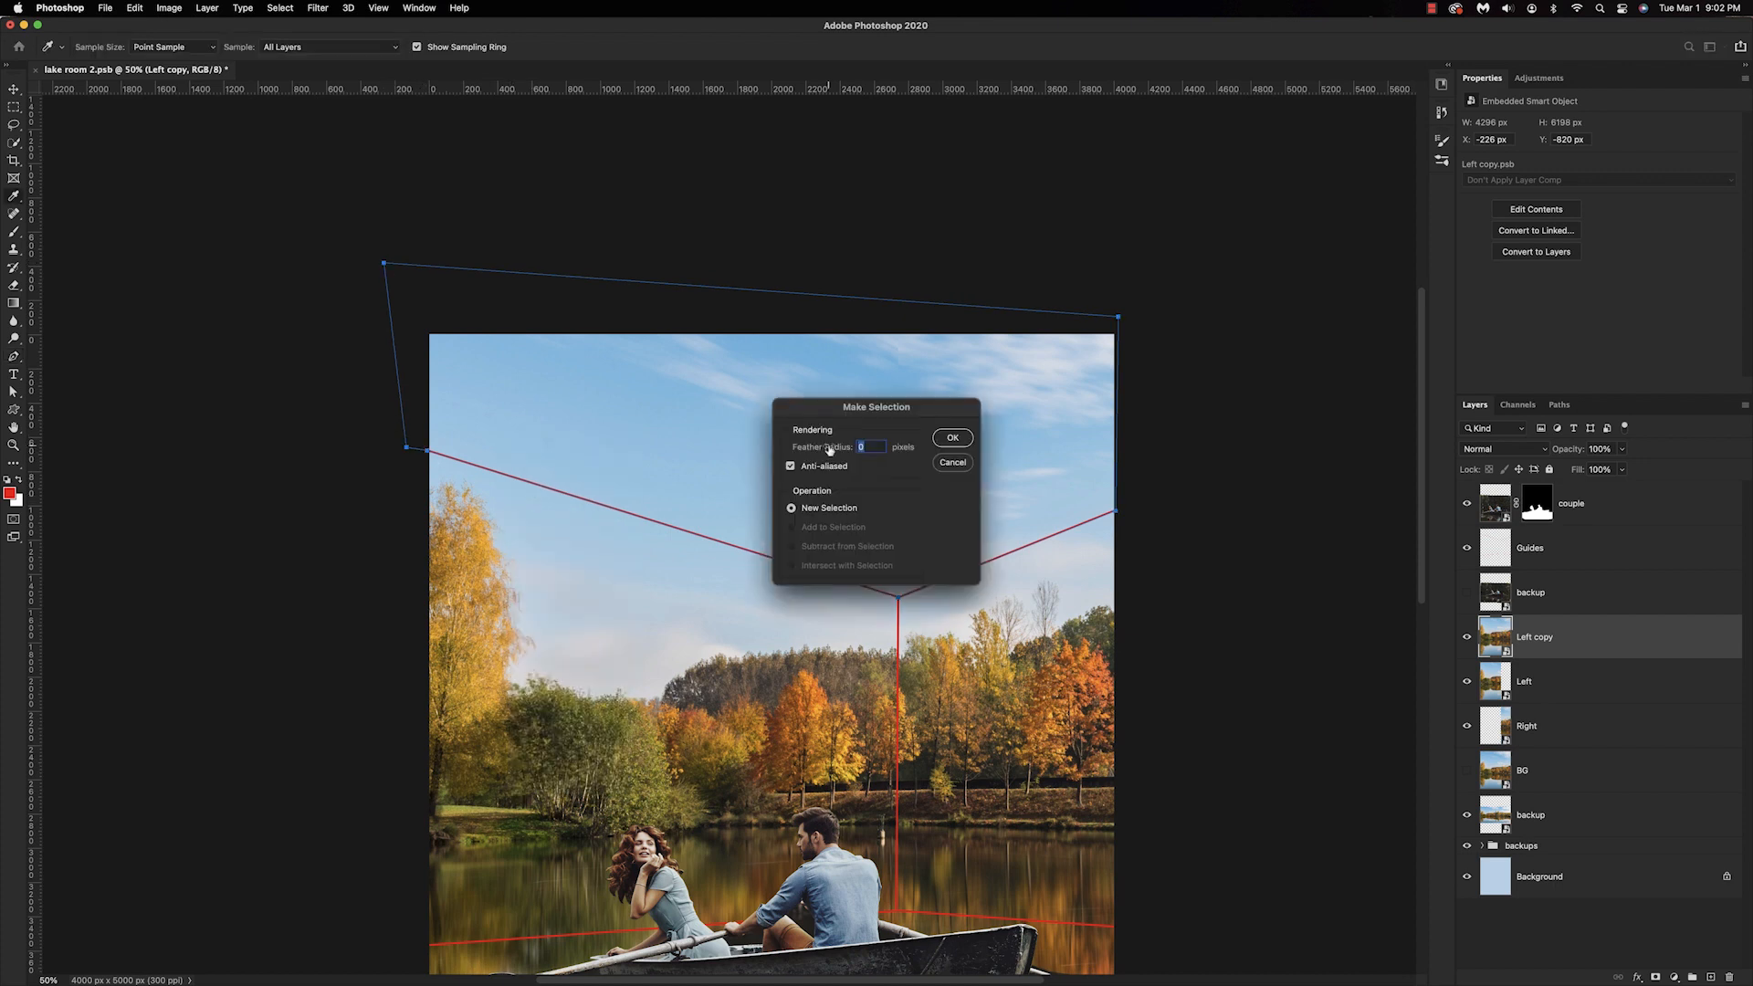
{"action": "left_click", "coordinate": [950, 439]}
{"action": "left_click", "coordinate": [1654, 976]}
{"action": "right_click", "coordinate": [1605, 627]}
{"action": "left_click", "coordinate": [1518, 437]}
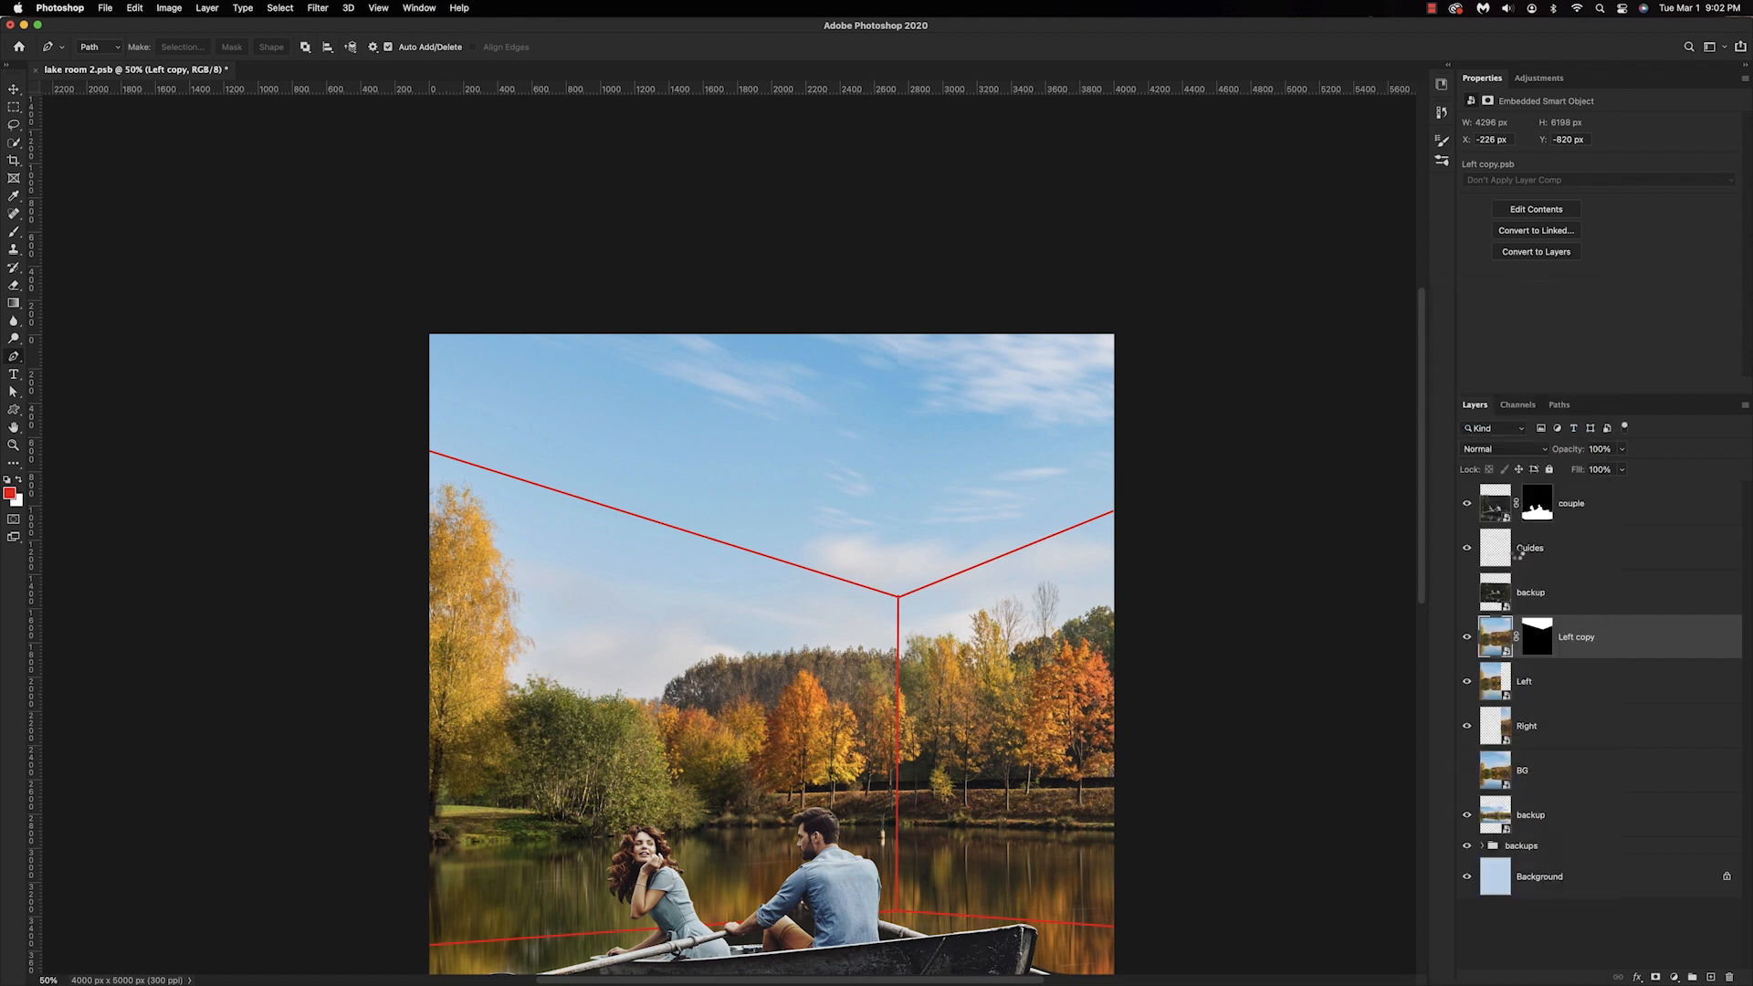
Transform the Left copy ceiling in perspective, widening its upper edge to about 294% and skewing that edge to the right.
{"action": "key", "text": "super+t"}
{"action": "right_click", "coordinate": [935, 394]}
{"action": "left_click", "coordinate": [959, 478]}
{"action": "key", "text": "super+minus"}
{"action": "left_click_drag", "start_coordinate": [924, 400], "coordinate": [1281, 415]}
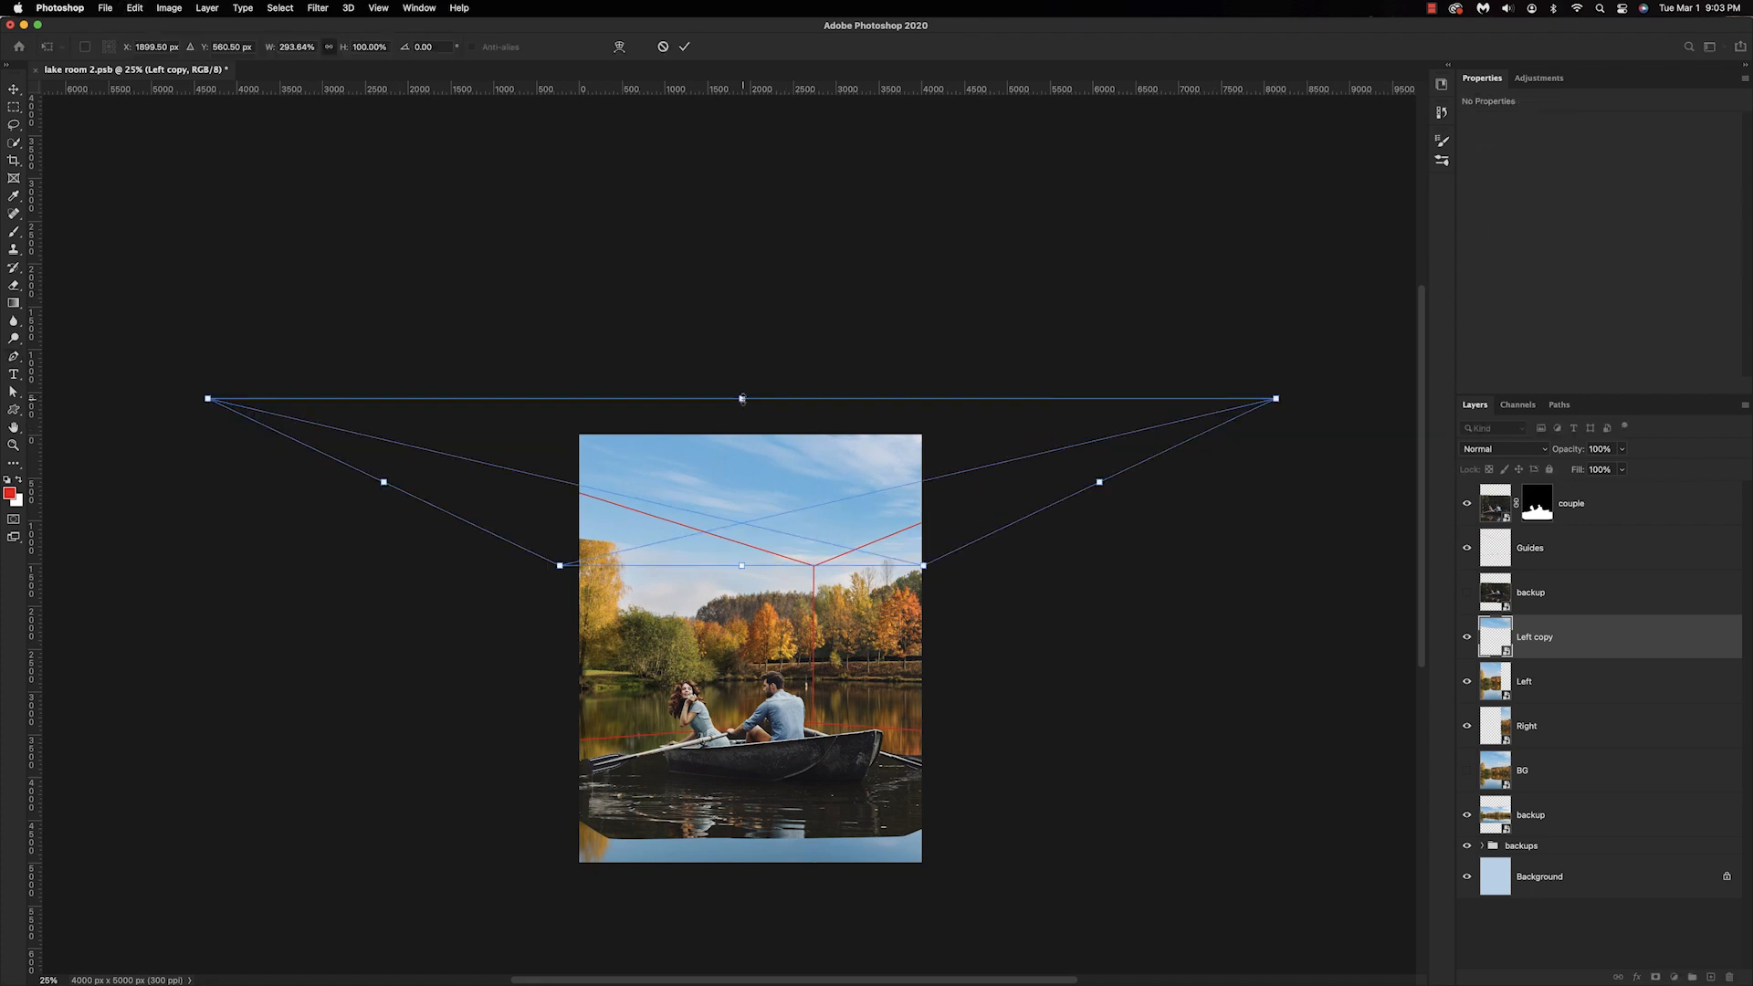
{"action": "left_click_drag", "start_coordinate": [741, 399], "coordinate": [834, 395]}
{"action": "key", "text": "Return"}
Add a layer mask to Left copy and brush away the sky below the ceiling line at 22% flow, reducing flow to 12%.
{"action": "key", "text": "p"}
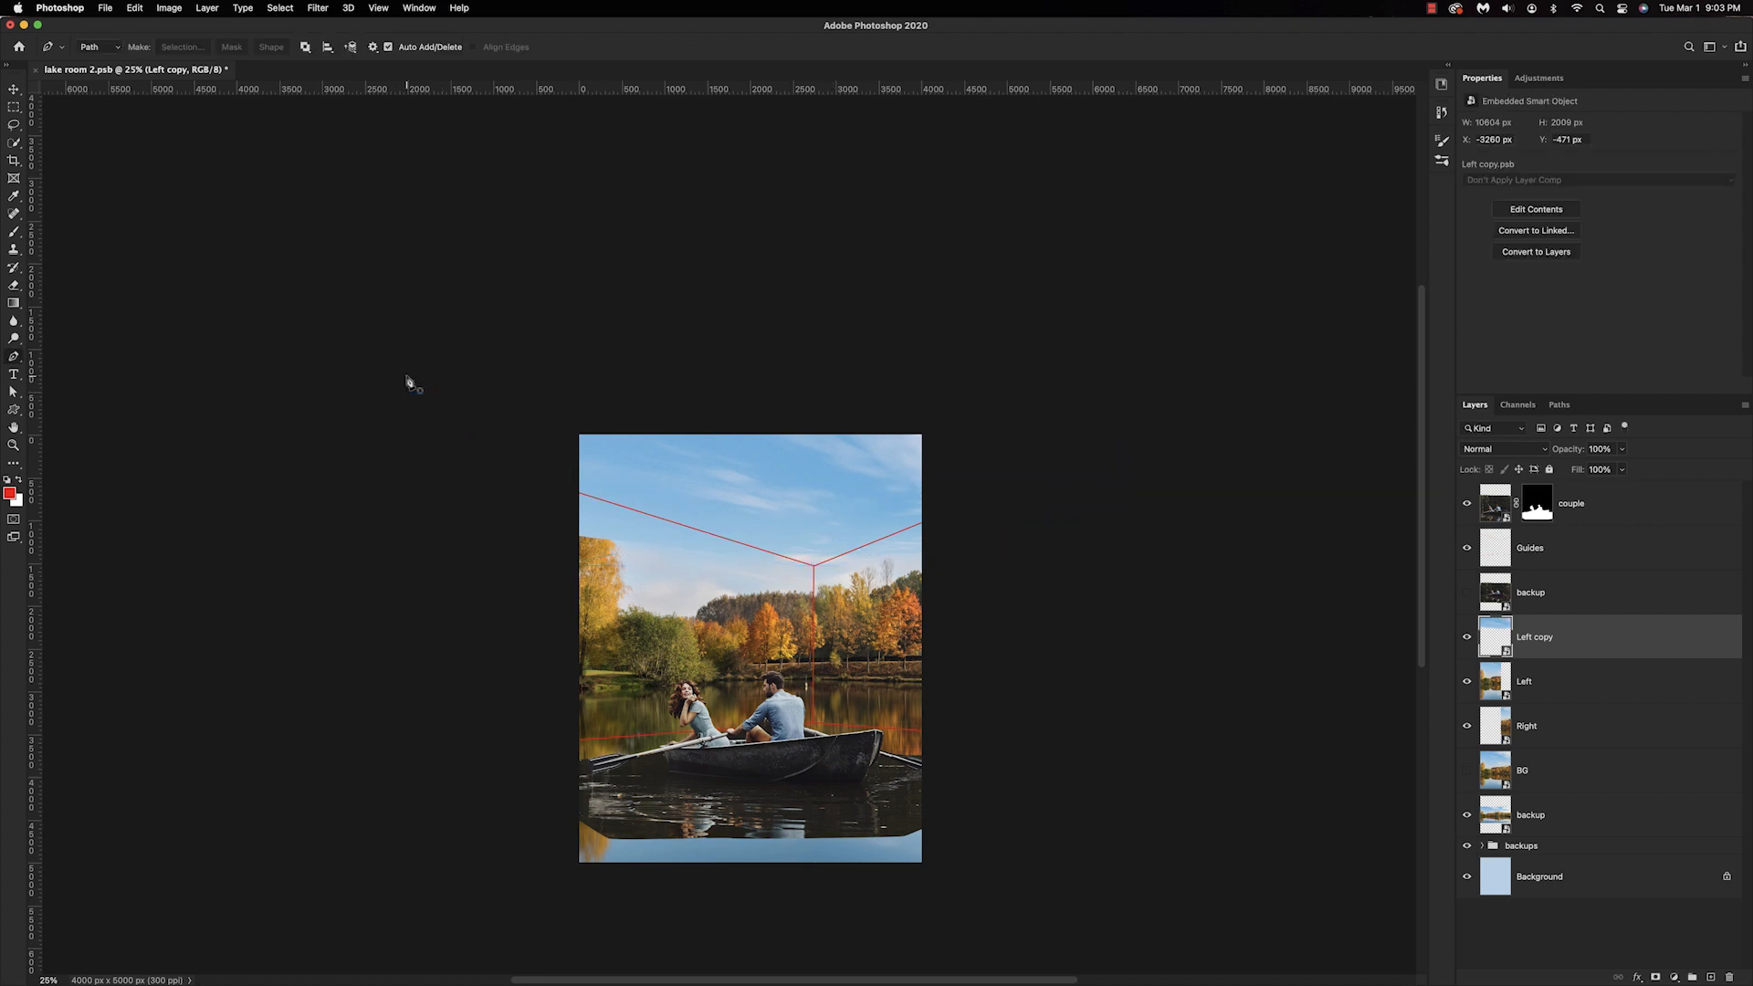
{"action": "key", "text": "super+equal"}
{"action": "left_click", "coordinate": [1655, 978]}
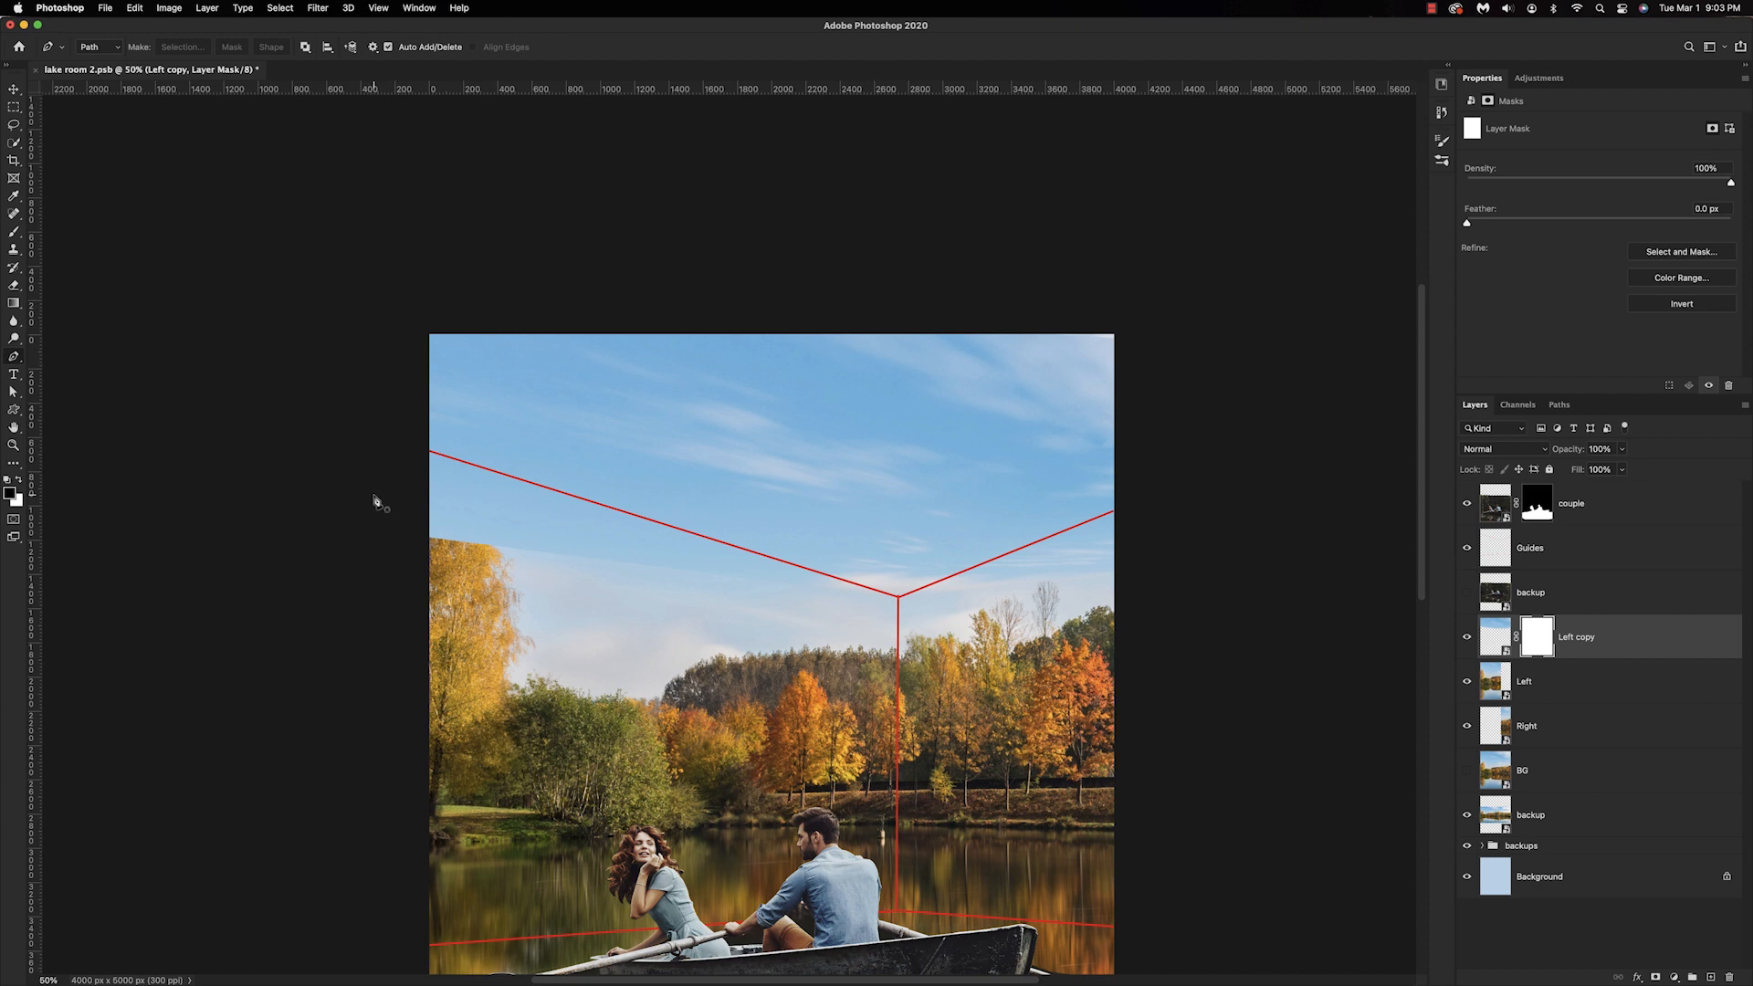
{"action": "key", "text": "b"}
{"action": "left_click_drag", "start_coordinate": [380, 51], "coordinate": [386, 50]}
{"action": "type", "text": "22"}
{"action": "mouse_move", "coordinate": [444, 528]}
{"action": "left_mouse_down"}
{"action": "mouse_move", "coordinate": [473, 528]}
{"action": "mouse_move", "coordinate": [363, 459]}
{"action": "left_mouse_up"}
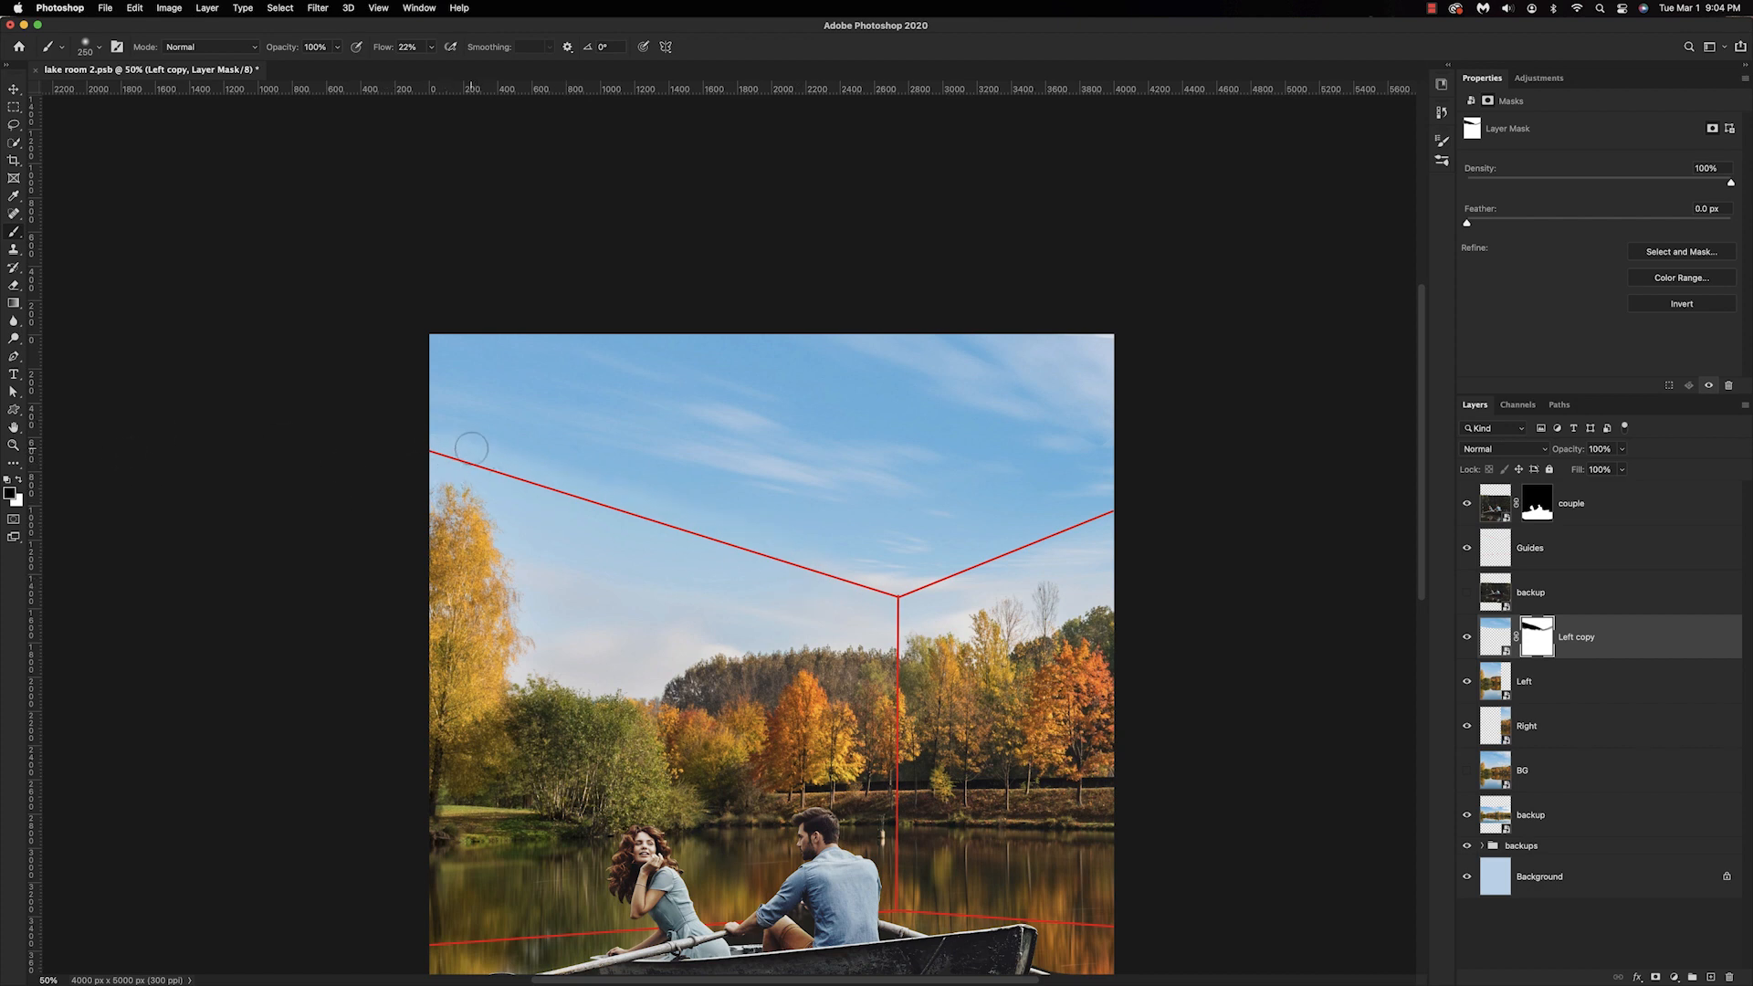
{"action": "left_click_drag", "start_coordinate": [380, 48], "coordinate": [377, 51]}
{"action": "key", "text": "Return"}
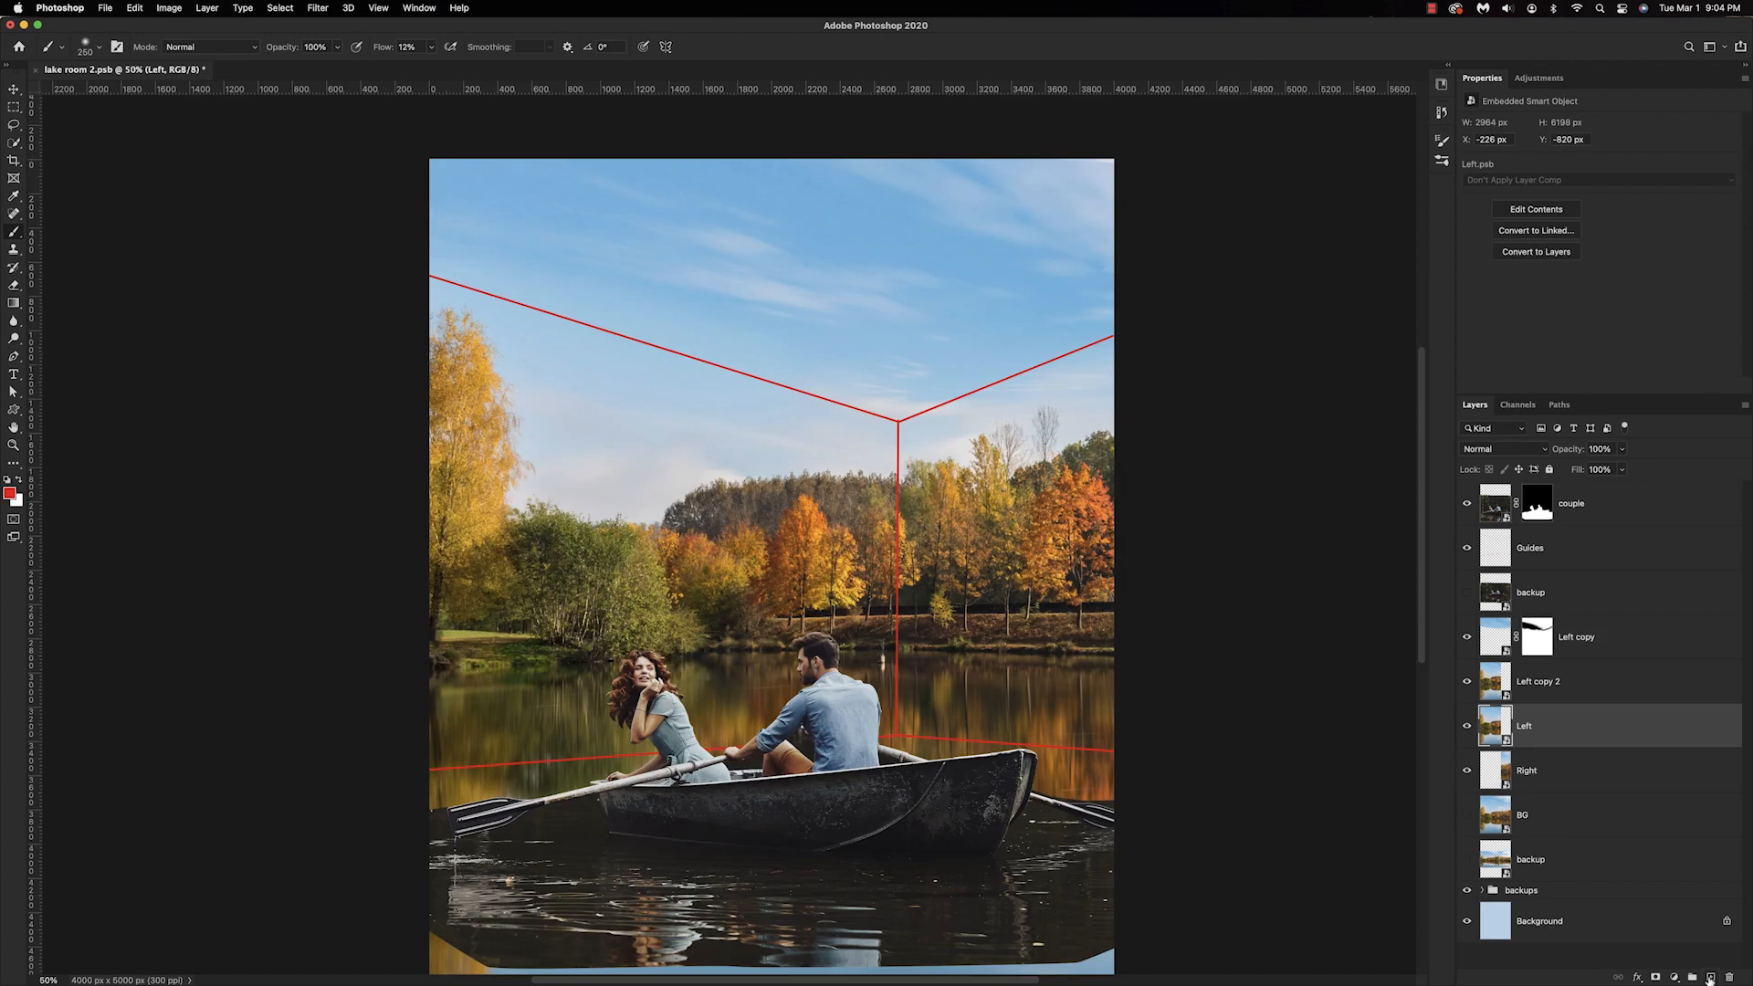
Add a new empty layer above Left and hide the couple layer.
{"action": "left_click", "coordinate": [1710, 979]}
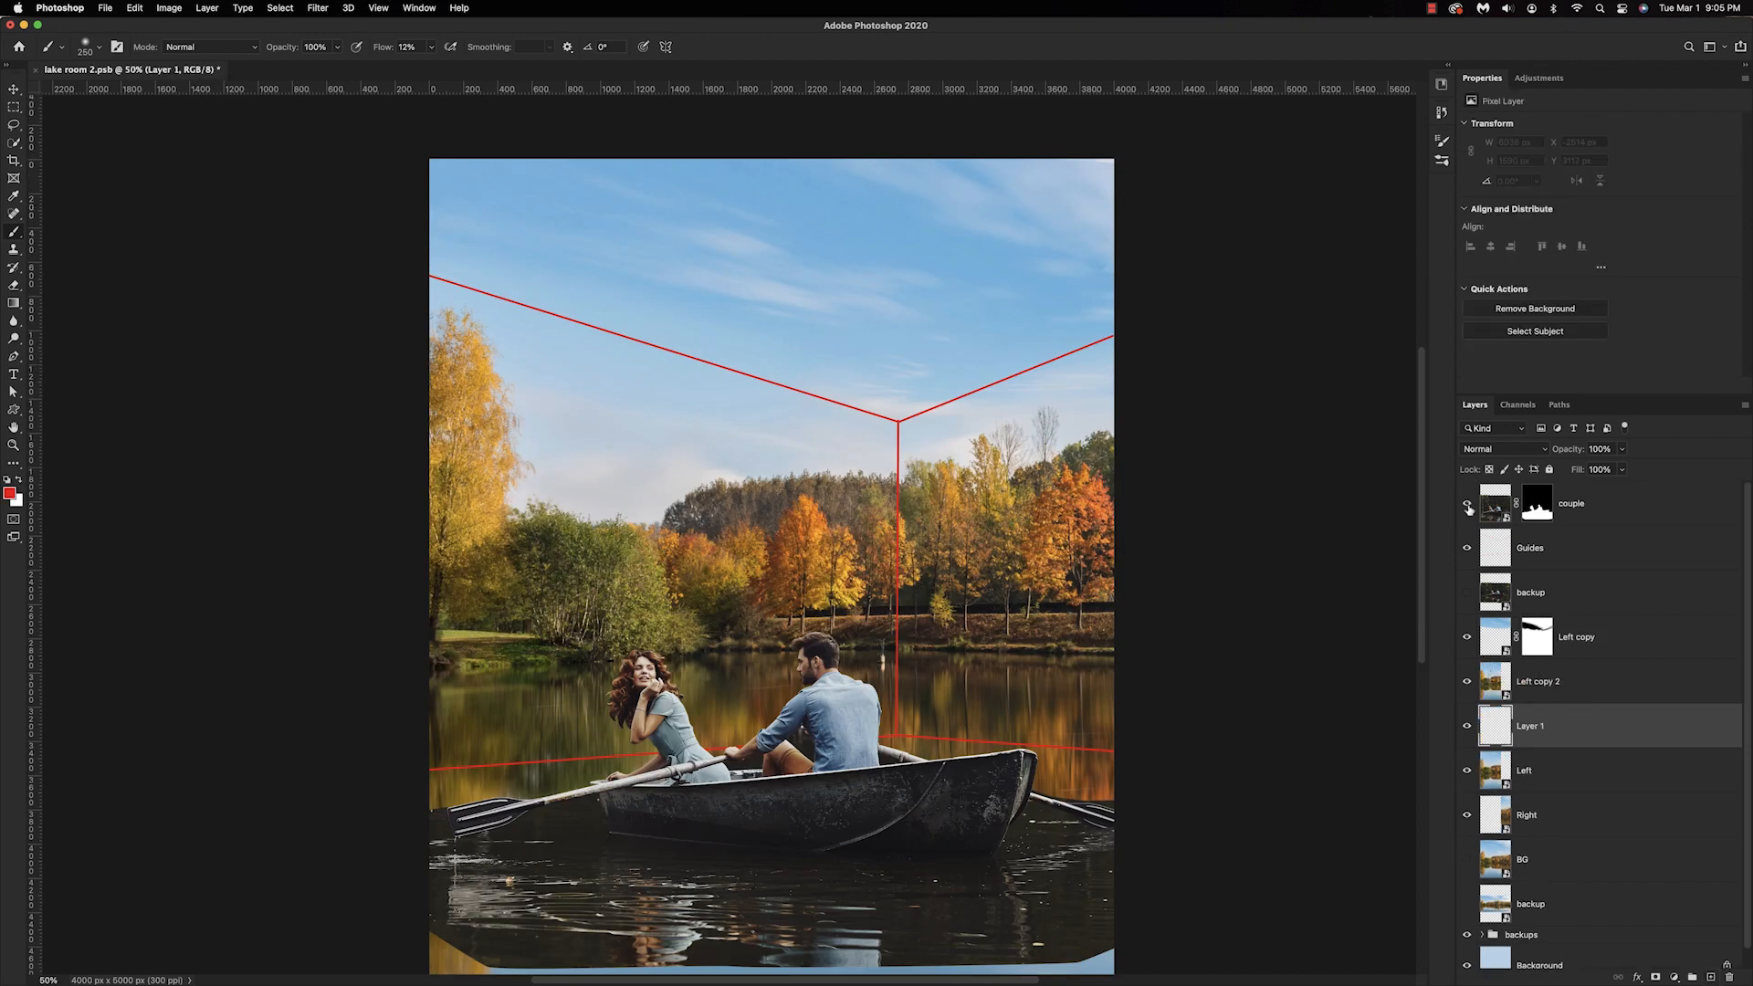
{"action": "left_click", "coordinate": [1467, 505]}
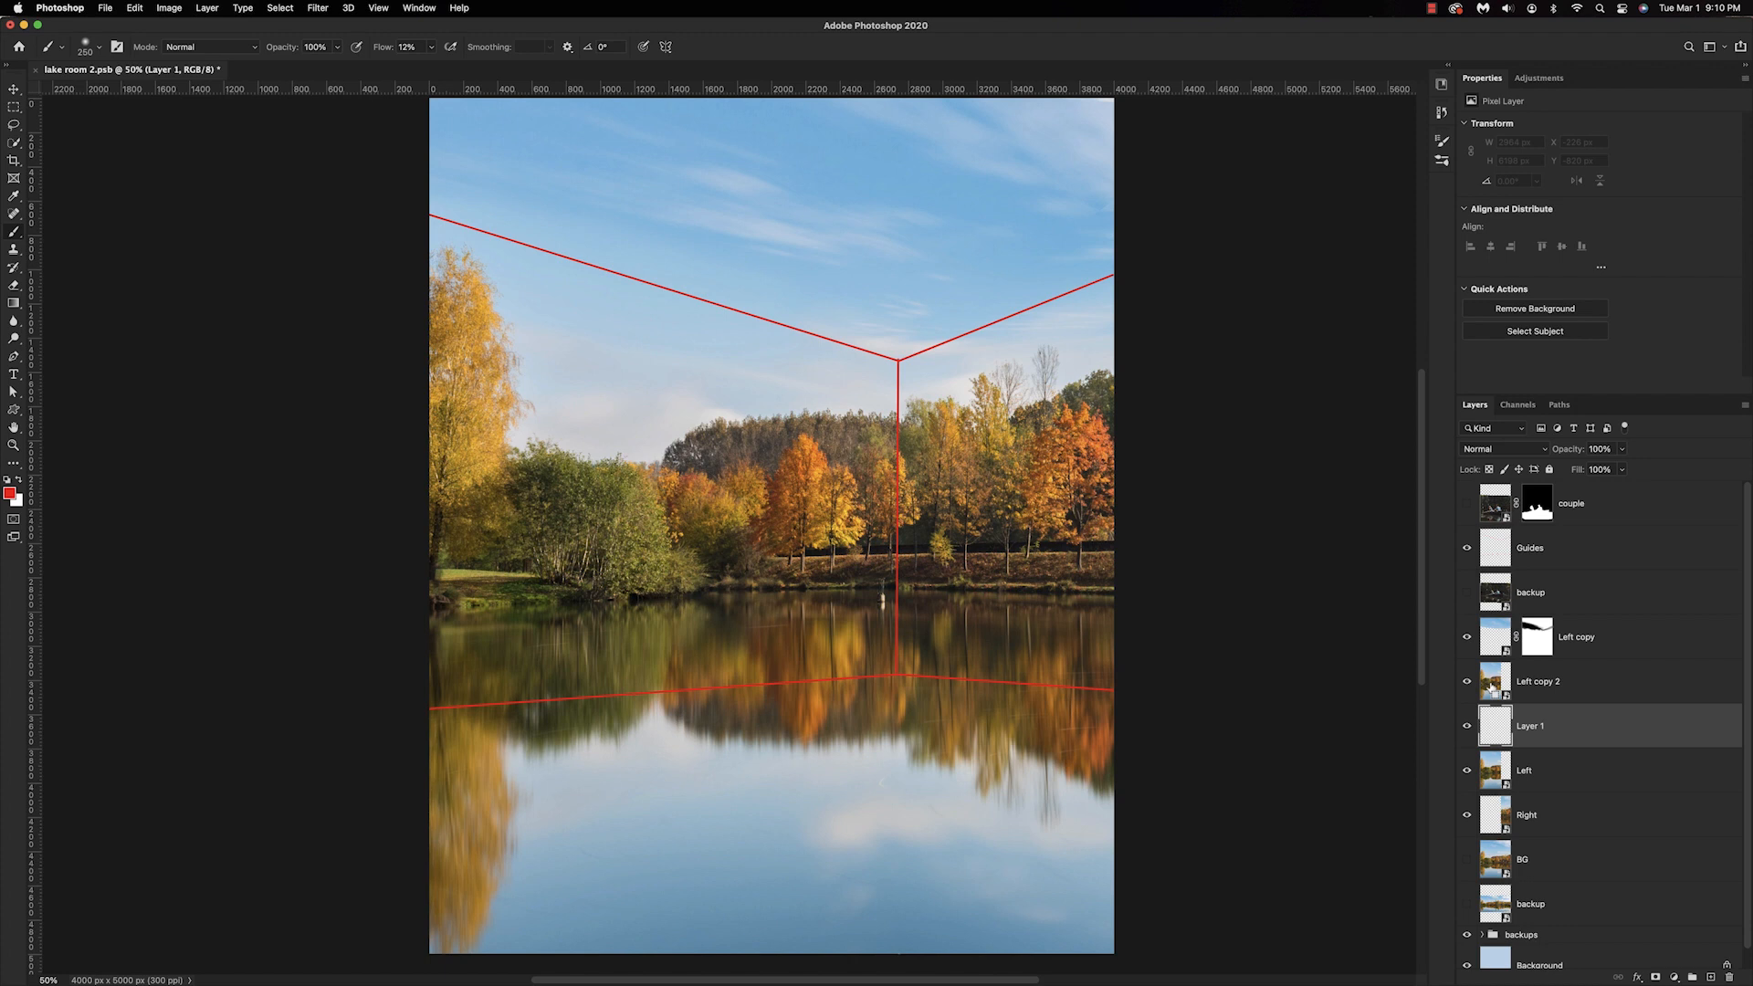
Select the Left copy 2 outline and copy that layer's image, then deselect and make the empty Layer 1 active.
{"action": "left_click", "coordinate": [1491, 687], "text": "super"}
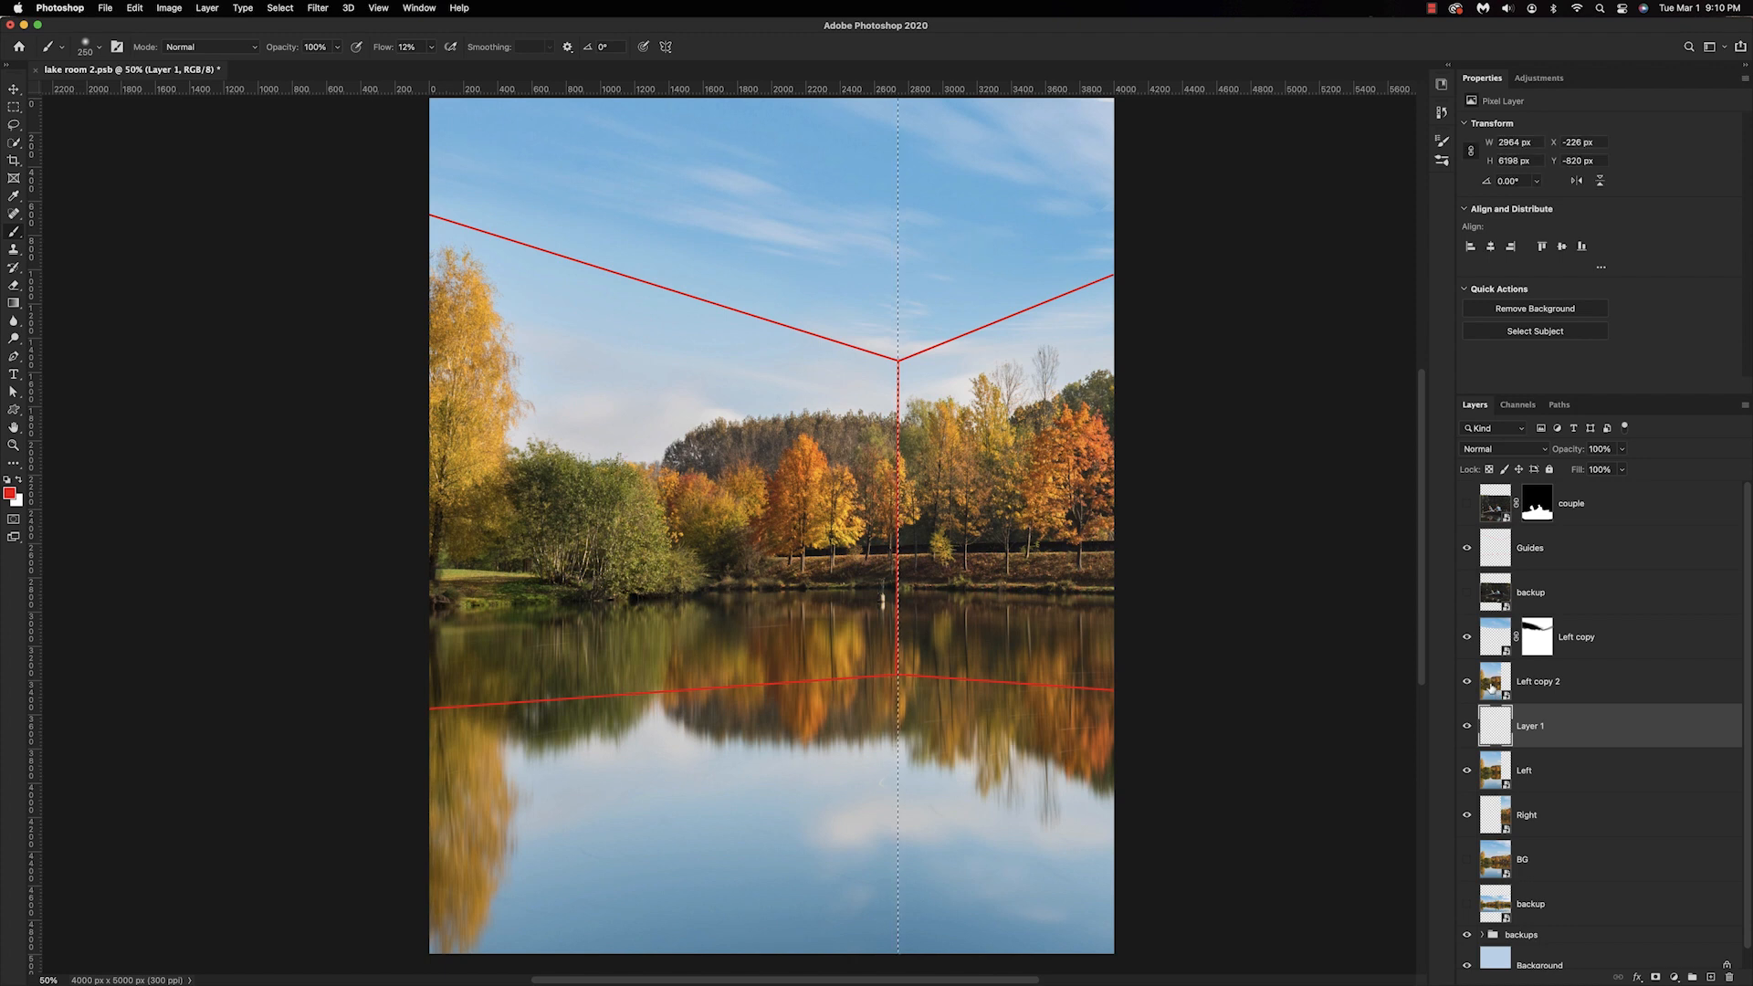
{"action": "key", "text": "super+c"}
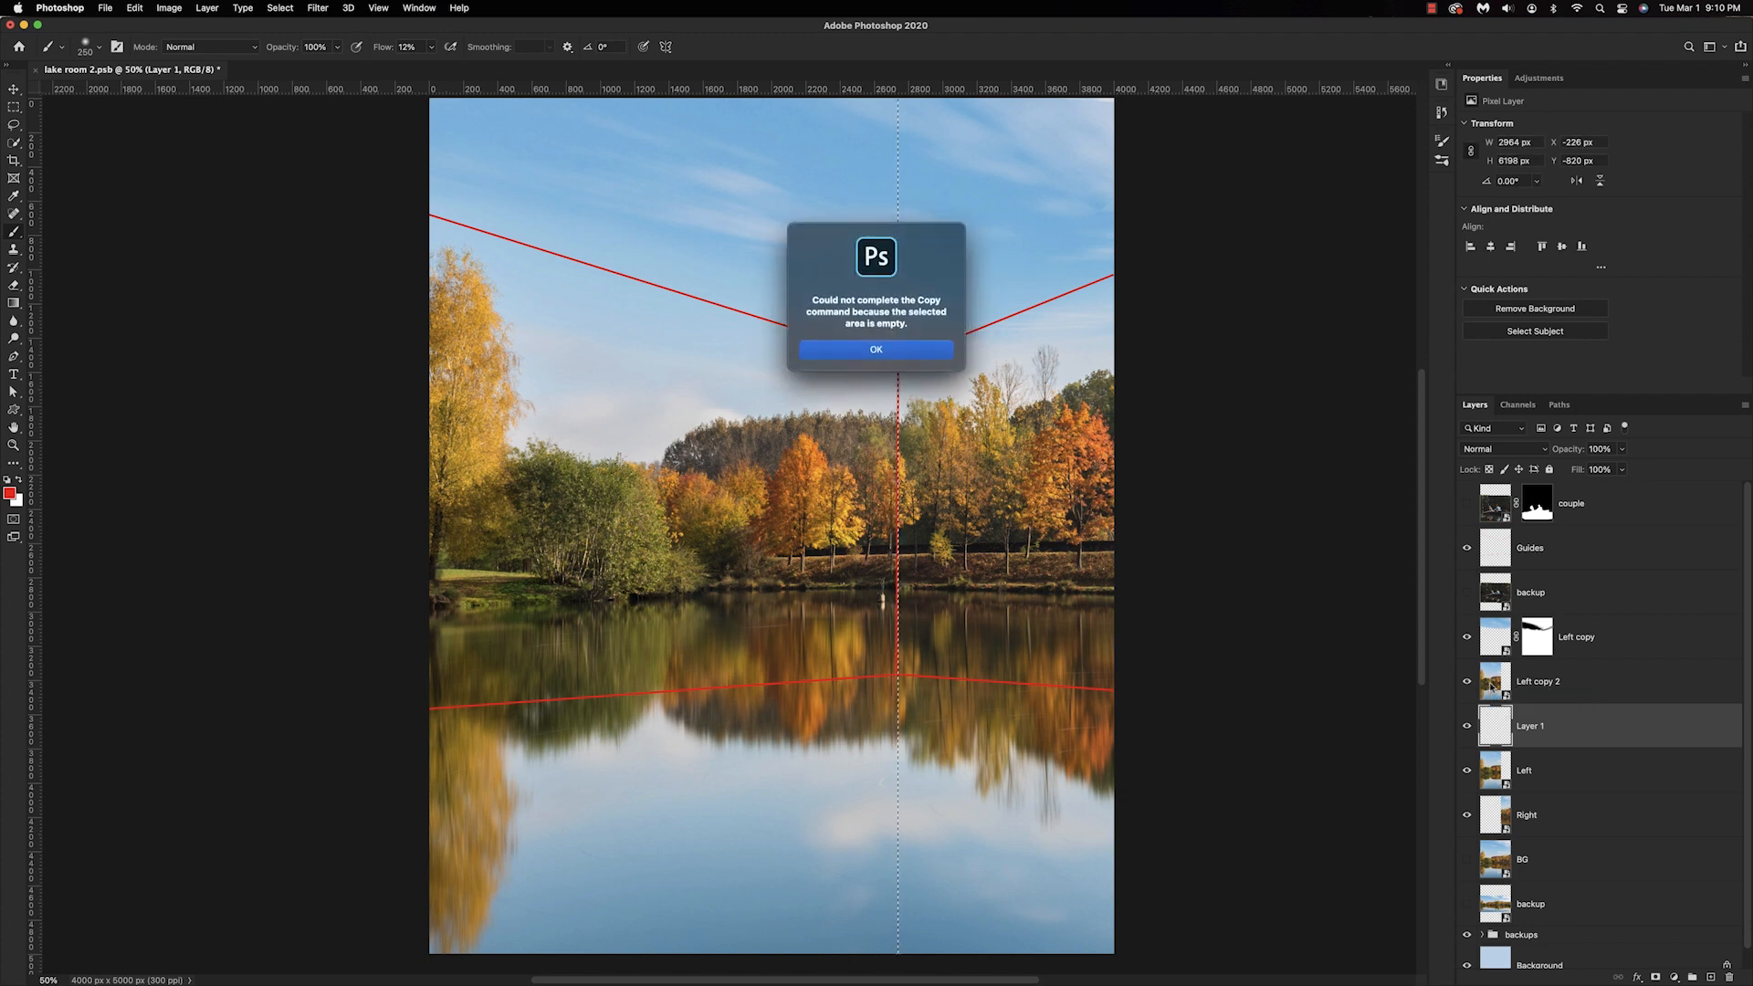
{"action": "left_click", "coordinate": [850, 344]}
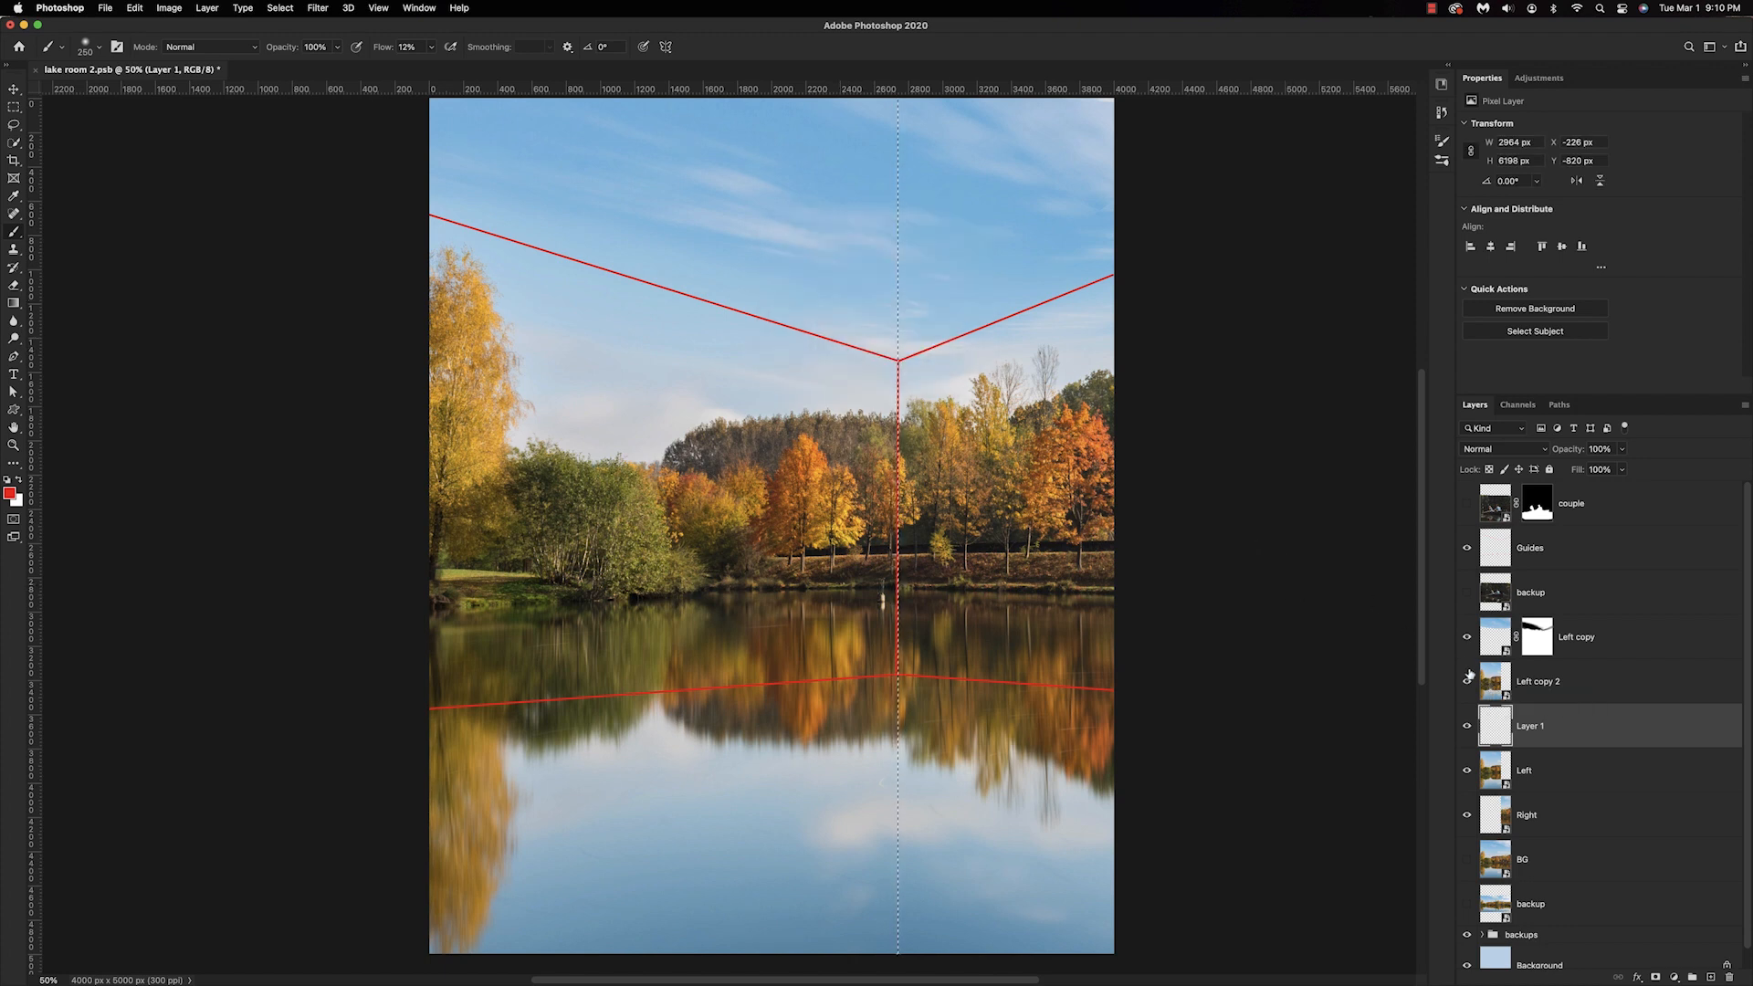
{"action": "left_click", "coordinate": [1492, 689]}
{"action": "key", "text": "super+d"}
{"action": "left_click", "coordinate": [1495, 726]}
Open the Vanishing Point filter on Layer 1 and define a perspective floor plane starting from the lower red lines.
{"action": "left_click", "coordinate": [318, 9]}
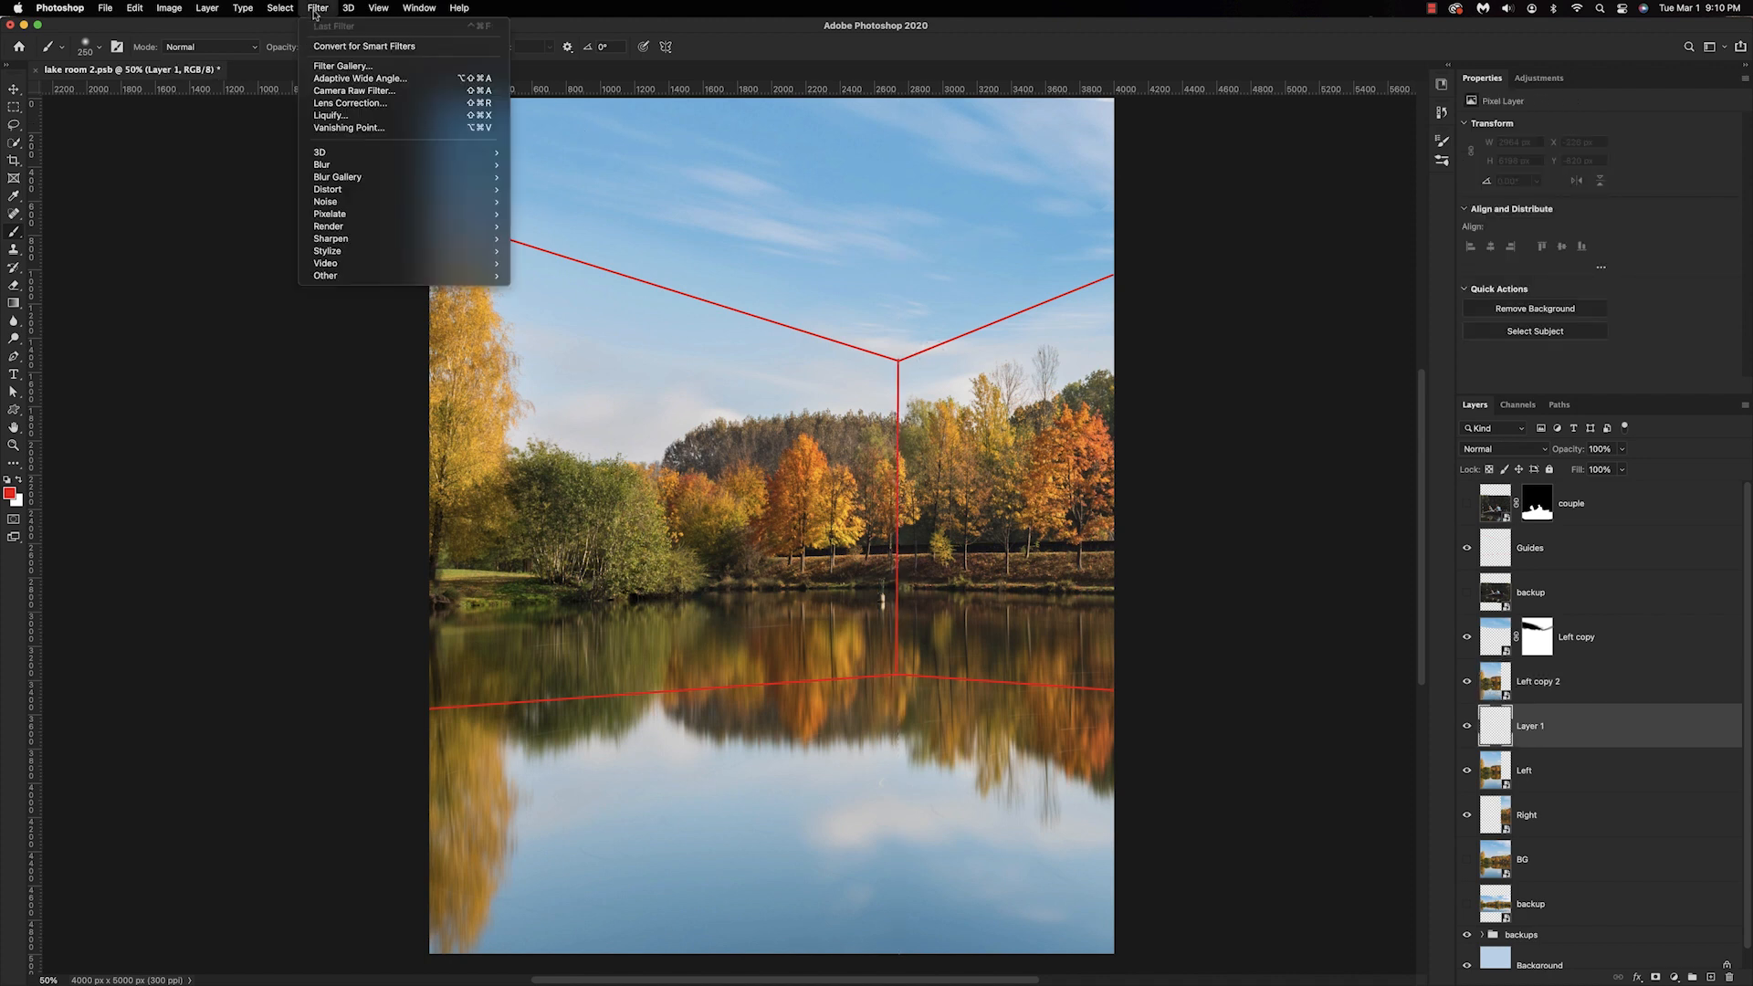
{"action": "left_click", "coordinate": [332, 129]}
{"action": "left_click", "coordinate": [1014, 684]}
{"action": "left_click", "coordinate": [1242, 700]}
{"action": "left_click", "coordinate": [528, 720]}
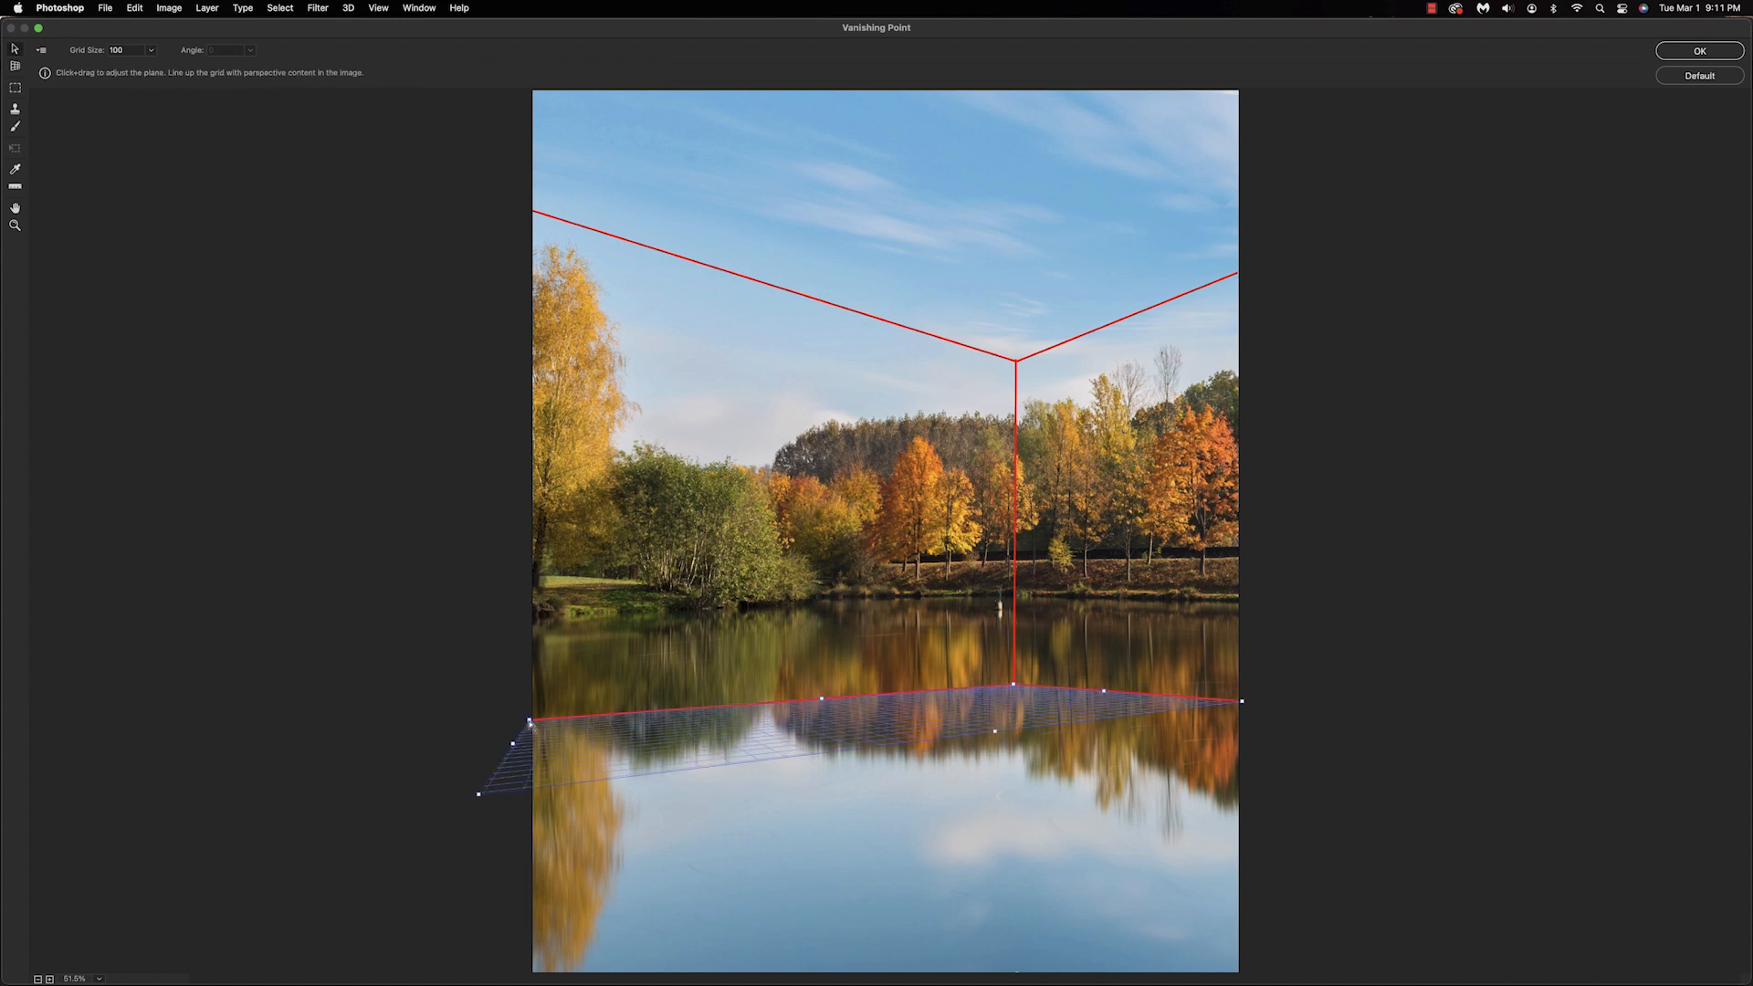
Reshape and extend the perspective plane along the lower red lines until it covers the whole water area beyond the canvas edges.
{"action": "key", "text": "super+minus"}
{"action": "left_click_drag", "start_coordinate": [1116, 640], "coordinate": [1155, 643]}
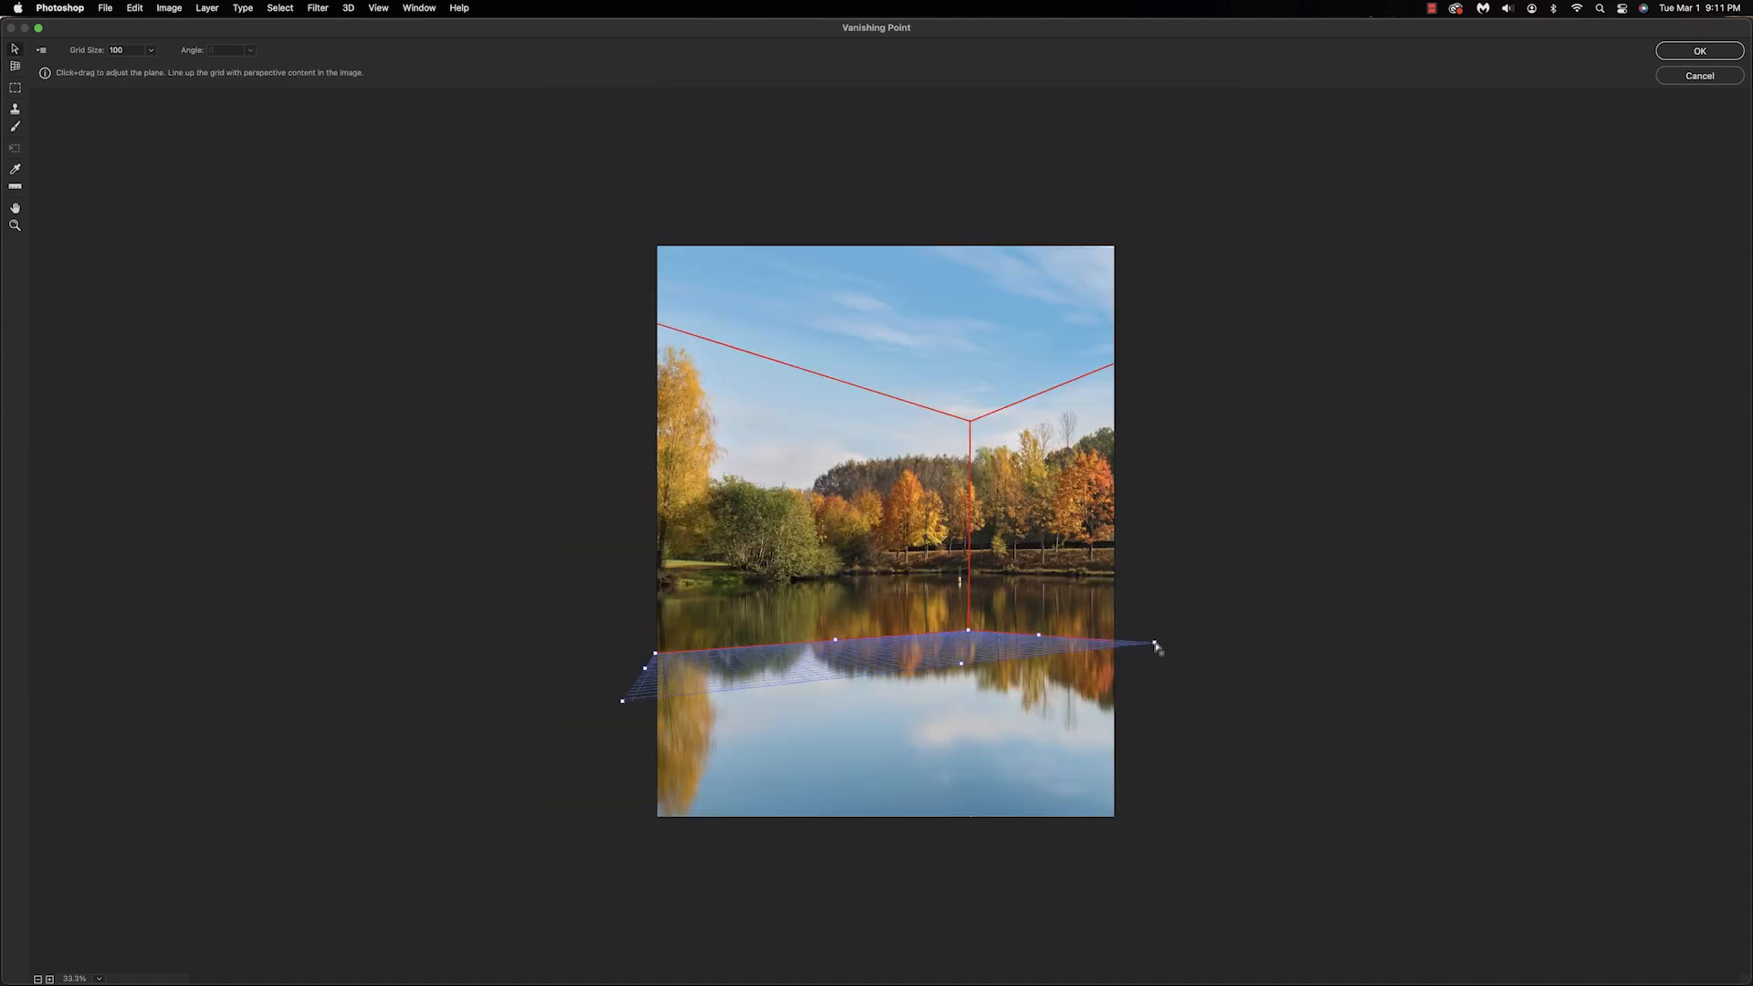
{"action": "left_click_drag", "start_coordinate": [624, 700], "coordinate": [645, 707]}
{"action": "left_click_drag", "start_coordinate": [998, 660], "coordinate": [1314, 711]}
{"action": "key", "text": "super+minus"}
{"action": "key", "text": "super+minus"}
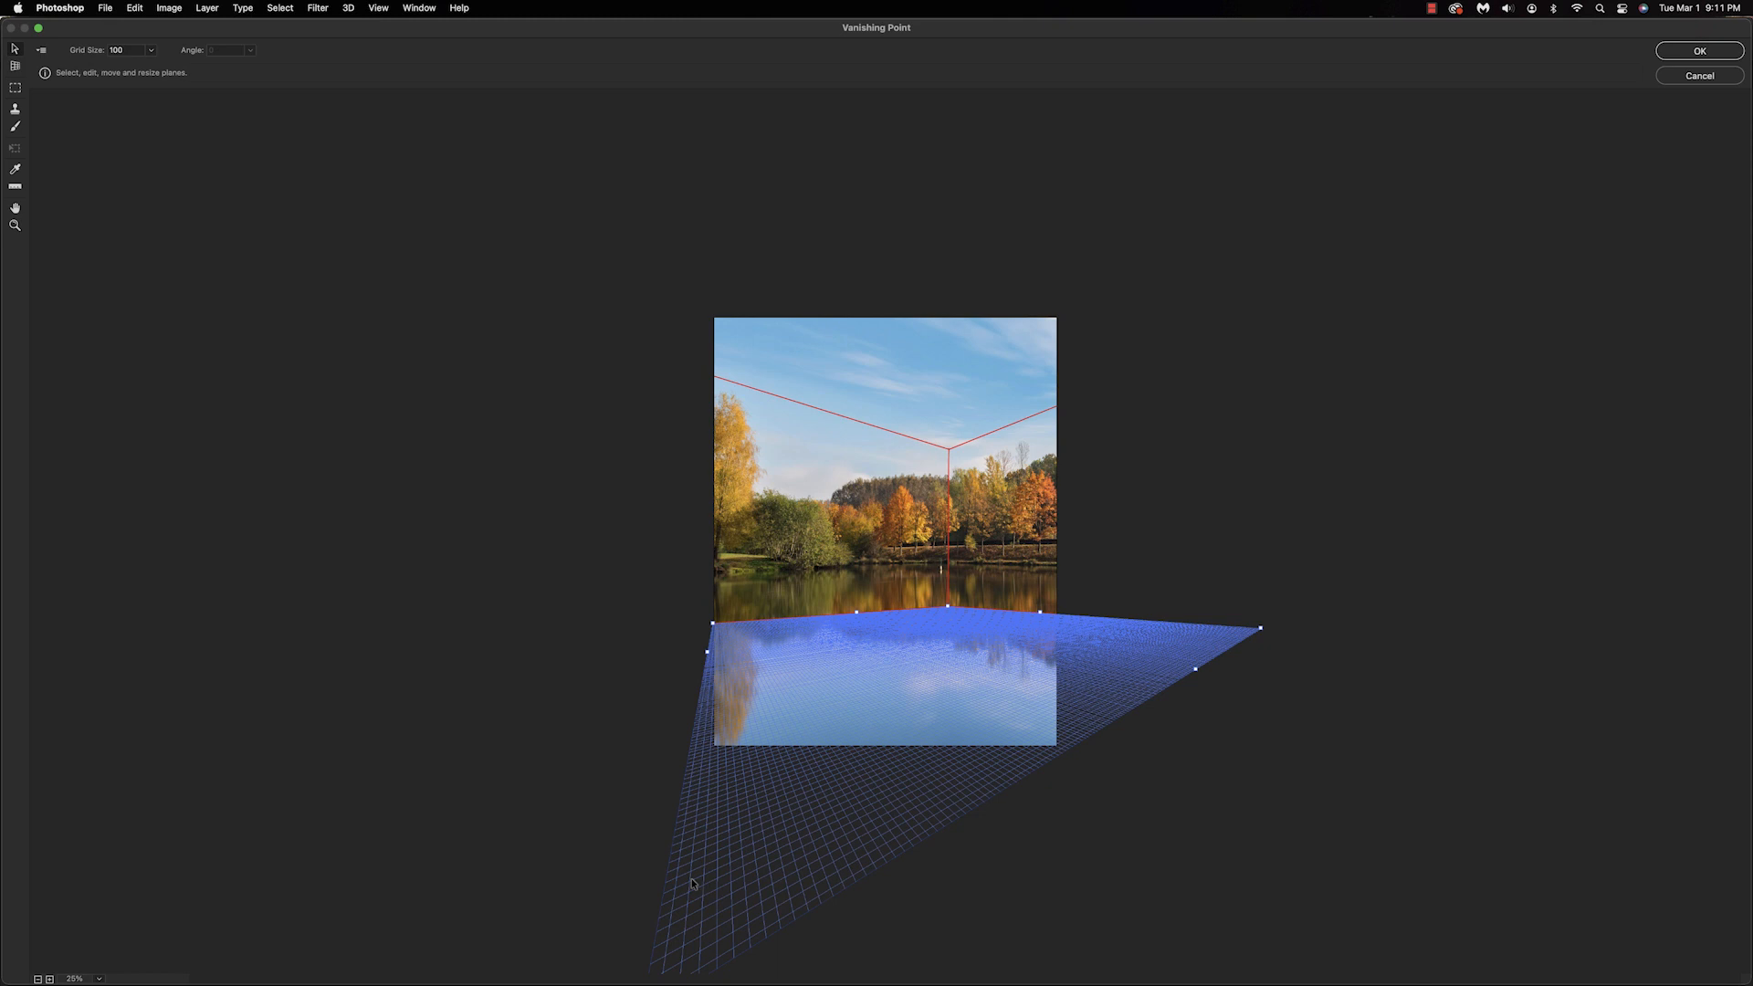
{"action": "left_click_drag", "start_coordinate": [764, 776], "coordinate": [786, 629]}
{"action": "key", "text": "super+plus"}
{"action": "key", "text": "super+plus"}
{"action": "key", "text": "super+plus"}
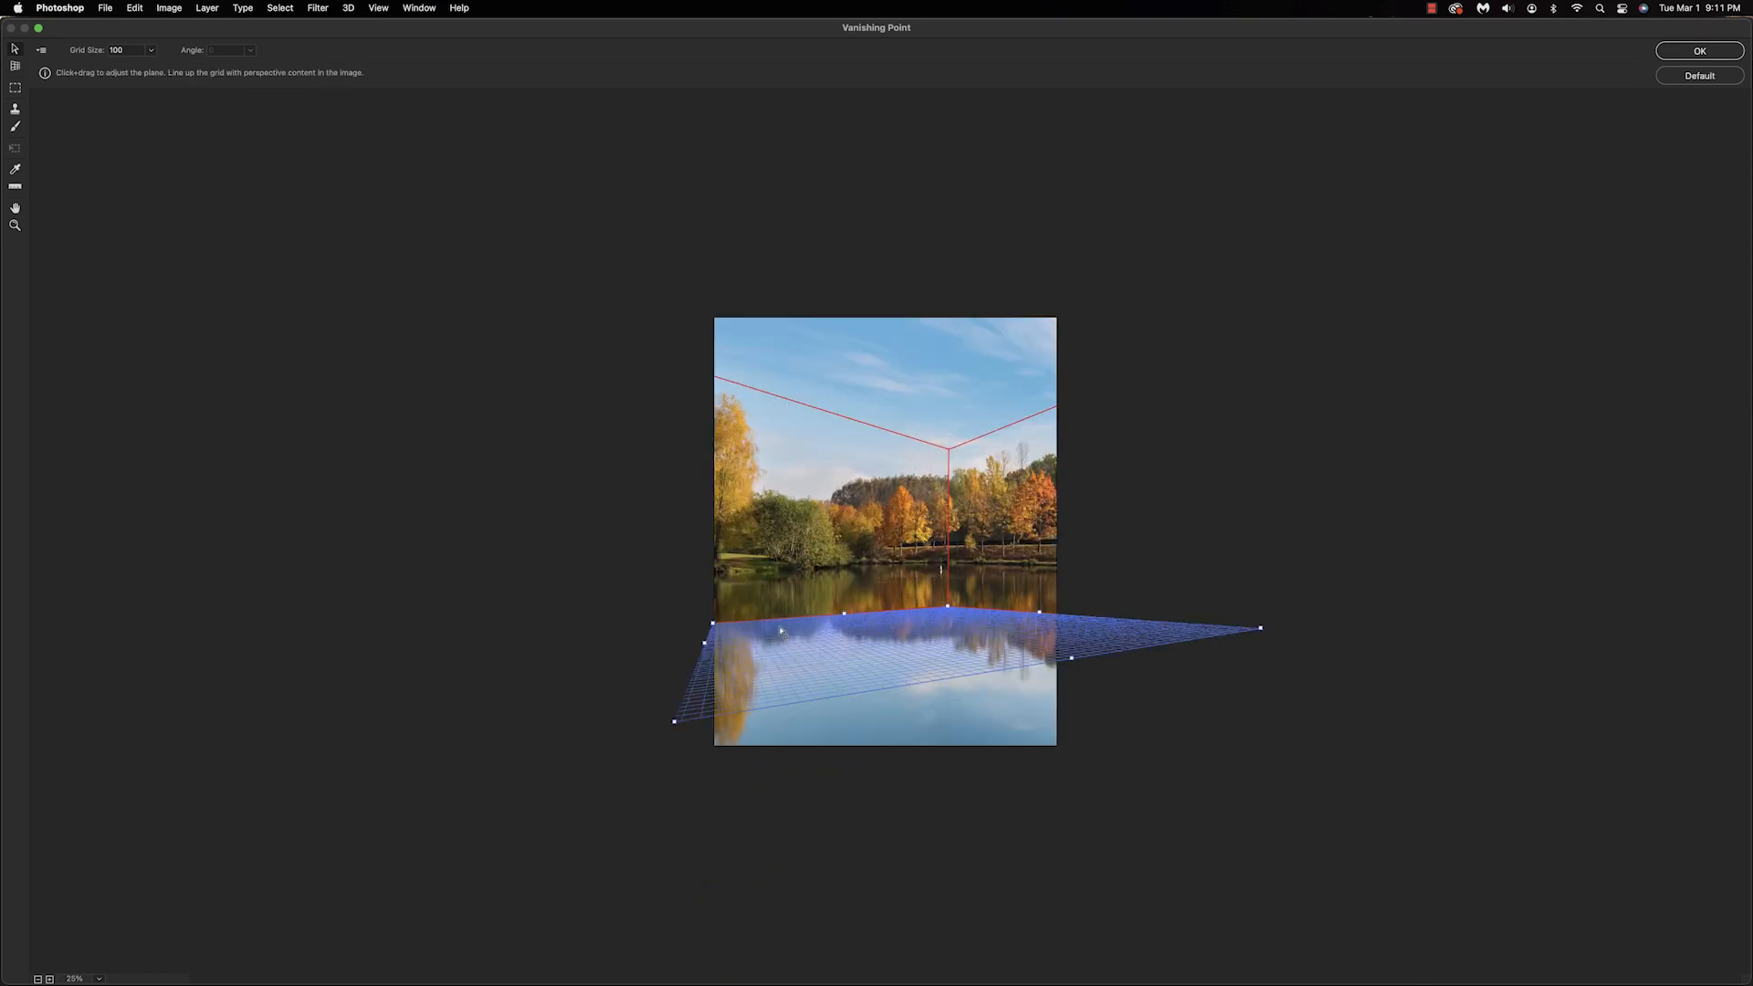
{"action": "left_click_drag", "start_coordinate": [1147, 721], "coordinate": [1210, 797]}
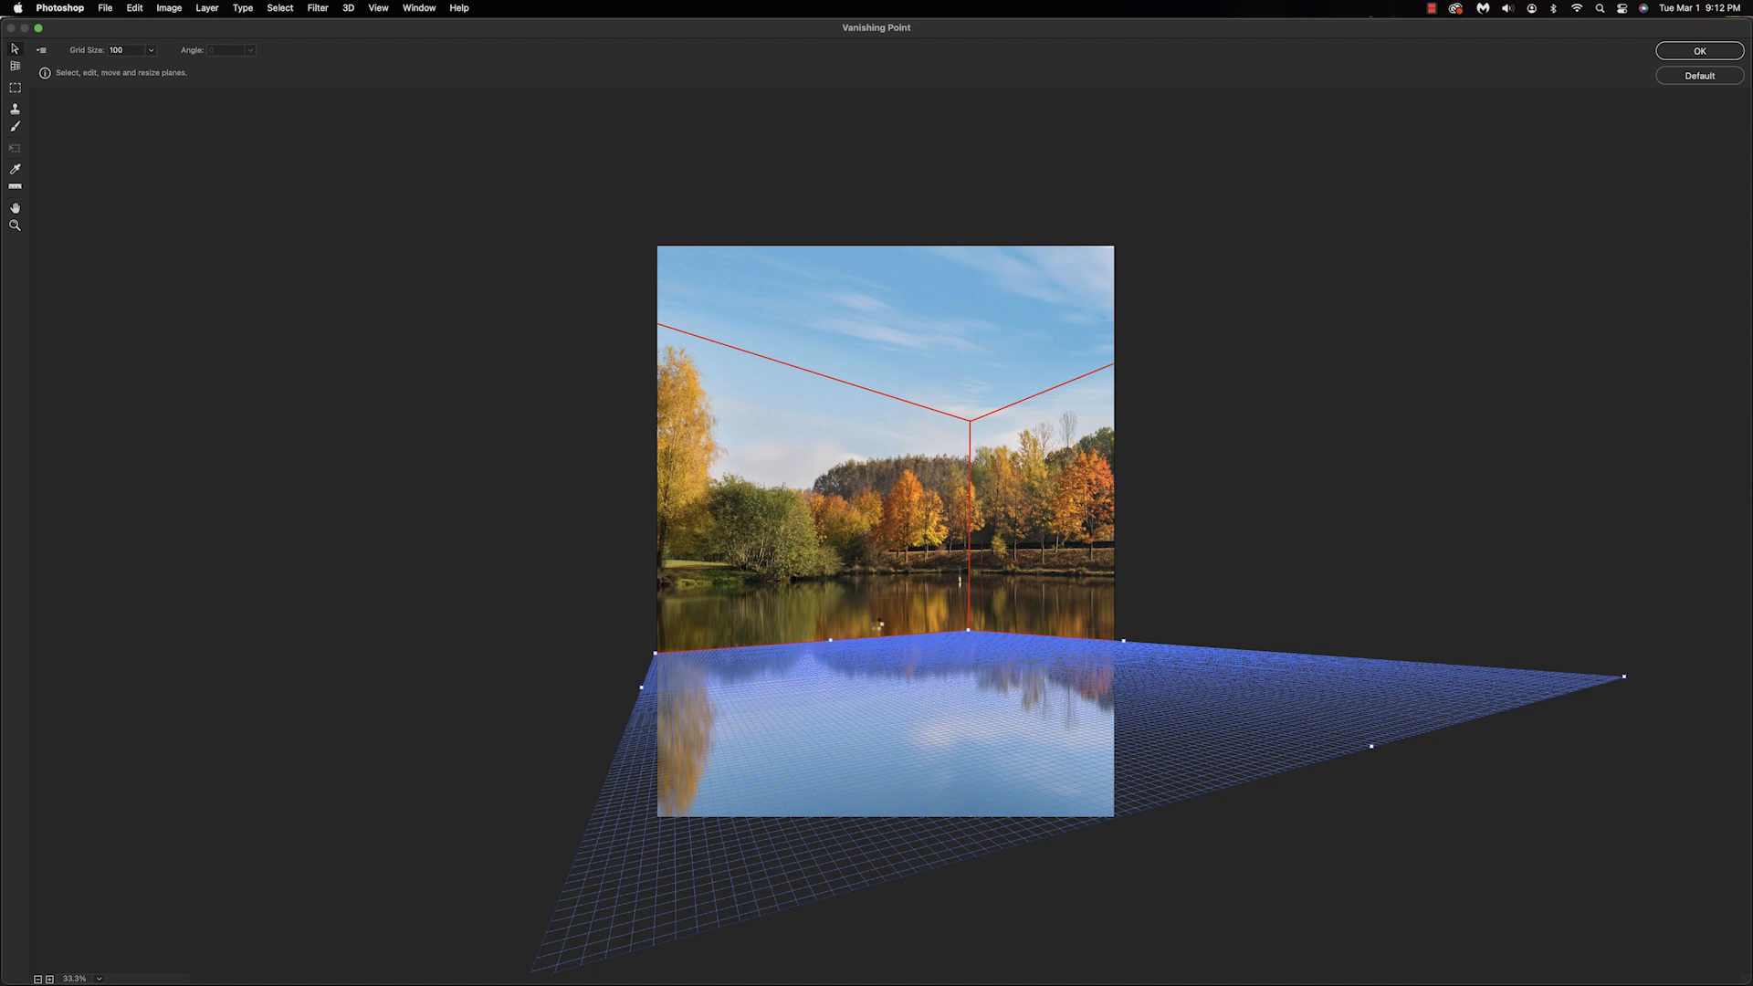
Paste the copied lake image into Vanishing Point, place it on the floor plane, and apply the filter.
{"action": "key", "text": "super+v"}
{"action": "left_click_drag", "start_coordinate": [842, 542], "coordinate": [851, 666]}
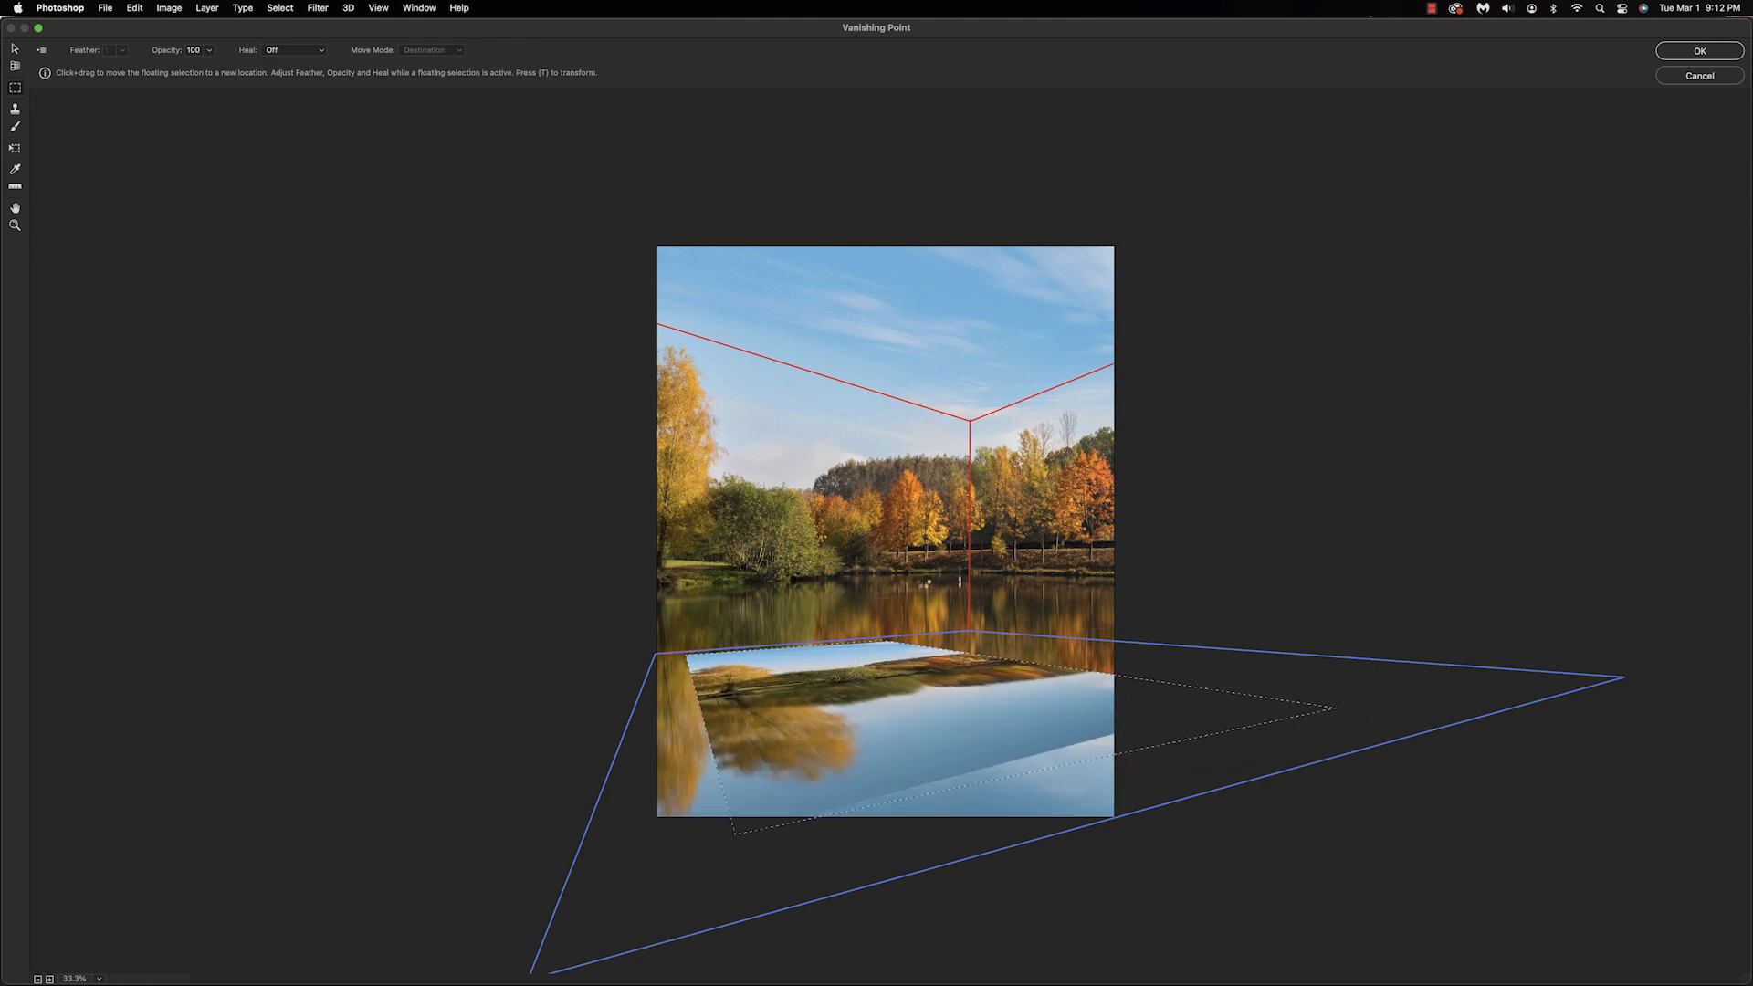
{"action": "left_click", "coordinate": [1690, 52]}
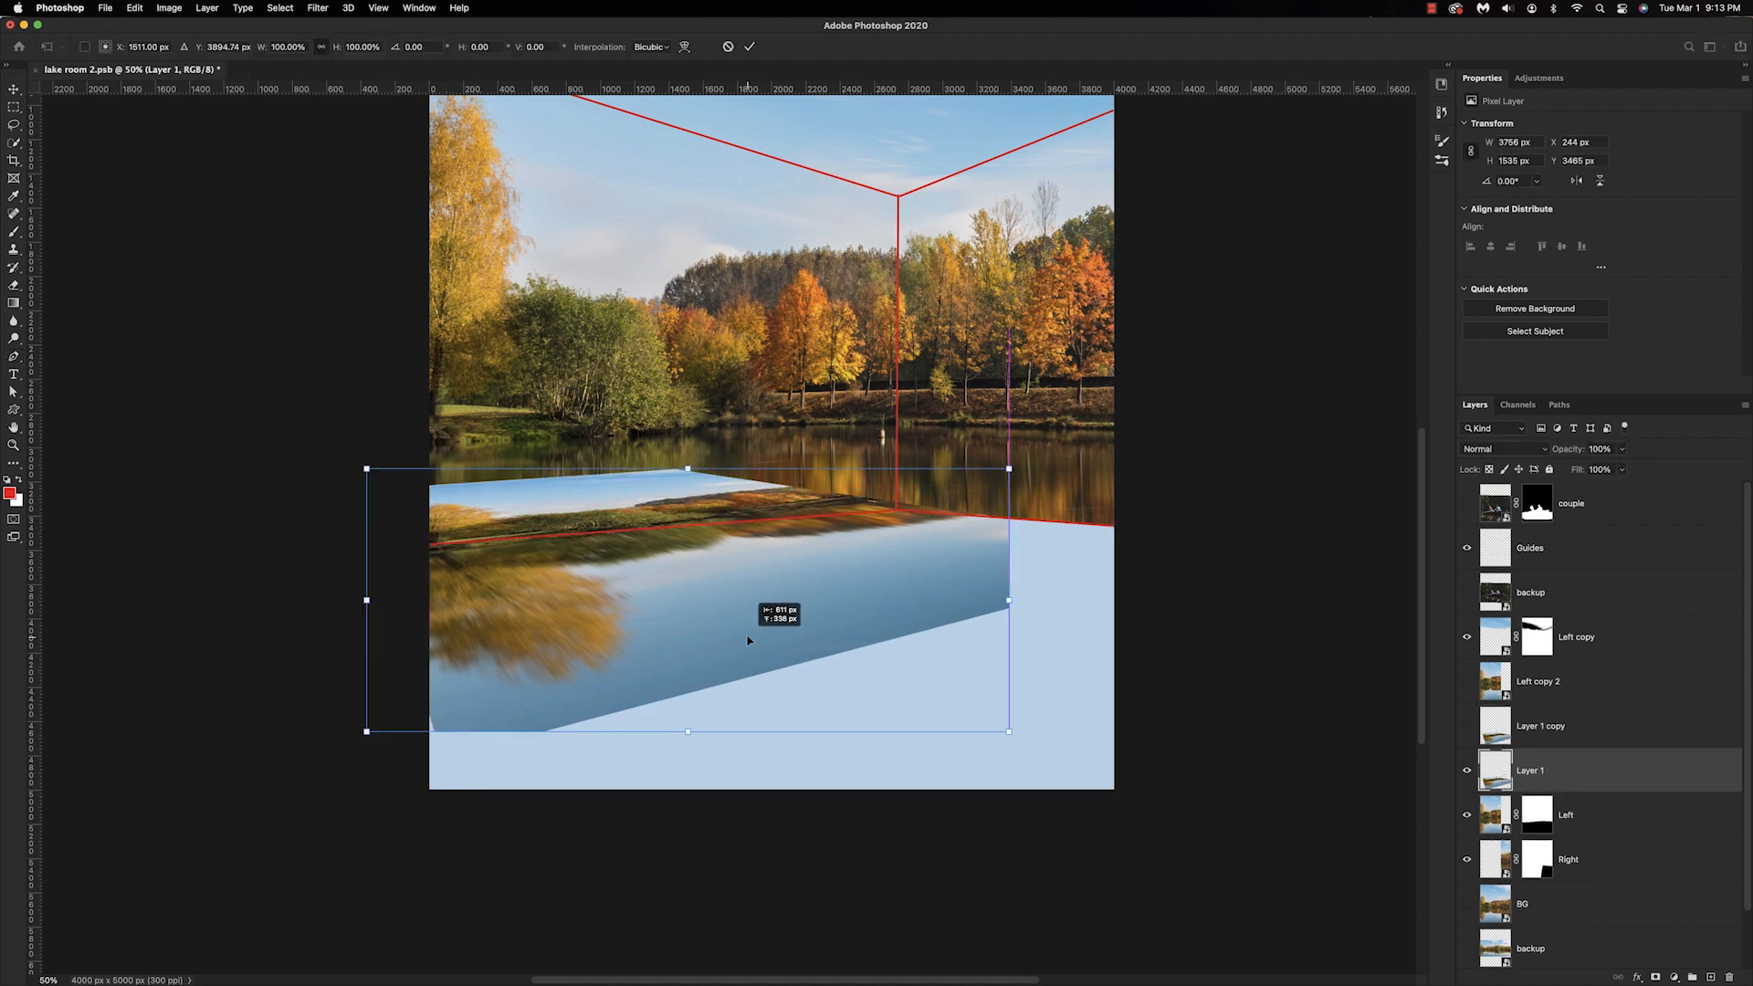
Position the perspective lake reflection of Layer 1 along the lower red lines and move the layer below Left in the stack.
{"action": "left_click_drag", "start_coordinate": [749, 639], "coordinate": [731, 621]}
{"action": "left_click_drag", "start_coordinate": [898, 597], "coordinate": [904, 601]}
{"action": "key", "text": "Return"}
{"action": "left_click_drag", "start_coordinate": [1611, 784], "coordinate": [1613, 833]}
Distort Layer 1 by pulling its corners outward so the reflection widens across the floor and follows the lower red lines.
{"action": "key", "text": "super+t"}
{"action": "left_click_drag", "start_coordinate": [372, 728], "coordinate": [348, 720]}
{"action": "left_click_drag", "start_coordinate": [372, 465], "coordinate": [376, 465]}
{"action": "left_click_drag", "start_coordinate": [1015, 465], "coordinate": [1015, 455]}
{"action": "left_click_drag", "start_coordinate": [1016, 594], "coordinate": [1033, 589]}
{"action": "left_click_drag", "start_coordinate": [1033, 725], "coordinate": [1087, 757]}
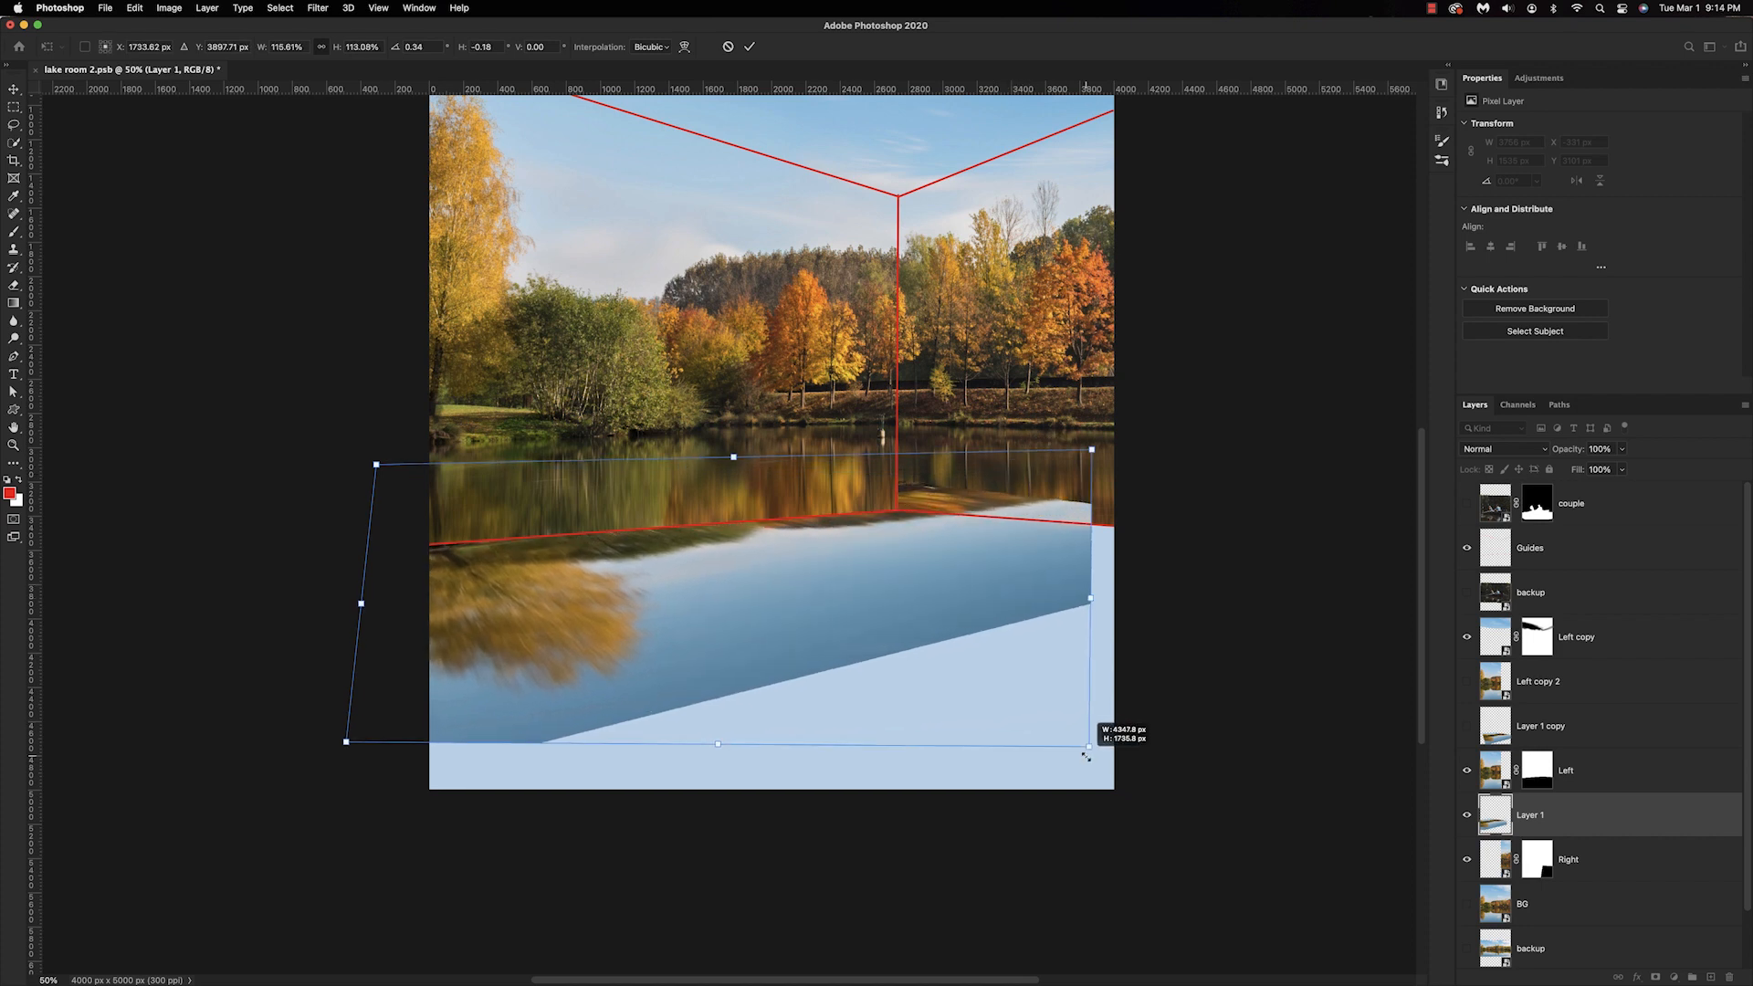
Refine the position, corners and edges of Layer 1's distortion to align the shoreline reflection with the floor line, and apply it.
{"action": "left_click_drag", "start_coordinate": [965, 679], "coordinate": [953, 664]}
{"action": "left_click_drag", "start_coordinate": [333, 727], "coordinate": [326, 740]}
{"action": "left_click_drag", "start_coordinate": [654, 737], "coordinate": [652, 734]}
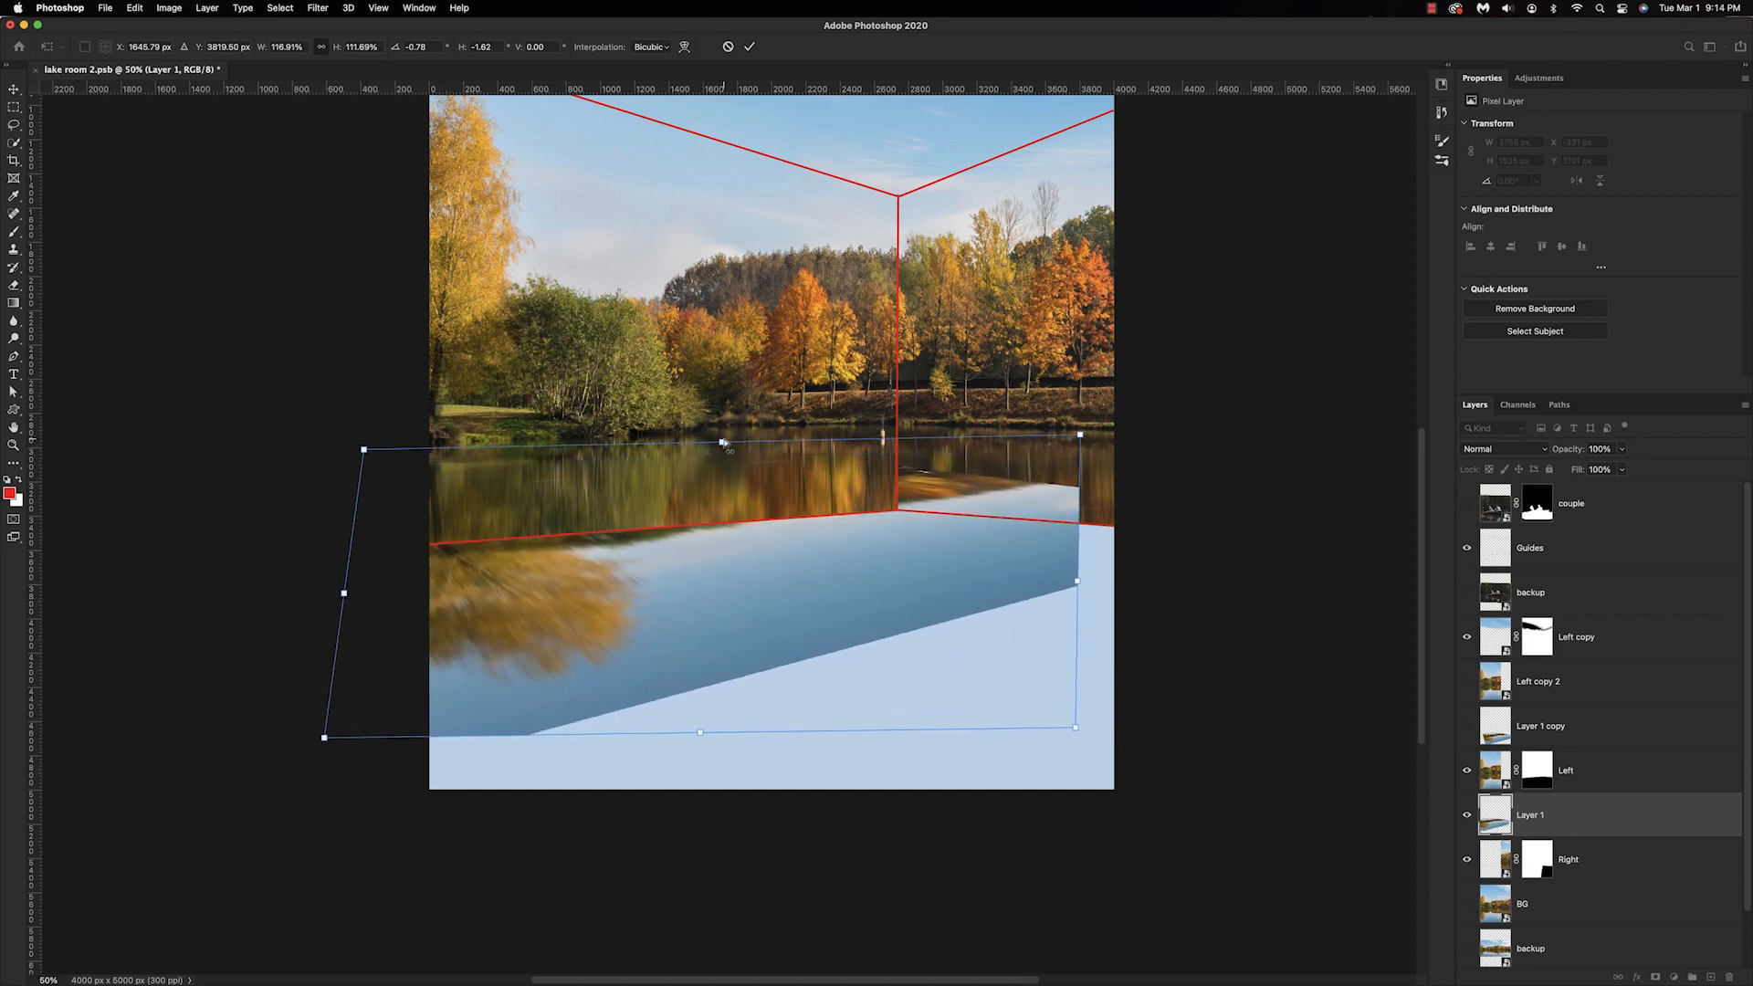
{"action": "left_click_drag", "start_coordinate": [721, 442], "coordinate": [743, 493]}
{"action": "left_click_drag", "start_coordinate": [700, 613], "coordinate": [691, 584]}
{"action": "left_click_drag", "start_coordinate": [1079, 577], "coordinate": [1057, 577]}
{"action": "left_click_drag", "start_coordinate": [1070, 457], "coordinate": [1059, 470]}
{"action": "key", "text": "Return"}
Move Layer 1 copy below Left, show it, and transform it to extend the reflection over the near-left part of the floor.
{"action": "left_click_drag", "start_coordinate": [1541, 727], "coordinate": [1540, 792]}
{"action": "left_click", "coordinate": [1467, 771]}
{"action": "key", "text": "super+t"}
{"action": "left_click_drag", "start_coordinate": [1034, 648], "coordinate": [880, 592]}
{"action": "left_click_drag", "start_coordinate": [960, 734], "coordinate": [990, 746], "text": "alt"}
{"action": "left_click_drag", "start_coordinate": [851, 580], "coordinate": [849, 586]}
{"action": "key", "text": "Return"}
Add a layer mask to Layer 1 copy and paint black over its left part to blend it into the floor.
{"action": "left_click", "coordinate": [1656, 977]}
{"action": "key", "text": "b"}
{"action": "mouse_move", "coordinate": [450, 562]}
{"action": "left_mouse_down"}
{"action": "mouse_move", "coordinate": [498, 568]}
{"action": "mouse_move", "coordinate": [592, 711]}
{"action": "mouse_move", "coordinate": [392, 697]}
{"action": "left_mouse_up"}
Add a layer mask to Layer 1 and paint out its reflection to the right of the room corner.
{"action": "left_click", "coordinate": [1572, 814]}
{"action": "left_click", "coordinate": [1656, 977]}
{"action": "mouse_move", "coordinate": [918, 499]}
{"action": "left_mouse_down"}
{"action": "mouse_move", "coordinate": [1036, 561]}
{"action": "mouse_move", "coordinate": [1022, 575]}
{"action": "left_mouse_up"}
{"action": "left_click_drag", "start_coordinate": [381, 53], "coordinate": [466, 53]}
{"action": "left_click_drag", "start_coordinate": [1037, 559], "coordinate": [933, 547]}
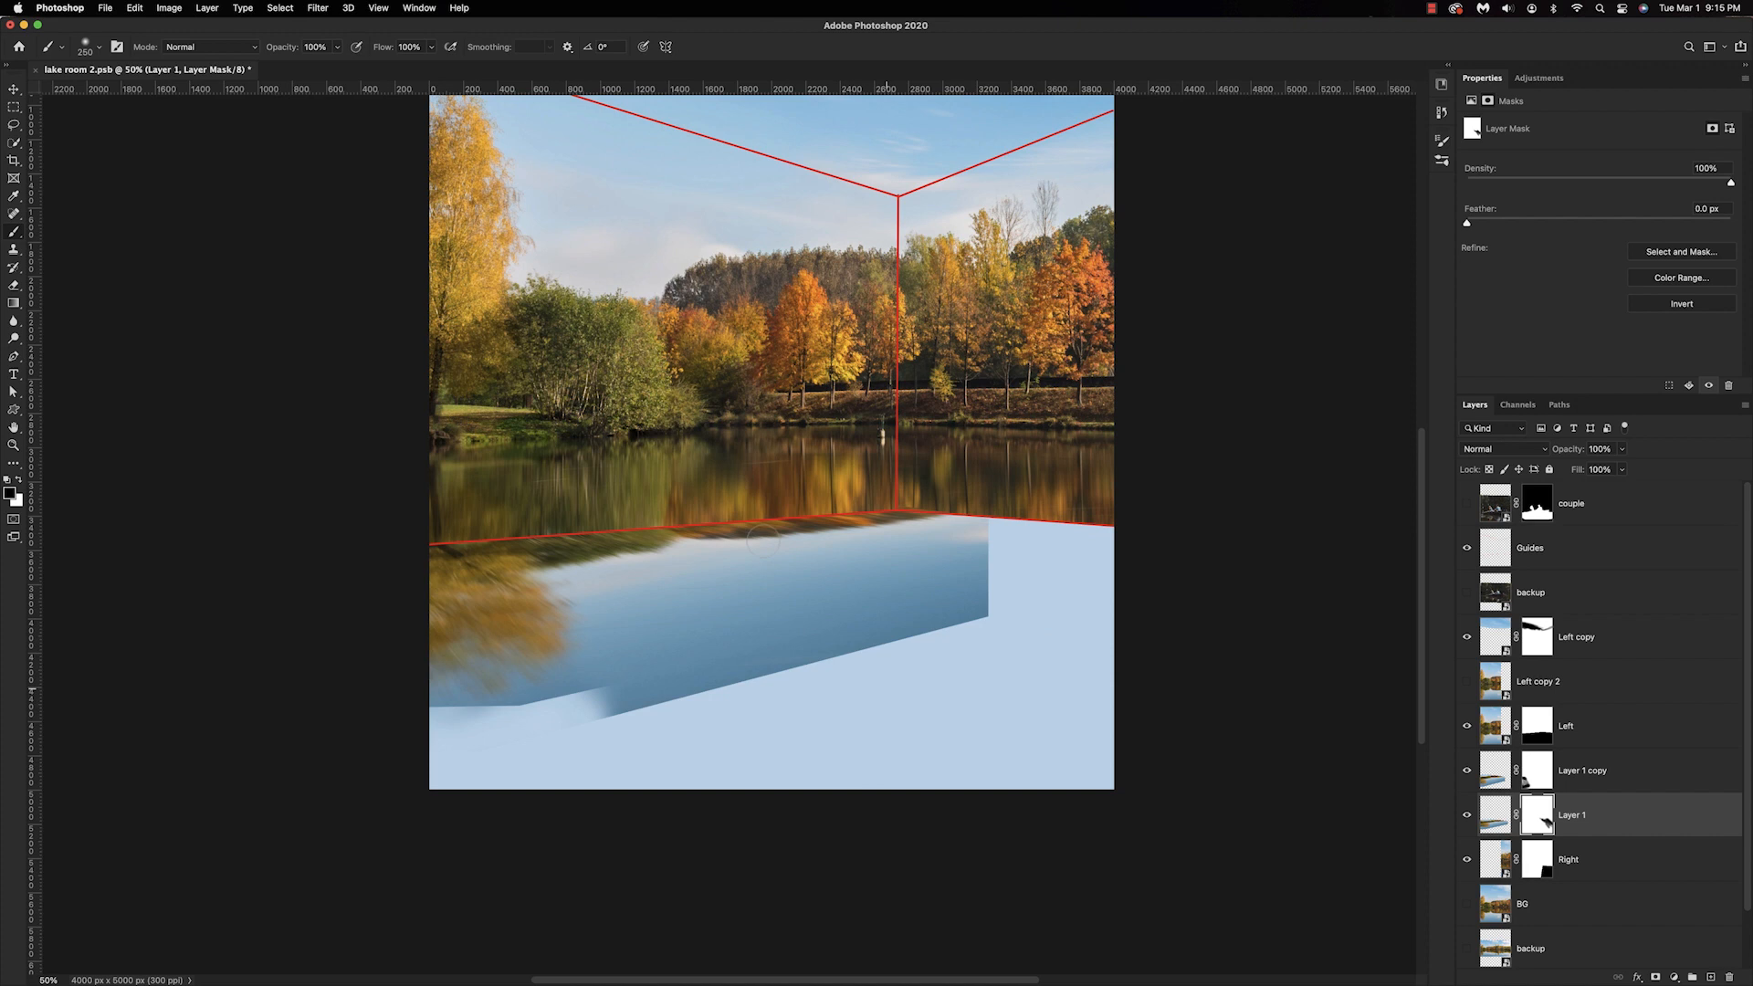
Show and hide the couple layer to check how the rowboat and its water cover the floor.
{"action": "left_click", "coordinate": [1468, 505]}
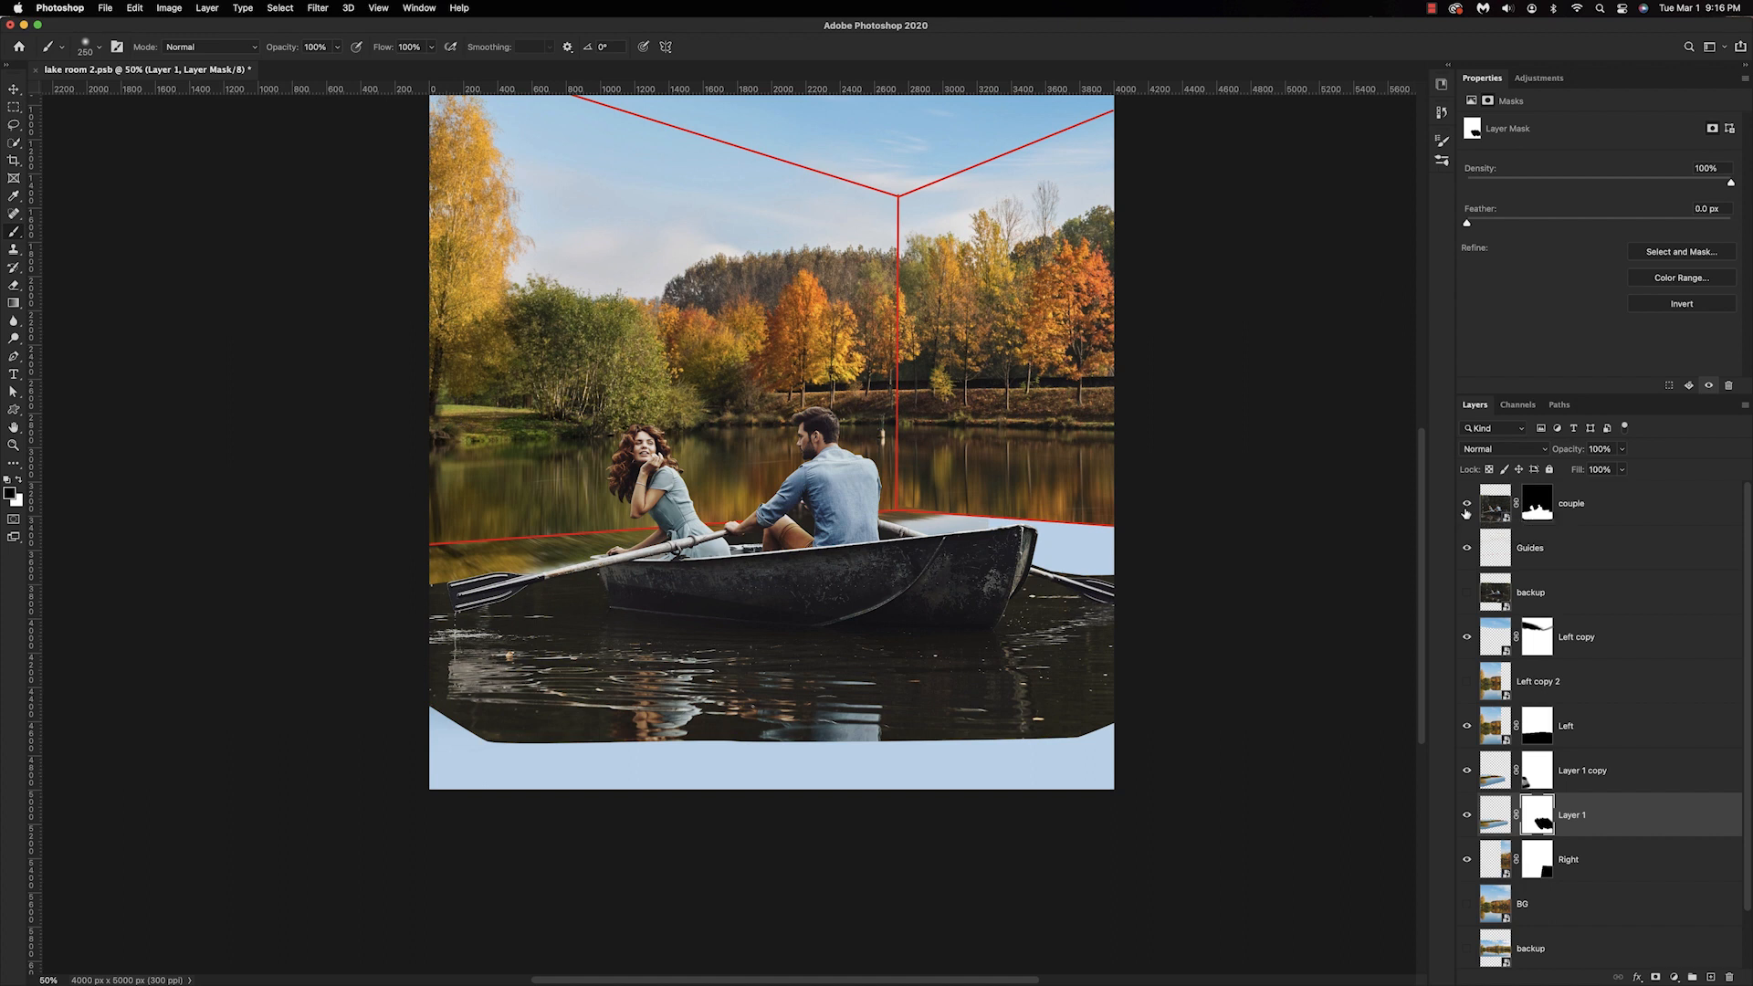
{"action": "left_click", "coordinate": [1468, 505]}
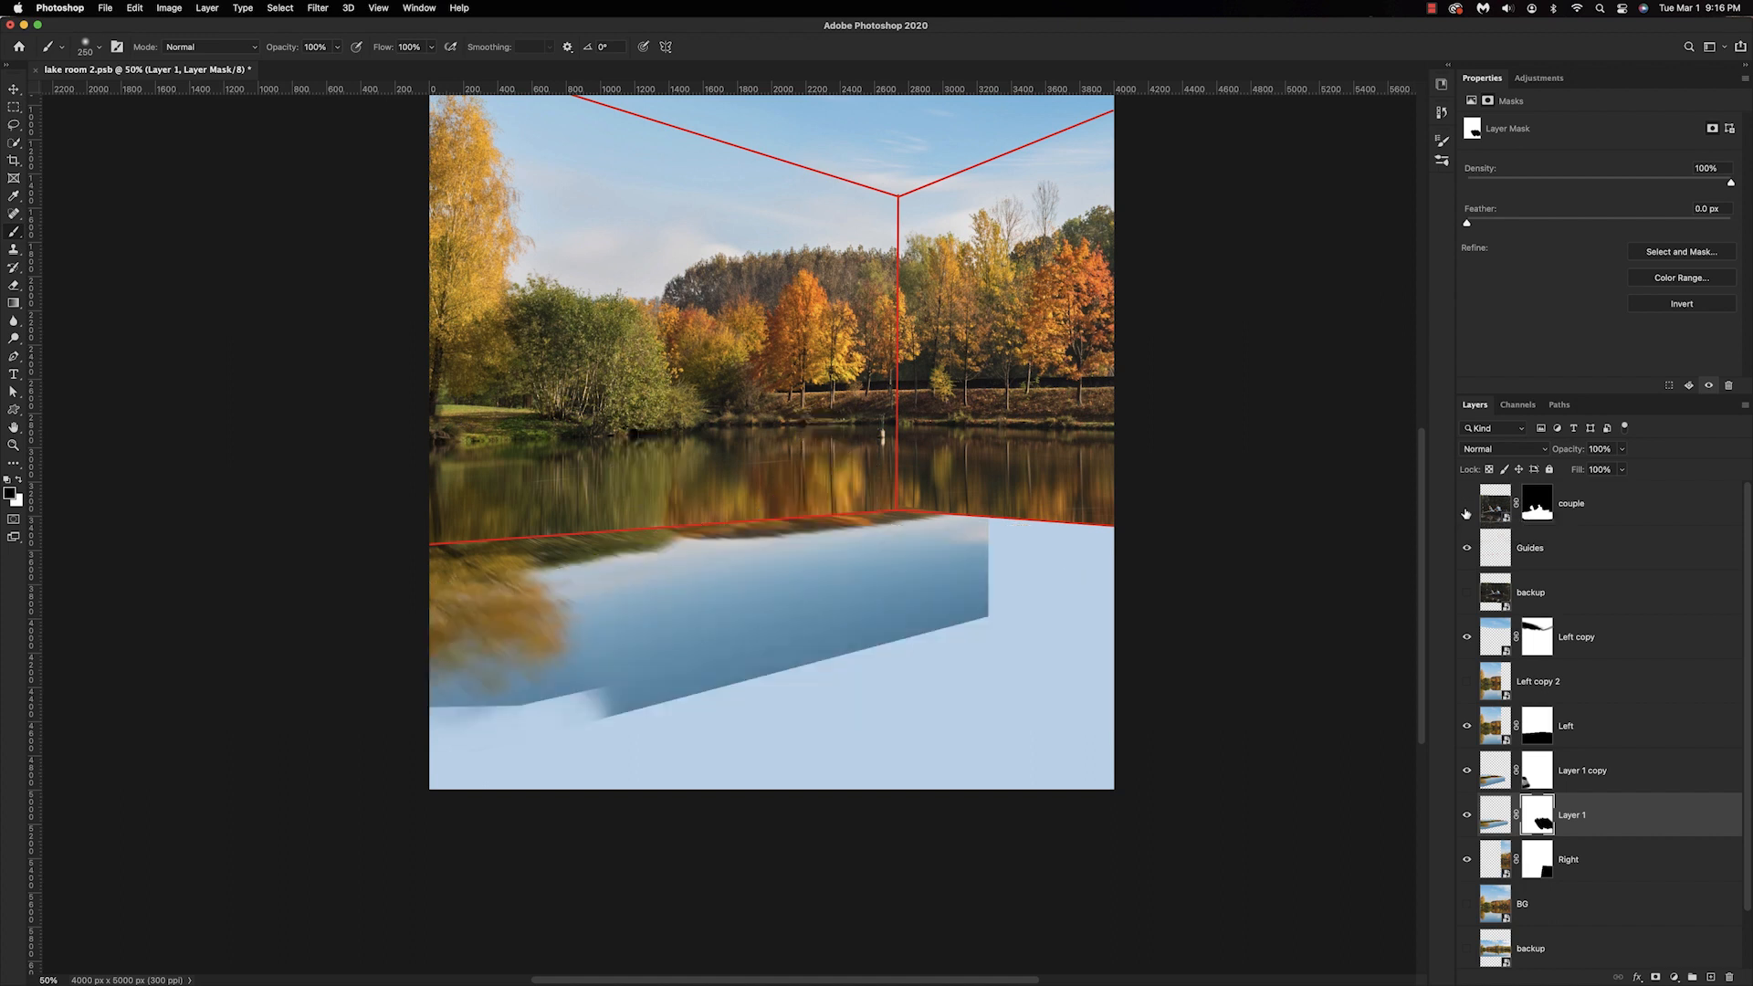
{"action": "left_click", "coordinate": [1467, 505]}
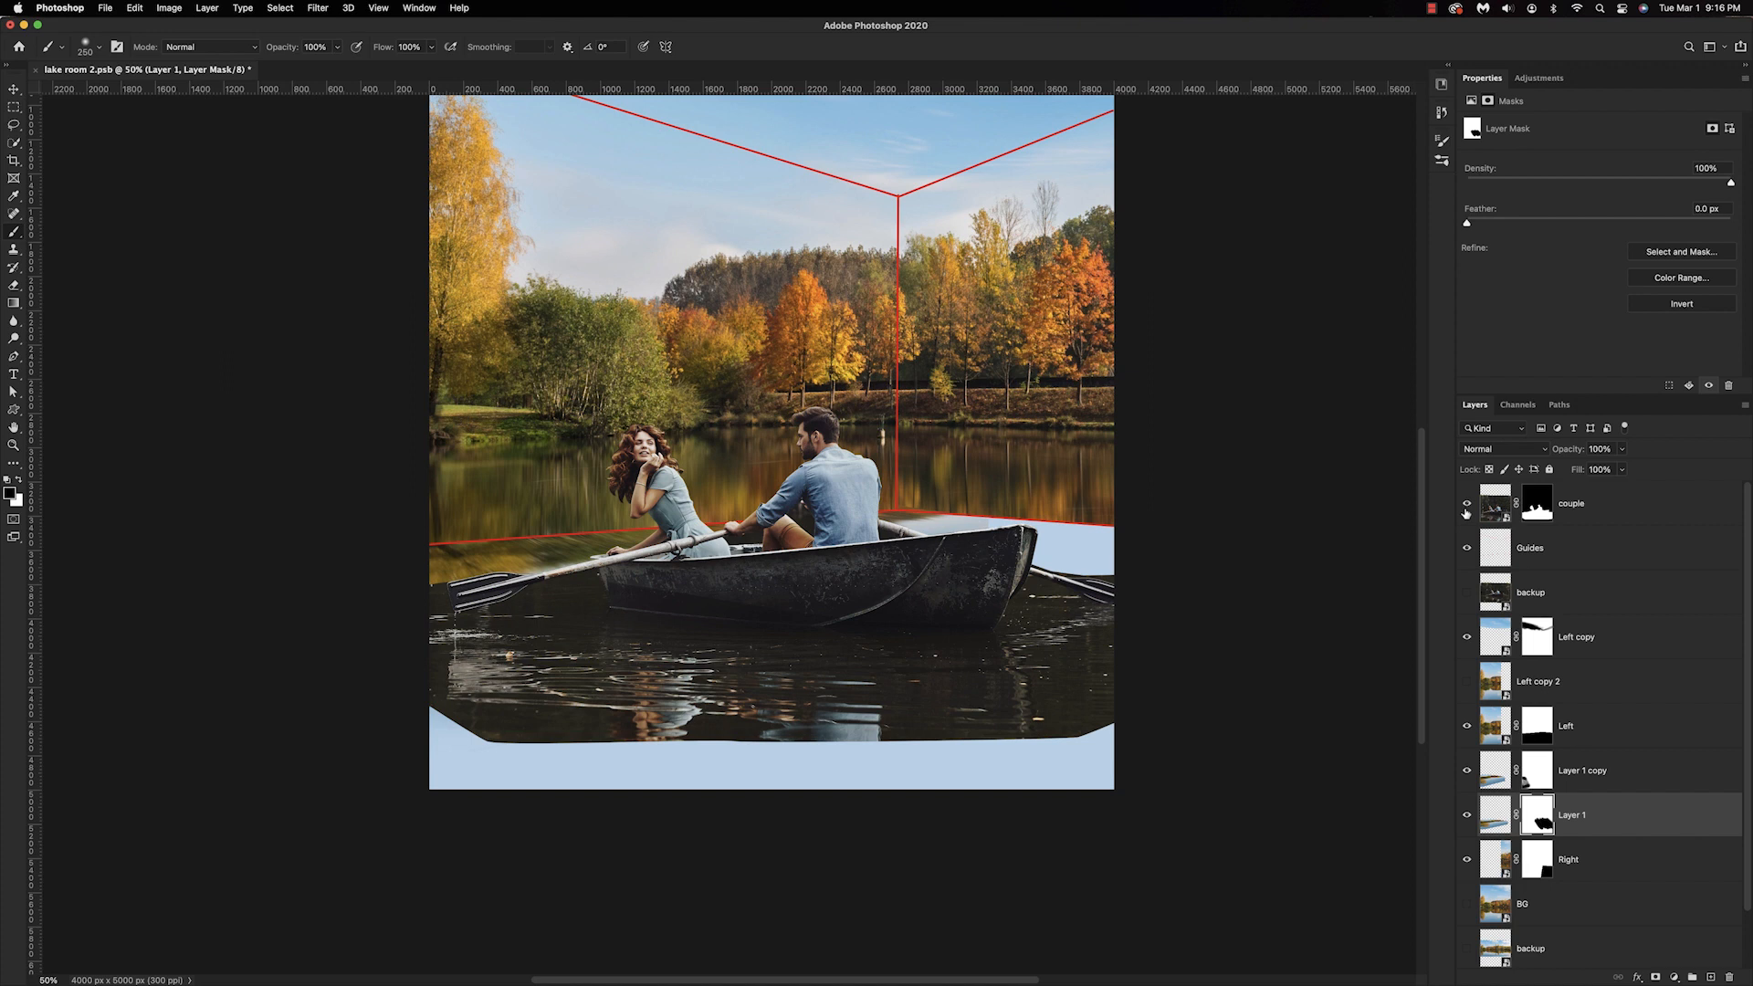
{"action": "left_click", "coordinate": [1466, 512]}
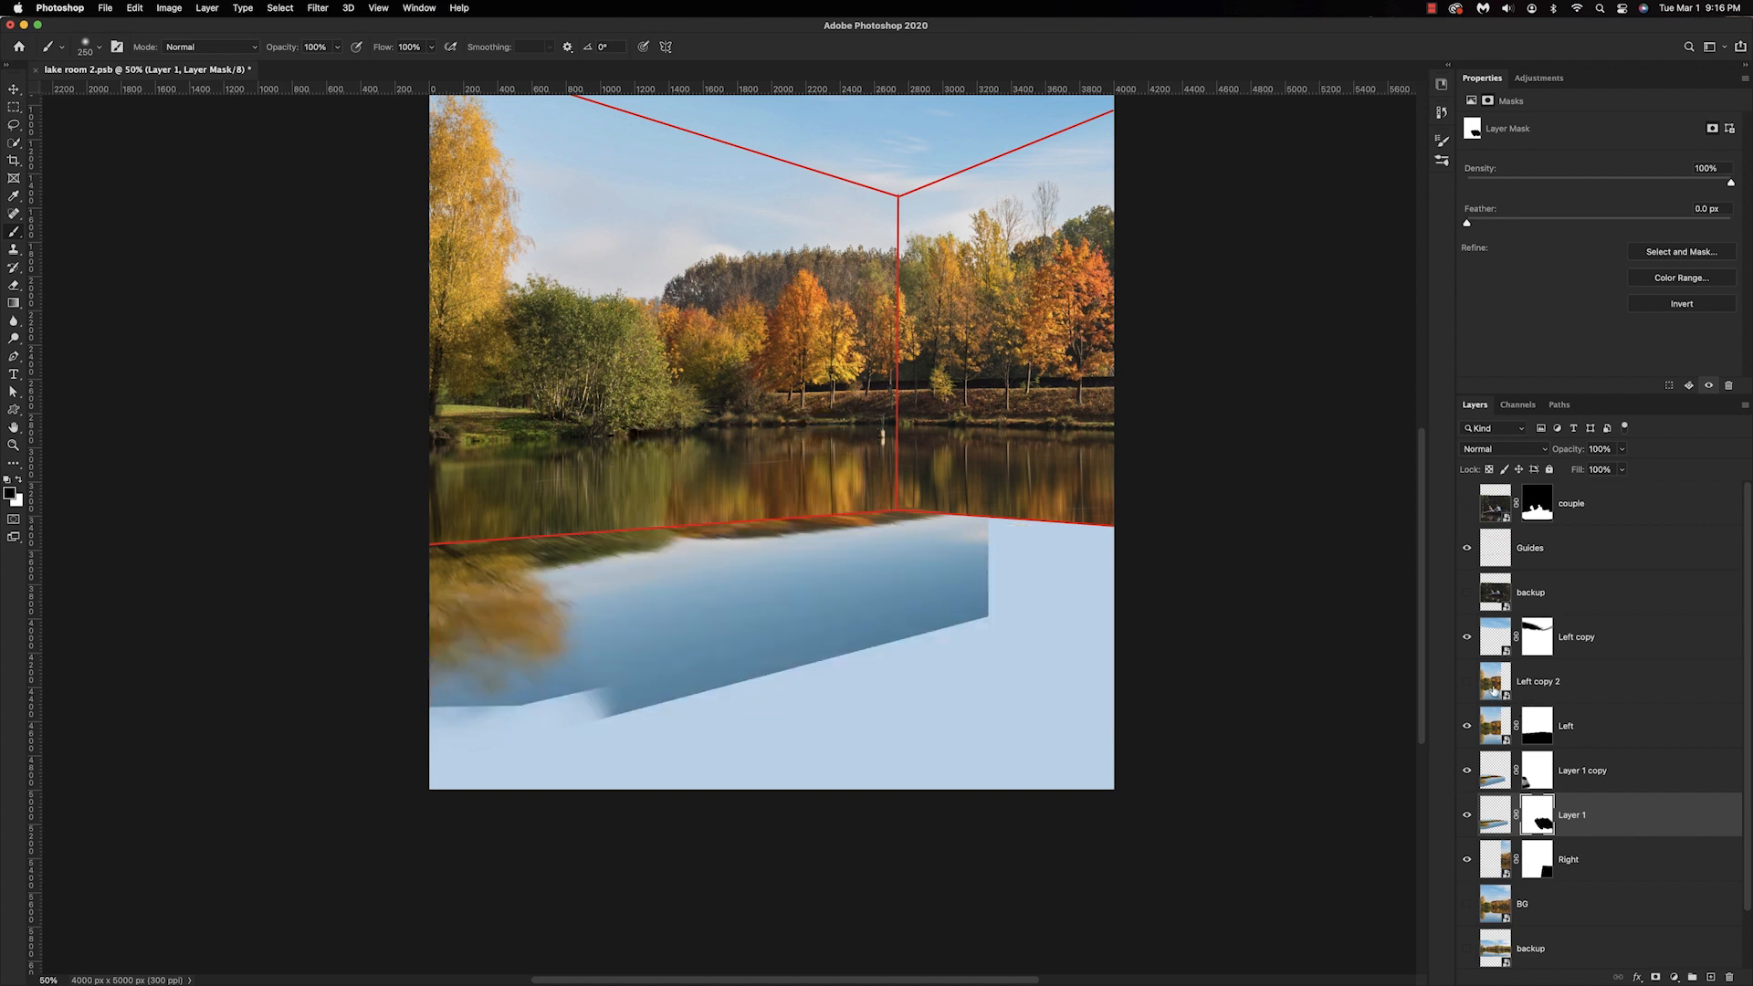
Squash Layer 1's image vertically to about 76% height and move it up against the lower red line.
{"action": "left_click", "coordinate": [1468, 773]}
{"action": "left_click", "coordinate": [1495, 815]}
{"action": "key", "text": "super+t"}
{"action": "left_click_drag", "start_coordinate": [725, 470], "coordinate": [714, 526]}
{"action": "left_click_drag", "start_coordinate": [736, 587], "coordinate": [729, 552]}
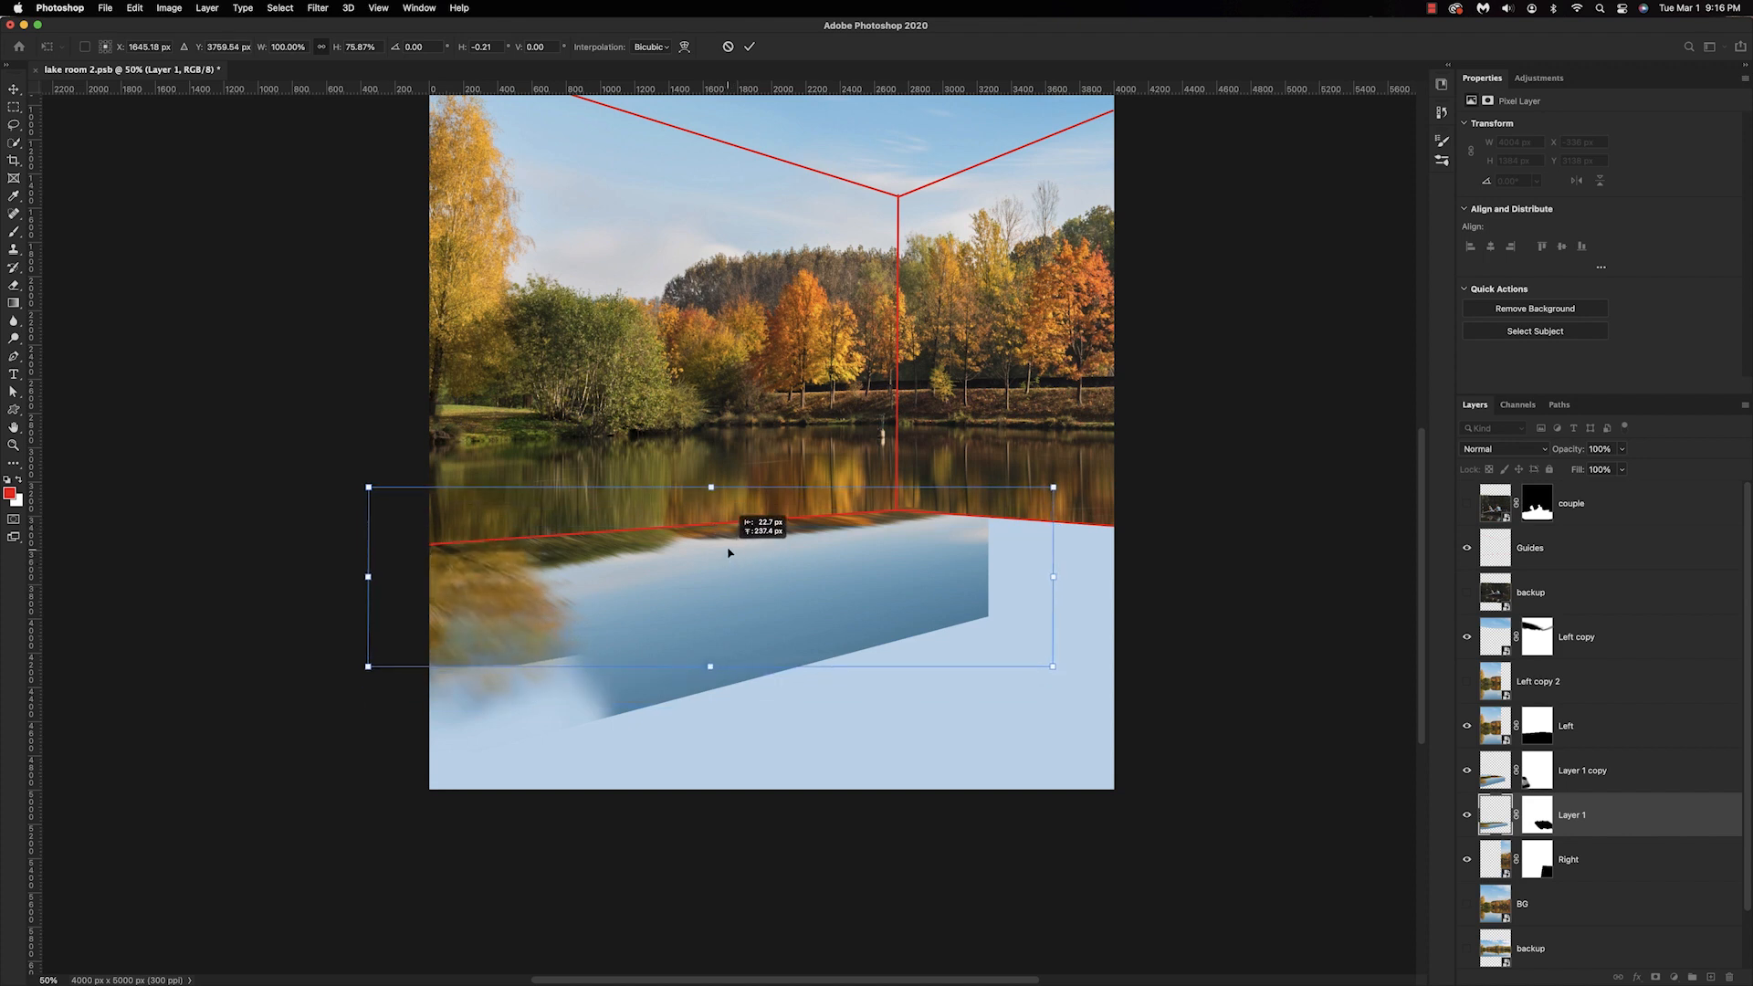
{"action": "key", "text": "Return"}
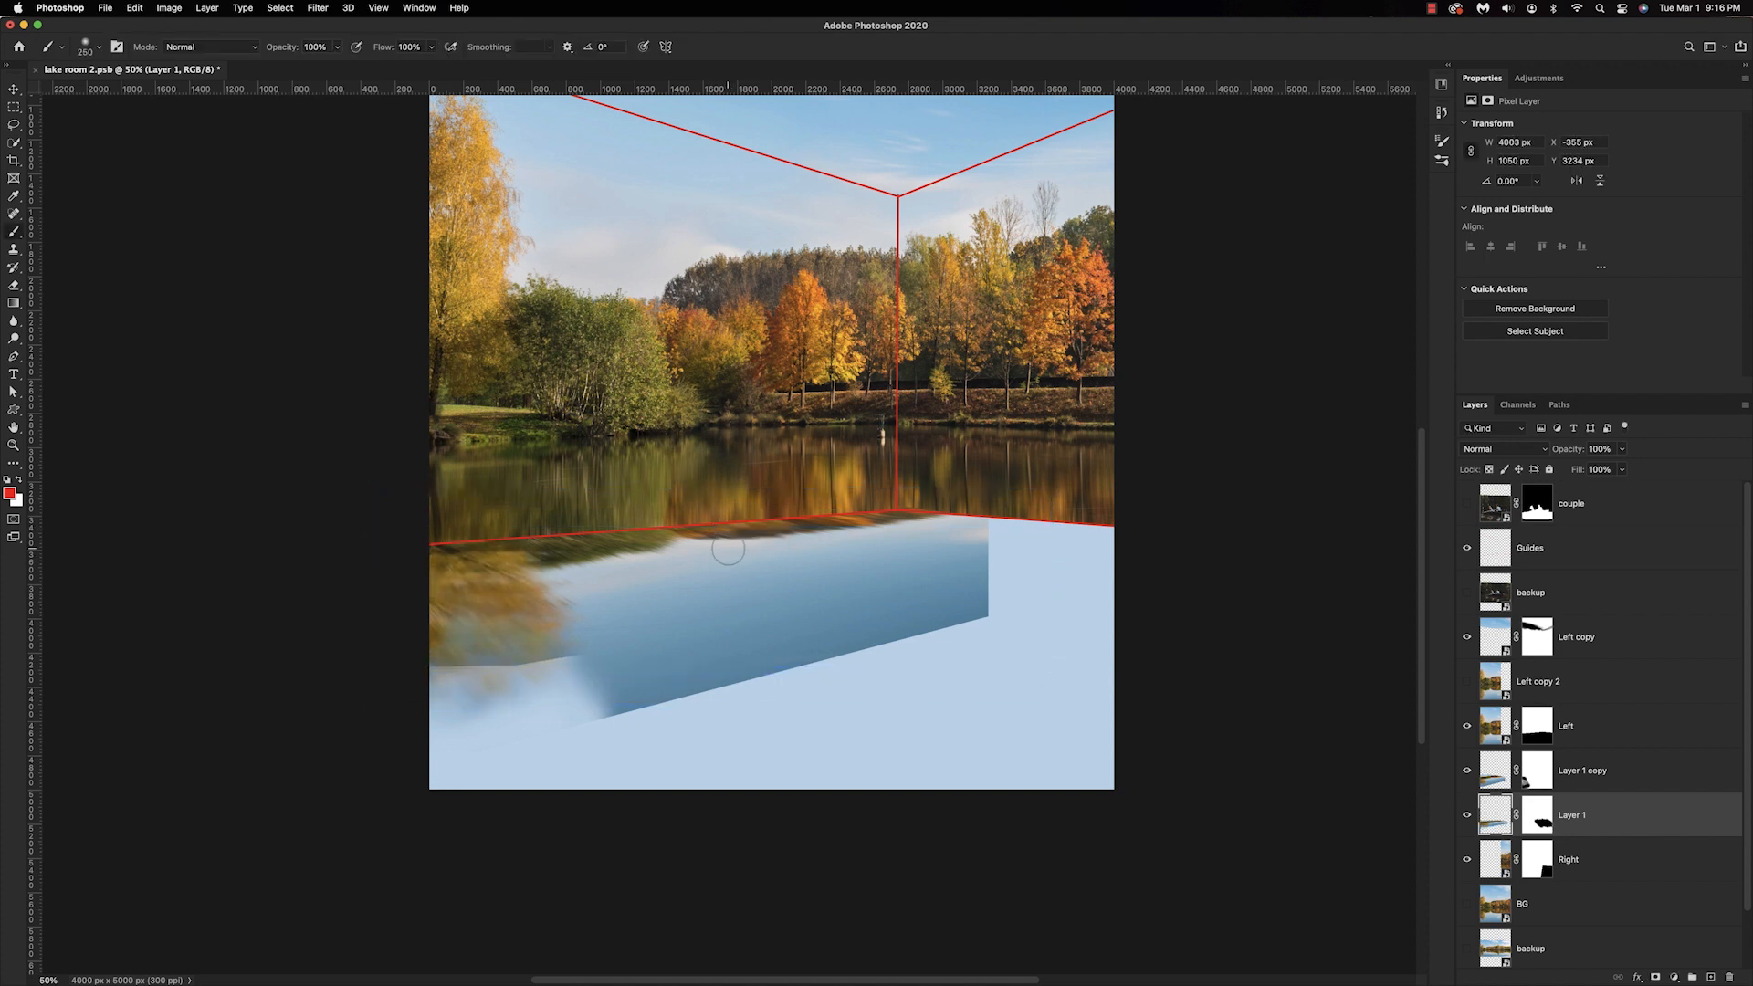
Paint white in Layer 1 copy's mask, partly at 30% brush opacity, to restore the tree and water reflection on the left.
{"action": "left_click", "coordinate": [1536, 816]}
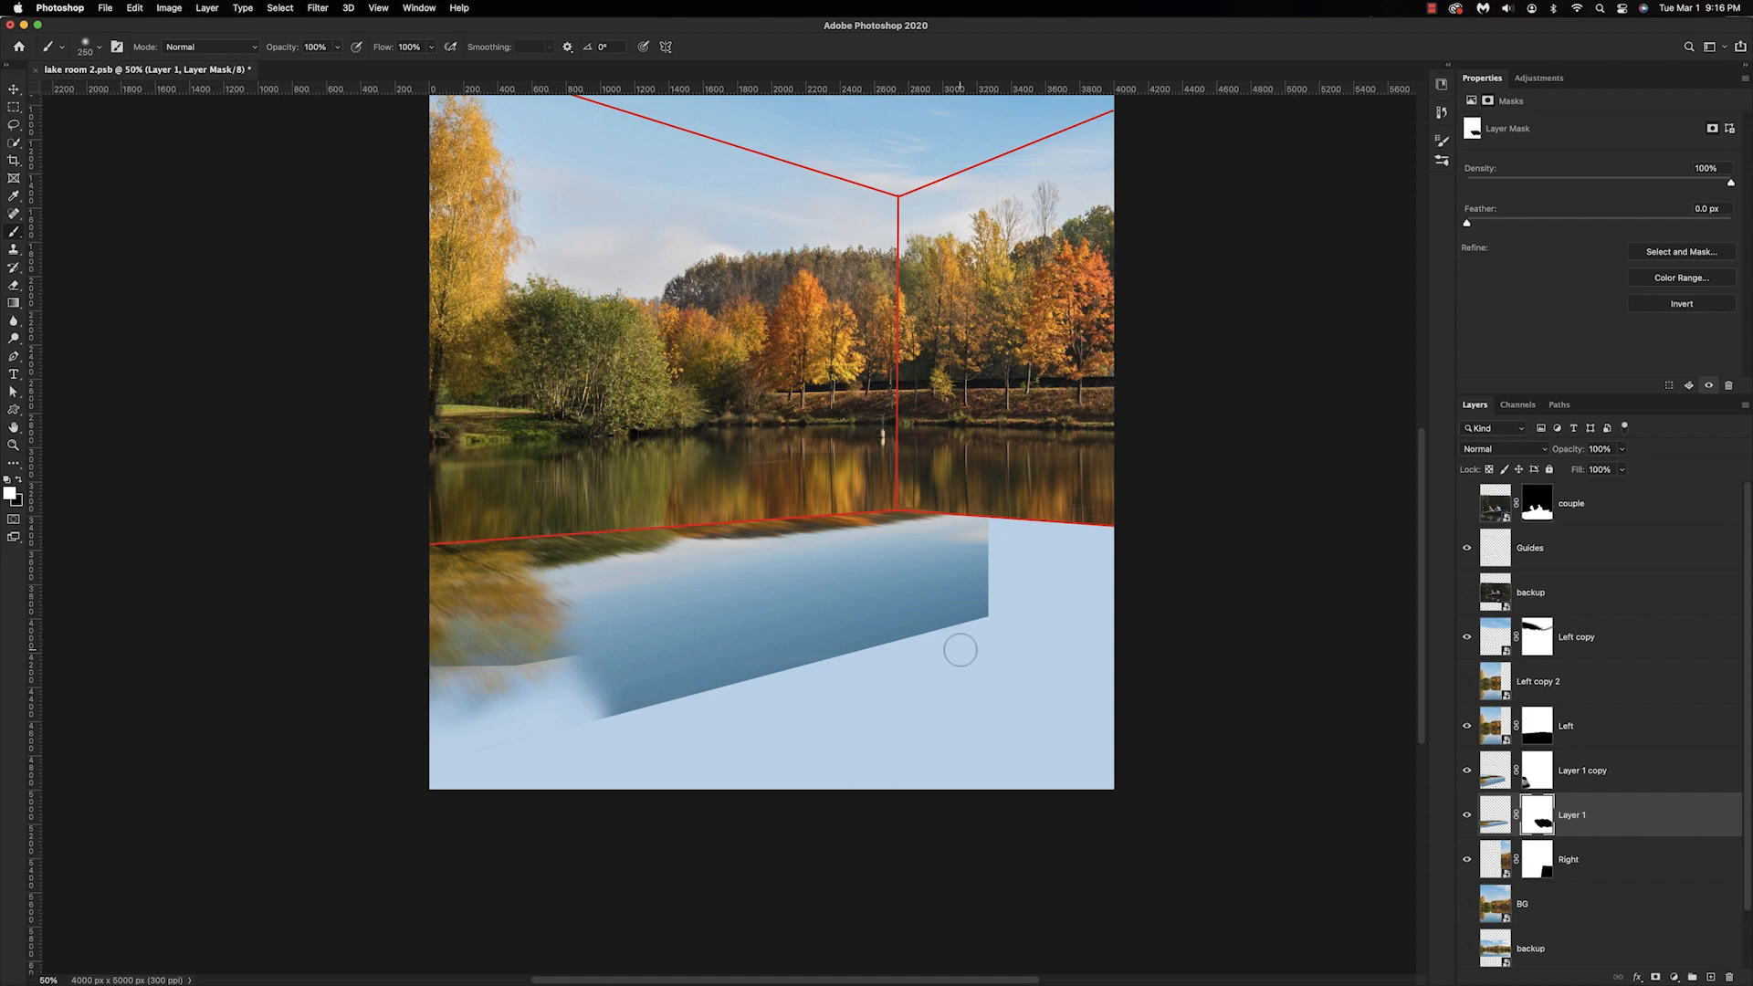
{"action": "left_click", "coordinate": [1543, 777]}
{"action": "mouse_move", "coordinate": [457, 639]}
{"action": "left_mouse_down"}
{"action": "mouse_move", "coordinate": [467, 601]}
{"action": "mouse_move", "coordinate": [484, 682]}
{"action": "mouse_move", "coordinate": [387, 711]}
{"action": "mouse_move", "coordinate": [385, 635]}
{"action": "mouse_move", "coordinate": [516, 588]}
{"action": "left_mouse_up"}
{"action": "key", "text": "3"}
{"action": "mouse_move", "coordinate": [554, 667]}
{"action": "left_mouse_down"}
{"action": "mouse_move", "coordinate": [425, 710]}
{"action": "mouse_move", "coordinate": [446, 719]}
{"action": "mouse_move", "coordinate": [471, 673]}
{"action": "mouse_move", "coordinate": [497, 702]}
{"action": "mouse_move", "coordinate": [595, 718]}
{"action": "mouse_move", "coordinate": [449, 735]}
{"action": "left_mouse_up"}
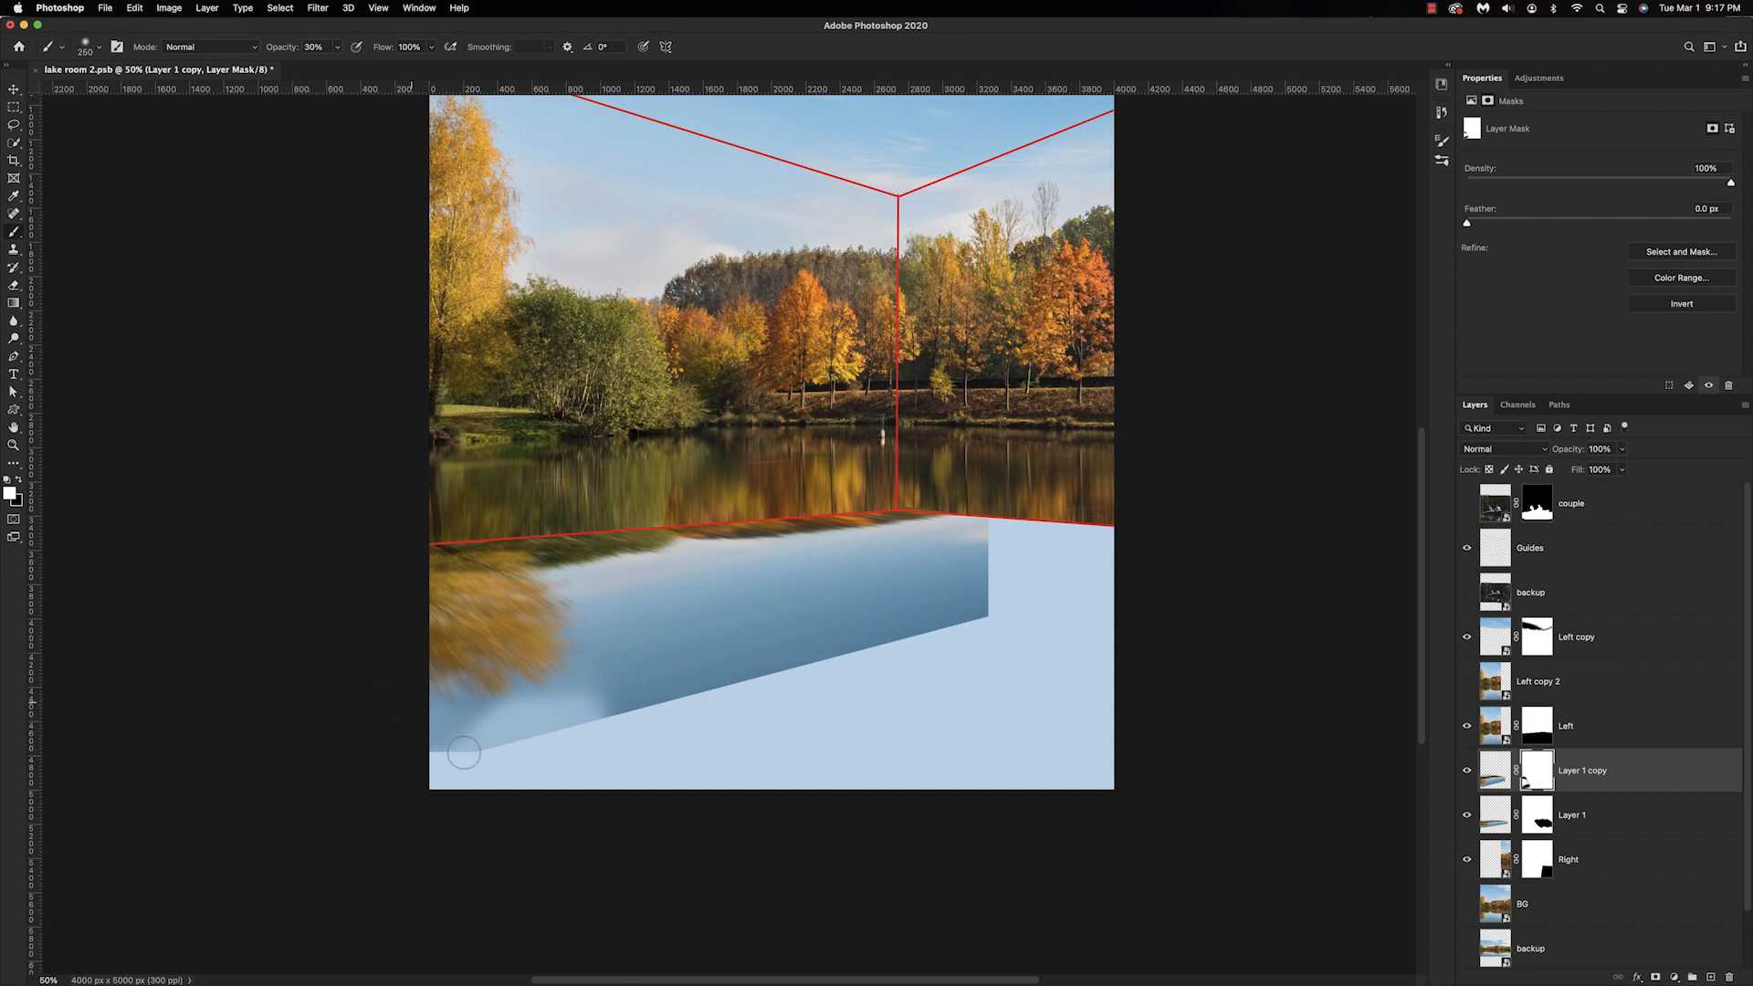
{"action": "left_click", "coordinate": [1540, 834]}
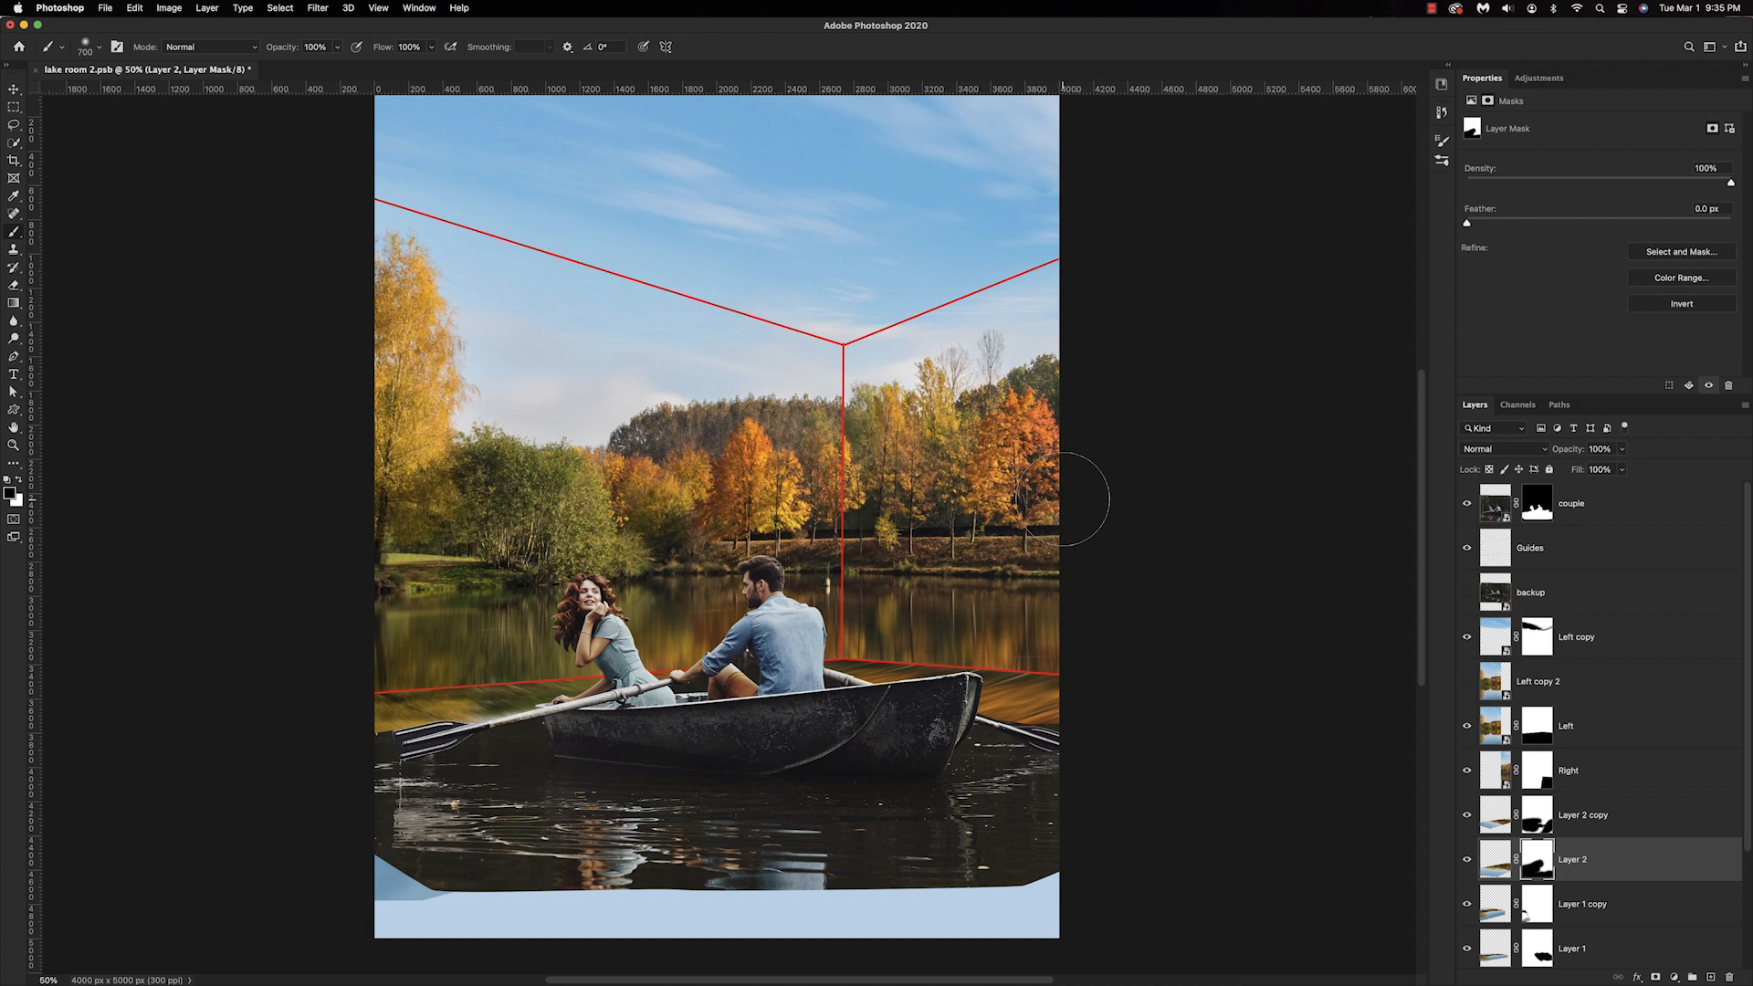
Paint white in the couple layer's mask along the bottom of the canvas to reveal the dark water there.
{"action": "left_click", "coordinate": [1537, 509]}
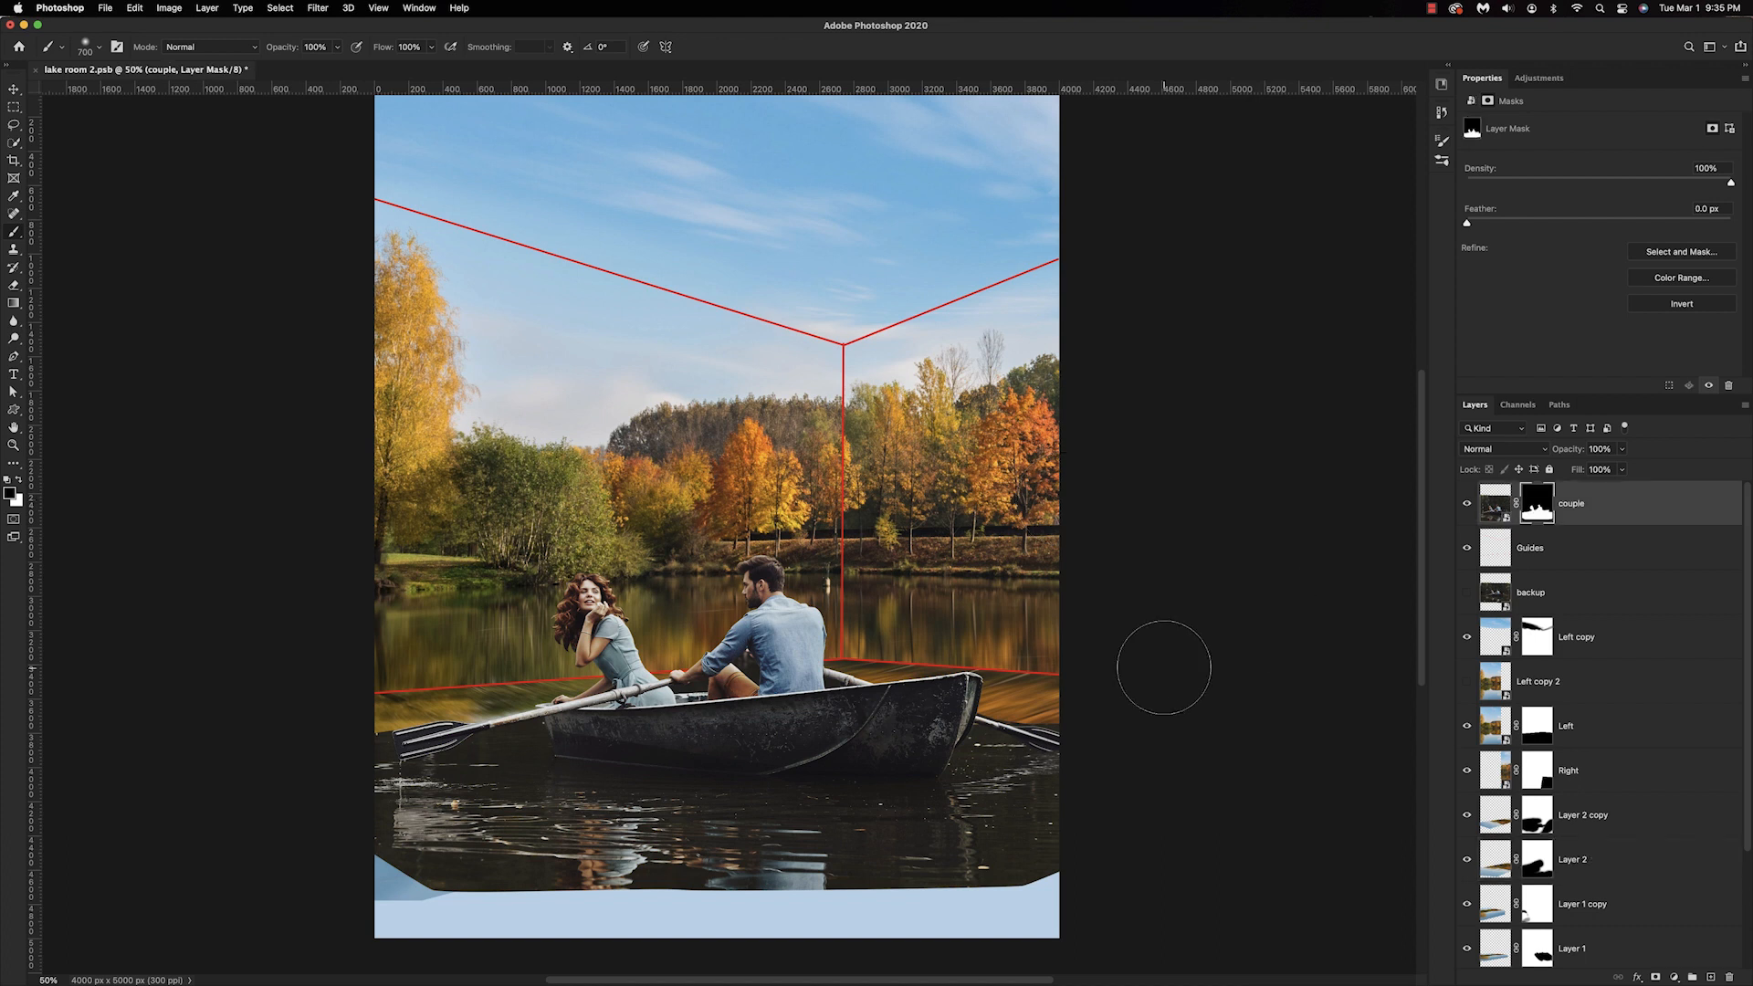
{"action": "scroll", "coordinate": [1164, 667], "scroll_direction": "down", "scroll_amount": 3}
{"action": "key", "text": "x"}
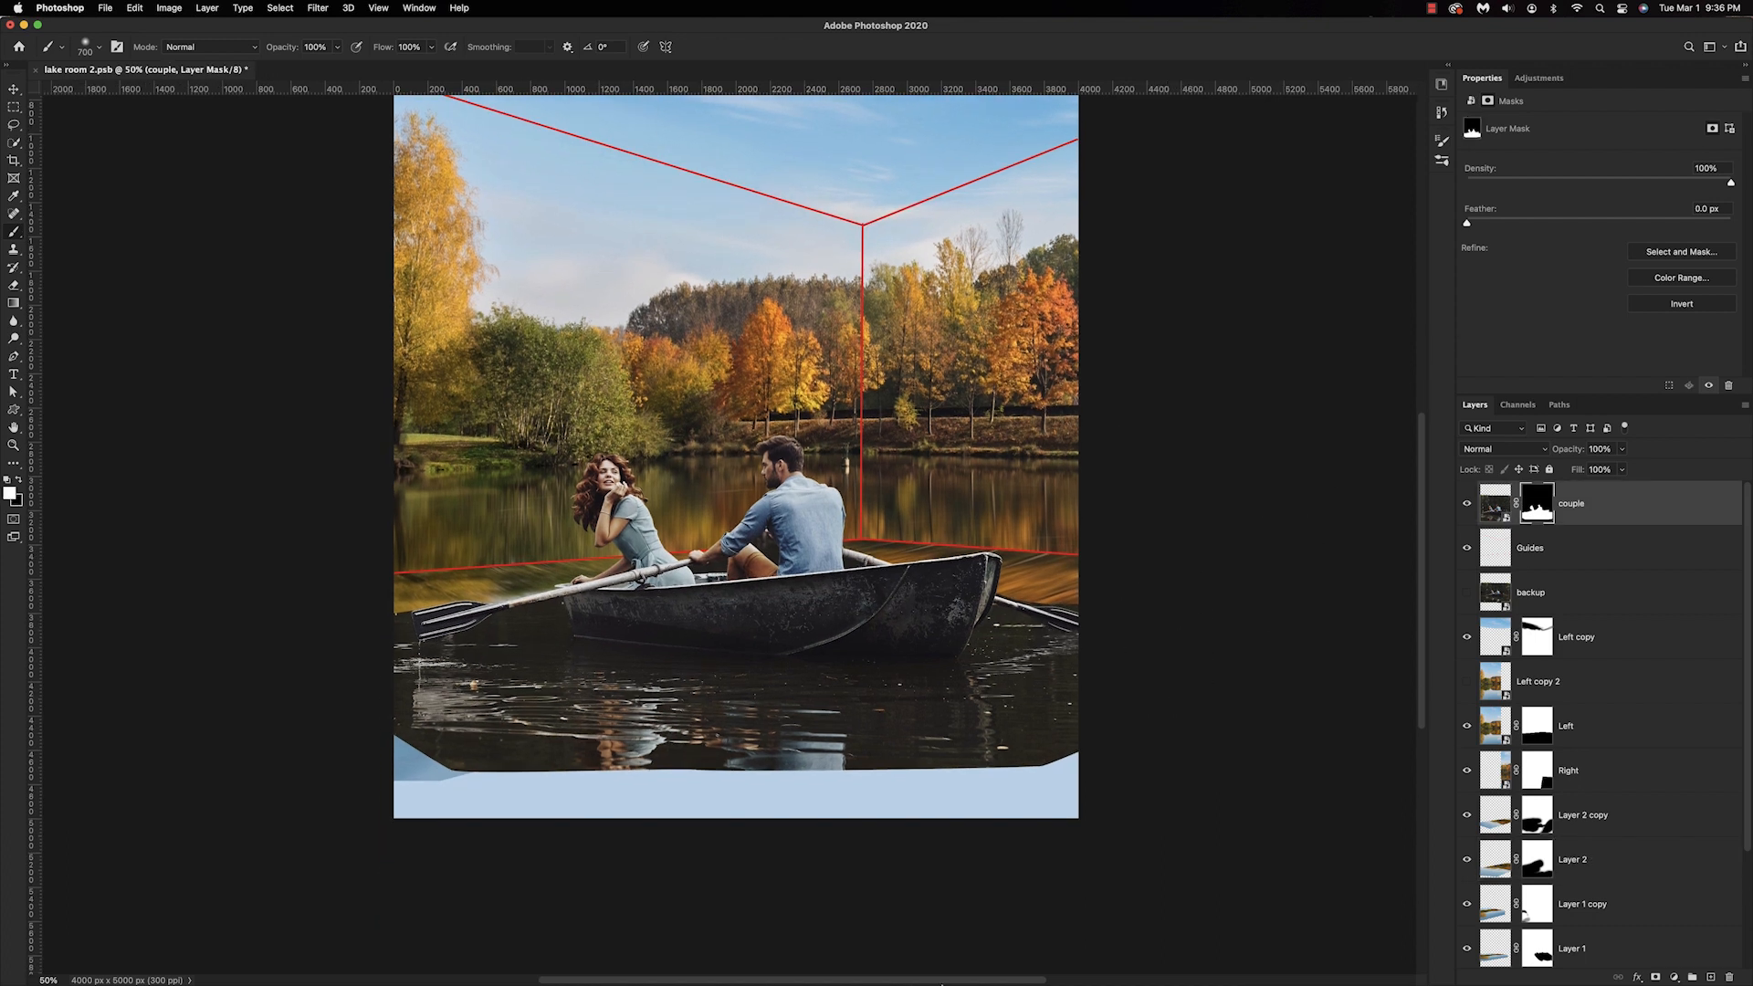
{"action": "mouse_move", "coordinate": [1107, 792]}
{"action": "left_mouse_down"}
{"action": "mouse_move", "coordinate": [1018, 793]}
{"action": "mouse_move", "coordinate": [966, 859]}
{"action": "mouse_move", "coordinate": [738, 775]}
{"action": "mouse_move", "coordinate": [523, 735]}
{"action": "mouse_move", "coordinate": [571, 791]}
{"action": "mouse_move", "coordinate": [560, 830]}
{"action": "left_mouse_up"}
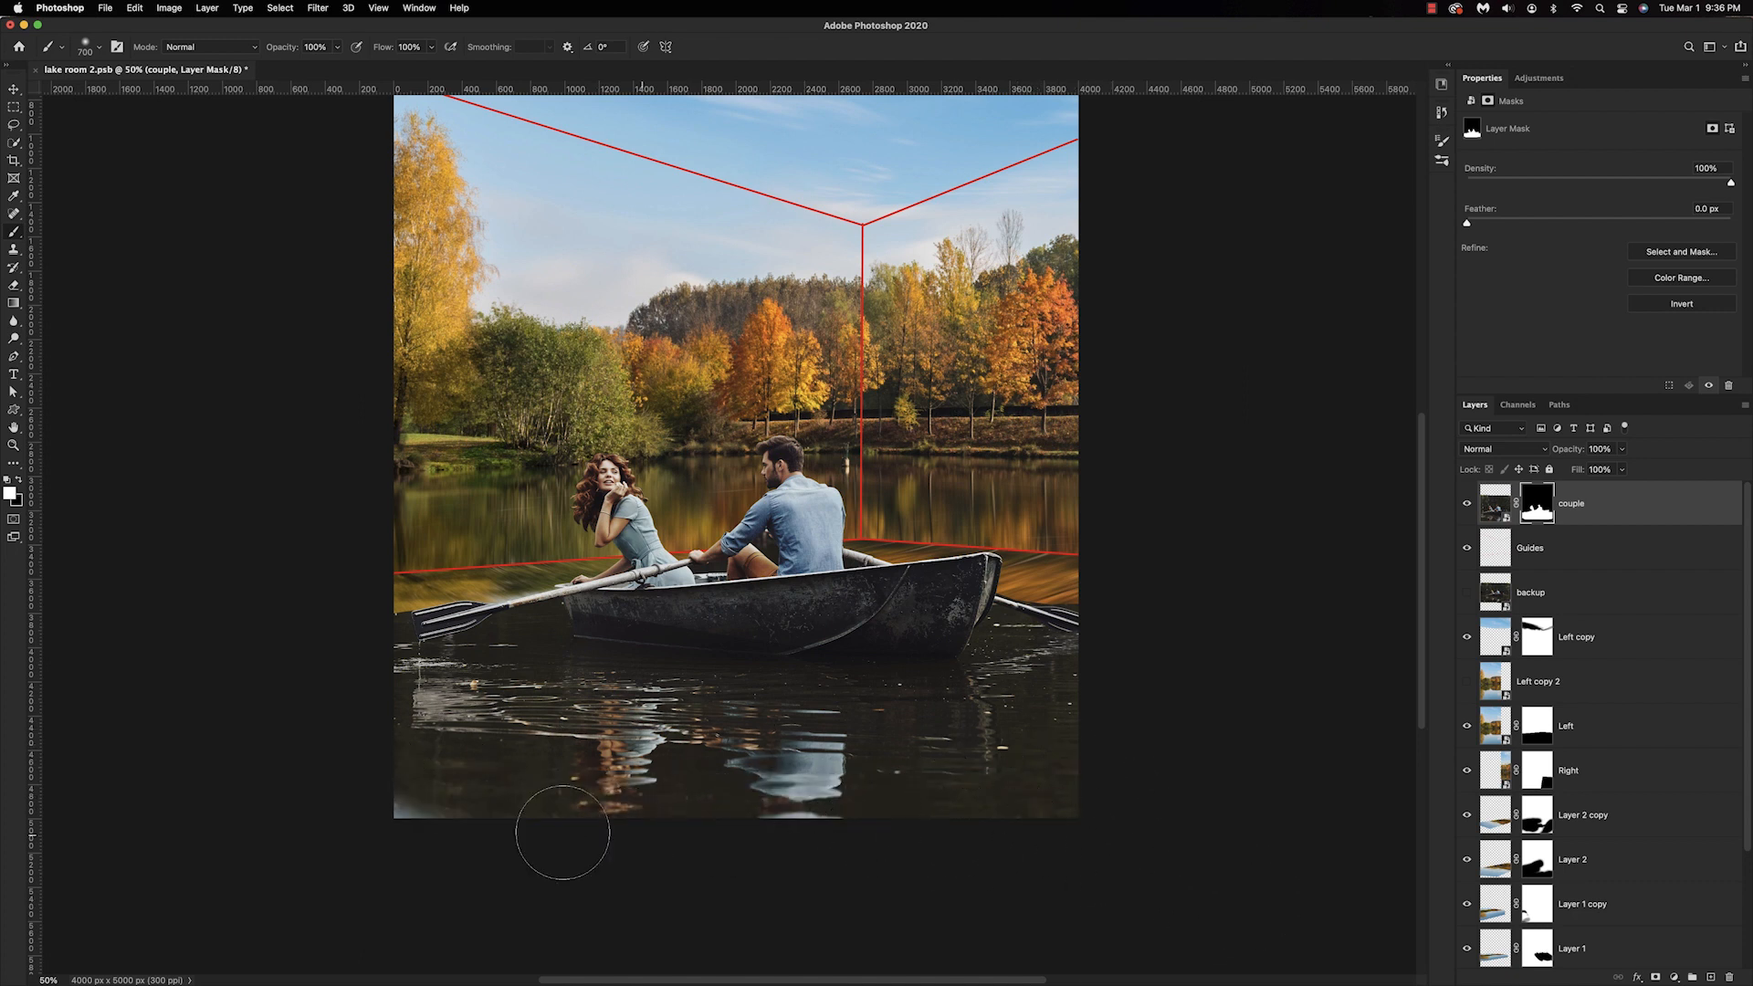
Reduce the brush to 150 px and reveal the couple's dark water around the boat and oars up to the lower red lines.
{"action": "key", "text": "bracketleft"}
{"action": "key", "text": "bracketleft"}
{"action": "key", "text": "bracketleft"}
{"action": "key", "text": "bracketleft"}
{"action": "mouse_move", "coordinate": [976, 588]}
{"action": "left_mouse_down"}
{"action": "mouse_move", "coordinate": [1059, 595]}
{"action": "mouse_move", "coordinate": [954, 581]}
{"action": "left_mouse_up"}
{"action": "key", "text": "super+z"}
{"action": "key", "text": "bracketleft"}
{"action": "key", "text": "bracketleft"}
{"action": "mouse_move", "coordinate": [333, 622]}
{"action": "left_mouse_down"}
{"action": "mouse_move", "coordinate": [566, 584]}
{"action": "mouse_move", "coordinate": [384, 598]}
{"action": "mouse_move", "coordinate": [650, 567]}
{"action": "left_mouse_up"}
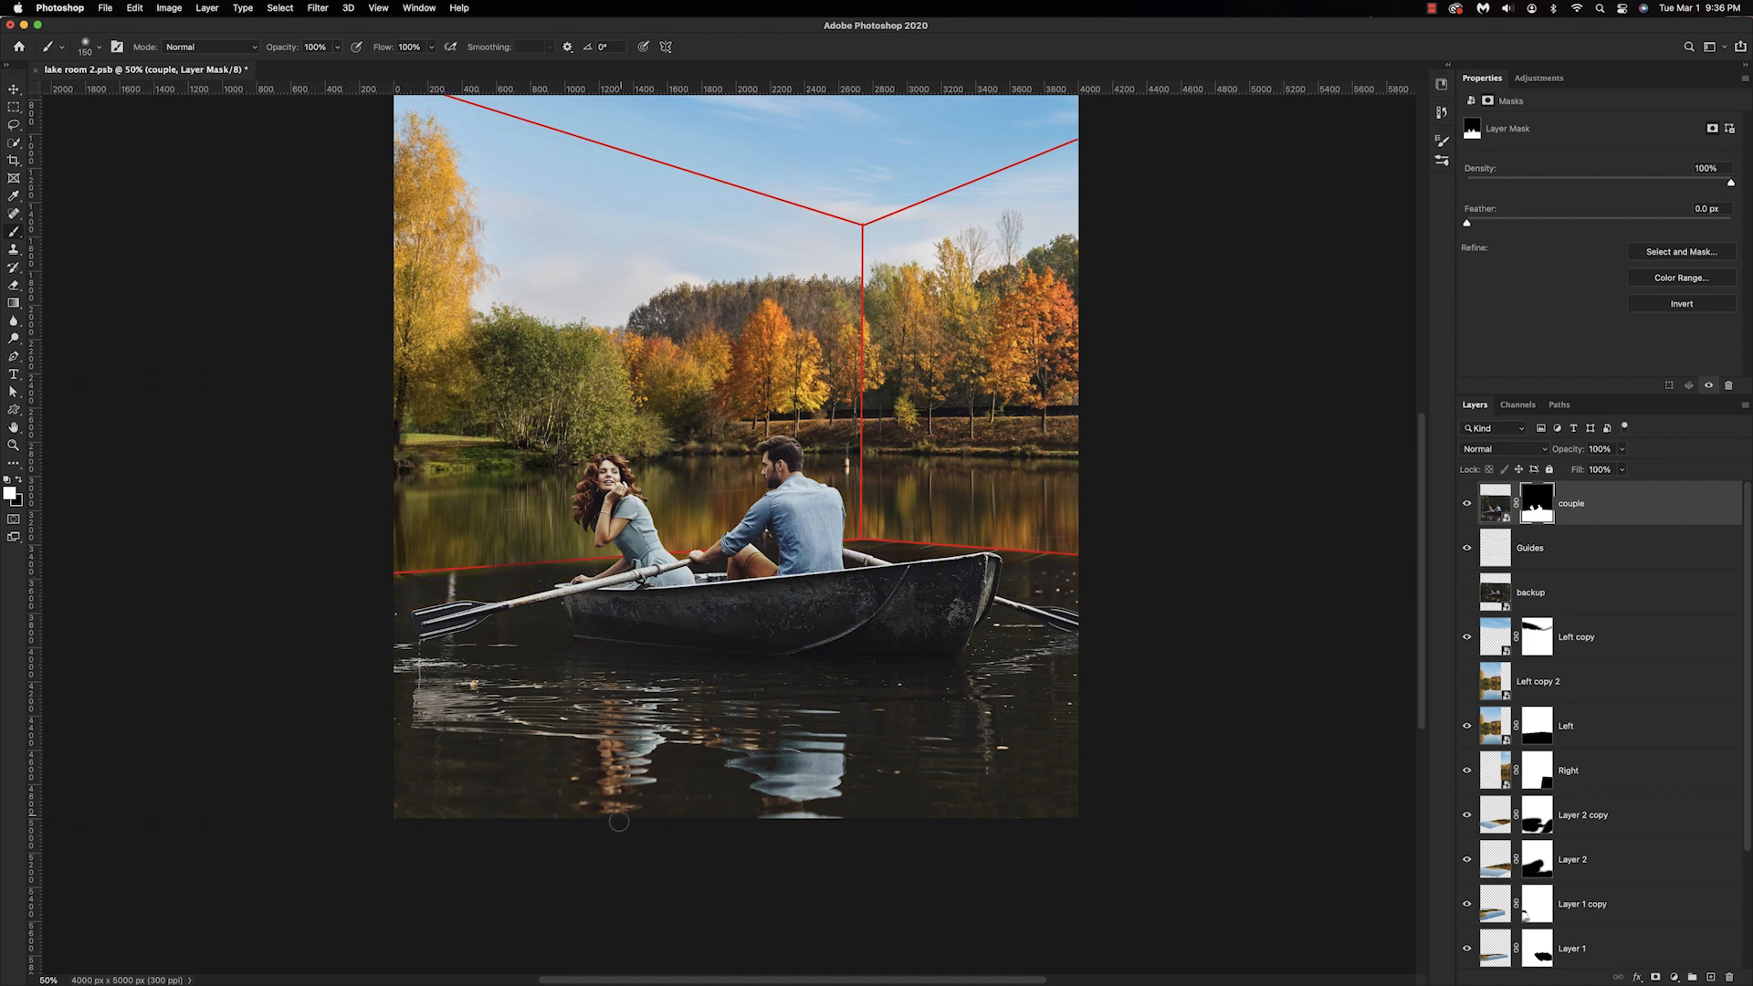
Hide the couple layer and duplicate the Left copy sky layer.
{"action": "scroll", "coordinate": [504, 743], "scroll_direction": "up", "scroll_amount": 5}
{"action": "scroll", "coordinate": [505, 742], "scroll_direction": "left", "scroll_amount": 2}
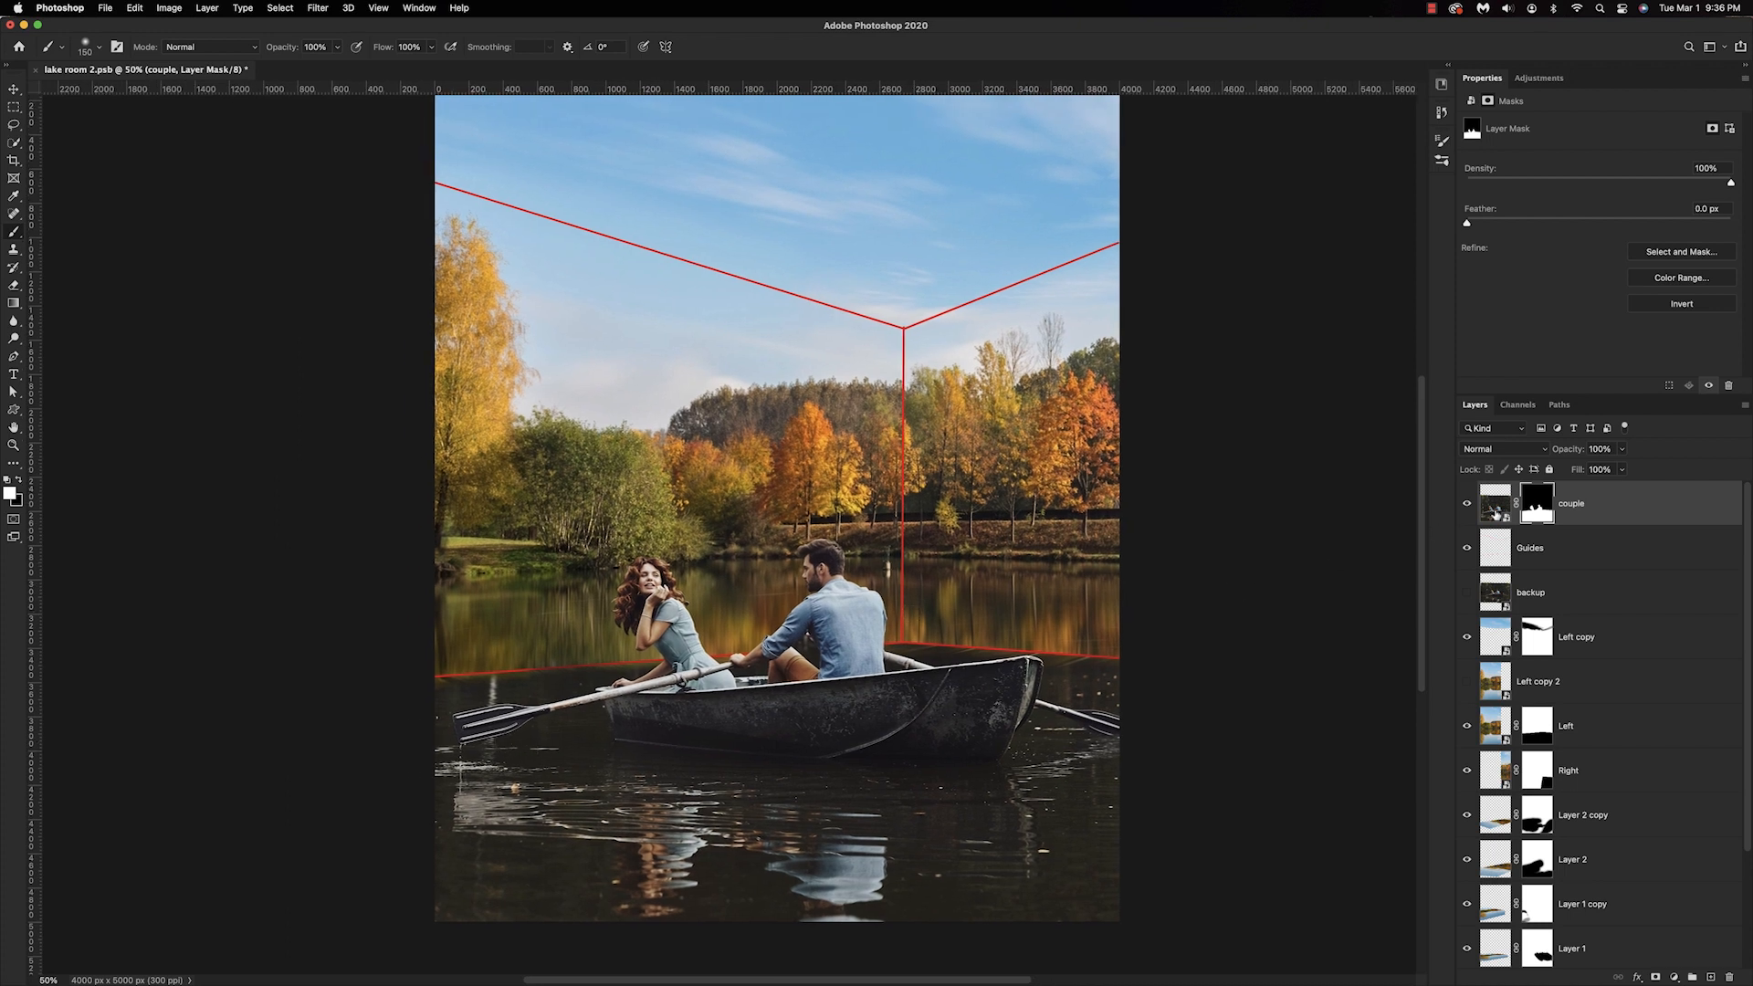
{"action": "scroll", "coordinate": [1279, 470], "scroll_direction": "up", "scroll_amount": 1}
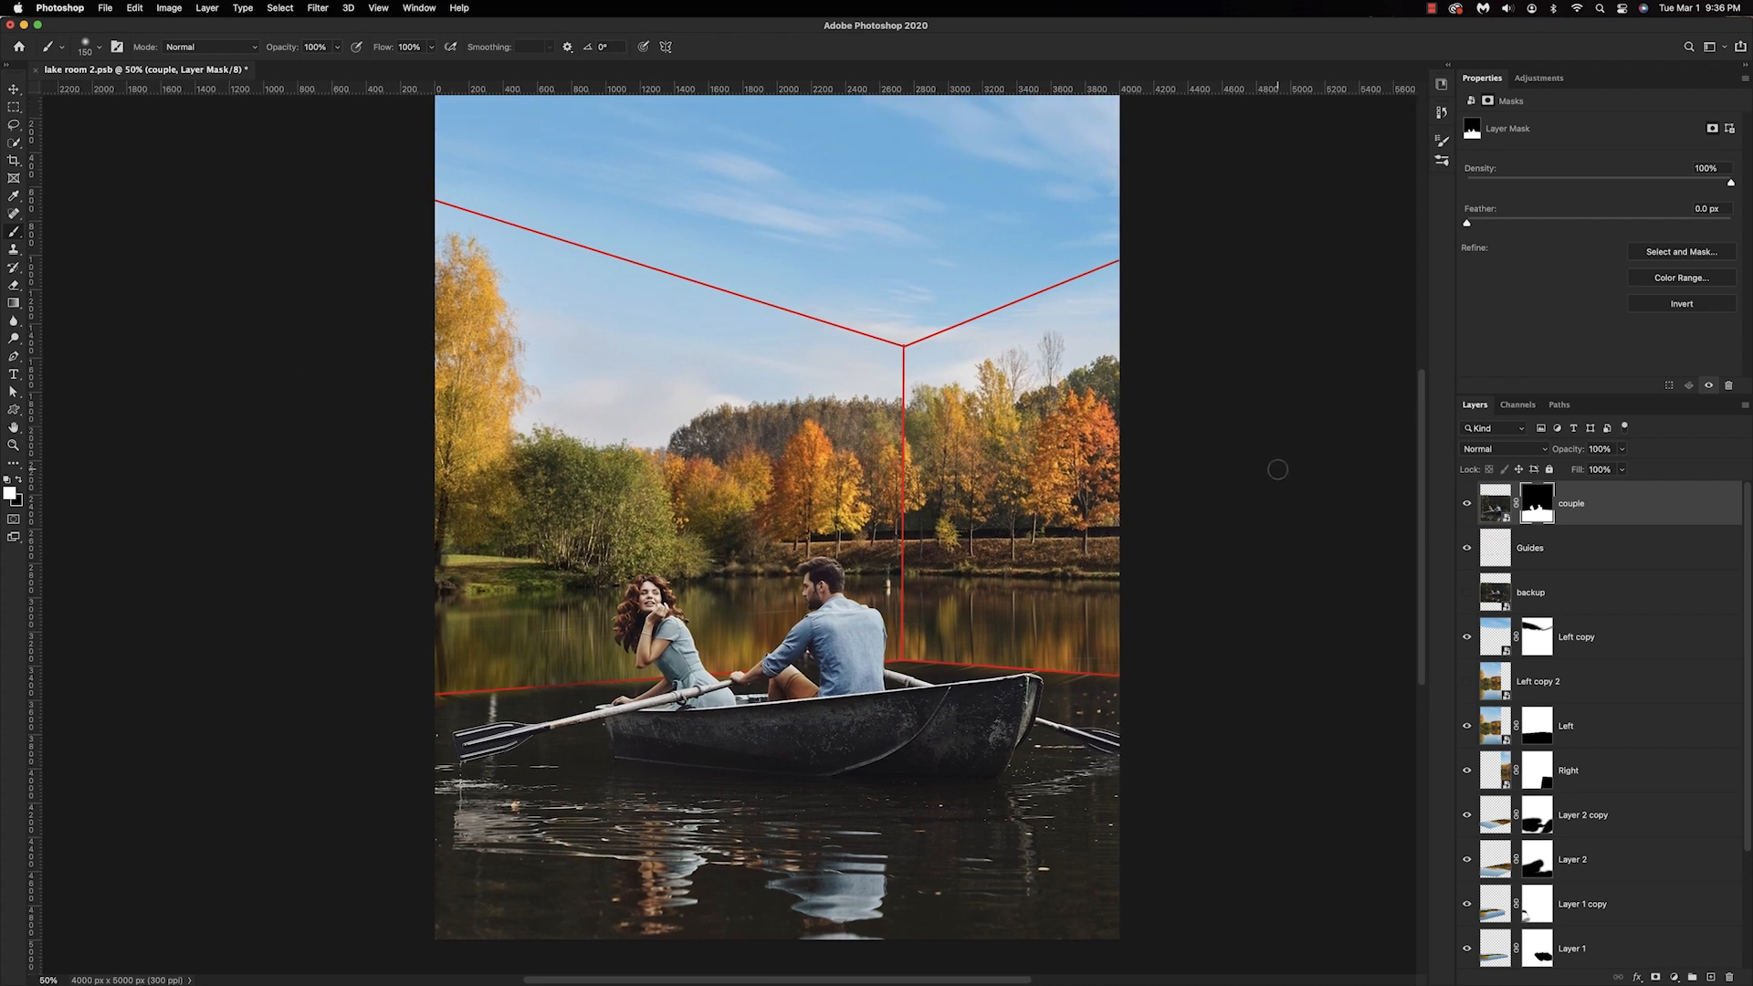
{"action": "left_click", "coordinate": [1467, 505]}
{"action": "left_click", "coordinate": [1573, 637]}
{"action": "key", "text": "super+j"}
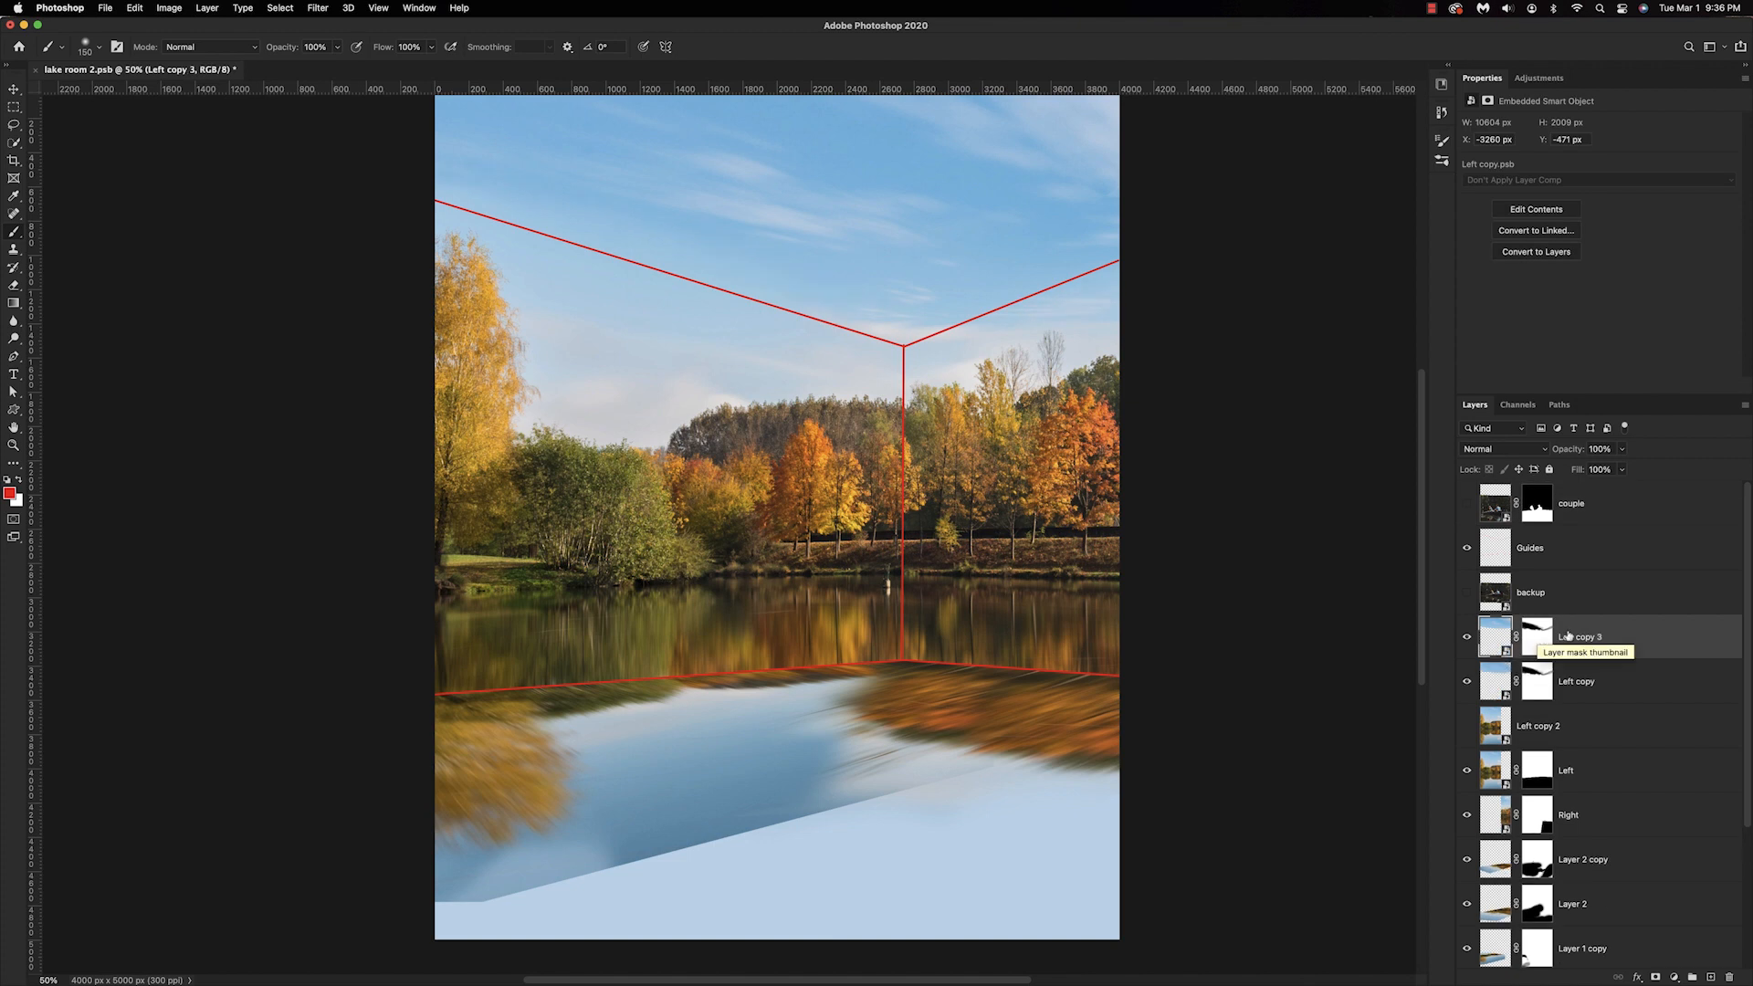
Flip the duplicated sky vertically, move it down over the floor, and place its layer directly beneath Layer 1.
{"action": "key", "text": "super+t"}
{"action": "right_click", "coordinate": [860, 261]}
{"action": "left_click", "coordinate": [913, 554]}
{"action": "mouse_move", "coordinate": [902, 287]}
{"action": "left_mouse_down"}
{"action": "mouse_move", "coordinate": [893, 975]}
{"action": "mouse_move", "coordinate": [893, 913]}
{"action": "left_mouse_up"}
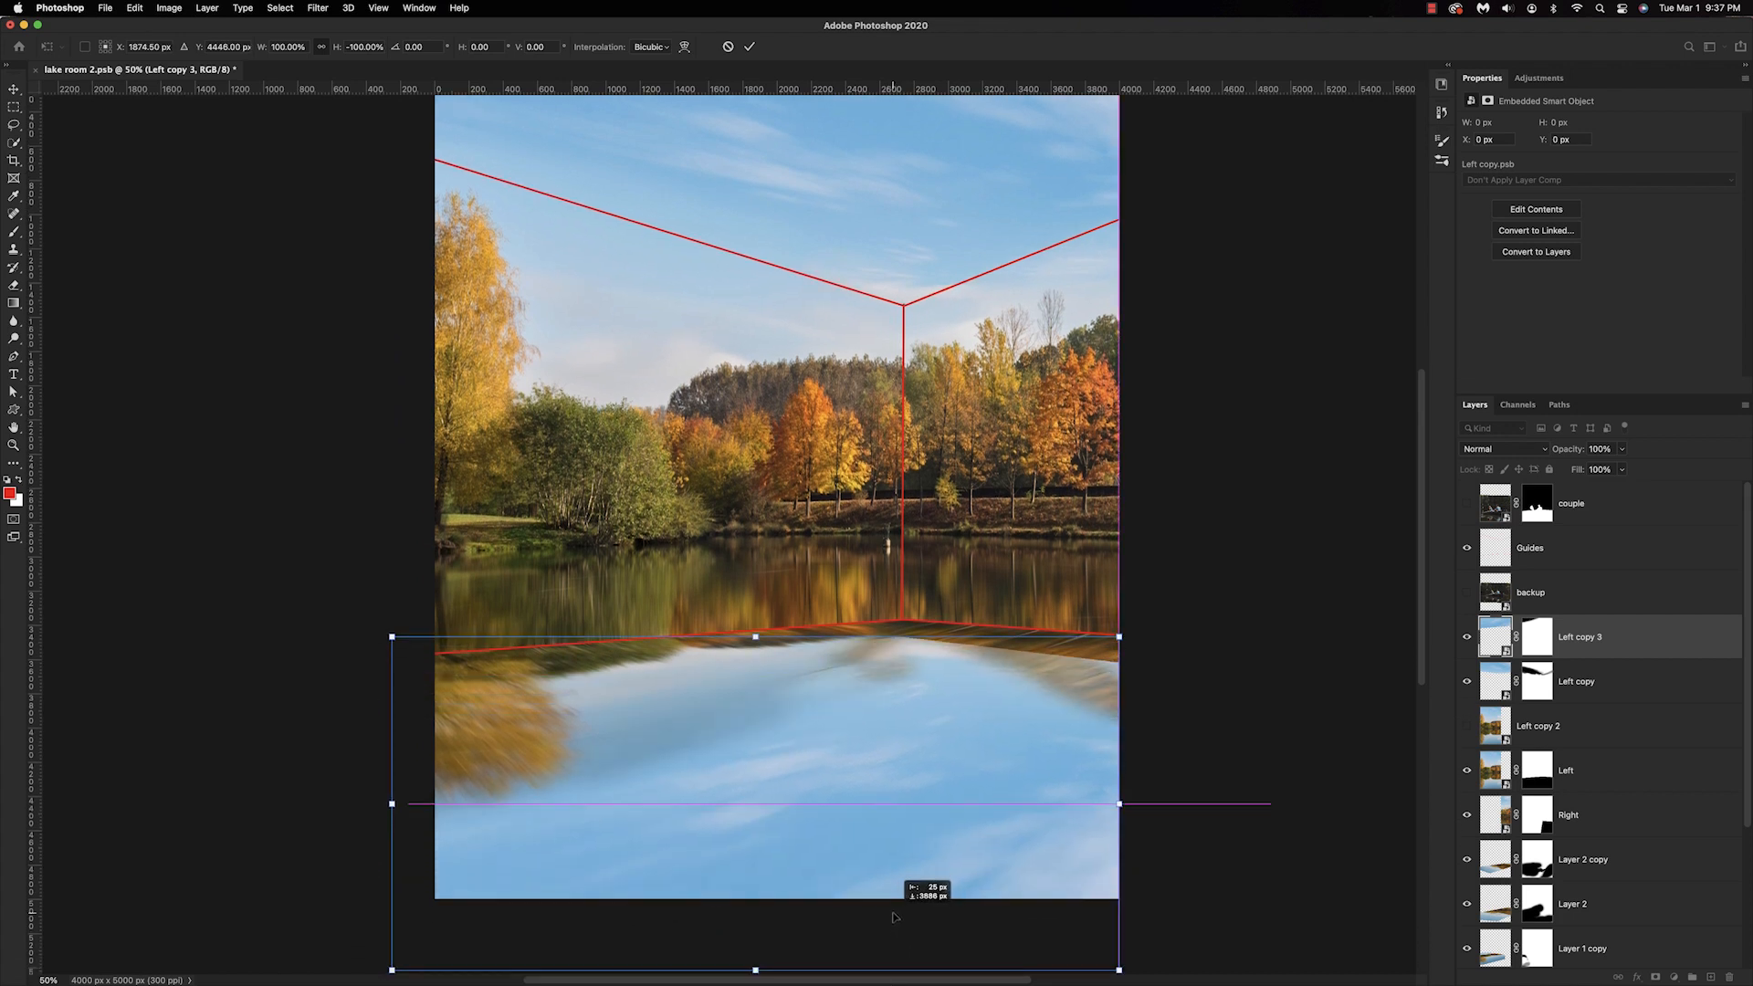
{"action": "key", "text": "Return"}
{"action": "left_click_drag", "start_coordinate": [1579, 637], "coordinate": [1564, 937]}
{"action": "left_click_drag", "start_coordinate": [1598, 717], "coordinate": [1589, 804]}
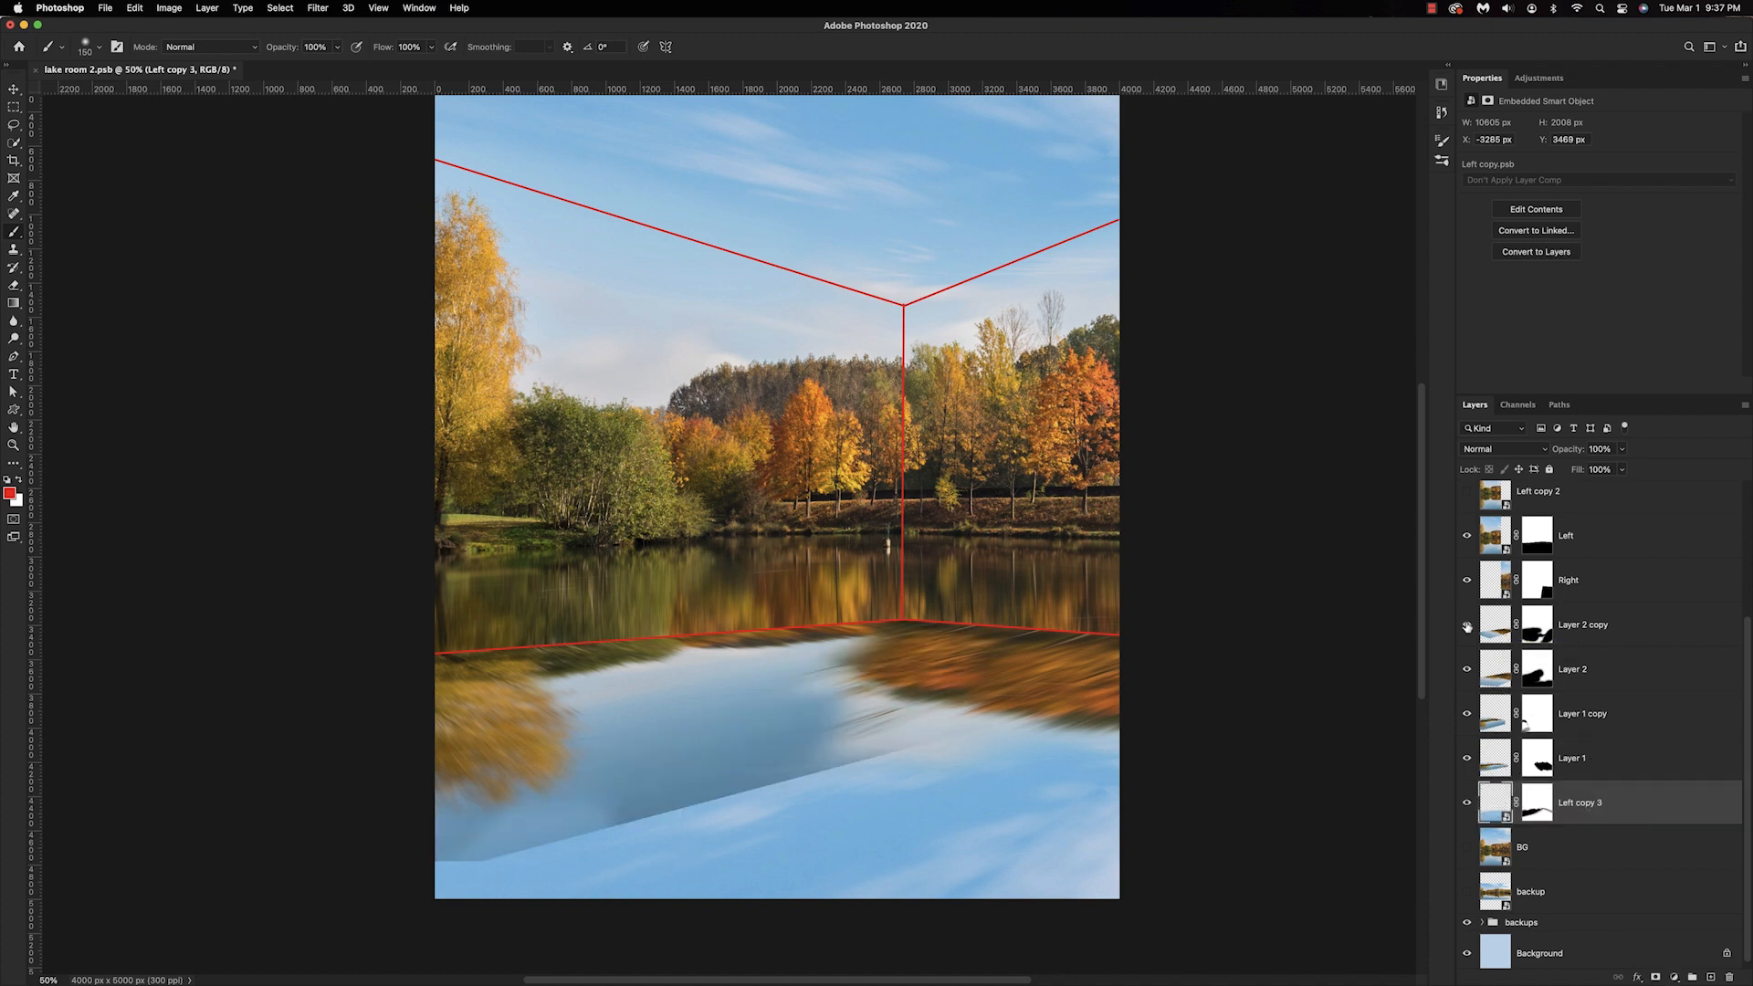
Hide Layer 1 copy and paint black in Layer 1's mask to remove the hard lower edge of its reflection.
{"action": "left_click", "coordinate": [1468, 672]}
{"action": "left_click", "coordinate": [1467, 672]}
{"action": "left_click", "coordinate": [1467, 758]}
{"action": "left_click", "coordinate": [1467, 758]}
{"action": "left_click", "coordinate": [1467, 714]}
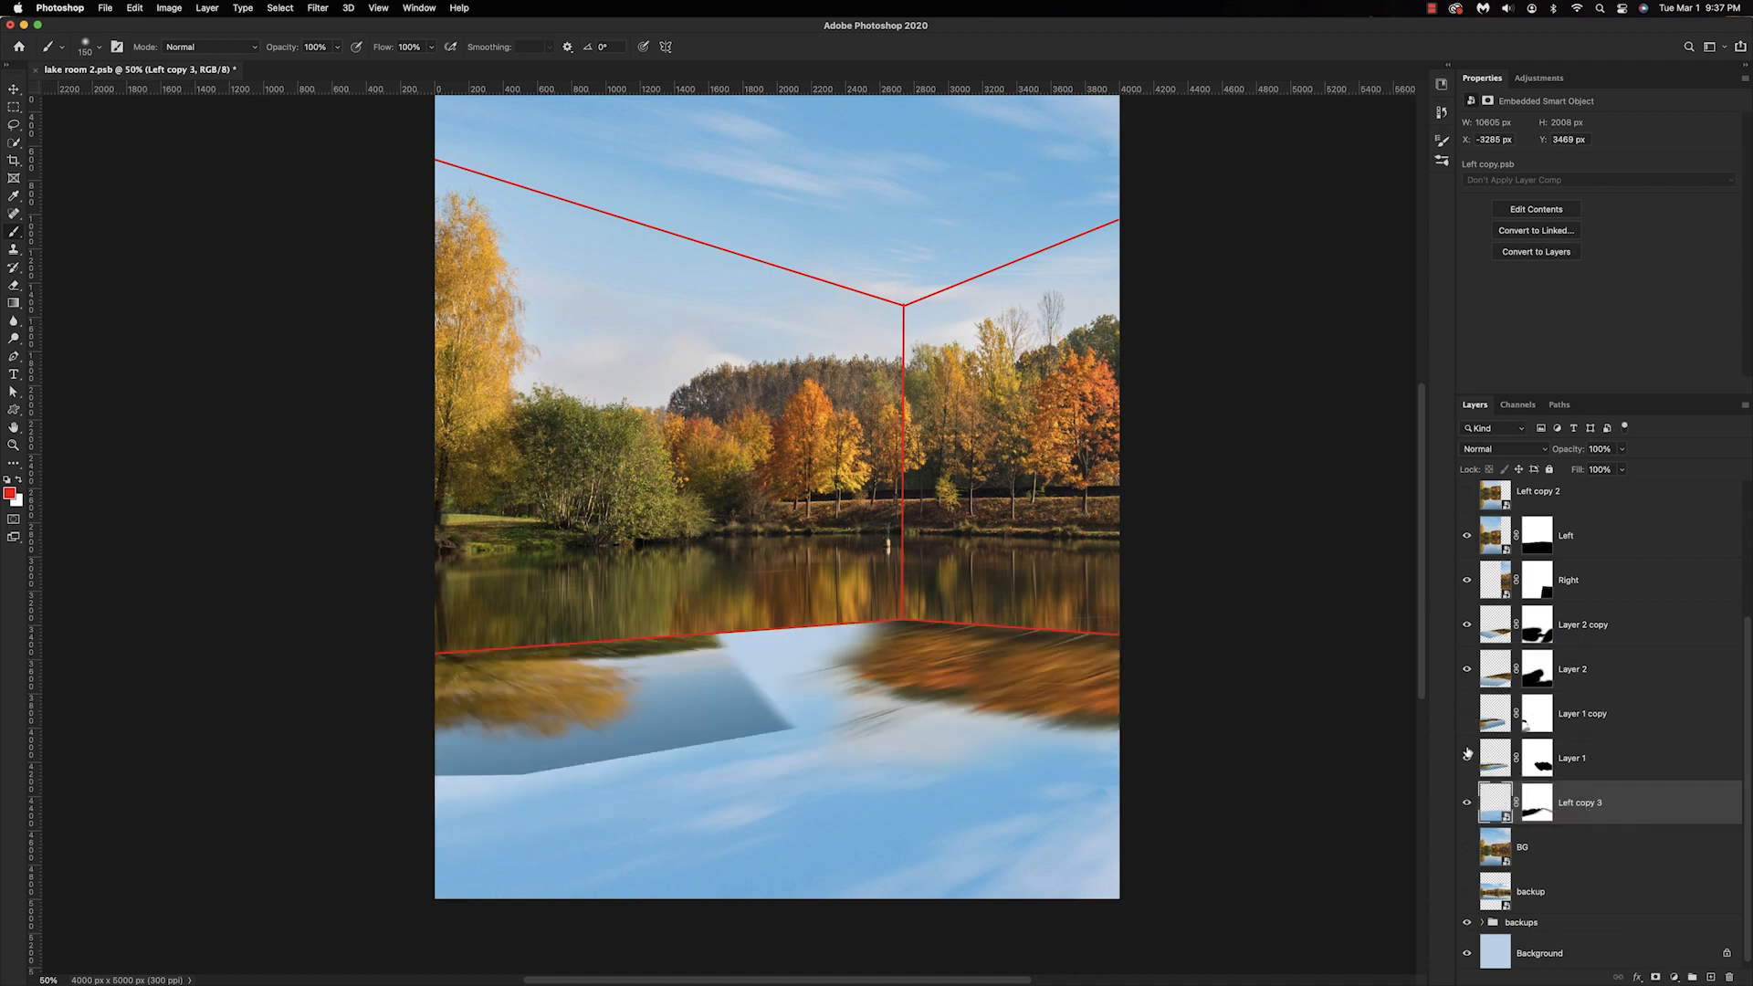
{"action": "left_click", "coordinate": [1537, 757]}
{"action": "key", "text": "x"}
{"action": "mouse_move", "coordinate": [740, 745]}
{"action": "left_mouse_down"}
{"action": "mouse_move", "coordinate": [730, 699]}
{"action": "mouse_move", "coordinate": [639, 721]}
{"action": "mouse_move", "coordinate": [630, 762]}
{"action": "left_mouse_up"}
{"action": "mouse_move", "coordinate": [818, 724]}
{"action": "left_mouse_down"}
{"action": "mouse_move", "coordinate": [560, 770]}
{"action": "mouse_move", "coordinate": [622, 776]}
{"action": "left_mouse_up"}
Show Layer 1 copy and paint its mask black with a 700 px brush to blend its lower edge into the sky reflection.
{"action": "left_click", "coordinate": [1467, 714]}
{"action": "left_click", "coordinate": [1538, 714]}
{"action": "key", "text": "bracketright"}
{"action": "key", "text": "bracketright"}
{"action": "key", "text": "bracketright"}
{"action": "key", "text": "bracketright"}
{"action": "key", "text": "bracketright"}
{"action": "mouse_move", "coordinate": [756, 748]}
{"action": "left_mouse_down"}
{"action": "mouse_move", "coordinate": [639, 758]}
{"action": "mouse_move", "coordinate": [493, 817]}
{"action": "mouse_move", "coordinate": [694, 722]}
{"action": "mouse_move", "coordinate": [548, 785]}
{"action": "left_mouse_up"}
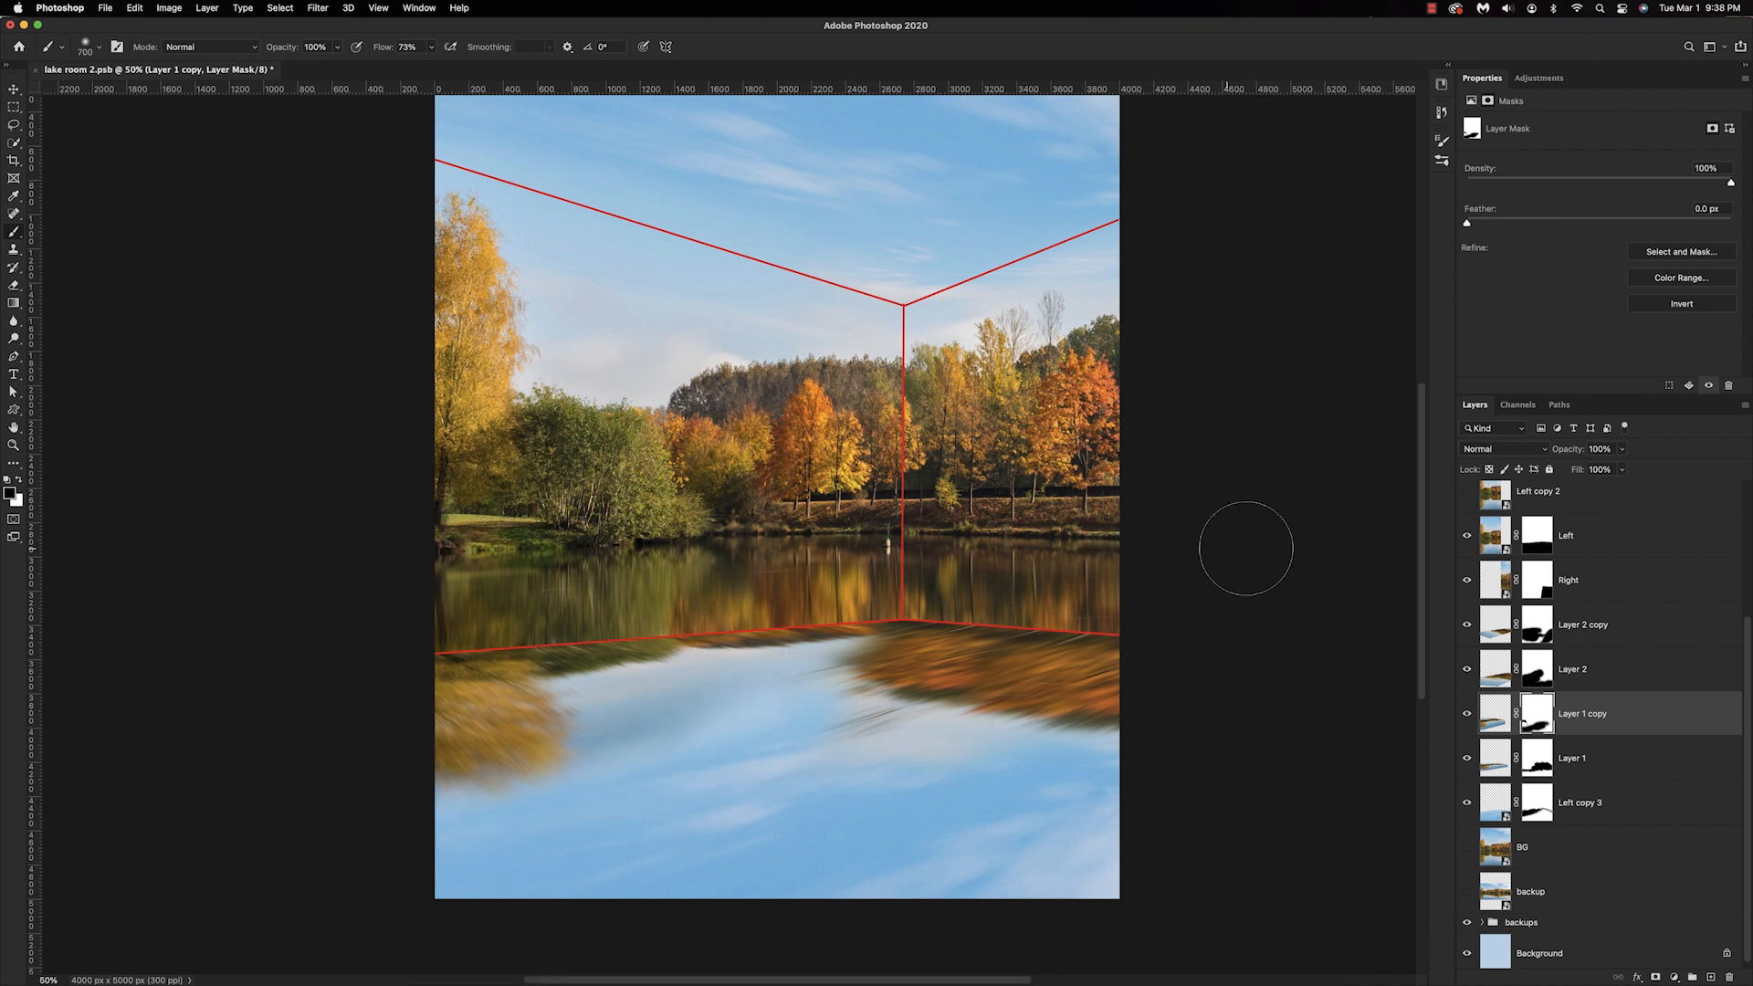
Add a Solid Color fill layer above the Right layer, using a dark brown sampled from the lake water.
{"action": "left_click", "coordinate": [1467, 499]}
{"action": "left_click", "coordinate": [1468, 499]}
{"action": "left_click", "coordinate": [1629, 602]}
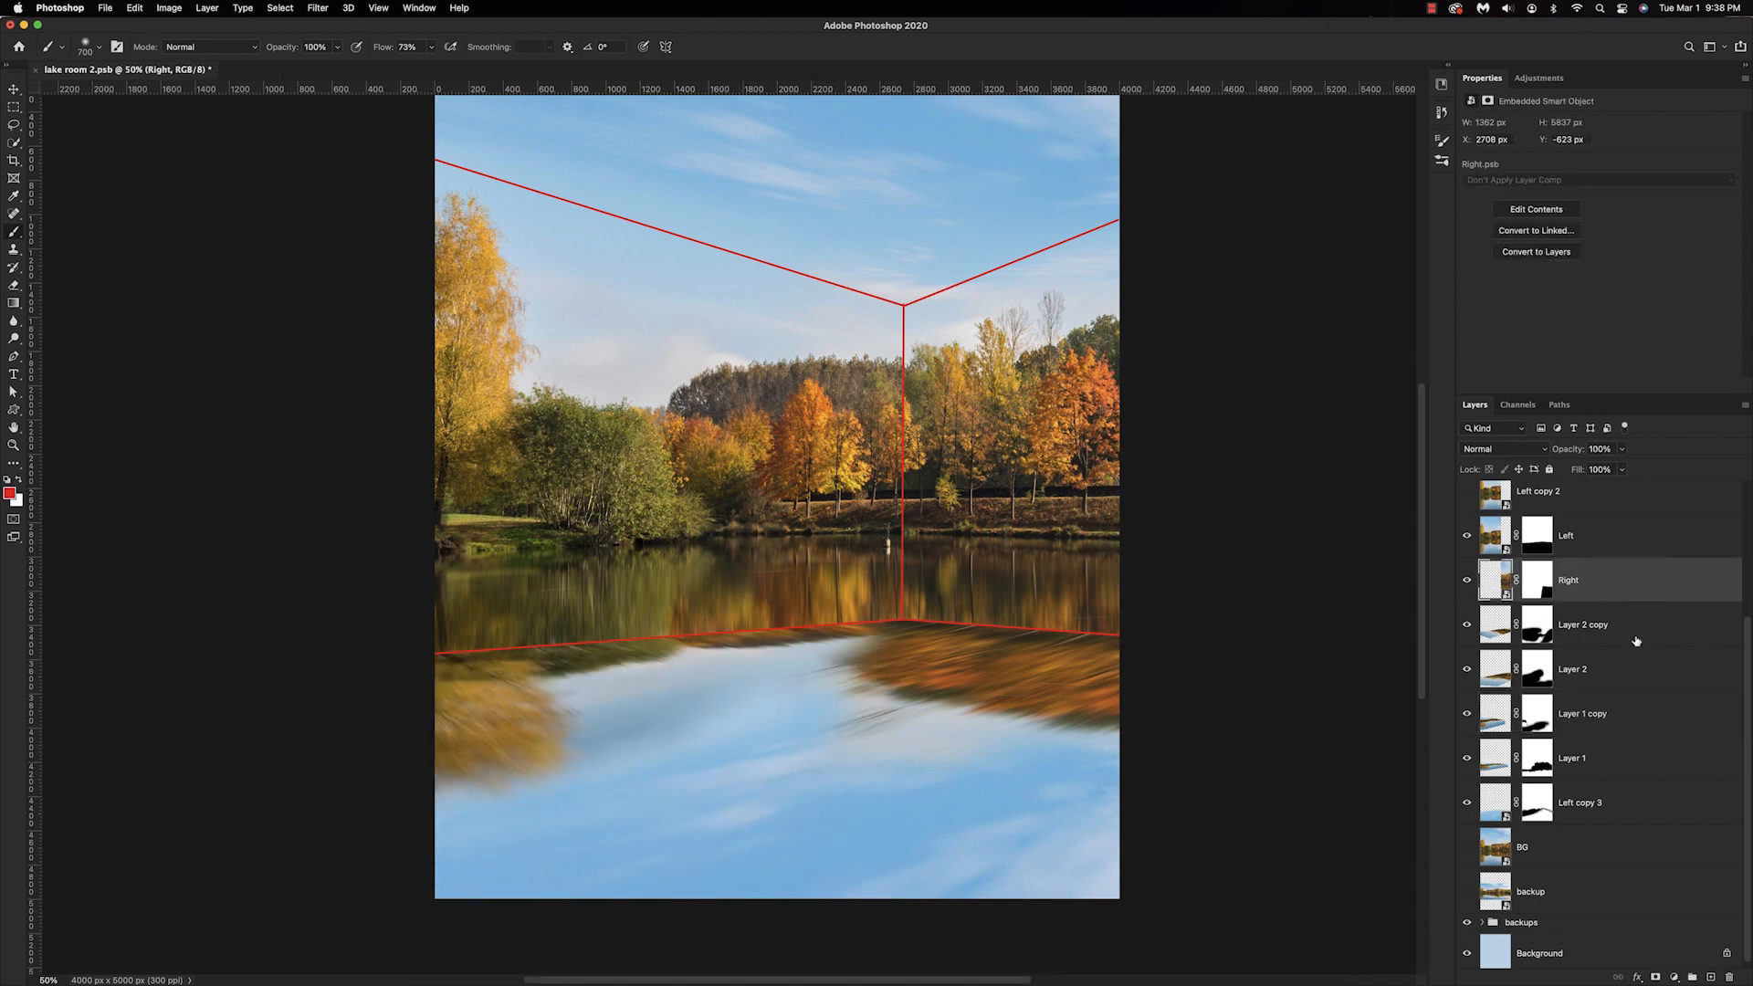
{"action": "key", "text": "p"}
{"action": "left_click", "coordinate": [1673, 977]}
{"action": "left_click", "coordinate": [1682, 669]}
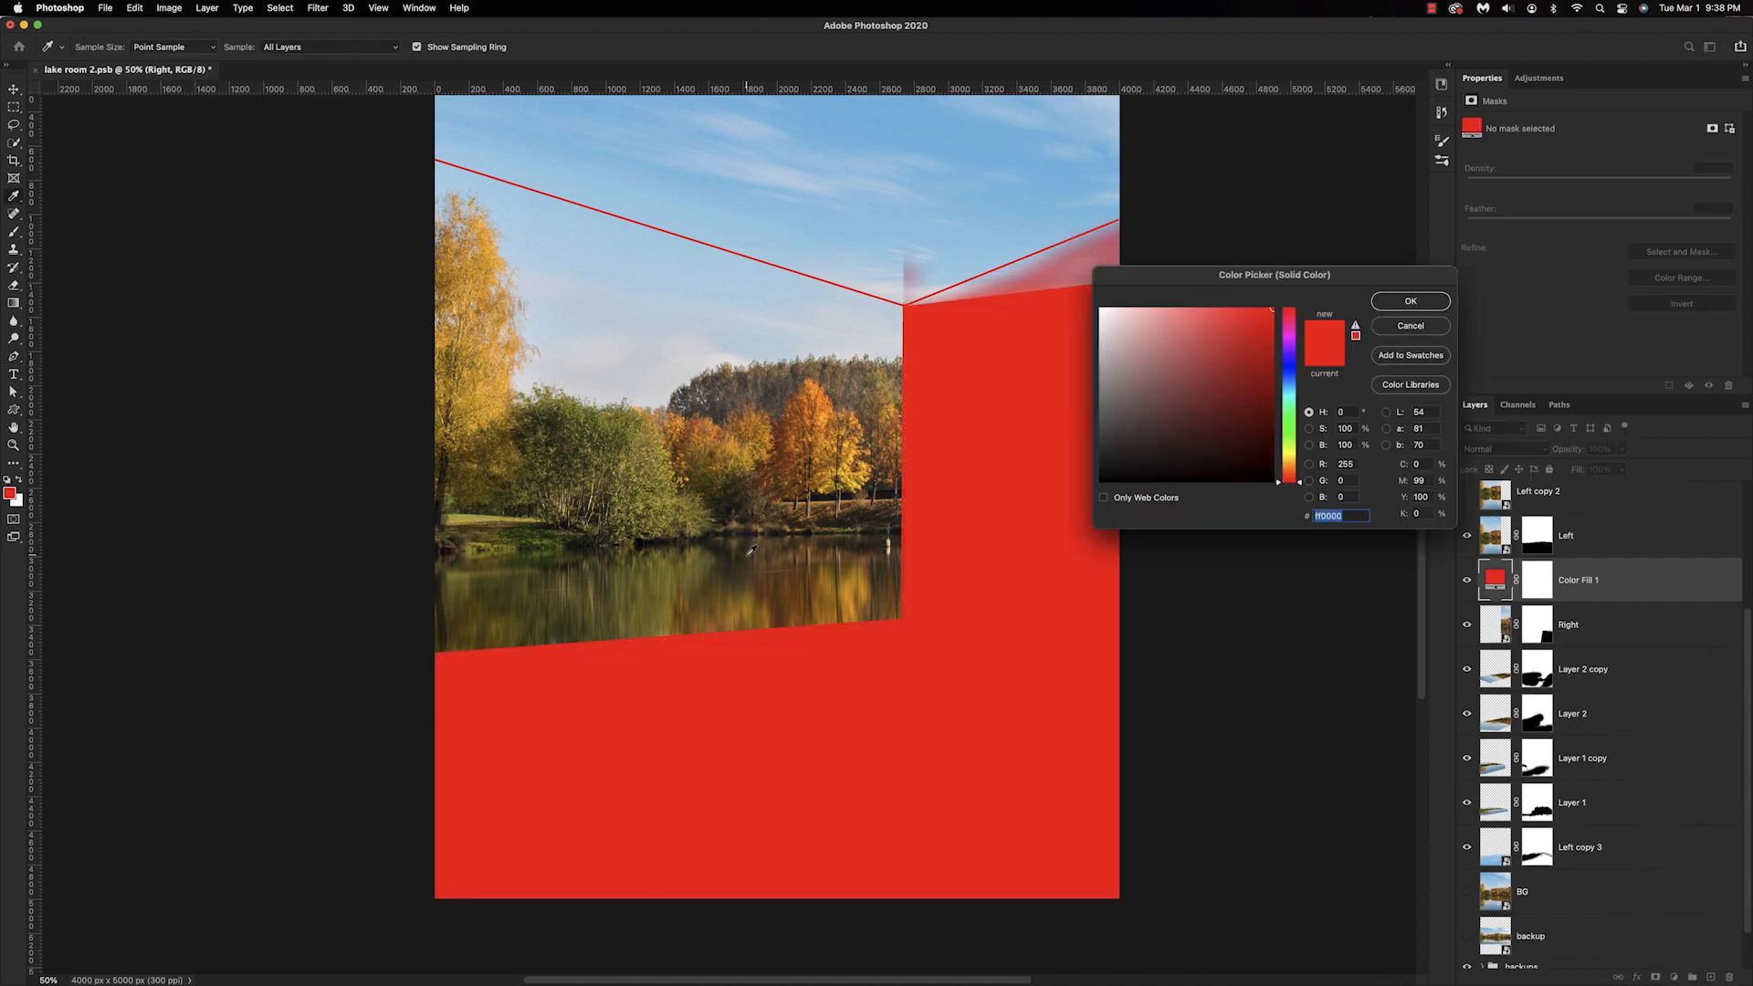
{"action": "left_click", "coordinate": [715, 572]}
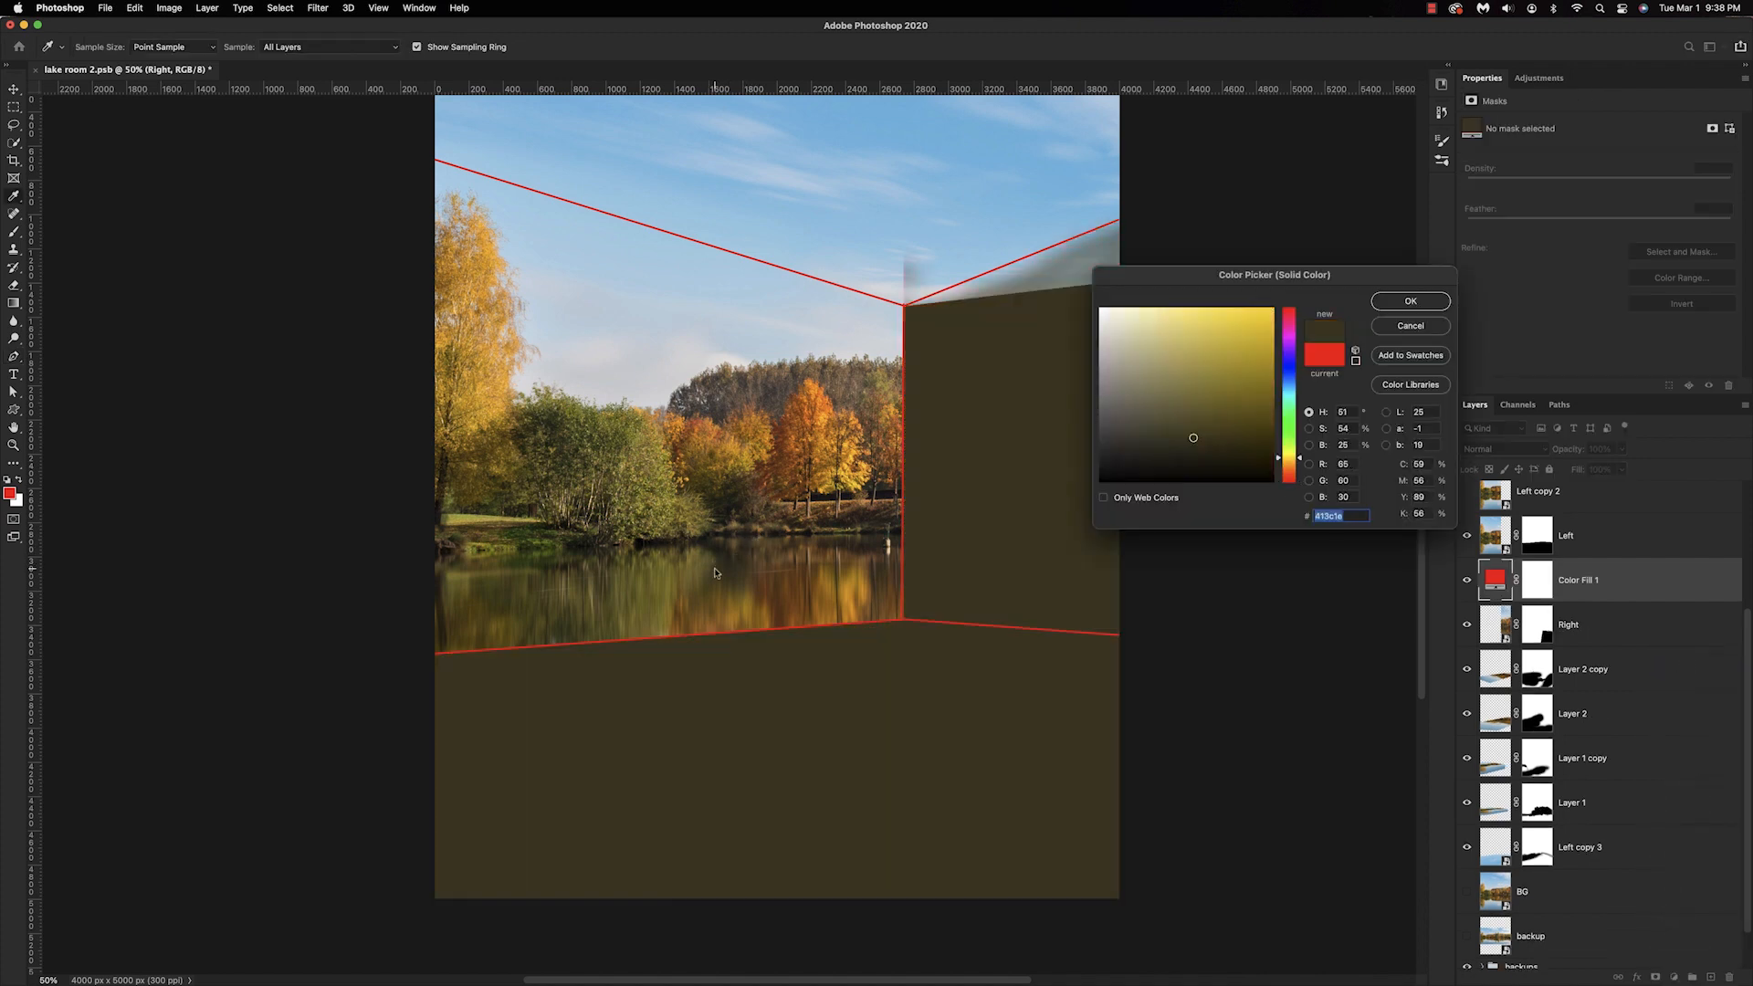
{"action": "left_click", "coordinate": [556, 632]}
{"action": "left_click", "coordinate": [560, 623]}
{"action": "left_click", "coordinate": [1385, 304]}
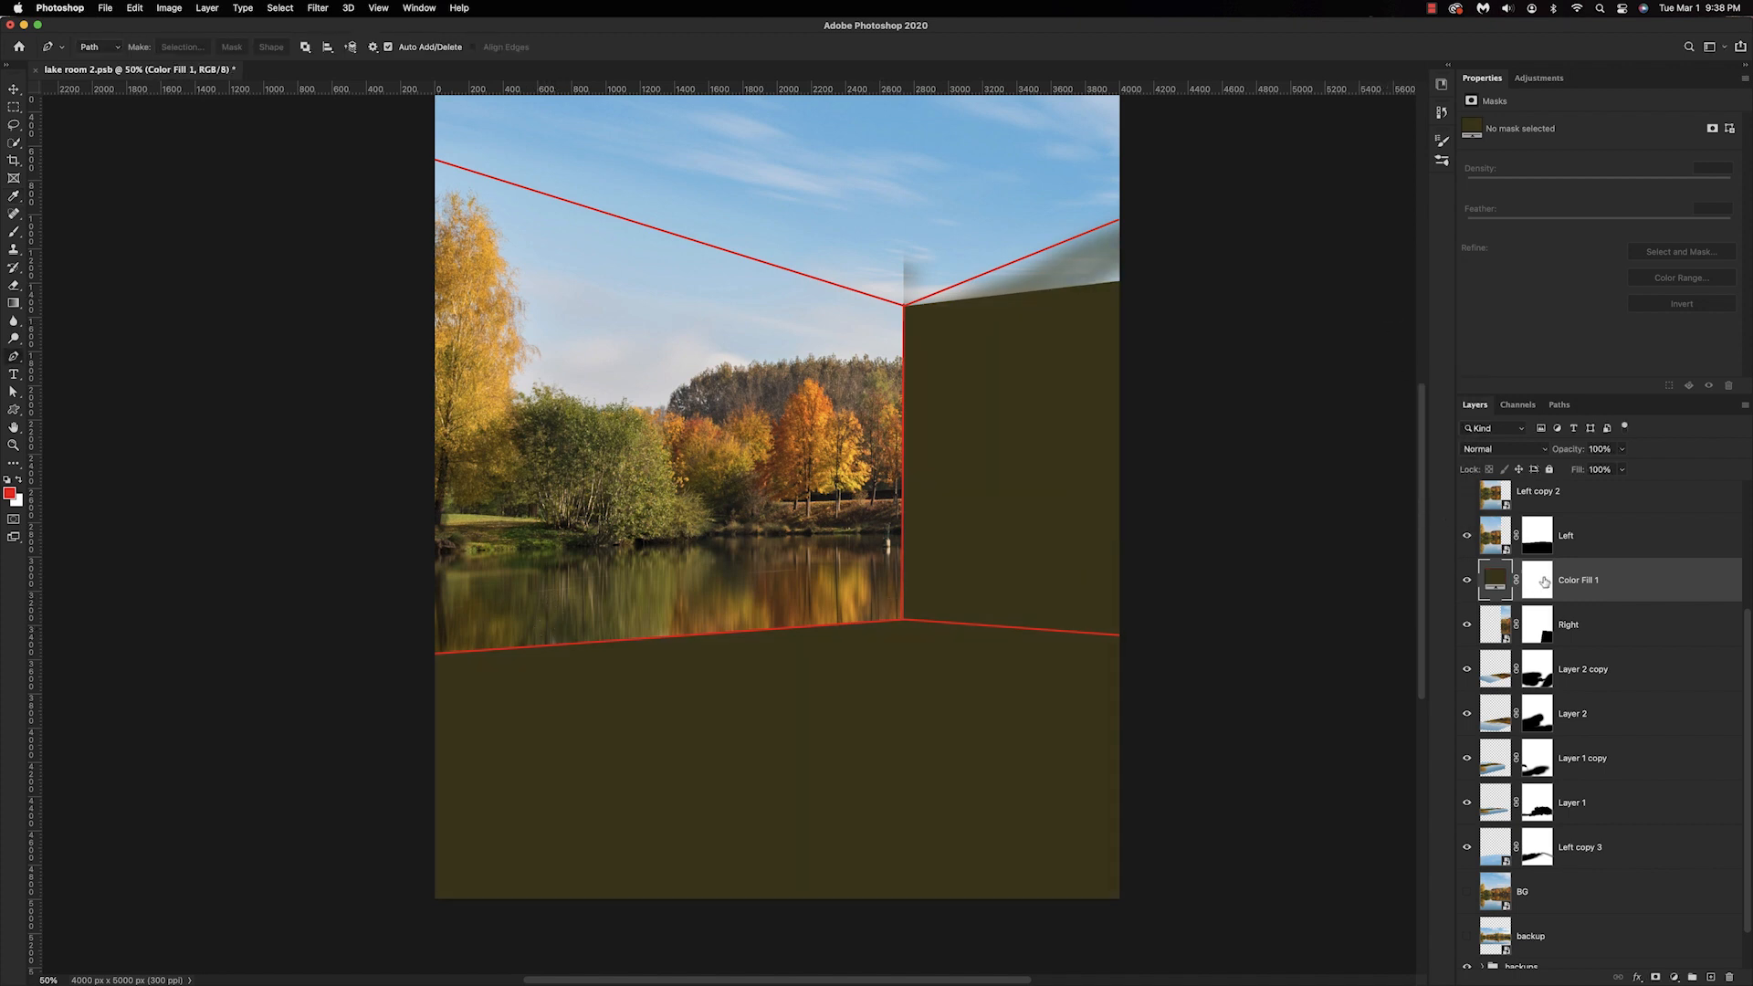
Compare the image with and without the color fill, and invert the fill layer's mask to black.
{"action": "left_click", "coordinate": [1468, 585]}
{"action": "left_click", "coordinate": [1467, 586]}
{"action": "left_click", "coordinate": [1537, 580]}
{"action": "key", "text": "ctrl+i"}
Outline the floor below the red lines as a path, turn it into a 0-pixel feather selection, and fill the mask white there.
{"action": "left_click", "coordinate": [411, 918]}
{"action": "left_click", "coordinate": [1133, 910]}
{"action": "left_click", "coordinate": [1122, 637]}
{"action": "right_click", "coordinate": [1041, 665]}
{"action": "left_click", "coordinate": [1105, 728]}
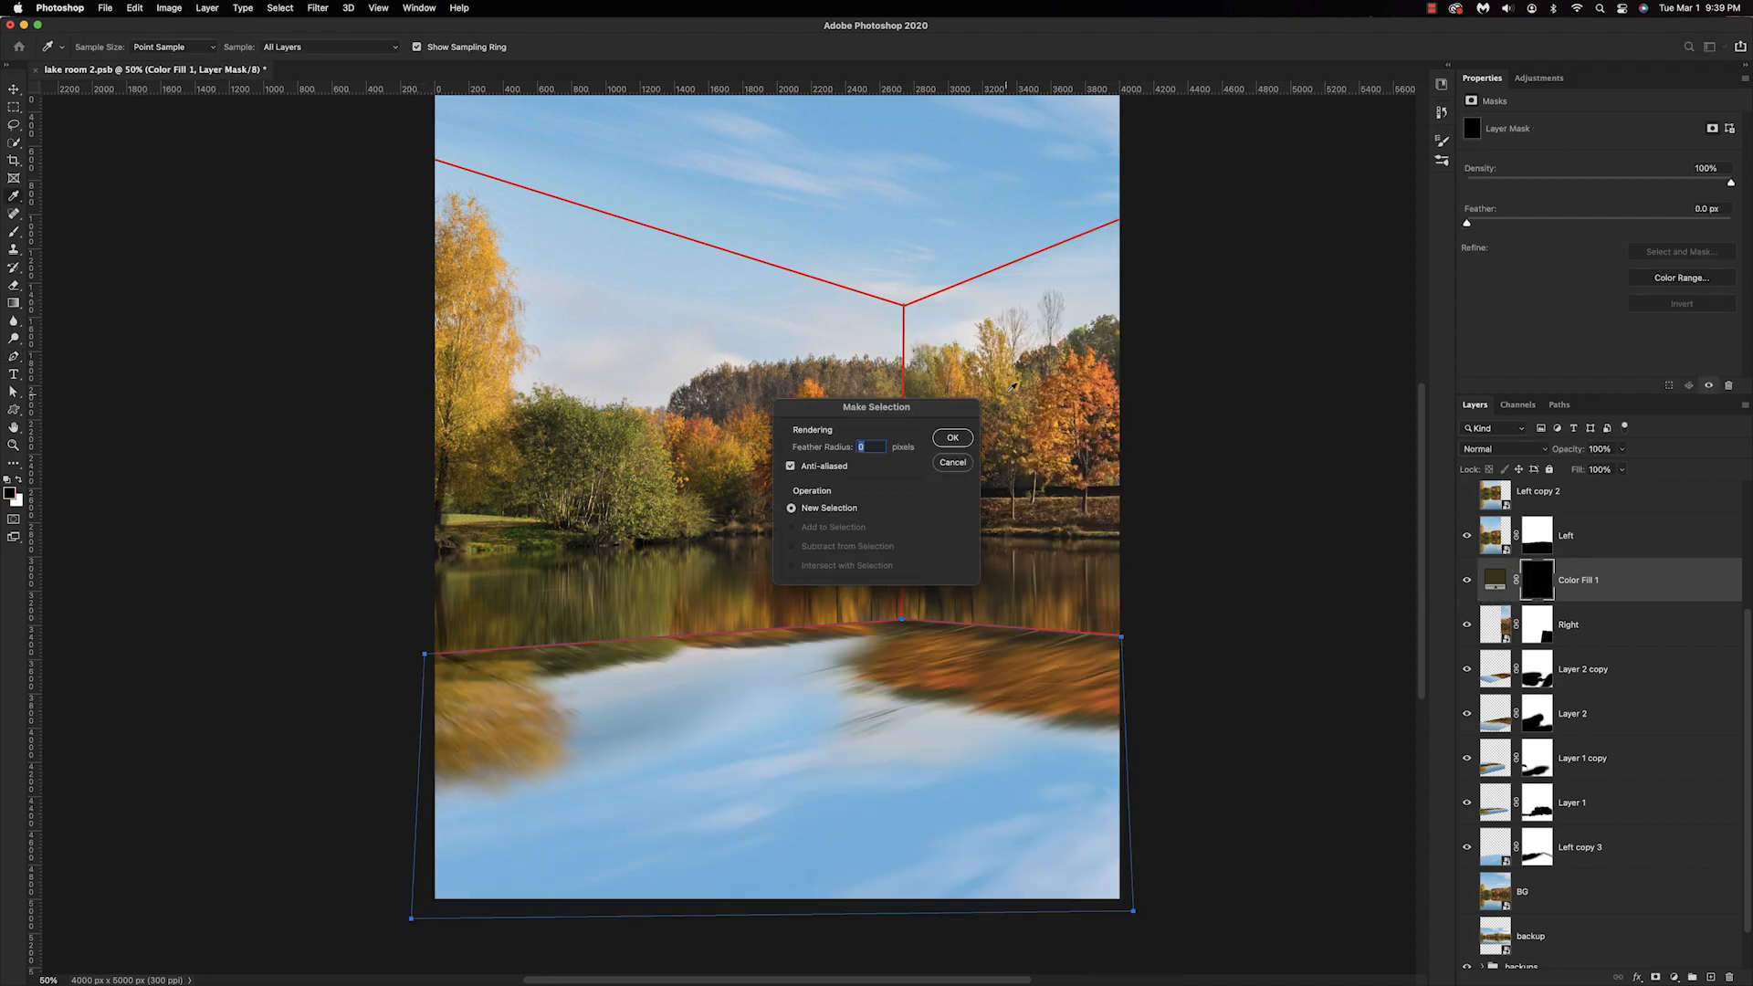
{"action": "left_click", "coordinate": [951, 438]}
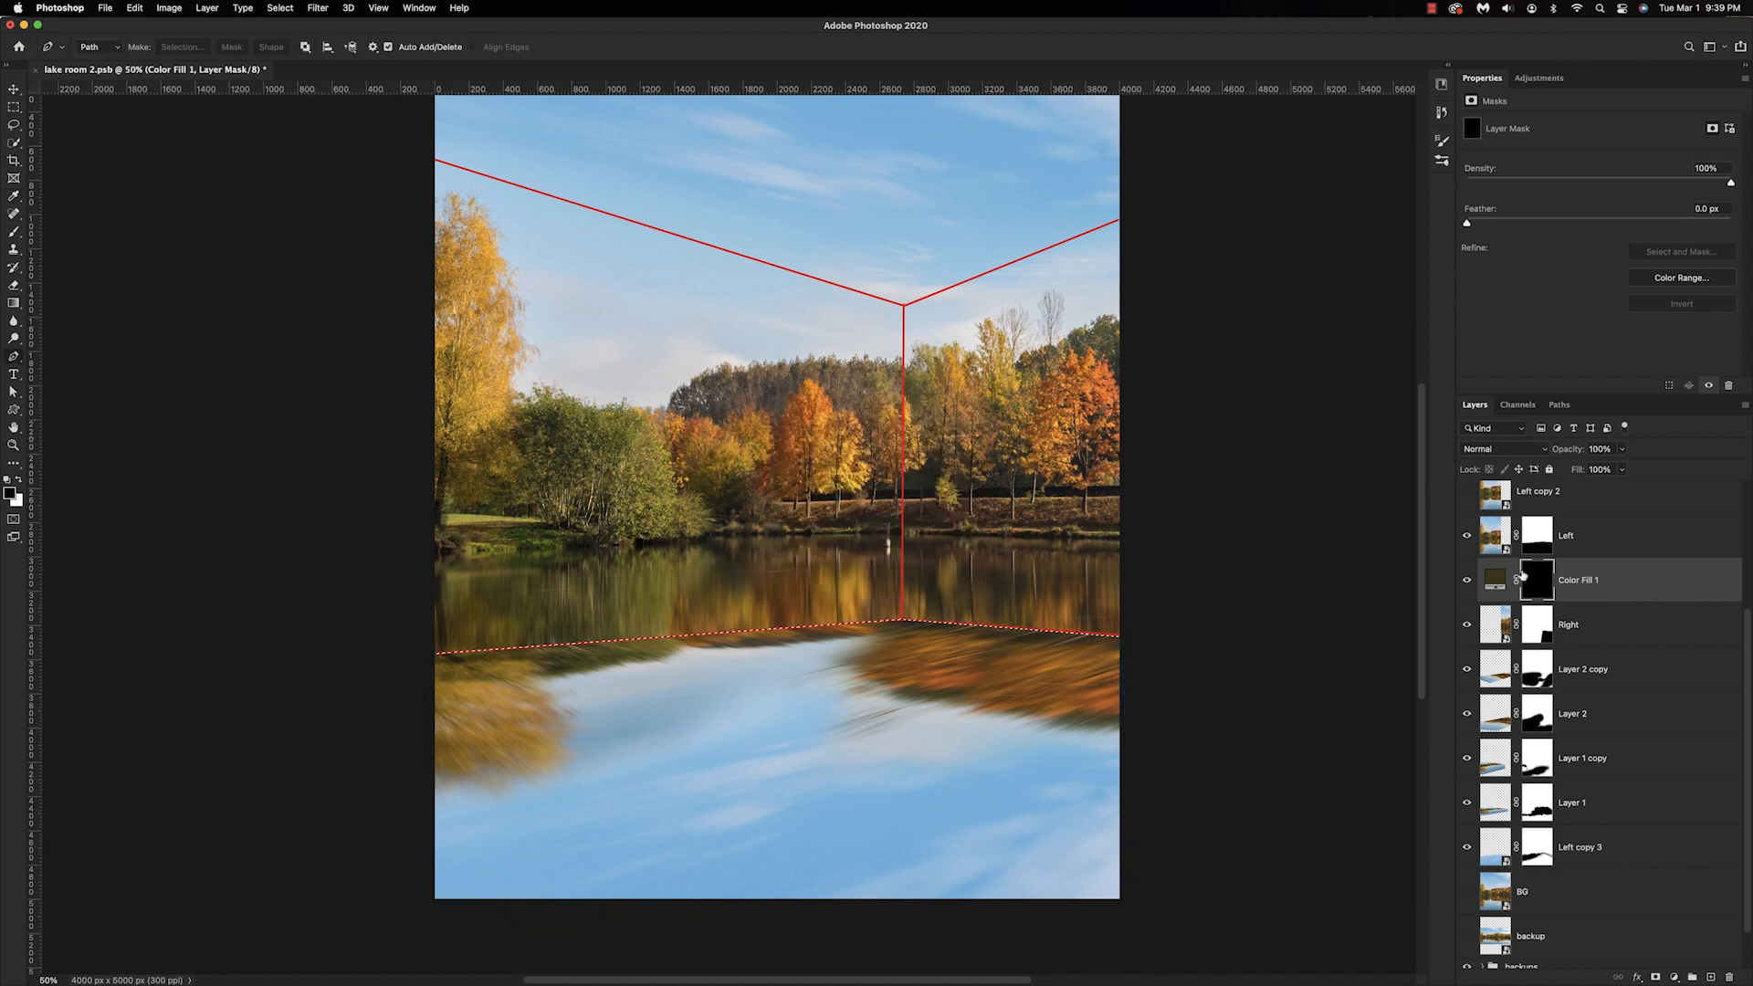
{"action": "key", "text": "x"}
{"action": "key", "text": "alt+BackSpace"}
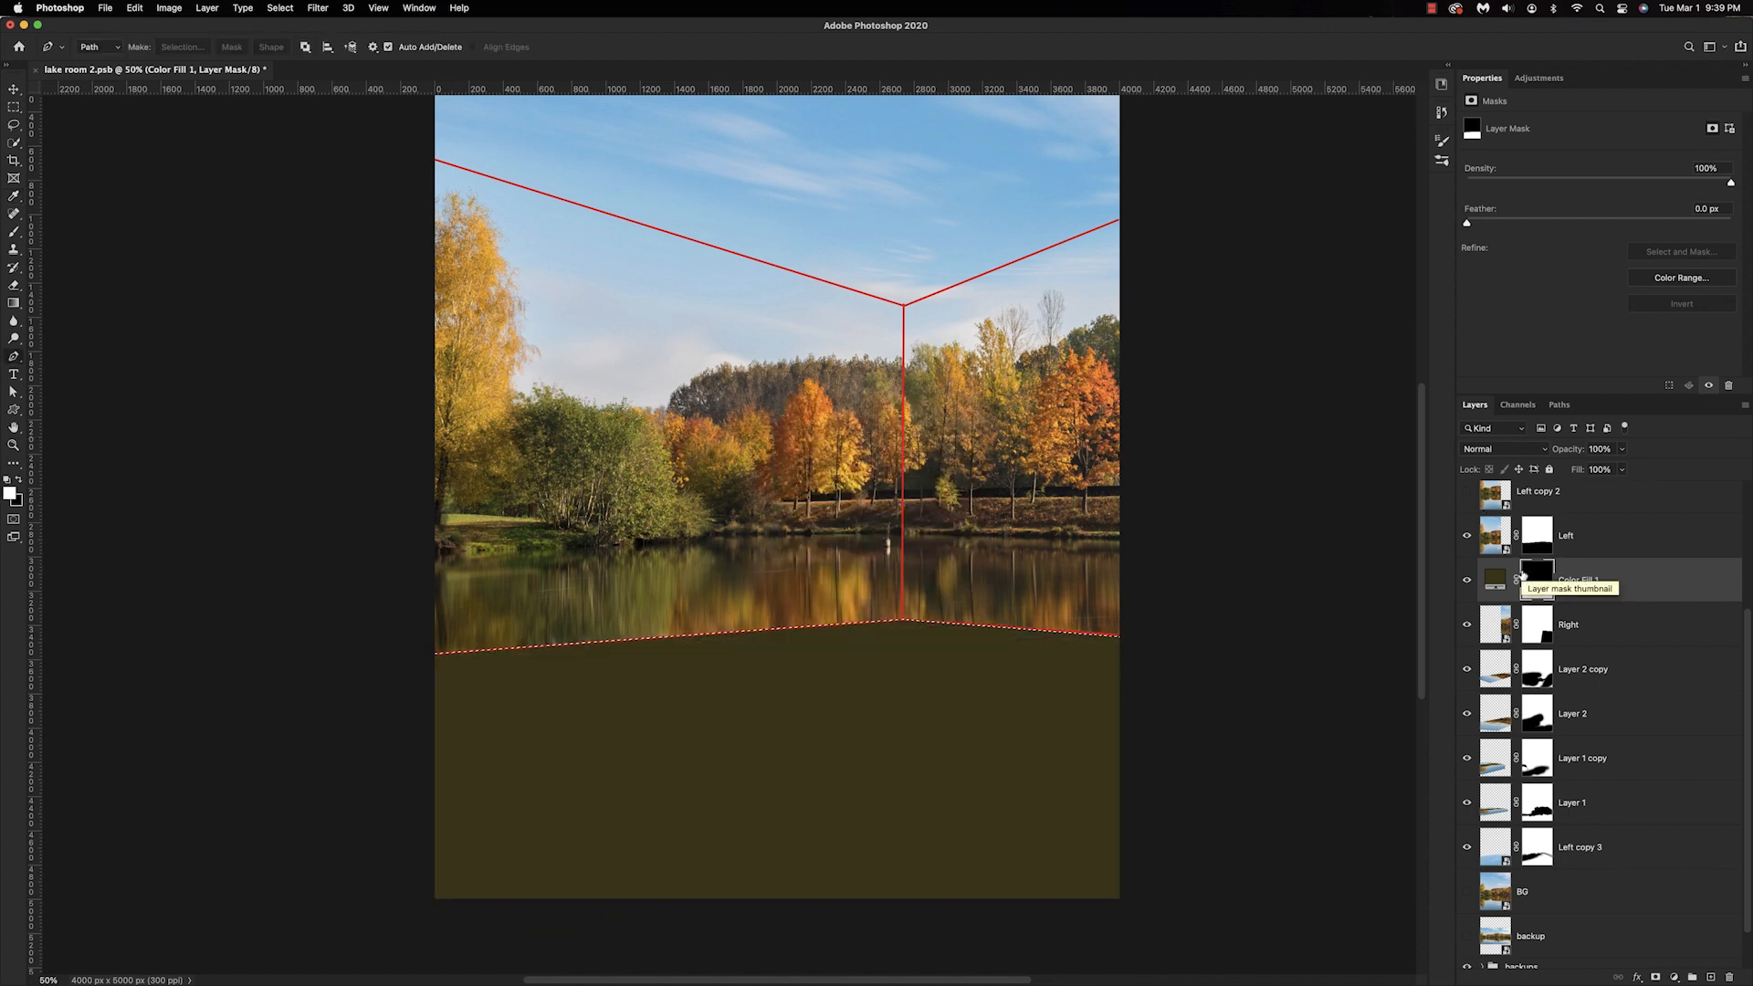
Change the floor's solid fill color to a lighter, less saturated olive grey.
{"action": "double_click", "coordinate": [1495, 580]}
{"action": "left_click", "coordinate": [1238, 423]}
{"action": "mouse_move", "coordinate": [1421, 440]}
{"action": "left_mouse_down"}
{"action": "mouse_move", "coordinate": [1421, 360]}
{"action": "mouse_move", "coordinate": [1421, 441]}
{"action": "left_mouse_up"}
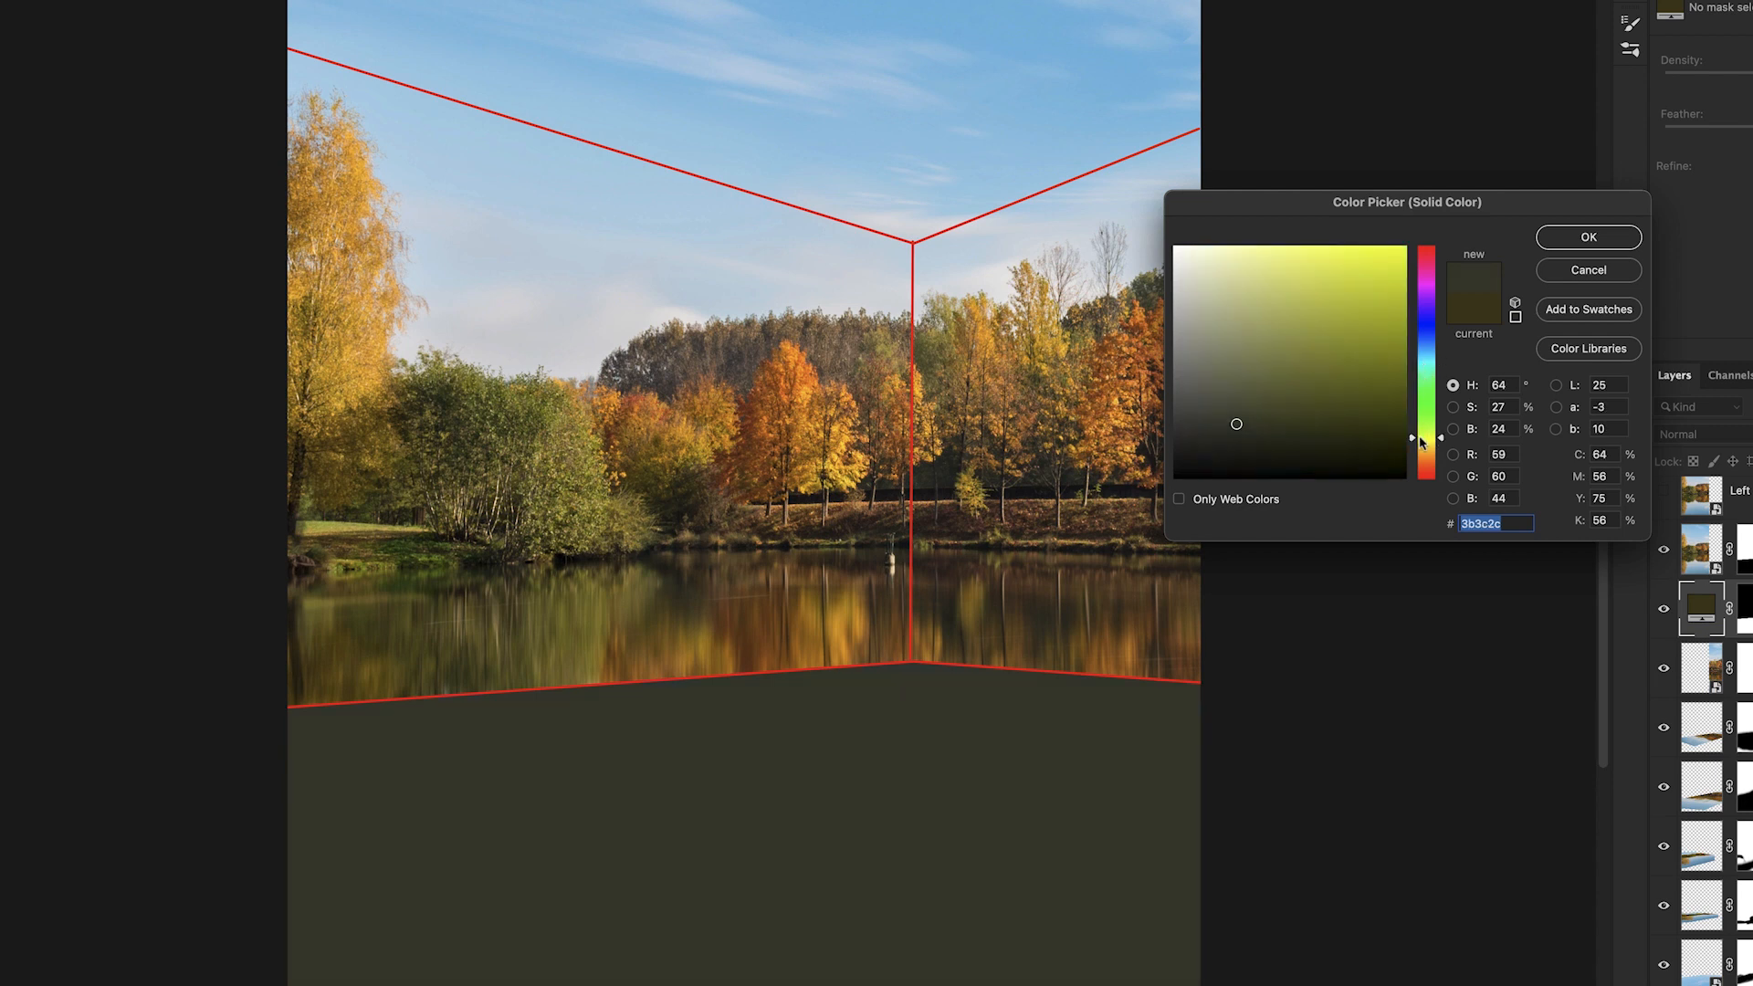
{"action": "left_click", "coordinate": [1217, 411]}
{"action": "key", "text": "Return"}
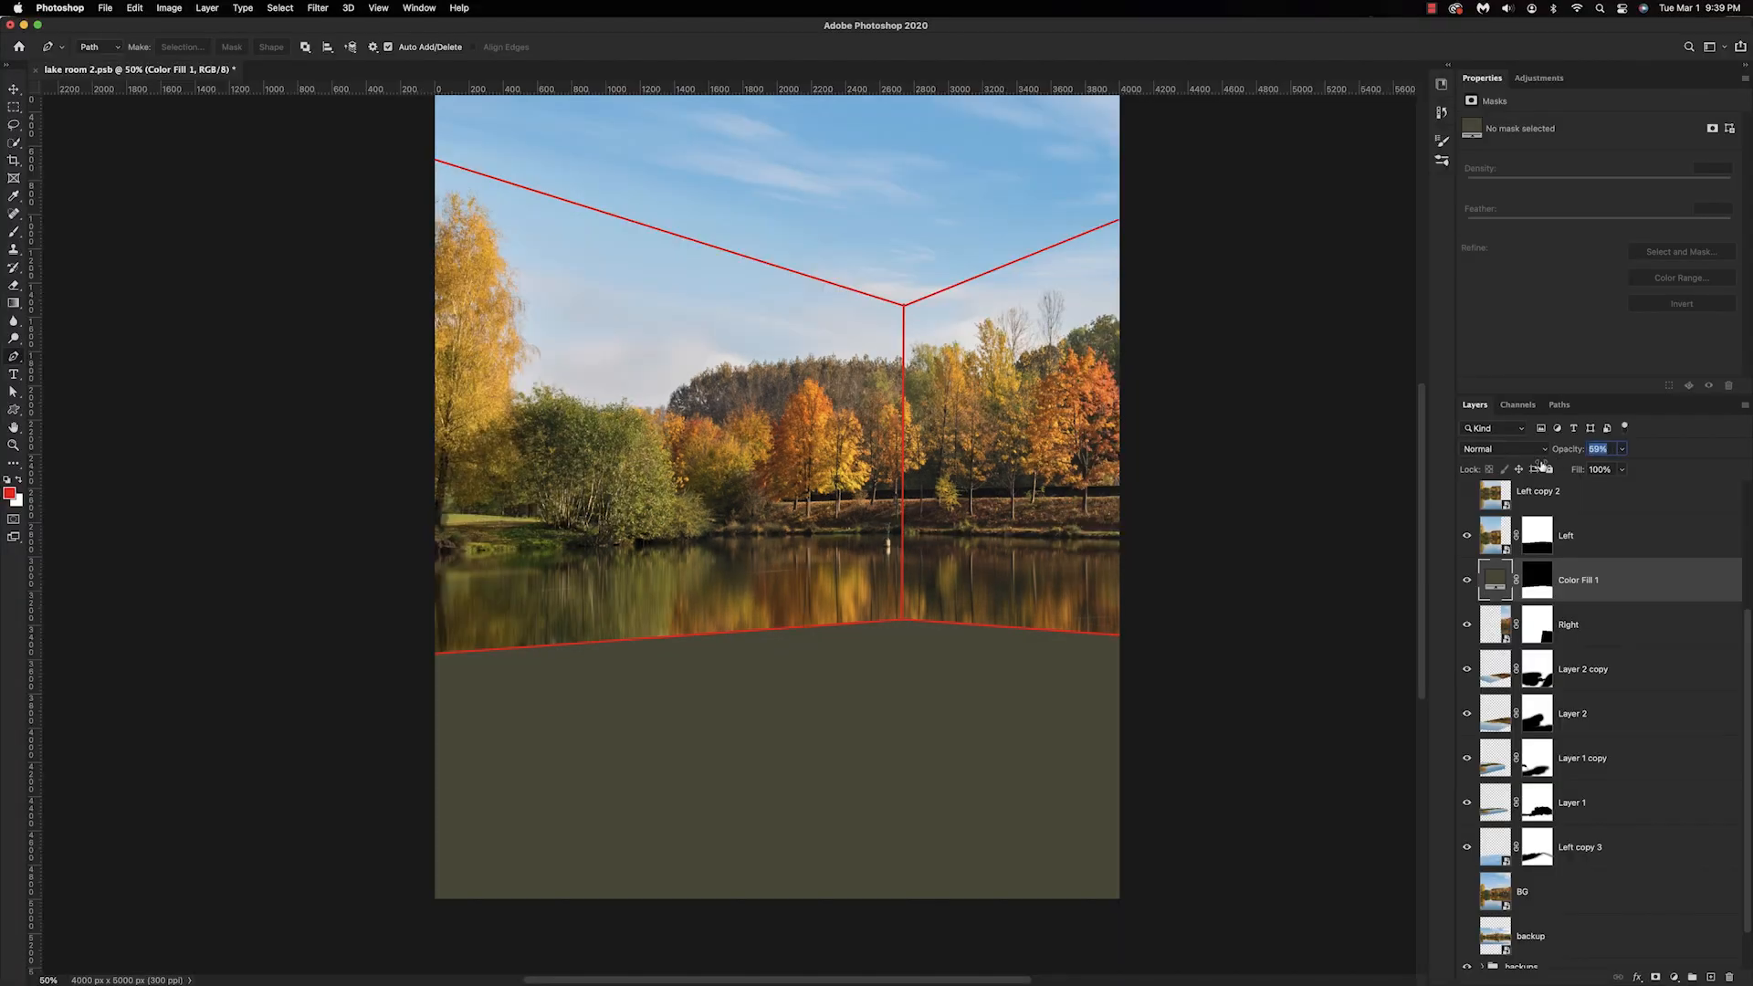
Lower the Color Fill 1 layer's opacity to 50%.
{"action": "type", "text": "60"}
{"action": "key", "text": "Return"}
{"action": "type", "text": "38"}
{"action": "key", "text": "Return"}
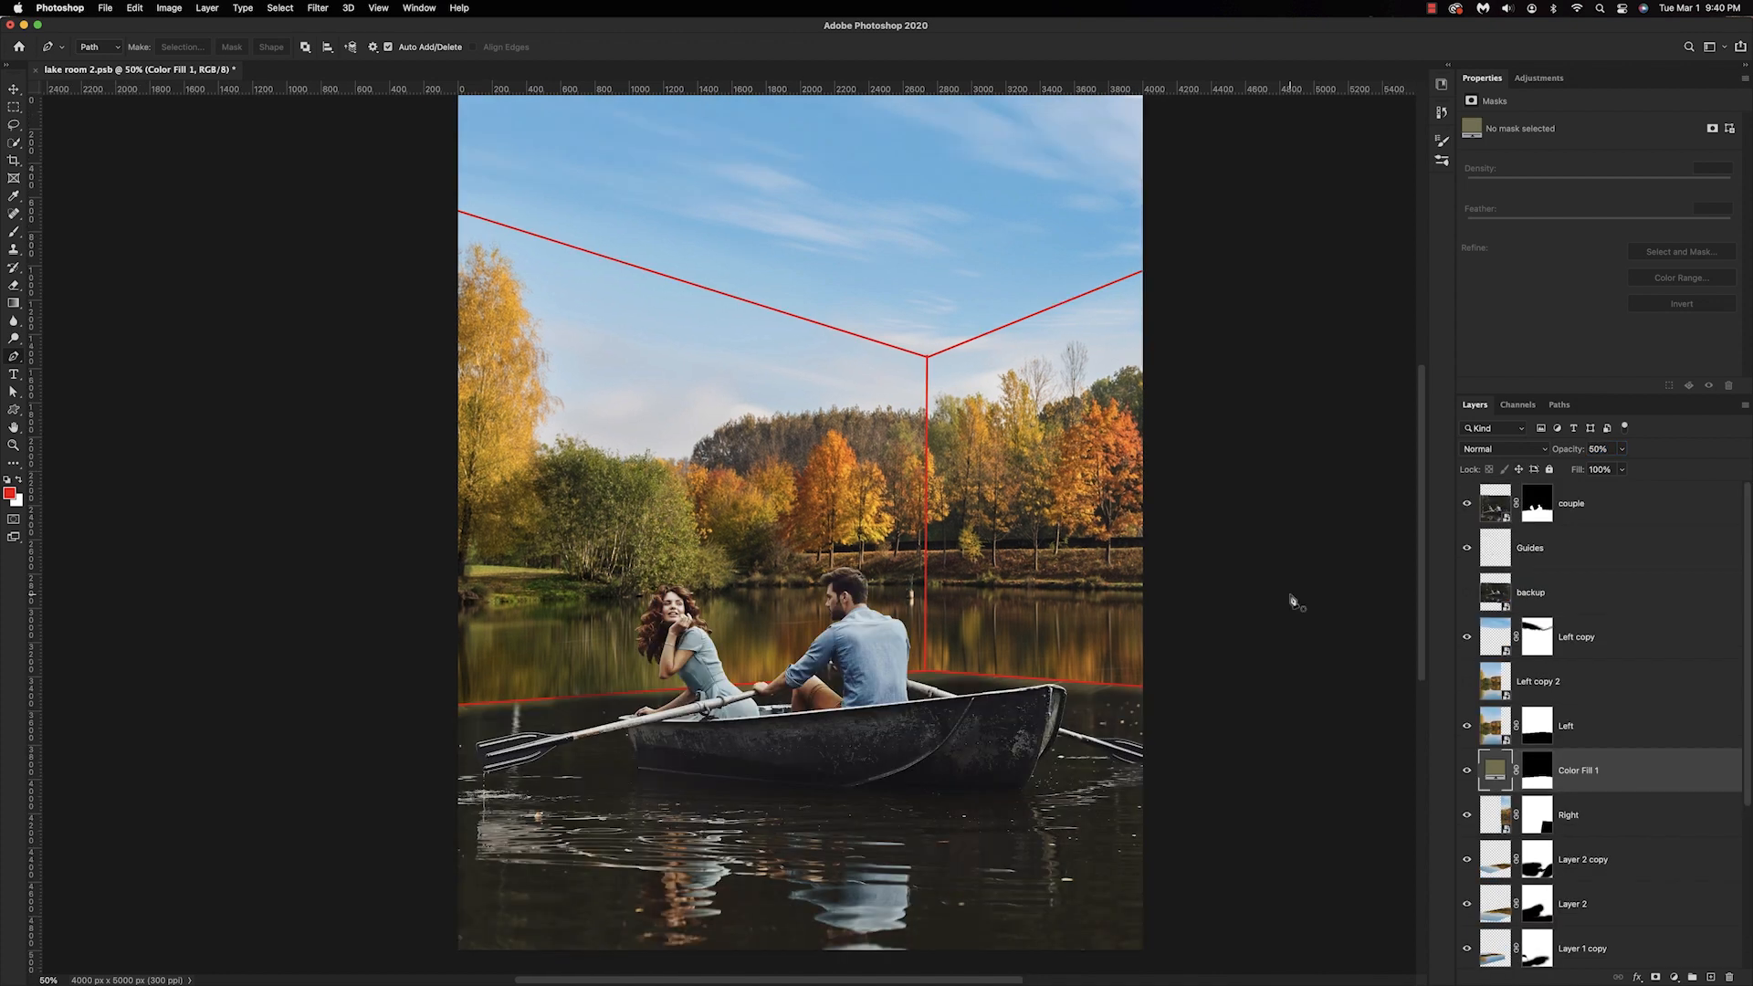
Duplicate the couple layer and start a pen path on the copy at the oar blade beyond the boat's bow.
{"action": "left_click", "coordinate": [1585, 516]}
{"action": "key", "text": "super+j"}
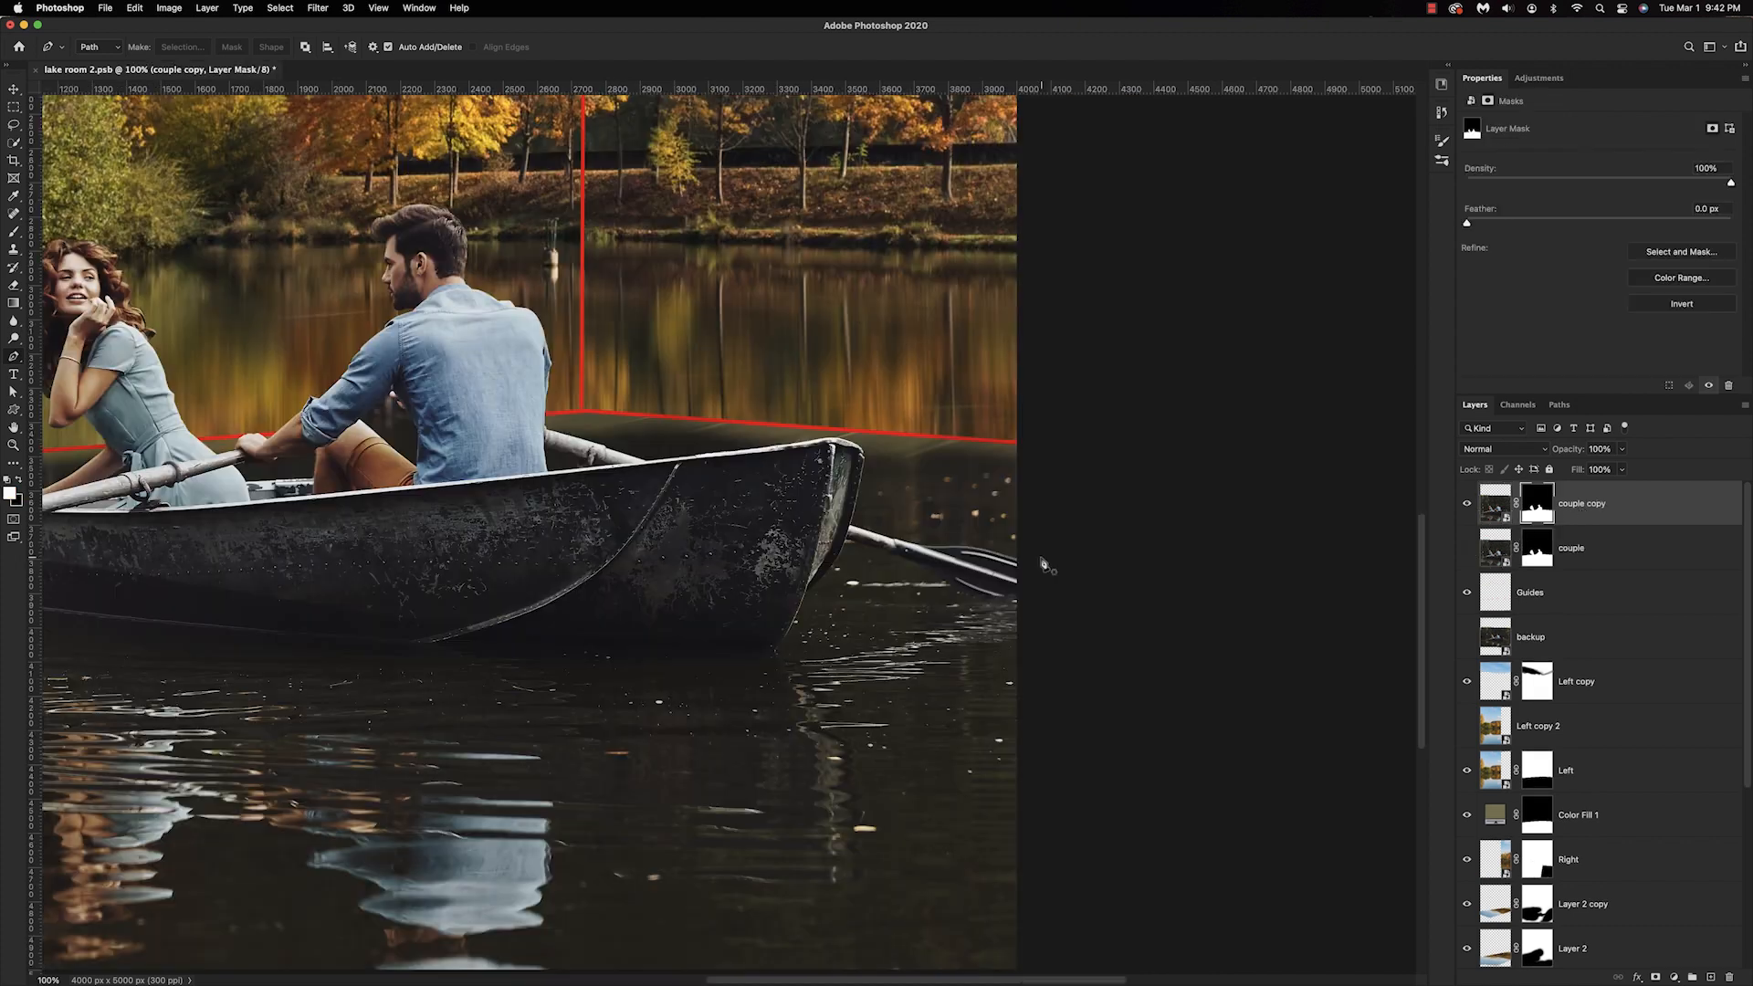
{"action": "left_click", "coordinate": [1041, 558]}
{"action": "left_click", "coordinate": [1121, 391]}
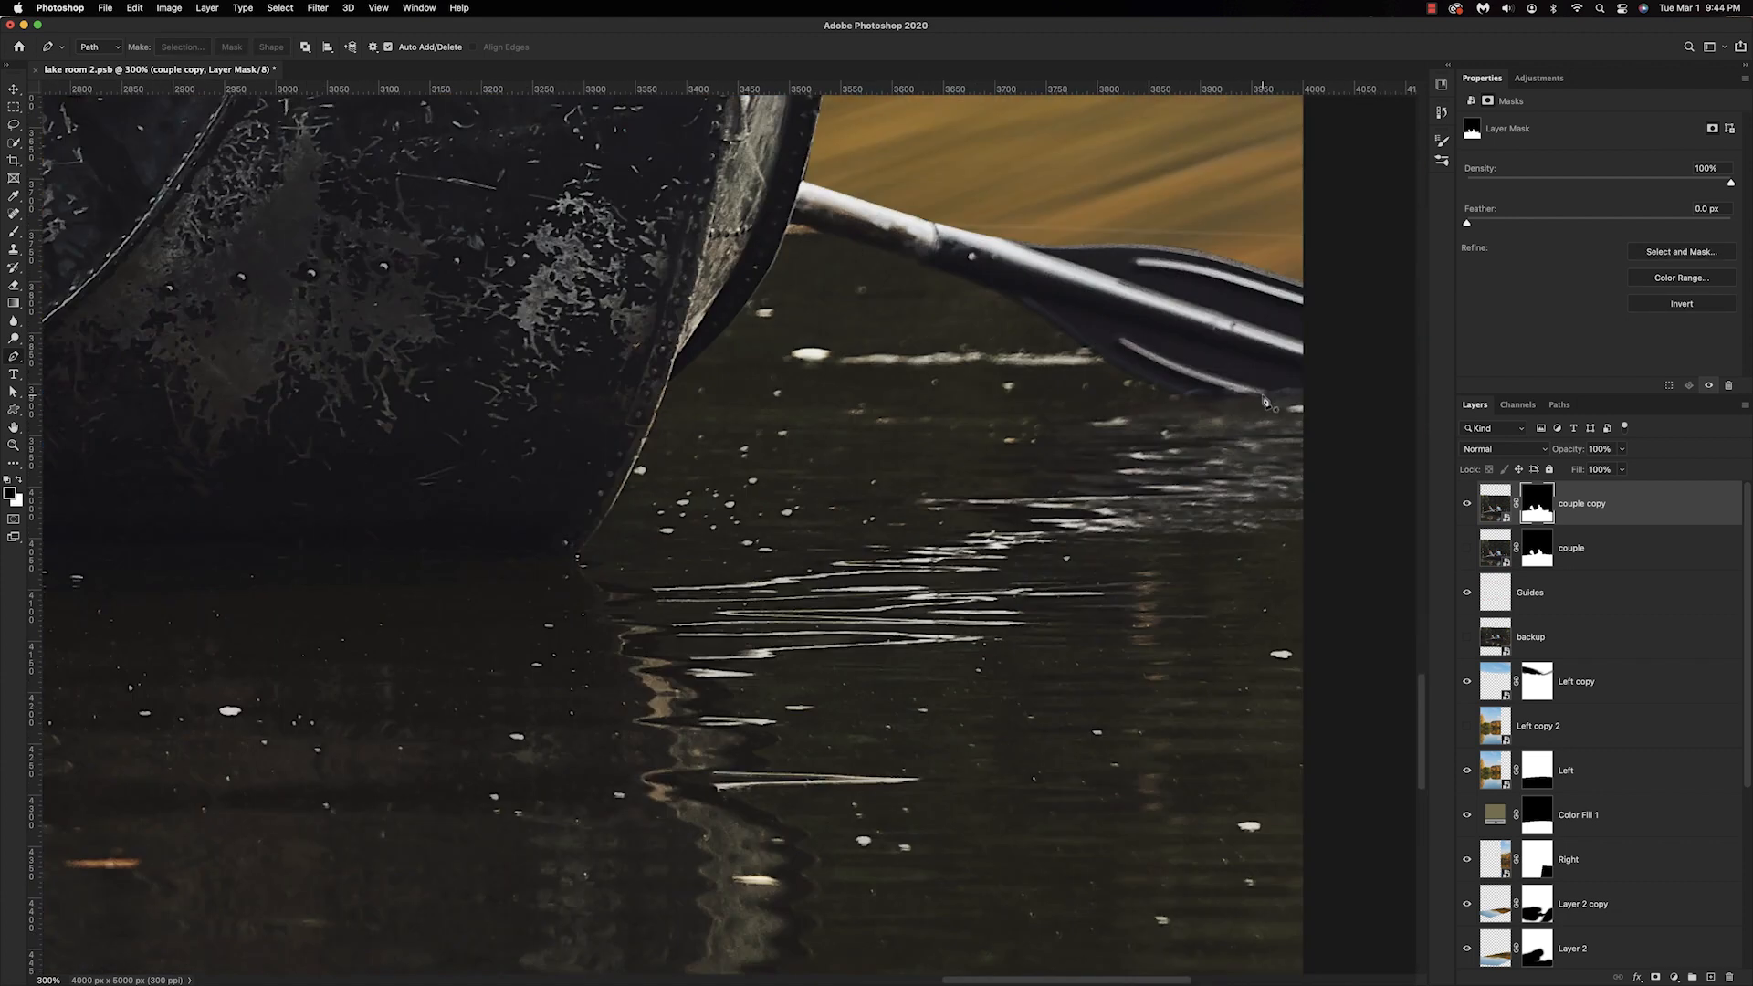
{"action": "left_click", "coordinate": [1020, 303]}
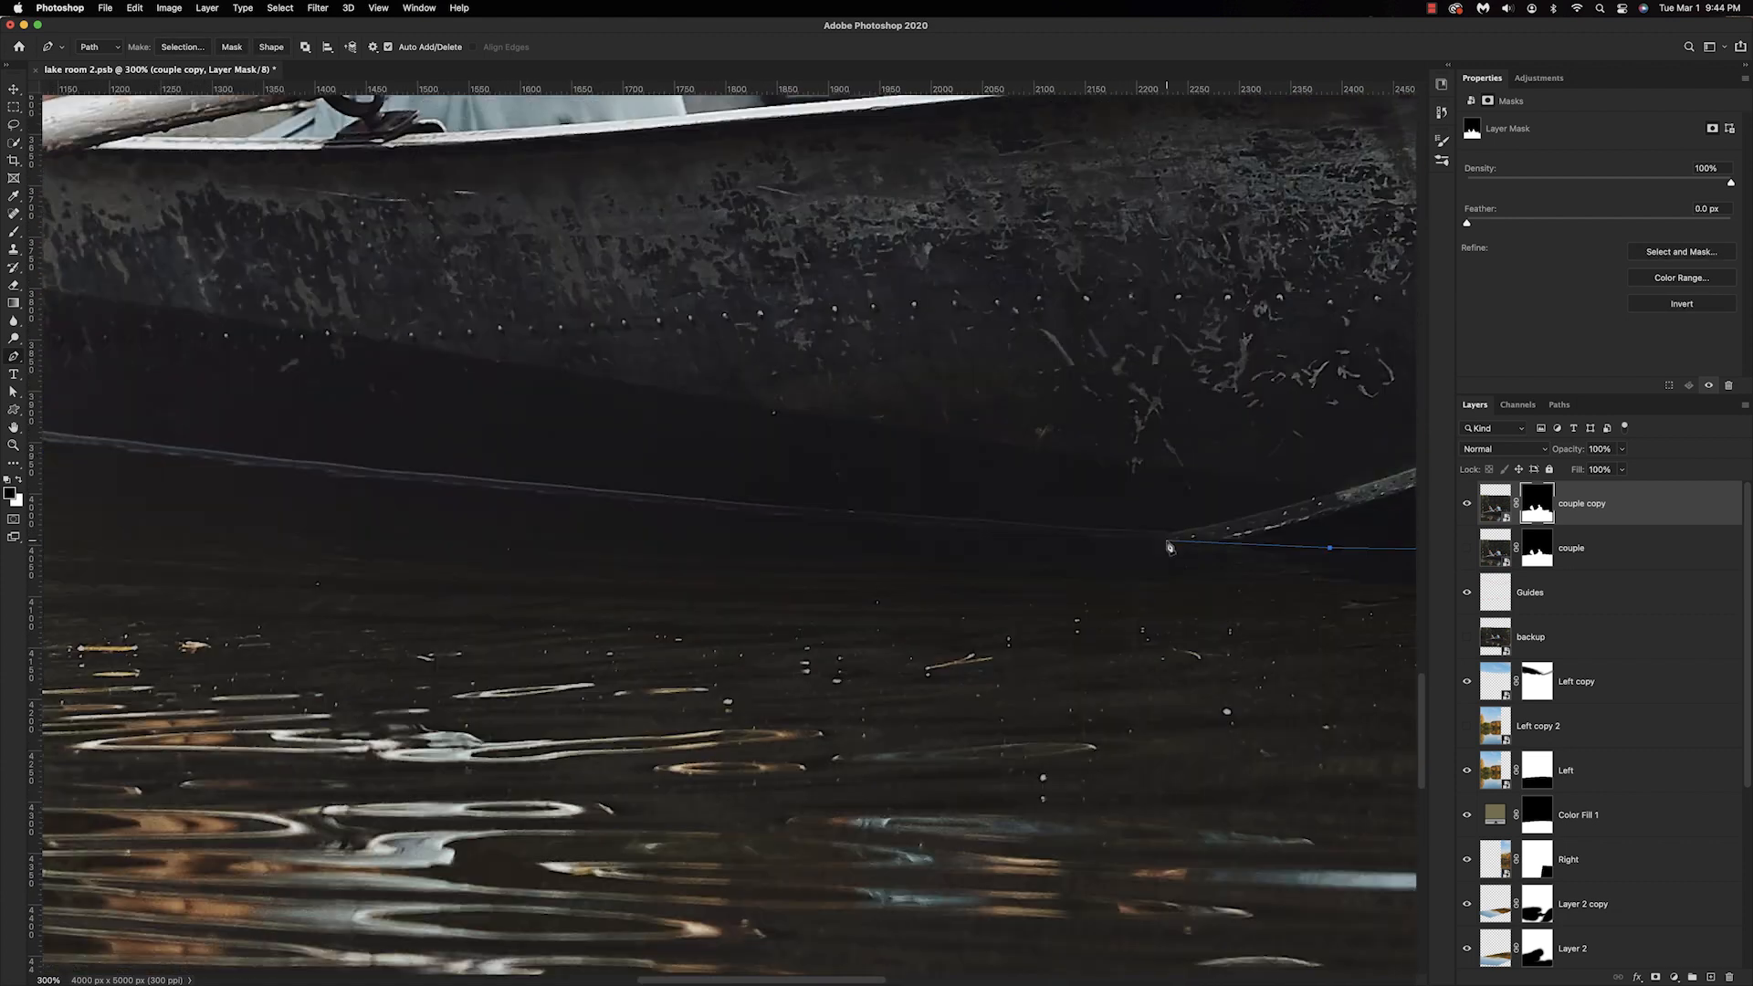
Continue the path along the rowboat's waterline and up the edge of its stern.
{"action": "left_click", "coordinate": [864, 465]}
{"action": "left_click", "coordinate": [645, 438]}
{"action": "left_click", "coordinate": [442, 414]}
{"action": "left_click", "coordinate": [806, 179]}
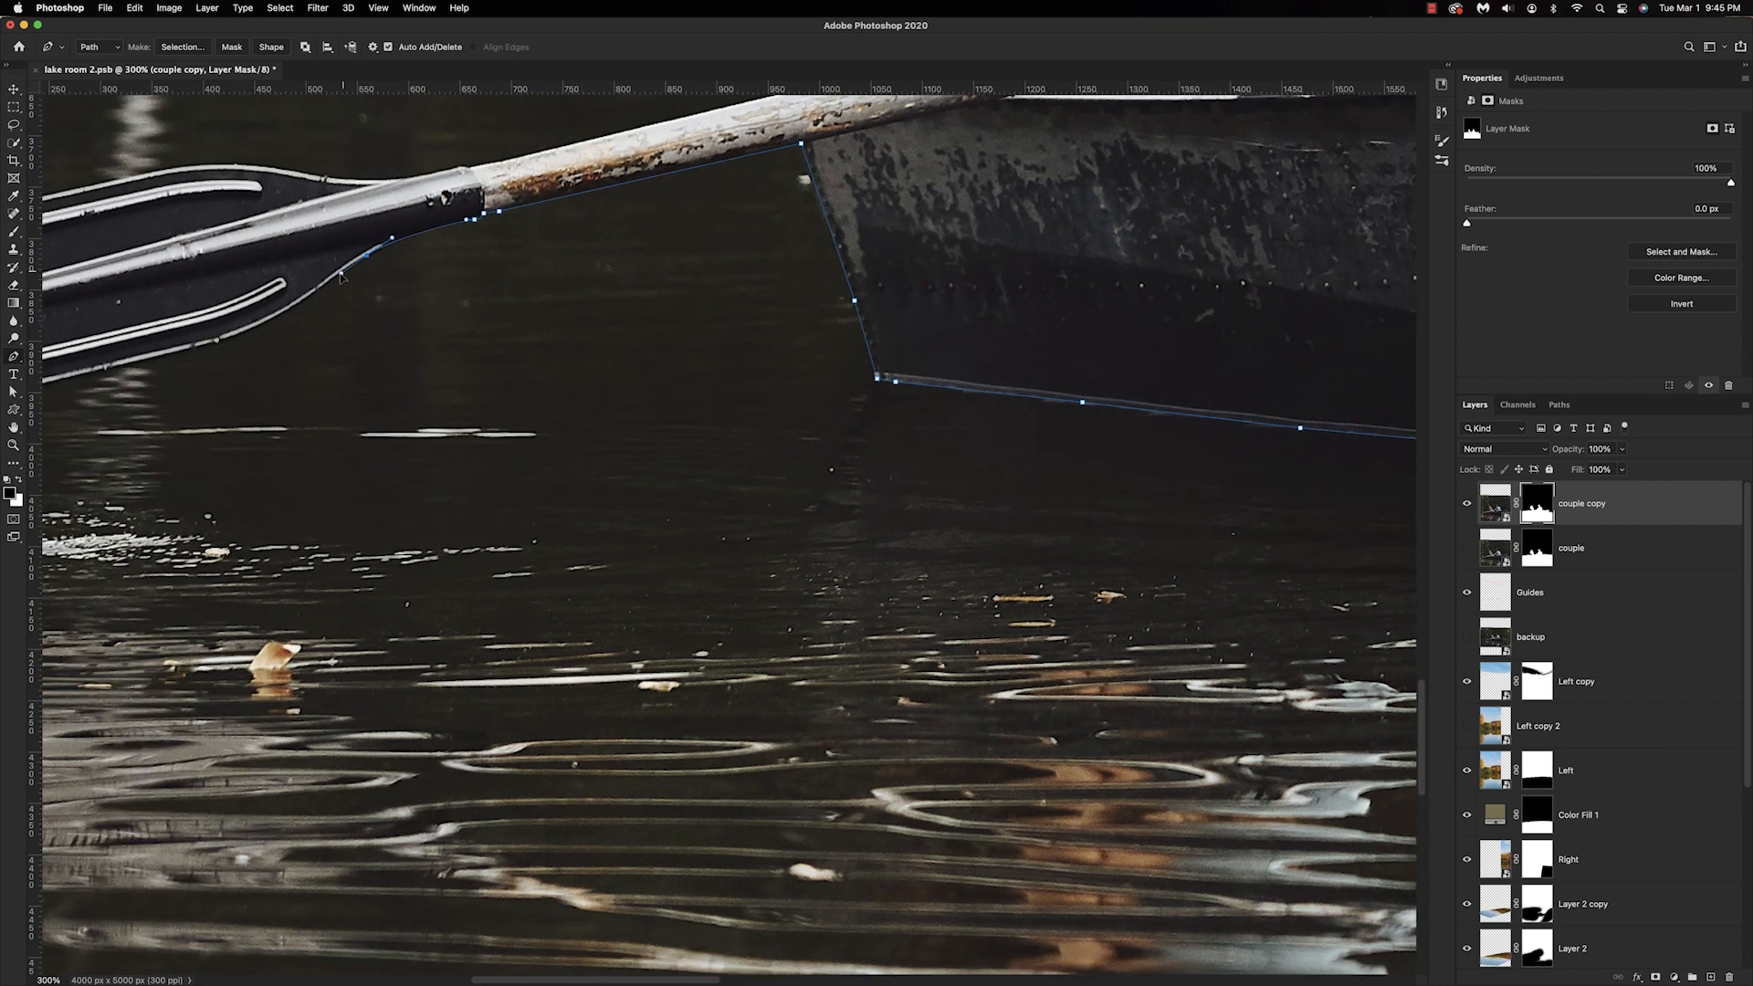
Trace the path around the near oar's shaft and blade and over the woman's hand on the stern.
{"action": "left_click", "coordinate": [474, 298]}
{"action": "left_click", "coordinate": [344, 327]}
{"action": "left_click", "coordinate": [287, 345]}
{"action": "left_click_drag", "start_coordinate": [248, 167], "coordinate": [172, 443]}
{"action": "left_click", "coordinate": [368, 396]}
{"action": "left_click_drag", "start_coordinate": [474, 381], "coordinate": [507, 381]}
{"action": "left_click", "coordinate": [565, 396]}
{"action": "left_click", "coordinate": [649, 398]}
{"action": "left_click", "coordinate": [699, 386]}
{"action": "left_click", "coordinate": [715, 385]}
{"action": "left_click", "coordinate": [1045, 308]}
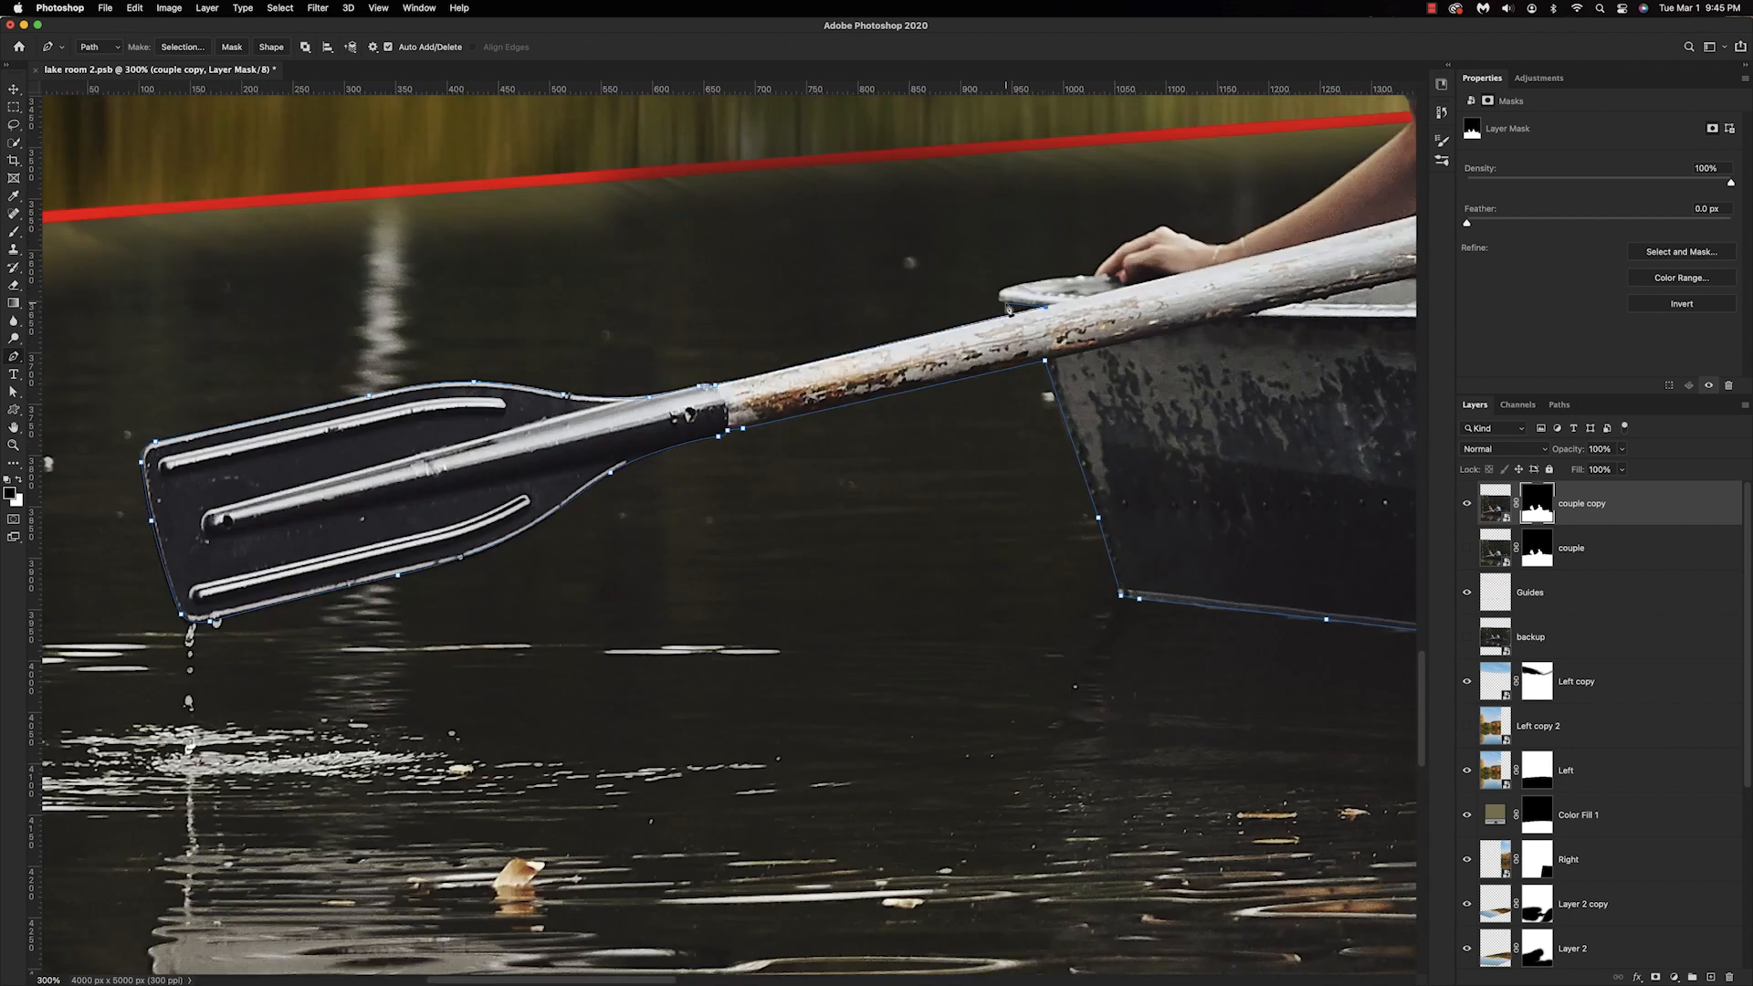
{"action": "left_click_drag", "start_coordinate": [1113, 262], "coordinate": [964, 509]}
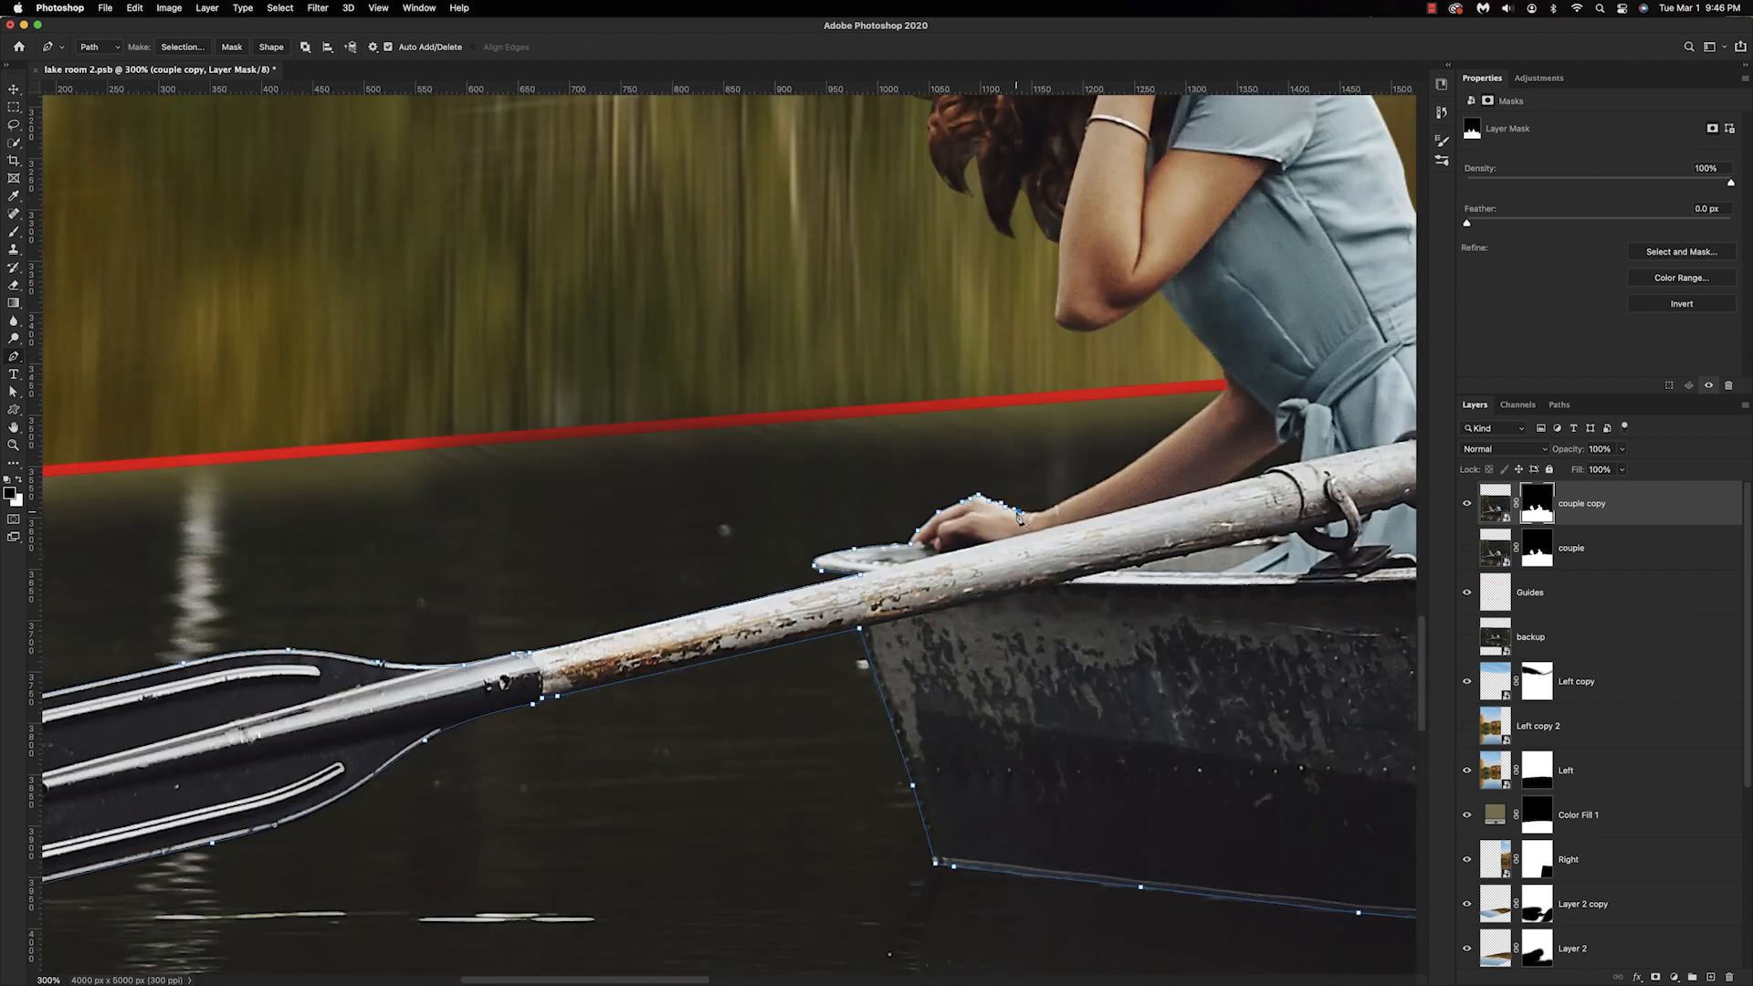
{"action": "left_click", "coordinate": [1221, 399]}
{"action": "left_click", "coordinate": [603, 368]}
Turn the path into a selection, fill the couple copy mask with black there to hide the surrounding water, and deselect.
{"action": "left_click", "coordinate": [183, 47]}
{"action": "left_click", "coordinate": [952, 439]}
{"action": "key", "text": "alt+BackSpace"}
{"action": "key", "text": "super+d"}
{"action": "key", "text": "super+minus"}
{"action": "key", "text": "super+minus"}
{"action": "key", "text": "super+minus"}
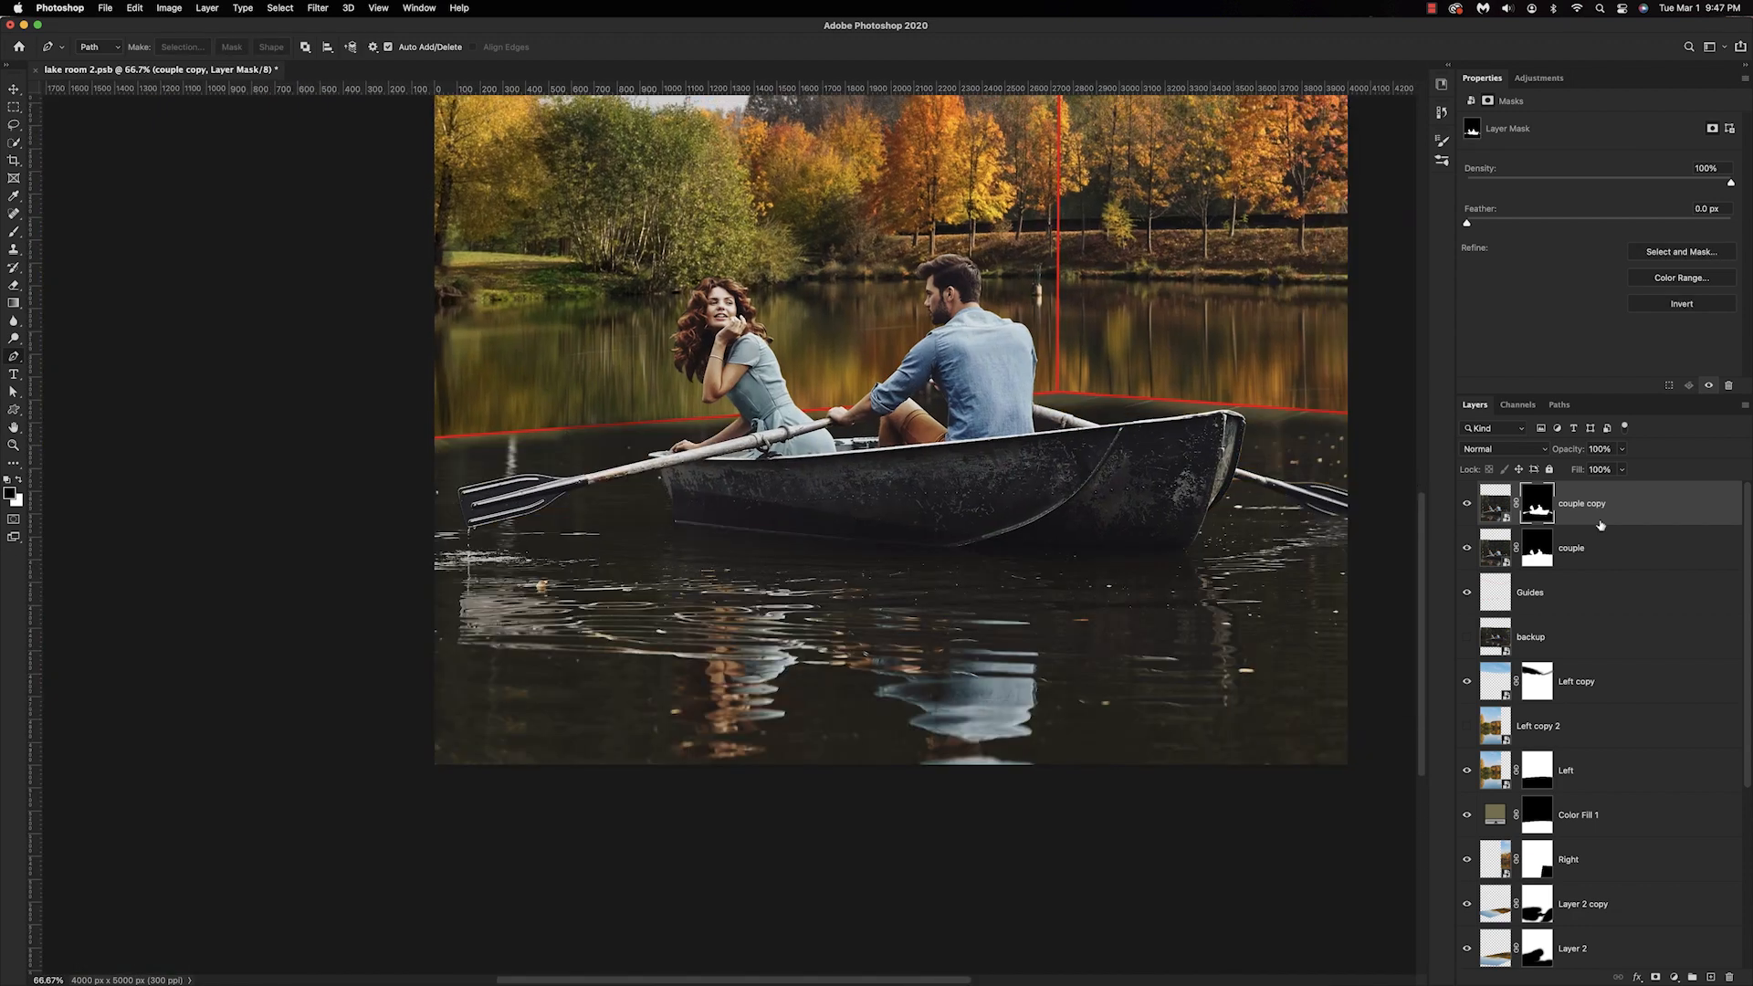
Try placing the couple copy layer below the couple layer.
{"action": "left_click_drag", "start_coordinate": [1601, 525], "coordinate": [1594, 563]}
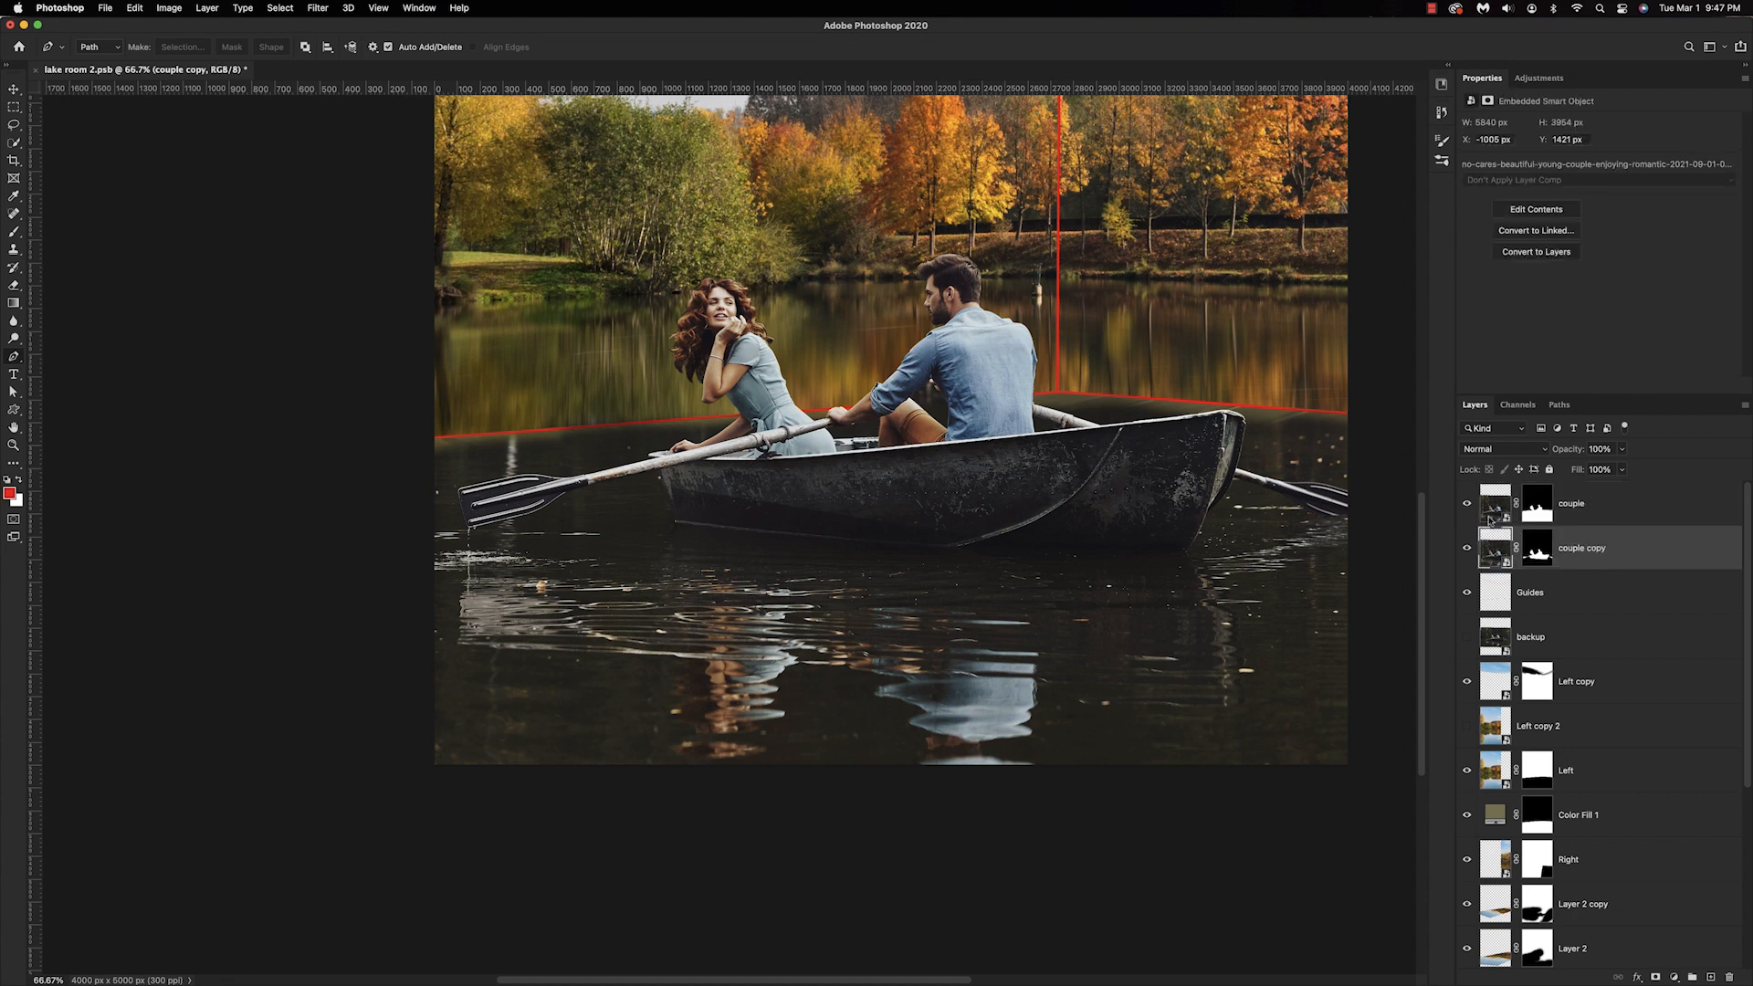
{"action": "scroll", "coordinate": [1316, 497], "scroll_direction": "right", "scroll_amount": 5}
{"action": "scroll", "coordinate": [1119, 510], "scroll_direction": "up", "scroll_amount": 4}
Paint black on the couple layer's mask over the water near the bow with a 250-pixel brush at 11% flow.
{"action": "key", "text": "b"}
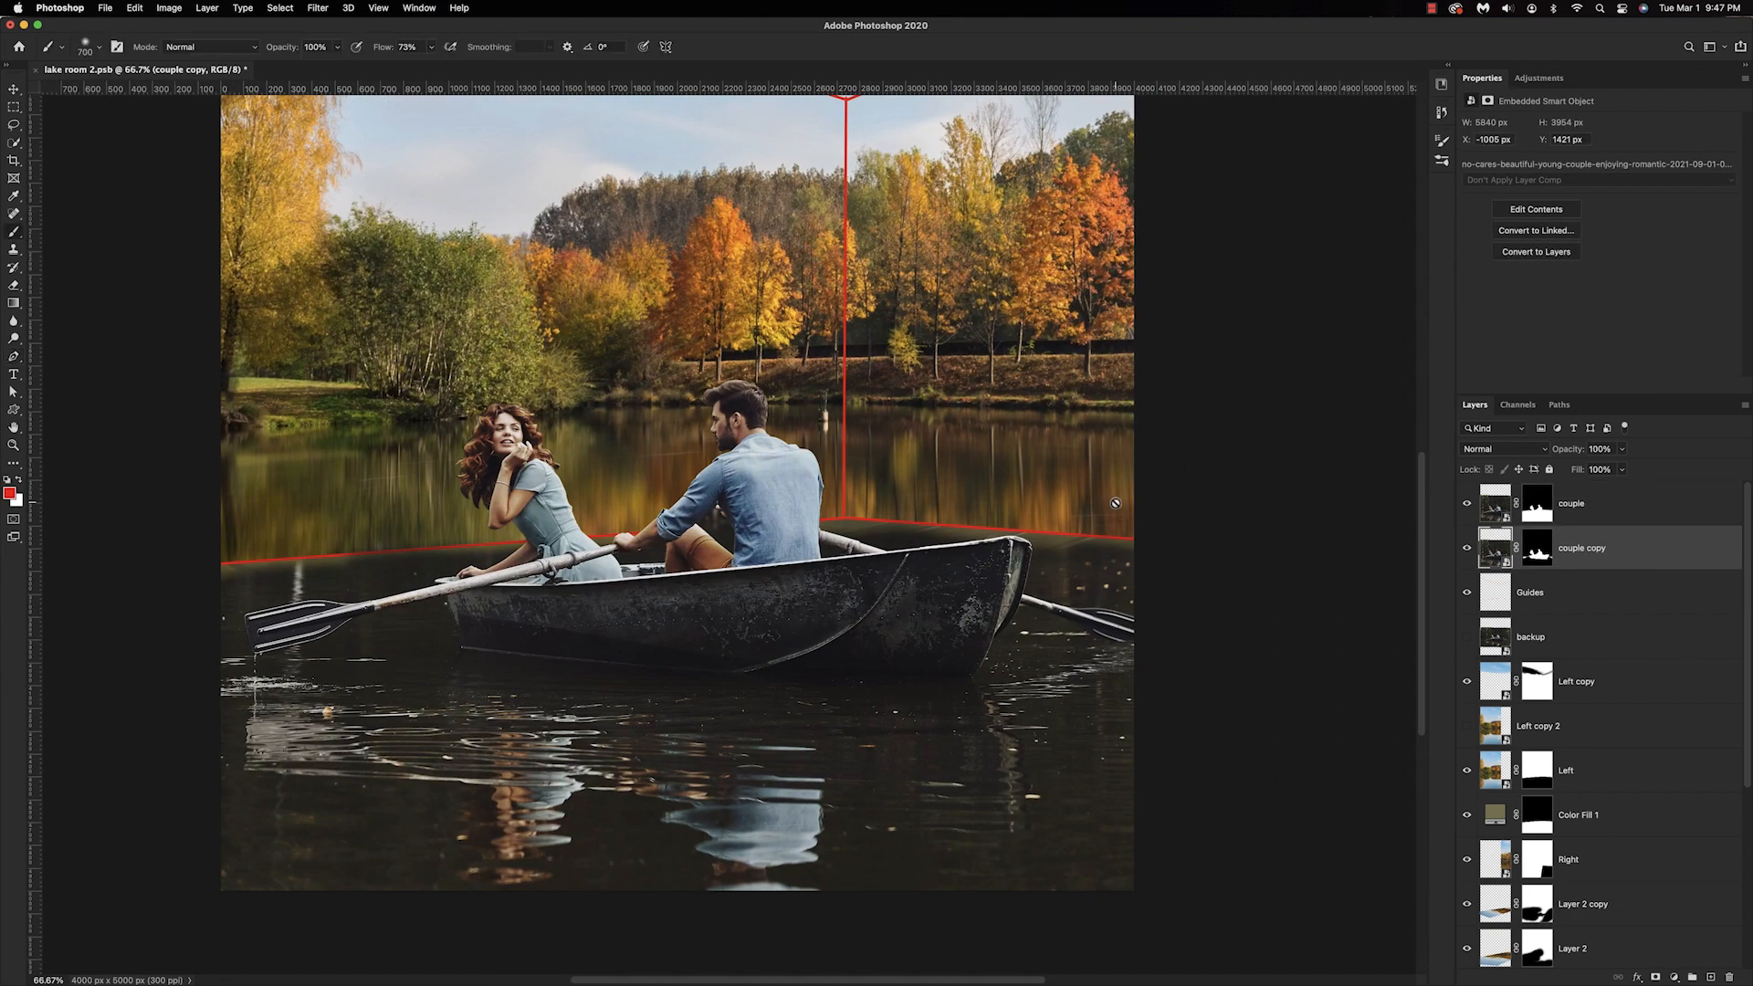
{"action": "left_click", "coordinate": [1534, 548]}
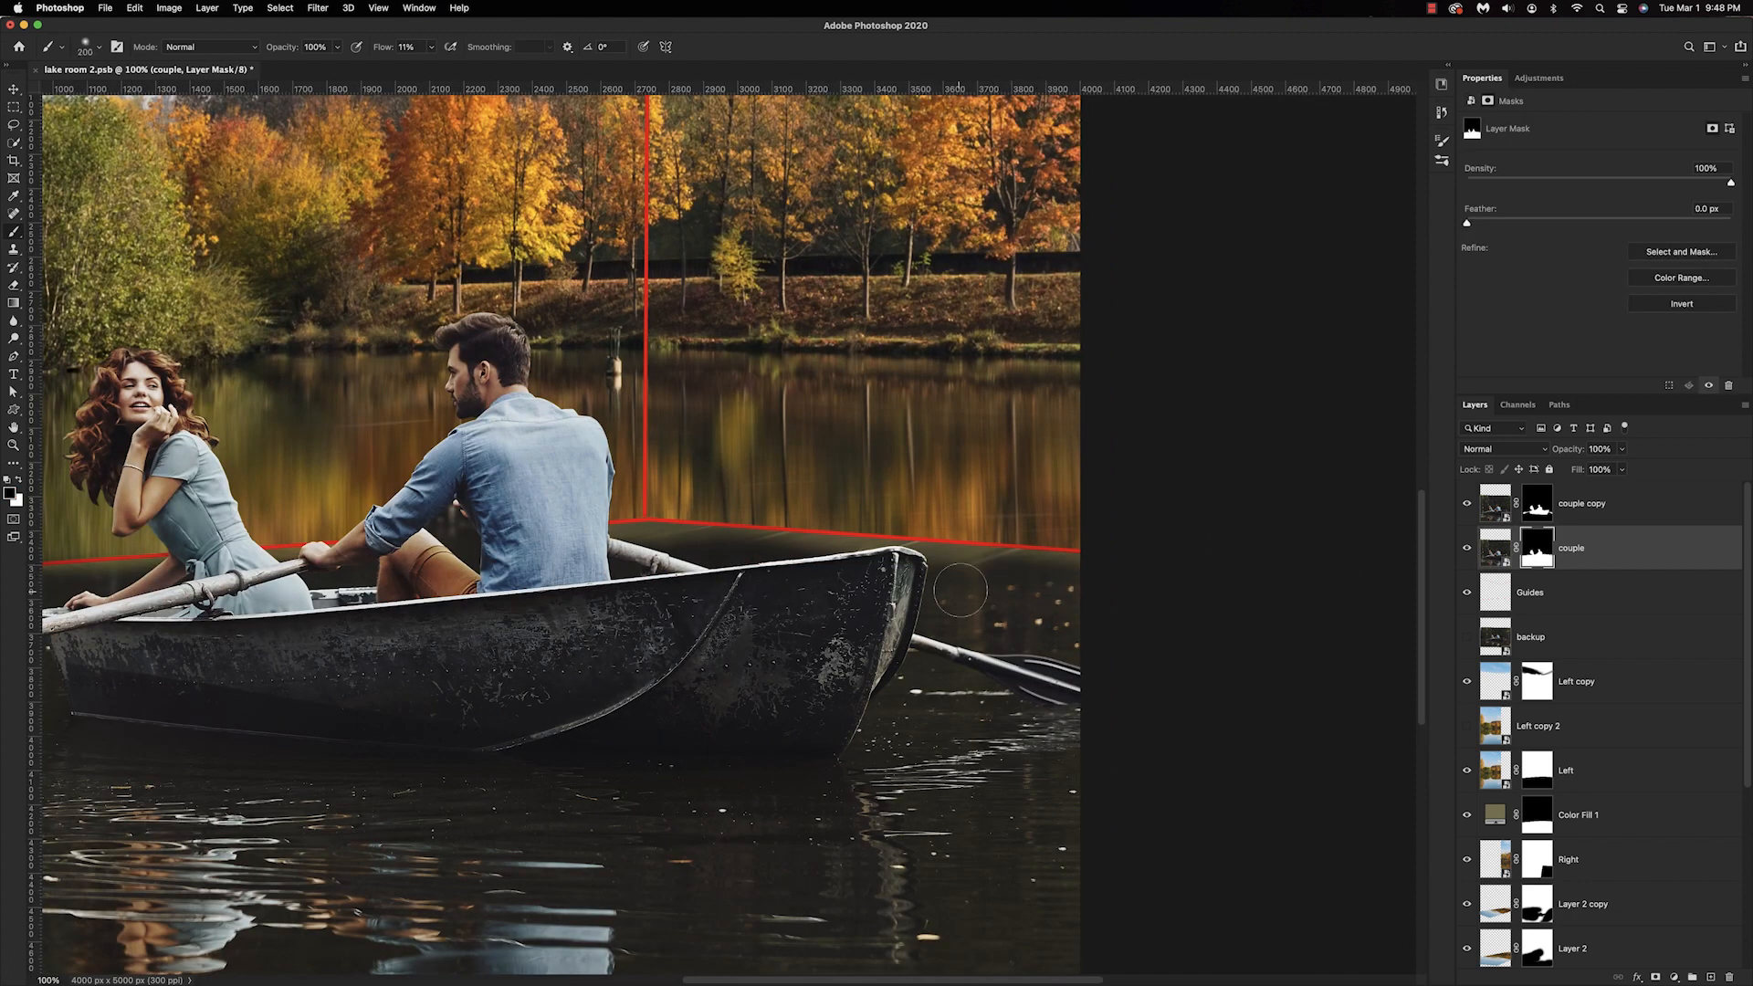
{"action": "key", "text": "bracketright"}
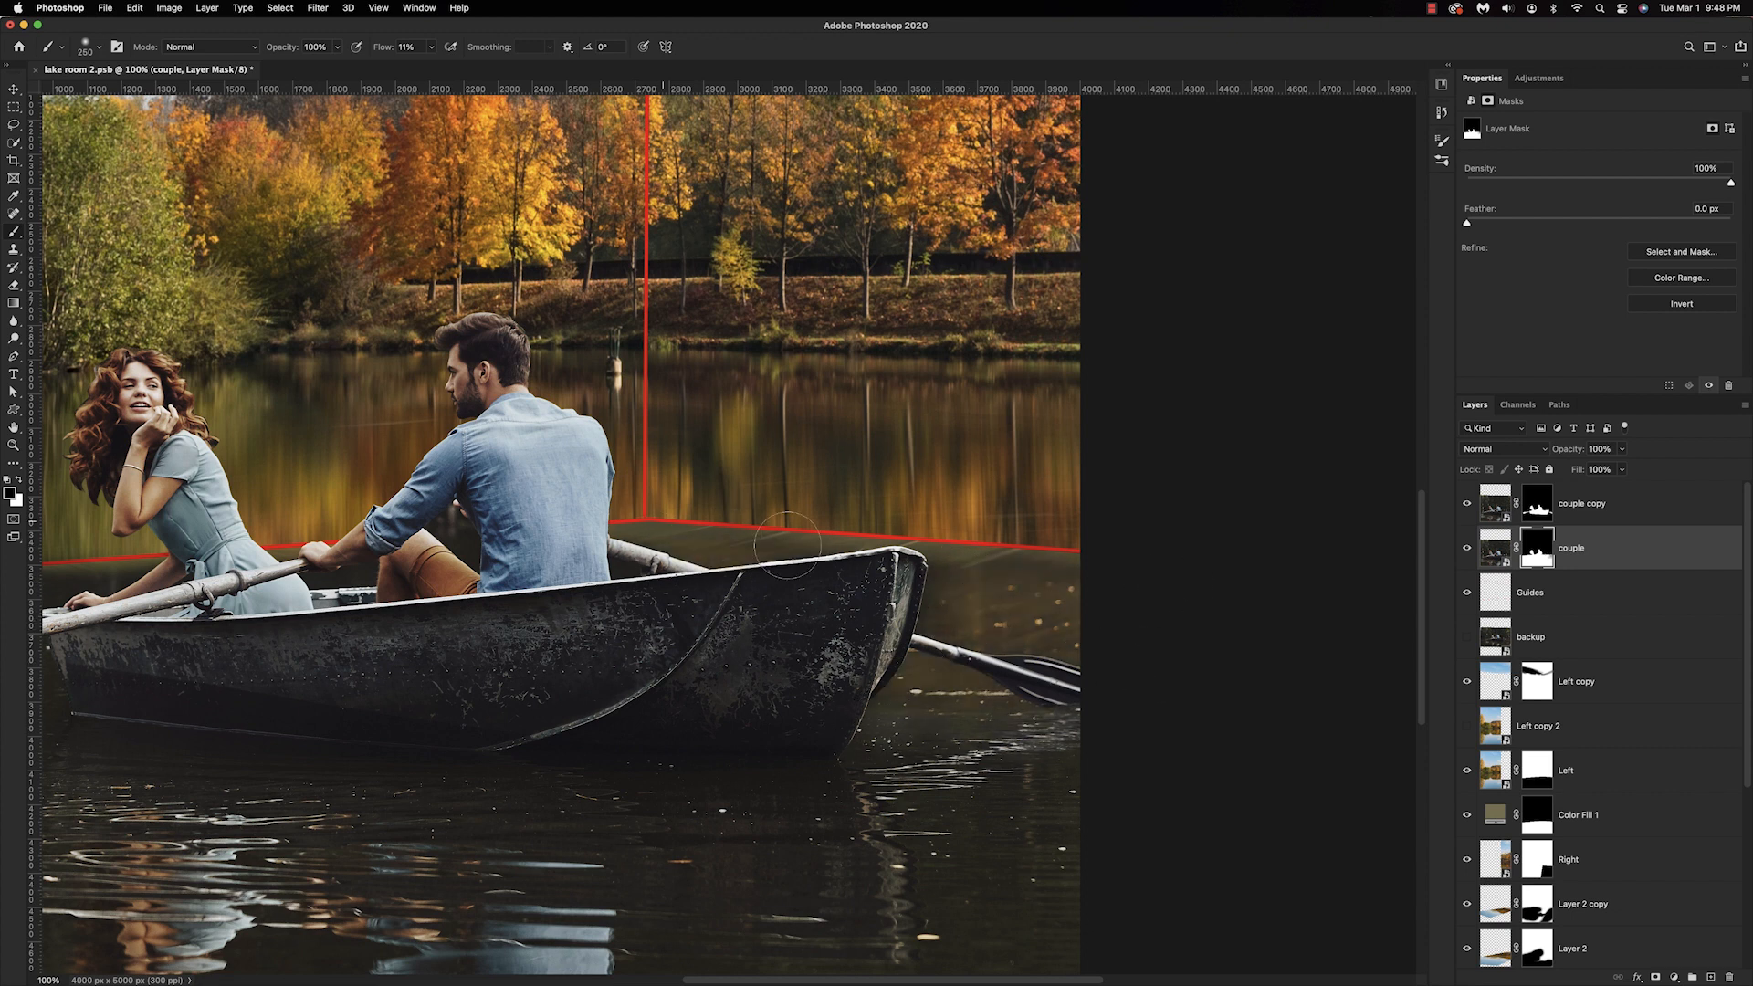
Enlarge the brush to 500 pixels and fade the couple layer's dark water around the near oar and in the foreground.
{"action": "scroll", "coordinate": [223, 548], "scroll_direction": "left", "scroll_amount": 10}
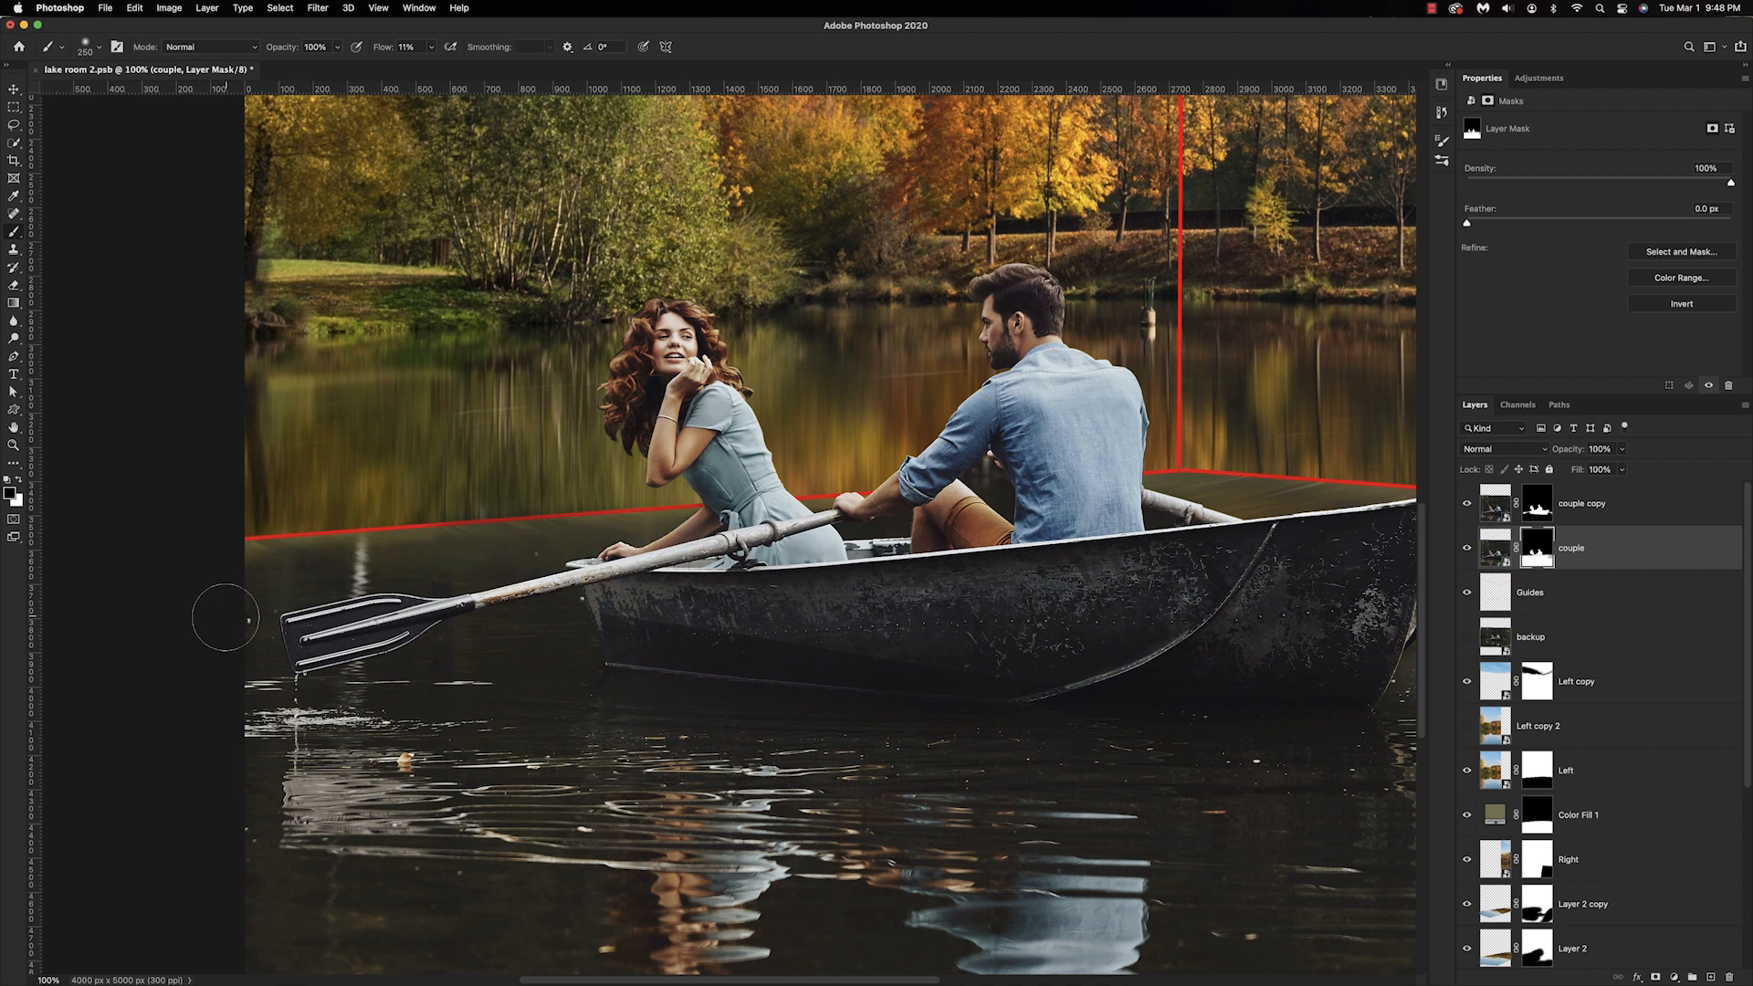
{"action": "key", "text": "bracketright"}
{"action": "key", "text": "bracketright"}
{"action": "key", "text": "bracketright"}
{"action": "key", "text": "bracketright"}
{"action": "key", "text": "bracketright"}
{"action": "key", "text": "bracketright"}
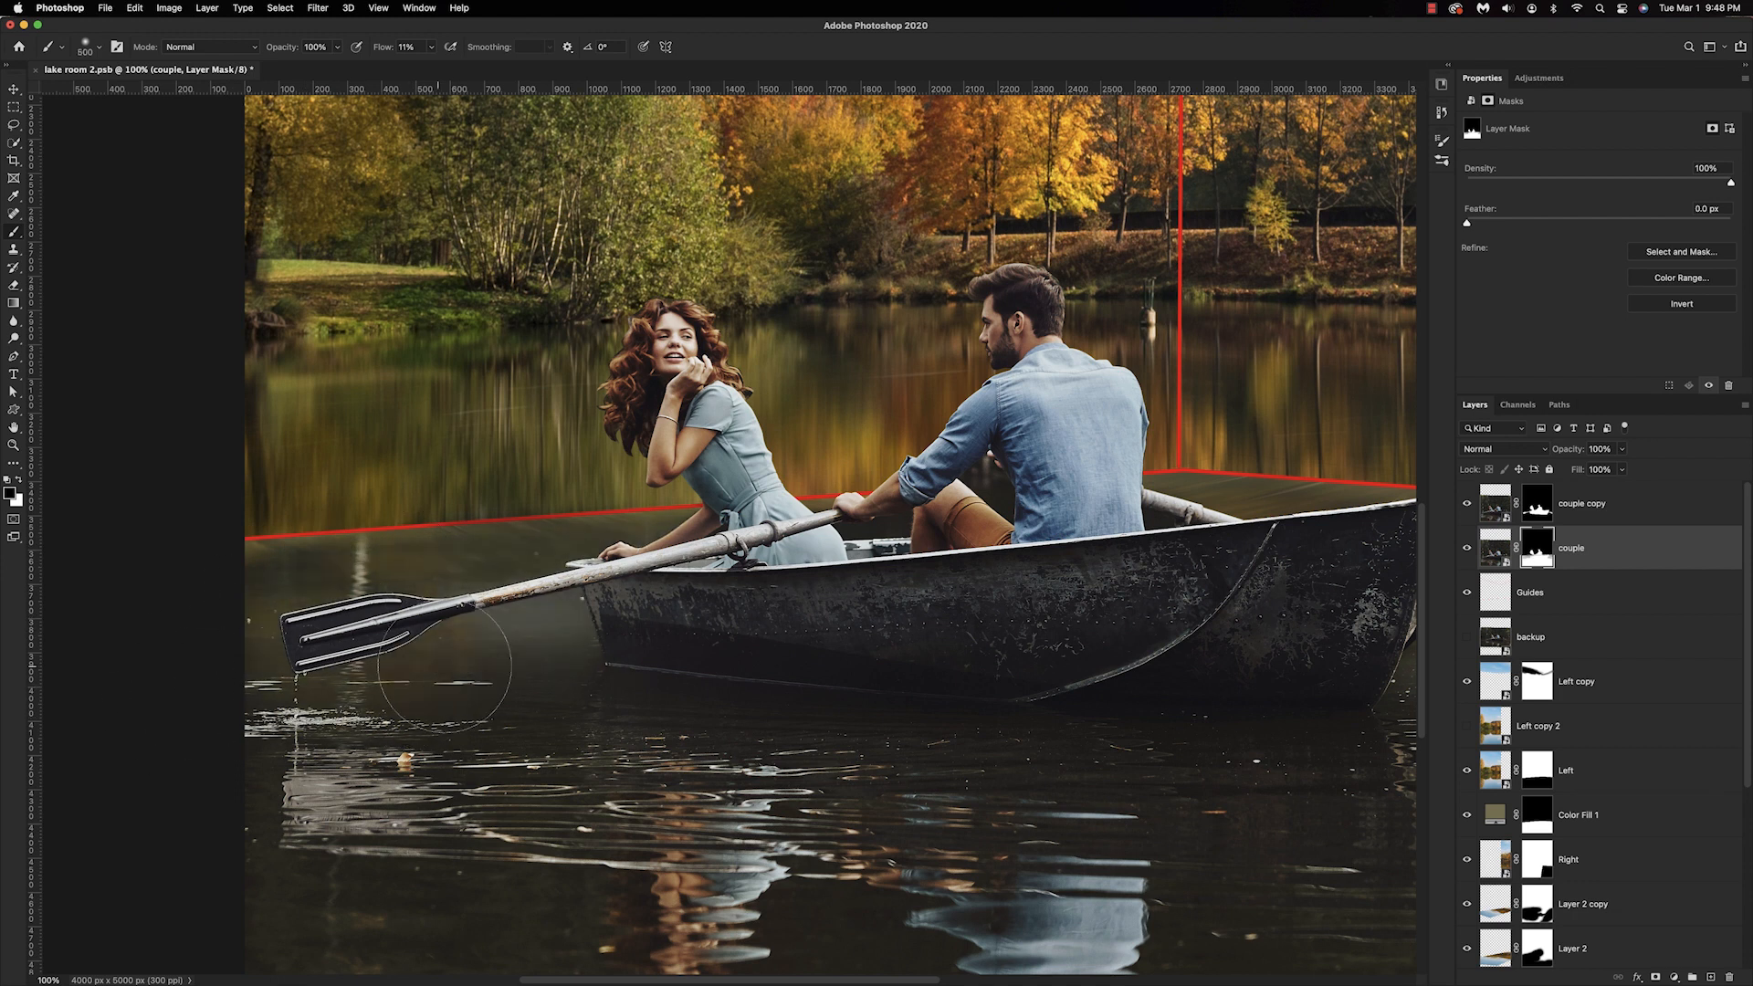
{"action": "mouse_move", "coordinate": [292, 729]}
{"action": "left_mouse_down"}
{"action": "mouse_move", "coordinate": [409, 730]}
{"action": "mouse_move", "coordinate": [368, 777]}
{"action": "mouse_move", "coordinate": [362, 856]}
{"action": "mouse_move", "coordinate": [454, 889]}
{"action": "mouse_move", "coordinate": [331, 977]}
{"action": "mouse_move", "coordinate": [420, 770]}
{"action": "mouse_move", "coordinate": [486, 934]}
{"action": "mouse_move", "coordinate": [417, 972]}
{"action": "left_mouse_up"}
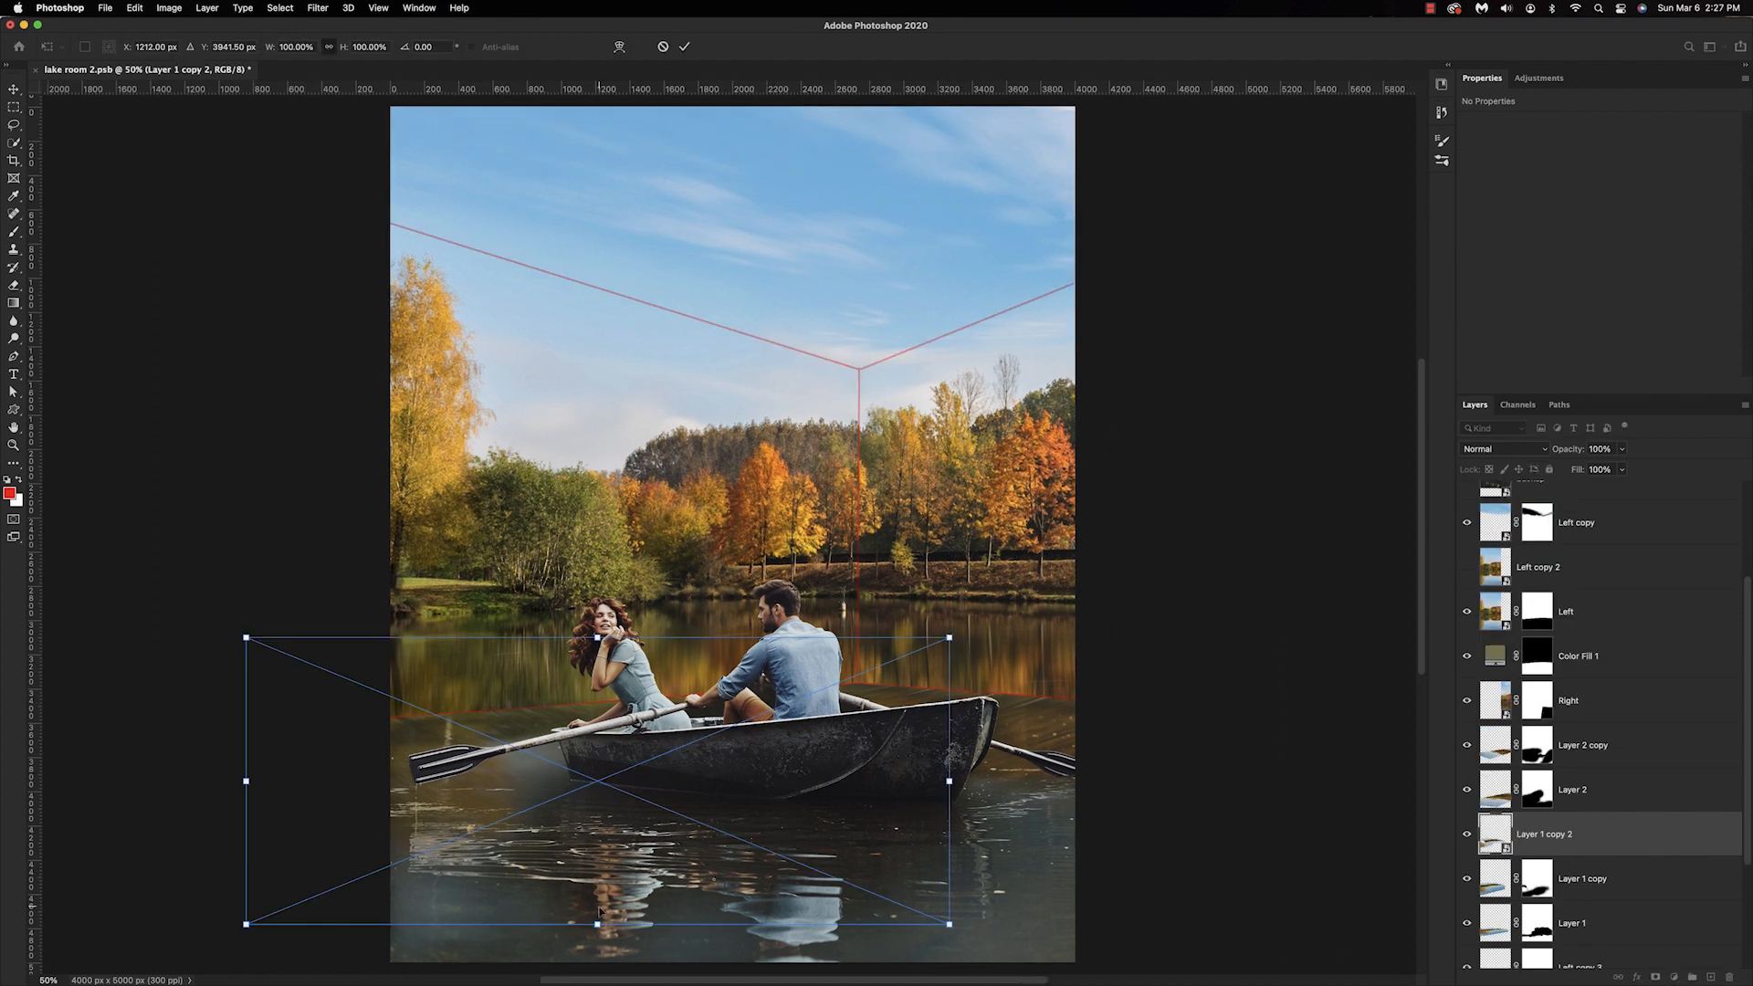
Squash and skew Layer 1 copy 2 vertically to flatten its reflection on the floor.
{"action": "left_click_drag", "start_coordinate": [597, 924], "coordinate": [595, 893]}
{"action": "left_click_drag", "start_coordinate": [597, 639], "coordinate": [589, 662]}
{"action": "left_click_drag", "start_coordinate": [596, 895], "coordinate": [624, 851]}
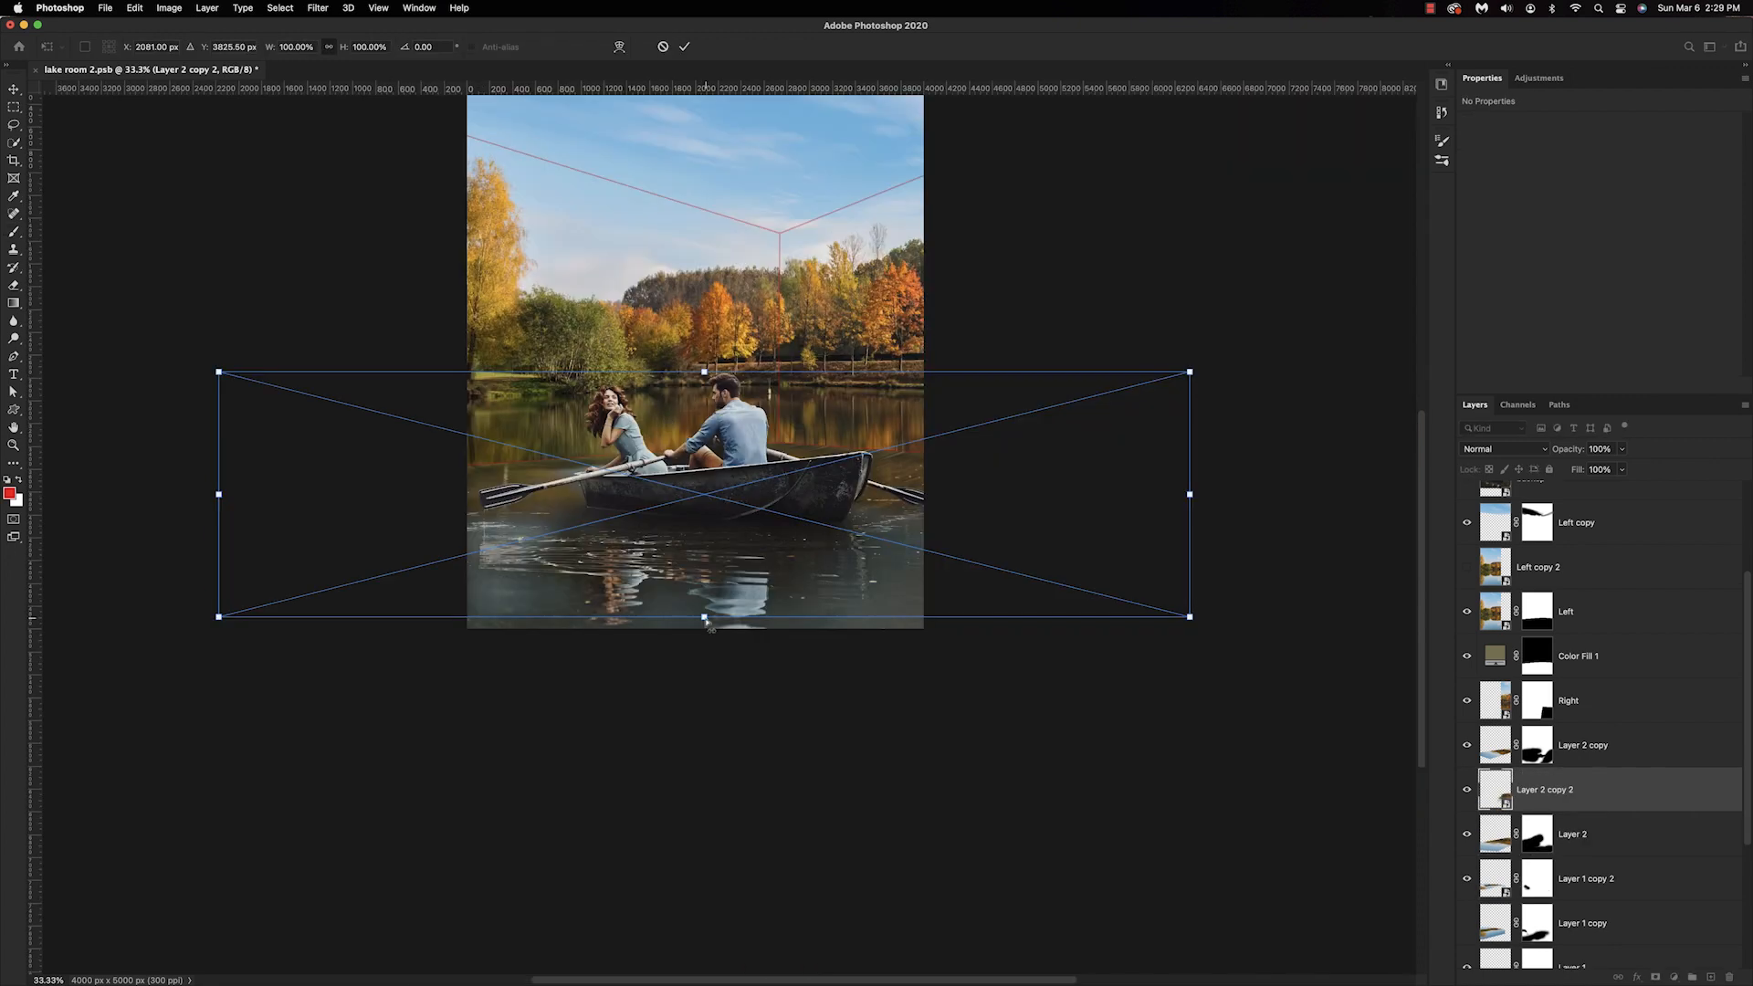
Compress Layer 2 copy 2 vertically and distort its corners to follow the floor's perspective.
{"action": "left_click_drag", "start_coordinate": [705, 619], "coordinate": [693, 558]}
{"action": "left_click_drag", "start_coordinate": [705, 373], "coordinate": [716, 407]}
{"action": "left_click_drag", "start_coordinate": [739, 444], "coordinate": [725, 444]}
{"action": "left_click_drag", "start_coordinate": [191, 555], "coordinate": [114, 543]}
{"action": "left_click_drag", "start_coordinate": [1189, 405], "coordinate": [1197, 423]}
{"action": "left_click_drag", "start_coordinate": [1165, 556], "coordinate": [1015, 470]}
{"action": "key", "text": "super+equal"}
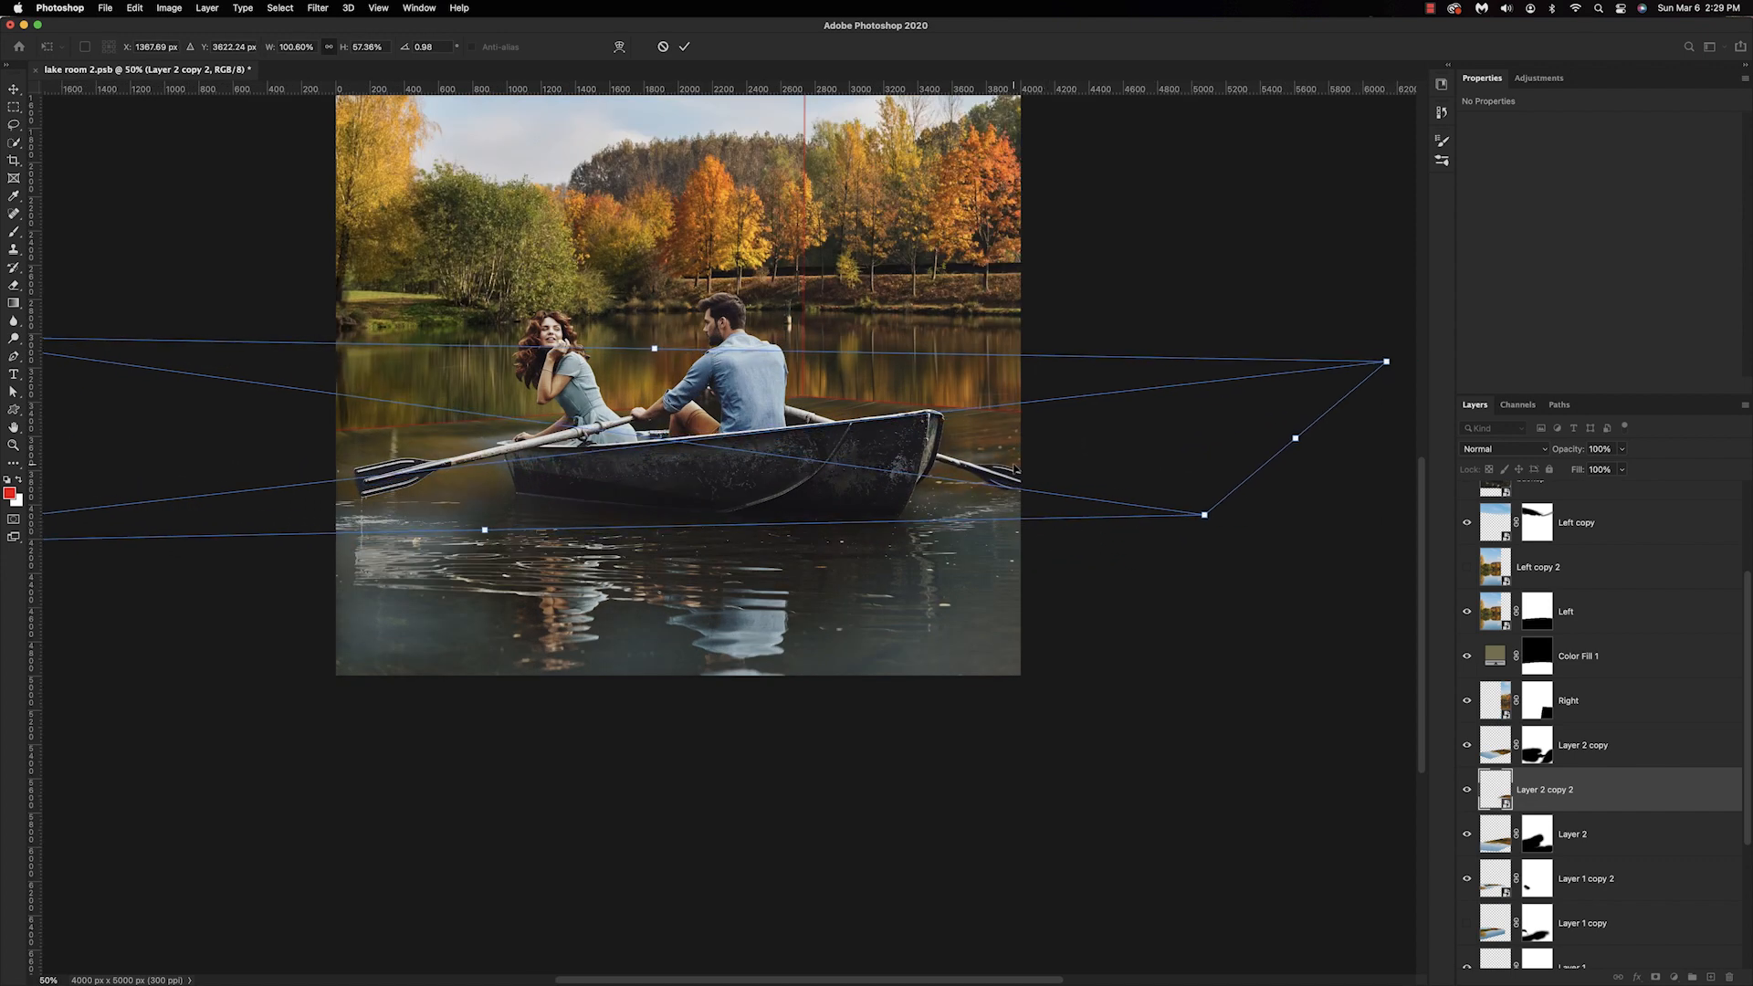
Hide Layer 2, then reposition the distorted Layer 2 copy 2 slightly up and to the right and apply the transform.
{"action": "left_click", "coordinate": [1467, 834]}
{"action": "left_click_drag", "start_coordinate": [655, 349], "coordinate": [626, 367]}
{"action": "left_click_drag", "start_coordinate": [898, 465], "coordinate": [894, 458]}
{"action": "key", "text": "Up"}
{"action": "key", "text": "Up"}
{"action": "key", "text": "Up"}
{"action": "key", "text": "Up"}
{"action": "key", "text": "Up"}
{"action": "key", "text": "Up"}
{"action": "key", "text": "Up"}
{"action": "key", "text": "Up"}
{"action": "key", "text": "Up"}
{"action": "key", "text": "Up"}
{"action": "key", "text": "Up"}
{"action": "key", "text": "Up"}
{"action": "key", "text": "Up"}
{"action": "key", "text": "Up"}
{"action": "key", "text": "Up"}
{"action": "key", "text": "Up"}
{"action": "key", "text": "shift+Right"}
{"action": "key", "text": "shift+Right"}
{"action": "key", "text": "shift+Right"}
{"action": "key", "text": "shift+Right"}
{"action": "key", "text": "Return"}
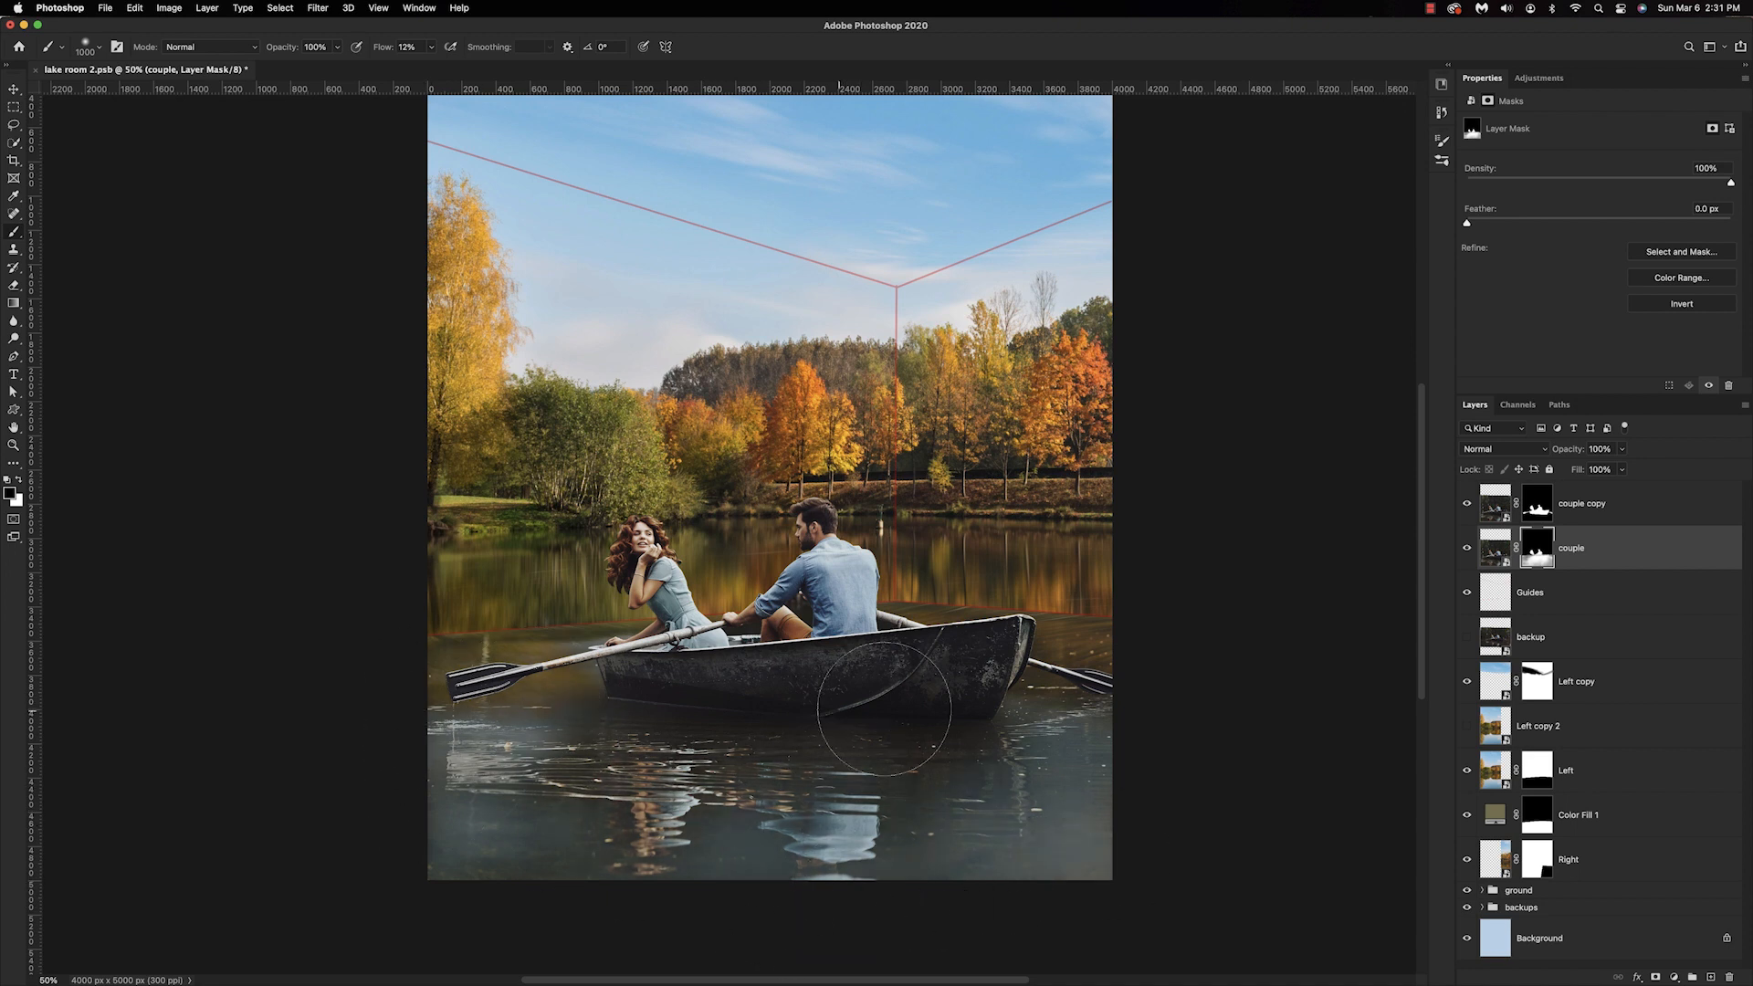
Switch the brush to white for painting on the couple layer's mask.
{"action": "key", "text": "x"}
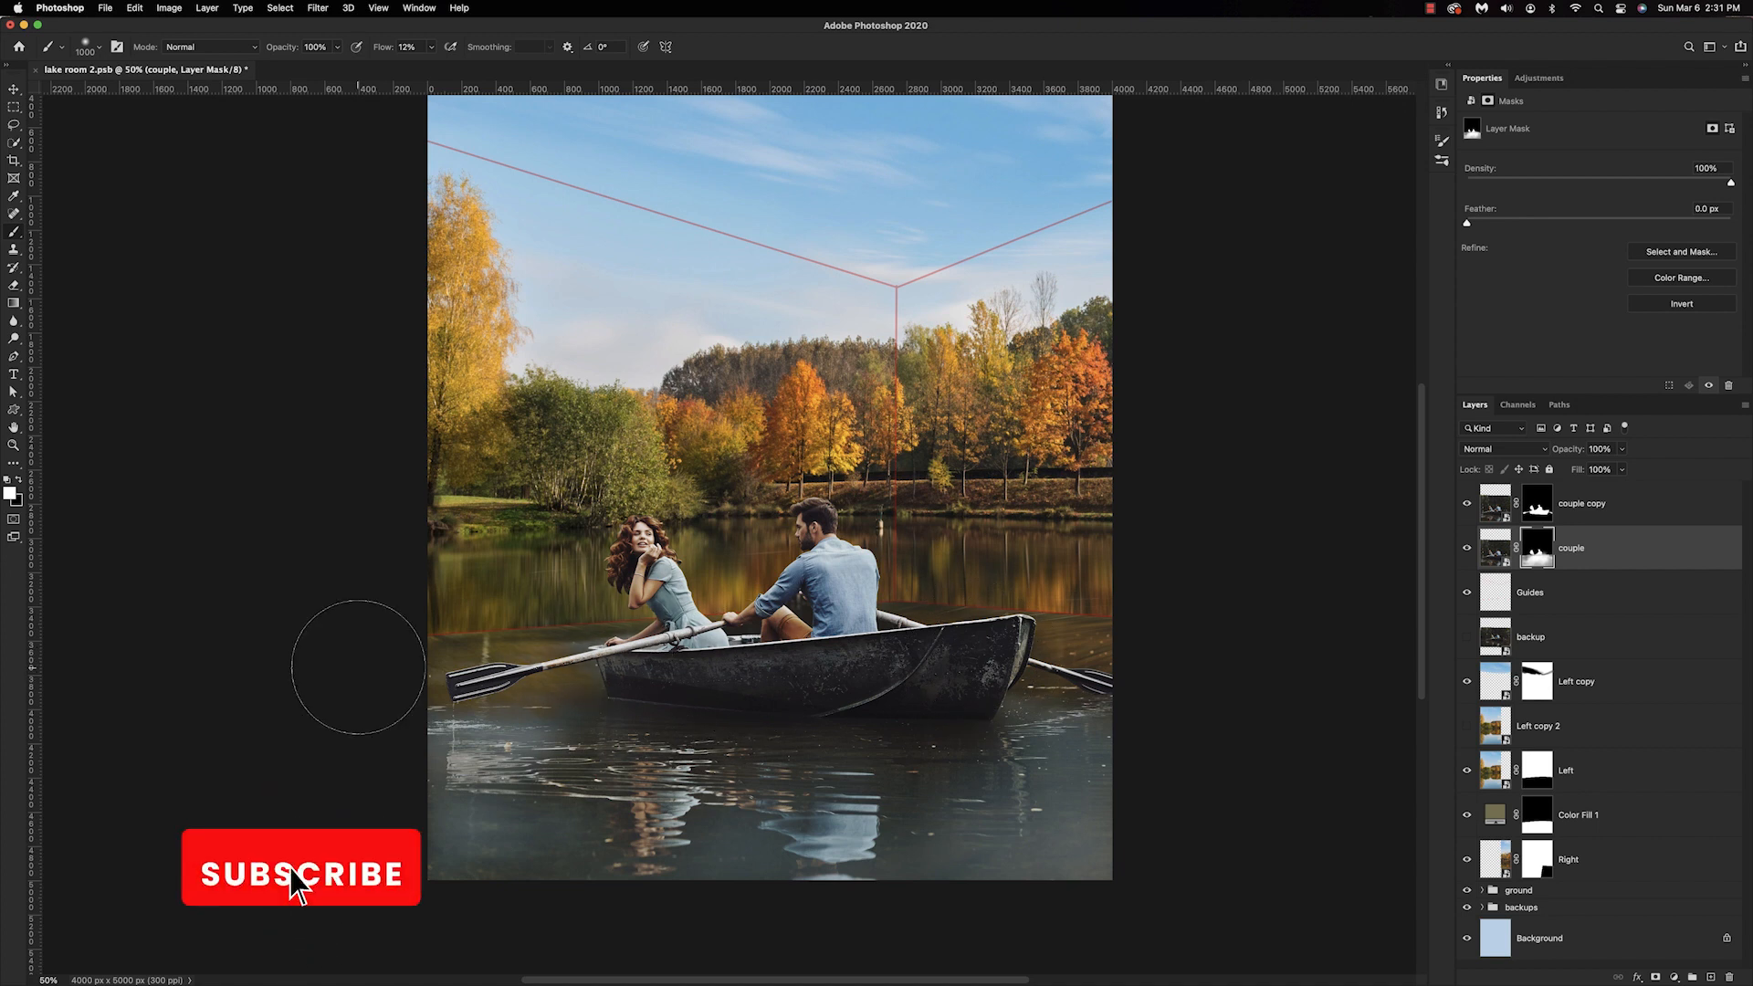
{"action": "scroll", "coordinate": [767, 630], "scroll_direction": "up", "scroll_amount": 3}
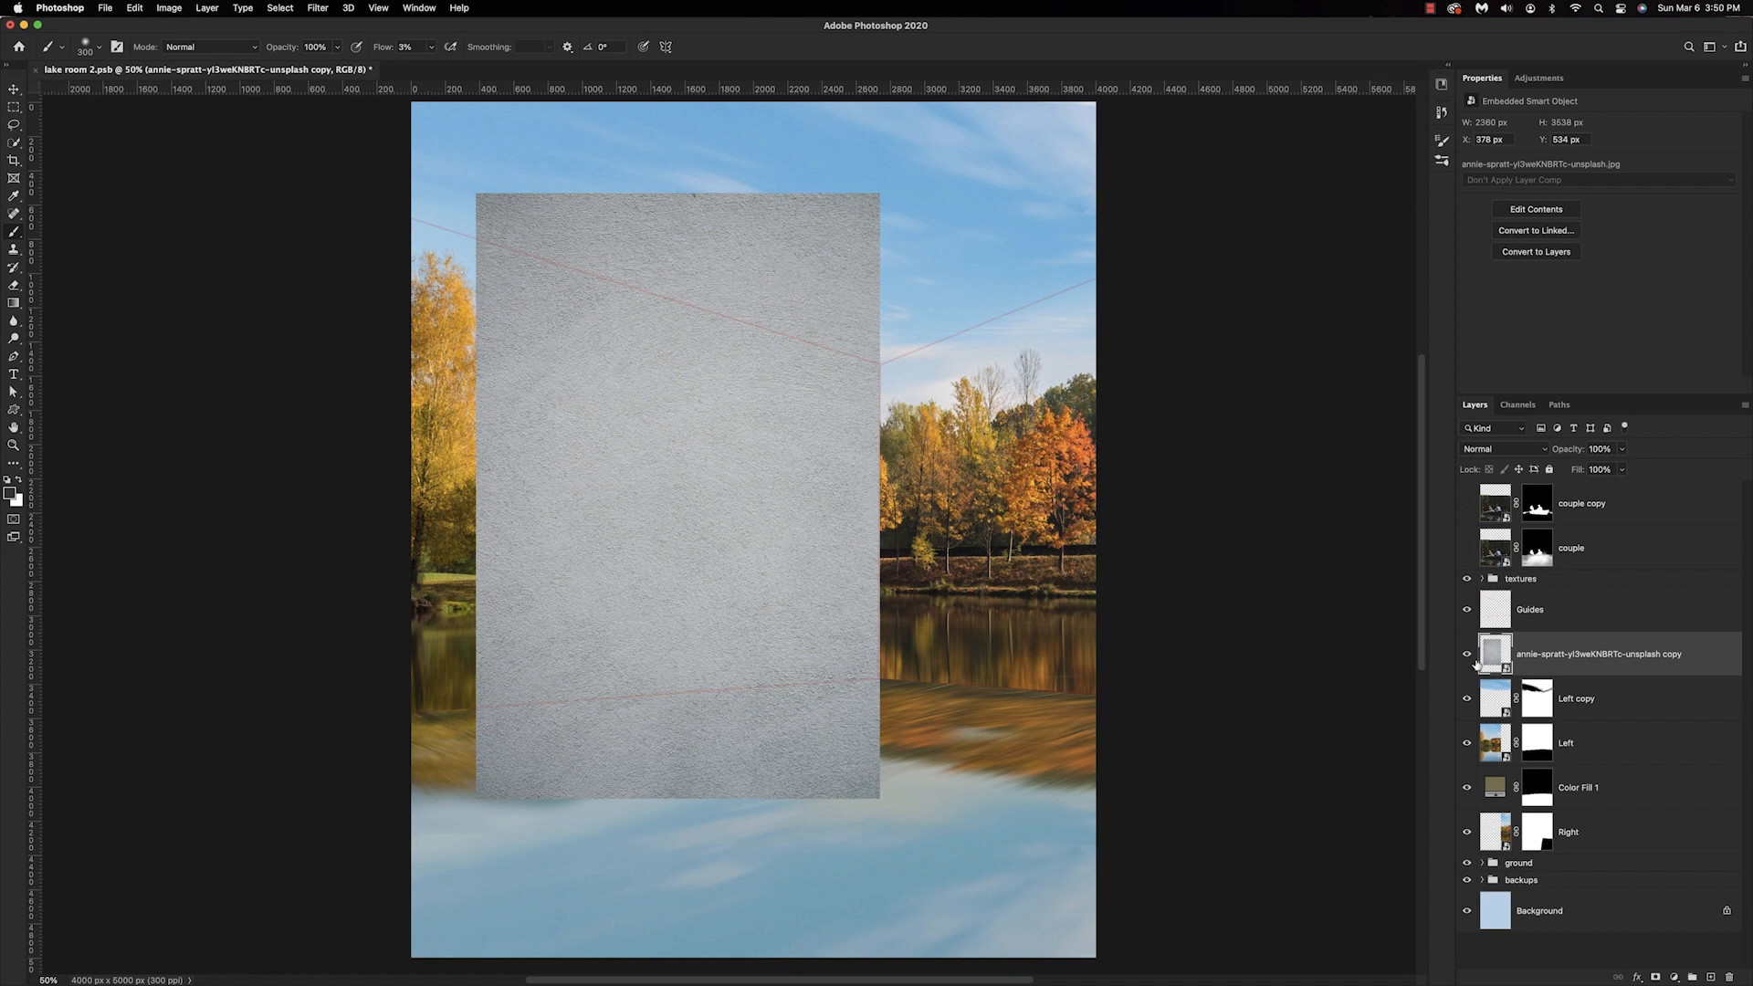
Copy the contents of the grey wall texture layer, hide it, and add a blank layer above Left copy.
{"action": "left_click", "coordinate": [1491, 654], "text": "super"}
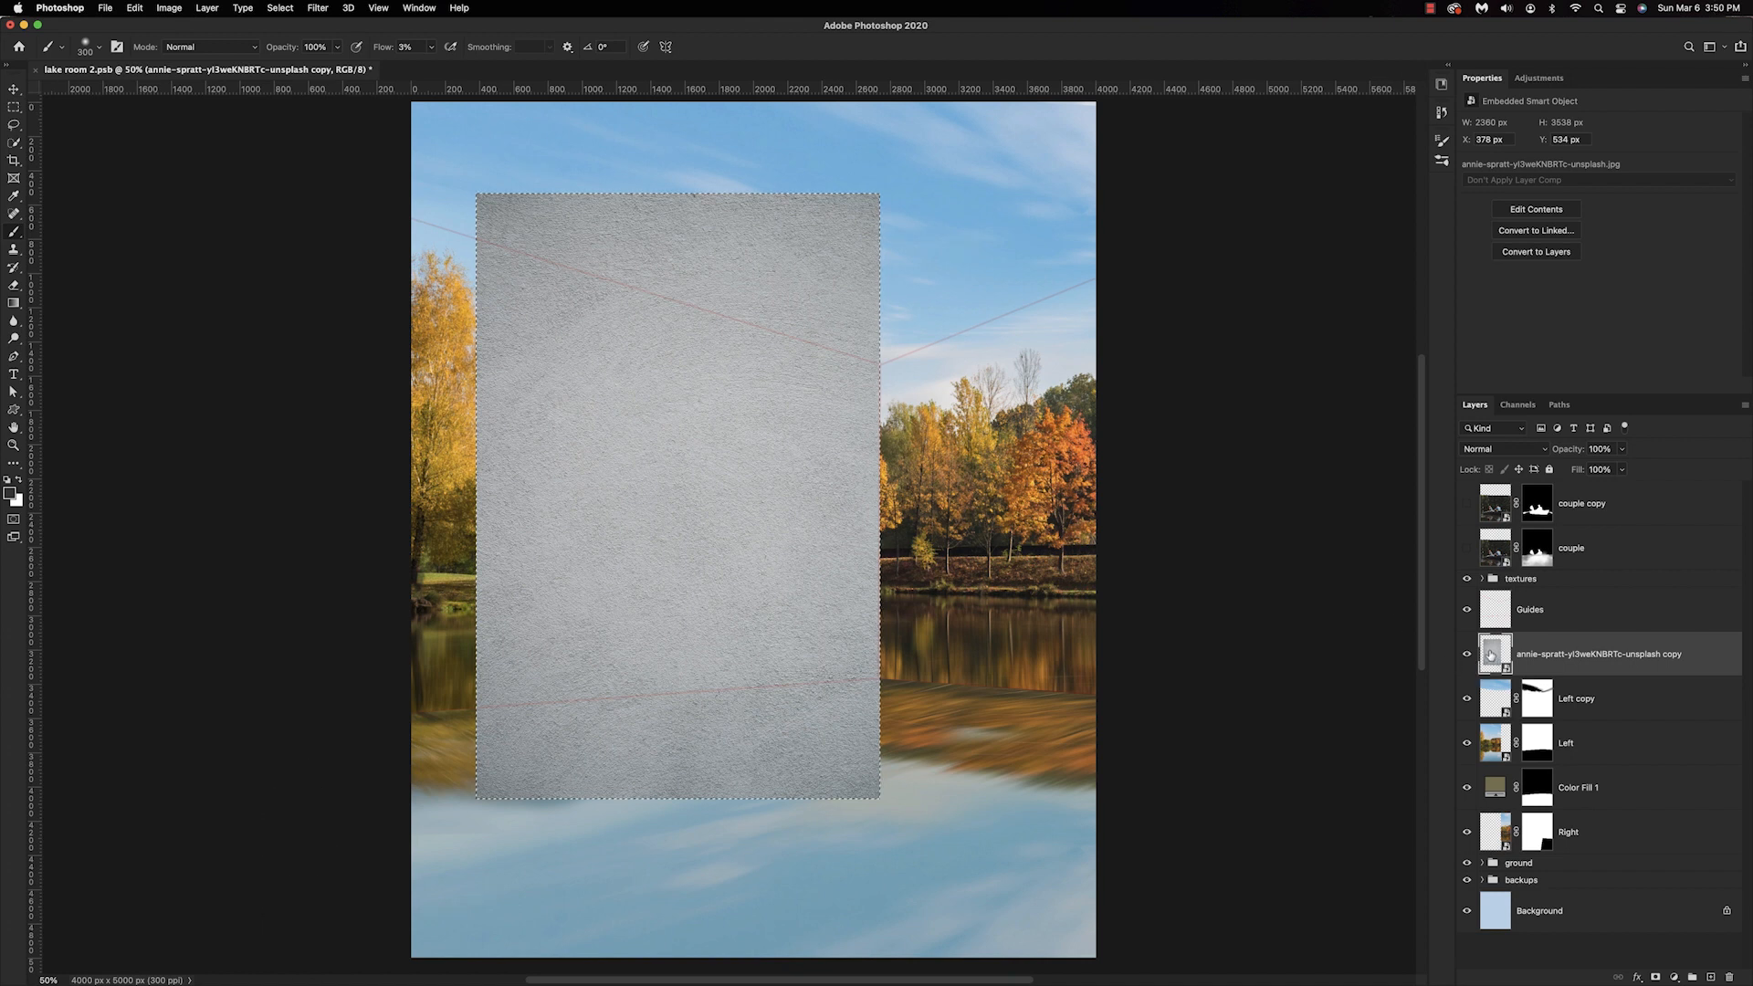
{"action": "key", "text": "super+d"}
{"action": "left_click", "coordinate": [1468, 654]}
{"action": "left_click", "coordinate": [1587, 698]}
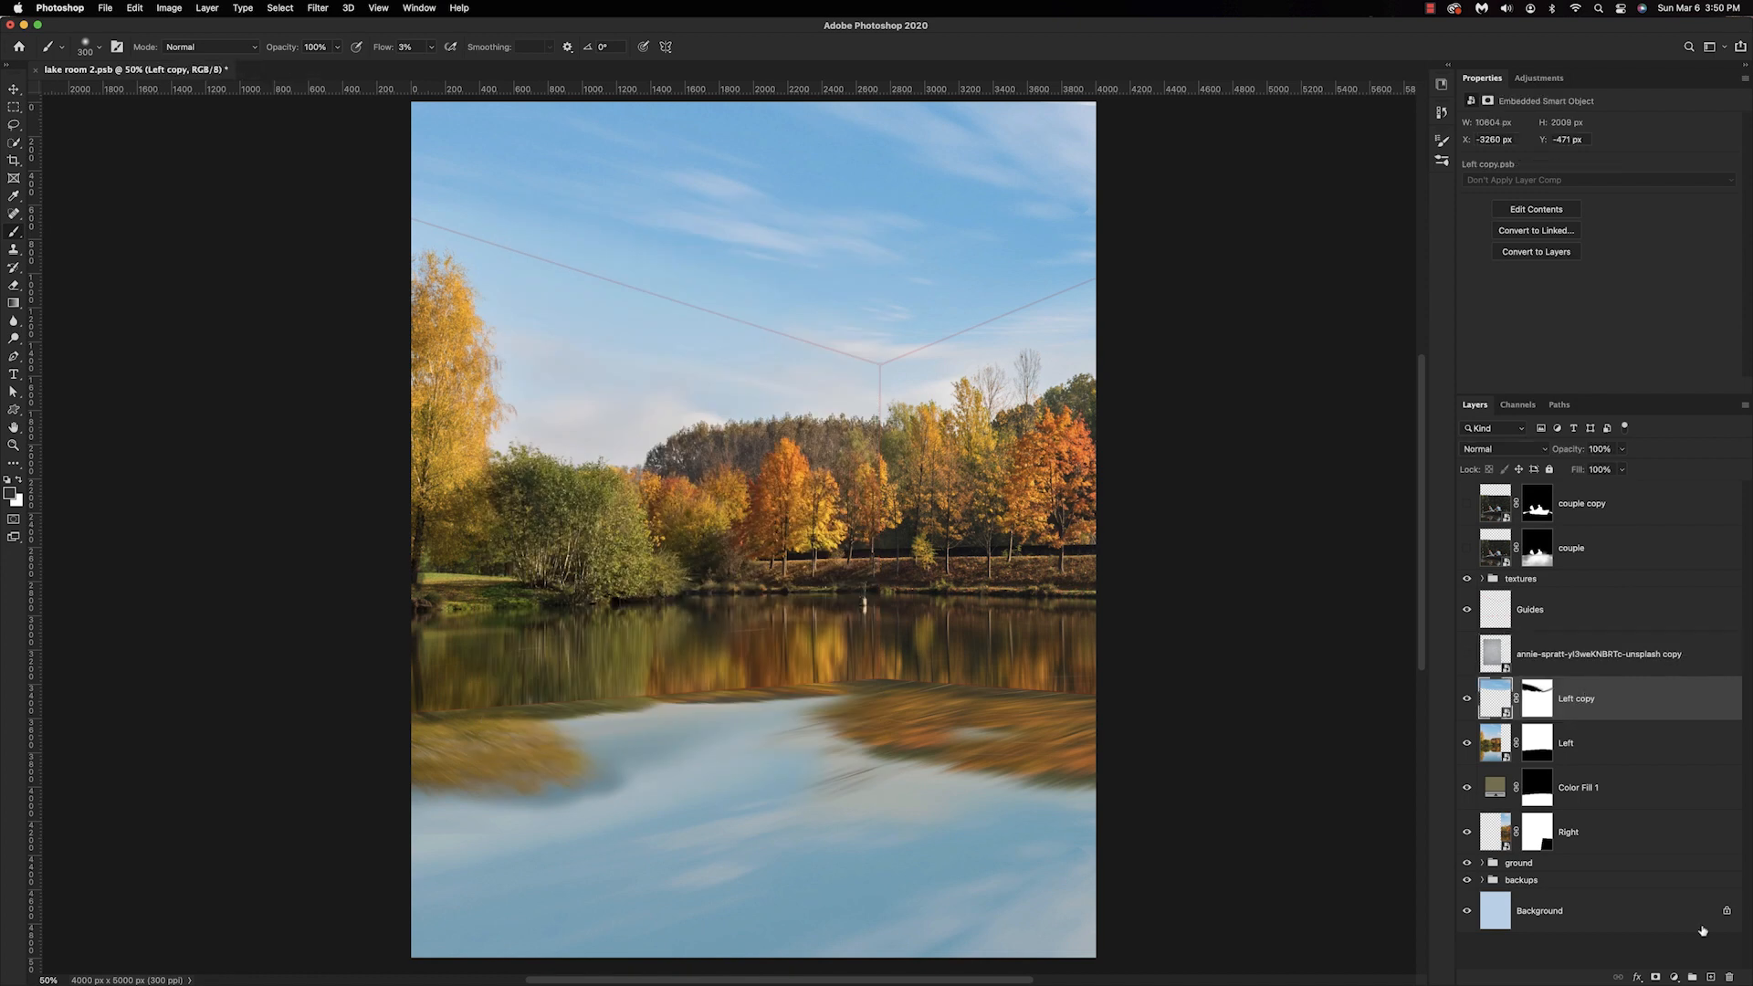
{"action": "left_click", "coordinate": [1710, 978]}
Open the Vanishing Point filter and create a perspective plane on the four corners of the left wall.
{"action": "left_click", "coordinate": [317, 8]}
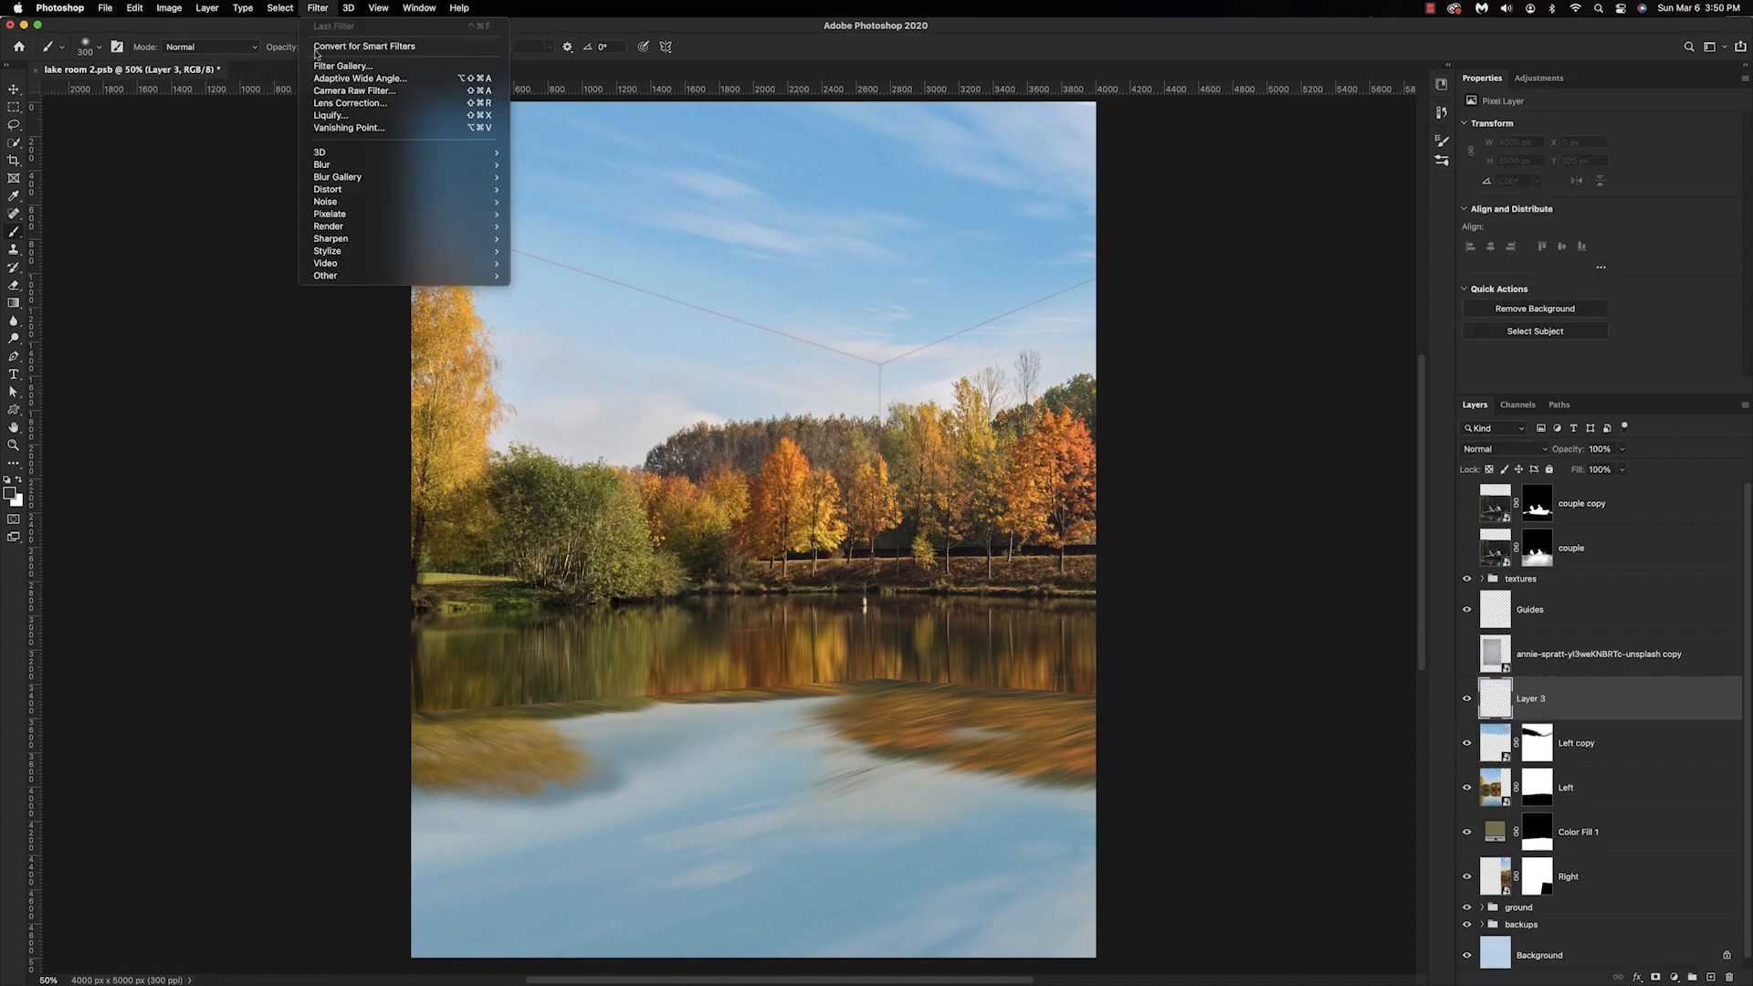
{"action": "left_click", "coordinate": [327, 128]}
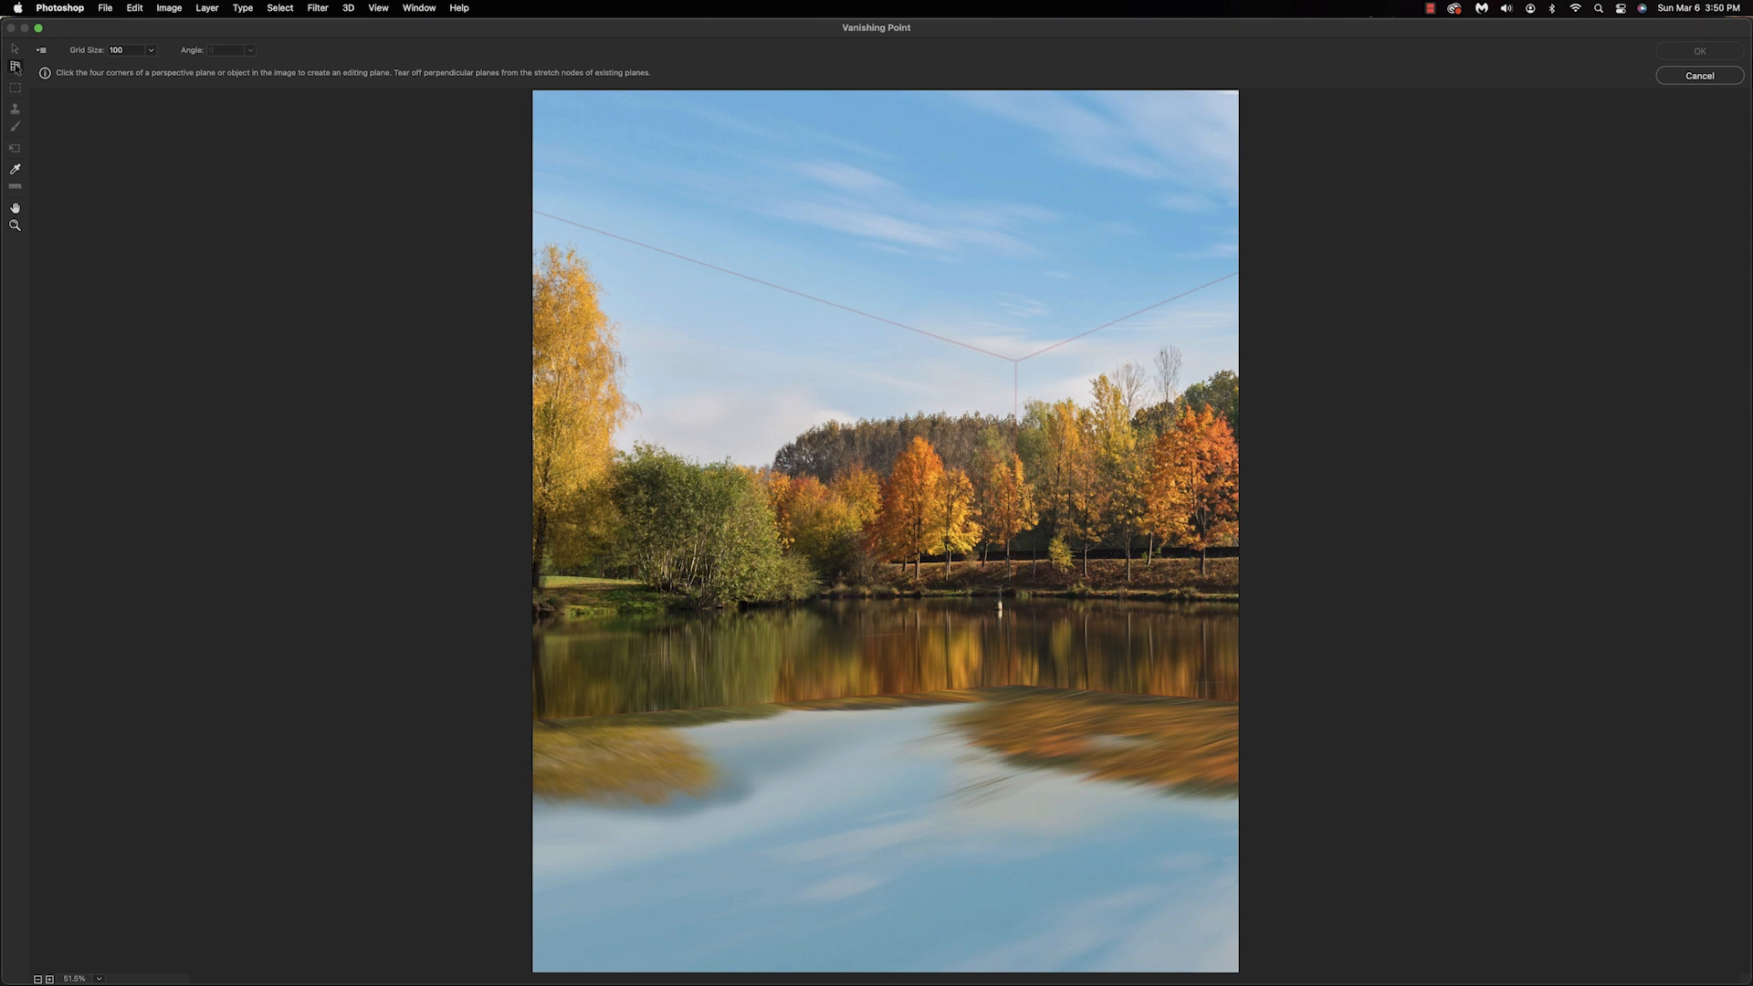
{"action": "left_click", "coordinate": [1017, 361]}
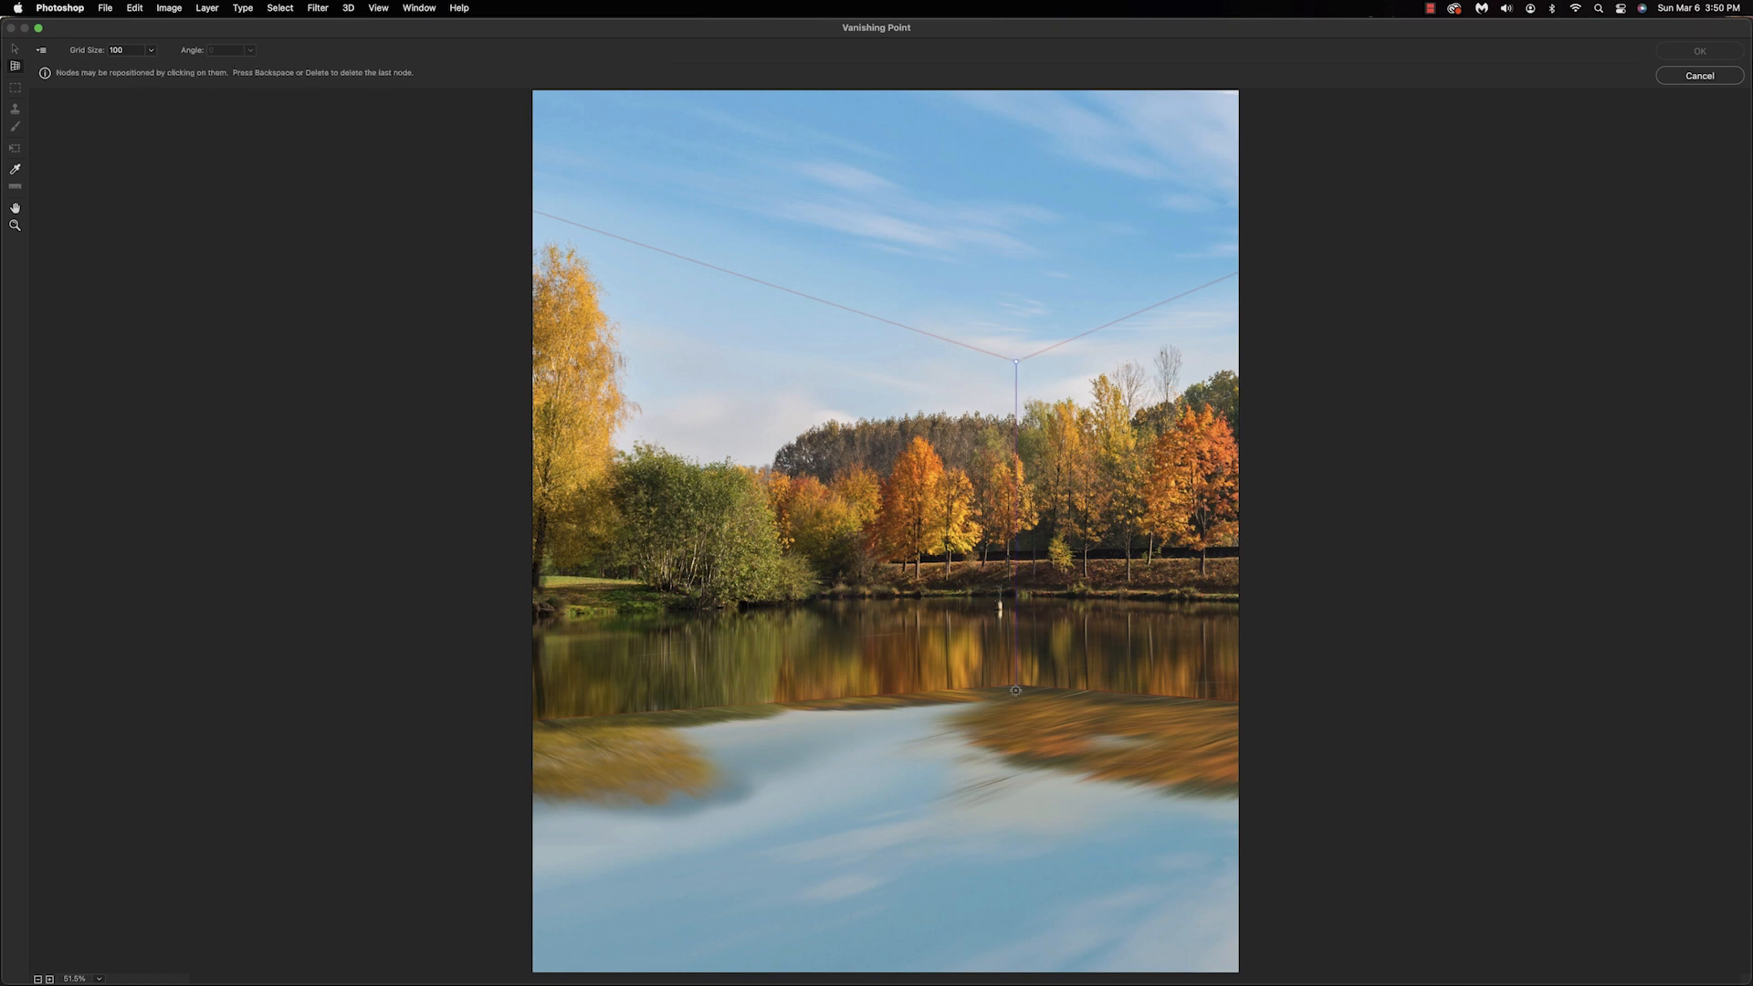
{"action": "left_click", "coordinate": [532, 721]}
{"action": "left_click", "coordinate": [532, 211]}
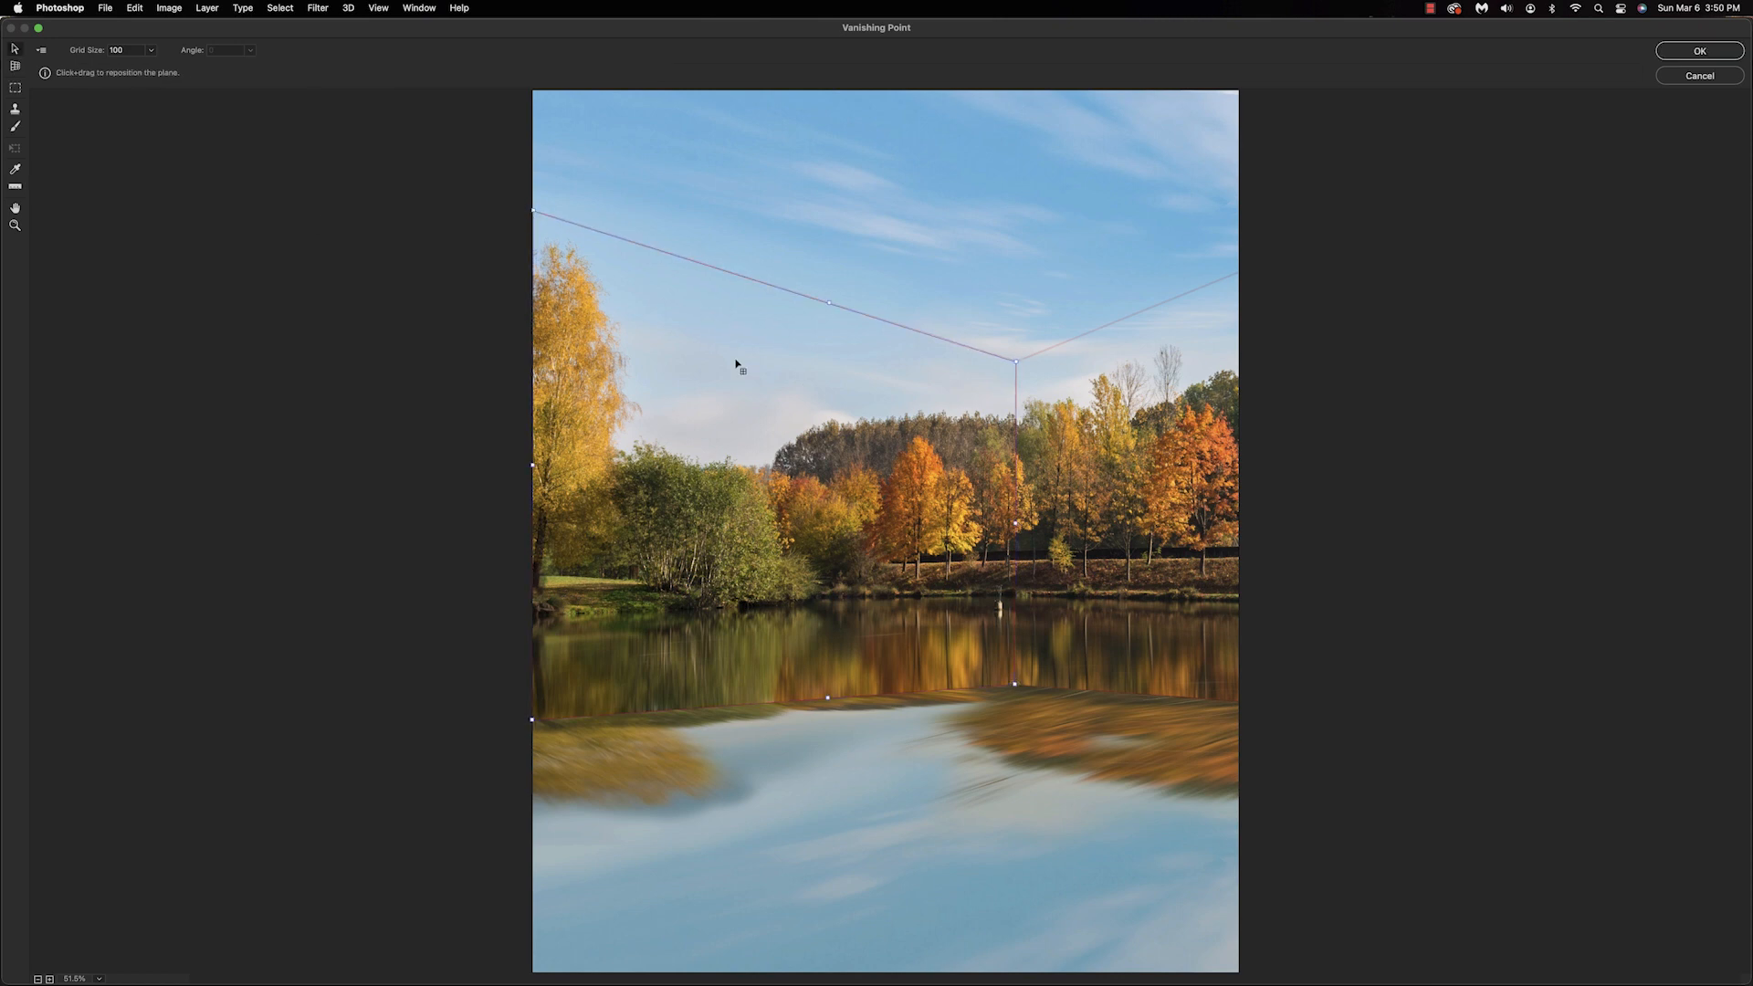
Paste the grey texture into the left wall's perspective plane, apply the filter, and set Layer 3's blend mode to Soft Light.
{"action": "key", "text": "super+v"}
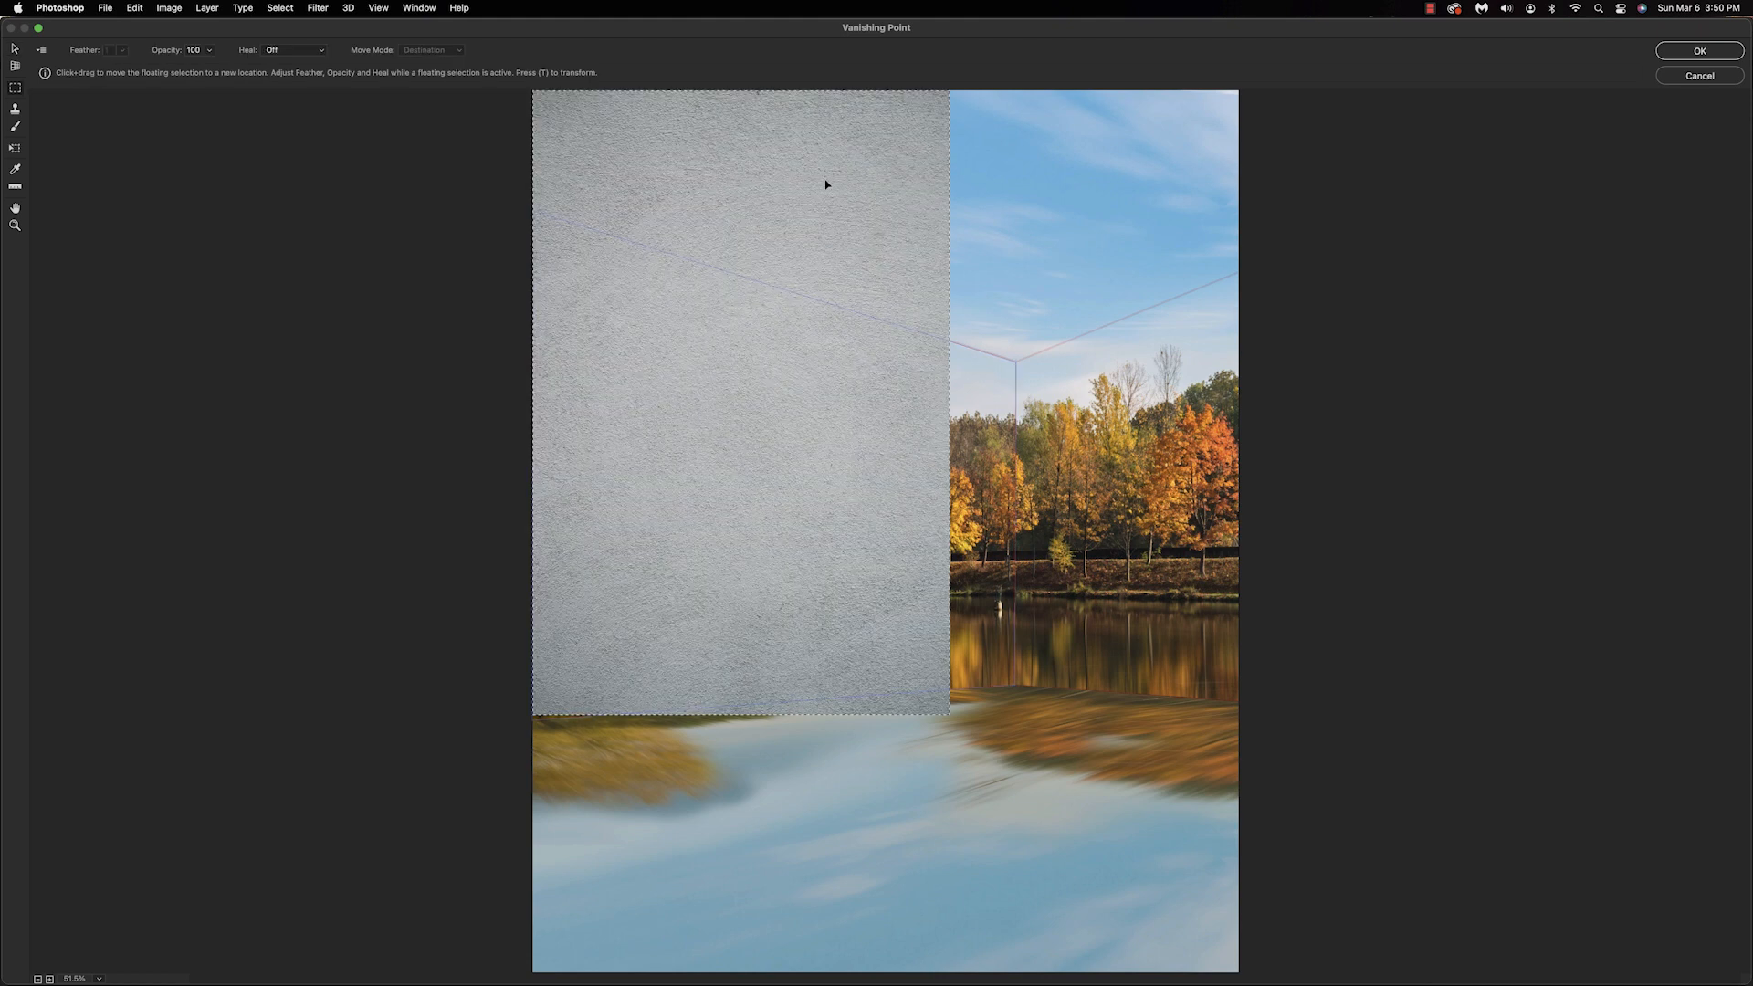
{"action": "left_click_drag", "start_coordinate": [824, 202], "coordinate": [916, 329]}
{"action": "left_click", "coordinate": [1700, 51]}
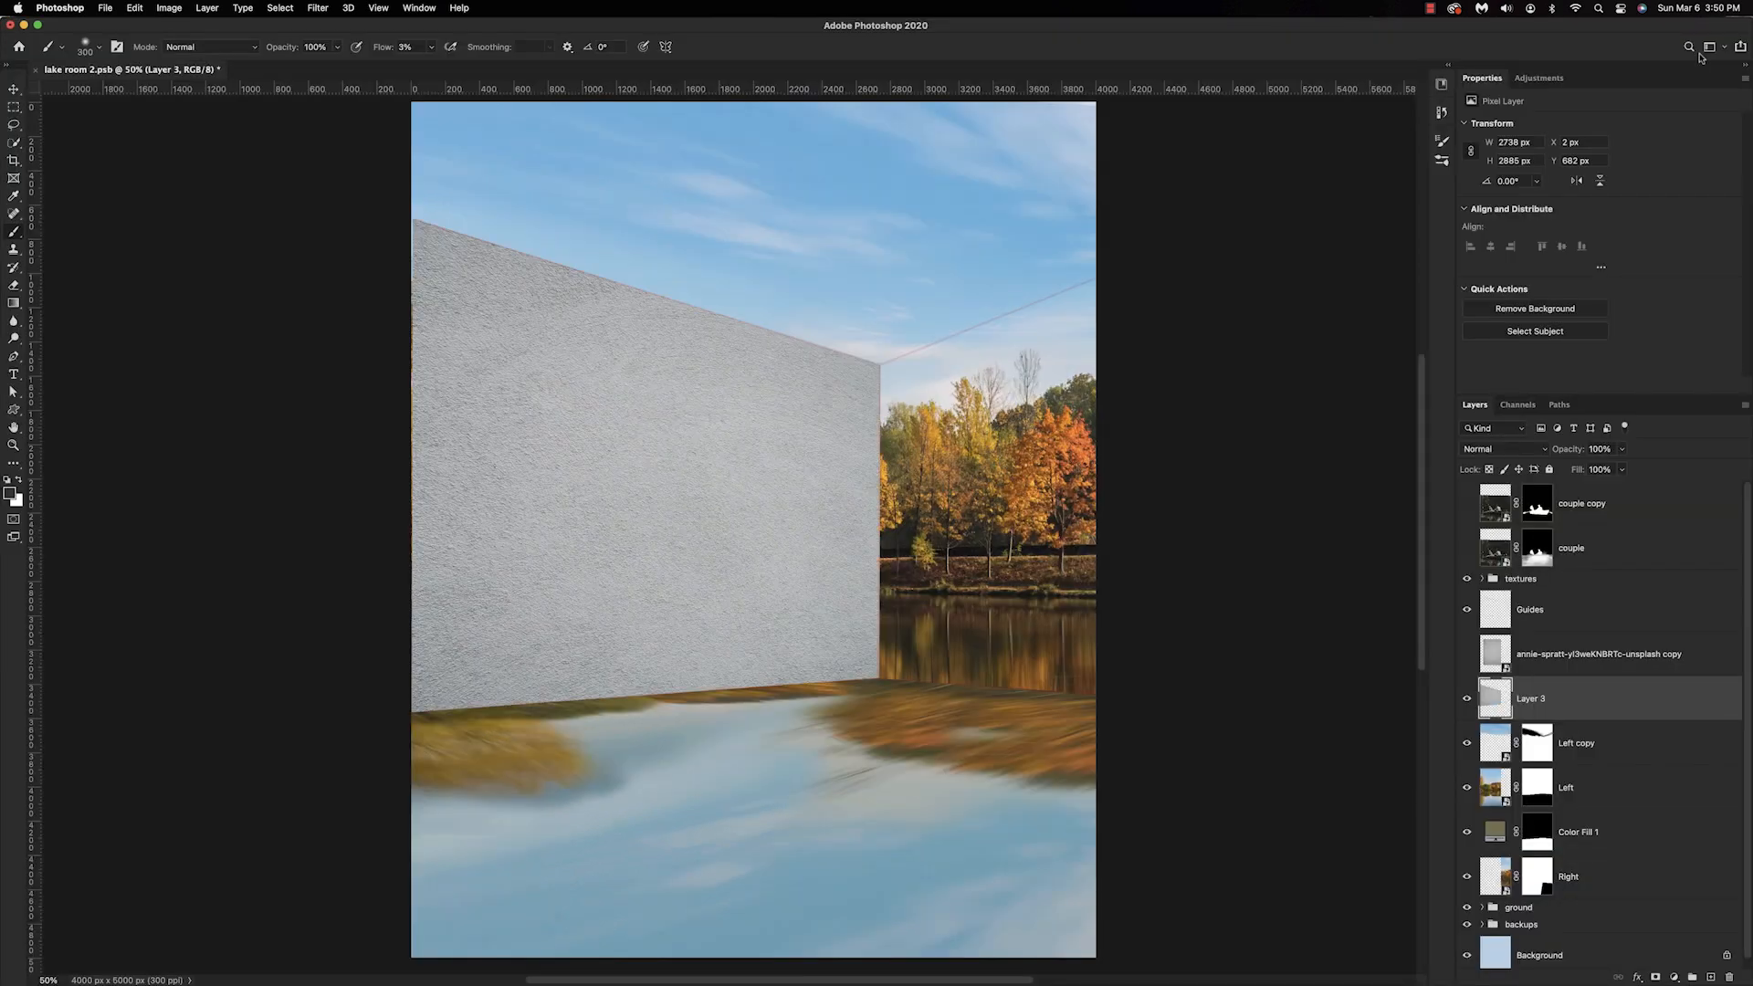
{"action": "left_click", "coordinate": [1492, 448]}
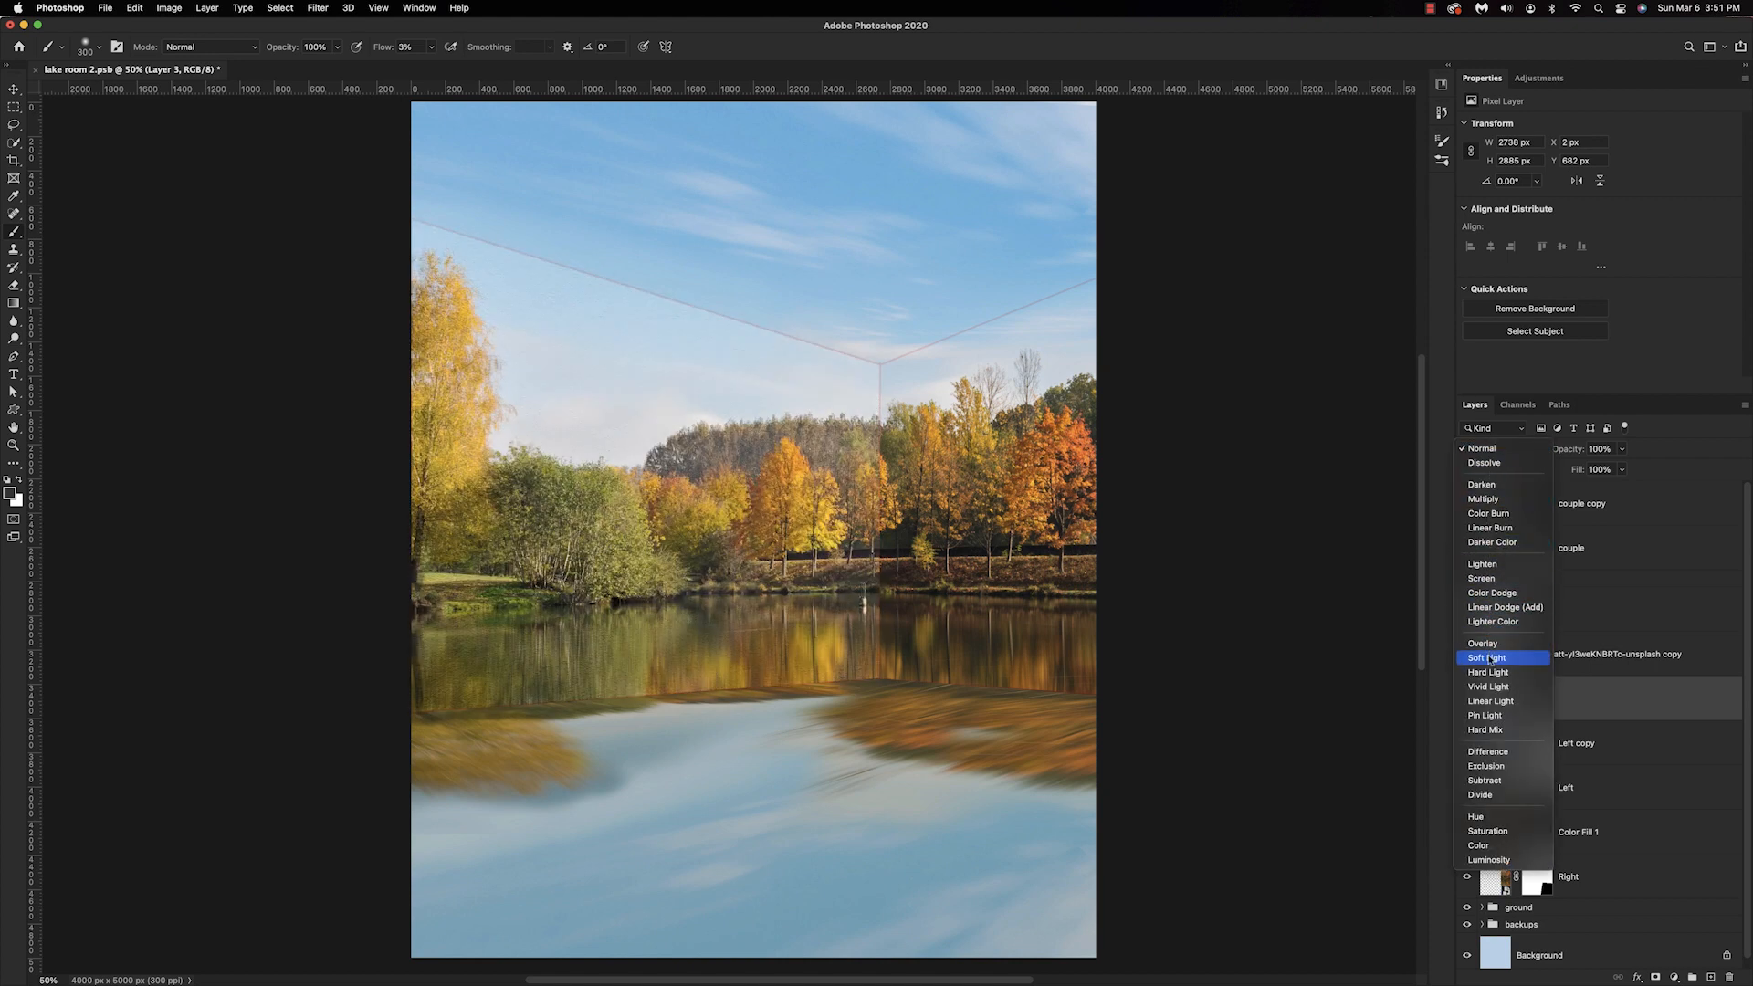
{"action": "left_click", "coordinate": [1490, 658]}
Clip a Levels adjustment to Layer 3, setting the midtones to 0.47 and lowering the white input slightly.
{"action": "left_click", "coordinate": [1674, 976]}
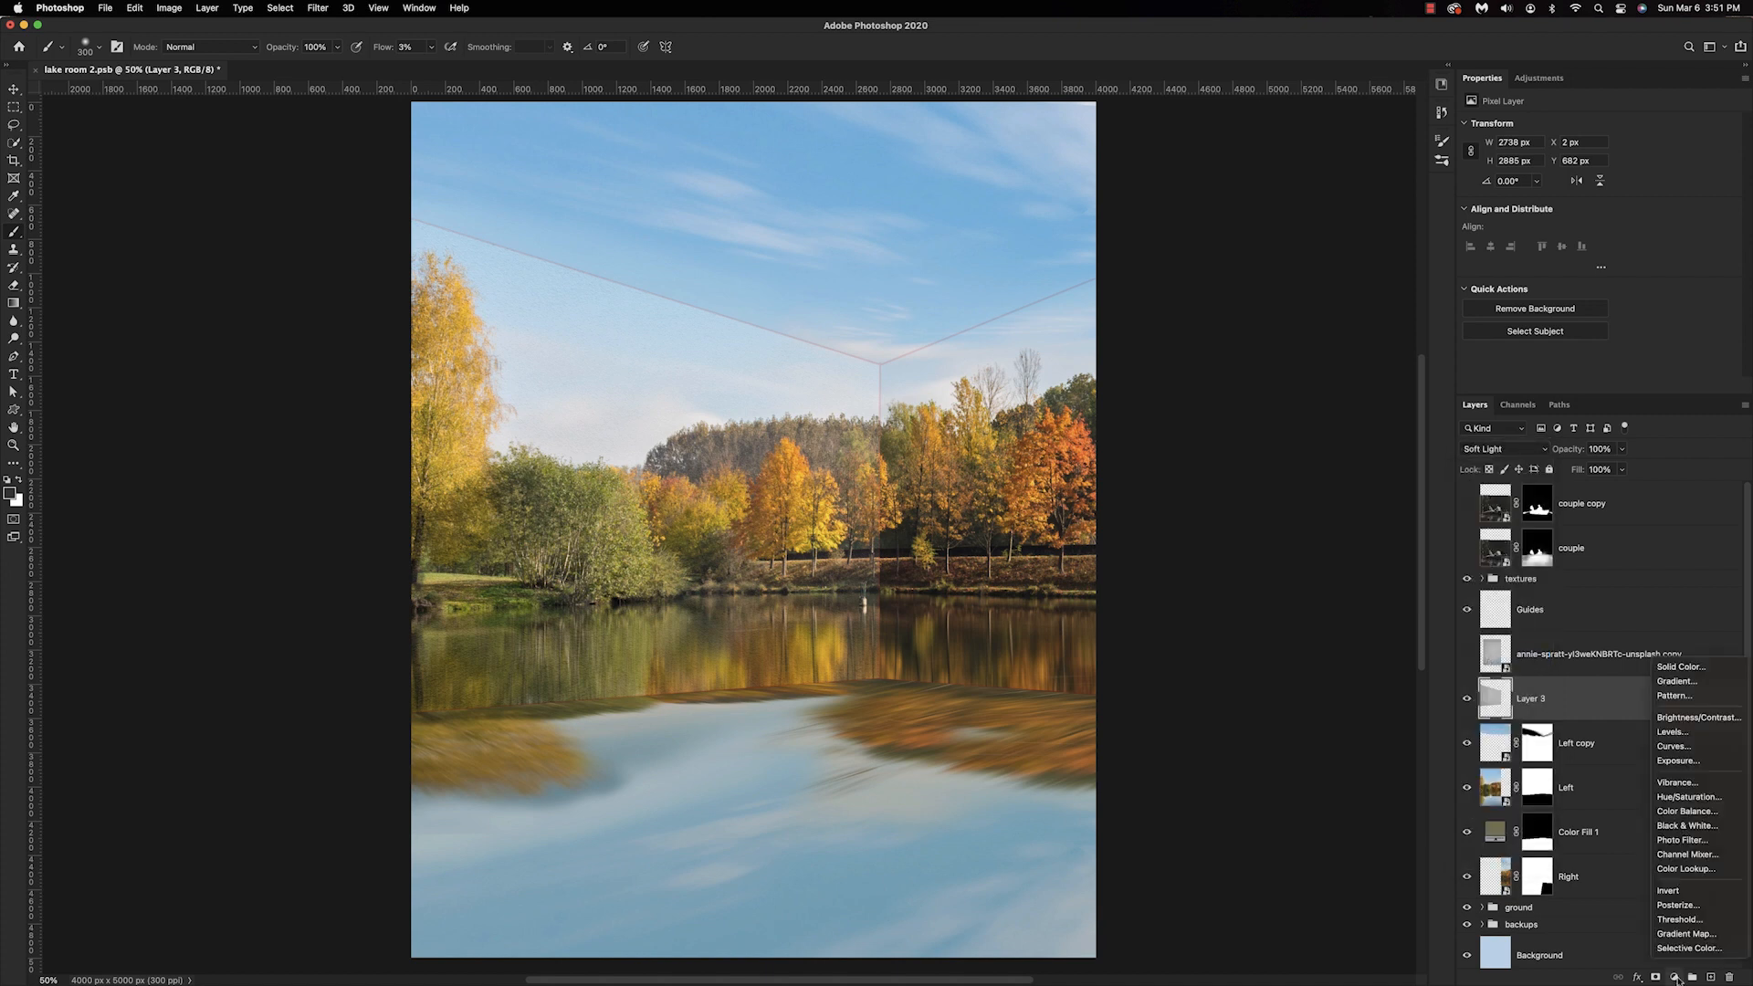
{"action": "left_click", "coordinate": [1673, 734]}
{"action": "left_click", "coordinate": [1503, 721], "text": "alt"}
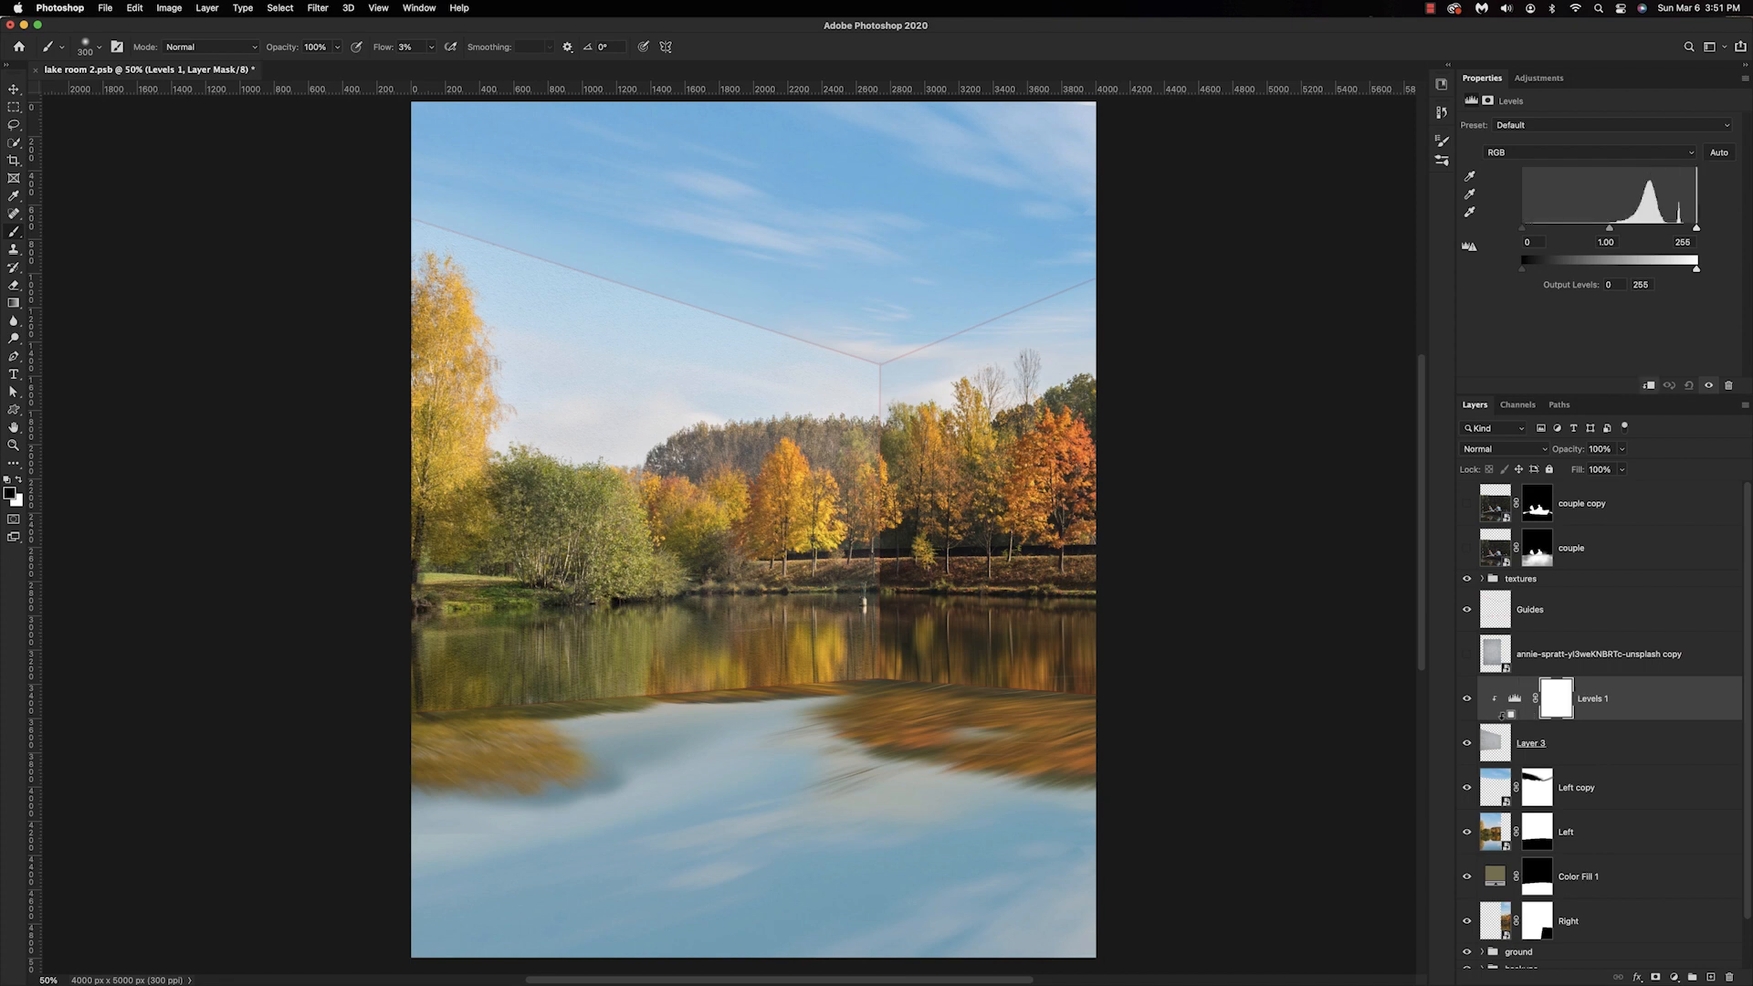
{"action": "left_click_drag", "start_coordinate": [1610, 229], "coordinate": [1648, 235]}
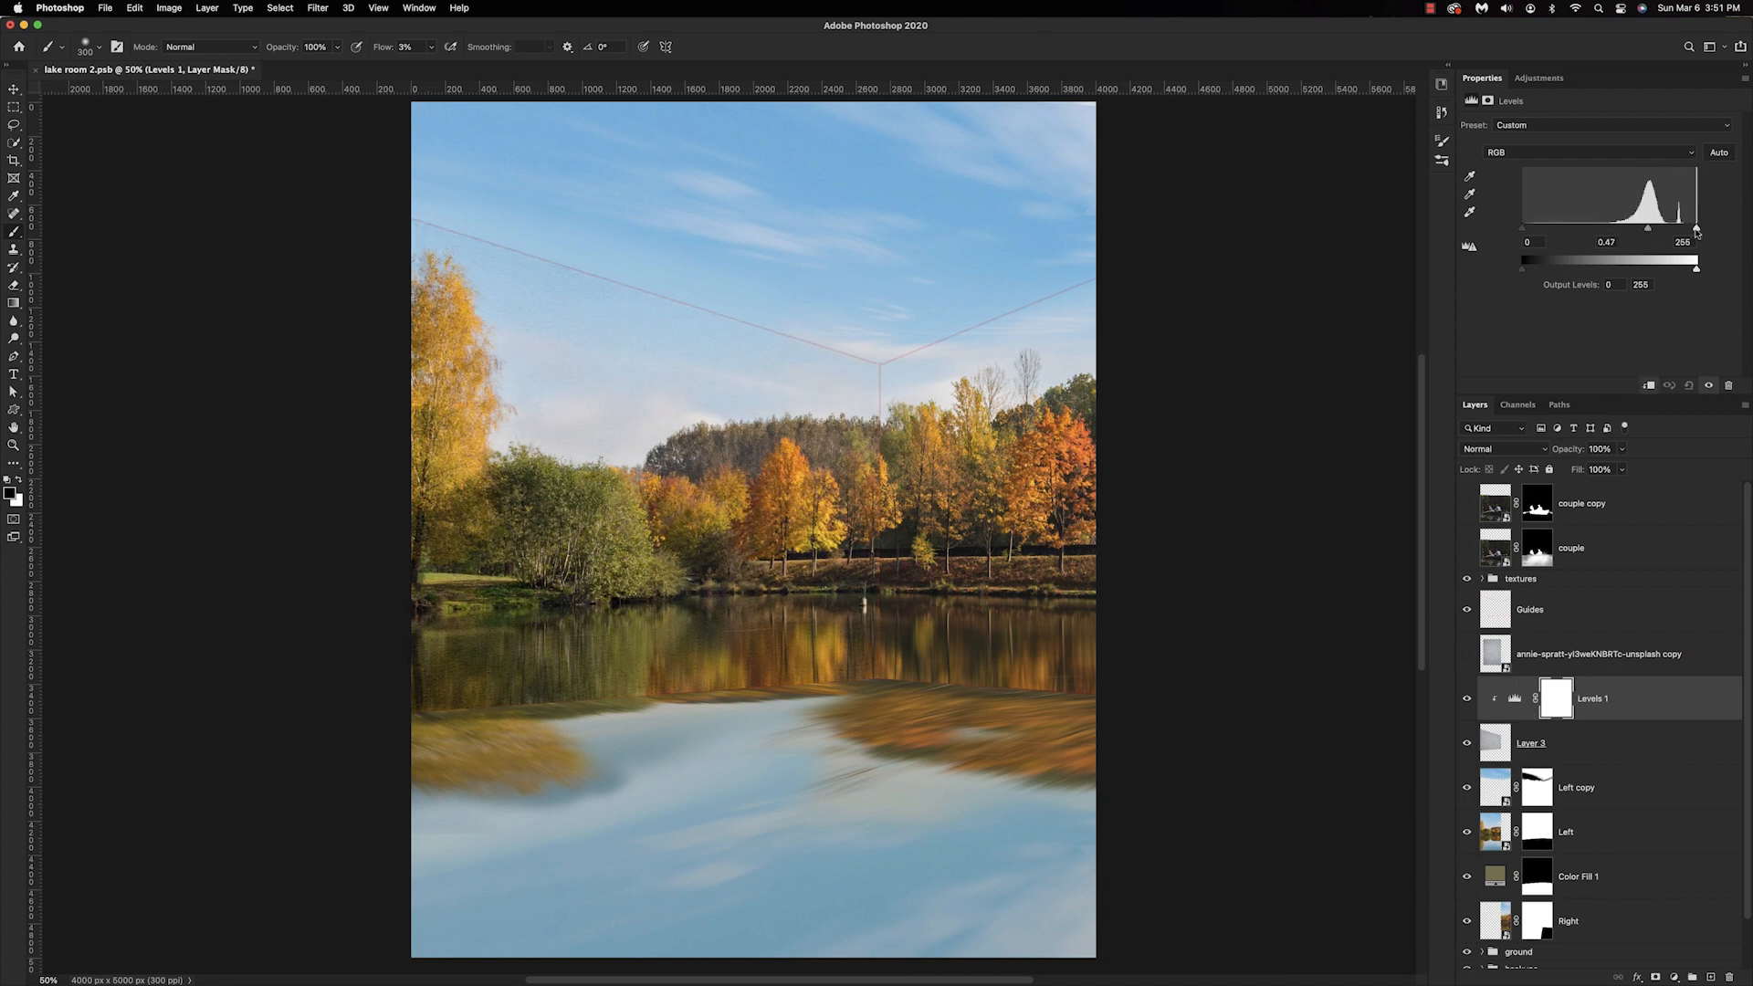
{"action": "left_click_drag", "start_coordinate": [1696, 232], "coordinate": [1691, 237]}
Convert Layer 3 and its Levels adjustment into one smart object and set its blend mode to Soft Light.
{"action": "left_click", "coordinate": [1619, 747]}
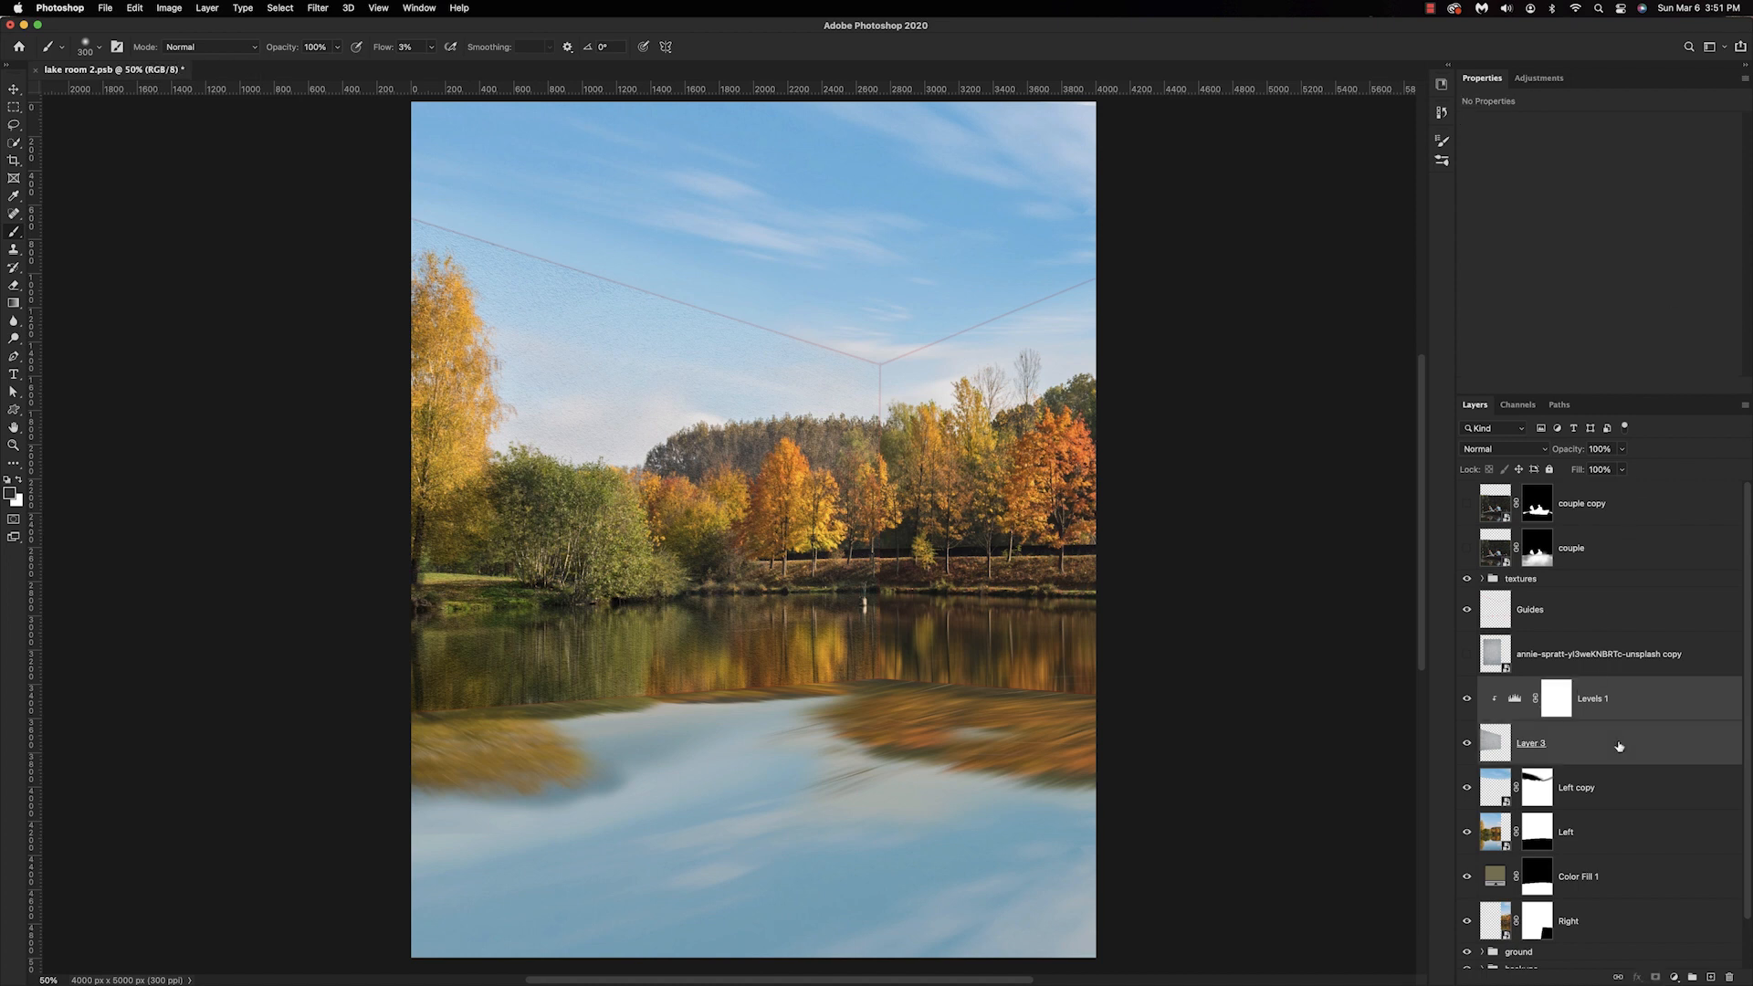
{"action": "right_click", "coordinate": [1619, 747]}
{"action": "left_click", "coordinate": [1525, 517]}
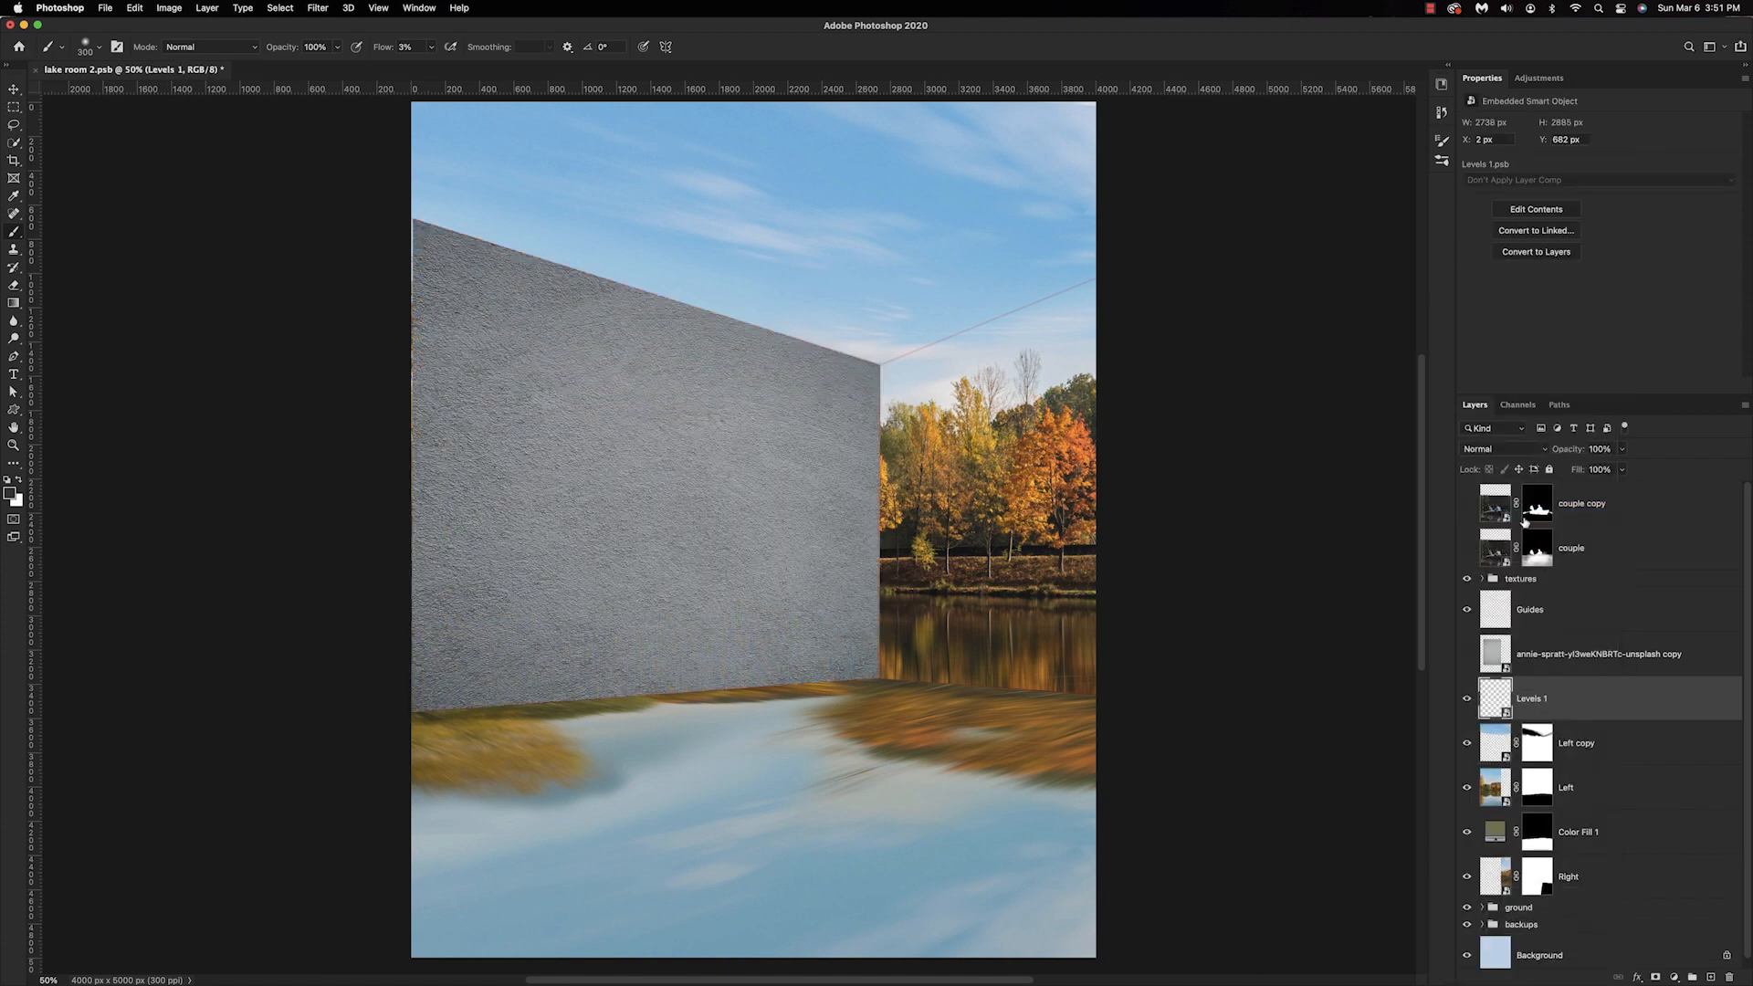
{"action": "left_click", "coordinate": [1521, 452]}
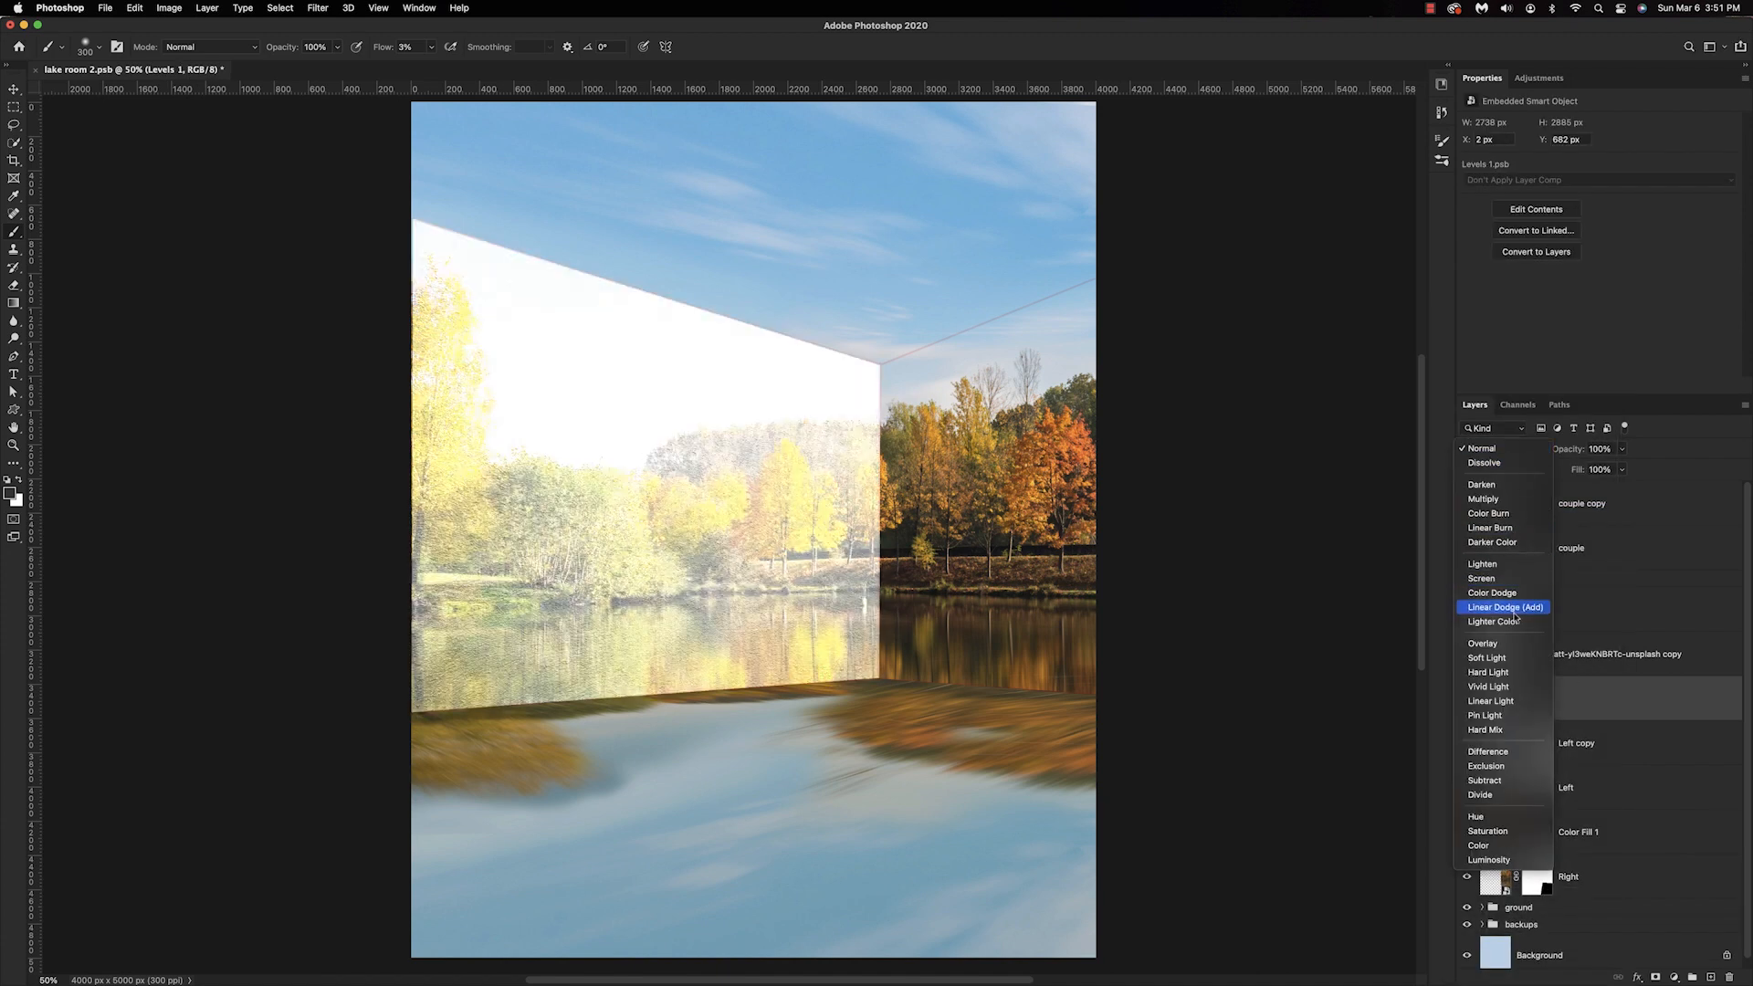
{"action": "left_click", "coordinate": [1487, 659]}
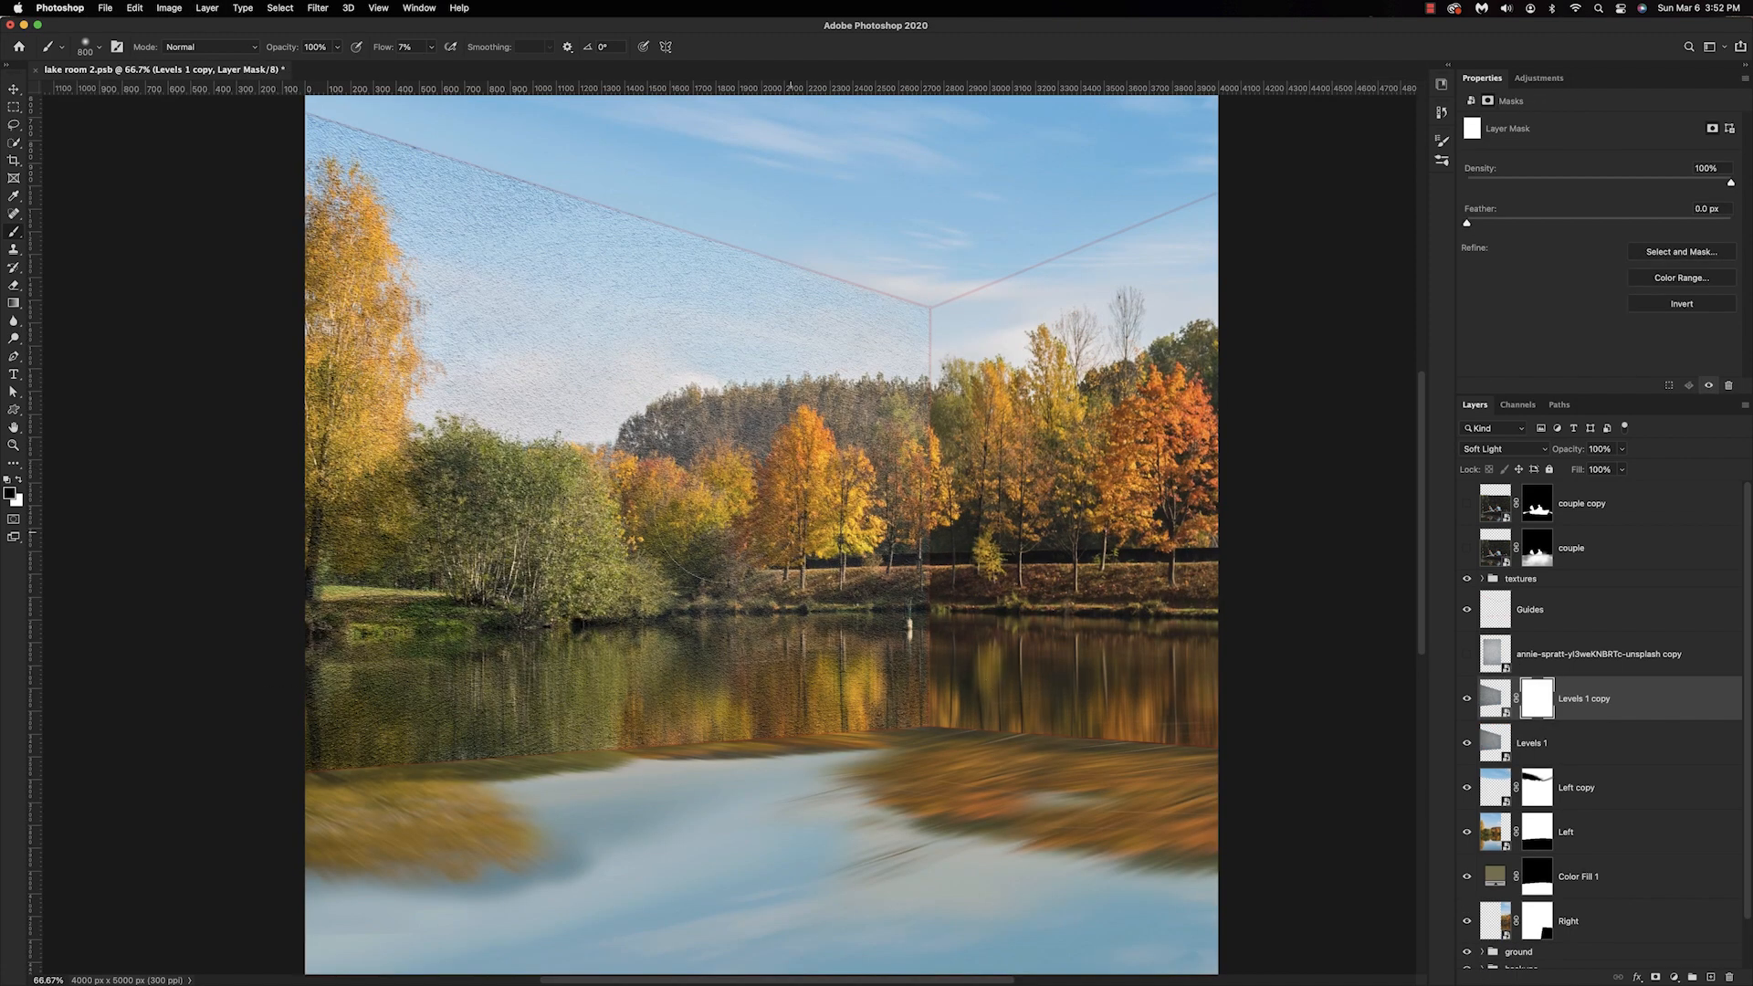
Paint black on the Levels 1 copy mask to hide the left wall's texture over the trees and water, reducing the brush size.
{"action": "mouse_move", "coordinate": [817, 403]}
{"action": "left_mouse_down"}
{"action": "mouse_move", "coordinate": [647, 473]}
{"action": "mouse_move", "coordinate": [387, 708]}
{"action": "mouse_move", "coordinate": [919, 704]}
{"action": "left_mouse_up"}
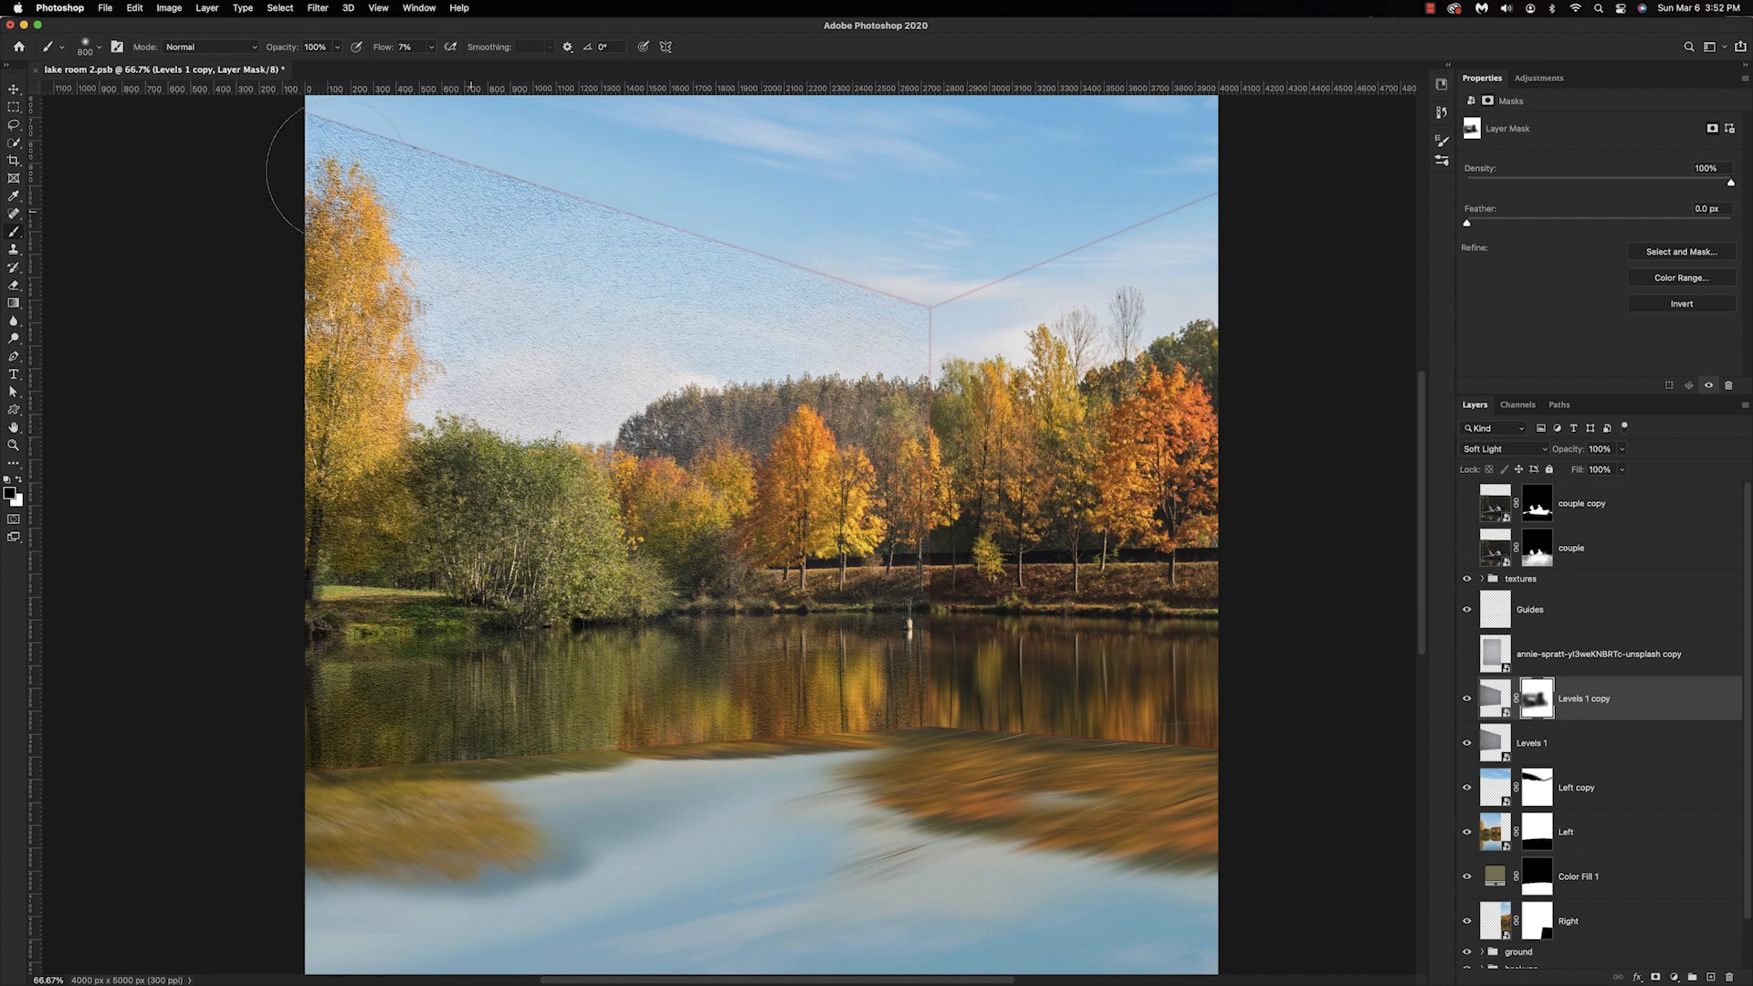
{"action": "key", "text": "bracketleft"}
{"action": "key", "text": "bracketleft"}
{"action": "key", "text": "bracketleft"}
{"action": "key", "text": "bracketleft"}
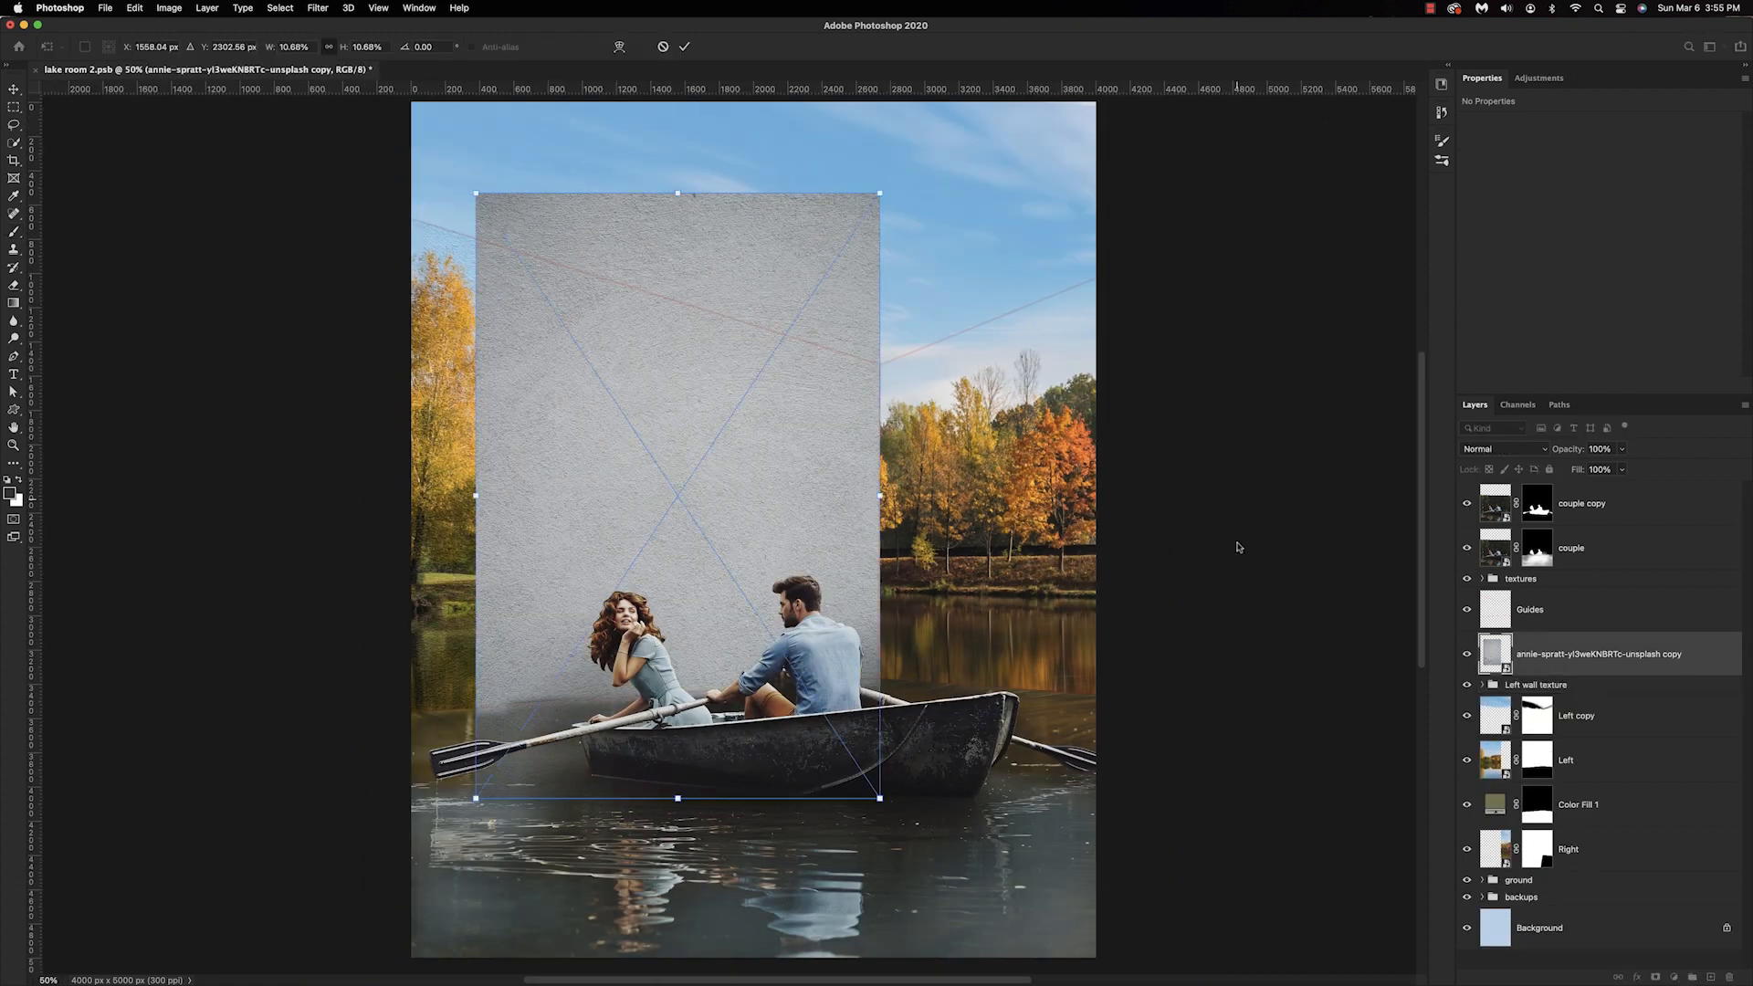
Distort the annie-spratt texture copy to fit the right wall's perspective and set its blend mode to Soft Light.
{"action": "left_click_drag", "start_coordinate": [755, 394], "coordinate": [575, 419]}
{"action": "left_click_drag", "start_coordinate": [375, 294], "coordinate": [440, 338]}
{"action": "left_click_drag", "start_coordinate": [706, 445], "coordinate": [1141, 466]}
{"action": "left_click_drag", "start_coordinate": [878, 719], "coordinate": [877, 678]}
{"action": "left_click_drag", "start_coordinate": [1141, 456], "coordinate": [919, 482]}
{"action": "left_click_drag", "start_coordinate": [1187, 389], "coordinate": [1111, 214]}
{"action": "left_click_drag", "start_coordinate": [1186, 743], "coordinate": [1132, 740]}
{"action": "left_click", "coordinate": [684, 46]}
{"action": "left_click", "coordinate": [1505, 450]}
{"action": "left_click", "coordinate": [1503, 657]}
Clip a Levels adjustment to the right wall's texture, darkening the midtones and lowering the white input slightly.
{"action": "left_click", "coordinate": [1674, 977]}
{"action": "left_click", "coordinate": [1697, 716]}
{"action": "left_click", "coordinate": [1519, 677], "text": "alt"}
{"action": "left_click_drag", "start_coordinate": [1610, 229], "coordinate": [1630, 229]}
{"action": "left_click_drag", "start_coordinate": [1697, 228], "coordinate": [1691, 233]}
Convert the right wall's texture and its Levels adjustment into one smart object and set its blend mode to Soft Light.
{"action": "left_click", "coordinate": [1577, 697], "text": "shift"}
{"action": "right_click", "coordinate": [1577, 698]}
{"action": "left_click", "coordinate": [1472, 493]}
{"action": "left_click", "coordinate": [1505, 449]}
{"action": "left_click", "coordinate": [1505, 658]}
Duplicate the right wall's texture smart object, lower the copy's opacity, and add a layer mask to it.
{"action": "key", "text": "super+j"}
{"action": "left_click_drag", "start_coordinate": [1572, 451], "coordinate": [1511, 451]}
{"action": "left_click", "coordinate": [1655, 977]}
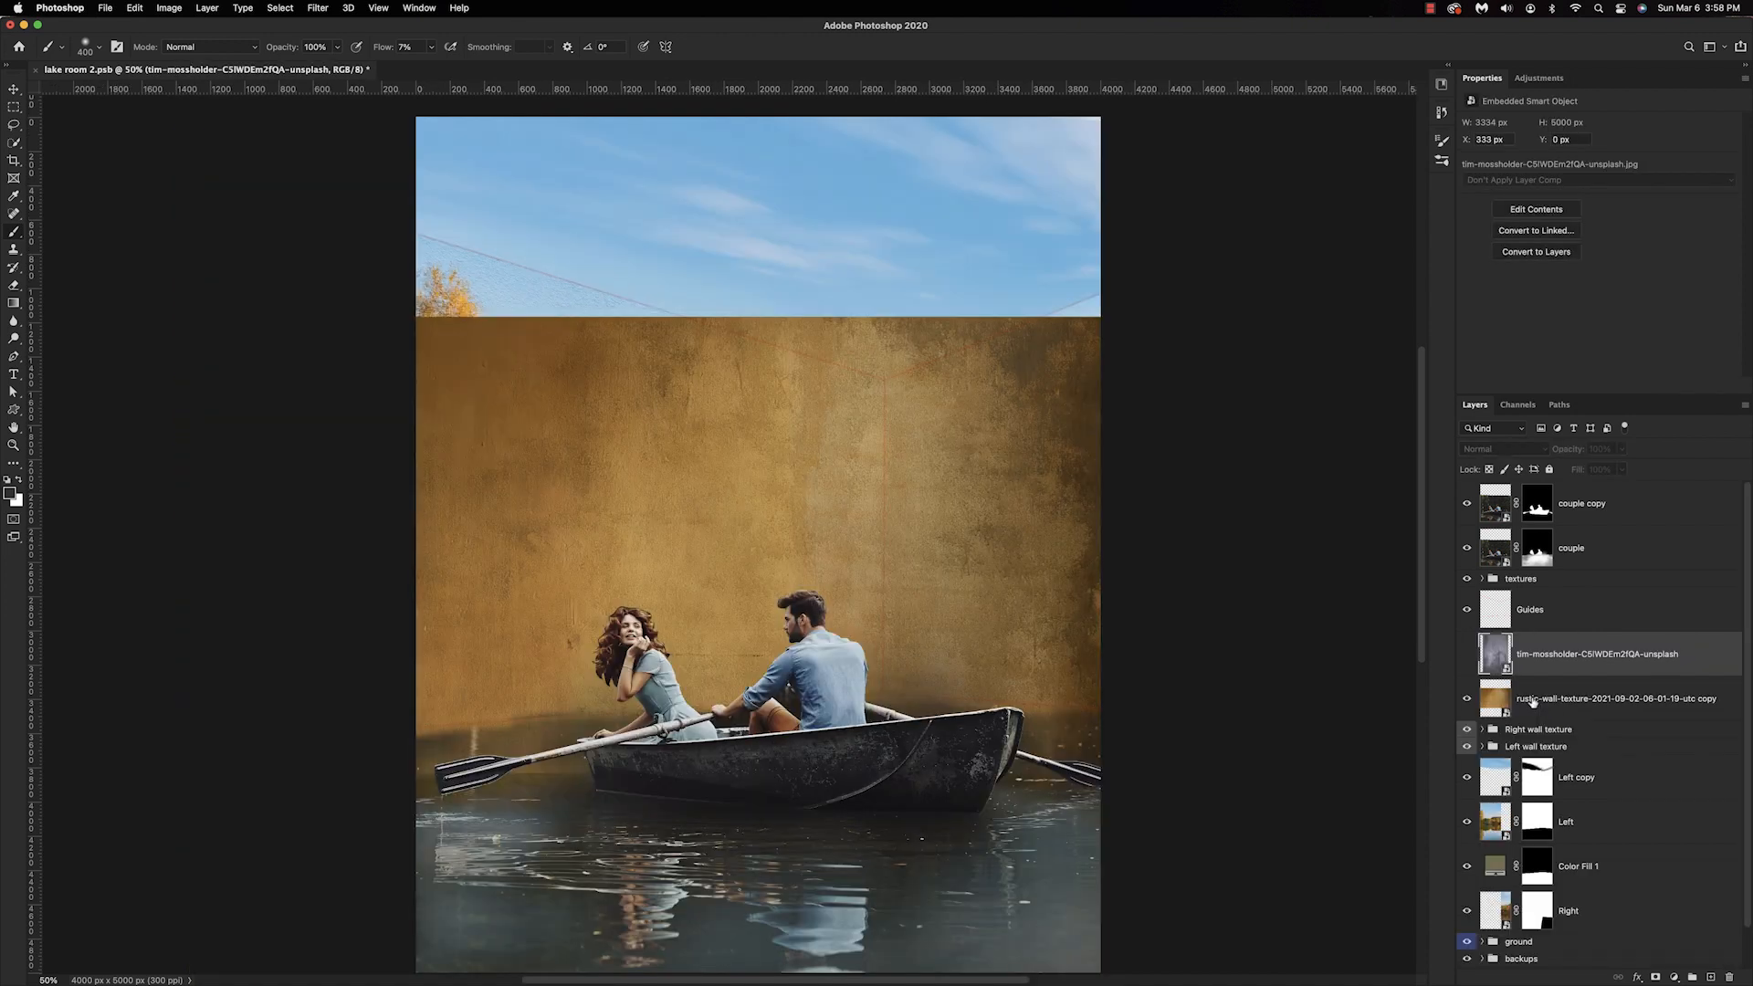
Clip a Hue/Saturation adjustment to the rustic-wall-texture copy layer and set its saturation to -100.
{"action": "left_click", "coordinate": [1533, 702]}
{"action": "left_click", "coordinate": [1674, 977]}
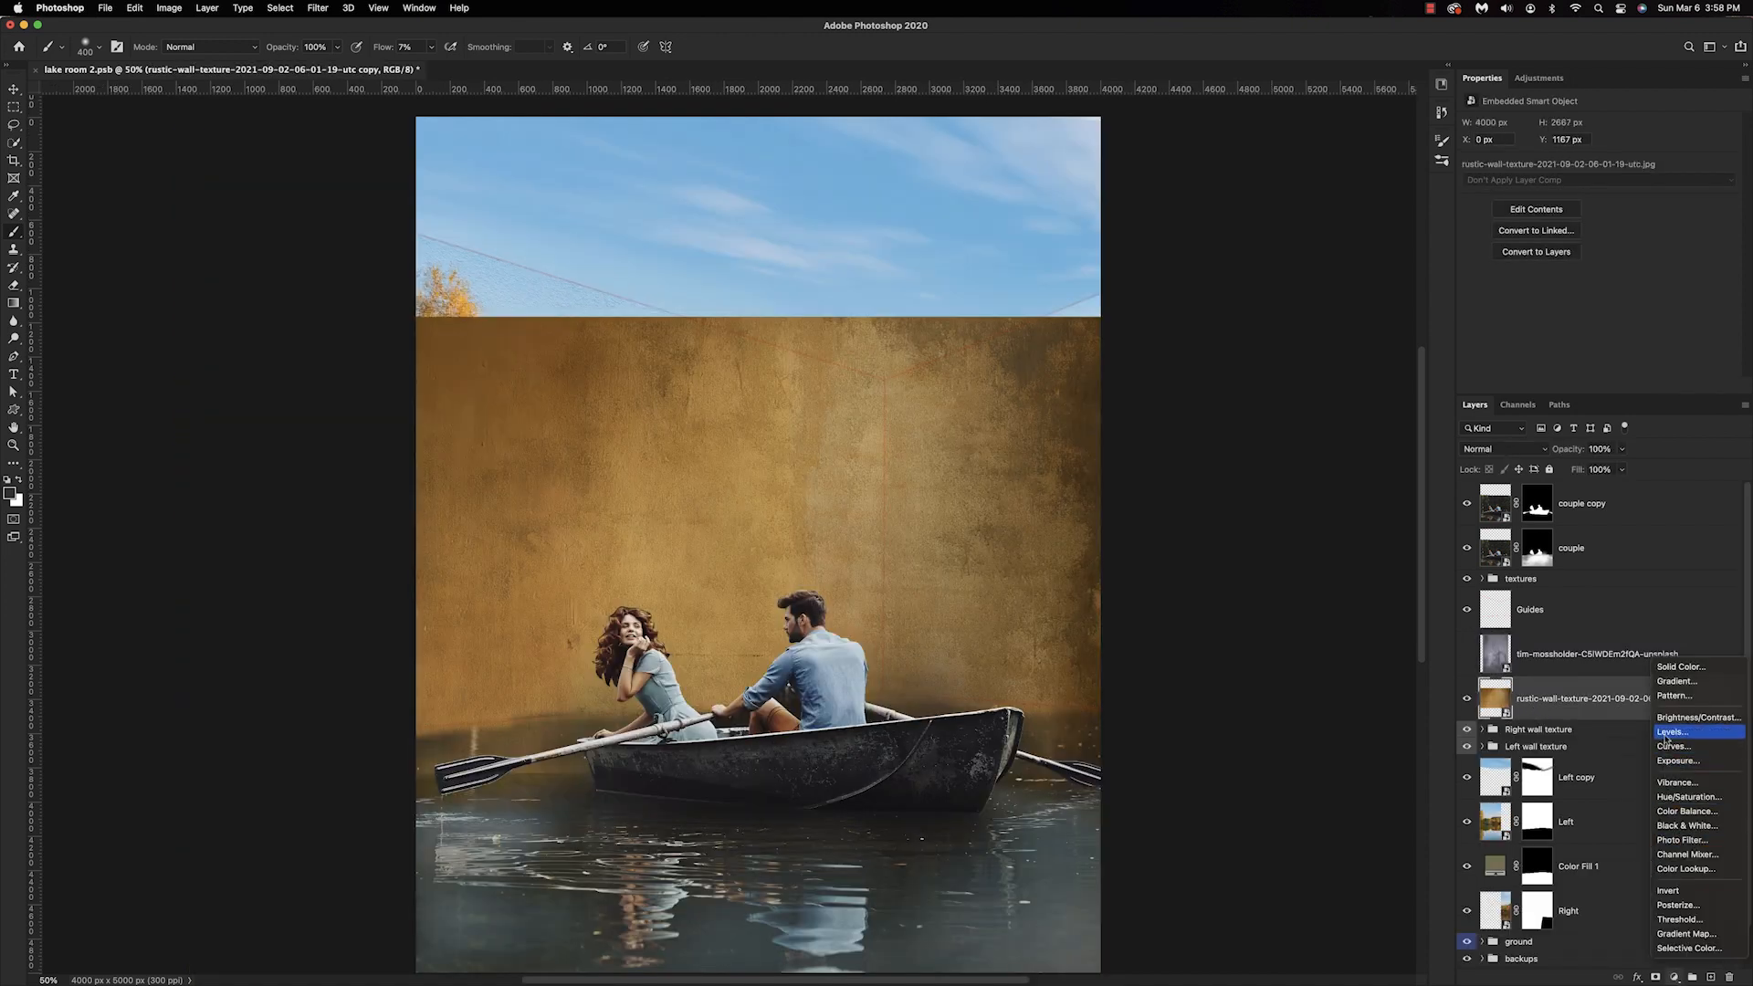
{"action": "left_click", "coordinate": [1689, 796]}
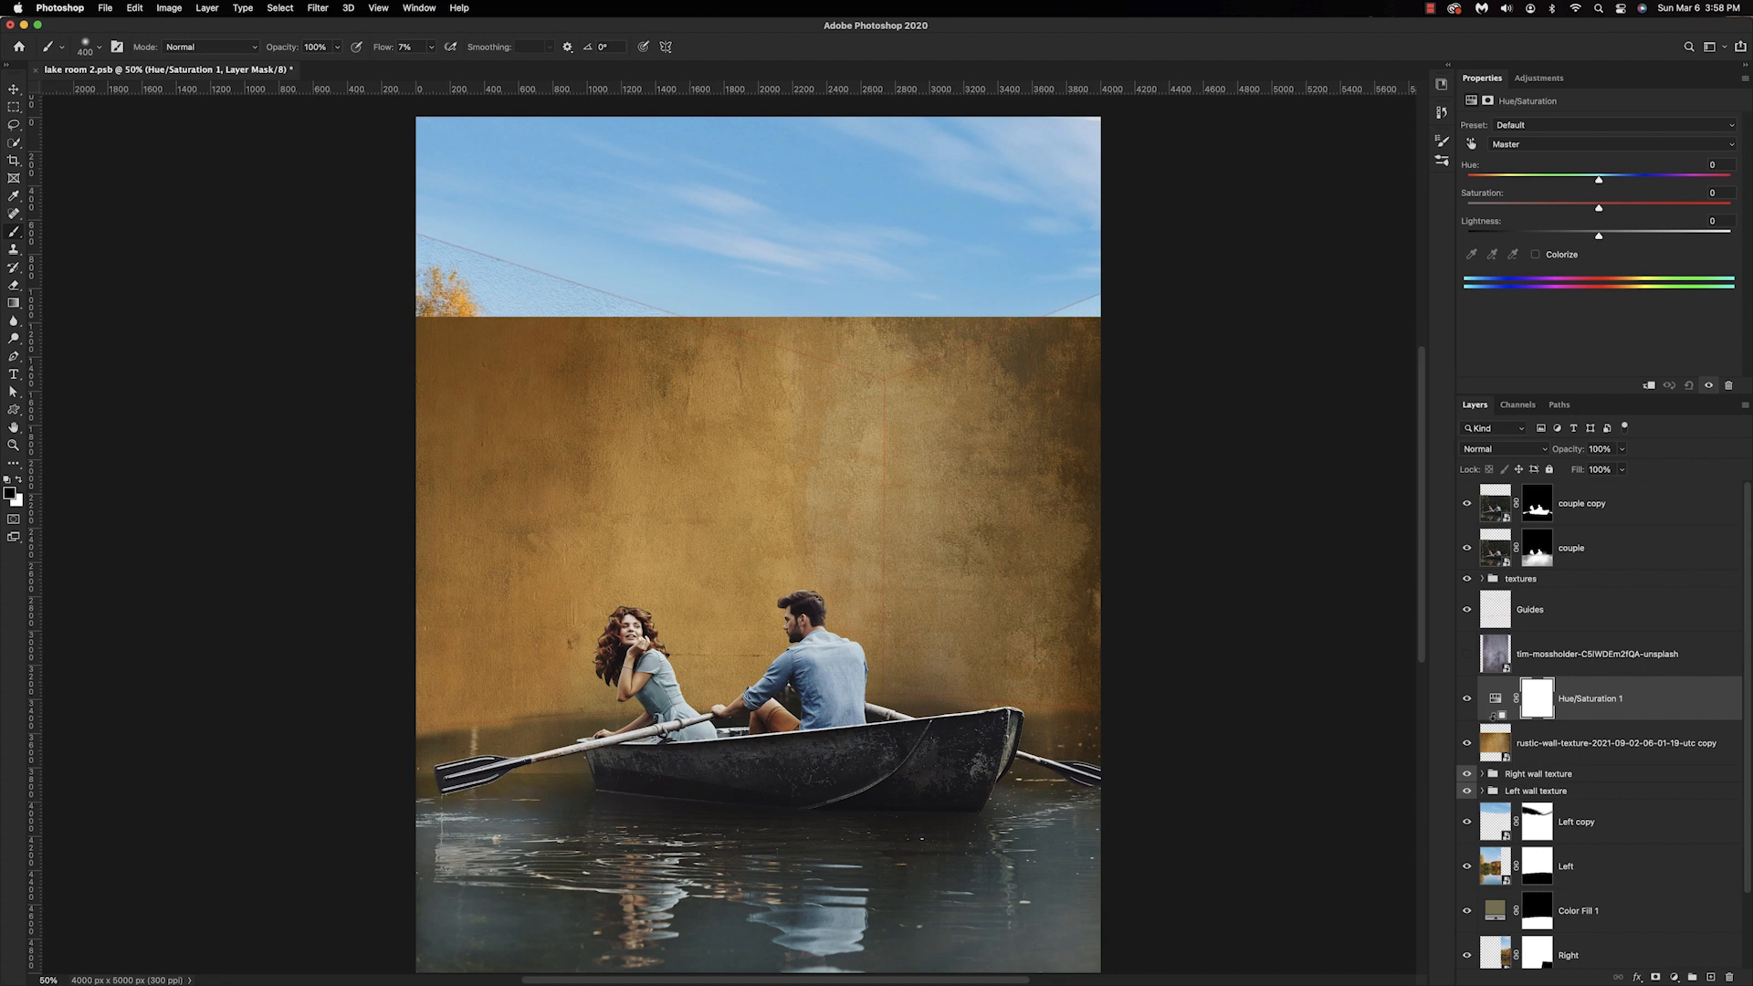
{"action": "key", "text": "super+alt+g"}
{"action": "left_click_drag", "start_coordinate": [1484, 209], "coordinate": [1467, 209]}
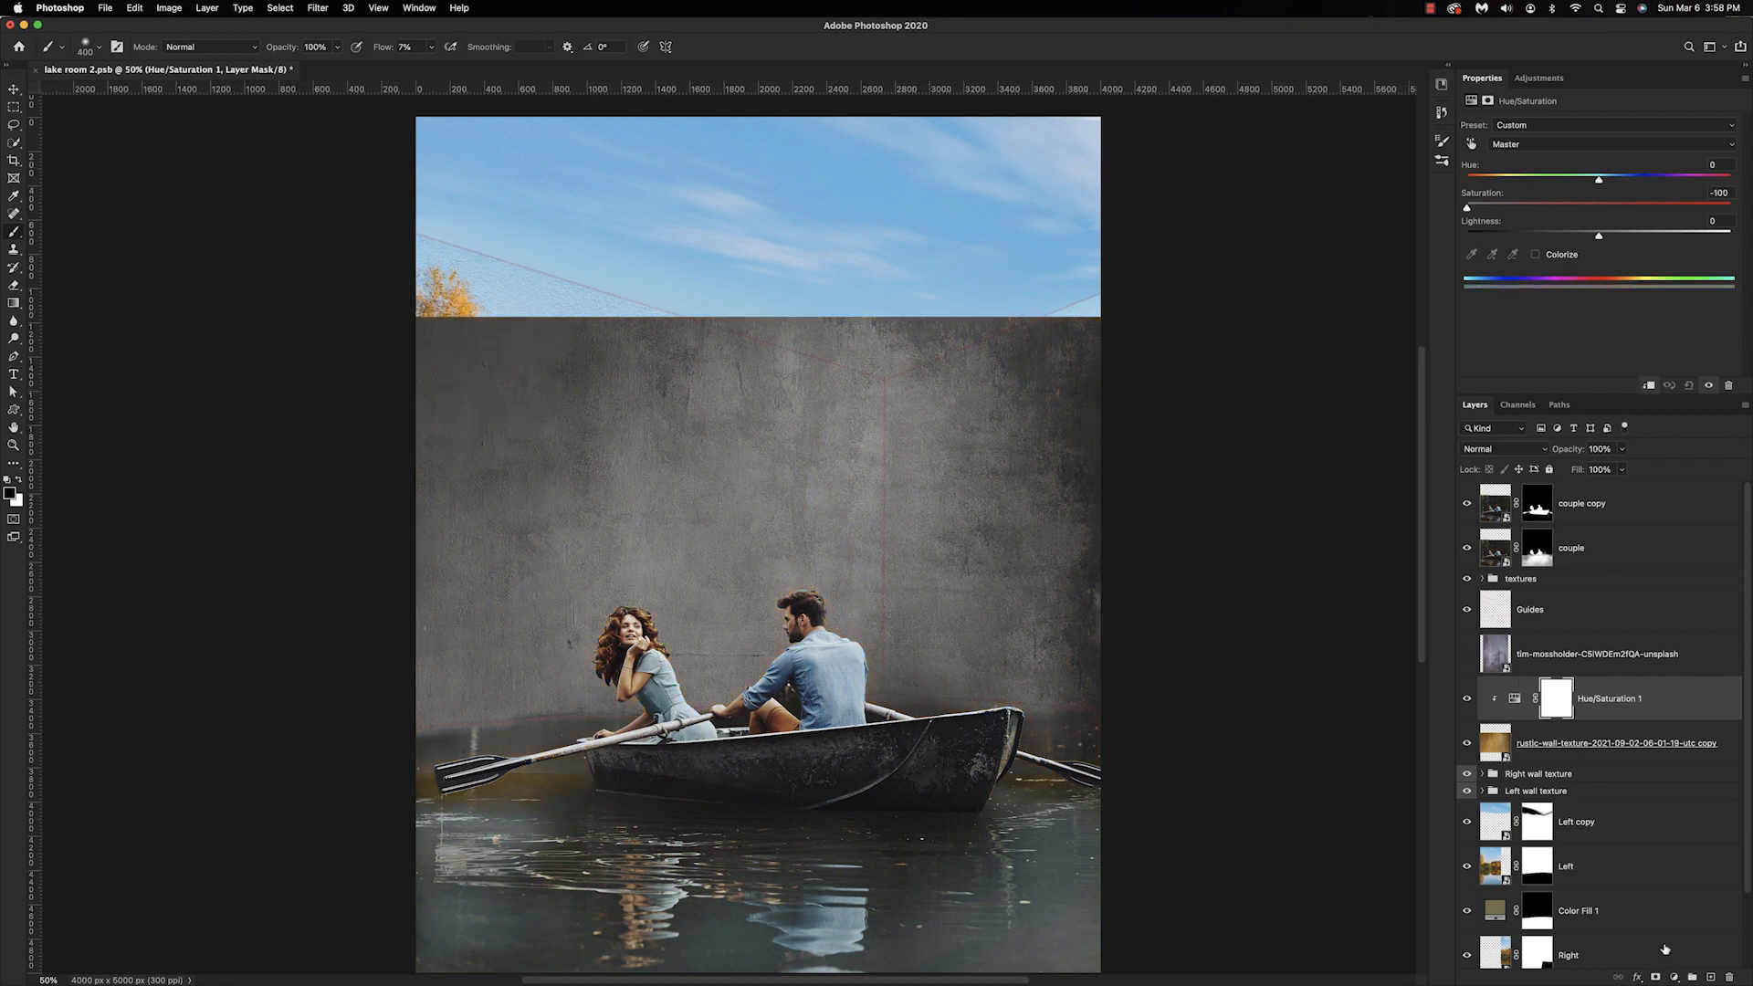
Clip a Levels adjustment to the desaturated rustic wall texture and adjust its input levels to brighten it.
{"action": "left_click", "coordinate": [1674, 977]}
{"action": "left_click", "coordinate": [1680, 741]}
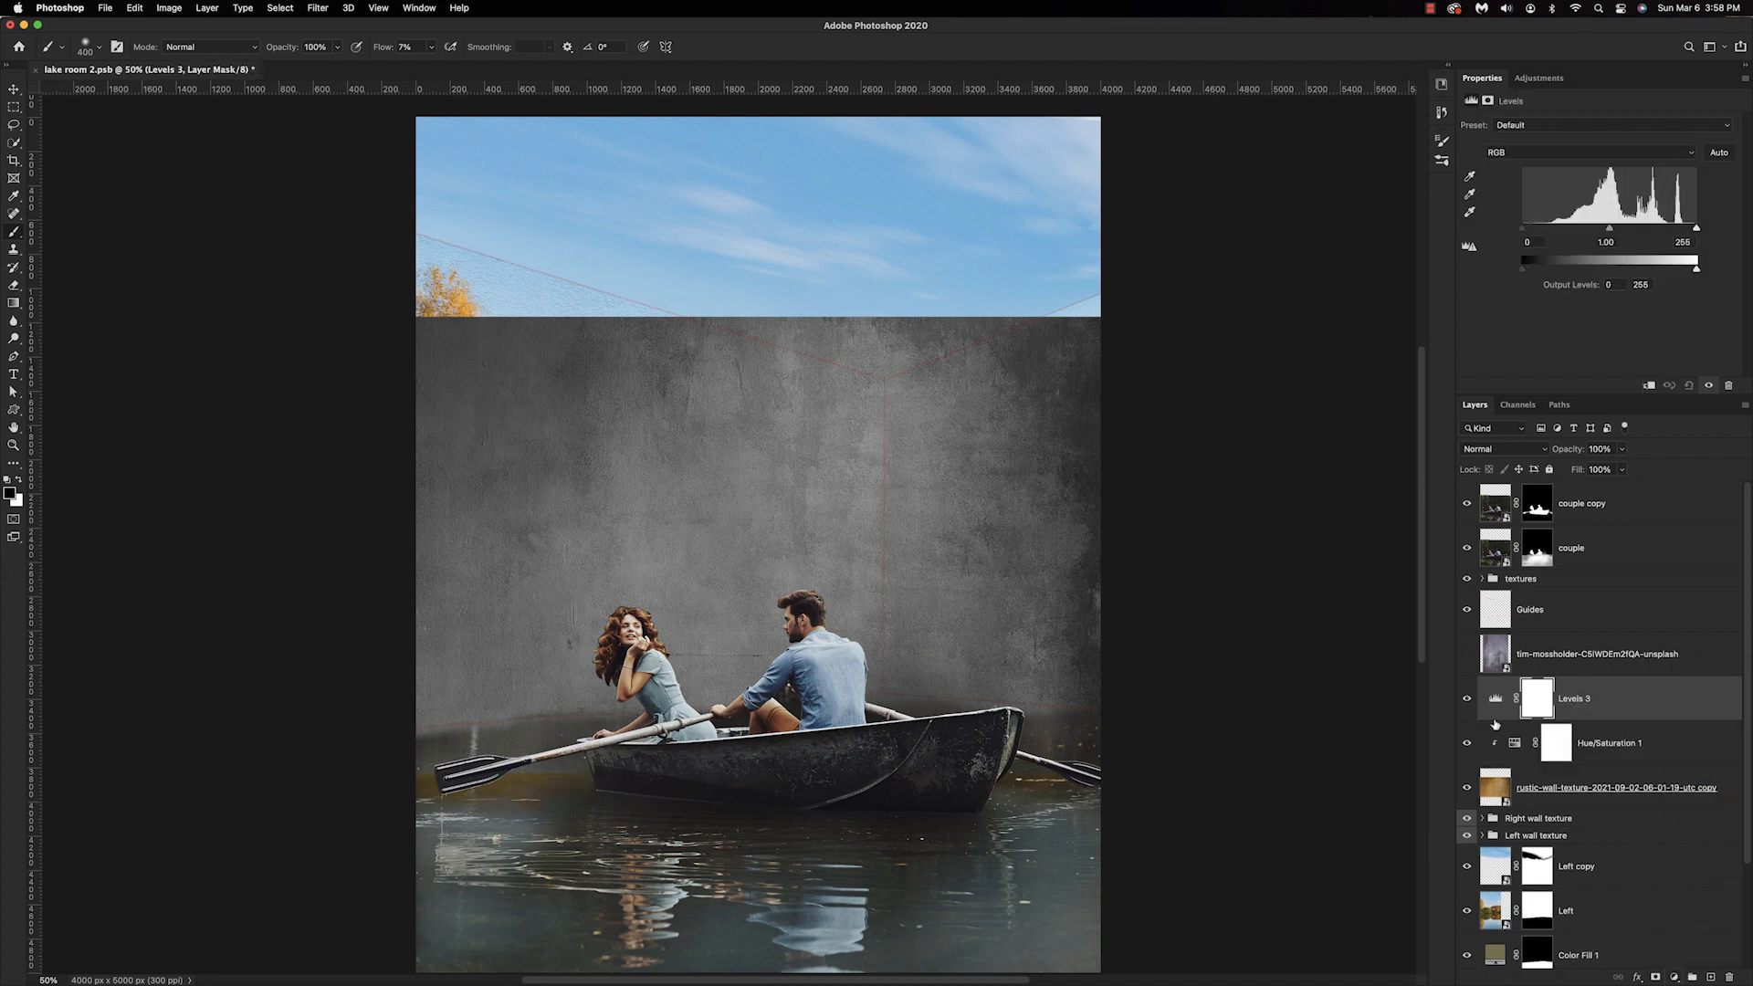
{"action": "left_click", "coordinate": [1495, 722], "text": "alt"}
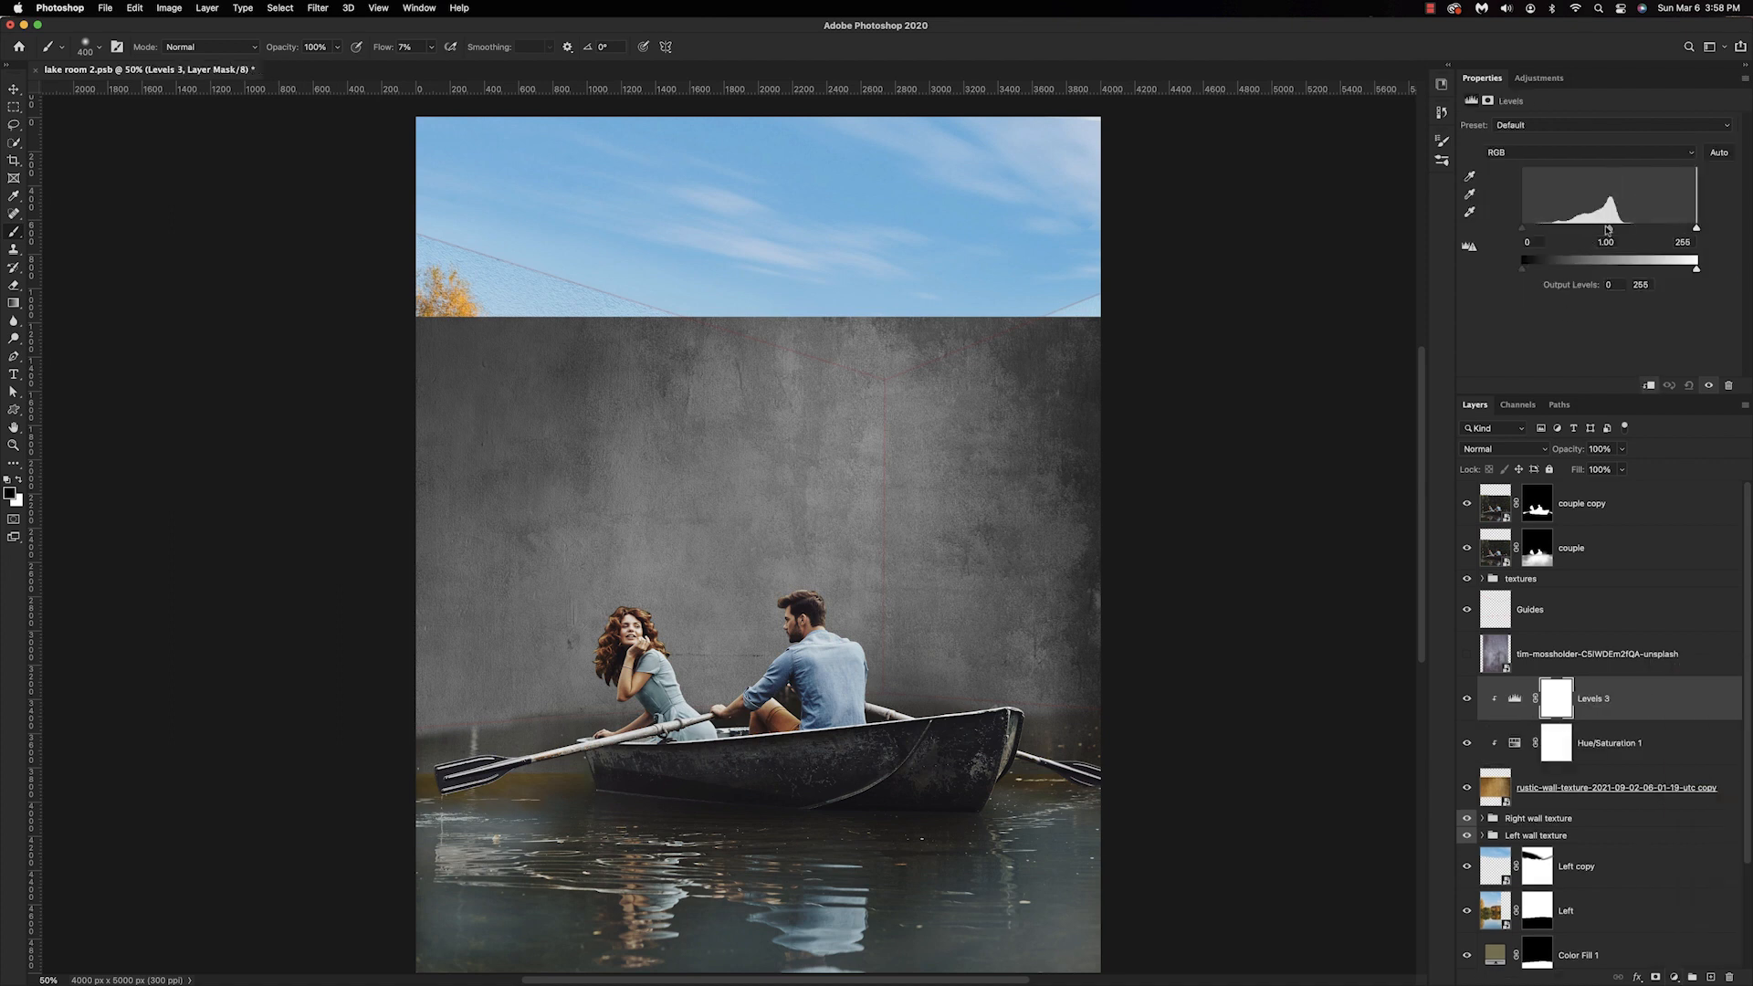
{"action": "left_click_drag", "start_coordinate": [1608, 231], "coordinate": [1661, 241]}
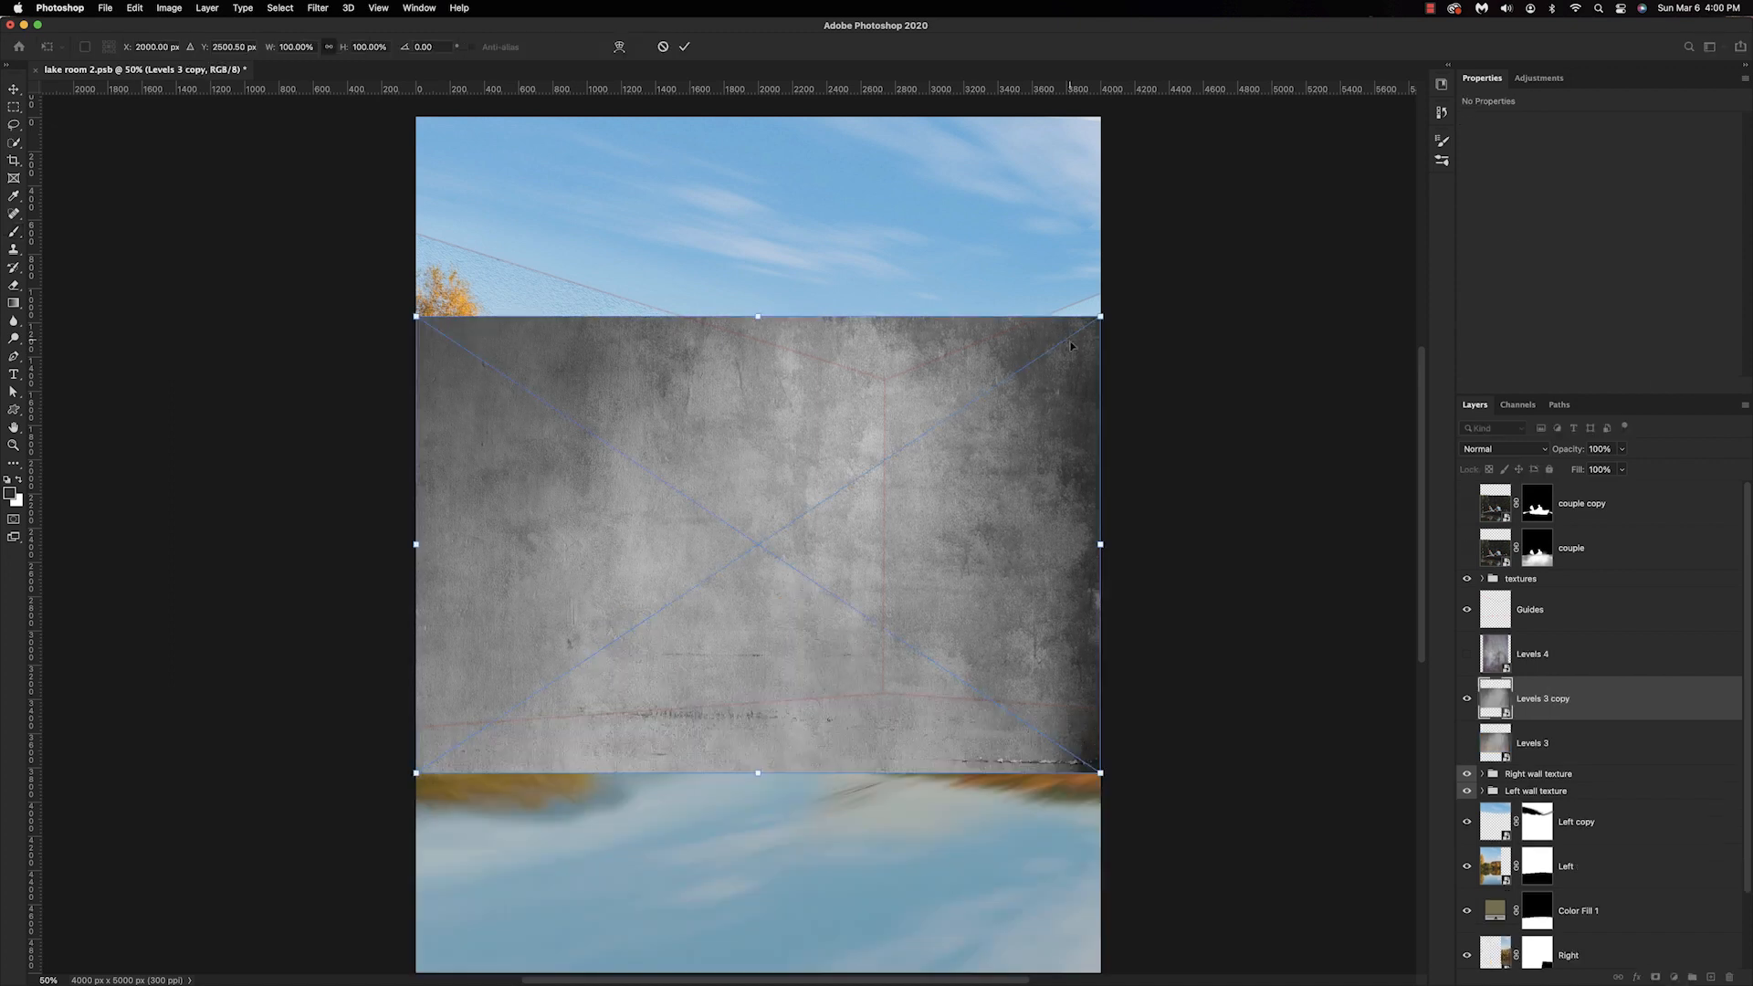
Distort Levels 3 copy so its corners match the left wall's perspective guides and set its blend mode to Soft Light.
{"action": "left_click_drag", "start_coordinate": [1100, 317], "coordinate": [892, 374]}
{"action": "left_click_drag", "start_coordinate": [1084, 763], "coordinate": [884, 693]}
{"action": "left_click_drag", "start_coordinate": [416, 544], "coordinate": [412, 501]}
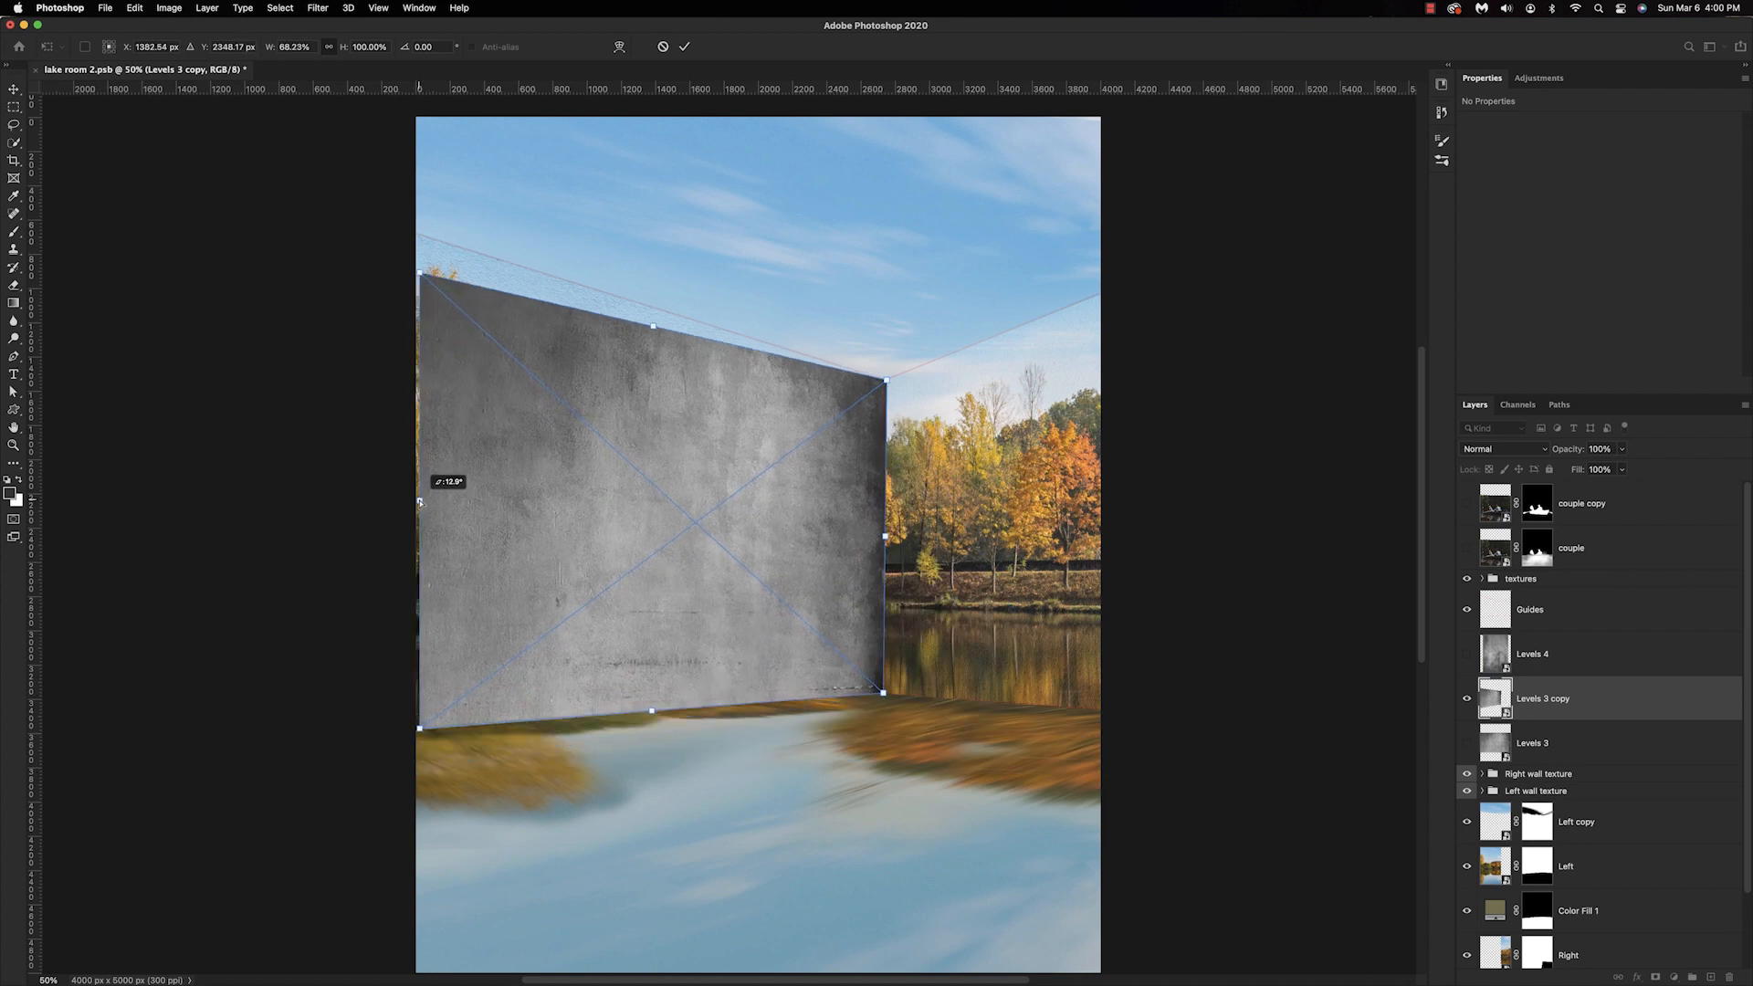
{"action": "left_click_drag", "start_coordinate": [416, 272], "coordinate": [416, 239]}
{"action": "key", "text": "Return"}
{"action": "key", "text": "b"}
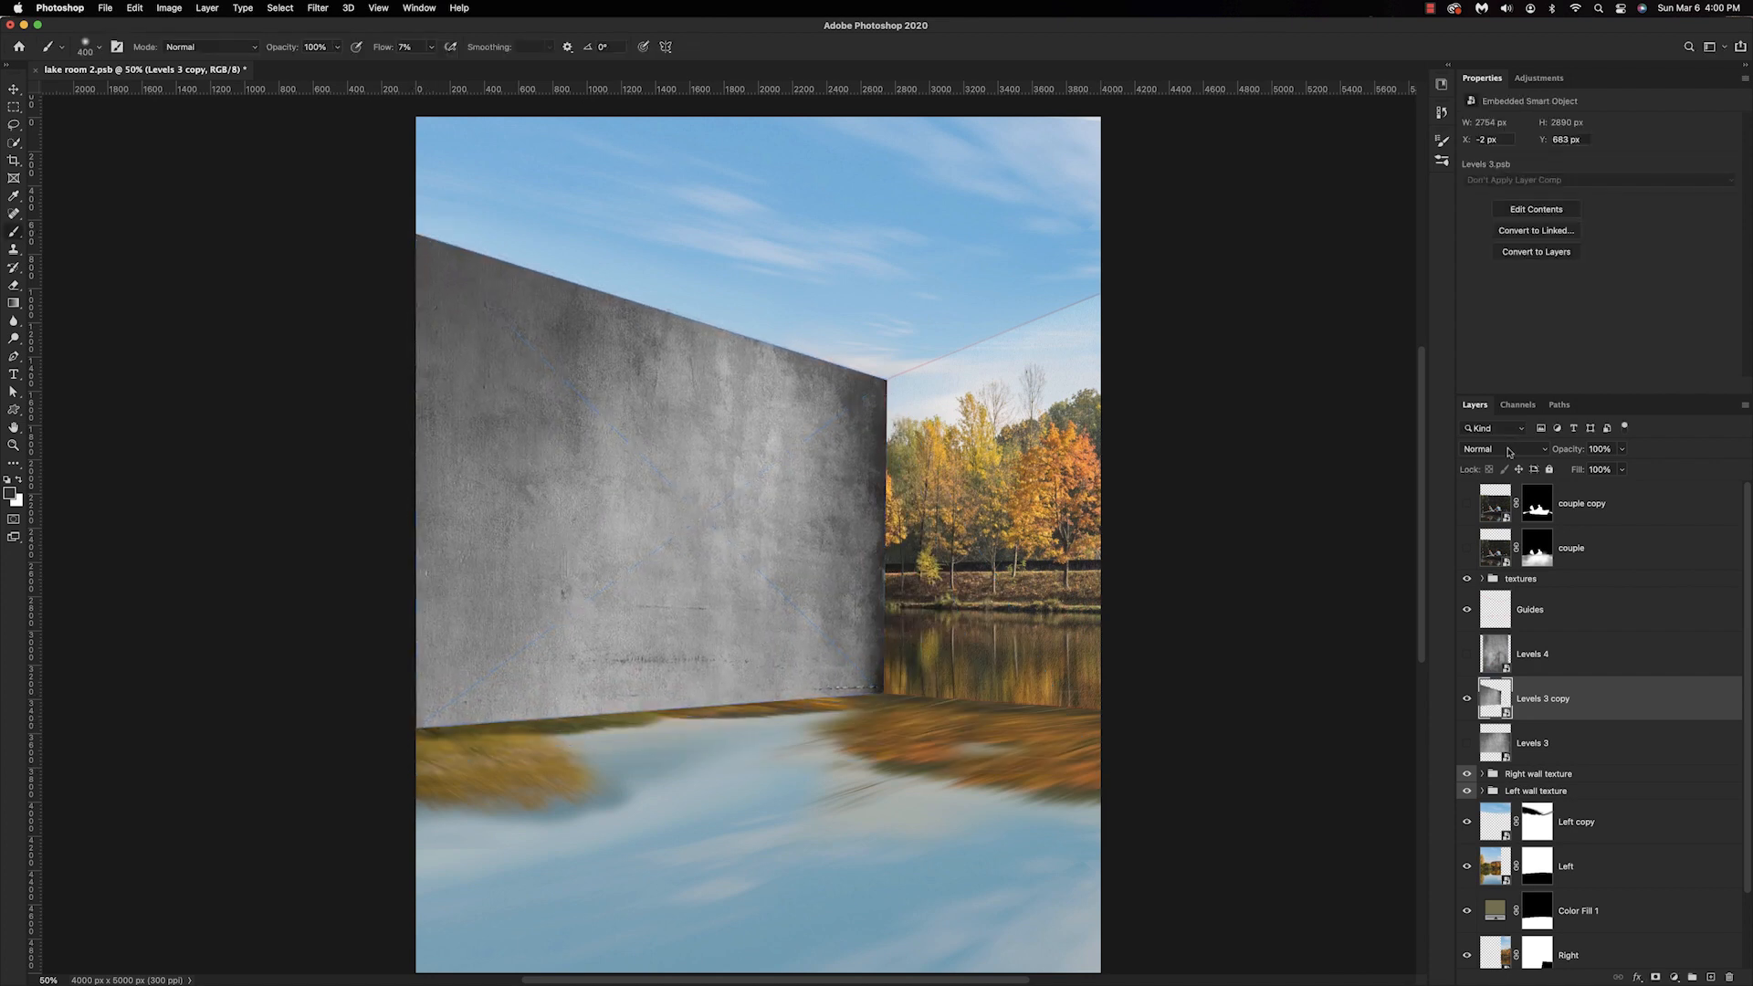
{"action": "left_click", "coordinate": [1504, 450]}
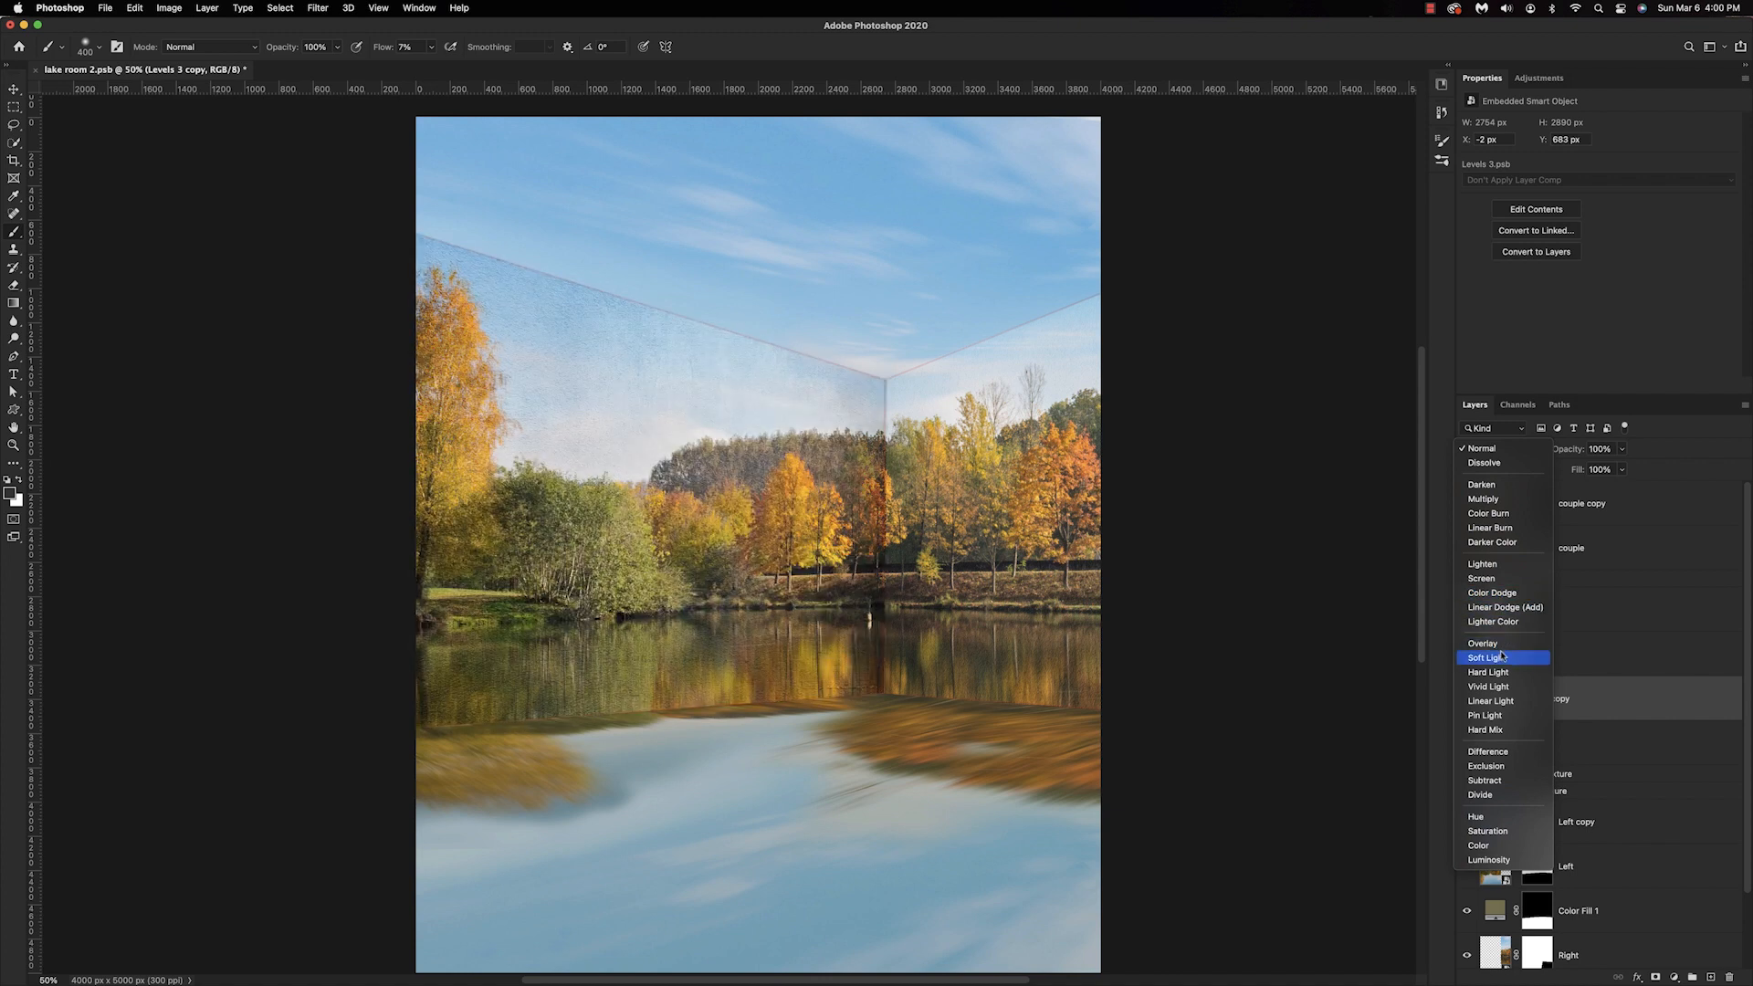
{"action": "left_click", "coordinate": [1502, 656]}
Paint the Levels 3 copy mask with a 30% flow brush to hide the texture over the trees and near the room corner.
{"action": "left_click", "coordinate": [1537, 699]}
{"action": "left_click_drag", "start_coordinate": [378, 52], "coordinate": [394, 52]}
{"action": "left_click_drag", "start_coordinate": [535, 602], "coordinate": [806, 552]}
{"action": "key", "text": "bracketleft"}
{"action": "left_click_drag", "start_coordinate": [880, 466], "coordinate": [877, 680]}
{"action": "key", "text": "bracketright"}
{"action": "key", "text": "bracketright"}
{"action": "key", "text": "bracketright"}
{"action": "key", "text": "x"}
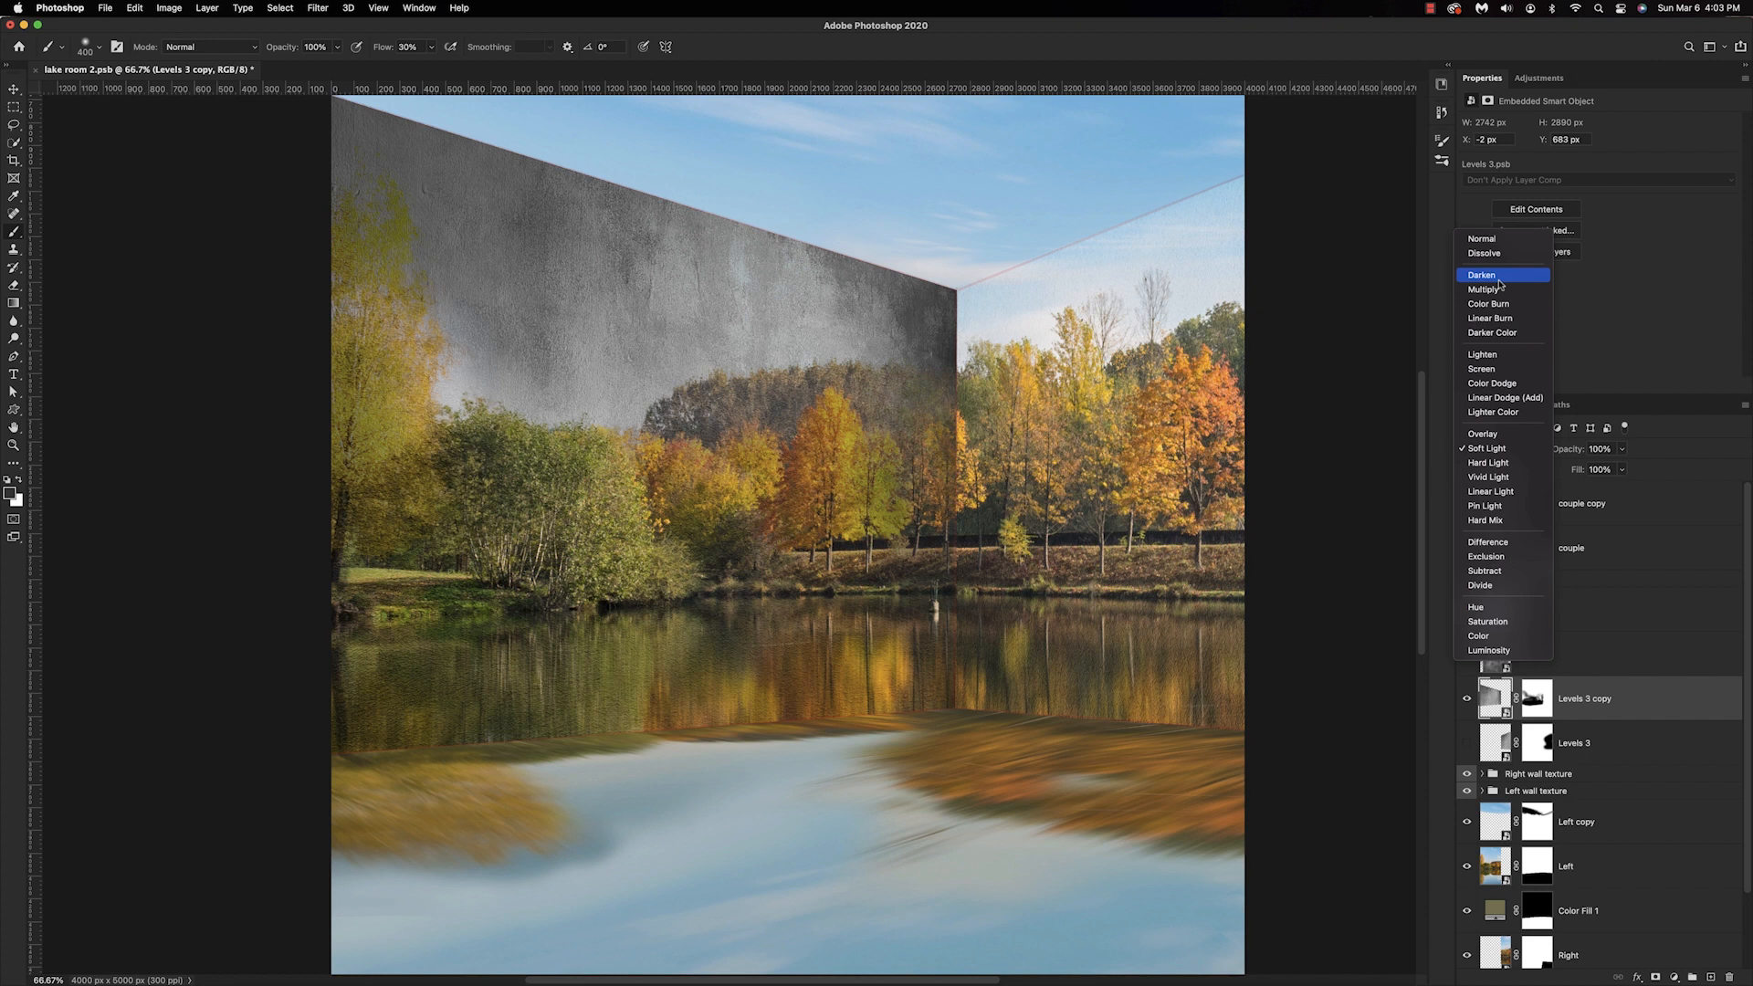
Change the Levels 3 copy blend mode to Multiply and lower its opacity to 32%.
{"action": "left_click", "coordinate": [1501, 290]}
{"action": "left_click_drag", "start_coordinate": [1545, 456], "coordinate": [1520, 463]}
{"action": "key", "text": "Return"}
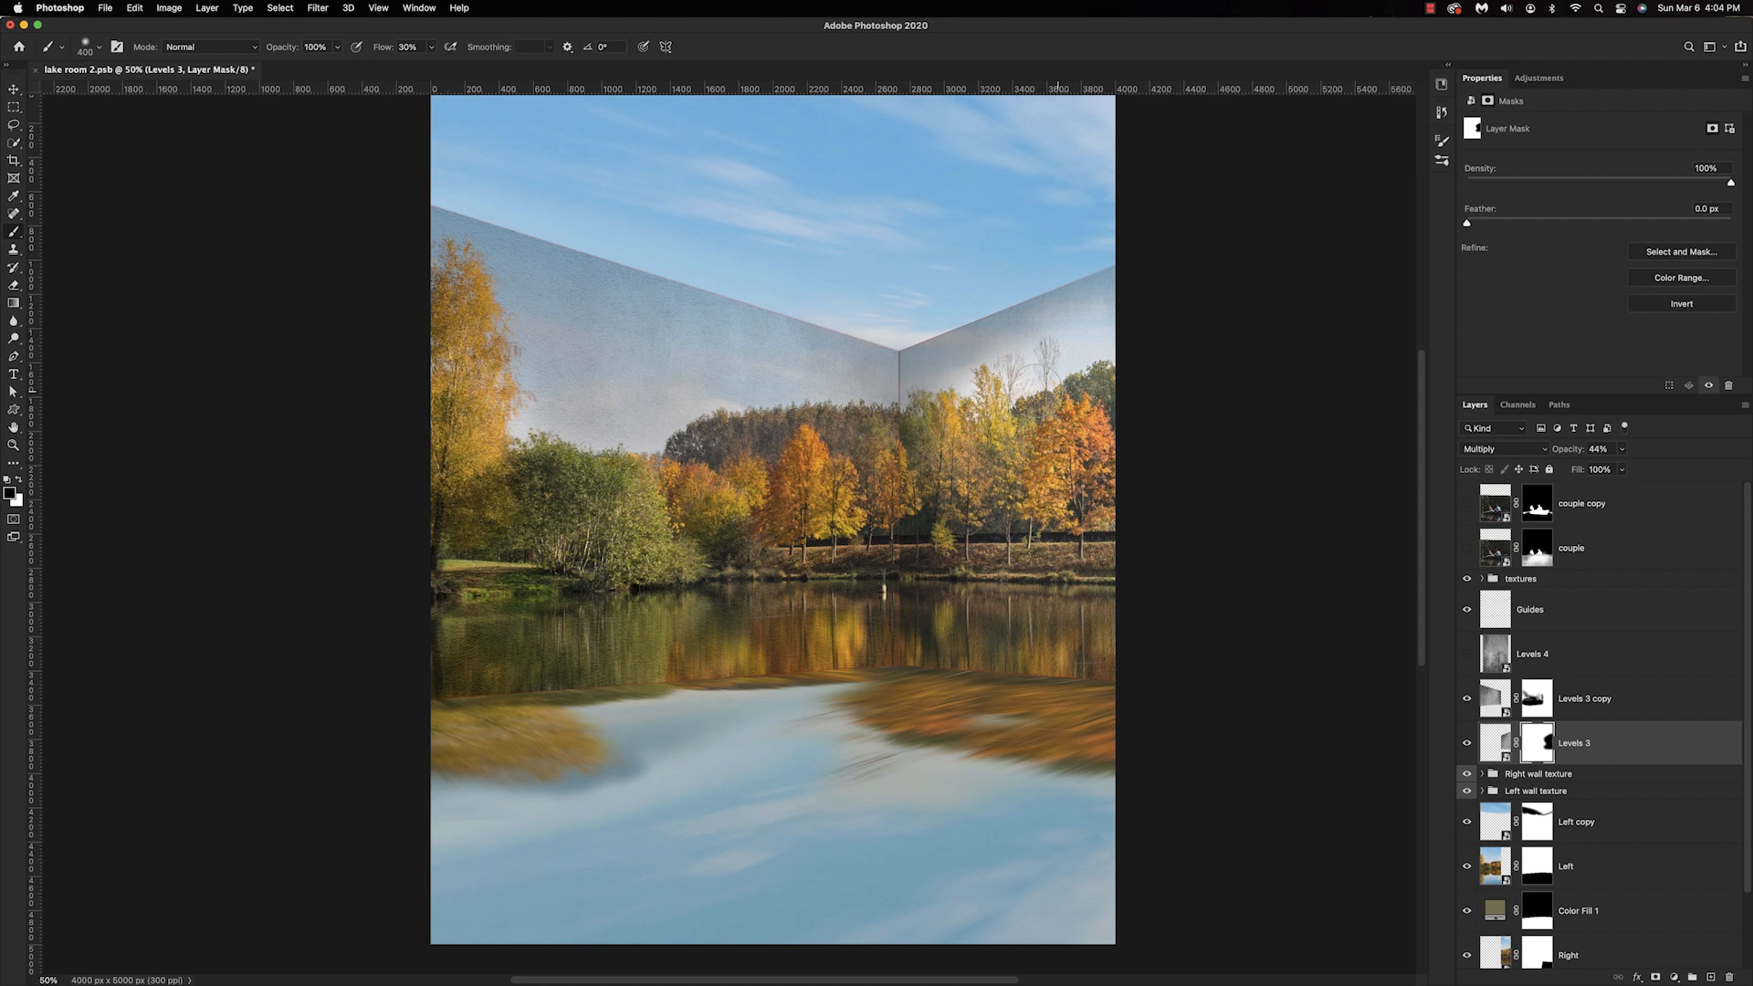
Soften the left wall's texture by painting black on the Levels 3 copy mask with a 700-pixel brush at 4% flow.
{"action": "key", "text": "shift+0"}
{"action": "key", "text": "shift+4"}
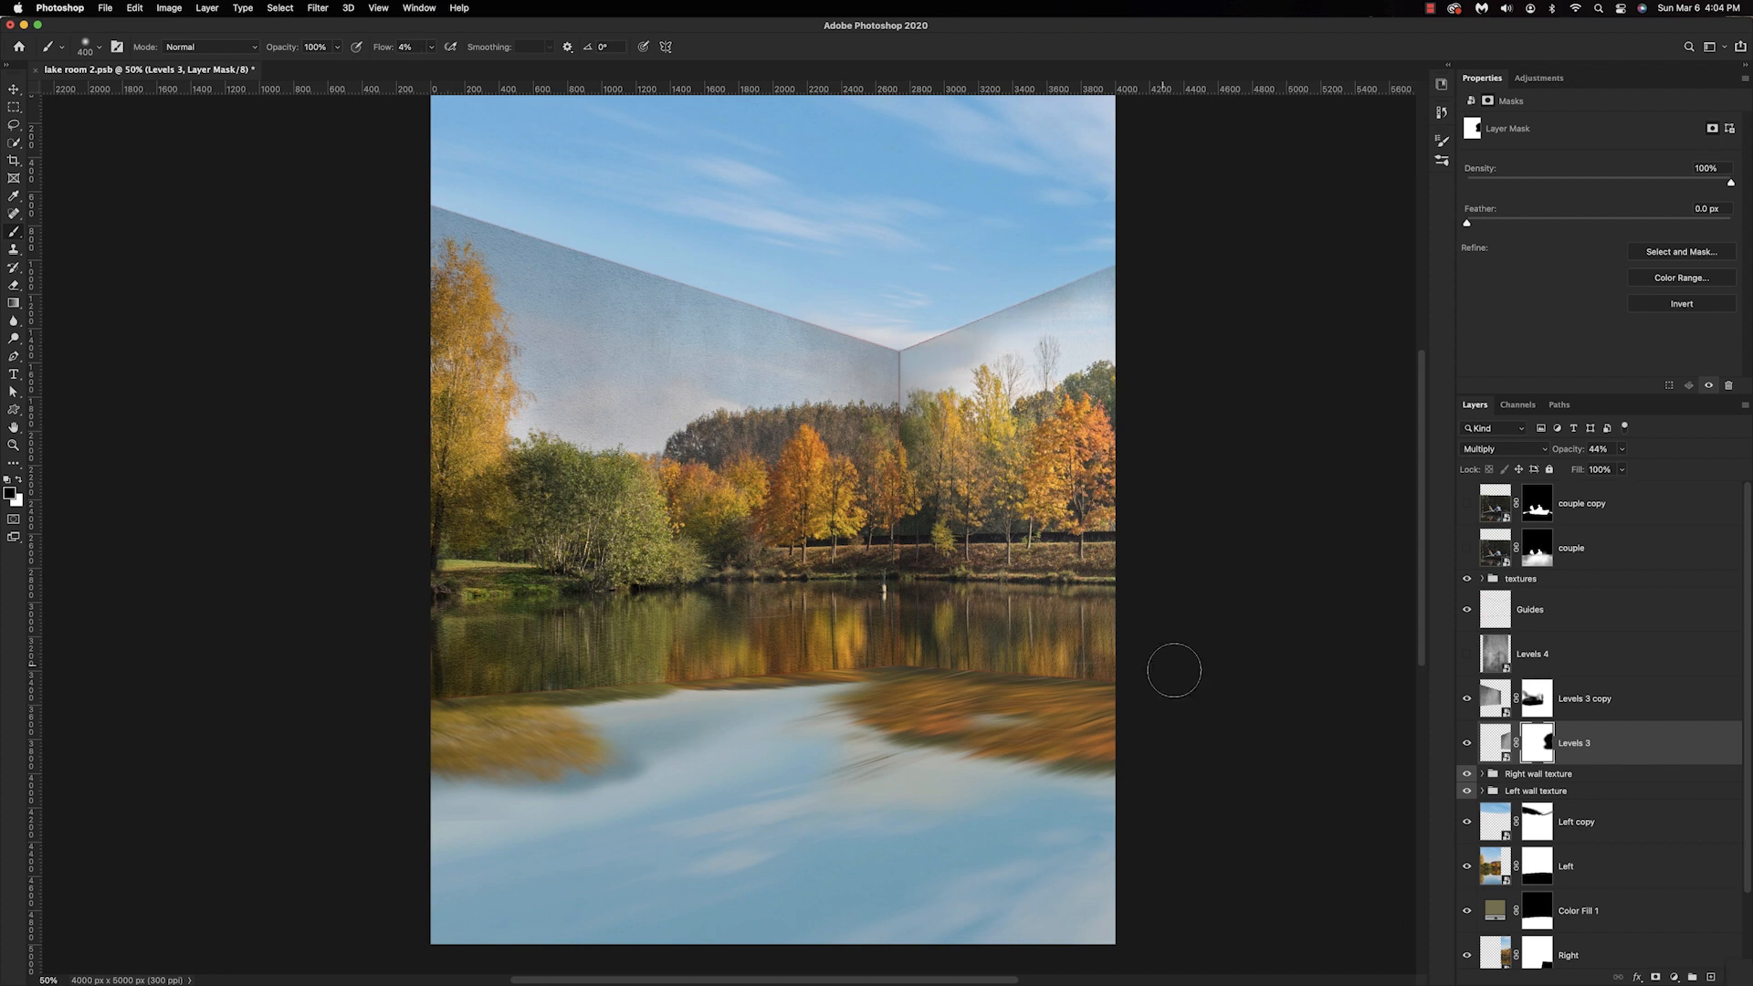
{"action": "left_click", "coordinate": [1537, 699]}
{"action": "key", "text": "bracketright"}
{"action": "key", "text": "bracketright"}
{"action": "key", "text": "bracketright"}
{"action": "mouse_move", "coordinate": [376, 473]}
{"action": "left_mouse_down"}
{"action": "mouse_move", "coordinate": [698, 403]}
{"action": "mouse_move", "coordinate": [773, 427]}
{"action": "mouse_move", "coordinate": [859, 393]}
{"action": "left_mouse_up"}
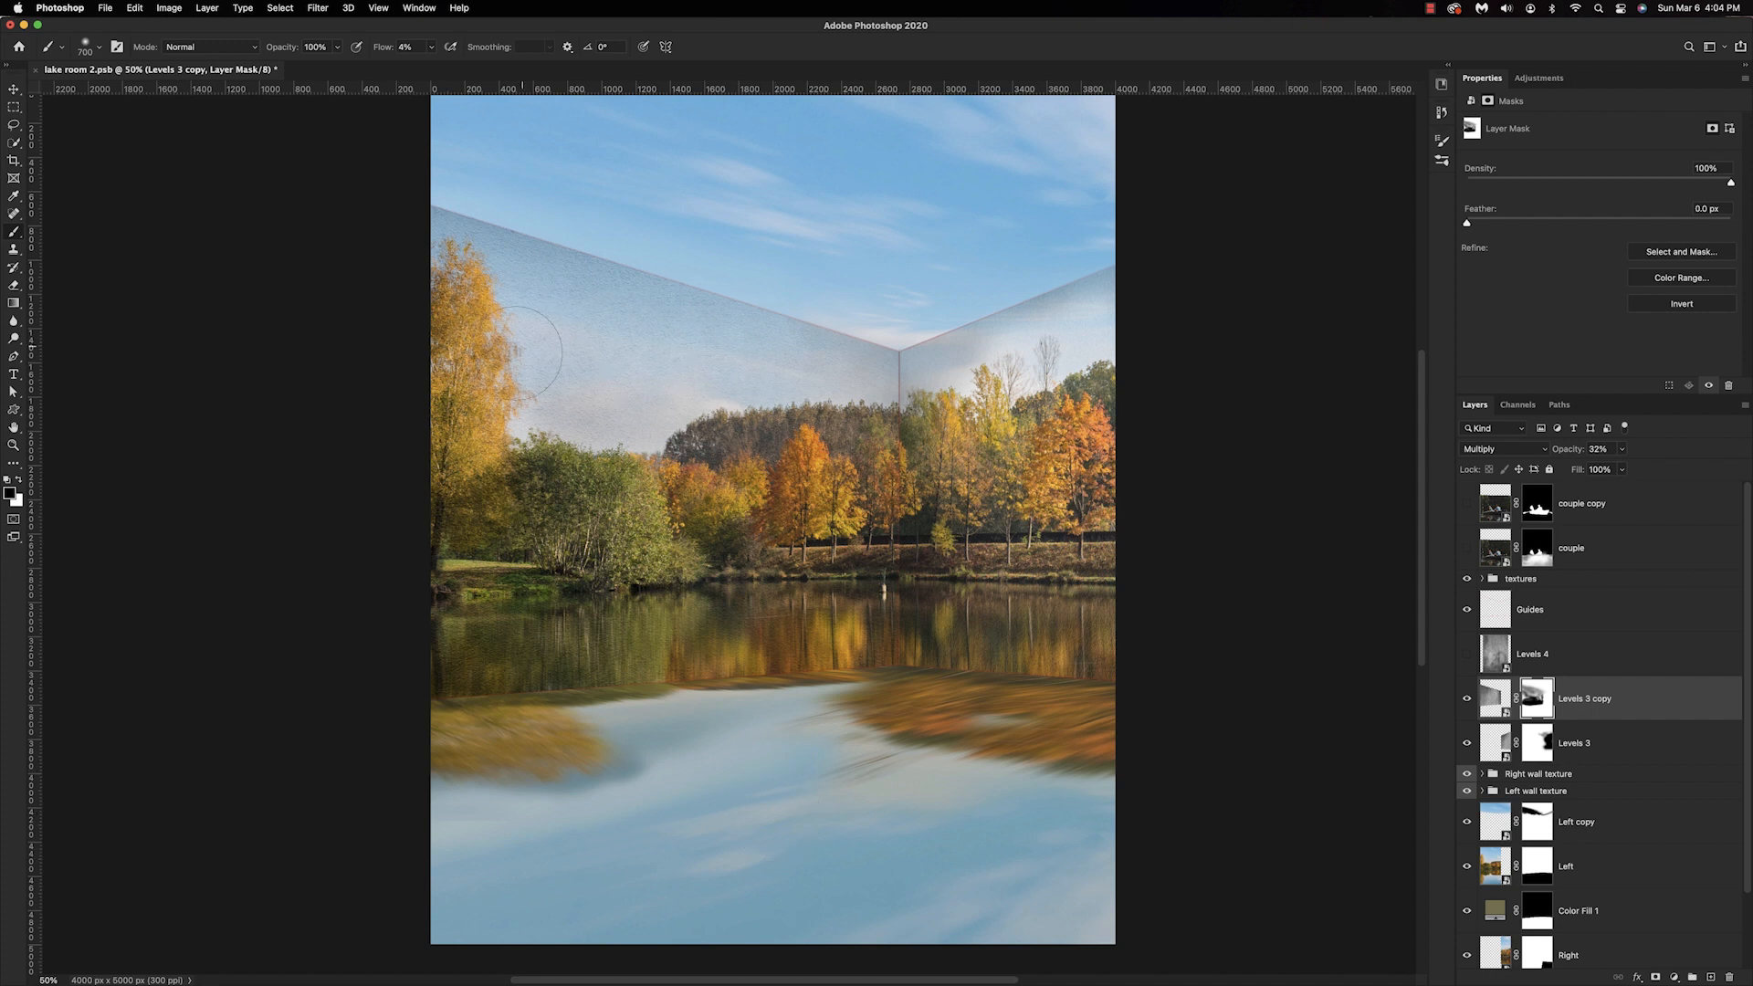
Lightly mask the Levels 3 texture on the right wall and turn on the visibility of the couple copy layer.
{"action": "key", "text": "alt+bracketleft"}
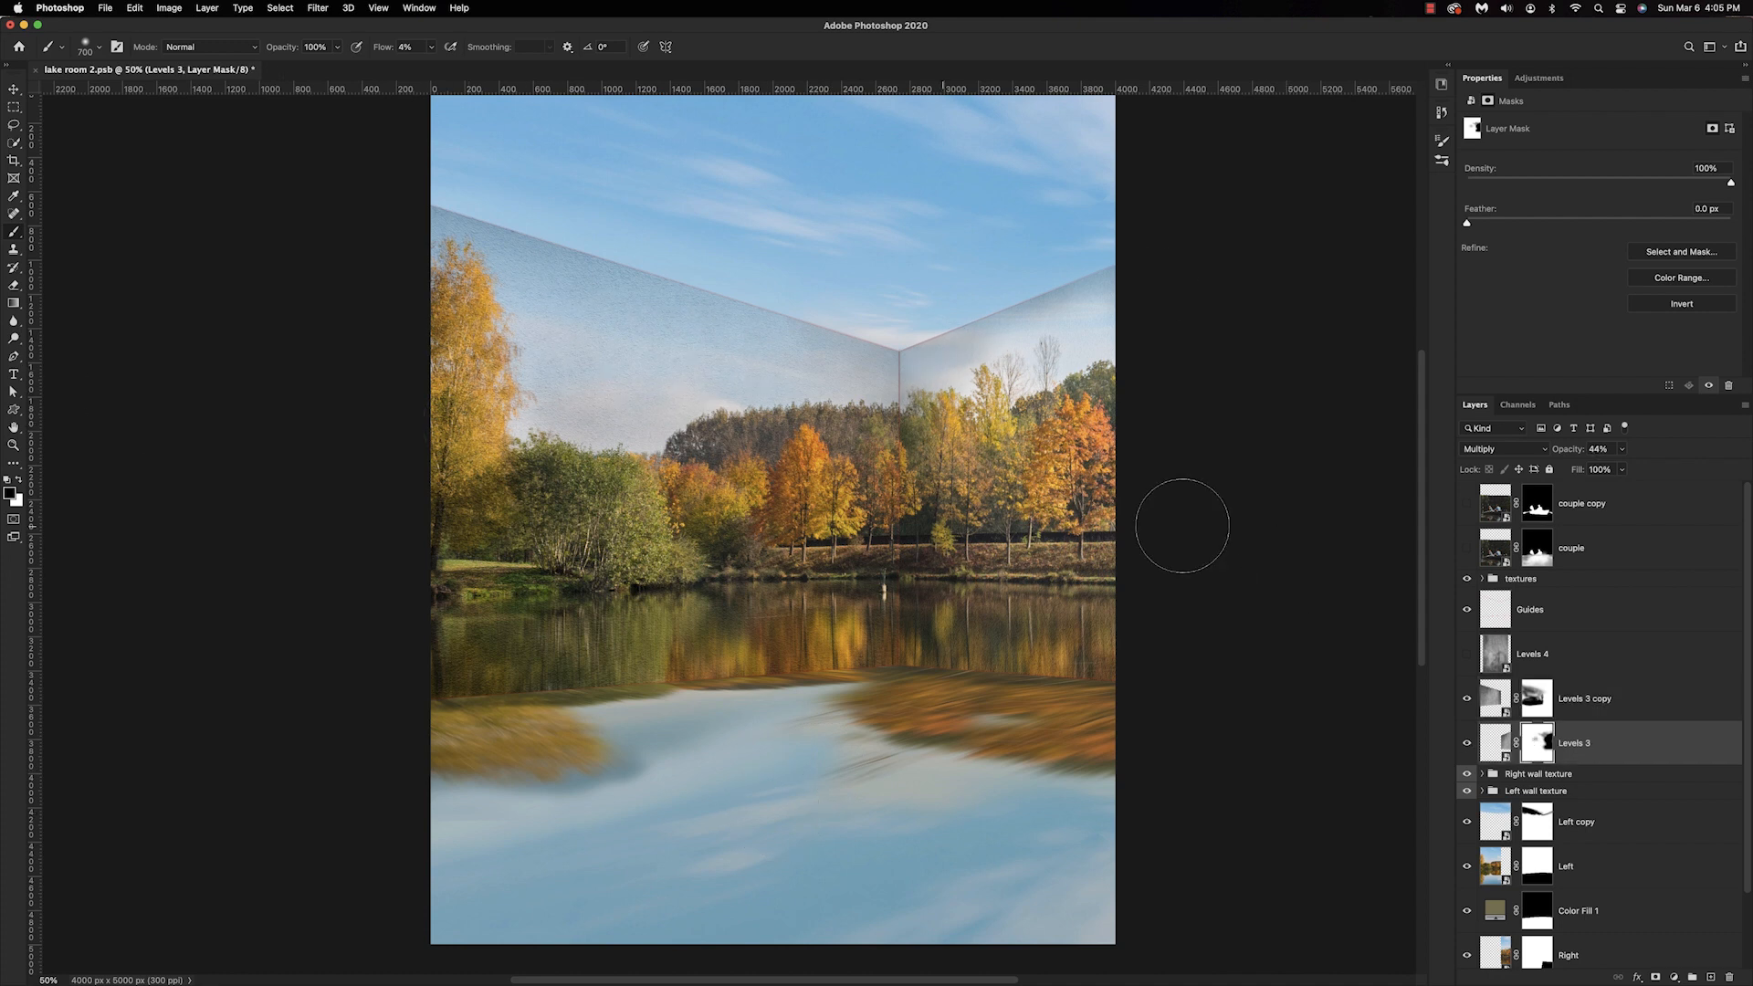
{"action": "key", "text": "alt+bracketright"}
{"action": "left_click", "coordinate": [1467, 503]}
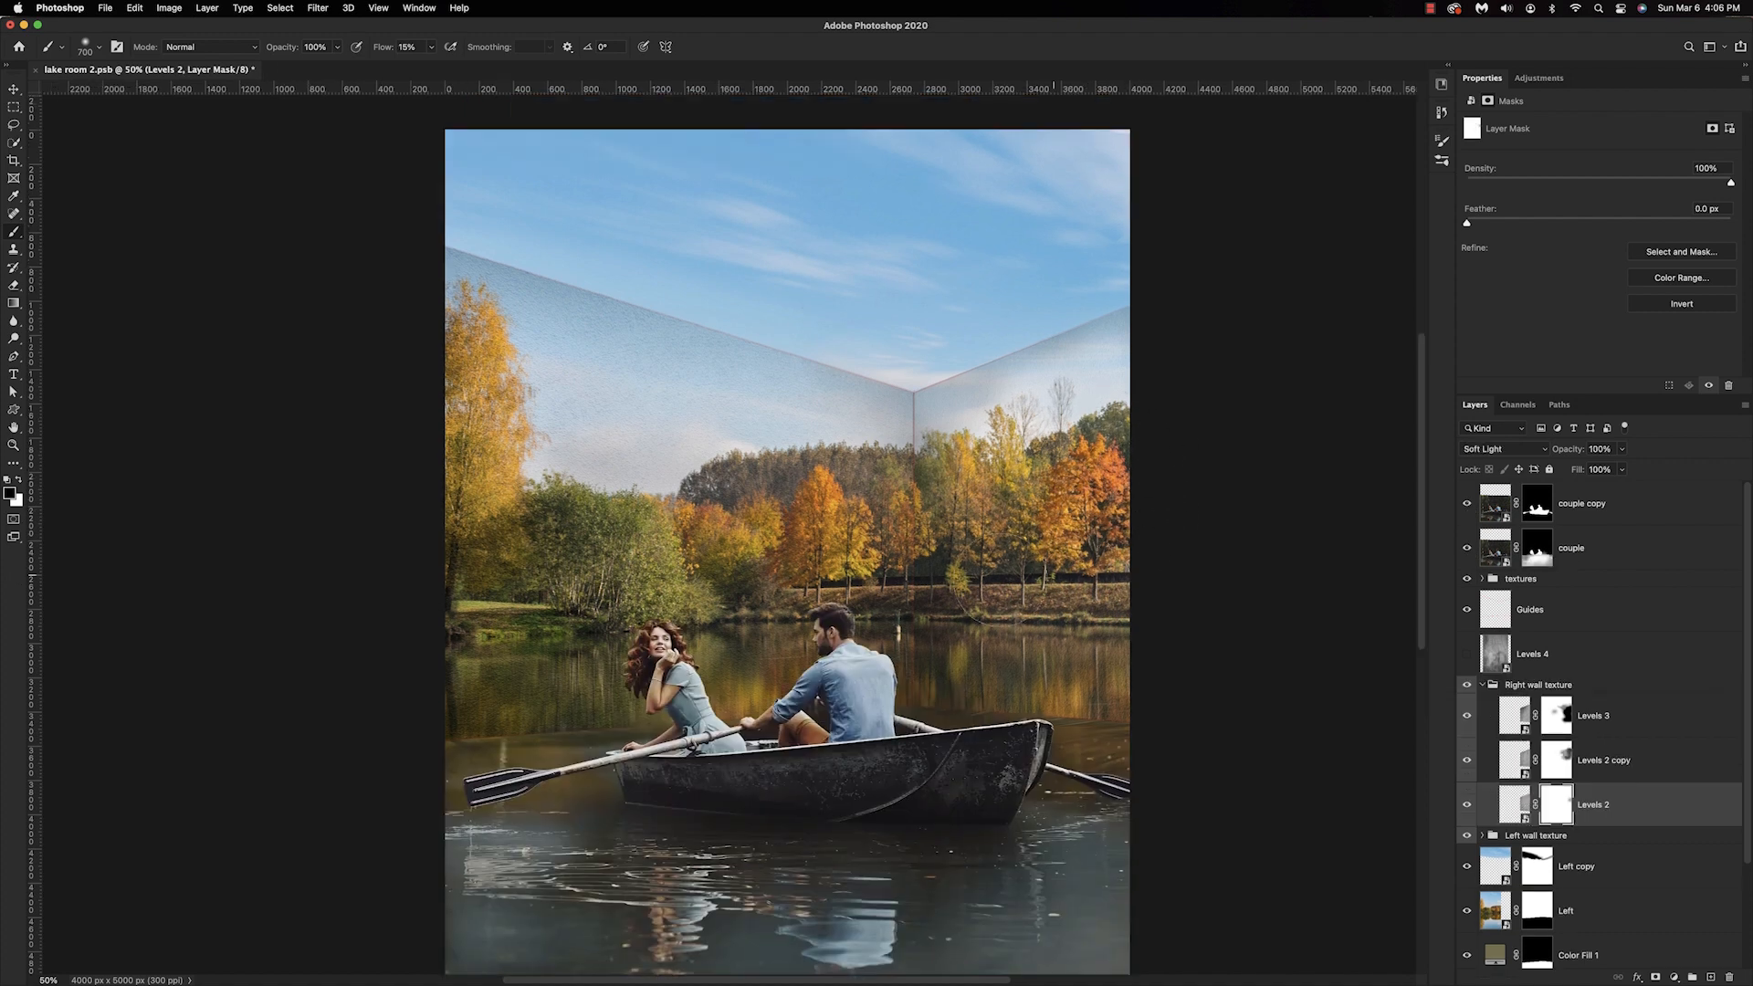
{"action": "key", "text": "alt+bracketright"}
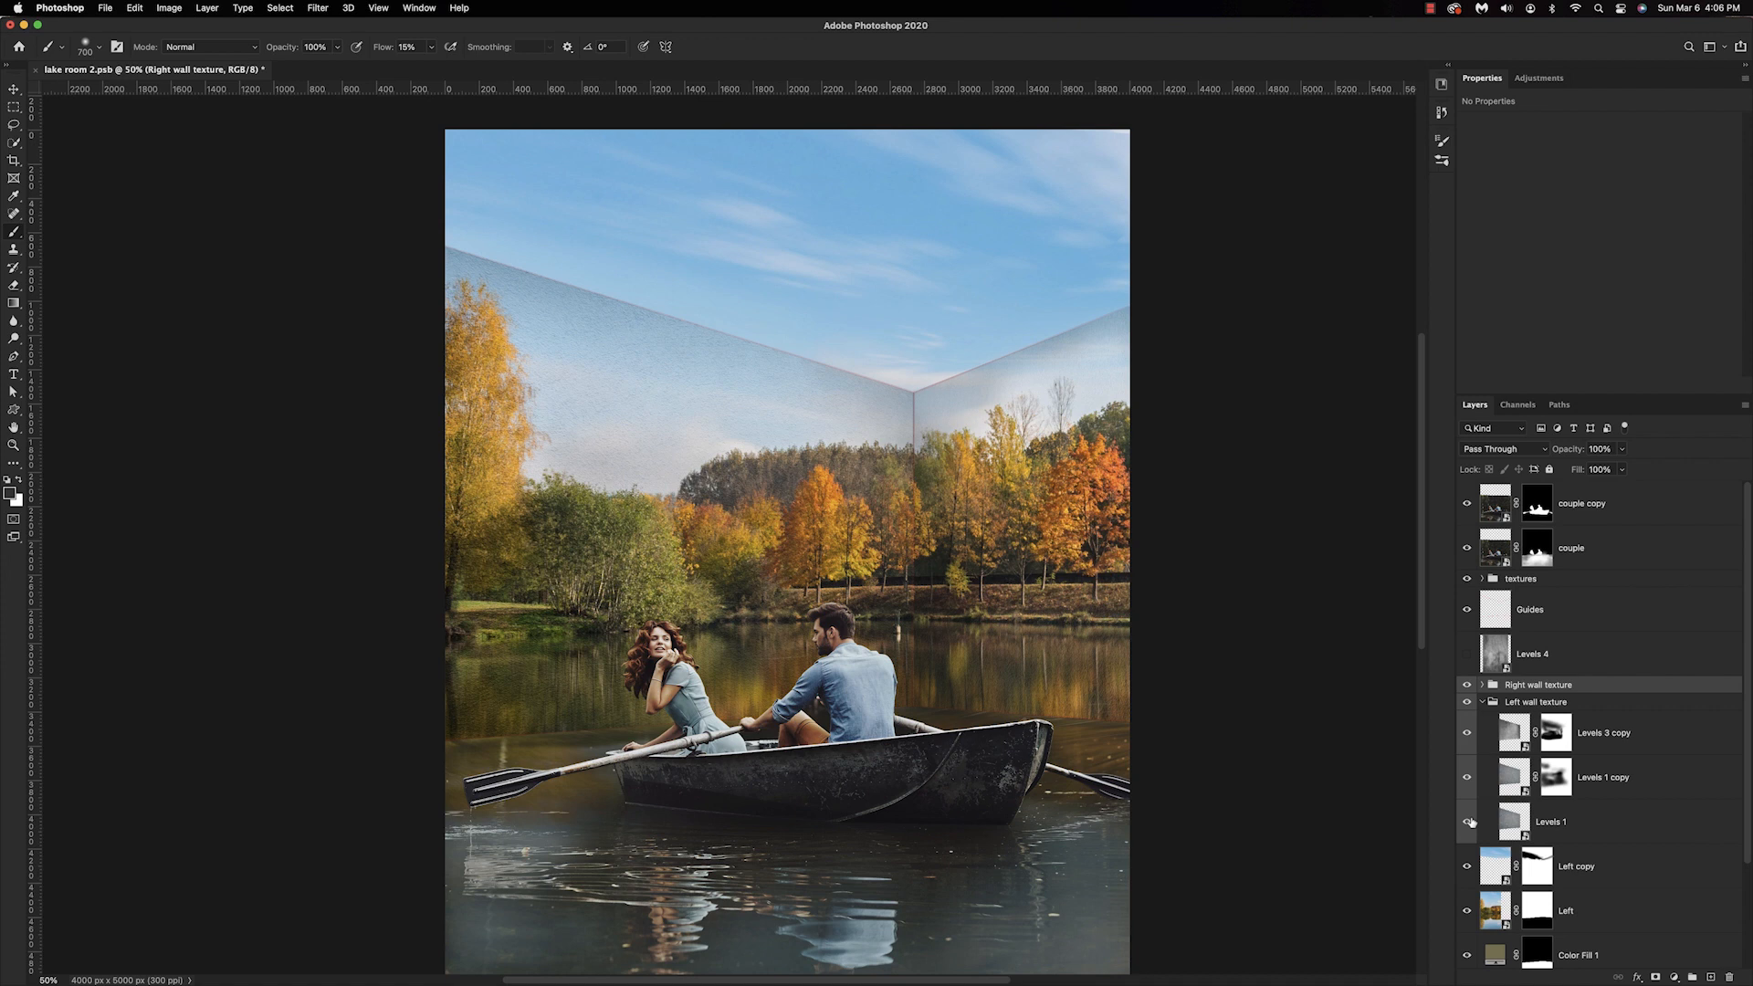
Add a layer mask to Levels 1 in the Left wall texture group and paint out the texture over the shoreline trees.
{"action": "left_click", "coordinate": [1543, 825]}
{"action": "left_click", "coordinate": [1655, 976]}
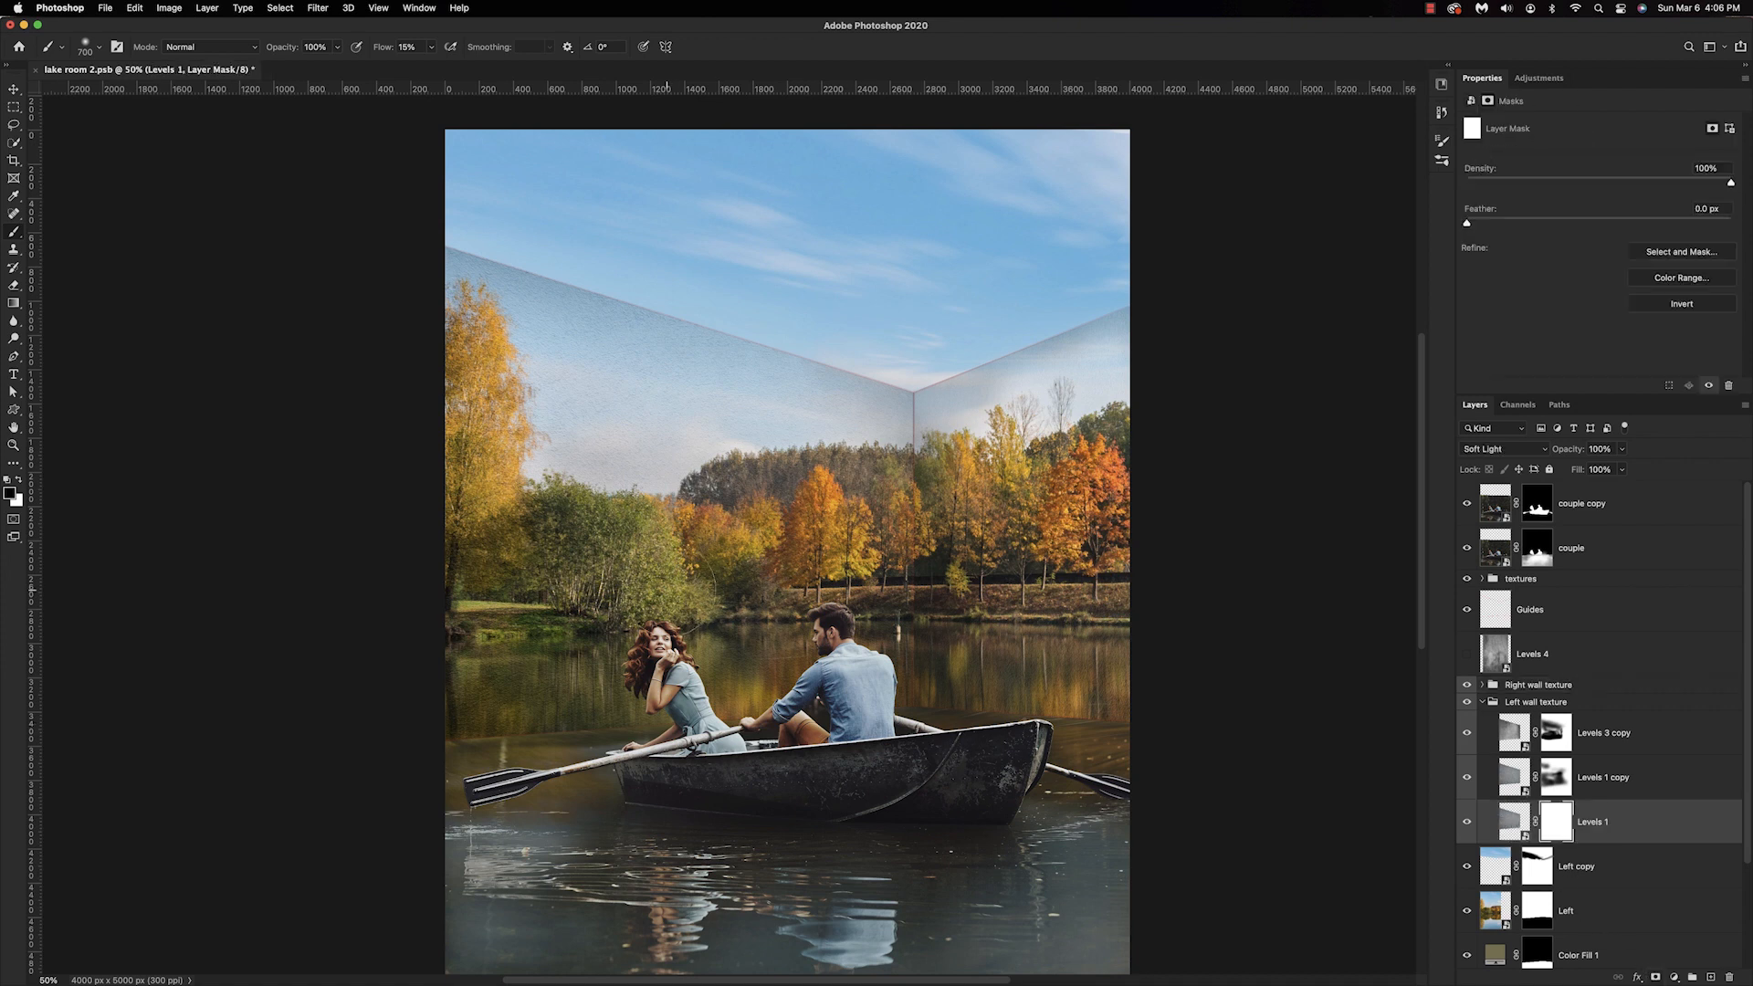
{"action": "left_click_drag", "start_coordinate": [475, 616], "coordinate": [488, 612]}
{"action": "key", "text": "super+minus"}
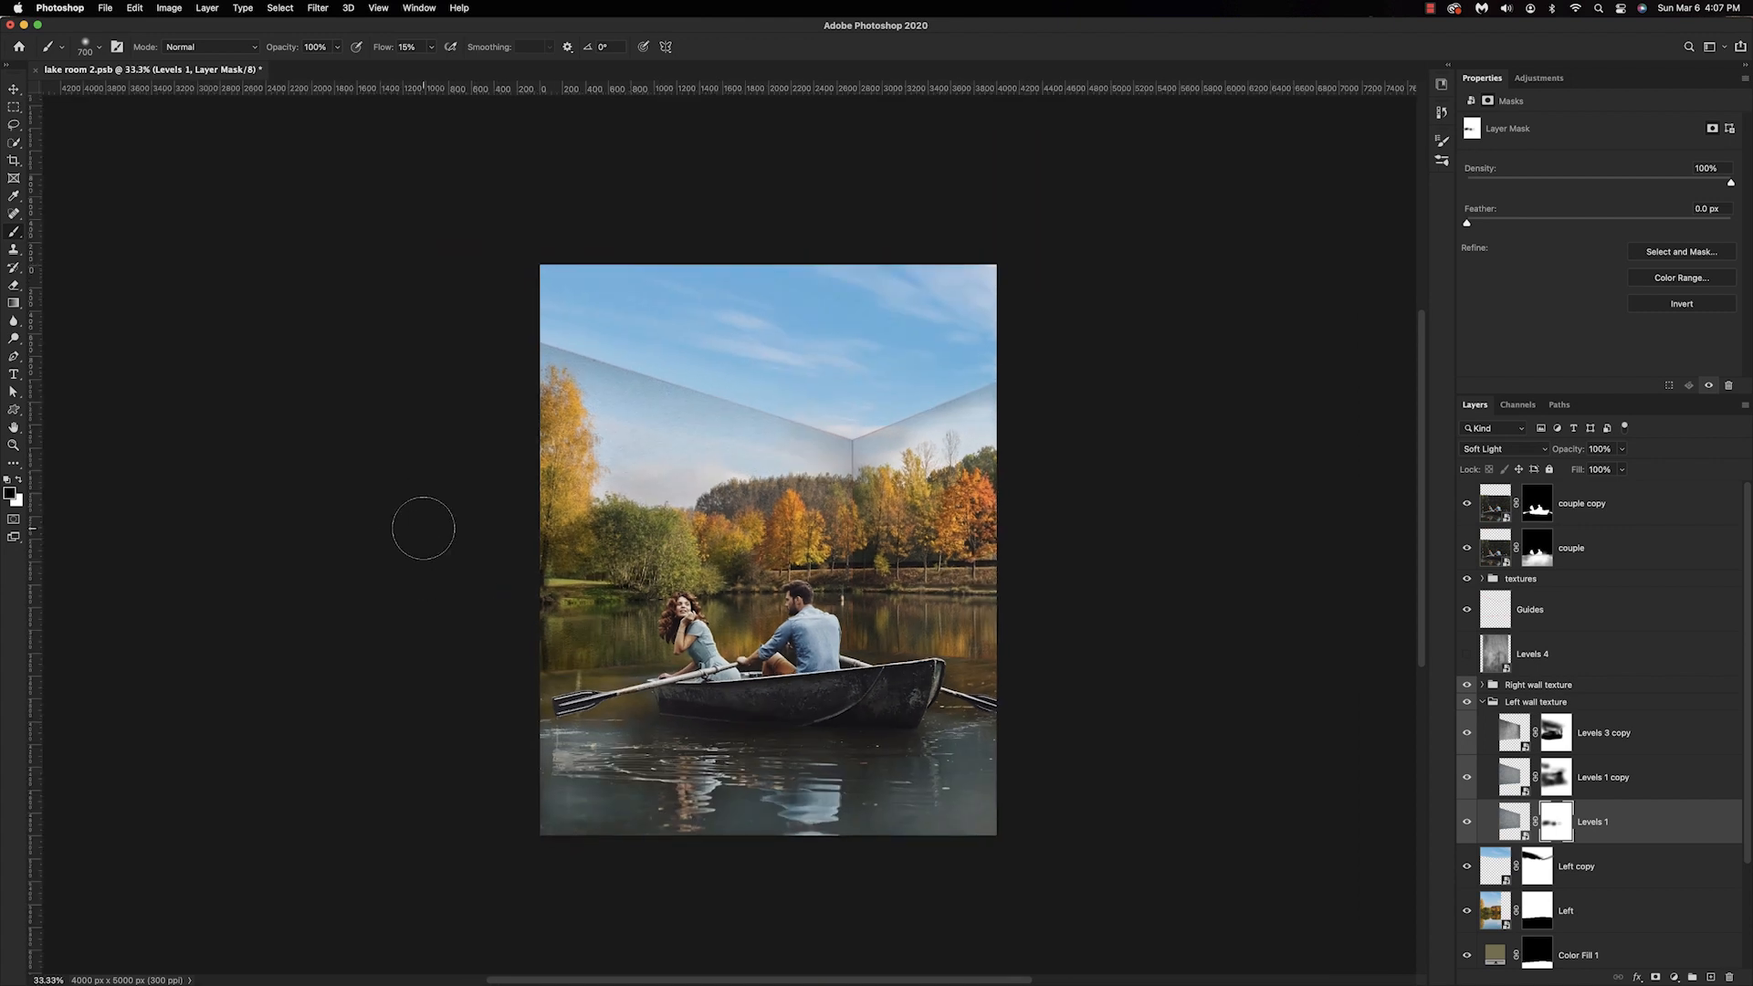
{"action": "key", "text": "super+plus"}
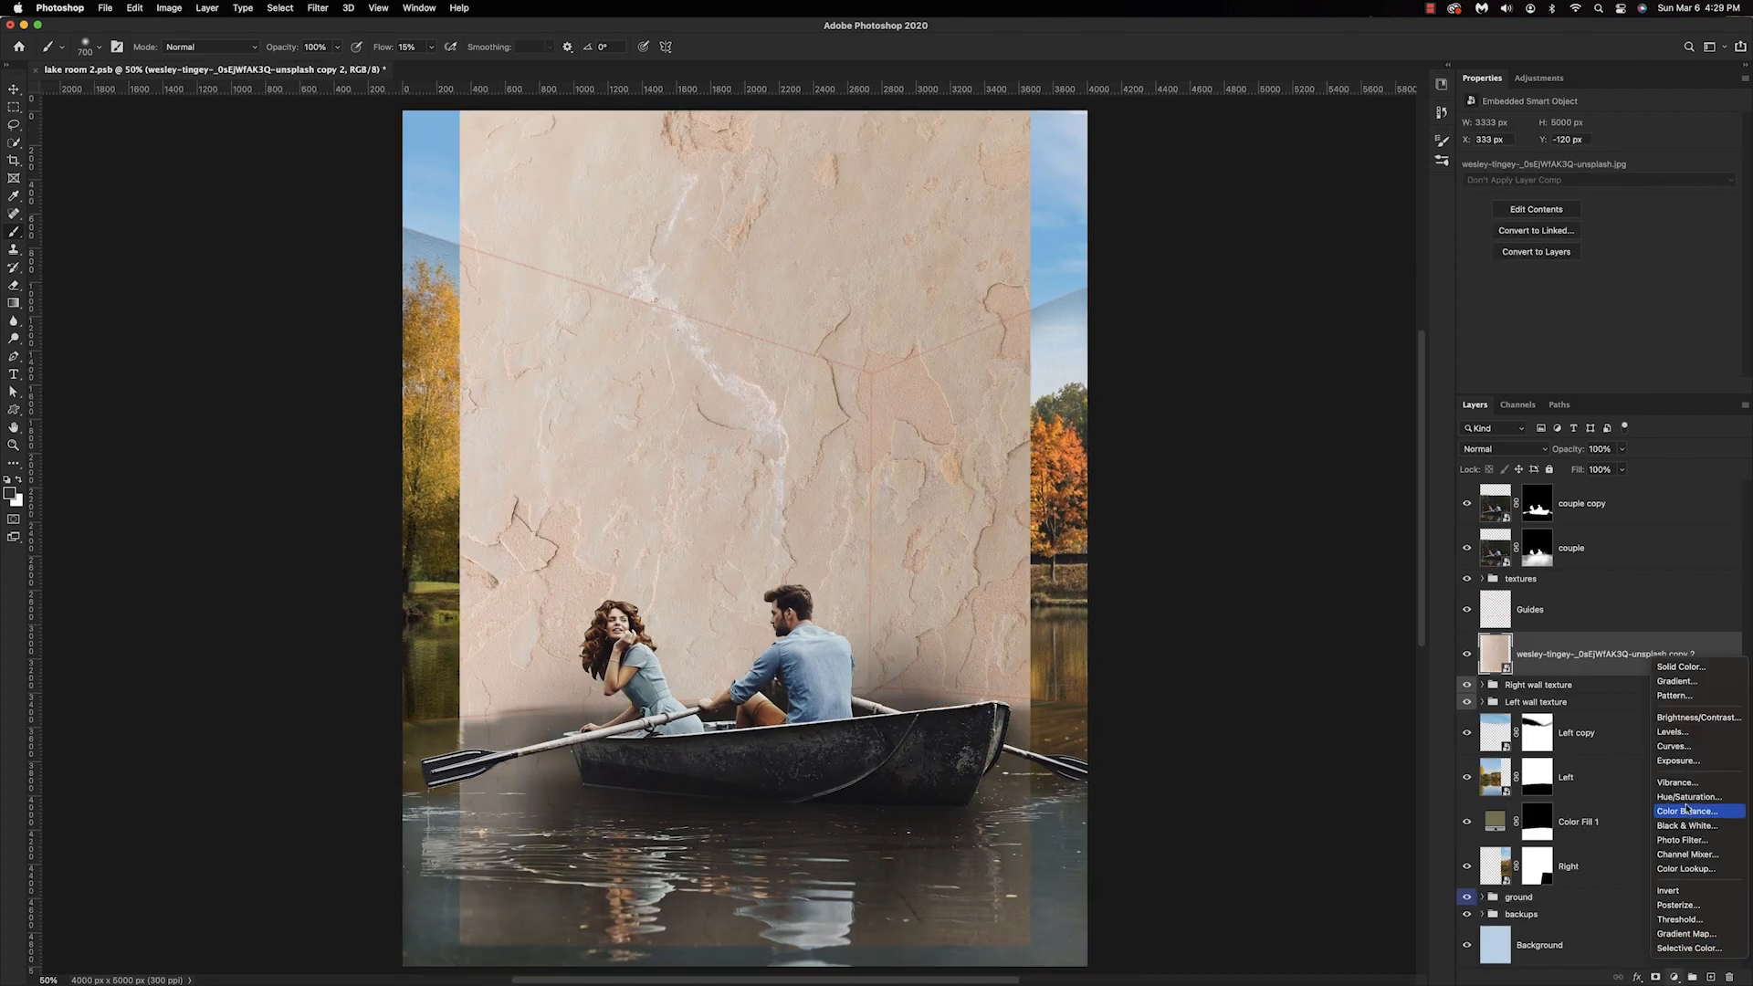
Clip a Hue/Saturation adjustment to the wesley-tingey texture, setting hue to -180 and saturation to -2.
{"action": "left_click", "coordinate": [1688, 796]}
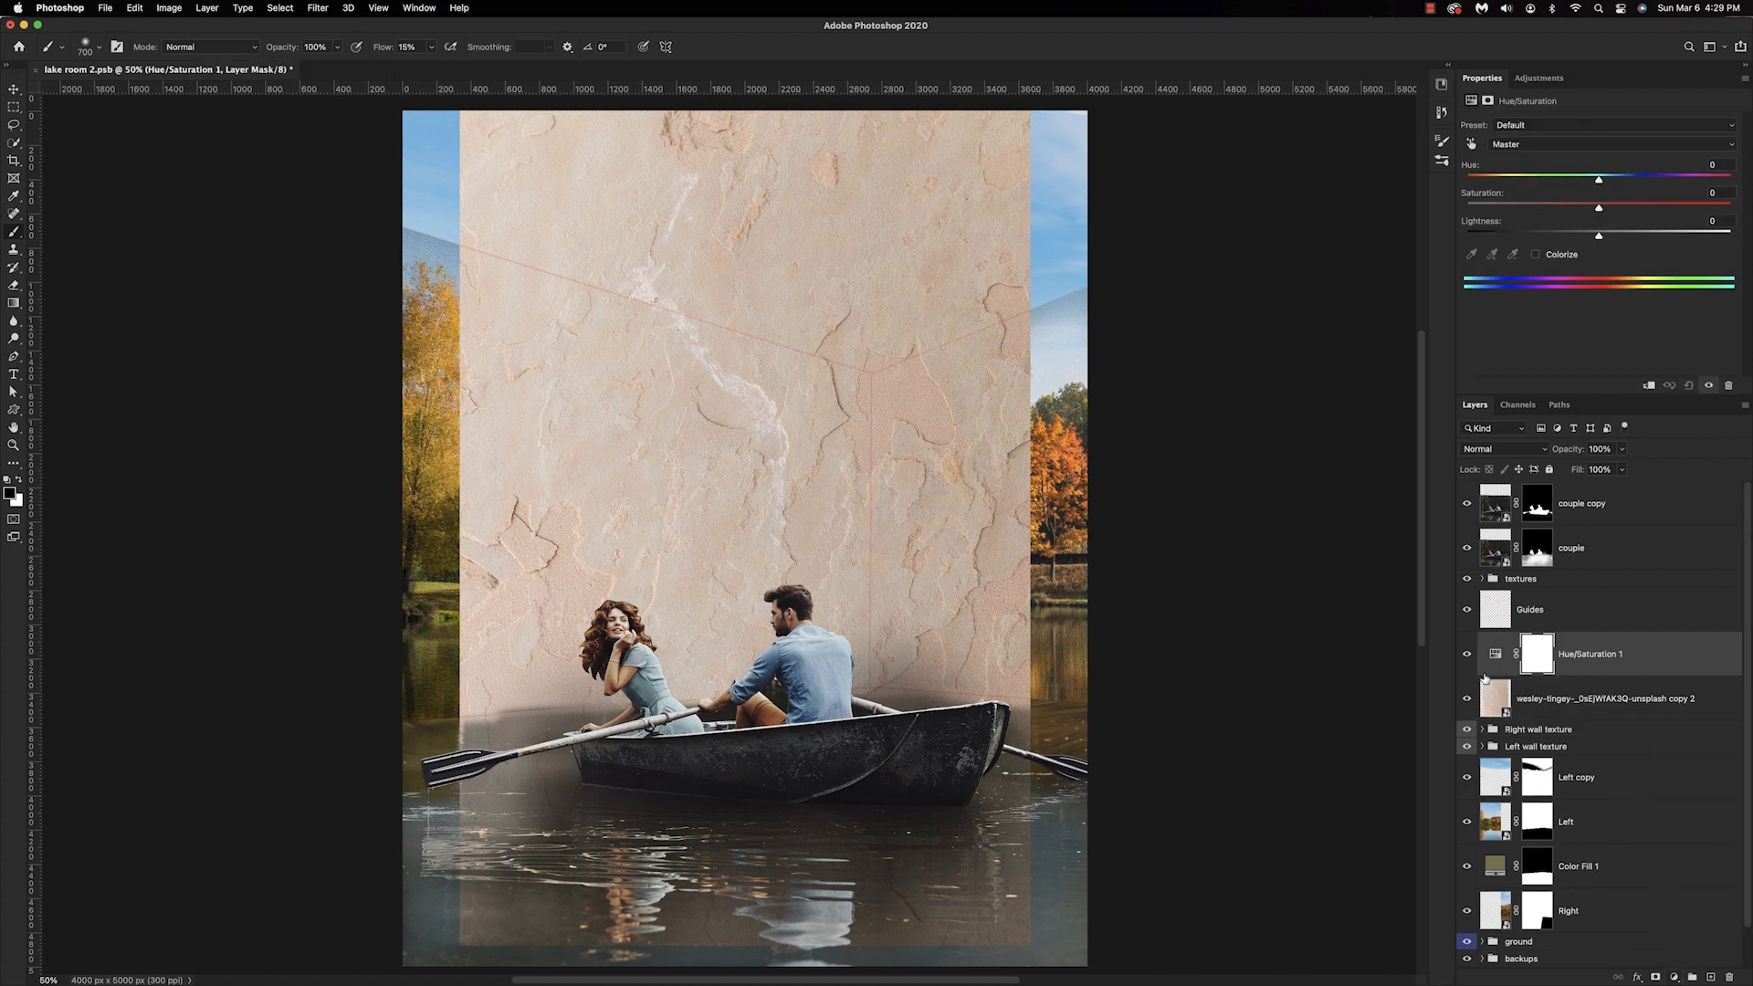
{"action": "left_click", "coordinate": [1485, 675], "text": "alt"}
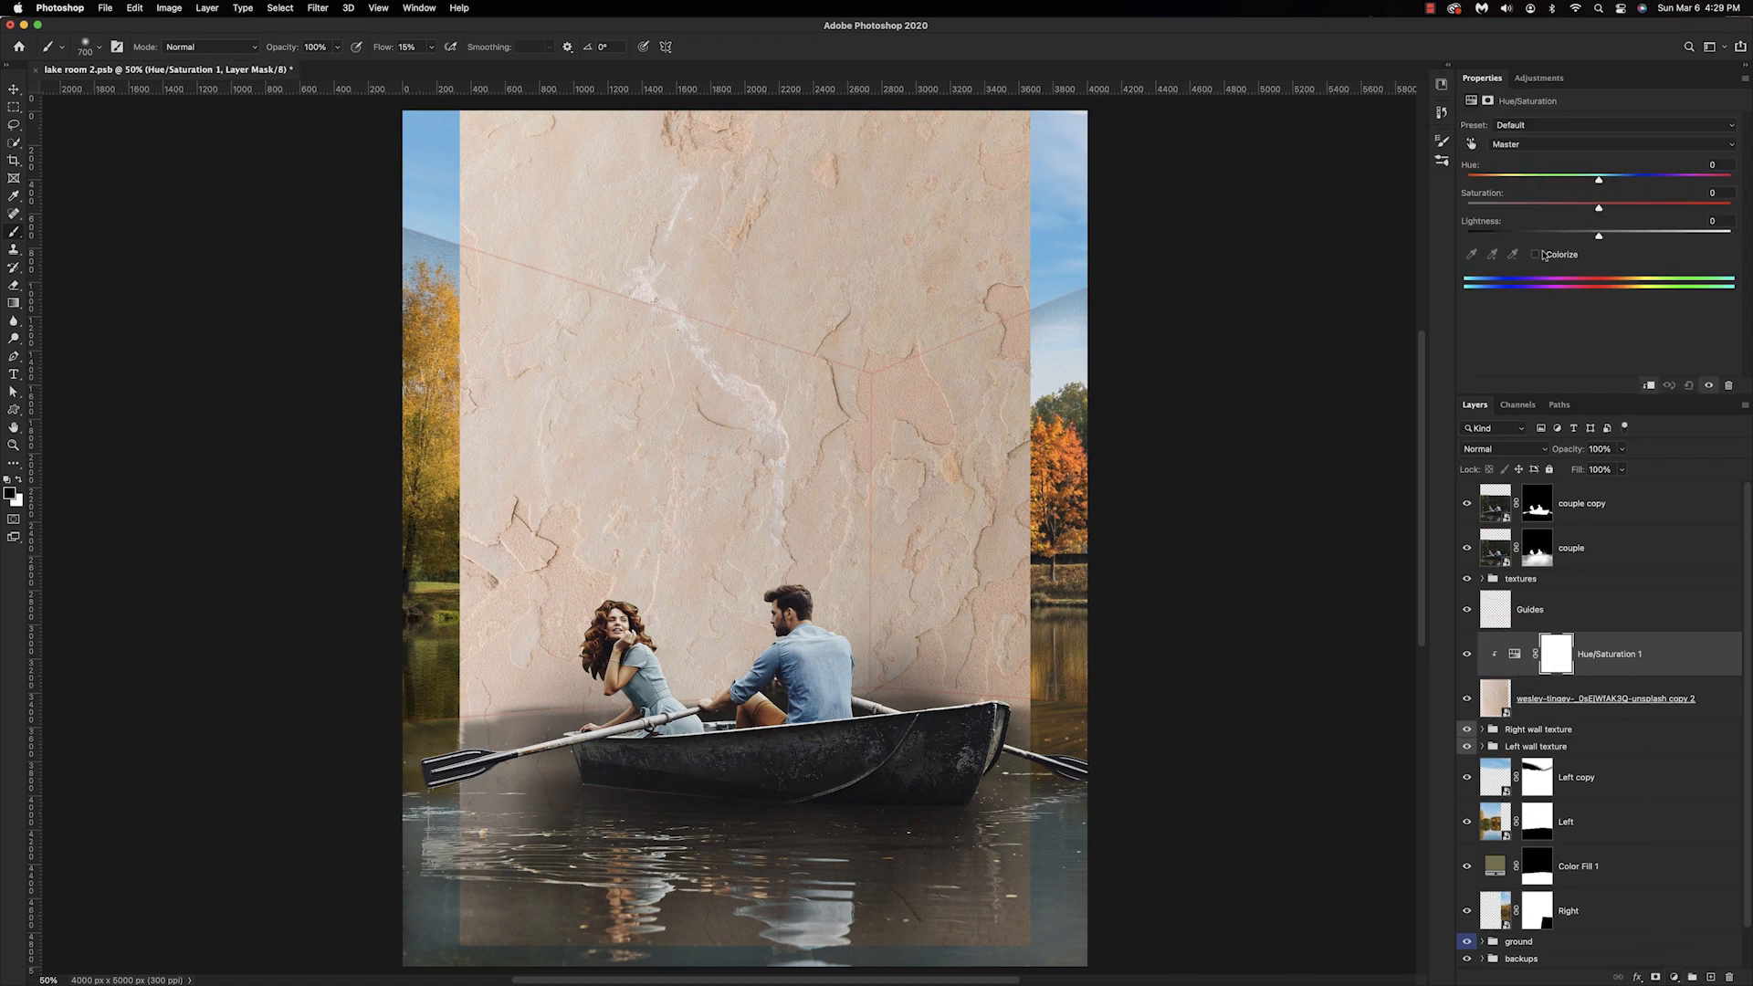
{"action": "left_click_drag", "start_coordinate": [1595, 181], "coordinate": [1467, 183]}
{"action": "left_click_drag", "start_coordinate": [1598, 210], "coordinate": [1526, 216]}
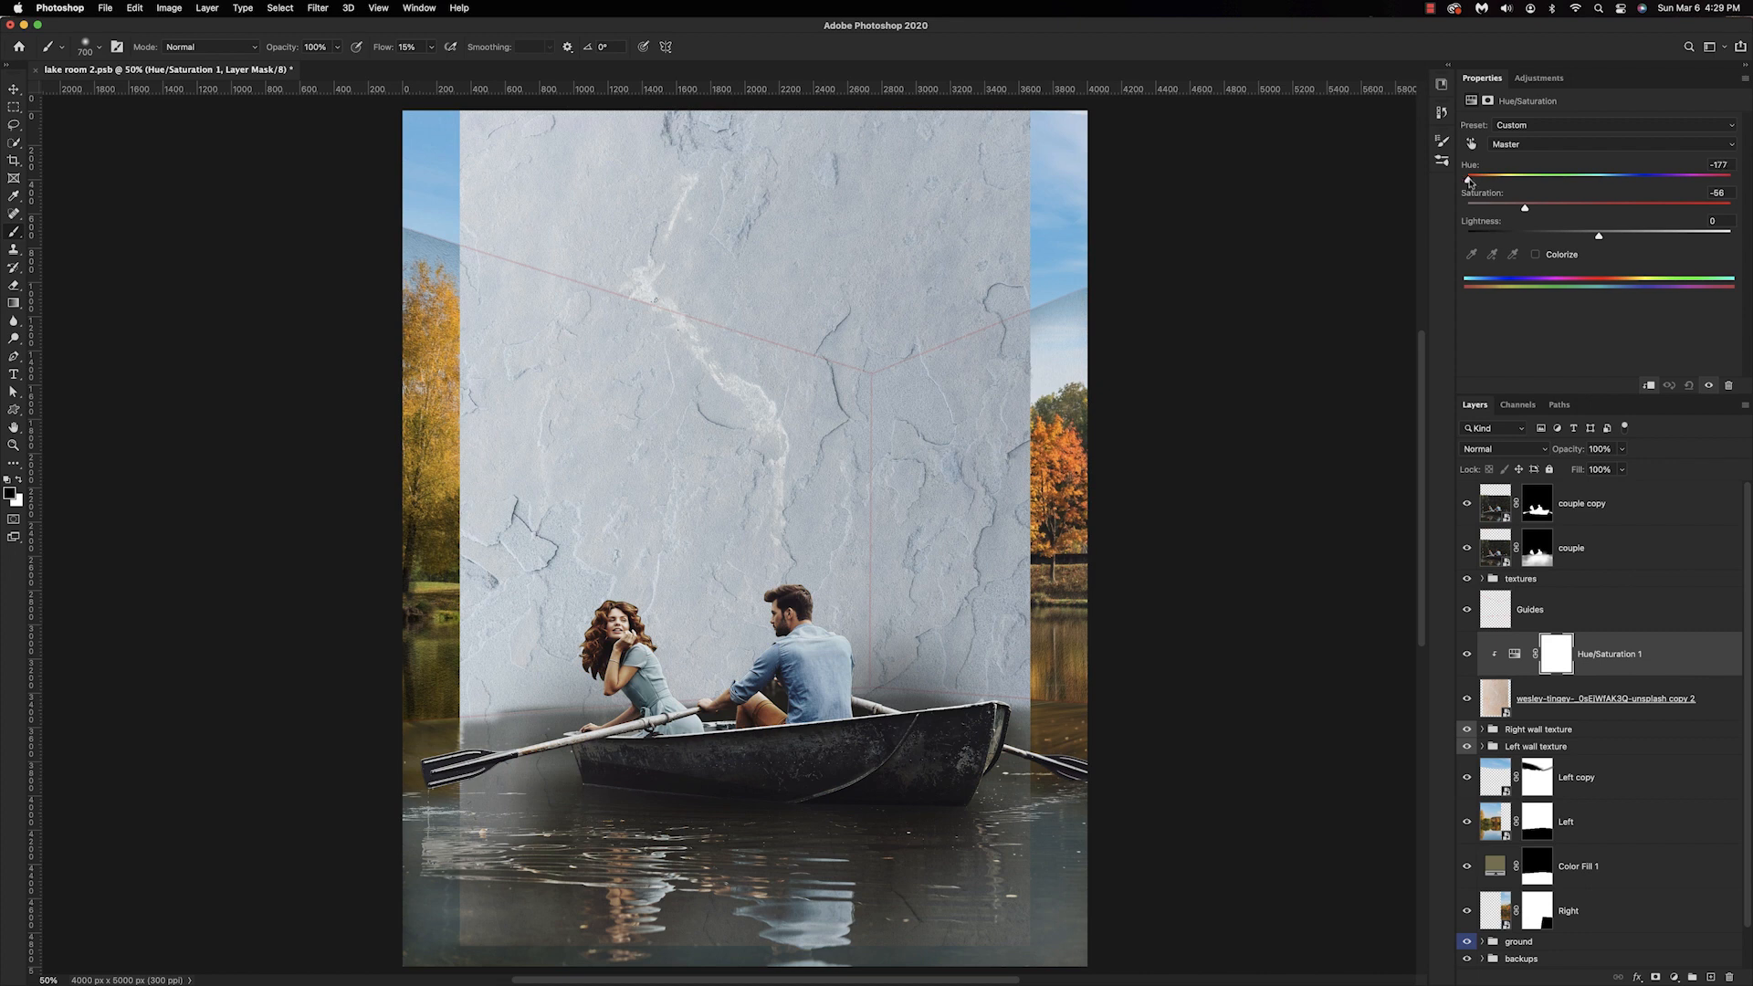
{"action": "left_click_drag", "start_coordinate": [1527, 211], "coordinate": [1580, 212]}
Clip a Levels adjustment to the stone texture with midtones at 0.78 and white input at 230.
{"action": "left_click", "coordinate": [1674, 977]}
{"action": "left_click", "coordinate": [1689, 736]}
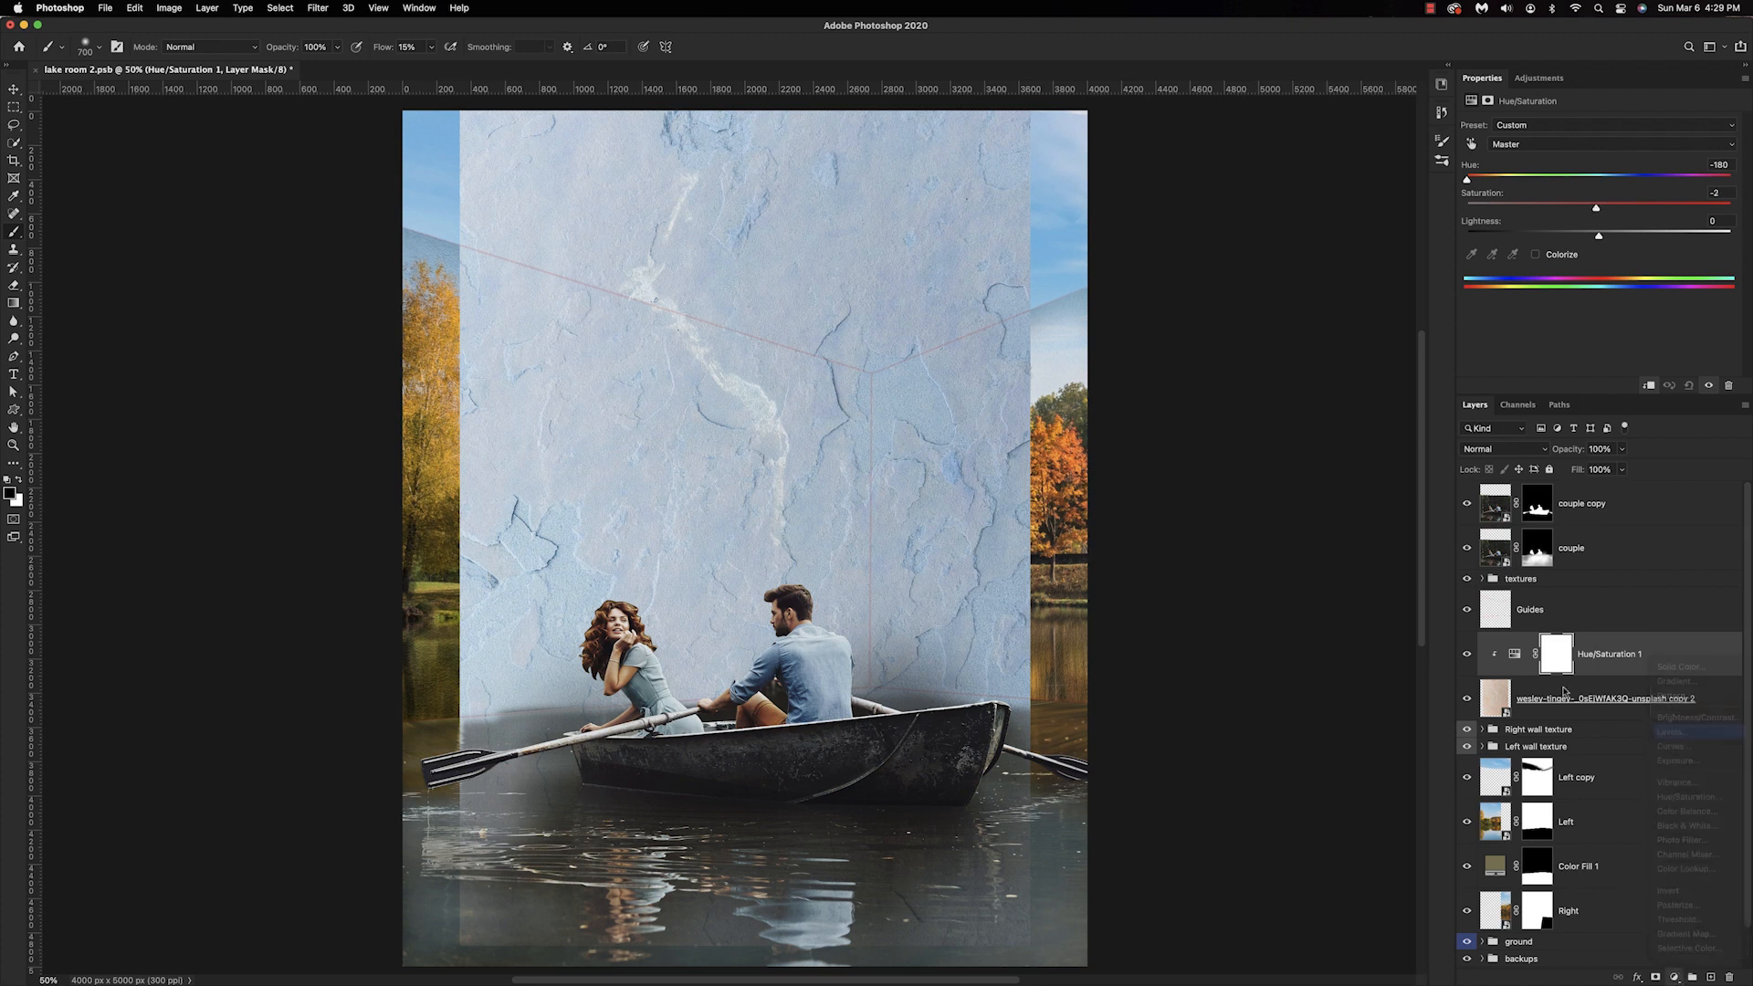
{"action": "left_click", "coordinate": [1494, 672], "text": "alt"}
{"action": "left_click_drag", "start_coordinate": [1609, 227], "coordinate": [1680, 231]}
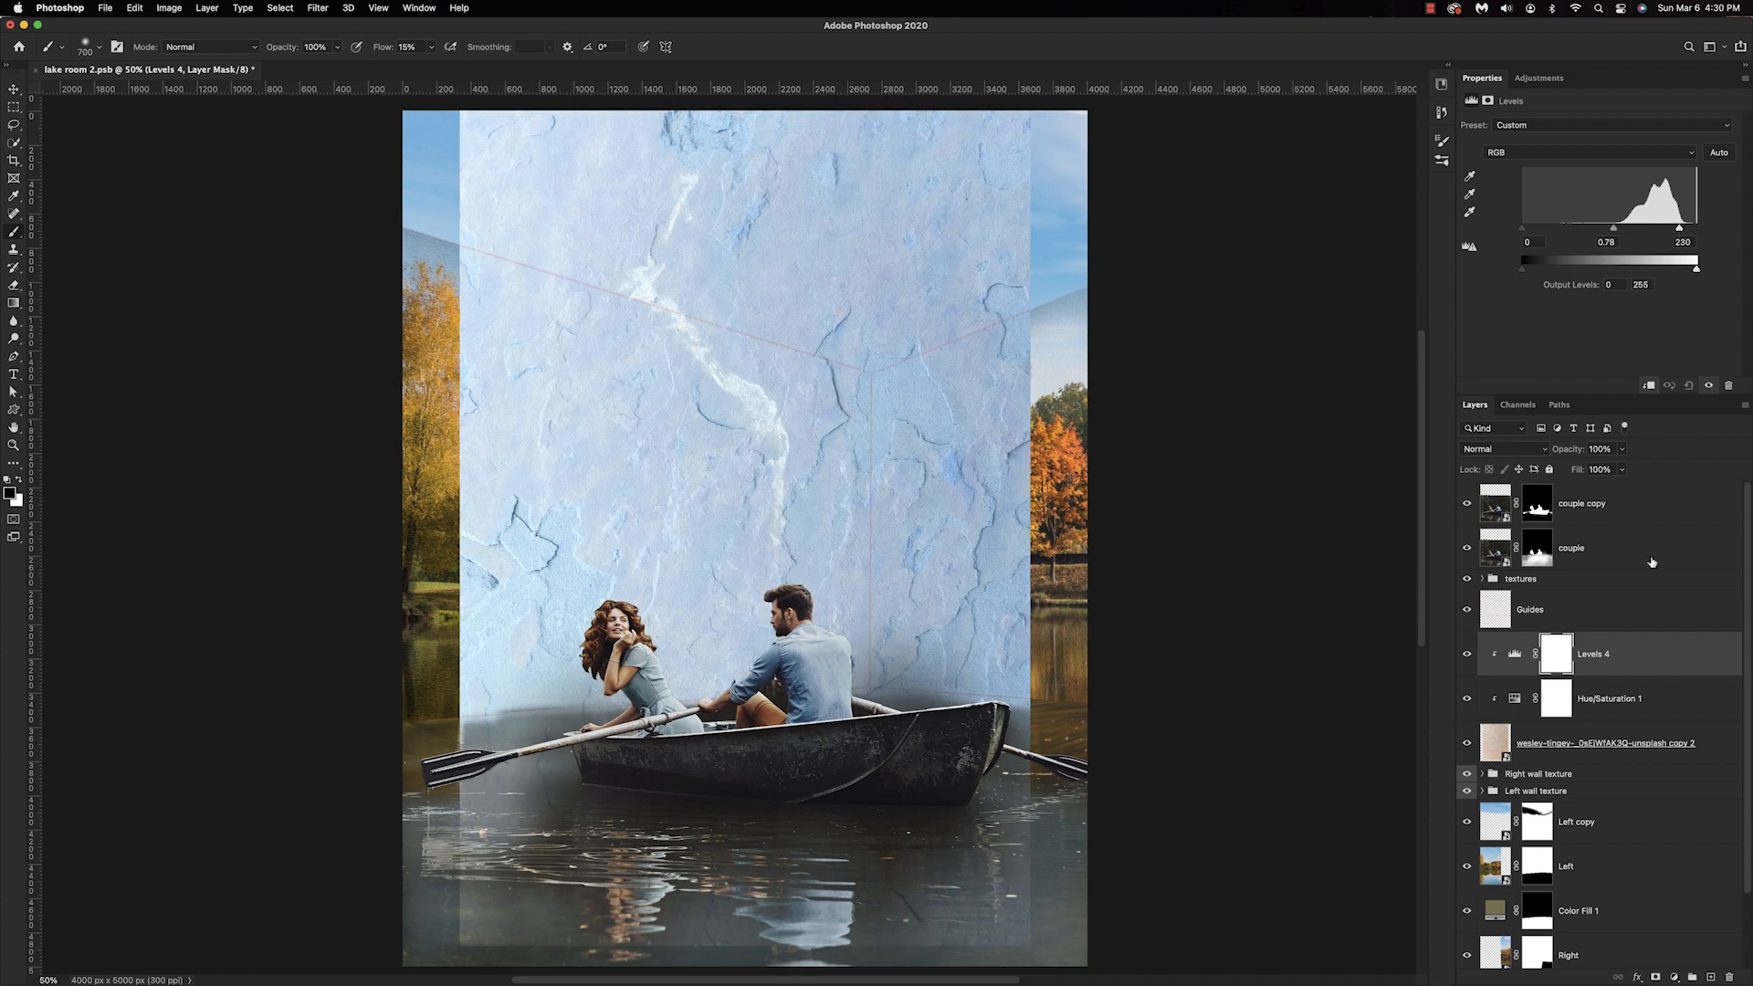
Convert the wesley-tingey texture and its Levels and Hue/Saturation adjustments into one smart object.
{"action": "left_click", "coordinate": [1632, 735], "text": "shift"}
{"action": "right_click", "coordinate": [1632, 735]}
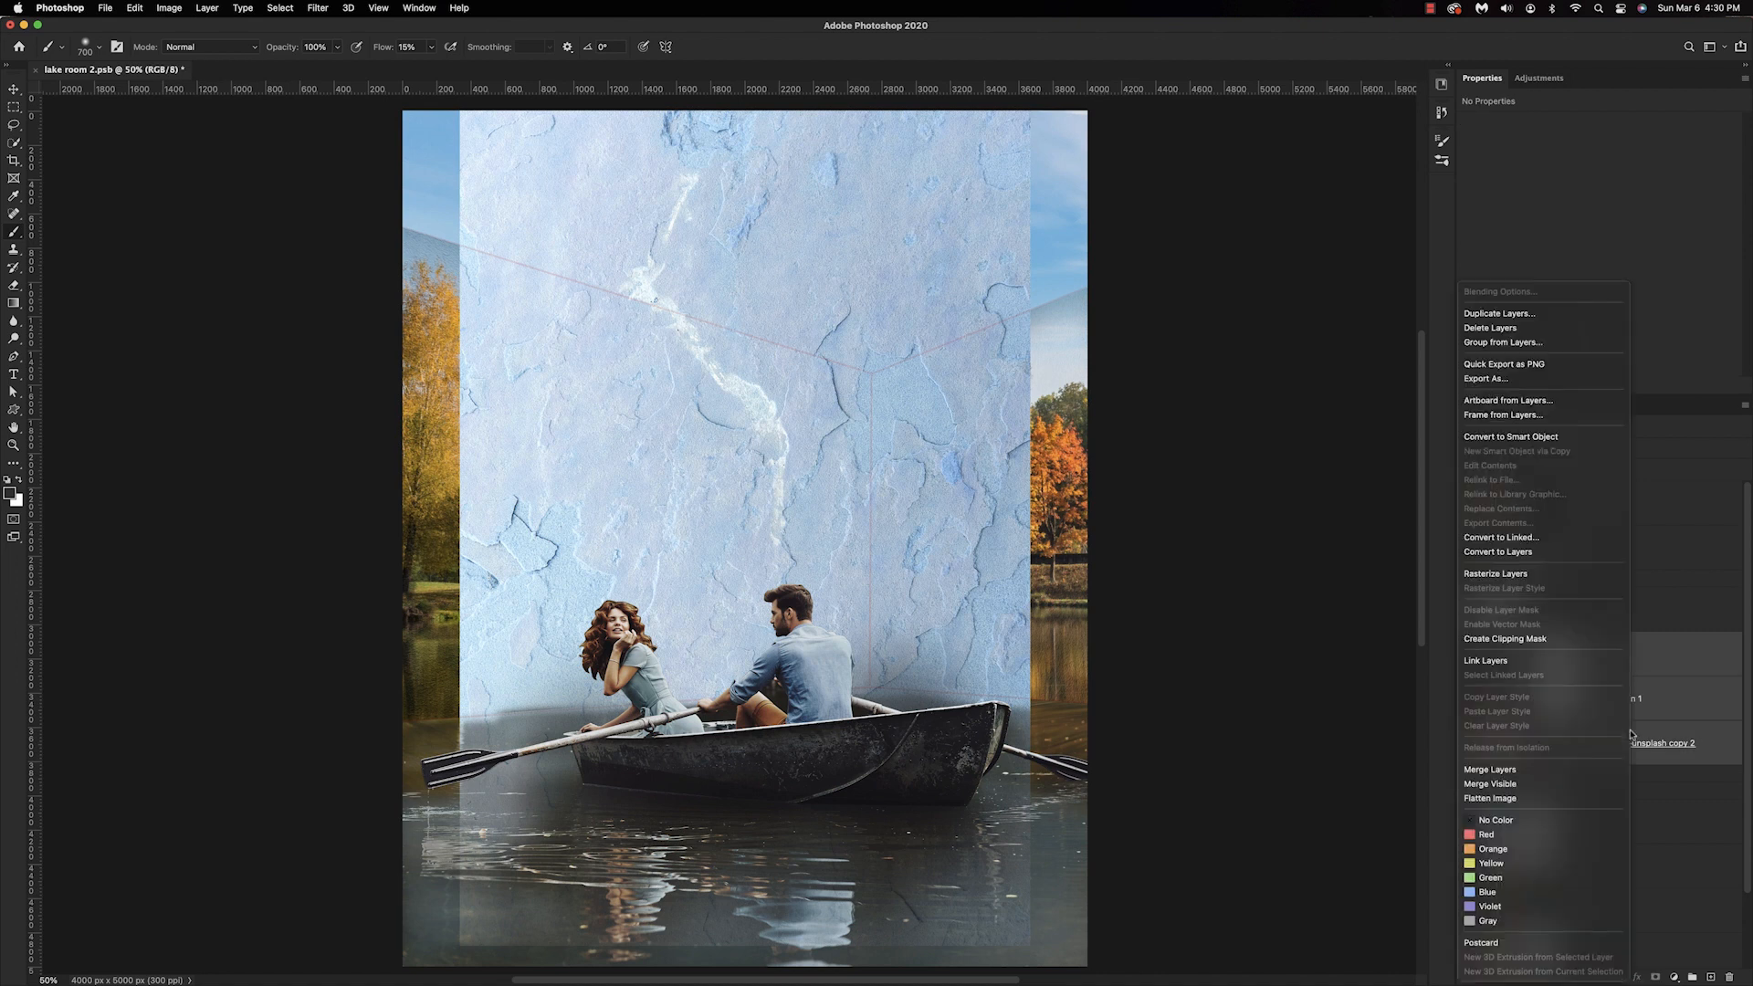
{"action": "left_click", "coordinate": [1496, 440]}
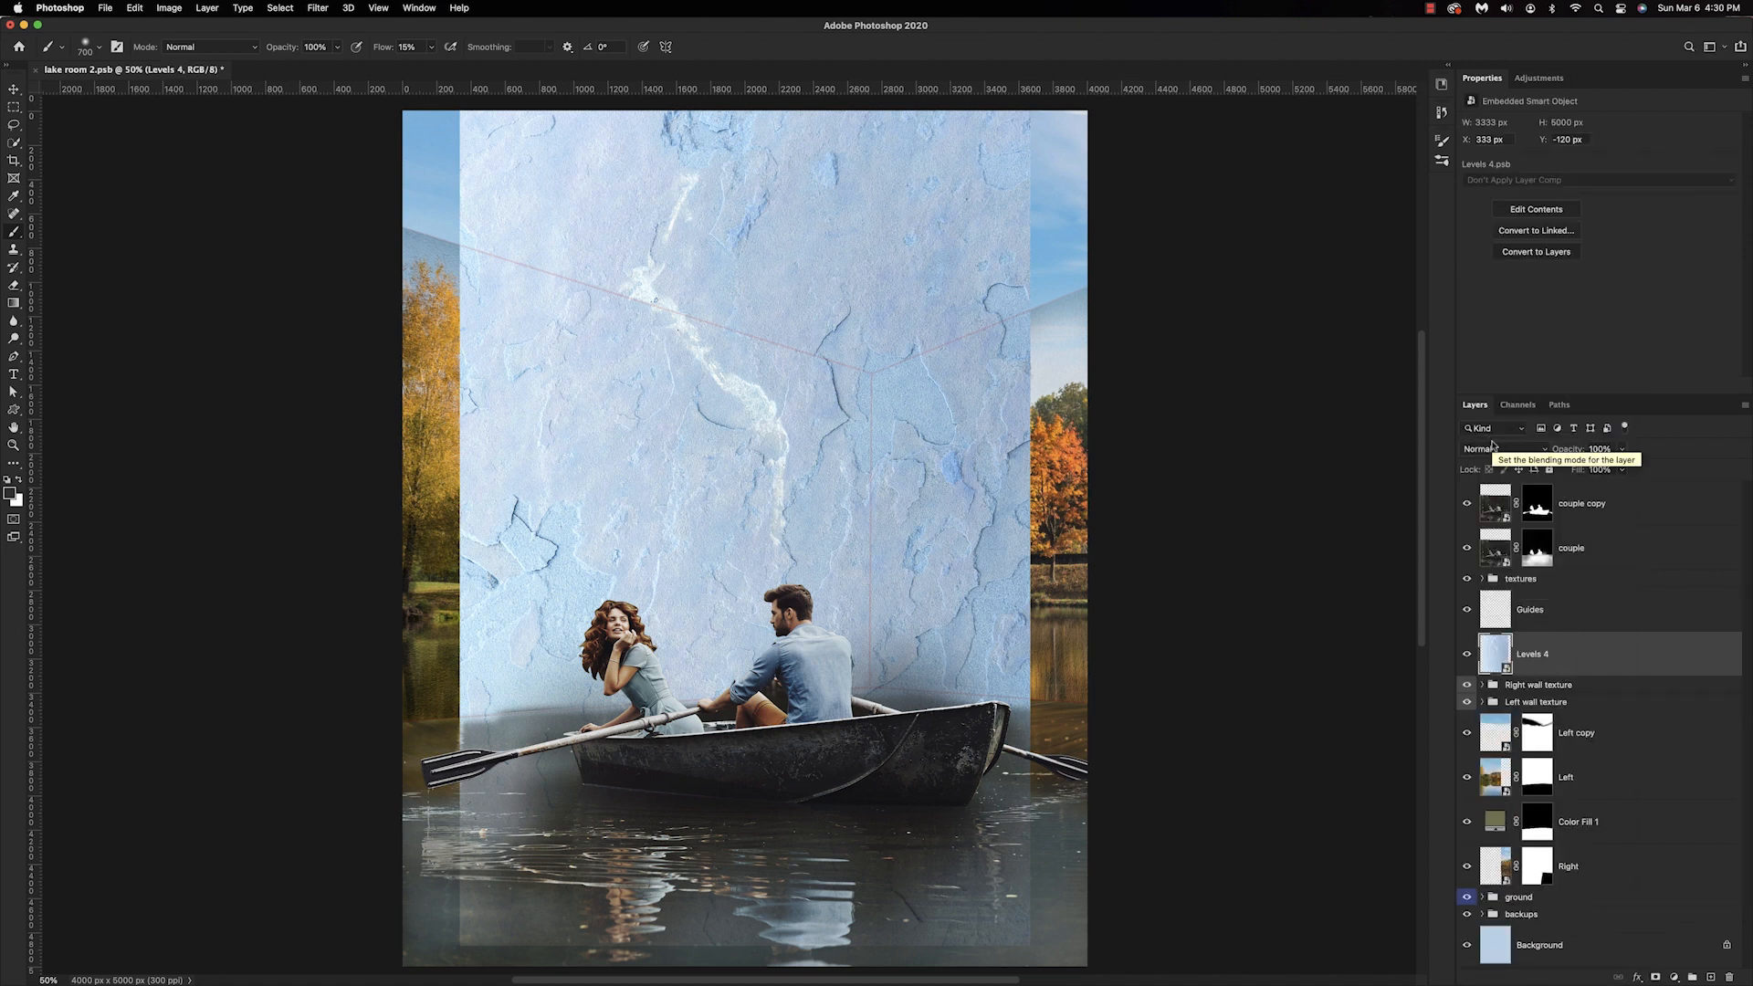
Distort the Levels 4 smart object to cover the sky ceiling in perspective, aligned with the upper wall edges.
{"action": "key", "text": "ctrl+t"}
{"action": "left_click_drag", "start_coordinate": [1075, 207], "coordinate": [1203, 373]}
{"action": "left_click_drag", "start_coordinate": [818, 510], "coordinate": [791, 171]}
{"action": "scroll", "coordinate": [791, 171], "scroll_direction": "up", "scroll_amount": 3}
{"action": "left_click_drag", "start_coordinate": [1144, 667], "coordinate": [872, 579]}
{"action": "scroll", "coordinate": [872, 580], "scroll_direction": "up", "scroll_amount": 3}
{"action": "left_click_drag", "start_coordinate": [1135, 187], "coordinate": [1427, 438]}
{"action": "scroll", "coordinate": [697, 606], "scroll_direction": "left", "scroll_amount": 5}
{"action": "left_click_drag", "start_coordinate": [599, 757], "coordinate": [678, 509]}
{"action": "scroll", "coordinate": [677, 509], "scroll_direction": "right", "scroll_amount": 3}
{"action": "key", "text": "super+minus"}
{"action": "left_click_drag", "start_coordinate": [536, 430], "coordinate": [558, 356]}
{"action": "left_click", "coordinate": [684, 48]}
{"action": "scroll", "coordinate": [823, 391], "scroll_direction": "down", "scroll_amount": 5}
{"action": "key", "text": "super+plus"}
{"action": "scroll", "coordinate": [823, 391], "scroll_direction": "right", "scroll_amount": 2}
Set Levels 4's blend mode to Multiply and clip a Hue/Saturation adjustment to it with saturation at -69.
{"action": "left_click", "coordinate": [1479, 451]}
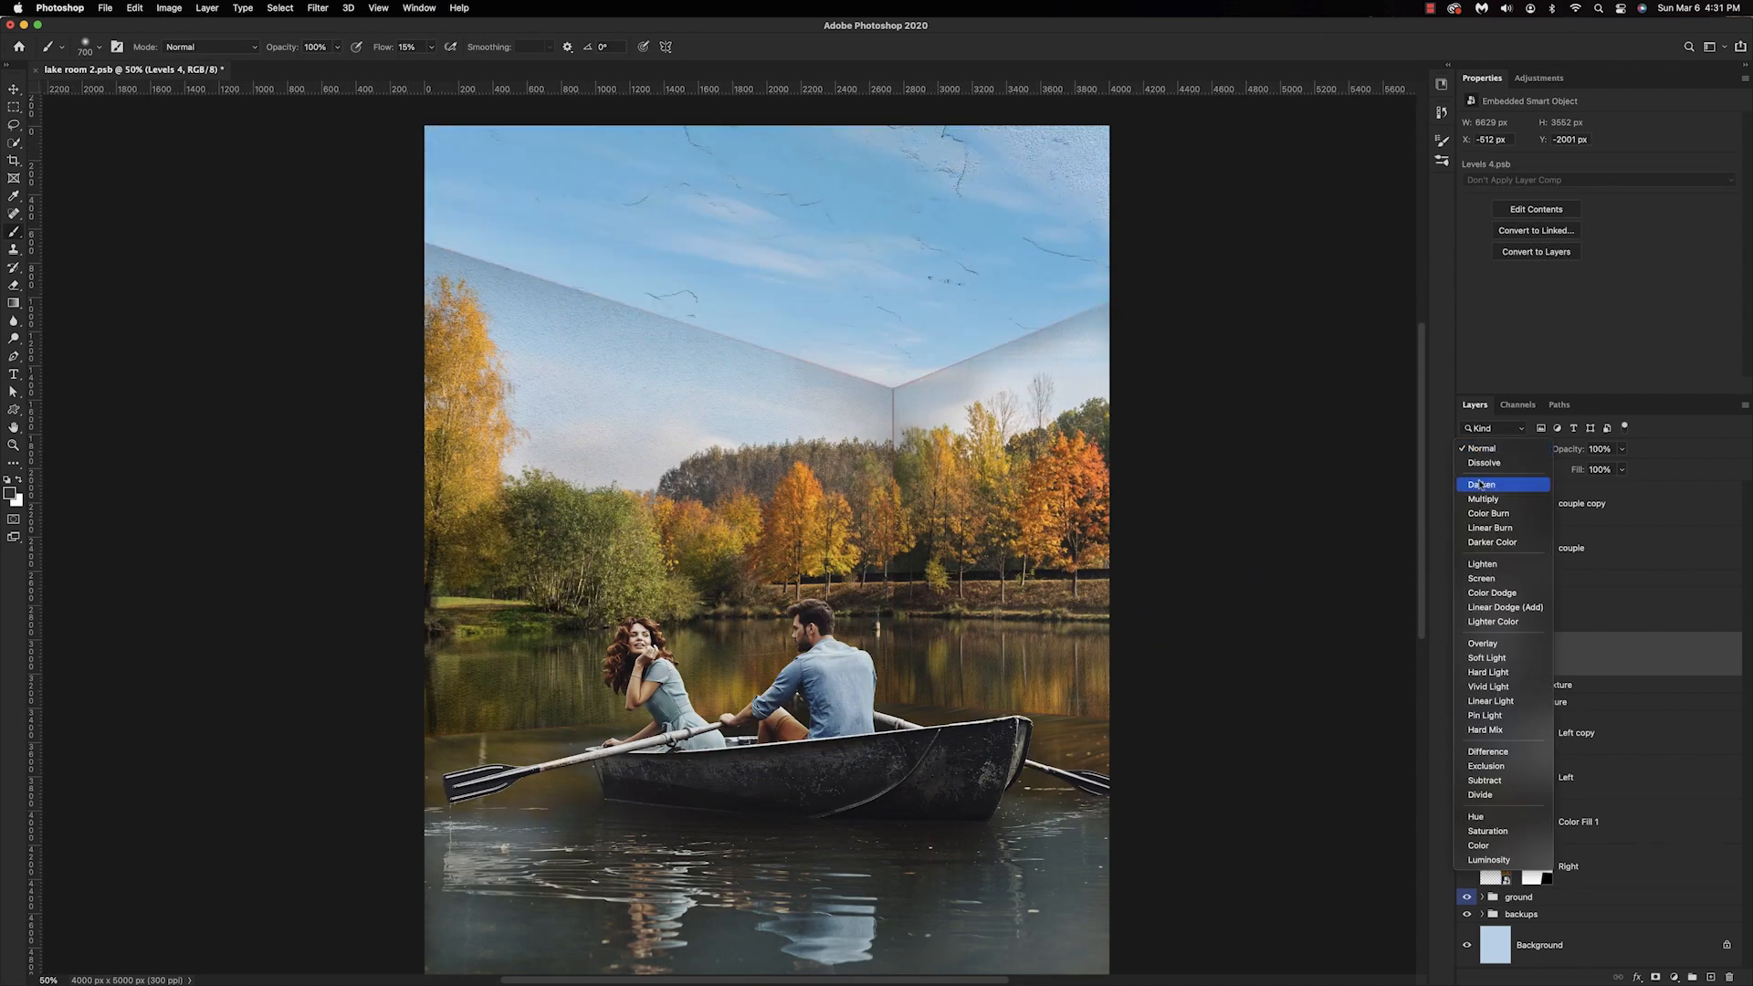
{"action": "left_click", "coordinate": [1483, 500]}
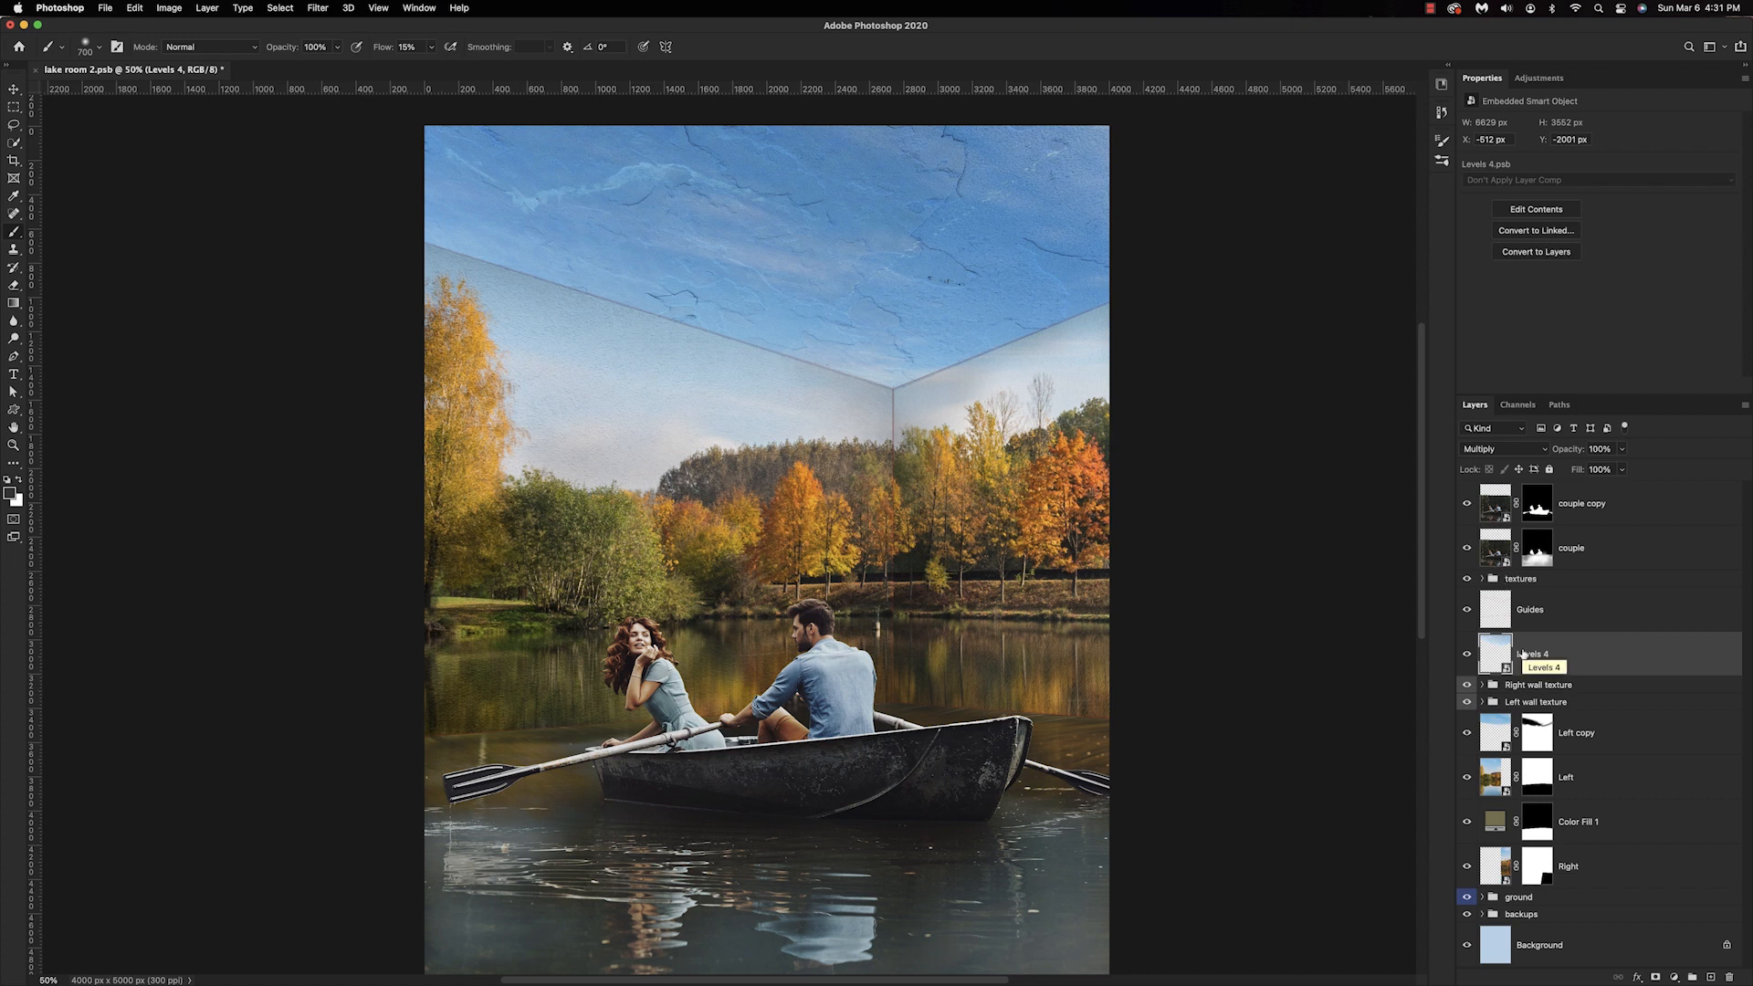
{"action": "left_click", "coordinate": [1674, 977]}
{"action": "left_click", "coordinate": [1690, 789]}
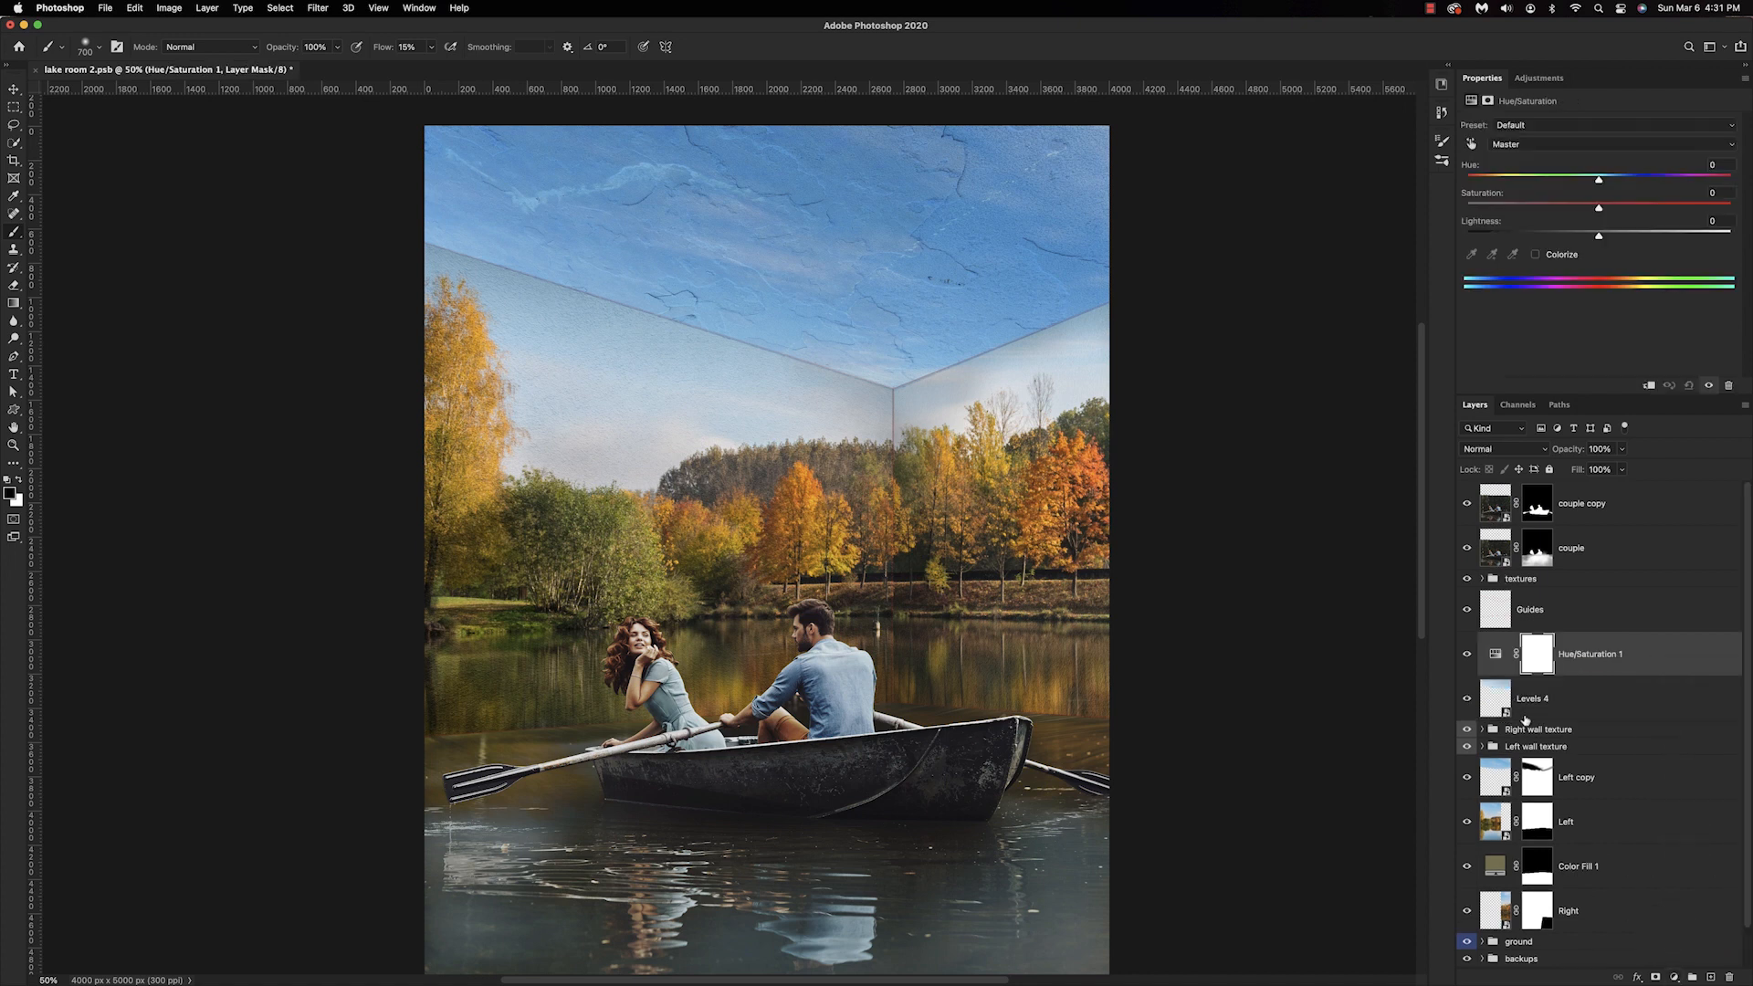
{"action": "left_click", "coordinate": [1497, 676], "text": "alt"}
{"action": "left_click_drag", "start_coordinate": [1599, 208], "coordinate": [1510, 220]}
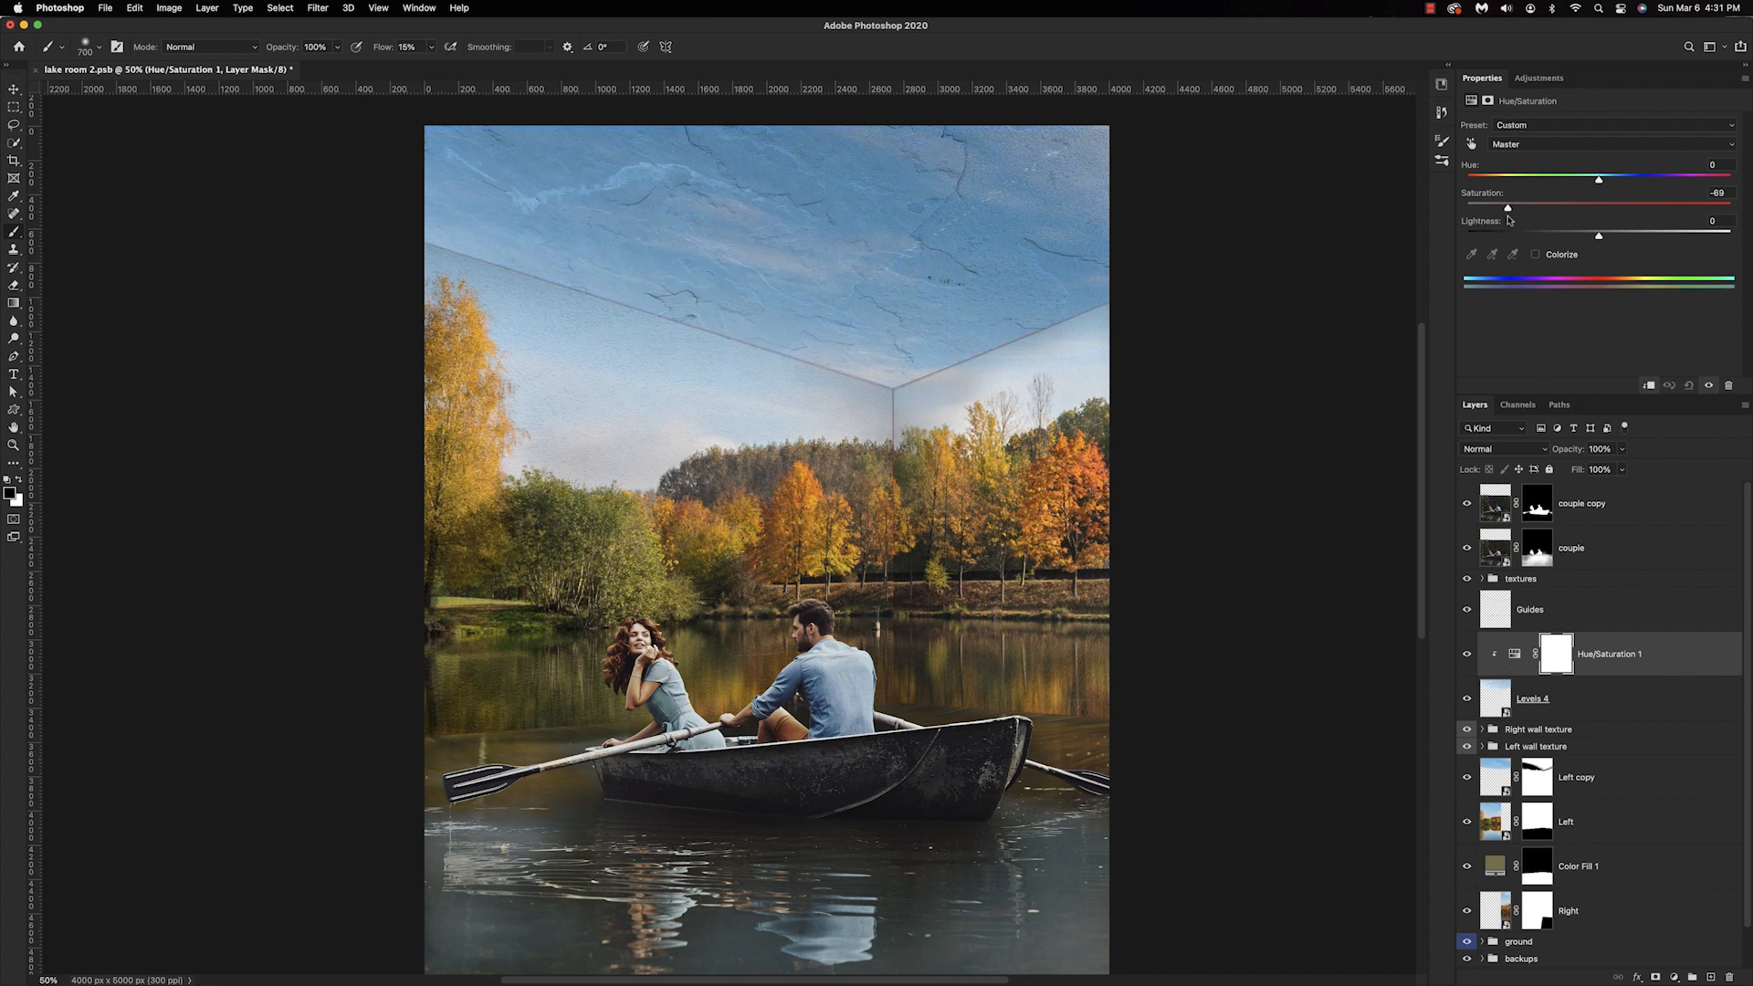
Lower the white Blend If threshold for the underlying layer in Levels 4's blending options.
{"action": "left_click", "coordinate": [1587, 697]}
{"action": "double_click", "coordinate": [1587, 696]}
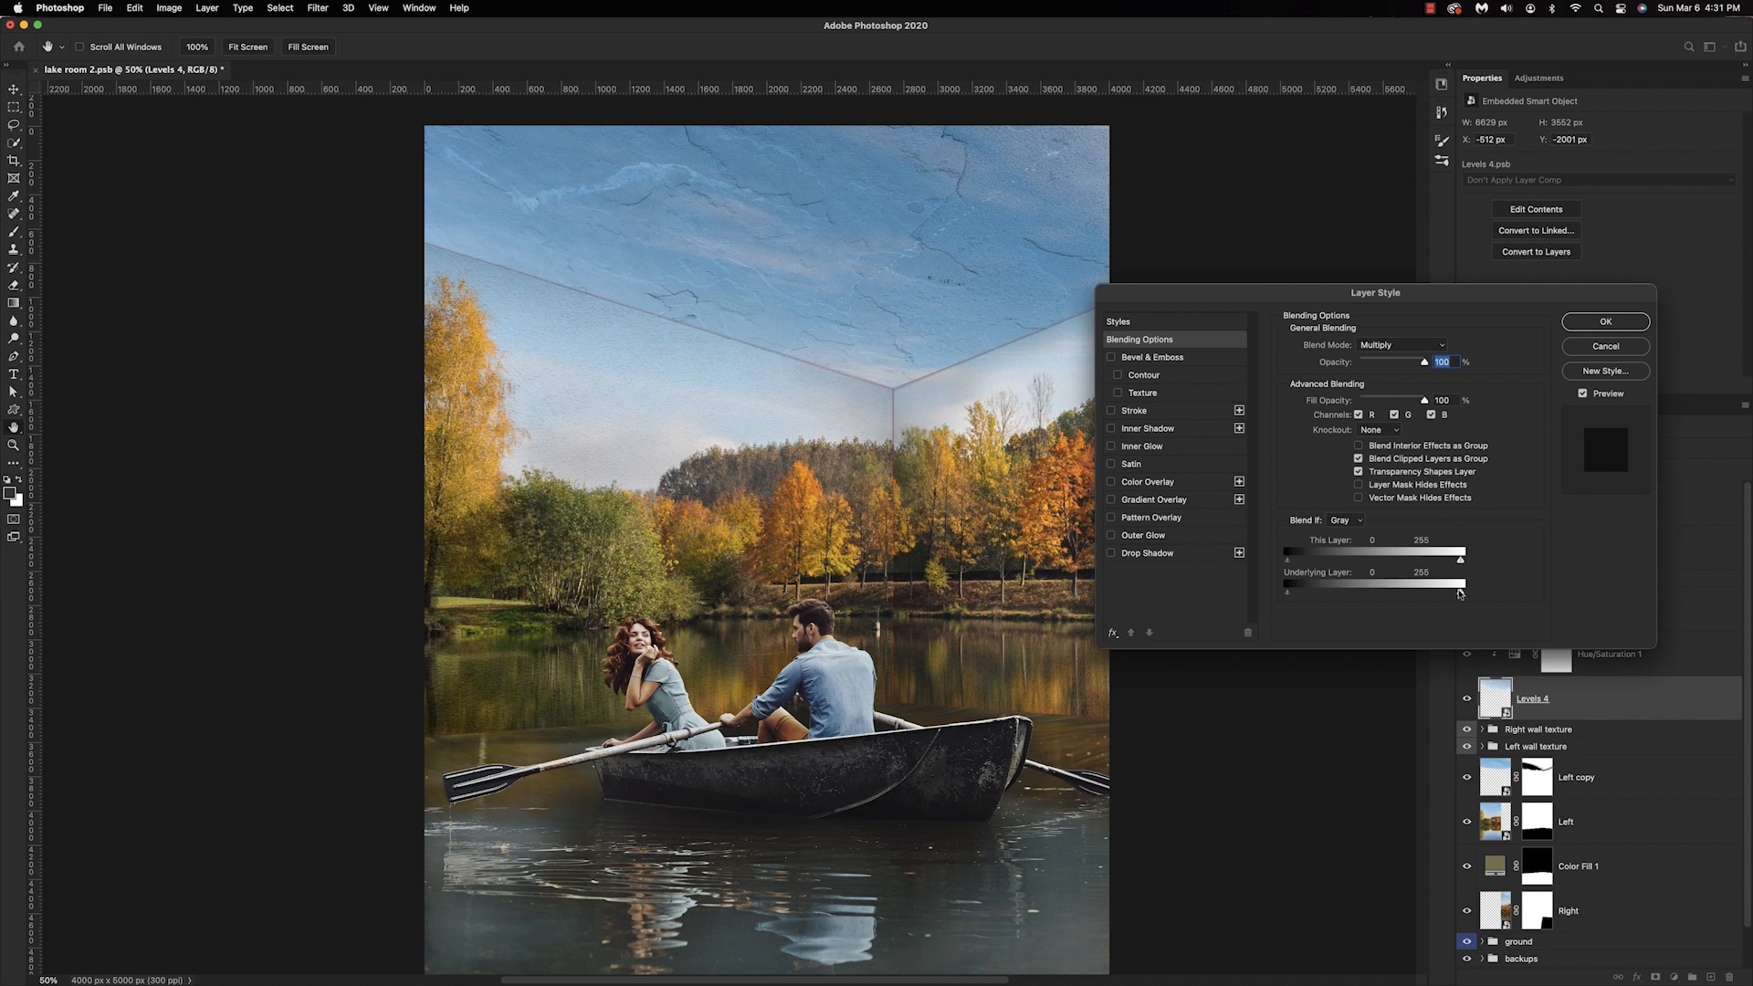
{"action": "mouse_move", "coordinate": [1461, 595]}
{"action": "left_mouse_down"}
{"action": "mouse_move", "coordinate": [1390, 594]}
{"action": "mouse_move", "coordinate": [1448, 595]}
{"action": "left_mouse_up"}
{"action": "scroll", "coordinate": [1012, 604], "scroll_direction": "right", "scroll_amount": 5}
{"action": "scroll", "coordinate": [1012, 604], "scroll_direction": "up", "scroll_amount": 3}
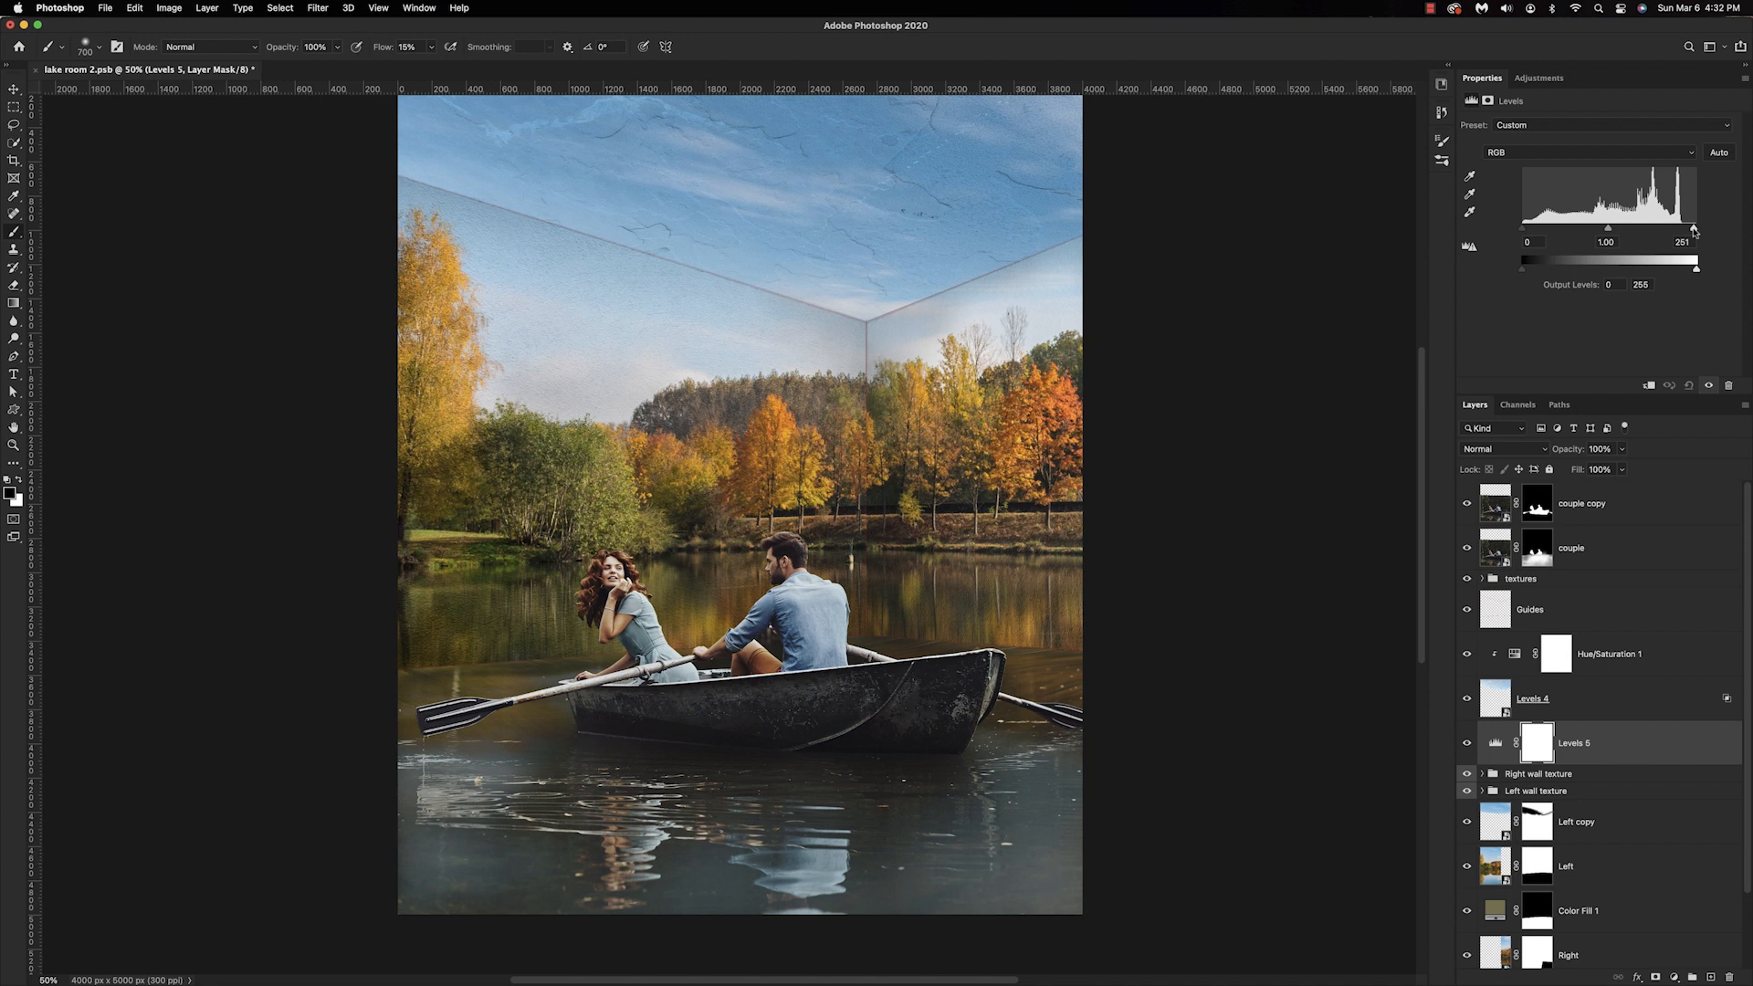
Set Levels 5's white input to 227 and fine-tune its midtones, and reduce Levels 4's opacity.
{"action": "left_click_drag", "start_coordinate": [1693, 231], "coordinate": [1677, 233]}
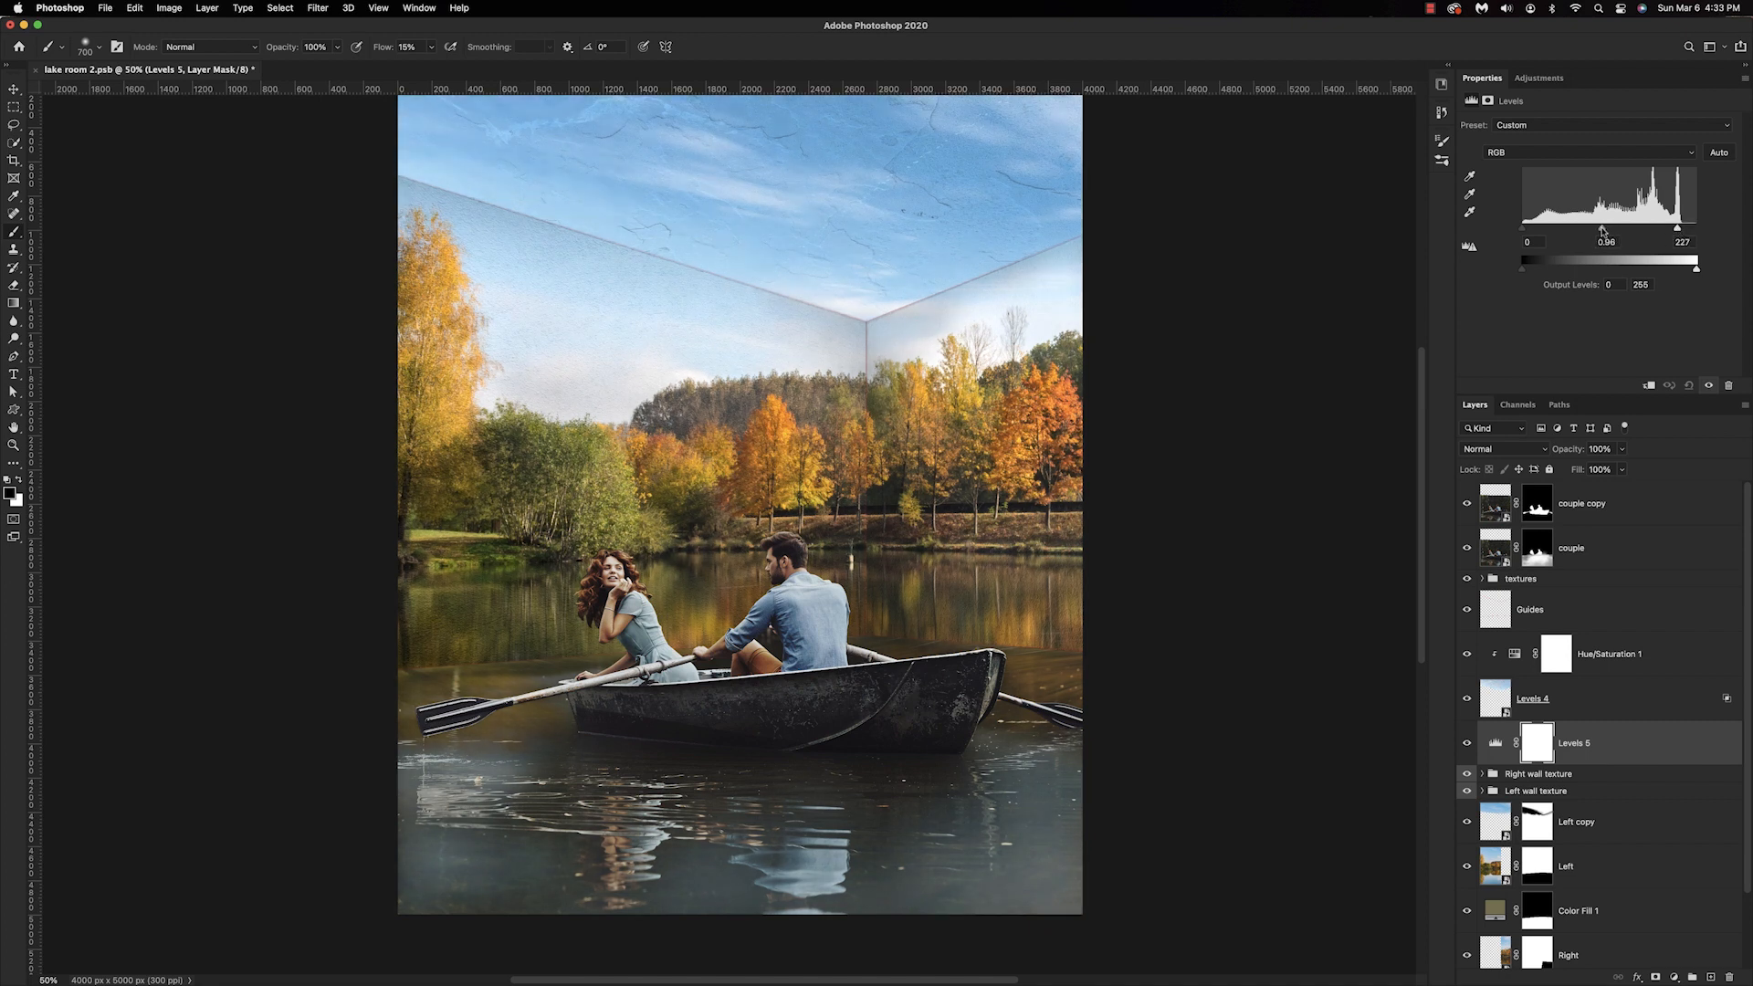
{"action": "left_click_drag", "start_coordinate": [1603, 231], "coordinate": [1612, 232]}
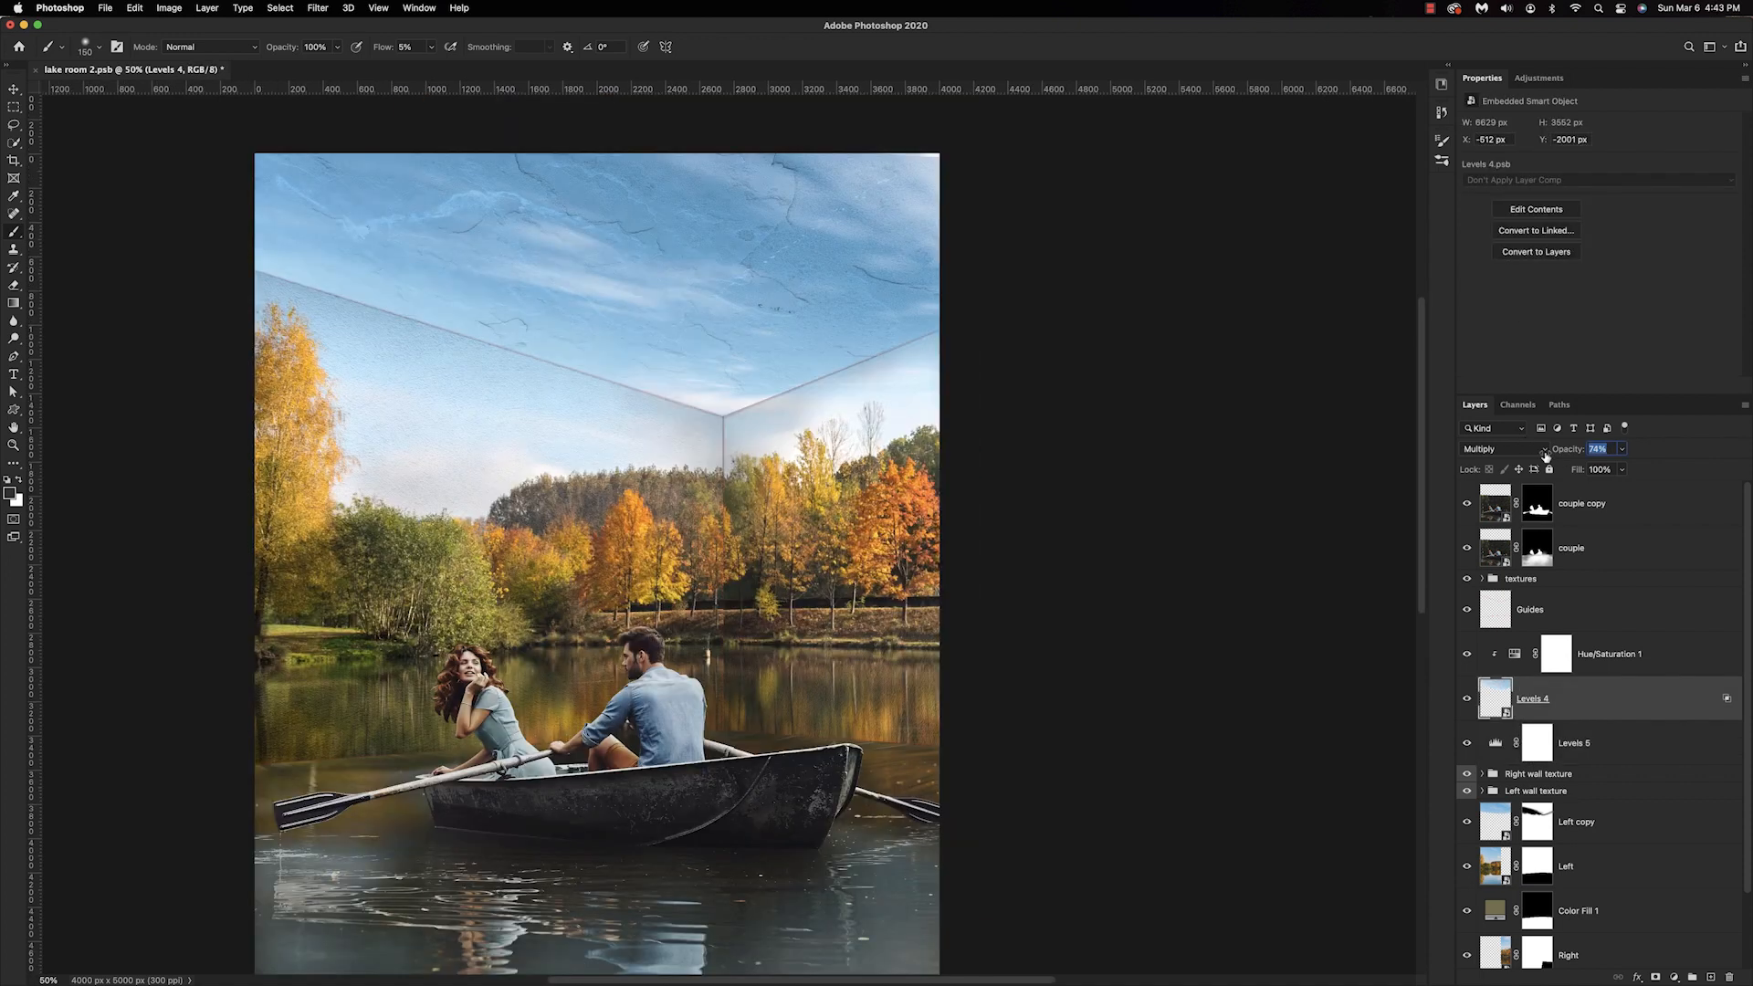
{"action": "left_click_drag", "start_coordinate": [1546, 457], "coordinate": [1526, 461]}
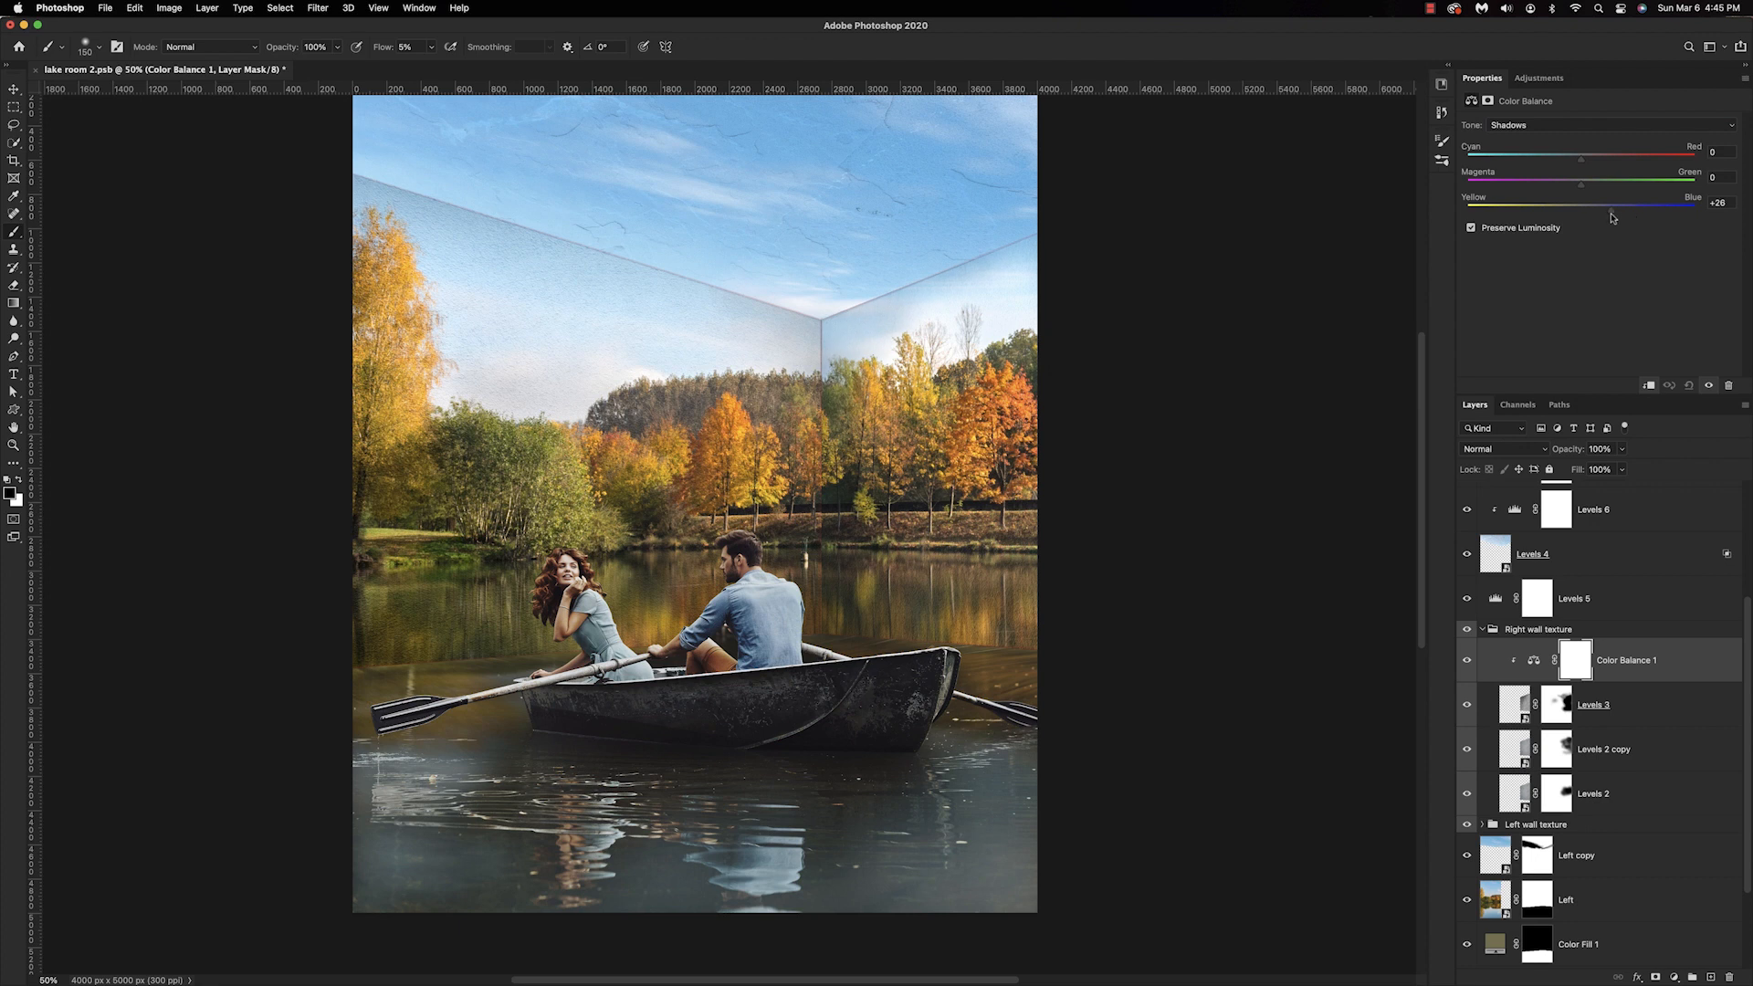
Set Color Balance 1's shadows to -20 cyan-red and +25 yellow-blue, and invert its mask to black.
{"action": "key", "text": "ctrl+i"}
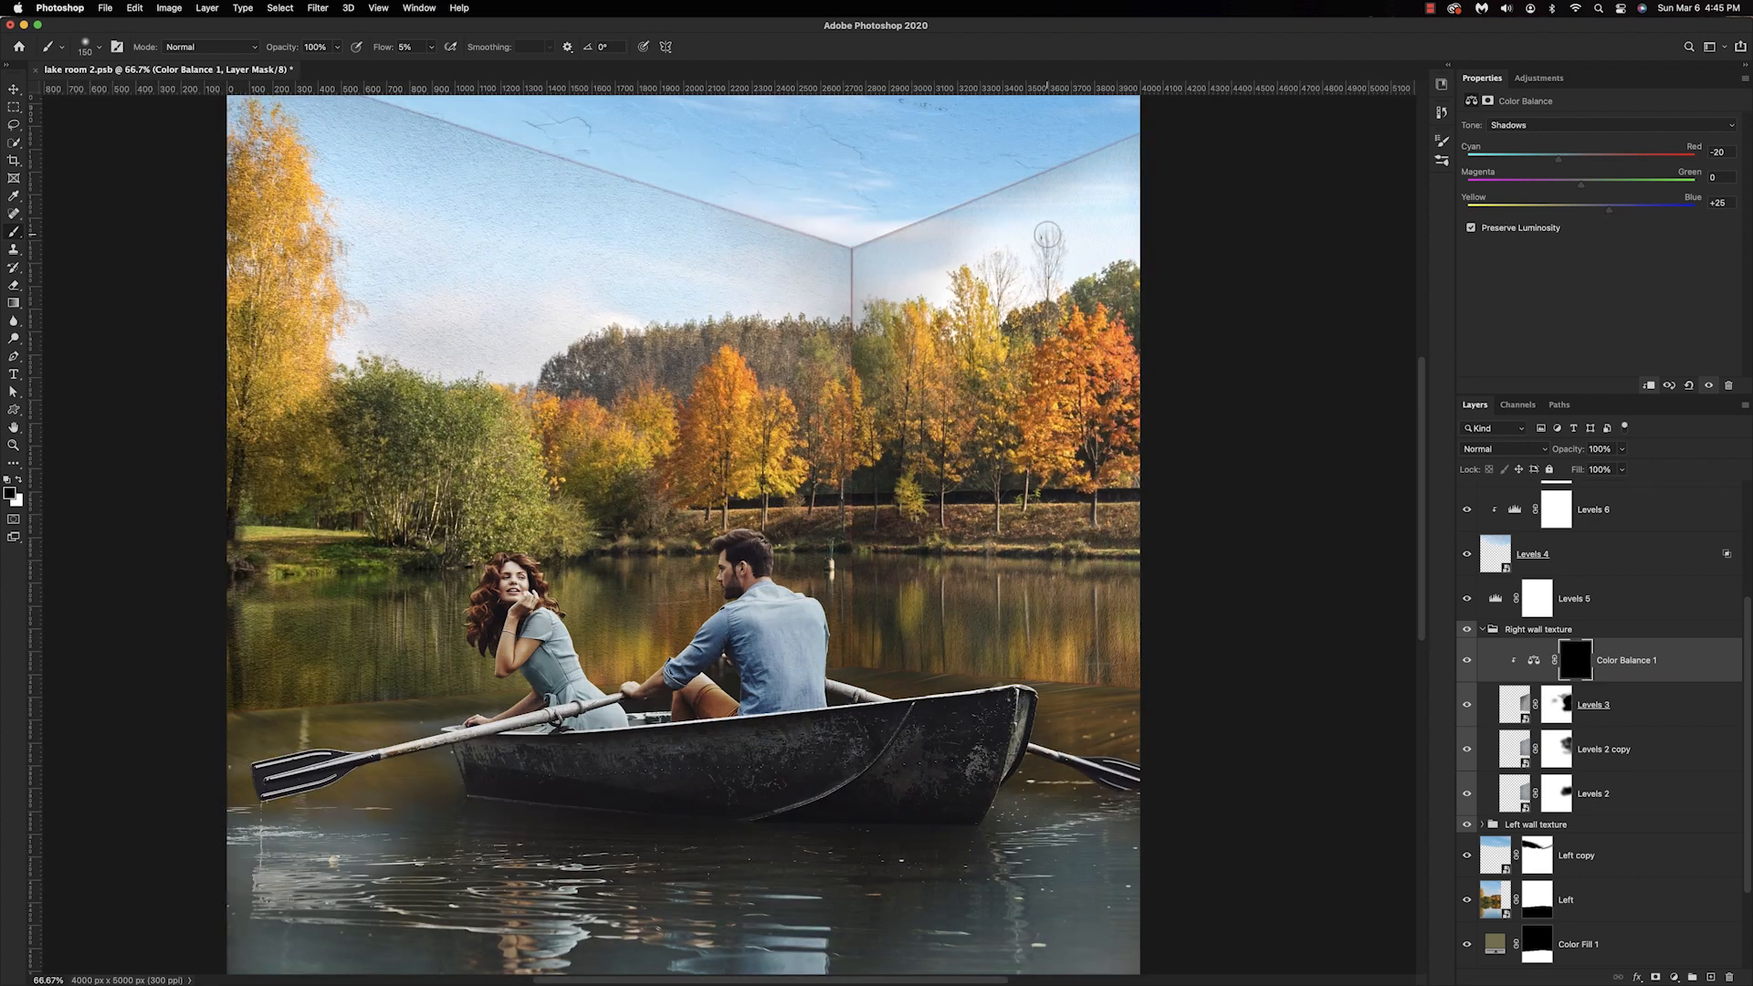
Duplicate the Color Balance 1 adjustment into the Left wall texture group, above Levels 3 copy.
{"action": "key", "text": "ctrl+plus"}
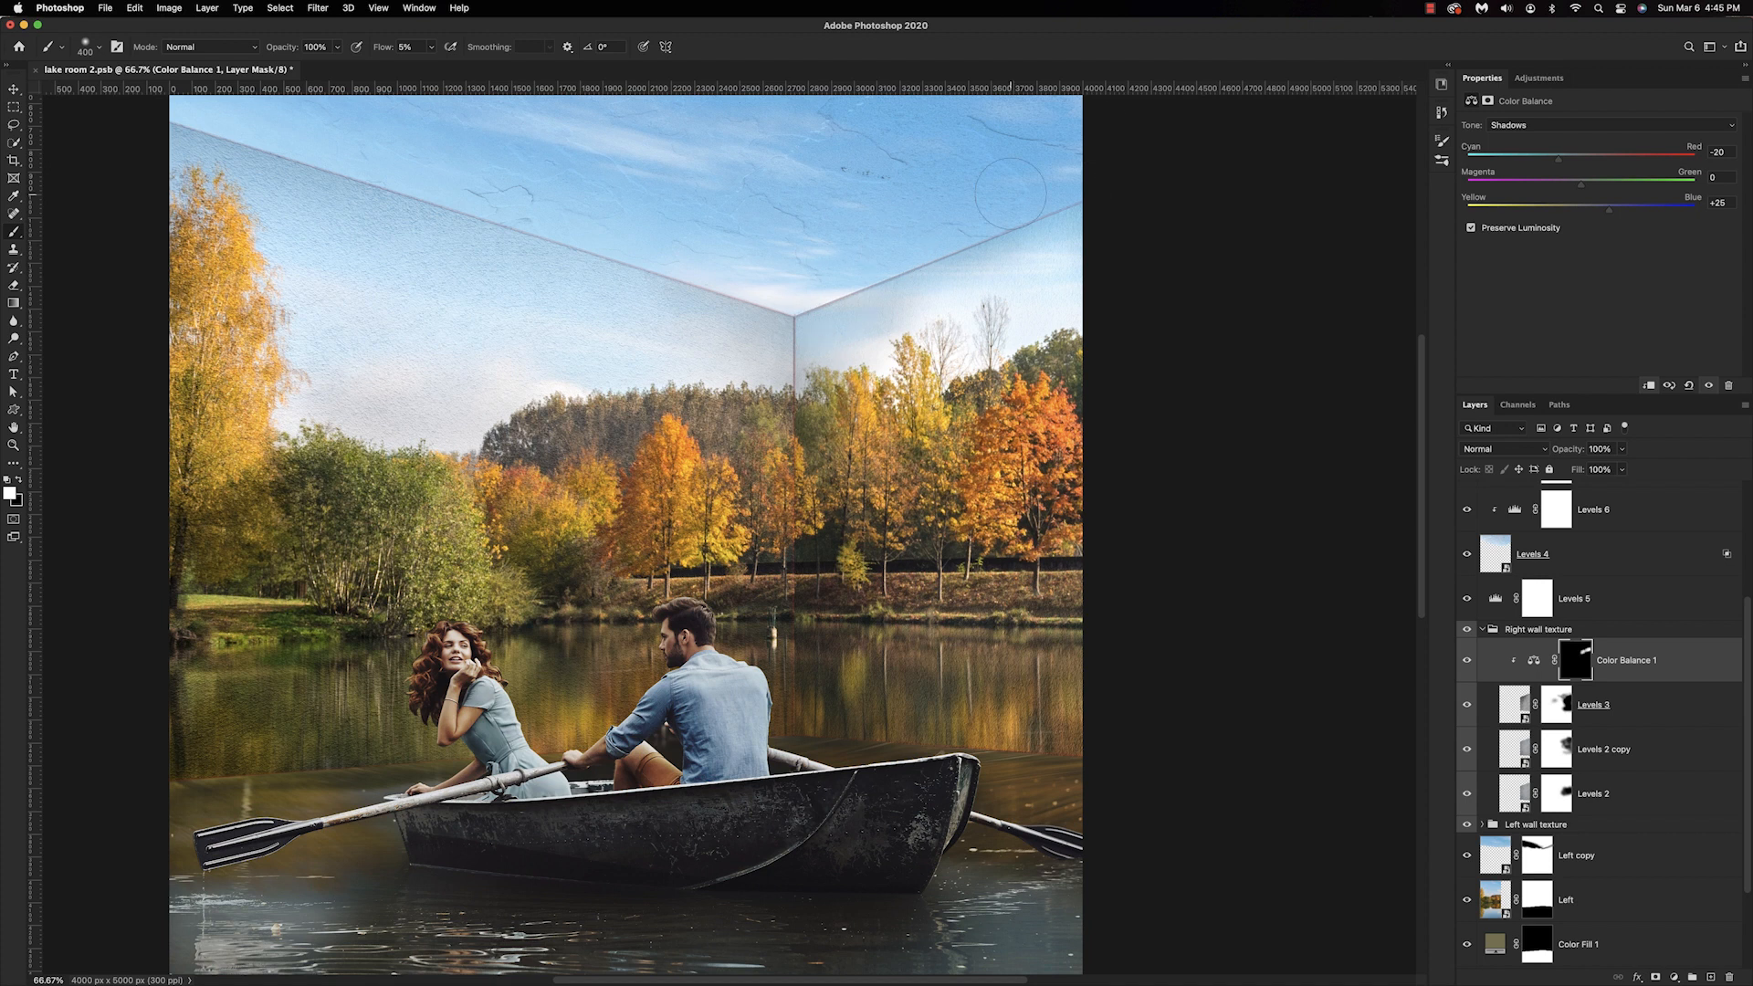
{"action": "left_click_drag", "start_coordinate": [1531, 680], "coordinate": [1511, 747]}
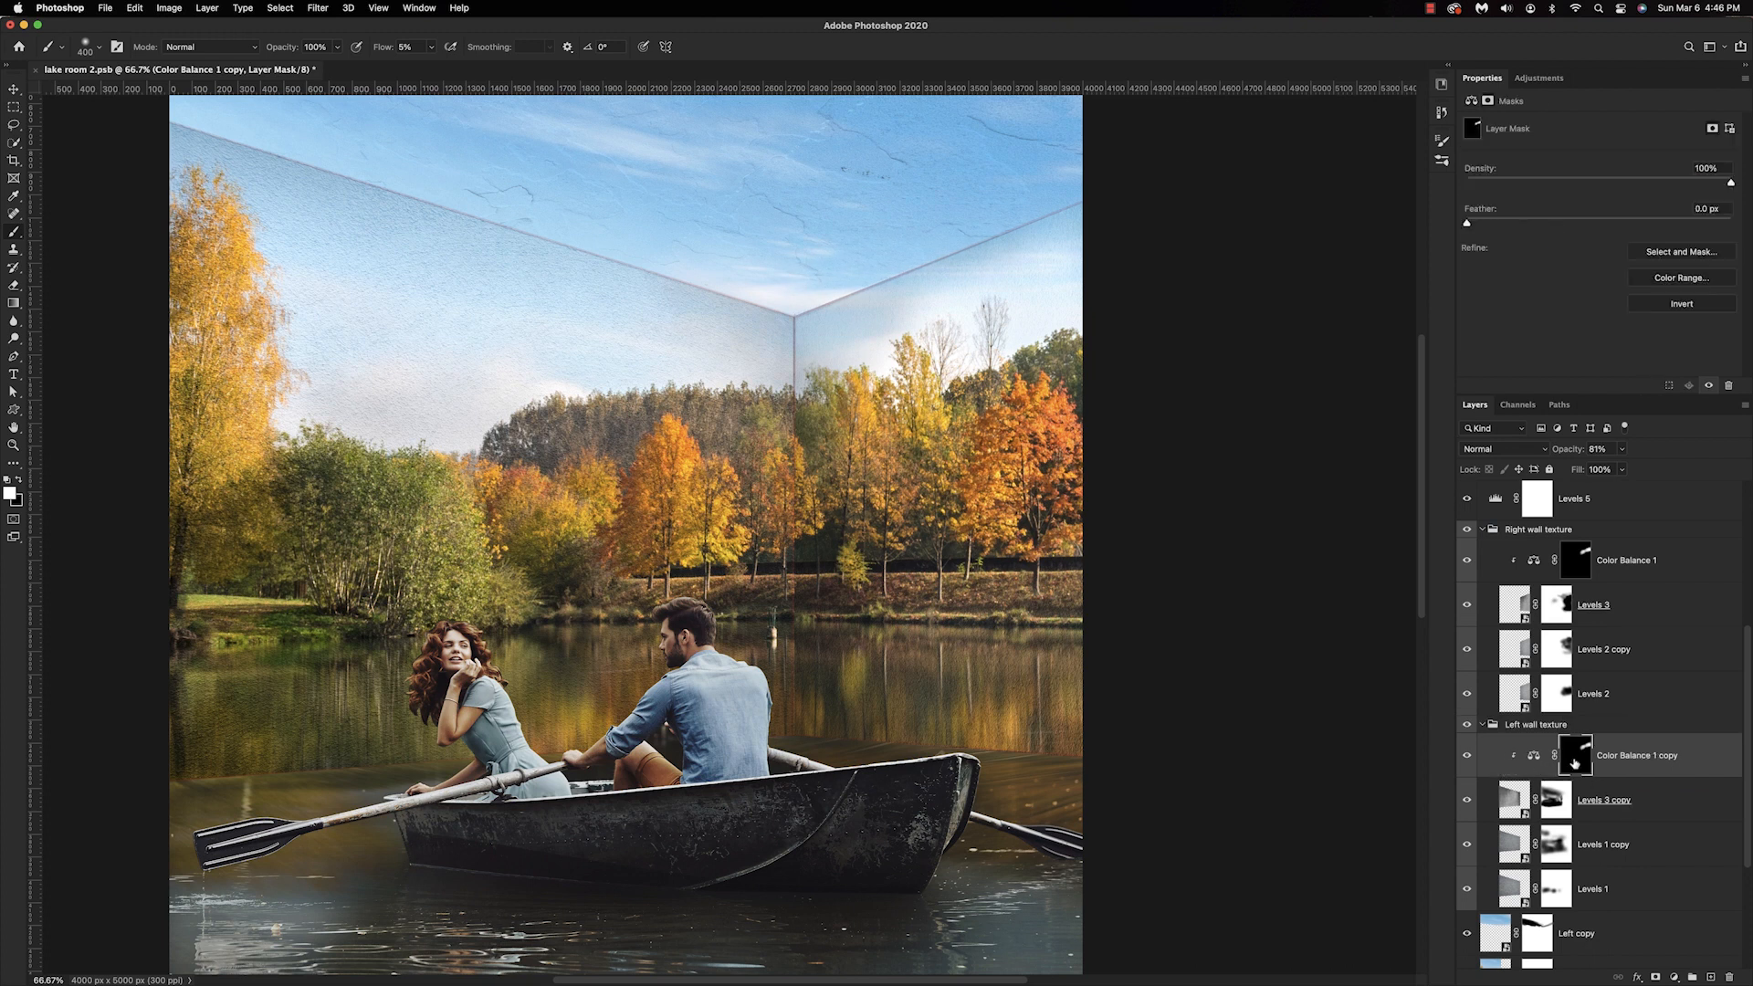
{"action": "key", "text": "x"}
{"action": "key", "text": "x"}
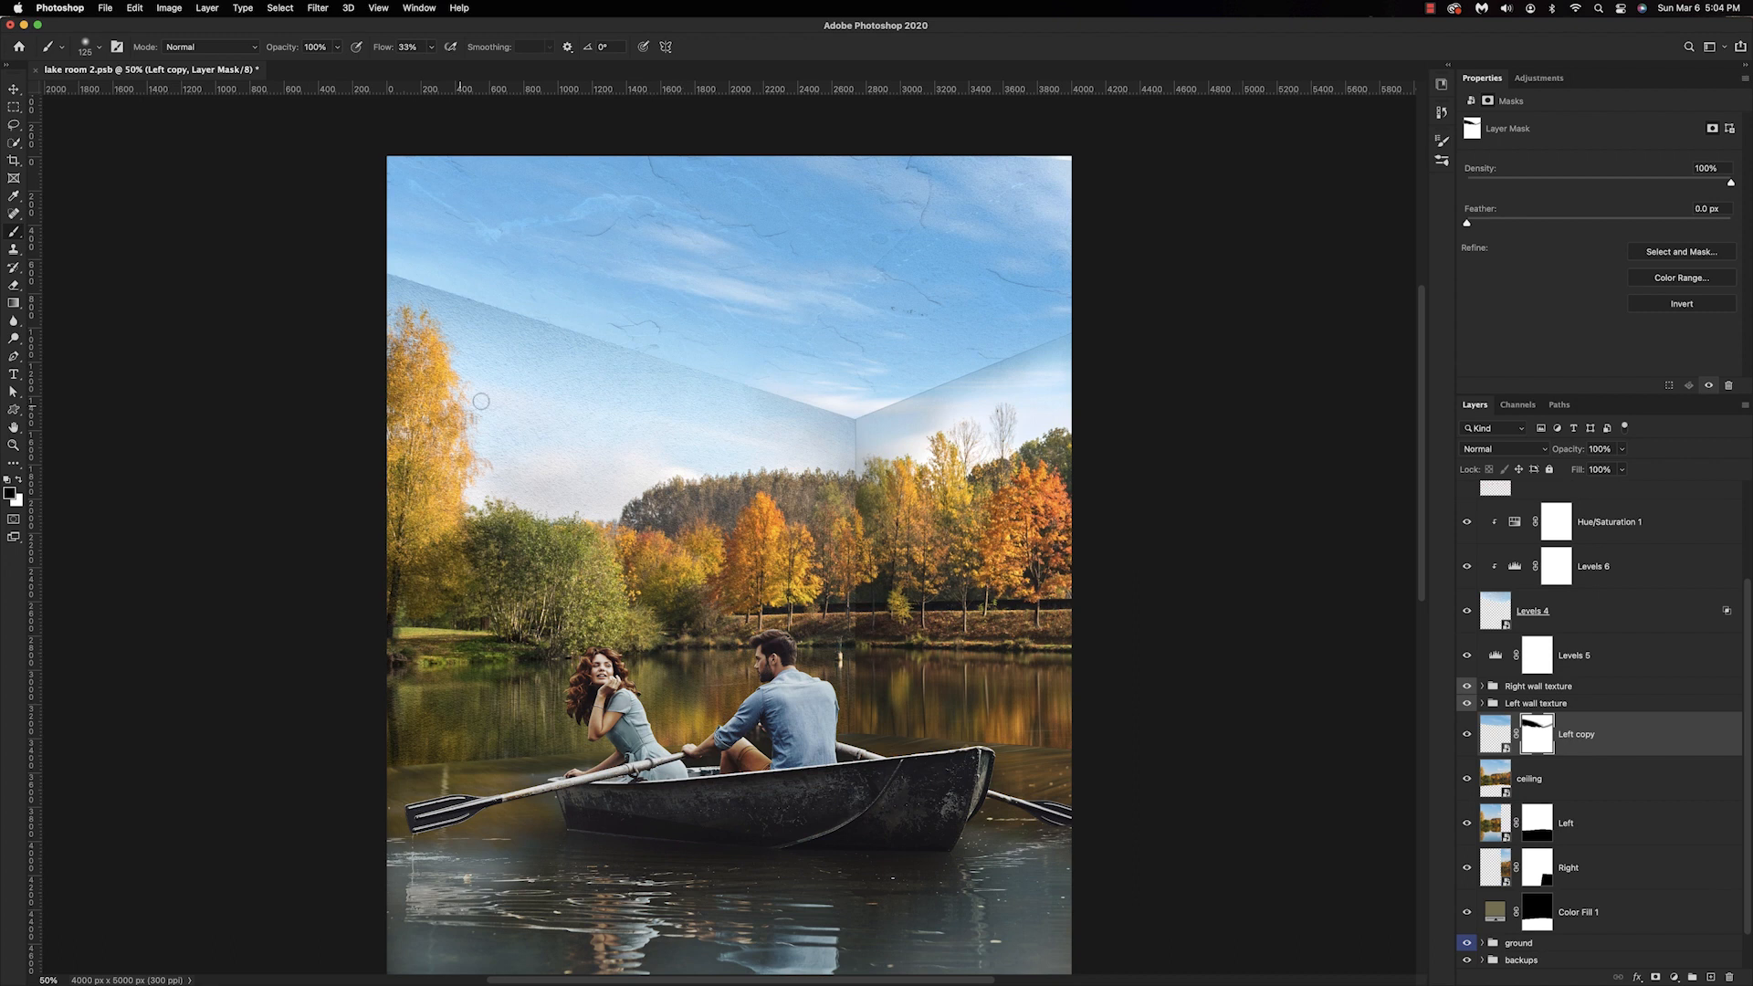
Paint black at 33% flow on the Left copy layer's mask to blend the sky near the ceiling edges.
{"action": "mouse_move", "coordinate": [636, 413]}
{"action": "left_mouse_down"}
{"action": "mouse_move", "coordinate": [706, 375]}
{"action": "mouse_move", "coordinate": [904, 405]}
{"action": "mouse_move", "coordinate": [1007, 333]}
{"action": "mouse_move", "coordinate": [958, 336]}
{"action": "mouse_move", "coordinate": [1032, 369]}
{"action": "mouse_move", "coordinate": [933, 340]}
{"action": "left_mouse_up"}
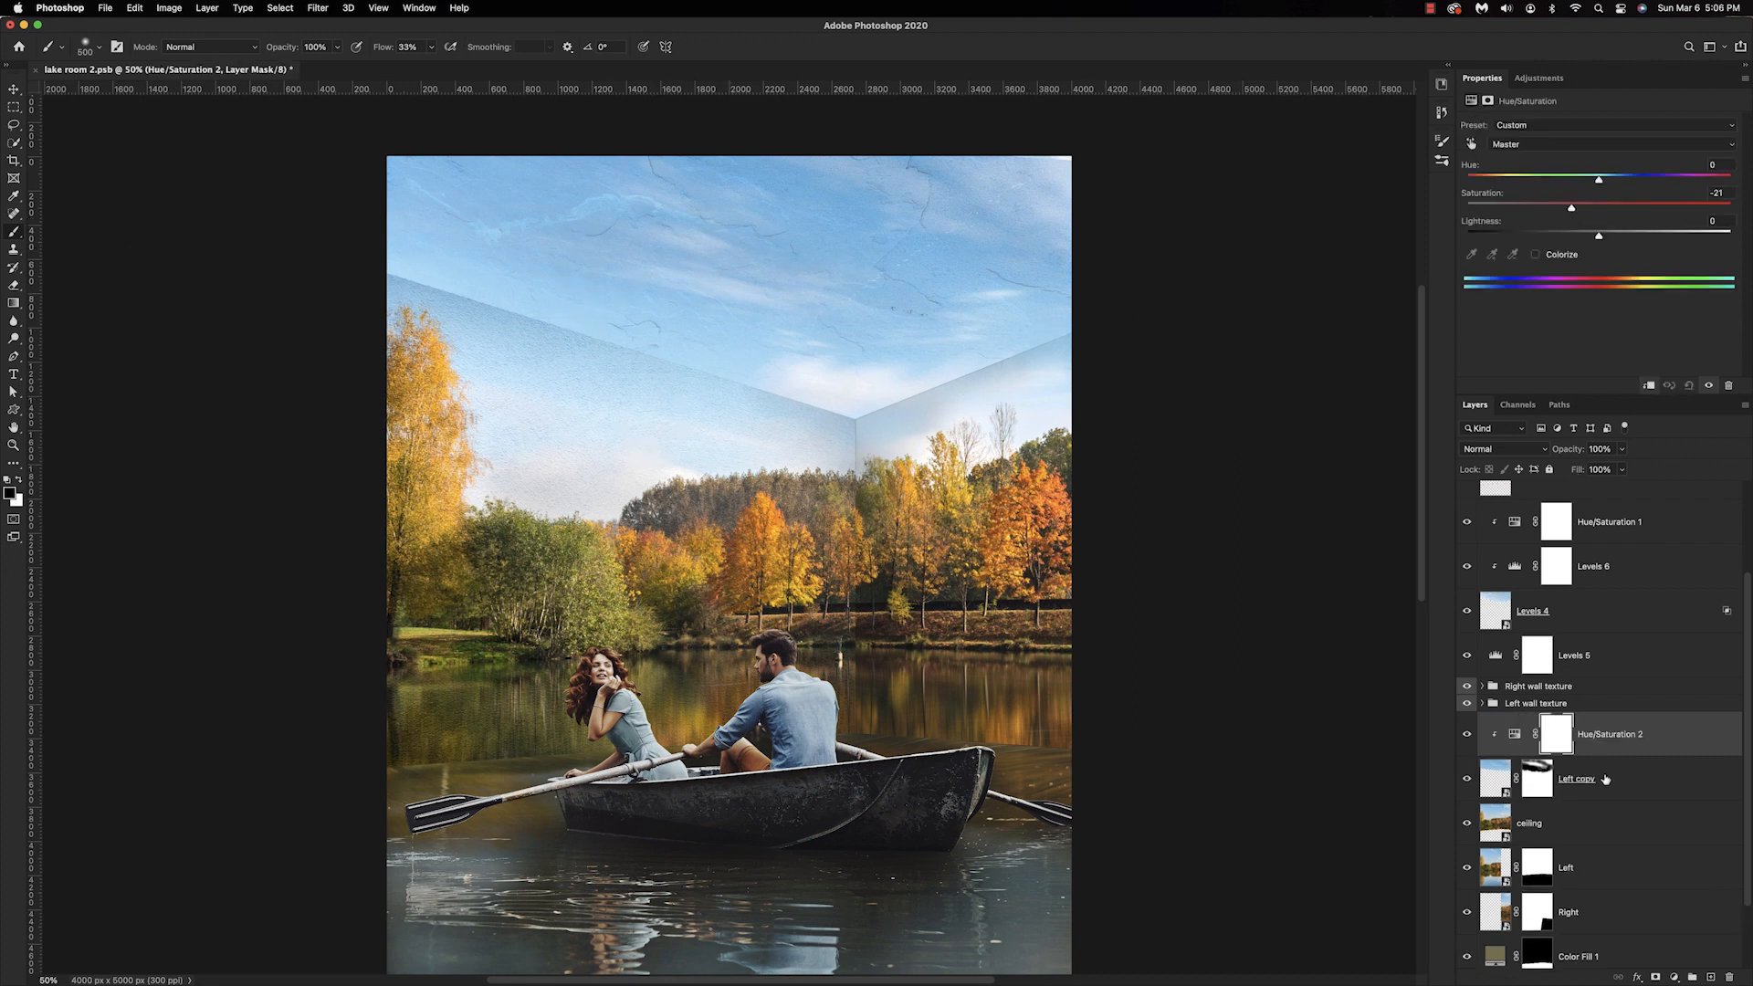
Duplicate Hue/Saturation 2 below Left copy, clip the duplicate to the ceiling layer and invert its mask.
{"action": "left_click", "coordinate": [1601, 831]}
{"action": "left_click_drag", "start_coordinate": [1513, 738], "coordinate": [1496, 819]}
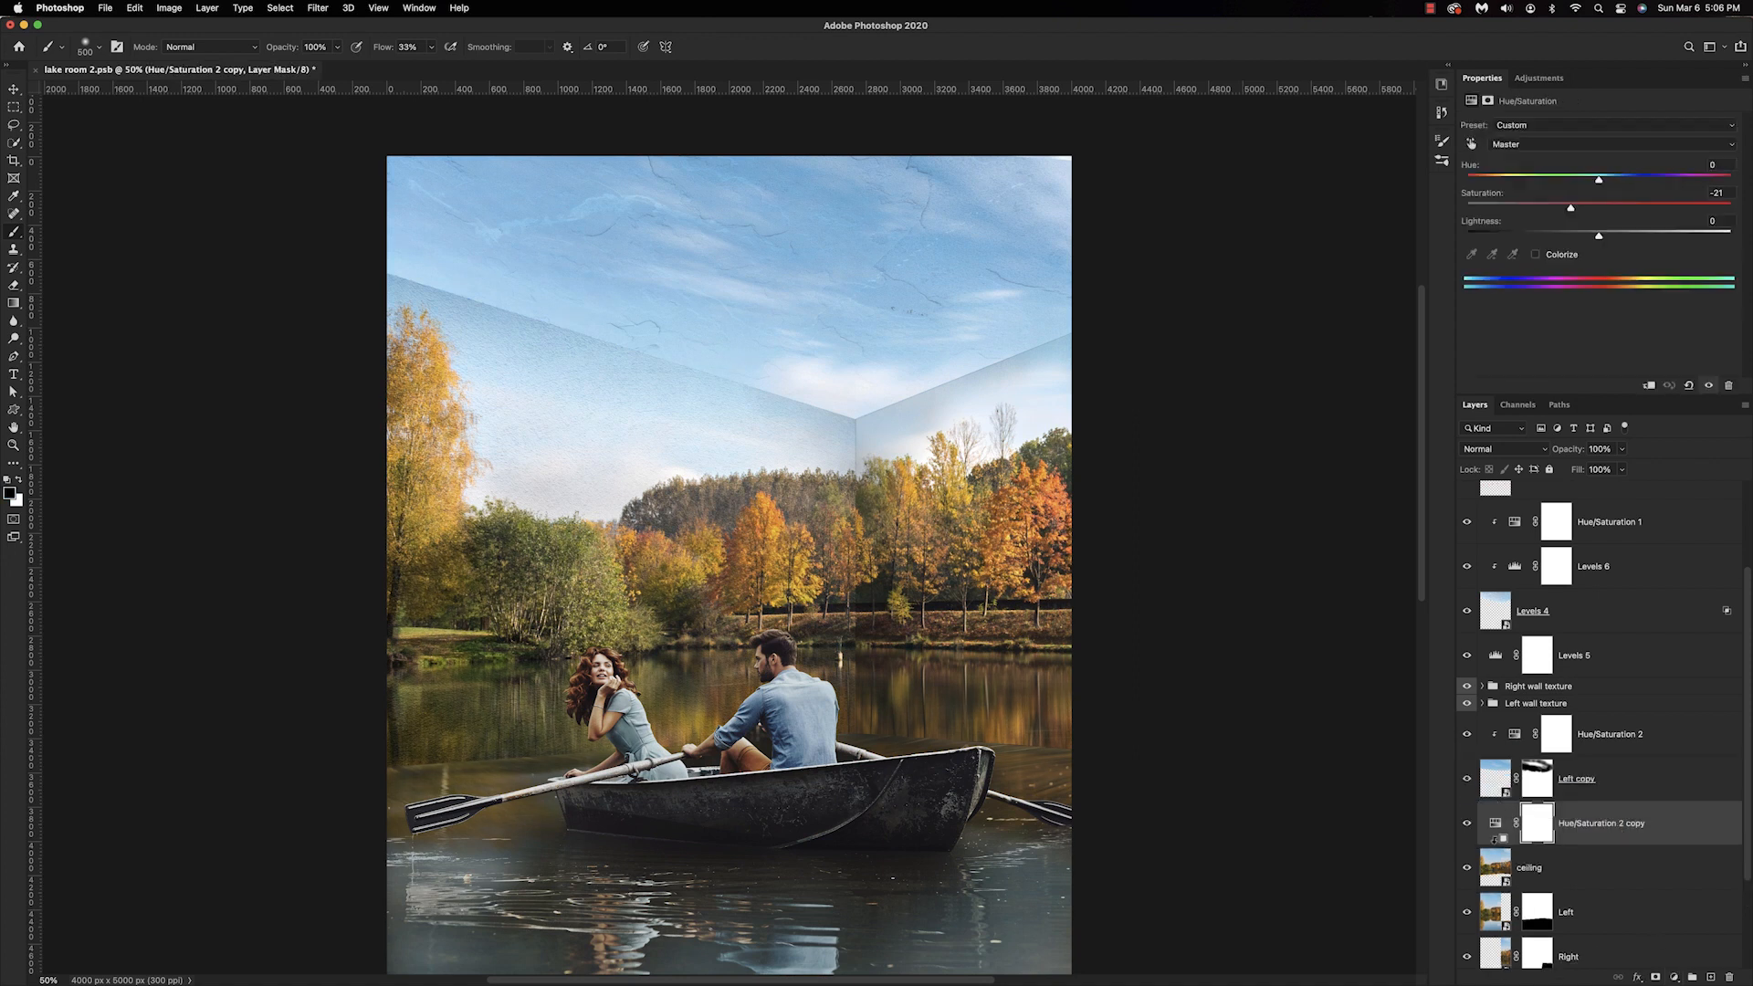
{"action": "left_click", "coordinate": [1494, 838], "text": "alt"}
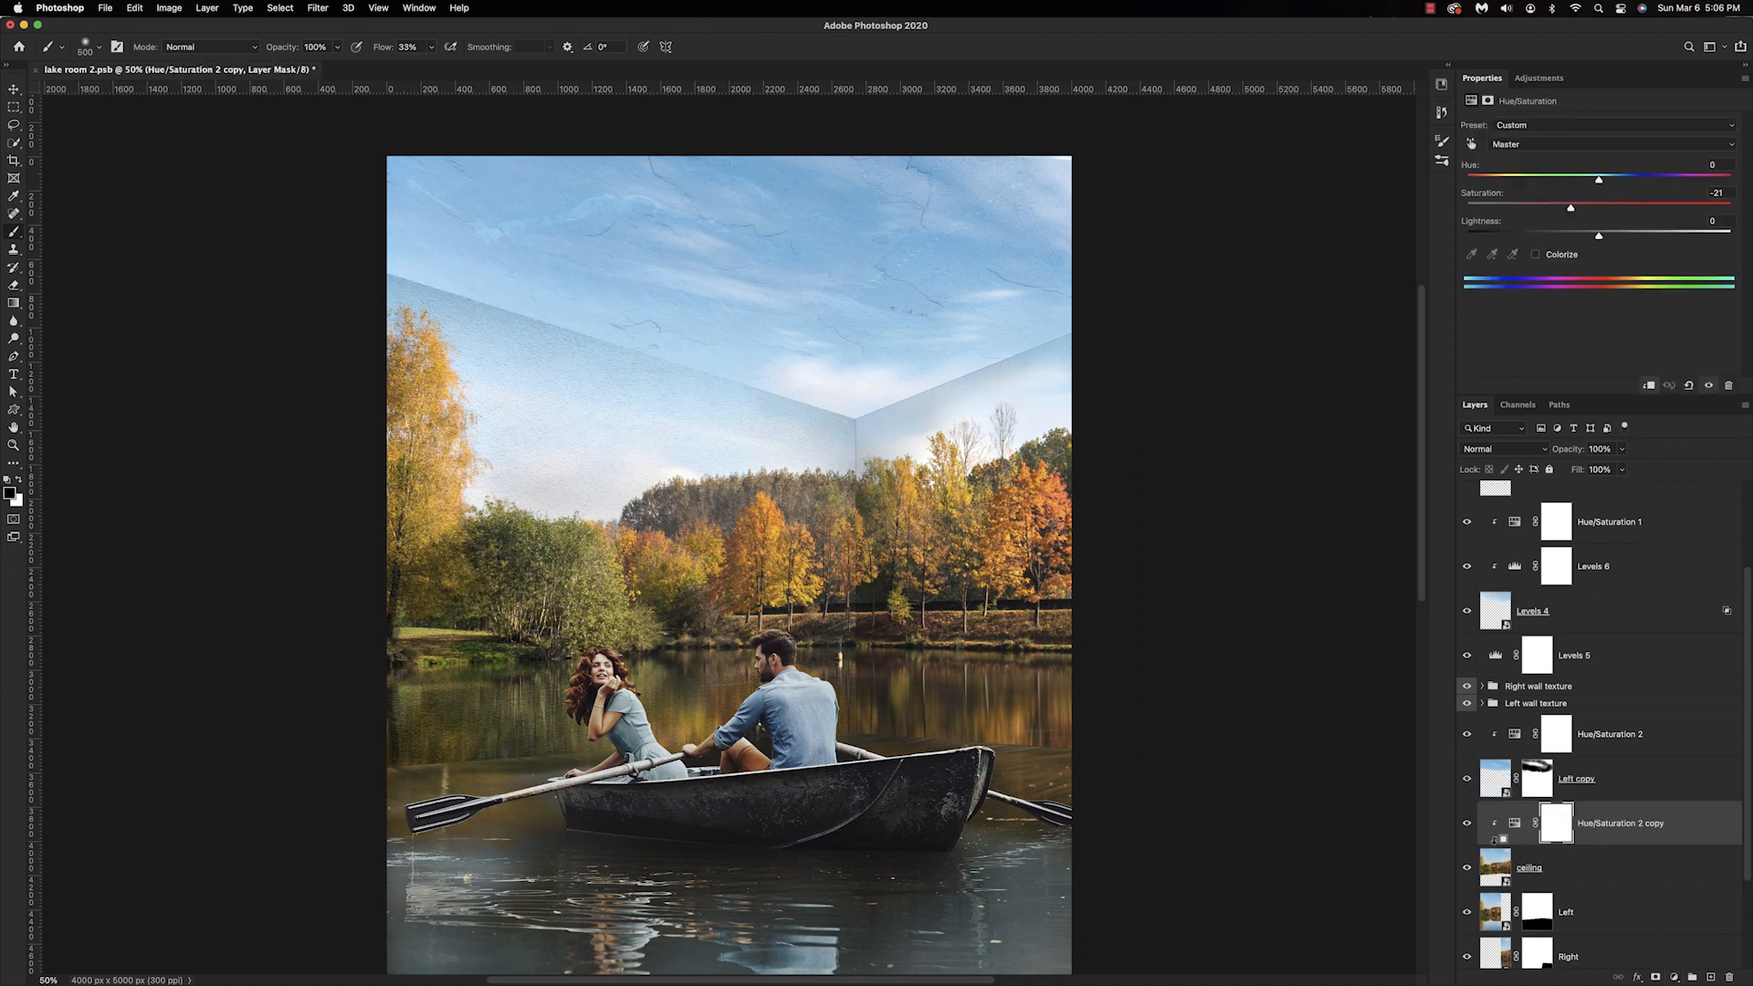
{"action": "left_click", "coordinate": [1553, 827]}
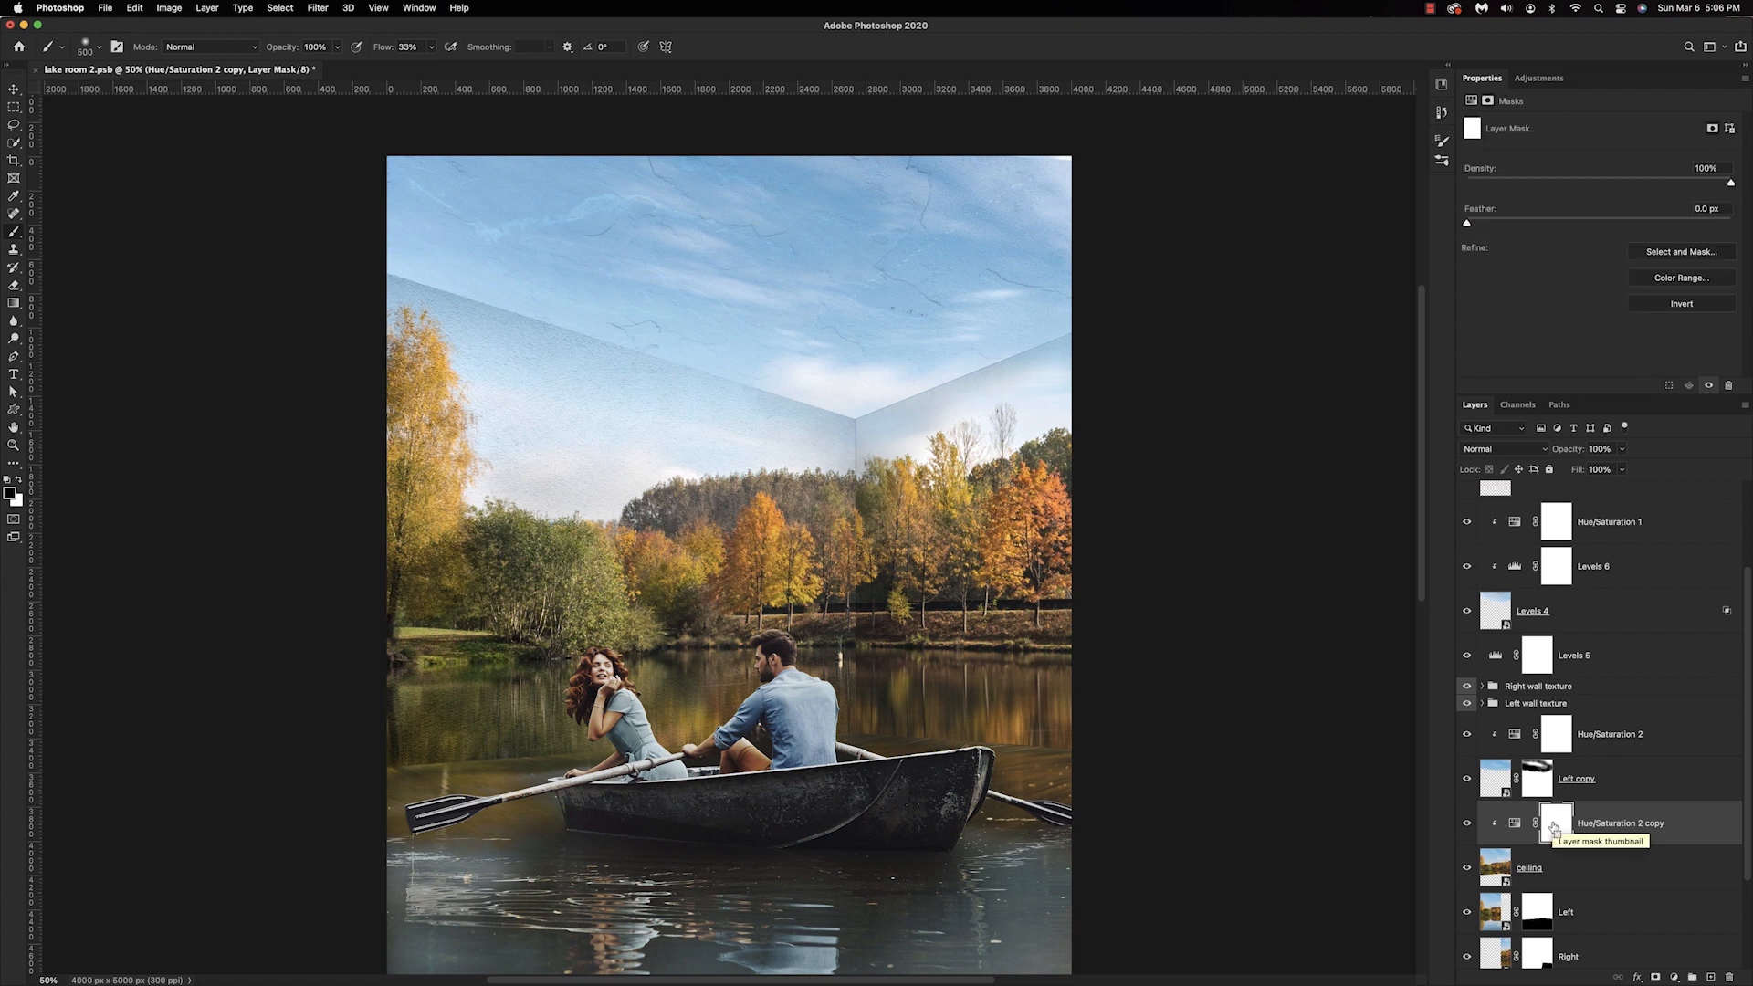
{"action": "key", "text": "super+i"}
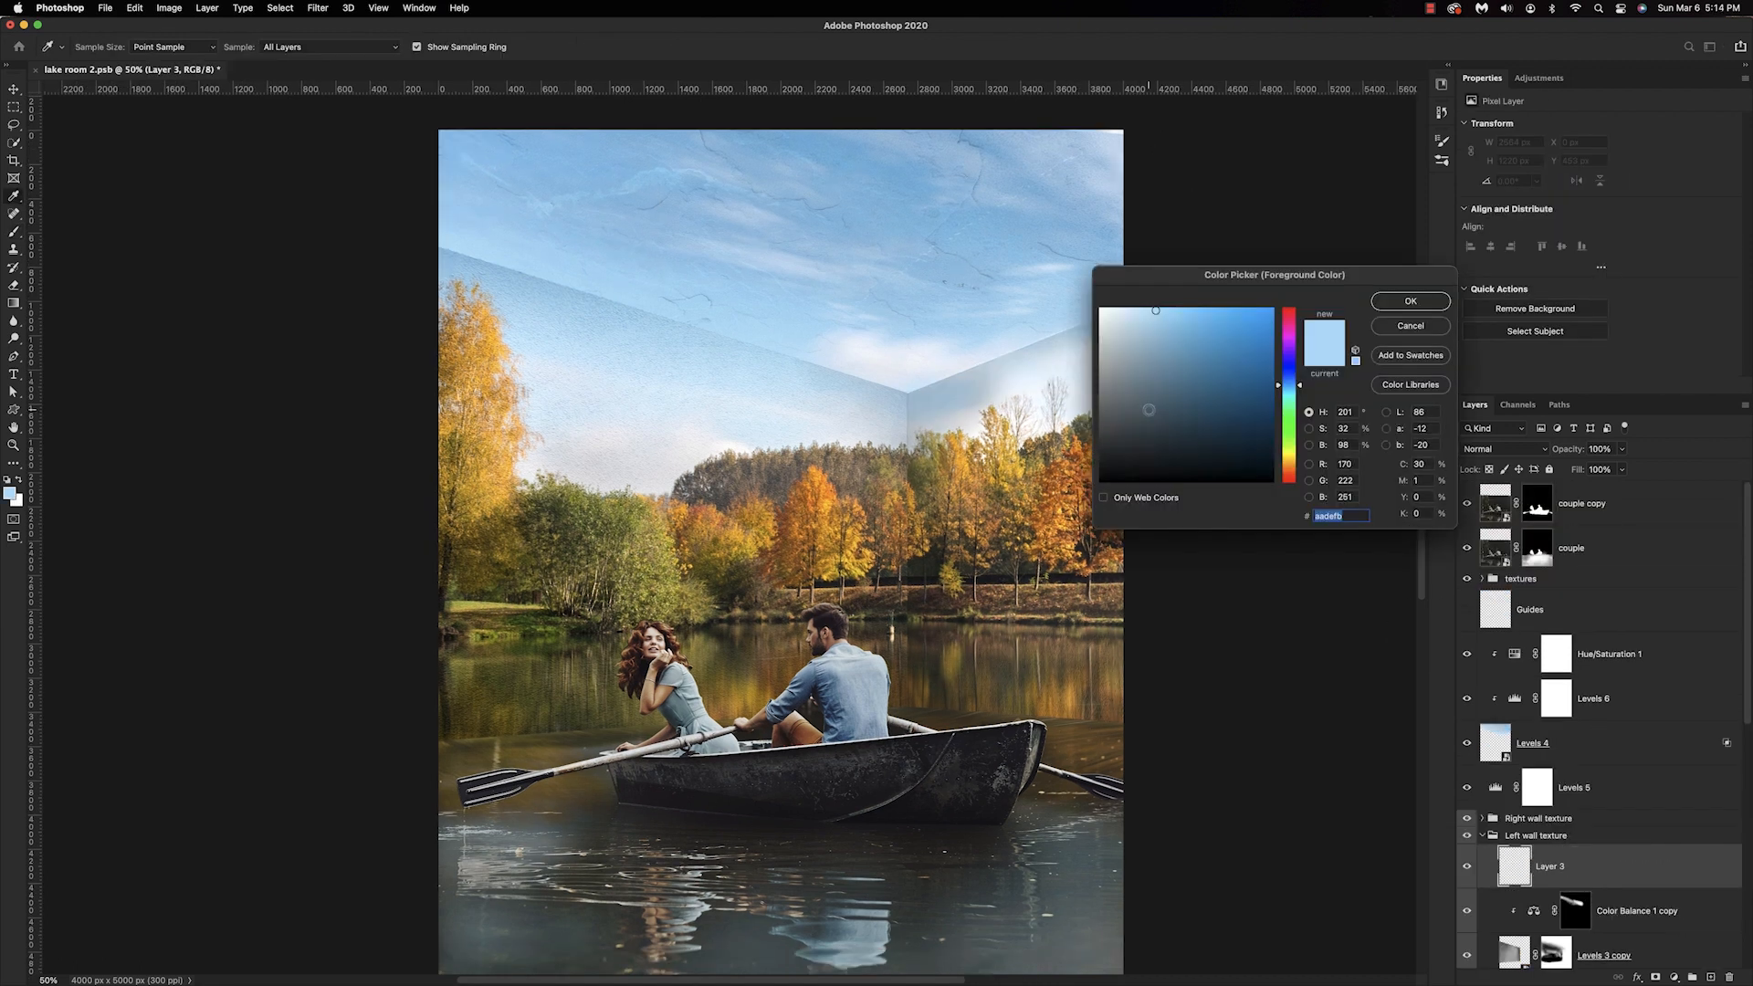
Clip Layer 3 in the Left wall texture group to the layers beneath it.
{"action": "key", "text": "super+alt+g"}
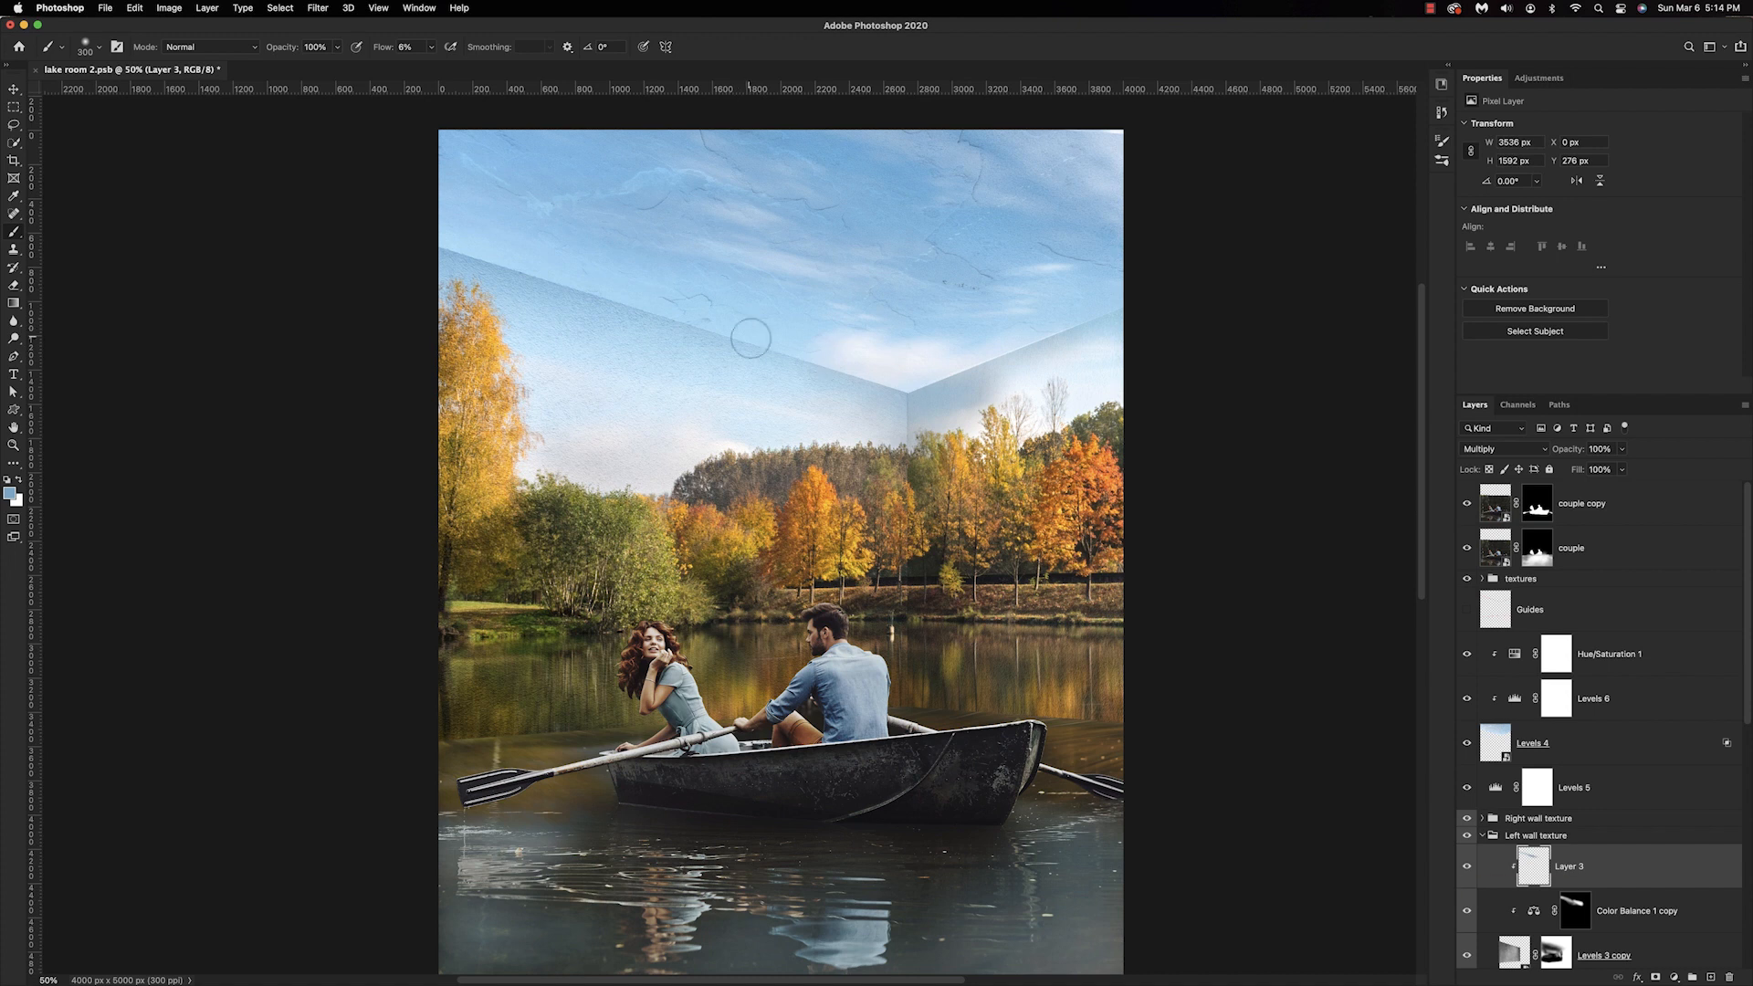
{"action": "scroll", "coordinate": [703, 331], "scroll_direction": "down", "scroll_amount": 3}
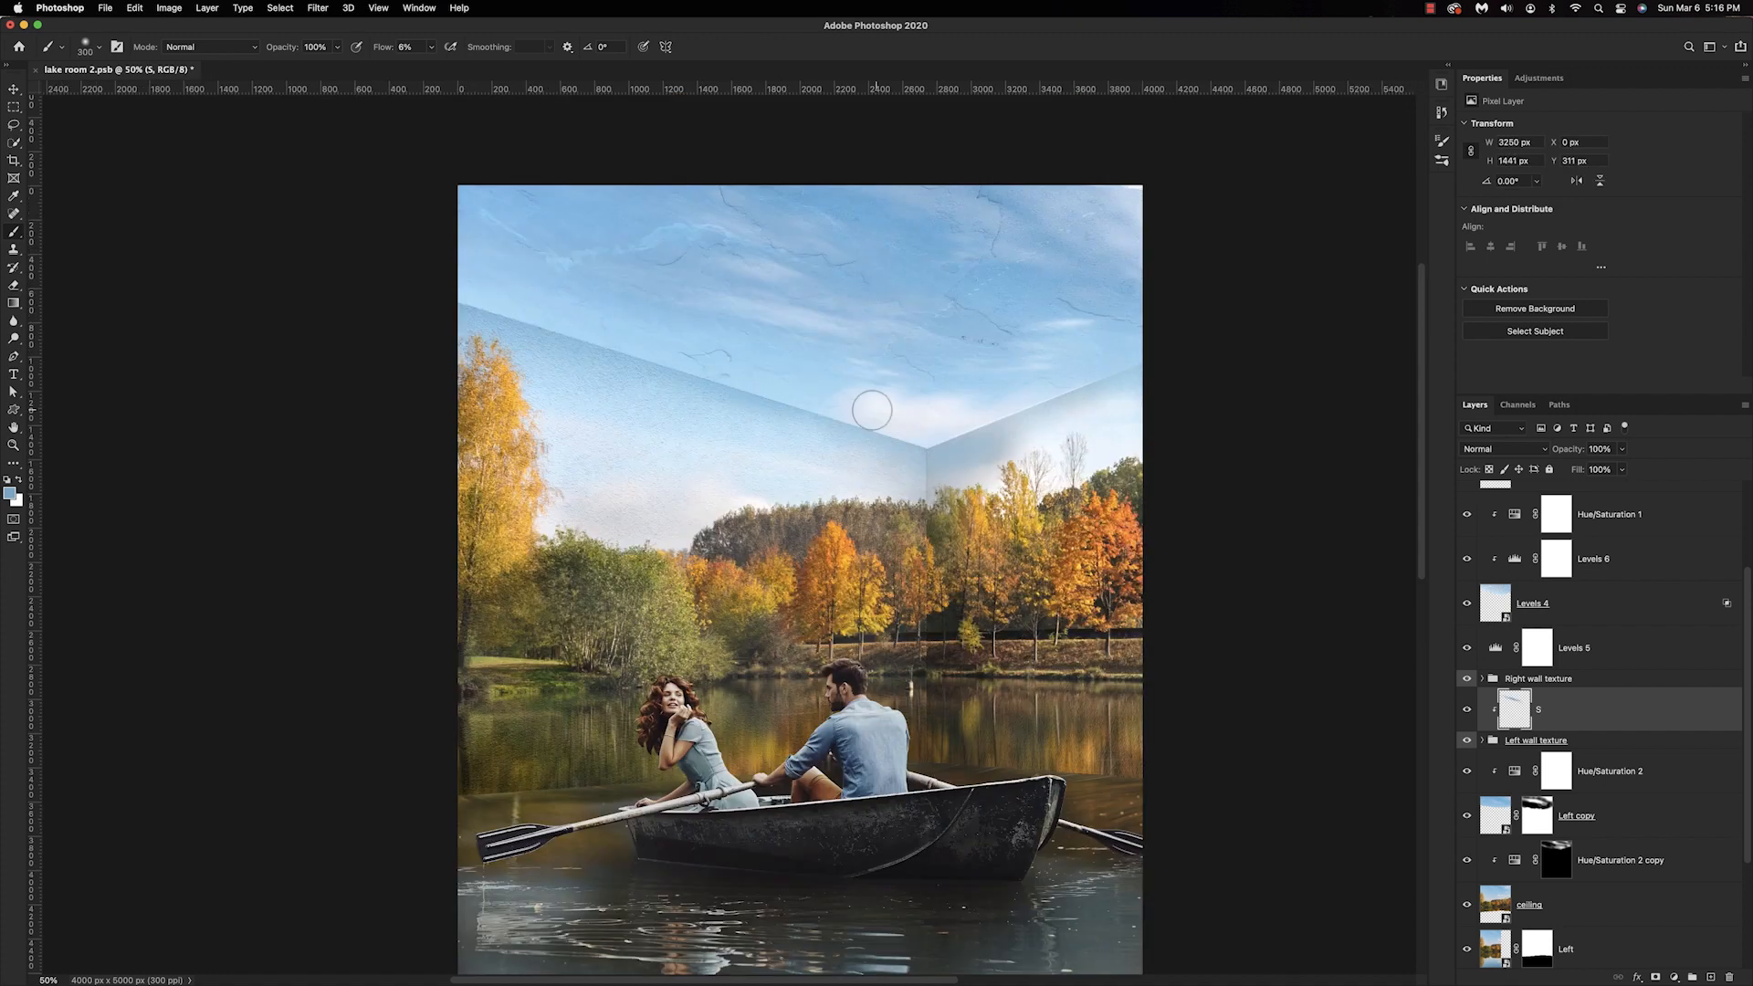
{"action": "left_click", "coordinate": [1552, 679]}
{"action": "left_click", "coordinate": [1711, 977]}
{"action": "key", "text": "super+alt+g"}
{"action": "left_click", "coordinate": [1467, 694]}
{"action": "key", "text": "Delete"}
Delete the S shading layer and add a new empty layer between the right and left wall texture groups.
{"action": "left_click", "coordinate": [1559, 708]}
{"action": "key", "text": "Delete"}
{"action": "left_click", "coordinate": [1709, 977]}
{"action": "key", "text": "super+z"}
{"action": "left_click", "coordinate": [1710, 977]}
Outline the ceiling with the Pen tool, convert the path to a selection and mask the ceiling out of Layer 3.
{"action": "key", "text": "p"}
{"action": "left_click", "coordinate": [457, 302]}
{"action": "left_click", "coordinate": [927, 448]}
{"action": "left_click", "coordinate": [1144, 362]}
{"action": "right_click", "coordinate": [598, 297]}
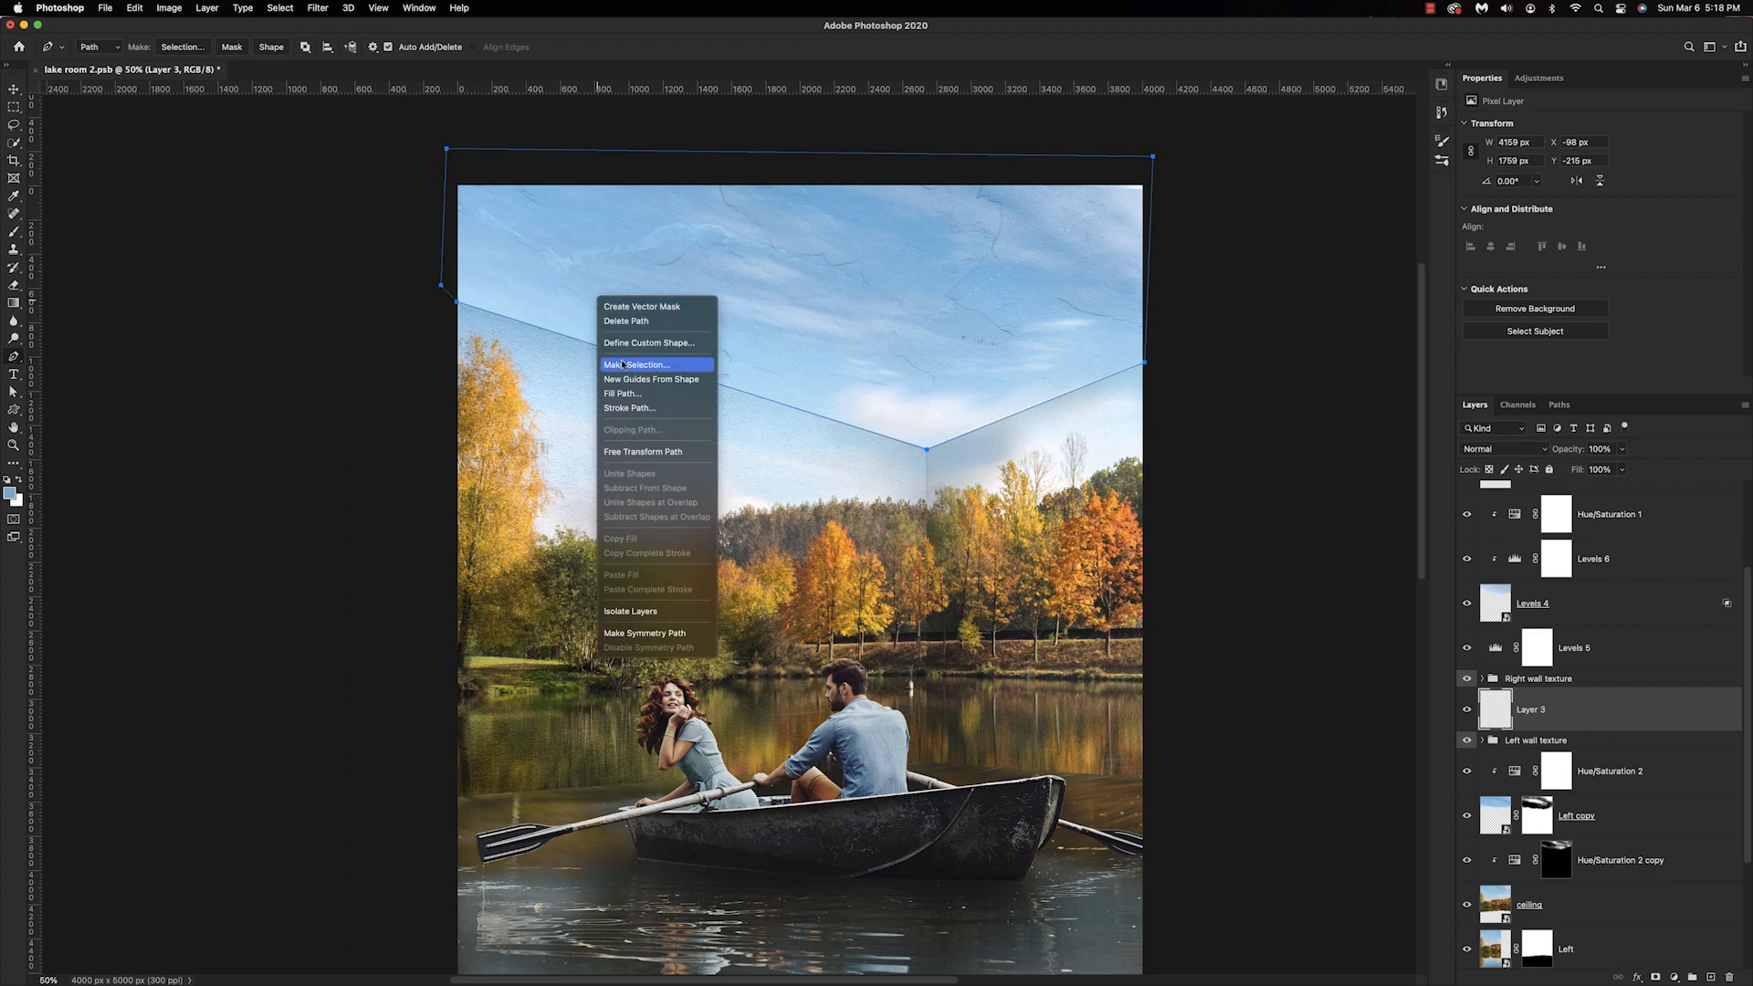
{"action": "left_click", "coordinate": [623, 365]}
{"action": "key", "text": "Return"}
{"action": "left_click", "coordinate": [1656, 977], "text": "alt"}
Paint soft blue shadows on Layer 3 along both wall-ceiling edges and set the layer to Darken.
{"action": "left_click", "coordinate": [1496, 710]}
{"action": "key", "text": "b"}
{"action": "left_click_drag", "start_coordinate": [477, 294], "coordinate": [748, 378]}
{"action": "left_click_drag", "start_coordinate": [1100, 367], "coordinate": [887, 427]}
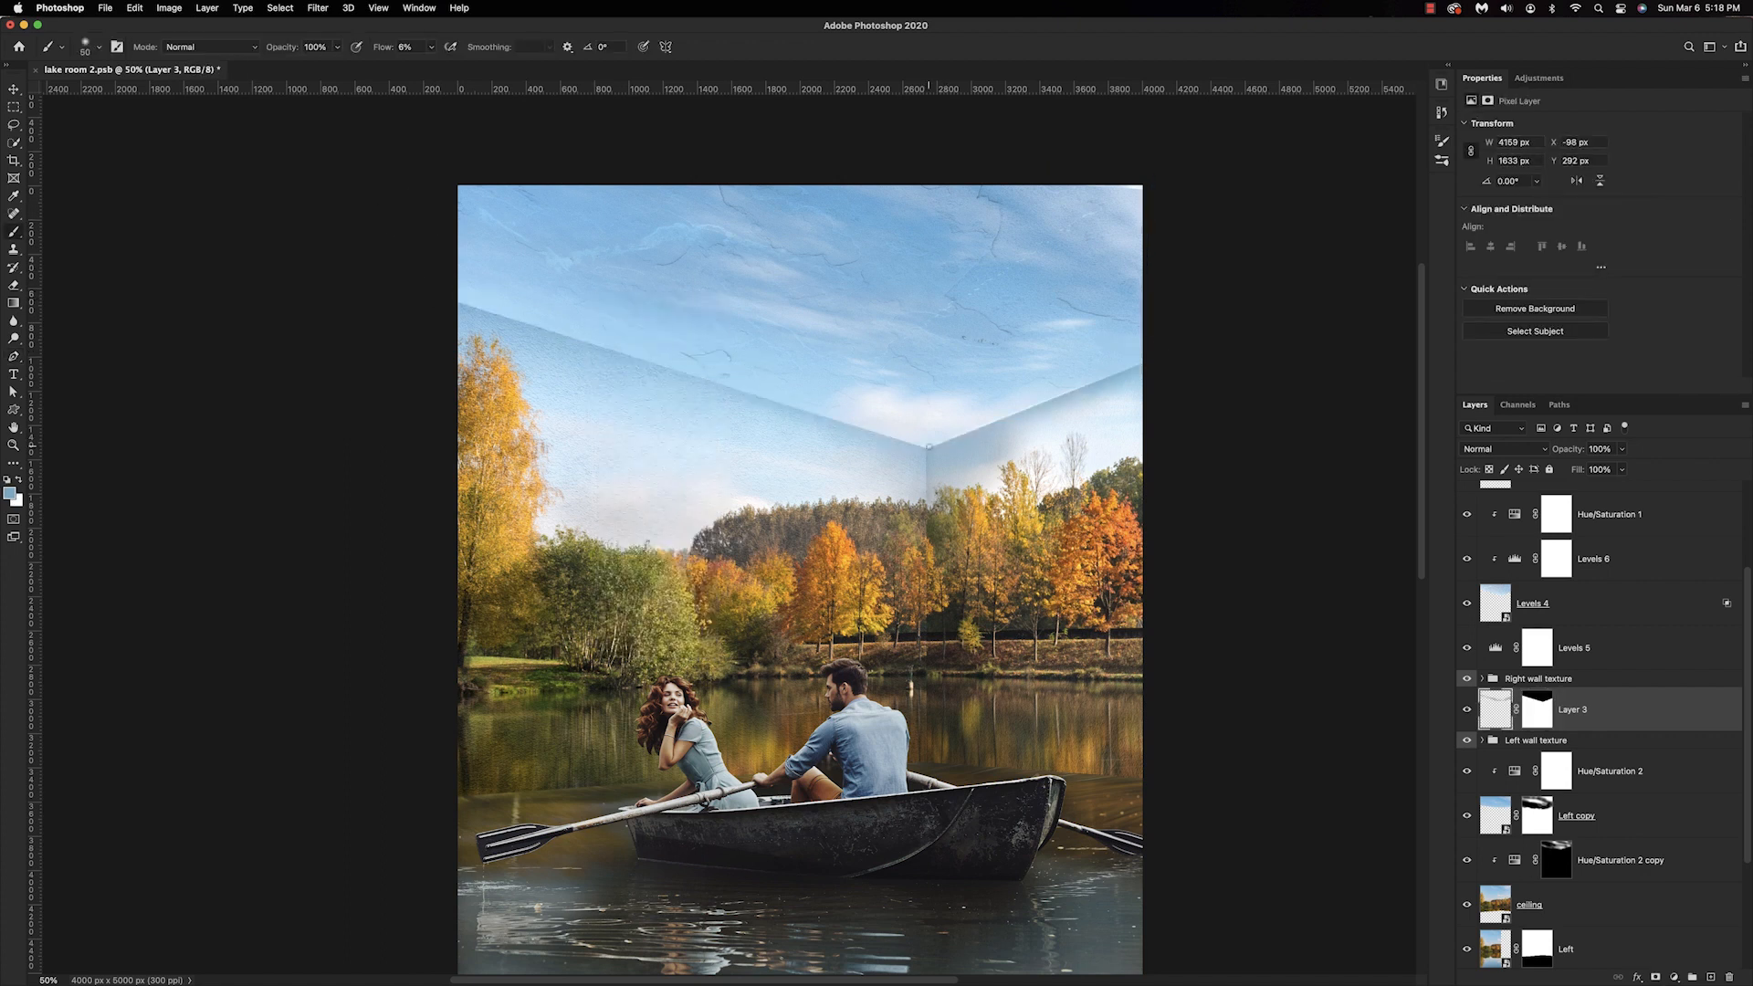
{"action": "key", "text": "alt+shift+BackSpace"}
Add a new layer below Guides and give it an inverted copy of Layer 3's mask.
{"action": "scroll", "coordinate": [929, 448], "scroll_direction": "down", "scroll_amount": 2}
{"action": "left_click", "coordinate": [1711, 977]}
{"action": "key", "text": "super+i"}
{"action": "key", "text": "]"}
{"action": "key", "text": "]"}
{"action": "key", "text": "]"}
{"action": "key", "text": "]"}
{"action": "key", "text": "]"}
{"action": "key", "text": "]"}
{"action": "key", "text": "]"}
{"action": "key", "text": "]"}
{"action": "left_click_drag", "start_coordinate": [1538, 754], "coordinate": [1593, 587]}
{"action": "left_click", "coordinate": [1496, 709]}
{"action": "left_click", "coordinate": [1496, 833]}
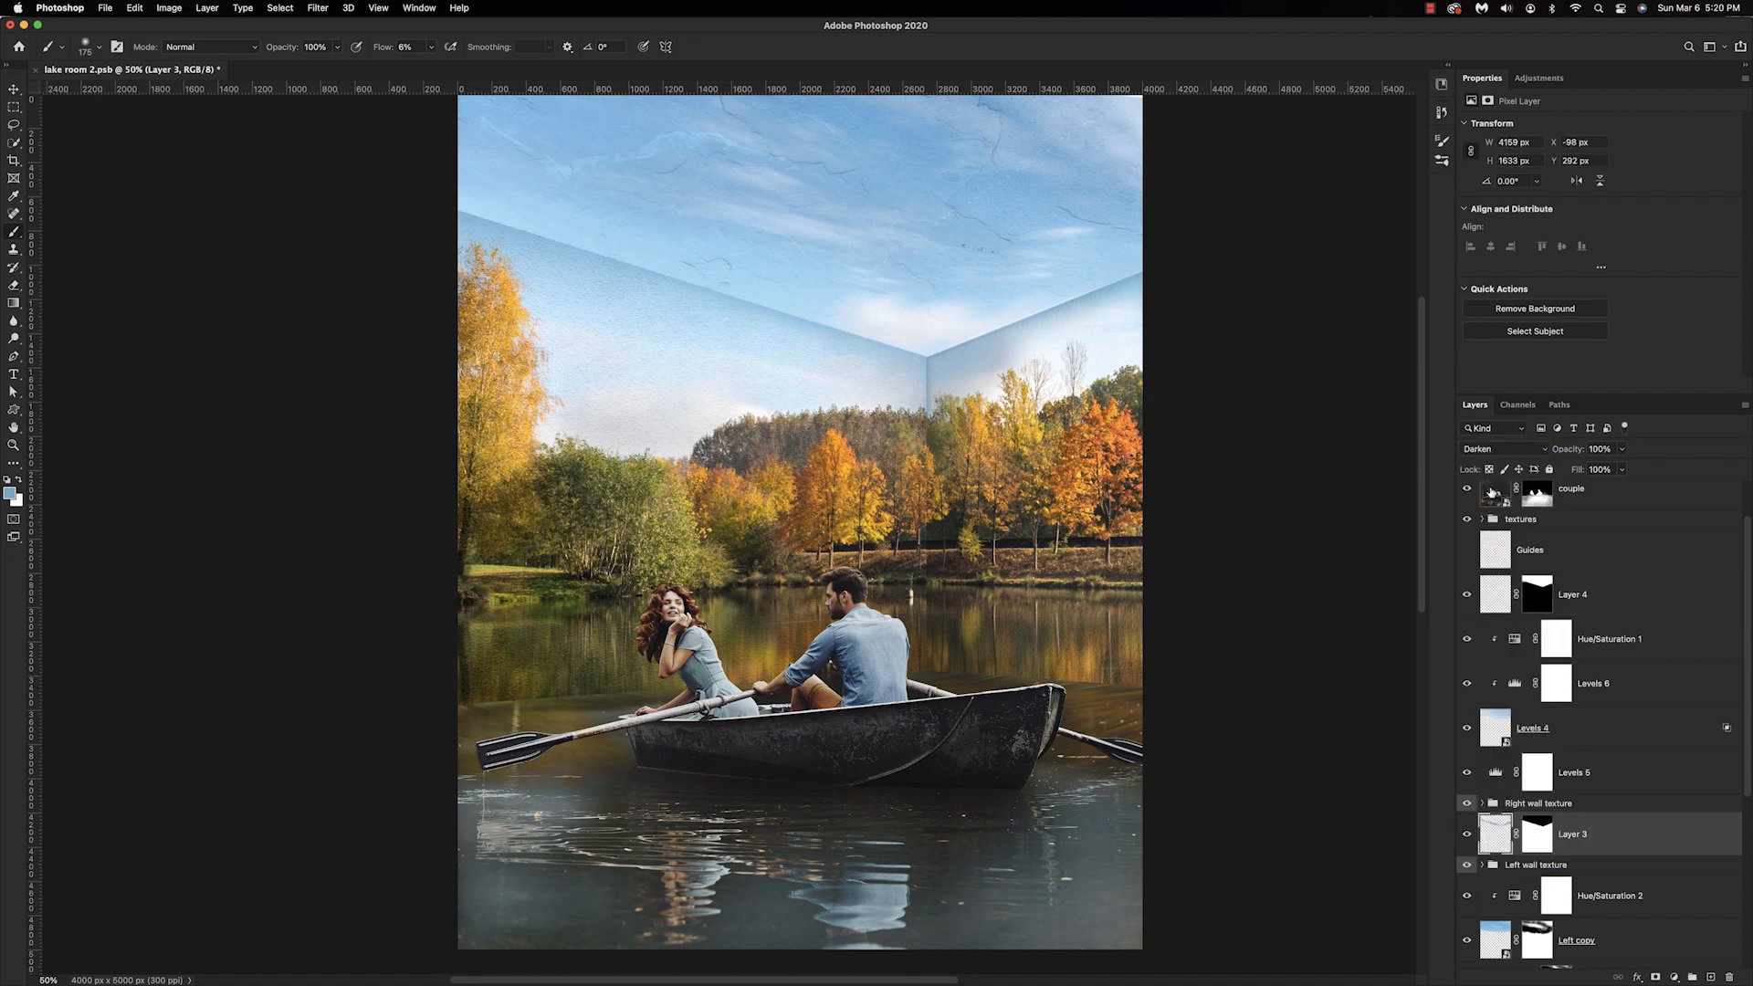
Set Layer 4 to Darken and delete the layer.
{"action": "left_click", "coordinate": [1572, 594]}
{"action": "left_click", "coordinate": [1505, 449]}
{"action": "left_click", "coordinate": [1490, 492]}
{"action": "key", "text": "BackSpace"}
Add a new layer below Guides, outline the ceiling with the Pen tool and mask the layer to that area.
{"action": "left_click", "coordinate": [1710, 977]}
{"action": "key", "text": "p"}
{"action": "left_click", "coordinate": [422, 200]}
{"action": "left_click", "coordinate": [927, 357]}
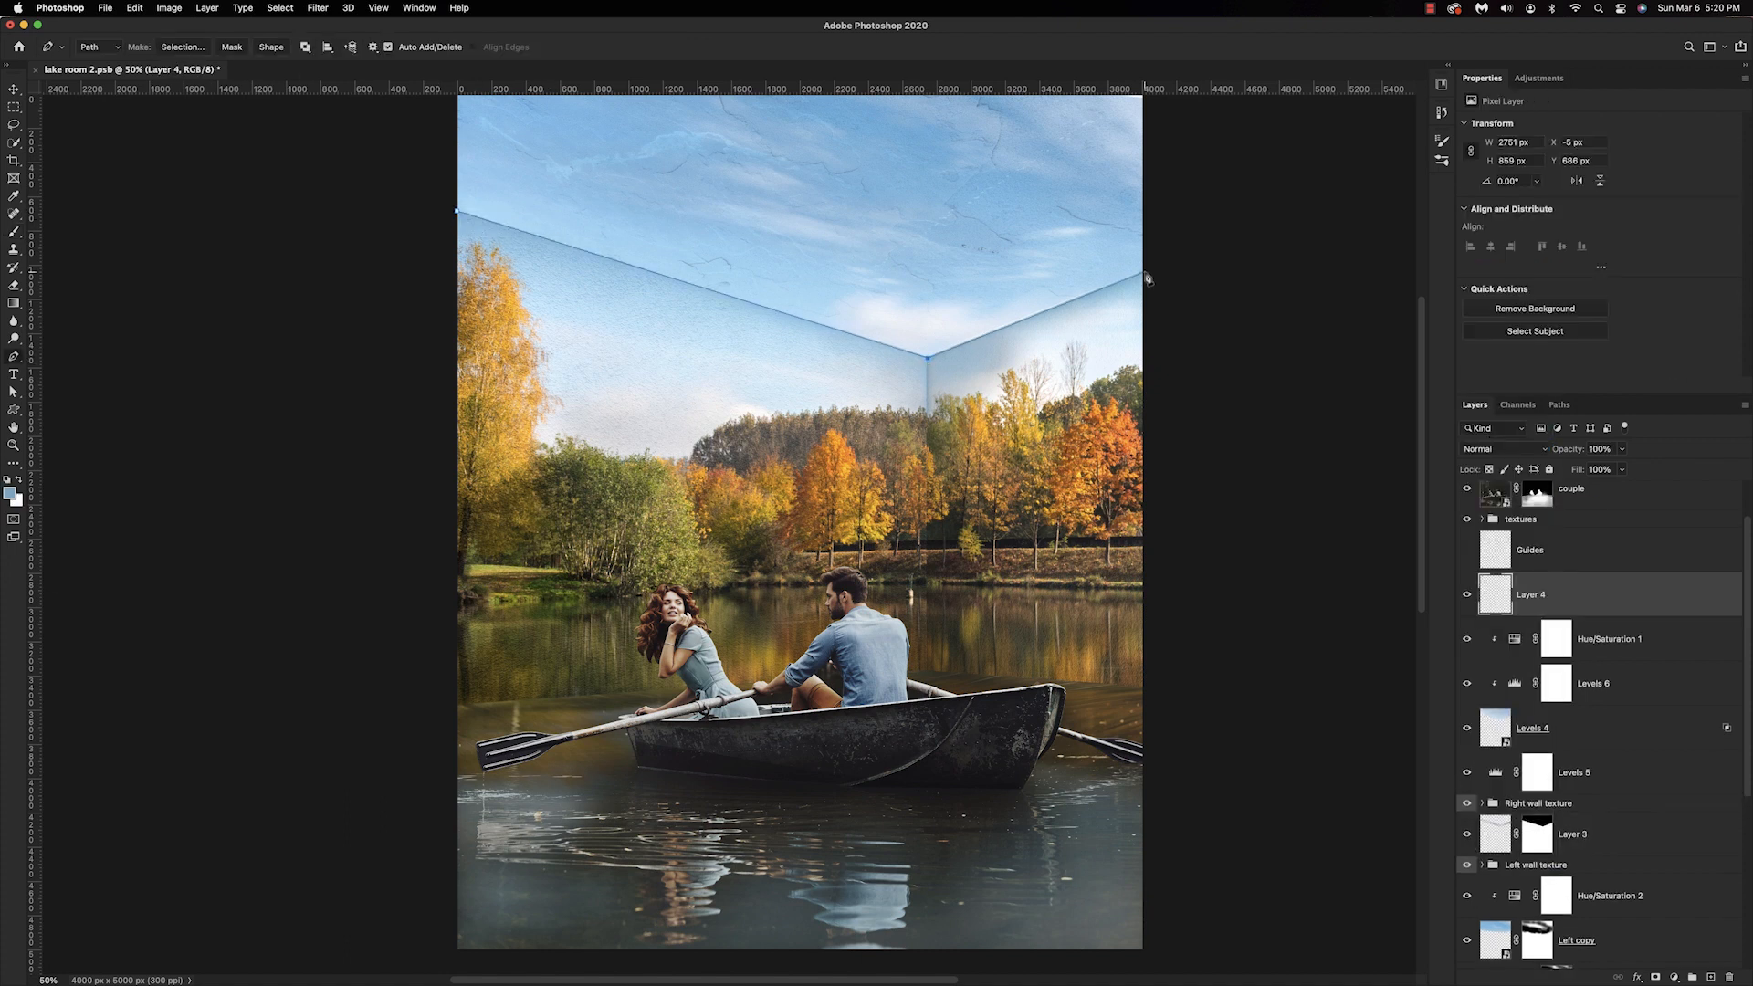
{"action": "scroll", "coordinate": [1147, 274], "scroll_direction": "up", "scroll_amount": 3}
{"action": "left_click", "coordinate": [1655, 977]}
Set Layer 4 to Darken and paint a soft blue shadow along the left wall's ceiling edge.
{"action": "left_click", "coordinate": [1505, 594]}
{"action": "left_click", "coordinate": [1505, 449]}
{"action": "left_click", "coordinate": [1490, 492]}
{"action": "key", "text": "b"}
{"action": "left_click_drag", "start_coordinate": [440, 421], "coordinate": [889, 566]}
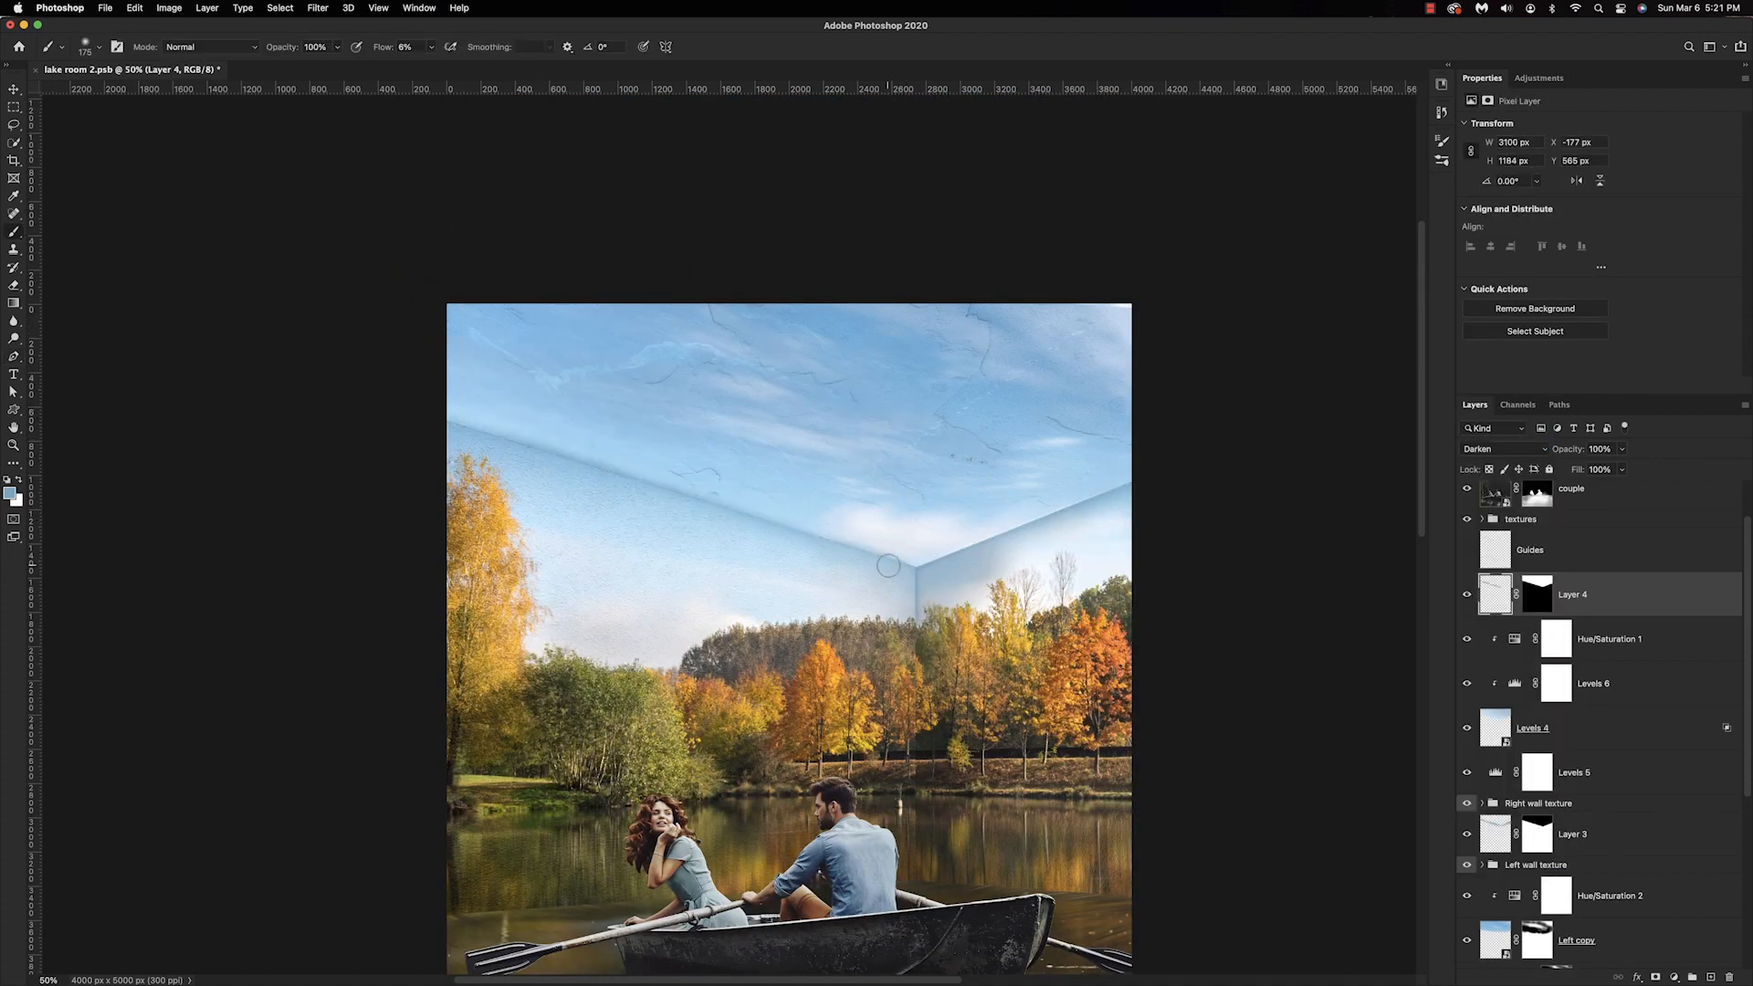
Mask Layer 4 with a straight black brush stroke at 55% flow from the room corner along the left ceiling edge.
{"action": "scroll", "coordinate": [916, 569], "scroll_direction": "down", "scroll_amount": 5}
{"action": "left_click", "coordinate": [1505, 449]}
{"action": "left_click", "coordinate": [1489, 449]}
{"action": "left_click", "coordinate": [1537, 595]}
{"action": "left_click_drag", "start_coordinate": [383, 46], "coordinate": [427, 38]}
{"action": "key", "text": "]"}
{"action": "key", "text": "]"}
{"action": "key", "text": "]"}
{"action": "left_click", "coordinate": [906, 343]}
{"action": "left_click", "coordinate": [446, 203], "text": "shift"}
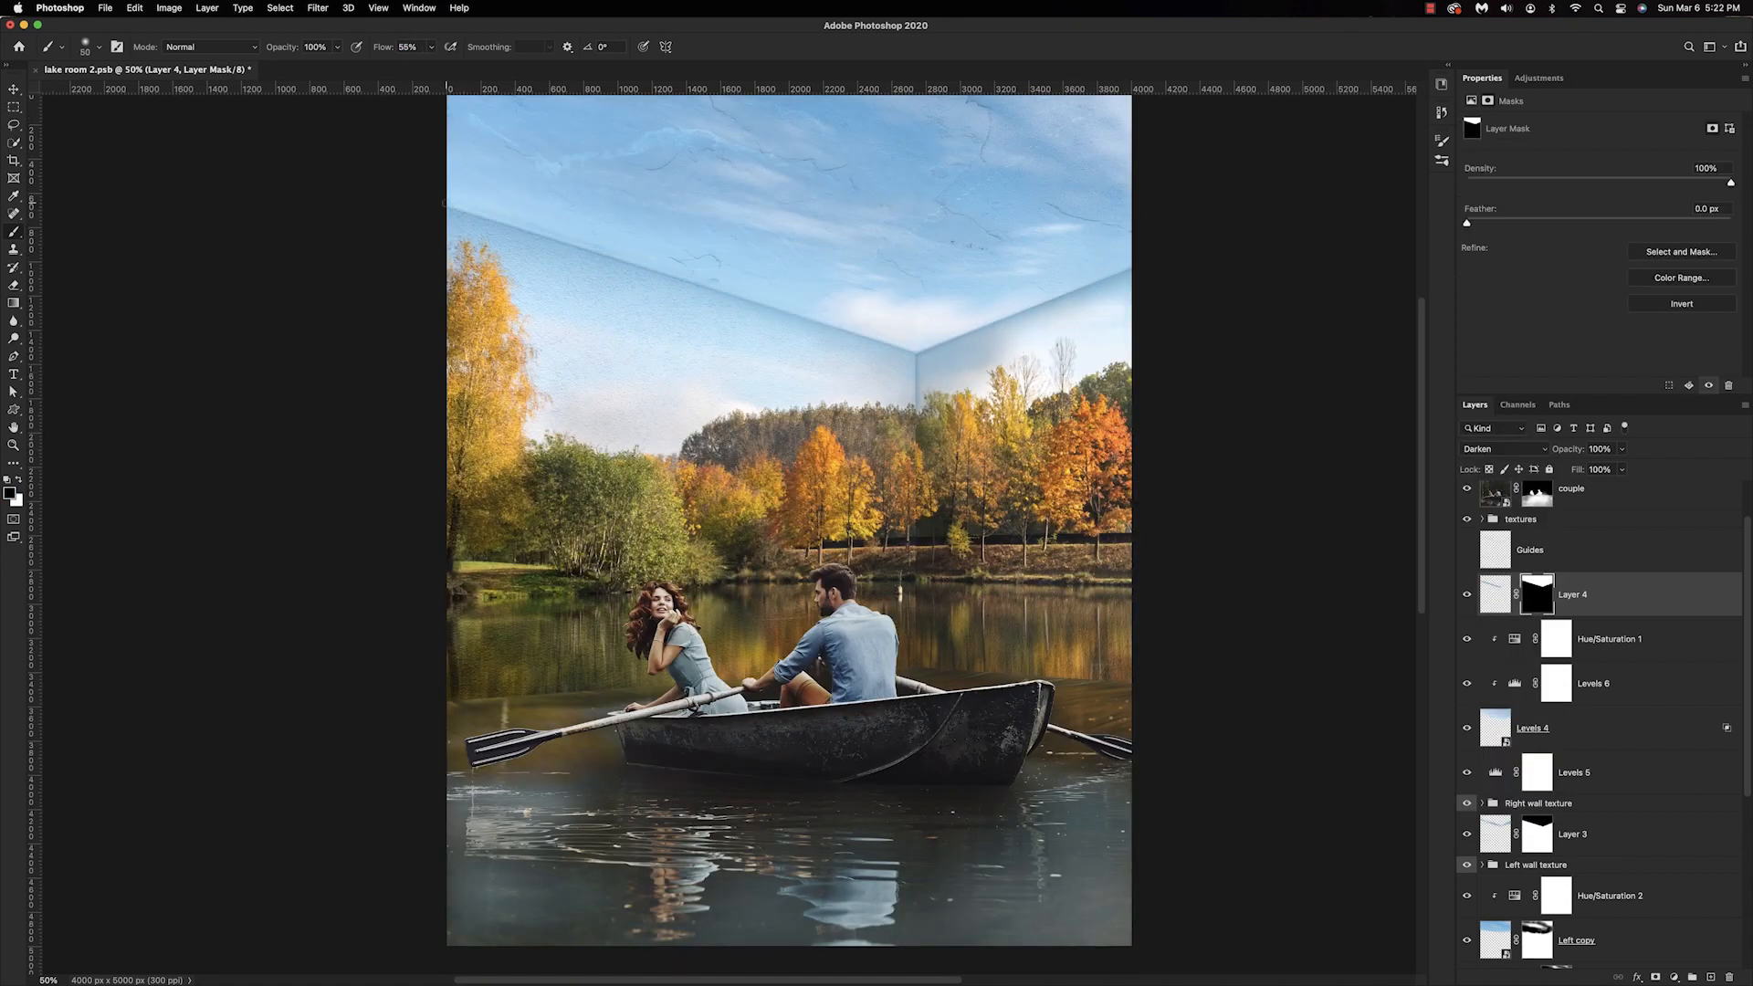
{"action": "key", "text": "super+minus"}
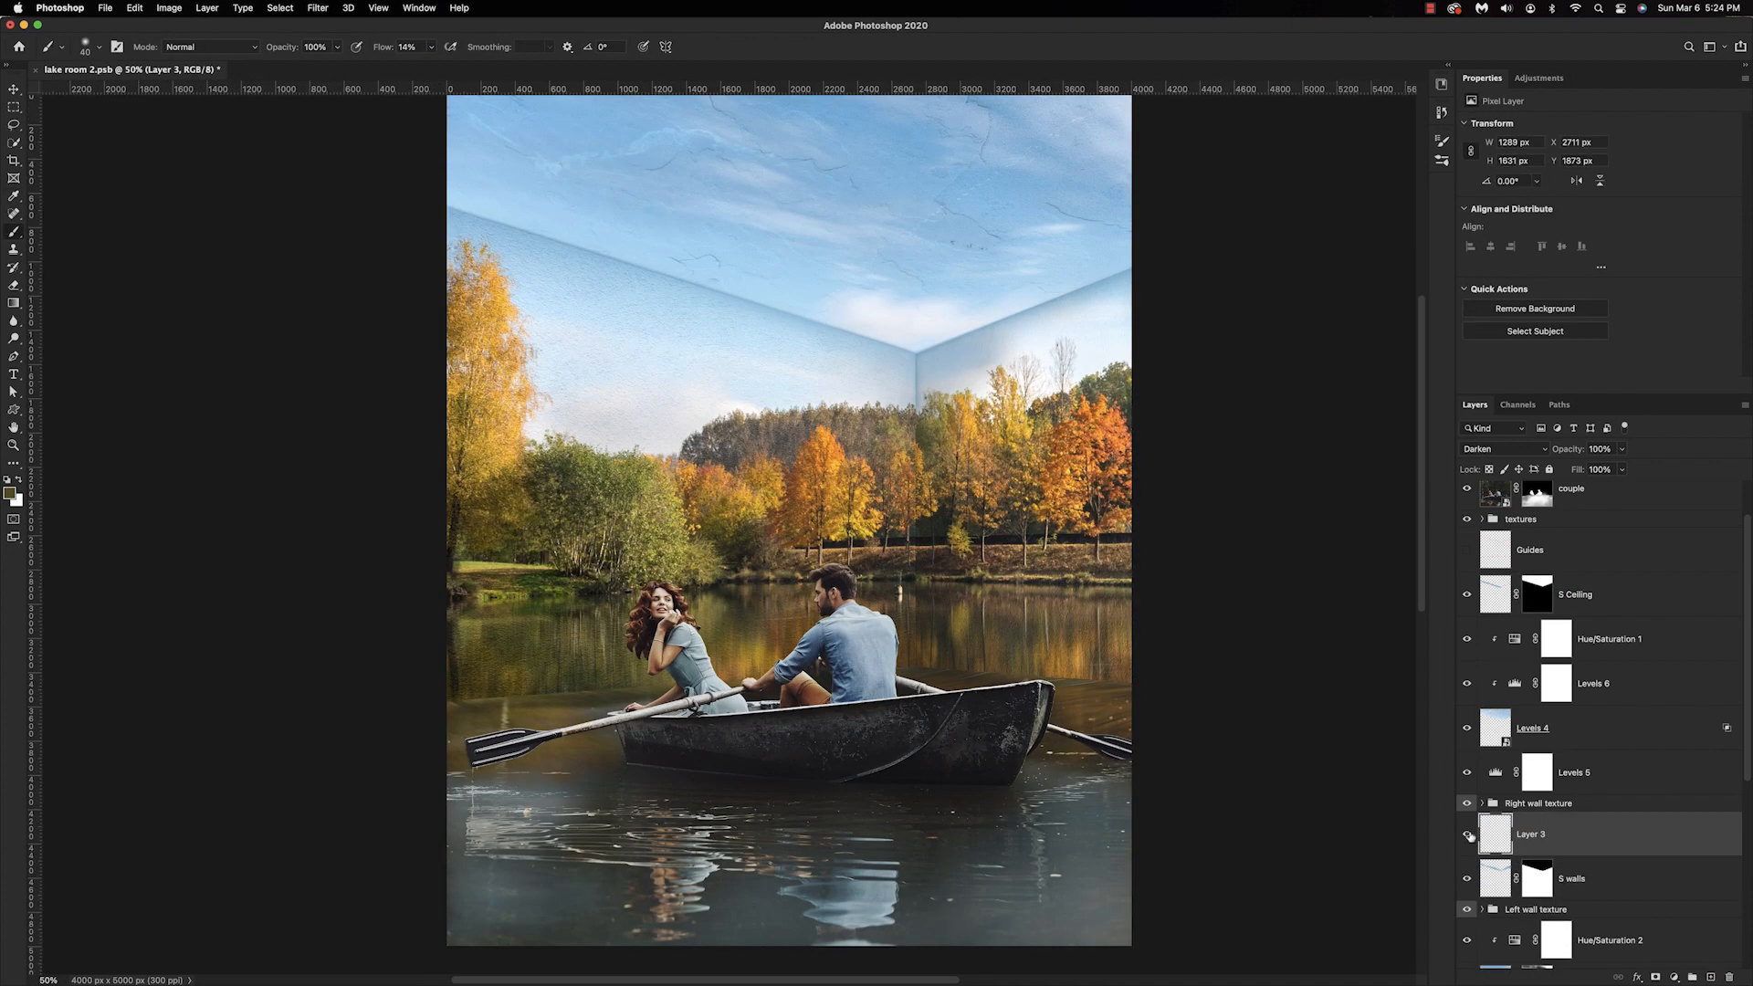
Set Layer 3 to Multiply and move it between S Ceiling and Hue/Saturation 1.
{"action": "left_click", "coordinate": [1505, 449]}
{"action": "left_click", "coordinate": [1489, 465]}
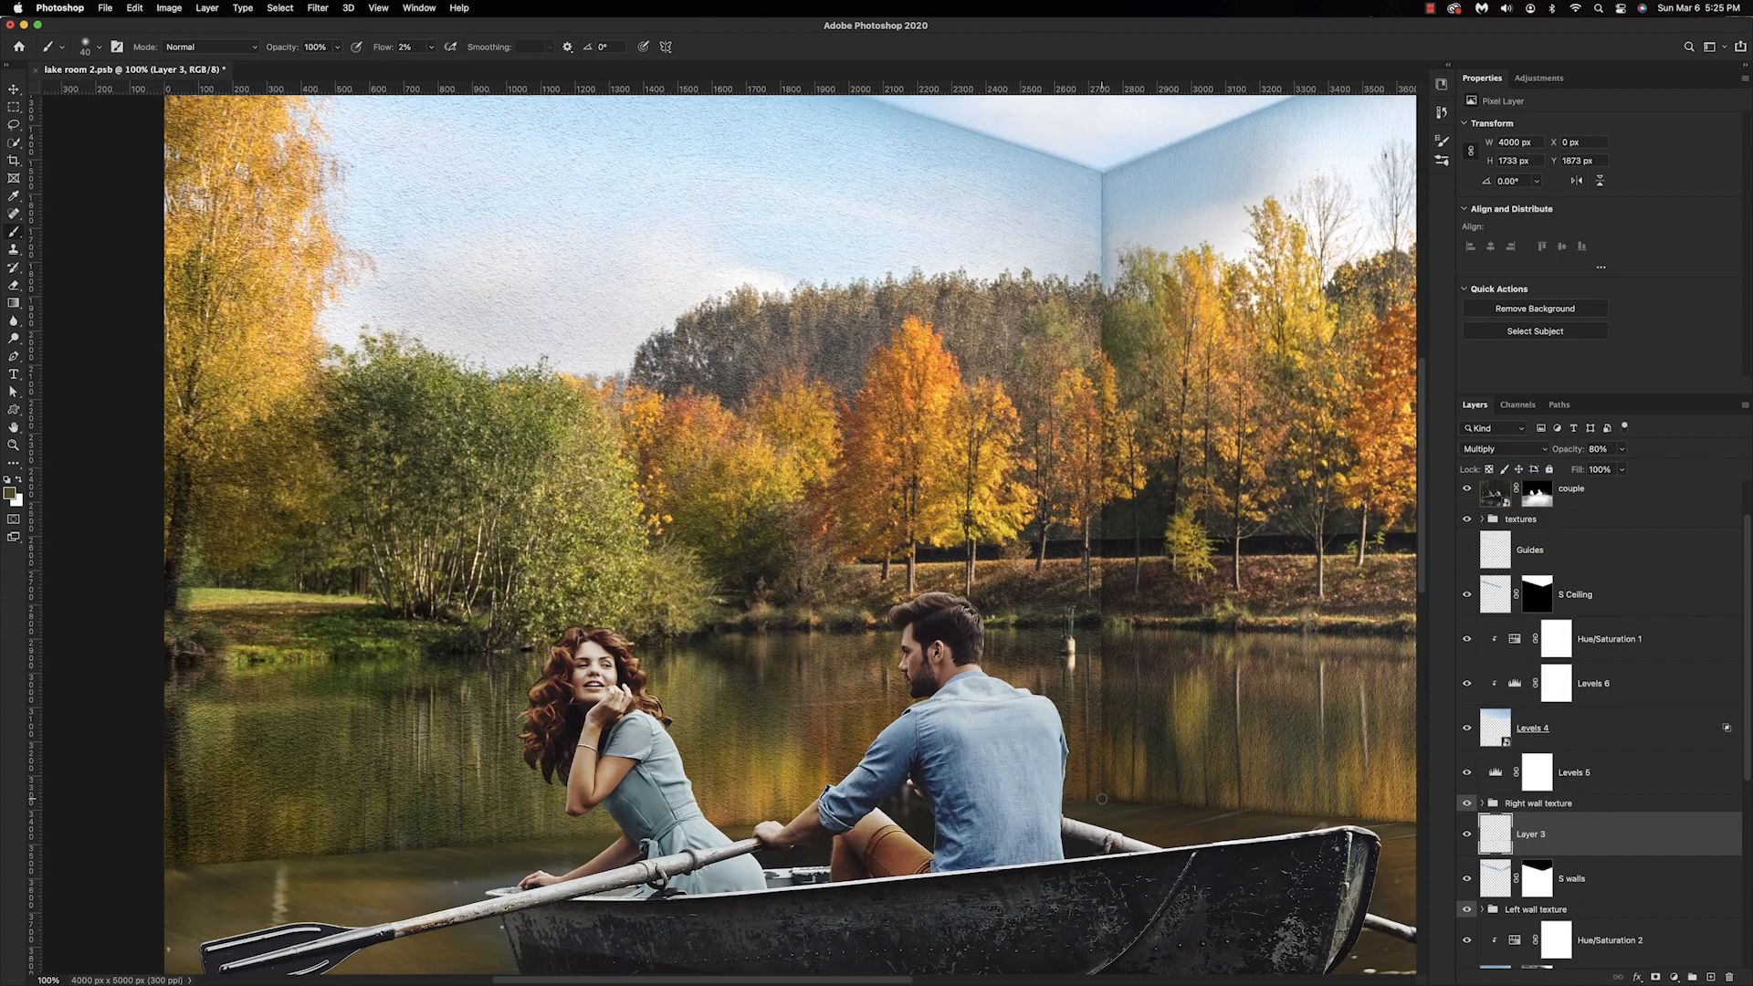
{"action": "left_click_drag", "start_coordinate": [1564, 845], "coordinate": [1543, 617]}
{"action": "scroll", "coordinate": [1105, 854], "scroll_direction": "right", "scroll_amount": 5}
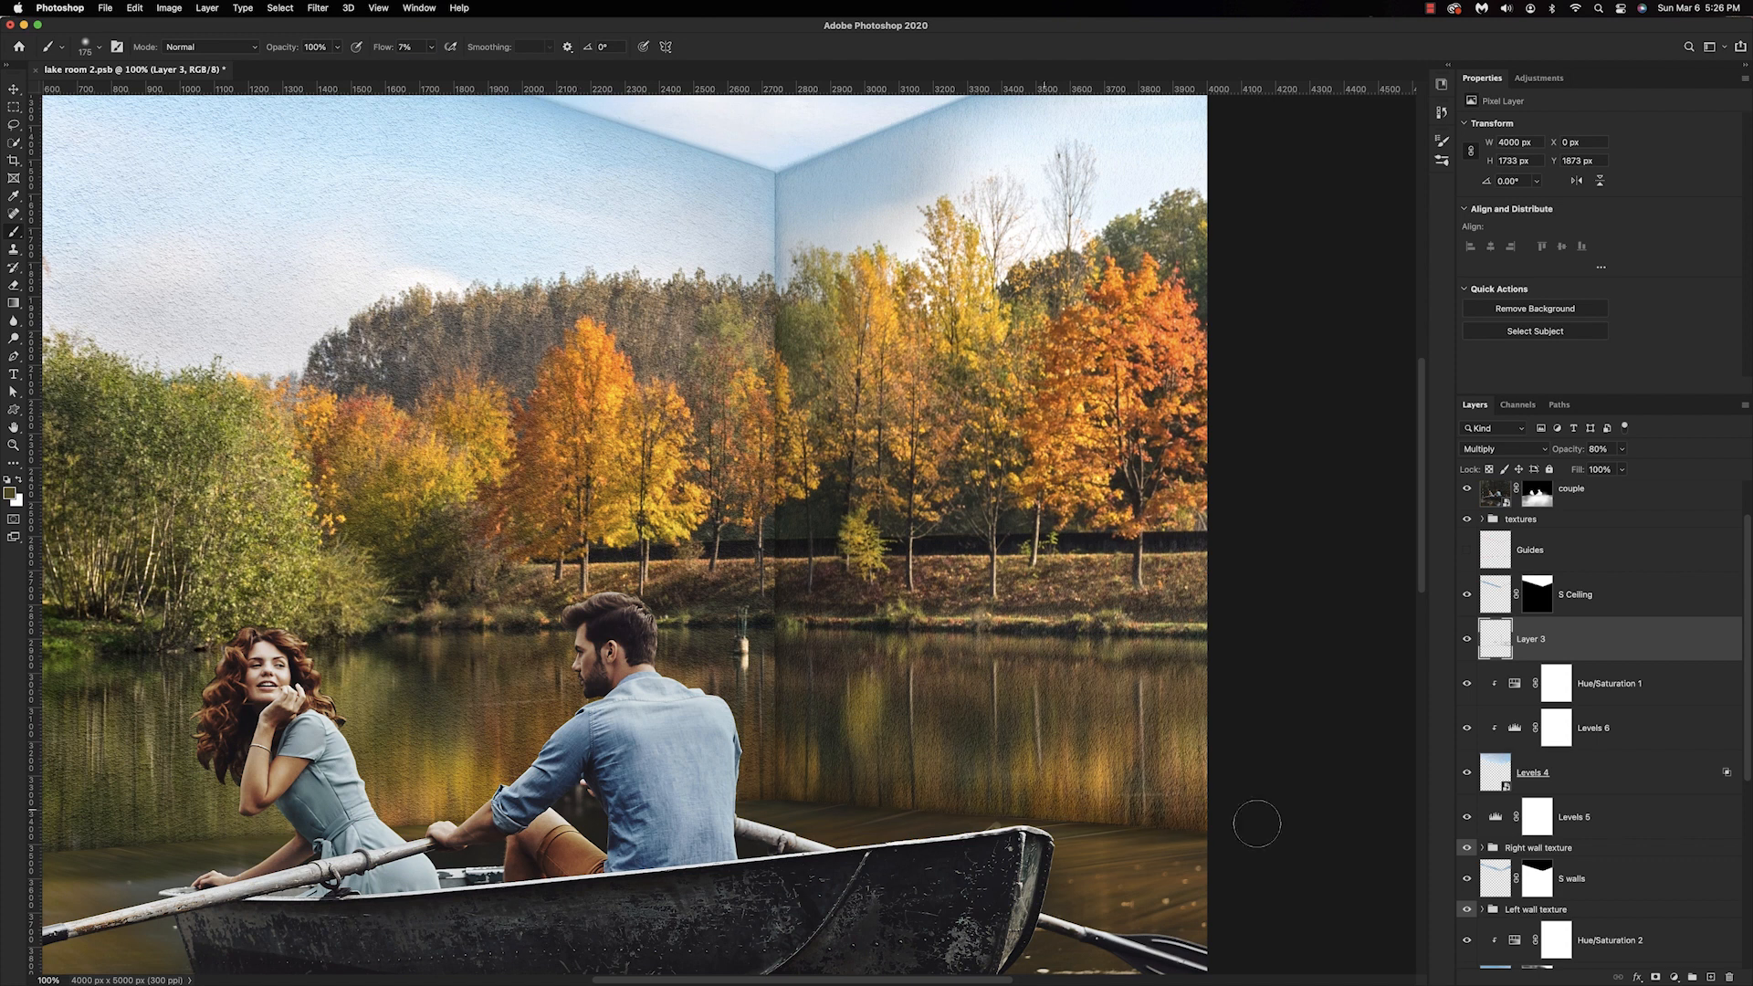
Paint soft dark shading across the lake behind the couple on Layer 3 and add a layer mask.
{"action": "key", "text": "bracketleft"}
{"action": "key", "text": "bracketleft"}
{"action": "key", "text": "bracketleft"}
{"action": "scroll", "coordinate": [770, 798], "scroll_direction": "left", "scroll_amount": 5}
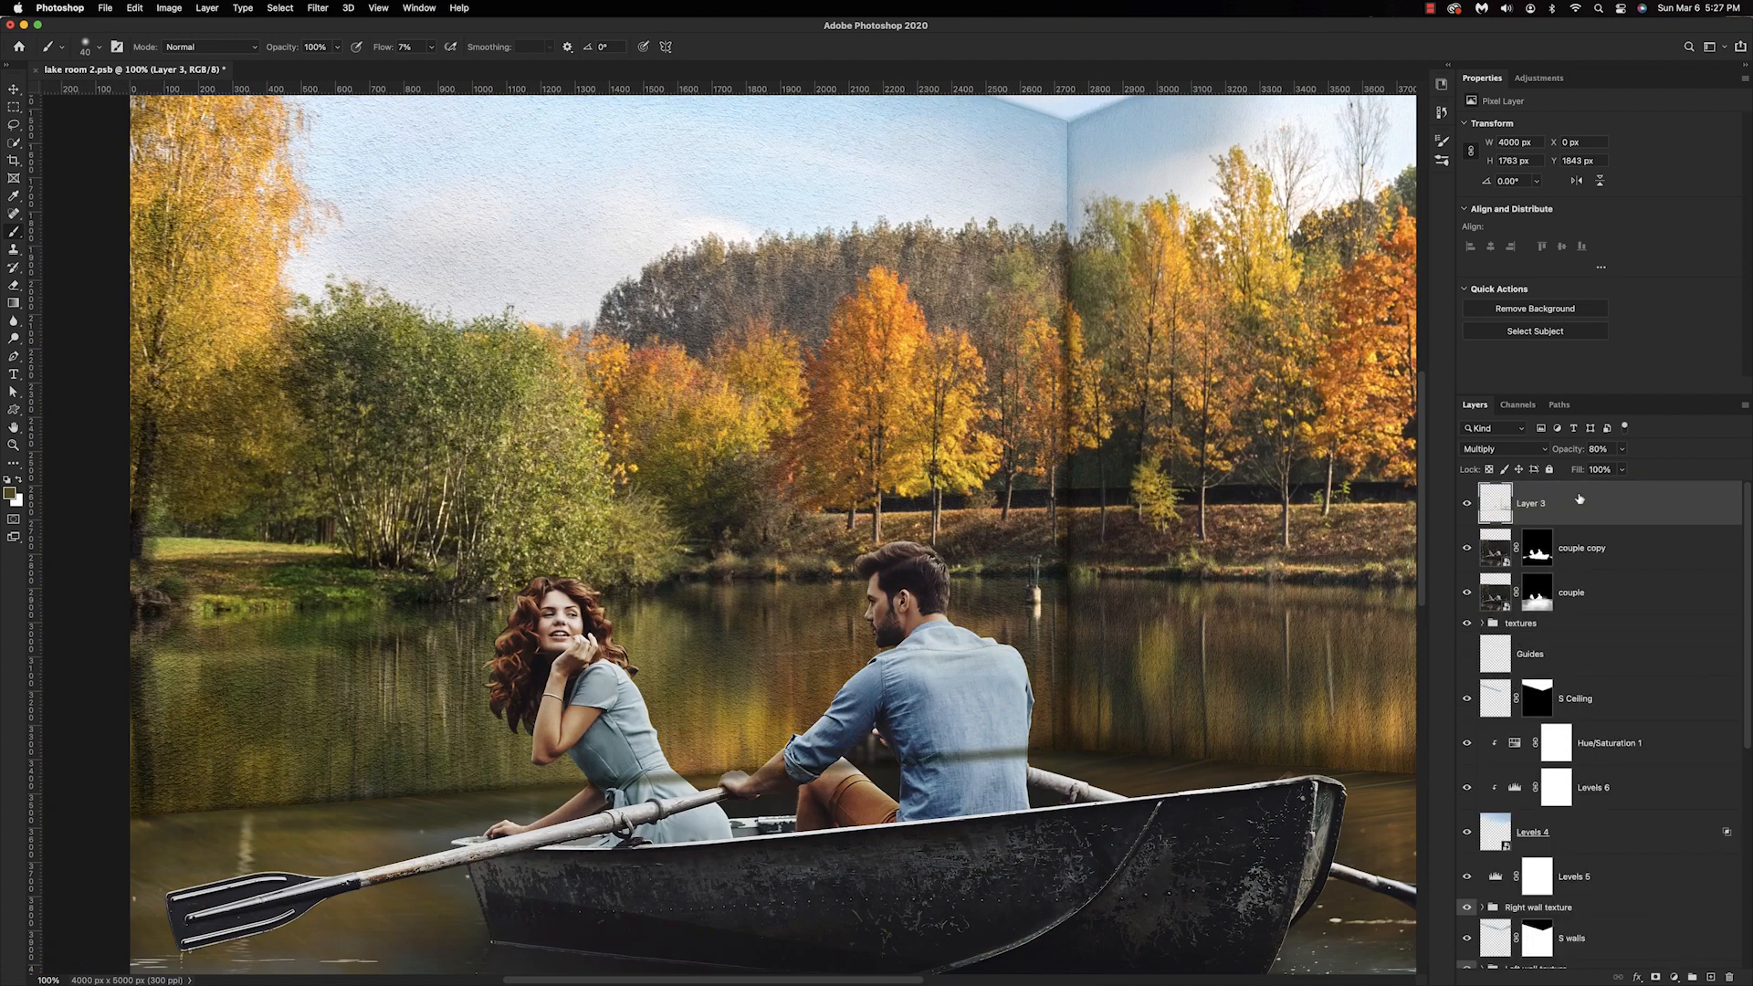
{"action": "key", "text": "super+minus"}
{"action": "key", "text": "bracketright"}
{"action": "key", "text": "bracketright"}
{"action": "key", "text": "bracketright"}
{"action": "key", "text": "bracketright"}
{"action": "key", "text": "bracketright"}
{"action": "key", "text": "bracketright"}
{"action": "key", "text": "bracketright"}
{"action": "left_click_drag", "start_coordinate": [969, 677], "coordinate": [1299, 697]}
{"action": "left_click_drag", "start_coordinate": [331, 717], "coordinate": [759, 685]}
{"action": "left_click", "coordinate": [1656, 977]}
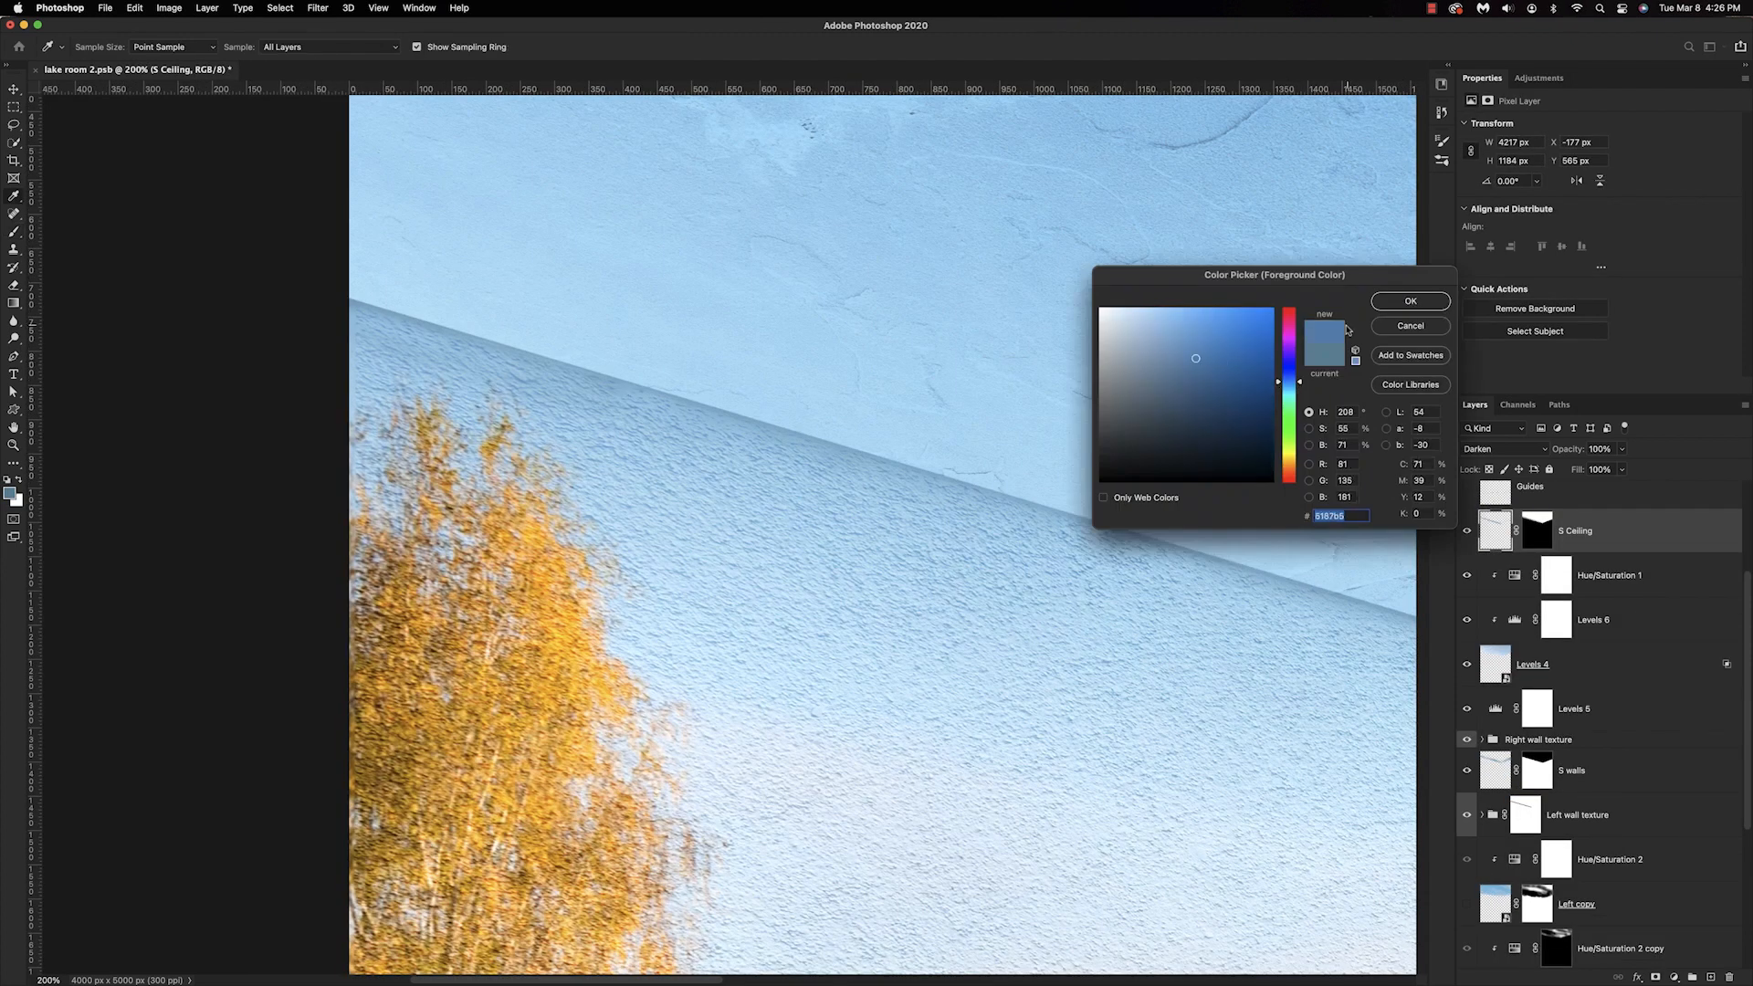
Set the foreground colour to 5187b5 and paint shadow along the left ceiling edge on S Ceiling.
{"action": "key", "text": "Return"}
{"action": "left_click_drag", "start_coordinate": [350, 299], "coordinate": [926, 472]}
{"action": "left_click_drag", "start_coordinate": [1227, 506], "coordinate": [882, 431]}
{"action": "left_click_drag", "start_coordinate": [584, 400], "coordinate": [1086, 555]}
{"action": "mouse_move", "coordinate": [1233, 579]}
{"action": "left_mouse_down"}
{"action": "mouse_move", "coordinate": [599, 519]}
{"action": "mouse_move", "coordinate": [1296, 724]}
{"action": "left_mouse_up"}
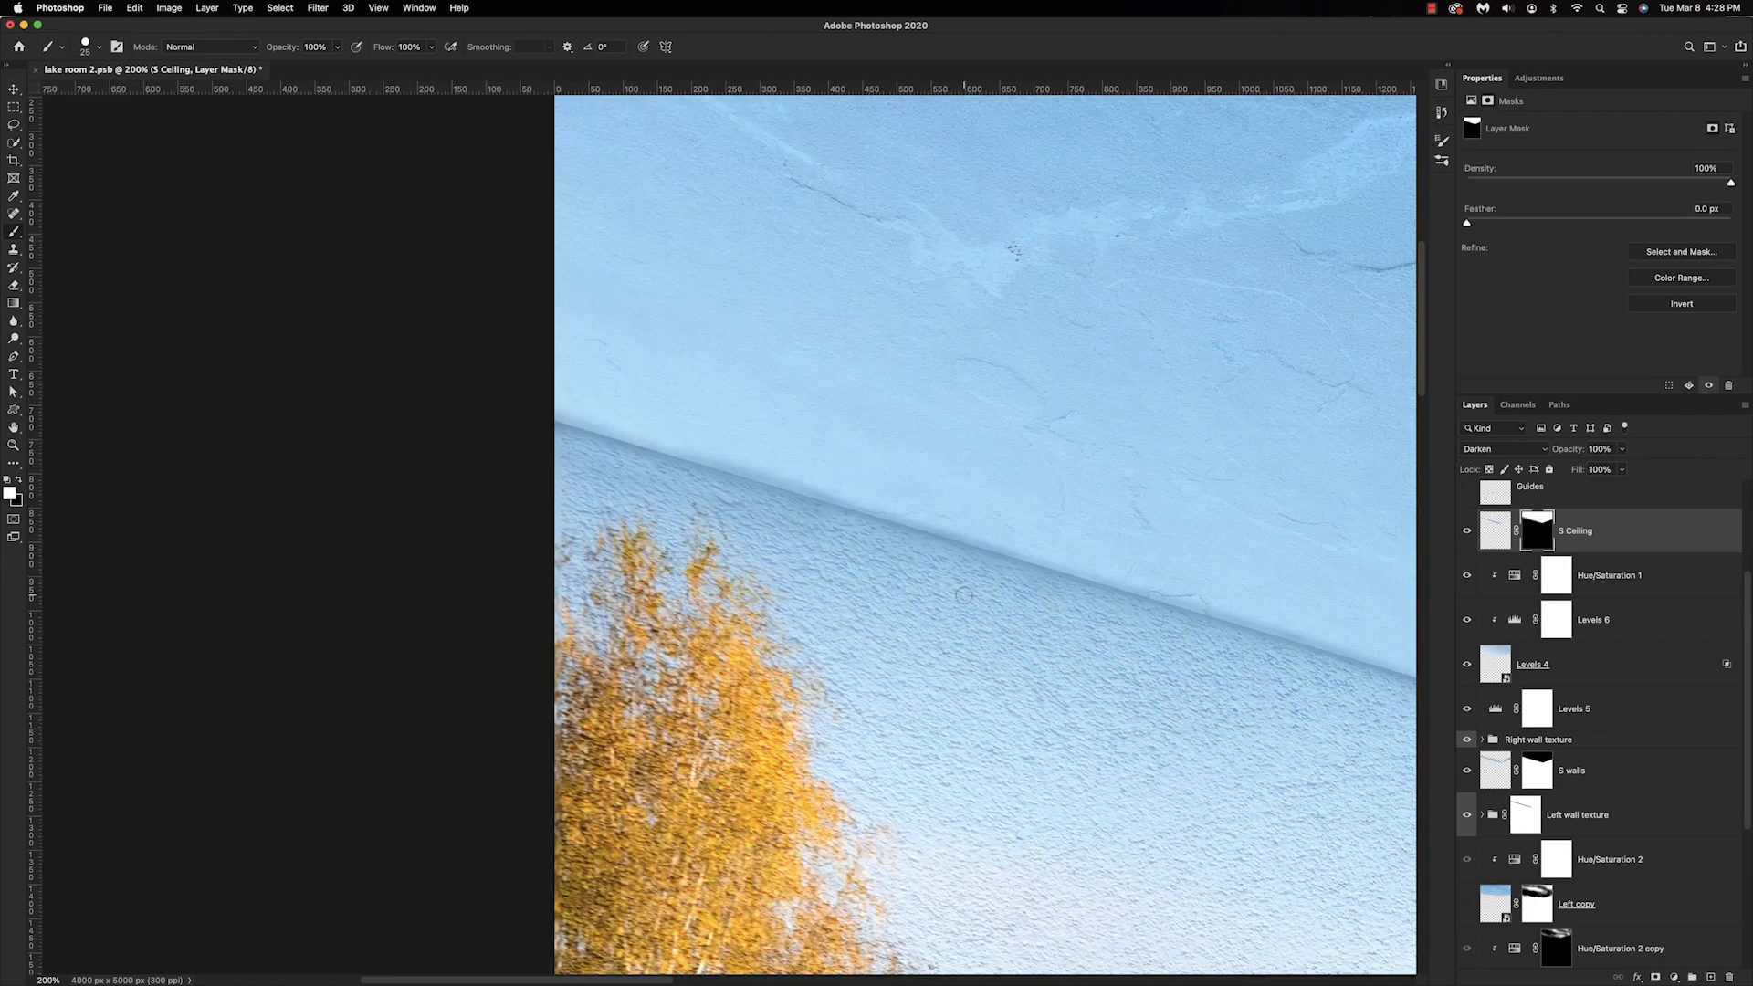
Refine the S Ceiling mask along the left ceiling edge with a white 25 px brush and retouch the layer's shadow.
{"action": "left_click_drag", "start_coordinate": [1397, 674], "coordinate": [567, 457]}
{"action": "left_click_drag", "start_coordinate": [1407, 157], "coordinate": [992, 287]}
{"action": "left_click", "coordinate": [1492, 545]}
{"action": "key", "text": "super+plus"}
{"action": "key", "text": "super+plus"}
{"action": "left_click_drag", "start_coordinate": [861, 185], "coordinate": [819, 383]}
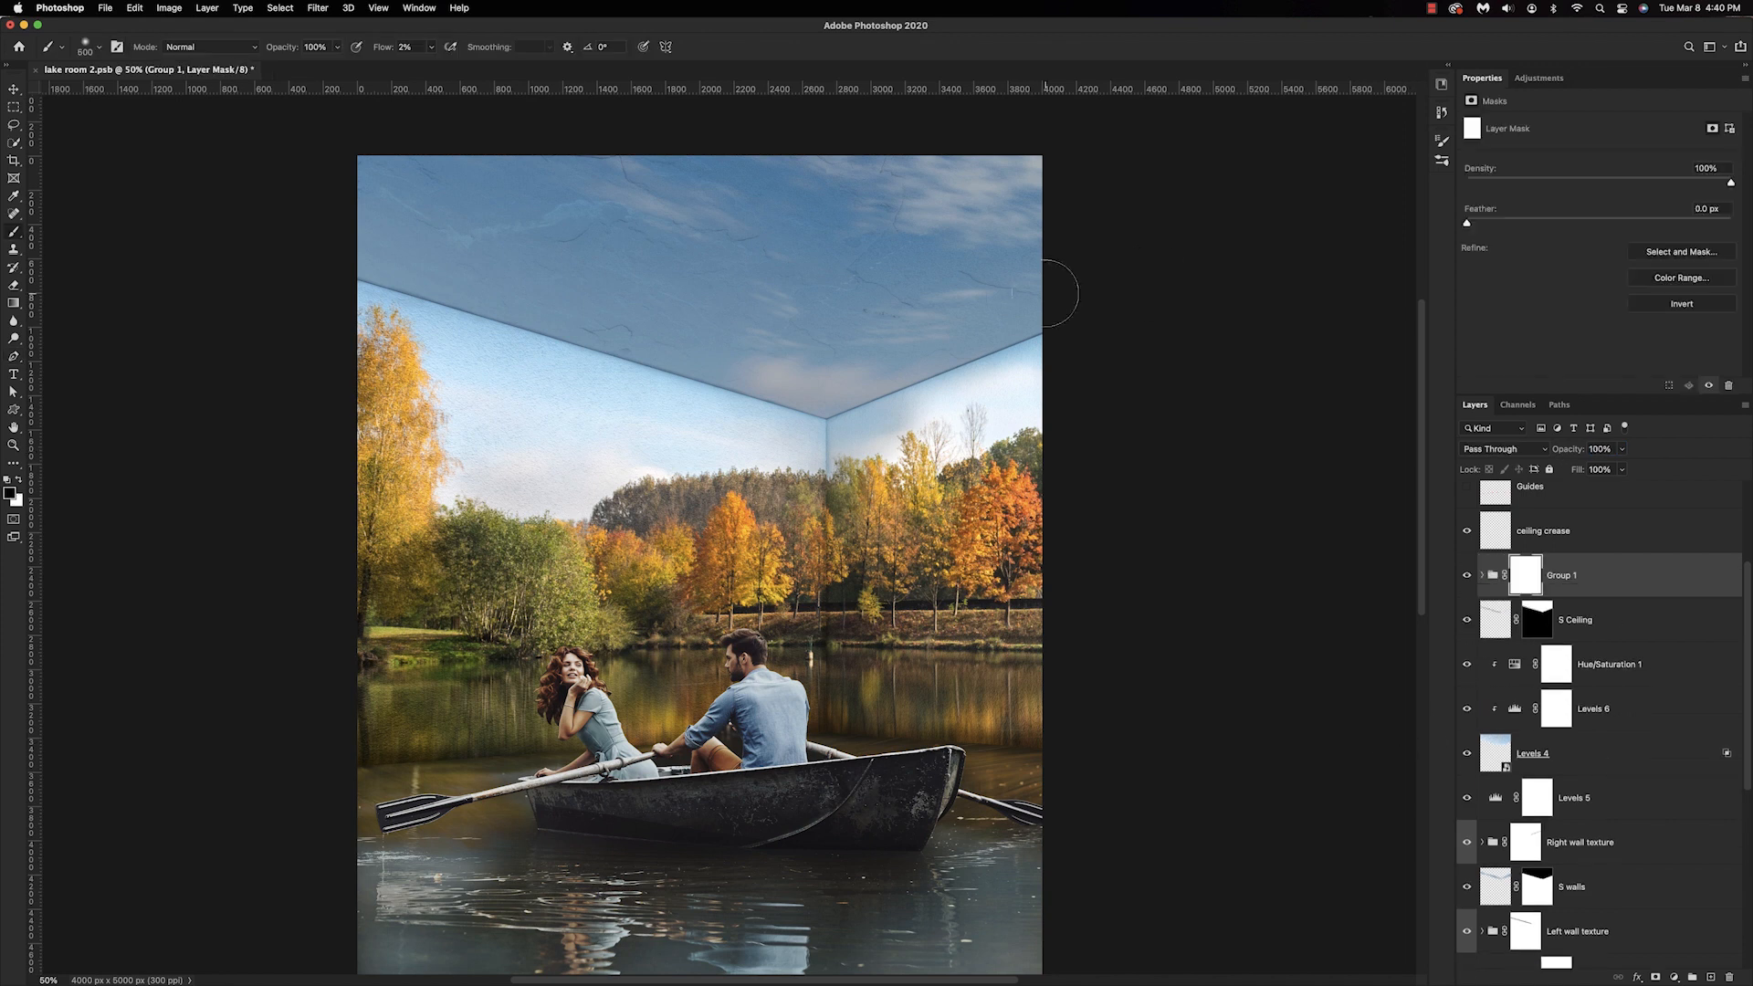
Paint black at 2% flow on Group 1's mask across the ceiling and set Layer 4 to Hard Light.
{"action": "mouse_move", "coordinate": [1045, 293]}
{"action": "left_mouse_down"}
{"action": "mouse_move", "coordinate": [987, 244]}
{"action": "mouse_move", "coordinate": [1041, 281]}
{"action": "mouse_move", "coordinate": [788, 200]}
{"action": "mouse_move", "coordinate": [468, 354]}
{"action": "left_mouse_up"}
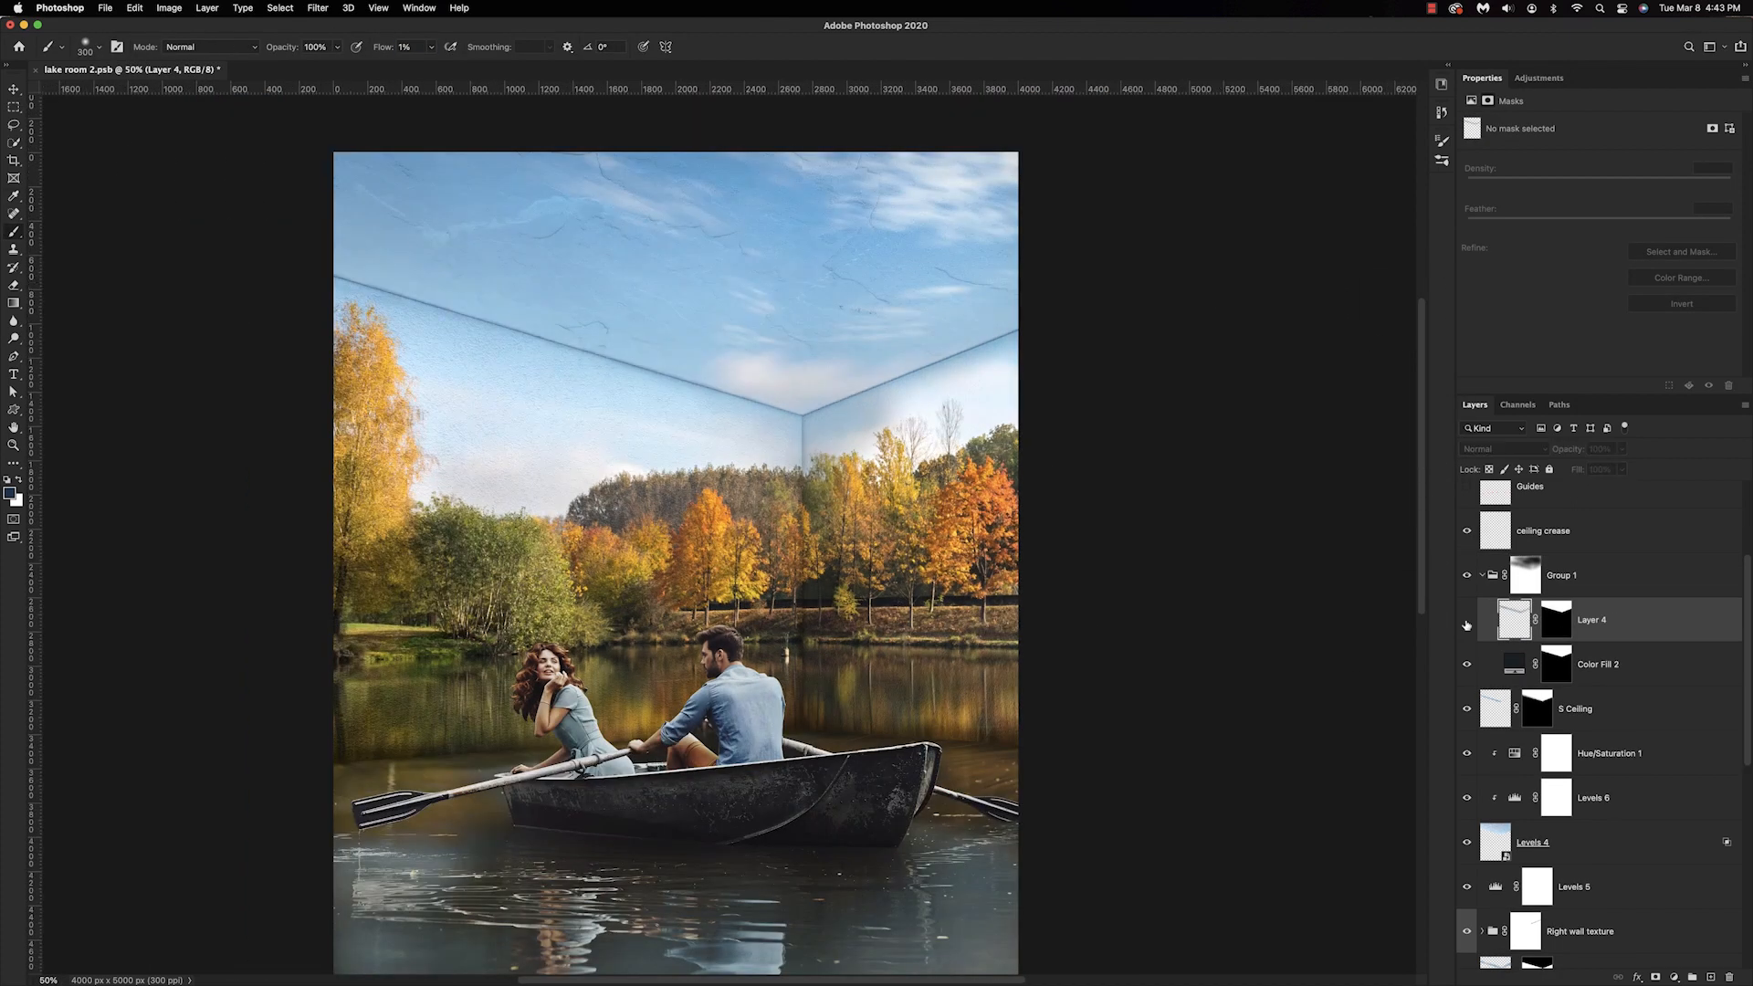
{"action": "left_click", "coordinate": [1505, 449]}
{"action": "left_click", "coordinate": [1487, 672]}
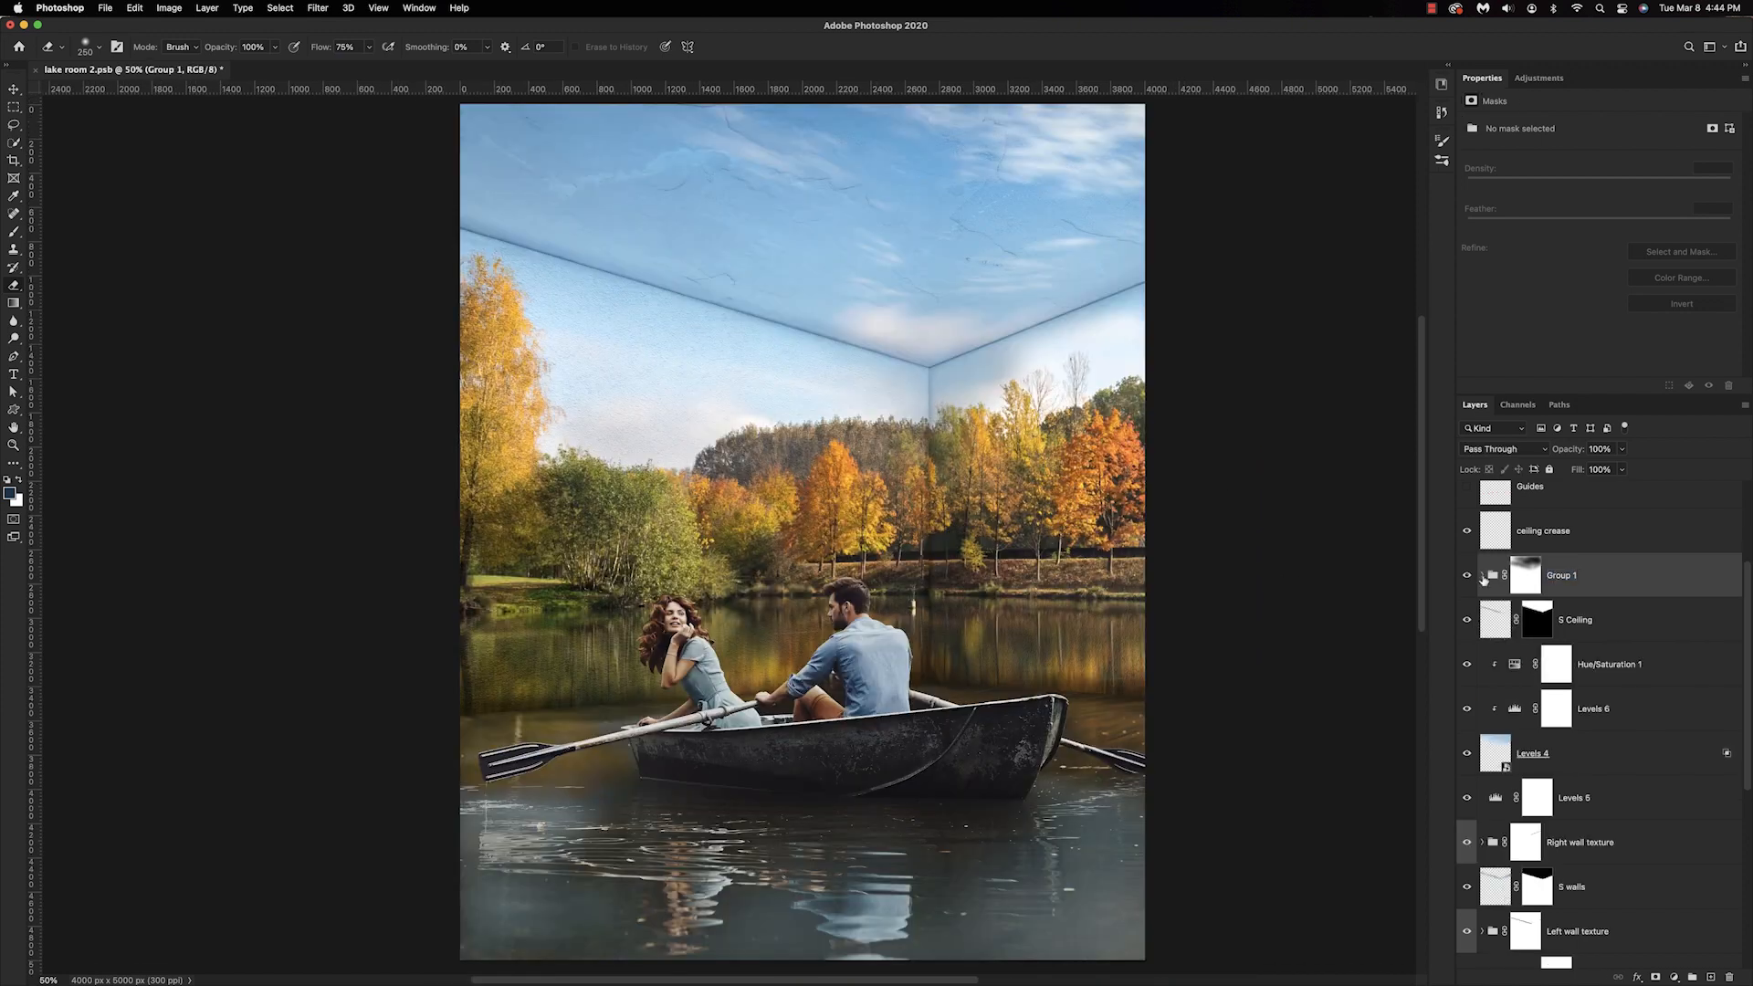
Rename Layer 5 as Wall S.
{"action": "scroll", "coordinate": [1607, 684], "scroll_direction": "down", "scroll_amount": 8}
{"action": "left_click", "coordinate": [1574, 521]}
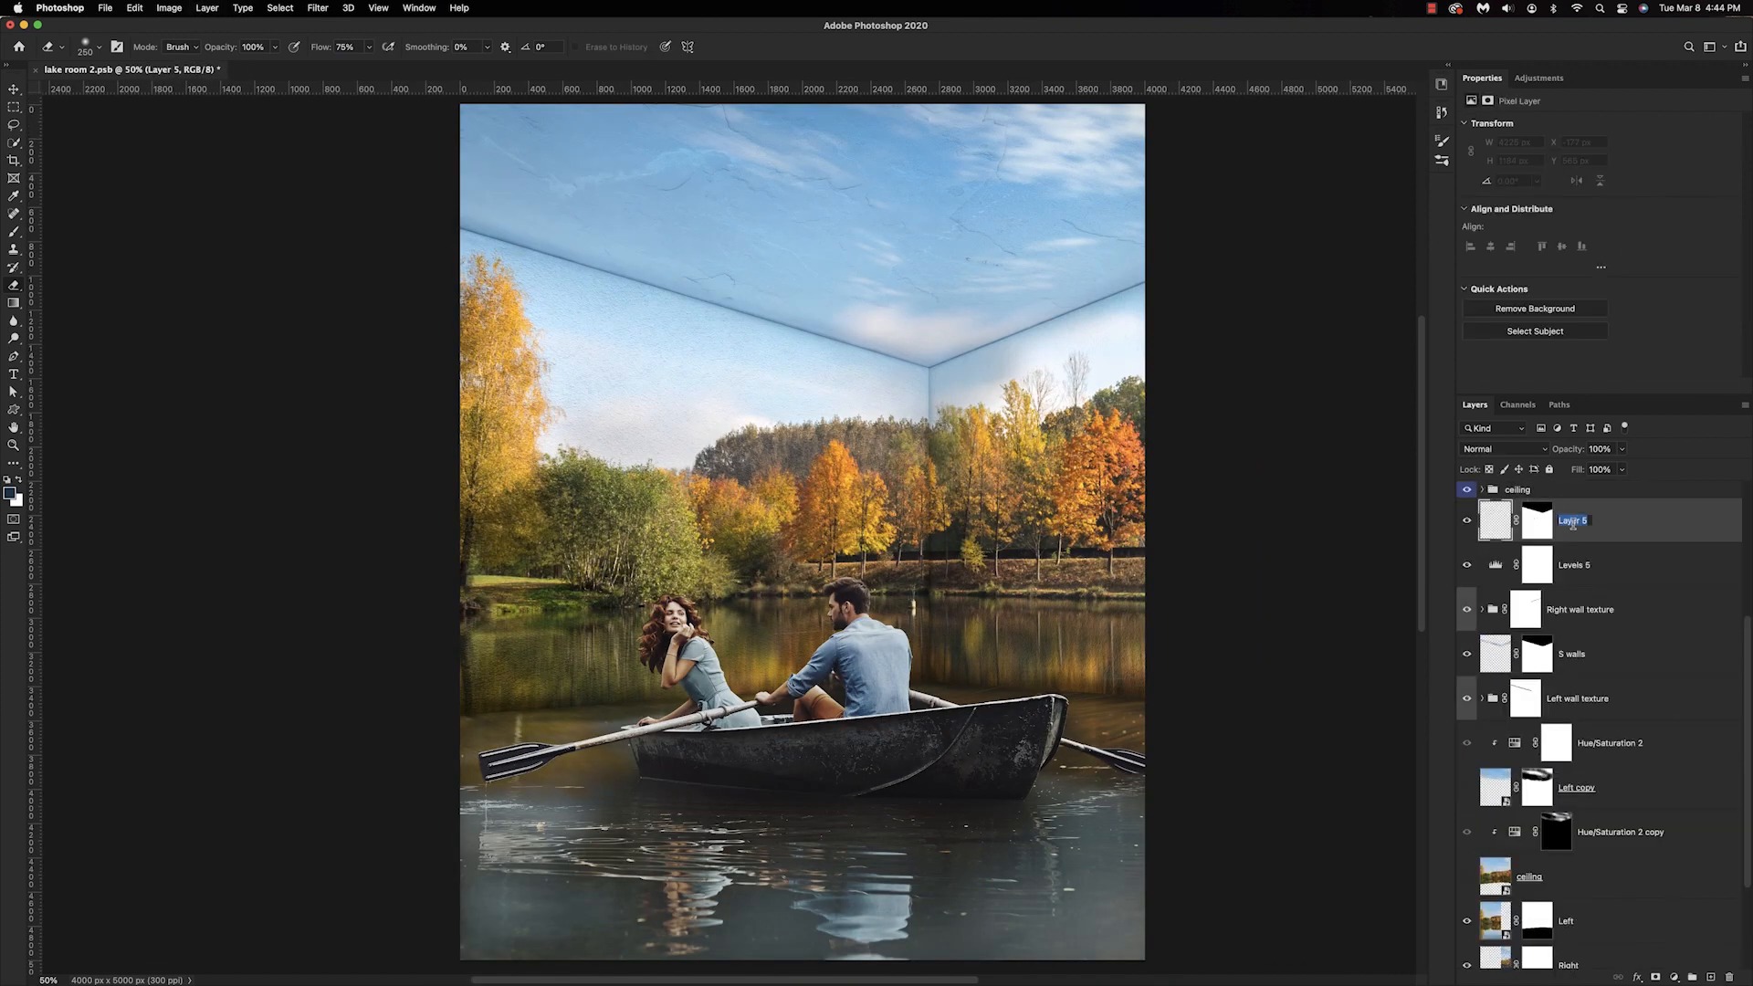
{"action": "key", "text": "Return"}
Pick a new dark blue foreground colour and brush soft shadows on Wall S below both ceiling edges.
{"action": "key", "text": "b"}
{"action": "key", "text": "super+z"}
{"action": "left_click", "coordinate": [10, 494]}
{"action": "left_click", "coordinate": [1229, 396]}
{"action": "left_click", "coordinate": [1410, 301]}
{"action": "left_click_drag", "start_coordinate": [1082, 318], "coordinate": [969, 358]}
{"action": "left_click_drag", "start_coordinate": [922, 370], "coordinate": [470, 239]}
Build up the Wall S shadows along the ceiling edges with smaller and larger brushes, and lower the layer's opacity.
{"action": "key", "text": "bracketleft"}
{"action": "key", "text": "bracketleft"}
{"action": "key", "text": "bracketleft"}
{"action": "key", "text": "bracketleft"}
{"action": "left_click_drag", "start_coordinate": [918, 361], "coordinate": [1038, 340]}
{"action": "left_click_drag", "start_coordinate": [778, 323], "coordinate": [423, 238]}
{"action": "key", "text": "bracketright"}
{"action": "key", "text": "bracketright"}
{"action": "key", "text": "bracketright"}
{"action": "key", "text": "bracketright"}
{"action": "left_click_drag", "start_coordinate": [881, 363], "coordinate": [546, 284]}
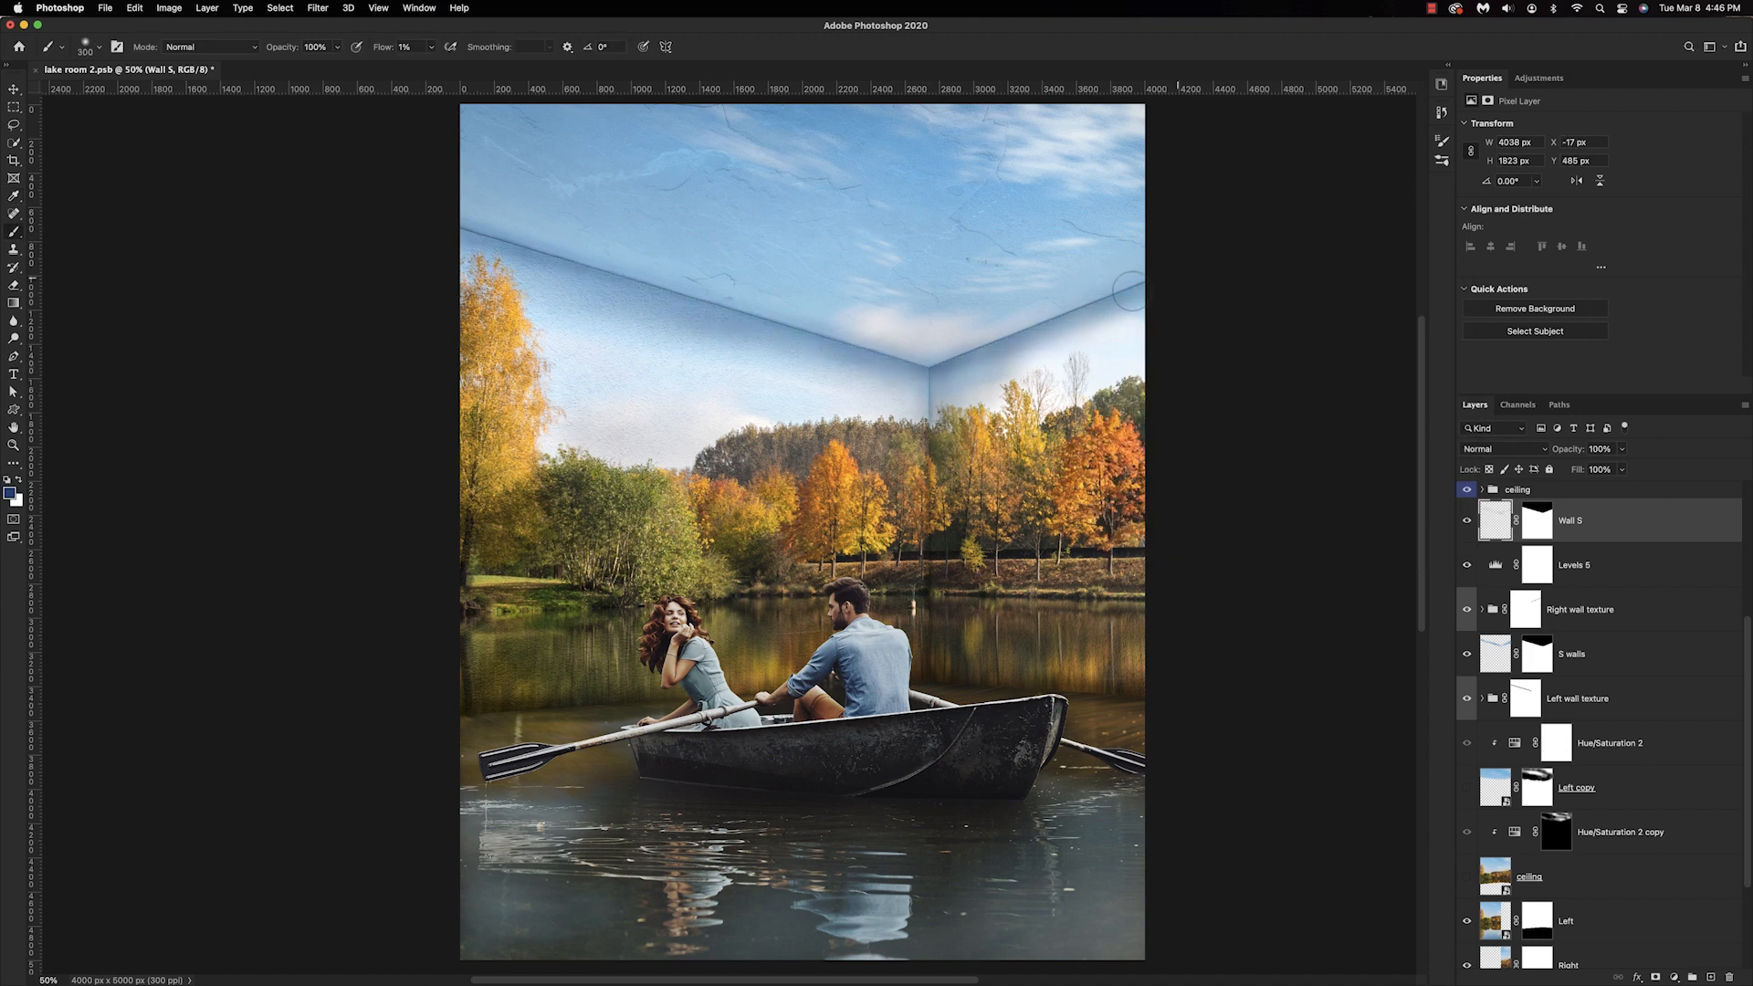
{"action": "left_click_drag", "start_coordinate": [1568, 449], "coordinate": [1534, 450]}
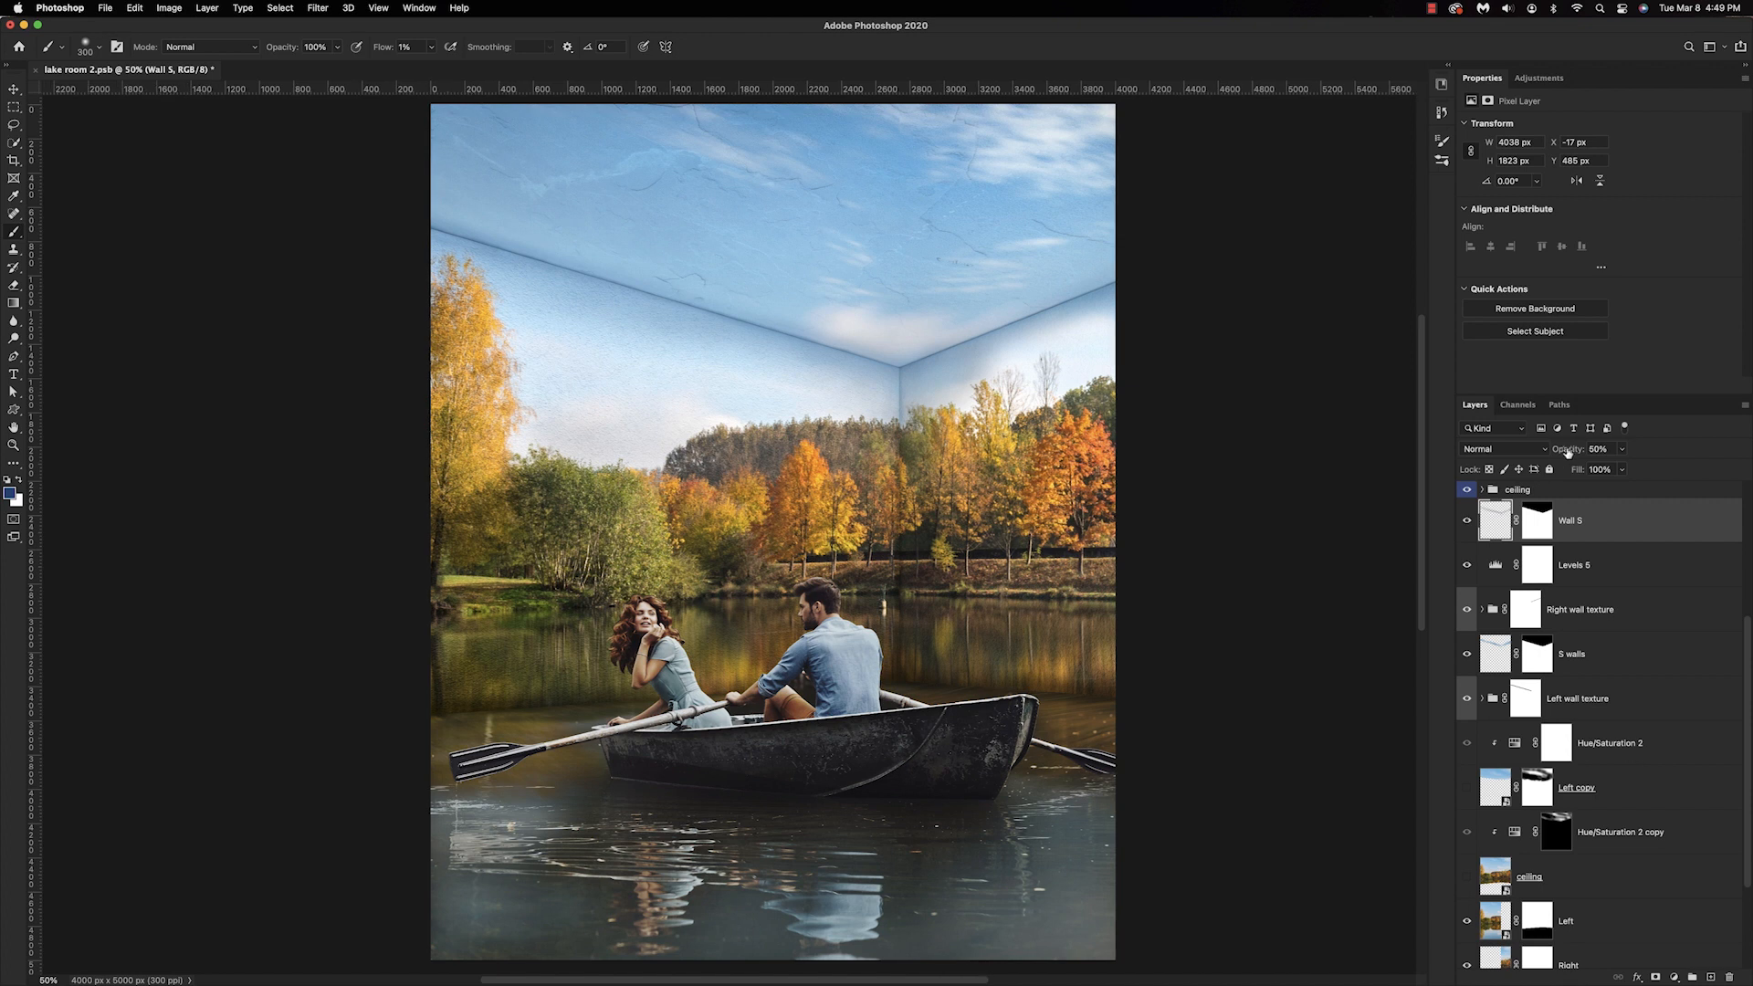
Expand the ceiling group and reduce the S walls layer's opacity while comparing the layers' effect.
{"action": "left_click", "coordinate": [1575, 655]}
{"action": "left_click", "coordinate": [1482, 490]}
{"action": "left_click", "coordinate": [1468, 565]}
{"action": "left_click_drag", "start_coordinate": [1568, 450], "coordinate": [1544, 453]}
{"action": "left_click", "coordinate": [1467, 566]}
{"action": "left_click", "coordinate": [1616, 566]}
{"action": "left_click", "coordinate": [1602, 655]}
{"action": "left_click", "coordinate": [1598, 832]}
{"action": "scroll", "coordinate": [1598, 833], "scroll_direction": "down", "scroll_amount": 4}
{"action": "left_click", "coordinate": [1598, 805]}
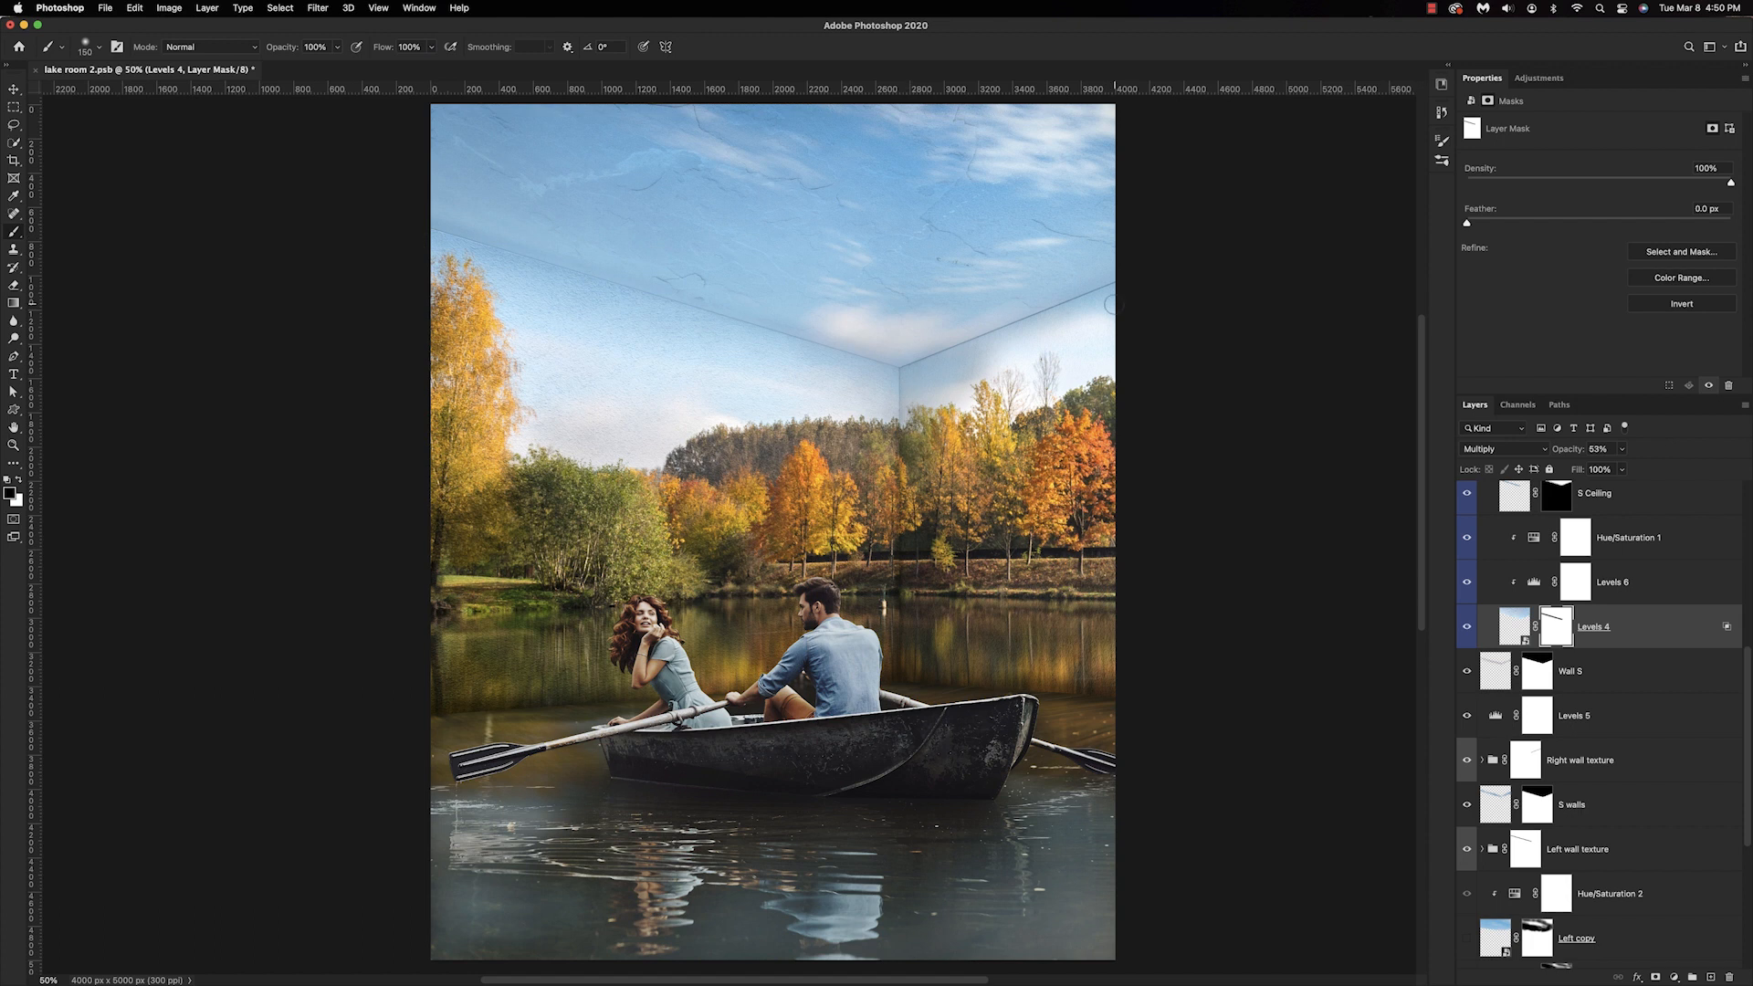
Finish masking Levels 4 along the right ceiling edge with a straight black brush stroke.
{"action": "left_click", "coordinate": [1113, 288], "text": "shift"}
{"action": "scroll", "coordinate": [1469, 764], "scroll_direction": "up", "scroll_amount": 5}
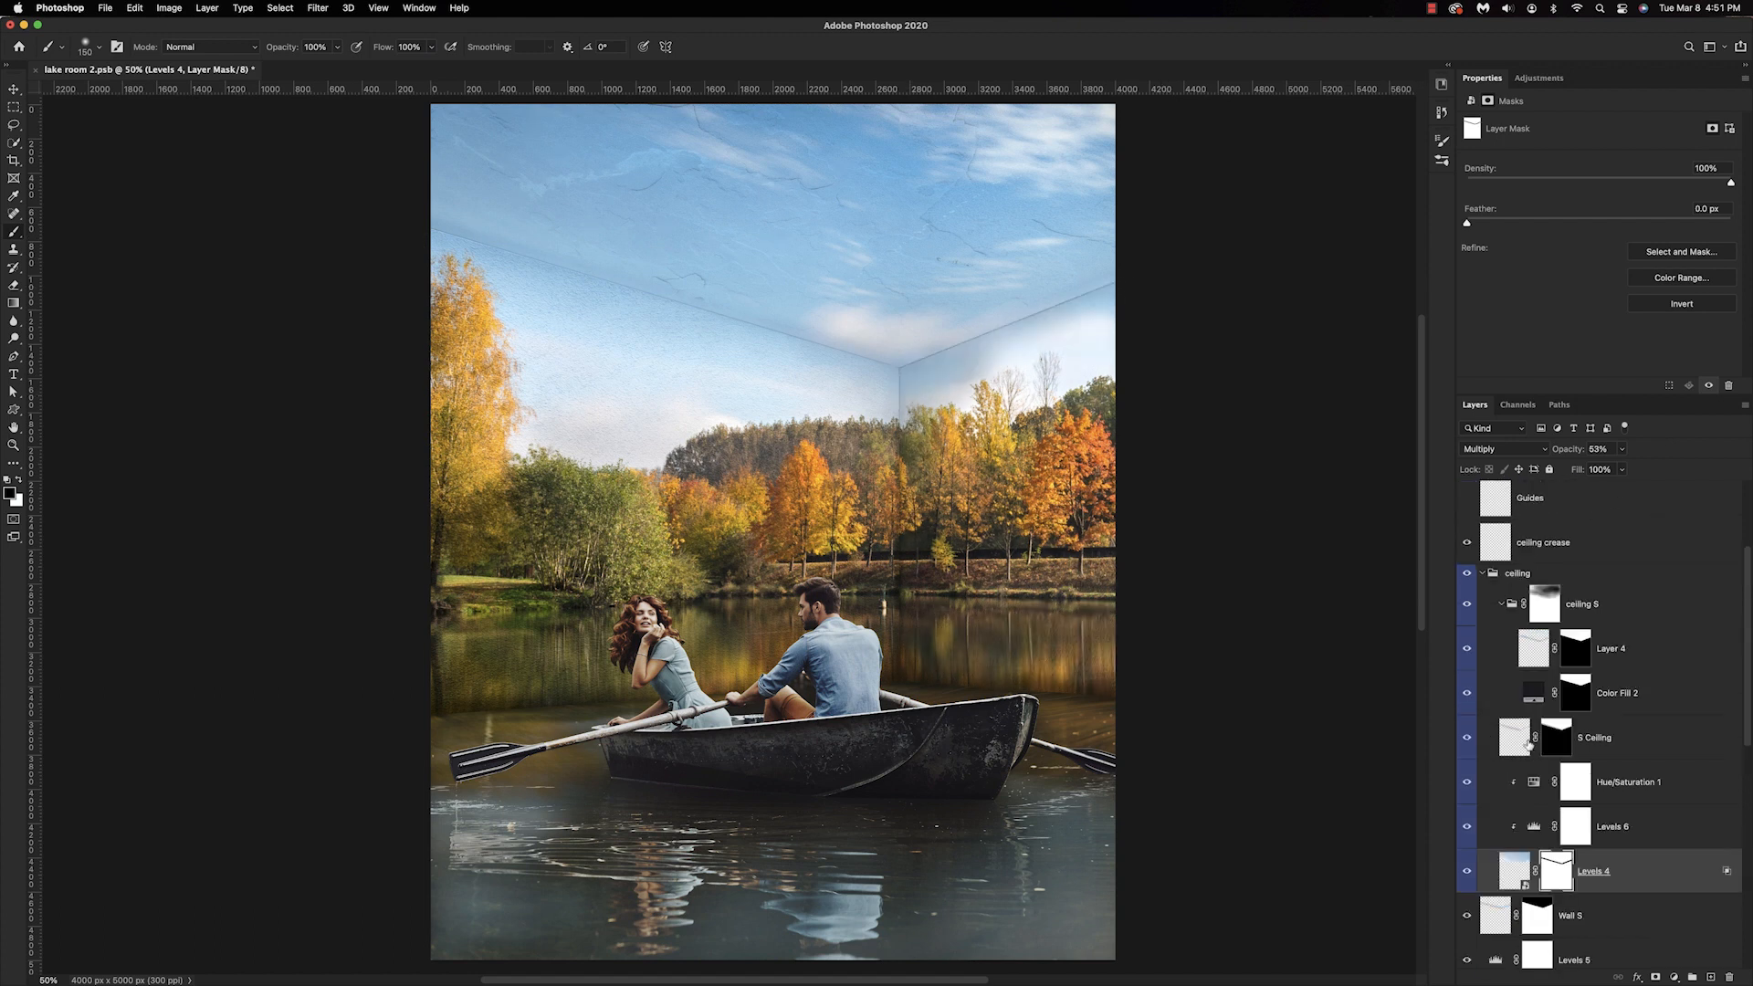
Turn on the visibility of the Left copy layer.
{"action": "scroll", "coordinate": [1468, 764], "scroll_direction": "down", "scroll_amount": 5}
{"action": "left_click", "coordinate": [1467, 938]}
{"action": "scroll", "coordinate": [1468, 813], "scroll_direction": "down", "scroll_amount": 5}
{"action": "scroll", "coordinate": [1598, 731], "scroll_direction": "up", "scroll_amount": 4}
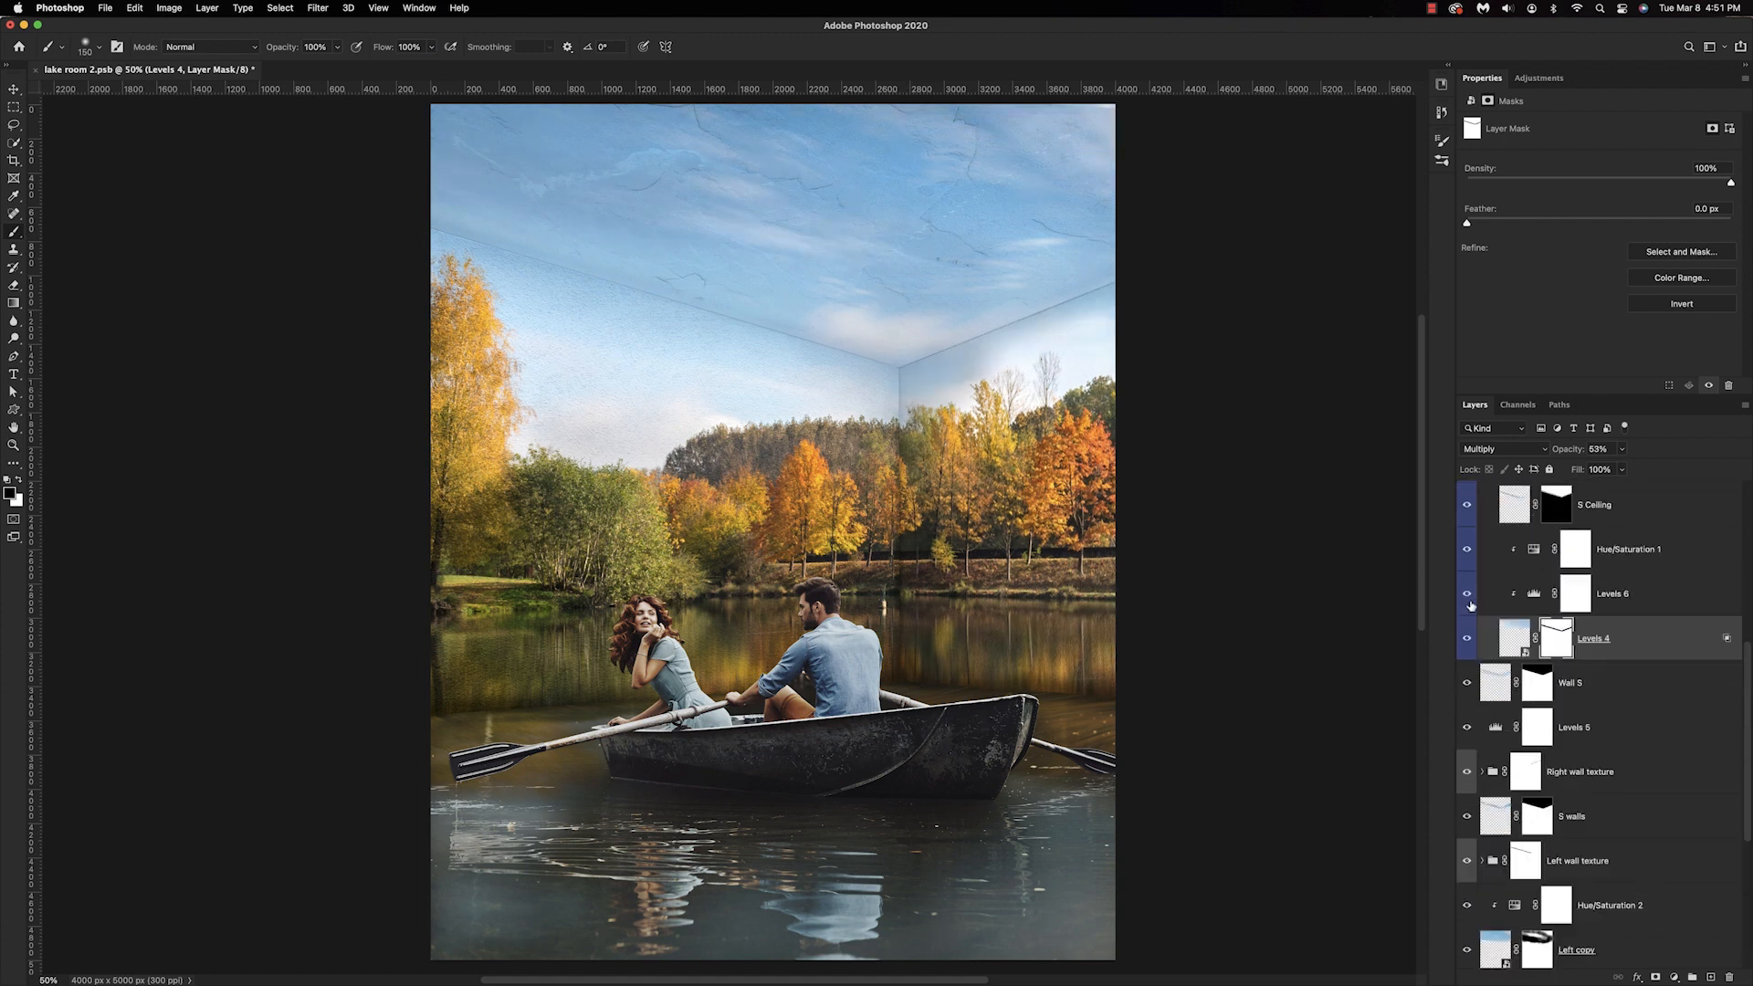
Compare the ceiling with and without Layer 4's shading, and collapse the ceiling group.
{"action": "left_click", "coordinate": [1588, 549]}
{"action": "left_click", "coordinate": [1467, 656]}
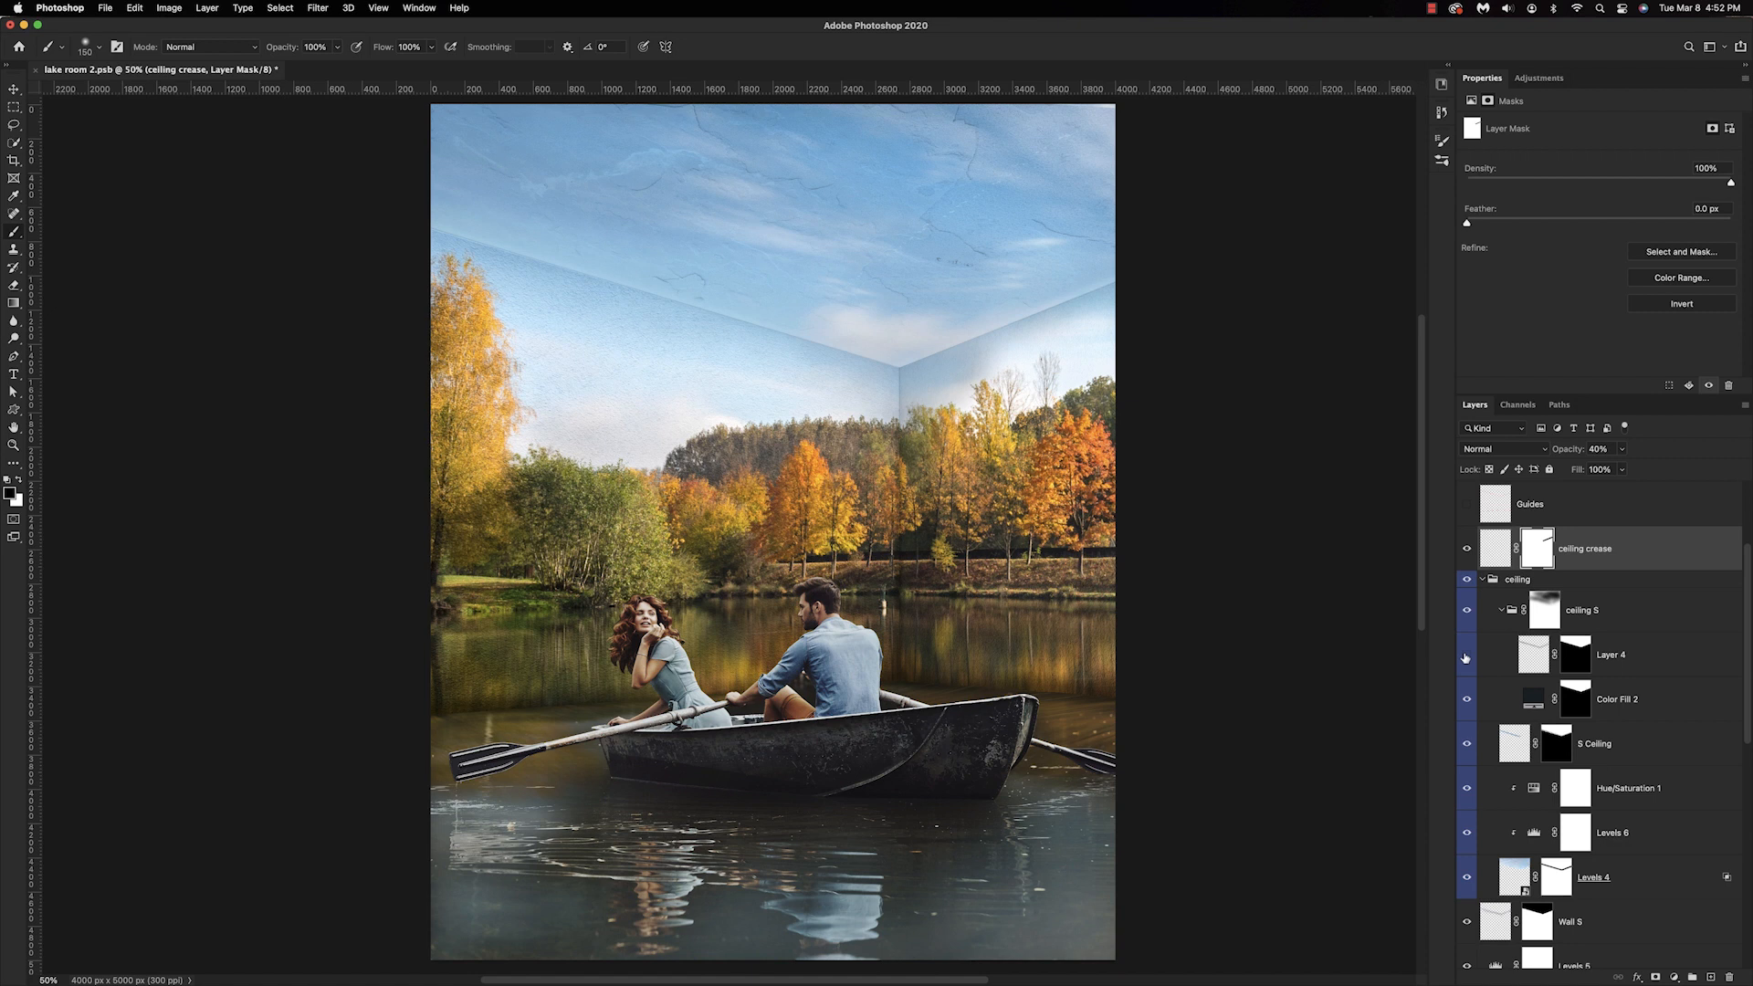
{"action": "left_click", "coordinate": [1467, 656]}
{"action": "left_click", "coordinate": [1534, 654]}
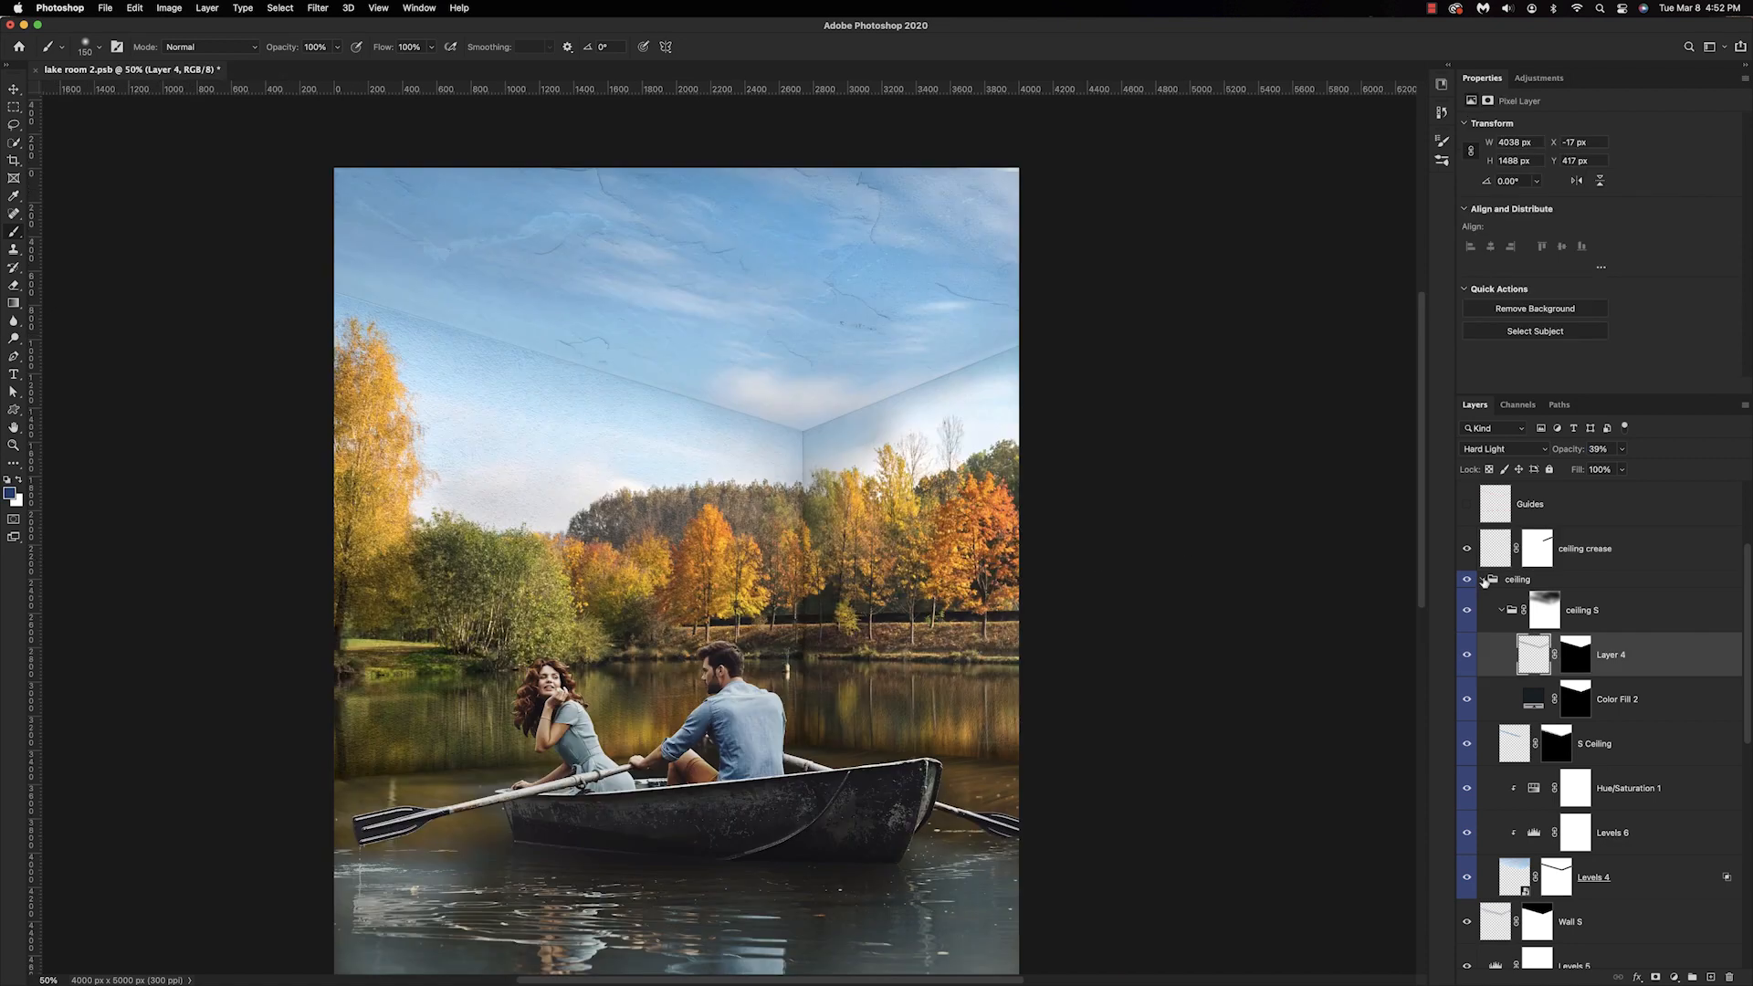
{"action": "left_click", "coordinate": [1482, 580]}
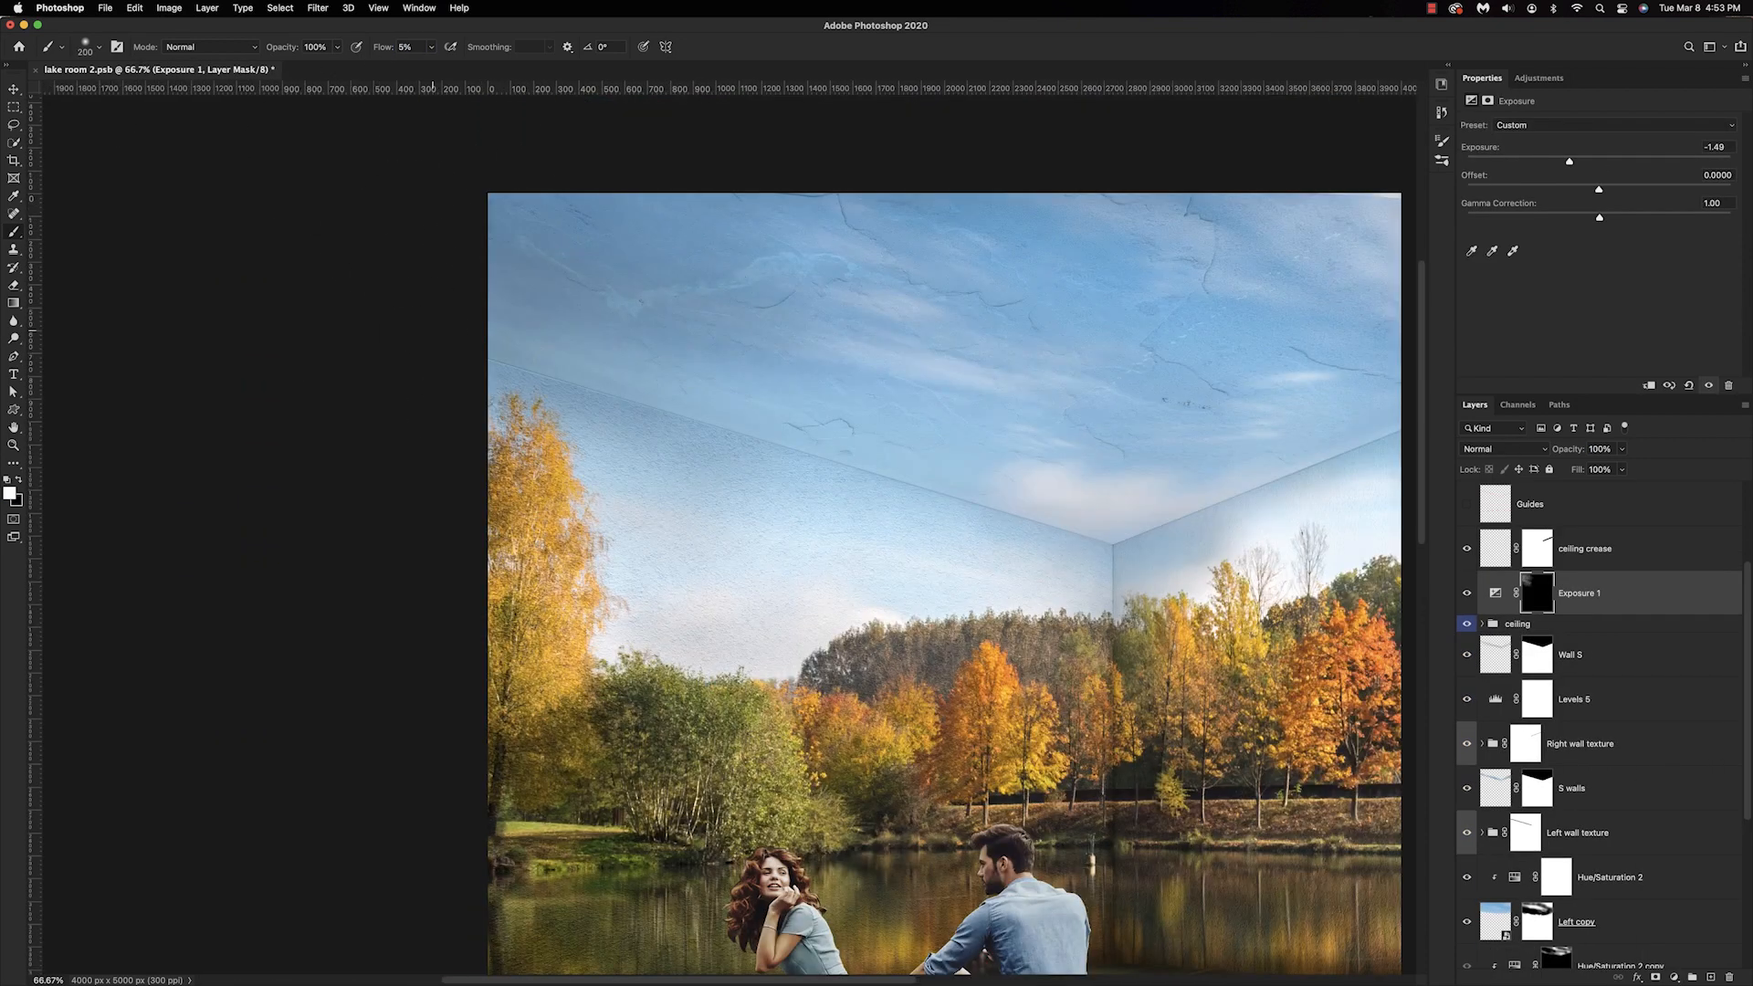
{"action": "key", "text": "super+minus"}
{"action": "key", "text": "super+minus"}
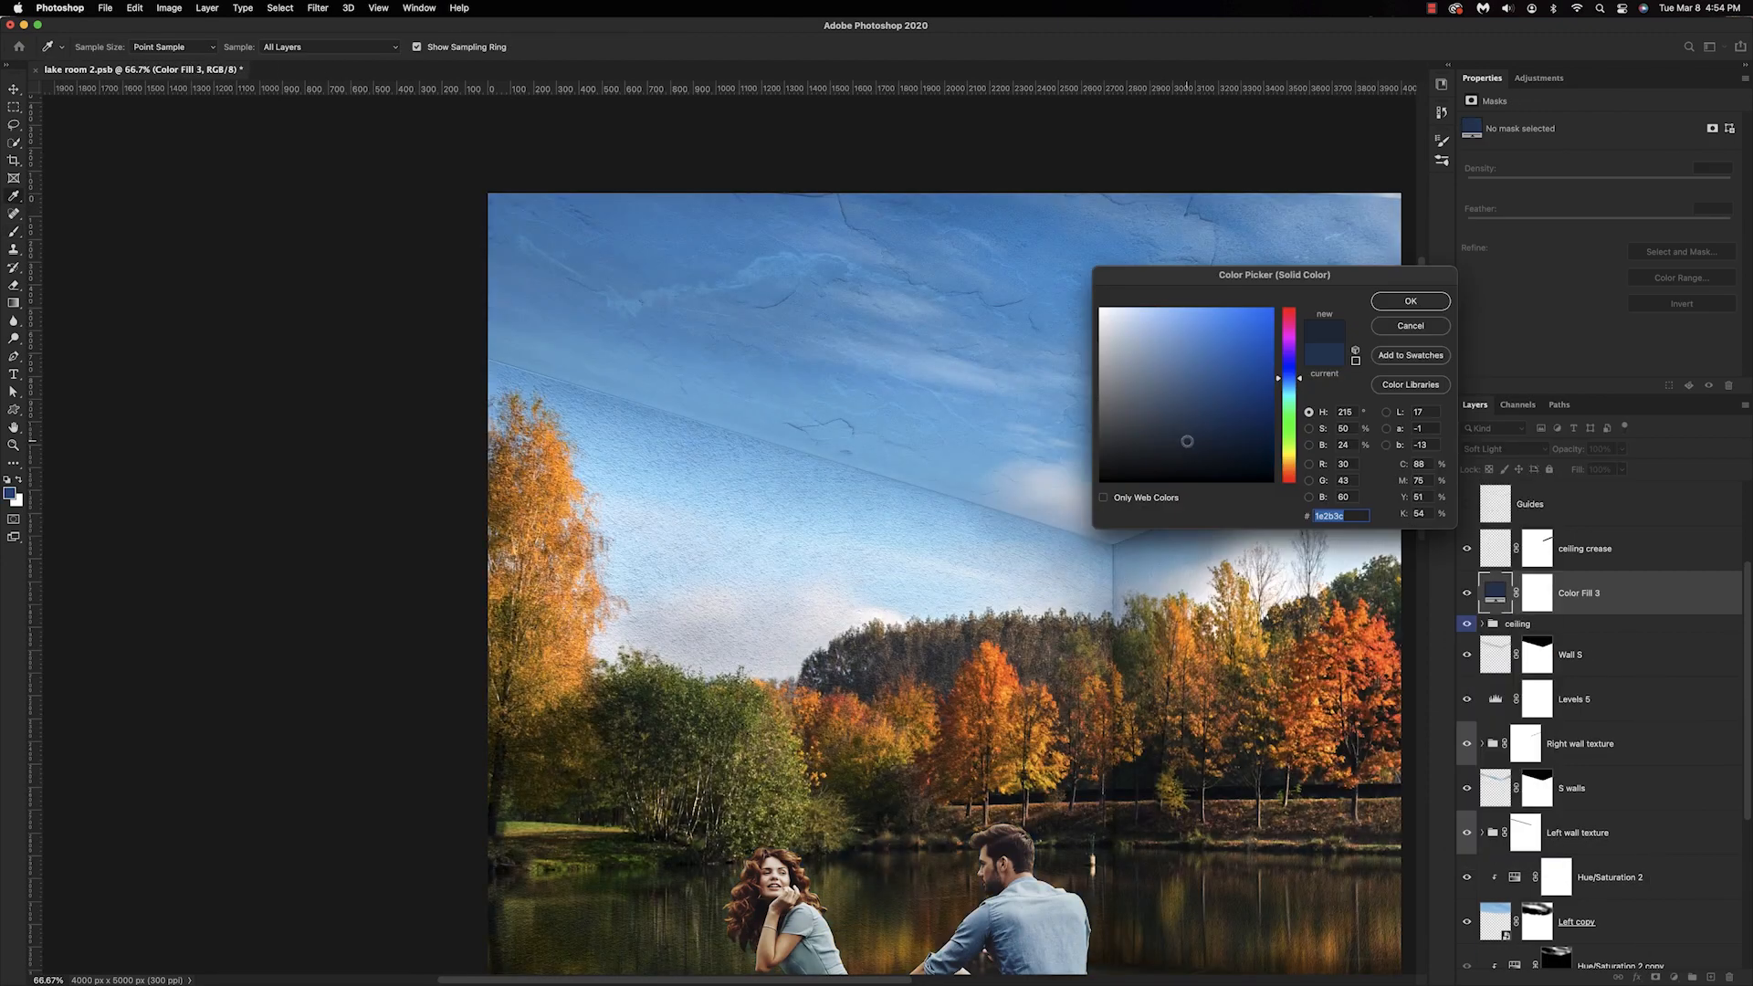
Set Color Fill 3 to Multiply, invert its mask, and paint the blue shading back over the ceiling and upper walls with a 10% opacity brush.
{"action": "left_click", "coordinate": [1502, 449]}
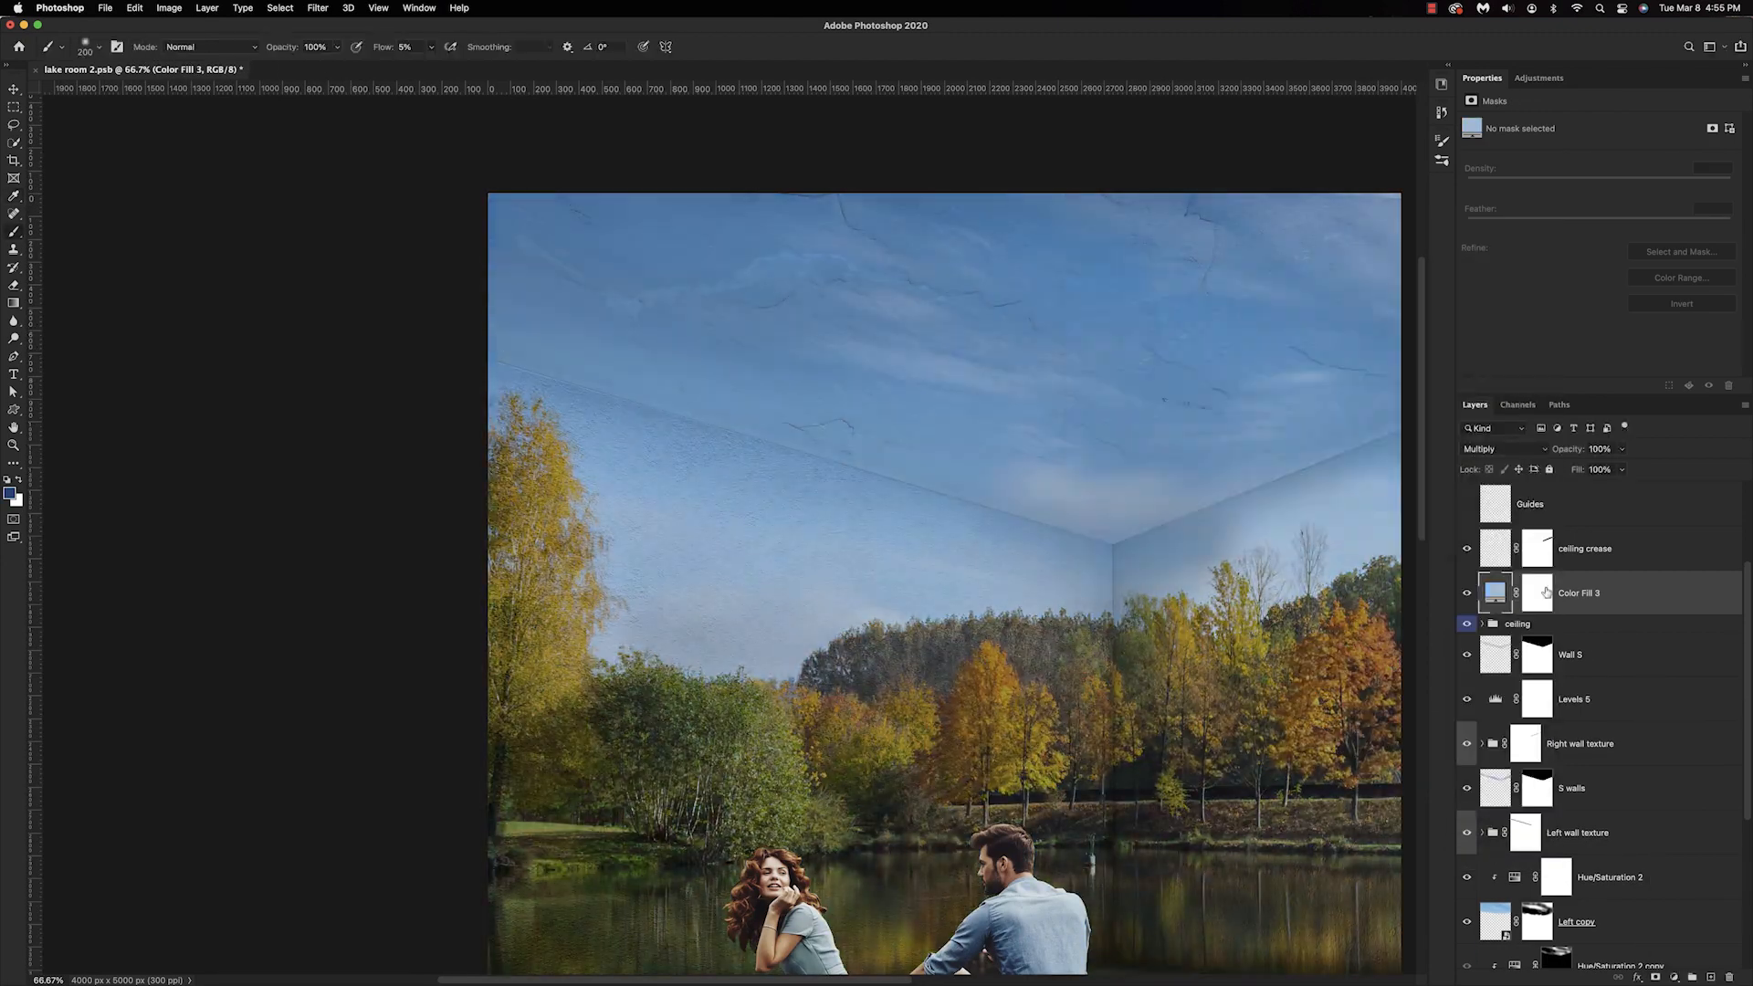
{"action": "key", "text": "ctrl+i"}
{"action": "mouse_move", "coordinate": [740, 246]}
{"action": "left_mouse_down"}
{"action": "mouse_move", "coordinate": [636, 356]}
{"action": "mouse_move", "coordinate": [574, 359]}
{"action": "mouse_move", "coordinate": [753, 215]}
{"action": "left_mouse_up"}
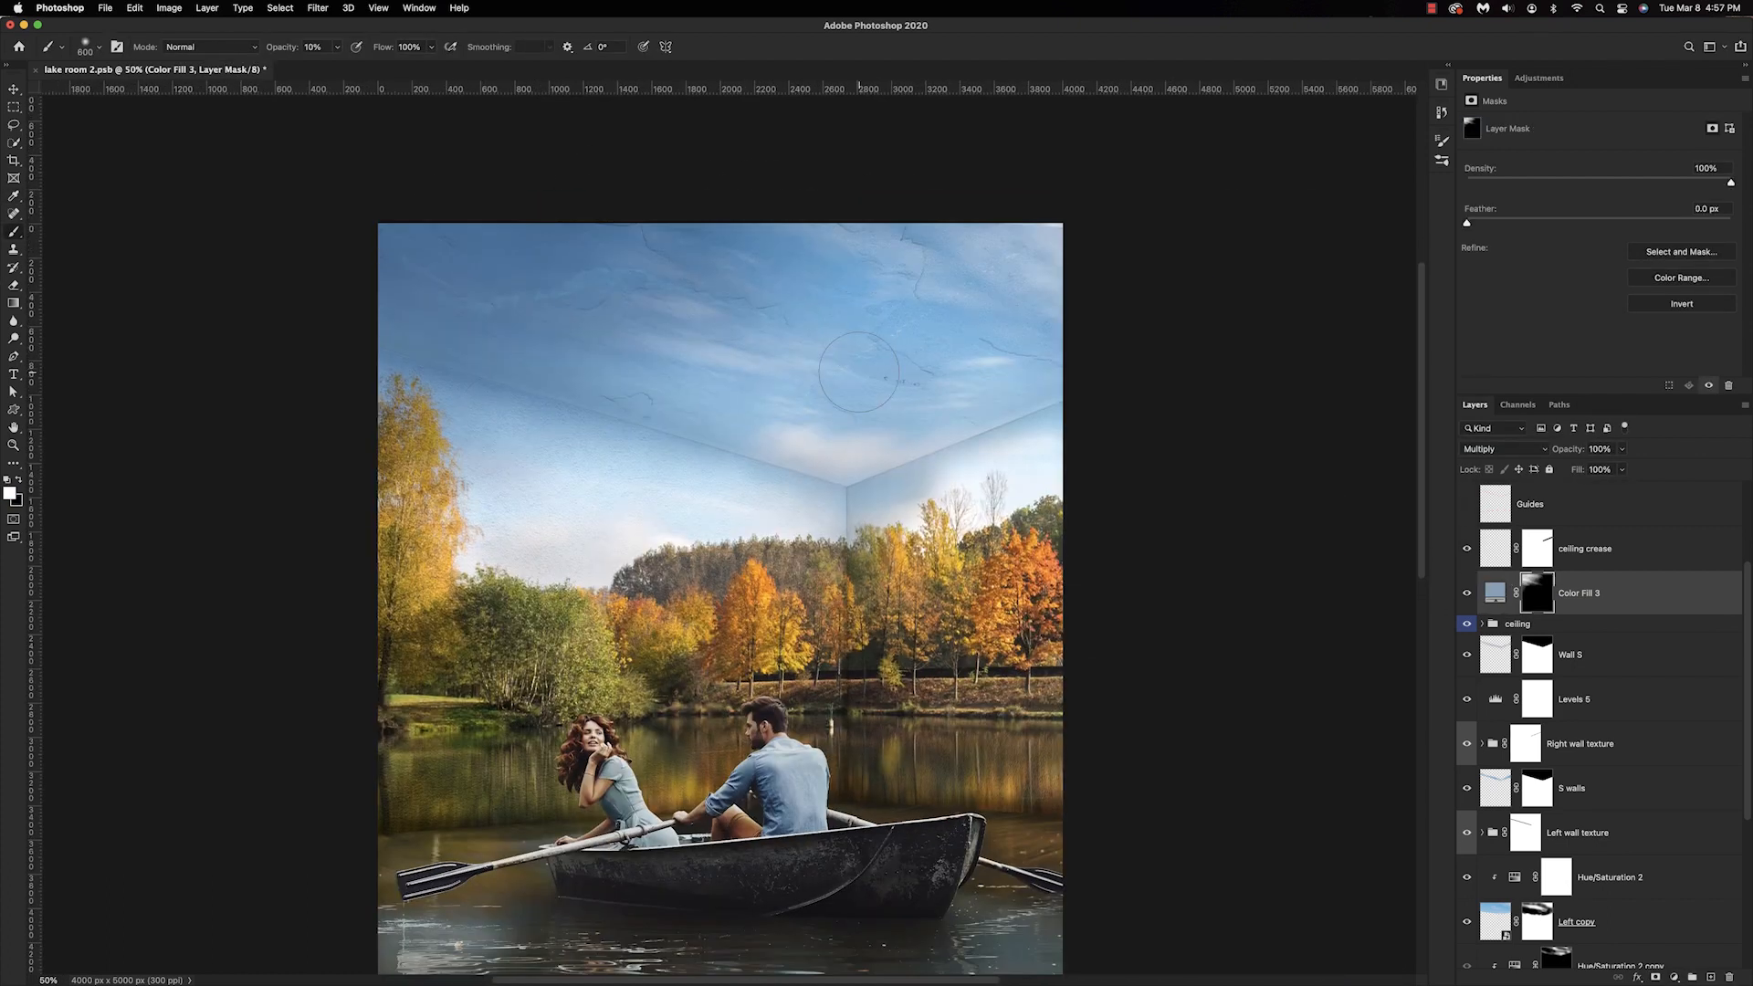
{"action": "mouse_move", "coordinate": [484, 456]}
{"action": "left_mouse_down"}
{"action": "mouse_move", "coordinate": [585, 429]}
{"action": "mouse_move", "coordinate": [849, 511]}
{"action": "left_mouse_up"}
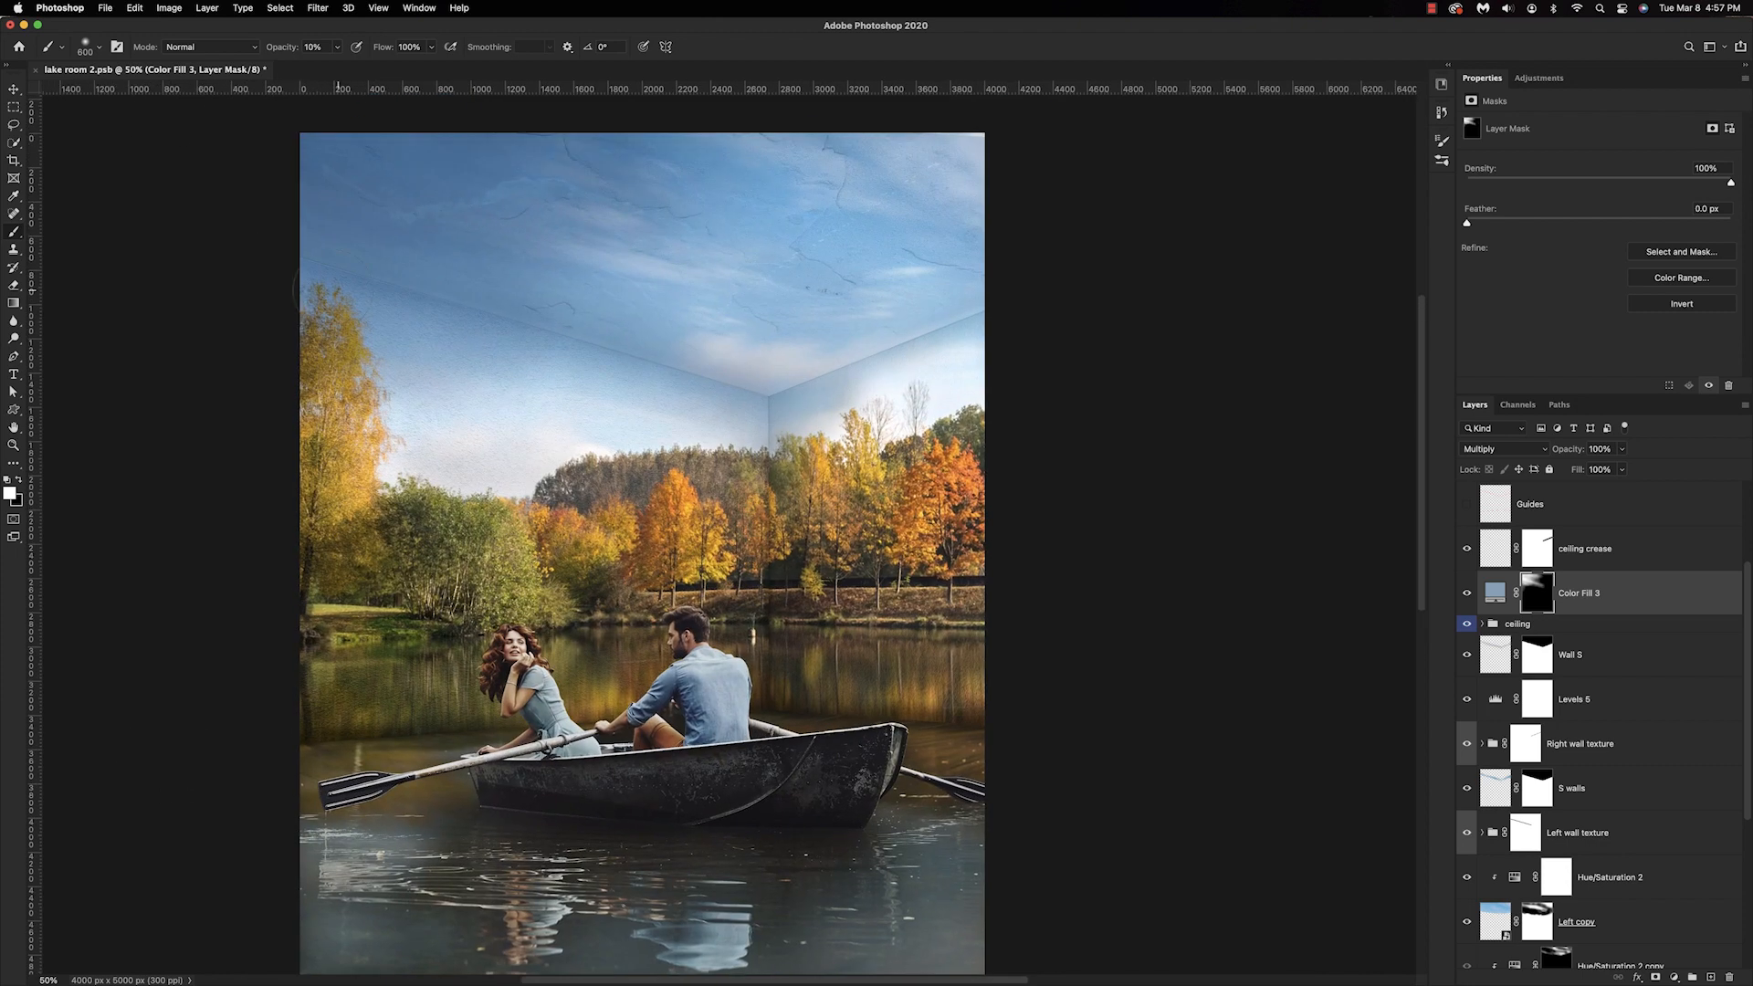
{"action": "left_click_drag", "start_coordinate": [1543, 453], "coordinate": [1555, 454]}
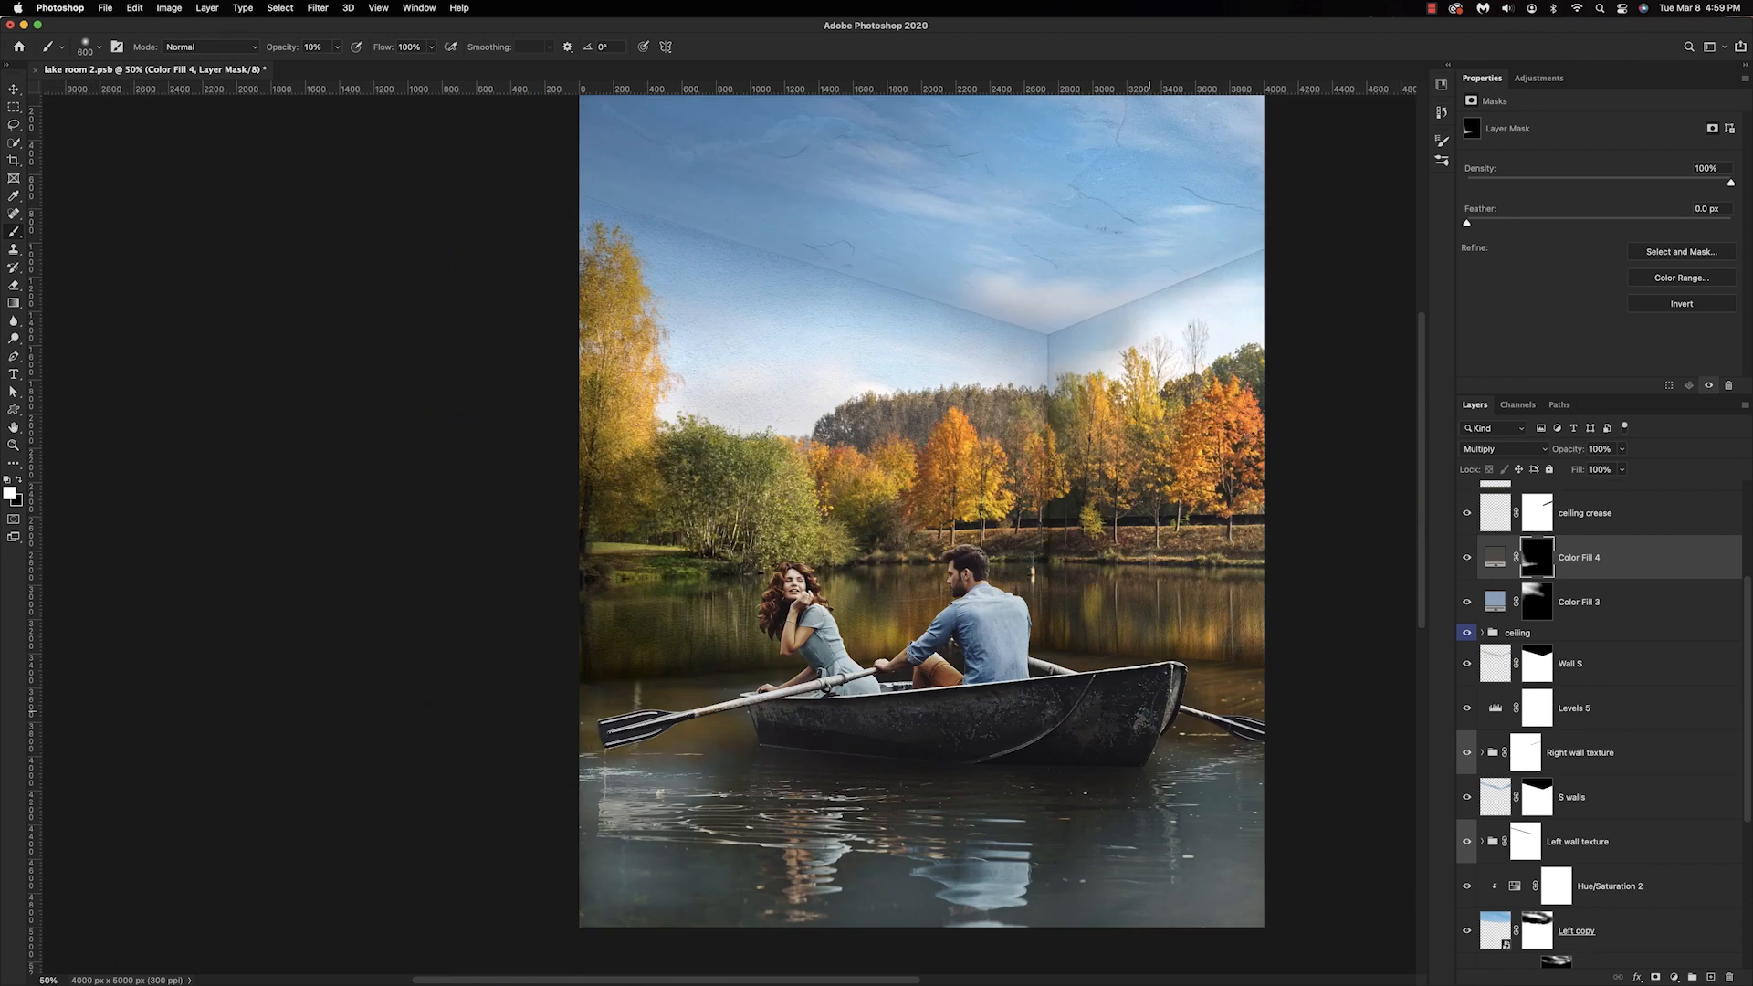
Paint white on the Color Fill 4 mask to add shading down the wall corner and across the lake below it.
{"action": "mouse_move", "coordinate": [1151, 650]}
{"action": "left_mouse_down"}
{"action": "mouse_move", "coordinate": [1039, 593]}
{"action": "mouse_move", "coordinate": [1039, 365]}
{"action": "left_mouse_up"}
{"action": "mouse_move", "coordinate": [1061, 573]}
{"action": "left_mouse_down"}
{"action": "mouse_move", "coordinate": [1056, 360]}
{"action": "mouse_move", "coordinate": [1035, 402]}
{"action": "mouse_move", "coordinate": [1043, 497]}
{"action": "left_mouse_up"}
{"action": "key", "text": "x"}
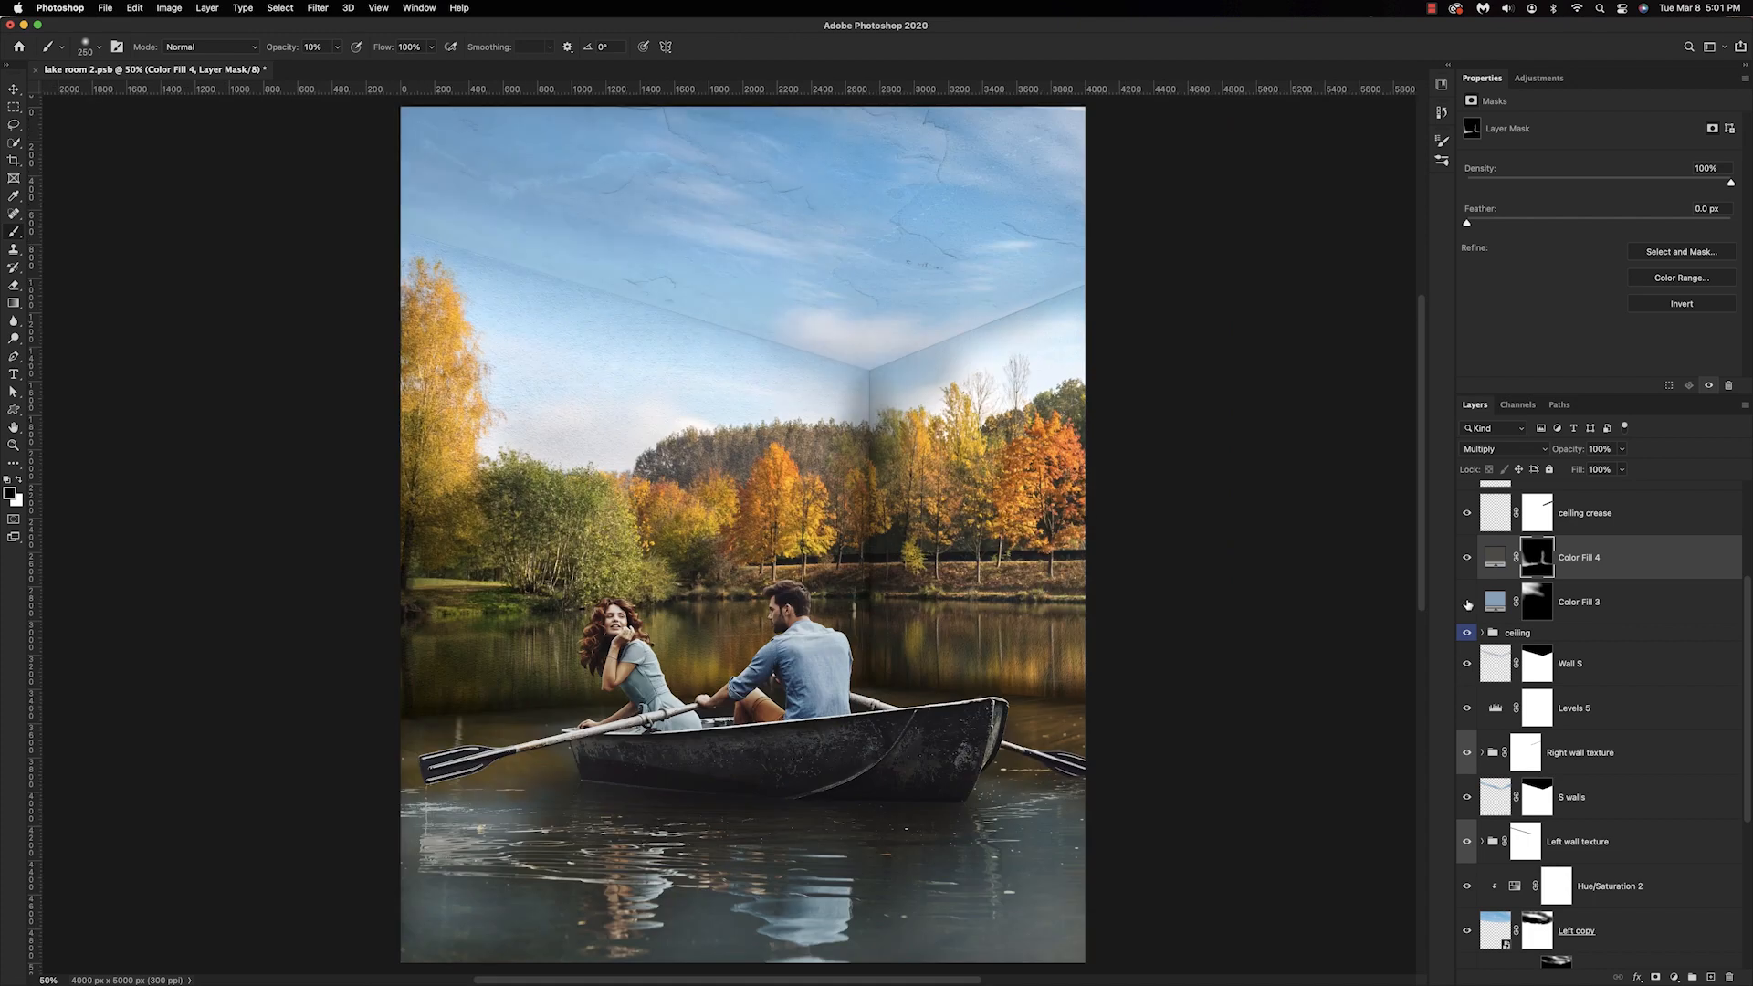
{"action": "key", "text": "b"}
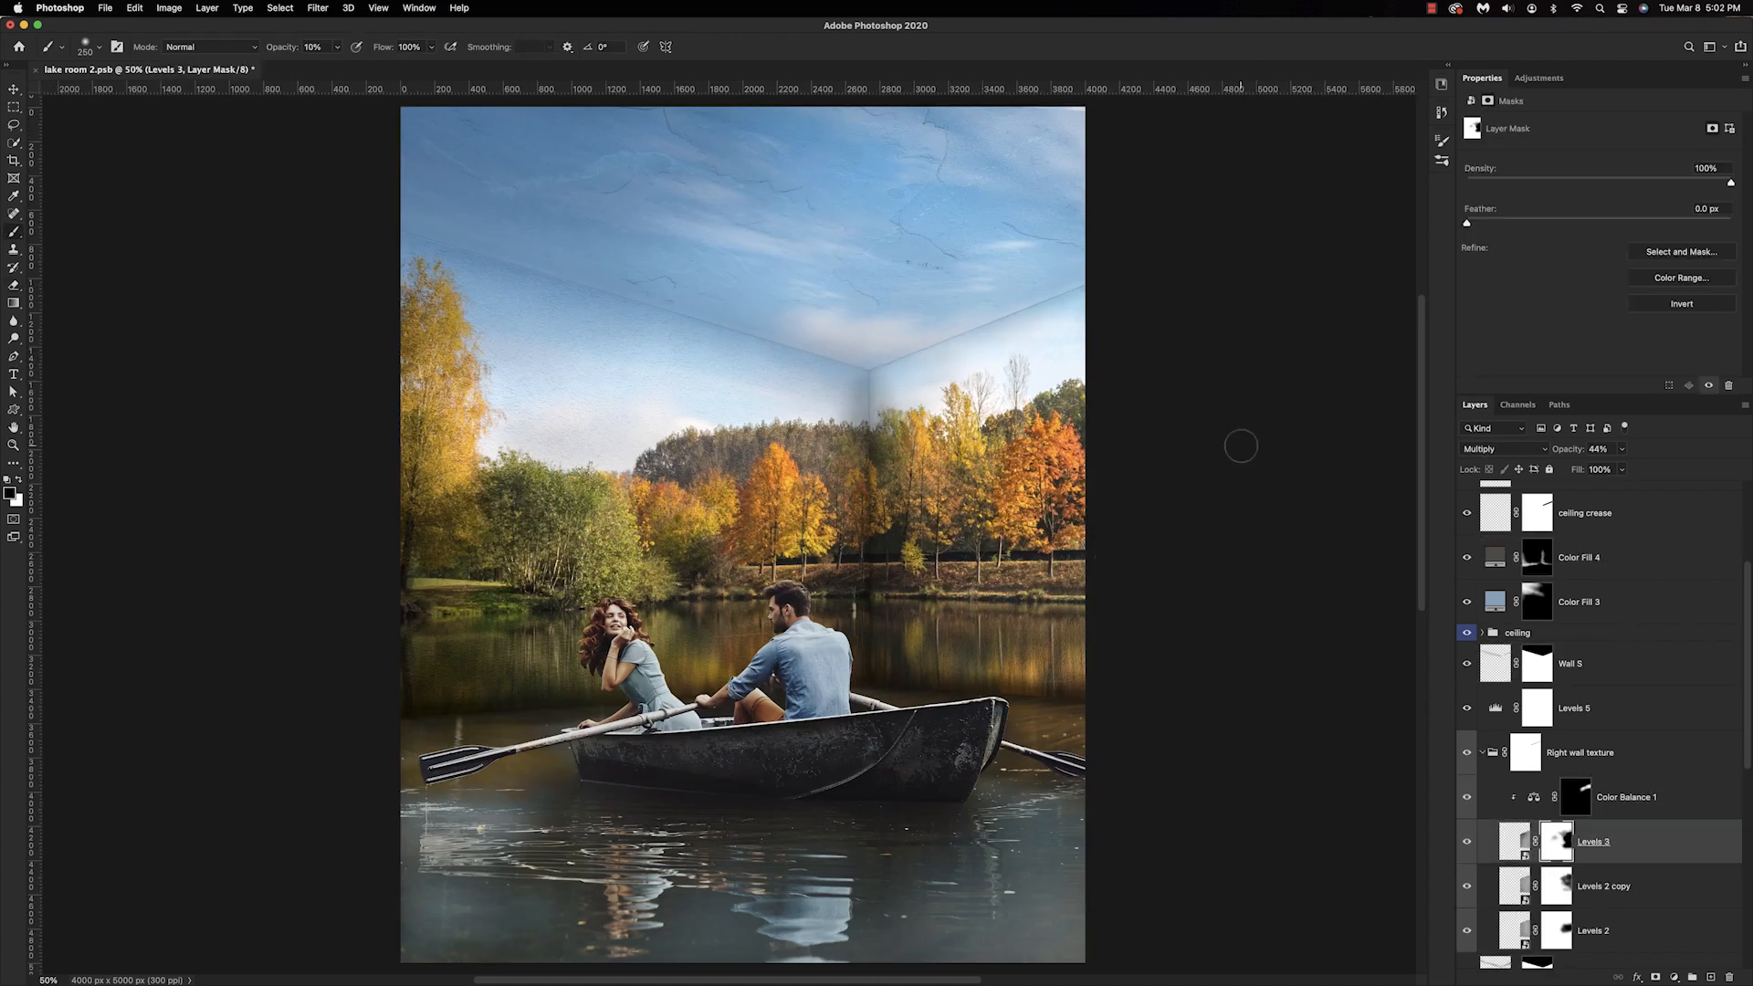
Compare the image with and without Color Fill 4, select its mask with a smaller brush, and collapse the right wall texture group.
{"action": "left_click", "coordinate": [1466, 558]}
{"action": "left_click", "coordinate": [1466, 558]}
{"action": "left_click", "coordinate": [1536, 558]}
{"action": "key", "text": "bracketleft"}
{"action": "key", "text": "bracketleft"}
{"action": "key", "text": "bracketleft"}
{"action": "left_click", "coordinate": [1482, 753]}
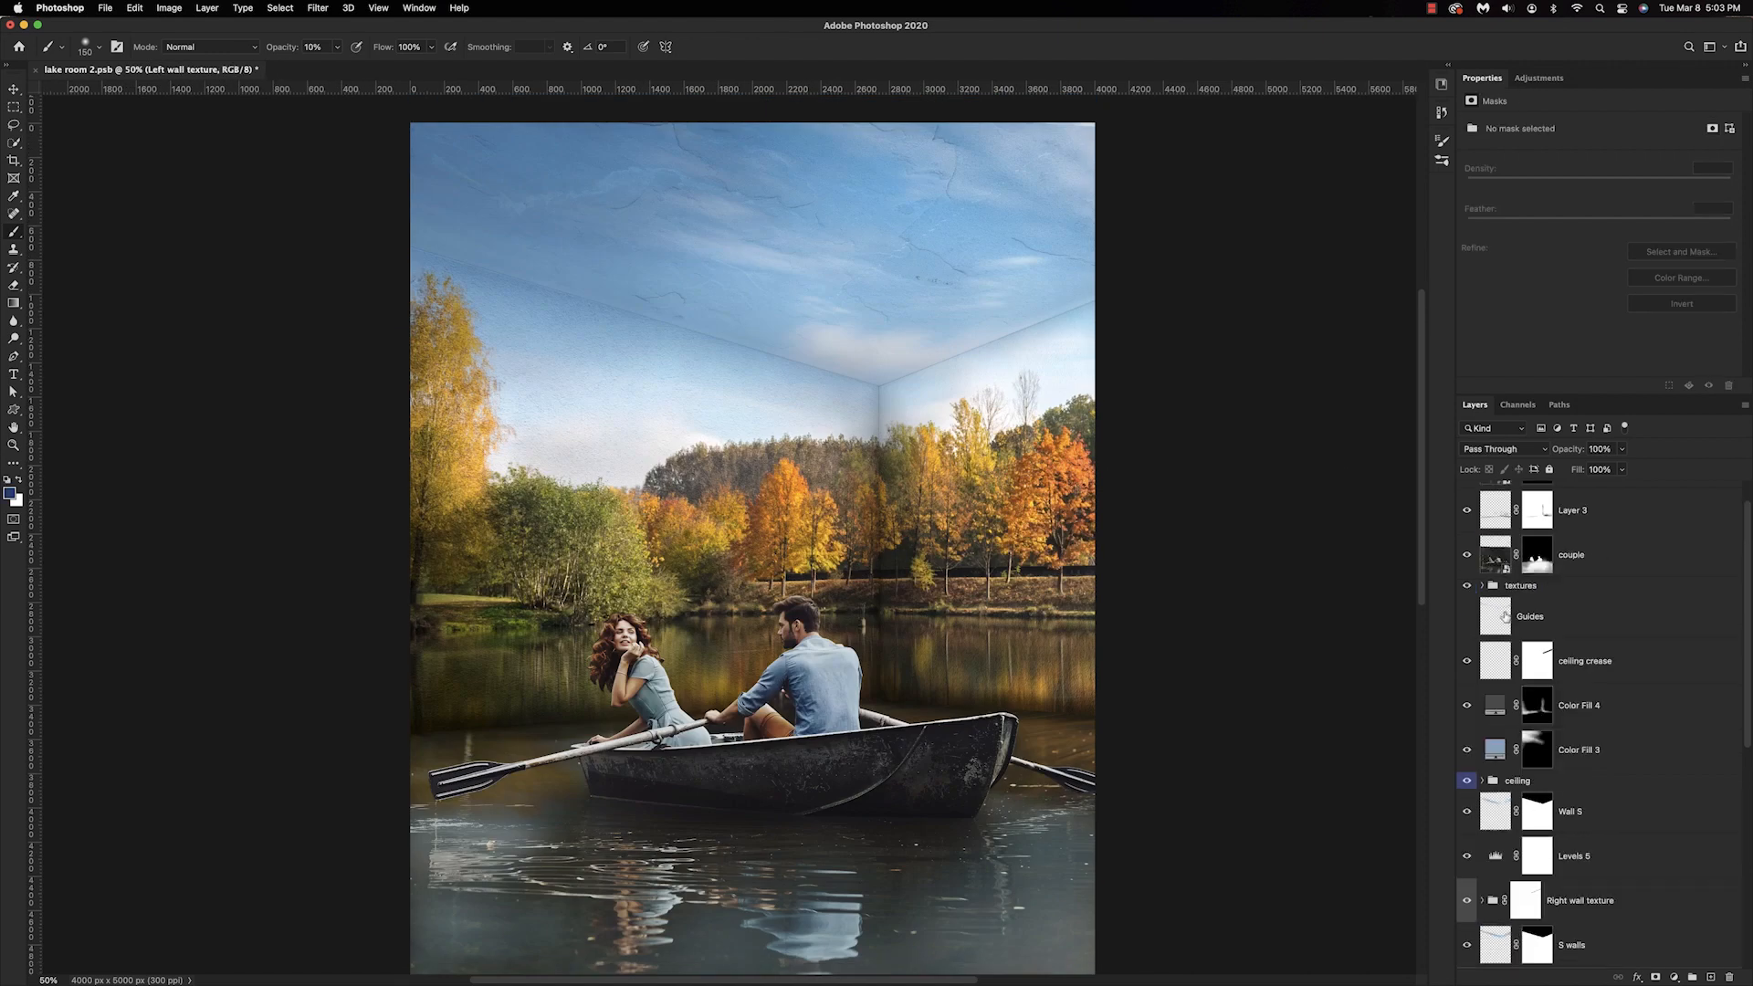
Check the effect of the layer near the couple and add a Color Balance adjustment above it.
{"action": "scroll", "coordinate": [1524, 656], "scroll_direction": "up", "scroll_amount": 3}
{"action": "left_click", "coordinate": [1466, 503]}
{"action": "left_click", "coordinate": [1466, 503]}
{"action": "left_click", "coordinate": [1582, 504]}
{"action": "left_click", "coordinate": [1674, 977]}
{"action": "left_click", "coordinate": [1695, 814]}
Shift the Color Balance sliders, switch between its tonal ranges, and compare the result with the adjustment on and off.
{"action": "mouse_move", "coordinate": [1581, 210]}
{"action": "left_mouse_down"}
{"action": "mouse_move", "coordinate": [1587, 159]}
{"action": "mouse_move", "coordinate": [1576, 211]}
{"action": "left_mouse_up"}
{"action": "left_click", "coordinate": [1531, 125]}
{"action": "left_click", "coordinate": [1531, 113]}
{"action": "left_click", "coordinate": [1571, 125]}
{"action": "left_click", "coordinate": [1571, 151]}
{"action": "left_click", "coordinate": [1466, 503]}
{"action": "left_click", "coordinate": [1467, 503]}
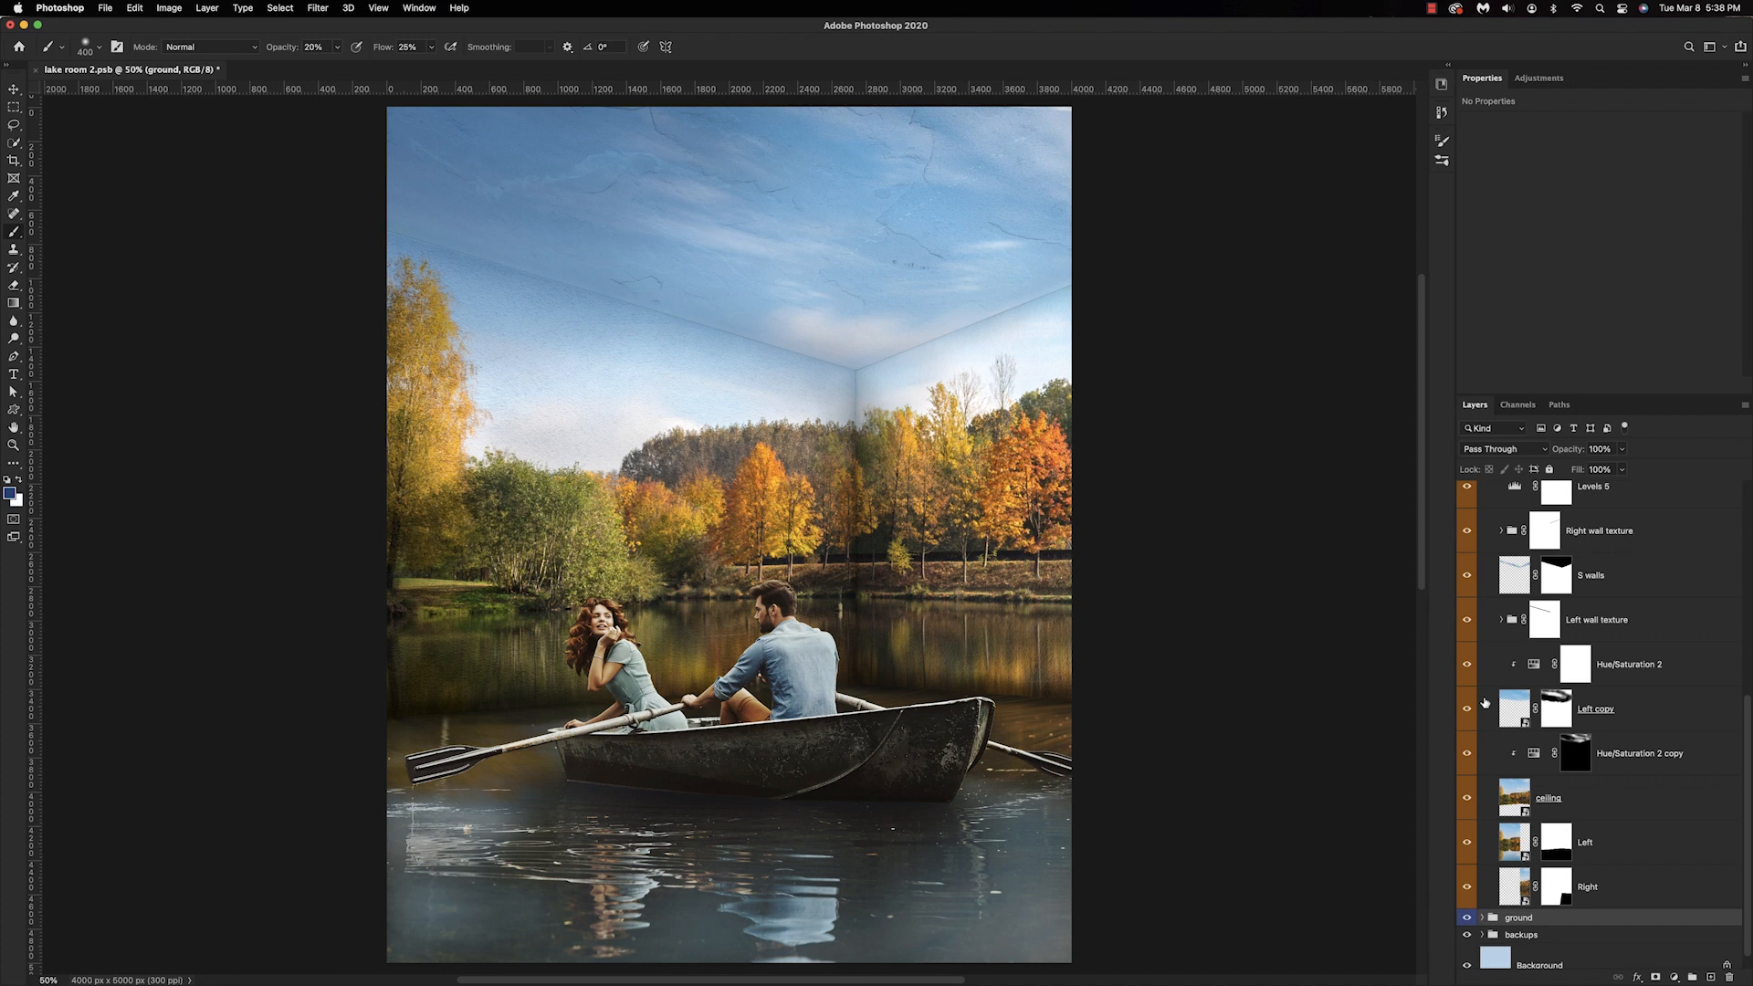
Expand the ground group and add a Levels adjustment directly above Color Fill 1.
{"action": "scroll", "coordinate": [1561, 895], "scroll_direction": "down", "scroll_amount": 1}
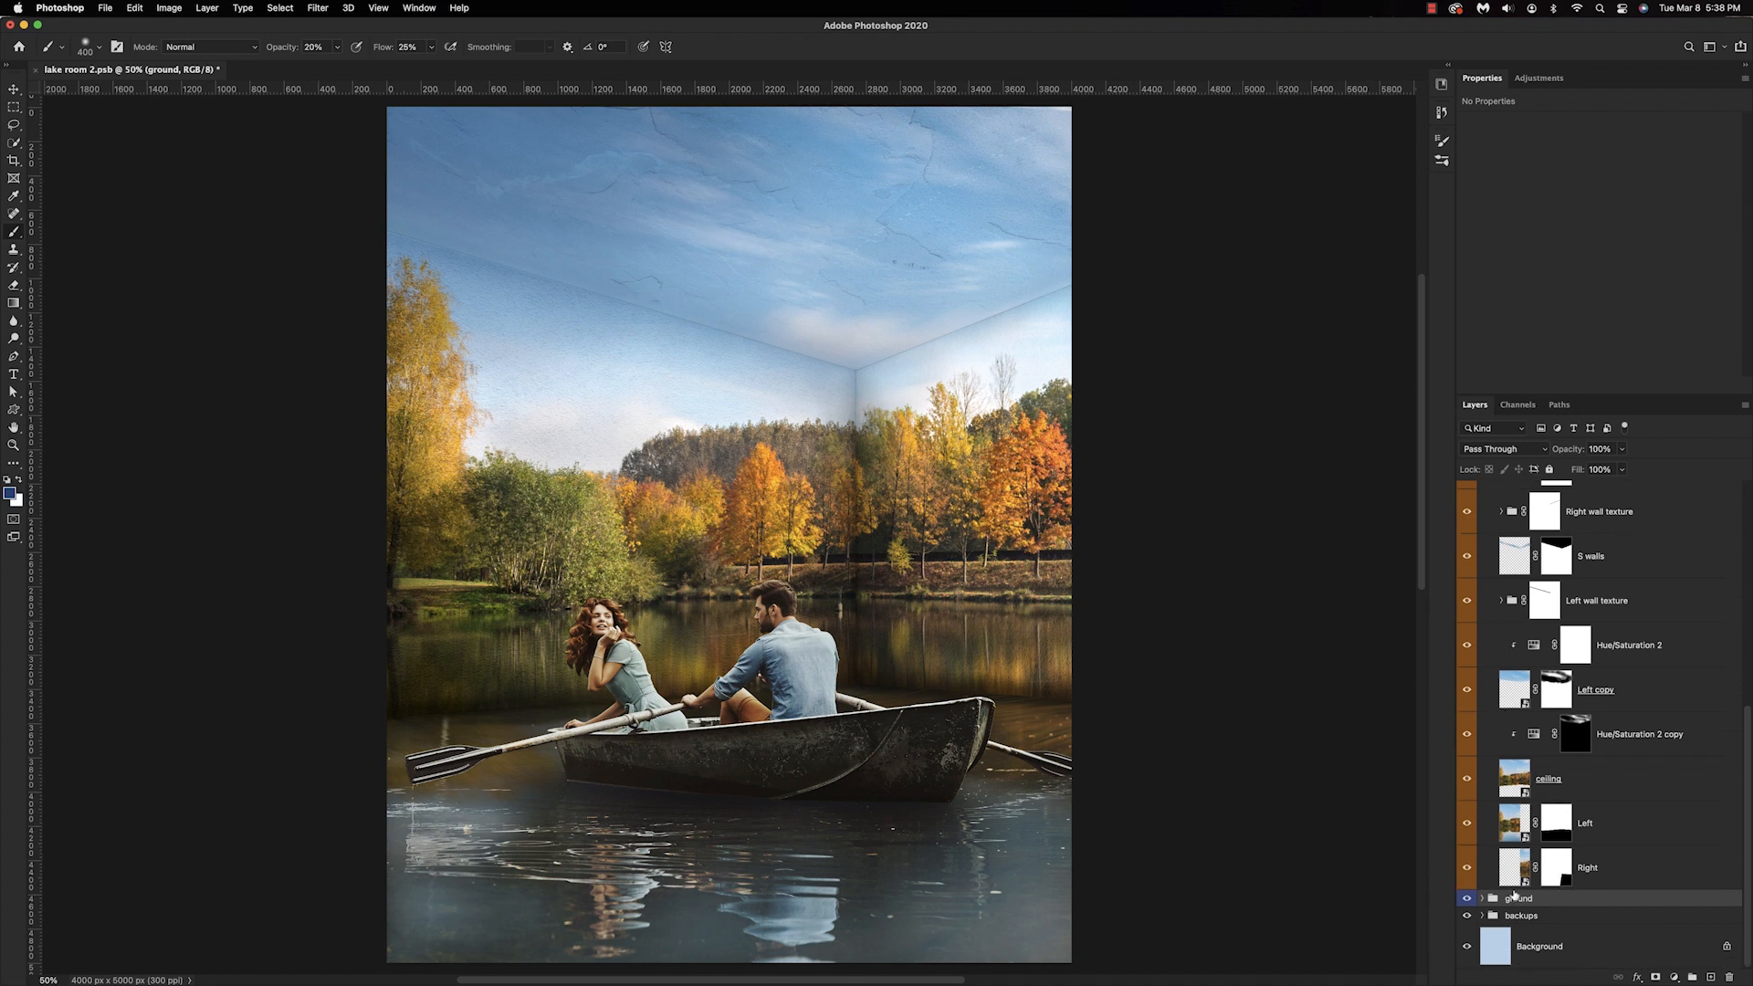
{"action": "left_click", "coordinate": [1483, 900]}
{"action": "scroll", "coordinate": [1483, 900], "scroll_direction": "down", "scroll_amount": 5}
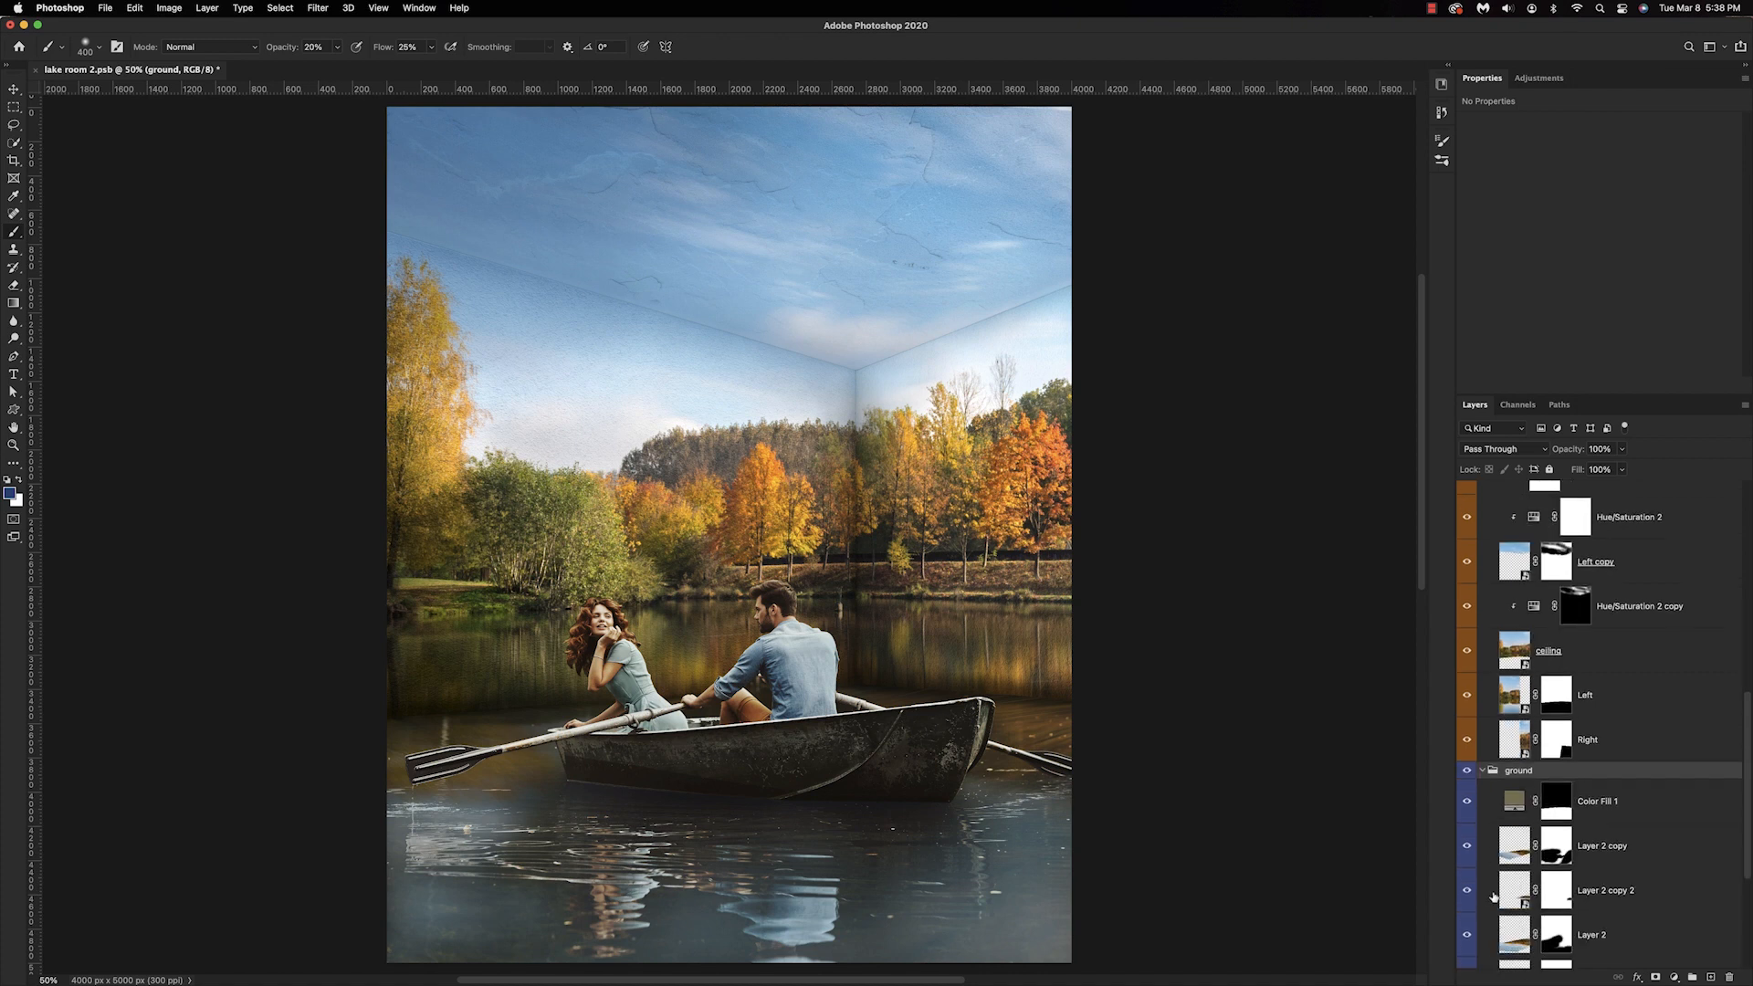
{"action": "left_click", "coordinate": [1629, 812]}
{"action": "left_click", "coordinate": [1674, 978]}
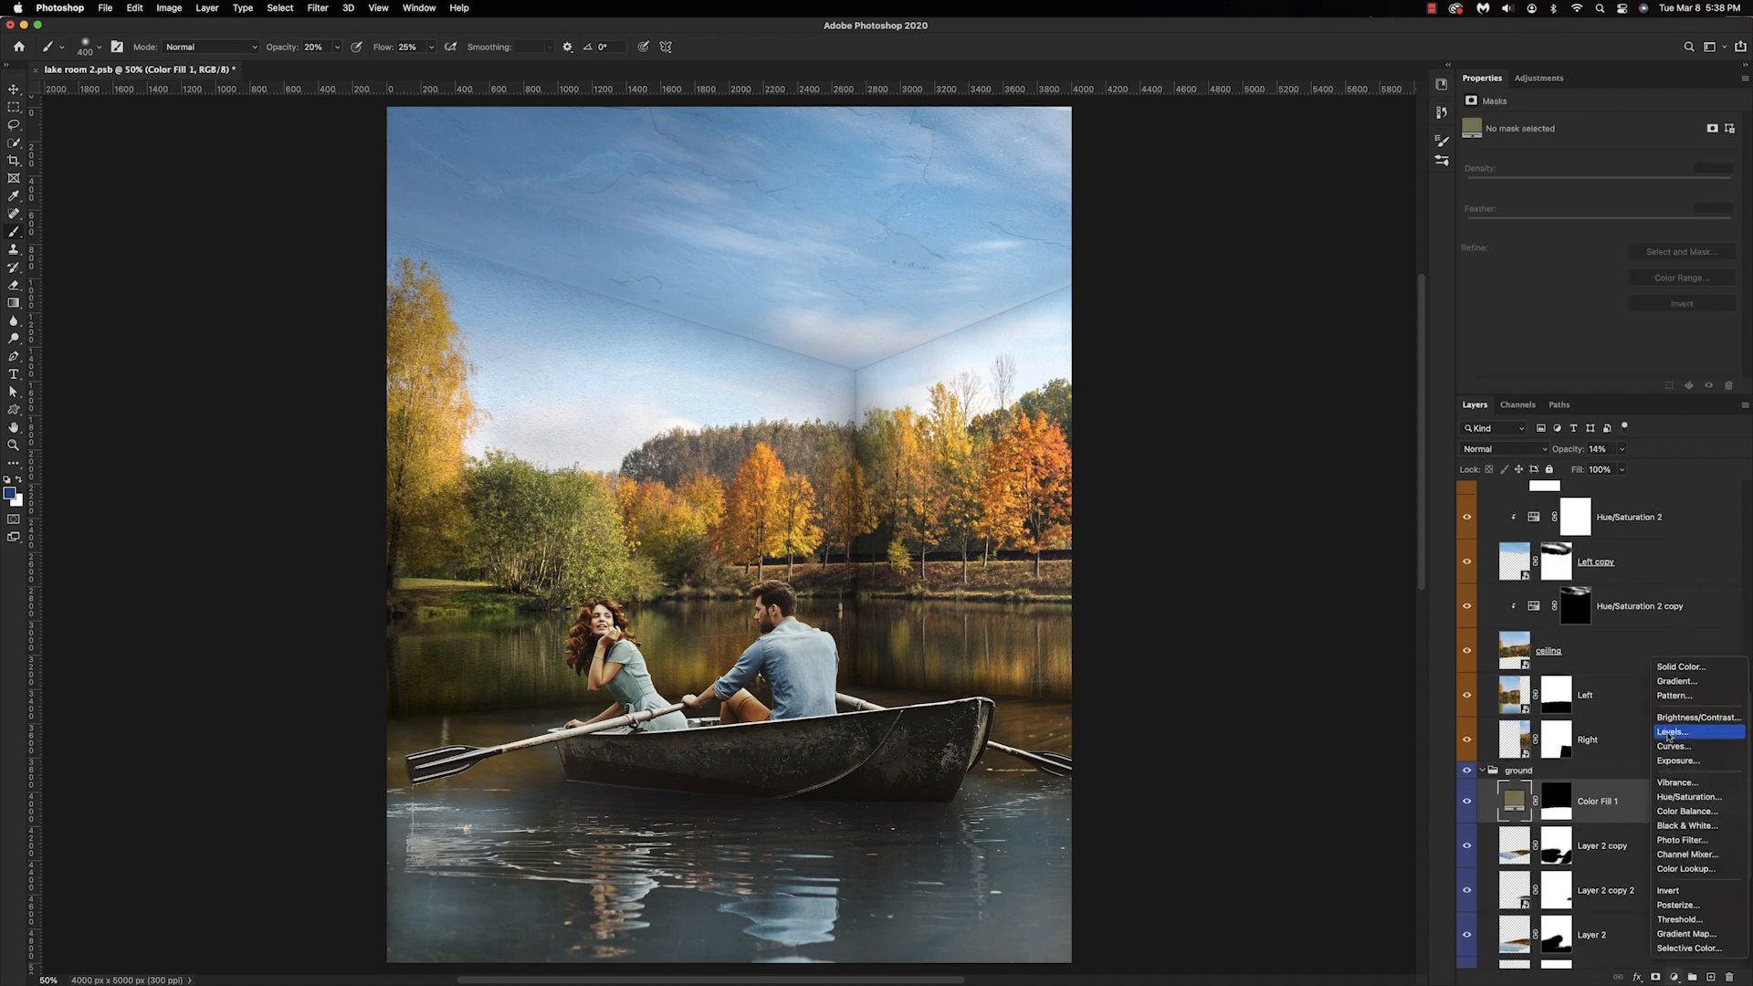
{"action": "left_click", "coordinate": [1672, 733]}
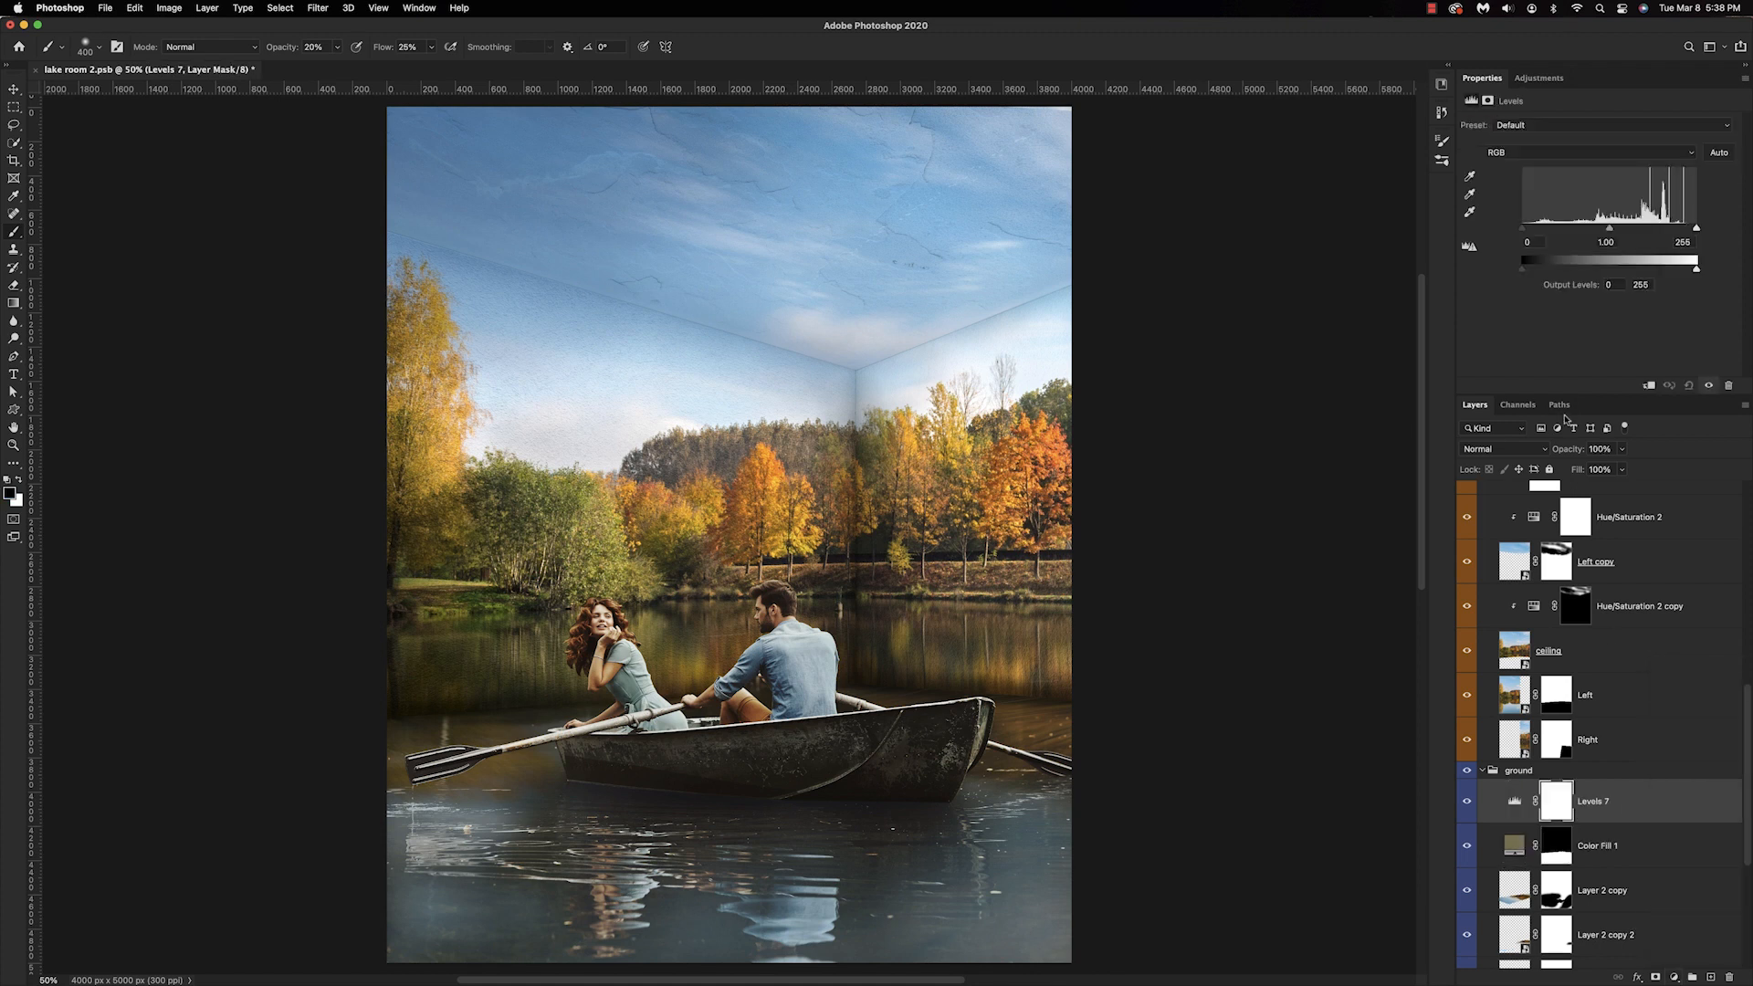
Brighten the water by lowering the Levels 7 white input to about 218 and fine-tuning it, compare the effect, and collapse the ground group.
{"action": "left_click_drag", "start_coordinate": [1697, 230], "coordinate": [1670, 238]}
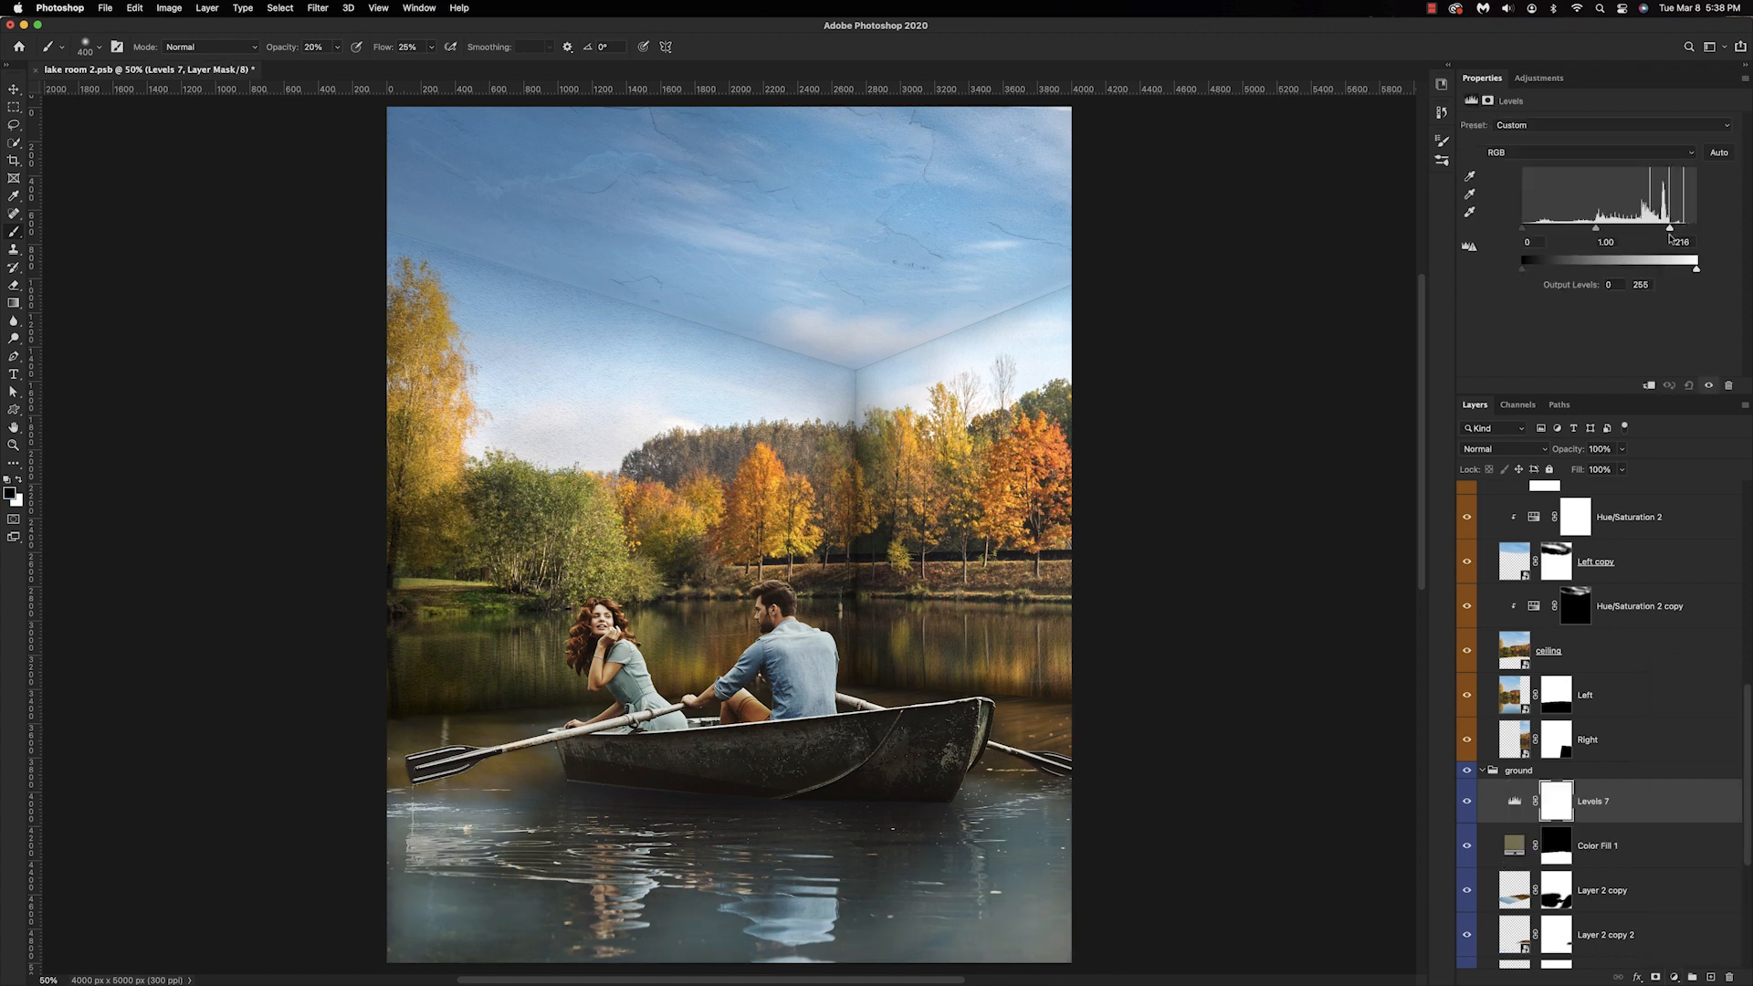
{"action": "left_click_drag", "start_coordinate": [1598, 231], "coordinate": [1664, 238]}
{"action": "left_click", "coordinate": [1469, 800]}
{"action": "left_click", "coordinate": [1469, 800]}
{"action": "left_click", "coordinate": [1482, 769]}
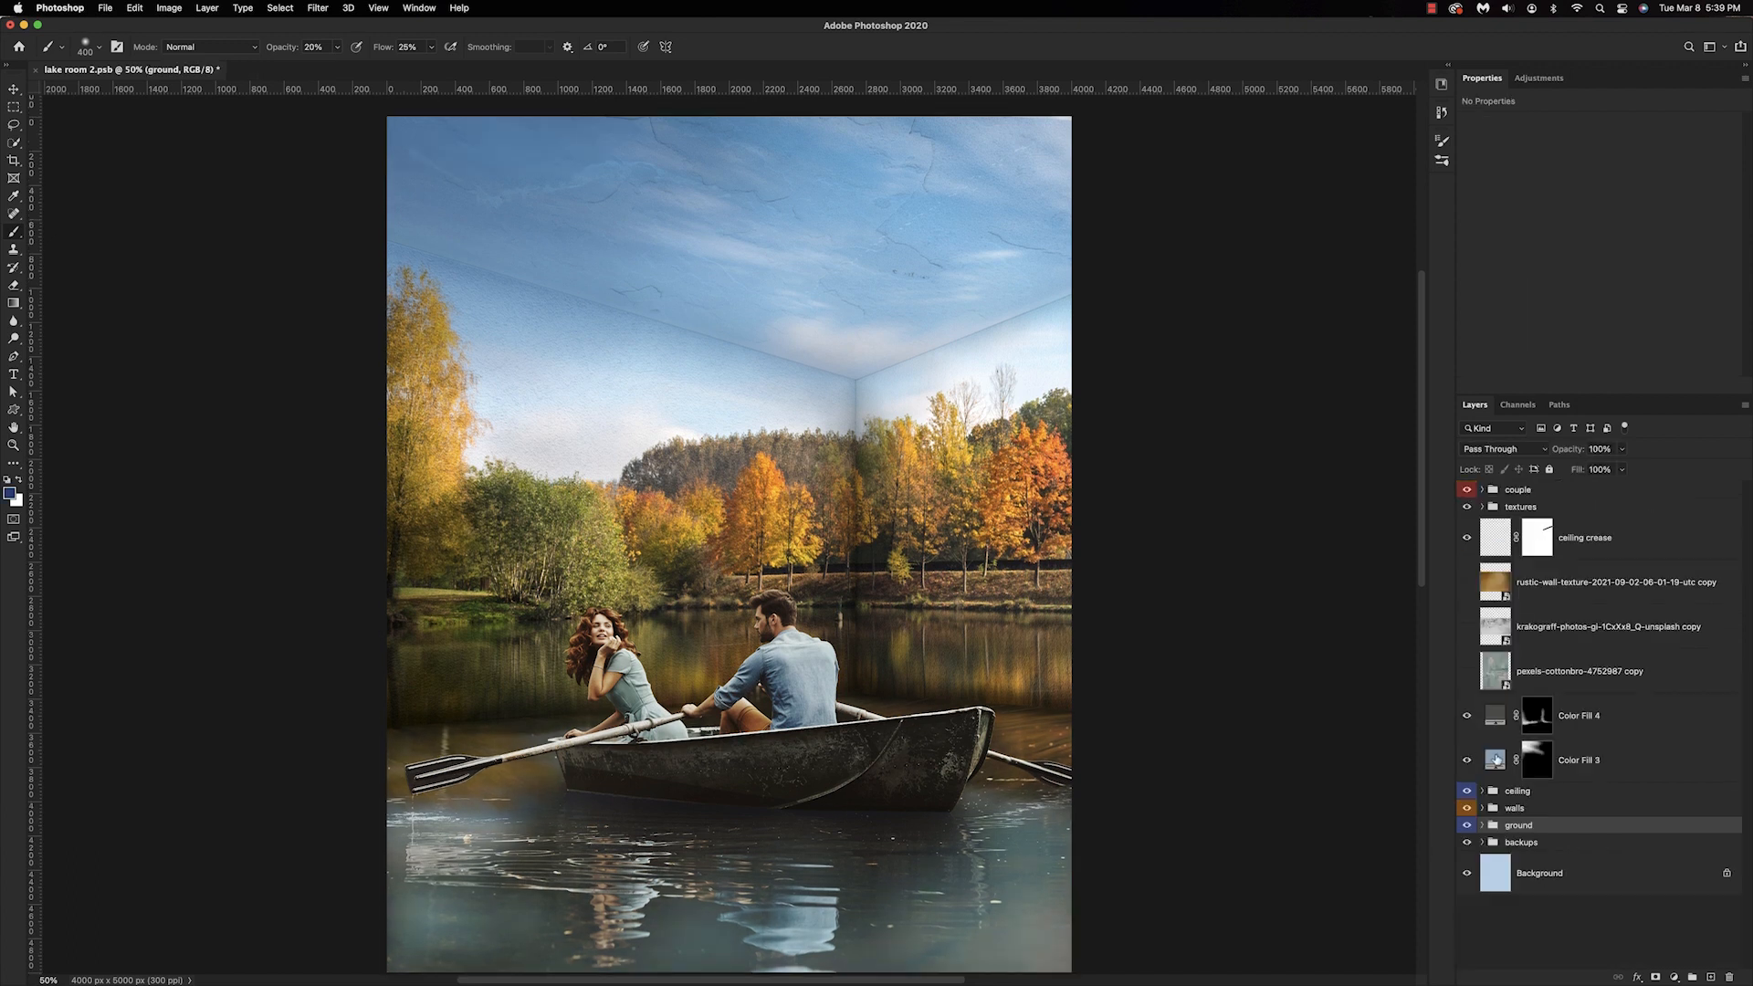
Reduce the Color Fill 3 layer's opacity to 48%.
{"action": "left_click", "coordinate": [1496, 760]}
{"action": "left_click", "coordinate": [1567, 450]}
{"action": "left_click_drag", "start_coordinate": [1567, 450], "coordinate": [1557, 457]}
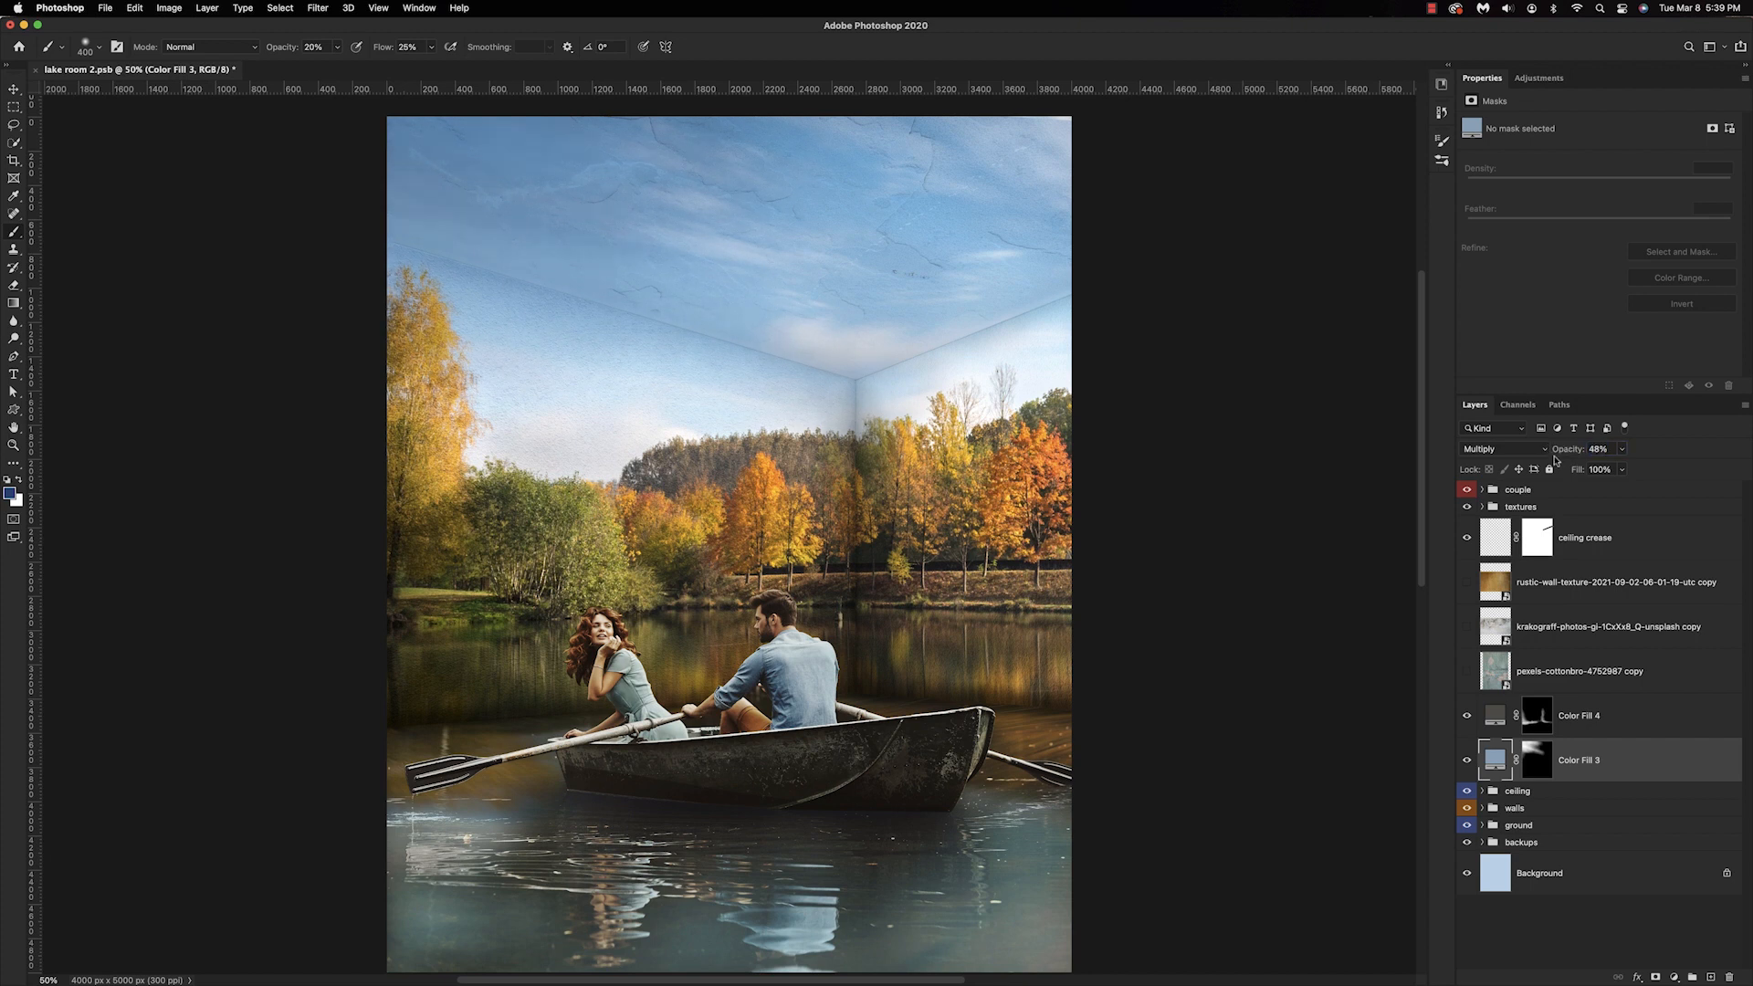
Scale the pexels-cottonbro-4752987 copy texture down to about 6.26% and place it over the left wall above the woman.
{"action": "key", "text": "super+t"}
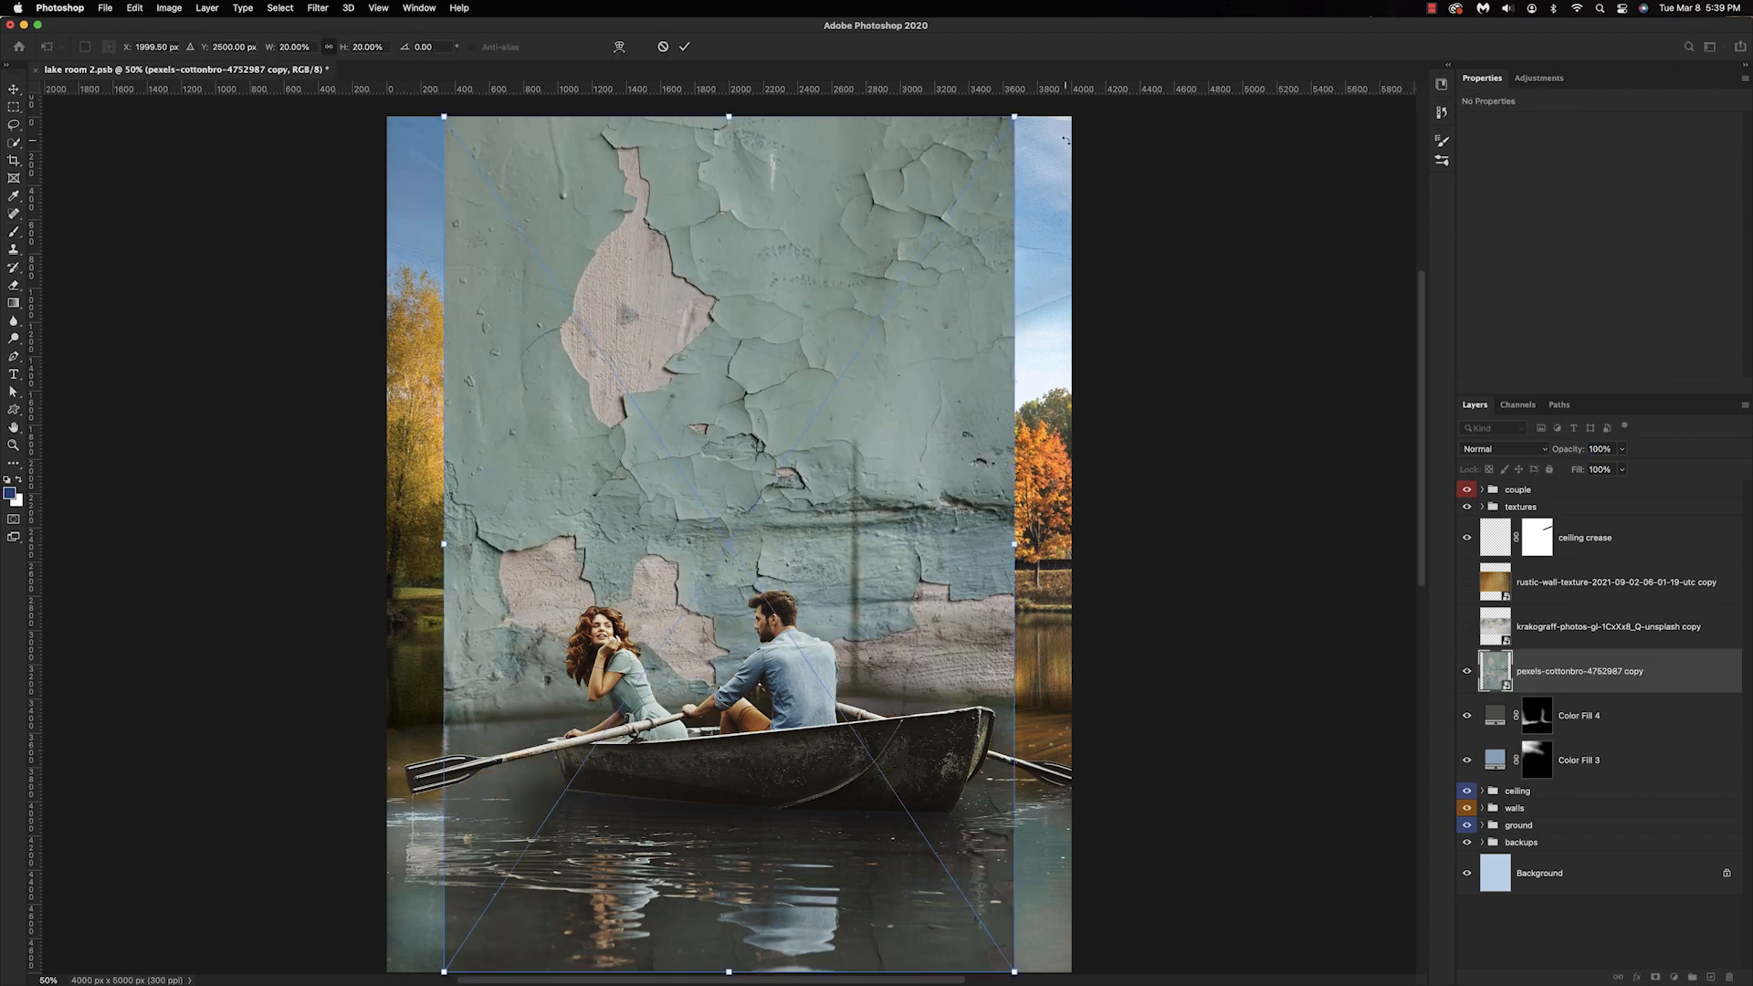
{"action": "left_click_drag", "start_coordinate": [1015, 116], "coordinate": [622, 704]}
{"action": "left_click_drag", "start_coordinate": [577, 867], "coordinate": [610, 490]}
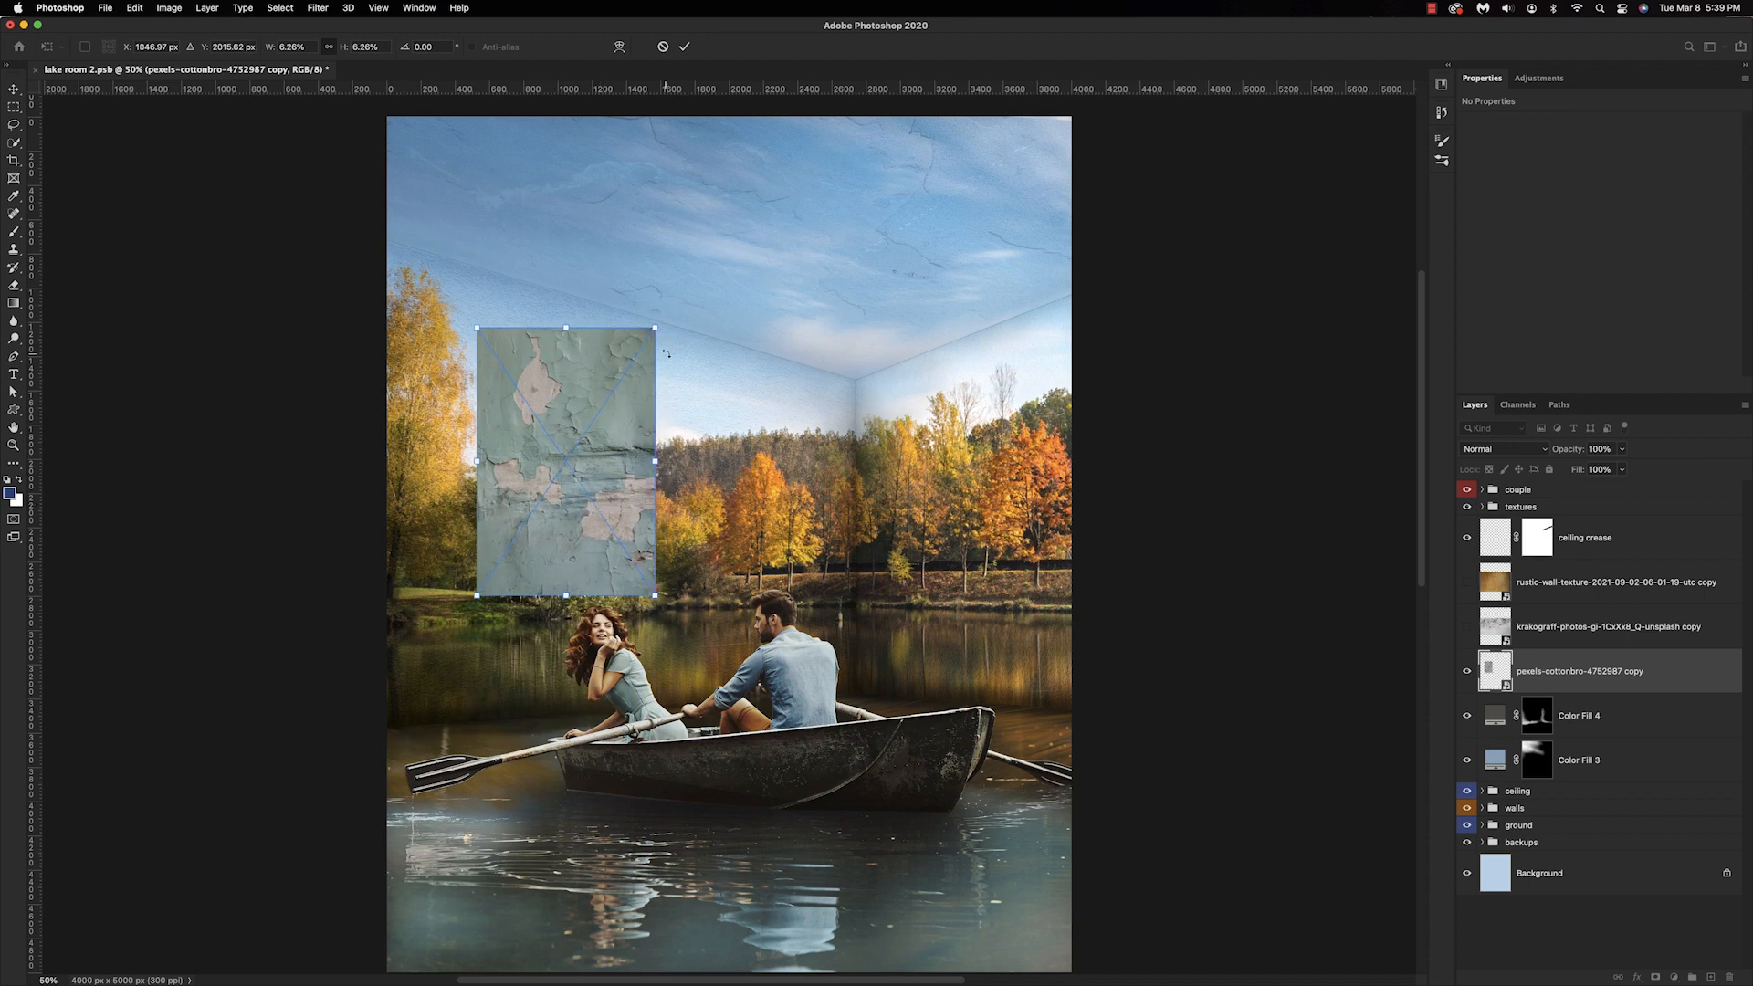
Distort the peeling paint texture's corners to follow the left wall's perspective and apply the transform.
{"action": "left_click_drag", "start_coordinate": [655, 328], "coordinate": [657, 372]}
{"action": "left_click_drag", "start_coordinate": [654, 595], "coordinate": [651, 593]}
{"action": "left_click_drag", "start_coordinate": [476, 595], "coordinate": [467, 595]}
{"action": "left_click_drag", "start_coordinate": [476, 328], "coordinate": [471, 331]}
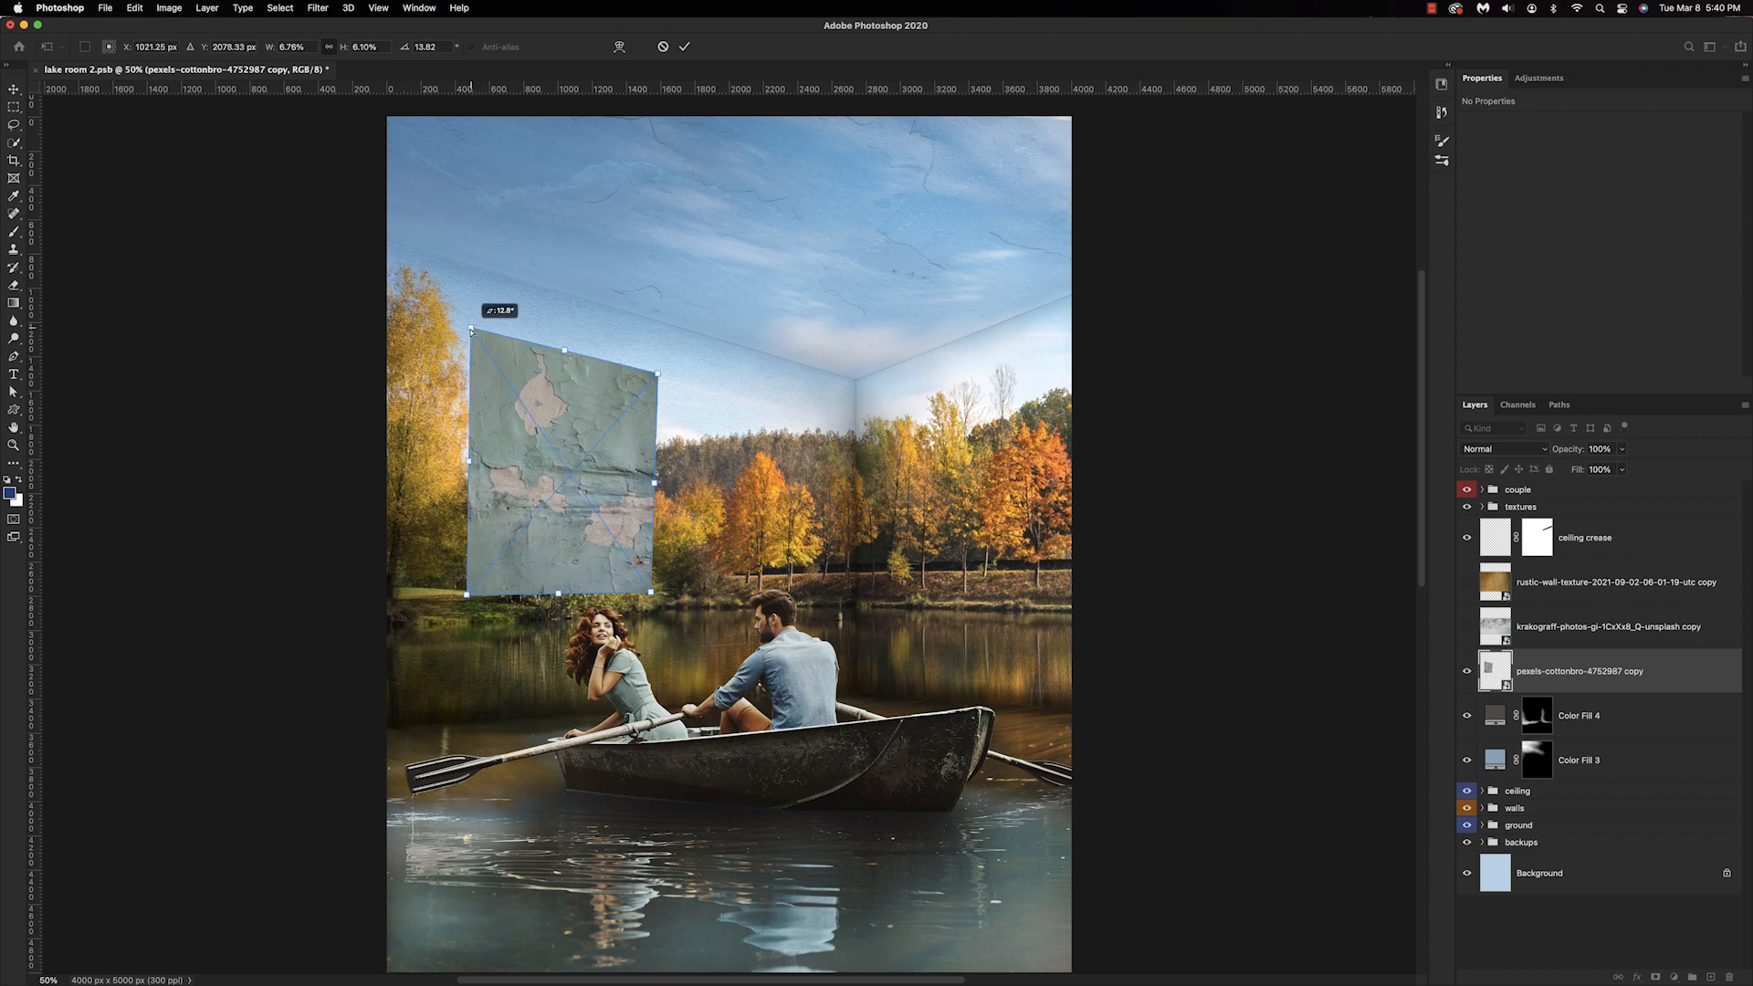
{"action": "key", "text": "Return"}
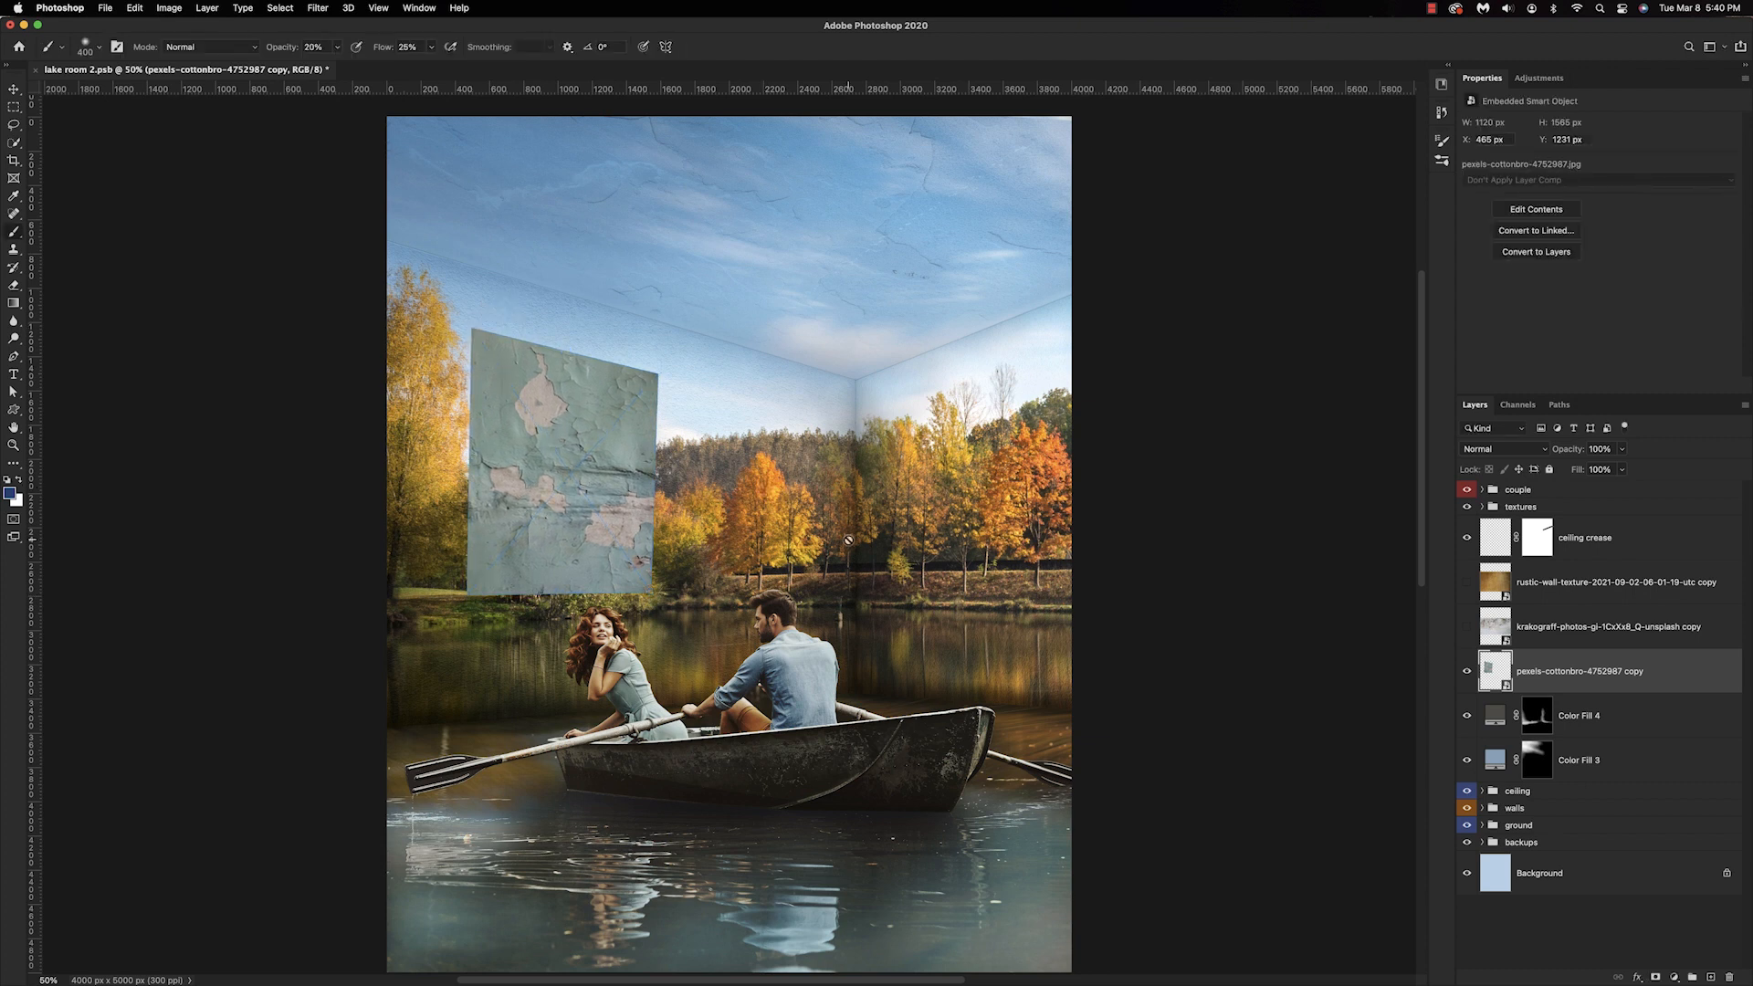
Reposition the peeling paint texture on the left wall, then duplicate it with the two copies side by side and check their visibility.
{"action": "key", "text": "ctrl+t"}
{"action": "left_click_drag", "start_coordinate": [572, 477], "coordinate": [755, 549]}
{"action": "key", "text": "Return"}
{"action": "key", "text": "ctrl+j"}
{"action": "key", "text": "ctrl+t"}
{"action": "key", "text": "Return"}
{"action": "left_click", "coordinate": [1467, 672]}
{"action": "left_click", "coordinate": [1468, 672]}
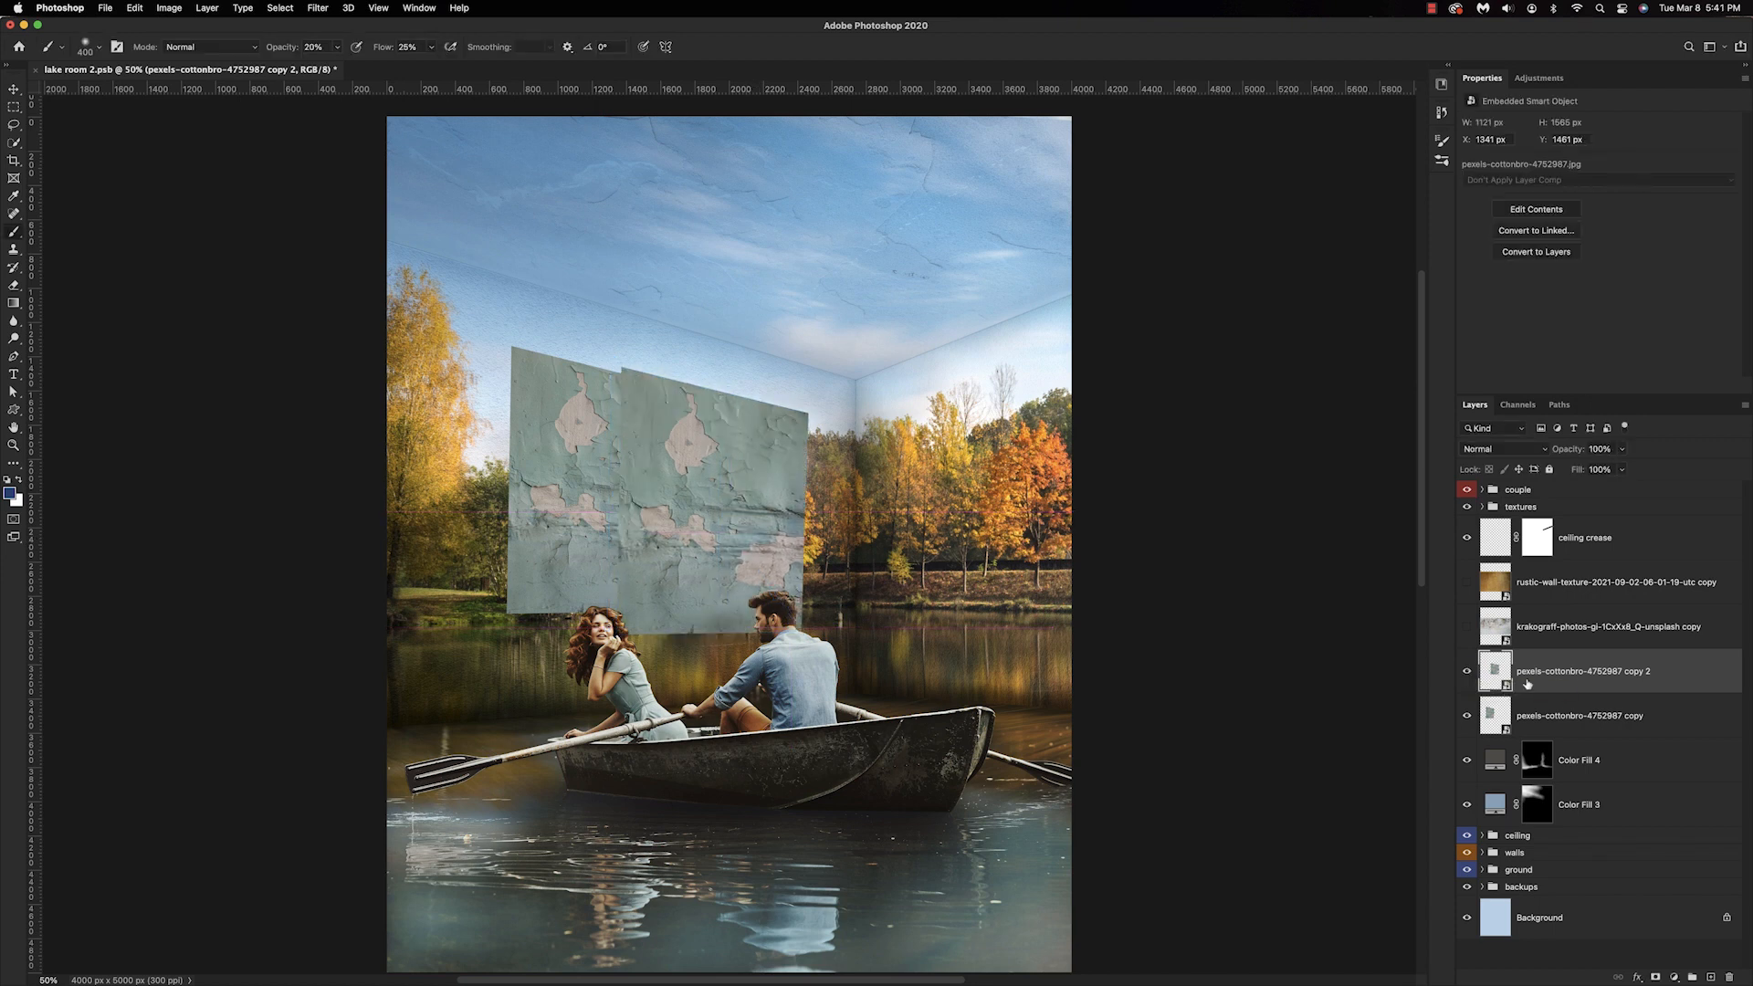
Duplicate the peeling paint texture again and scale and distort this copy to fit low on the left wall near the room's corner.
{"action": "key", "text": "ctrl+j"}
{"action": "key", "text": "ctrl+t"}
{"action": "left_click_drag", "start_coordinate": [820, 504], "coordinate": [849, 393]}
{"action": "left_click_drag", "start_coordinate": [666, 282], "coordinate": [751, 362]}
{"action": "left_click_drag", "start_coordinate": [790, 452], "coordinate": [803, 608]}
{"action": "left_click_drag", "start_coordinate": [872, 703], "coordinate": [855, 660]}
{"action": "left_click_drag", "start_coordinate": [852, 532], "coordinate": [854, 531]}
{"action": "left_click_drag", "start_coordinate": [740, 672], "coordinate": [741, 668]}
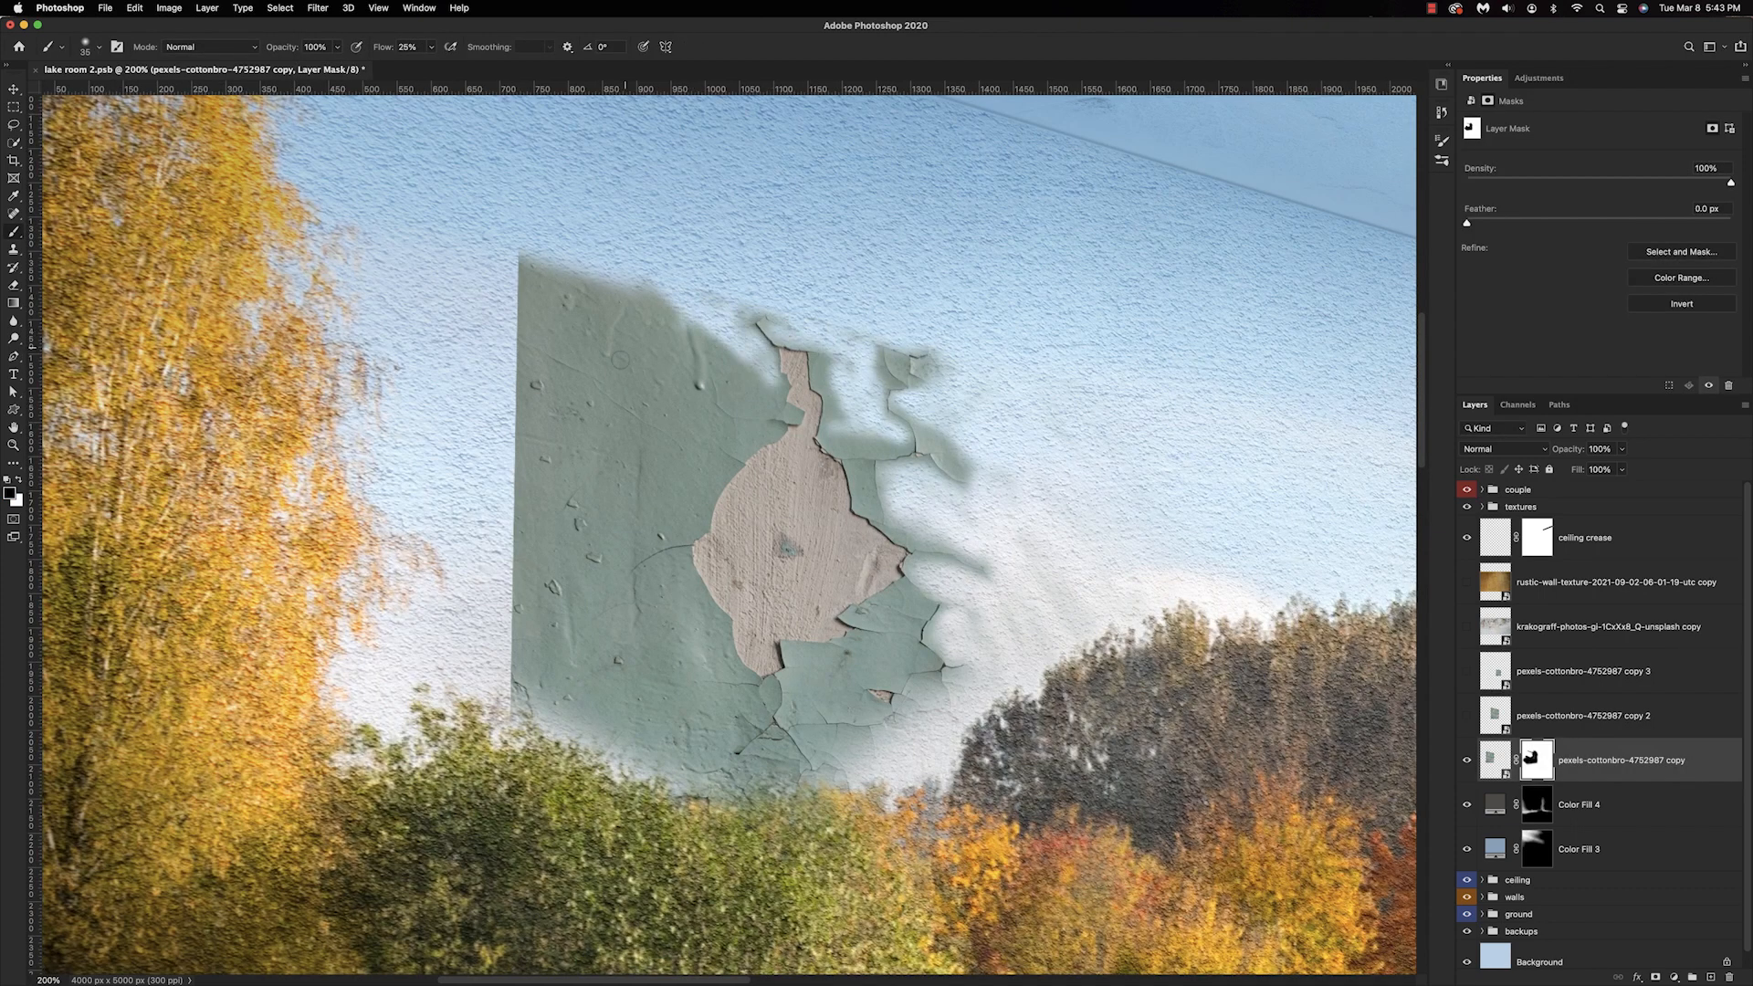
Mask out the green plaster around the peeled patch on the first texture copy and add a Selective Color adjustment above it.
{"action": "mouse_move", "coordinate": [490, 252]}
{"action": "left_mouse_down"}
{"action": "mouse_move", "coordinate": [515, 314]}
{"action": "mouse_move", "coordinate": [567, 357]}
{"action": "mouse_move", "coordinate": [521, 419]}
{"action": "mouse_move", "coordinate": [547, 610]}
{"action": "mouse_move", "coordinate": [602, 743]}
{"action": "mouse_move", "coordinate": [527, 670]}
{"action": "mouse_move", "coordinate": [613, 575]}
{"action": "mouse_move", "coordinate": [620, 416]}
{"action": "mouse_move", "coordinate": [701, 365]}
{"action": "mouse_move", "coordinate": [631, 451]}
{"action": "mouse_move", "coordinate": [688, 445]}
{"action": "mouse_move", "coordinate": [583, 585]}
{"action": "mouse_move", "coordinate": [675, 647]}
{"action": "mouse_move", "coordinate": [682, 712]}
{"action": "mouse_move", "coordinate": [923, 787]}
{"action": "mouse_move", "coordinate": [884, 760]}
{"action": "left_mouse_up"}
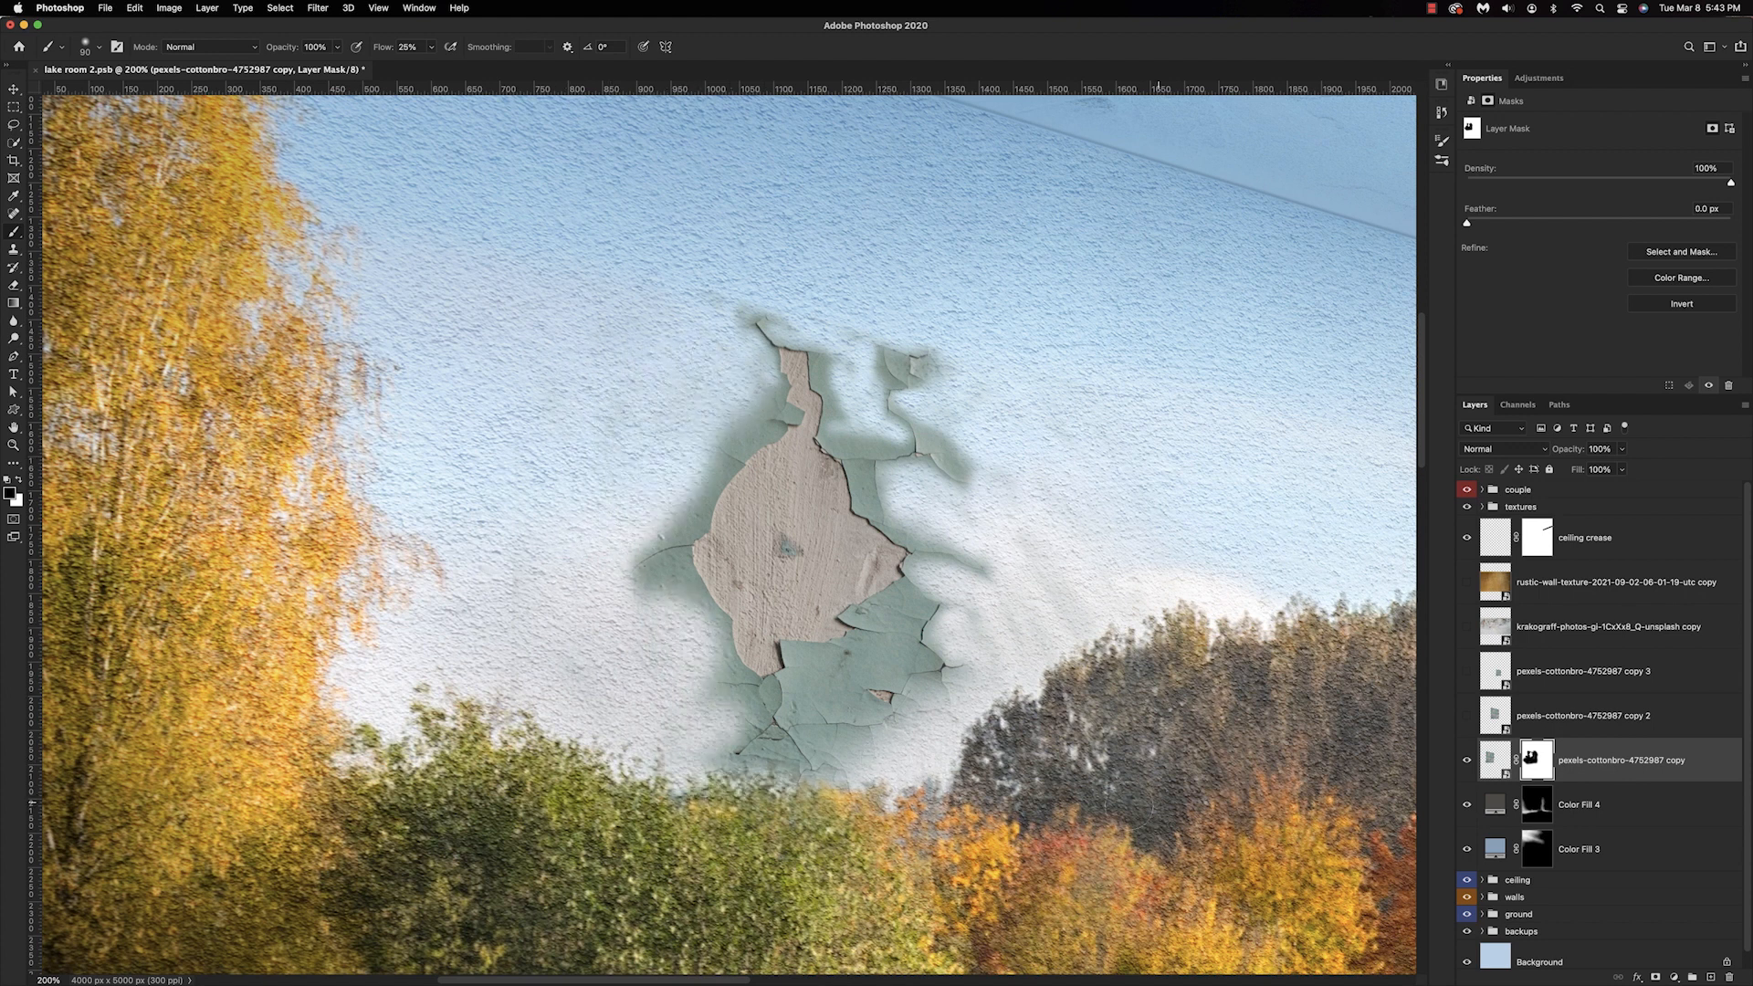
{"action": "left_click", "coordinate": [1494, 759]}
{"action": "left_click", "coordinate": [1675, 977]}
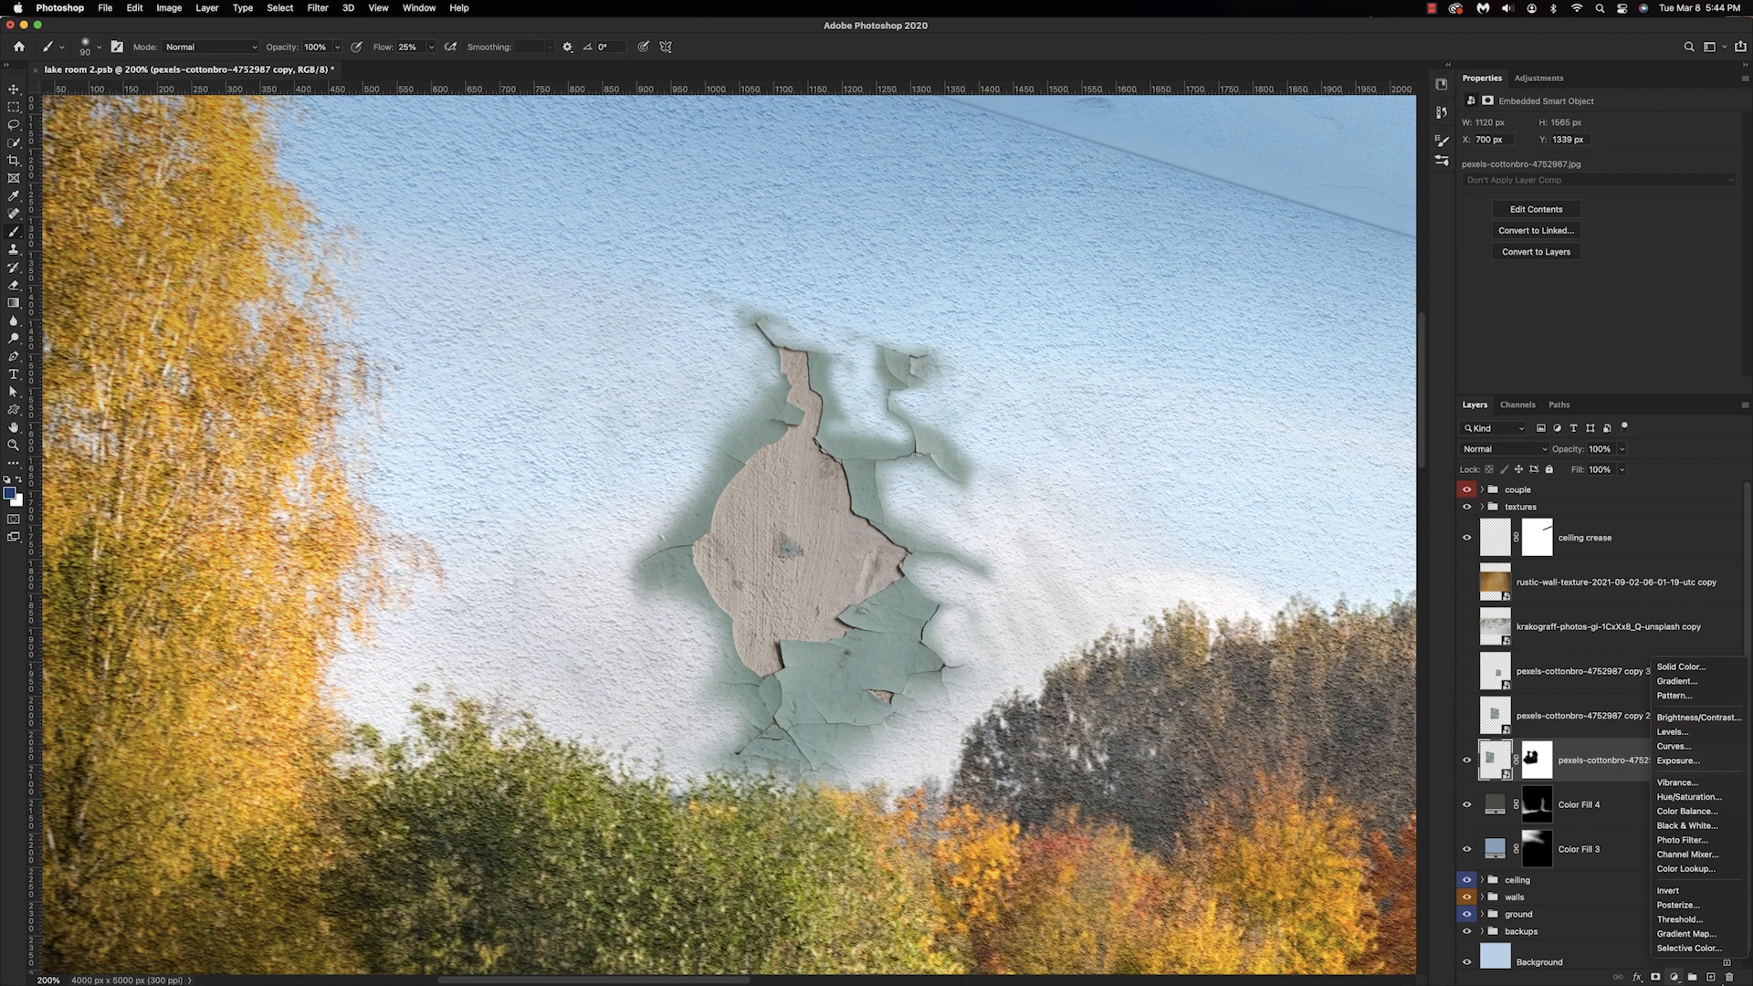
{"action": "left_click", "coordinate": [1689, 948]}
Set Selective Color's Cyans to +62 cyan and -100 black, Neutrals to -27 black, and clip the adjustment to the texture.
{"action": "left_click_drag", "start_coordinate": [1599, 258], "coordinate": [1519, 261]}
{"action": "left_click_drag", "start_coordinate": [1598, 174], "coordinate": [1682, 176]}
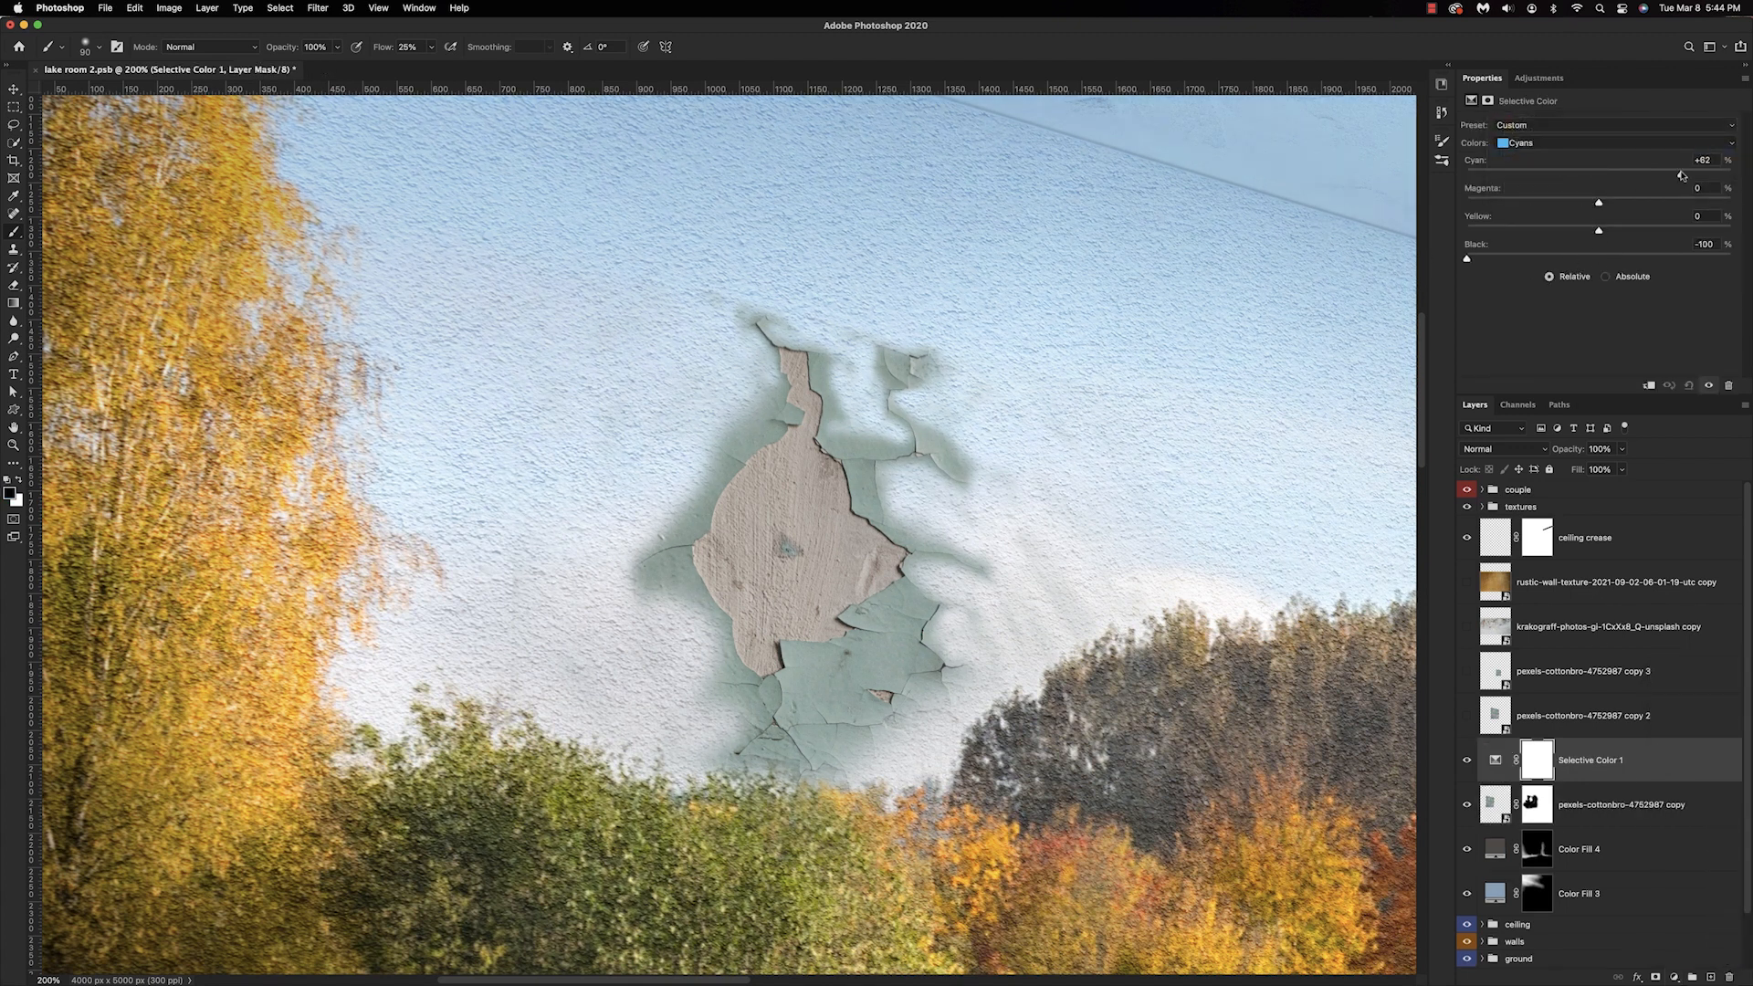
{"action": "left_click", "coordinate": [1627, 141]}
{"action": "left_click", "coordinate": [1617, 175]}
{"action": "left_click_drag", "start_coordinate": [1599, 259], "coordinate": [1563, 261]}
{"action": "left_click", "coordinate": [1496, 759]}
{"action": "left_click", "coordinate": [1494, 776], "text": "alt"}
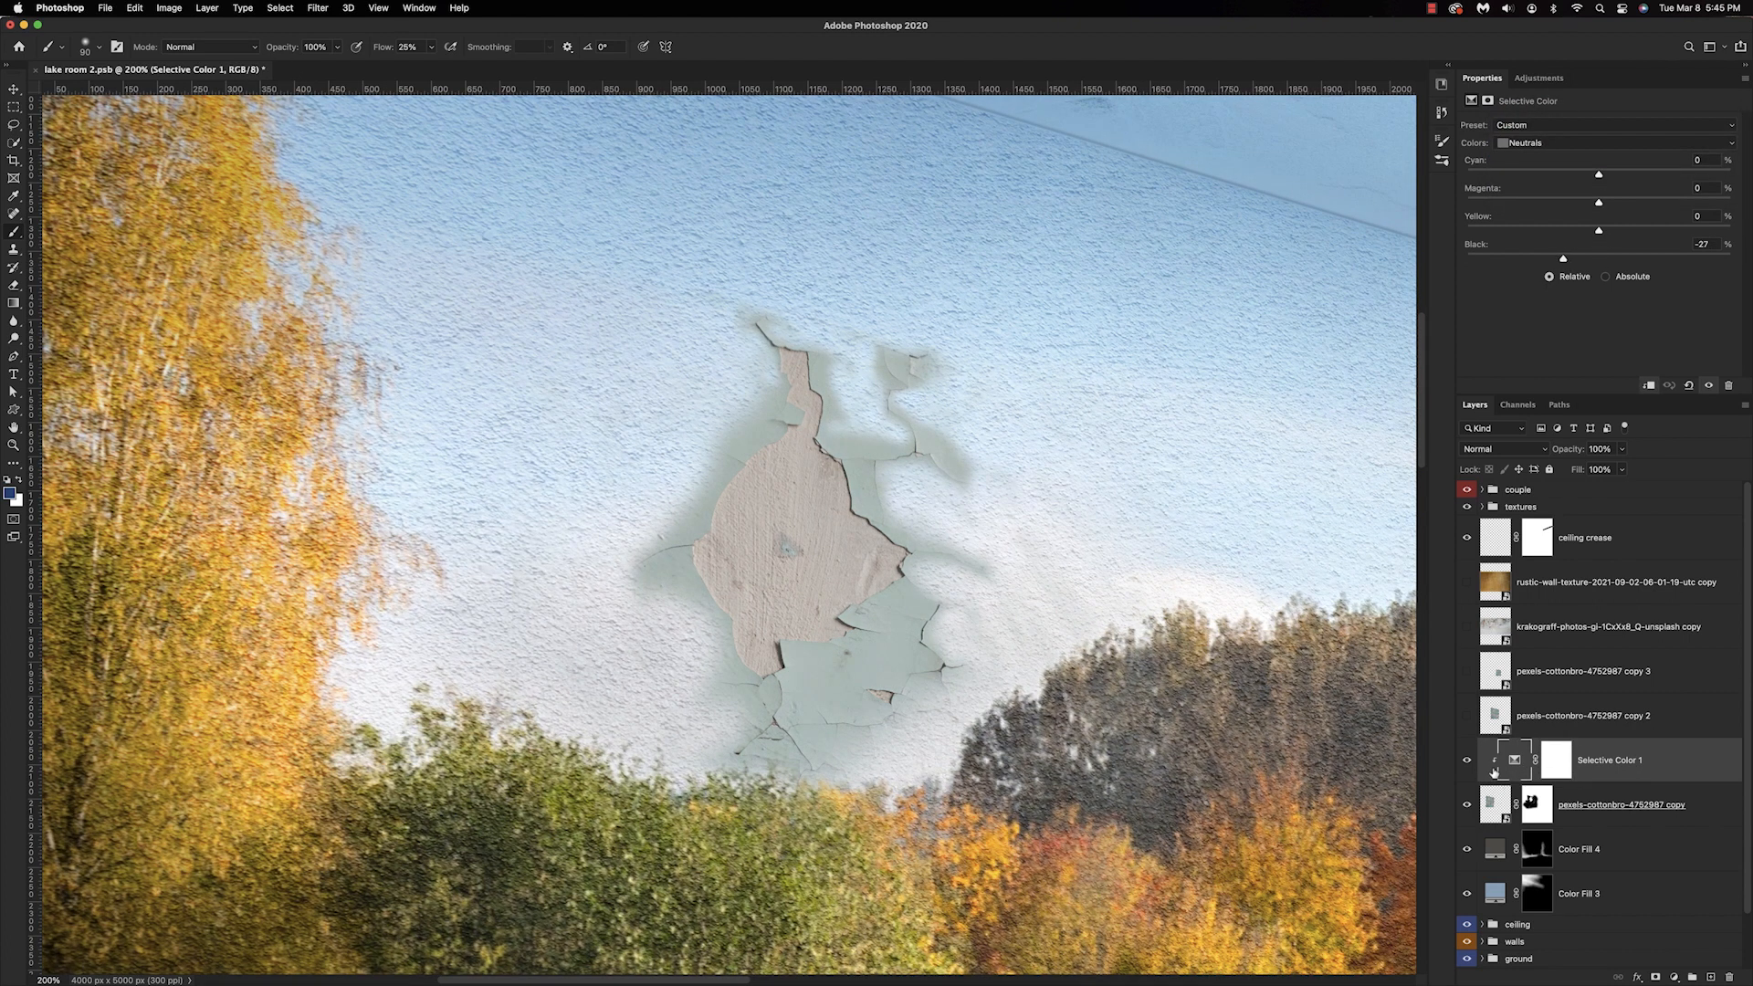
Refine Selective Color's Neutrals, set its Cyans to +76 cyan and -5 yellow, and compare the patch with and without it.
{"action": "left_click_drag", "start_coordinate": [1599, 176], "coordinate": [1568, 240]}
{"action": "left_click_drag", "start_coordinate": [1627, 175], "coordinate": [1626, 178]}
{"action": "left_click_drag", "start_coordinate": [1563, 259], "coordinate": [1542, 266]}
{"action": "left_click", "coordinate": [1538, 143]}
{"action": "left_click", "coordinate": [1527, 102]}
{"action": "left_click_drag", "start_coordinate": [1599, 230], "coordinate": [1593, 240]}
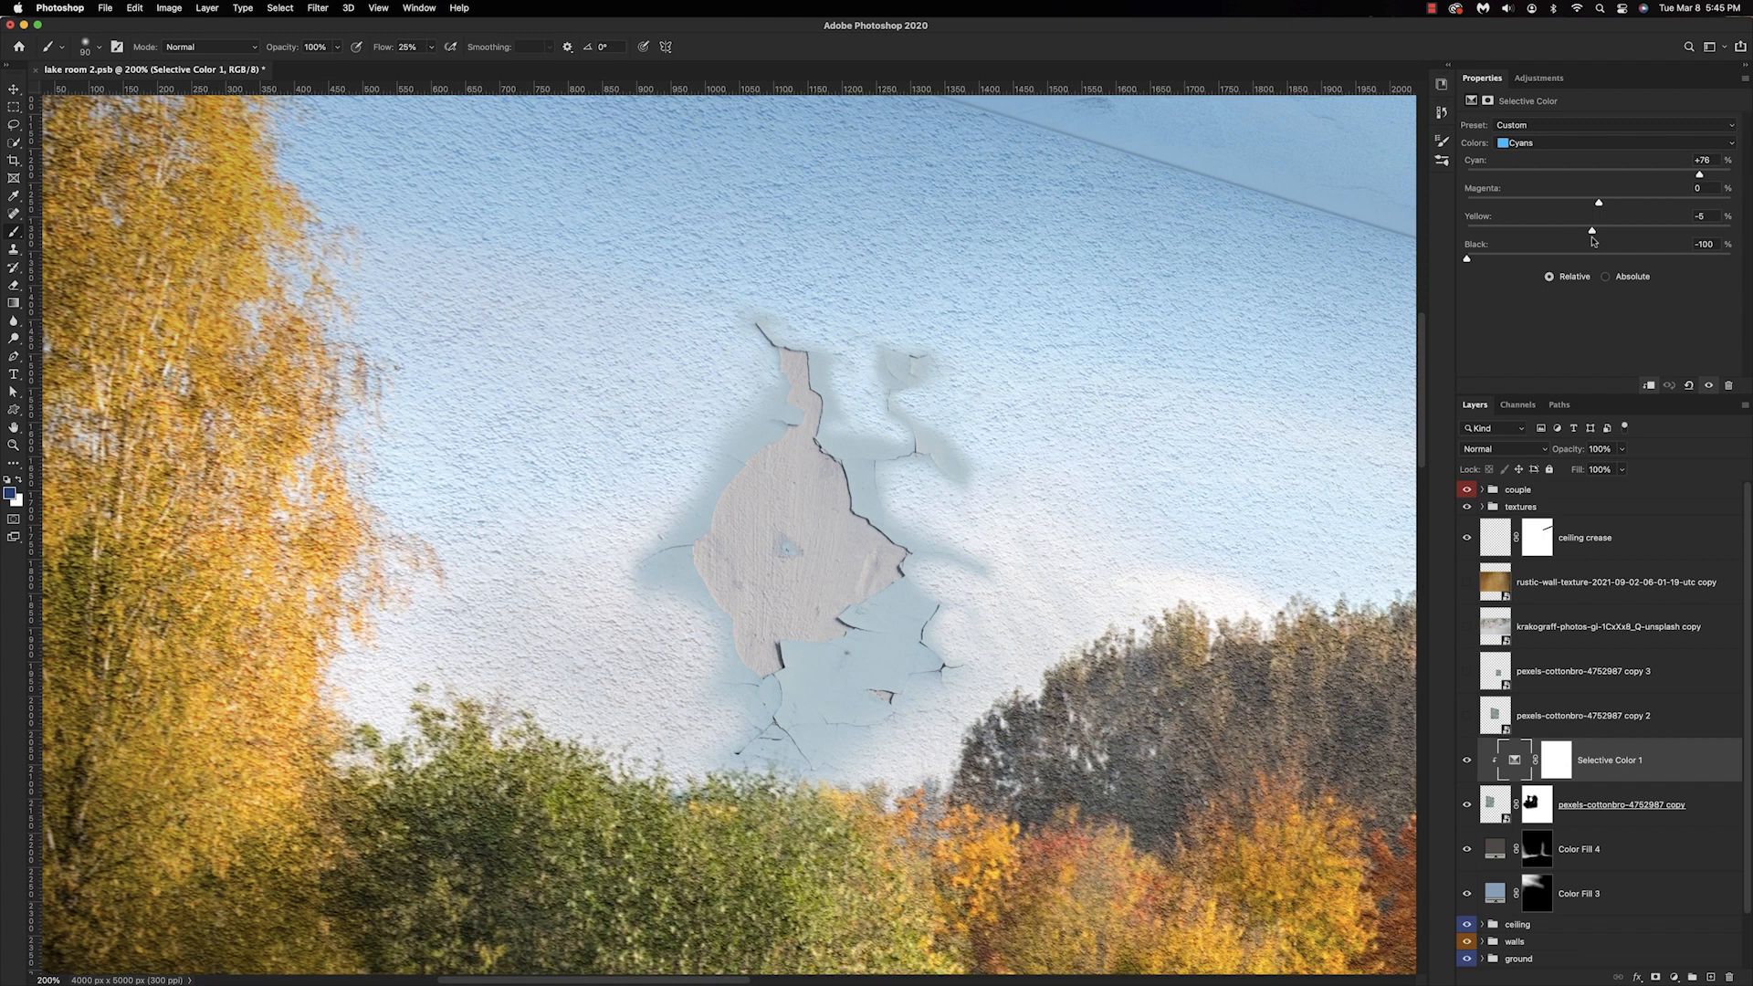
{"action": "left_click", "coordinate": [1467, 760]}
{"action": "left_click", "coordinate": [1468, 760]}
Add a Hue/Saturation adjustment clipped to the texture, with saturation -85 and lightness +16.
{"action": "left_click", "coordinate": [1675, 977]}
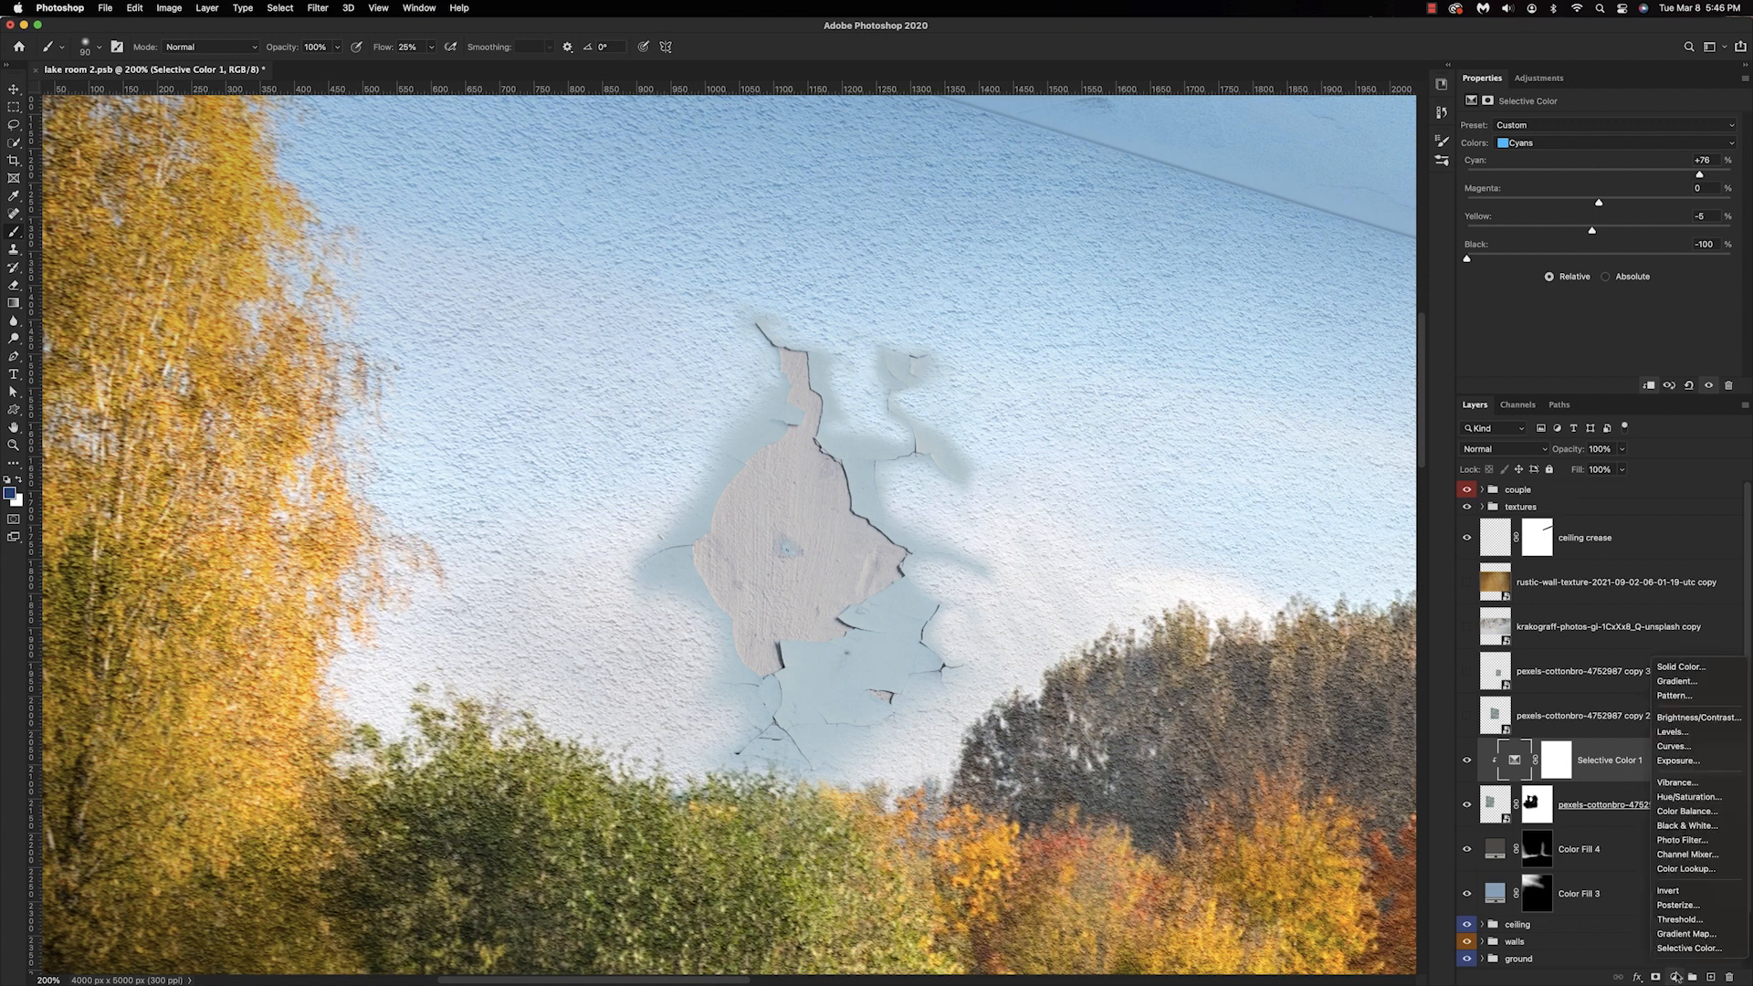
{"action": "left_click", "coordinate": [1688, 797]}
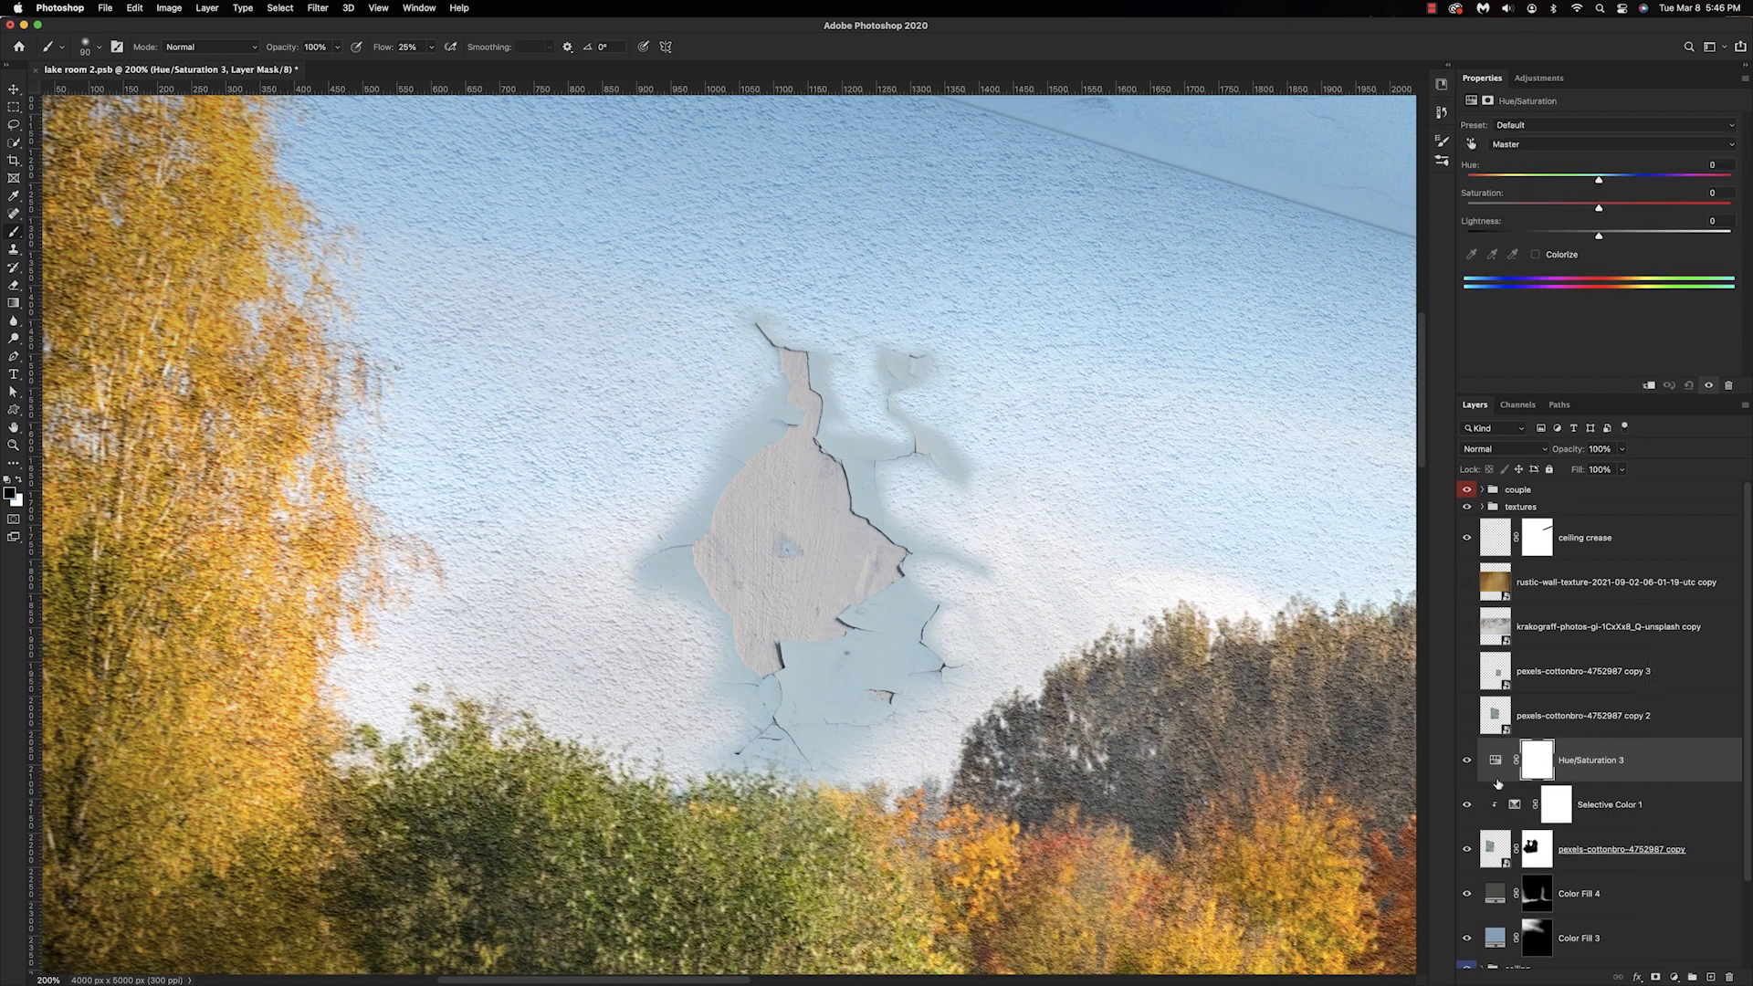
{"action": "left_click", "coordinate": [1498, 779], "text": "alt"}
{"action": "left_click_drag", "start_coordinate": [1599, 208], "coordinate": [1480, 228]}
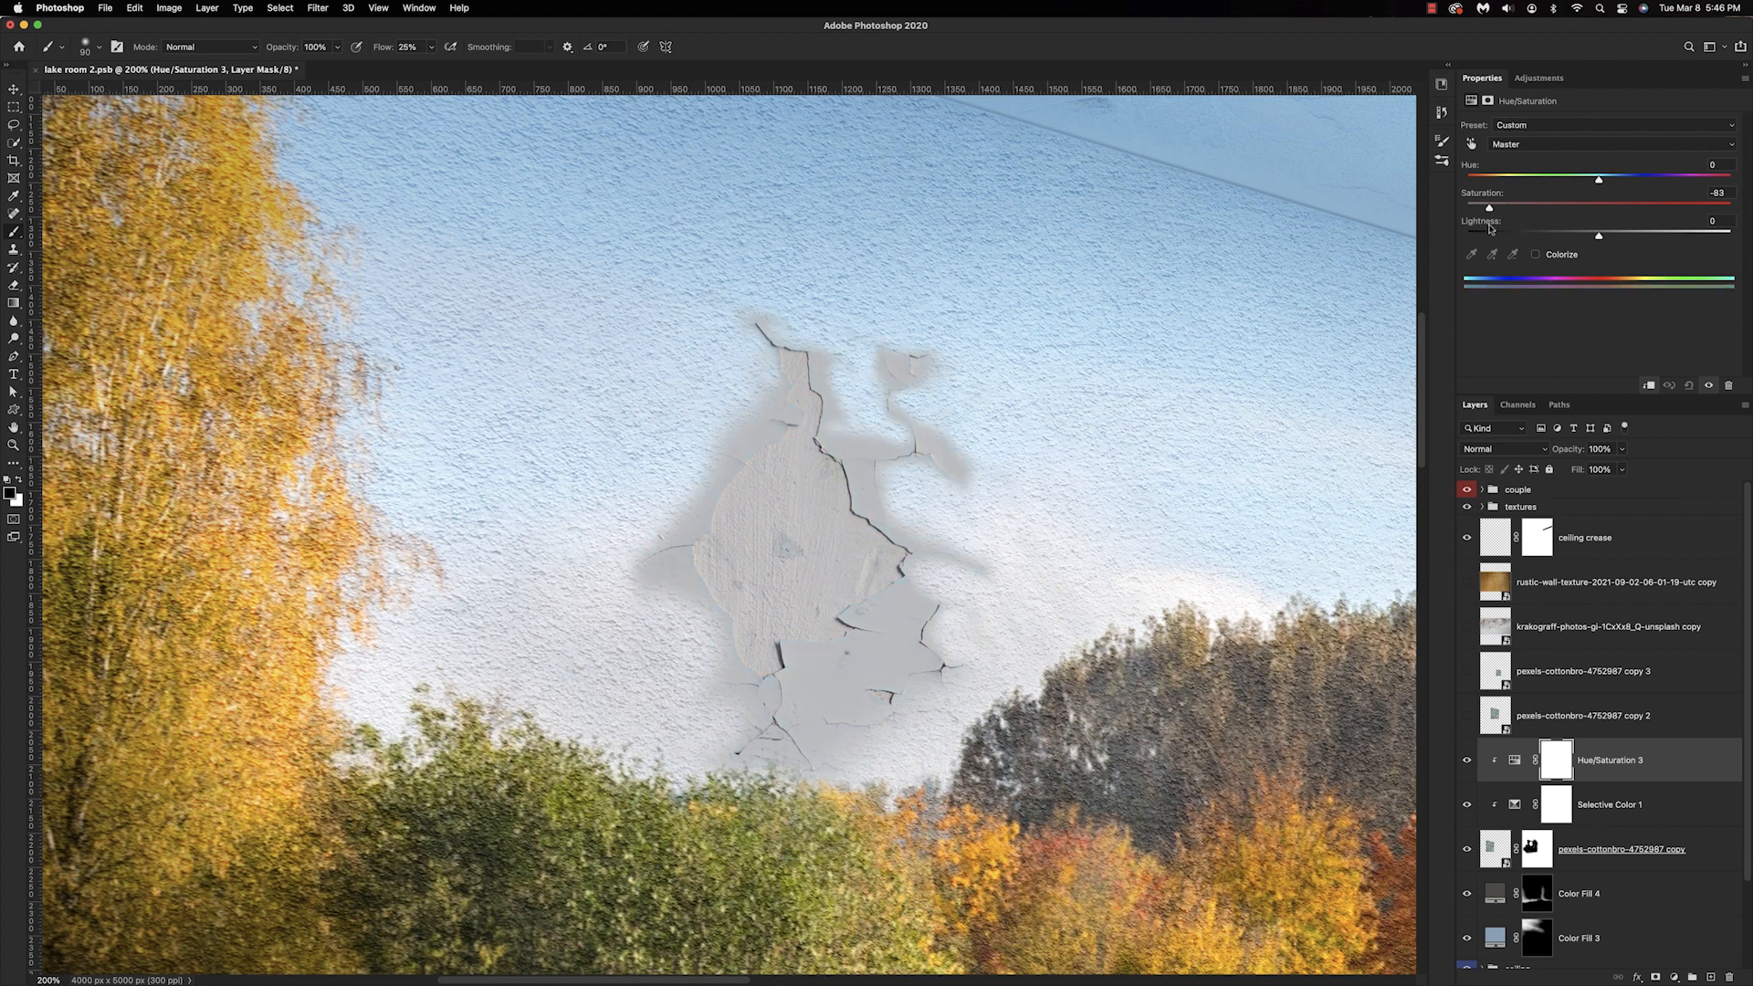
{"action": "left_click_drag", "start_coordinate": [1599, 236], "coordinate": [1612, 236]}
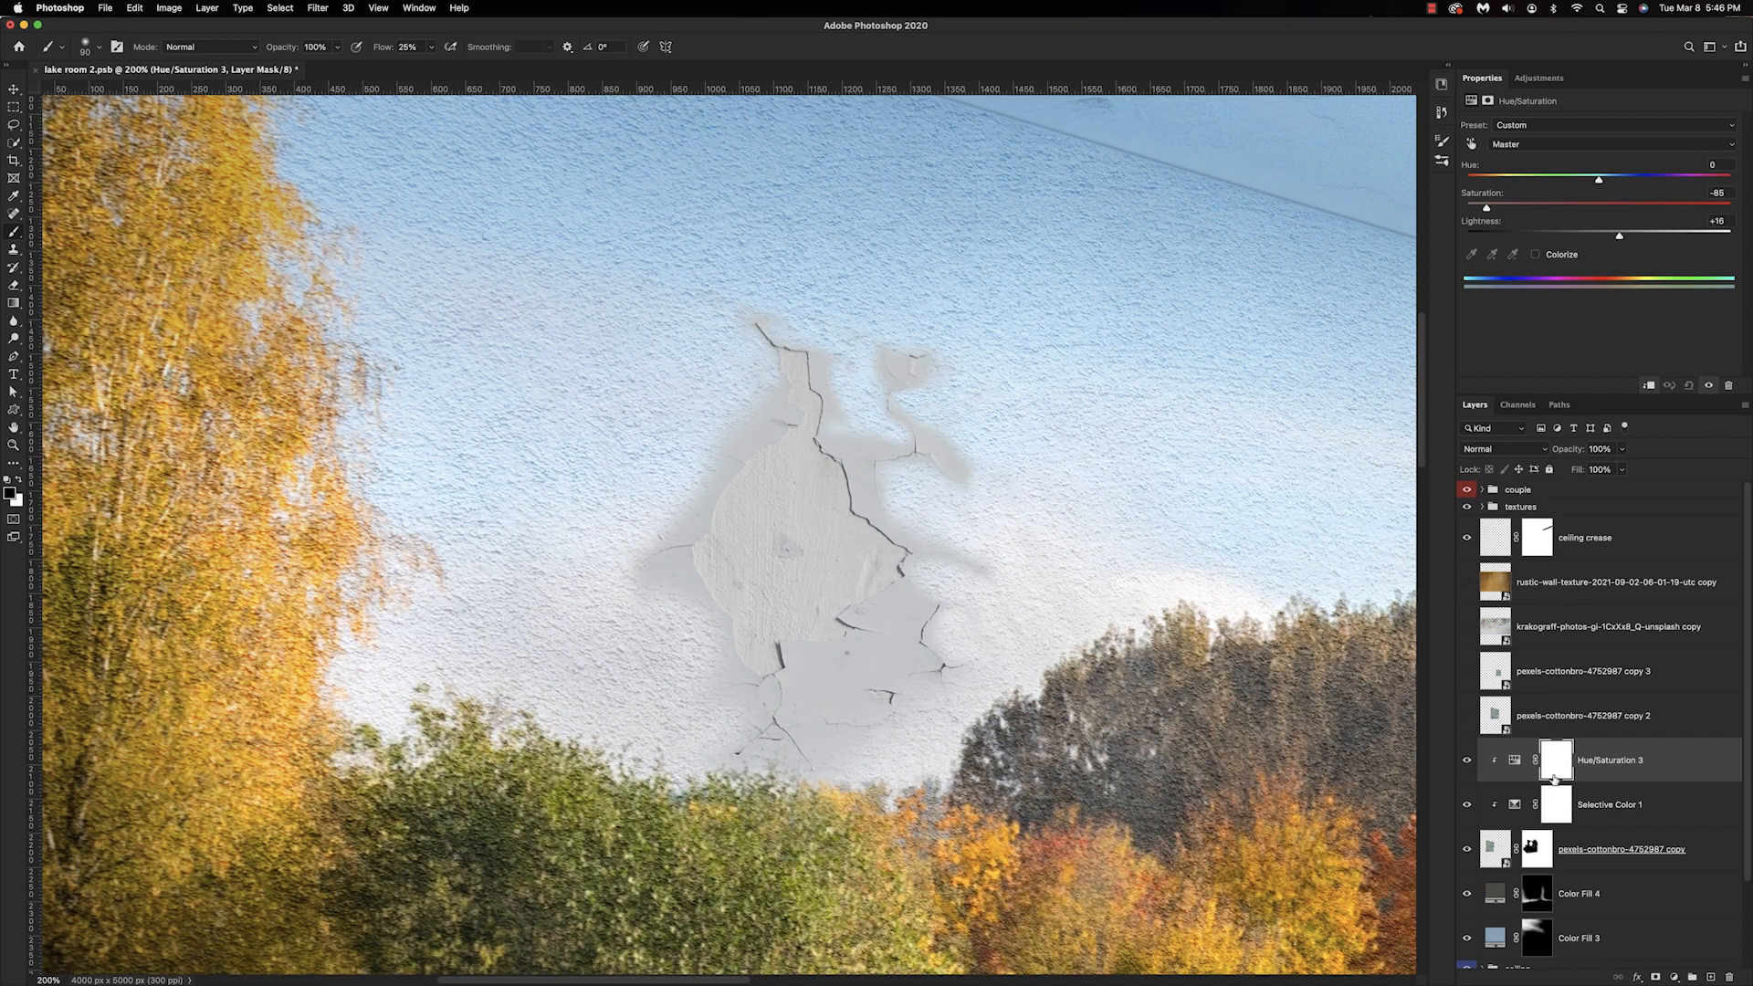
Invert the Hue/Saturation 3 mask, paint the effect over the patch's lower part and side cracks, and raise its lightness to +31.
{"action": "key", "text": "super+i"}
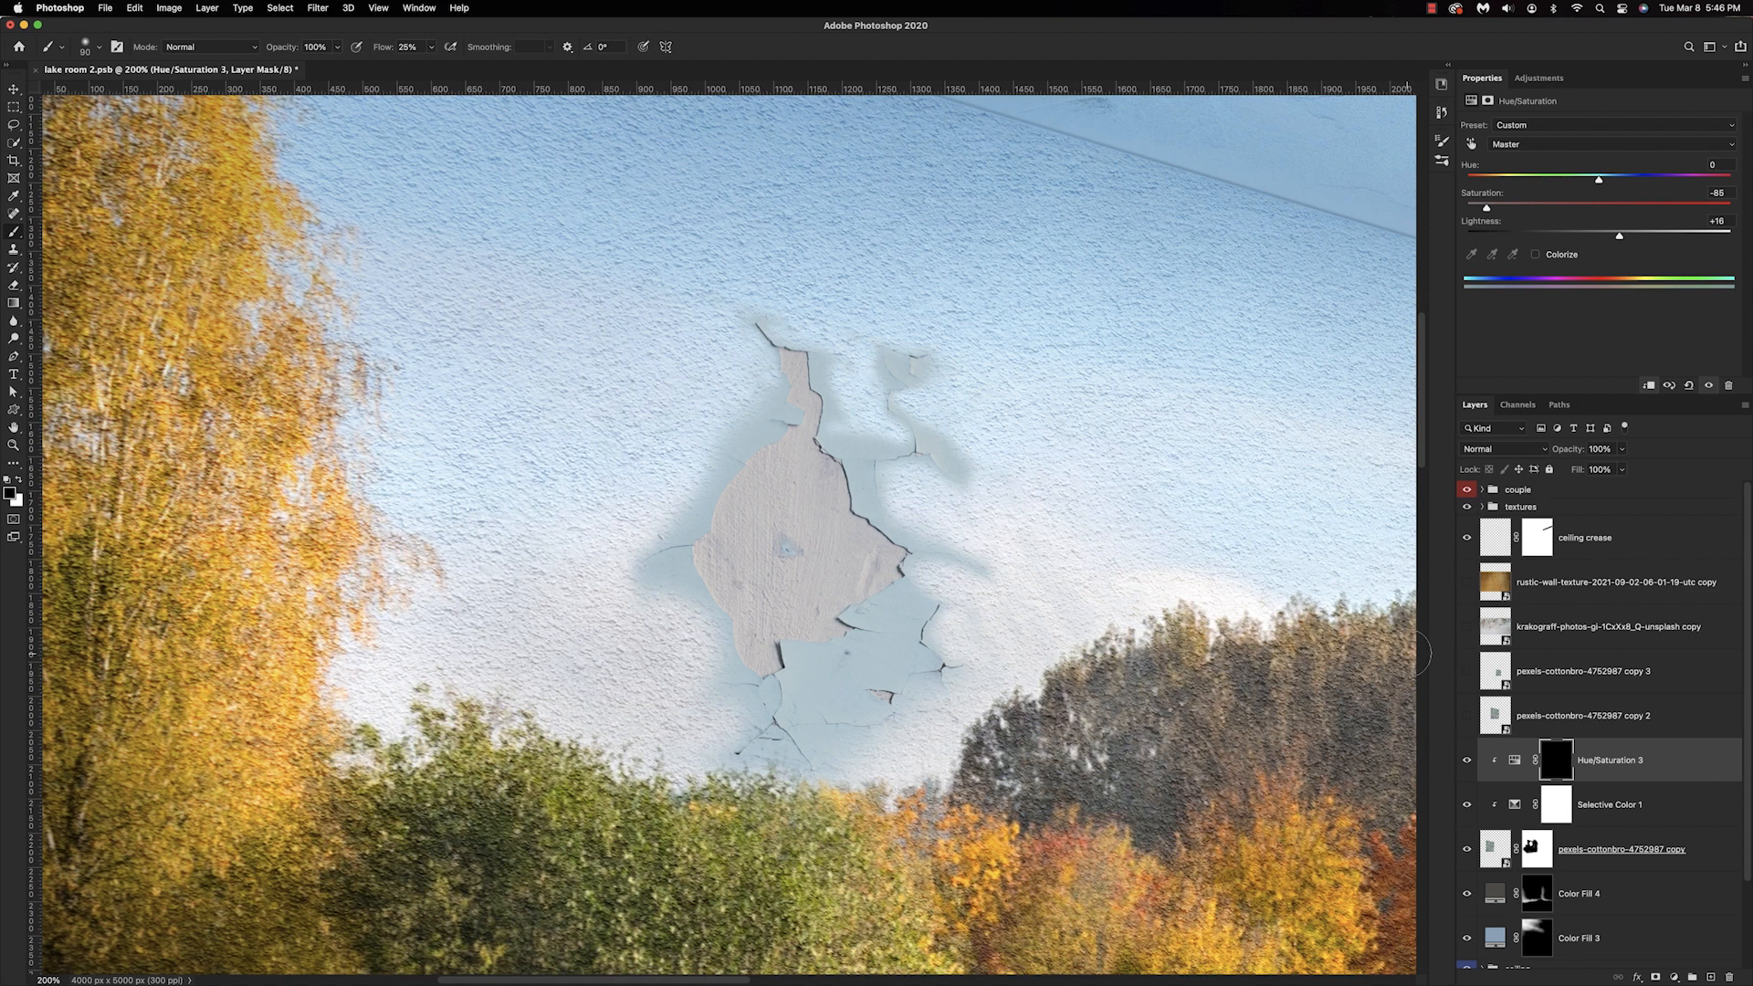
{"action": "key", "text": "x"}
{"action": "mouse_move", "coordinate": [695, 674]}
{"action": "left_mouse_down"}
{"action": "mouse_move", "coordinate": [839, 772]}
{"action": "mouse_move", "coordinate": [678, 753]}
{"action": "mouse_move", "coordinate": [870, 695]}
{"action": "mouse_move", "coordinate": [925, 616]}
{"action": "mouse_move", "coordinate": [822, 672]}
{"action": "mouse_move", "coordinate": [894, 605]}
{"action": "mouse_move", "coordinate": [786, 647]}
{"action": "left_mouse_up"}
{"action": "key", "text": "bracketleft"}
{"action": "key", "text": "bracketleft"}
{"action": "key", "text": "bracketleft"}
{"action": "key", "text": "bracketleft"}
{"action": "key", "text": "bracketleft"}
{"action": "key", "text": "bracketleft"}
{"action": "mouse_move", "coordinate": [671, 597]}
{"action": "left_mouse_down"}
{"action": "mouse_move", "coordinate": [683, 577]}
{"action": "mouse_move", "coordinate": [669, 609]}
{"action": "mouse_move", "coordinate": [743, 683]}
{"action": "left_mouse_up"}
{"action": "key", "text": "bracketright"}
{"action": "key", "text": "bracketright"}
{"action": "key", "text": "bracketright"}
{"action": "mouse_move", "coordinate": [945, 557]}
{"action": "left_mouse_down"}
{"action": "mouse_move", "coordinate": [928, 527]}
{"action": "mouse_move", "coordinate": [919, 570]}
{"action": "mouse_move", "coordinate": [981, 575]}
{"action": "left_mouse_up"}
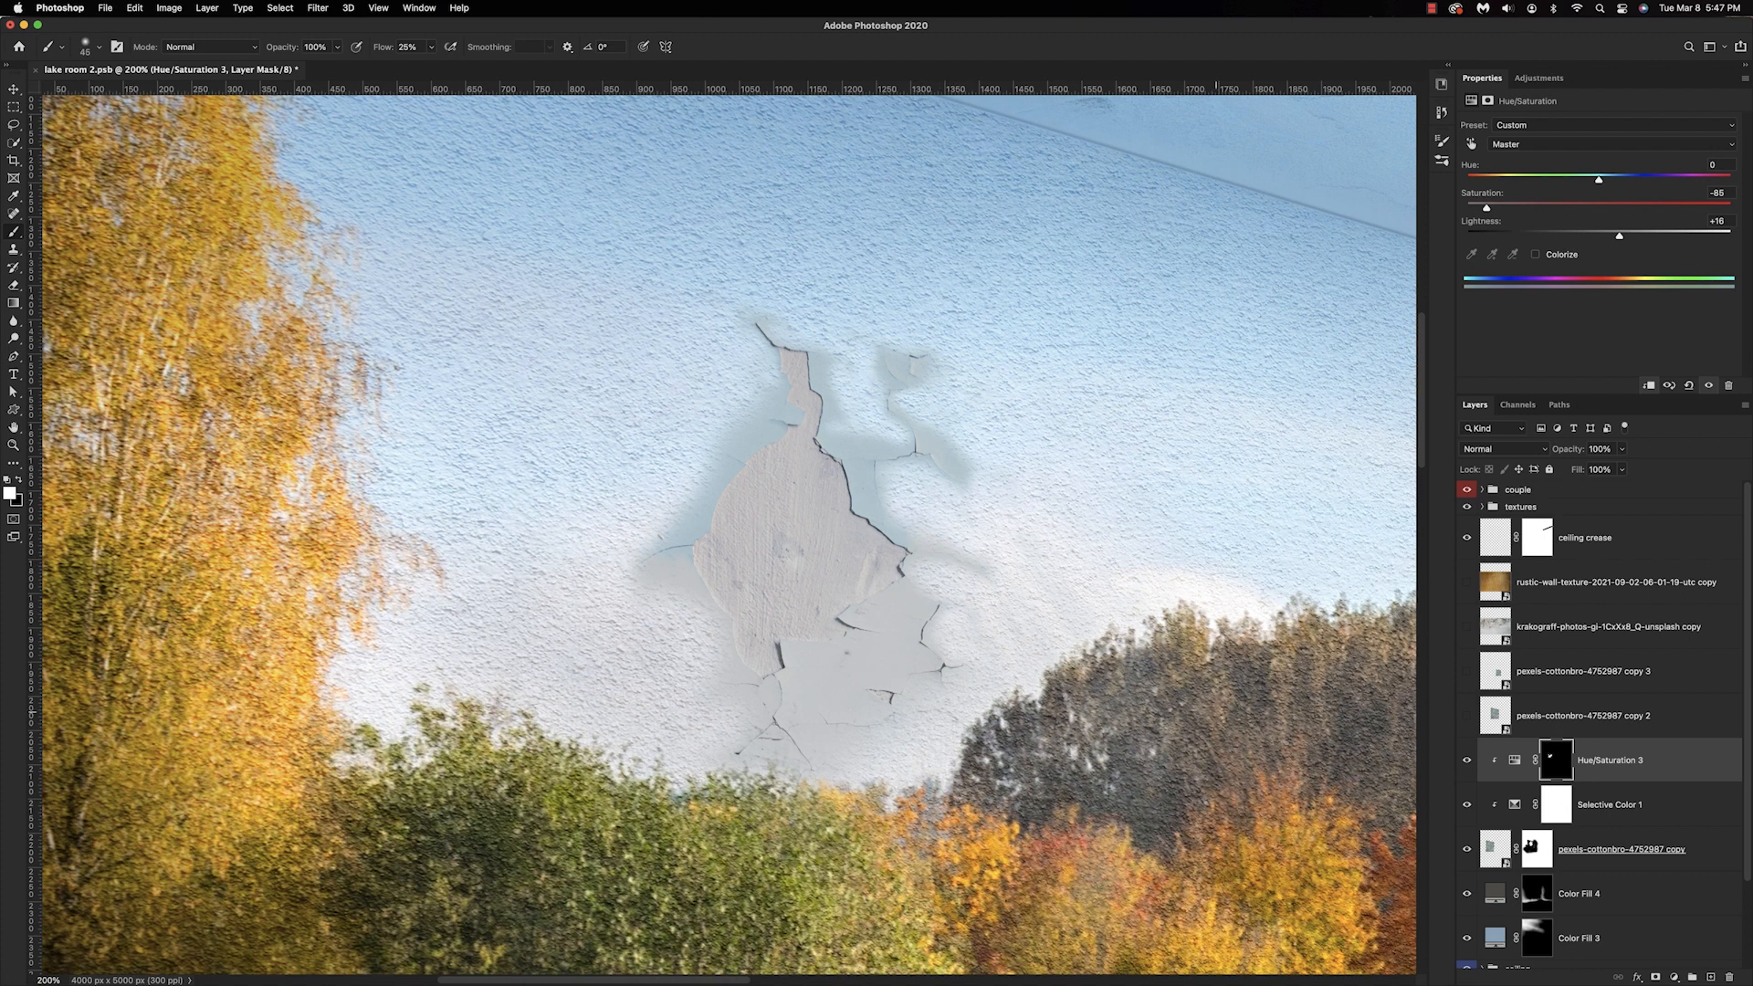
{"action": "left_click", "coordinate": [1516, 762]}
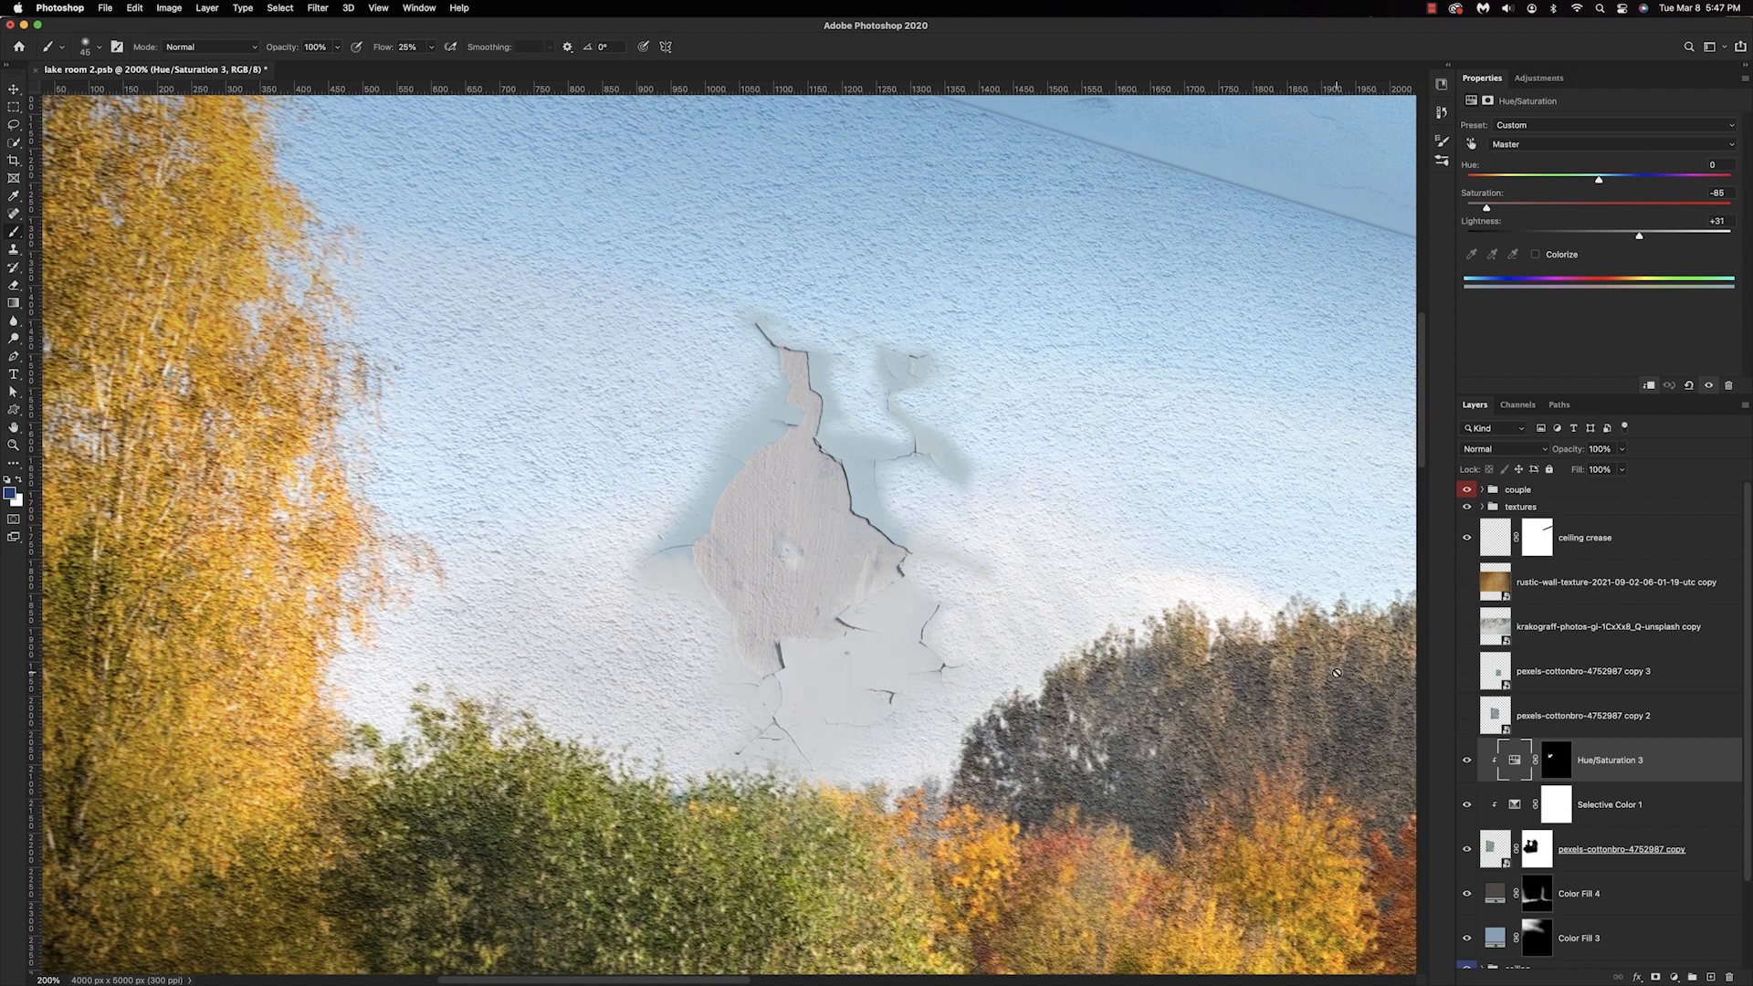
Lower the Levels 8 white input to 220, invert its mask, and paint the brightening over the patch's bluish upper edges.
{"action": "mouse_move", "coordinate": [1696, 227]}
{"action": "left_mouse_down"}
{"action": "mouse_move", "coordinate": [1676, 239]}
{"action": "mouse_move", "coordinate": [1677, 274]}
{"action": "left_mouse_up"}
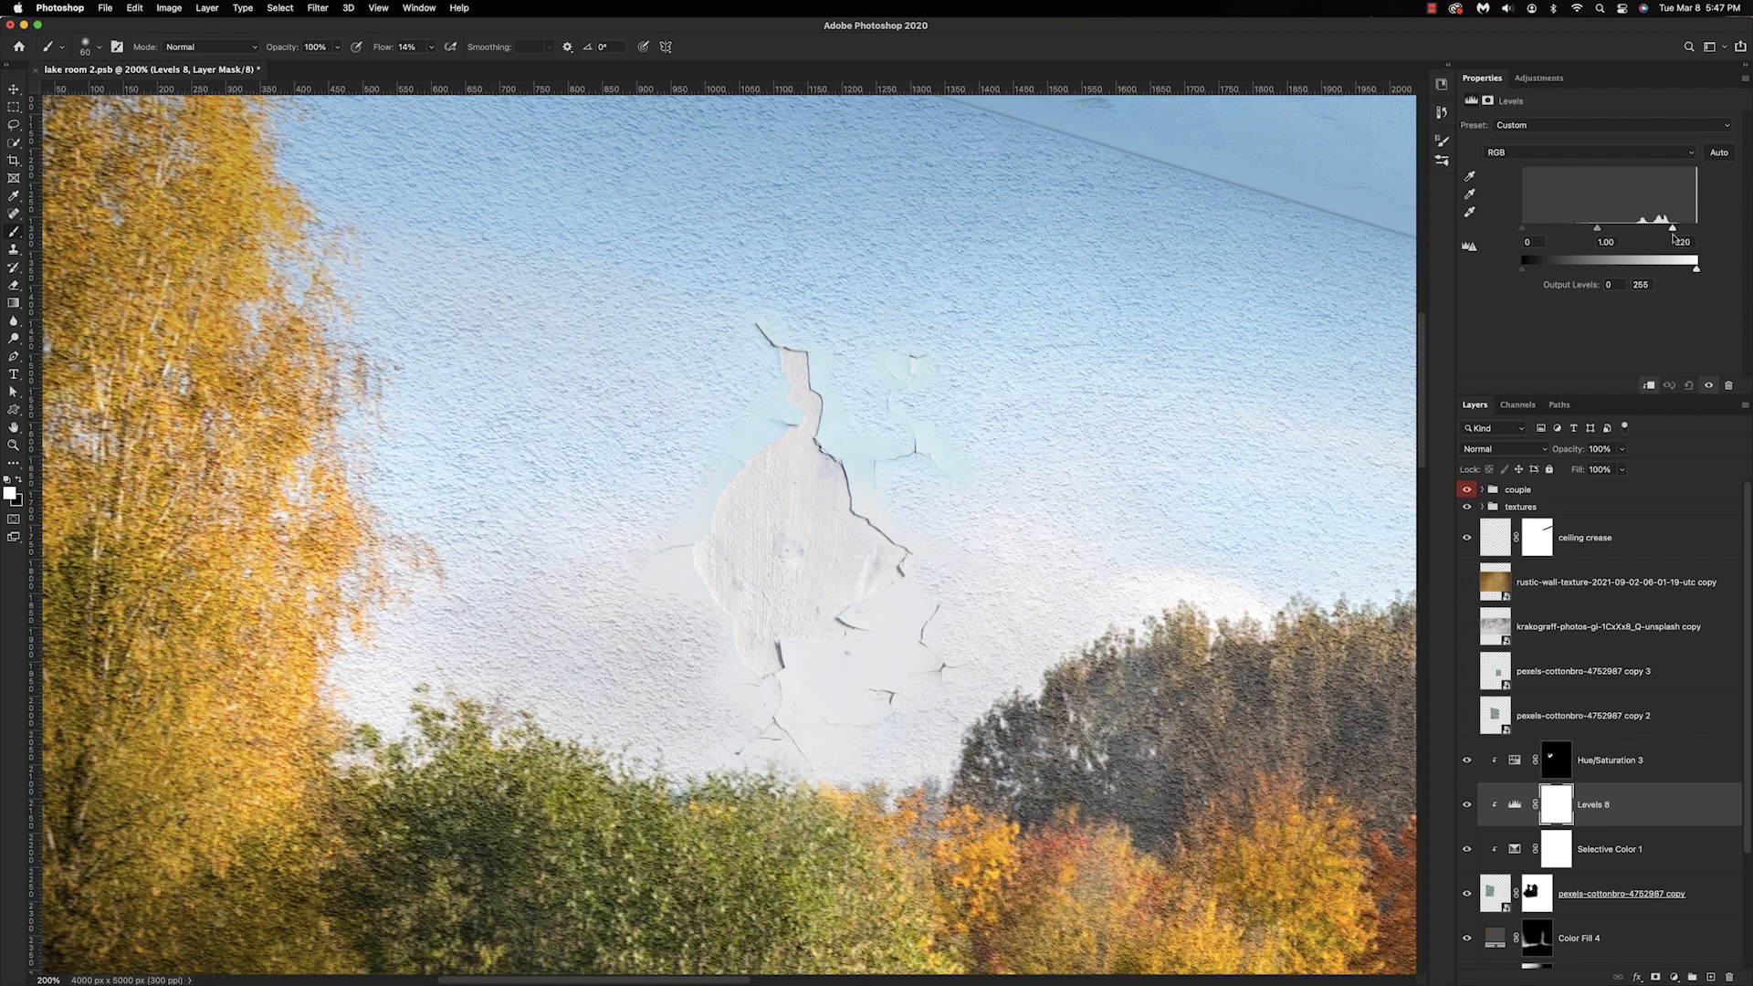
{"action": "left_click", "coordinate": [1515, 805]}
{"action": "left_click", "coordinate": [1556, 804]}
{"action": "key", "text": "super+i"}
{"action": "mouse_move", "coordinate": [899, 372]}
{"action": "left_mouse_down"}
{"action": "mouse_move", "coordinate": [943, 452]}
{"action": "mouse_move", "coordinate": [827, 388]}
{"action": "left_mouse_up"}
{"action": "left_click_drag", "start_coordinate": [763, 415], "coordinate": [690, 538]}
Paint black on the pexels-cottonbro-4752987 copy mask with a small brush to blend the patch's upper and left surroundings into the wall.
{"action": "left_click", "coordinate": [1538, 895]}
{"action": "key", "text": "x"}
{"action": "key", "text": "bracketleft"}
{"action": "key", "text": "bracketleft"}
{"action": "key", "text": "bracketleft"}
{"action": "key", "text": "bracketleft"}
{"action": "key", "text": "bracketleft"}
{"action": "key", "text": "bracketleft"}
{"action": "mouse_move", "coordinate": [776, 326]}
{"action": "left_mouse_down"}
{"action": "mouse_move", "coordinate": [781, 403]}
{"action": "mouse_move", "coordinate": [774, 378]}
{"action": "mouse_move", "coordinate": [758, 438]}
{"action": "mouse_move", "coordinate": [722, 441]}
{"action": "mouse_move", "coordinate": [673, 534]}
{"action": "left_mouse_up"}
Mask out the leftover texture around the side and lower cracks, keeping the crack lines and blending the patch's left edge.
{"action": "key", "text": "bracketleft"}
{"action": "key", "text": "bracketleft"}
{"action": "key", "text": "bracketleft"}
{"action": "left_click_drag", "start_coordinate": [827, 376], "coordinate": [900, 452]}
{"action": "key", "text": "bracketright"}
{"action": "key", "text": "bracketright"}
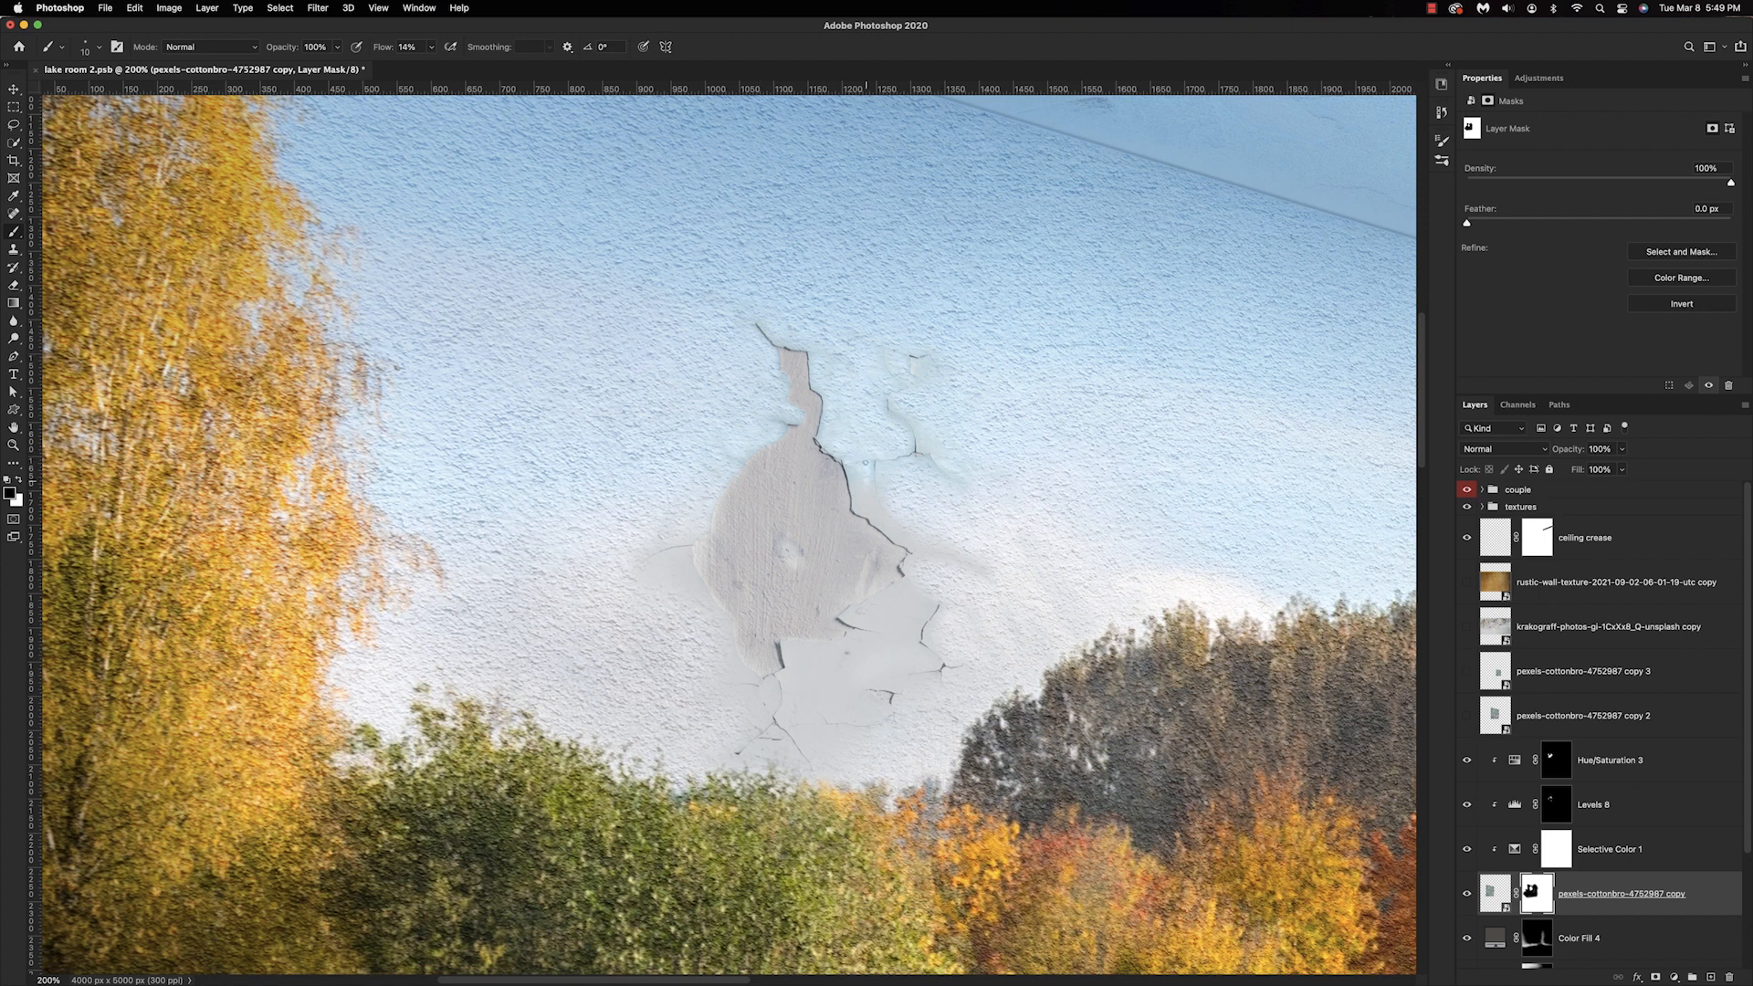
{"action": "mouse_move", "coordinate": [920, 607]}
{"action": "left_mouse_down"}
{"action": "mouse_move", "coordinate": [853, 612]}
{"action": "mouse_move", "coordinate": [819, 666]}
{"action": "mouse_move", "coordinate": [870, 684]}
{"action": "mouse_move", "coordinate": [799, 697]}
{"action": "mouse_move", "coordinate": [818, 742]}
{"action": "mouse_move", "coordinate": [737, 770]}
{"action": "left_mouse_up"}
{"action": "mouse_move", "coordinate": [708, 604]}
{"action": "left_mouse_down"}
{"action": "mouse_move", "coordinate": [669, 568]}
{"action": "mouse_move", "coordinate": [647, 574]}
{"action": "left_mouse_up"}
Examine the wall patch within the whole composite and compare it with the Selective Color 1 adjustment off and on.
{"action": "key", "text": "super+minus"}
{"action": "key", "text": "super+minus"}
{"action": "key", "text": "super+minus"}
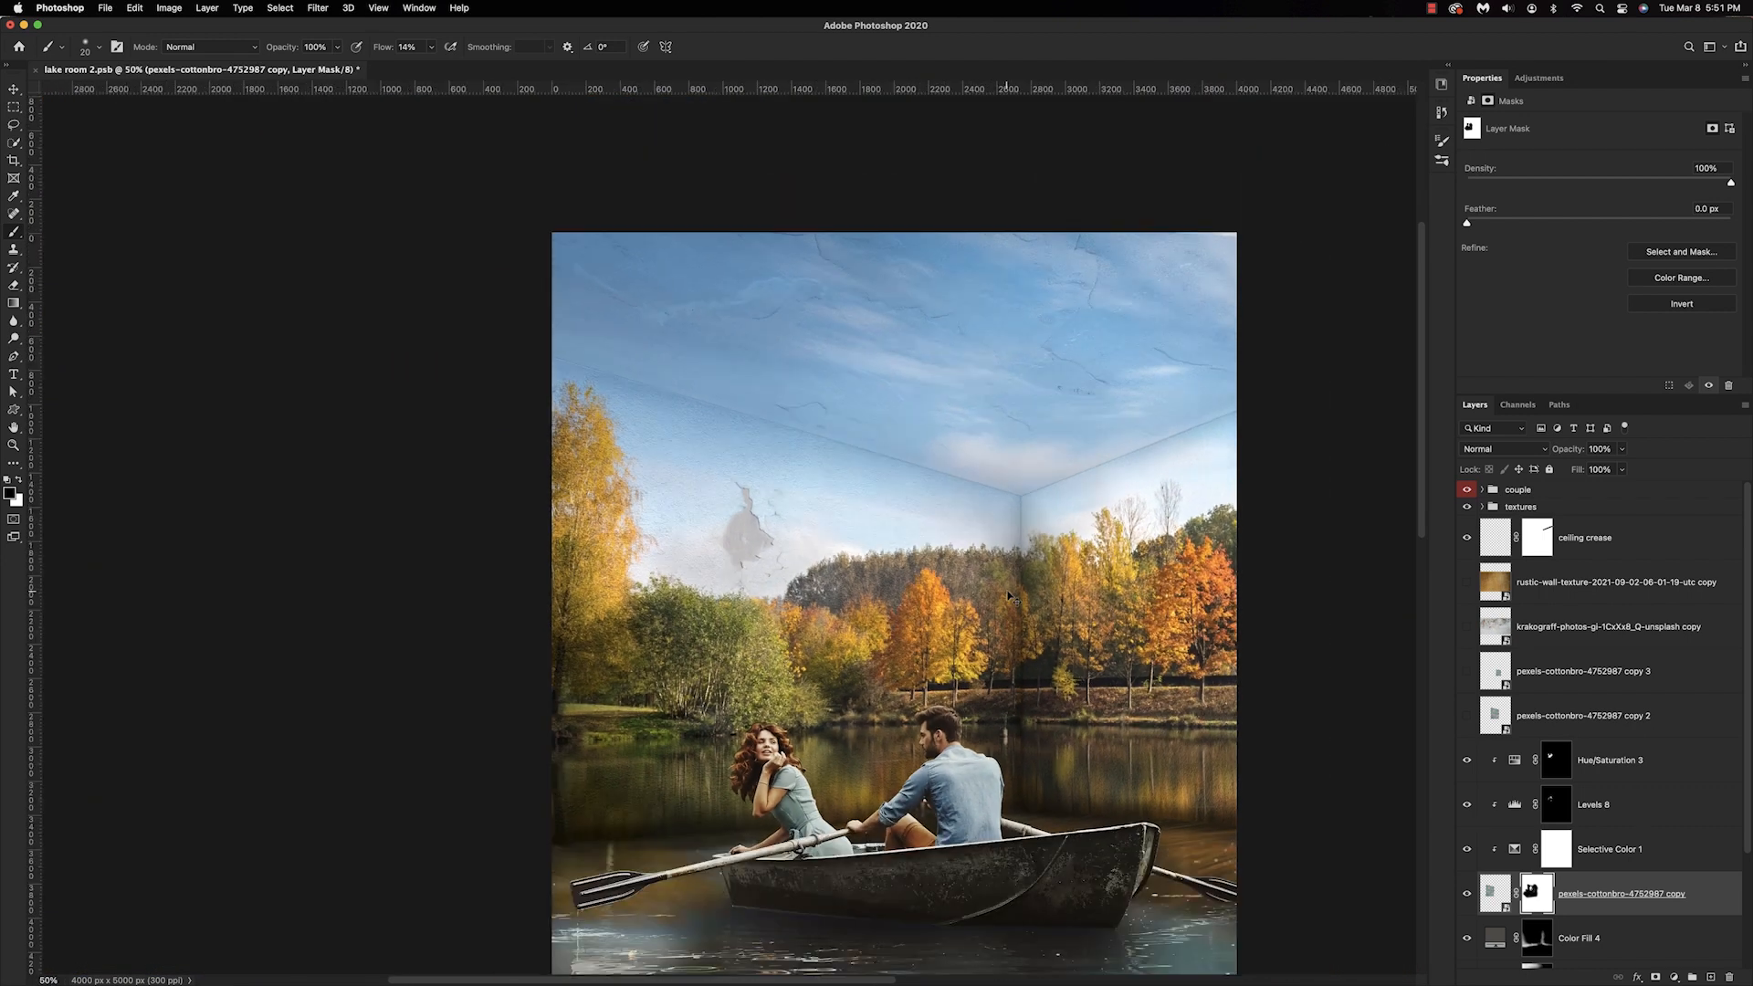
{"action": "key", "text": "super+minus"}
{"action": "key", "text": "super+plus"}
{"action": "key", "text": "super+plus"}
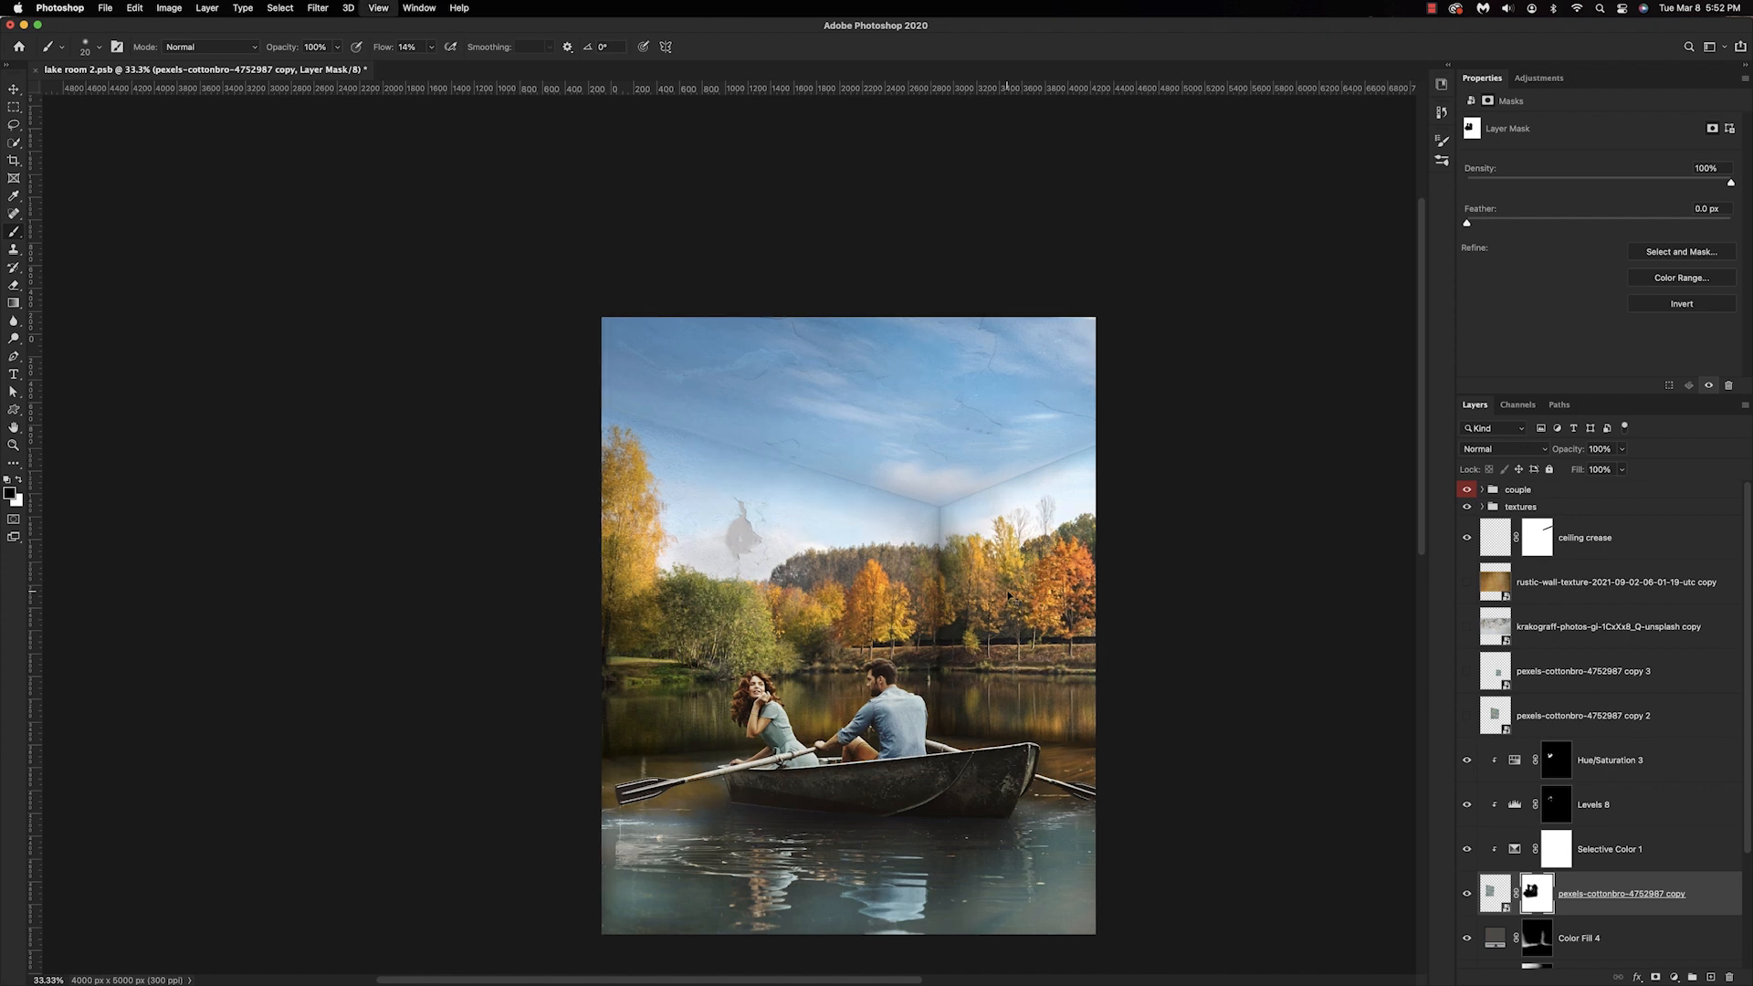
{"action": "left_click", "coordinate": [1467, 851]}
{"action": "left_click", "coordinate": [1466, 851]}
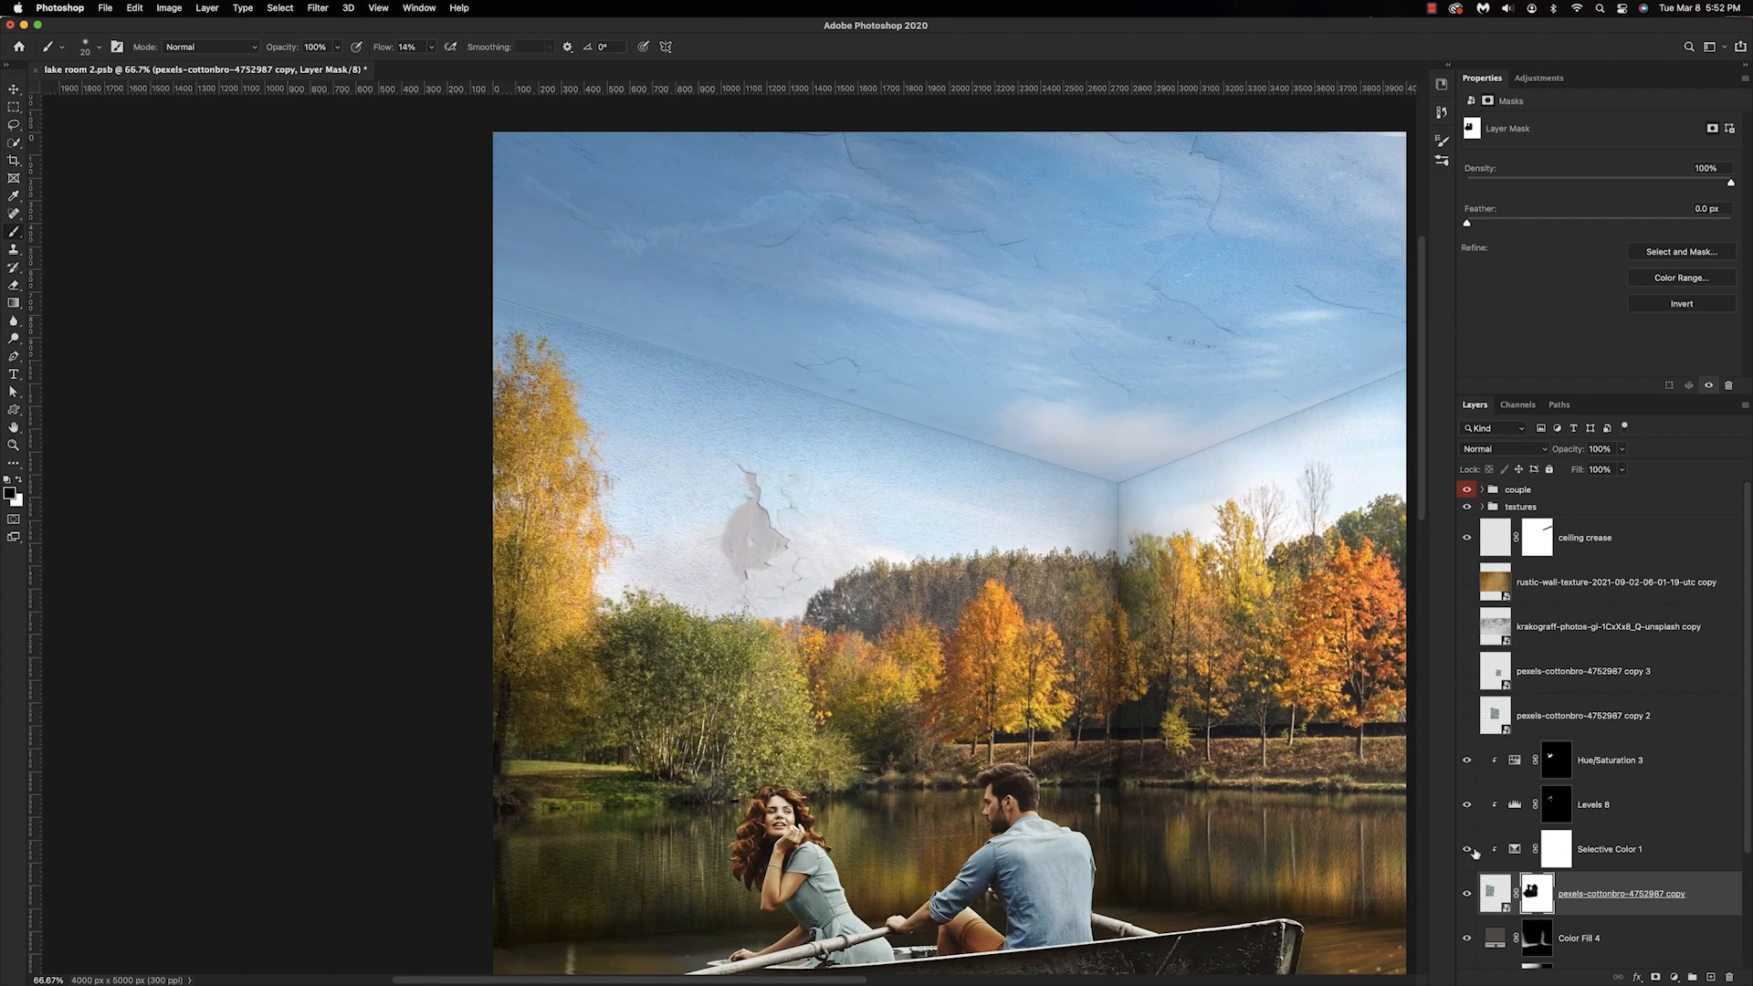
Paint black on the Selective Color 1 mask over the exposed plaster, from its wide lower part up through the narrow strip.
{"action": "left_click", "coordinate": [1549, 852]}
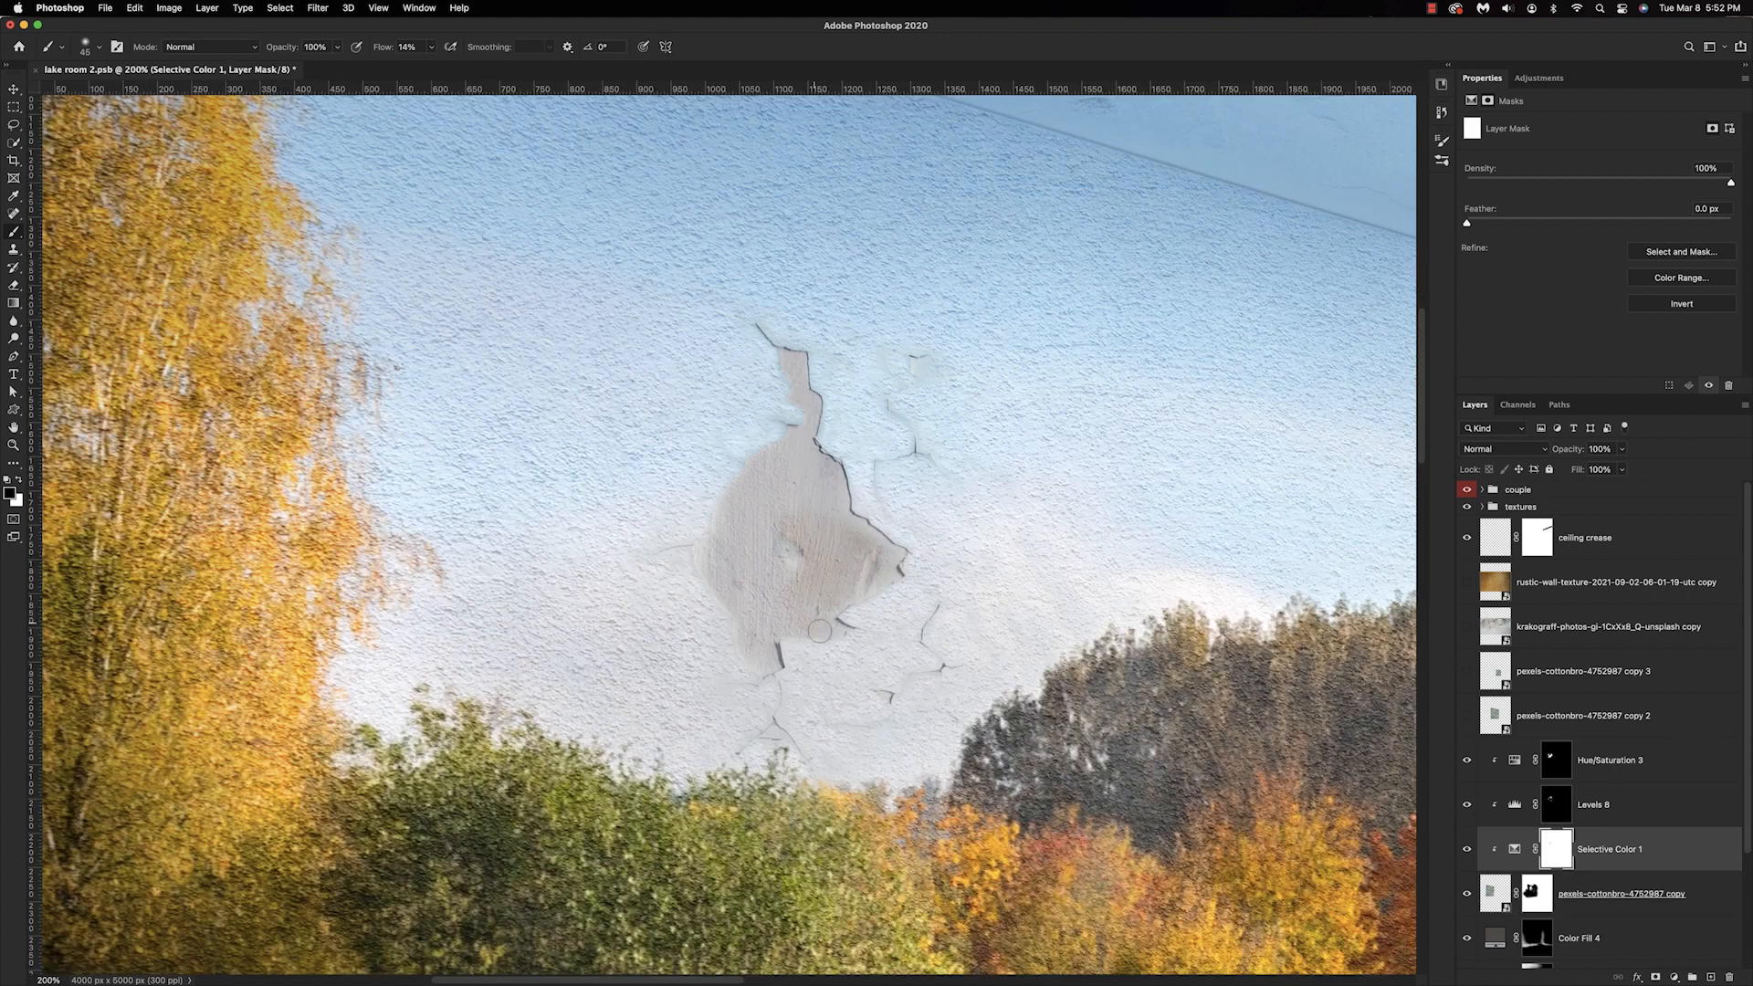
{"action": "mouse_move", "coordinate": [827, 625]}
{"action": "left_mouse_down"}
{"action": "mouse_move", "coordinate": [783, 620]}
{"action": "mouse_move", "coordinate": [716, 542]}
{"action": "mouse_move", "coordinate": [835, 517]}
{"action": "left_mouse_up"}
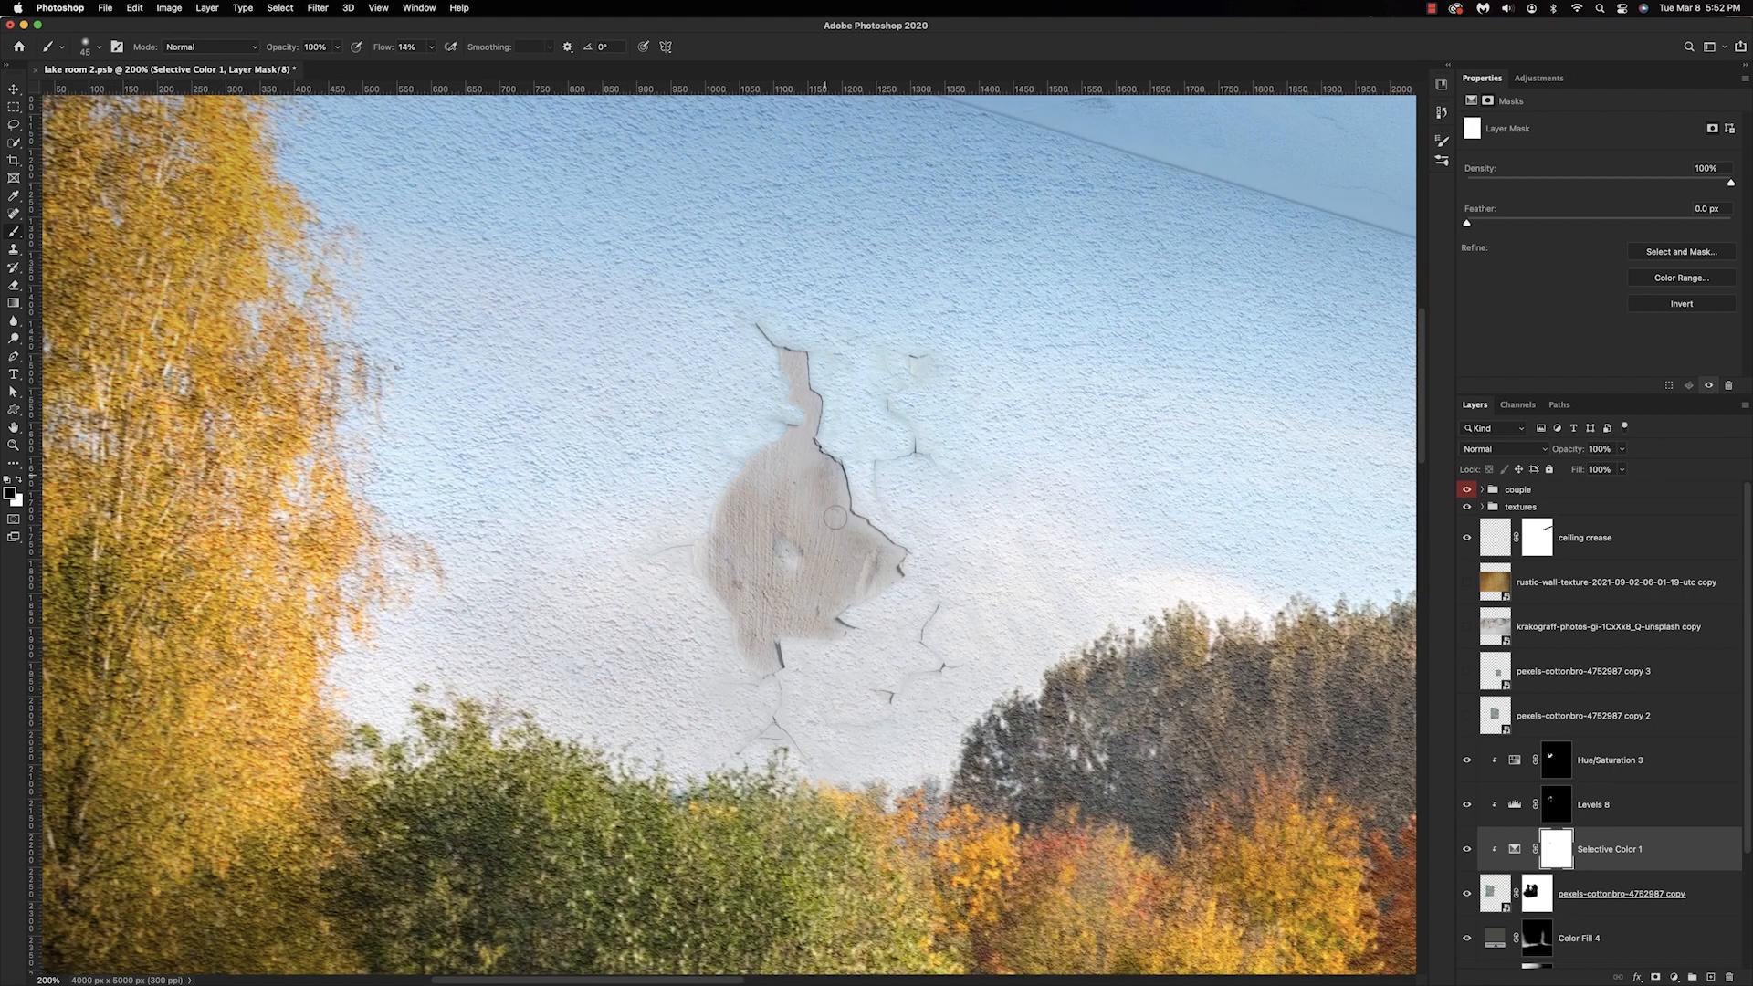
{"action": "key", "text": "bracketleft"}
{"action": "key", "text": "bracketleft"}
{"action": "key", "text": "bracketleft"}
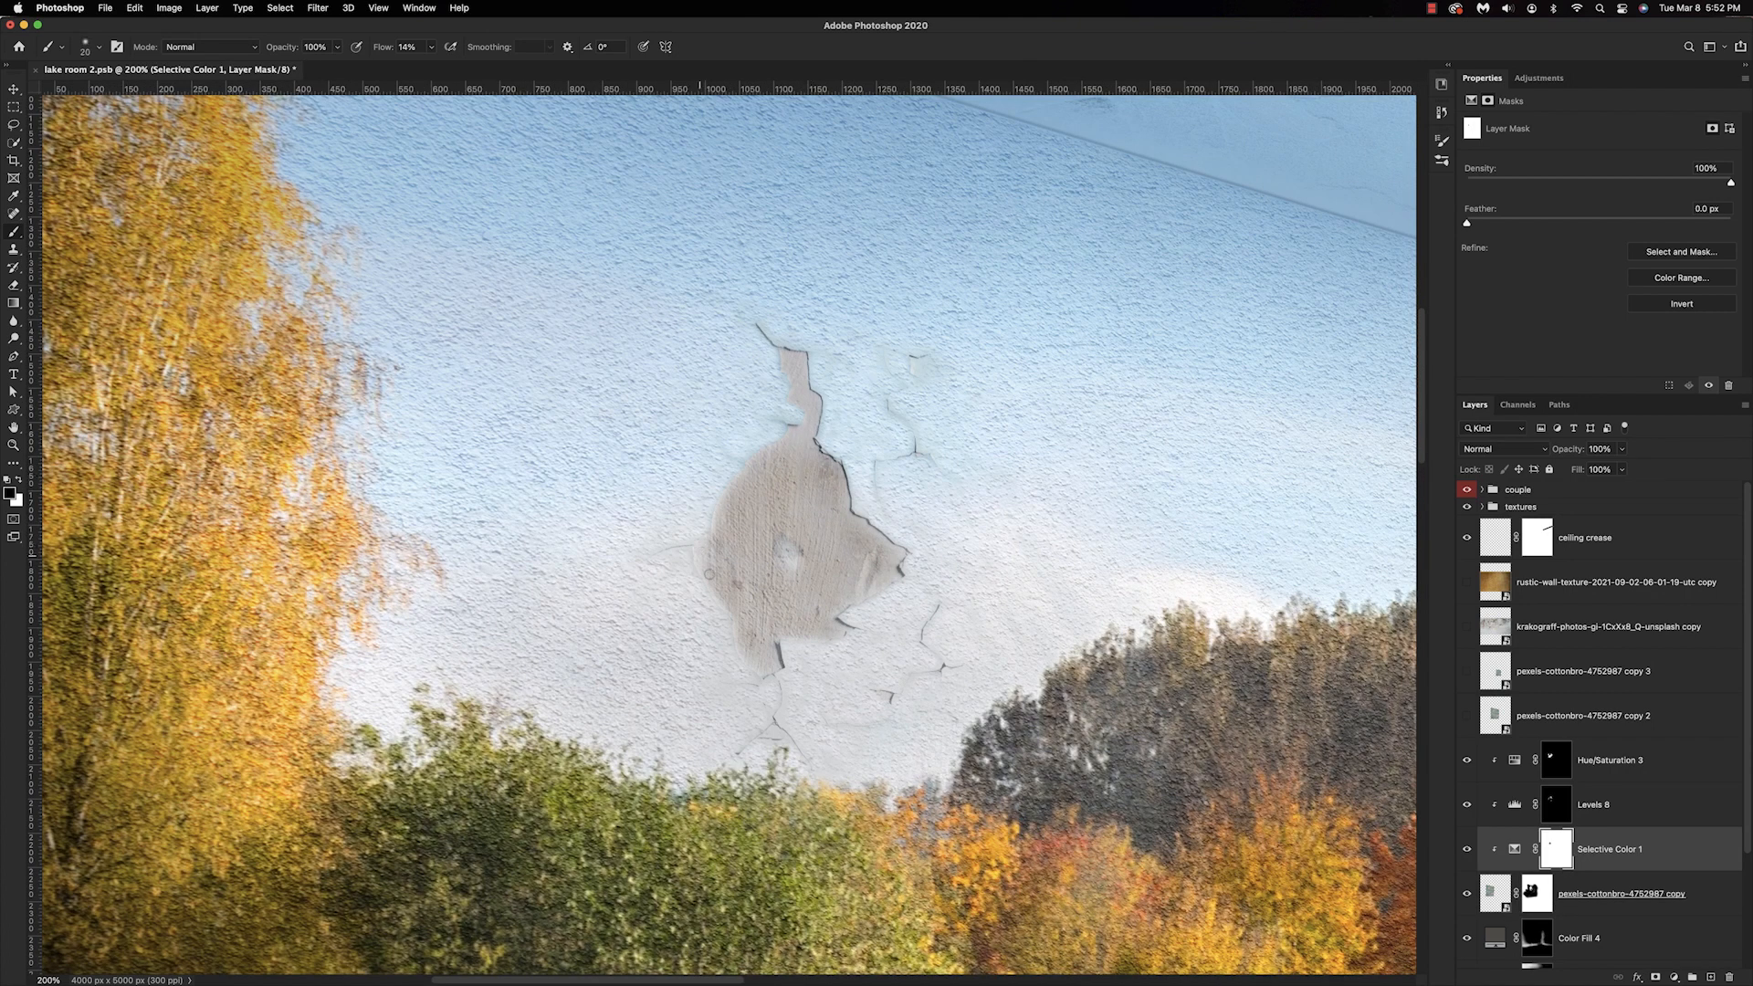
{"action": "left_click_drag", "start_coordinate": [795, 447], "coordinate": [802, 358]}
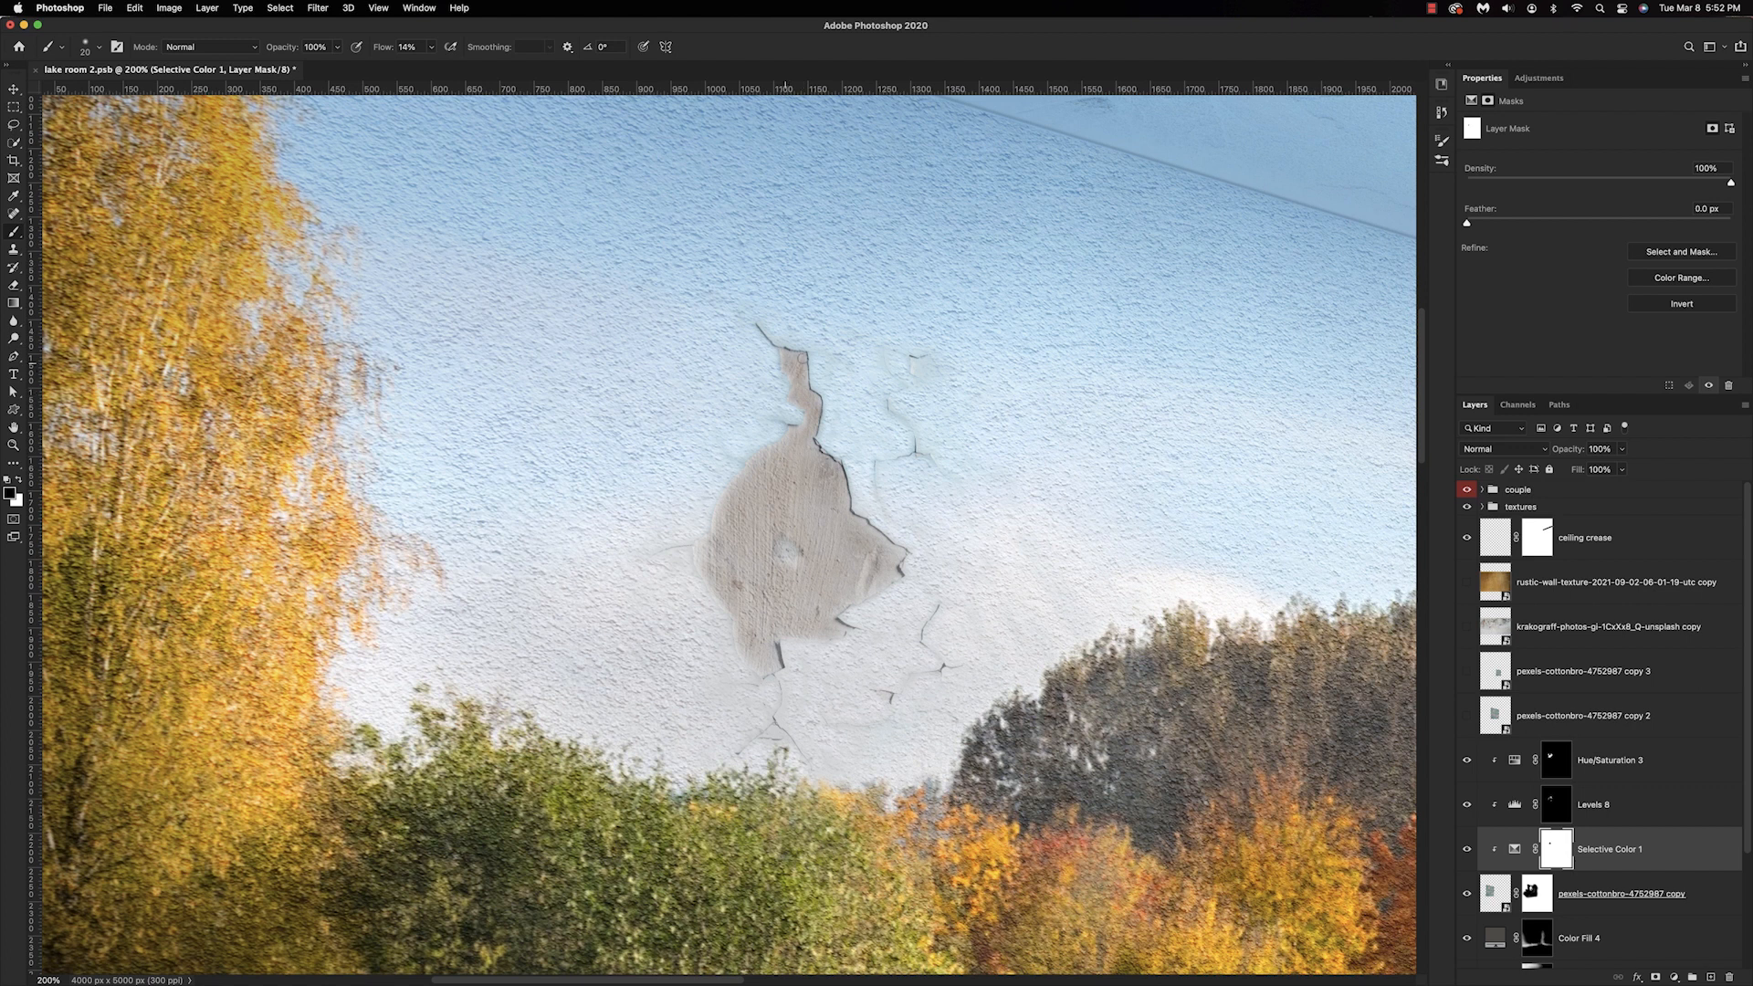
Fade the exposed plaster's wide lower area by painting black on the pexels-cottonbro-4752987 copy mask at 10% opacity.
{"action": "key", "text": "bracketright"}
{"action": "key", "text": "bracketright"}
{"action": "key", "text": "bracketright"}
{"action": "key", "text": "bracketleft"}
{"action": "key", "text": "bracketleft"}
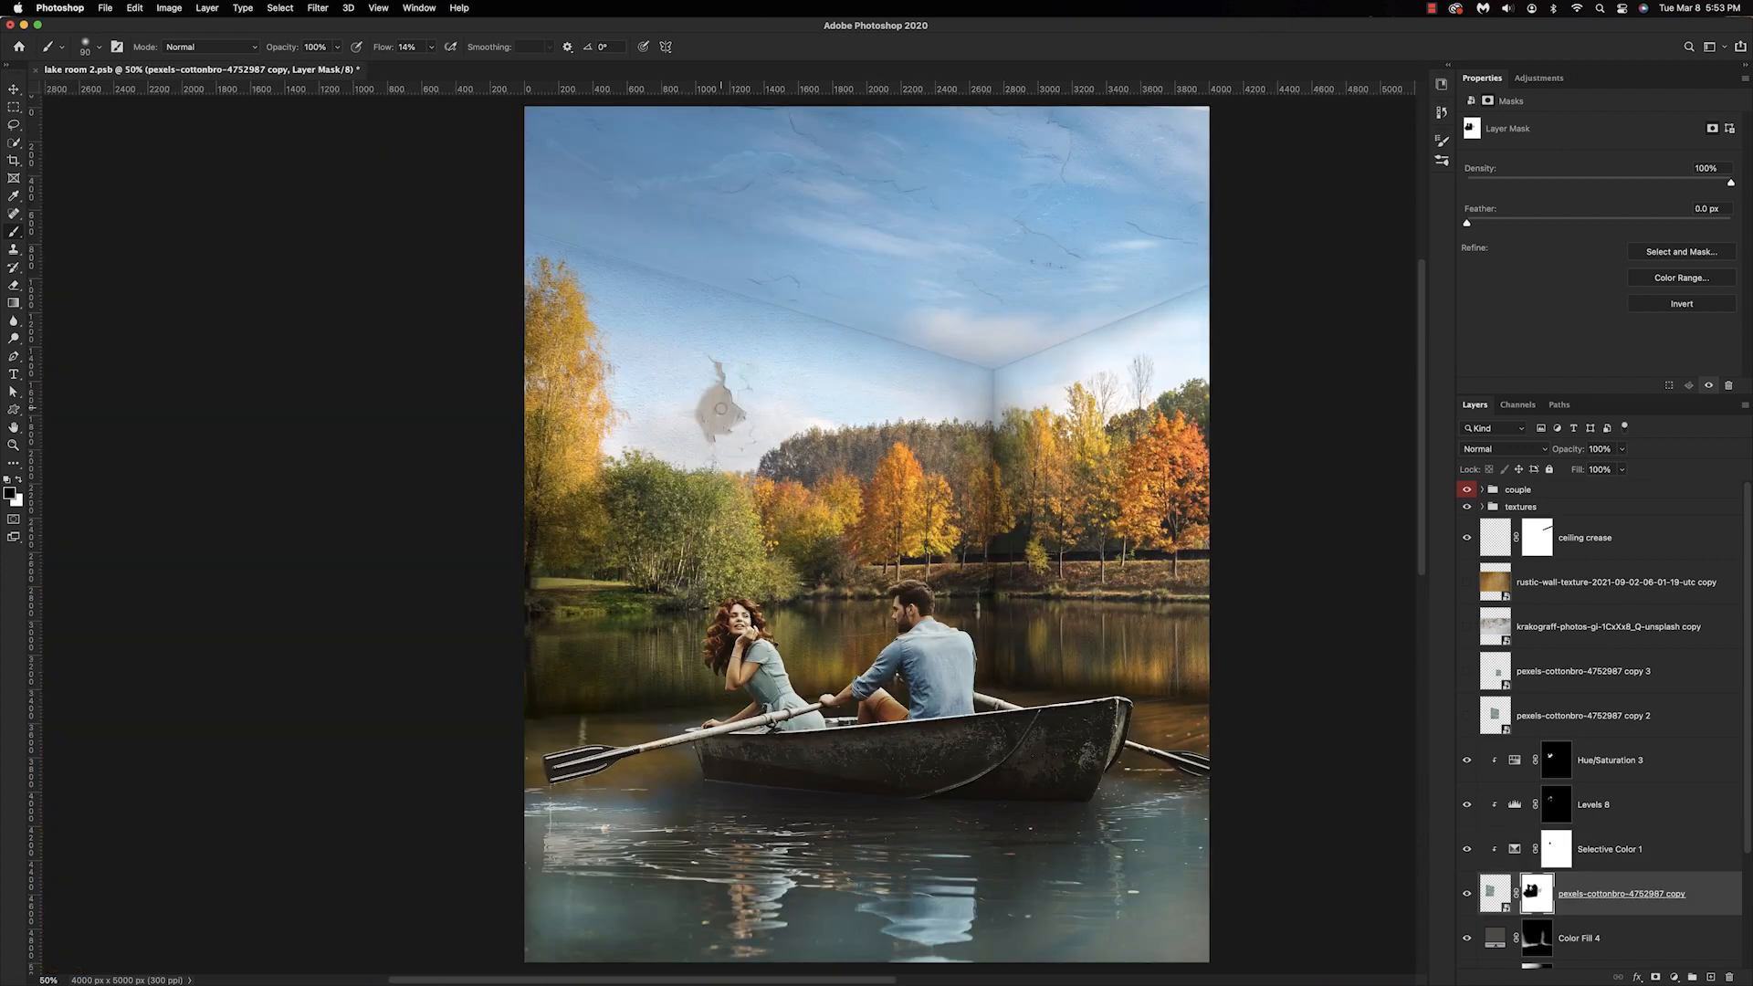
{"action": "mouse_move", "coordinate": [720, 408]}
{"action": "left_mouse_down"}
{"action": "mouse_move", "coordinate": [716, 433]}
{"action": "mouse_move", "coordinate": [717, 397]}
{"action": "mouse_move", "coordinate": [735, 409]}
{"action": "mouse_move", "coordinate": [716, 399]}
{"action": "mouse_move", "coordinate": [690, 426]}
{"action": "left_mouse_up"}
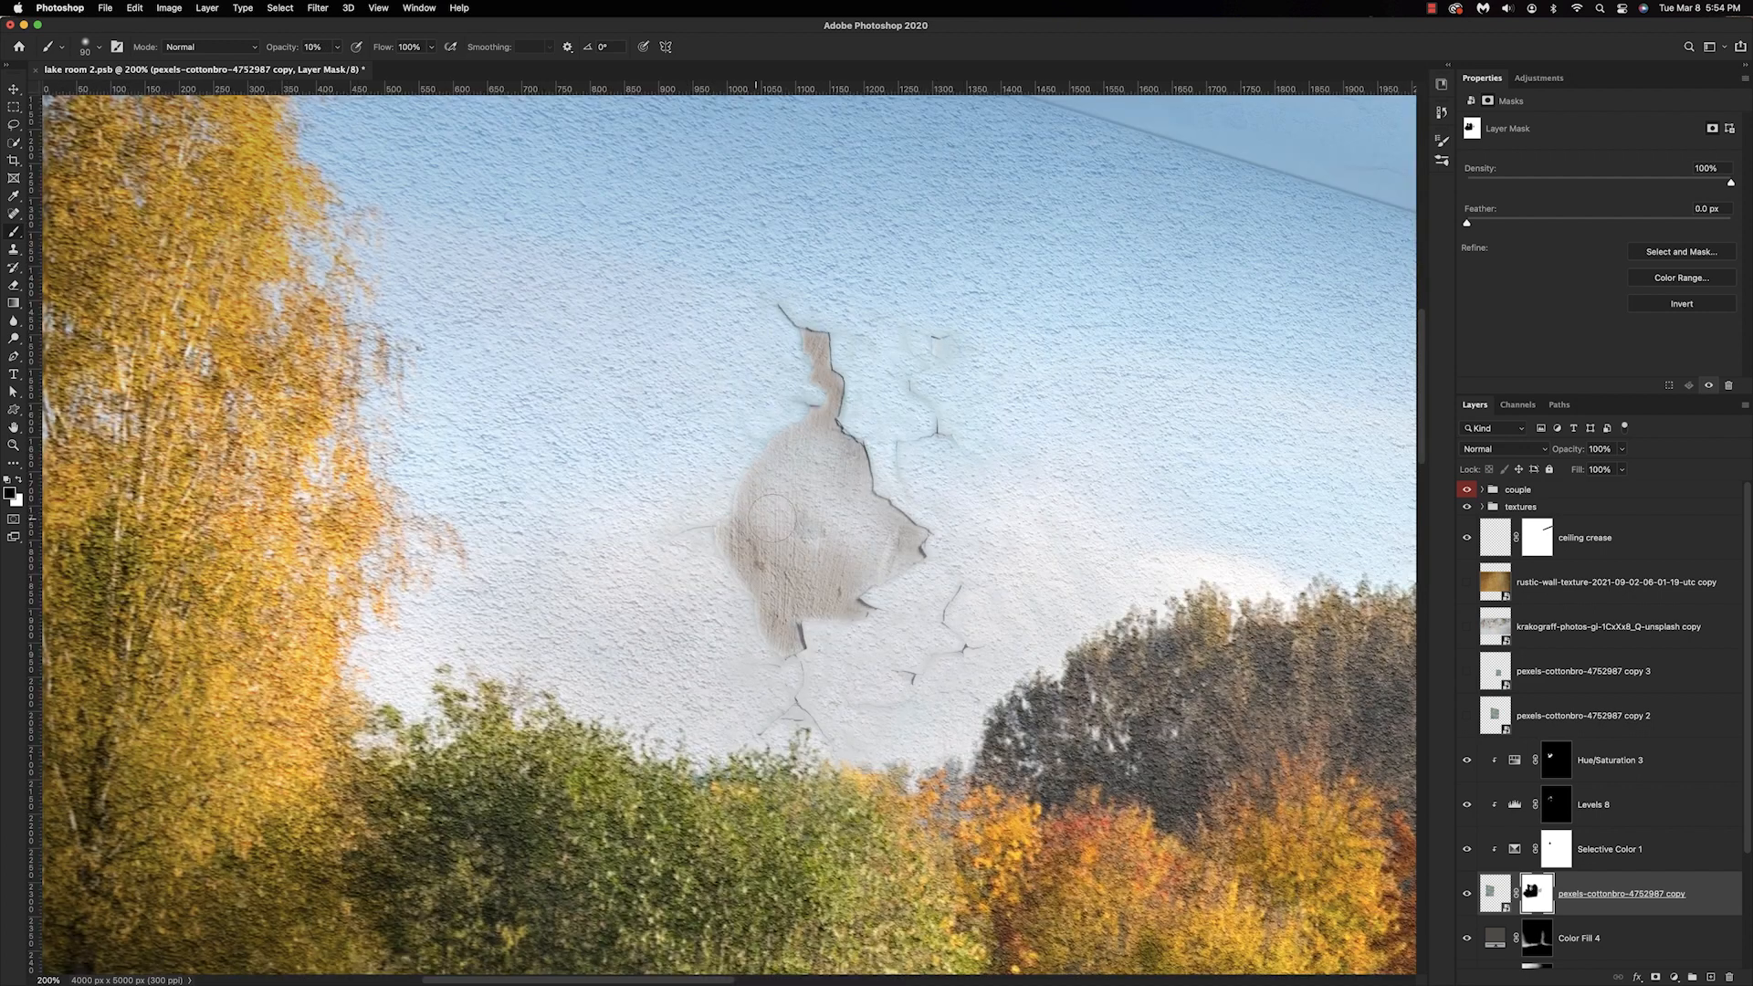
{"action": "mouse_move", "coordinate": [821, 584]}
{"action": "left_mouse_down"}
{"action": "mouse_move", "coordinate": [789, 623]}
{"action": "mouse_move", "coordinate": [759, 585]}
{"action": "mouse_move", "coordinate": [751, 516]}
{"action": "left_mouse_up"}
Fade the plaster patch's narrow upper strip on the same mask with a smaller 10% opacity brush.
{"action": "key", "text": "bracketleft"}
{"action": "key", "text": "bracketleft"}
{"action": "key", "text": "bracketleft"}
{"action": "key", "text": "bracketleft"}
{"action": "key", "text": "bracketleft"}
{"action": "key", "text": "bracketleft"}
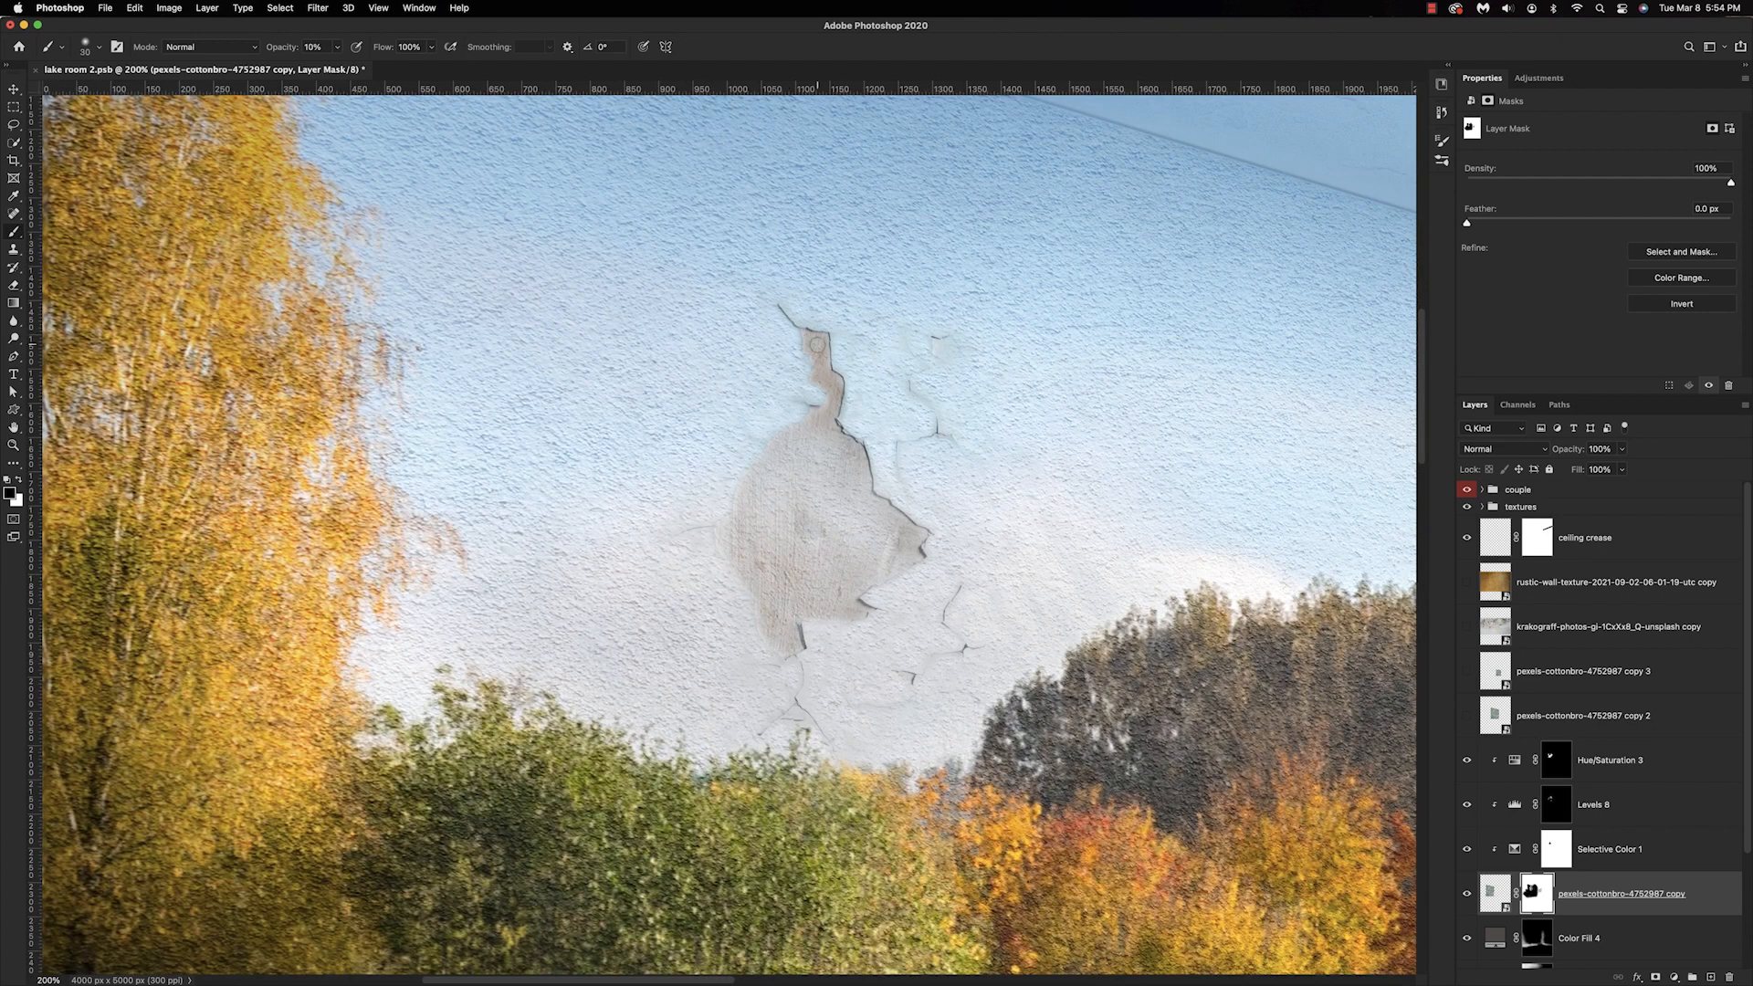
{"action": "mouse_move", "coordinate": [806, 432]}
{"action": "left_mouse_down"}
{"action": "mouse_move", "coordinate": [830, 456]}
{"action": "mouse_move", "coordinate": [805, 343]}
{"action": "left_mouse_up"}
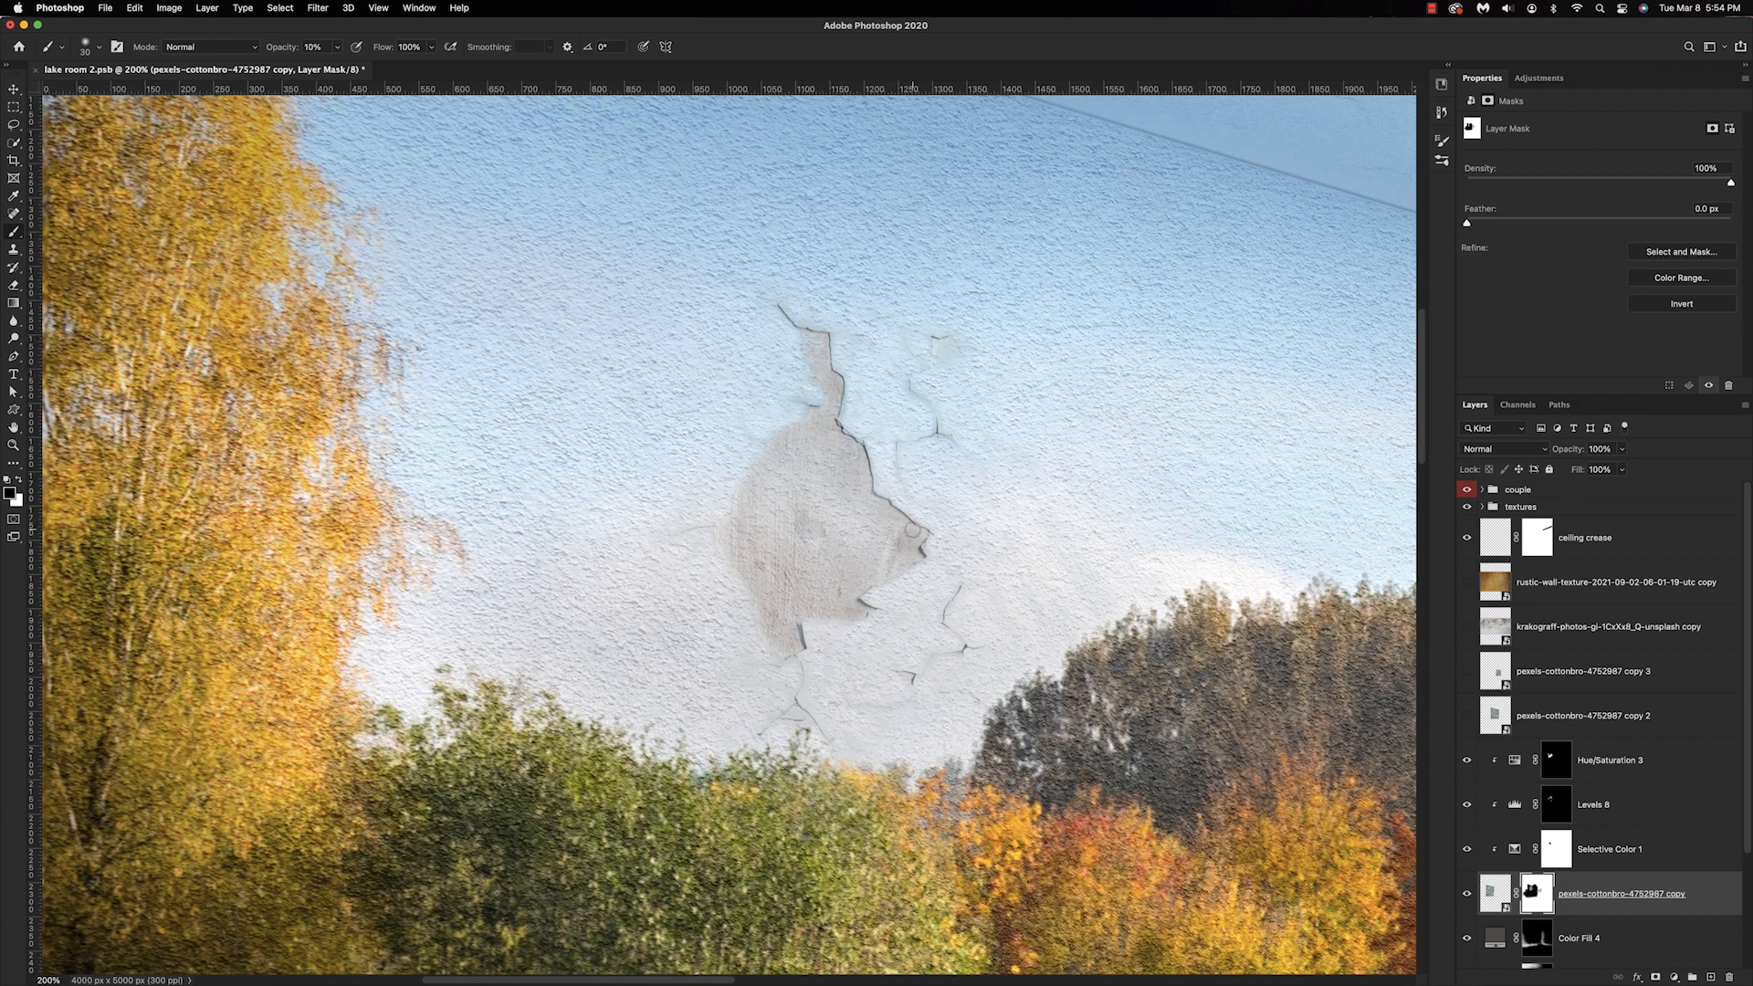
Restore the crack line at the top of the patch by painting white on the mask with a tiny brush at 100% opacity.
{"action": "key", "text": "bracketright"}
{"action": "key", "text": "bracketright"}
{"action": "key", "text": "bracketright"}
{"action": "key", "text": "bracketleft"}
{"action": "key", "text": "bracketleft"}
{"action": "key", "text": "bracketleft"}
{"action": "key", "text": "bracketleft"}
{"action": "key", "text": "x"}
{"action": "key", "text": "0"}
{"action": "key", "text": "x"}
{"action": "key", "text": "x"}
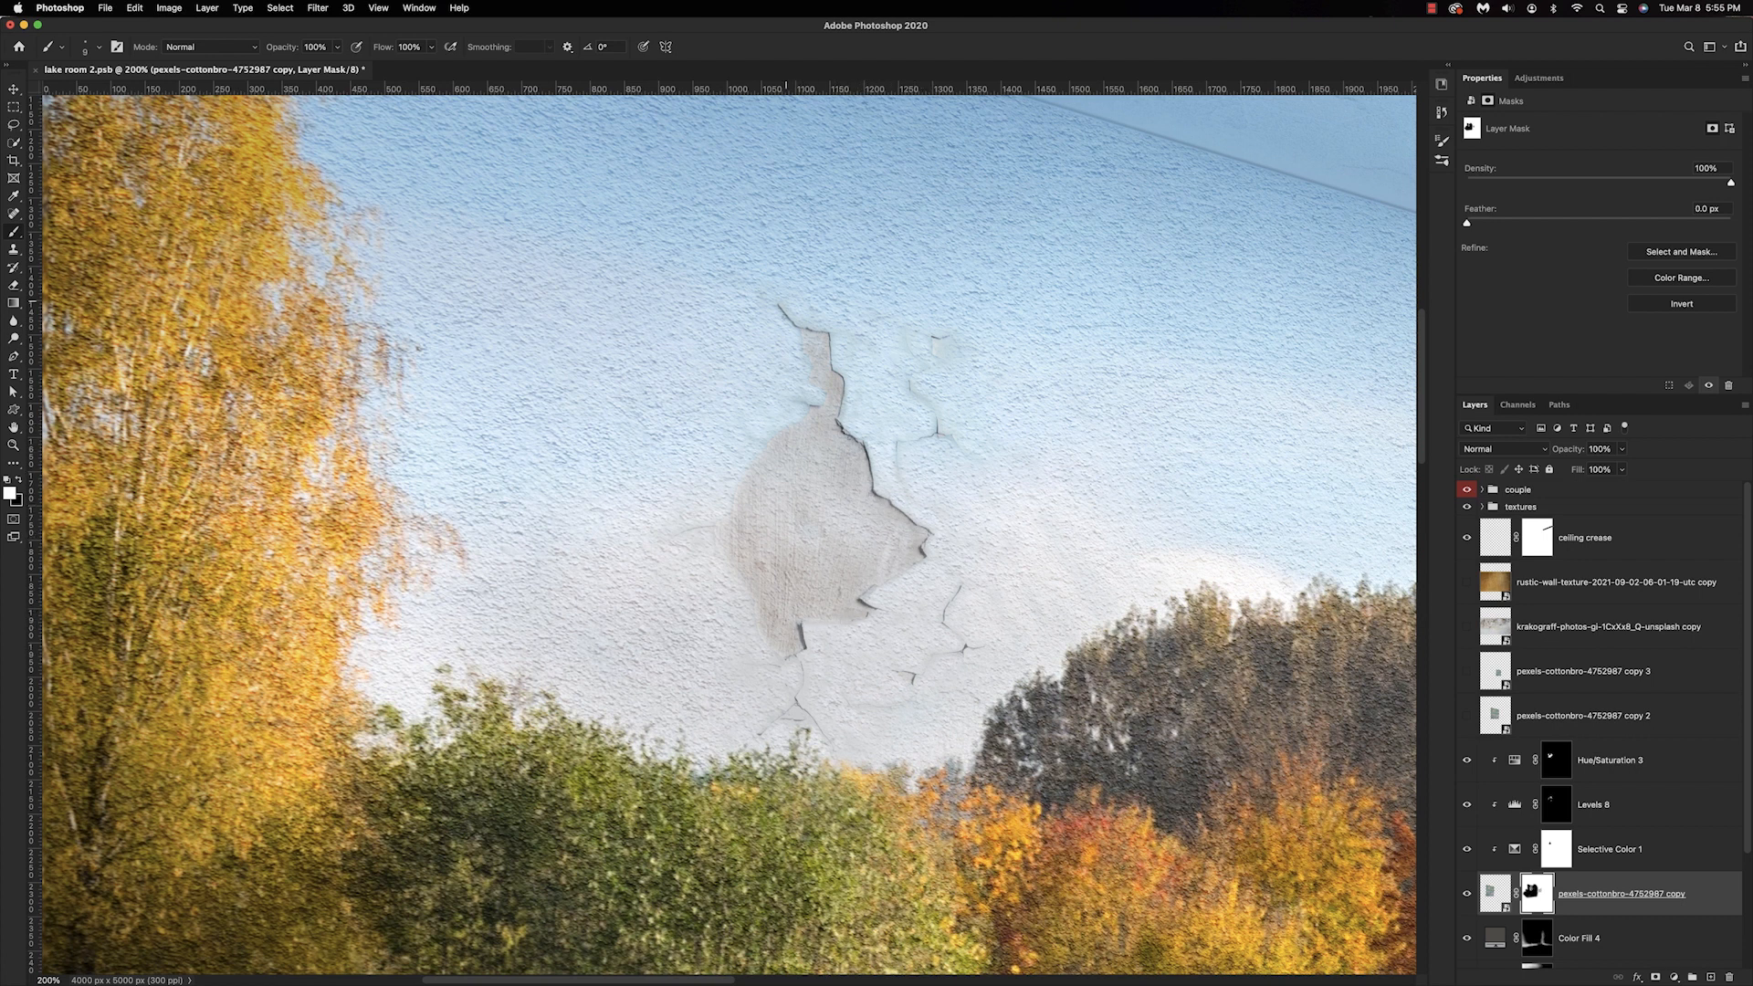
{"action": "left_click_drag", "start_coordinate": [803, 328], "coordinate": [829, 338]}
Refine the texture mask along the crack that forms the plaster patch's right edge.
{"action": "key", "text": "super+="}
{"action": "key", "text": "super+="}
{"action": "mouse_move", "coordinate": [947, 392]}
{"action": "left_mouse_down"}
{"action": "mouse_move", "coordinate": [1049, 476]}
{"action": "mouse_move", "coordinate": [1080, 638]}
{"action": "left_mouse_up"}
{"action": "key", "text": "super+-"}
{"action": "key", "text": "super+-"}
{"action": "key", "text": "super+-"}
{"action": "key", "text": "super+="}
{"action": "key", "text": "super+="}
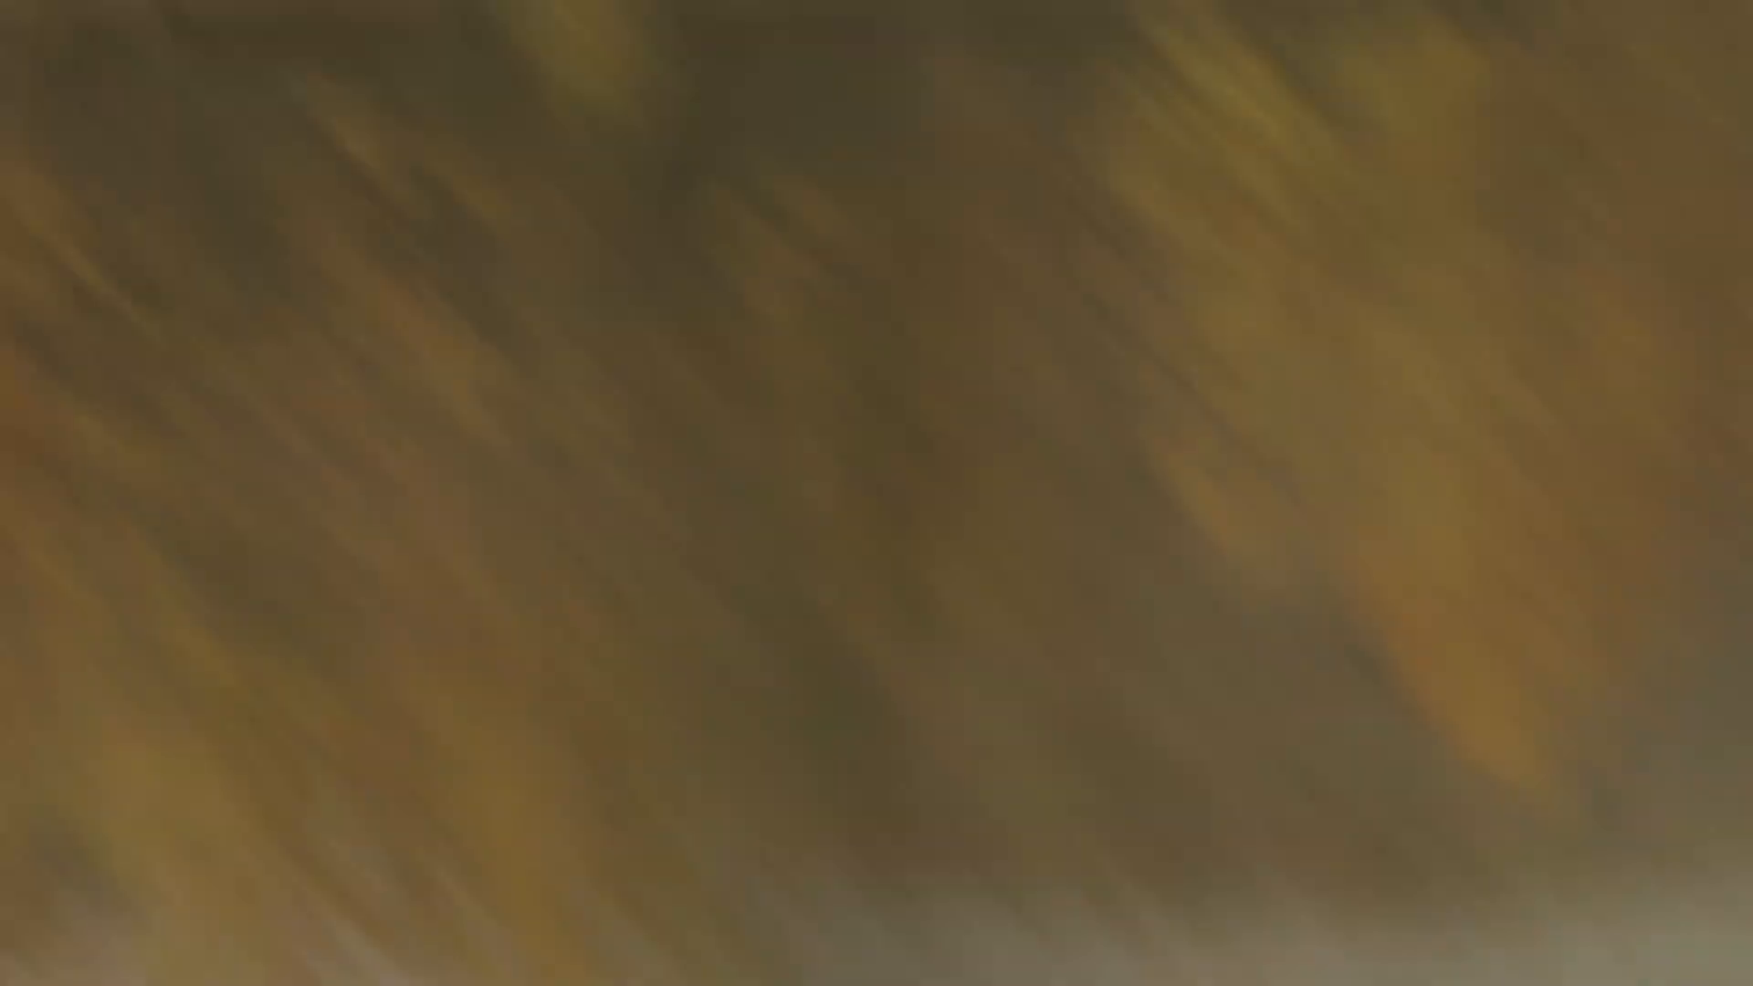
Show the krakograff-photos peeling-paint texture layer and scale it down over the right wall.
{"action": "left_click", "coordinate": [1434, 9]}
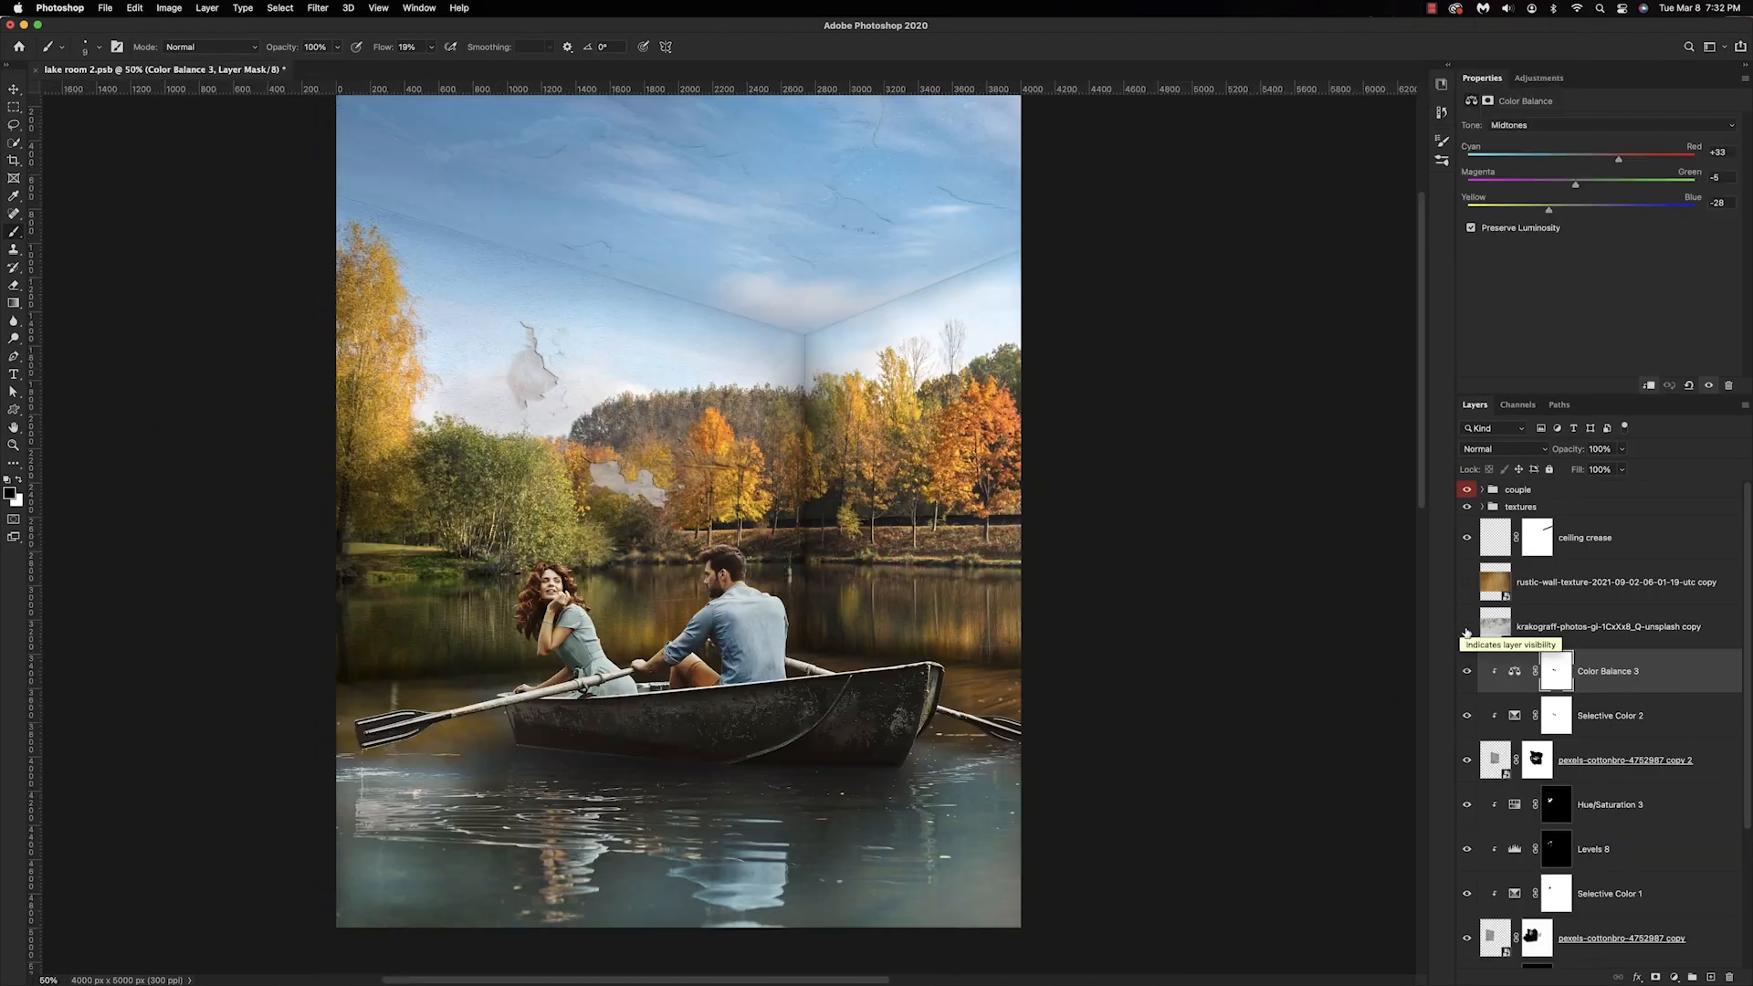
{"action": "left_click", "coordinate": [1467, 627]}
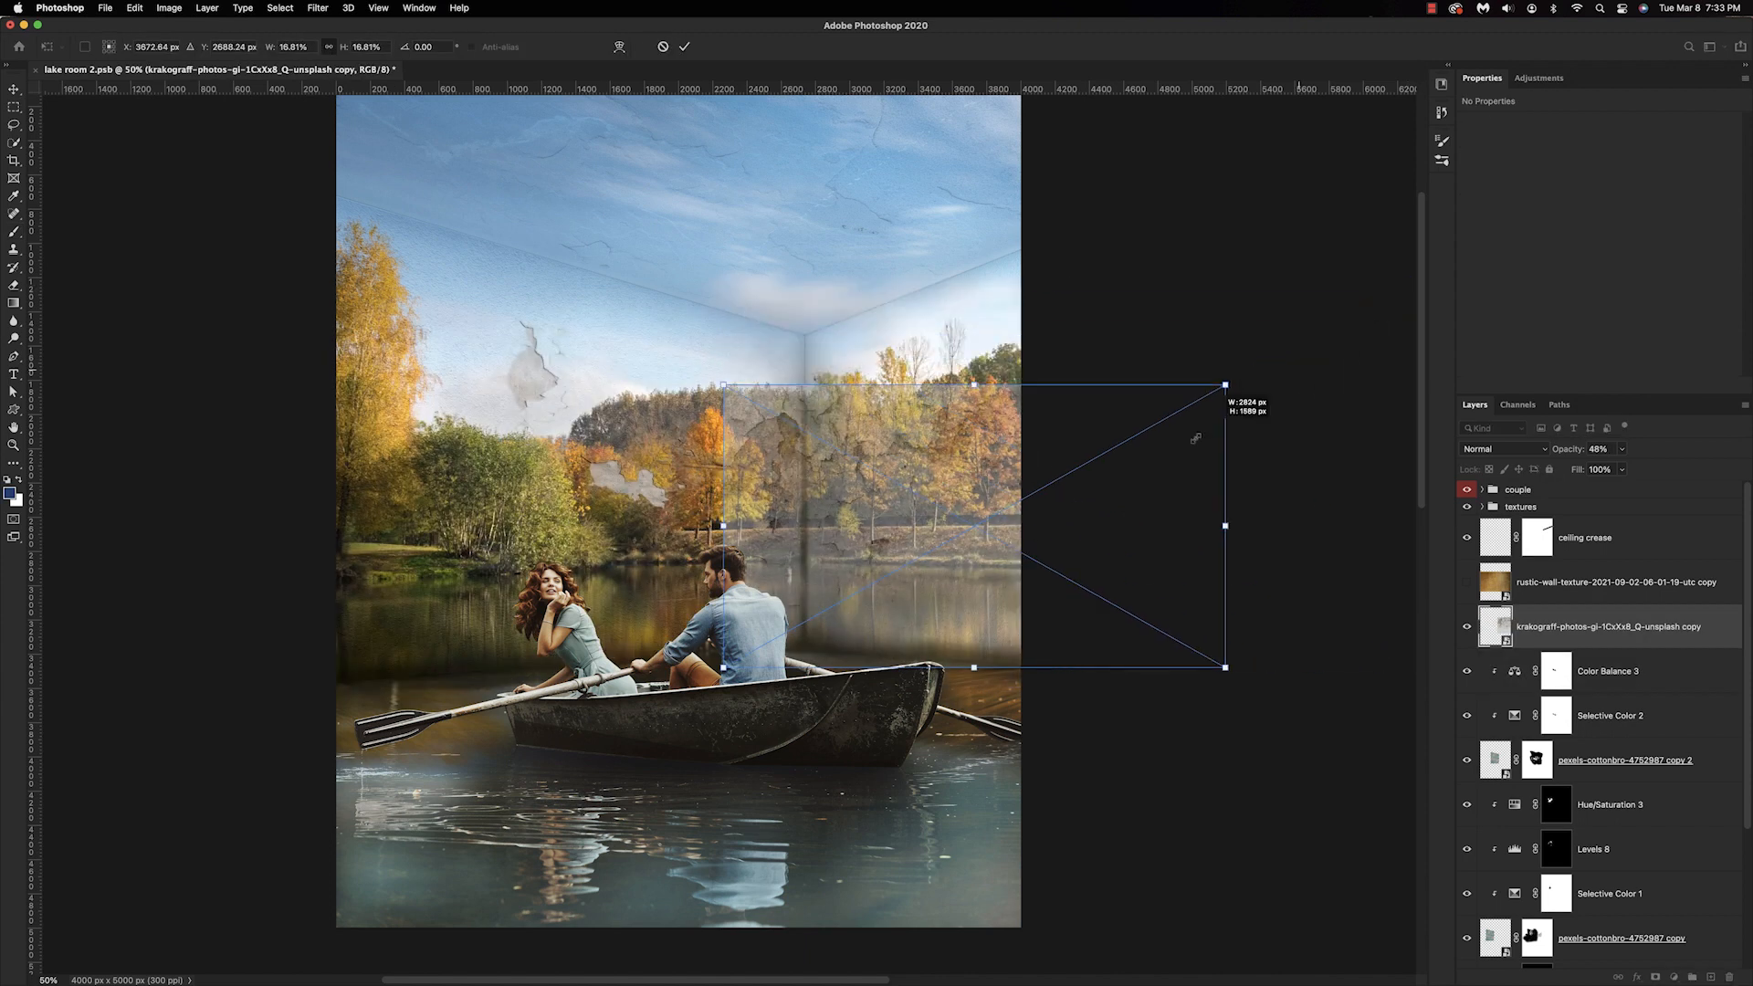
{"action": "left_click_drag", "start_coordinate": [1201, 411], "coordinate": [1130, 405]}
Distort the peeling-paint texture's corners to match the right wall's perspective, then set the layer's opacity to 100%.
{"action": "left_click_drag", "start_coordinate": [803, 320], "coordinate": [804, 341]}
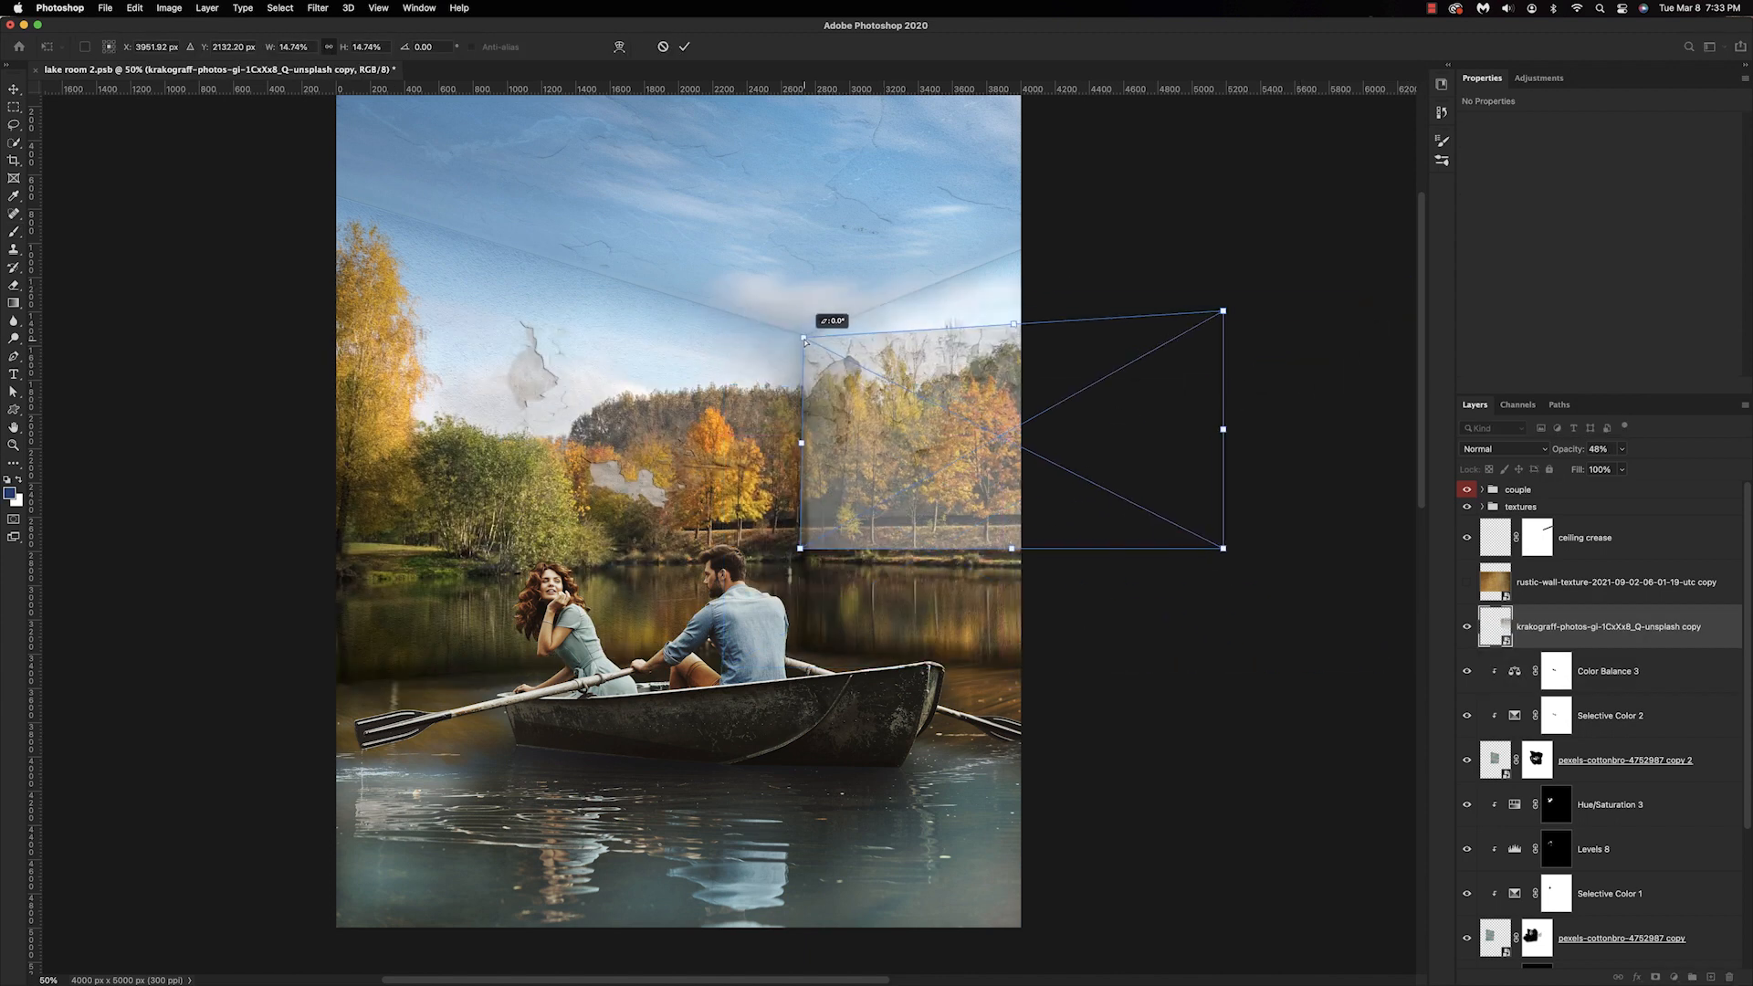
{"action": "left_click_drag", "start_coordinate": [801, 549], "coordinate": [805, 545]}
{"action": "left_click_drag", "start_coordinate": [1223, 312], "coordinate": [1135, 205]}
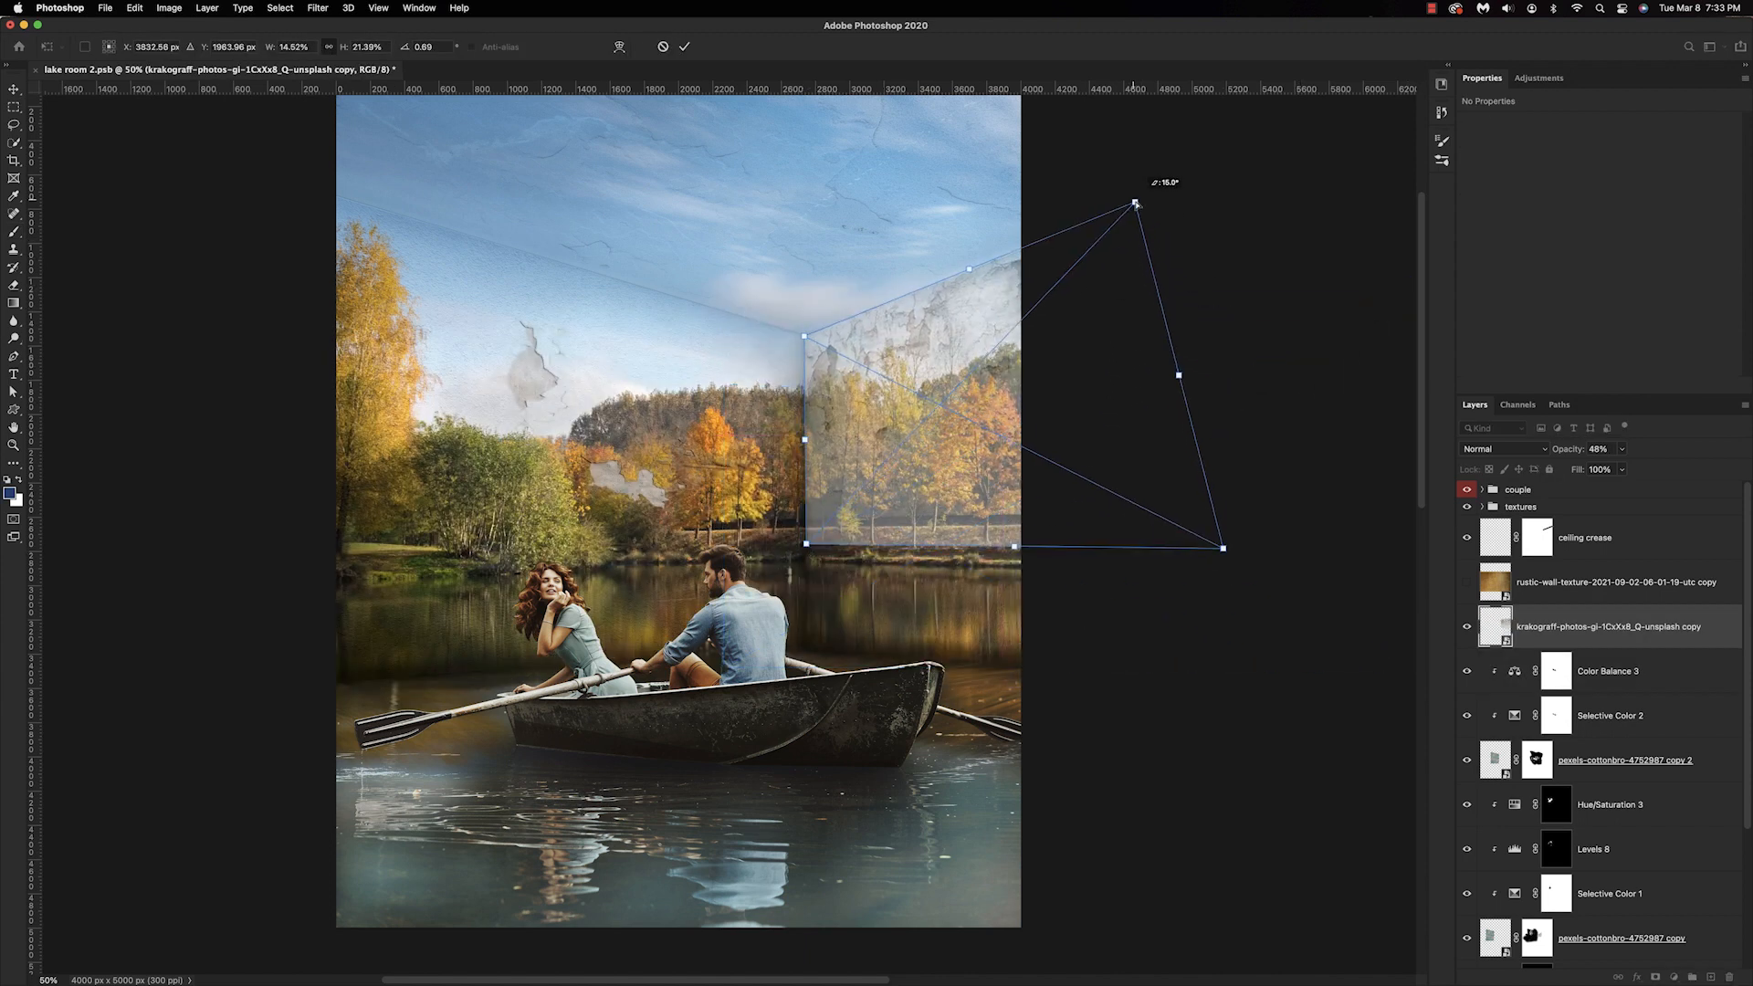
{"action": "left_click_drag", "start_coordinate": [1223, 547], "coordinate": [1150, 556]}
{"action": "key", "text": "Return"}
{"action": "left_click_drag", "start_coordinate": [1568, 451], "coordinate": [1735, 464]}
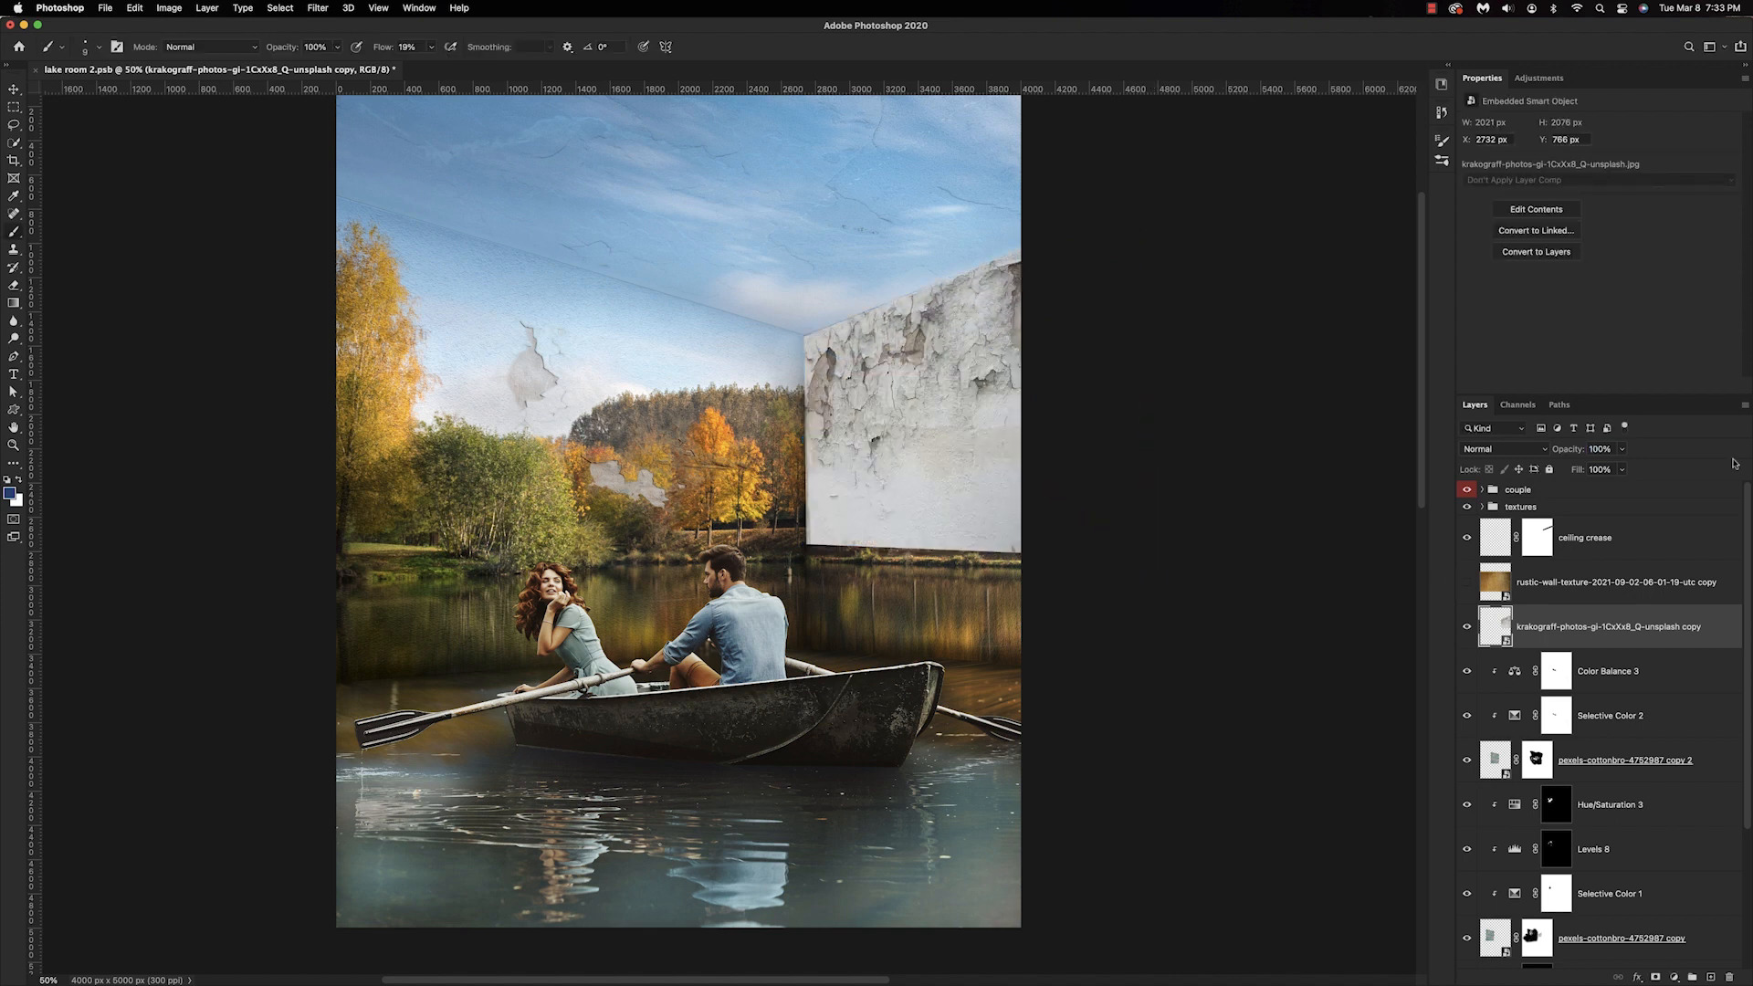
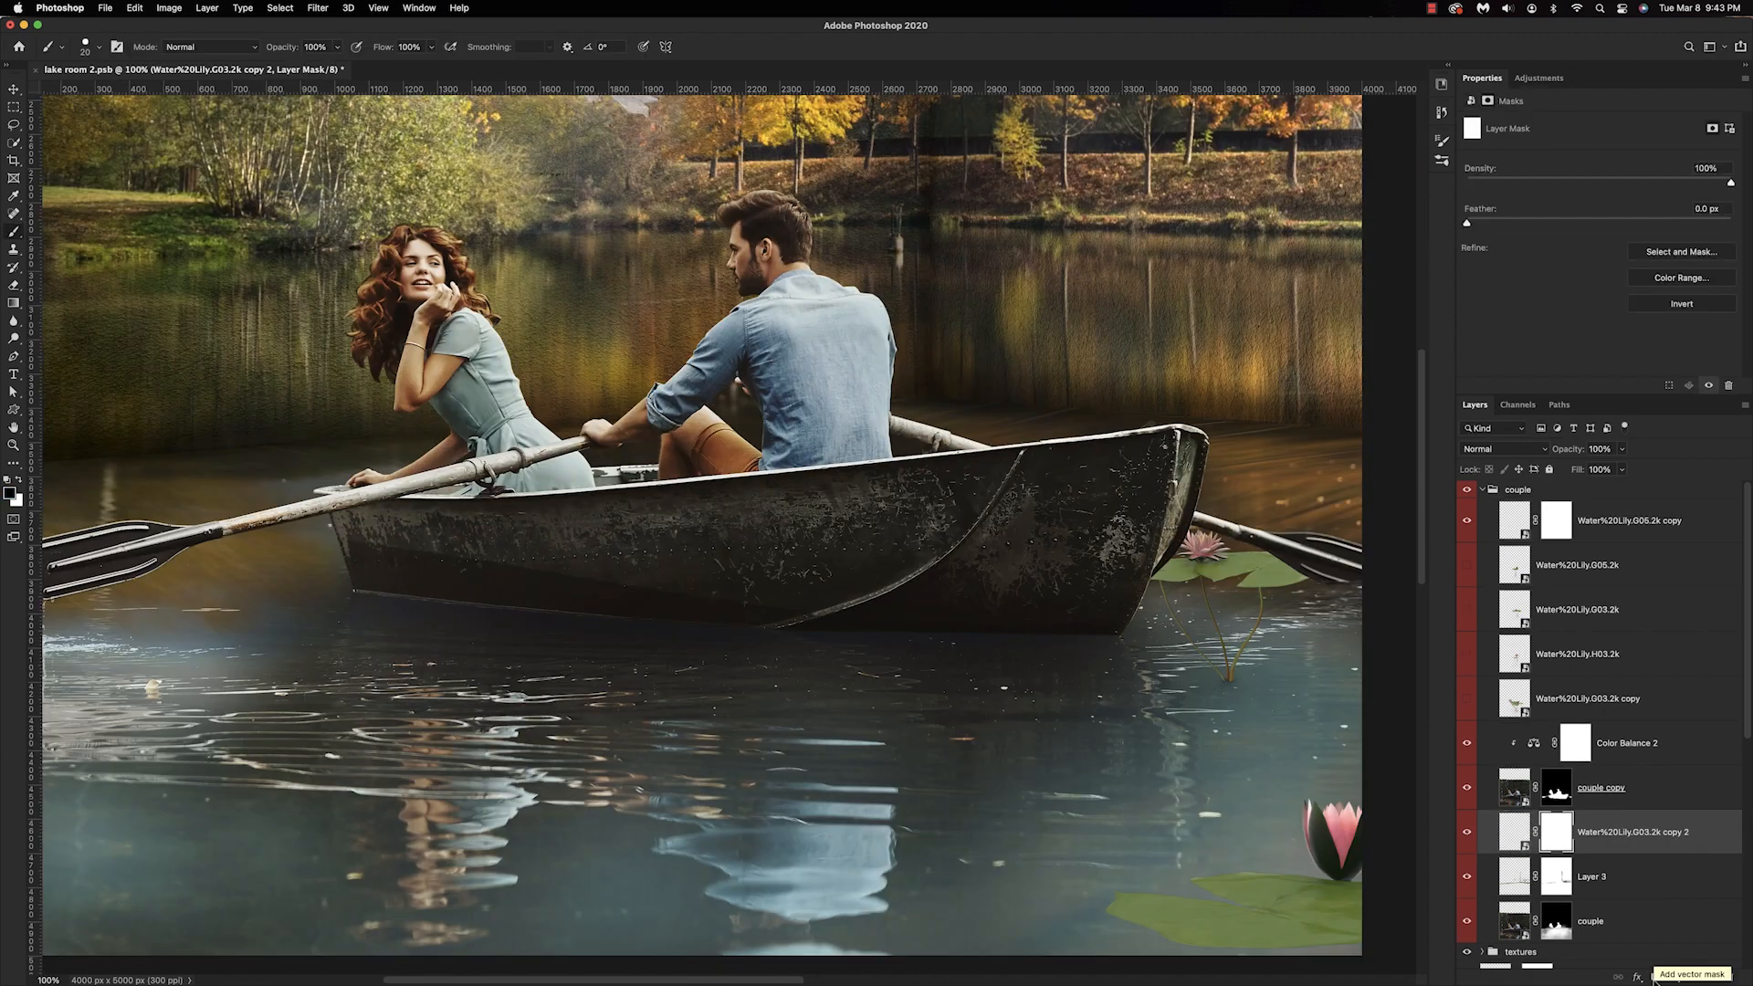
Mask out the underwater stems of the water lily behind the boat's stern on the Water%20Lily.G03.2k copy 2 layer.
{"action": "scroll", "coordinate": [1212, 682], "scroll_direction": "up", "scroll_amount": 3}
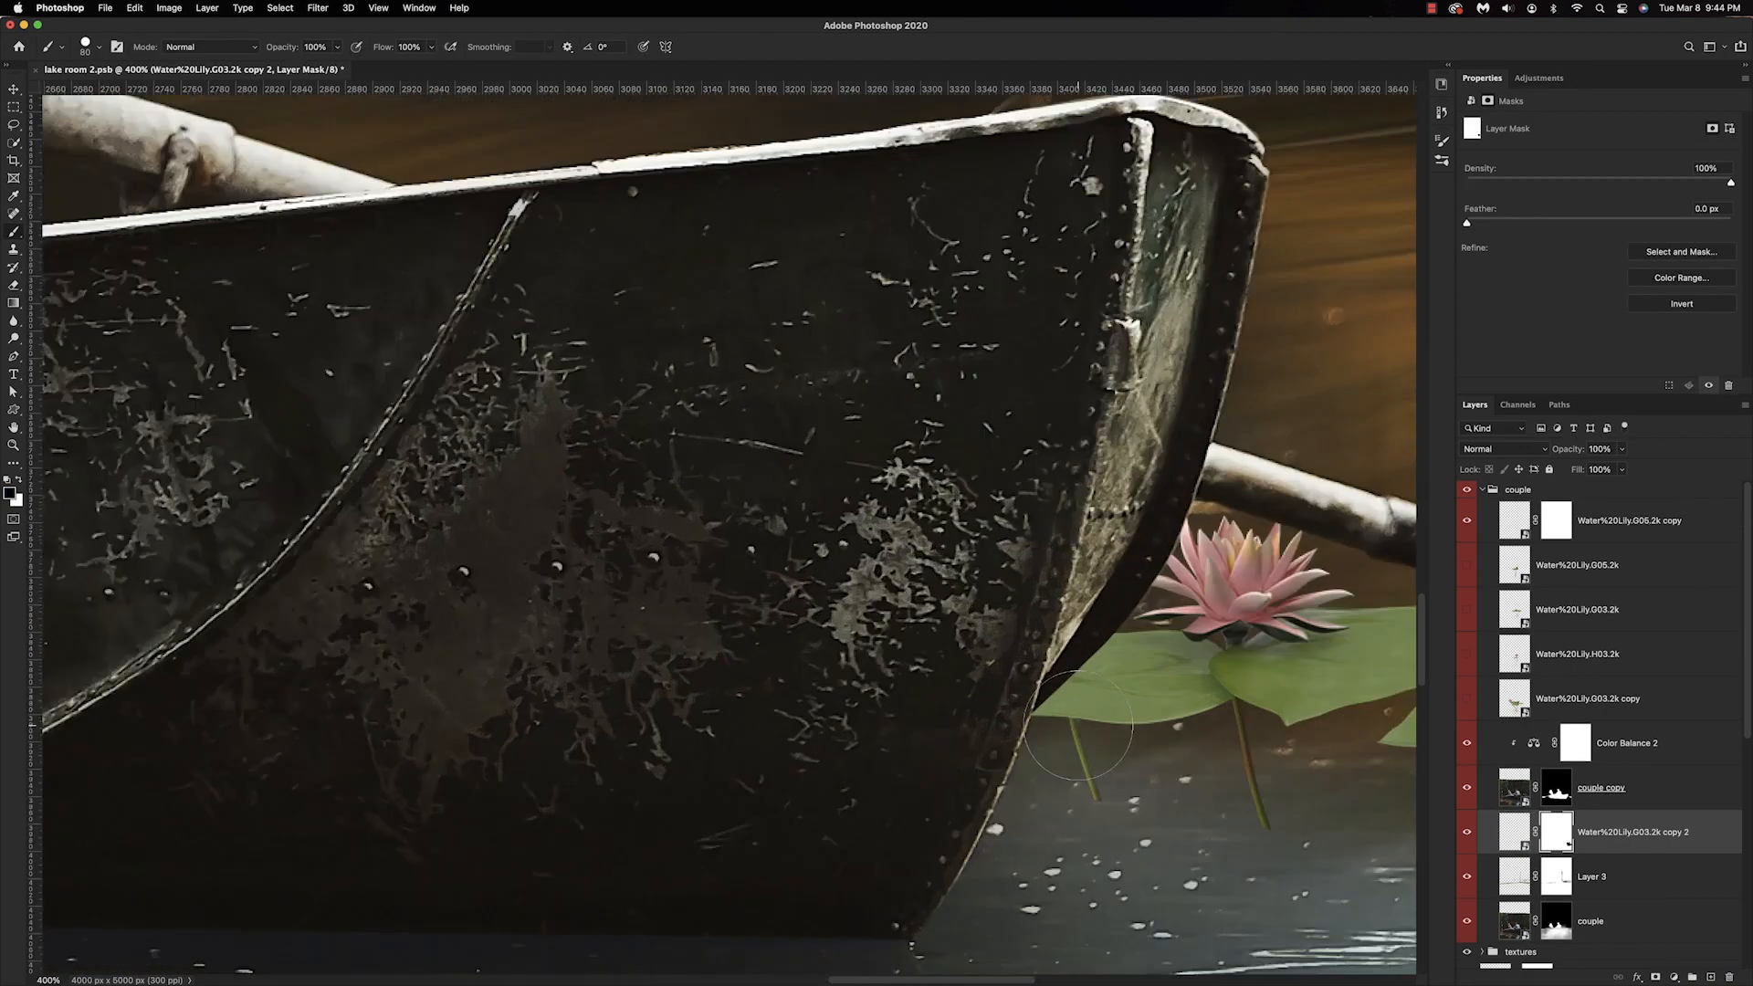
{"action": "key", "text": "bracketleft"}
{"action": "key", "text": "bracketleft"}
{"action": "key", "text": "bracketleft"}
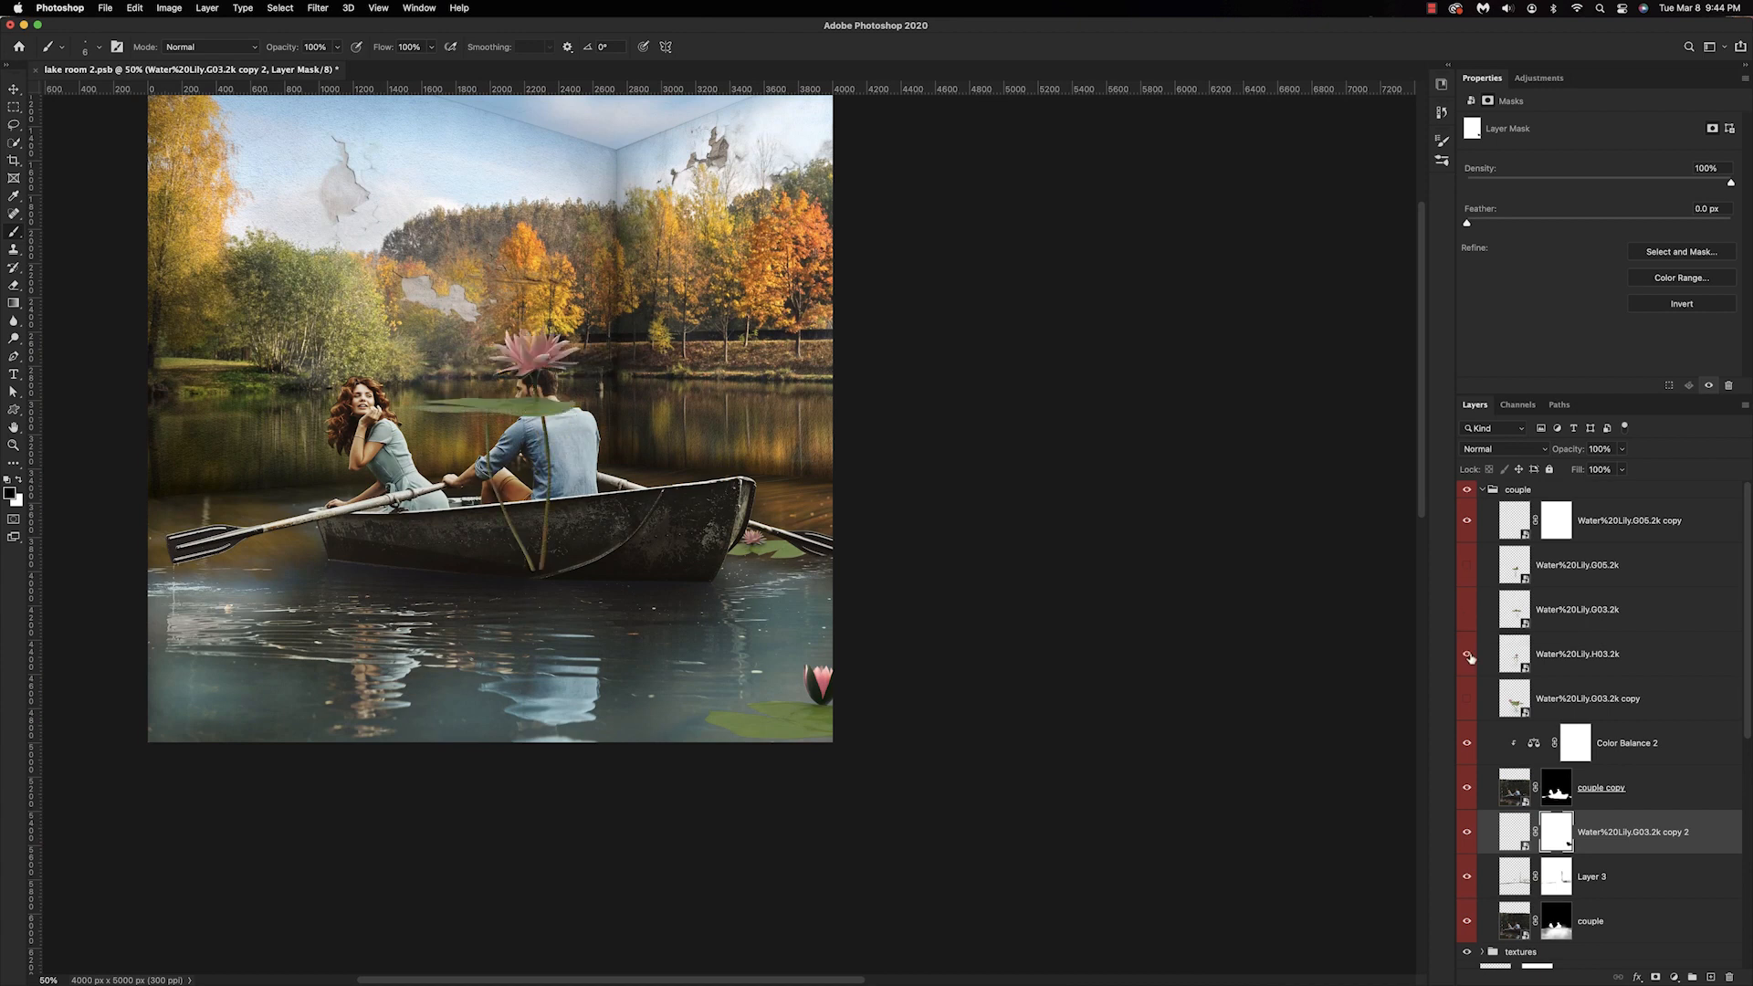
Scale down the Water%20Lily.H03.2k lily and place it on the water beside the boat's stern.
{"action": "left_click_drag", "start_coordinate": [536, 447], "coordinate": [886, 568]}
{"action": "left_click_drag", "start_coordinate": [1058, 779], "coordinate": [978, 685]}
{"action": "left_click_drag", "start_coordinate": [879, 570], "coordinate": [910, 602]}
{"action": "key", "text": "Return"}
Duplicate the scaled H03.2k lily and position the copy on the water behind the boat's stern and right oar.
{"action": "key", "text": "super+j"}
{"action": "key", "text": "super+t"}
{"action": "left_click_drag", "start_coordinate": [1010, 402], "coordinate": [853, 458]}
{"action": "key", "text": "Return"}
{"action": "scroll", "coordinate": [787, 549], "scroll_direction": "up", "scroll_amount": 3}
{"action": "left_click_drag", "start_coordinate": [868, 365], "coordinate": [849, 395]}
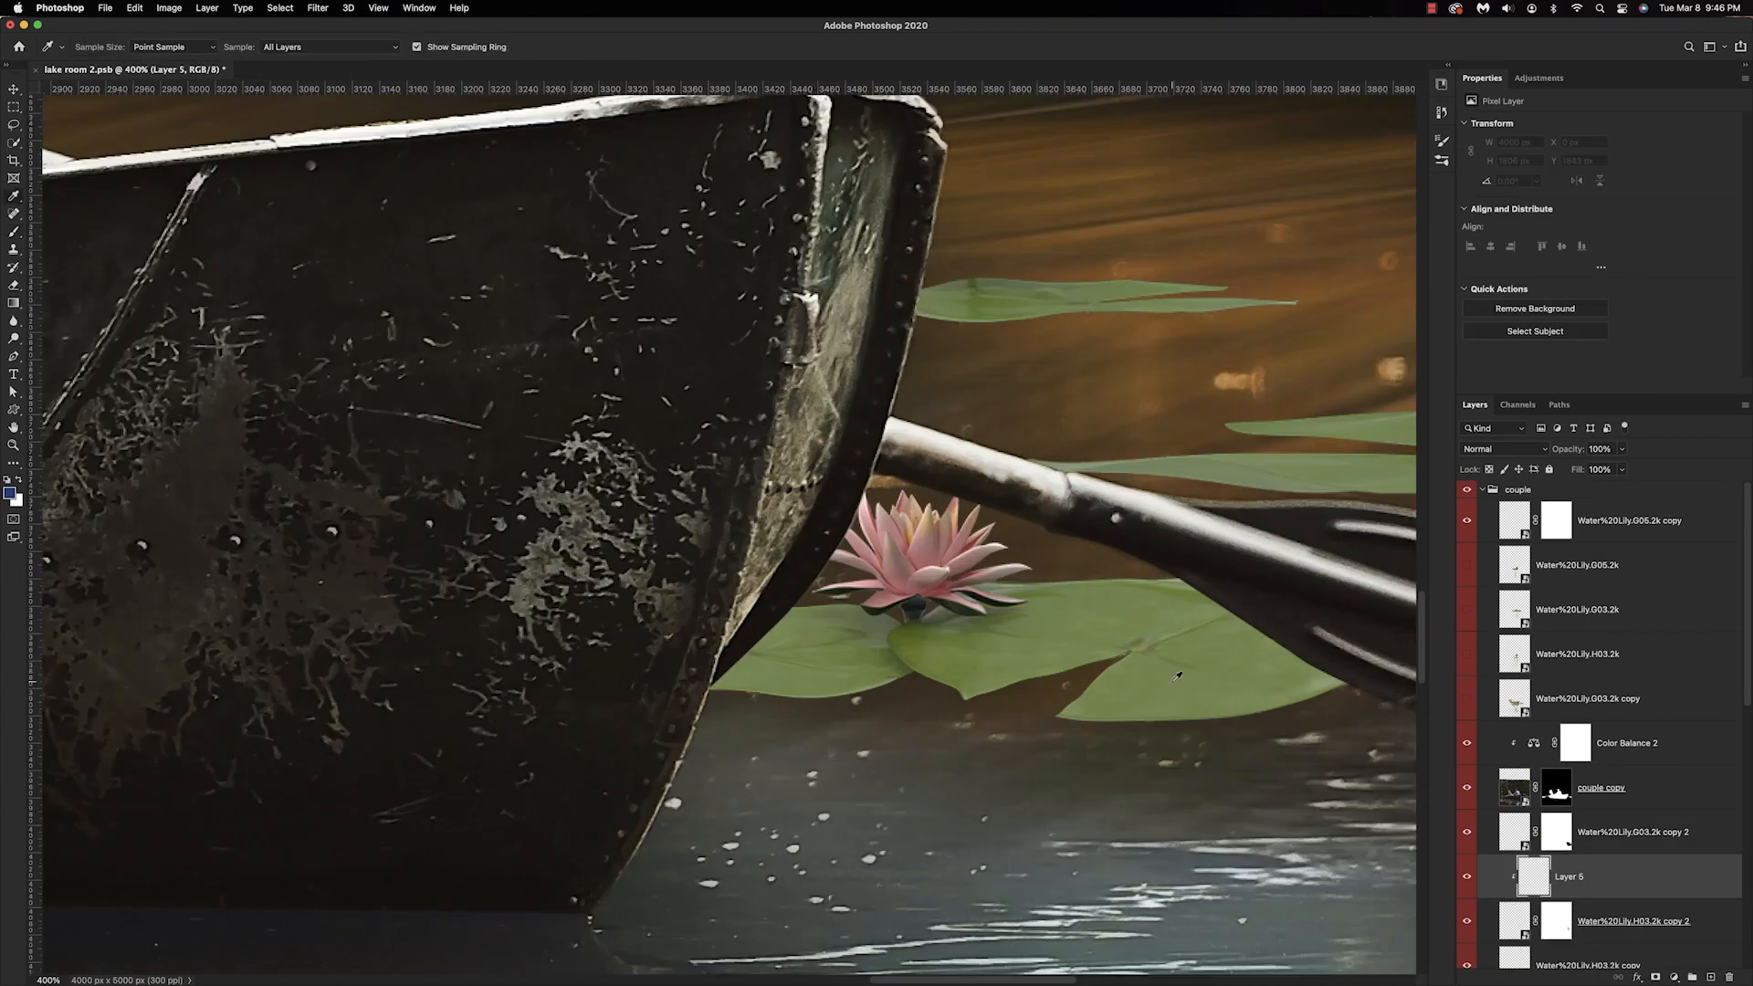
Sample green from the lily pad below the right oar and paint it over the upper pad on the clipped Layer 5.
{"action": "left_click", "coordinate": [1178, 675]}
{"action": "key", "text": "b"}
{"action": "mouse_move", "coordinate": [968, 289]}
{"action": "left_mouse_down"}
{"action": "mouse_move", "coordinate": [1058, 267]}
{"action": "mouse_move", "coordinate": [994, 282]}
{"action": "left_mouse_up"}
{"action": "key", "text": "super+minus"}
{"action": "key", "text": "super+minus"}
{"action": "key", "text": "super+minus"}
{"action": "key", "text": "super+minus"}
Duplicate the painted lily pads, move the copy to the water beside the left oar, and add a layer mask to it.
{"action": "left_click", "coordinate": [1663, 913], "text": "shift"}
{"action": "key", "text": "super+j"}
{"action": "key", "text": "super+t"}
{"action": "left_click_drag", "start_coordinate": [1091, 520], "coordinate": [449, 632]}
{"action": "key", "text": "Return"}
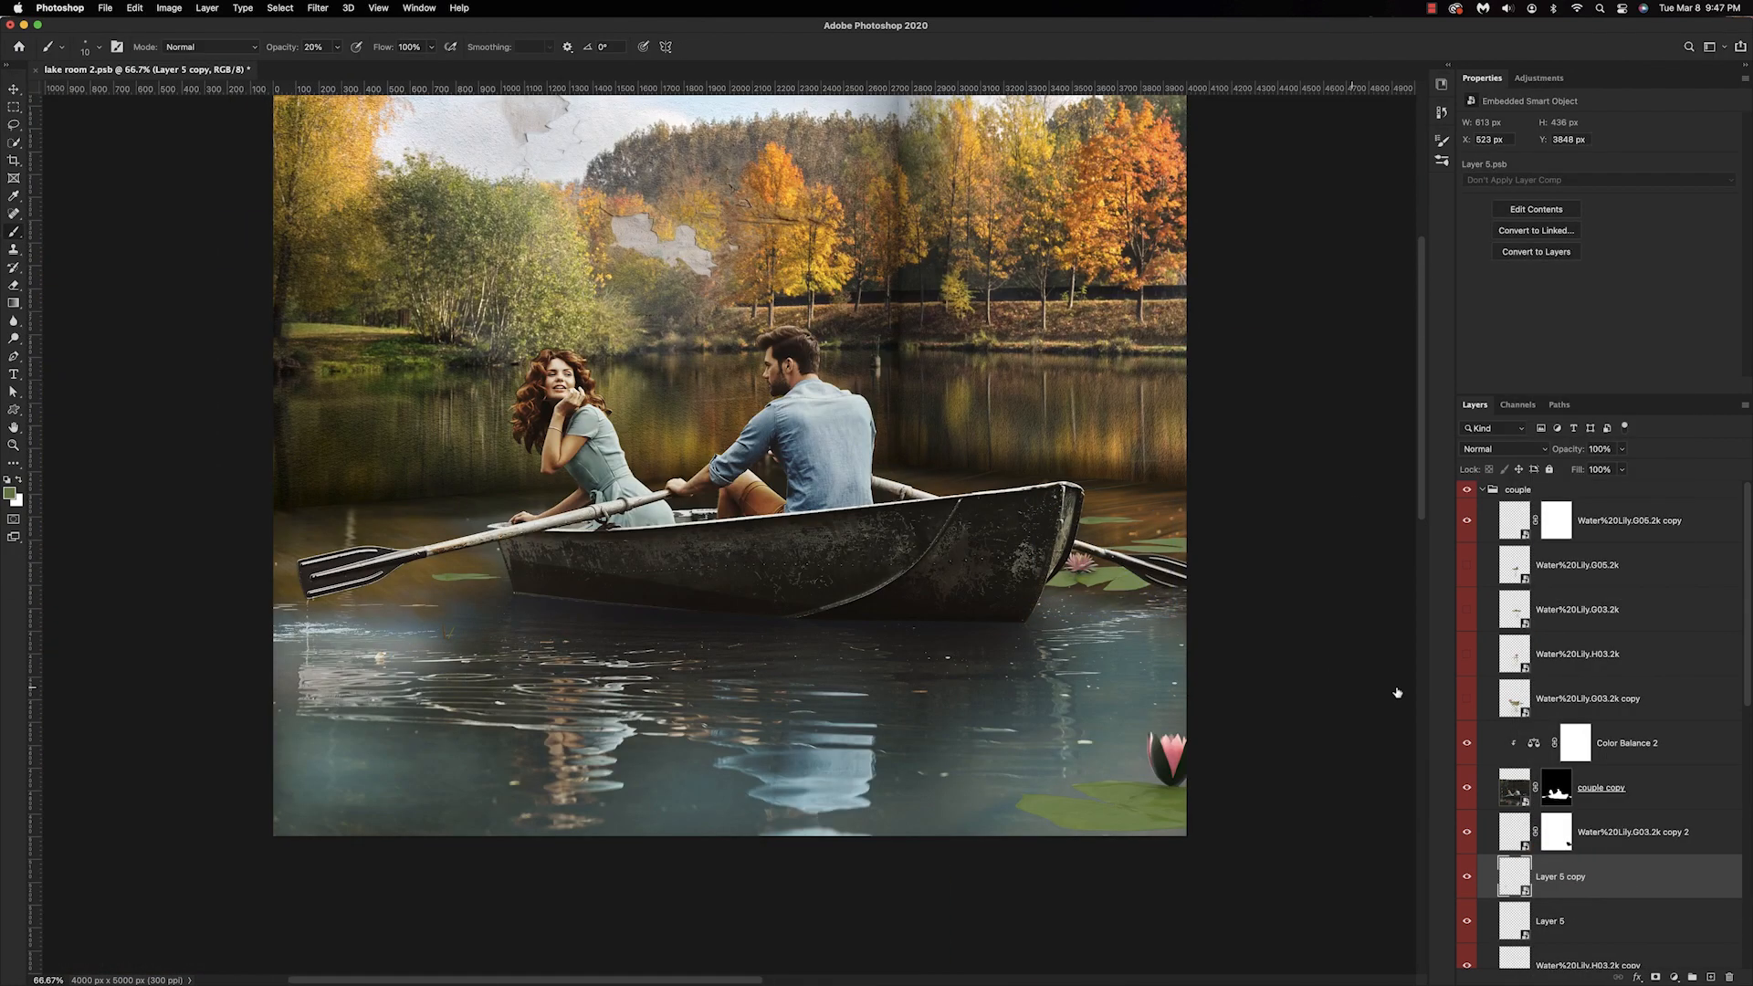
{"action": "left_click", "coordinate": [1656, 977]}
{"action": "left_click", "coordinate": [99, 47]}
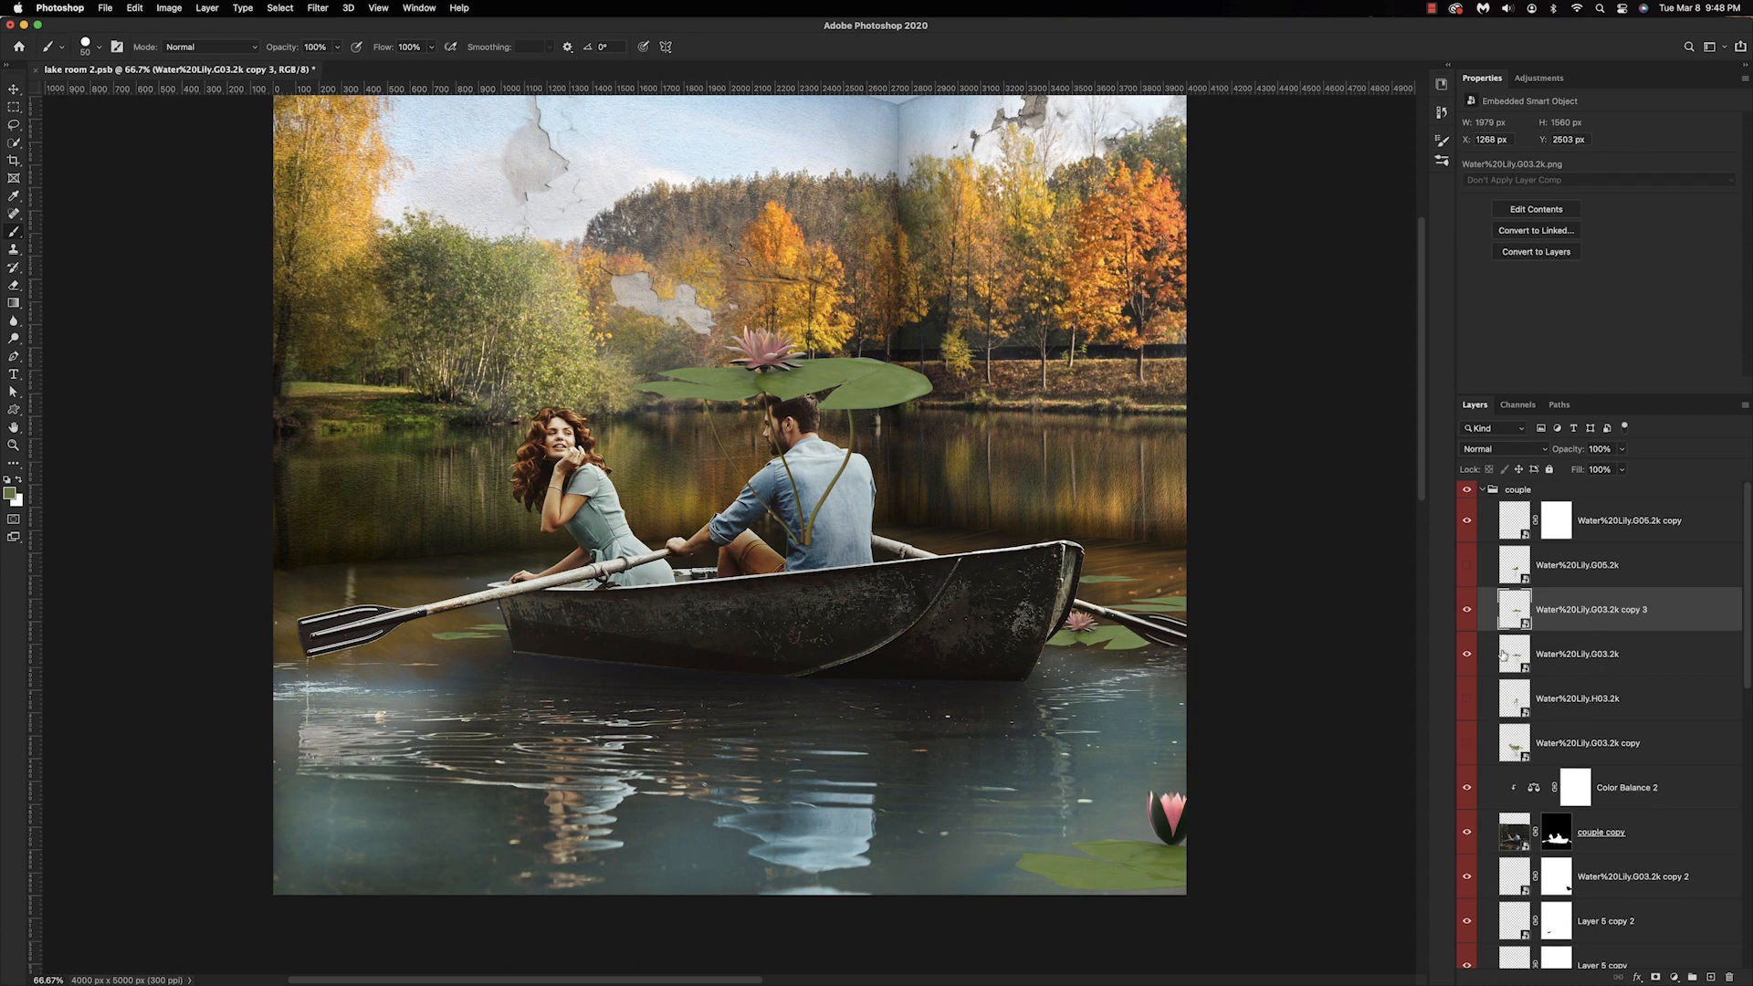
Place a masked copy of the Water%20Lily.G03.2k flower and pads behind the left oar.
{"action": "left_click_drag", "start_coordinate": [666, 563], "coordinate": [433, 589]}
{"action": "key", "text": "Return"}
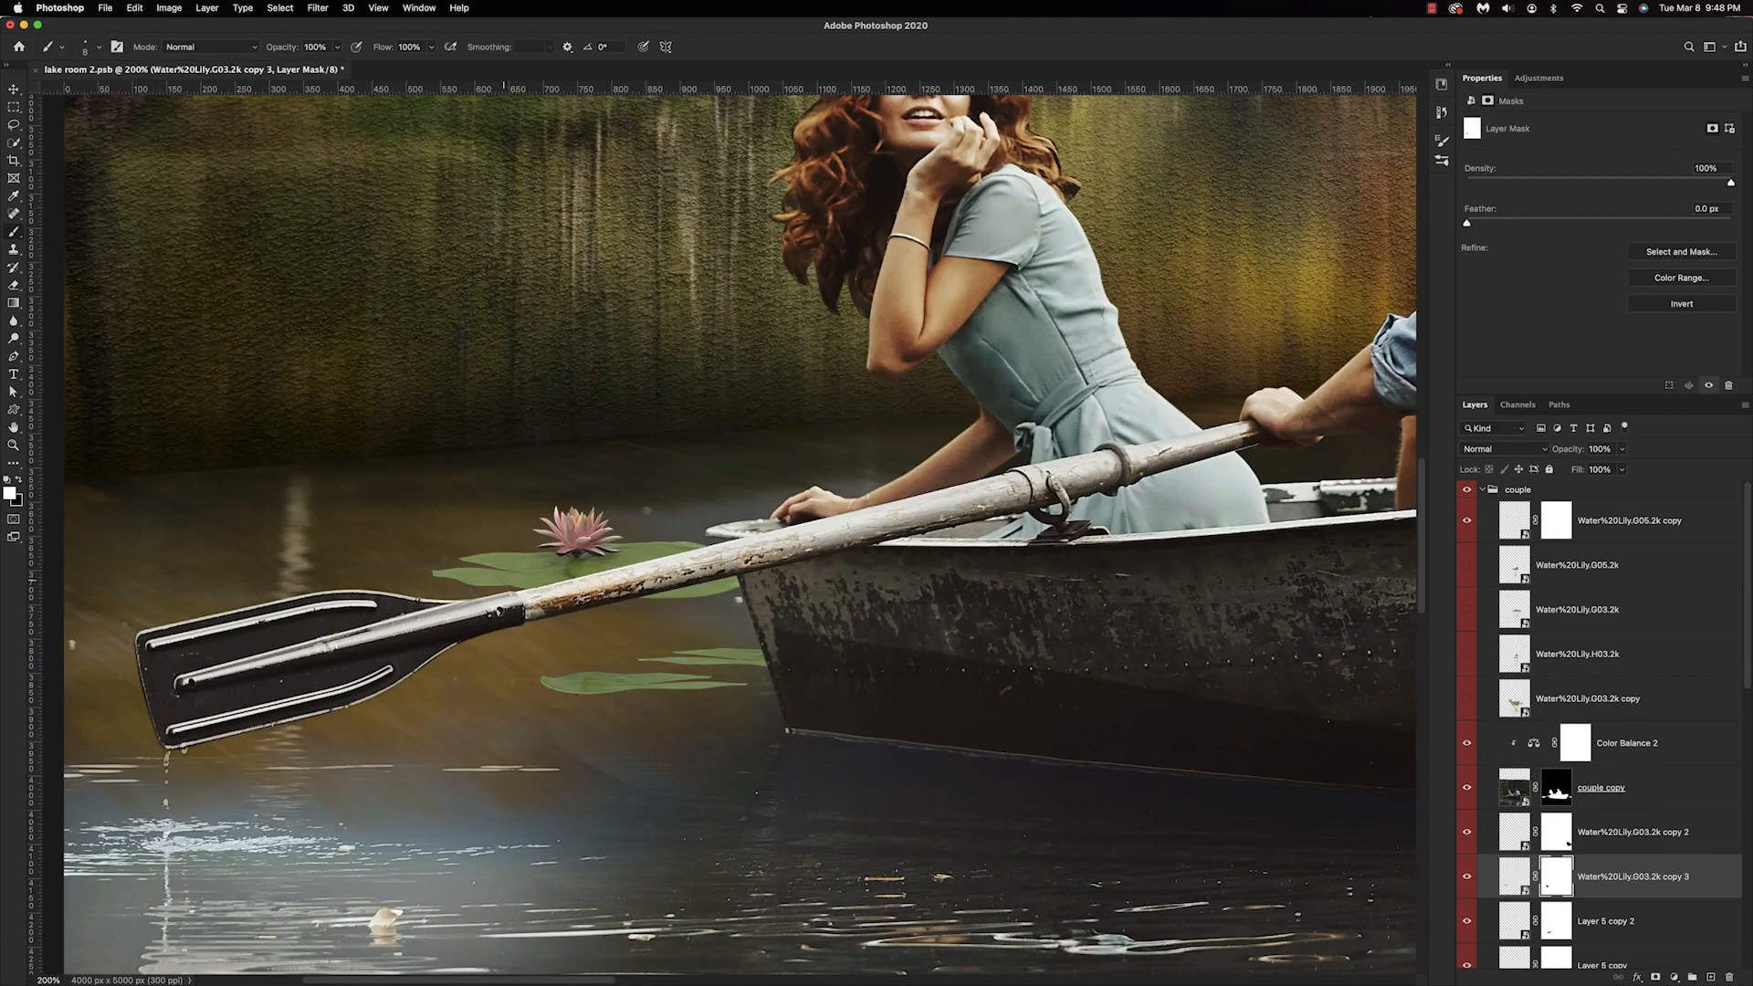
{"action": "key", "text": "super+minus"}
{"action": "key", "text": "super+minus"}
{"action": "key", "text": "super+minus"}
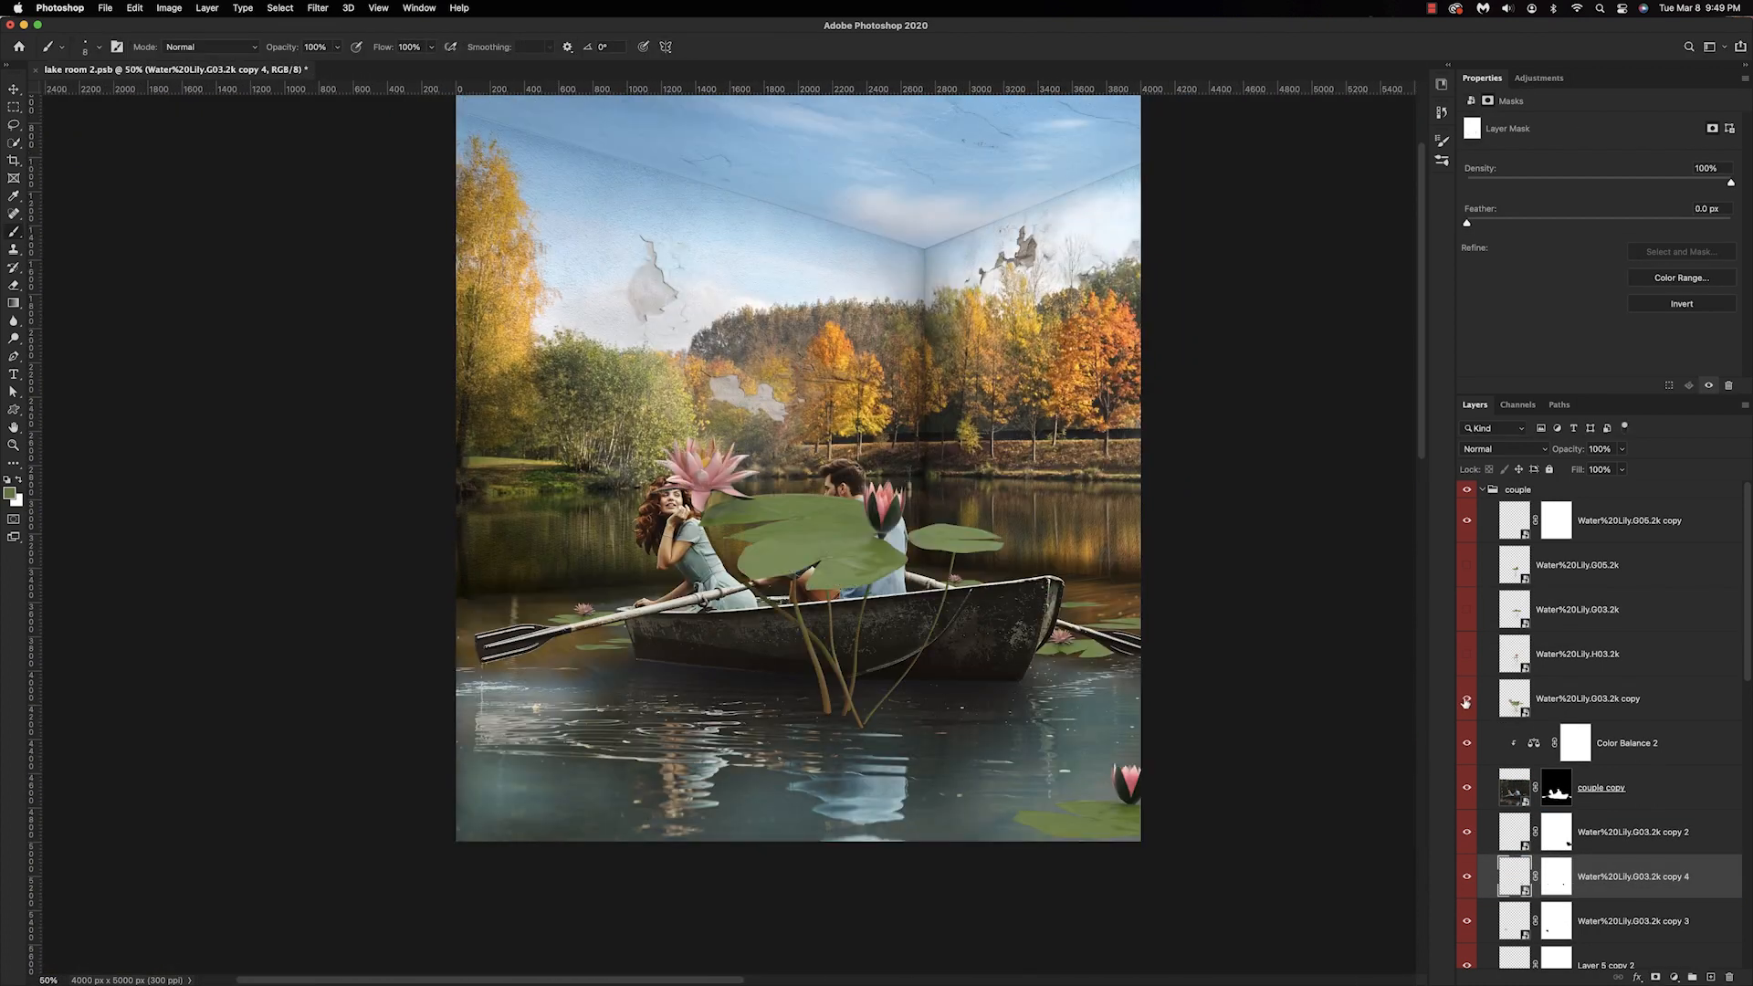
Spread copies of the single G03.2k lily pad across the foreground water, at the left canvas edge and in front of the boat.
{"action": "mouse_move", "coordinate": [694, 457]}
{"action": "left_mouse_down"}
{"action": "mouse_move", "coordinate": [776, 584]}
{"action": "mouse_move", "coordinate": [813, 757]}
{"action": "left_mouse_up"}
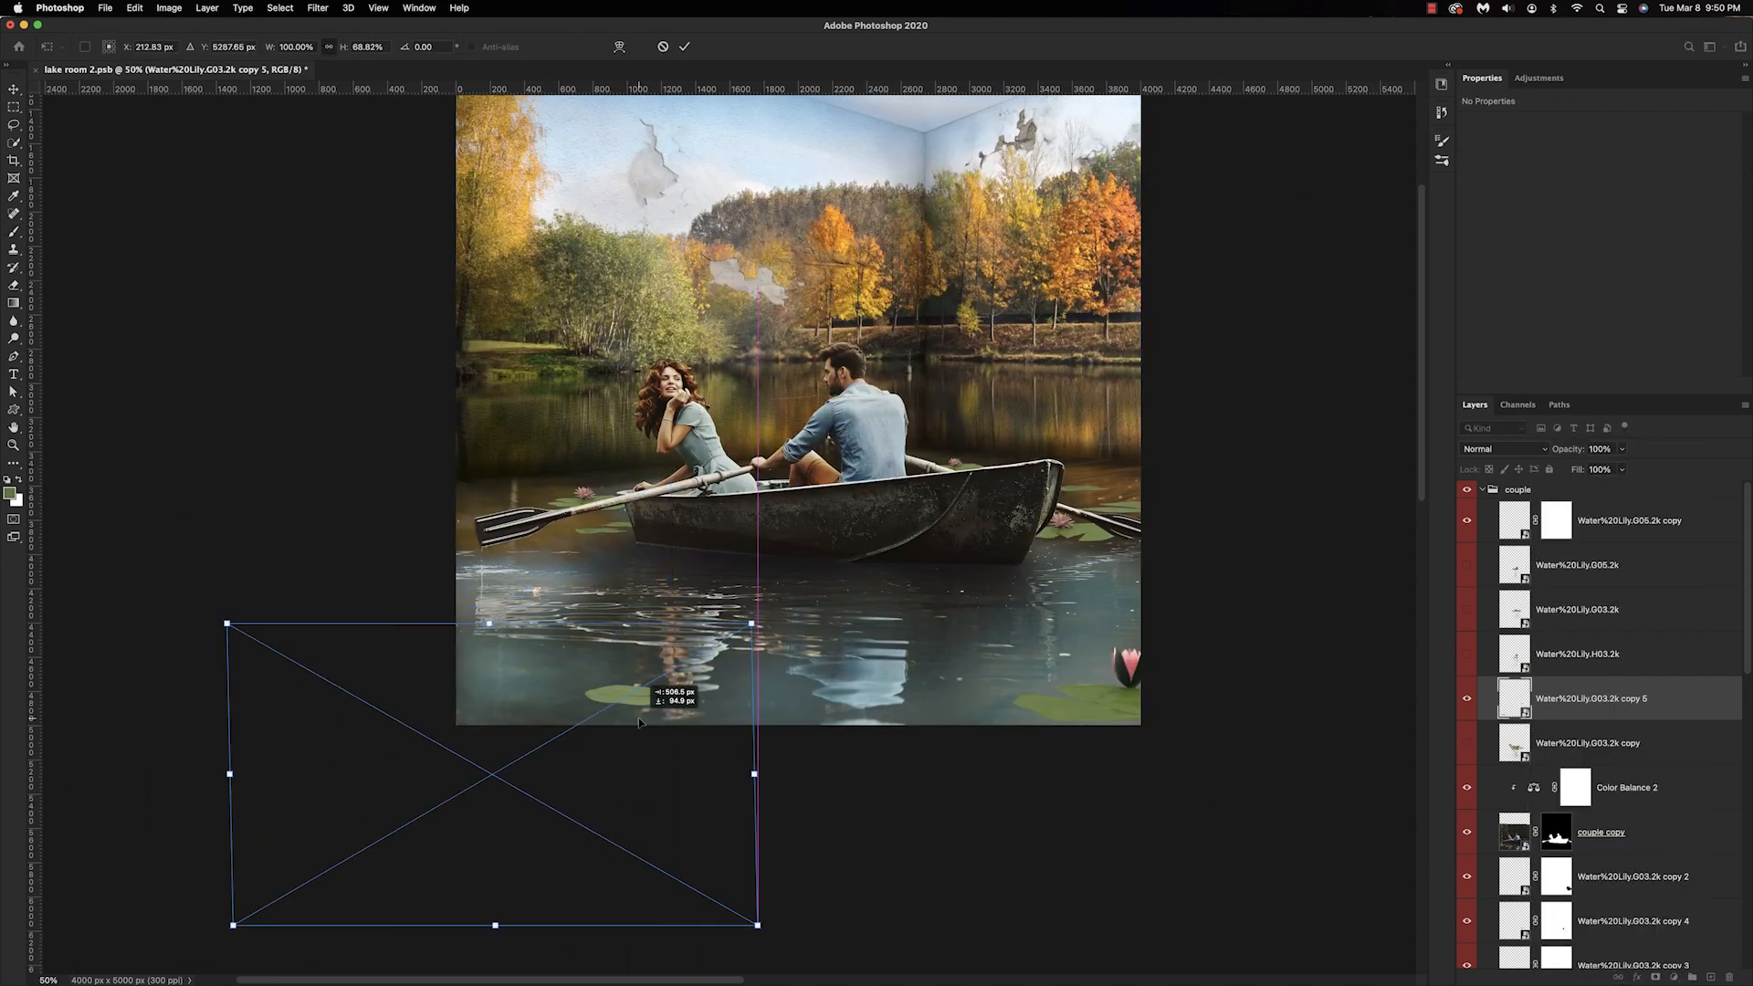
{"action": "left_click_drag", "start_coordinate": [493, 772], "coordinate": [313, 684]}
{"action": "key", "text": "Return"}
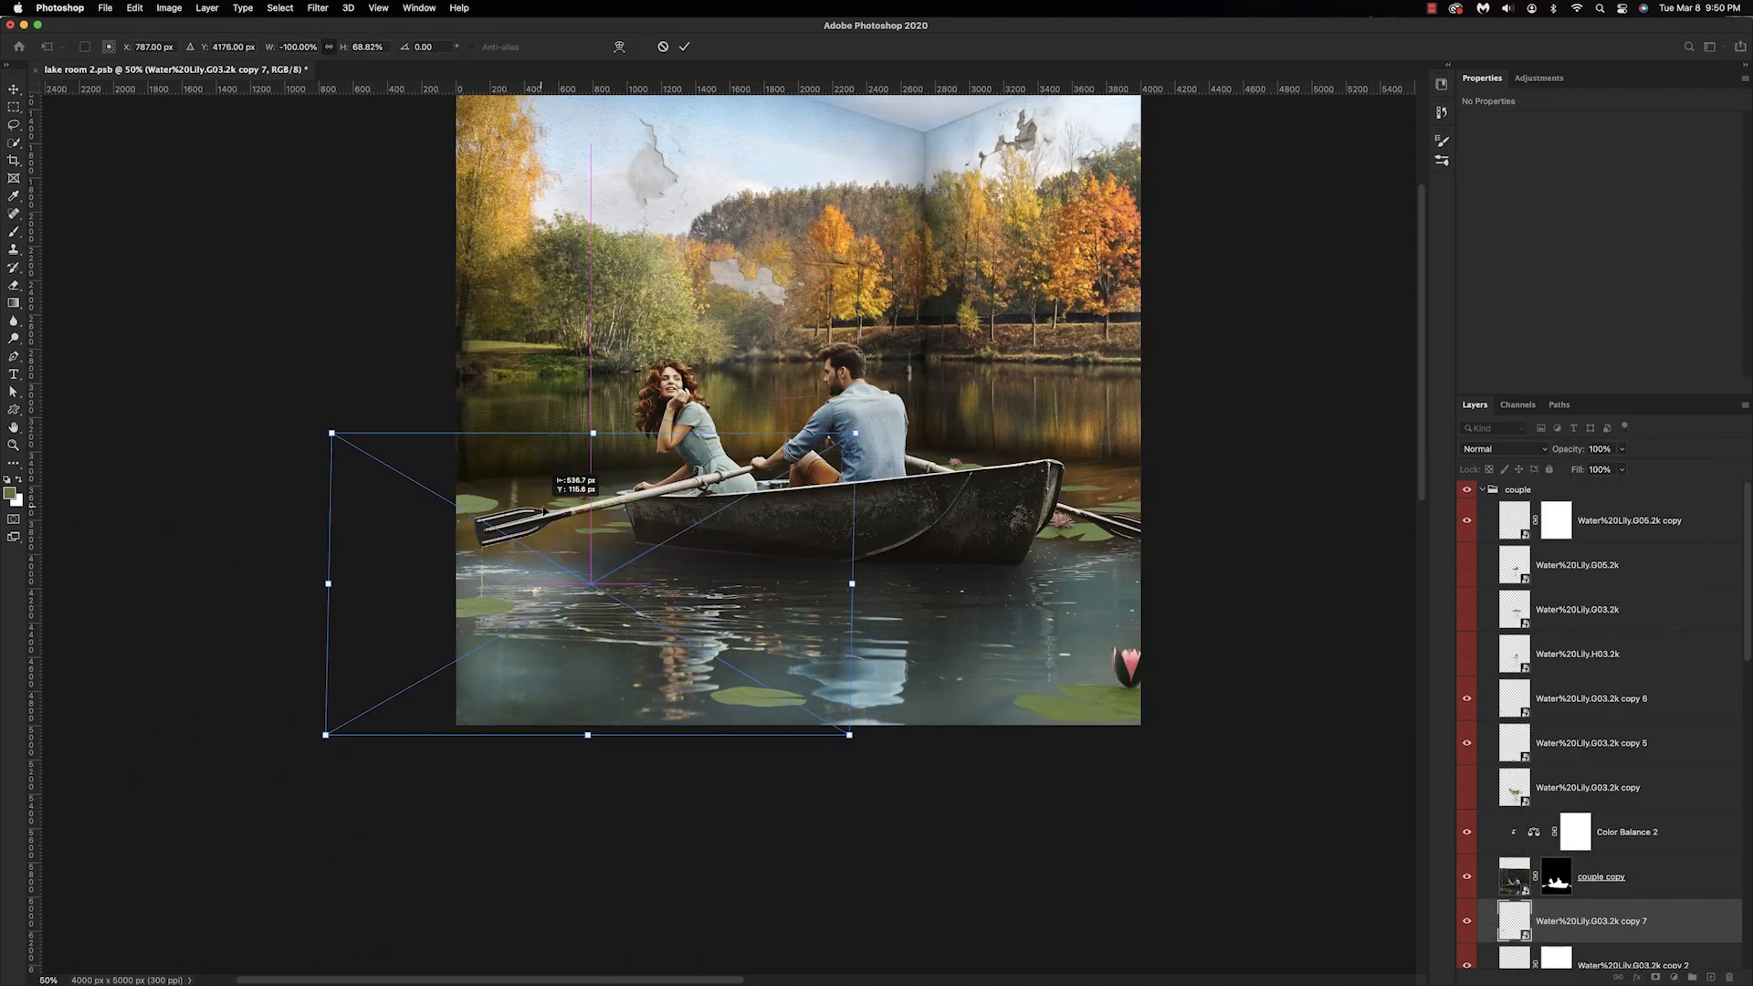
{"action": "left_click_drag", "start_coordinate": [546, 513], "coordinate": [718, 506]}
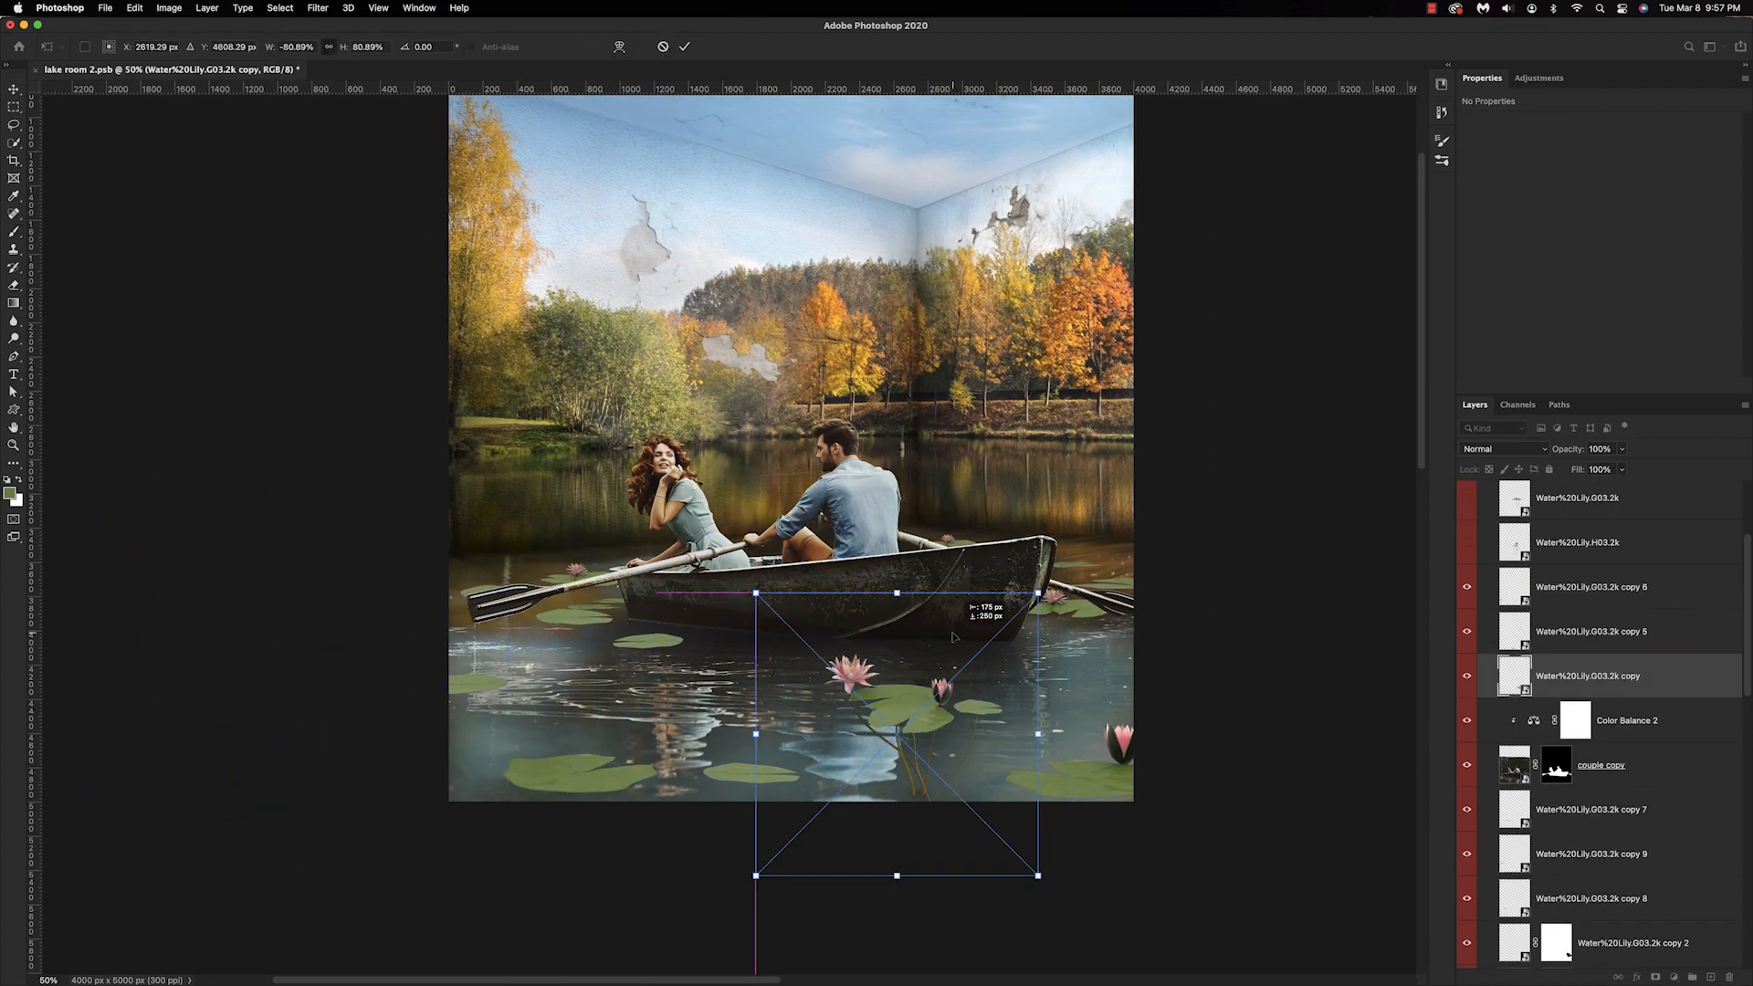
Scale the Water%20Lily.G03.2k copy lily group in front of the boat and mask out its underwater stems.
{"action": "left_click_drag", "start_coordinate": [1130, 870], "coordinate": [1147, 877]}
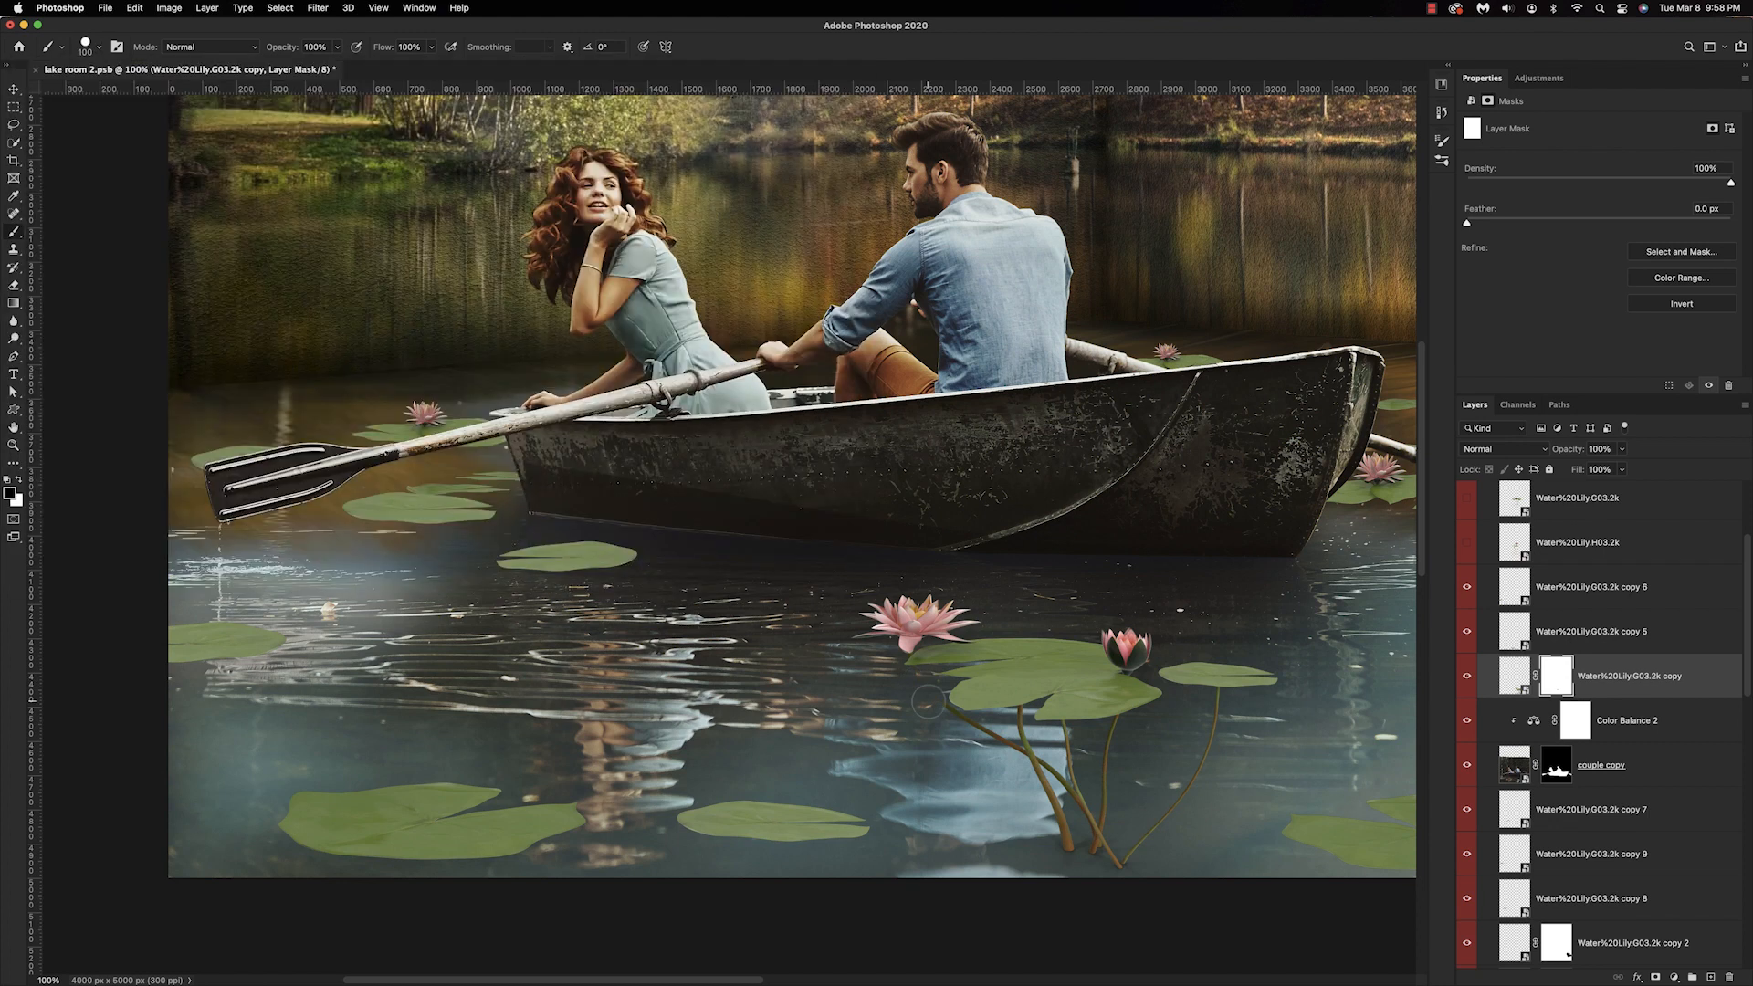
{"action": "left_click_drag", "start_coordinate": [1106, 780], "coordinate": [1122, 735]}
{"action": "left_click_drag", "start_coordinate": [1209, 754], "coordinate": [1218, 705]}
{"action": "left_click_drag", "start_coordinate": [1072, 775], "coordinate": [1065, 735]}
Refine the lily group's mask around the left pink flower and the adjoining pad edge with a smaller brush.
{"action": "key", "text": "super+plus"}
{"action": "key", "text": "super+plus"}
{"action": "key", "text": "bracketleft"}
{"action": "key", "text": "bracketleft"}
{"action": "key", "text": "bracketleft"}
{"action": "key", "text": "bracketleft"}
{"action": "key", "text": "bracketleft"}
{"action": "key", "text": "bracketleft"}
{"action": "key", "text": "bracketleft"}
{"action": "key", "text": "bracketleft"}
{"action": "key", "text": "x"}
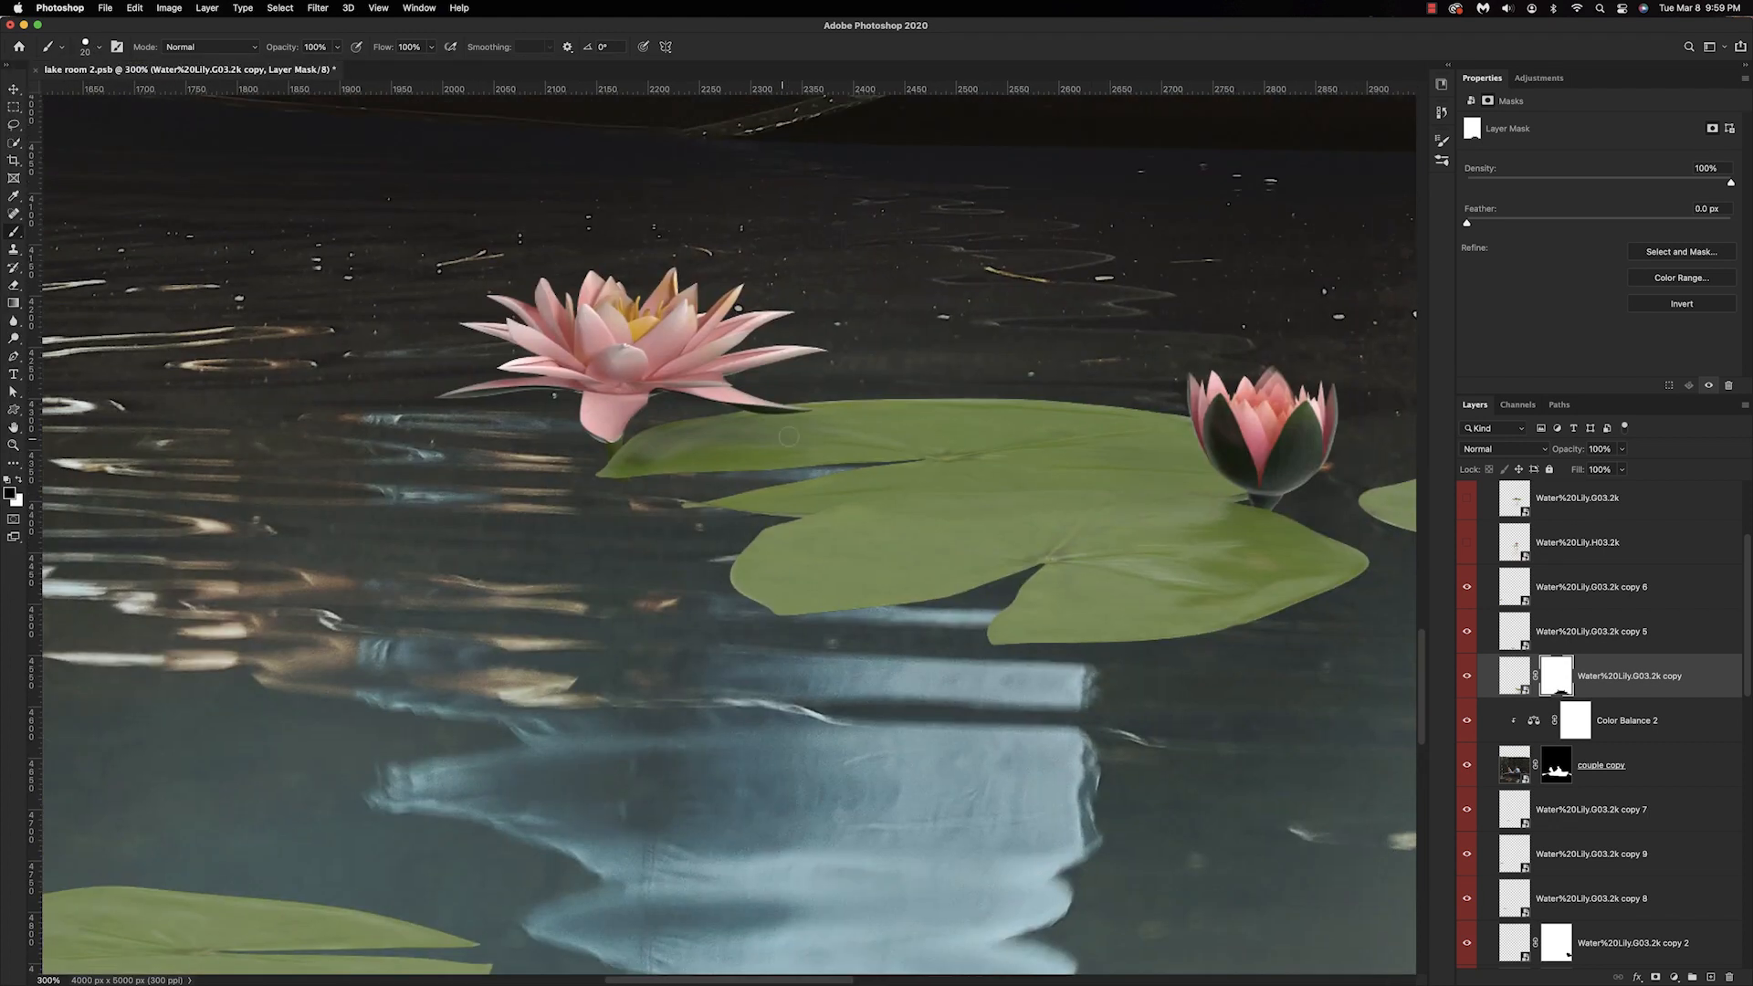
{"action": "mouse_move", "coordinate": [621, 456]}
{"action": "left_mouse_down"}
{"action": "mouse_move", "coordinate": [731, 398]}
{"action": "mouse_move", "coordinate": [548, 301]}
{"action": "left_mouse_up"}
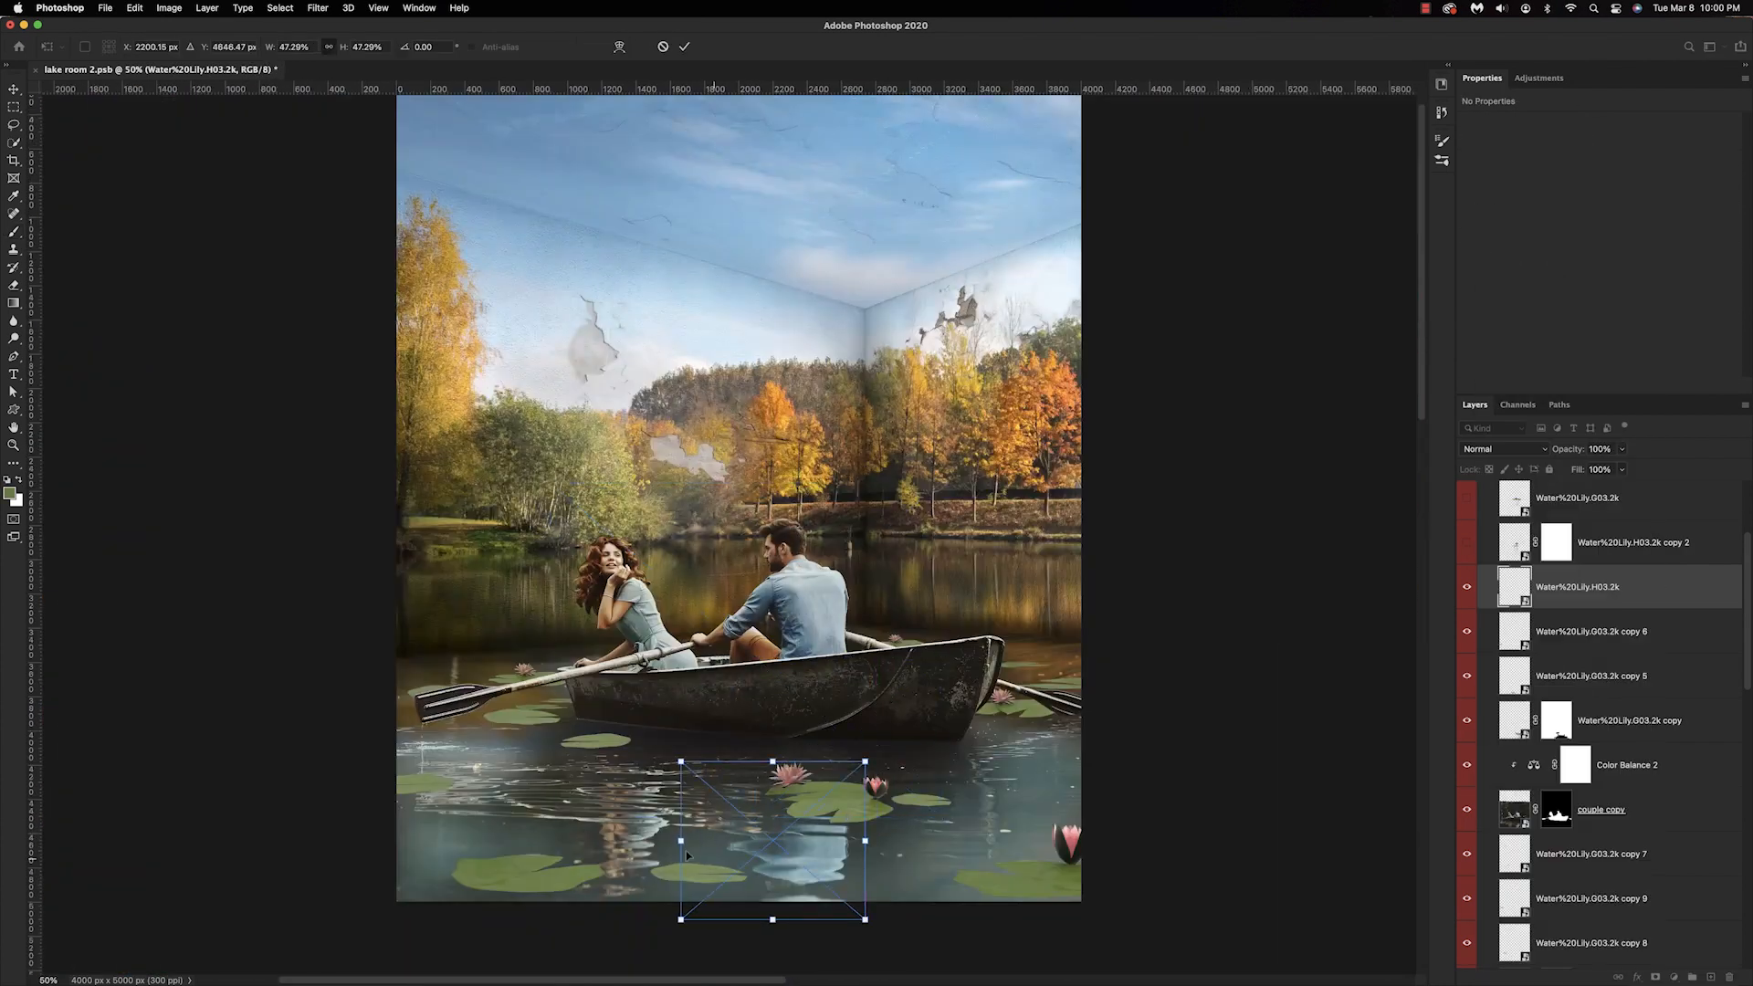
Show the Water%20Lily.H03.2k copy 2 layer and move the lily to the water just below the boat's stern.
{"action": "left_click", "coordinate": [1468, 543]}
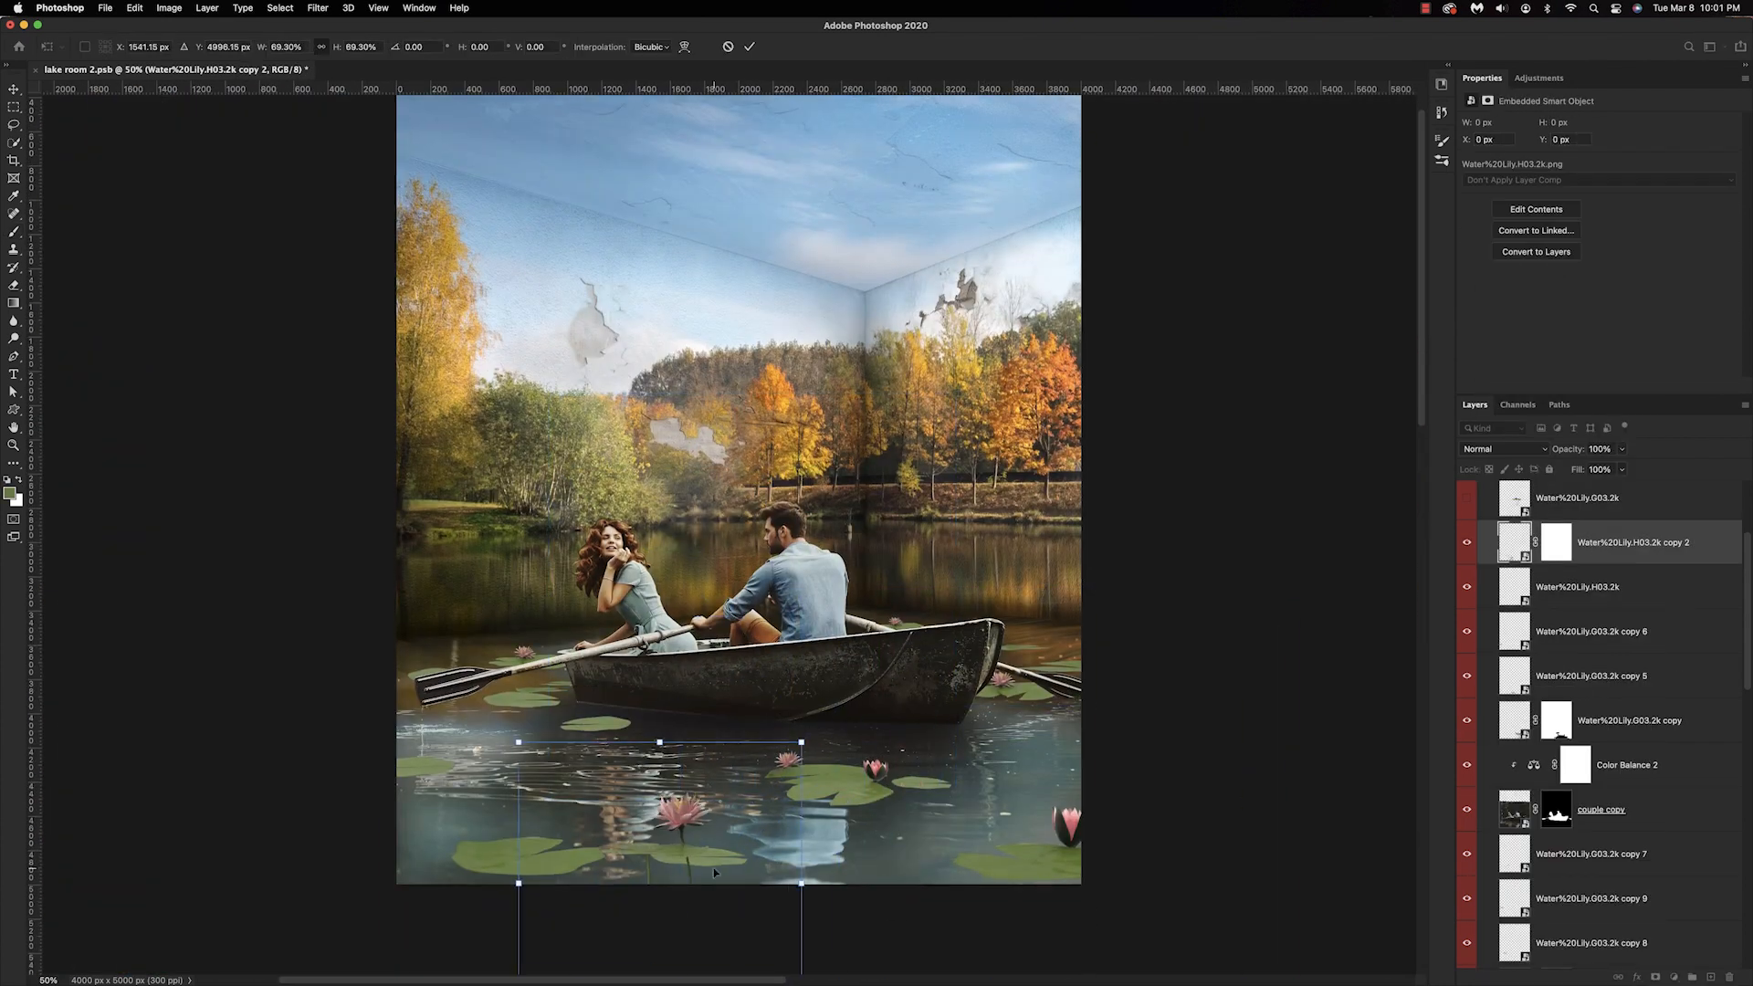
{"action": "left_click_drag", "start_coordinate": [712, 822], "coordinate": [1032, 760]}
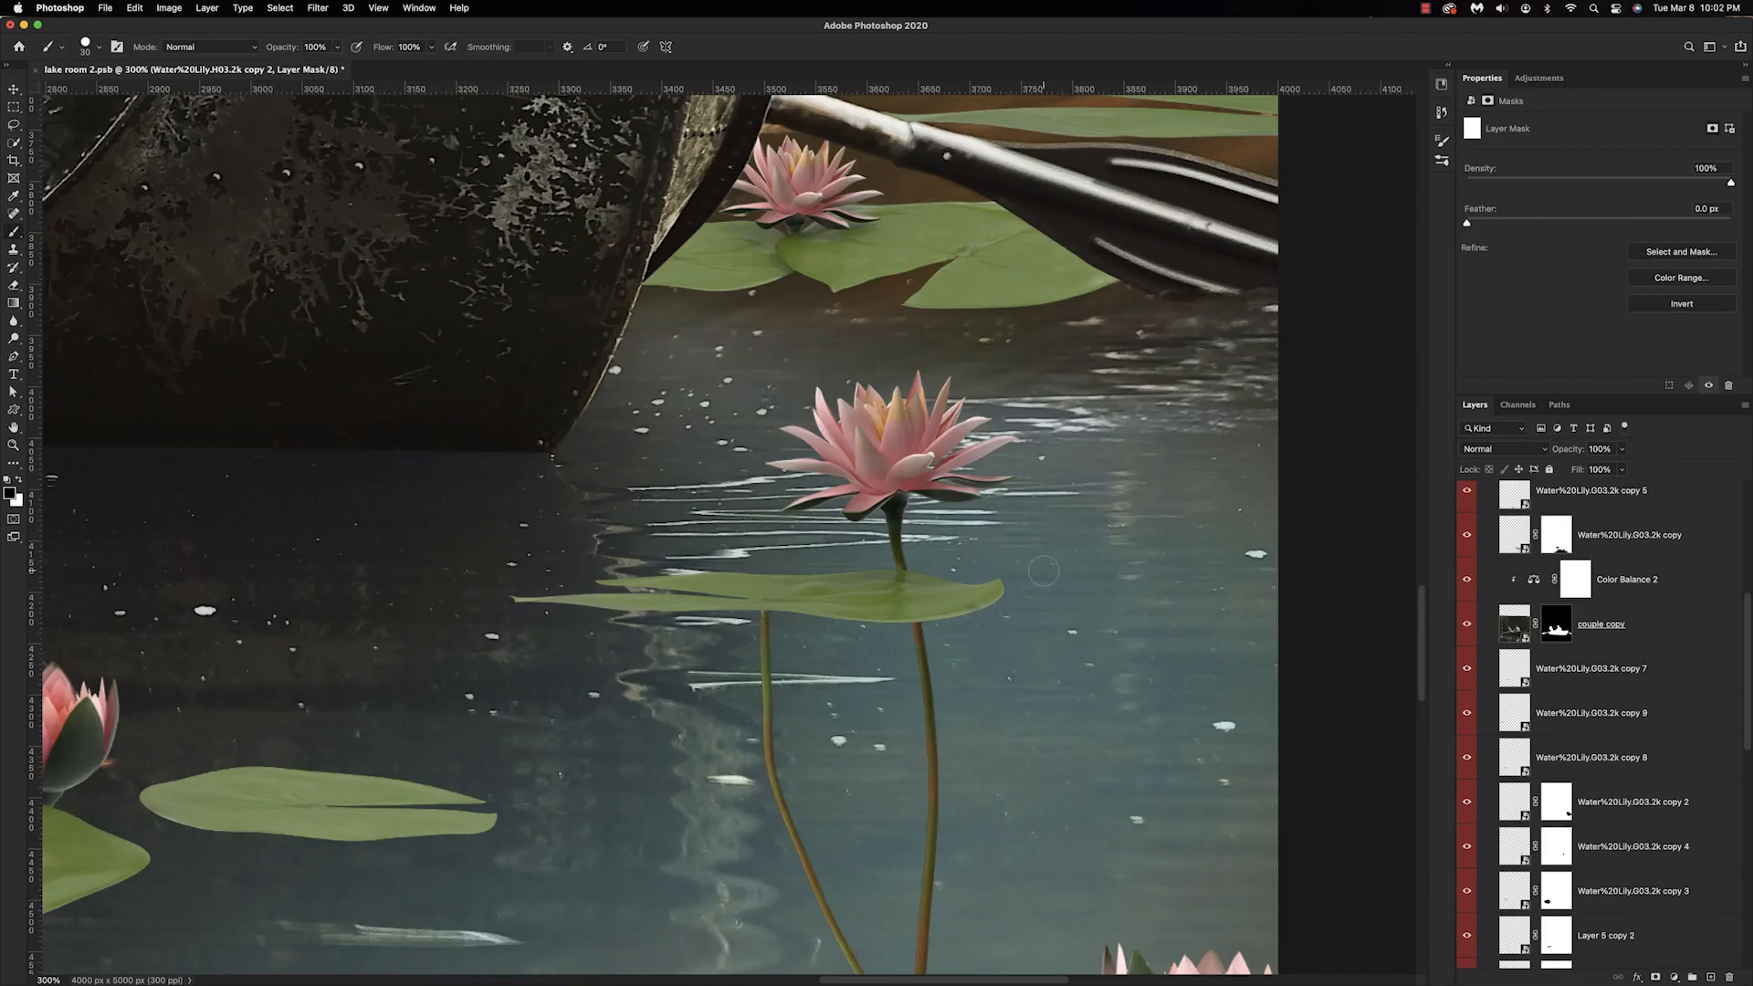
Mask the flower and stems off Water%20Lily.H03.2k copy 2, and convert it with clipped Layer 7 into one smart object.
{"action": "mouse_move", "coordinate": [958, 411]}
{"action": "left_mouse_down"}
{"action": "mouse_move", "coordinate": [868, 475]}
{"action": "mouse_move", "coordinate": [767, 676]}
{"action": "left_mouse_up"}
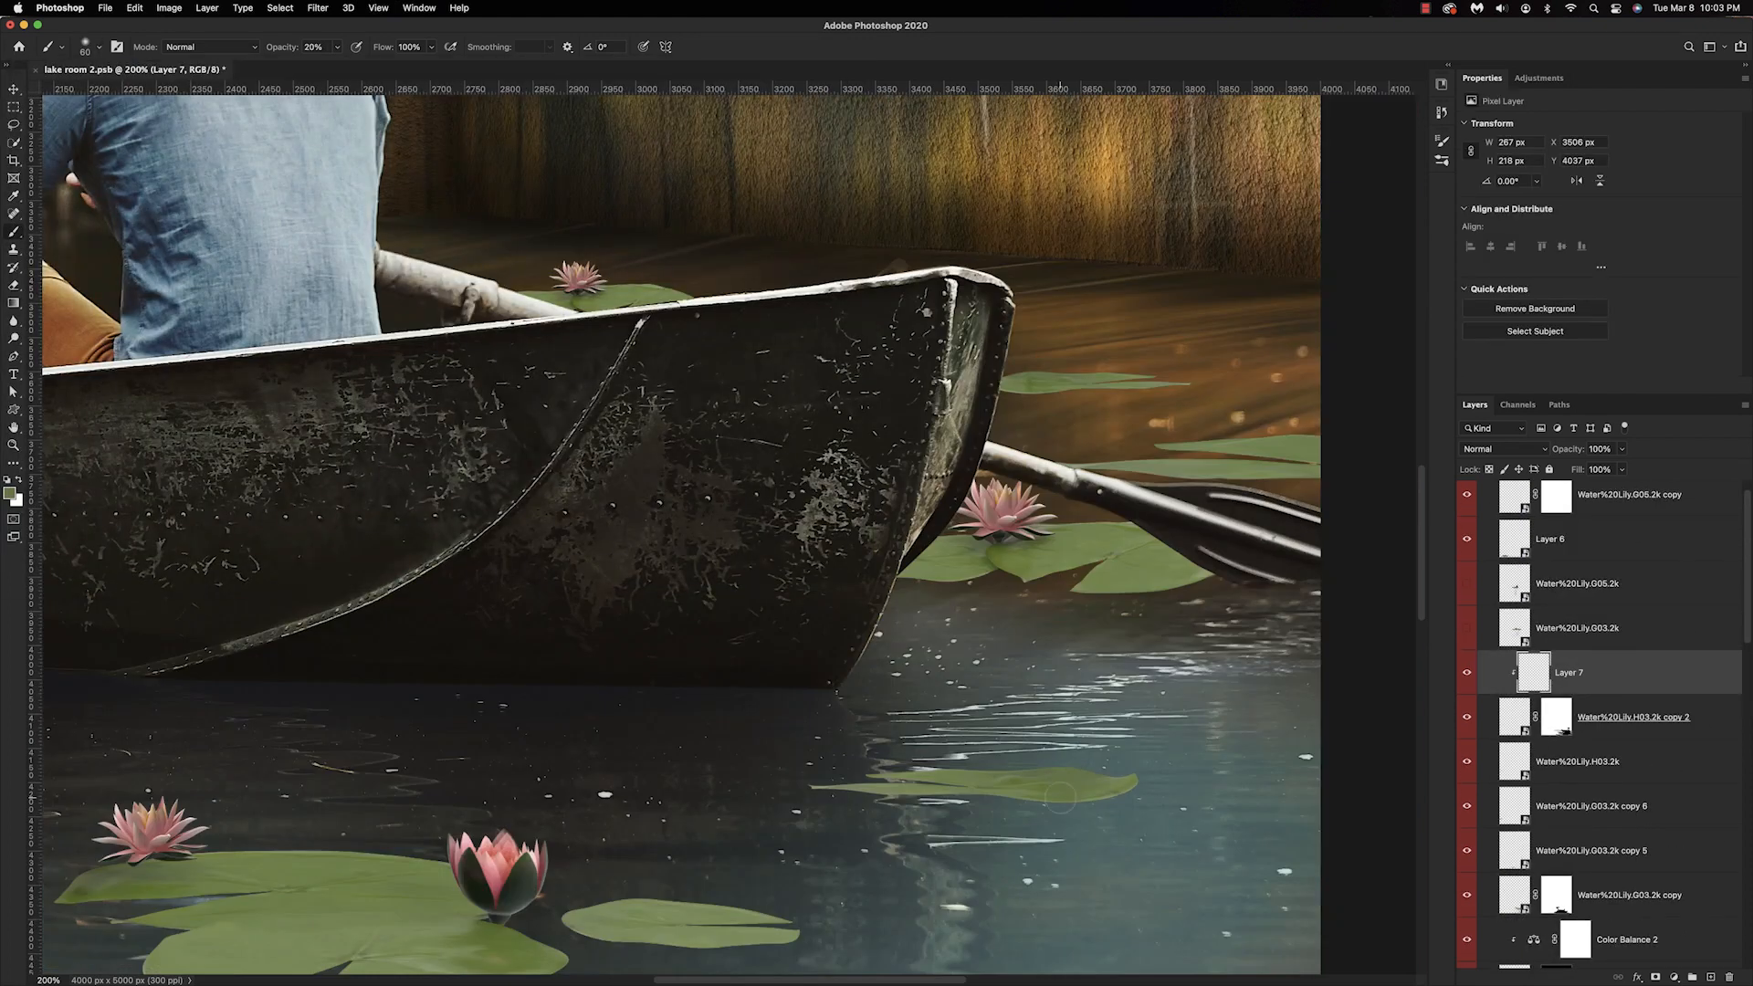
{"action": "left_click", "coordinate": [1085, 784], "text": "alt"}
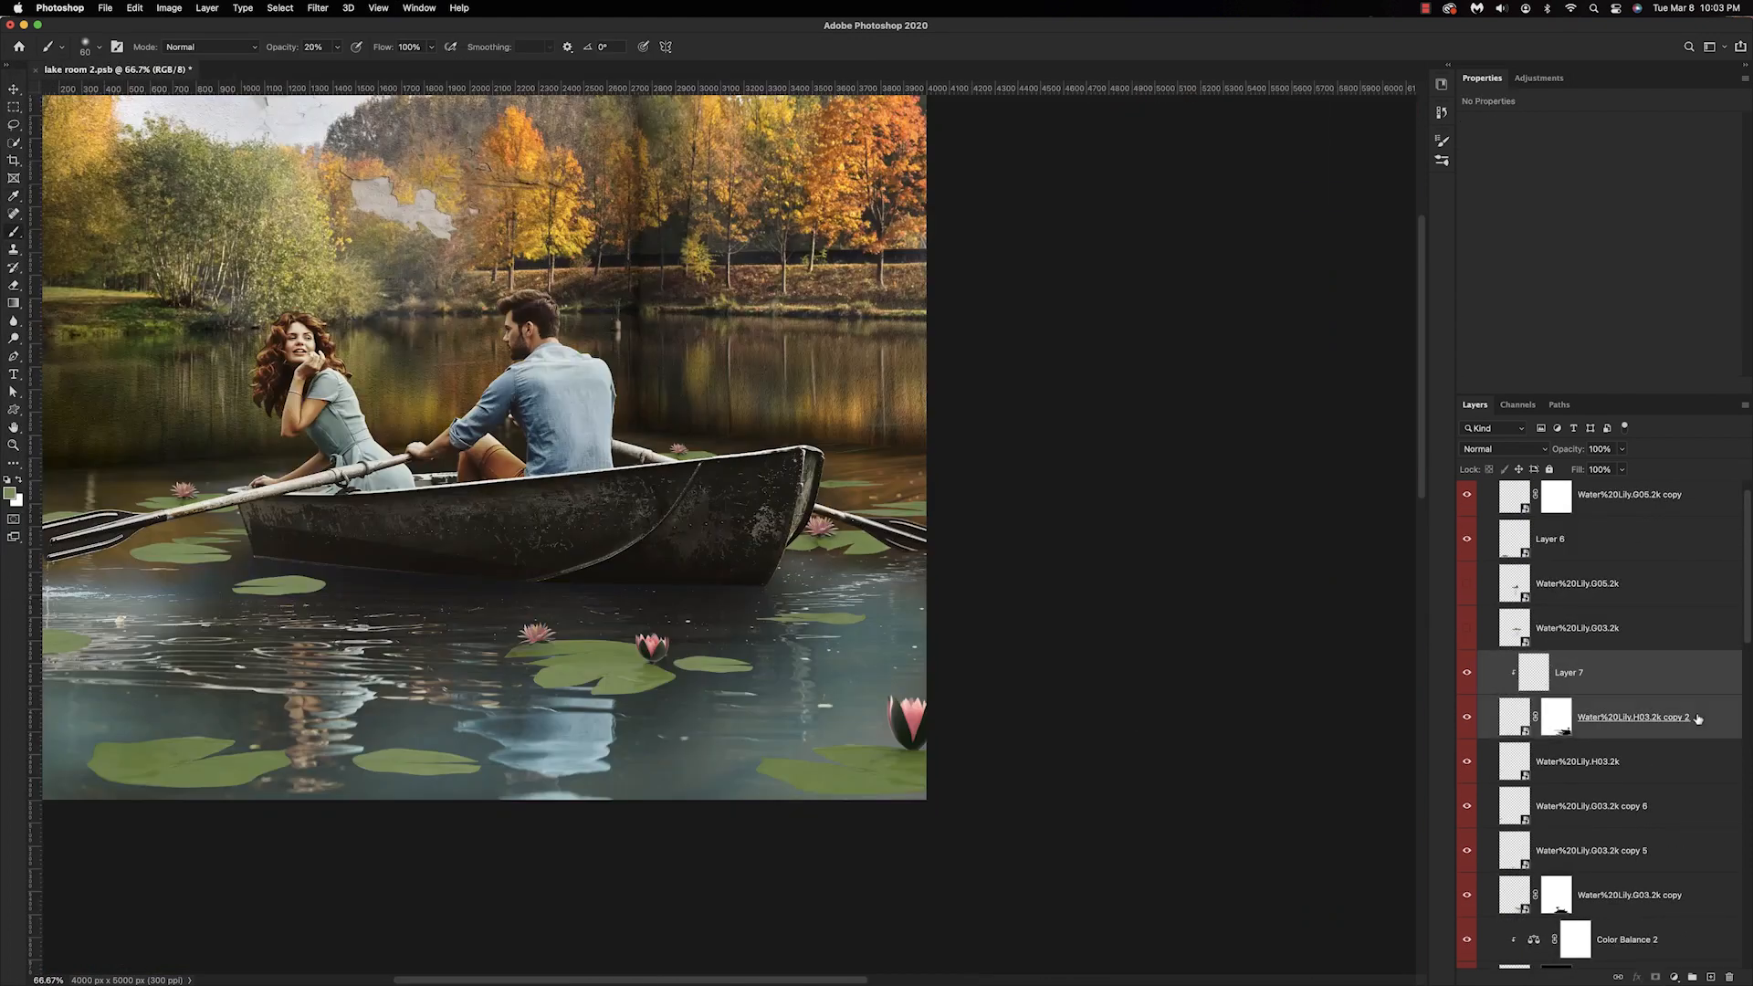
{"action": "key", "text": "super+s"}
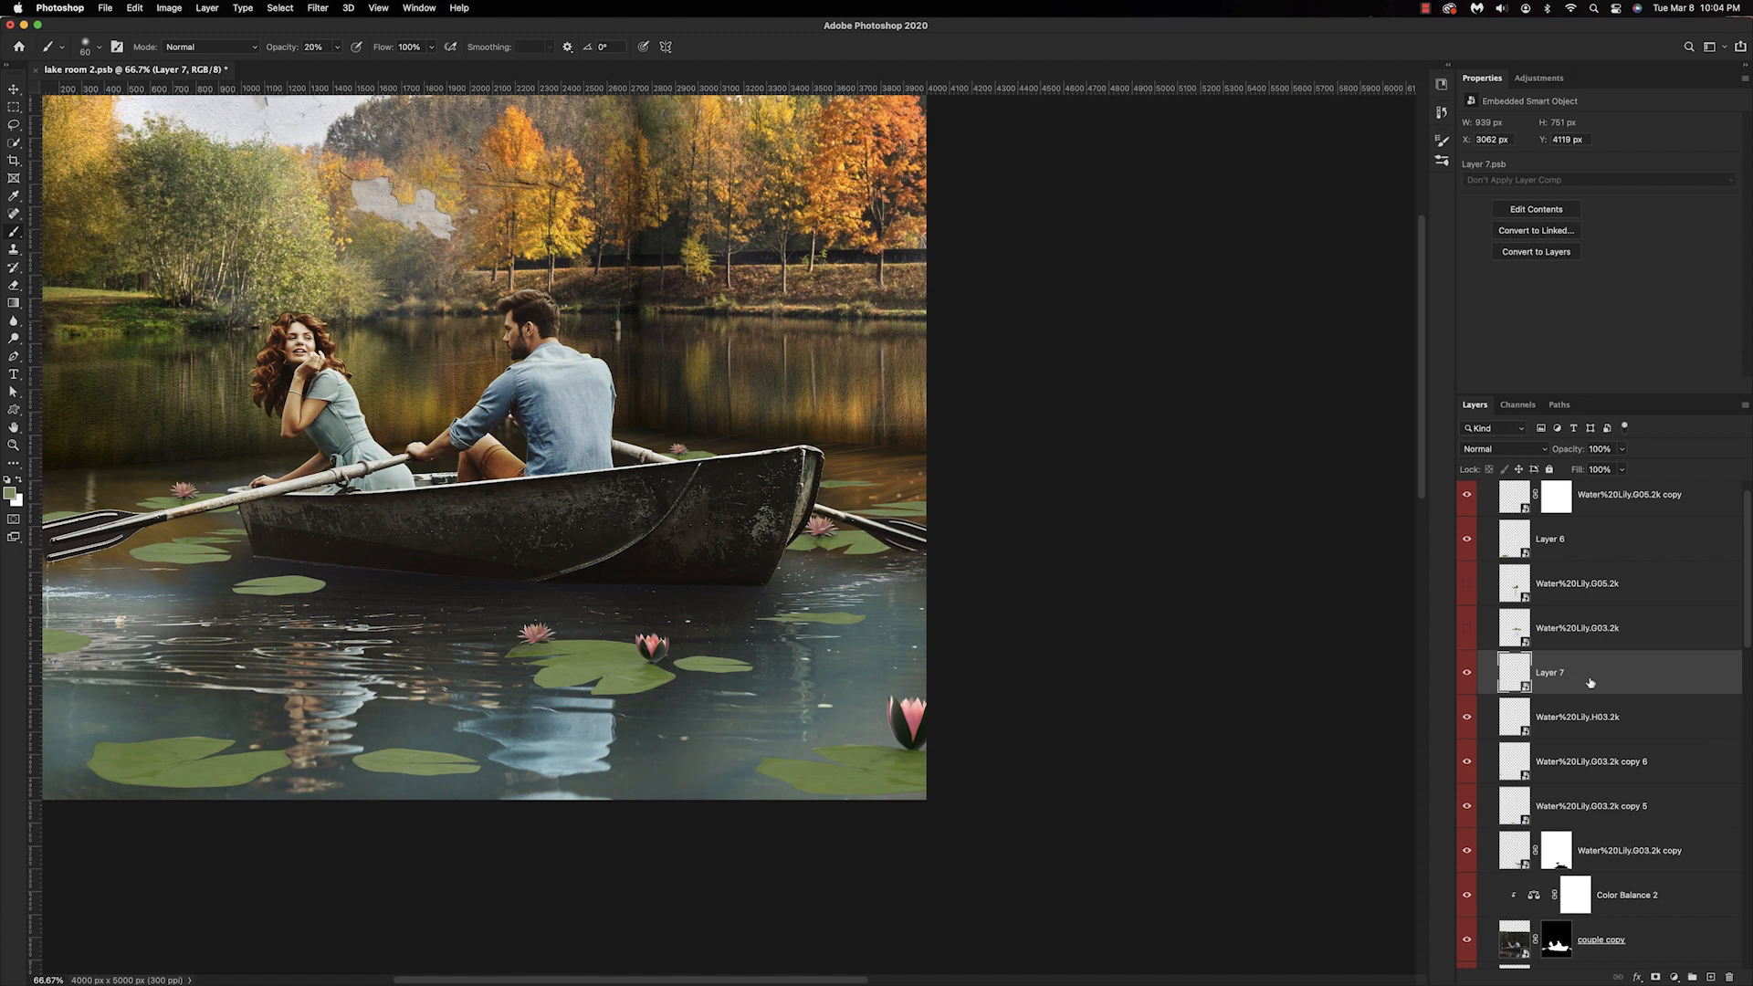
Delete the Water%20Lily.H03.2k layer, and mask out the two-flower lily group in front of the boat on Water%20Lily.G03.2k copy.
{"action": "left_click", "coordinate": [1590, 717]}
{"action": "key", "text": "Delete"}
{"action": "left_click", "coordinate": [1556, 806]}
{"action": "key", "text": "bracketright"}
{"action": "key", "text": "bracketright"}
{"action": "key", "text": "bracketright"}
{"action": "key", "text": "bracketright"}
{"action": "key", "text": "bracketright"}
{"action": "key", "text": "0"}
{"action": "left_click_drag", "start_coordinate": [535, 639], "coordinate": [650, 664]}
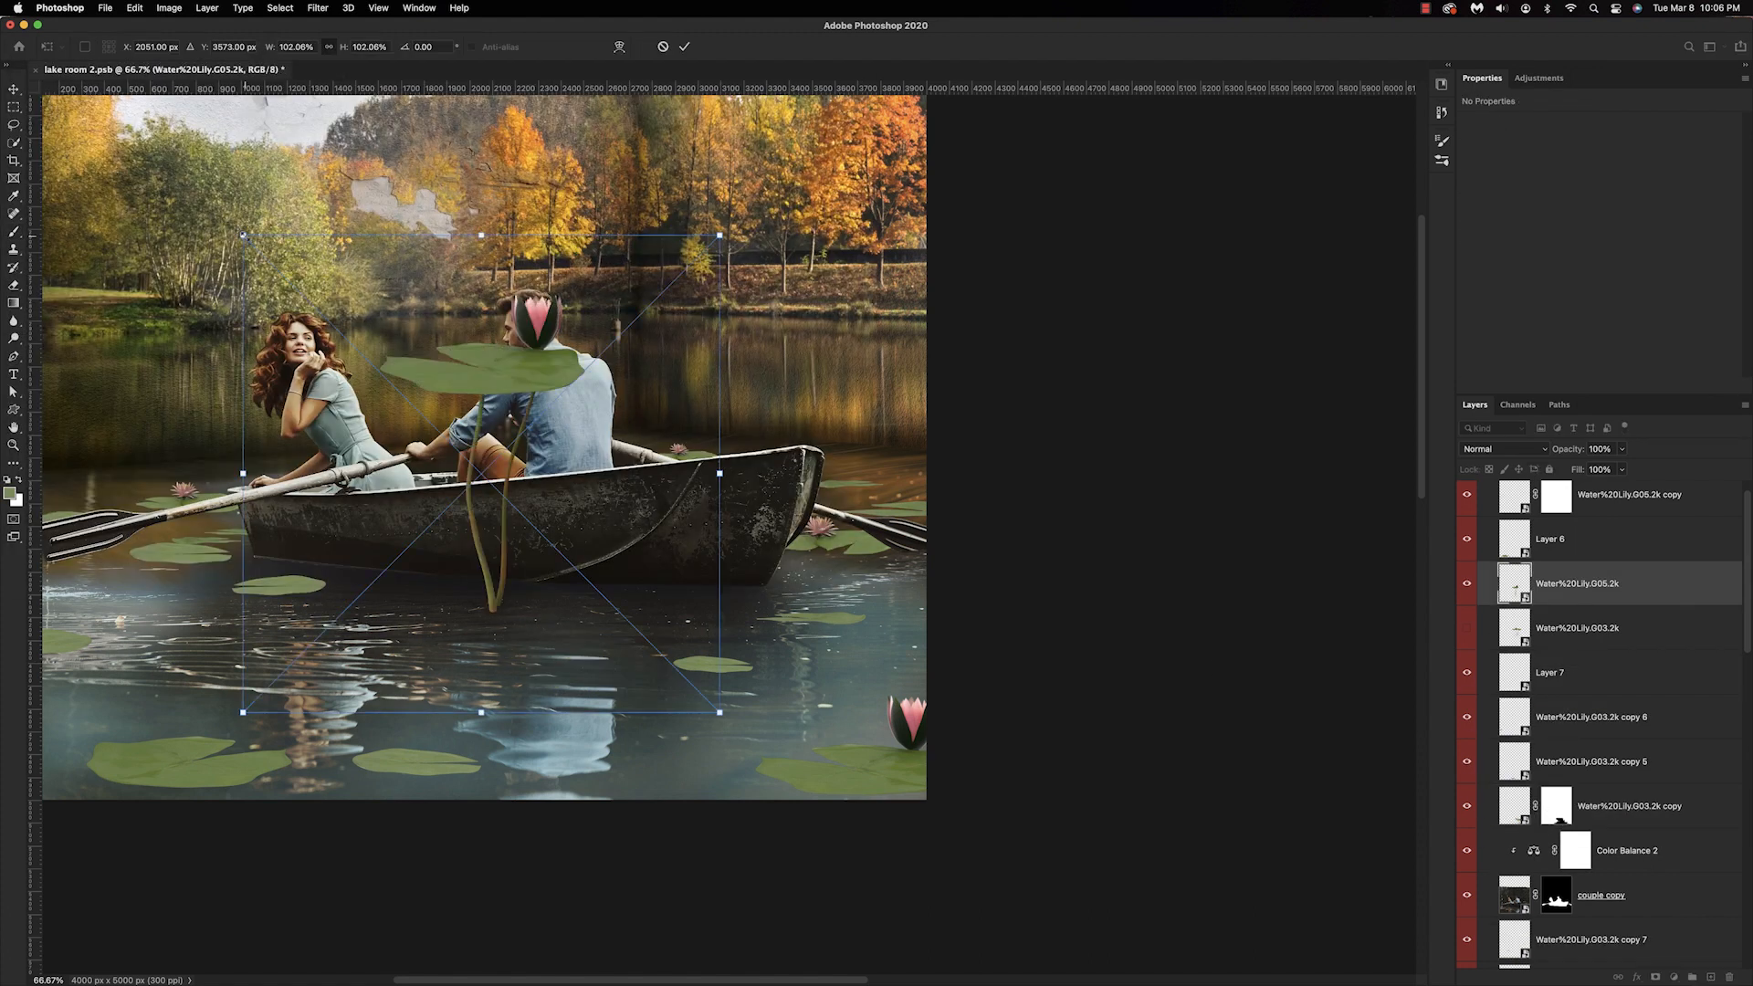
Scale down the Water%20Lily.G05.2k lily, place it in front of the boat, and mask out its underwater stems.
{"action": "key", "text": "ctrl+t"}
{"action": "left_click_drag", "start_coordinate": [536, 365], "coordinate": [584, 694]}
{"action": "key", "text": "Return"}
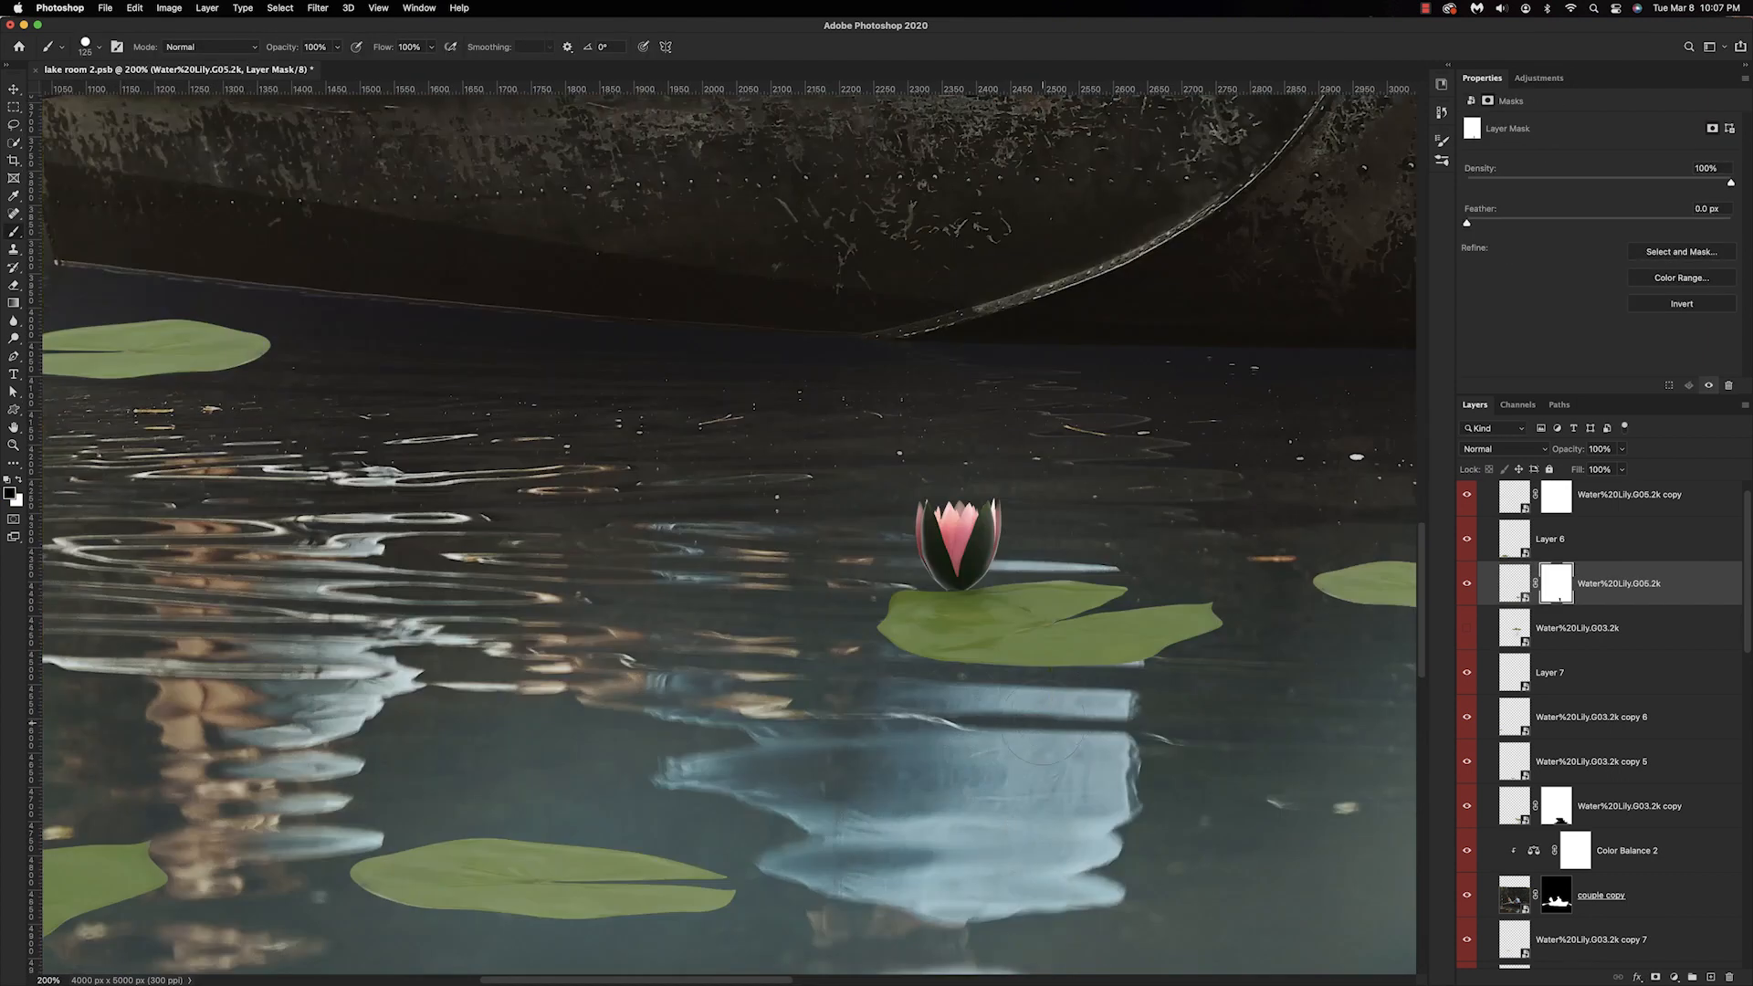
Move Water%20Lily.G03.2k lower in the stack, and group the lily layers above and below couple copy as "water lilies".
{"action": "scroll", "coordinate": [694, 493], "scroll_direction": "down", "scroll_amount": 3}
{"action": "left_click_drag", "start_coordinate": [1577, 628], "coordinate": [1652, 908]}
{"action": "left_click", "coordinate": [1613, 525]}
{"action": "left_click", "coordinate": [1621, 788], "text": "shift"}
{"action": "key", "text": "super+g"}
{"action": "left_click", "coordinate": [1616, 721], "text": "shift"}
{"action": "key", "text": "super+g"}
{"action": "double_click", "coordinate": [1539, 490]}
{"action": "type", "text": "water lilies"}
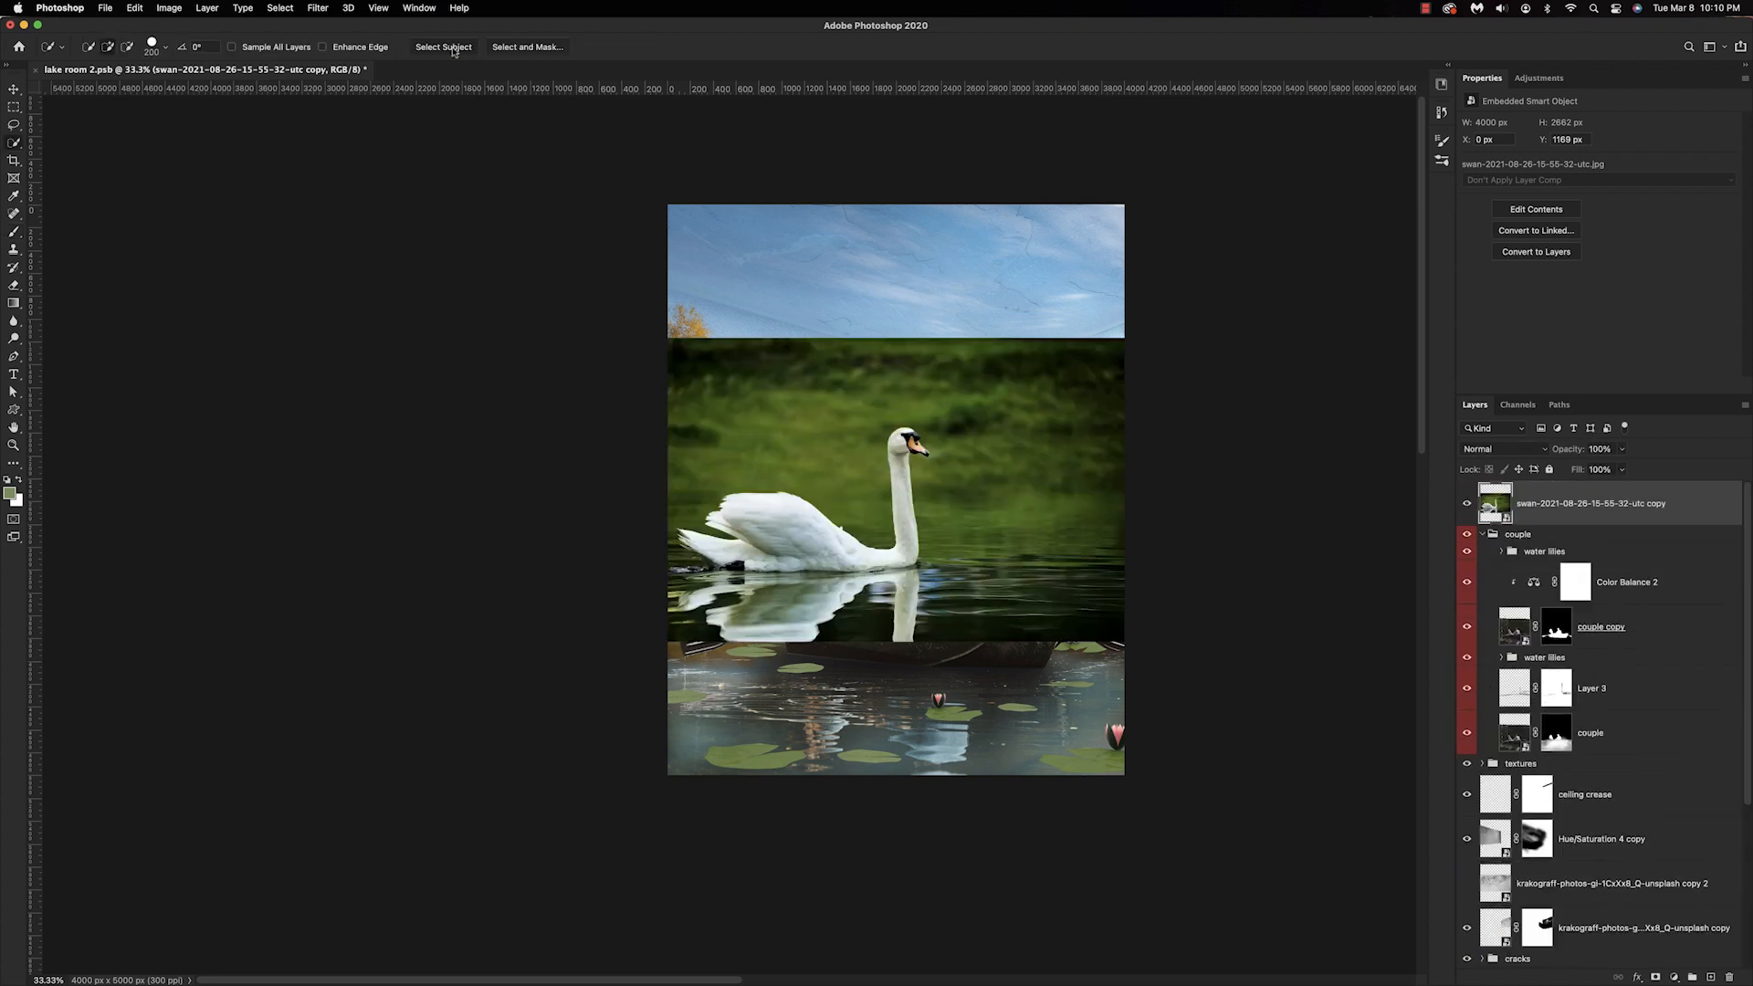
Mask the swan photo down to the swan and its water reflection, and move the layer into the couple group.
{"action": "left_click", "coordinate": [453, 51]}
{"action": "left_click_drag", "start_coordinate": [841, 606], "coordinate": [730, 620]}
{"action": "left_click", "coordinate": [1655, 977]}
{"action": "left_click_drag", "start_coordinate": [1614, 504], "coordinate": [1614, 671]}
{"action": "left_click_drag", "start_coordinate": [1614, 646], "coordinate": [1614, 527]}
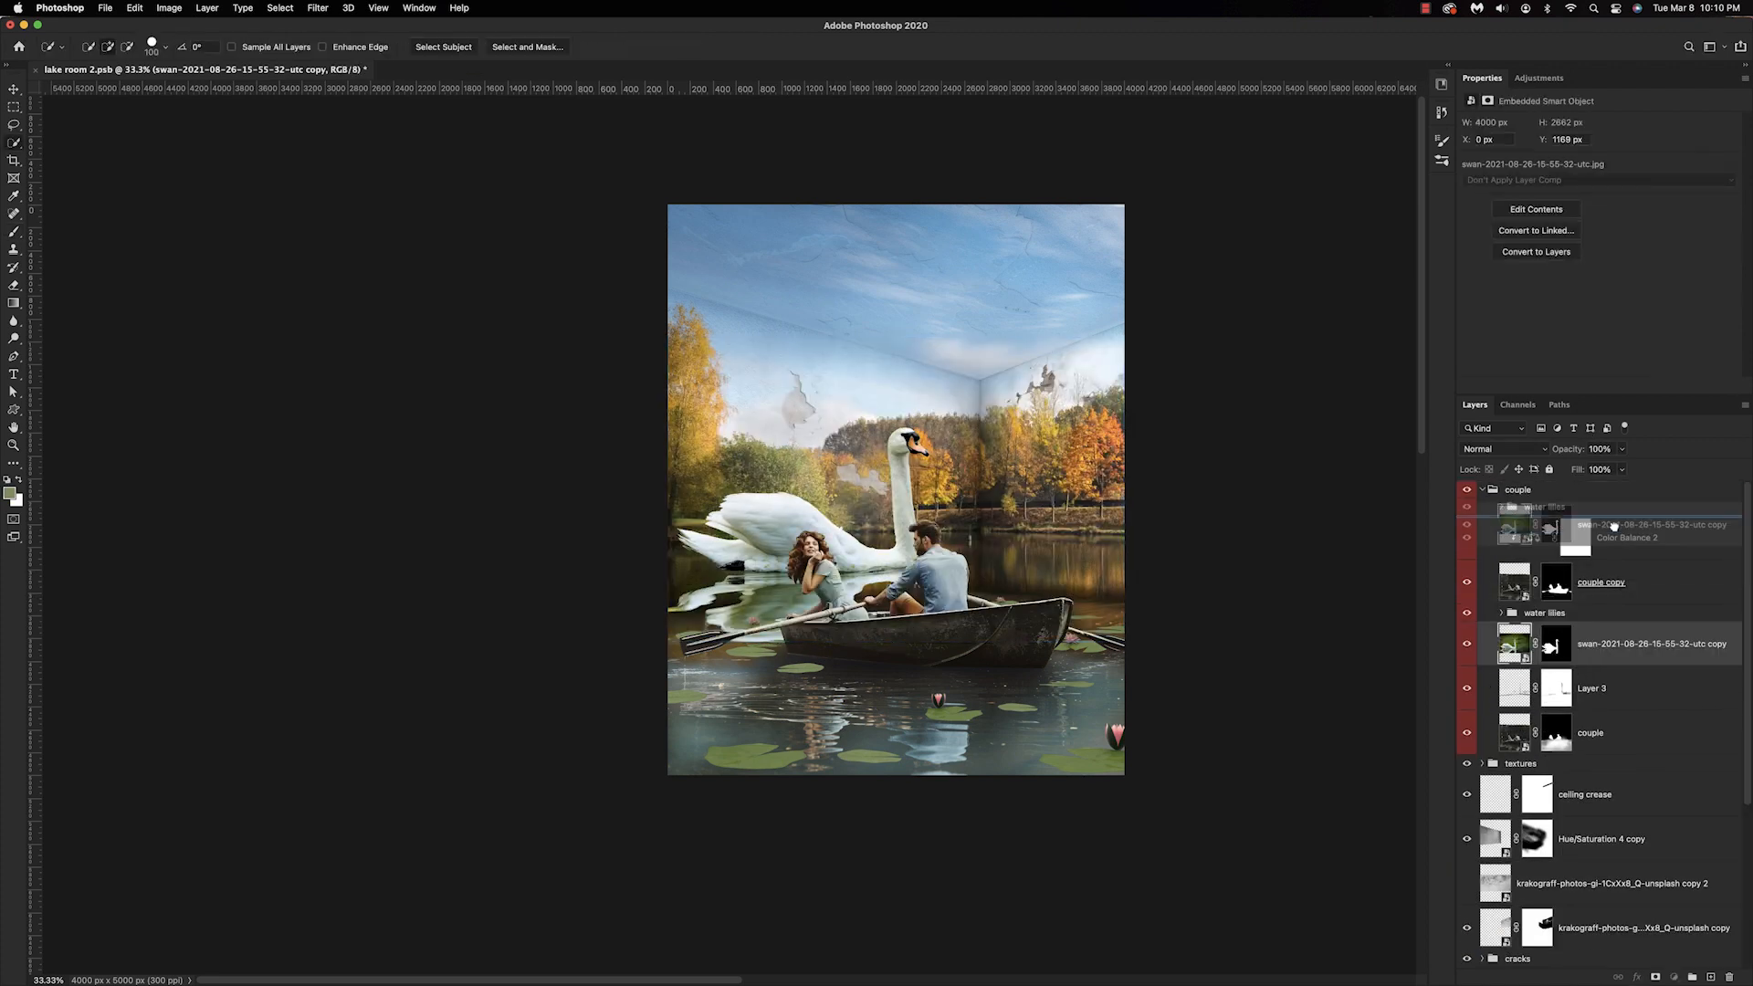
Scale the swan down into the left foreground water, and place its layer inside the upper water lilies group.
{"action": "key", "text": "super+t"}
{"action": "left_click_drag", "start_coordinate": [822, 538], "coordinate": [697, 699]}
{"action": "left_click_drag", "start_coordinate": [542, 499], "coordinate": [638, 562]}
{"action": "left_click_drag", "start_coordinate": [758, 698], "coordinate": [824, 687]}
{"action": "left_click_drag", "start_coordinate": [1064, 791], "coordinate": [1044, 778]}
{"action": "right_click", "coordinate": [599, 585]}
{"action": "left_click", "coordinate": [639, 826]}
{"action": "left_click_drag", "start_coordinate": [750, 716], "coordinate": [826, 720]}
{"action": "right_click", "coordinate": [1011, 433]}
{"action": "left_click", "coordinate": [1037, 689]}
{"action": "key", "text": "Return"}
{"action": "left_click_drag", "start_coordinate": [1602, 538], "coordinate": [1585, 585]}
{"action": "left_click", "coordinate": [1502, 551]}
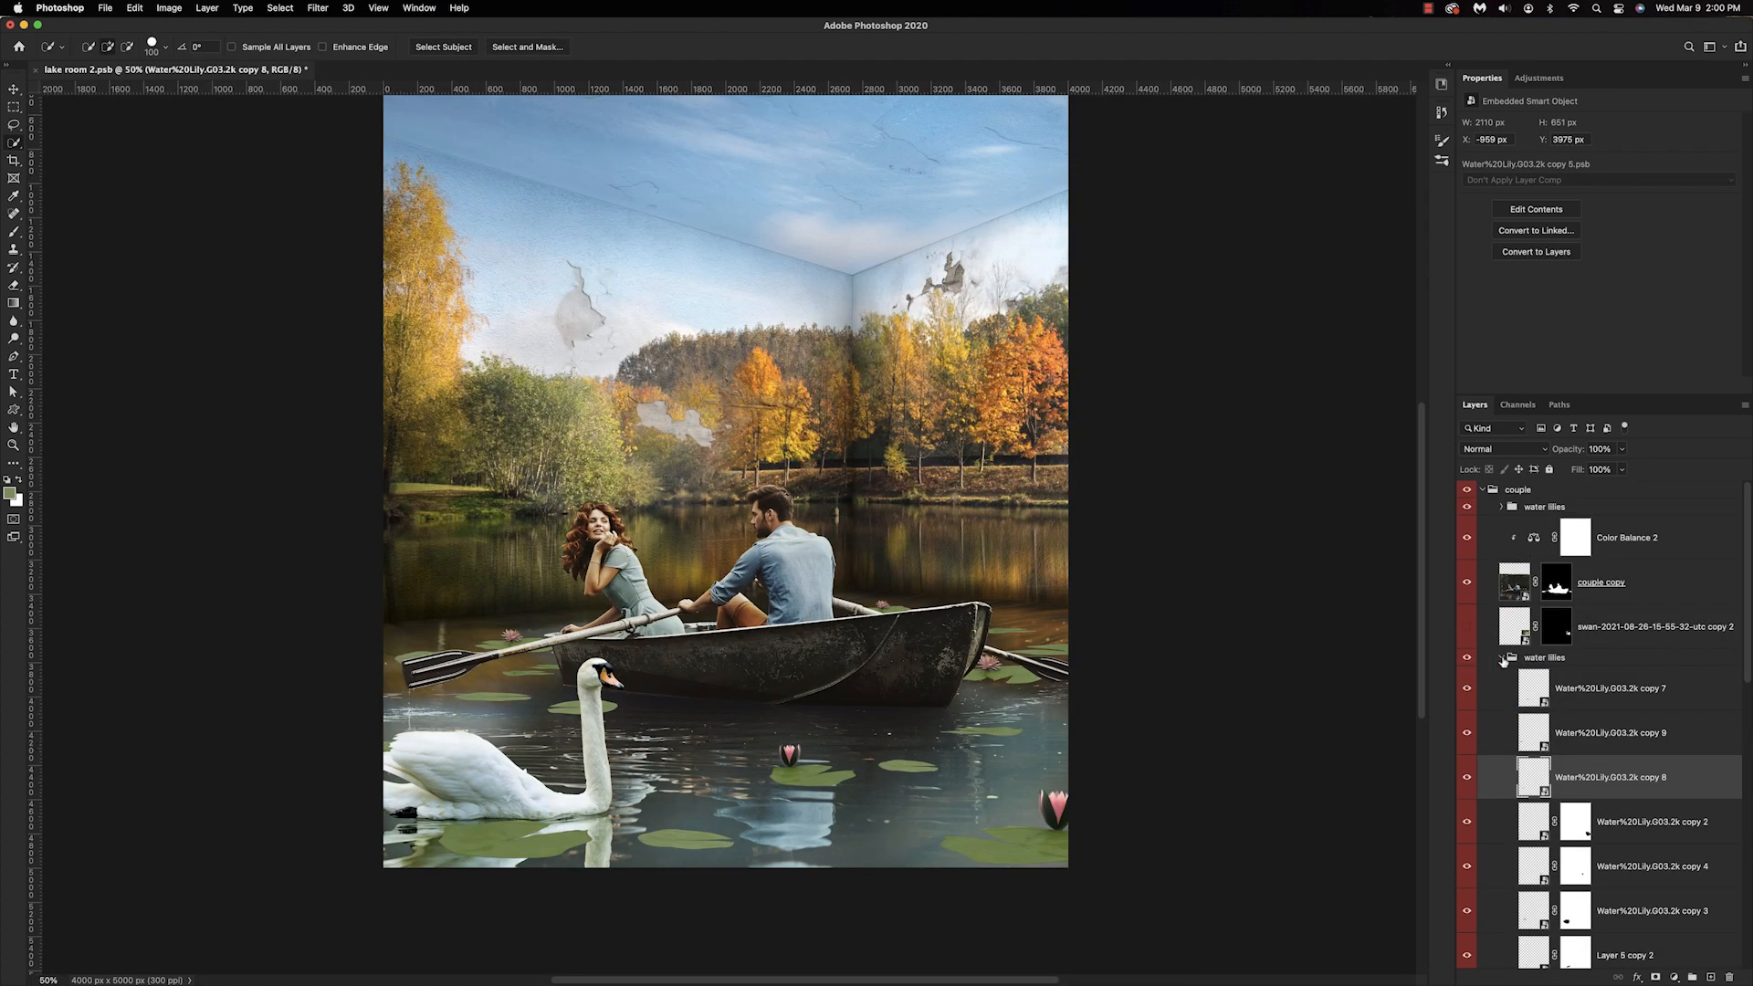
Clip a Color Balance adjustment to the lower water lilies group with midtones at red +13 and blue -17.
{"action": "left_click", "coordinate": [1502, 658]}
{"action": "left_click", "coordinate": [1674, 977]}
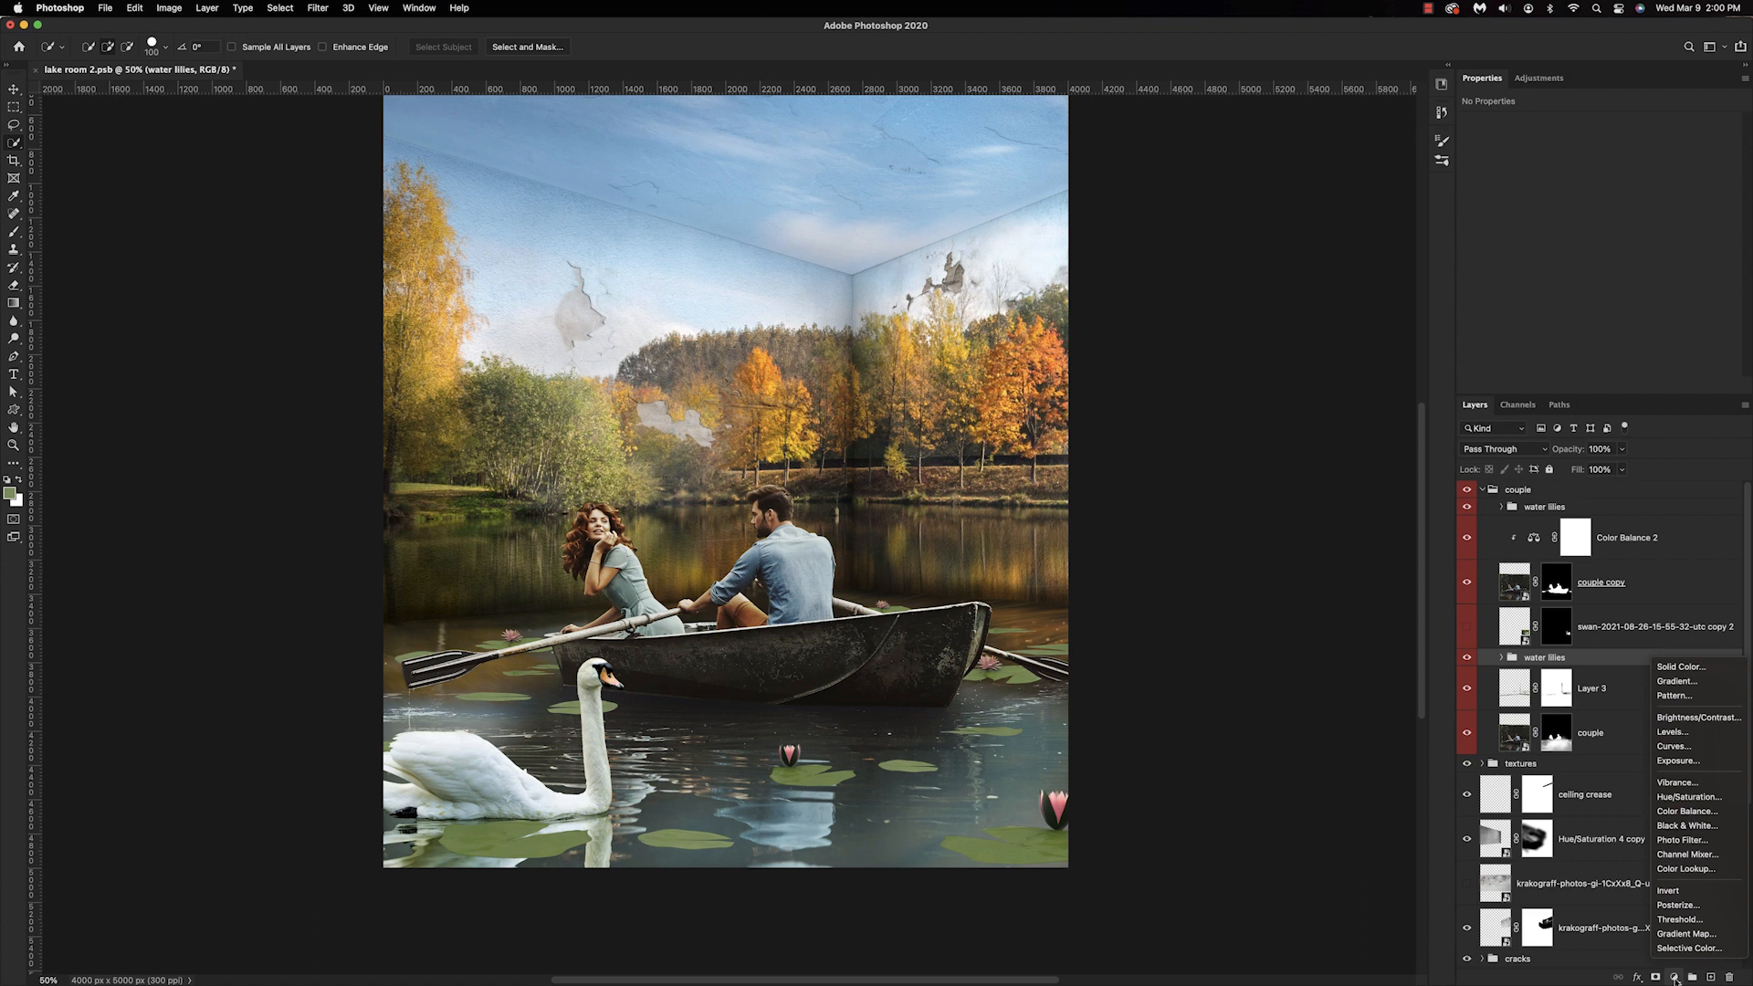
{"action": "left_click", "coordinate": [1686, 811]}
{"action": "left_click", "coordinate": [1521, 697], "text": "alt"}
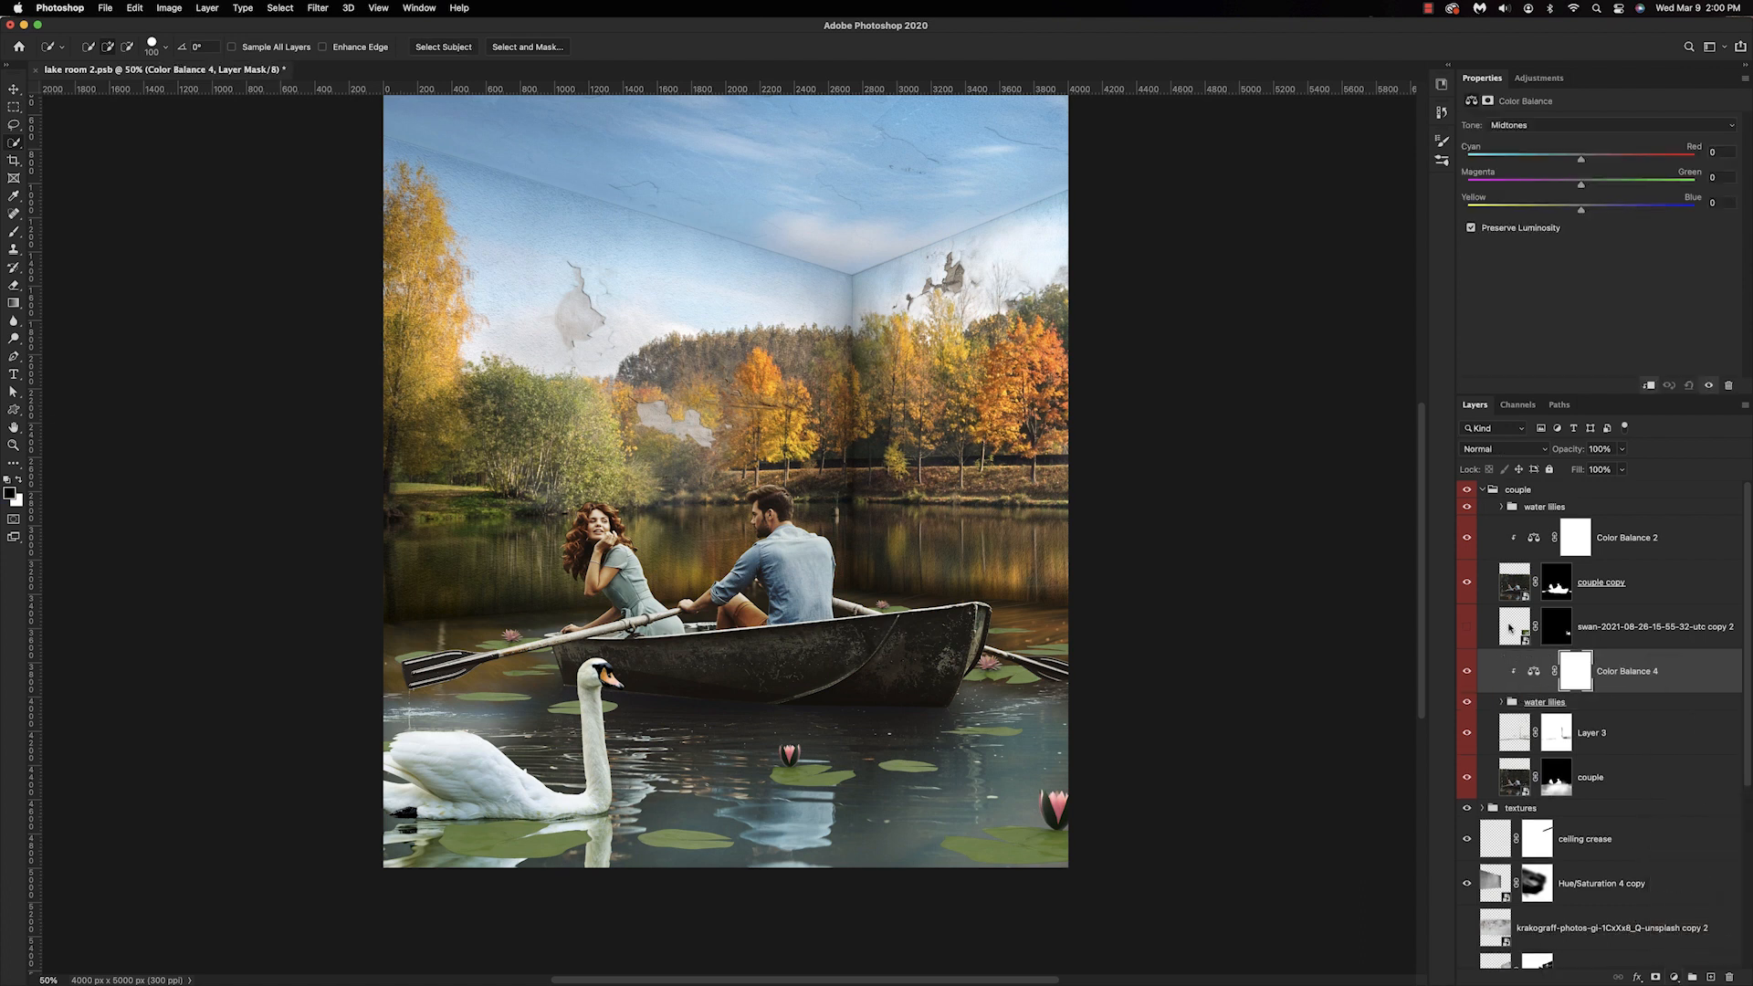
{"action": "left_click_drag", "start_coordinate": [1578, 212], "coordinate": [1591, 161]}
{"action": "mouse_move", "coordinate": [1583, 187]}
{"action": "left_mouse_down"}
{"action": "mouse_move", "coordinate": [1557, 187]}
{"action": "mouse_move", "coordinate": [1582, 199]}
{"action": "left_mouse_up"}
{"action": "left_click", "coordinate": [1561, 126]}
{"action": "left_click", "coordinate": [1563, 143]}
{"action": "left_click_drag", "start_coordinate": [1588, 161], "coordinate": [1580, 231]}
Duplicate Color Balance 4 above the upper water lilies group, clip it to that group, and set its opacity to 85%.
{"action": "left_click_drag", "start_coordinate": [1548, 680], "coordinate": [1515, 520]}
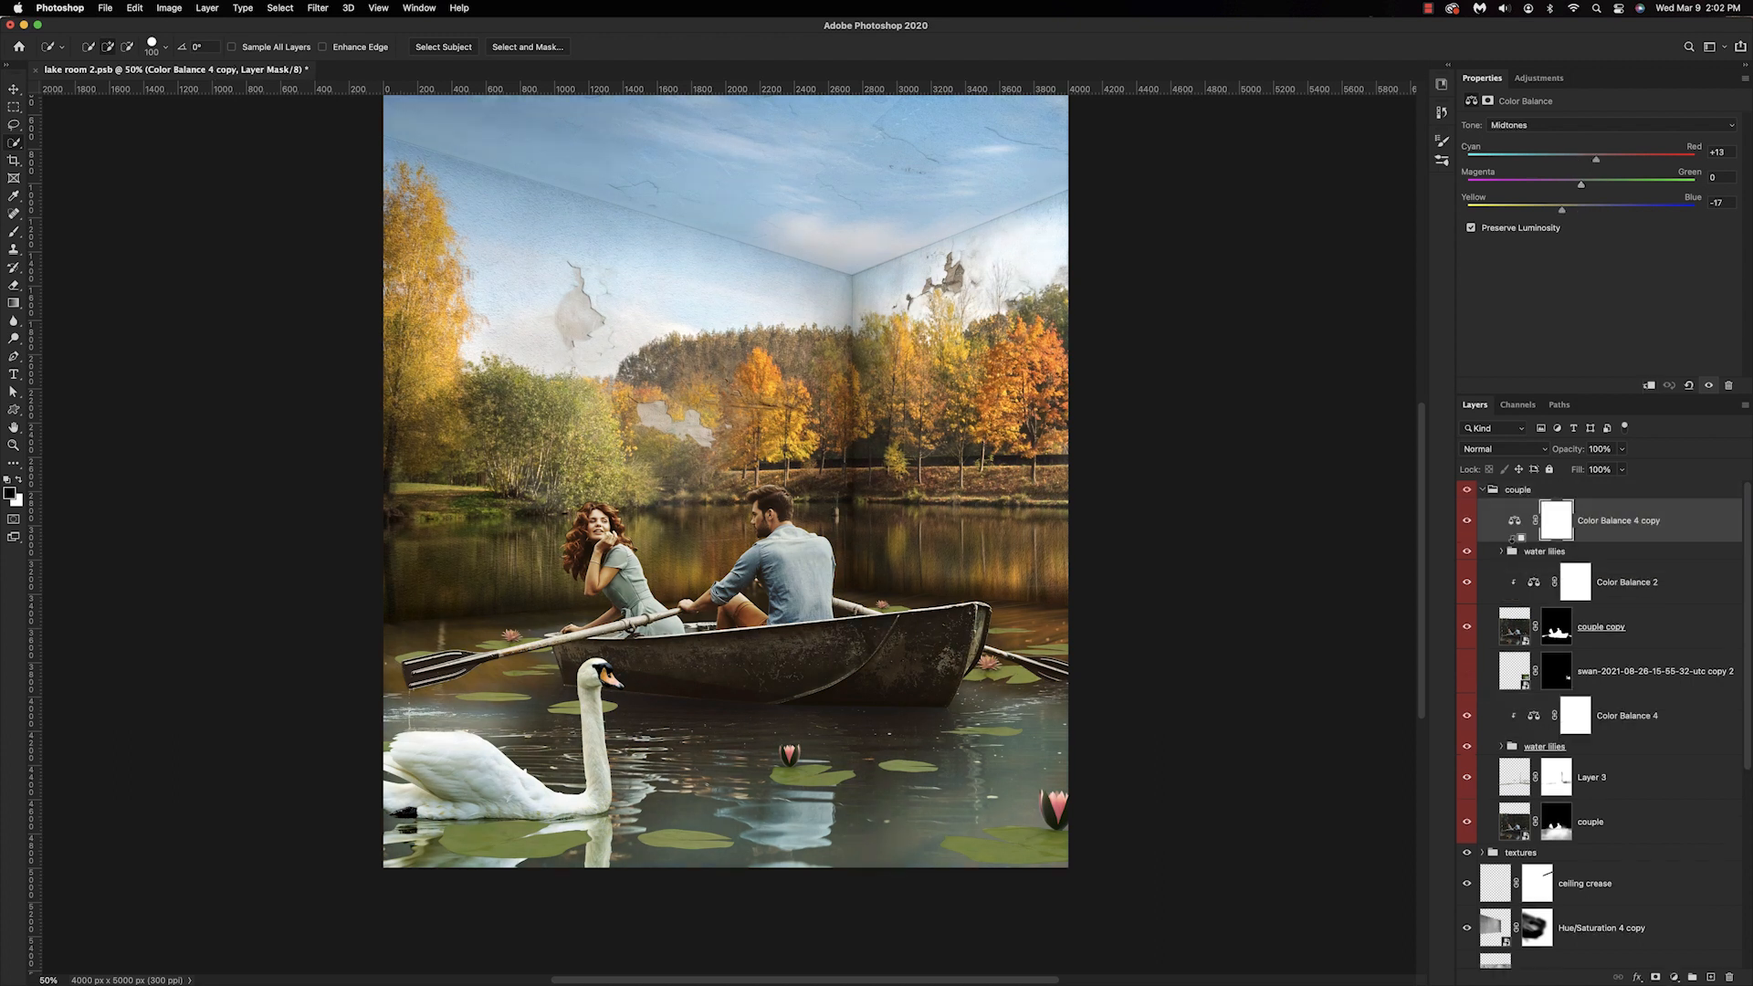
{"action": "left_click", "coordinate": [1513, 538], "text": "alt"}
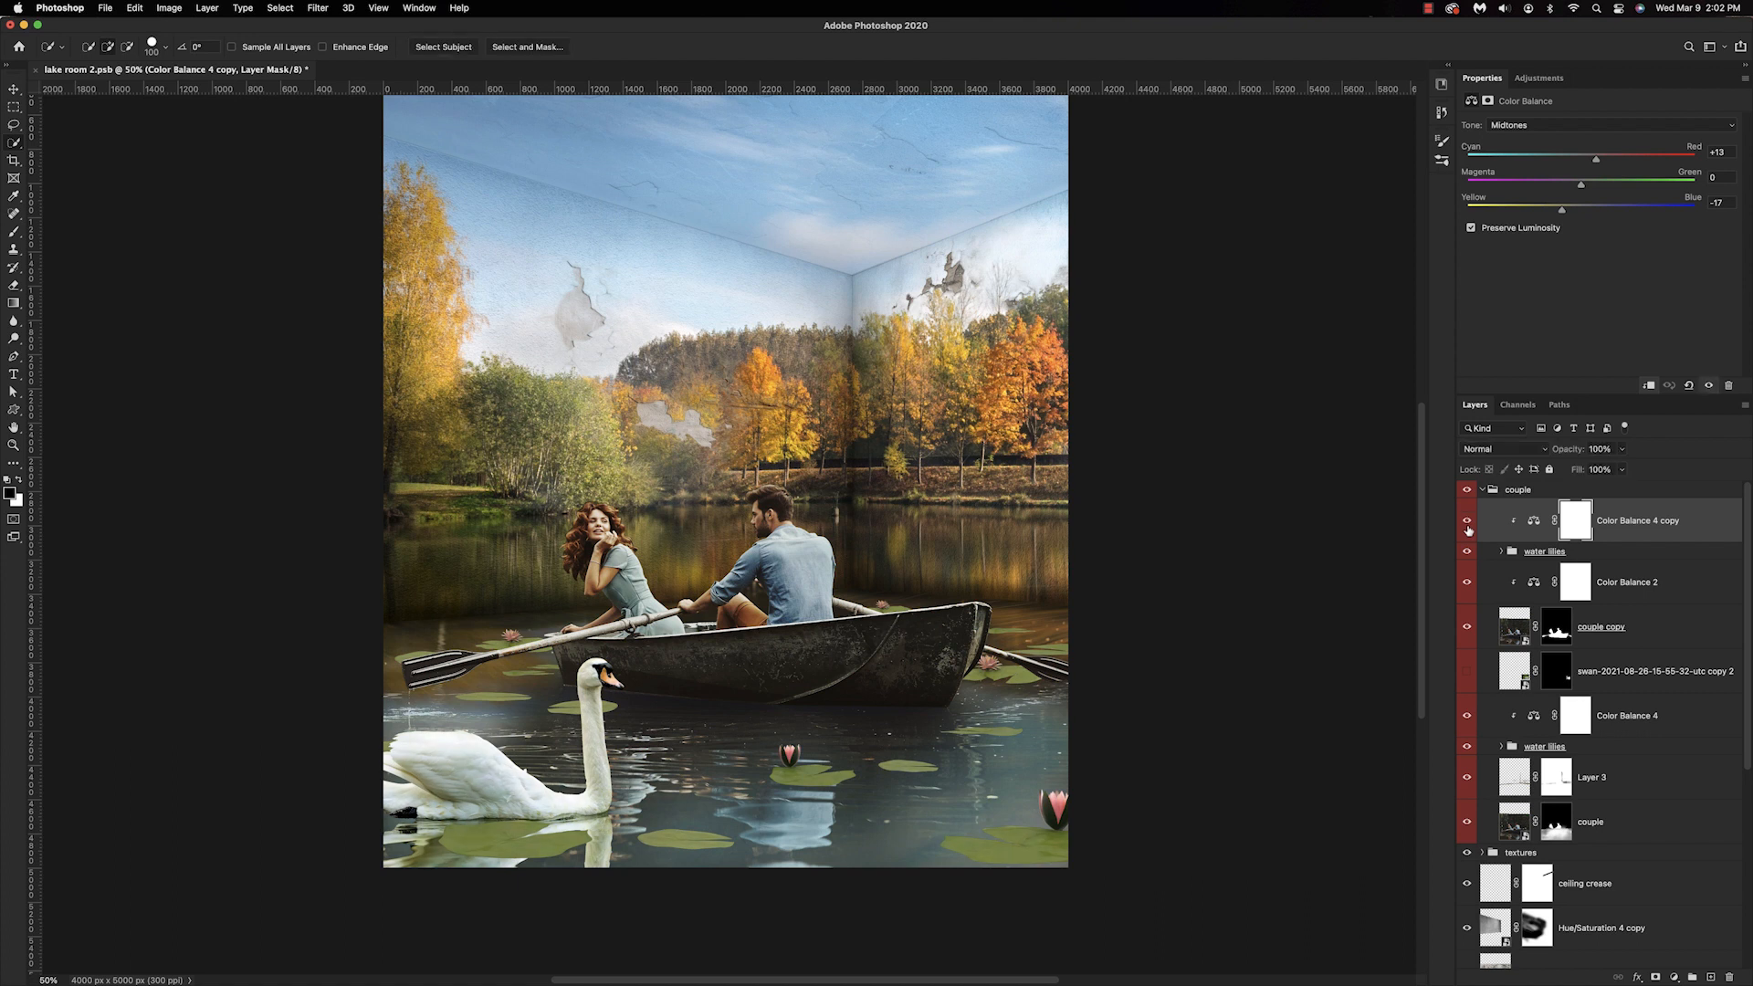
{"action": "left_click", "coordinate": [1534, 520]}
{"action": "left_click_drag", "start_coordinate": [1568, 451], "coordinate": [1559, 457]}
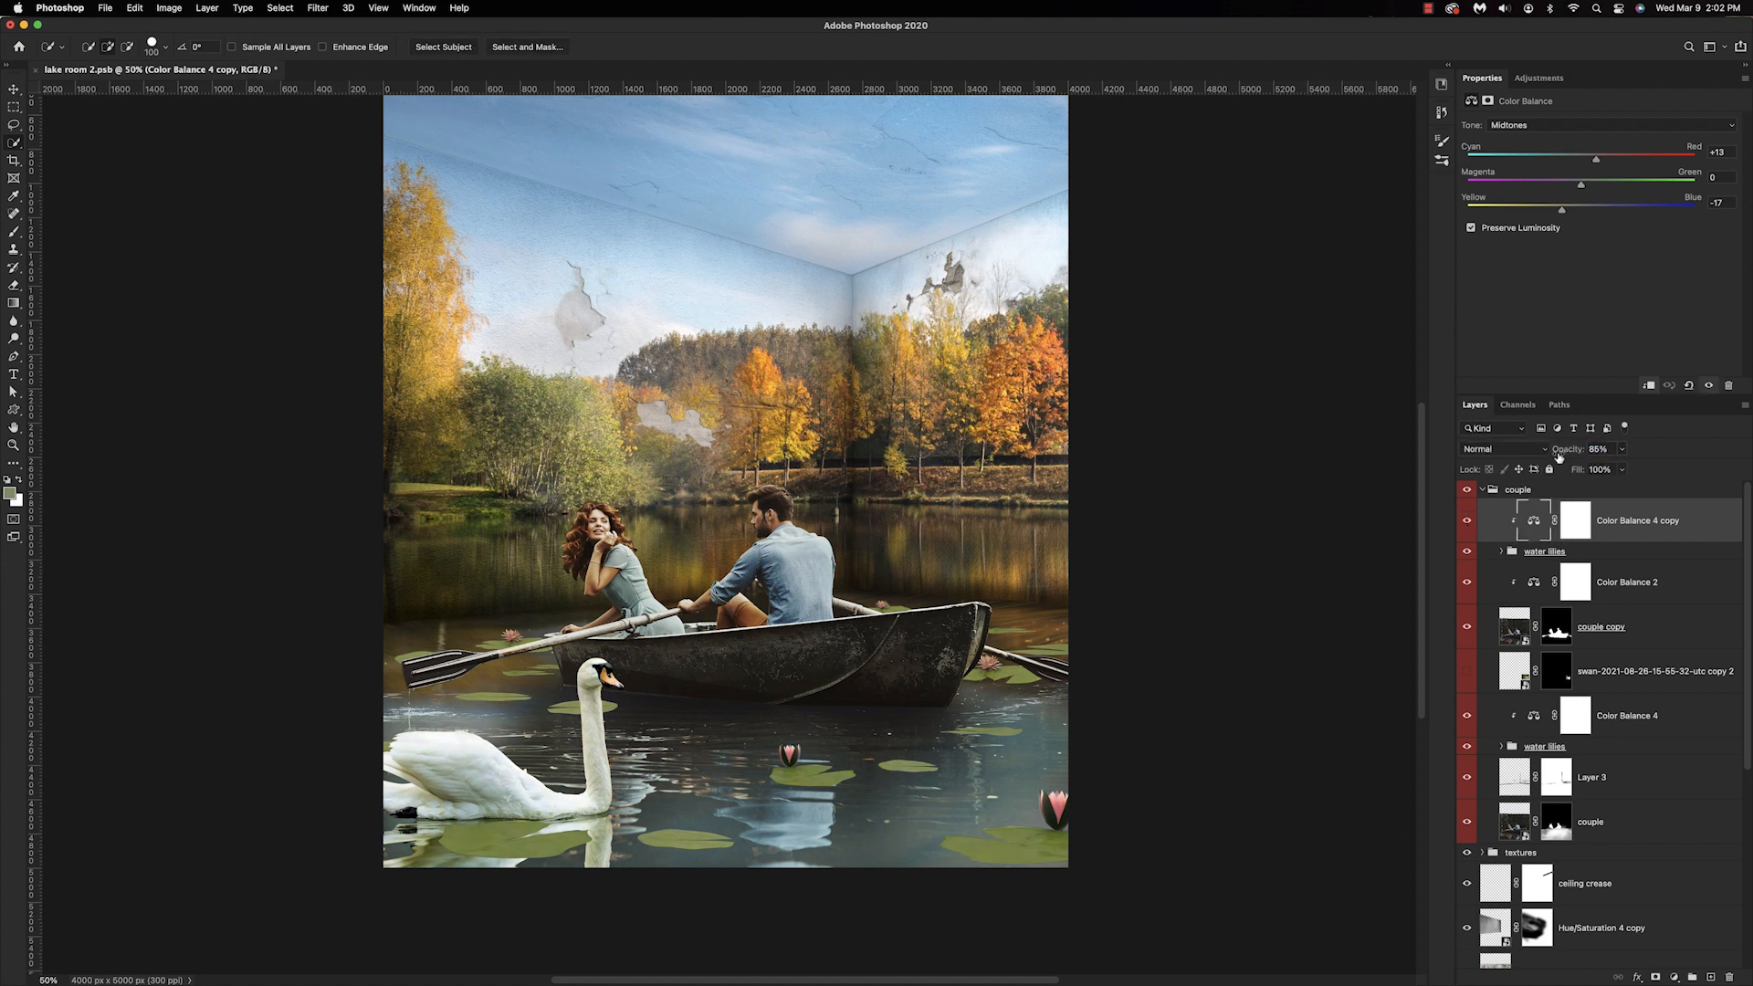
Clip a Curves adjustment to the swan layer and reshape its blue channel with a shadow point at input 36, output 29.
{"action": "left_click", "coordinate": [1502, 551]}
{"action": "left_click", "coordinate": [1607, 671]}
{"action": "left_click", "coordinate": [1674, 977]}
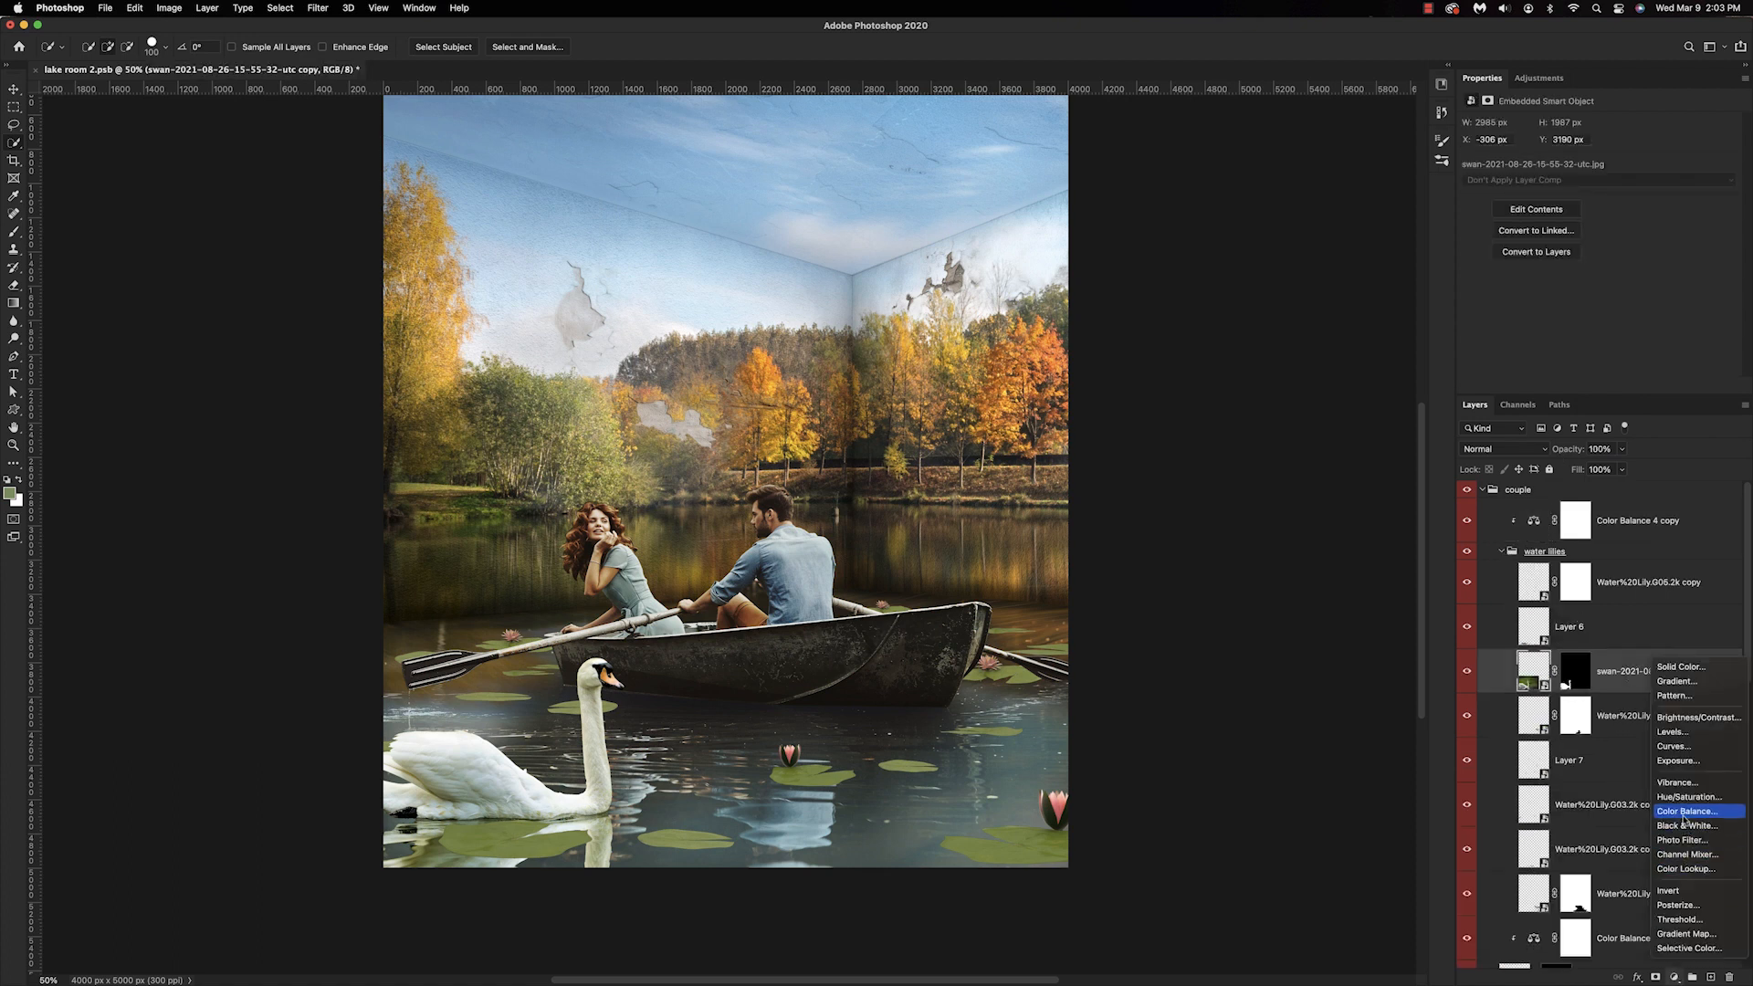
{"action": "left_click", "coordinate": [1674, 746]}
{"action": "left_click", "coordinate": [1531, 697], "text": "alt"}
{"action": "left_click", "coordinate": [1507, 146]}
{"action": "left_click", "coordinate": [1508, 187]}
{"action": "left_click_drag", "start_coordinate": [1604, 256], "coordinate": [1624, 237]}
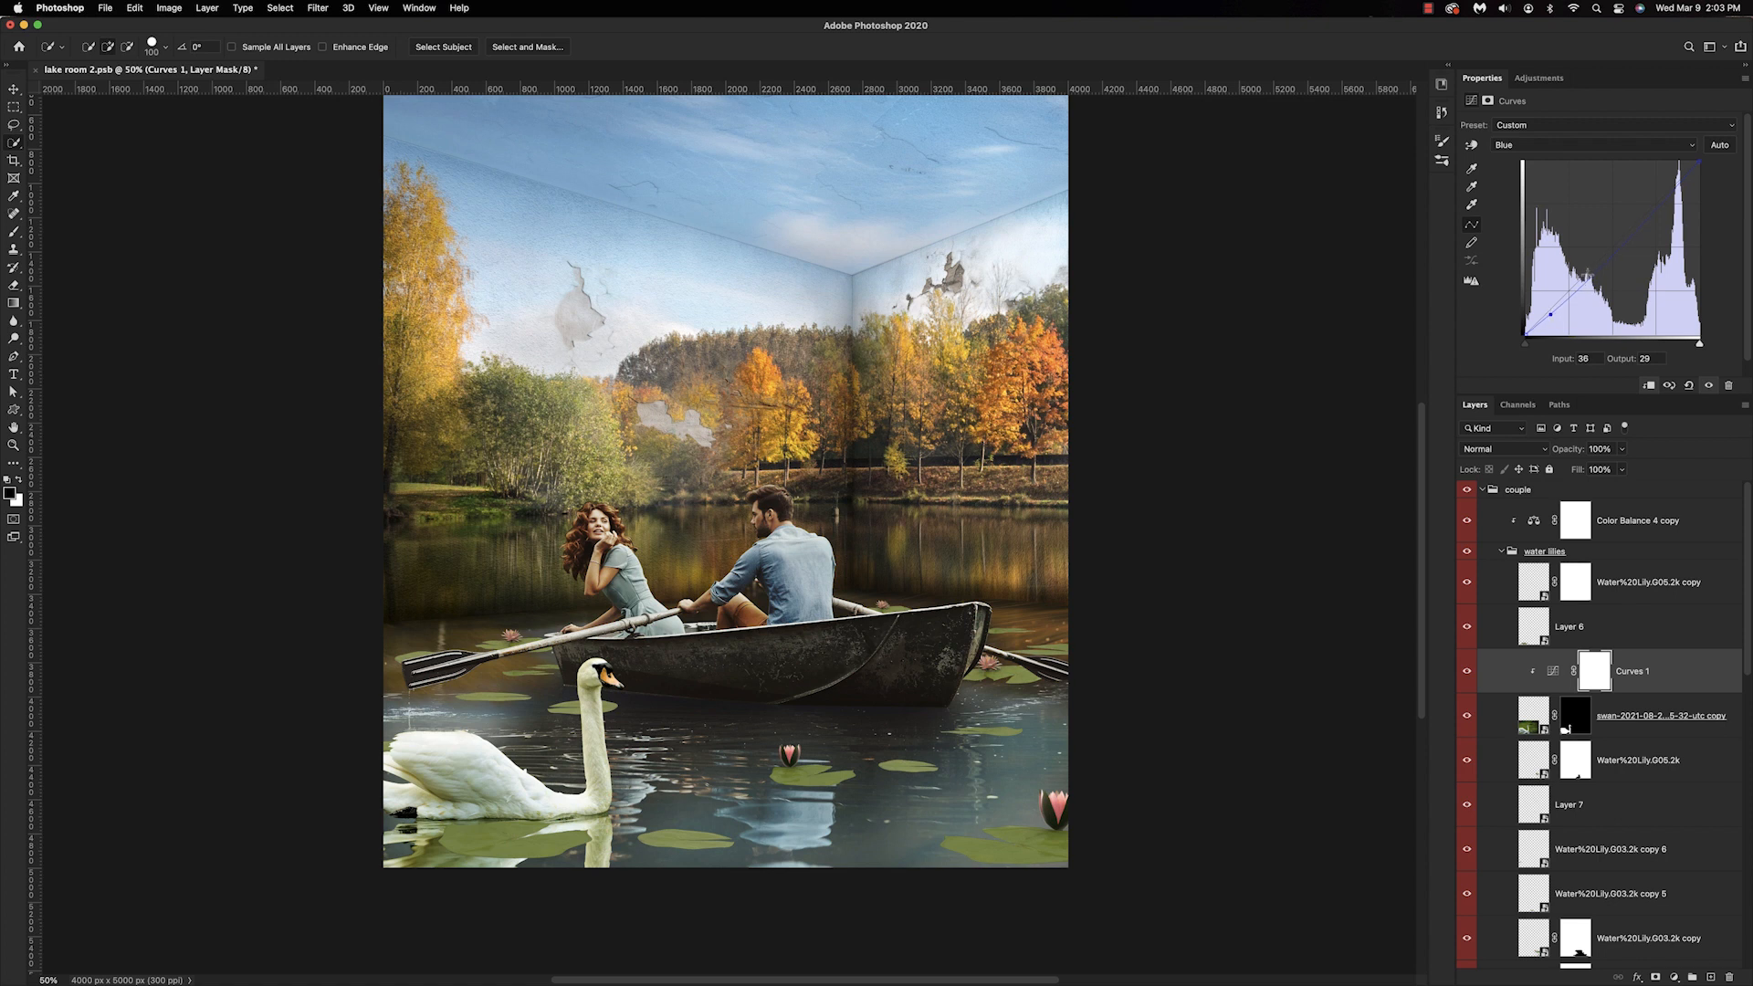
{"action": "left_click", "coordinate": [1639, 222]}
{"action": "left_click_drag", "start_coordinate": [1637, 222], "coordinate": [1641, 227]}
Lower the green channel of the swan's Curves adjustment with a shadow point at input 45, output 32.
{"action": "left_click", "coordinate": [1519, 146]}
{"action": "left_click", "coordinate": [1521, 130]}
{"action": "left_click_drag", "start_coordinate": [1590, 271], "coordinate": [1596, 276]}
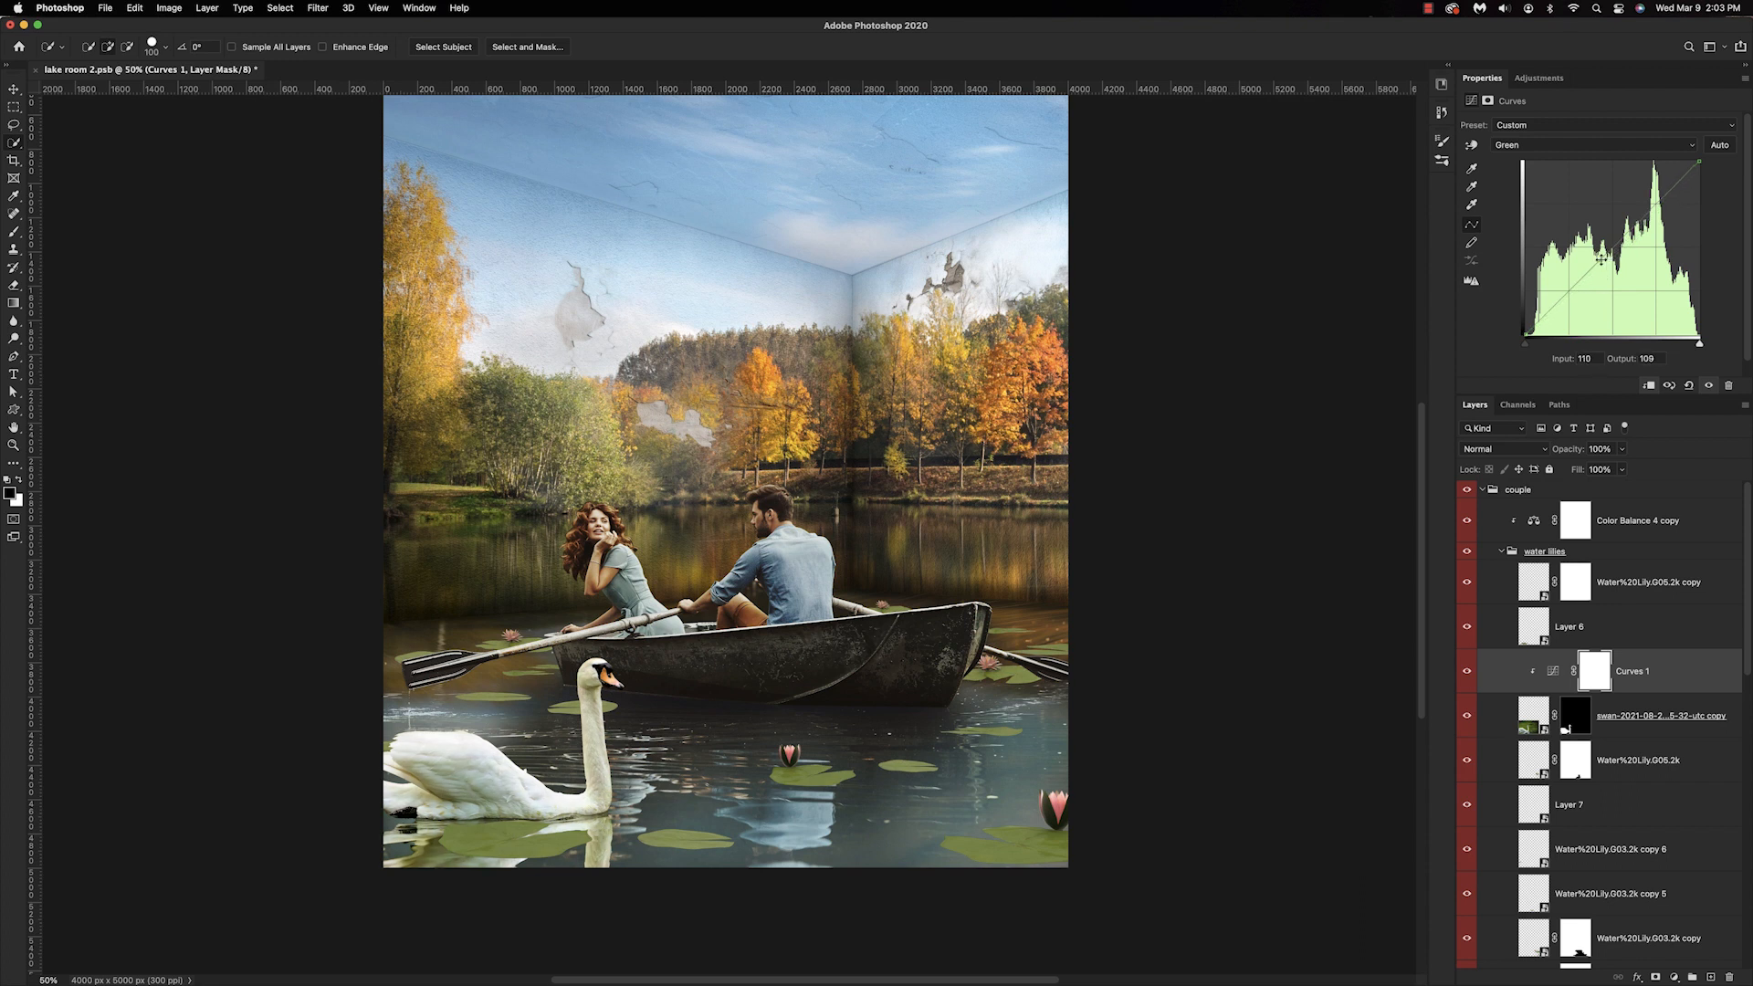
{"action": "left_click_drag", "start_coordinate": [1556, 309], "coordinate": [1554, 313]}
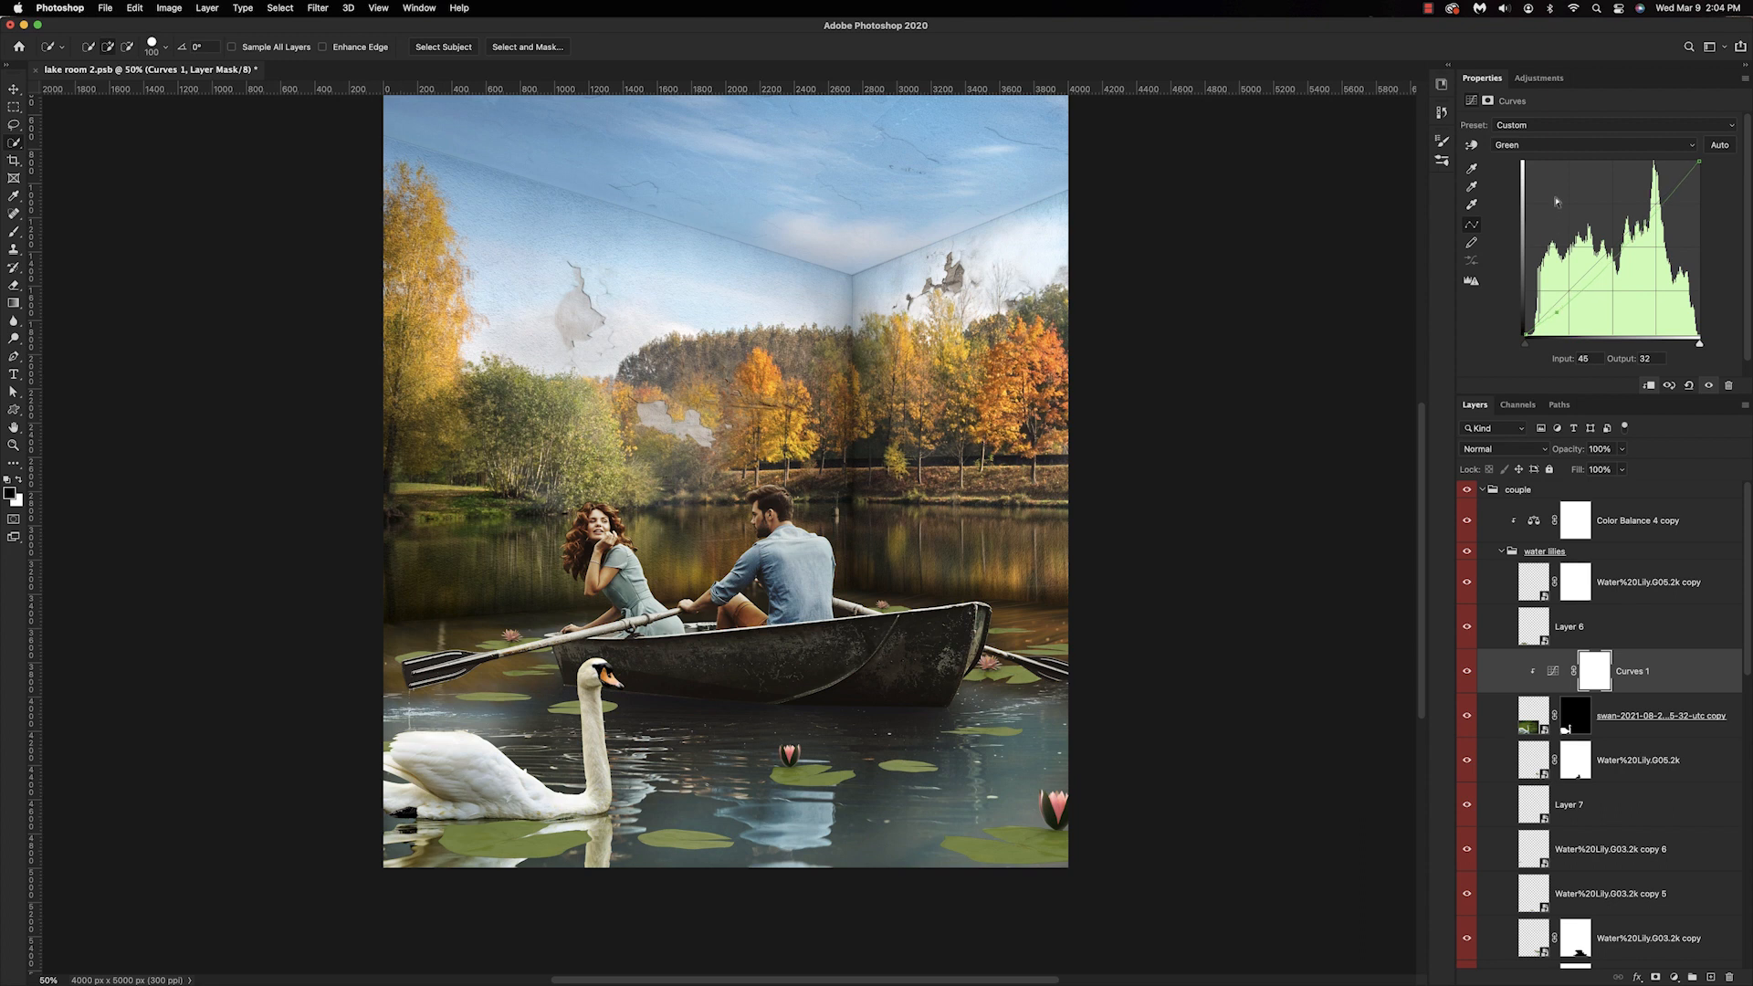
{"action": "left_click", "coordinate": [1549, 143]}
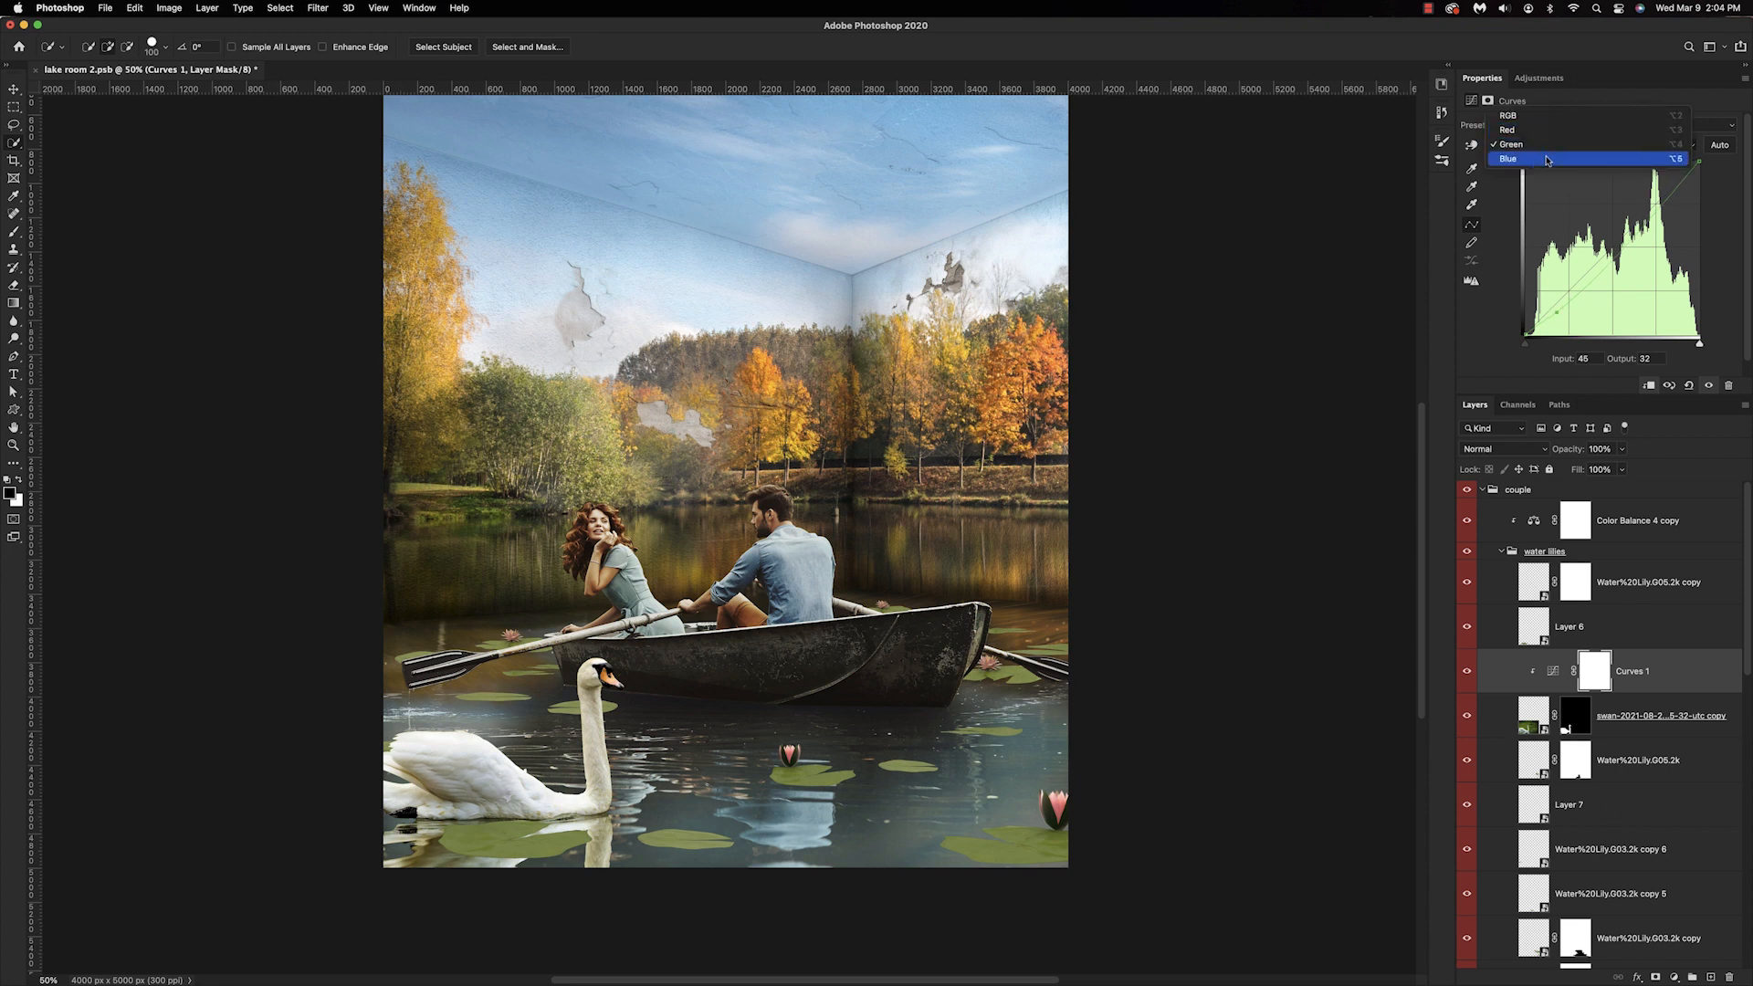
{"action": "left_click", "coordinate": [1547, 160]}
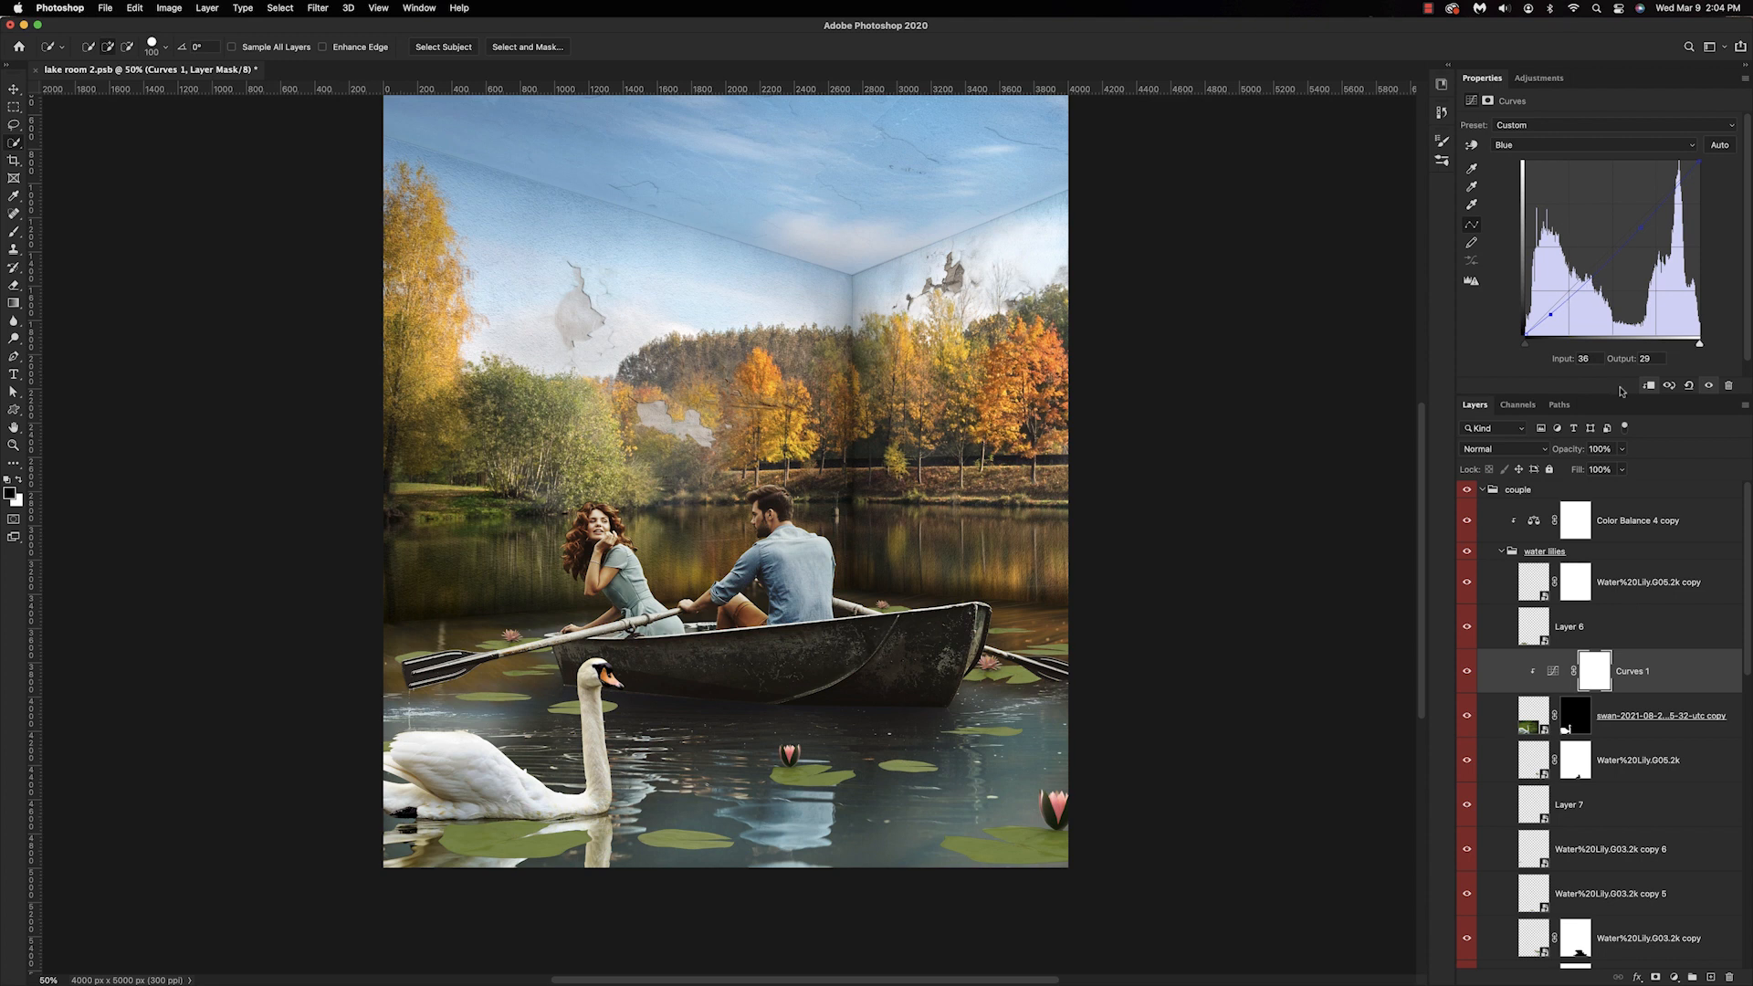
Clip a Hue/Saturation adjustment above the swan's Curves layer and set the saturation to -56.
{"action": "left_click", "coordinate": [1676, 978]}
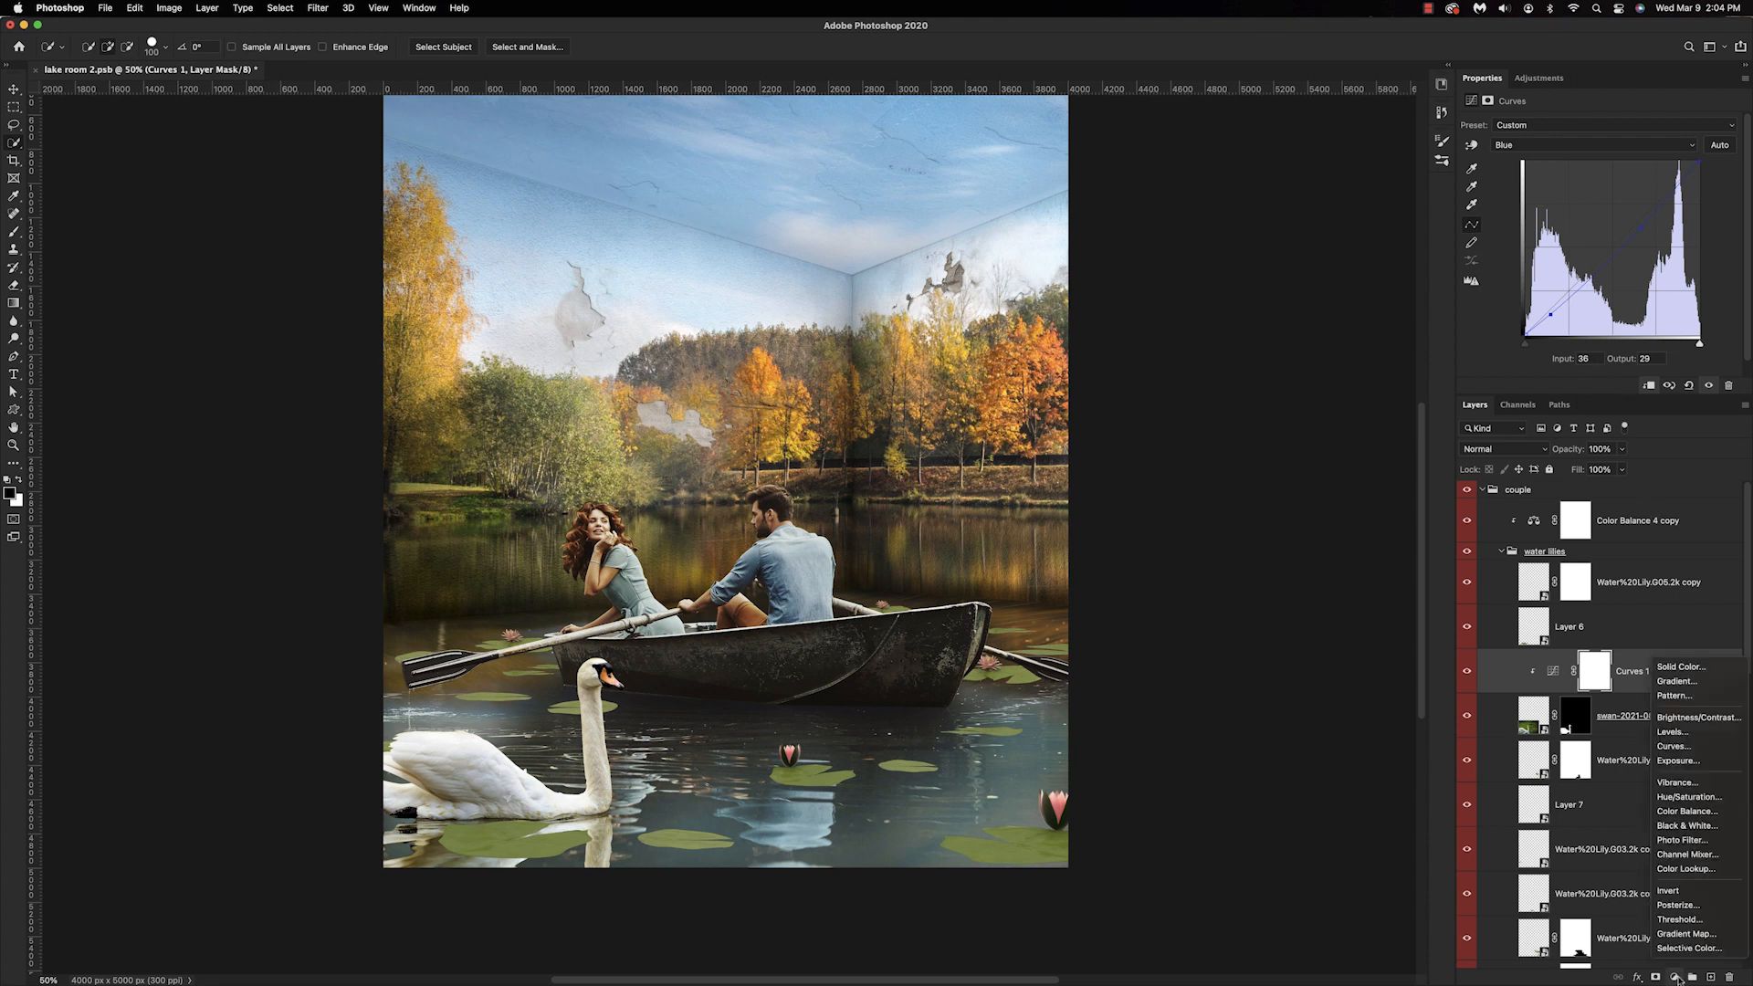
{"action": "left_click", "coordinate": [1689, 797]}
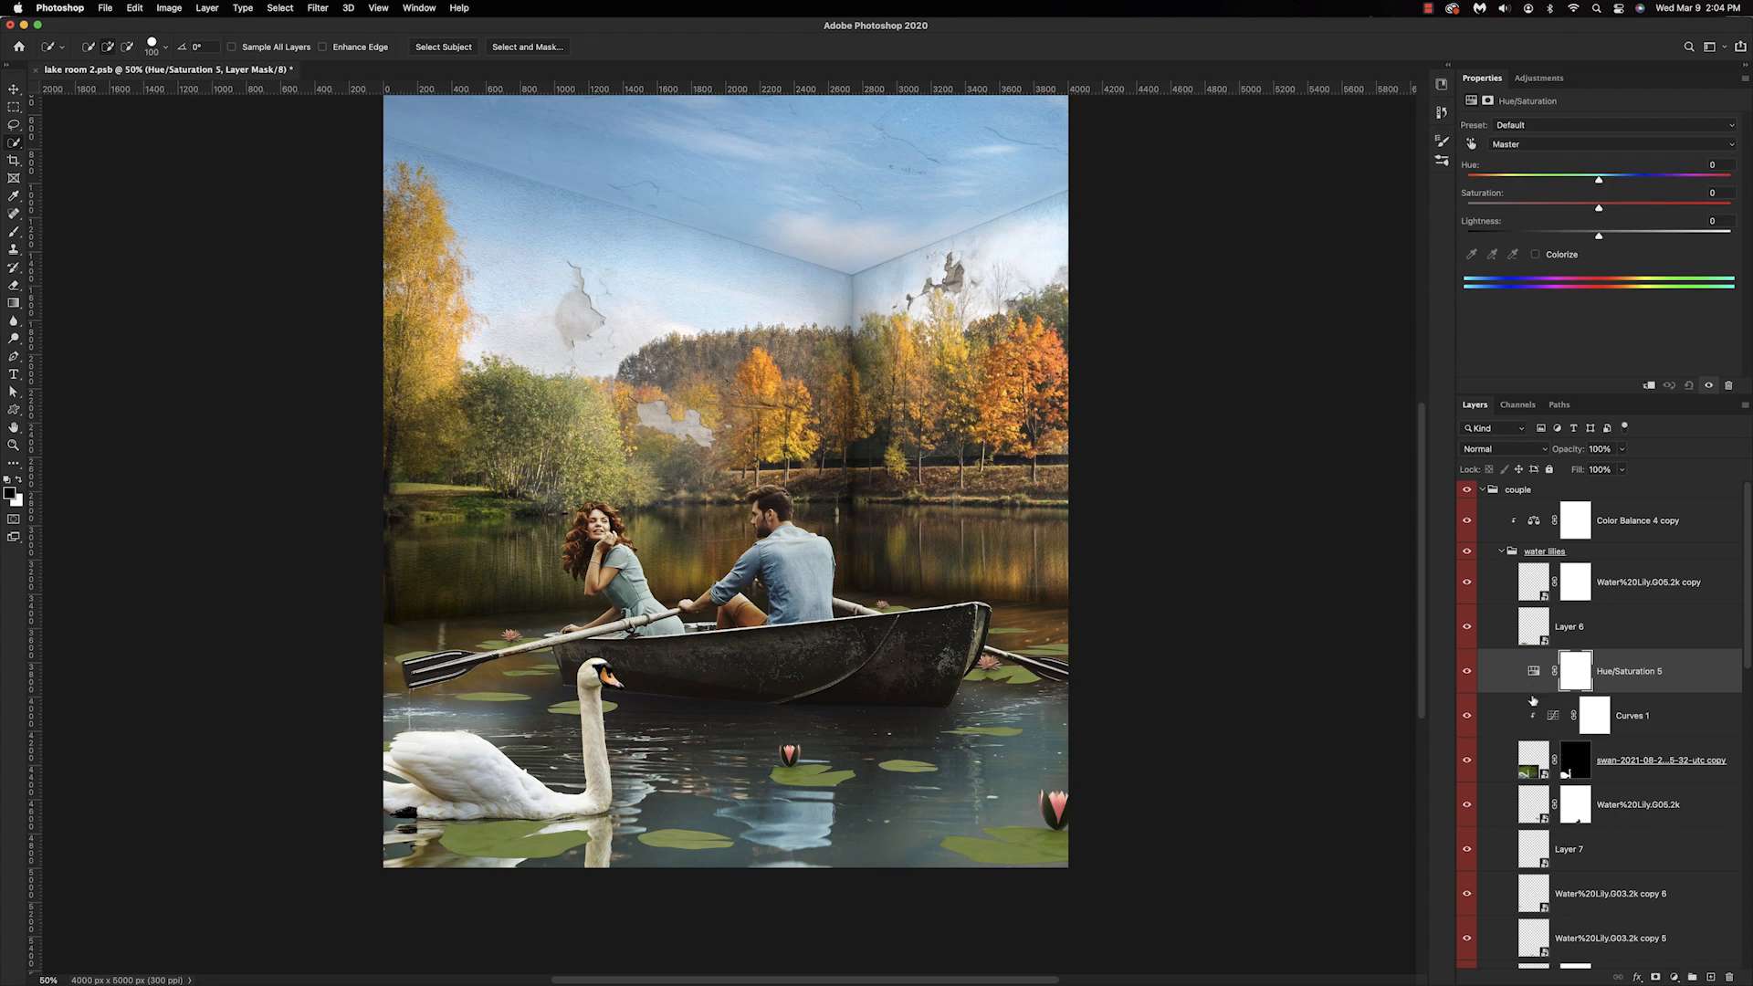
{"action": "left_click", "coordinate": [1533, 696], "text": "alt"}
{"action": "left_click_drag", "start_coordinate": [1600, 209], "coordinate": [1555, 208]}
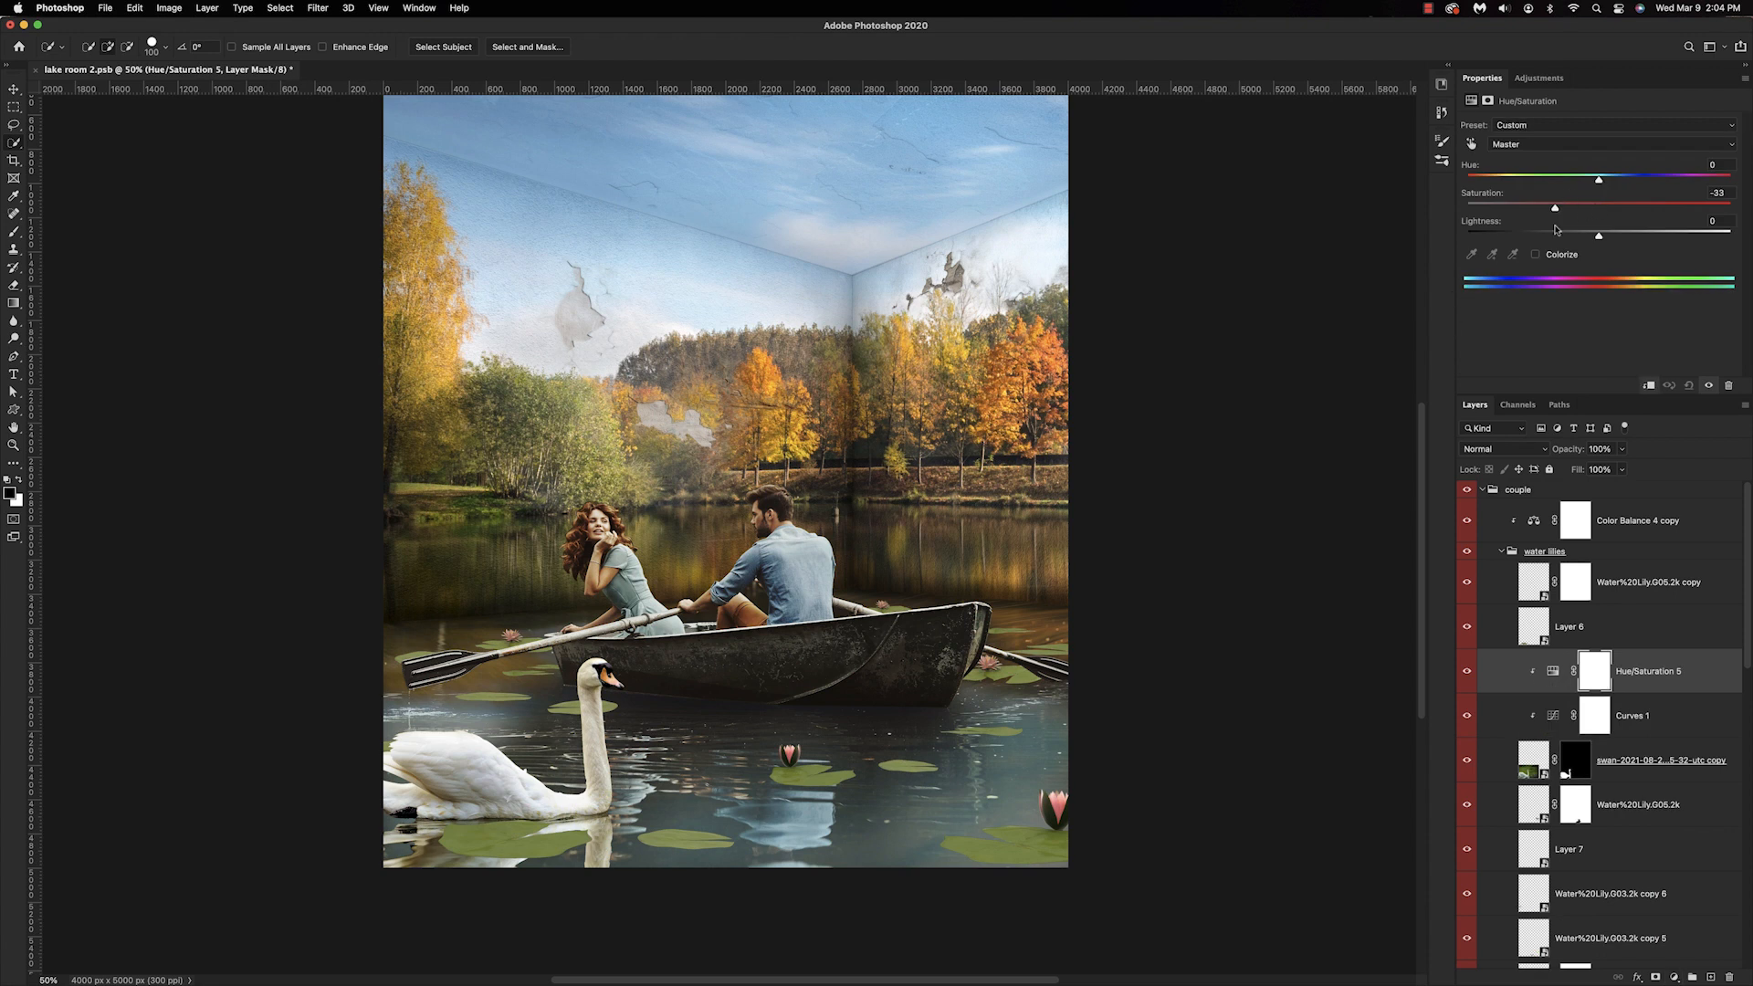
{"action": "left_click_drag", "start_coordinate": [1548, 230], "coordinate": [1525, 243]}
Switch to the Brush tool with a soft round tip and collapse the upper water lilies group.
{"action": "key", "text": "b"}
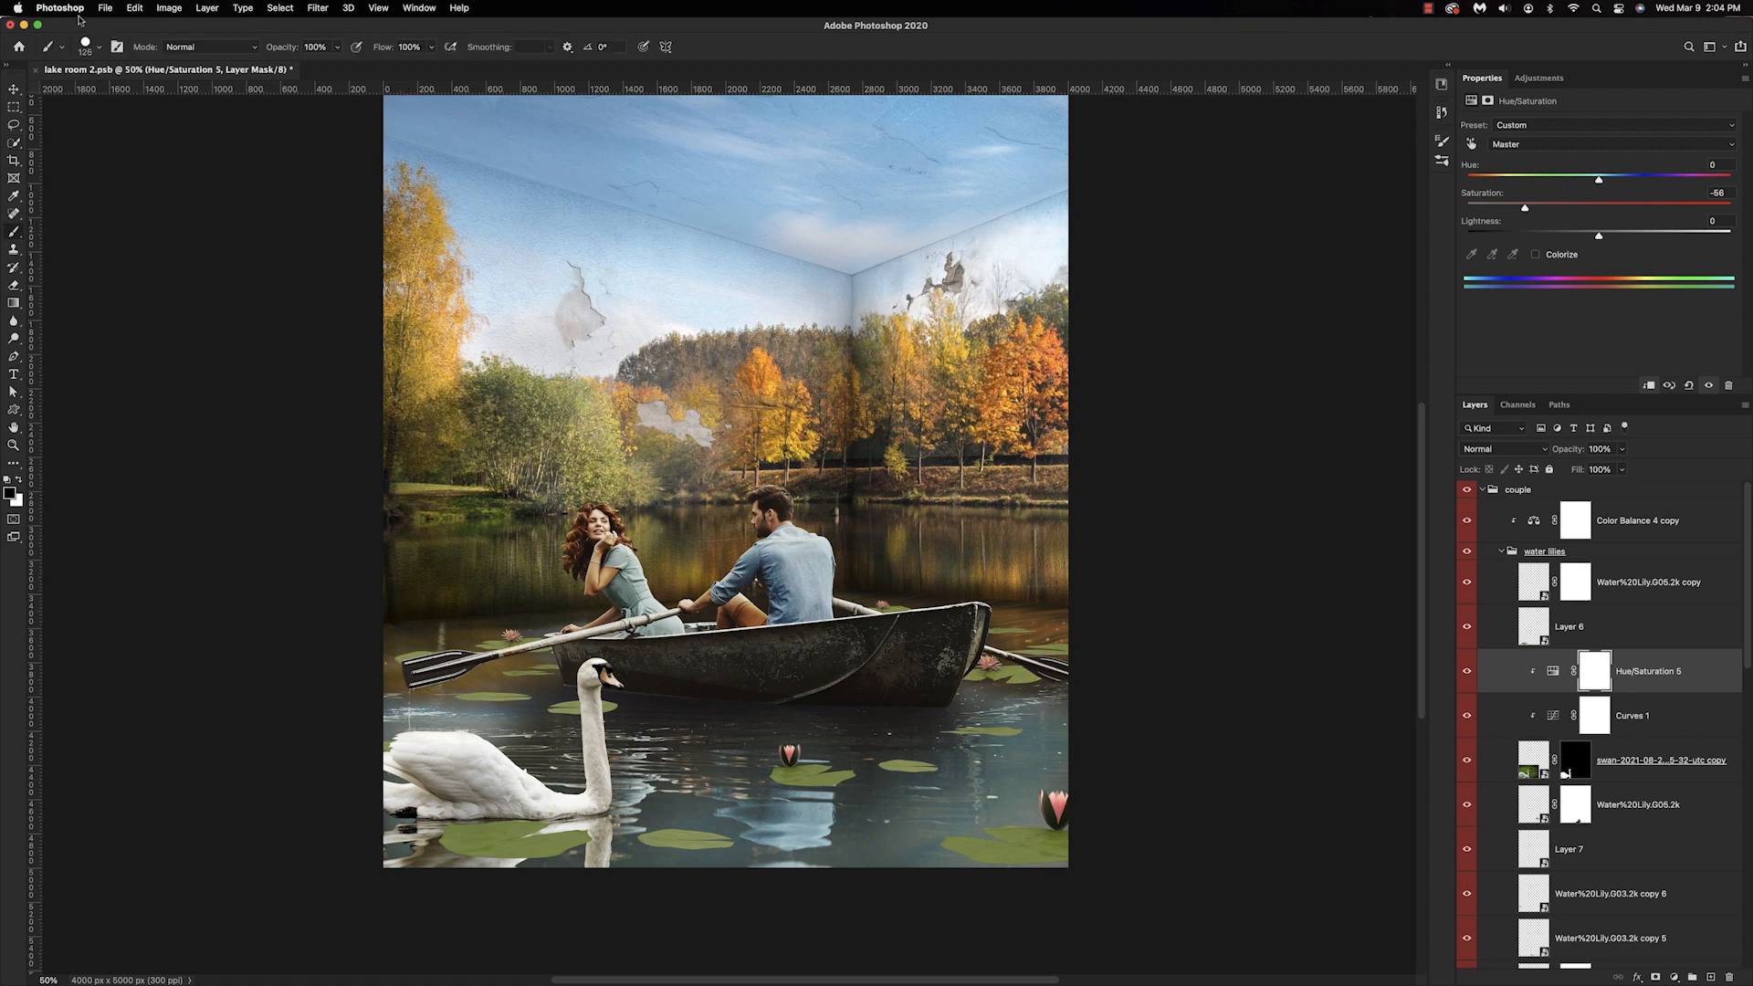
{"action": "left_click", "coordinate": [87, 48]}
{"action": "double_click", "coordinate": [117, 207]}
{"action": "left_click", "coordinate": [1501, 551]}
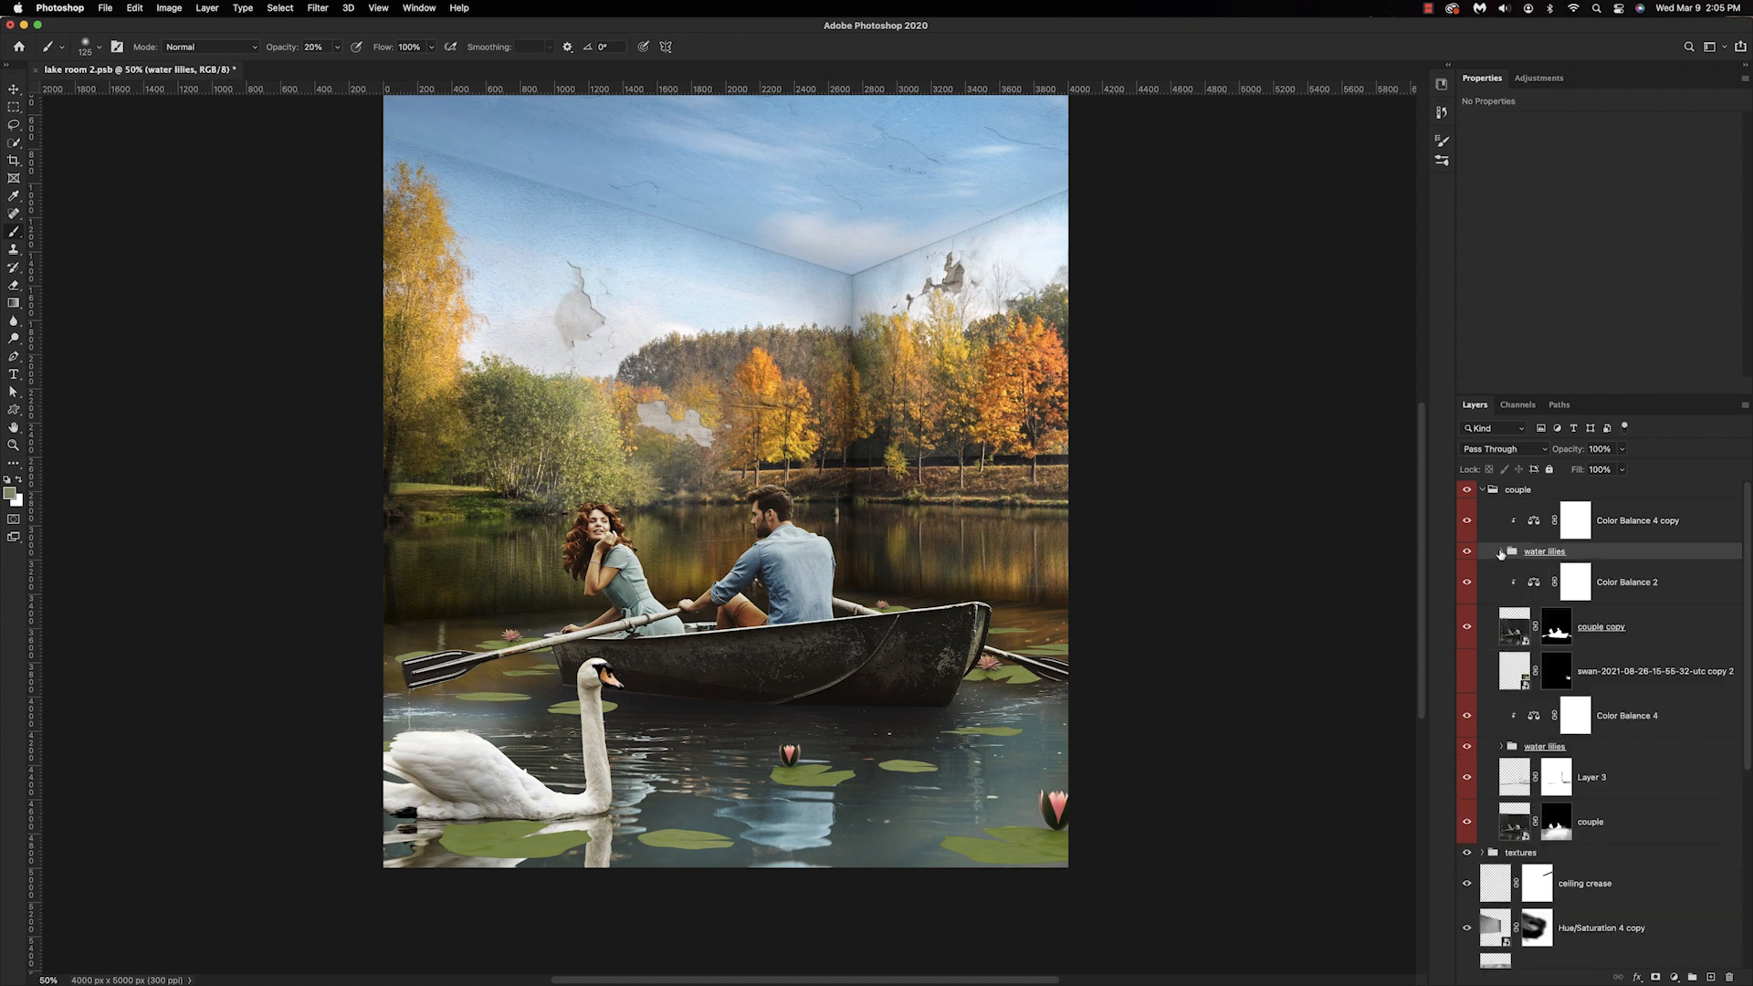
Add an Exposure adjustment of -3.52 above the couple layer and invert its mask to black.
{"action": "left_click", "coordinate": [1610, 822]}
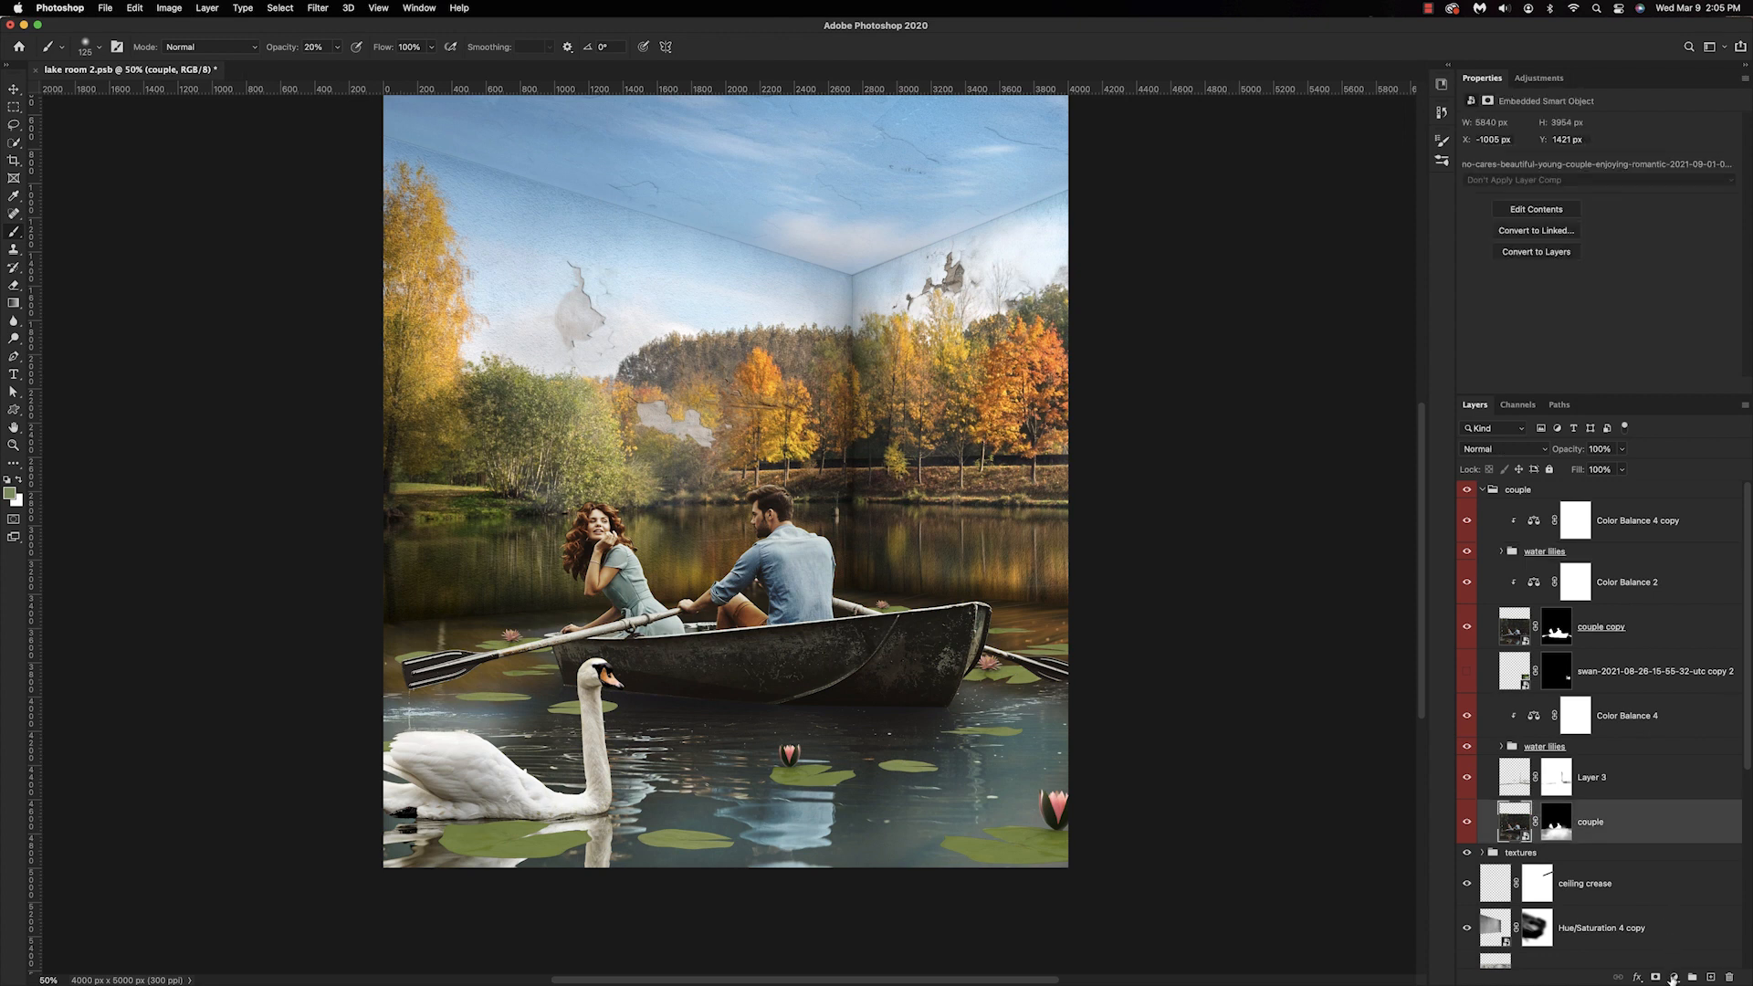
{"action": "left_click", "coordinate": [1674, 978]}
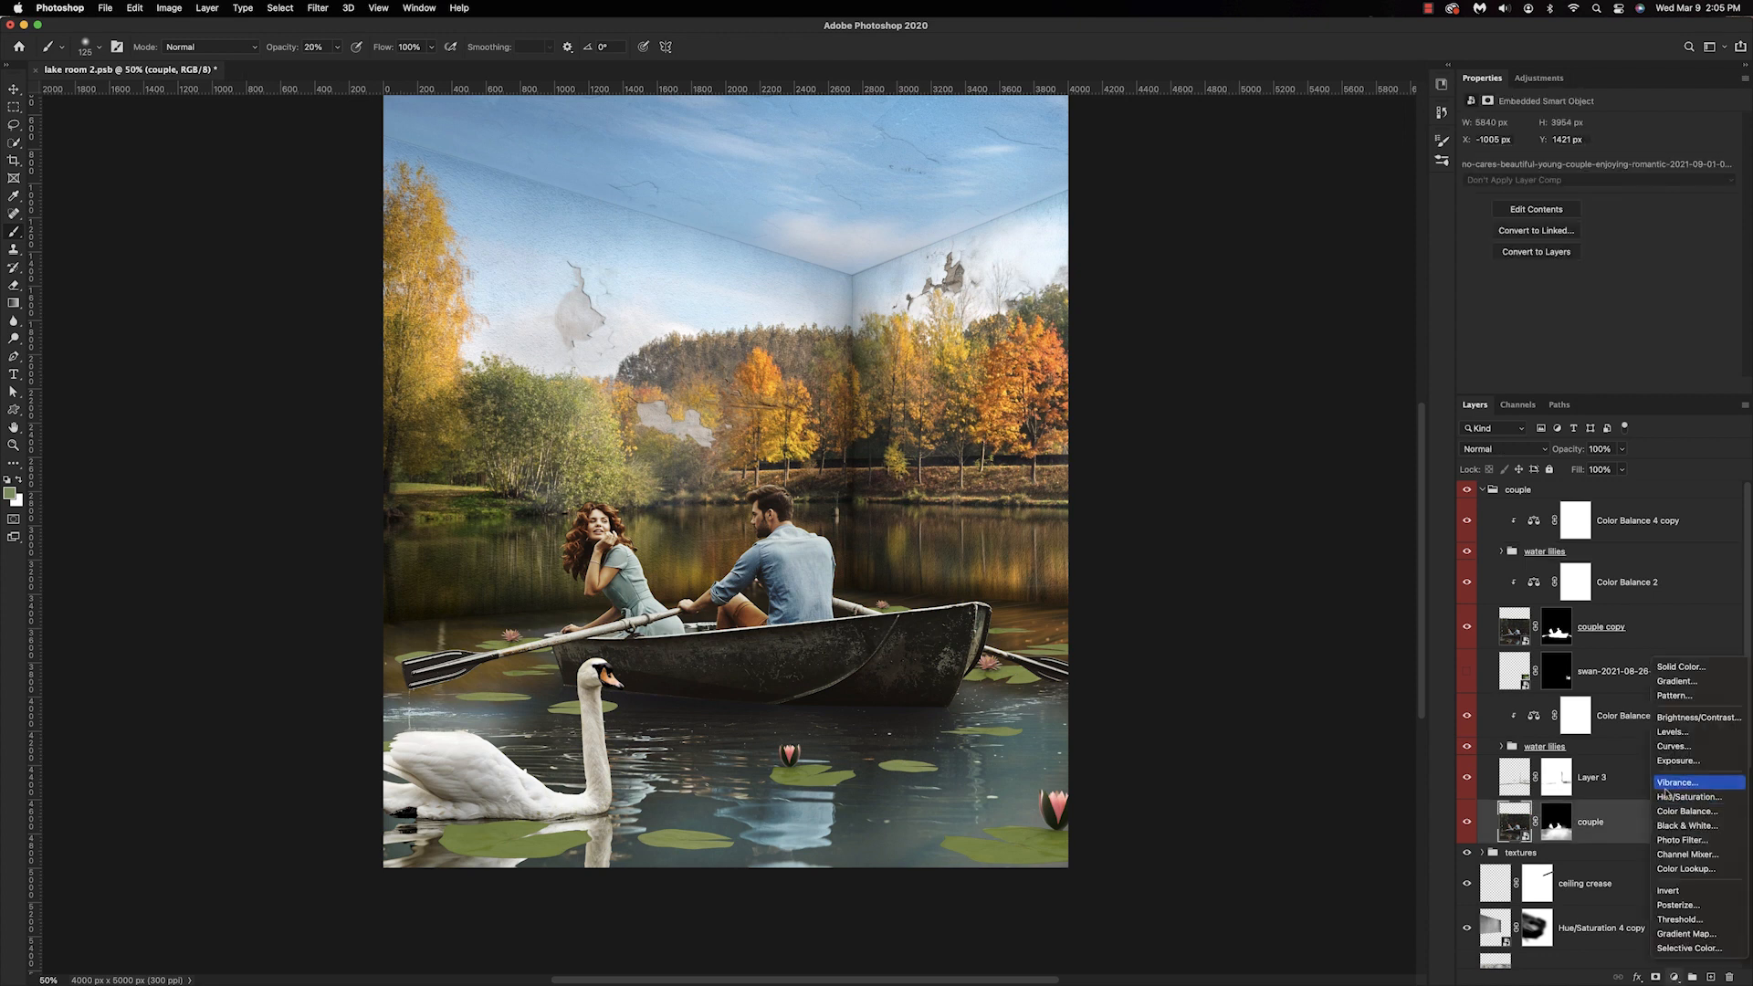
{"action": "left_click", "coordinate": [1679, 760]}
{"action": "left_click_drag", "start_coordinate": [1599, 161], "coordinate": [1531, 171]}
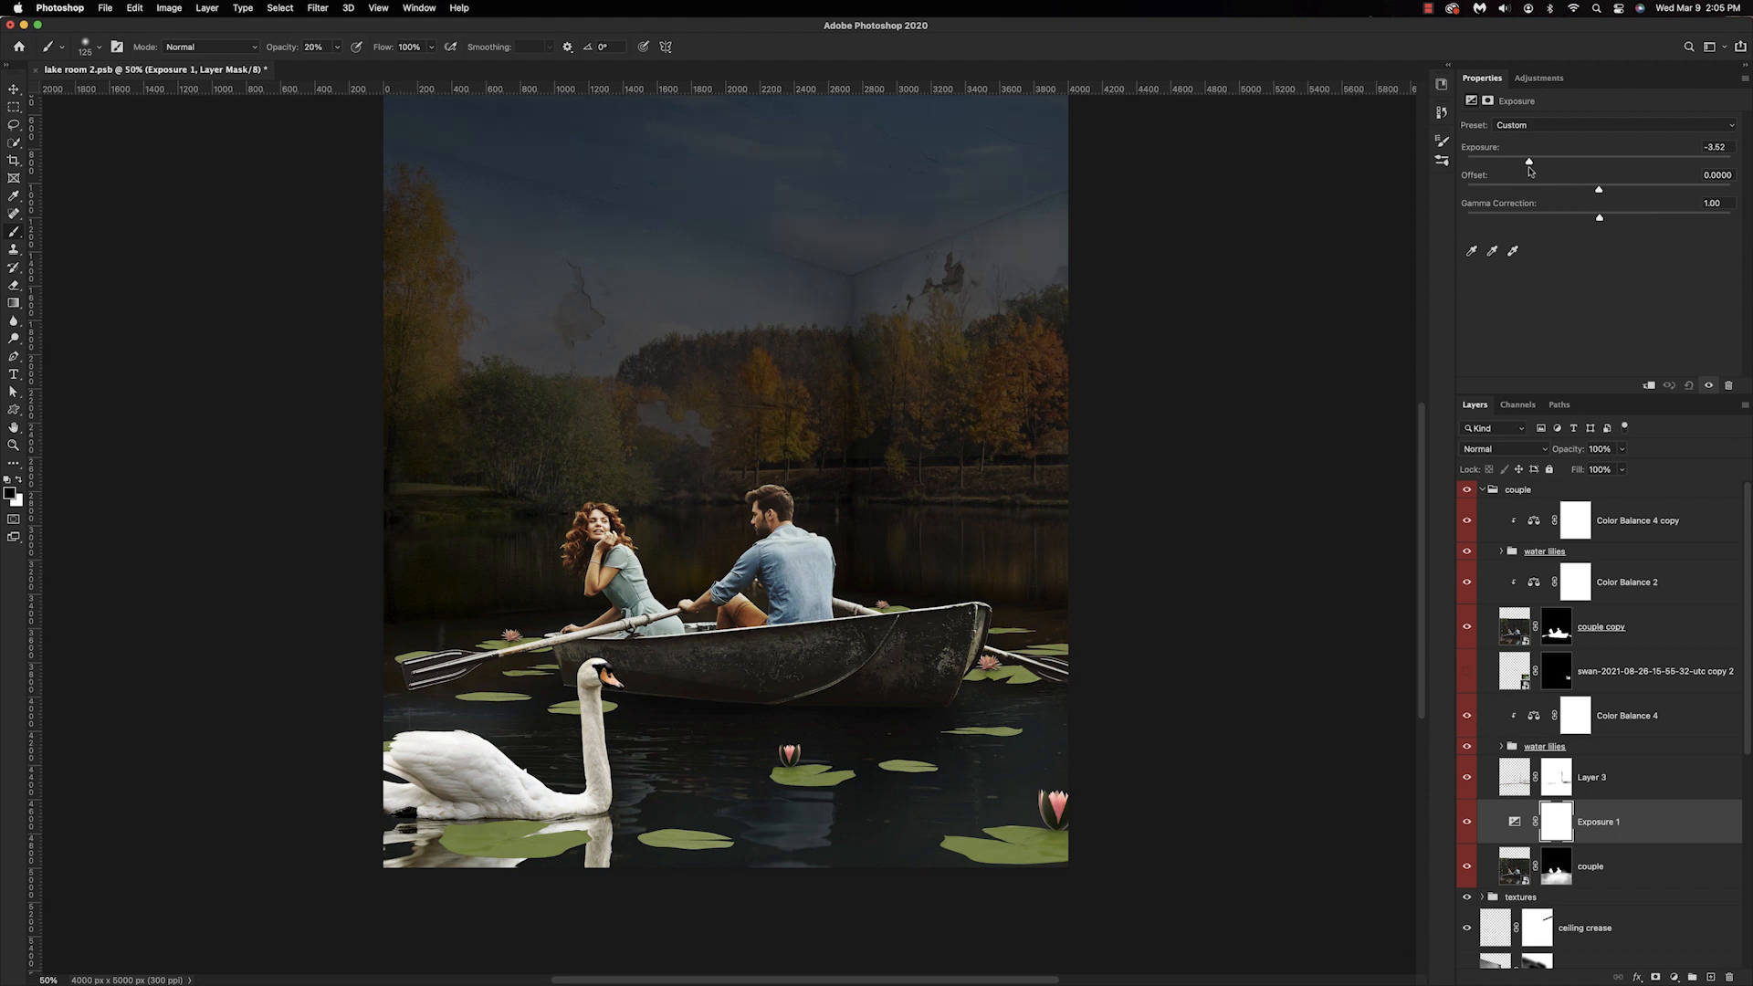
{"action": "key", "text": "ctrl+i"}
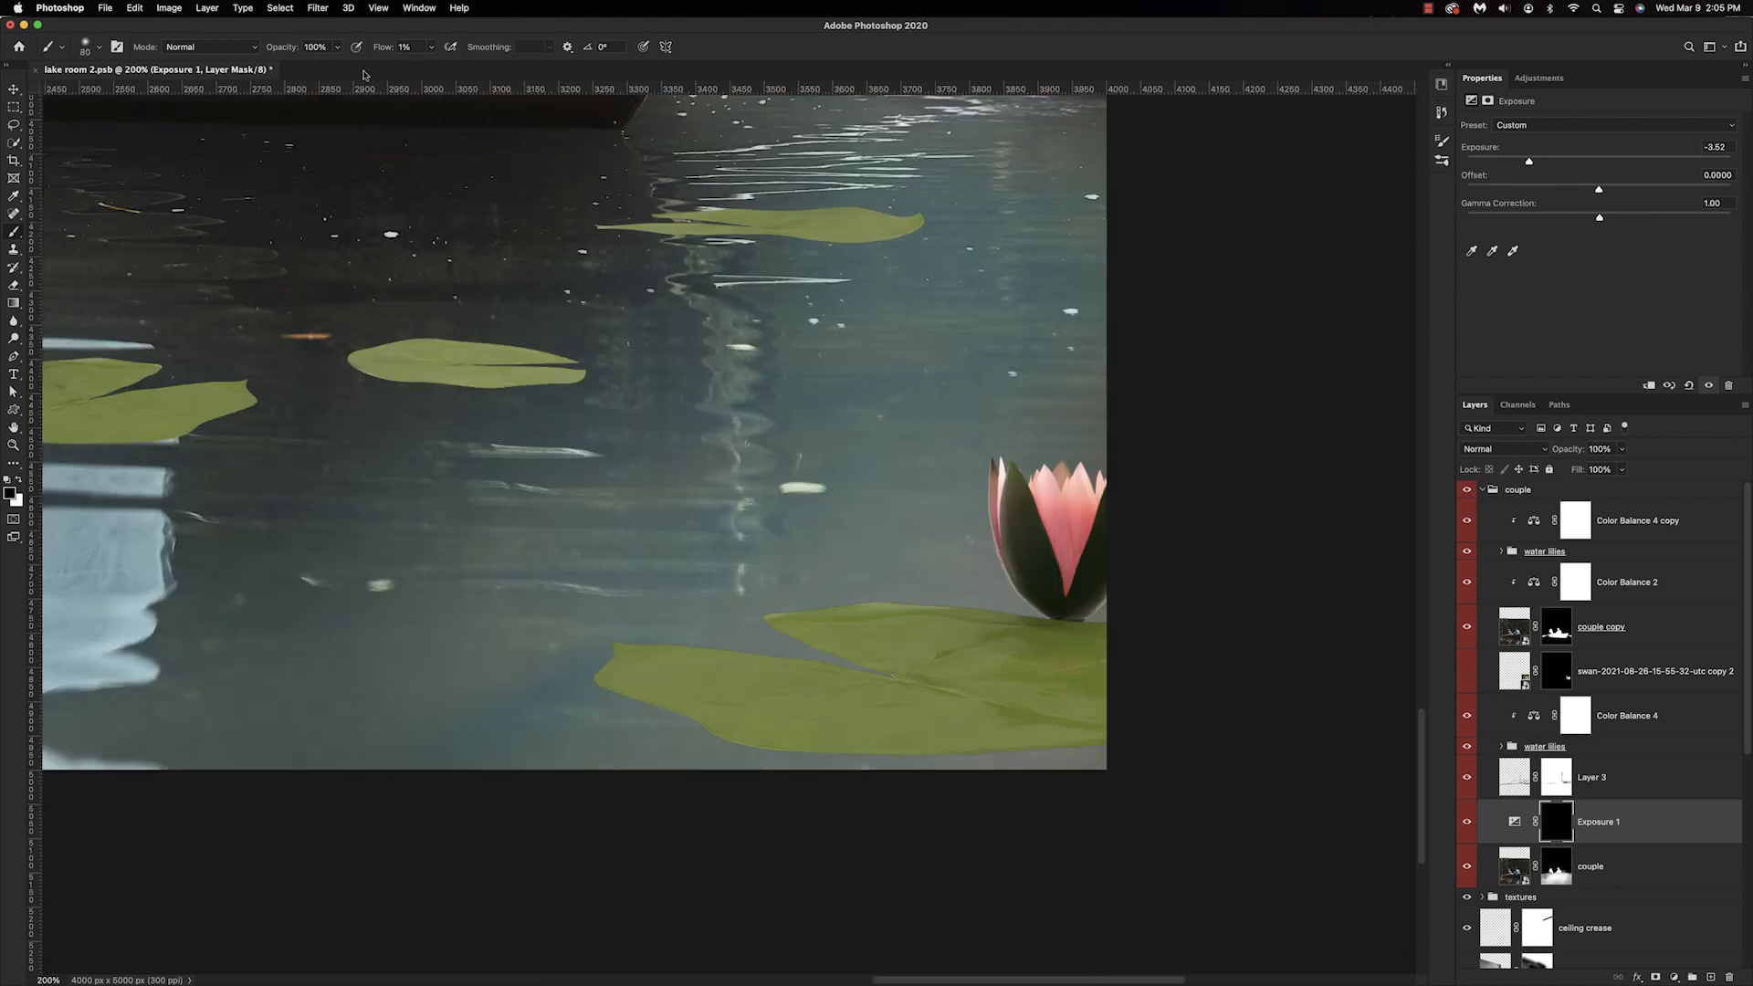
Paint faint shadows around the foreground lily pads on the Exposure 1 mask with a smaller soft brush at low flow.
{"action": "key", "text": "bracketleft"}
{"action": "key", "text": "bracketleft"}
{"action": "key", "text": "bracketleft"}
{"action": "key", "text": "bracketleft"}
{"action": "scroll", "coordinate": [729, 434], "scroll_direction": "left", "scroll_amount": 10}
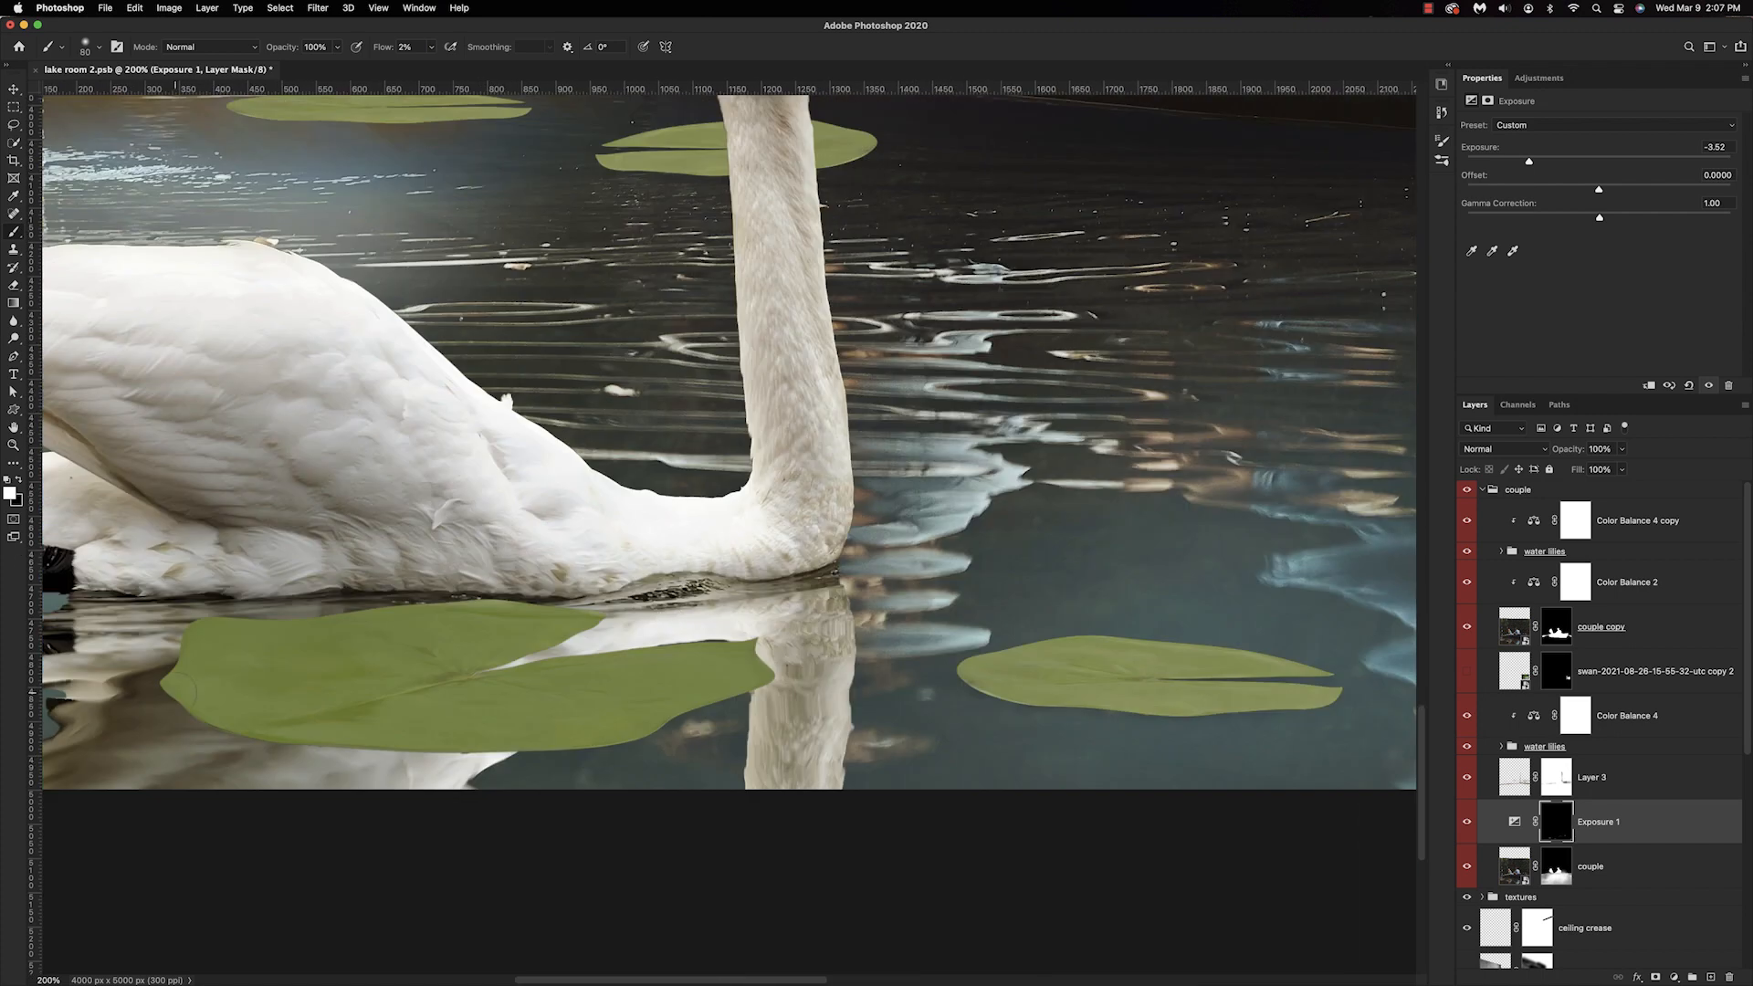
Darken the water below the boat hull on the Exposure 1 mask with a soft 300 px brush at 2% flow.
{"action": "scroll", "coordinate": [717, 458], "scroll_direction": "up", "scroll_amount": 5}
{"action": "scroll", "coordinate": [716, 459], "scroll_direction": "right", "scroll_amount": 8}
{"action": "key", "text": "super+minus"}
{"action": "key", "text": "bracketright"}
{"action": "key", "text": "bracketright"}
{"action": "key", "text": "bracketright"}
{"action": "key", "text": "bracketright"}
{"action": "key", "text": "bracketright"}
{"action": "key", "text": "bracketright"}
{"action": "key", "text": "bracketright"}
{"action": "key", "text": "bracketright"}
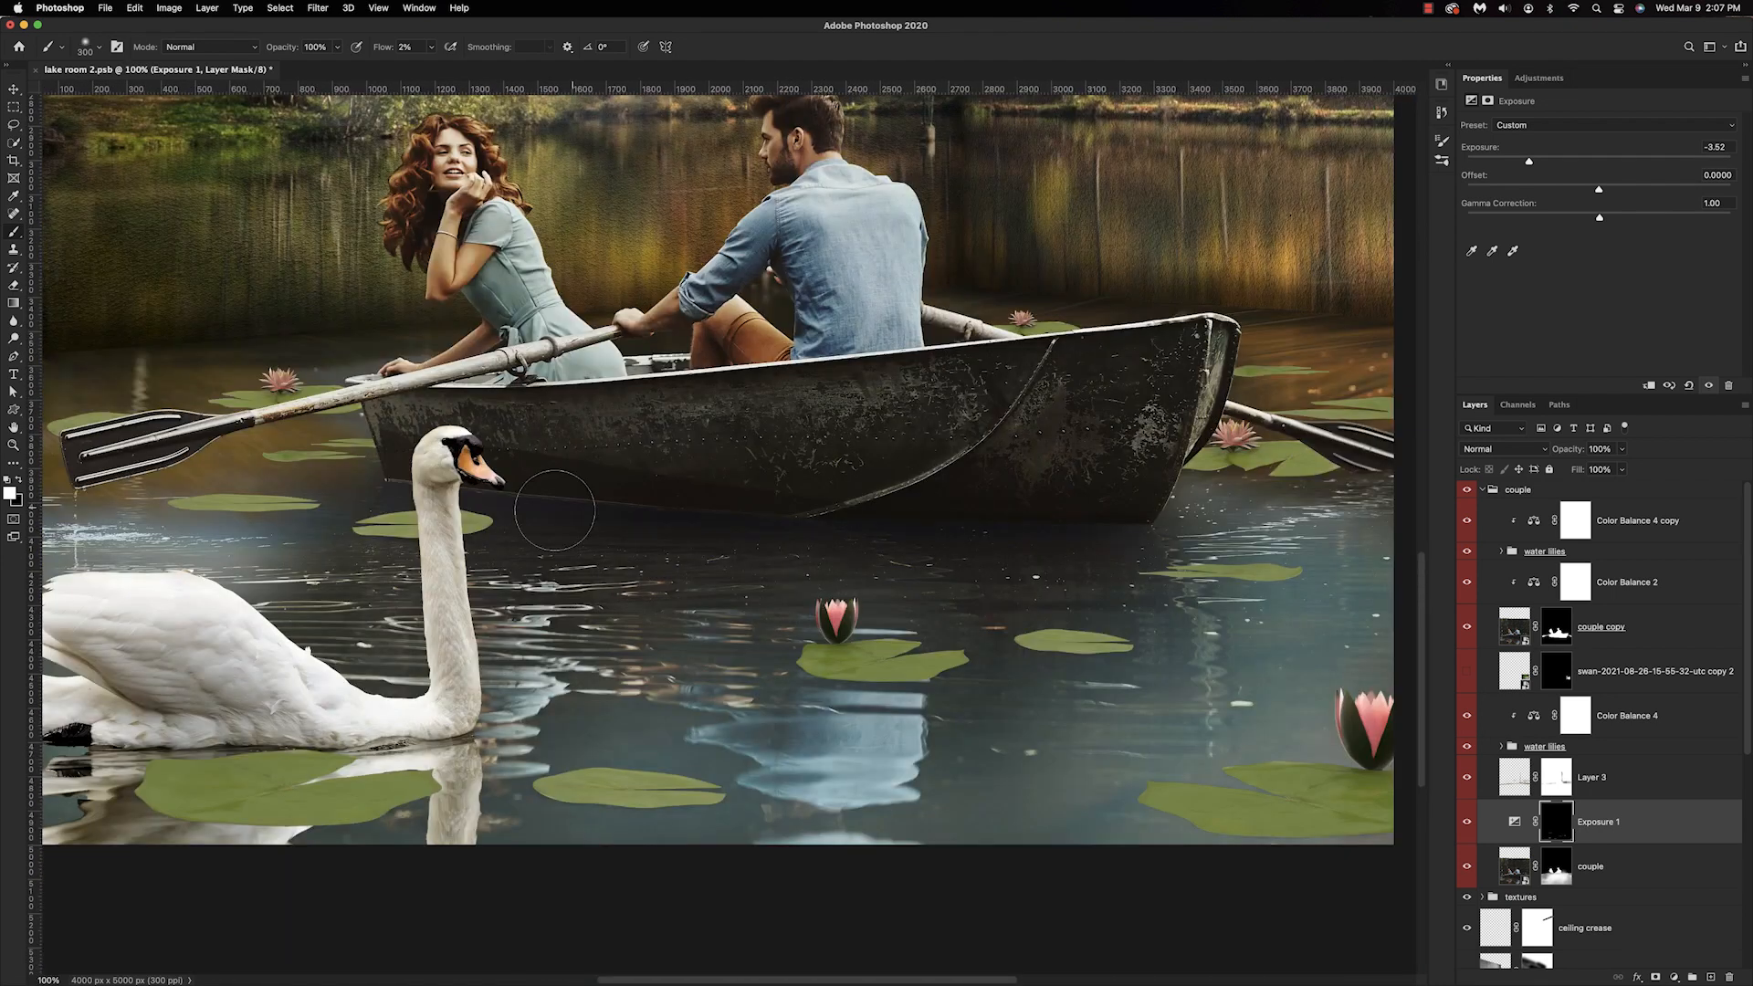
Paint finer shadows on the water around the lilies and boat on the Exposure 1 mask with a 45 px brush.
{"action": "scroll", "coordinate": [805, 474], "scroll_direction": "right", "scroll_amount": 10}
{"action": "key", "text": "bracketleft"}
{"action": "key", "text": "bracketleft"}
{"action": "key", "text": "bracketleft"}
{"action": "key", "text": "bracketleft"}
{"action": "key", "text": "bracketleft"}
{"action": "key", "text": "bracketleft"}
{"action": "key", "text": "bracketleft"}
{"action": "key", "text": "bracketleft"}
{"action": "key", "text": "bracketleft"}
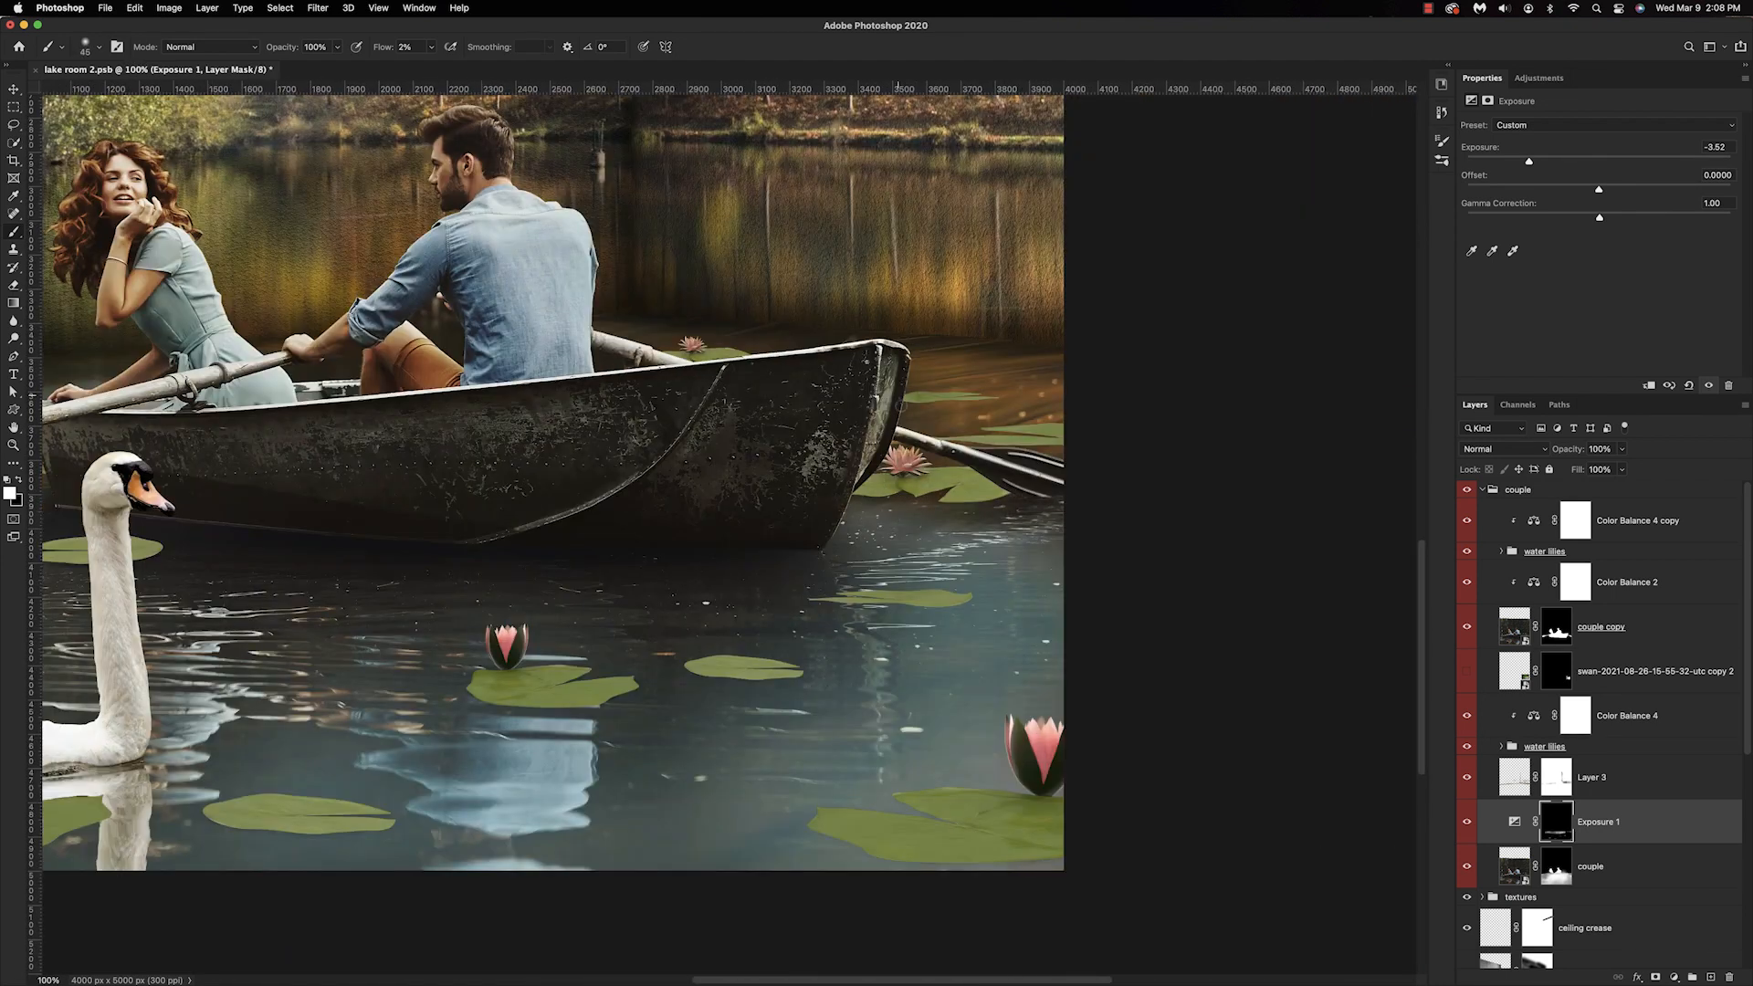
{"action": "scroll", "coordinate": [722, 474], "scroll_direction": "left", "scroll_amount": 15}
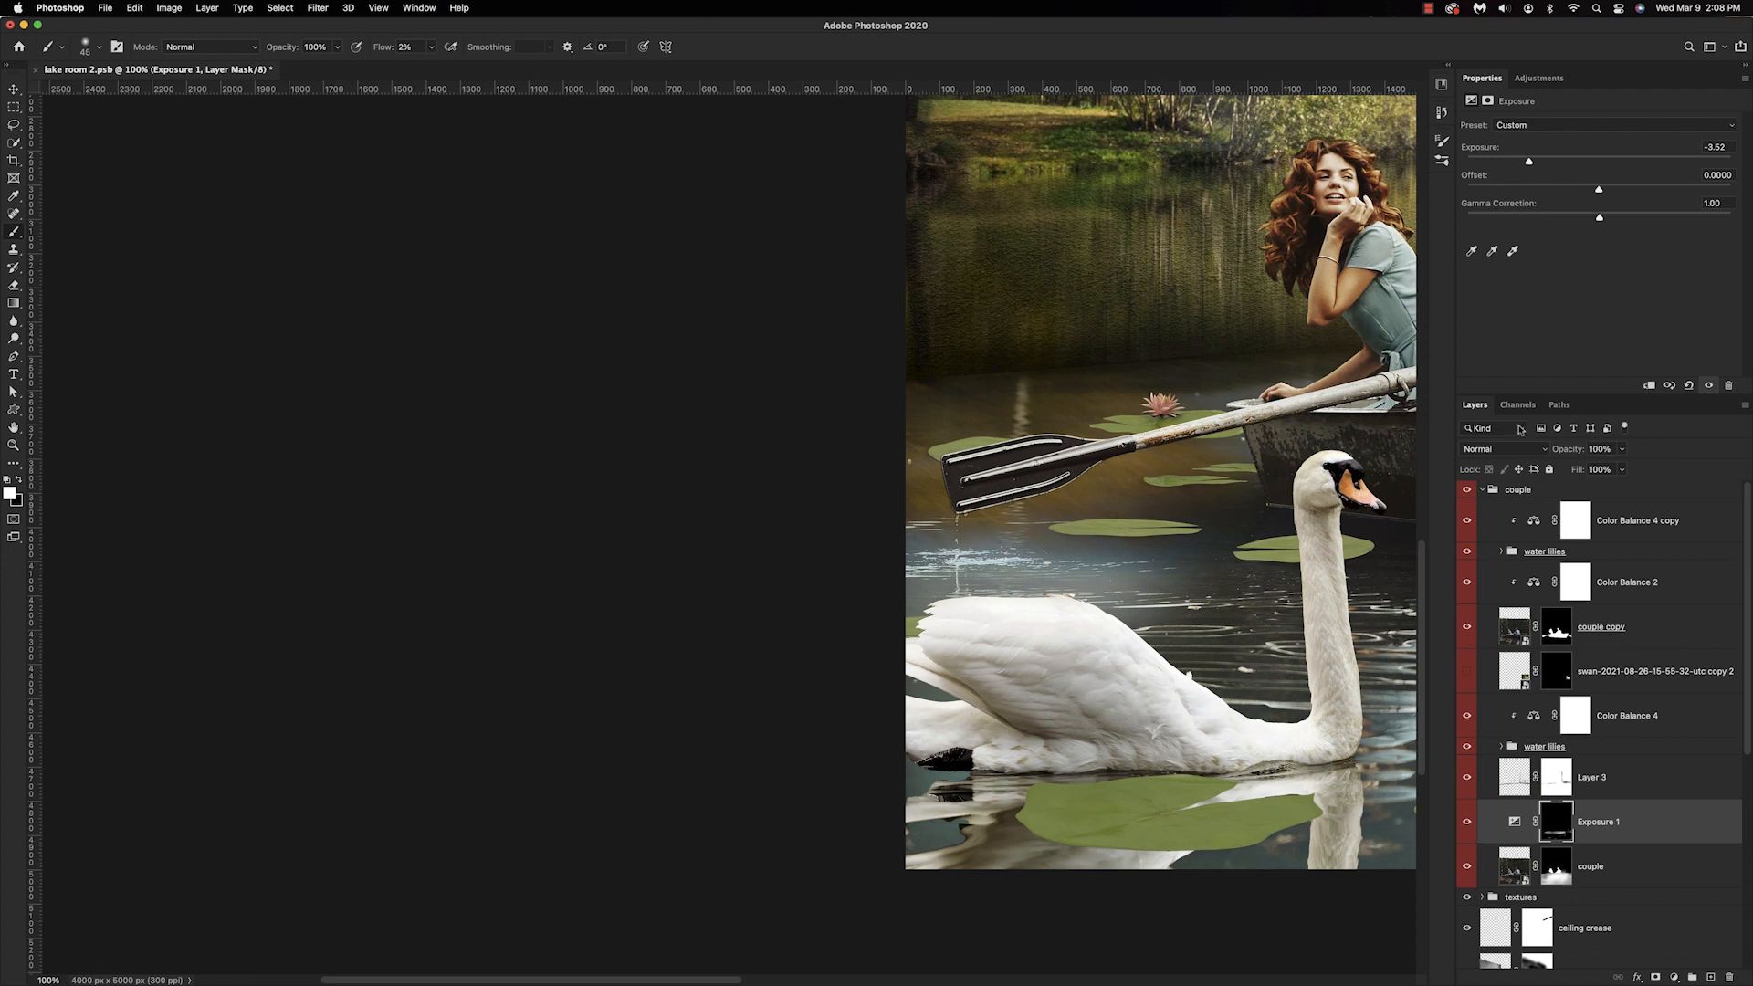
Darken the lake water around the boat on the Exposure 1 mask with a large soft brush, painting back any excess.
{"action": "key", "text": "super+minus"}
{"action": "key", "text": "bracketright"}
{"action": "key", "text": "bracketright"}
{"action": "key", "text": "bracketright"}
{"action": "key", "text": "bracketright"}
{"action": "key", "text": "bracketright"}
{"action": "key", "text": "bracketright"}
{"action": "key", "text": "bracketright"}
{"action": "key", "text": "bracketright"}
{"action": "key", "text": "bracketright"}
{"action": "key", "text": "bracketright"}
{"action": "left_click_drag", "start_coordinate": [1186, 453], "coordinate": [1240, 447]}
{"action": "scroll", "coordinate": [1288, 366], "scroll_direction": "right", "scroll_amount": 10}
{"action": "scroll", "coordinate": [1287, 366], "scroll_direction": "up", "scroll_amount": 2}
{"action": "left_click_drag", "start_coordinate": [981, 511], "coordinate": [768, 499]}
{"action": "left_click_drag", "start_coordinate": [973, 491], "coordinate": [831, 491]}
{"action": "key", "text": "x"}
{"action": "left_click_drag", "start_coordinate": [941, 486], "coordinate": [878, 477]}
{"action": "key", "text": "x"}
Refine the shadows on the lake water in the Exposure 1 mask with a 20 px white brush at 27% flow.
{"action": "left_click_drag", "start_coordinate": [382, 49], "coordinate": [404, 48]}
{"action": "key", "text": "super+plus"}
{"action": "key", "text": "super+plus"}
{"action": "key", "text": "bracketleft"}
{"action": "key", "text": "bracketleft"}
{"action": "key", "text": "bracketleft"}
{"action": "key", "text": "bracketleft"}
{"action": "key", "text": "bracketleft"}
{"action": "key", "text": "bracketleft"}
{"action": "key", "text": "bracketleft"}
{"action": "key", "text": "bracketleft"}
{"action": "key", "text": "bracketleft"}
{"action": "key", "text": "bracketleft"}
{"action": "key", "text": "bracketleft"}
{"action": "key", "text": "bracketleft"}
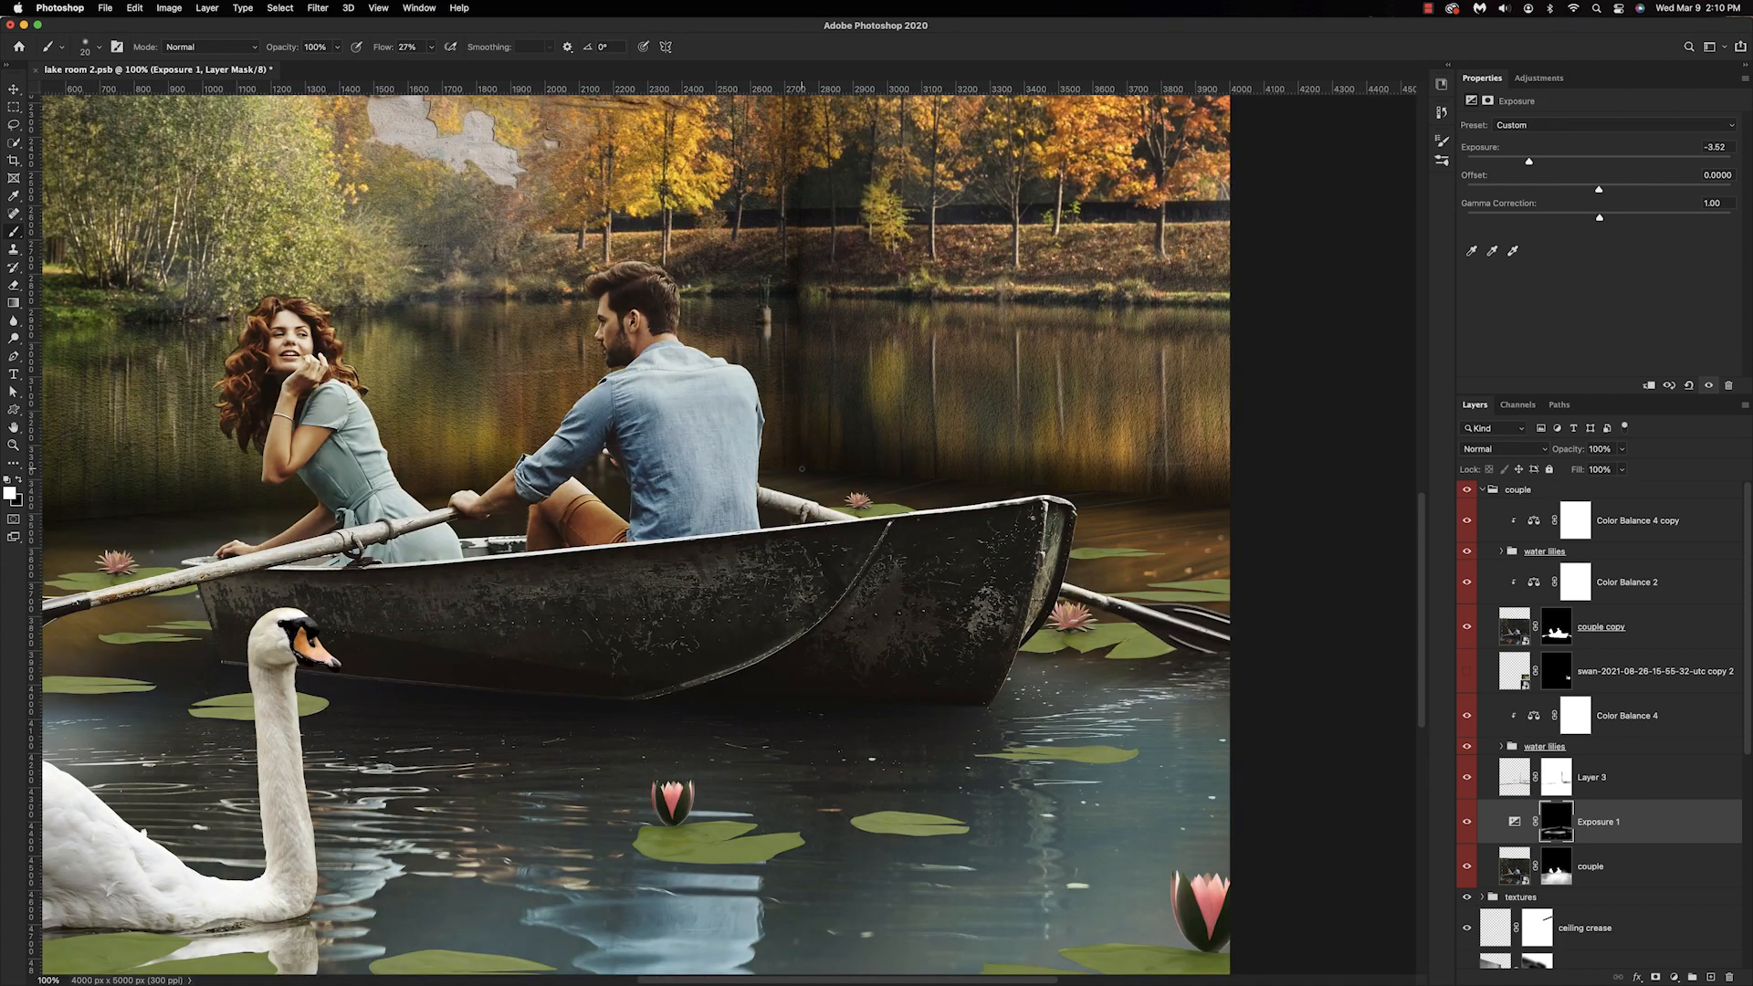
{"action": "scroll", "coordinate": [802, 468], "scroll_direction": "left", "scroll_amount": 10}
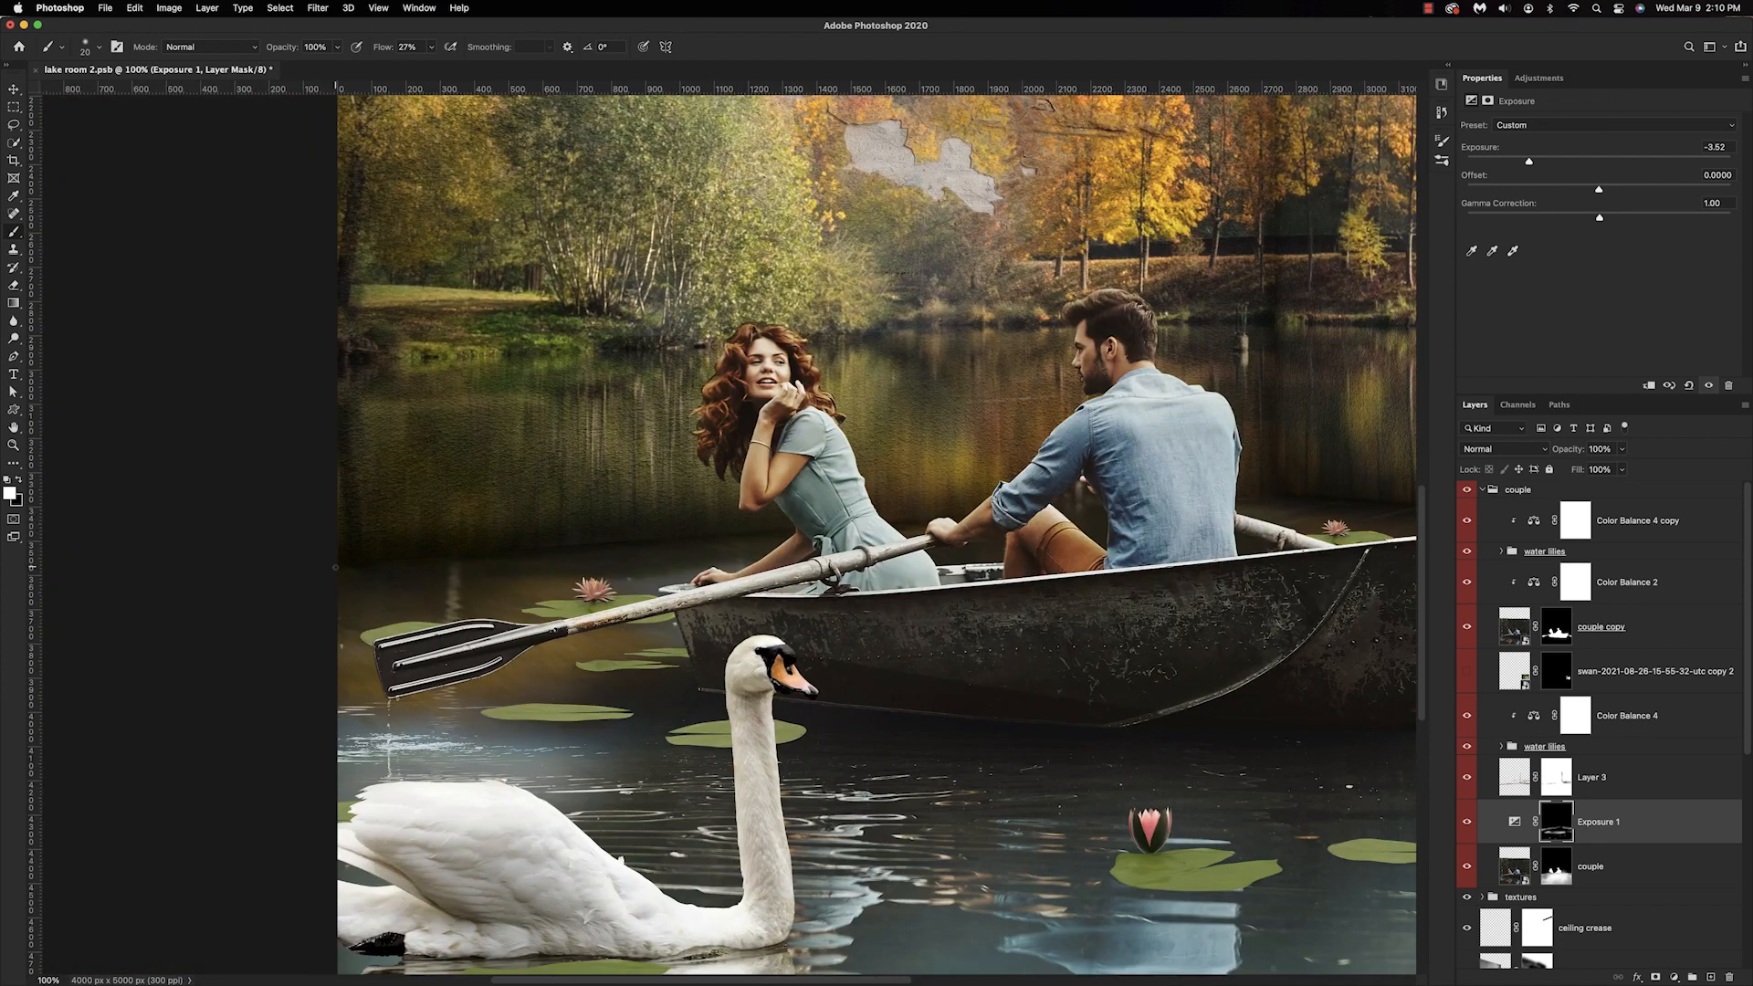
Adjust the broader water shadows on the Exposure 1 mask with a soft 200 px brush at 7% flow, switching to black to paint back excess.
{"action": "key", "text": "super+minus"}
{"action": "key", "text": "super+minus"}
{"action": "key", "text": "super+minus"}
{"action": "left_click_drag", "start_coordinate": [391, 49], "coordinate": [373, 49]}
{"action": "key", "text": "super+plus"}
{"action": "key", "text": "super+plus"}
{"action": "scroll", "coordinate": [728, 548], "scroll_direction": "right", "scroll_amount": 8}
{"action": "key", "text": "bracketright"}
{"action": "key", "text": "bracketright"}
{"action": "key", "text": "bracketright"}
{"action": "key", "text": "bracketright"}
{"action": "key", "text": "bracketright"}
{"action": "key", "text": "bracketright"}
{"action": "key", "text": "bracketright"}
{"action": "key", "text": "bracketright"}
{"action": "key", "text": "bracketright"}
{"action": "key", "text": "bracketright"}
{"action": "key", "text": "bracketright"}
{"action": "key", "text": "bracketright"}
{"action": "key", "text": "x"}
{"action": "key", "text": "super+minus"}
{"action": "key", "text": "super+minus"}
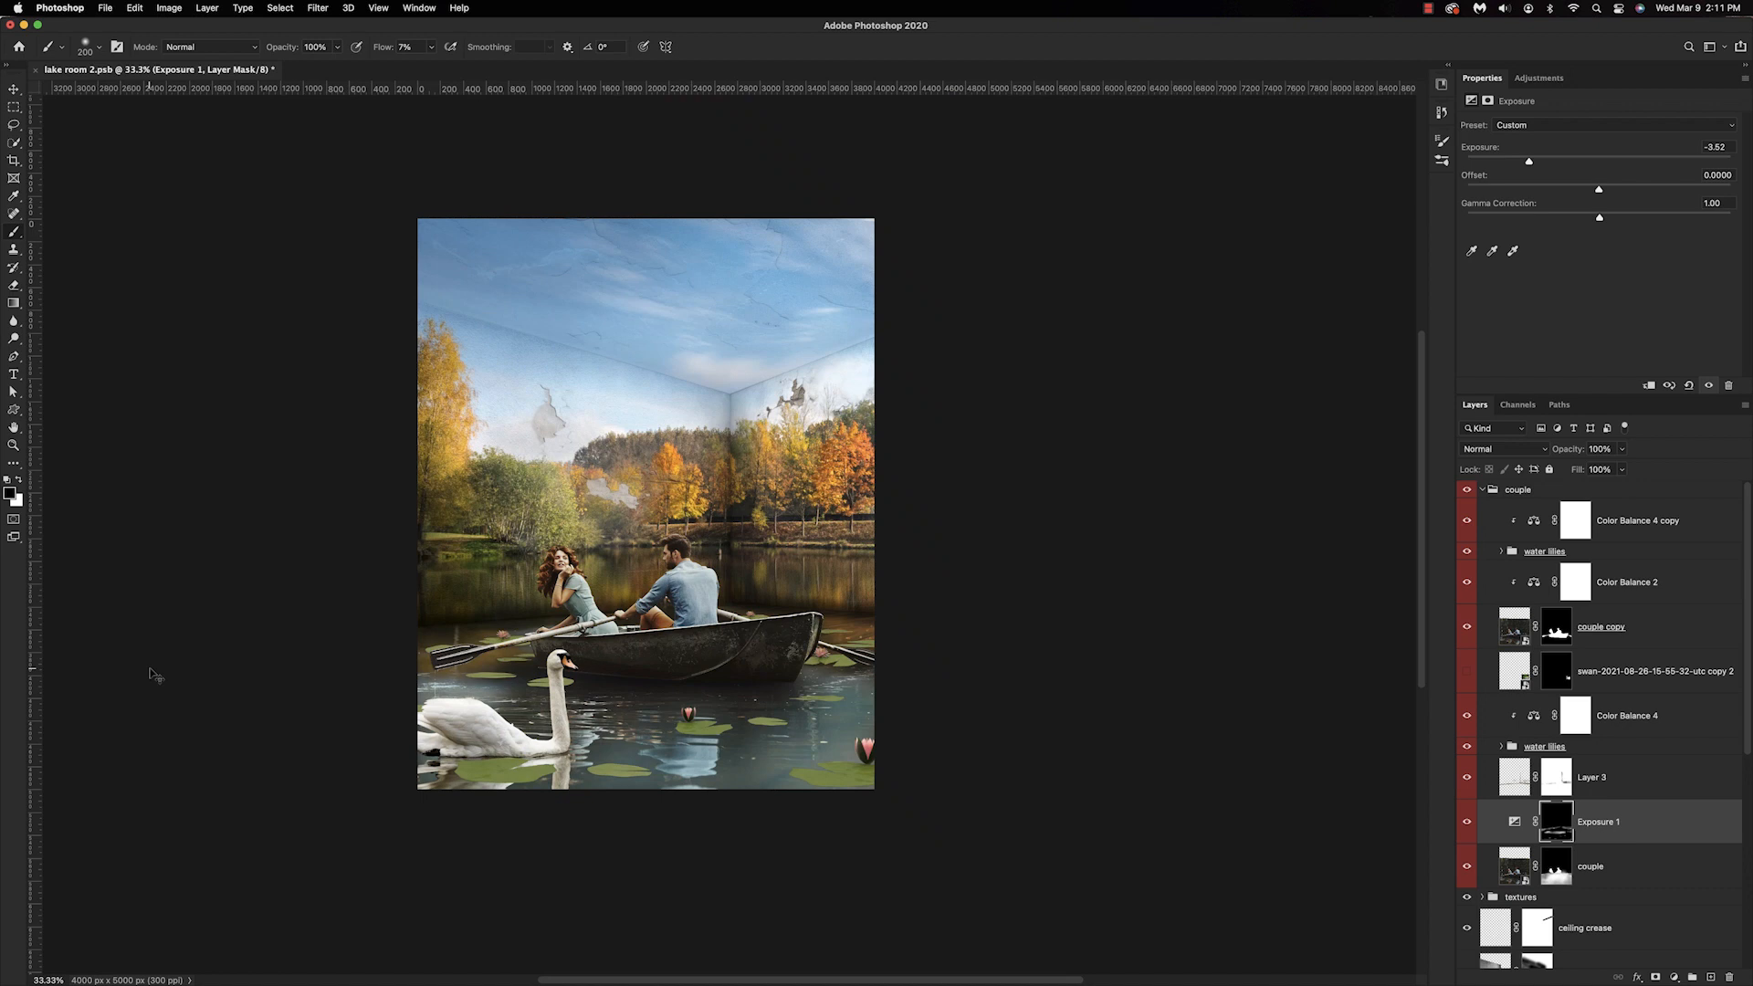
Add an Exposure adjustment clipped to the upper water lilies group and set its exposure to -3.11.
{"action": "key", "text": "super+plus"}
{"action": "scroll", "coordinate": [1011, 818], "scroll_direction": "left", "scroll_amount": 3}
{"action": "left_click", "coordinate": [1631, 554]}
{"action": "left_click", "coordinate": [1674, 977]}
{"action": "left_click", "coordinate": [1685, 773]}
{"action": "left_click_drag", "start_coordinate": [1599, 162], "coordinate": [1538, 165]}
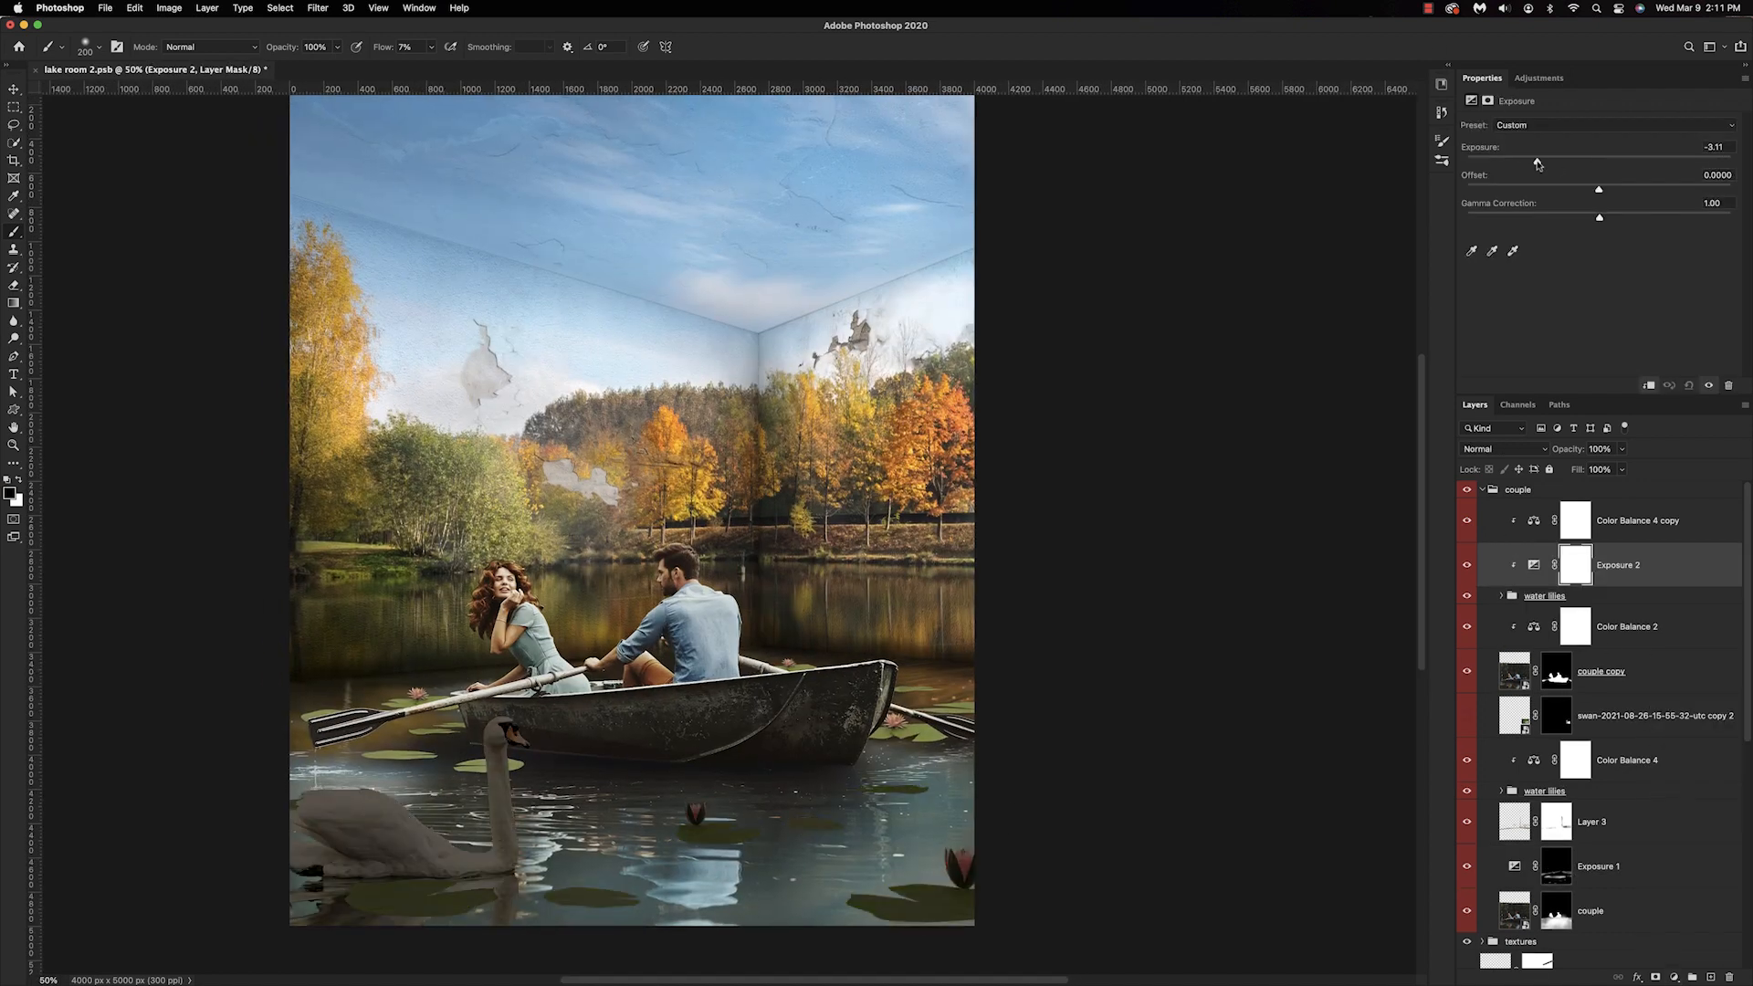
Invert the new Exposure adjustment's mask to black and rename the layer S.
{"action": "key", "text": "super+i"}
{"action": "double_click", "coordinate": [1618, 565]}
{"action": "type", "text": "S"}
{"action": "key", "text": "Return"}
Paint faint shading over the swan and the pad below the pink lily on the S mask with a soft white brush at 2% flow.
{"action": "key", "text": "super+plus"}
{"action": "key", "text": "super+plus"}
{"action": "left_click", "coordinate": [1576, 566]}
{"action": "scroll", "coordinate": [802, 594], "scroll_direction": "down", "scroll_amount": 10}
{"action": "left_click_drag", "start_coordinate": [812, 730], "coordinate": [748, 763]}
{"action": "scroll", "coordinate": [748, 731], "scroll_direction": "left", "scroll_amount": 8}
{"action": "left_click_drag", "start_coordinate": [630, 655], "coordinate": [642, 674]}
{"action": "key", "text": "super+plus"}
{"action": "scroll", "coordinate": [731, 639], "scroll_direction": "left", "scroll_amount": 10}
{"action": "key", "text": "bracketleft"}
{"action": "key", "text": "bracketleft"}
{"action": "key", "text": "bracketleft"}
{"action": "key", "text": "bracketleft"}
{"action": "key", "text": "bracketleft"}
{"action": "left_click_drag", "start_coordinate": [988, 539], "coordinate": [1034, 602]}
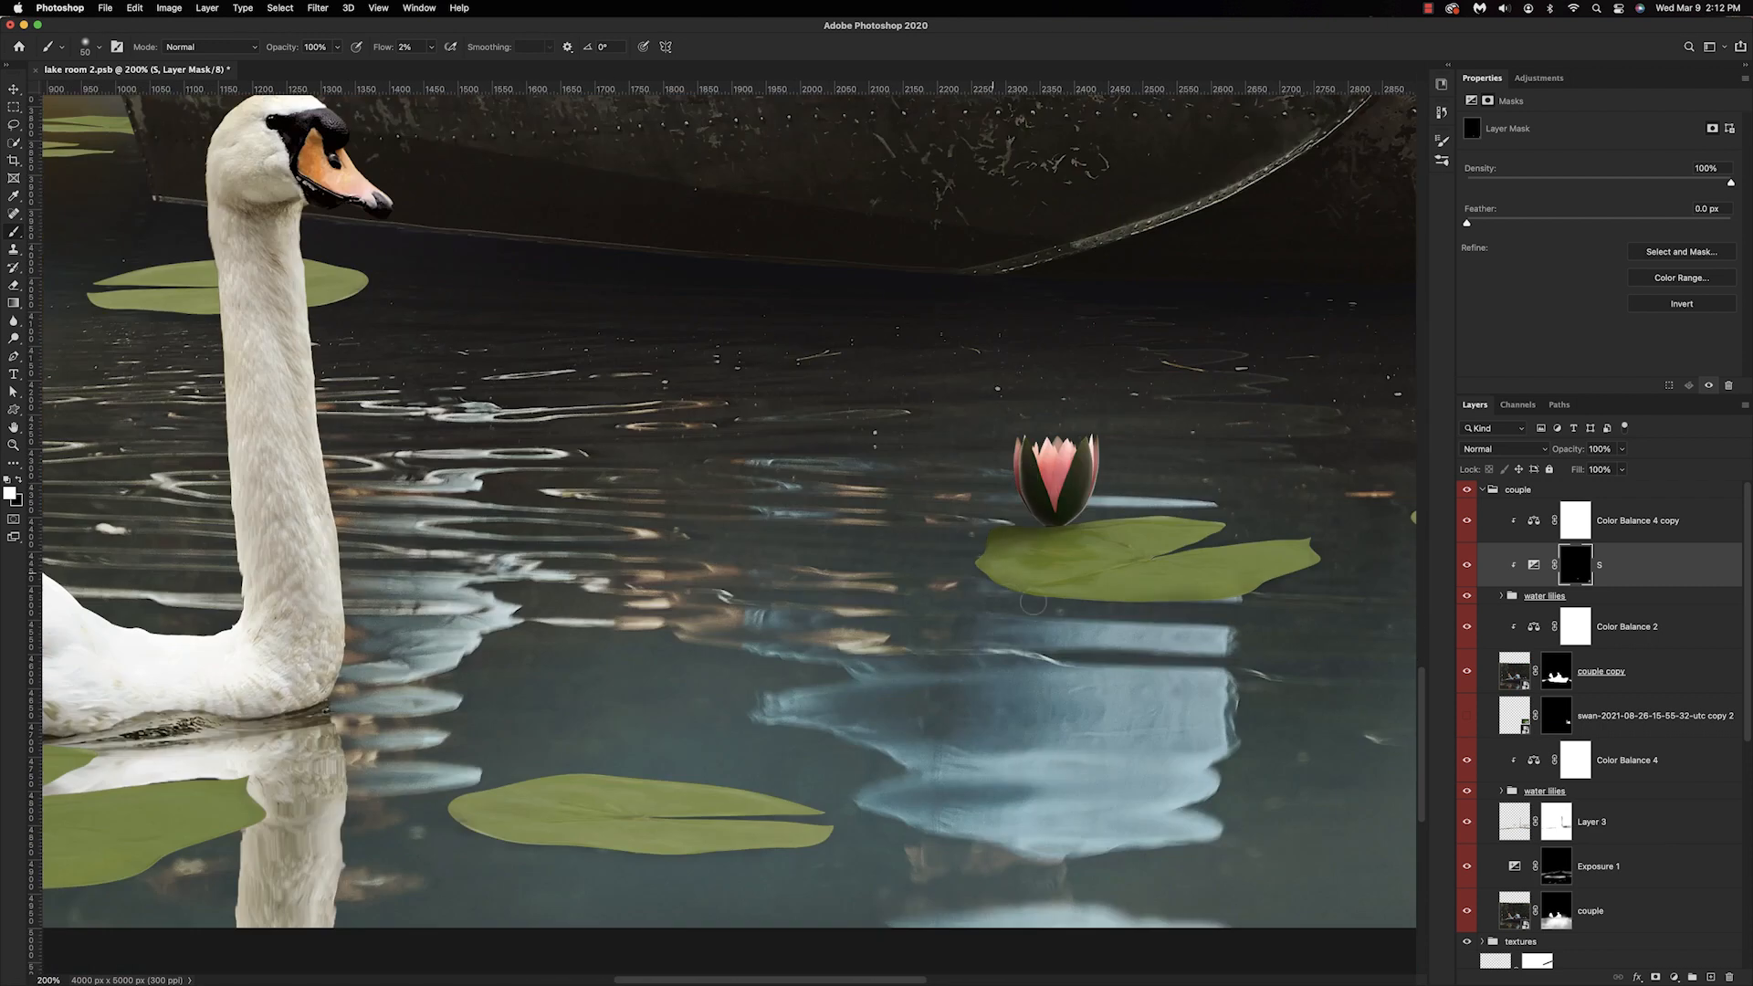
Shade the remaining foreground lilies on the S mask with a smaller brush, and paint back excess shading in black.
{"action": "key", "text": "bracketleft"}
{"action": "scroll", "coordinate": [968, 601], "scroll_direction": "right", "scroll_amount": 10}
{"action": "scroll", "coordinate": [967, 601], "scroll_direction": "down", "scroll_amount": 4}
{"action": "key", "text": "bracketleft"}
{"action": "key", "text": "bracketleft"}
{"action": "key", "text": "bracketleft"}
{"action": "left_click_drag", "start_coordinate": [829, 524], "coordinate": [923, 575]}
{"action": "mouse_move", "coordinate": [1016, 469]}
{"action": "left_mouse_down"}
{"action": "mouse_move", "coordinate": [1118, 511]}
{"action": "mouse_move", "coordinate": [1098, 442]}
{"action": "left_mouse_up"}
{"action": "key", "text": "super+minus"}
{"action": "key", "text": "x"}
{"action": "mouse_move", "coordinate": [107, 523]}
{"action": "left_mouse_down"}
{"action": "mouse_move", "coordinate": [595, 533]}
{"action": "mouse_move", "coordinate": [705, 581]}
{"action": "mouse_move", "coordinate": [911, 587]}
{"action": "left_mouse_up"}
Build up broader shading on the swan and nearby pads in the S mask with a larger white brush.
{"action": "key", "text": "bracketright"}
{"action": "key", "text": "bracketright"}
{"action": "key", "text": "bracketright"}
{"action": "key", "text": "bracketright"}
{"action": "key", "text": "bracketright"}
{"action": "key", "text": "bracketright"}
{"action": "key", "text": "x"}
{"action": "left_click_drag", "start_coordinate": [383, 585], "coordinate": [537, 609]}
{"action": "key", "text": "bracketright"}
{"action": "key", "text": "bracketright"}
{"action": "mouse_move", "coordinate": [699, 504]}
{"action": "left_mouse_down"}
{"action": "mouse_move", "coordinate": [559, 524]}
{"action": "mouse_move", "coordinate": [352, 511]}
{"action": "left_mouse_up"}
Shade the swan's lower body on the S mask with an 80 px brush at 2% flow, and soften the excess with black.
{"action": "key", "text": "bracketleft"}
{"action": "key", "text": "bracketleft"}
{"action": "key", "text": "bracketleft"}
{"action": "key", "text": "bracketleft"}
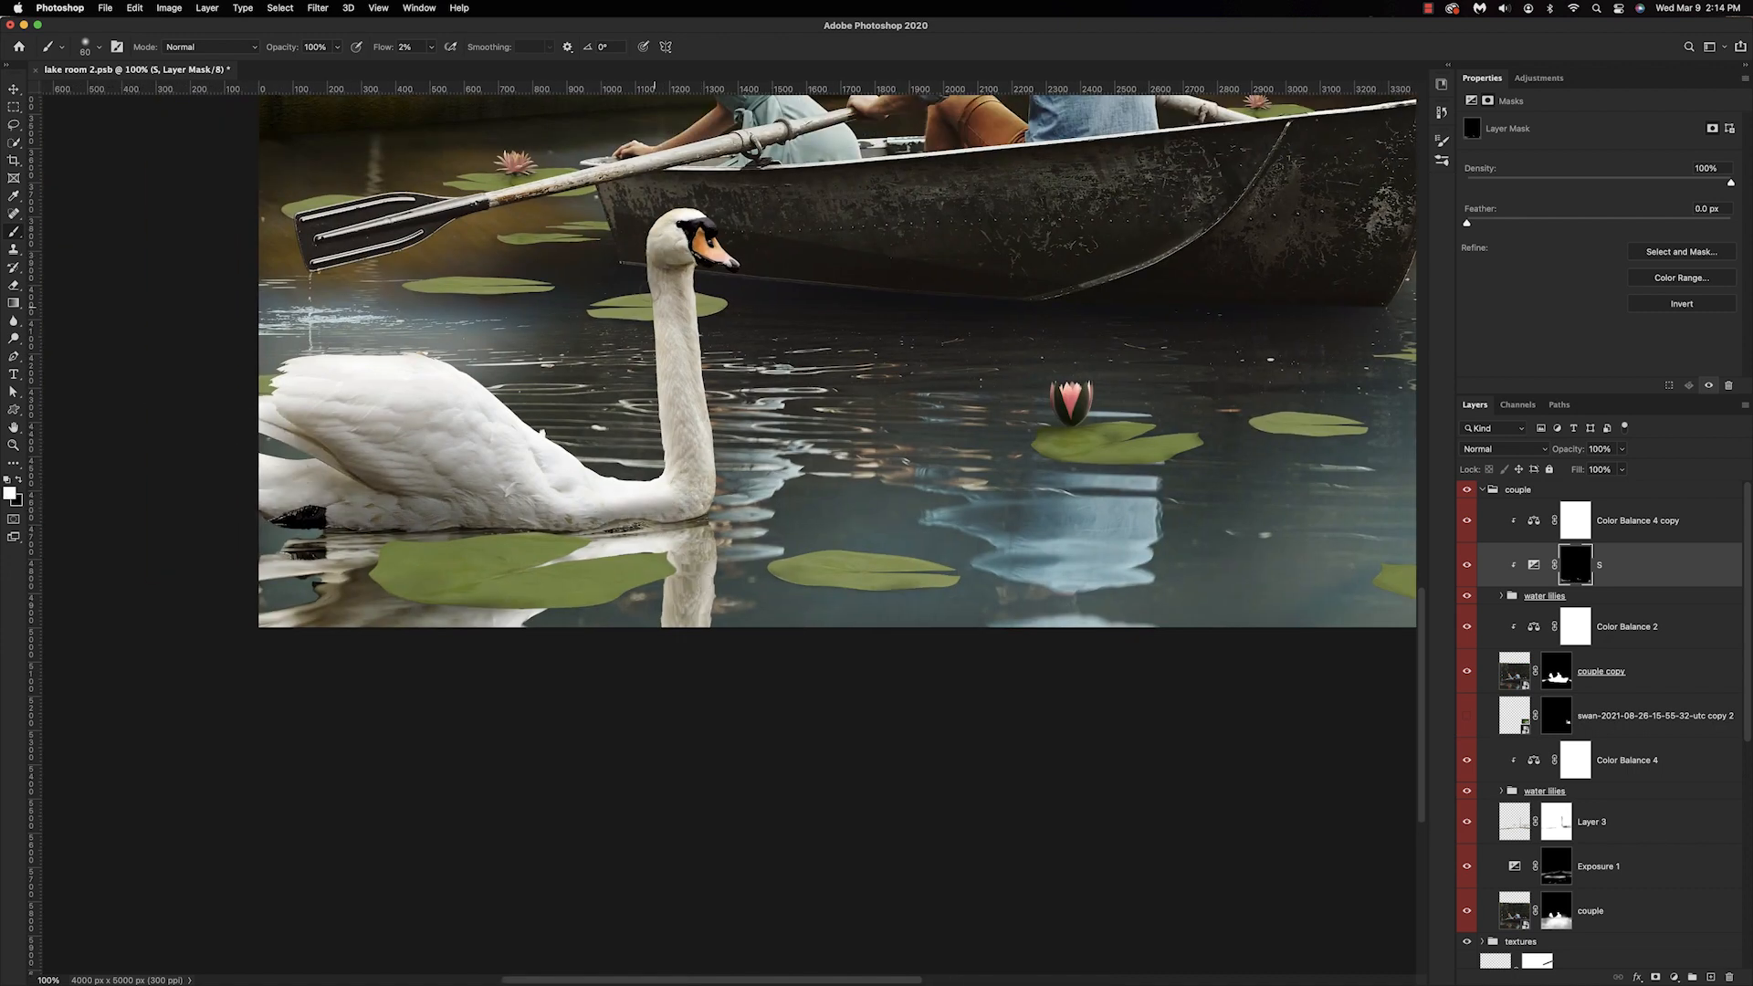
{"action": "mouse_move", "coordinate": [673, 517]}
{"action": "left_mouse_down"}
{"action": "mouse_move", "coordinate": [437, 528]}
{"action": "mouse_move", "coordinate": [274, 498]}
{"action": "mouse_move", "coordinate": [337, 456]}
{"action": "left_mouse_up"}
{"action": "key", "text": "super+minus"}
{"action": "key", "text": "super+minus"}
{"action": "key", "text": "super+minus"}
{"action": "key", "text": "super+equal"}
{"action": "key", "text": "super+equal"}
{"action": "key", "text": "super+equal"}
{"action": "key", "text": "x"}
{"action": "left_click_drag", "start_coordinate": [485, 438], "coordinate": [662, 527]}
Deepen the shading along the swan's body on the S mask with a larger white brush, and lighten its neck with black.
{"action": "key", "text": "x"}
{"action": "key", "text": "bracketright"}
{"action": "key", "text": "bracketright"}
{"action": "key", "text": "bracketright"}
{"action": "key", "text": "bracketright"}
{"action": "key", "text": "bracketright"}
{"action": "key", "text": "bracketright"}
{"action": "mouse_move", "coordinate": [547, 826]}
{"action": "left_mouse_down"}
{"action": "mouse_move", "coordinate": [416, 771]}
{"action": "mouse_move", "coordinate": [492, 820]}
{"action": "left_mouse_up"}
{"action": "key", "text": "x"}
{"action": "left_click_drag", "start_coordinate": [742, 625], "coordinate": [744, 668]}
{"action": "key", "text": "x"}
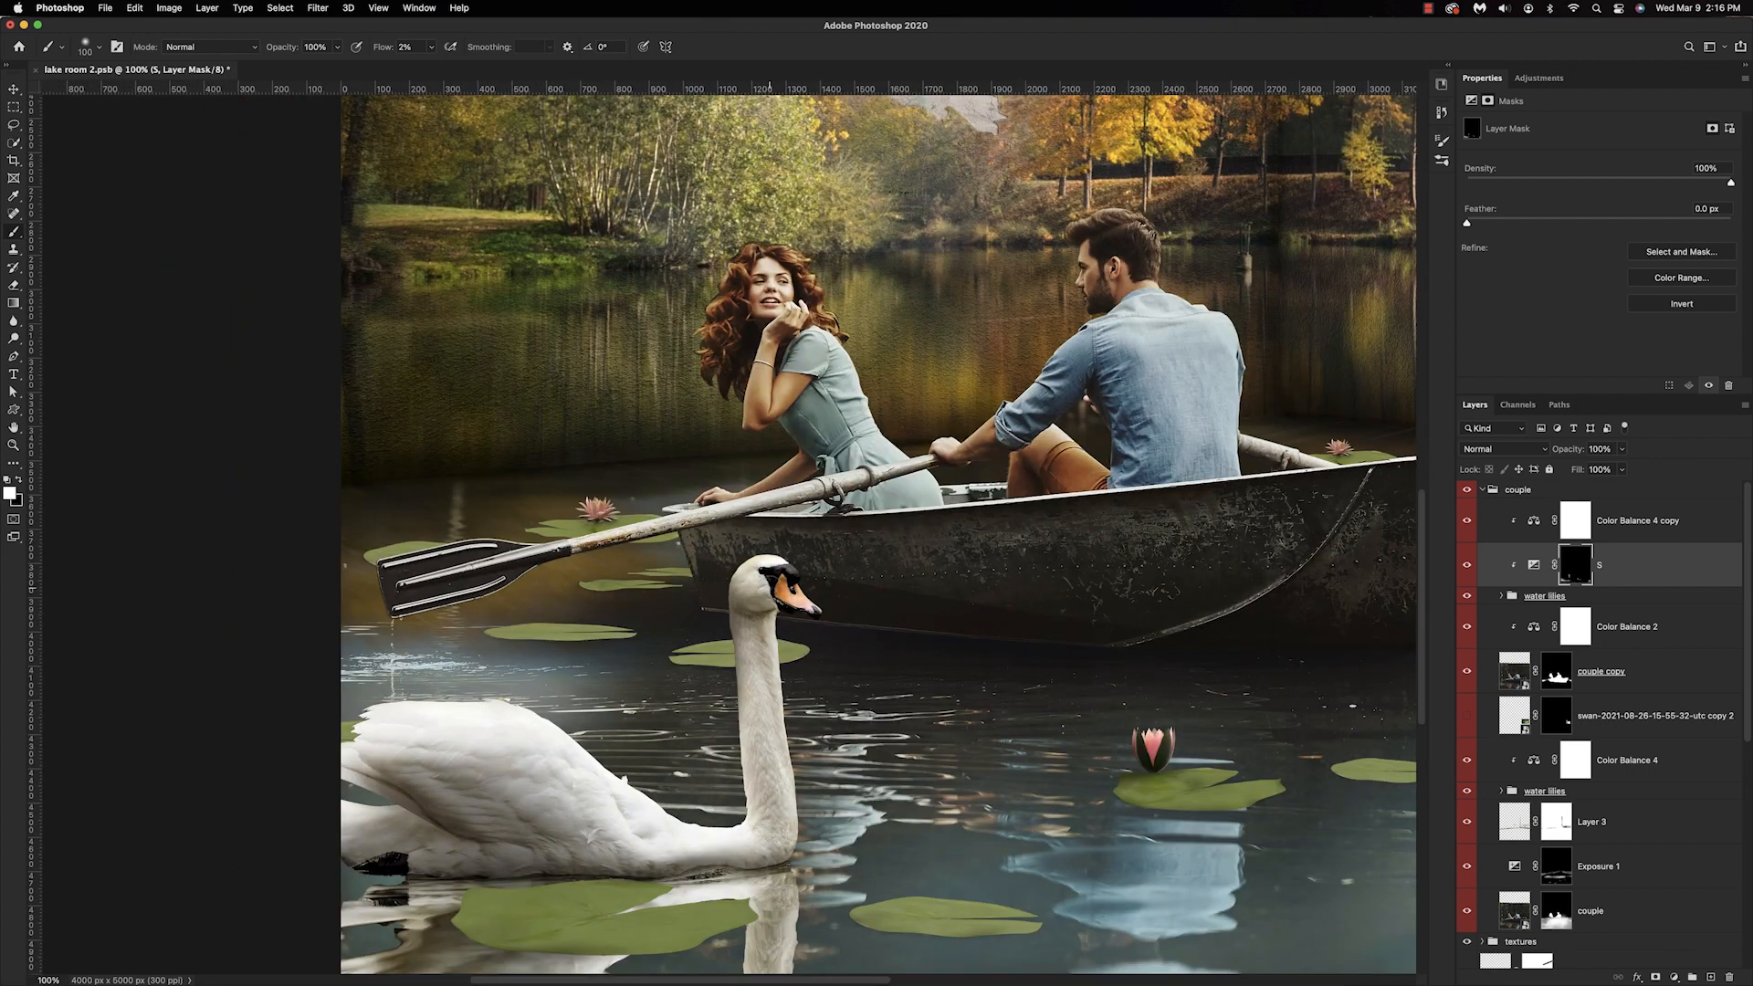
{"action": "key", "text": "super+minus"}
{"action": "key", "text": "super+minus"}
{"action": "key", "text": "super+equal"}
{"action": "key", "text": "super+equal"}
Load the swan's layer mask as an inverted selection for shading around it on the S mask at 20% flow, and deselect.
{"action": "key", "text": "bracketleft"}
{"action": "key", "text": "bracketleft"}
{"action": "key", "text": "bracketleft"}
{"action": "key", "text": "bracketleft"}
{"action": "left_click", "coordinate": [1501, 596]}
{"action": "left_click", "coordinate": [1575, 806], "text": "super"}
{"action": "key", "text": "super+shift+i"}
{"action": "key", "text": "bracketright"}
{"action": "key", "text": "bracketright"}
{"action": "key", "text": "bracketright"}
{"action": "key", "text": "shift+2"}
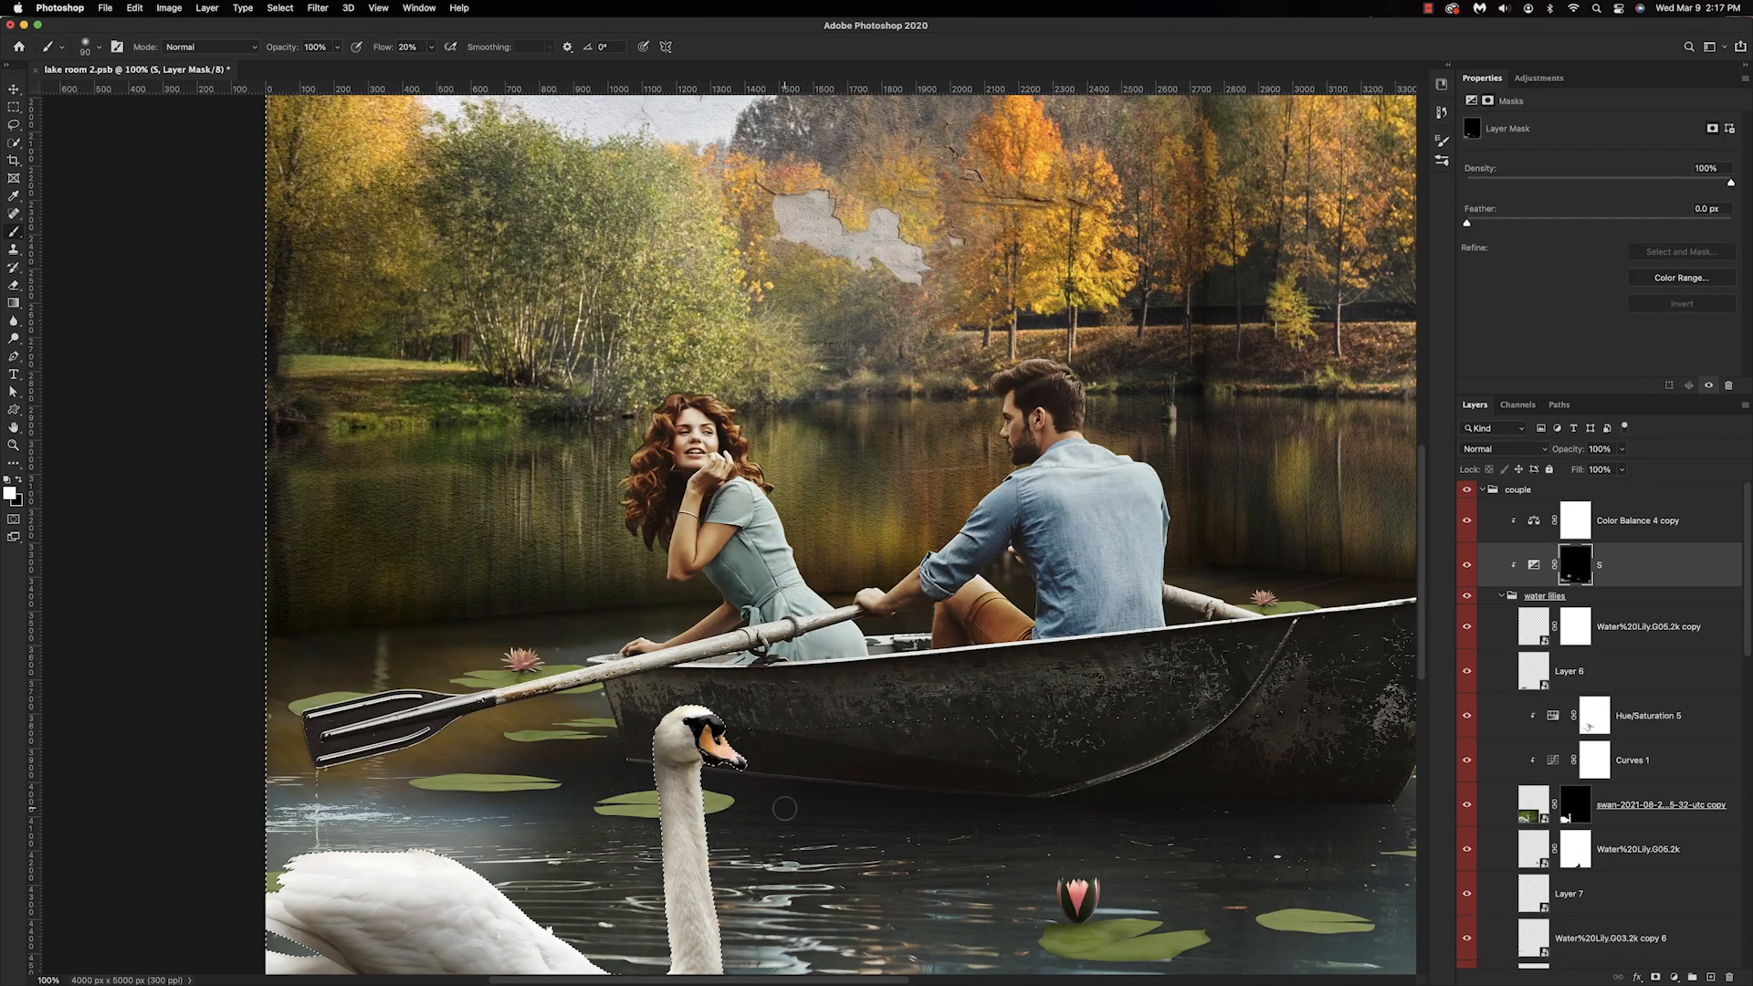
{"action": "key", "text": "super+d"}
Touch up the foreground shading on the S mask with black and reduce the brush flow to 6%.
{"action": "scroll", "coordinate": [1468, 603], "scroll_direction": "down", "scroll_amount": 2}
{"action": "key", "text": "super+minus"}
{"action": "scroll", "coordinate": [1587, 507], "scroll_direction": "down", "scroll_amount": 5}
{"action": "key", "text": "x"}
{"action": "key", "text": "super+equal"}
{"action": "left_click_drag", "start_coordinate": [1118, 889], "coordinate": [997, 551]}
{"action": "left_click_drag", "start_coordinate": [387, 50], "coordinate": [377, 51]}
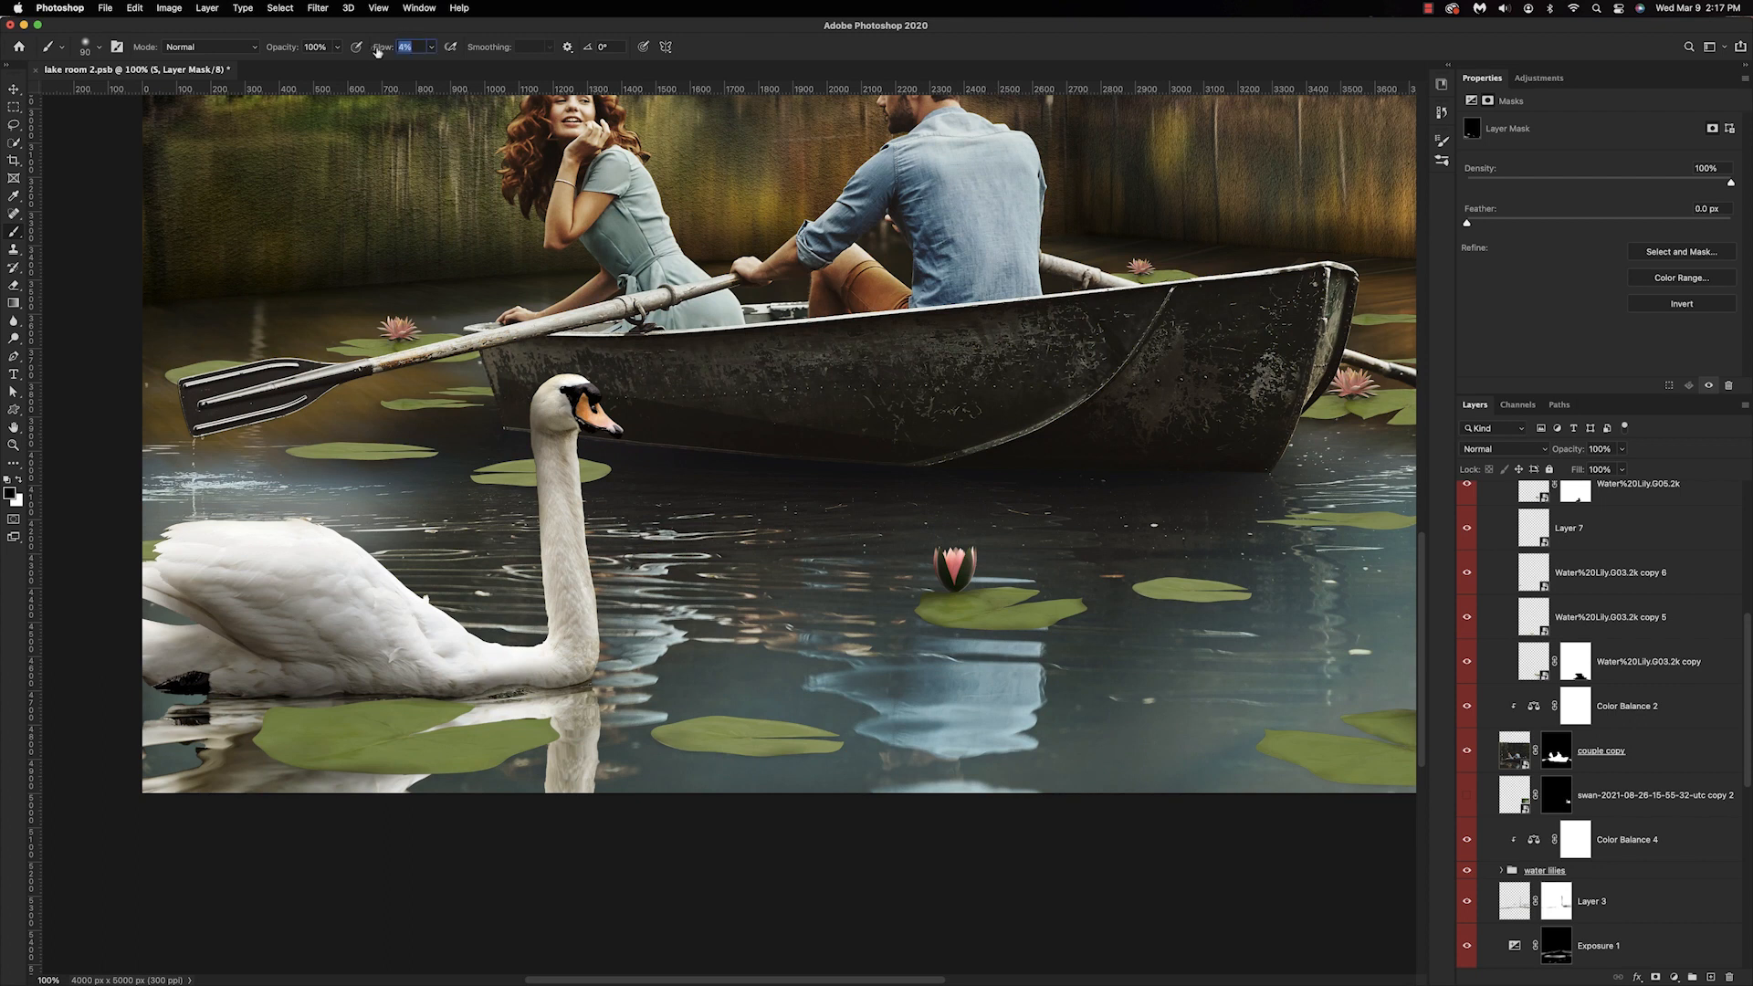
Duplicate the S exposure layer to just above the lower water lilies group and fill the copy's mask with black.
{"action": "scroll", "coordinate": [1507, 593], "scroll_direction": "up", "scroll_amount": 10}
{"action": "left_click", "coordinate": [1502, 598]}
{"action": "key", "text": "super+minus"}
{"action": "left_click_drag", "start_coordinate": [1619, 579], "coordinate": [1618, 782]}
{"action": "left_click", "coordinate": [1575, 804]}
{"action": "key", "text": "alt+BackSpace"}
Build up shading on the lily pads around the boat by painting white on the S copy mask.
{"action": "key", "text": "super+equal"}
{"action": "key", "text": "super+equal"}
{"action": "left_click_drag", "start_coordinate": [470, 557], "coordinate": [1114, 749]}
{"action": "key", "text": "x"}
{"action": "mouse_move", "coordinate": [876, 566]}
{"action": "left_mouse_down"}
{"action": "mouse_move", "coordinate": [1090, 598]}
{"action": "mouse_move", "coordinate": [1156, 581]}
{"action": "left_mouse_up"}
{"action": "left_click_drag", "start_coordinate": [776, 549], "coordinate": [498, 550]}
{"action": "key", "text": "super+minus"}
{"action": "key", "text": "super+minus"}
{"action": "key", "text": "super+minus"}
{"action": "key", "text": "super+equal"}
{"action": "key", "text": "x"}
{"action": "key", "text": "x"}
{"action": "left_click_drag", "start_coordinate": [716, 508], "coordinate": [765, 508]}
Shrink the brush to 15 px for the pads near the oar and undo the last stroke on the S copy mask.
{"action": "key", "text": "super+equal"}
{"action": "key", "text": "super+equal"}
{"action": "left_click_drag", "start_coordinate": [734, 438], "coordinate": [780, 550]}
{"action": "key", "text": "bracketleft"}
{"action": "key", "text": "bracketleft"}
{"action": "key", "text": "bracketleft"}
{"action": "key", "text": "bracketleft"}
{"action": "key", "text": "bracketleft"}
{"action": "key", "text": "bracketleft"}
{"action": "key", "text": "bracketleft"}
{"action": "key", "text": "bracketleft"}
{"action": "key", "text": "bracketleft"}
{"action": "key", "text": "bracketleft"}
{"action": "key", "text": "bracketleft"}
{"action": "left_click_drag", "start_coordinate": [749, 448], "coordinate": [701, 444]}
{"action": "key", "text": "super+z"}
Shade the lily pads near the oar on the S copy mask at 1% flow, and compare with the layer hidden.
{"action": "left_click_drag", "start_coordinate": [379, 51], "coordinate": [376, 51]}
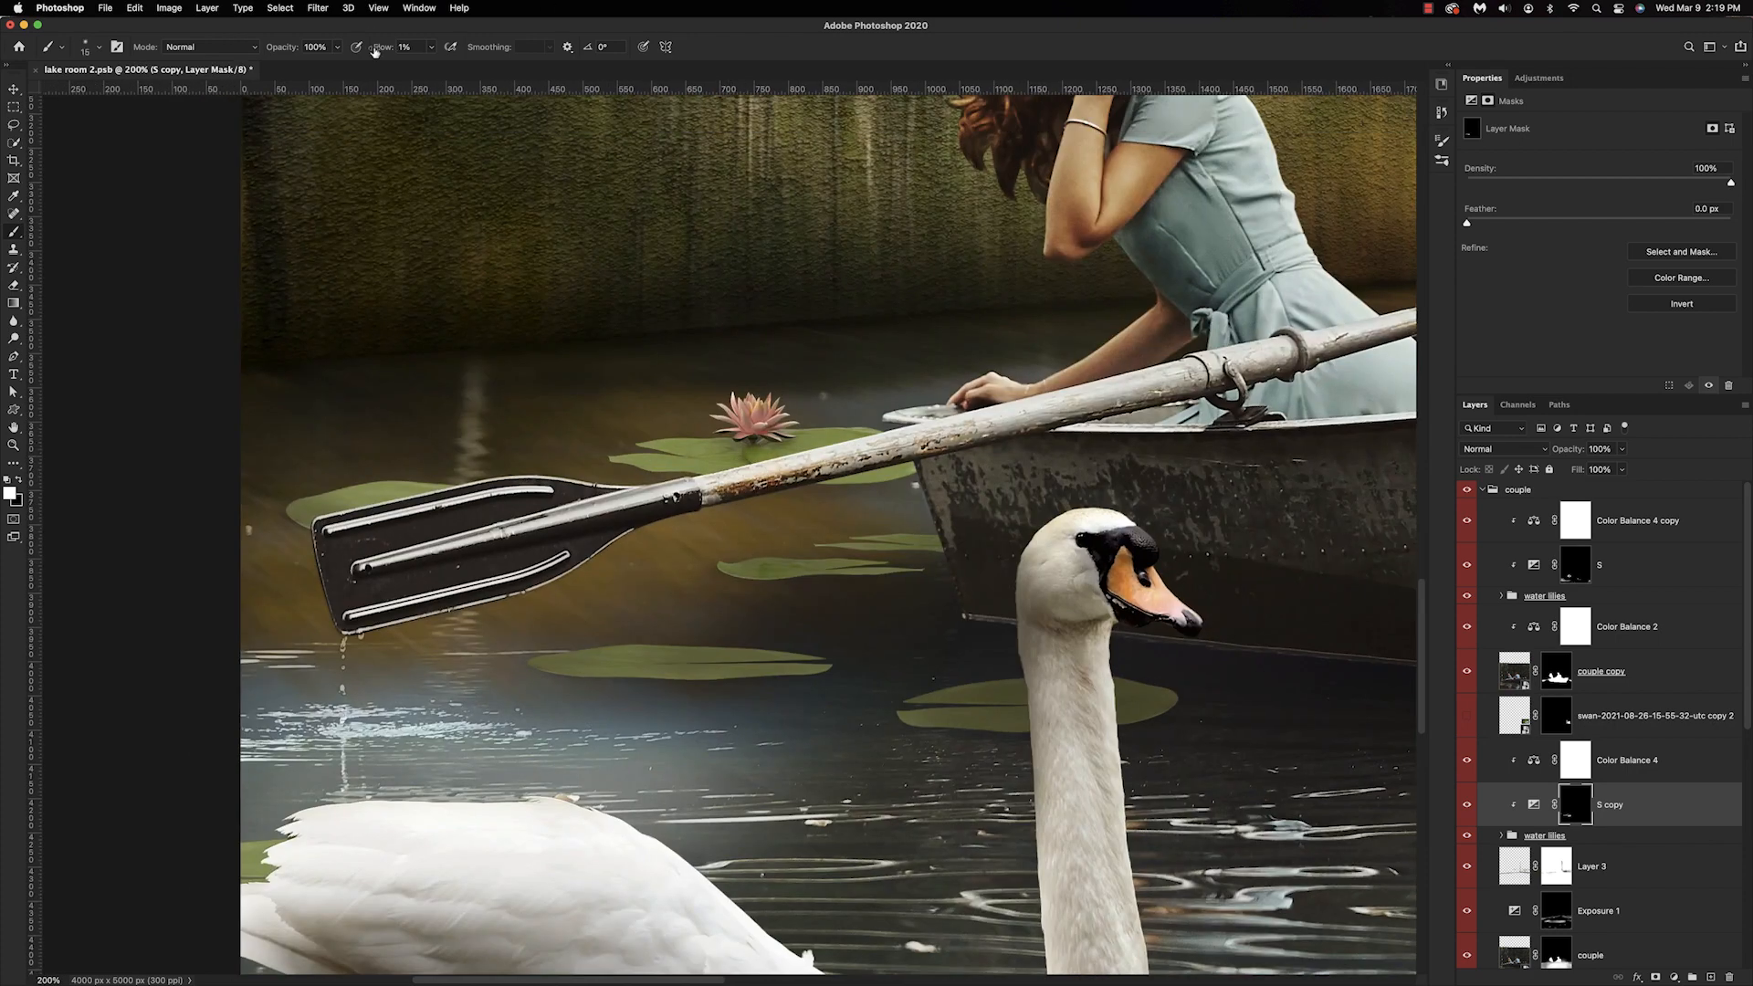
{"action": "key", "text": "super+minus"}
{"action": "left_click_drag", "start_coordinate": [741, 445], "coordinate": [247, 477]}
{"action": "key", "text": "super+equal"}
{"action": "left_click_drag", "start_coordinate": [1187, 548], "coordinate": [527, 568]}
{"action": "mouse_move", "coordinate": [1002, 623]}
{"action": "left_mouse_down"}
{"action": "mouse_move", "coordinate": [987, 625]}
{"action": "mouse_move", "coordinate": [1156, 674]}
{"action": "left_mouse_up"}
{"action": "left_click", "coordinate": [1467, 806]}
{"action": "left_click", "coordinate": [1466, 807]}
{"action": "key", "text": "super+minus"}
{"action": "key", "text": "super+minus"}
{"action": "key", "text": "super+minus"}
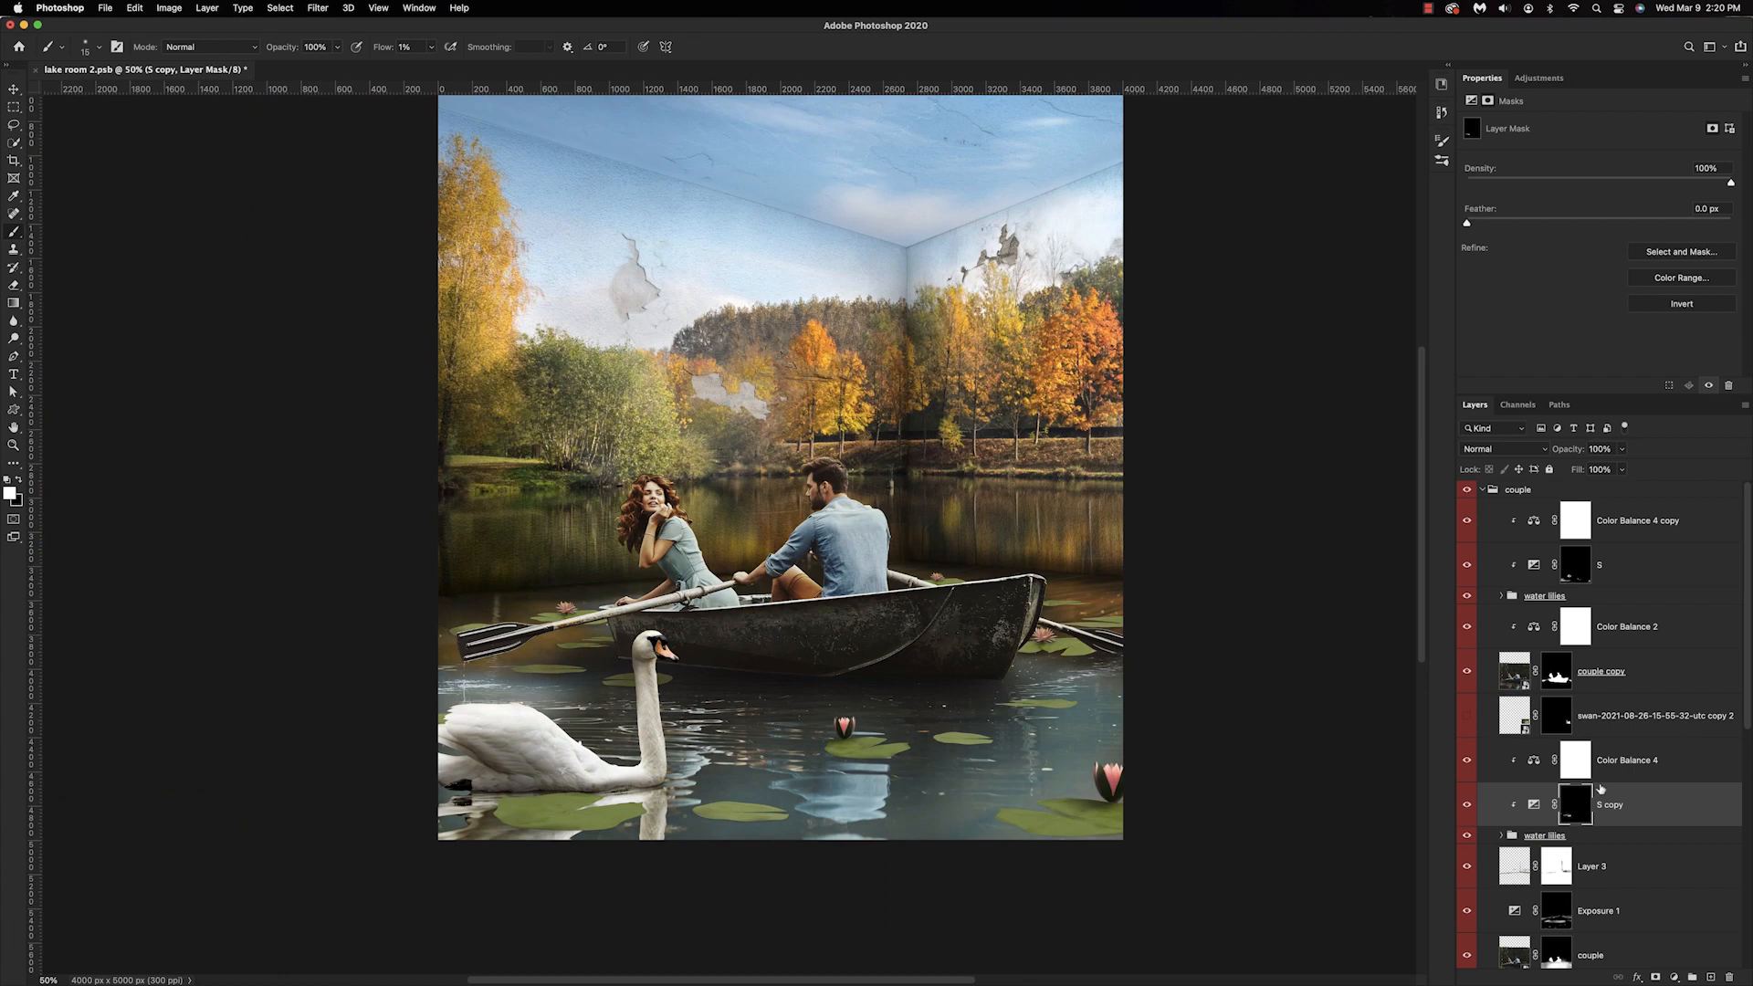
Apply a Gaussian Blur to the Water%20Lily.H03.2k copy layer and copy the filter to other lily layers in the lower group.
{"action": "left_click", "coordinate": [1501, 836]}
{"action": "scroll", "coordinate": [1598, 793], "scroll_direction": "down", "scroll_amount": 8}
{"action": "left_click", "coordinate": [1607, 810]}
{"action": "left_click", "coordinate": [318, 8]}
{"action": "left_click", "coordinate": [548, 220]}
{"action": "key", "text": "Return"}
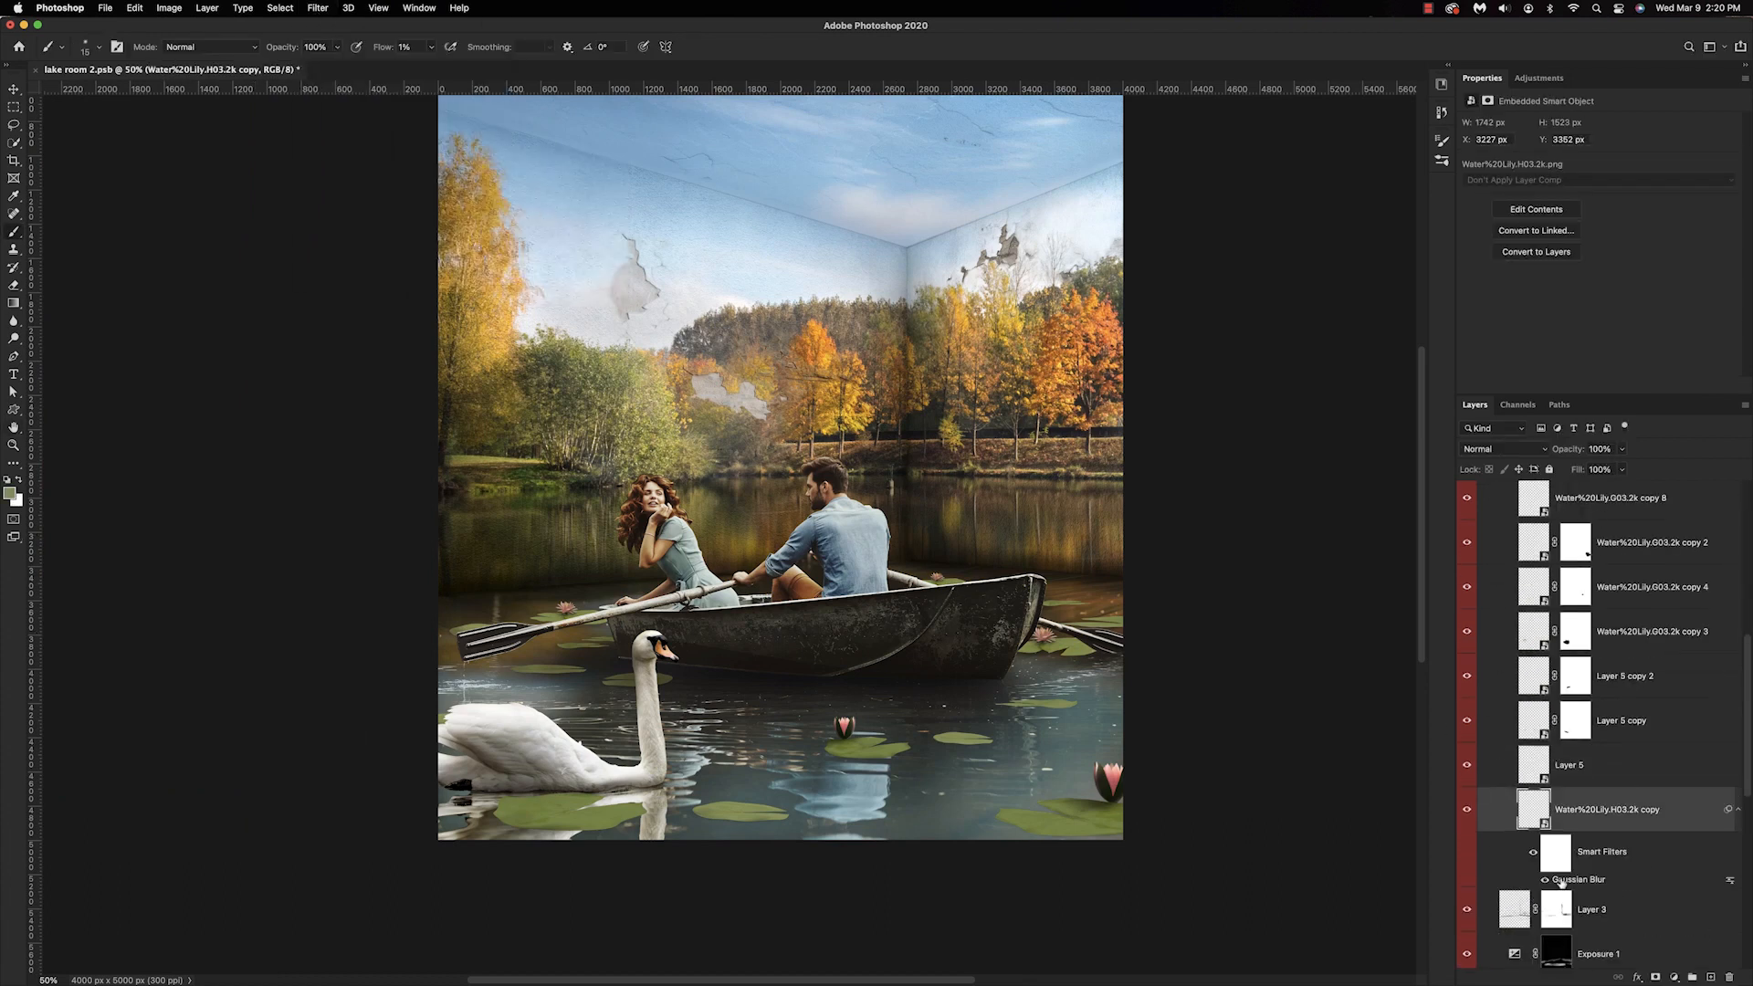
{"action": "left_click_drag", "start_coordinate": [1597, 881], "coordinate": [1722, 634]}
{"action": "left_click_drag", "start_coordinate": [1583, 934], "coordinate": [1587, 876]}
{"action": "left_click", "coordinate": [1534, 542]}
{"action": "key", "text": "super+t"}
{"action": "scroll", "coordinate": [1094, 539], "scroll_direction": "up", "scroll_amount": 5}
{"action": "left_click_drag", "start_coordinate": [1023, 639], "coordinate": [1019, 688]}
{"action": "key", "text": "Escape"}
{"action": "scroll", "coordinate": [1019, 689], "scroll_direction": "down", "scroll_amount": 5}
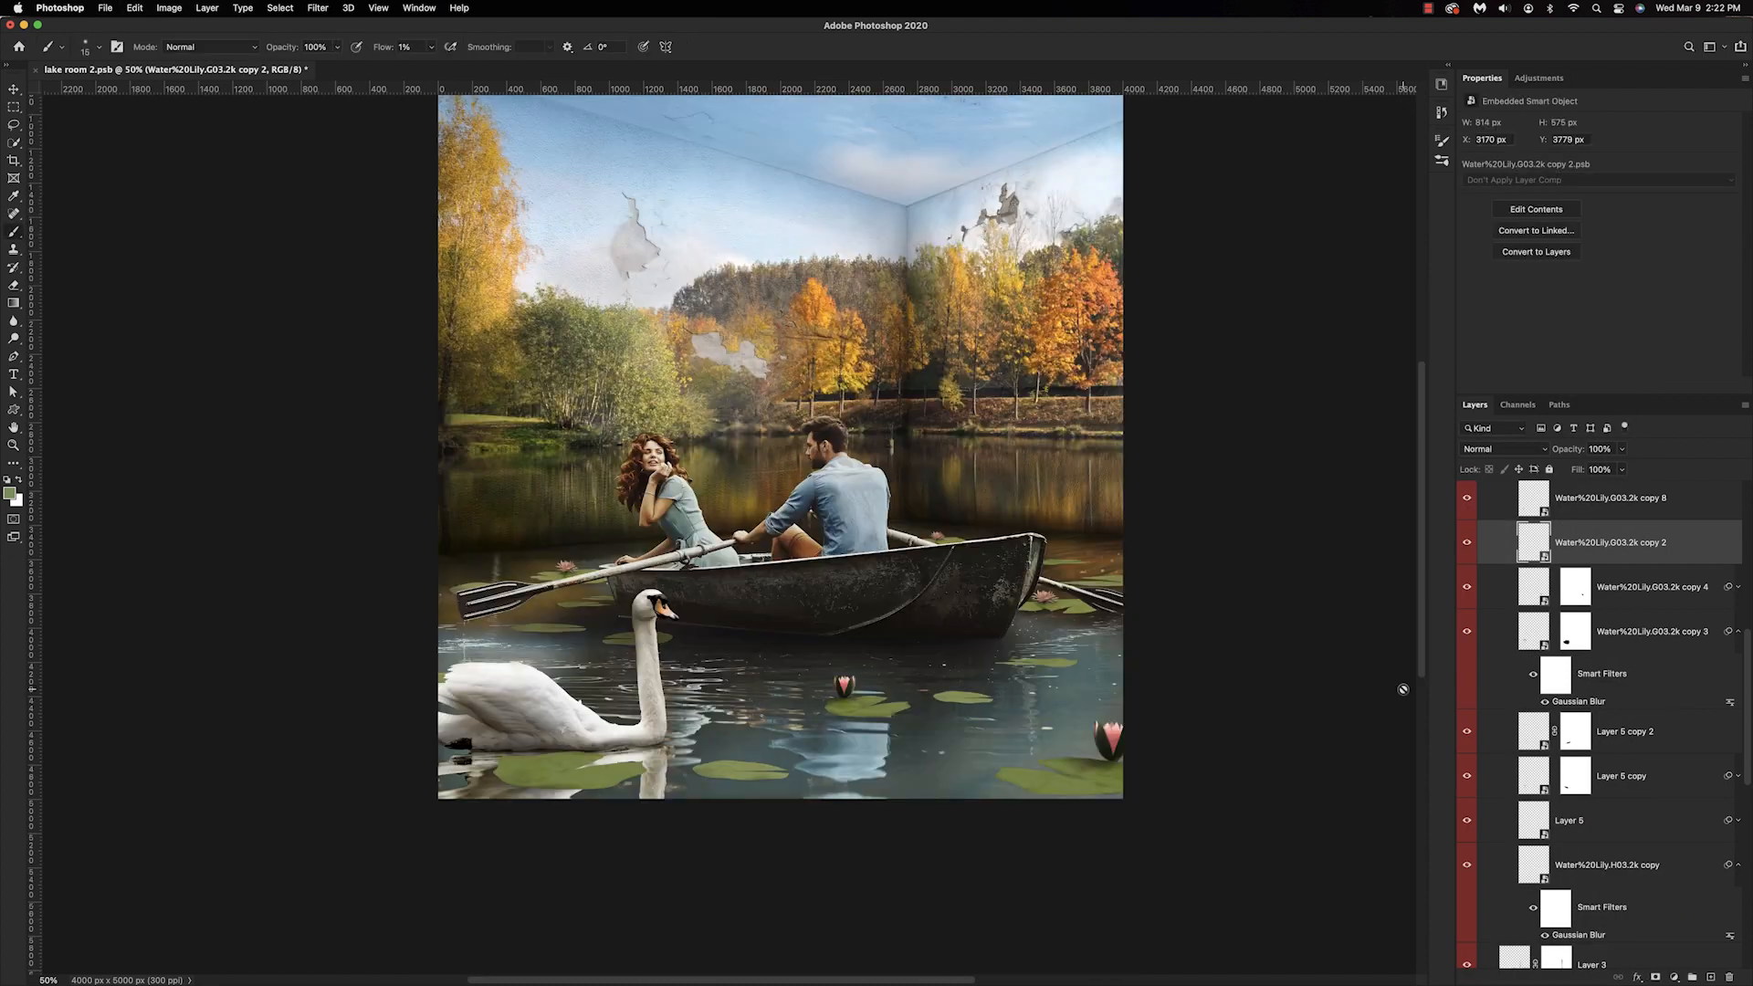
Apply a 3-pixel Gaussian Blur to the Water%20Lily.G05.2k copy layer and repeat the blur on other lily layers in the upper group.
{"action": "scroll", "coordinate": [1474, 571], "scroll_direction": "up", "scroll_amount": 4}
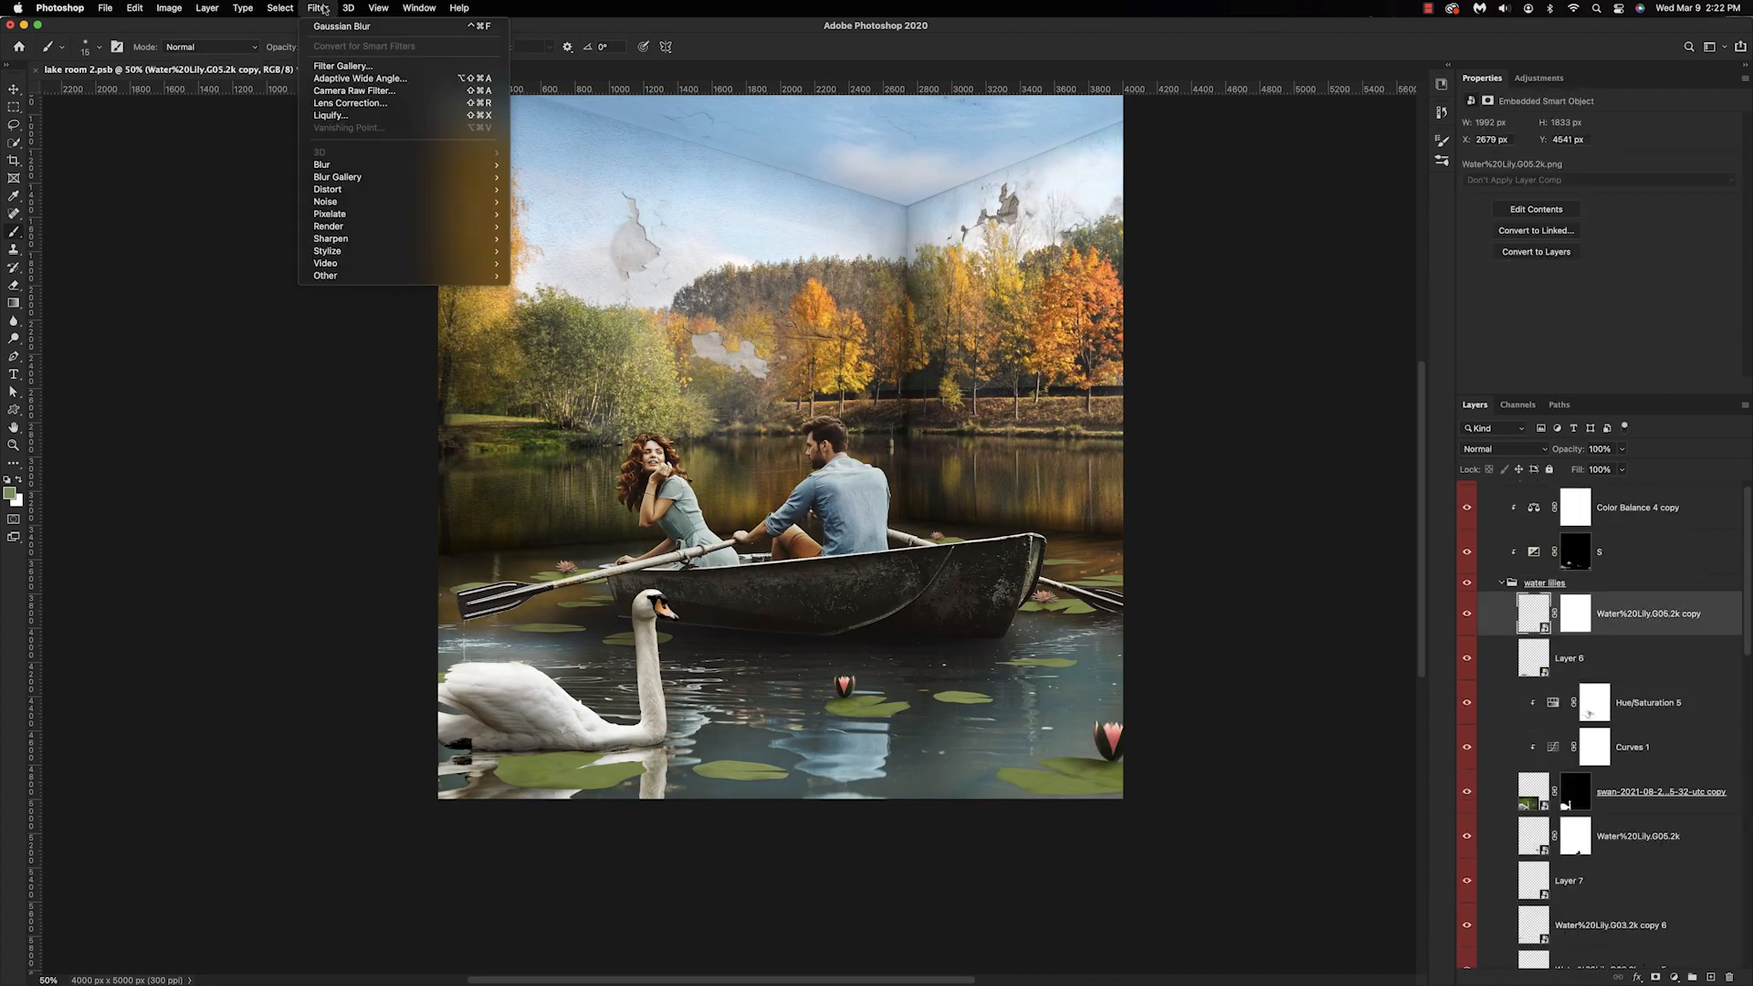
{"action": "left_click", "coordinate": [366, 66]}
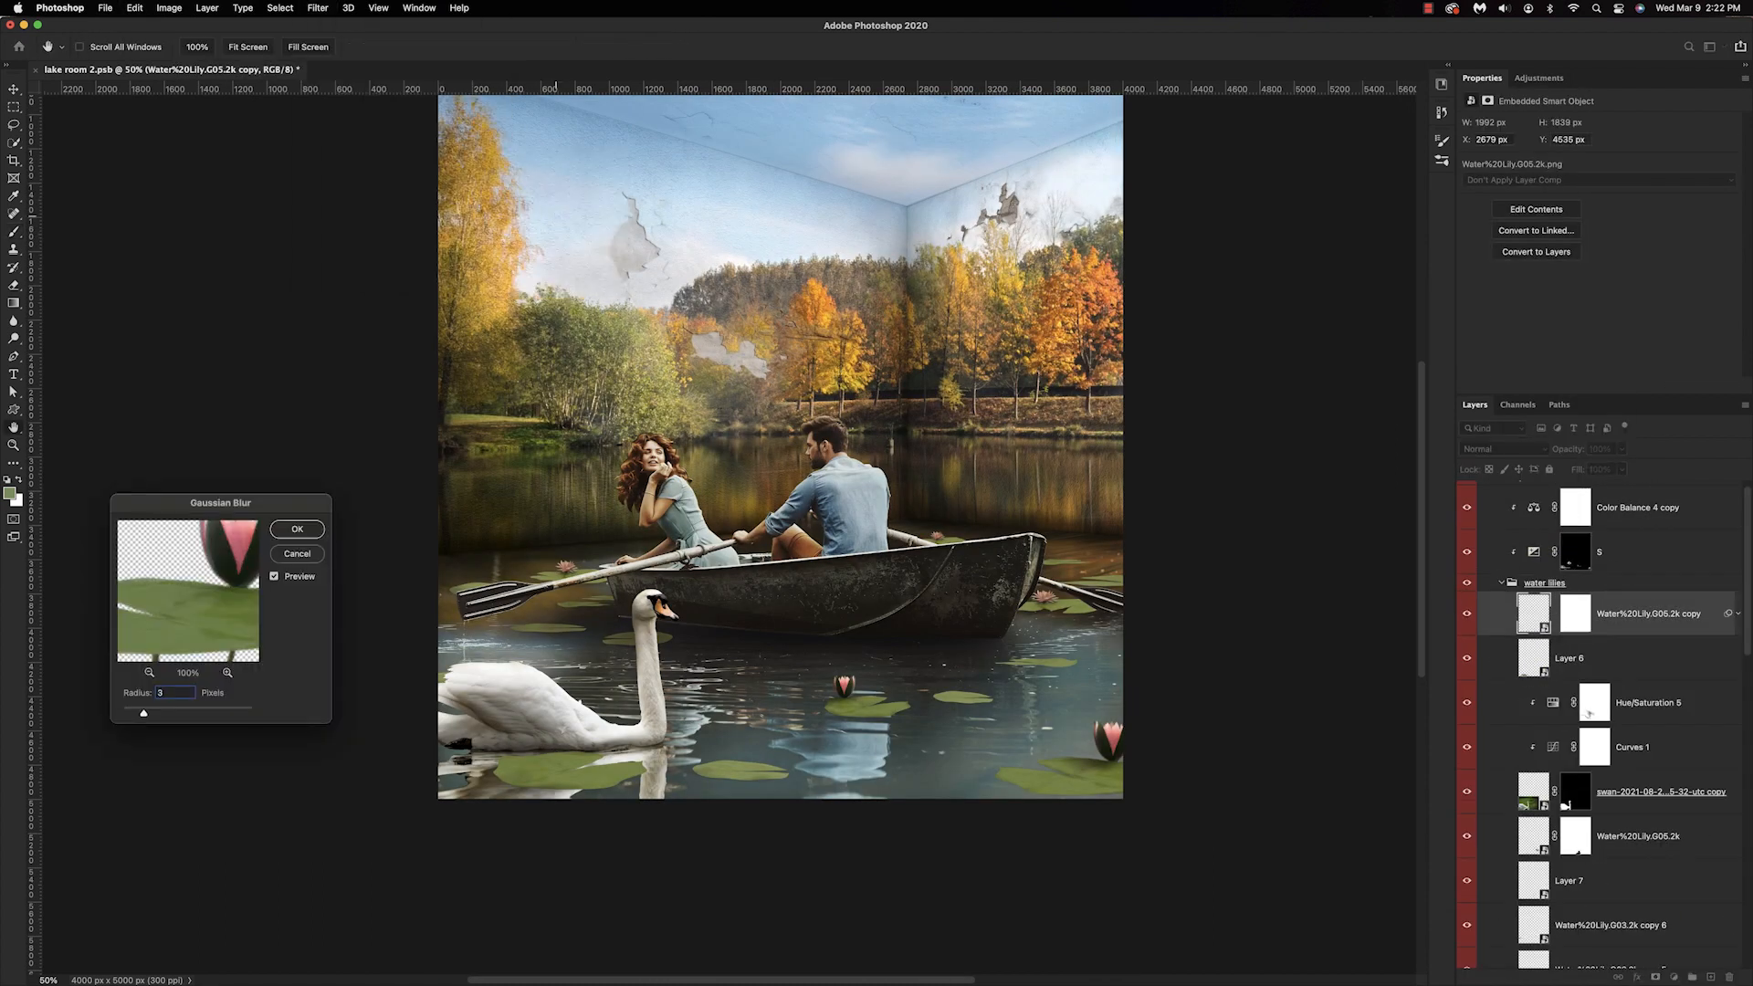
{"action": "key", "text": "Return"}
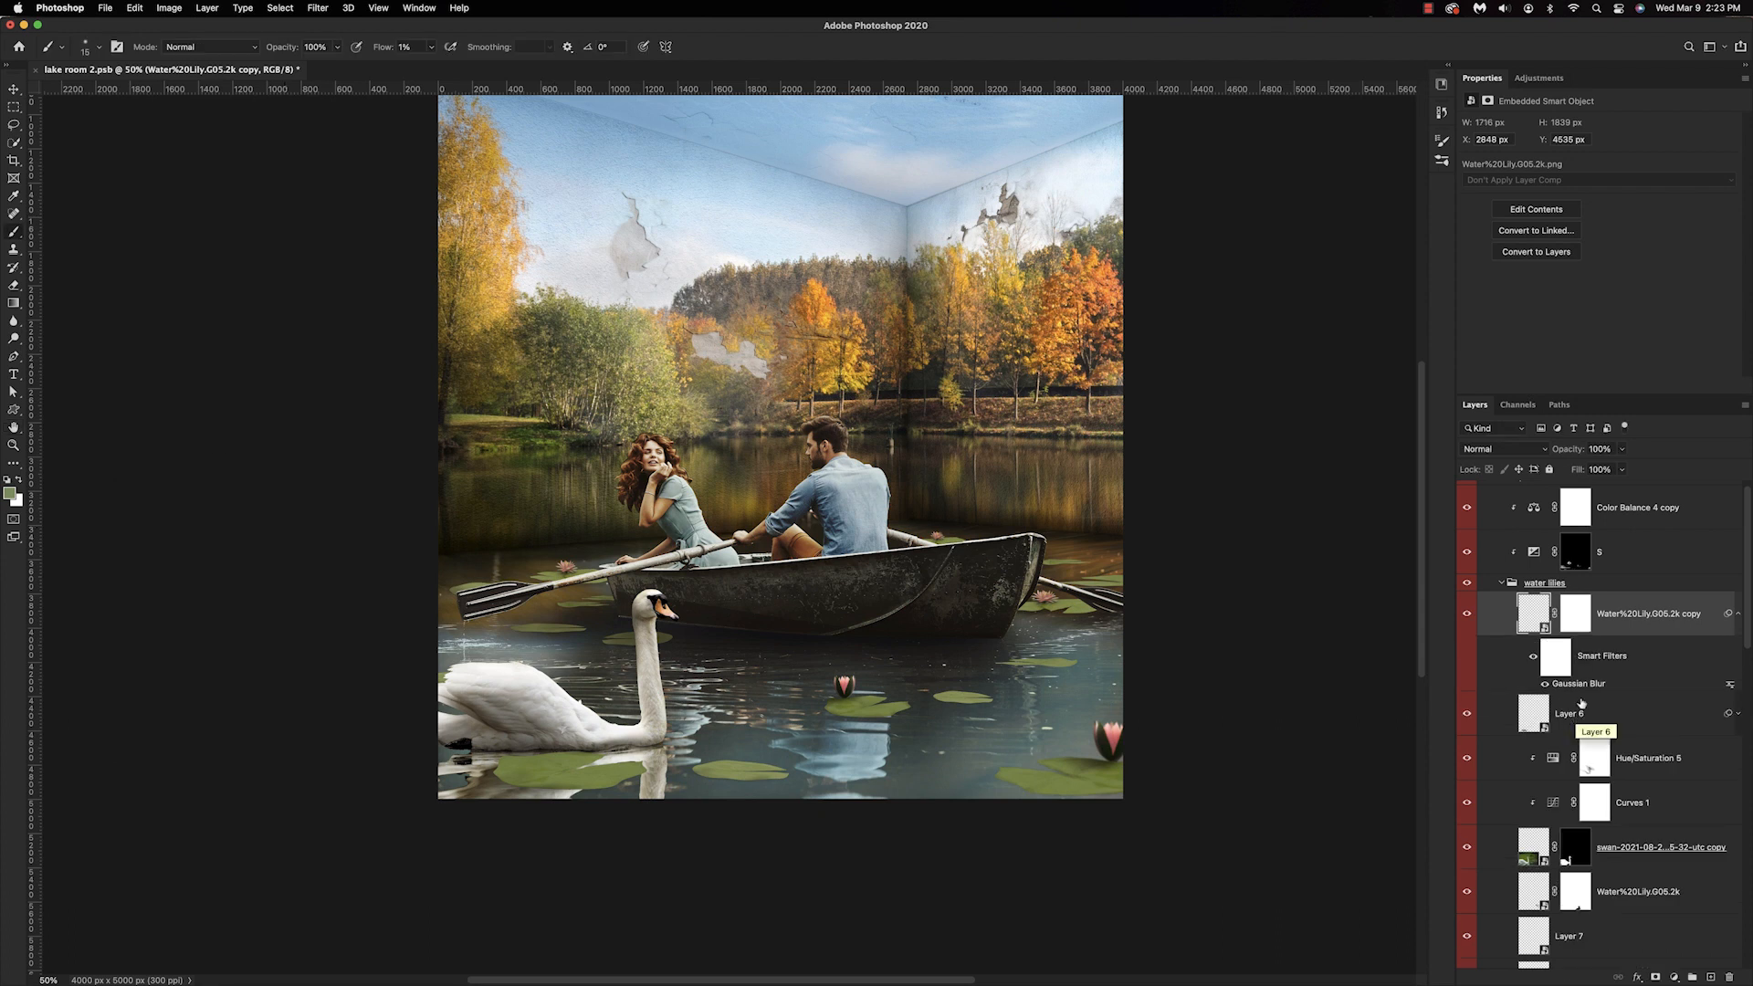
{"action": "key", "text": "Return"}
{"action": "scroll", "coordinate": [1469, 716], "scroll_direction": "down", "scroll_amount": 5}
{"action": "left_click", "coordinate": [1609, 705]}
{"action": "key", "text": "ctrl+super+f"}
{"action": "scroll", "coordinate": [780, 448], "scroll_direction": "down", "scroll_amount": 4}
{"action": "left_click_drag", "start_coordinate": [1578, 852], "coordinate": [1570, 888]}
{"action": "left_click", "coordinate": [1467, 791]}
{"action": "left_click", "coordinate": [1467, 791]}
{"action": "left_click_drag", "start_coordinate": [1578, 759], "coordinate": [1579, 839]}
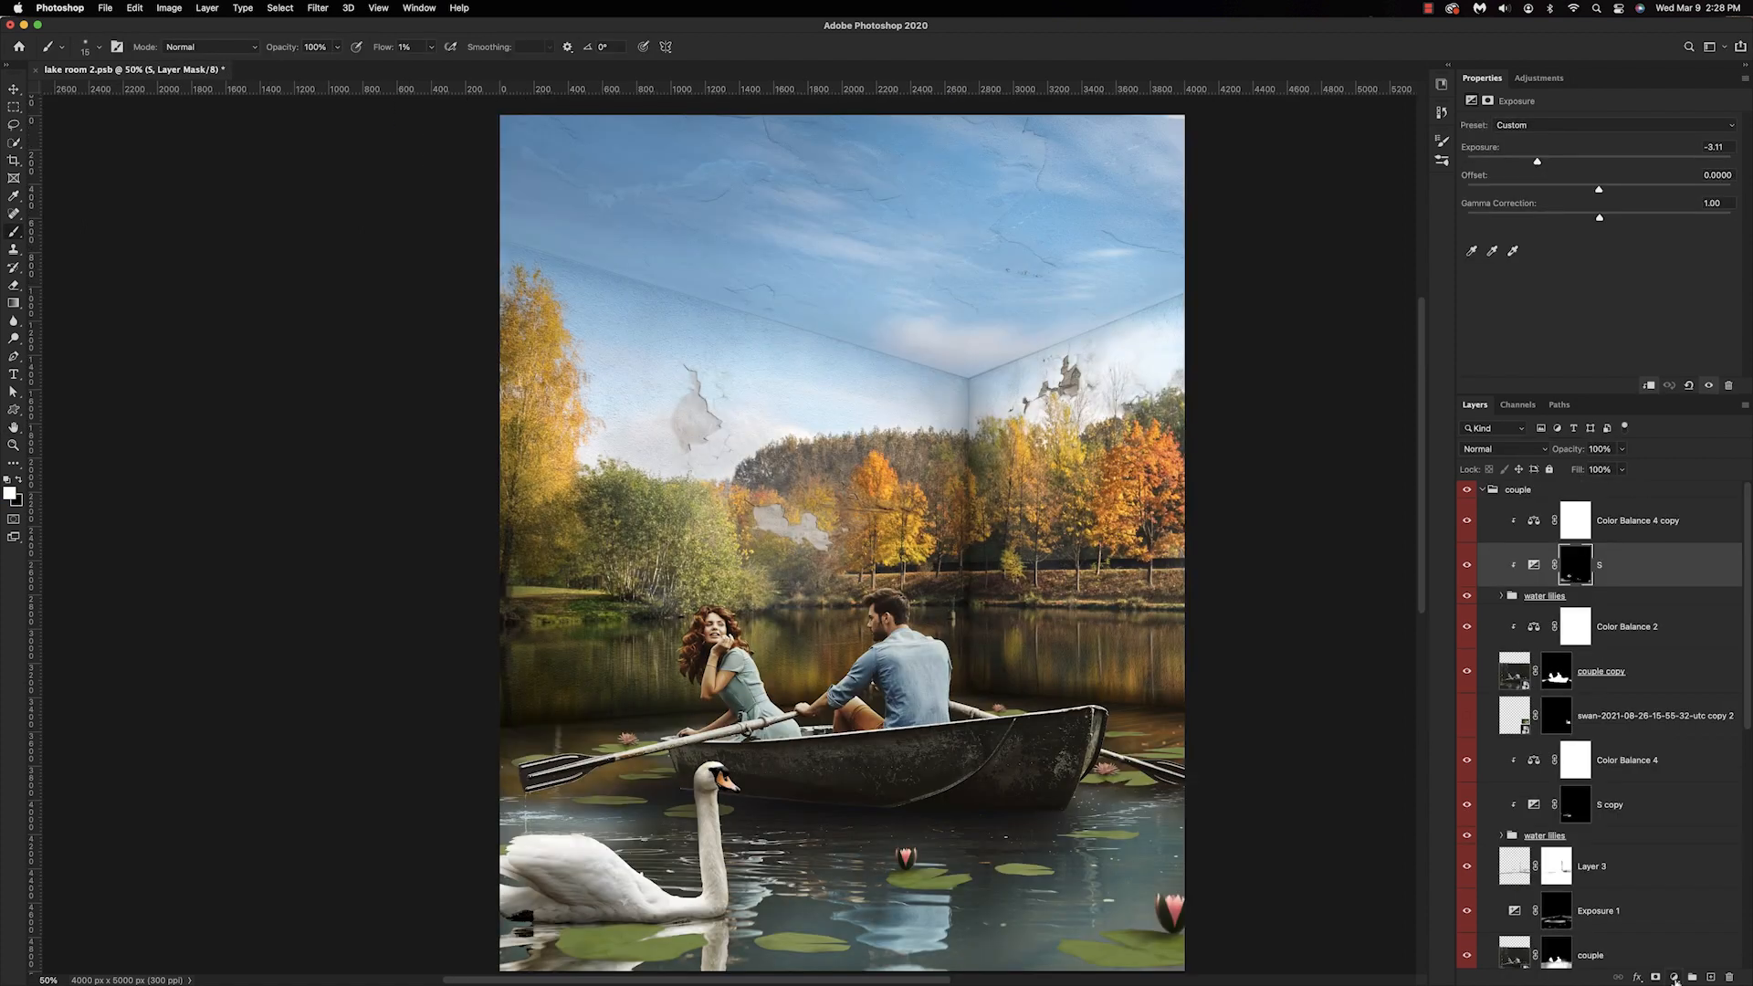
Add an Exposure adjustment directly above the S layer and raise its exposure slightly.
{"action": "left_click", "coordinate": [1675, 977]}
{"action": "left_click", "coordinate": [1669, 760]}
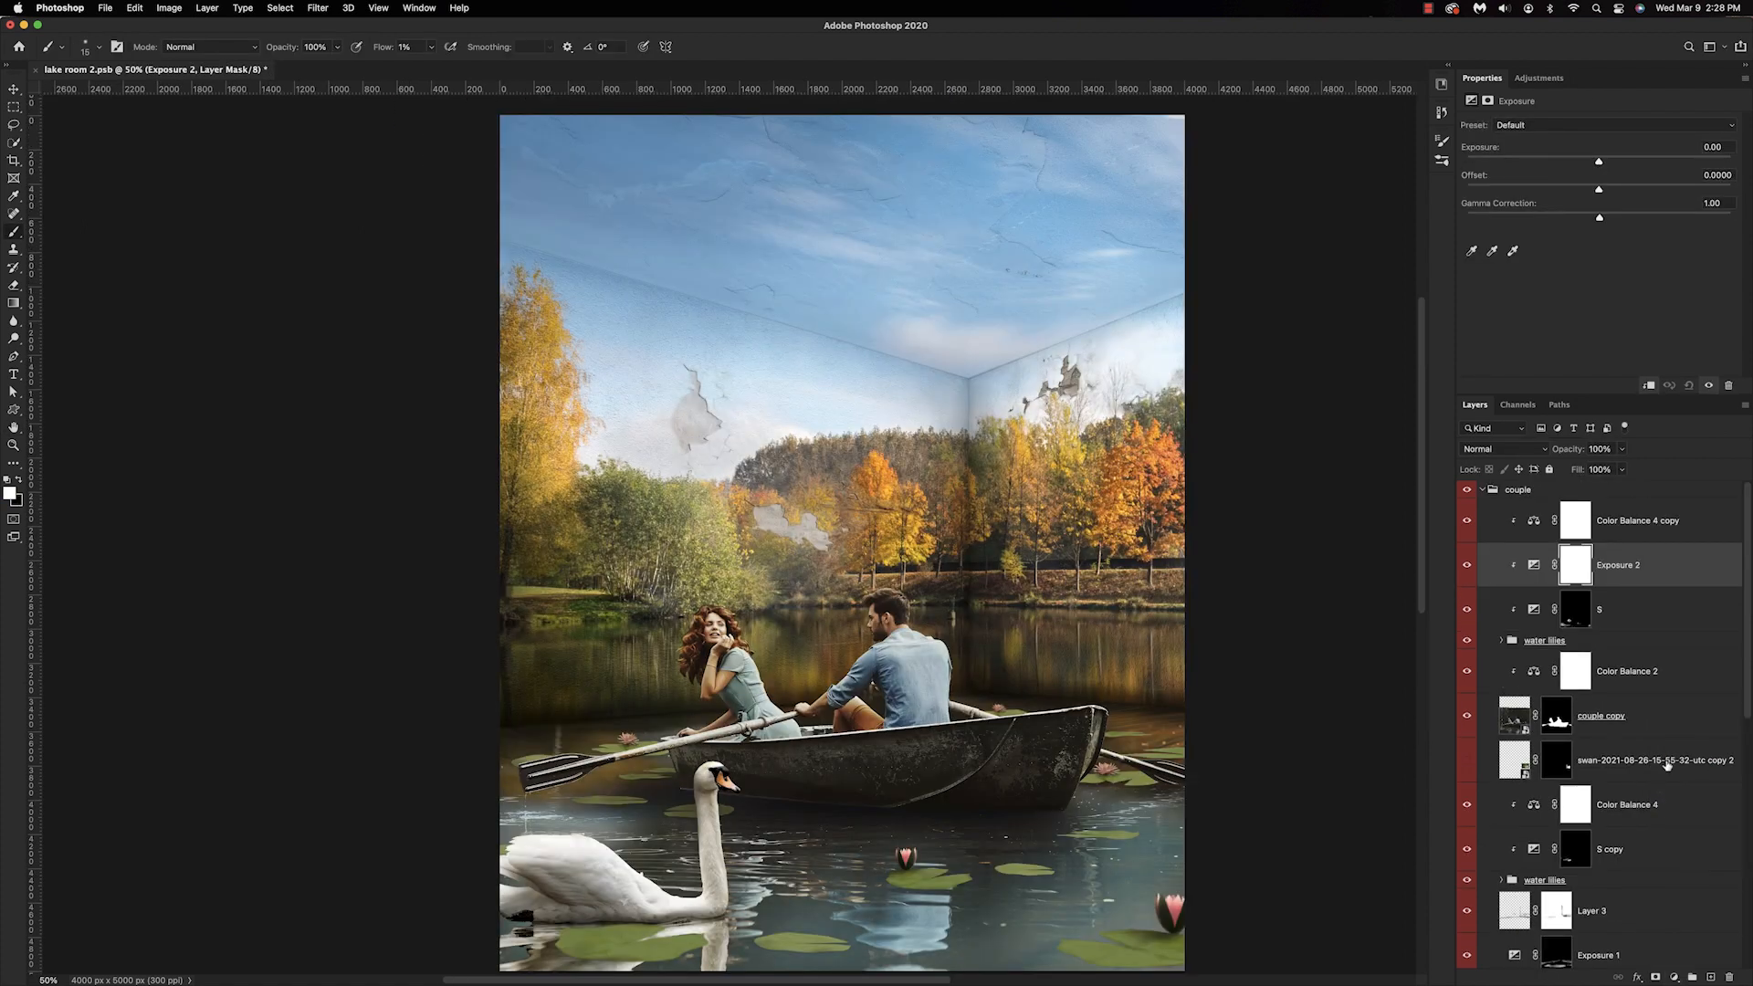
{"action": "left_click_drag", "start_coordinate": [1598, 162], "coordinate": [1615, 164]}
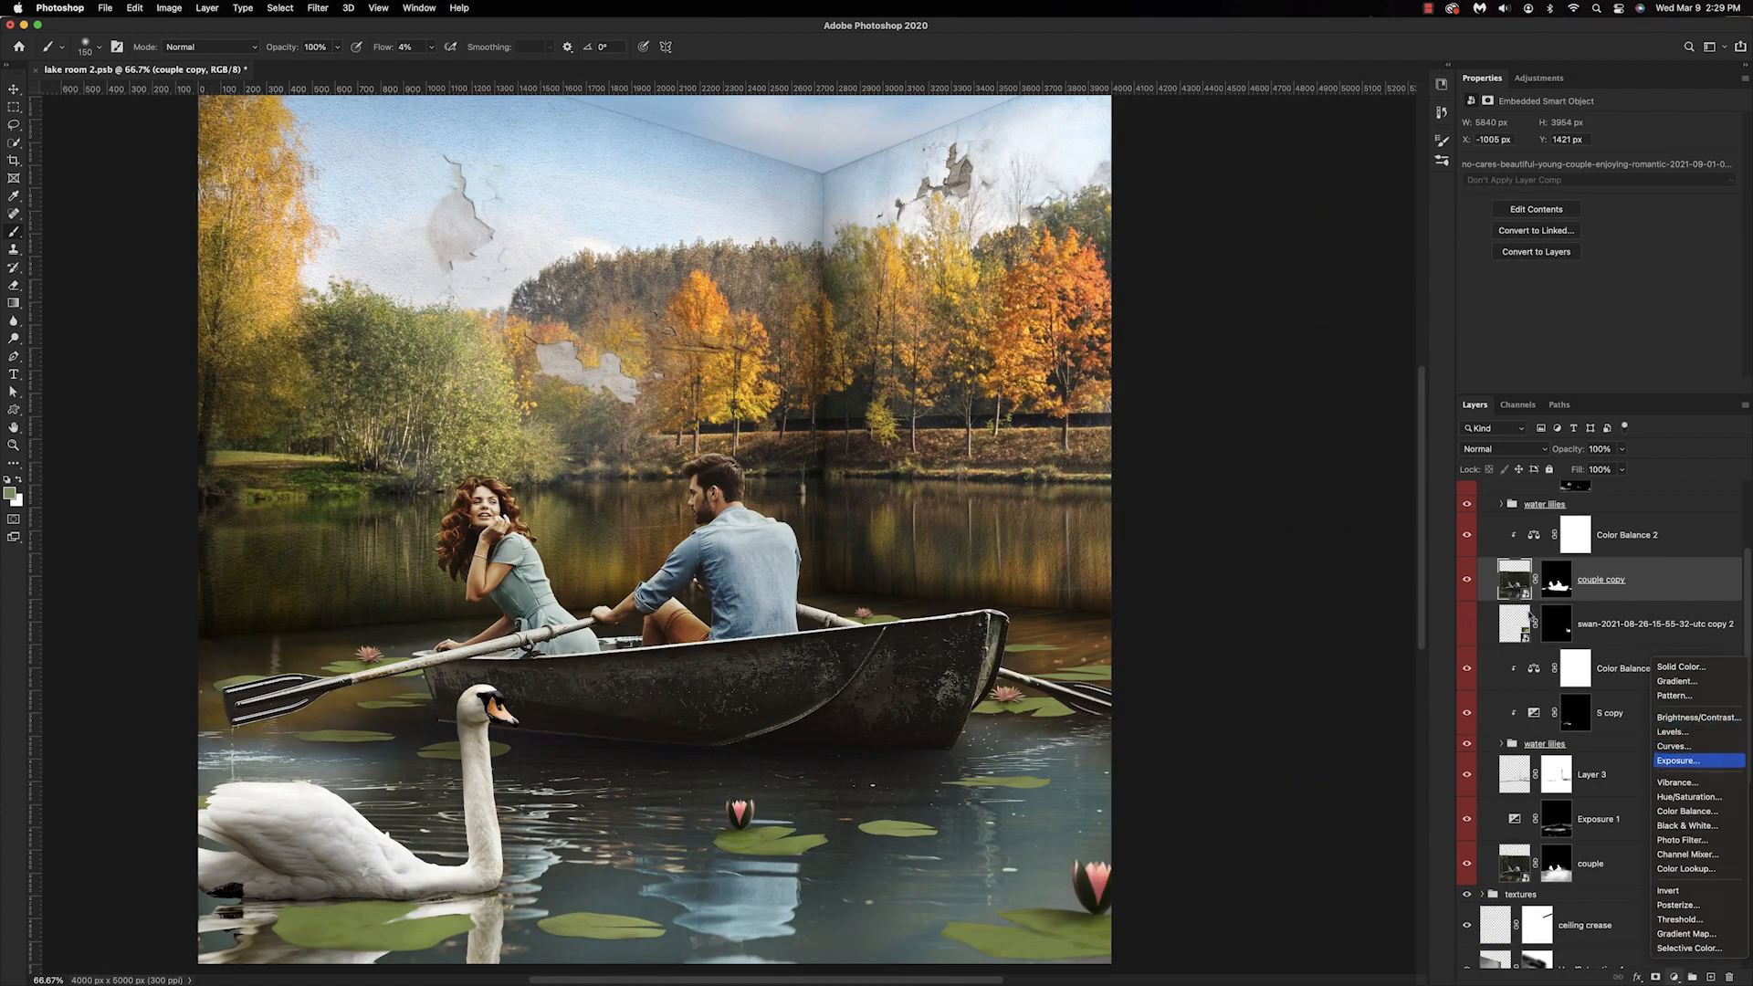
Add an Exposure adjustment clipped to the couple copy layer, set its exposure to +0.83, and invert its mask.
{"action": "left_click", "coordinate": [1677, 761]}
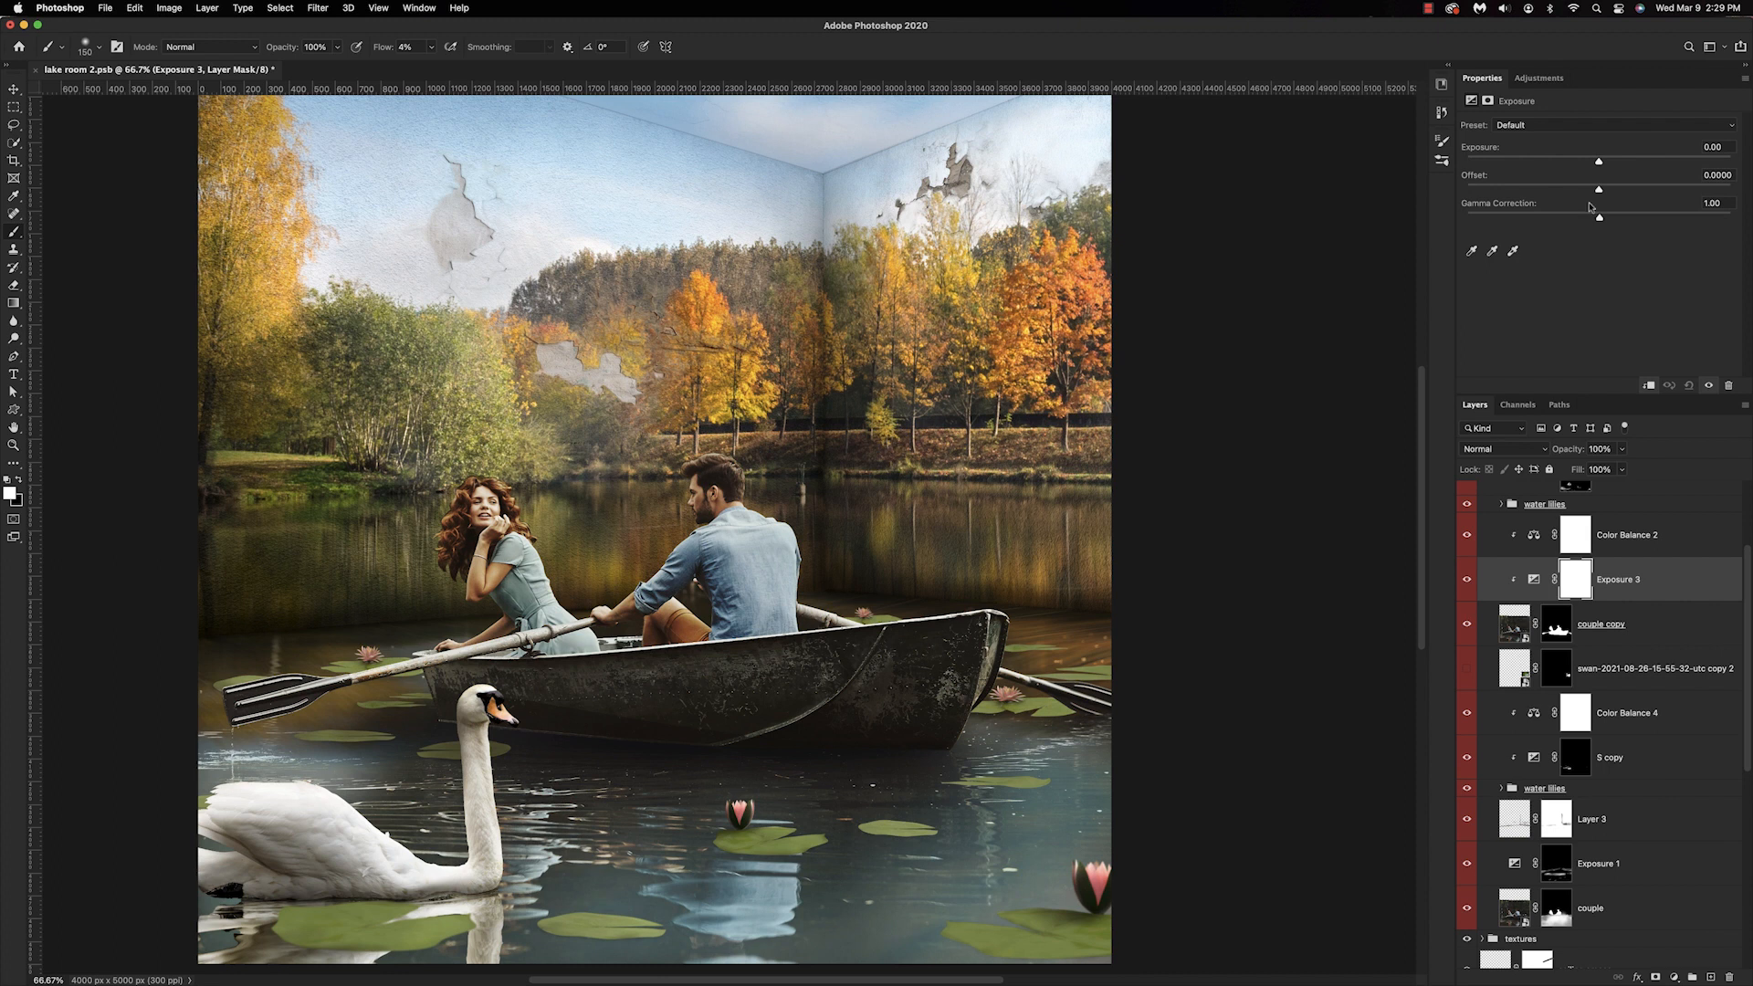
{"action": "left_click_drag", "start_coordinate": [1598, 161], "coordinate": [1616, 171]}
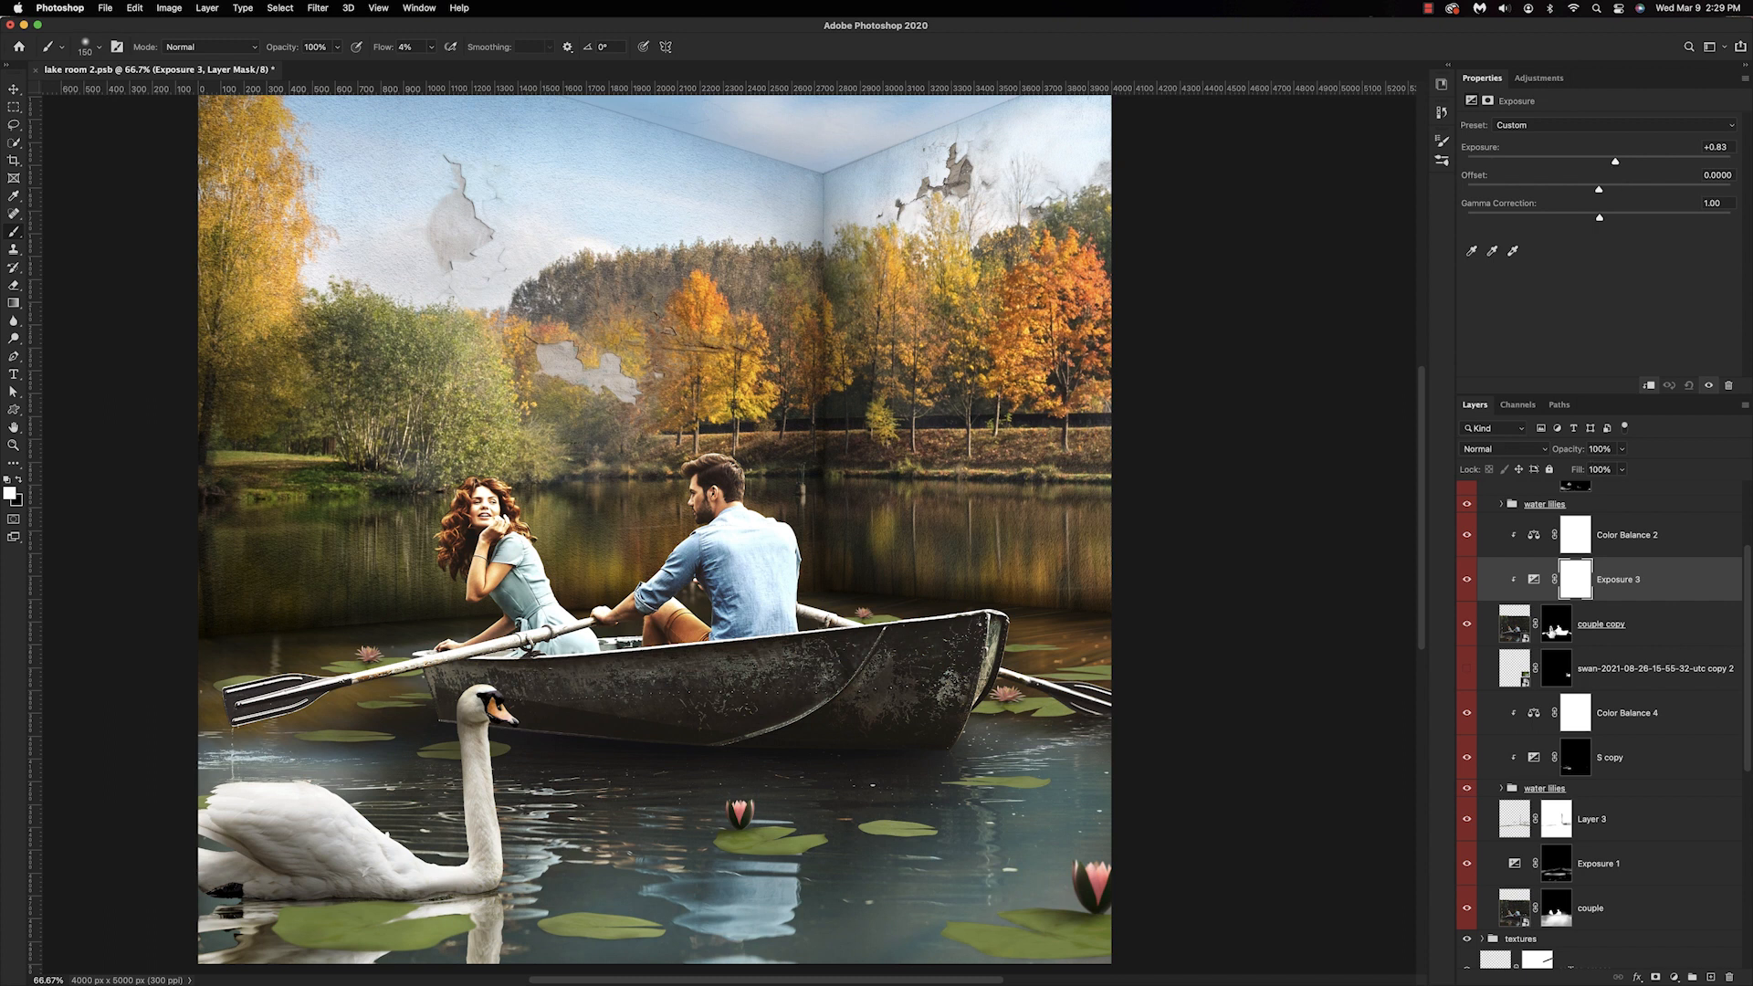
{"action": "key", "text": "super+i"}
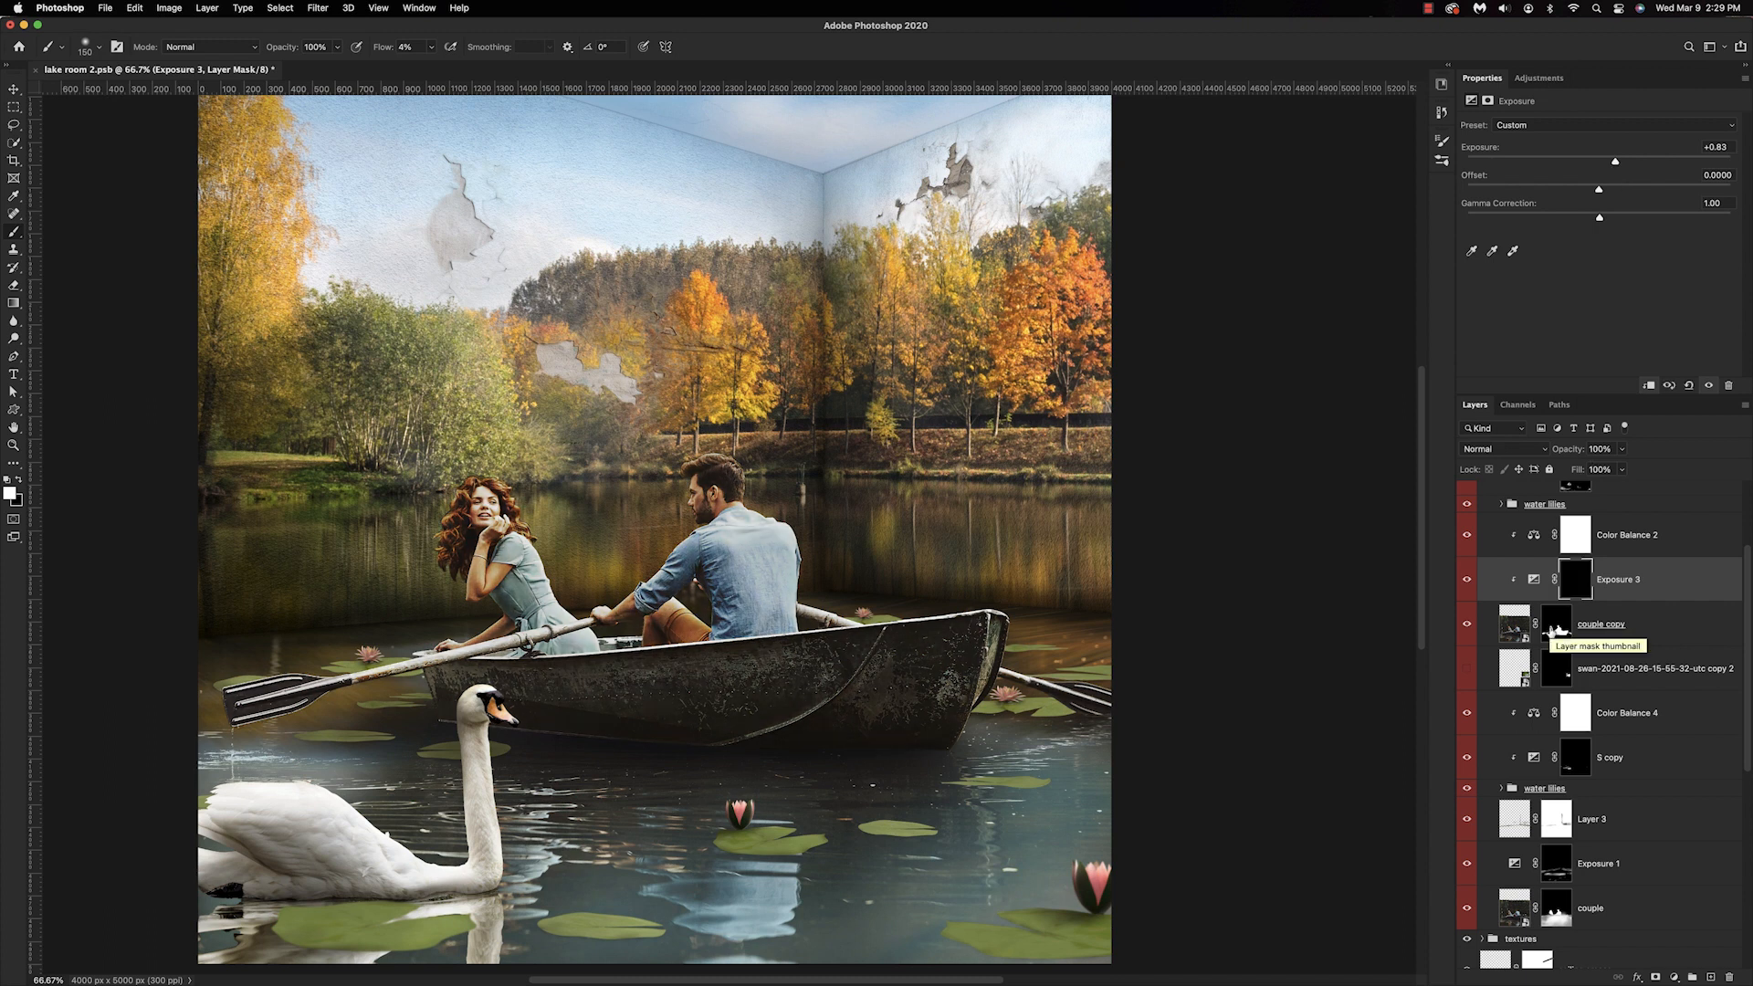
Paint highlights onto the couple on the Exposure 3 mask with a smaller white brush at 4% flow, and compare with the adjustment hidden.
{"action": "key", "text": "super+plus"}
{"action": "scroll", "coordinate": [1174, 650], "scroll_direction": "right", "scroll_amount": 5}
{"action": "scroll", "coordinate": [1174, 649], "scroll_direction": "down", "scroll_amount": 1}
{"action": "key", "text": "bracketleft"}
{"action": "key", "text": "bracketleft"}
{"action": "key", "text": "bracketleft"}
{"action": "key", "text": "bracketleft"}
{"action": "key", "text": "bracketleft"}
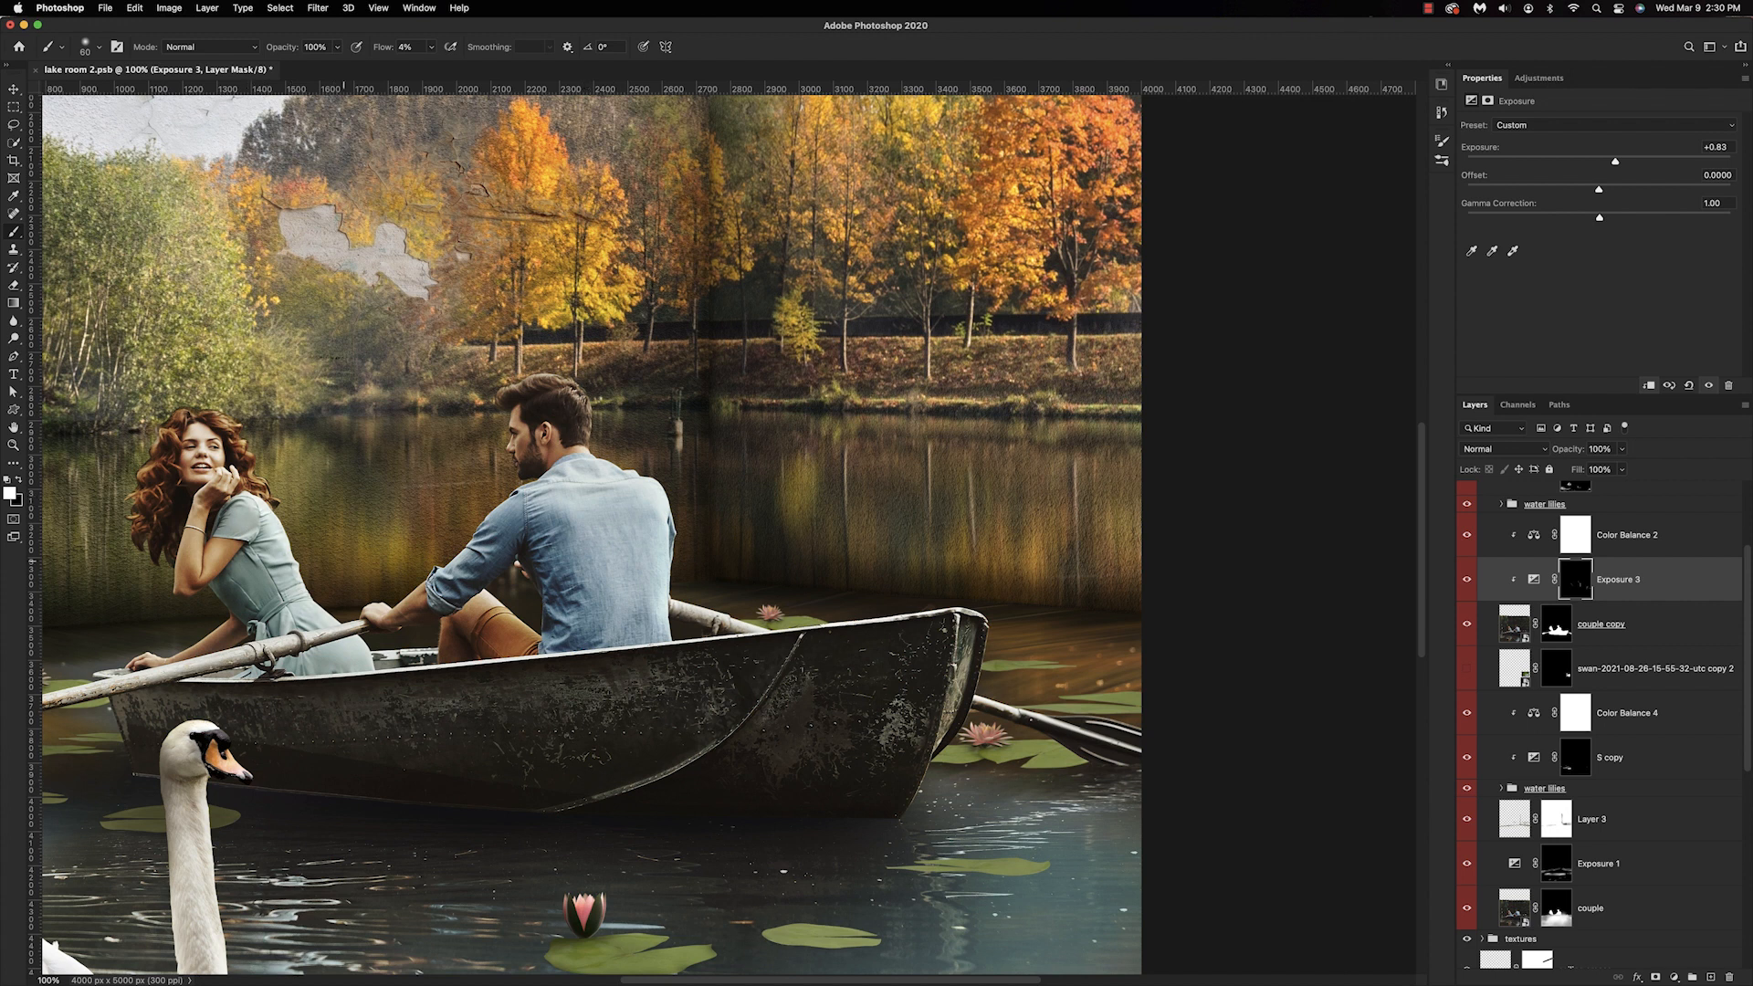
{"action": "scroll", "coordinate": [387, 573], "scroll_direction": "left", "scroll_amount": 5}
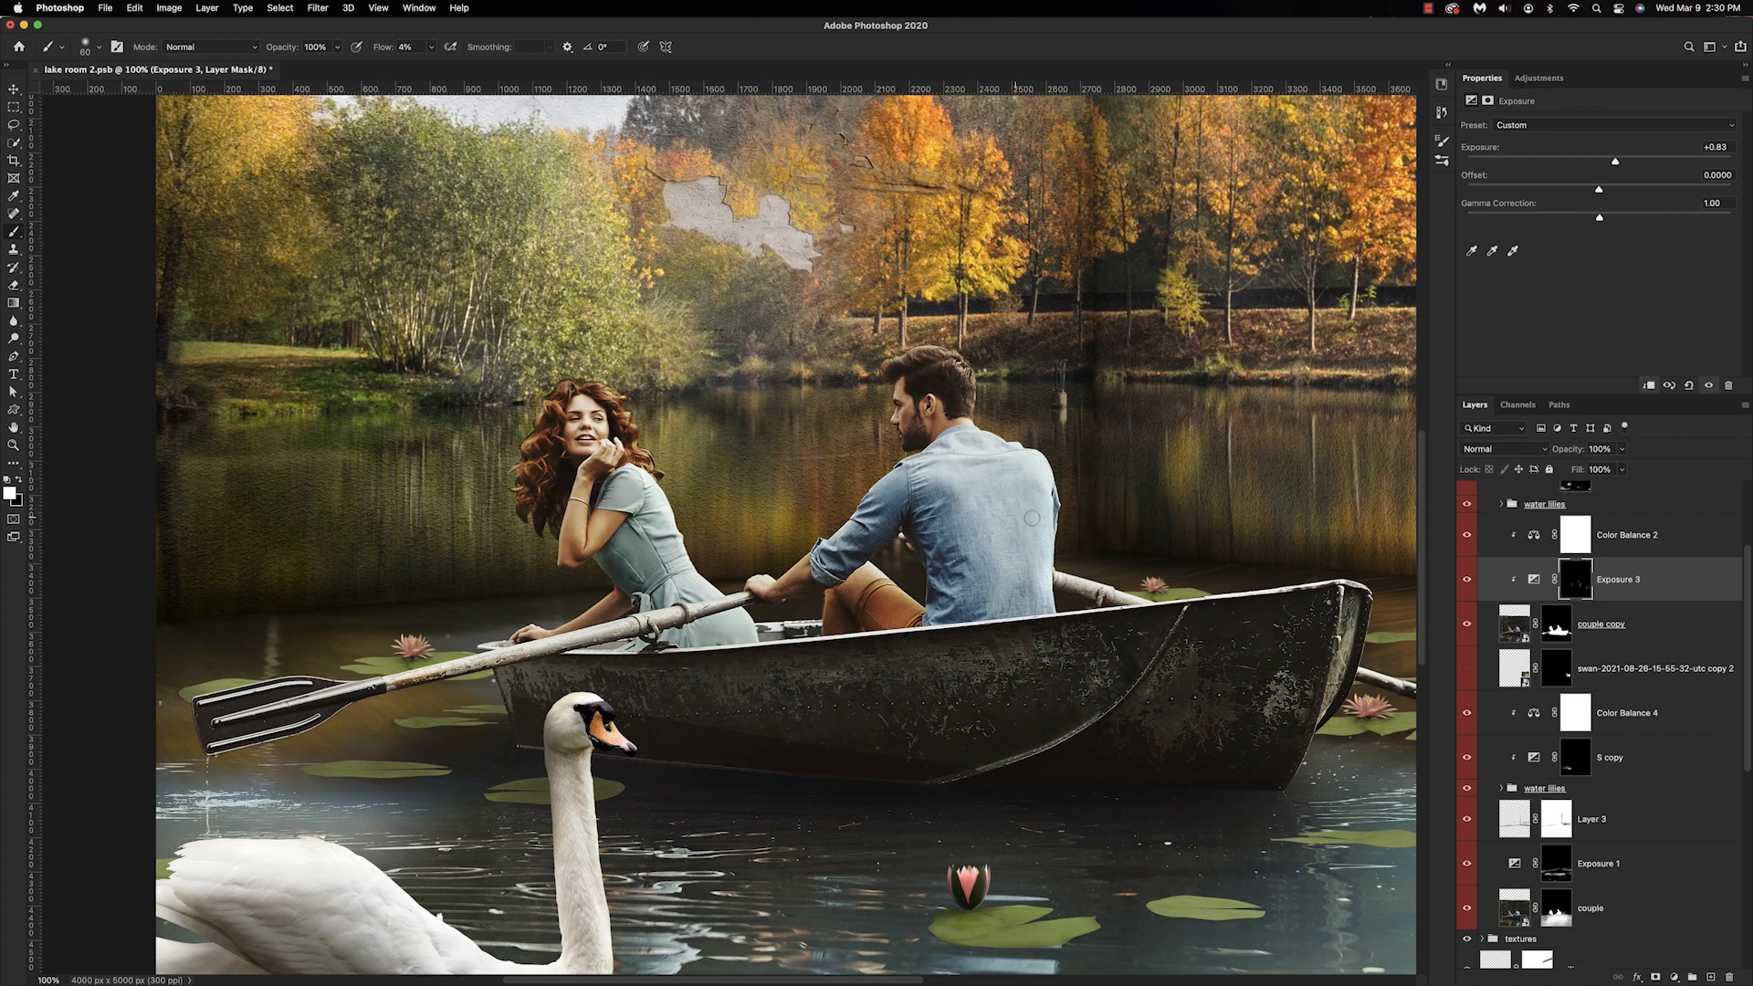
{"action": "key", "text": "super+minus"}
{"action": "key", "text": "super+minus"}
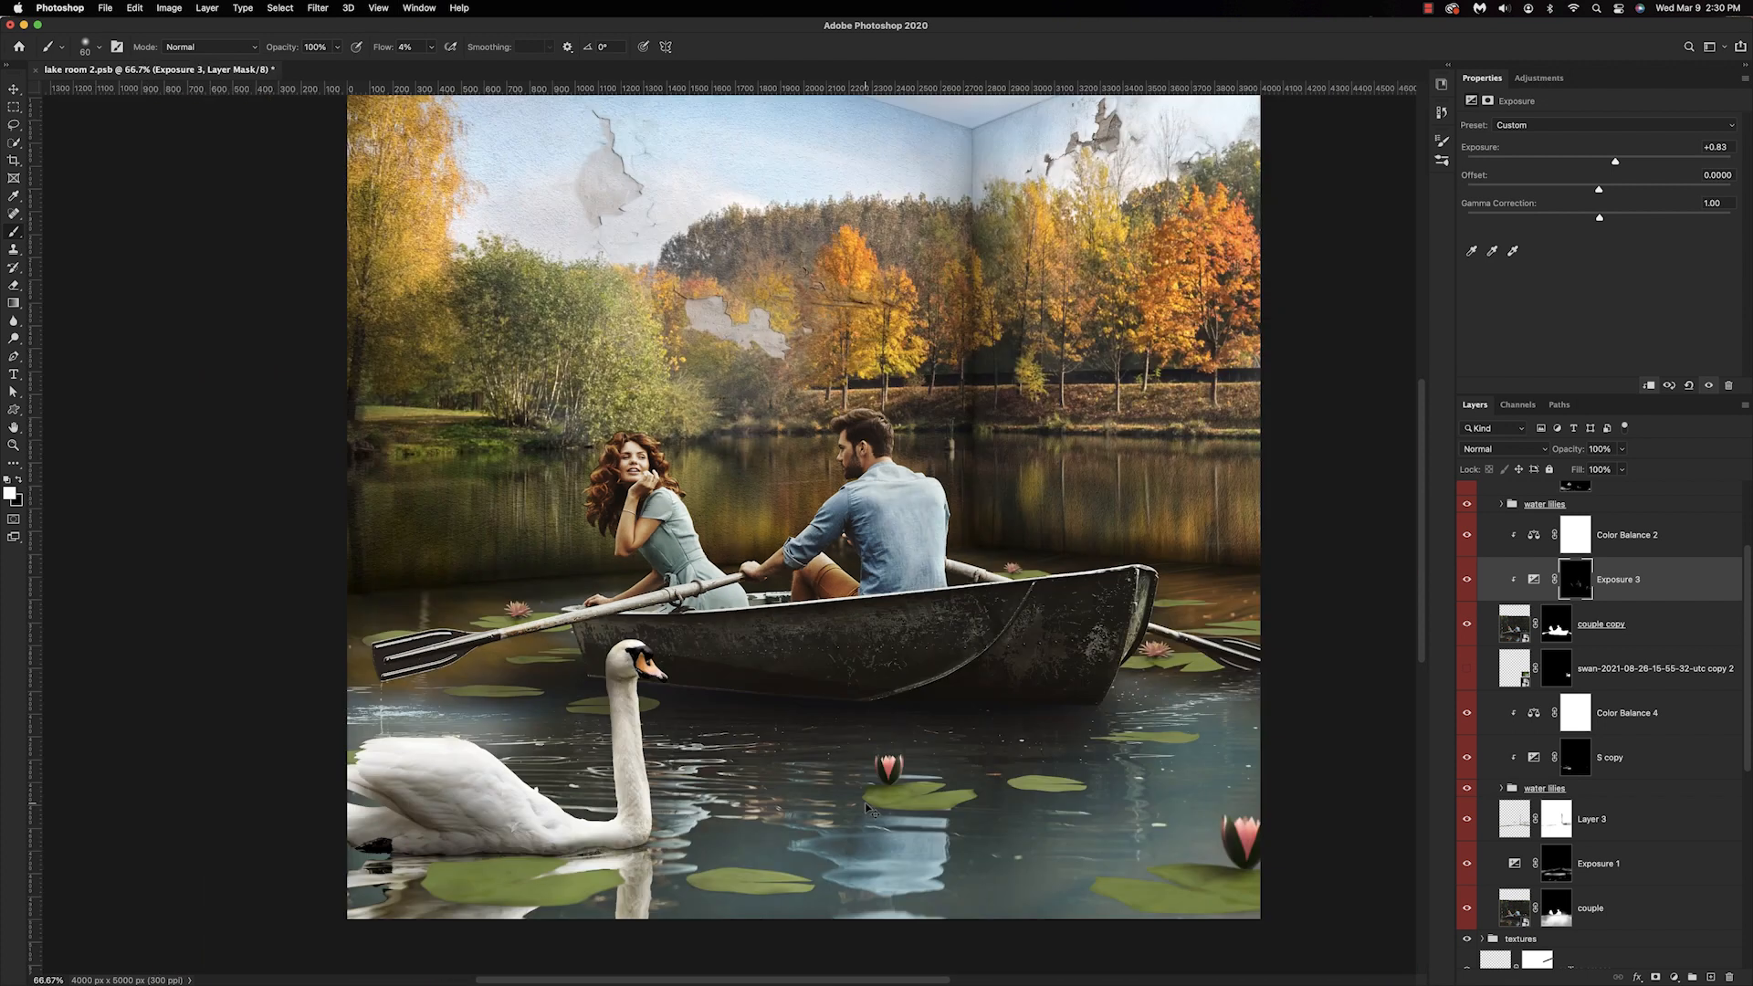
{"action": "scroll", "coordinate": [786, 456], "scroll_direction": "up", "scroll_amount": 3}
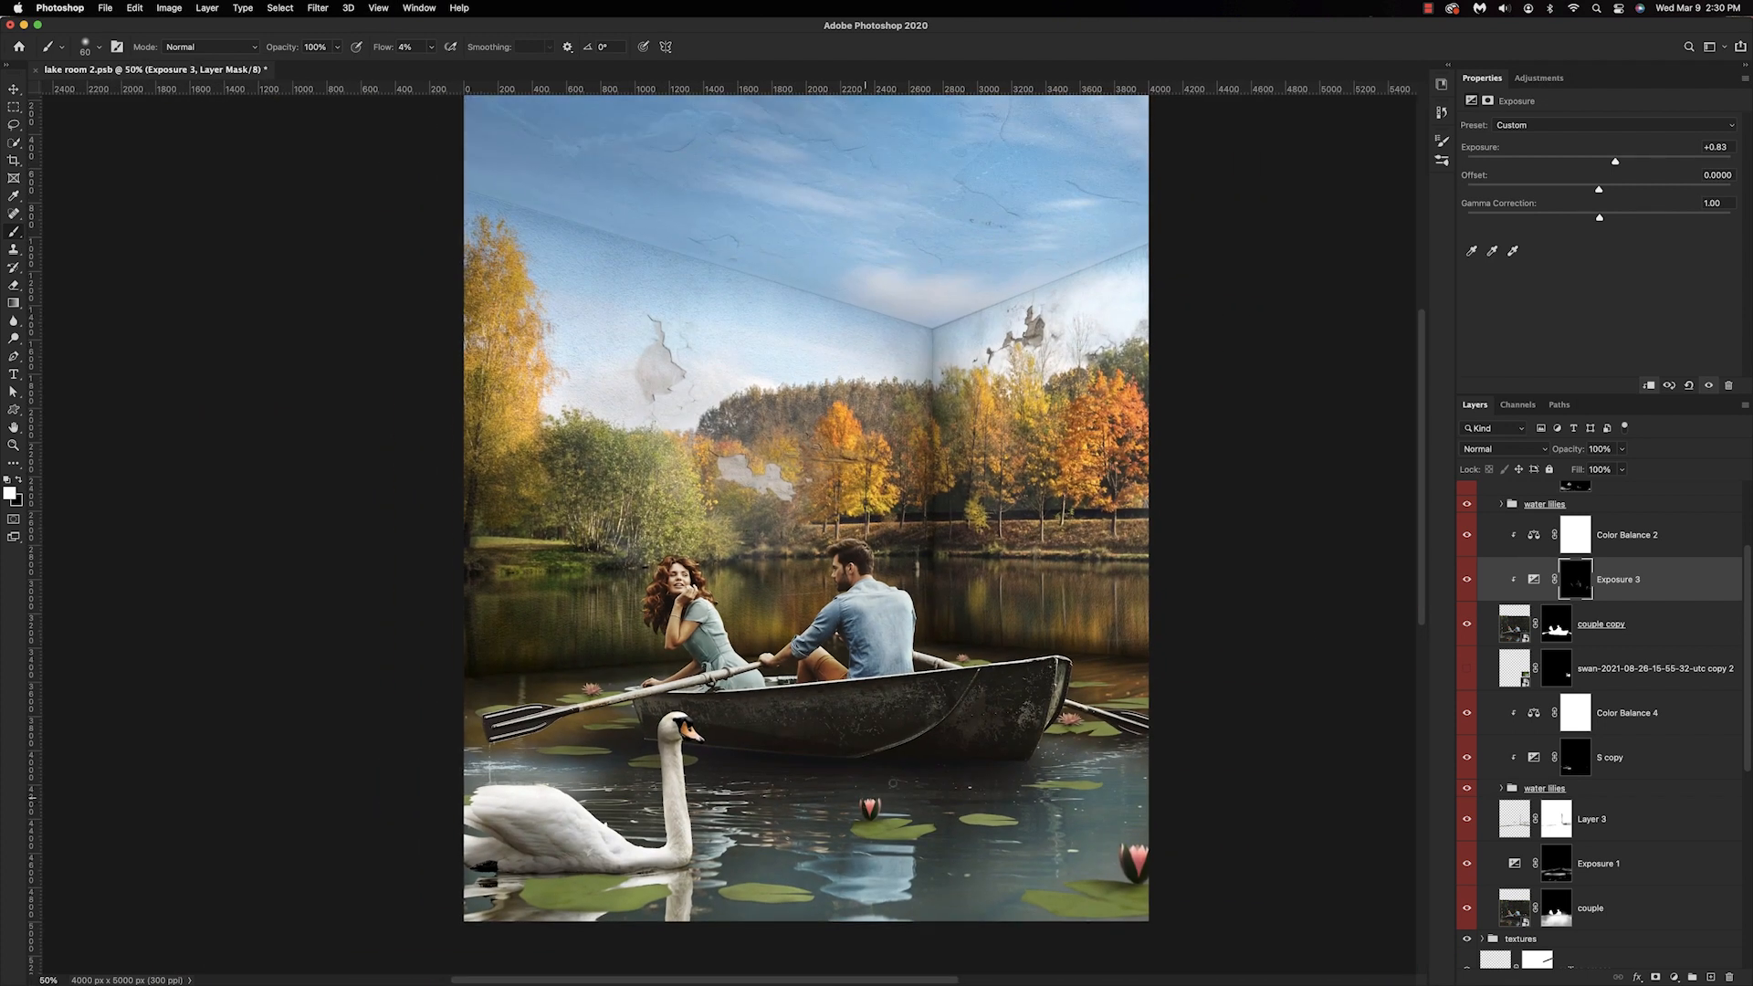
{"action": "left_click", "coordinate": [1466, 582]}
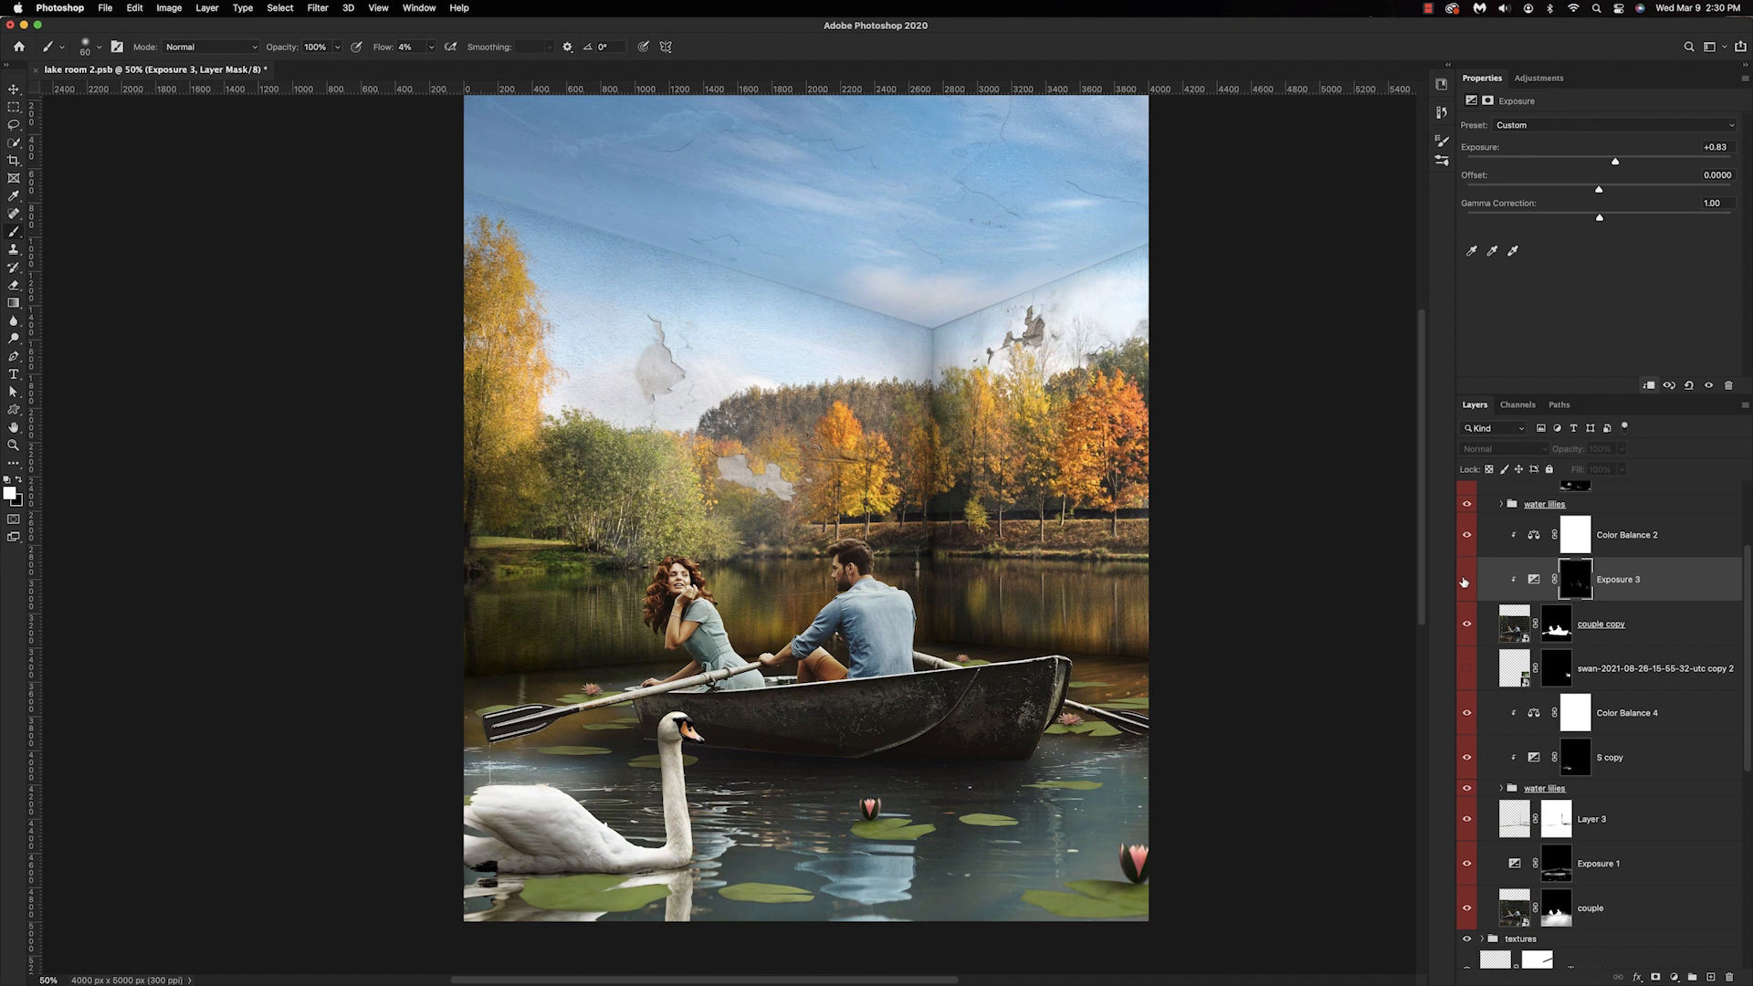
{"action": "left_click", "coordinate": [1465, 581]}
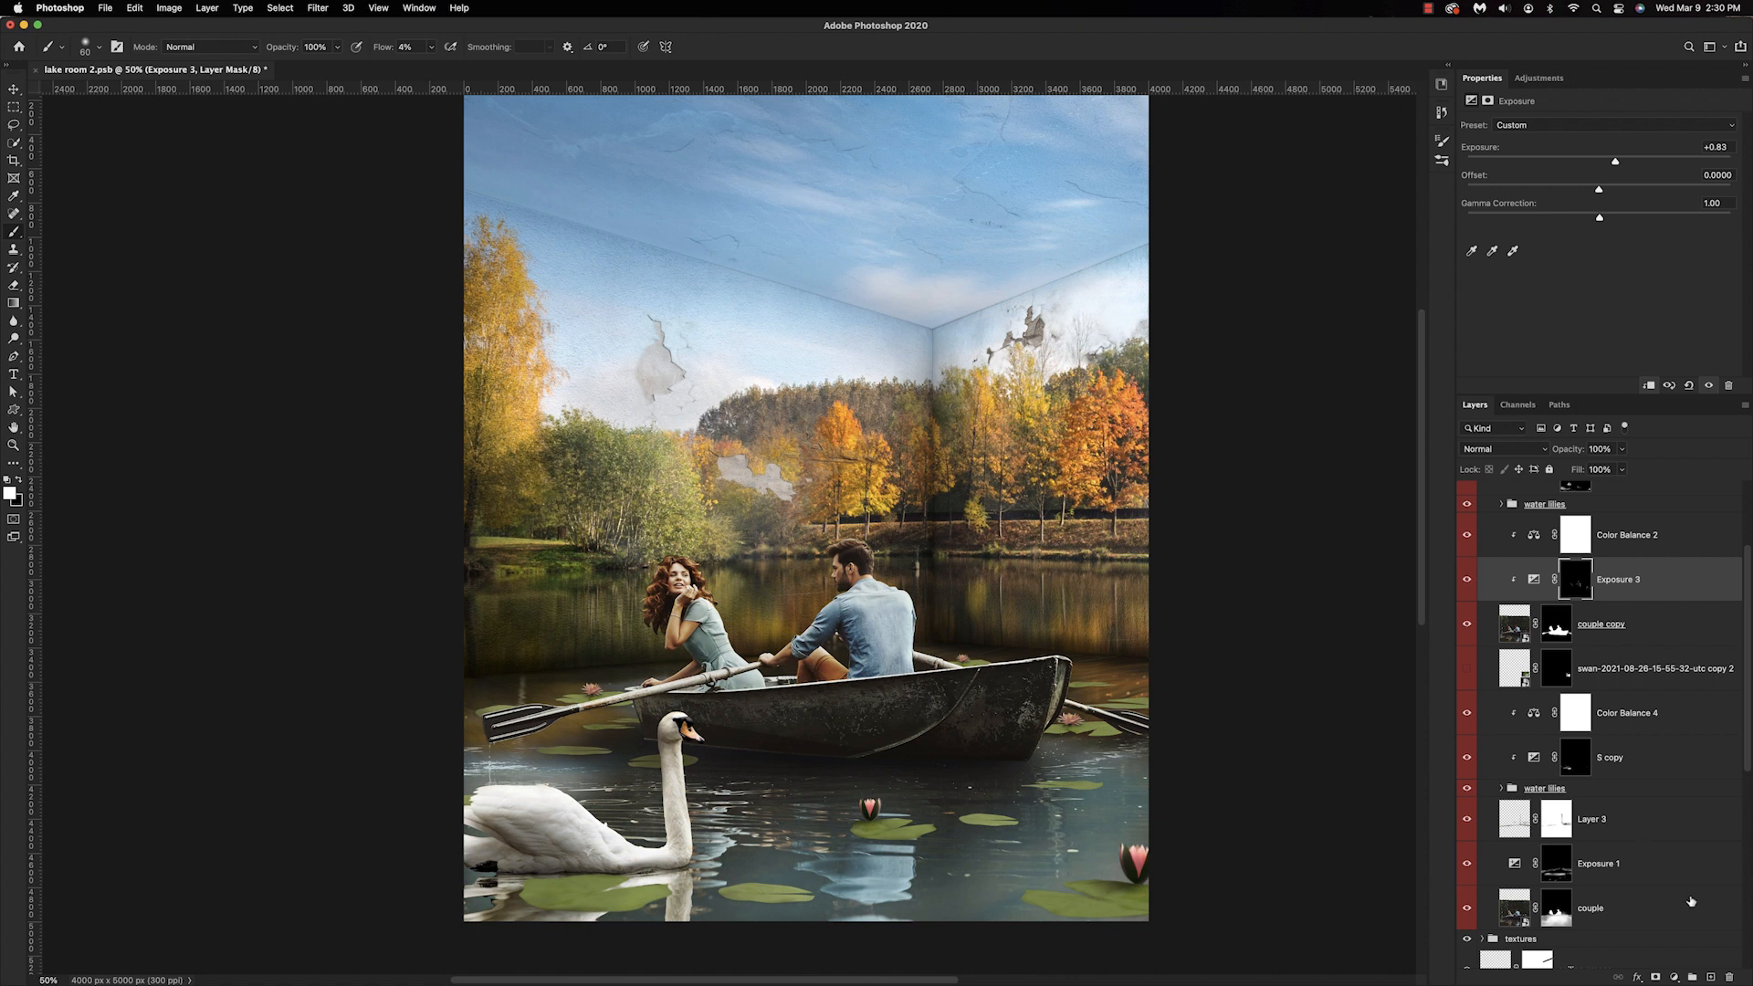
Paint fine strands along the right side and crown of the woman's hair on the L layer, using colours sampled from the hair.
{"action": "mouse_move", "coordinate": [1011, 626]}
{"action": "left_mouse_down"}
{"action": "mouse_move", "coordinate": [947, 555]}
{"action": "mouse_move", "coordinate": [937, 482]}
{"action": "left_mouse_up"}
{"action": "left_click_drag", "start_coordinate": [943, 547], "coordinate": [997, 576]}
{"action": "left_click_drag", "start_coordinate": [901, 431], "coordinate": [938, 518]}
{"action": "left_click", "coordinate": [911, 440], "text": "alt"}
{"action": "left_click_drag", "start_coordinate": [911, 442], "coordinate": [943, 511]}
{"action": "left_click_drag", "start_coordinate": [946, 551], "coordinate": [1005, 603]}
{"action": "left_click_drag", "start_coordinate": [932, 508], "coordinate": [923, 478]}
{"action": "mouse_move", "coordinate": [867, 378]}
{"action": "left_mouse_down"}
{"action": "mouse_move", "coordinate": [892, 381]}
{"action": "mouse_move", "coordinate": [879, 315]}
{"action": "left_mouse_up"}
{"action": "left_click_drag", "start_coordinate": [719, 231], "coordinate": [758, 250]}
{"action": "left_click_drag", "start_coordinate": [797, 263], "coordinate": [878, 311]}
{"action": "mouse_move", "coordinate": [574, 220]}
{"action": "left_mouse_down"}
{"action": "mouse_move", "coordinate": [625, 248]}
{"action": "mouse_move", "coordinate": [702, 228]}
{"action": "left_mouse_up"}
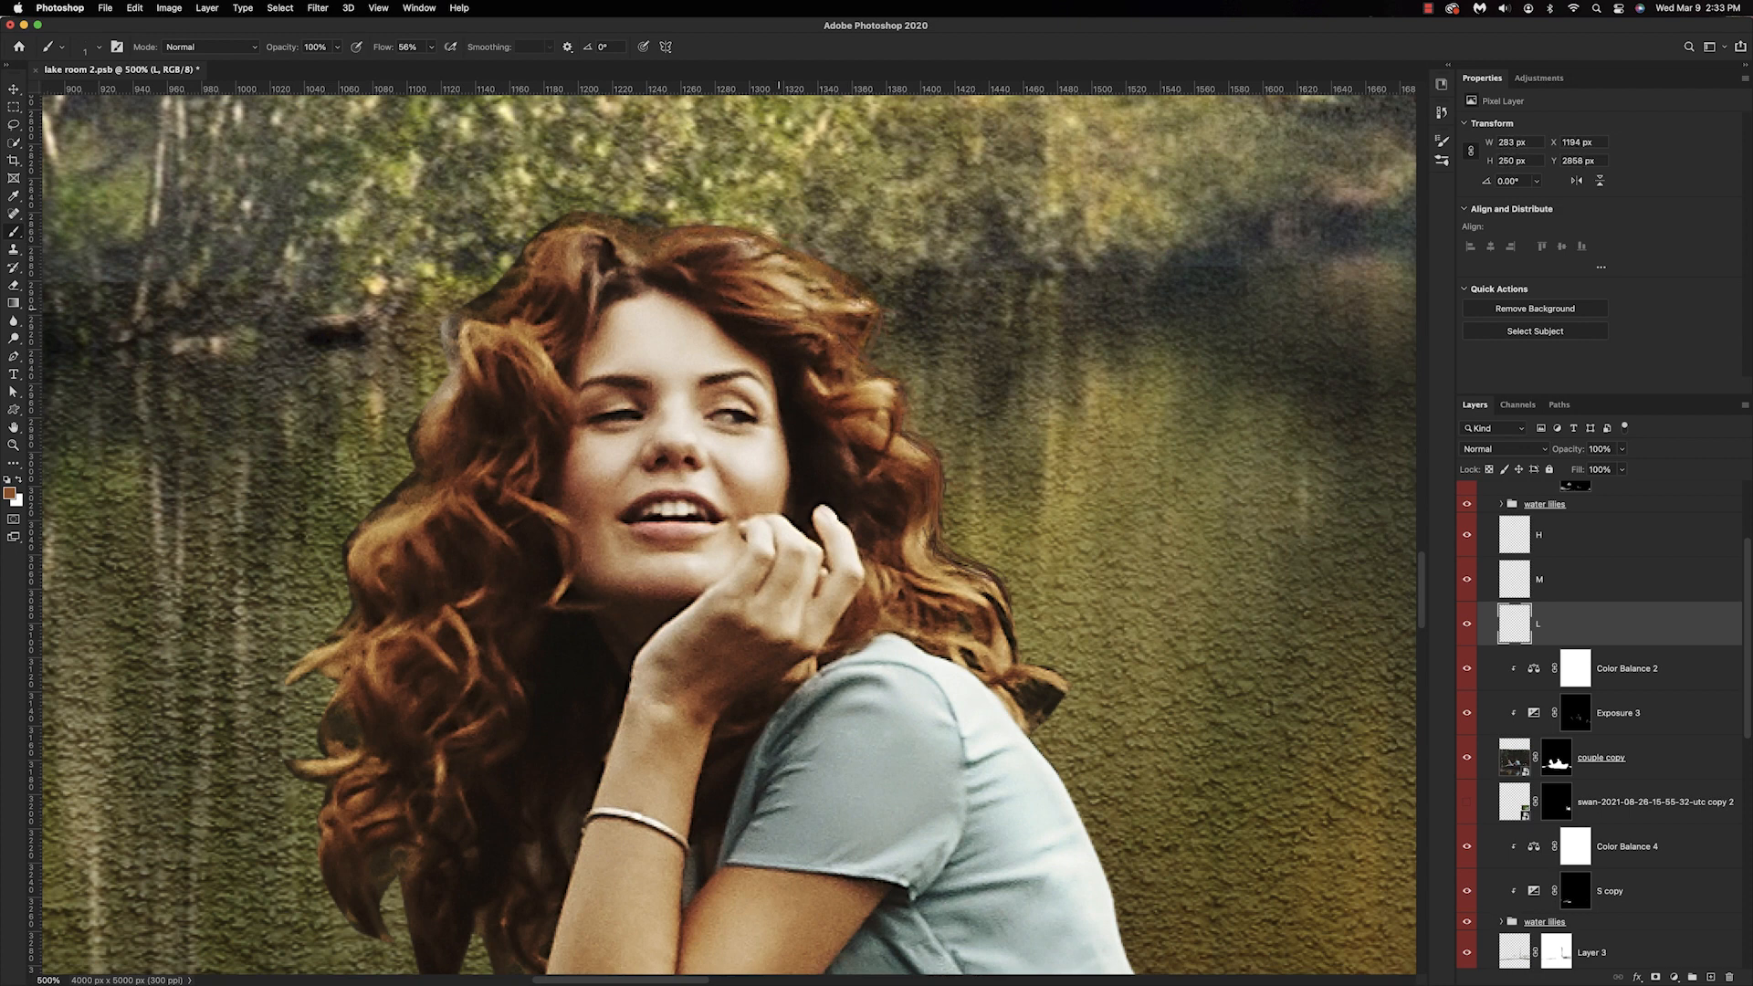
Extend the ends of the woman's hair over her back with reddish-brown strands on the L layer.
{"action": "key", "text": "super+minus"}
{"action": "left_click_drag", "start_coordinate": [862, 431], "coordinate": [878, 446]}
{"action": "left_click_drag", "start_coordinate": [939, 568], "coordinate": [992, 676]}
{"action": "left_click_drag", "start_coordinate": [979, 646], "coordinate": [993, 679]}
{"action": "left_click_drag", "start_coordinate": [947, 664], "coordinate": [1007, 726]}
{"action": "mouse_move", "coordinate": [949, 662]}
{"action": "left_mouse_down"}
{"action": "mouse_move", "coordinate": [974, 690]}
{"action": "mouse_move", "coordinate": [986, 679]}
{"action": "left_mouse_up"}
{"action": "left_click_drag", "start_coordinate": [934, 624], "coordinate": [952, 640]}
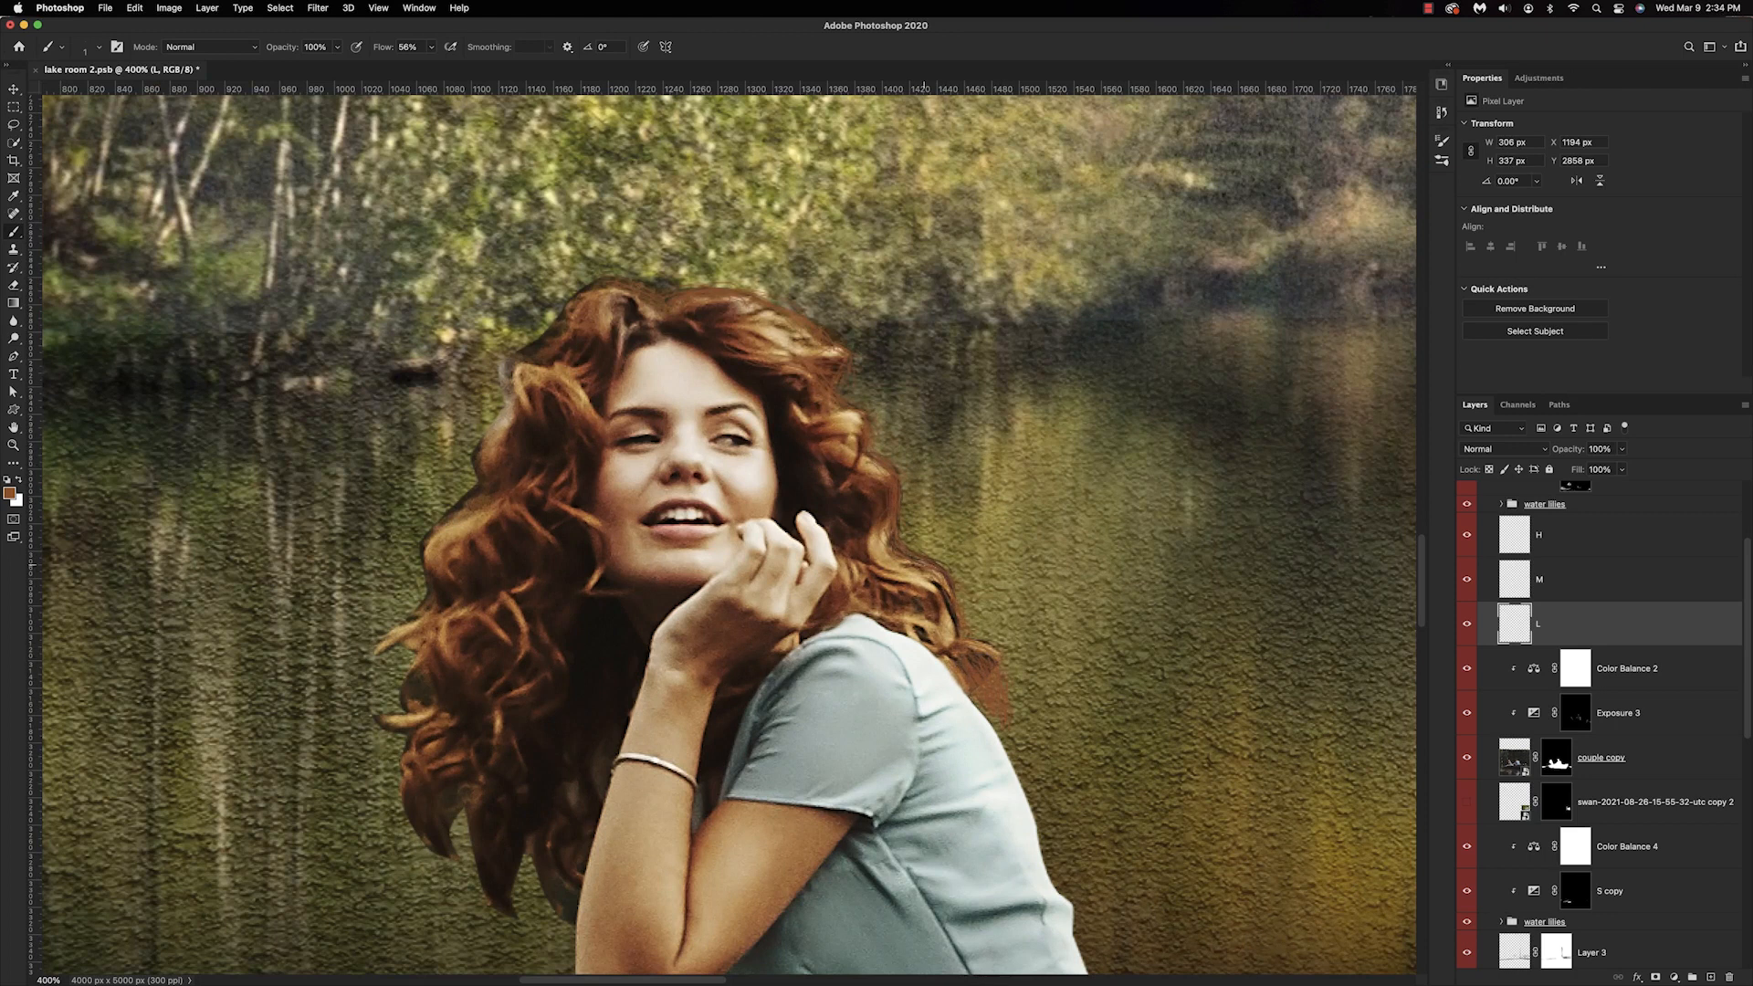
Fill out the left edge of the woman's hair with fine reddish-brown strands on the L layer.
{"action": "scroll", "coordinate": [763, 331], "scroll_direction": "left", "scroll_amount": 5}
{"action": "left_click_drag", "start_coordinate": [808, 613], "coordinate": [838, 663]}
{"action": "left_click_drag", "start_coordinate": [769, 562], "coordinate": [819, 600]}
{"action": "left_click_drag", "start_coordinate": [795, 662], "coordinate": [854, 772]}
{"action": "left_click_drag", "start_coordinate": [831, 521], "coordinate": [886, 541]}
{"action": "scroll", "coordinate": [973, 742], "scroll_direction": "up", "scroll_amount": 5}
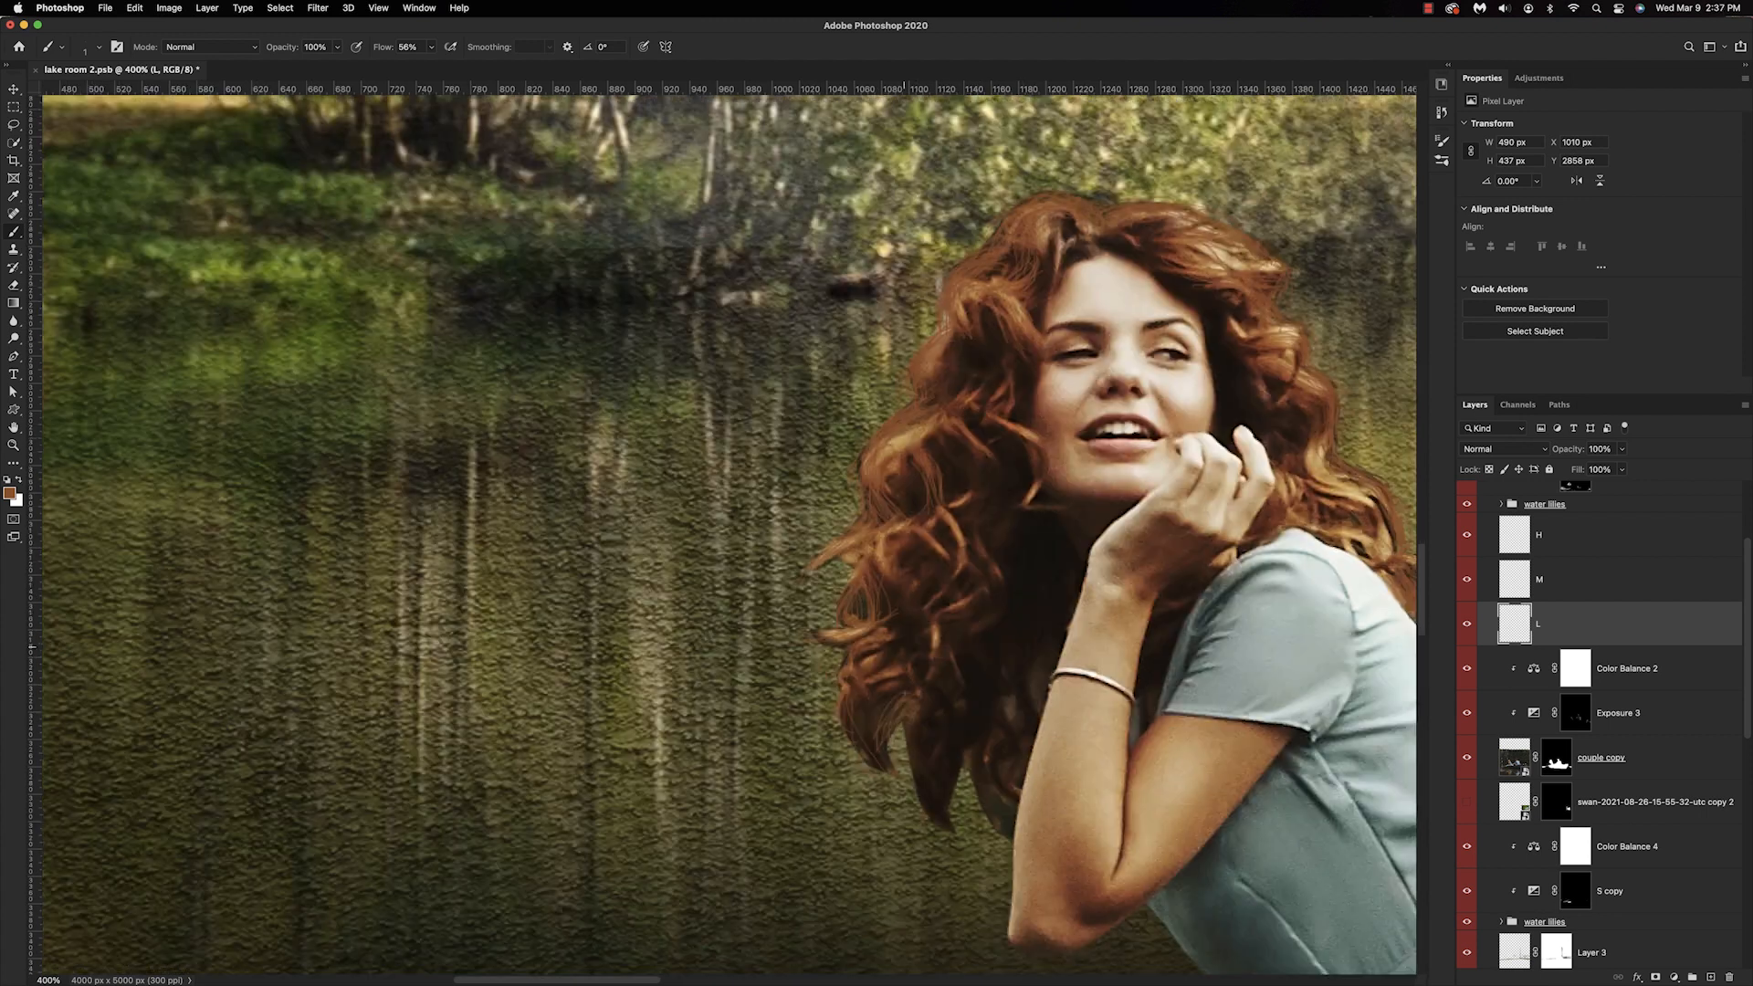
Sample a dark hair tone and paint strands under the lower left curls and along the left edge on the L layer.
{"action": "scroll", "coordinate": [994, 746], "scroll_direction": "down", "scroll_amount": 6}
{"action": "left_click", "coordinate": [948, 561], "text": "alt"}
{"action": "mouse_move", "coordinate": [984, 787]}
{"action": "left_mouse_down"}
{"action": "mouse_move", "coordinate": [1011, 857]}
{"action": "mouse_move", "coordinate": [1010, 828]}
{"action": "left_mouse_up"}
{"action": "left_click_drag", "start_coordinate": [974, 788], "coordinate": [955, 760]}
{"action": "left_click_drag", "start_coordinate": [1015, 709], "coordinate": [1008, 688]}
{"action": "left_click_drag", "start_coordinate": [907, 807], "coordinate": [887, 760]}
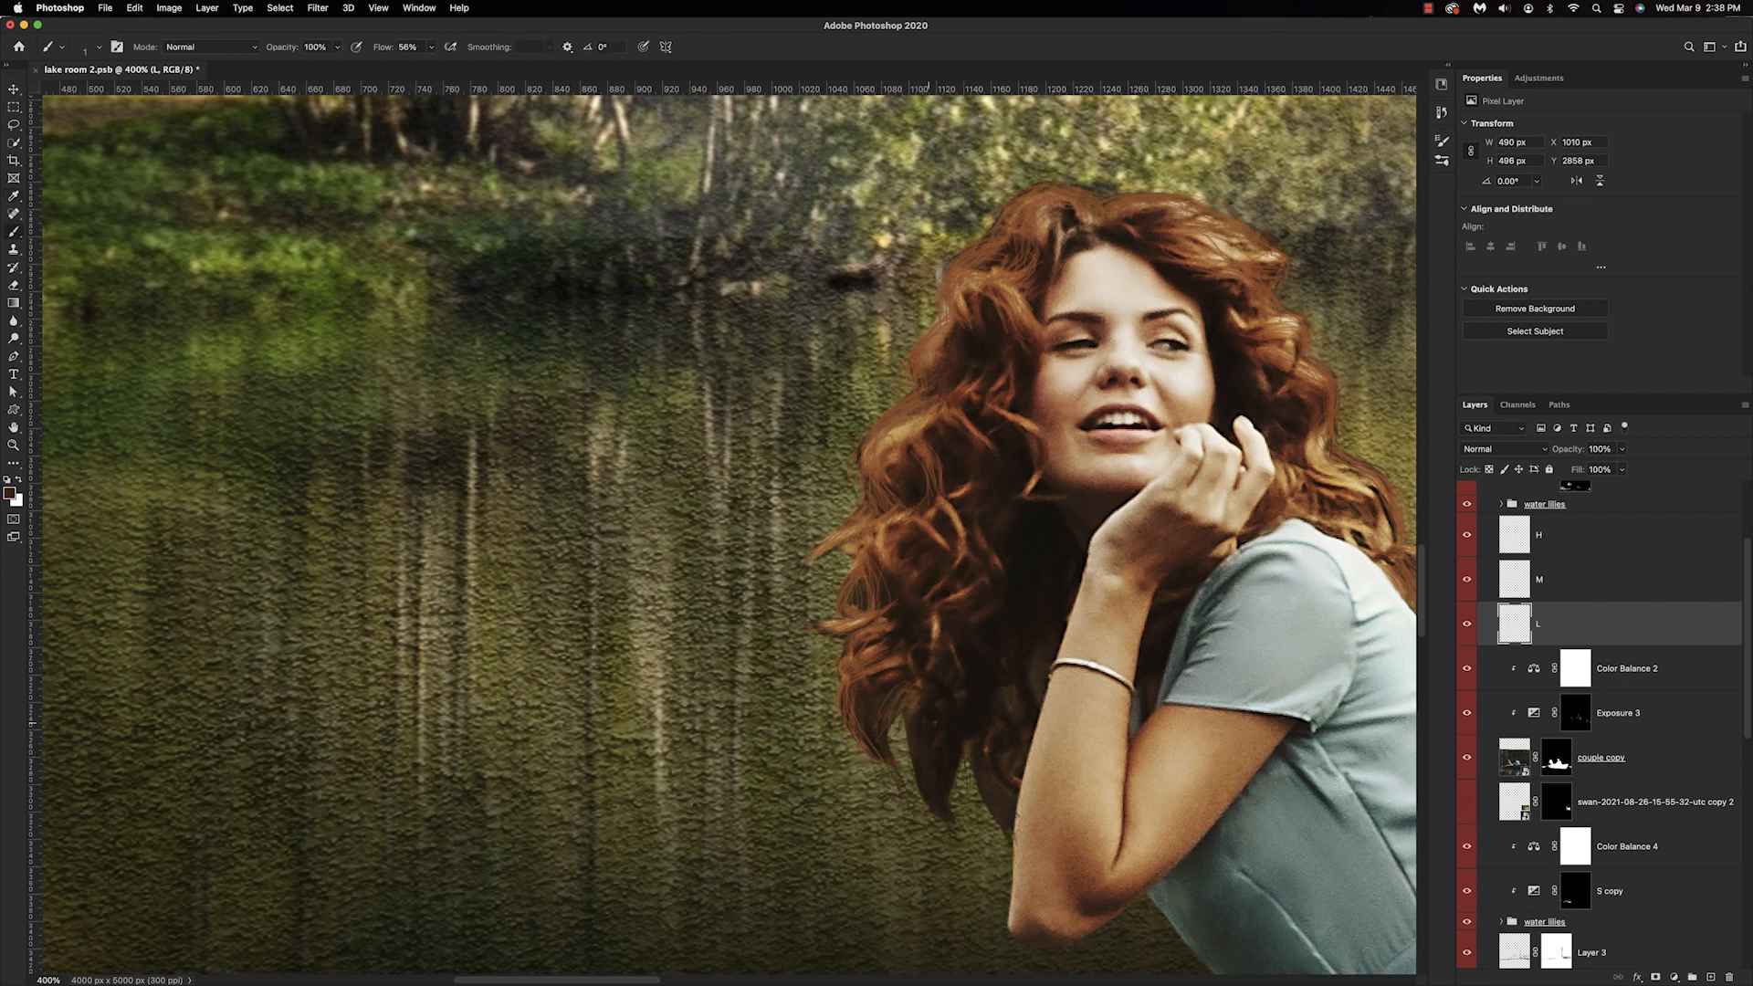
{"action": "left_click_drag", "start_coordinate": [883, 565], "coordinate": [900, 537]}
{"action": "key", "text": "super+minus"}
{"action": "mouse_move", "coordinate": [939, 399]}
{"action": "left_mouse_down"}
{"action": "mouse_move", "coordinate": [881, 440]}
{"action": "mouse_move", "coordinate": [981, 367]}
{"action": "mouse_move", "coordinate": [901, 425]}
{"action": "left_mouse_up"}
Paint lighter strands over the left side of the woman's hair on the M layer with a tone sampled from the hair.
{"action": "key", "text": "super+equal"}
{"action": "key", "text": "super+equal"}
{"action": "key", "text": "e"}
{"action": "left_click", "coordinate": [1508, 586]}
{"action": "key", "text": "b"}
{"action": "left_click", "coordinate": [959, 408], "text": "alt"}
{"action": "left_click_drag", "start_coordinate": [966, 427], "coordinate": [992, 480]}
{"action": "left_click_drag", "start_coordinate": [1013, 385], "coordinate": [1059, 456]}
{"action": "left_click_drag", "start_coordinate": [992, 514], "coordinate": [925, 546]}
{"action": "left_click_drag", "start_coordinate": [924, 451], "coordinate": [905, 502]}
Add mid-tone strands across the crown of the woman's hair on the M layer.
{"action": "left_click_drag", "start_coordinate": [993, 287], "coordinate": [1007, 345]}
{"action": "left_click_drag", "start_coordinate": [1075, 178], "coordinate": [1024, 210]}
{"action": "left_click_drag", "start_coordinate": [1056, 175], "coordinate": [1002, 250]}
{"action": "left_click_drag", "start_coordinate": [1060, 223], "coordinate": [1107, 288]}
{"action": "mouse_move", "coordinate": [1128, 122]}
{"action": "left_mouse_down"}
{"action": "mouse_move", "coordinate": [1176, 136]}
{"action": "mouse_move", "coordinate": [1004, 427]}
{"action": "left_mouse_up"}
{"action": "left_click_drag", "start_coordinate": [1029, 389], "coordinate": [979, 404]}
{"action": "left_click_drag", "start_coordinate": [1153, 476], "coordinate": [1198, 491]}
{"action": "left_click_drag", "start_coordinate": [1155, 402], "coordinate": [1095, 475]}
Paint mid-tone strands down the right side of the woman's hair on the M layer.
{"action": "left_click_drag", "start_coordinate": [1232, 543], "coordinate": [1301, 580]}
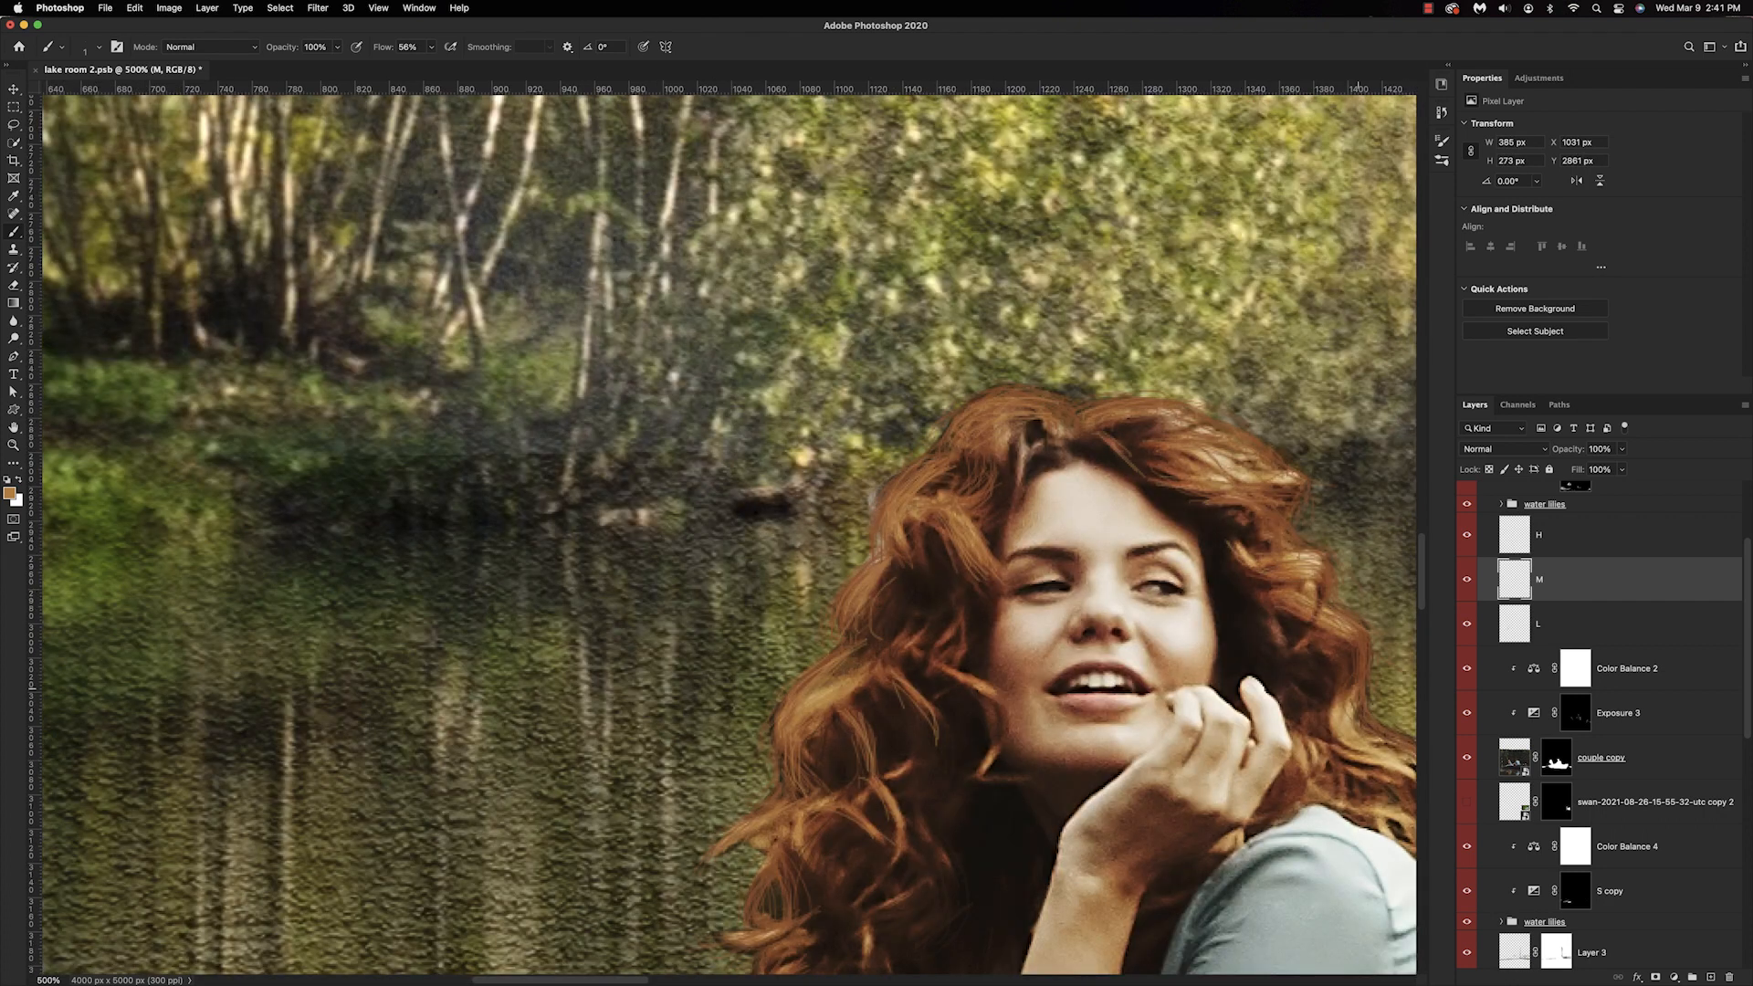
{"action": "left_click_drag", "start_coordinate": [1356, 640], "coordinate": [1360, 685]}
{"action": "scroll", "coordinate": [731, 530], "scroll_direction": "down", "scroll_amount": 5}
{"action": "scroll", "coordinate": [731, 529], "scroll_direction": "right", "scroll_amount": 4}
{"action": "mouse_move", "coordinate": [1152, 489]}
{"action": "left_mouse_down"}
{"action": "mouse_move", "coordinate": [1209, 543]}
{"action": "mouse_move", "coordinate": [1212, 580]}
{"action": "mouse_move", "coordinate": [1205, 566]}
{"action": "left_mouse_up"}
{"action": "left_click_drag", "start_coordinate": [1141, 374], "coordinate": [1128, 429]}
Paint fine strands along the back and crown of the man's hair on his M layer.
{"action": "scroll", "coordinate": [1132, 402], "scroll_direction": "up", "scroll_amount": 5}
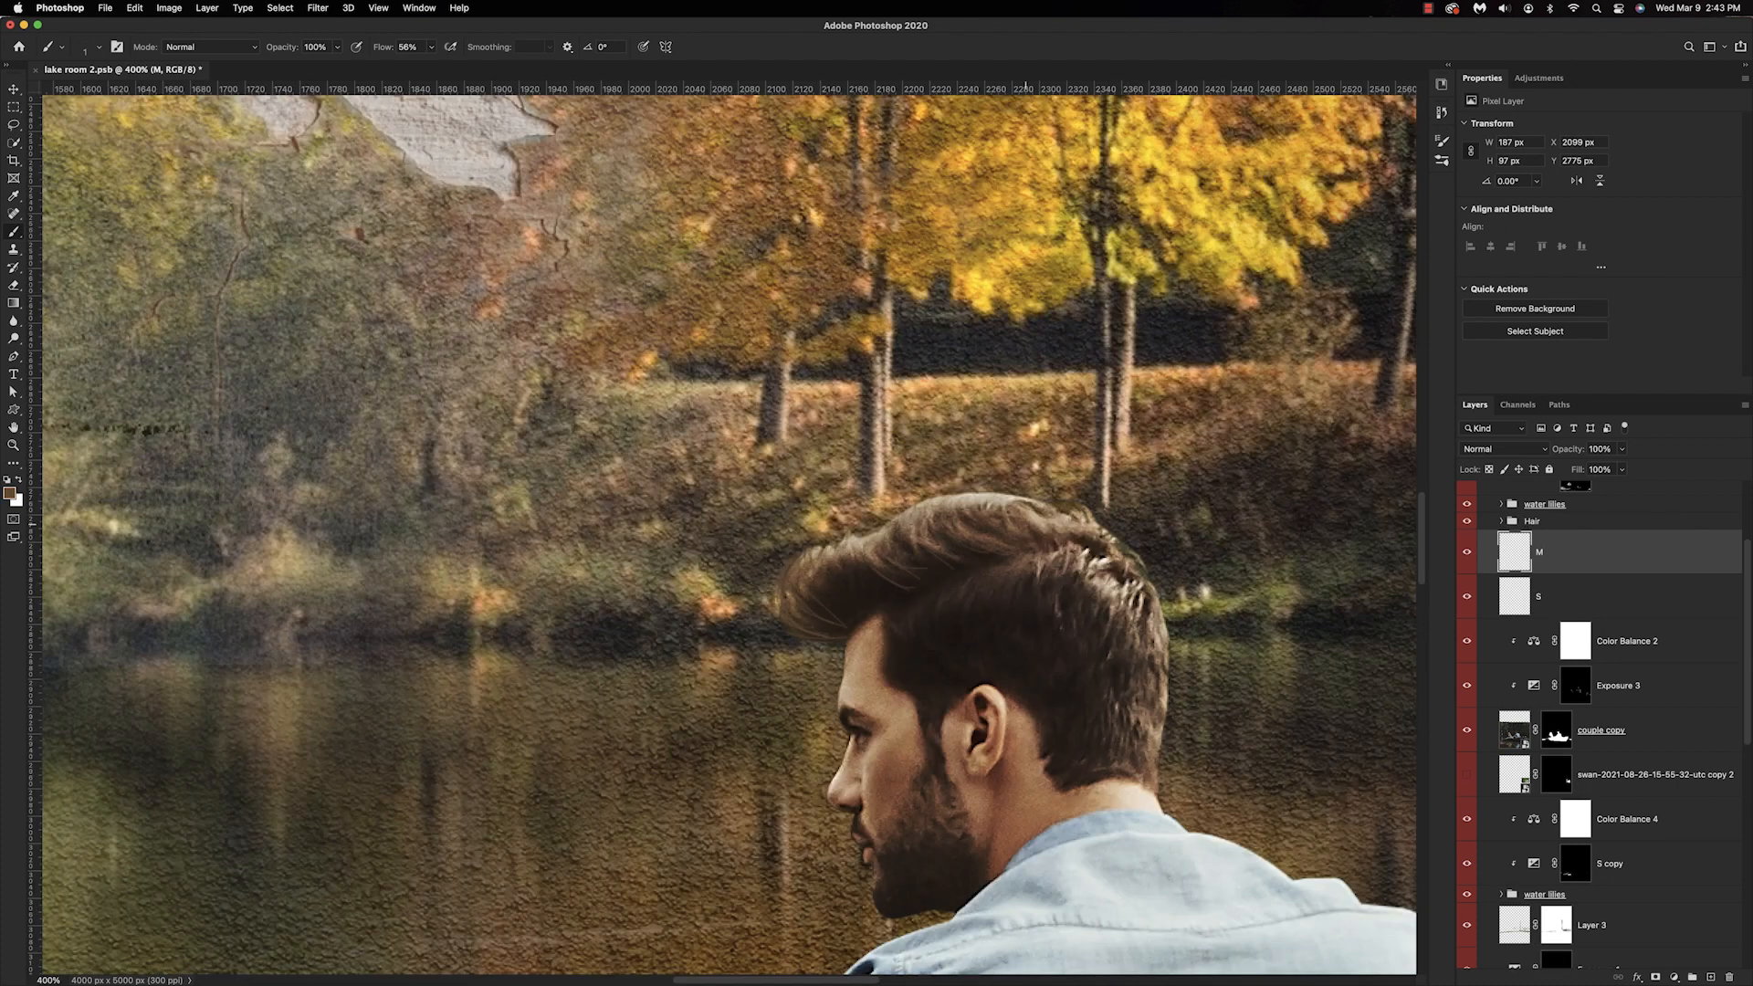
{"action": "mouse_move", "coordinate": [1164, 676]}
{"action": "left_mouse_down"}
{"action": "mouse_move", "coordinate": [1161, 712]}
{"action": "mouse_move", "coordinate": [1112, 735]}
{"action": "left_mouse_up"}
{"action": "left_click_drag", "start_coordinate": [1100, 532], "coordinate": [1071, 517]}
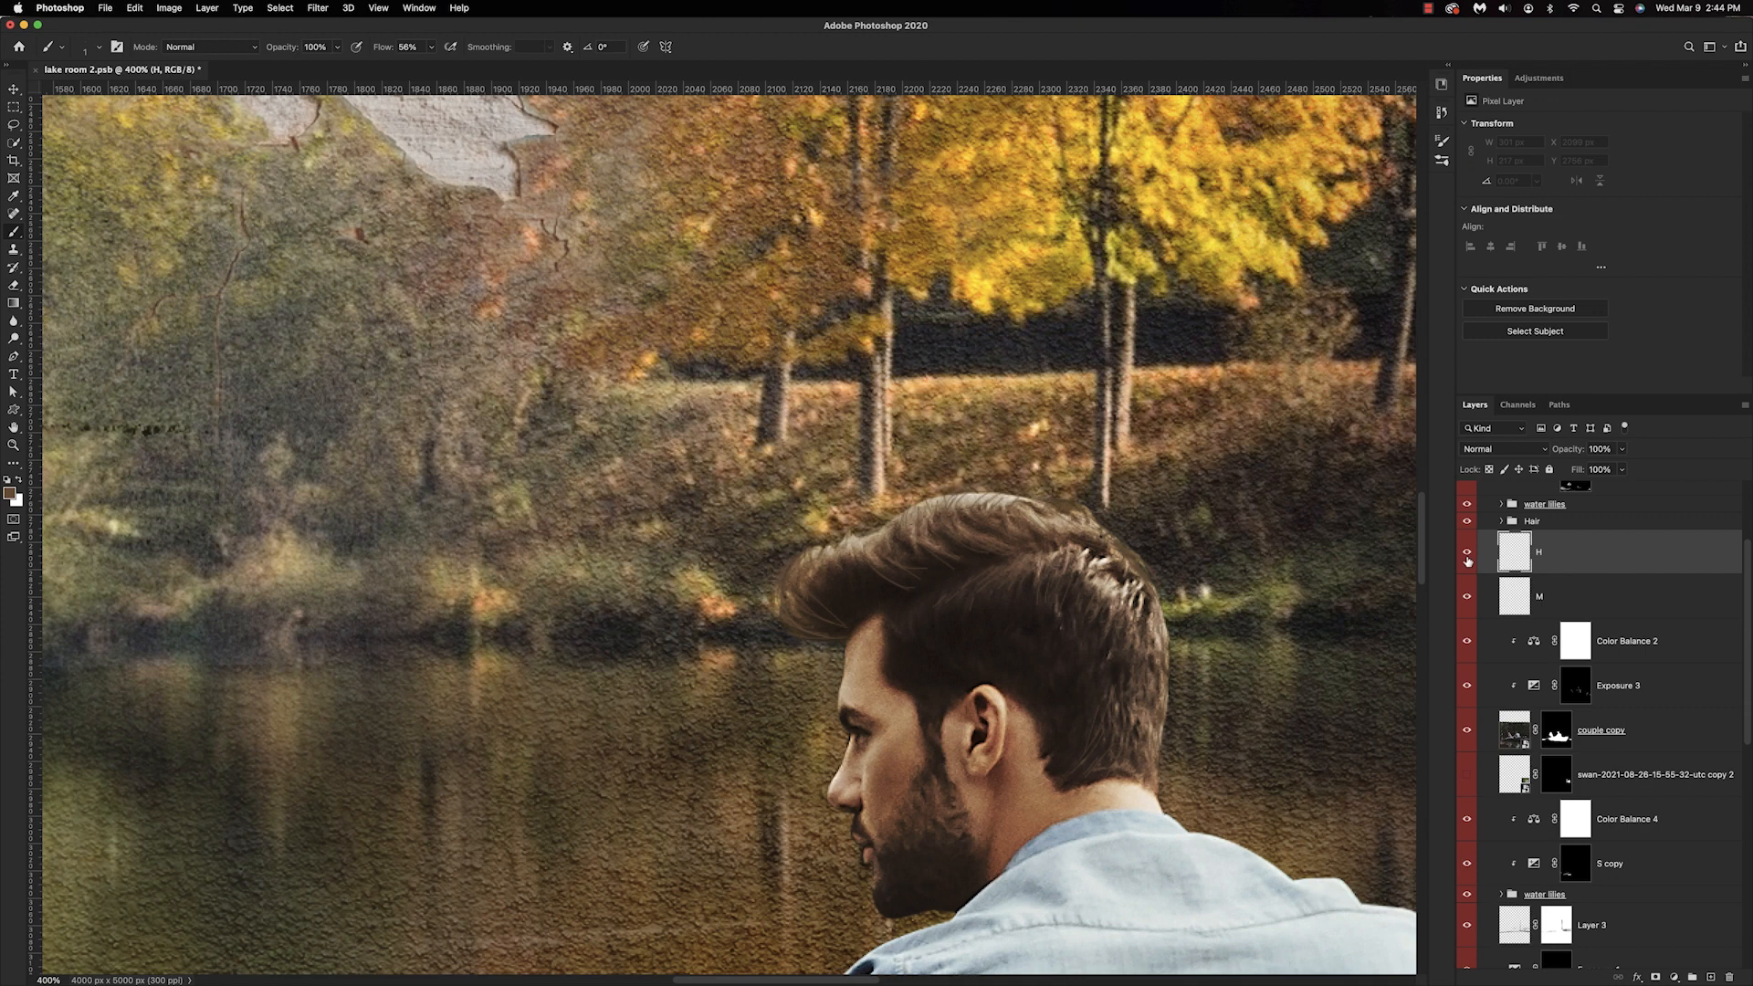
Paint fine light highlight strands over the top and crown of the man's hair on the H layer.
{"action": "left_click_drag", "start_coordinate": [968, 508], "coordinate": [934, 500]}
{"action": "mouse_move", "coordinate": [1041, 493]}
{"action": "left_mouse_down"}
{"action": "mouse_move", "coordinate": [877, 525]}
{"action": "mouse_move", "coordinate": [797, 575]}
{"action": "left_mouse_up"}
{"action": "mouse_move", "coordinate": [1041, 508]}
{"action": "left_mouse_down"}
{"action": "mouse_move", "coordinate": [1114, 538]}
{"action": "mouse_move", "coordinate": [1155, 585]}
{"action": "left_mouse_up"}
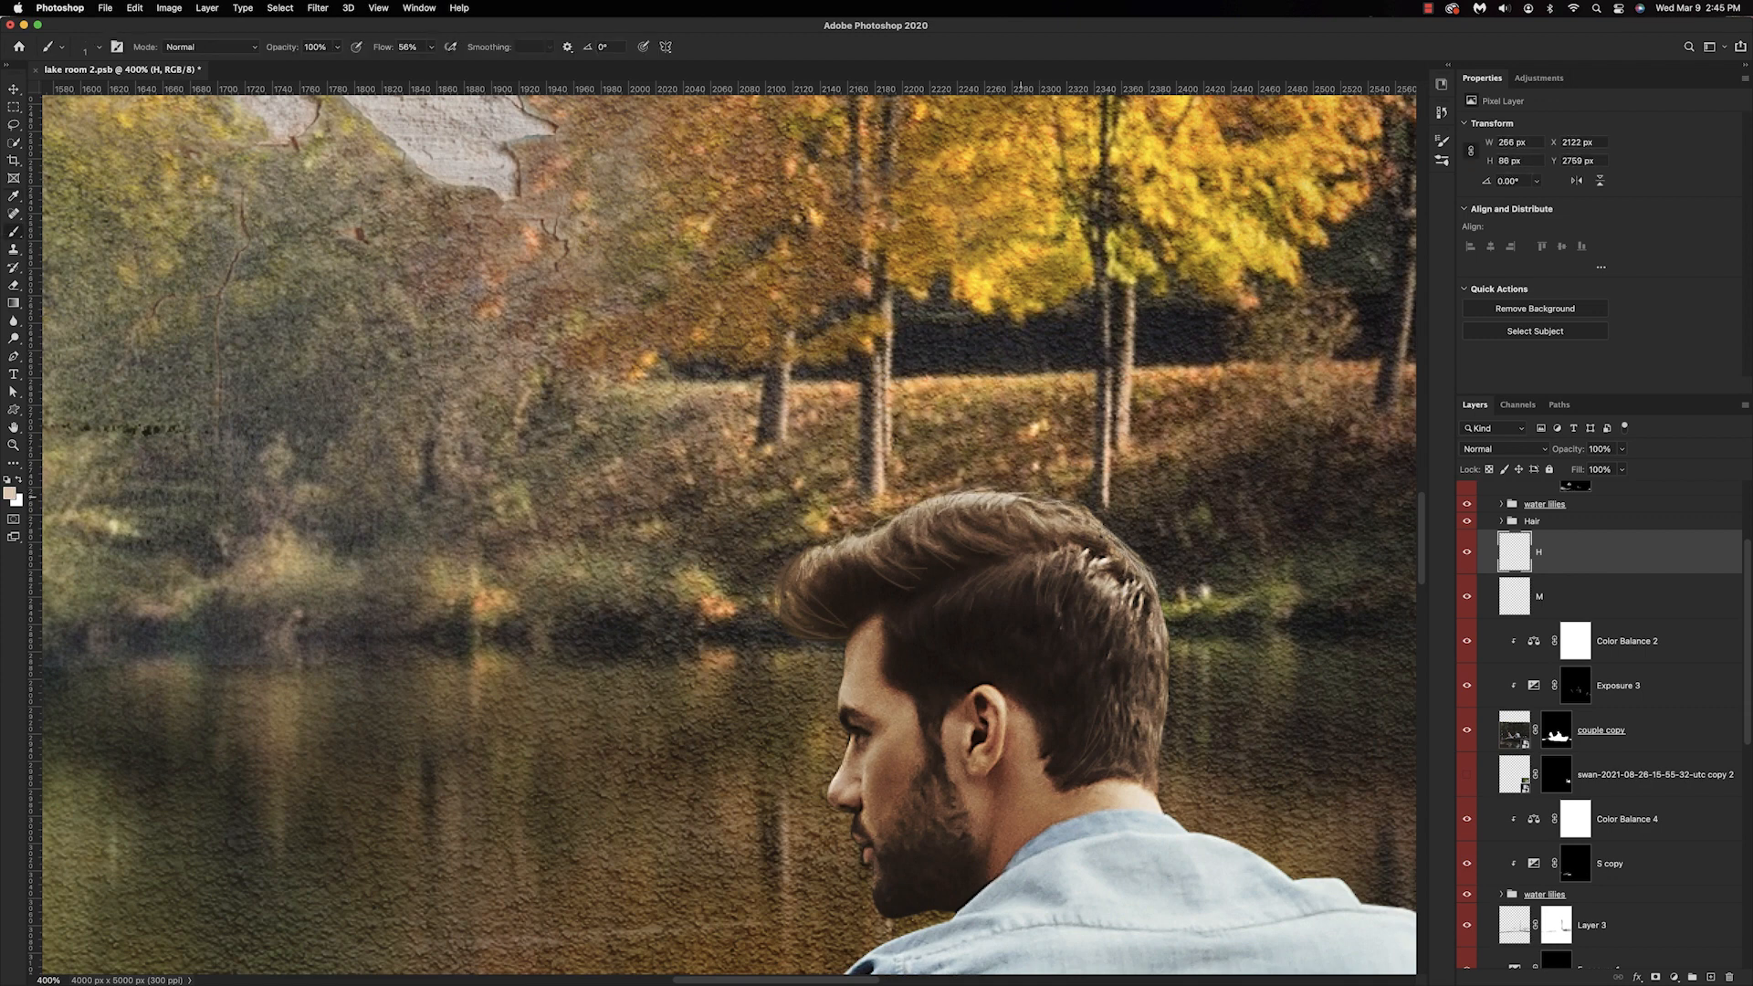
{"action": "key", "text": "super+0"}
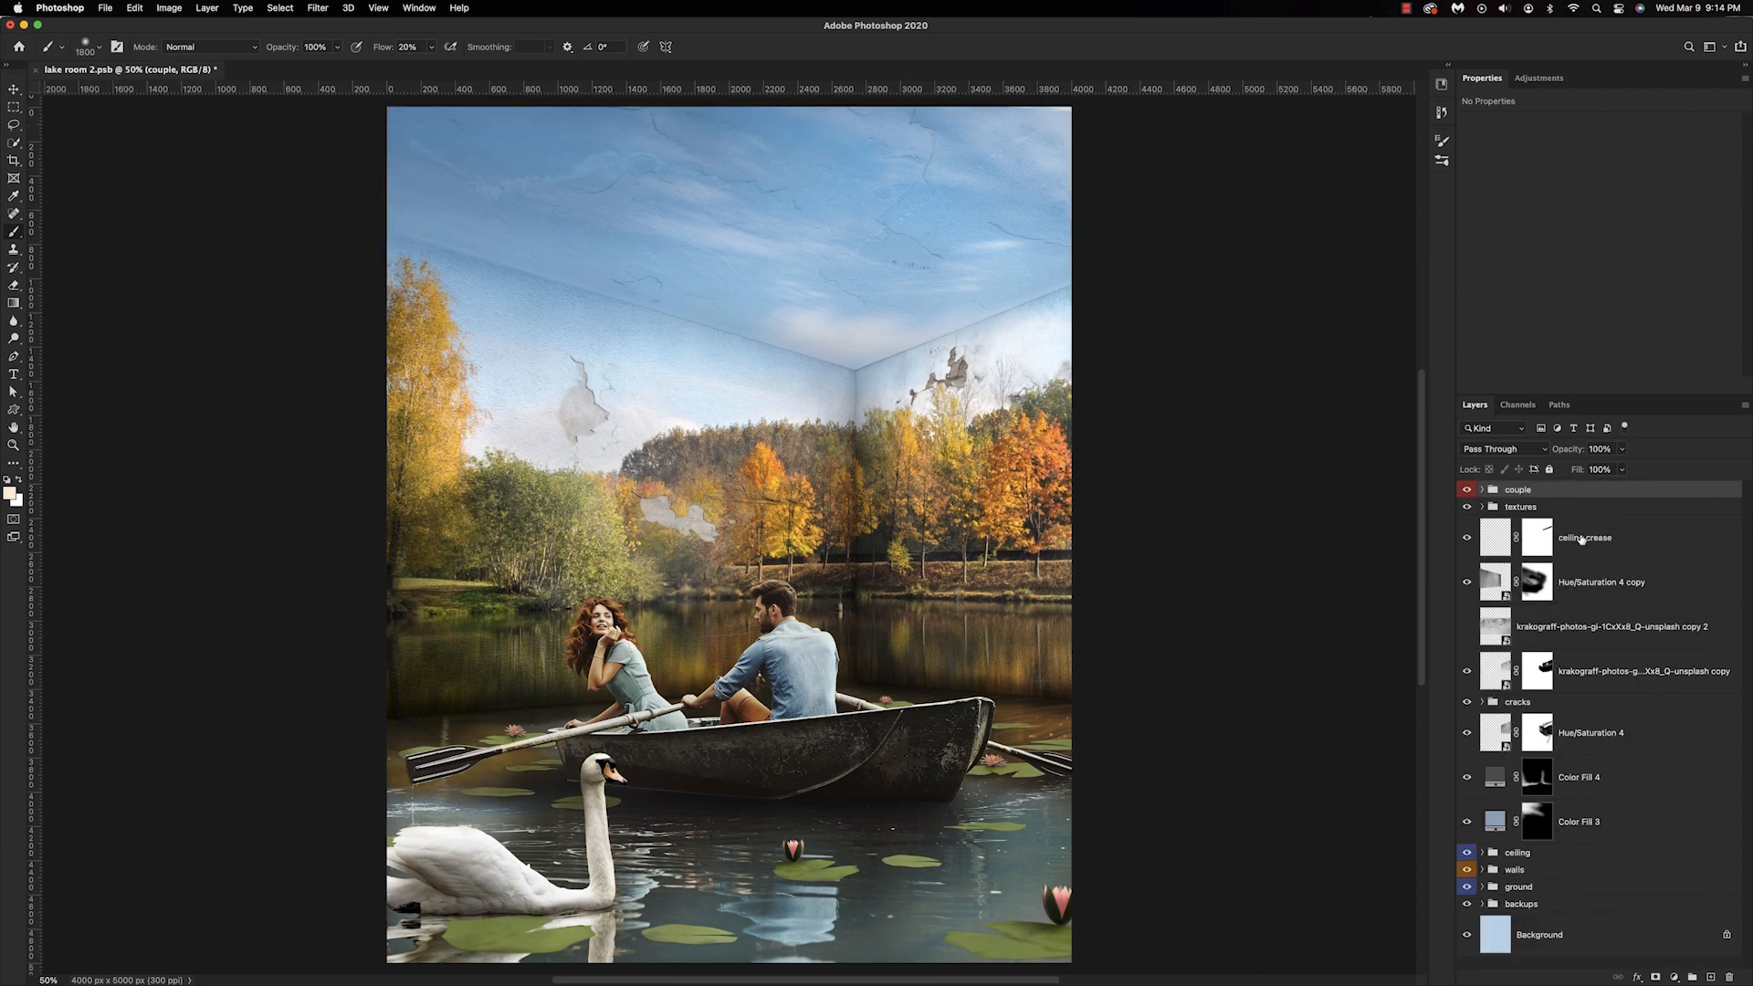
Add a new layer above the ceiling crease layer and choose a pale cream foreground colour.
{"action": "left_click", "coordinate": [1609, 542]}
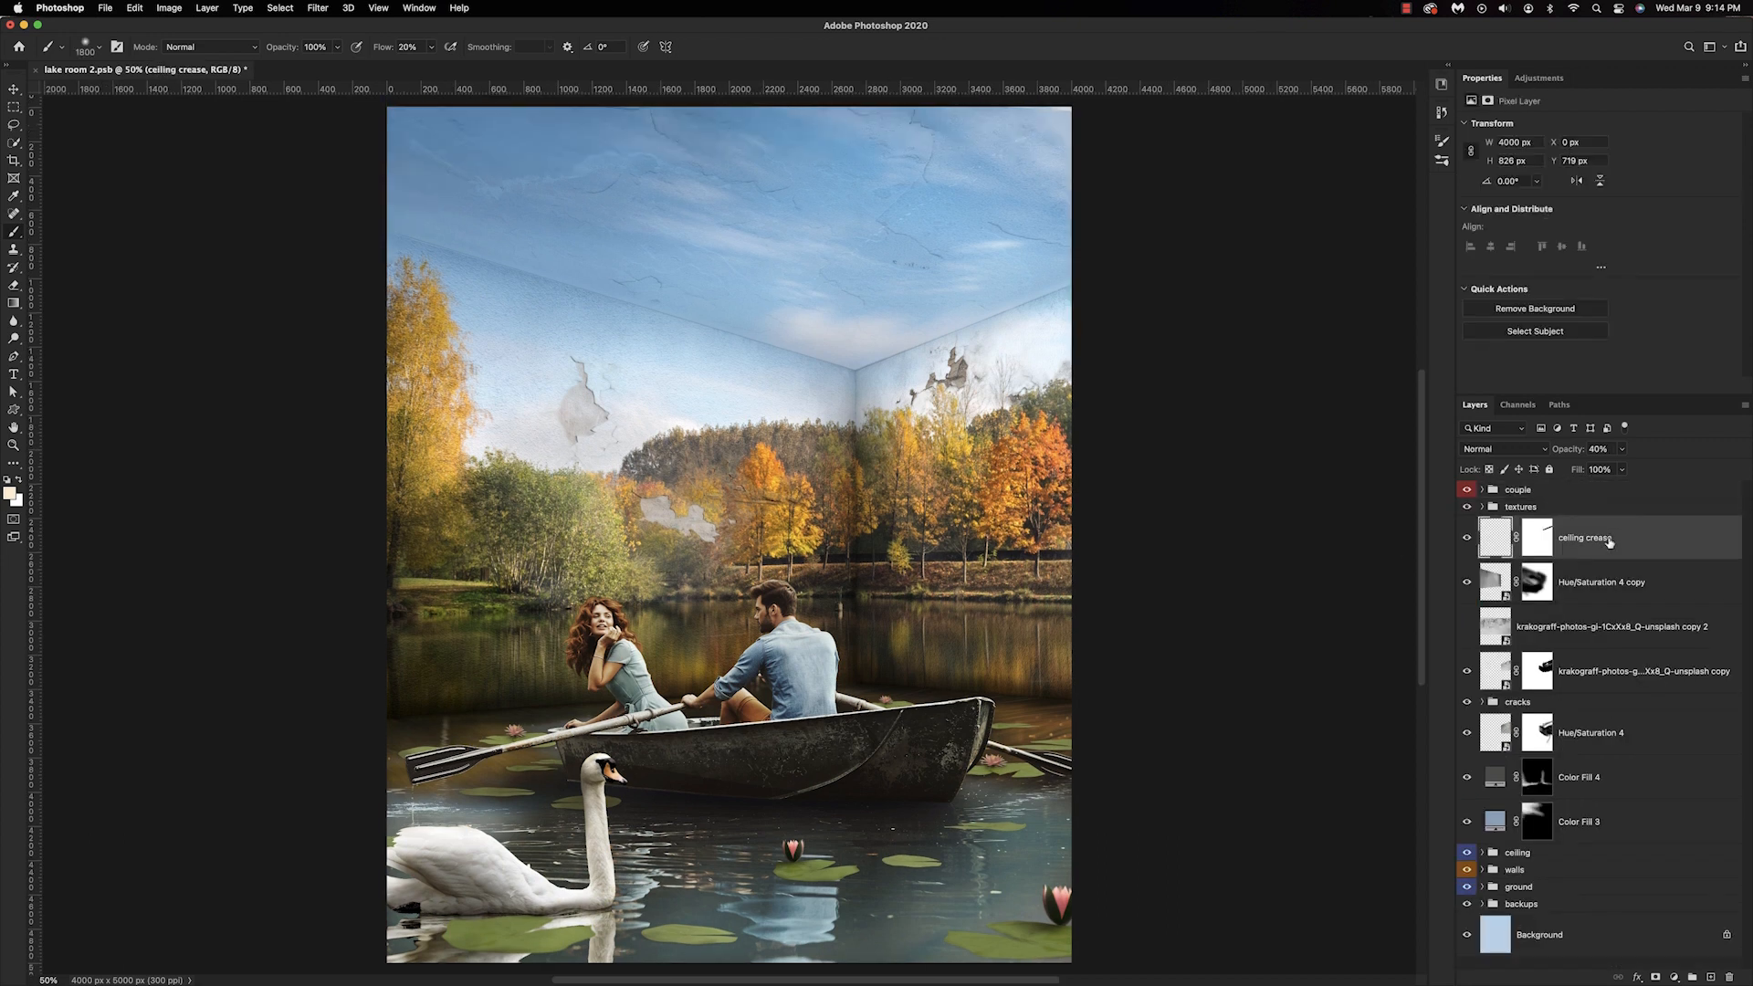
{"action": "left_click", "coordinate": [1710, 977]}
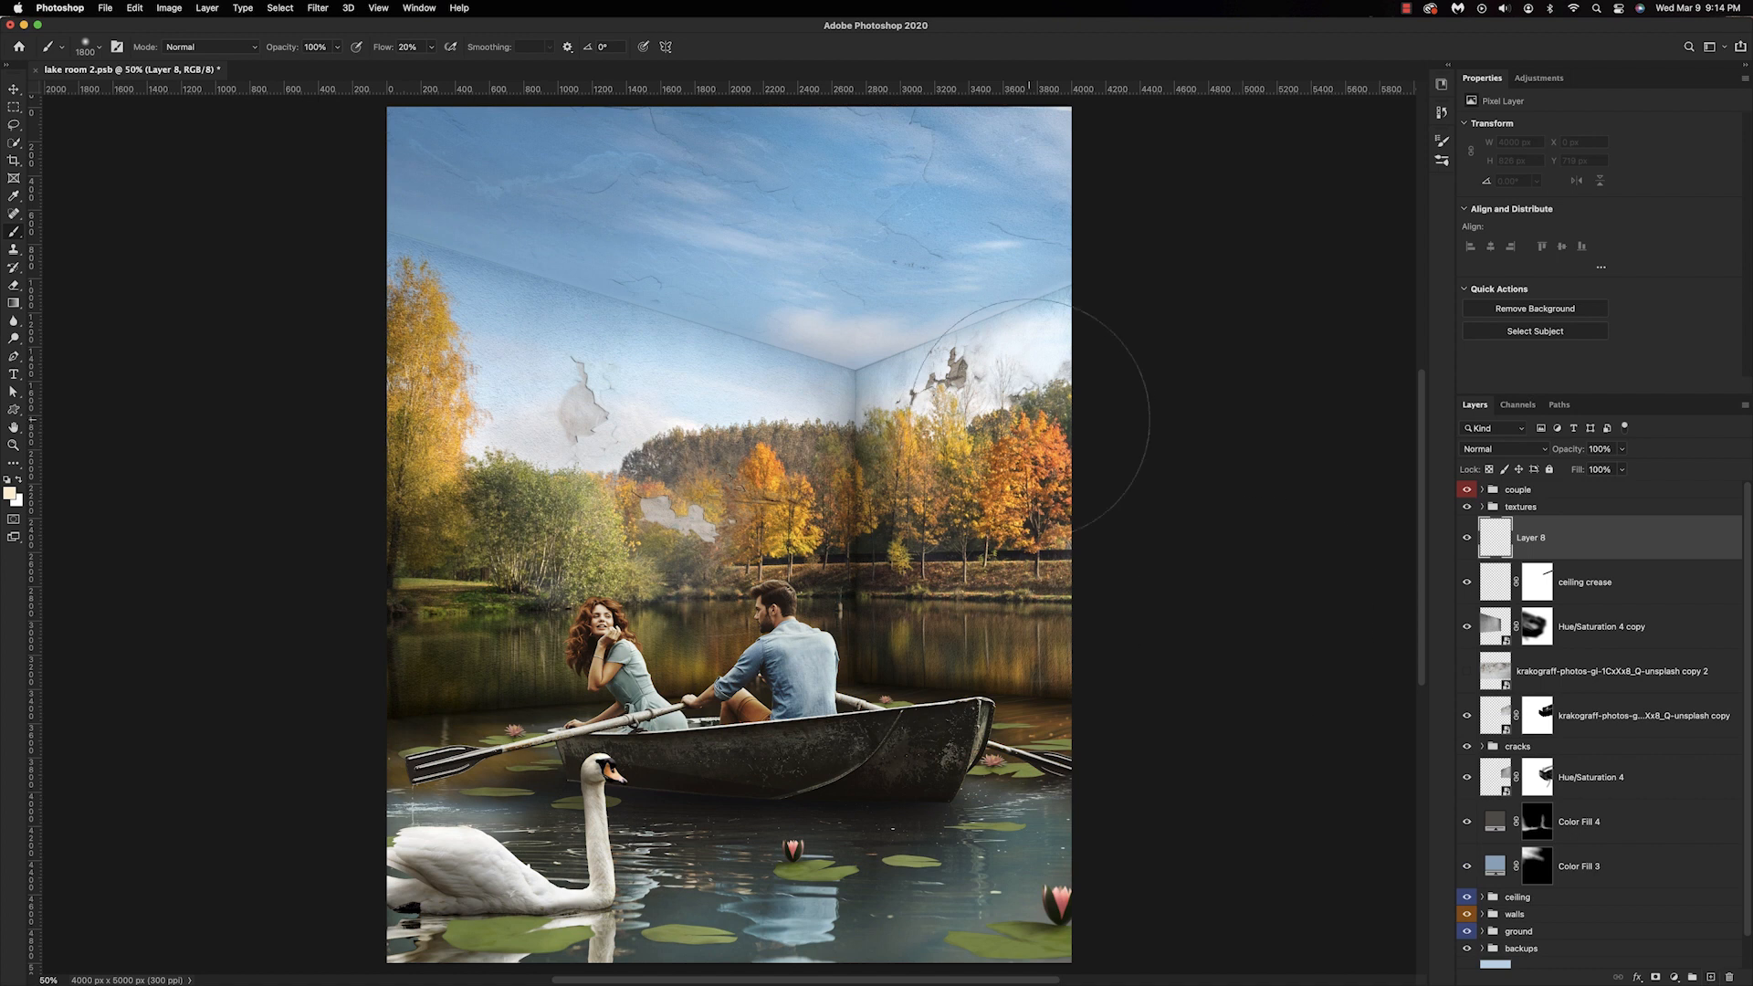
{"action": "left_click", "coordinate": [10, 494]}
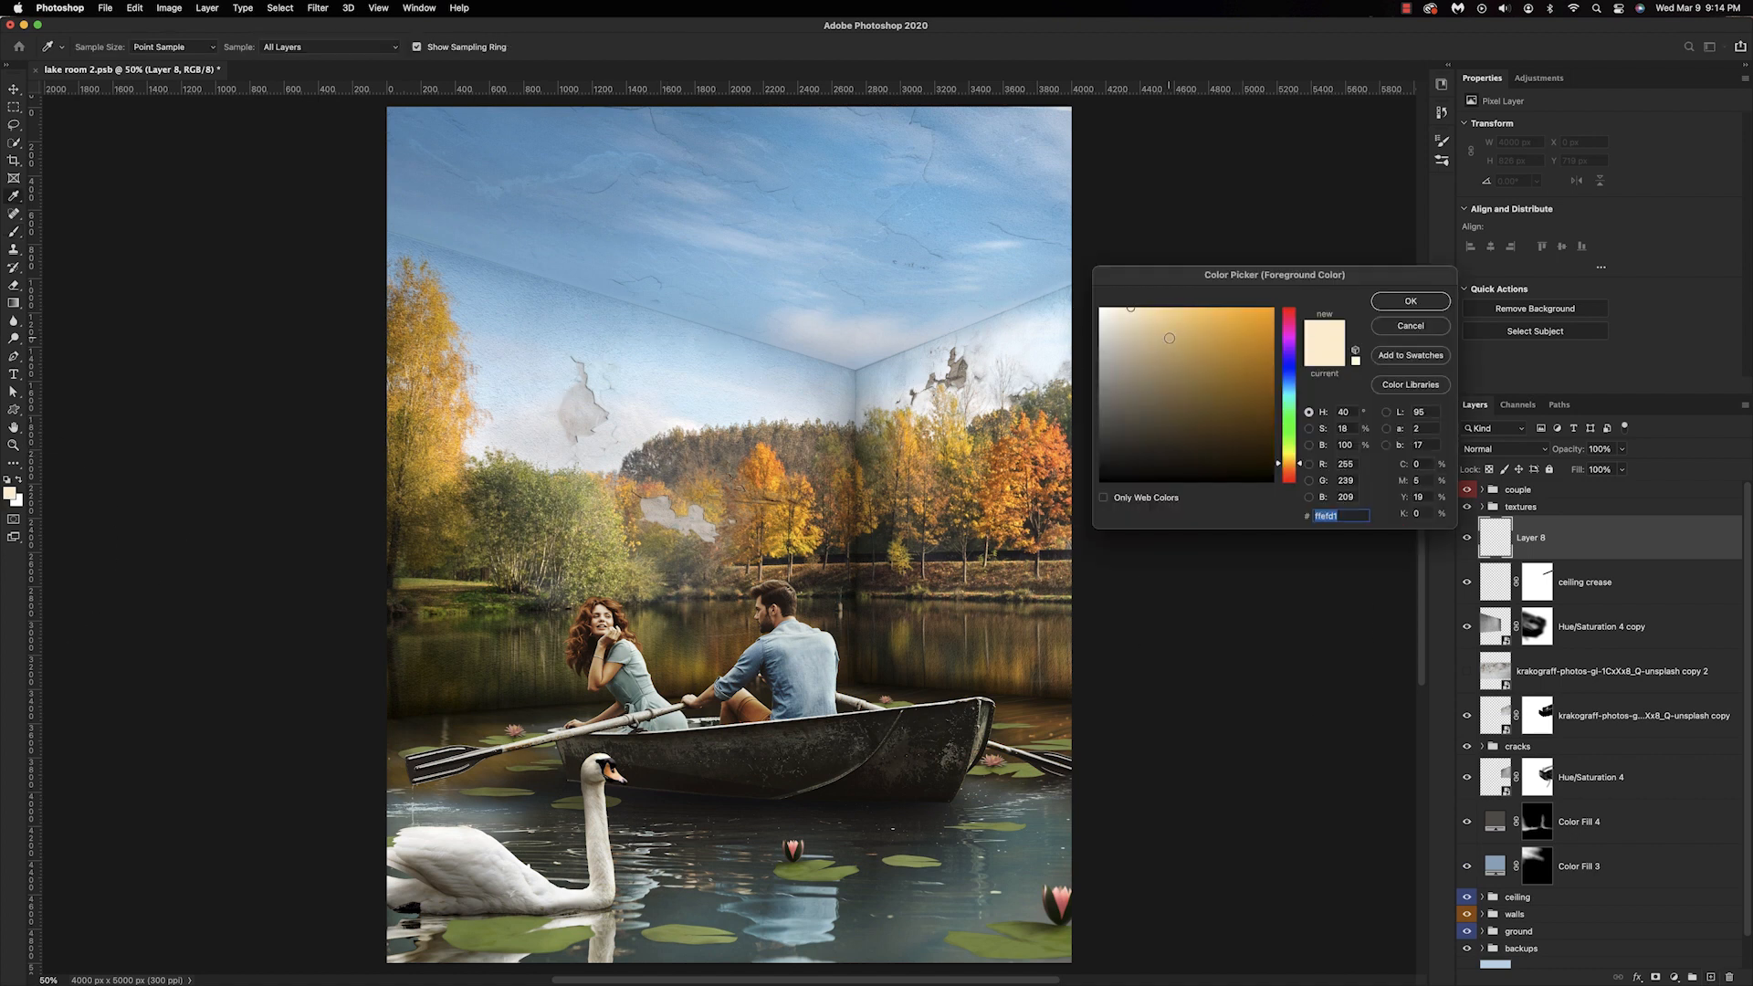
{"action": "left_click", "coordinate": [1134, 308]}
{"action": "left_click", "coordinate": [1377, 305]}
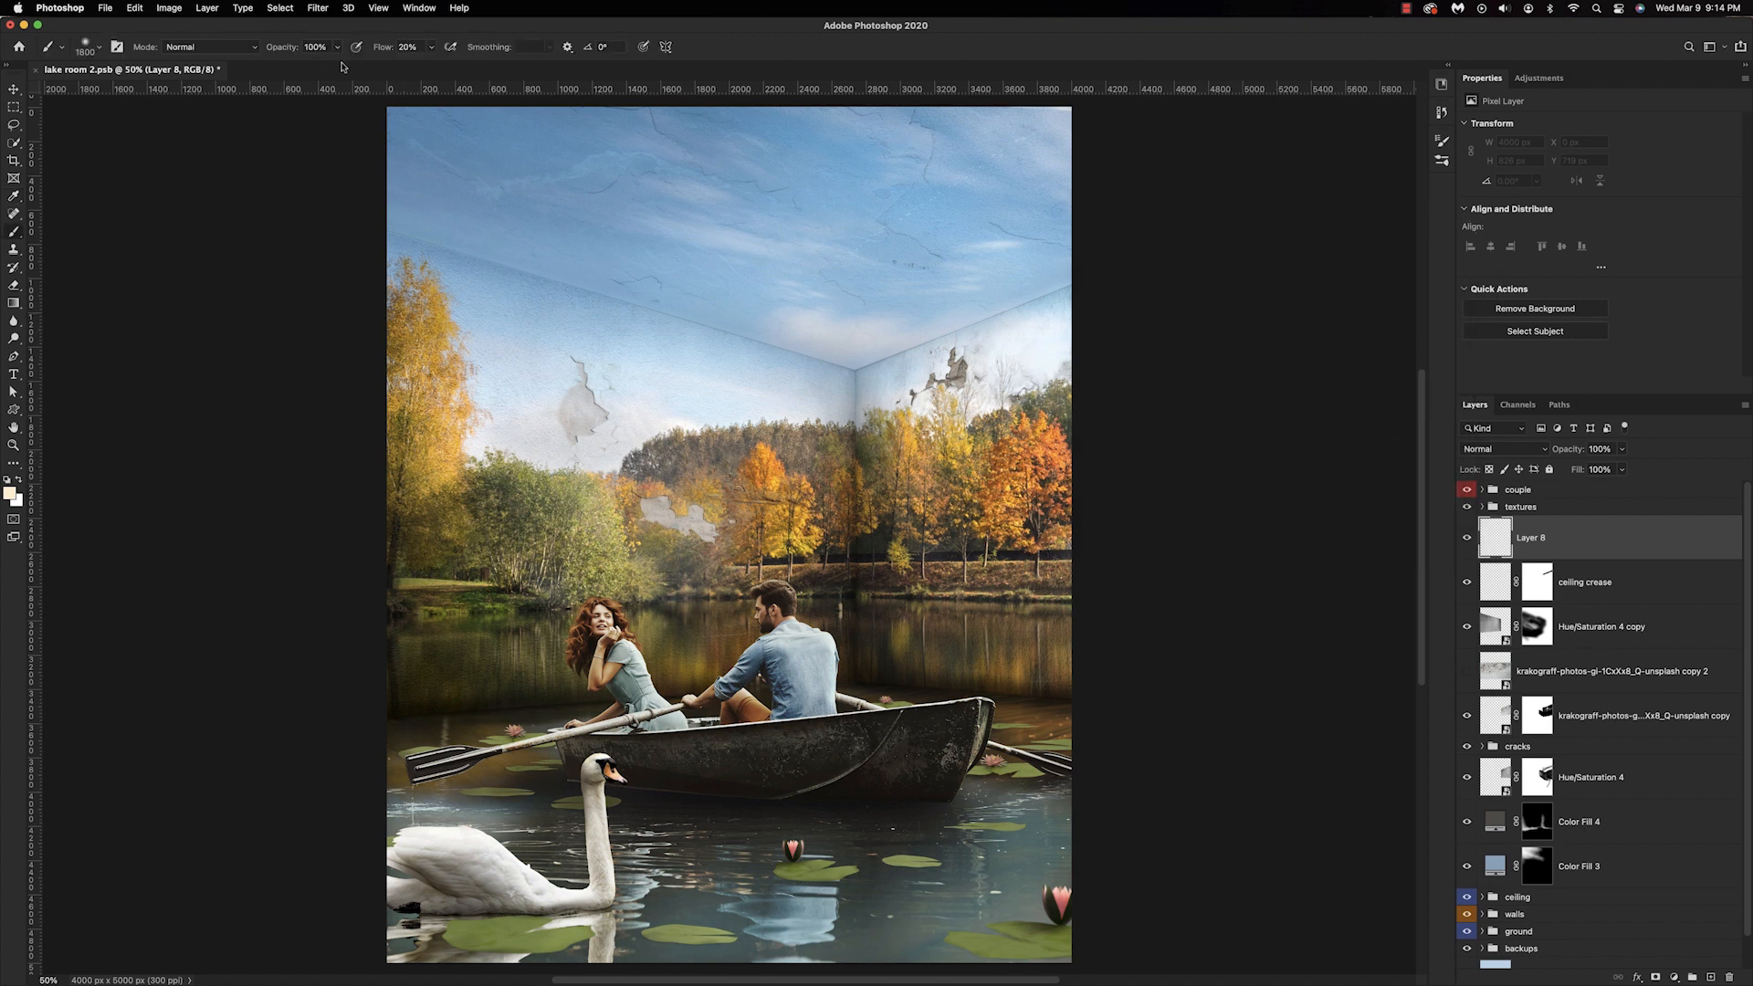
Brush soft light over the right wall and water at 15% flow, and rename the layer as sunlight.
{"action": "left_click_drag", "start_coordinate": [385, 49], "coordinate": [382, 49]}
{"action": "mouse_move", "coordinate": [1077, 282]}
{"action": "left_mouse_down"}
{"action": "mouse_move", "coordinate": [1063, 510]}
{"action": "mouse_move", "coordinate": [1132, 639]}
{"action": "mouse_move", "coordinate": [1115, 704]}
{"action": "mouse_move", "coordinate": [1142, 696]}
{"action": "left_mouse_up"}
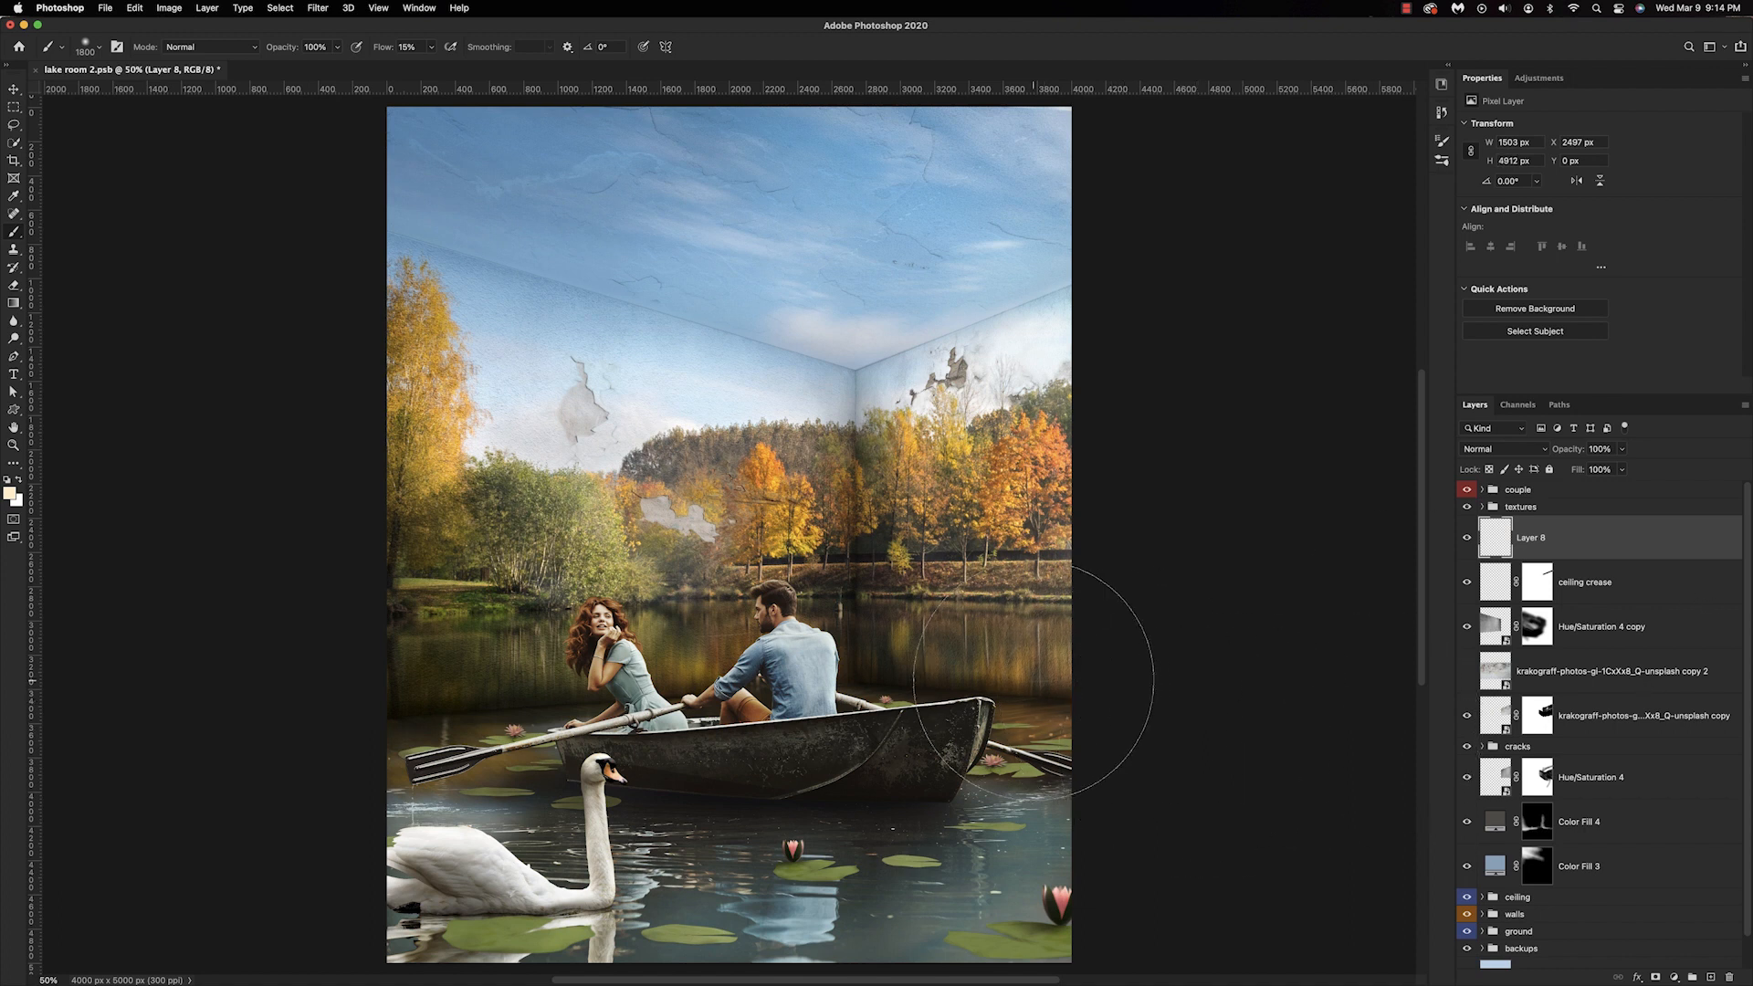
{"action": "left_click", "coordinate": [930, 686]}
{"action": "left_click", "coordinate": [1035, 741]}
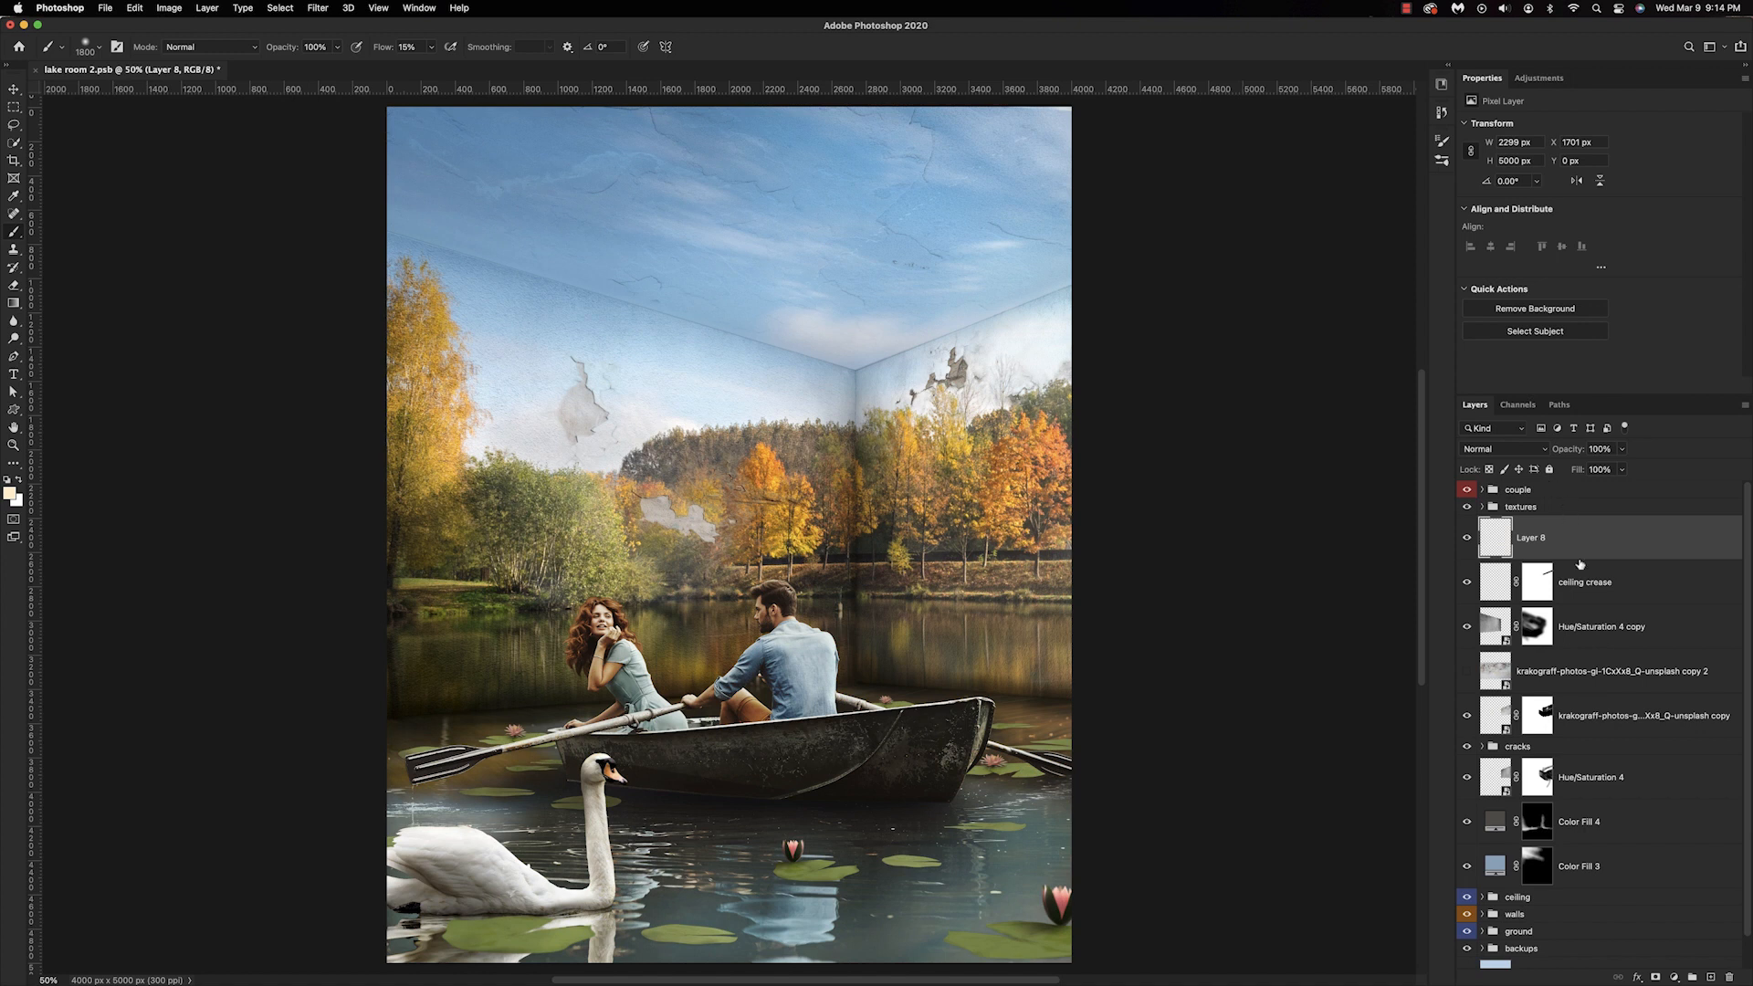
{"action": "double_click", "coordinate": [1529, 546]}
{"action": "type", "text": "sunlight"}
{"action": "key", "text": "Return"}
Add a new layer above the couple group, dab a soft cream glow over the boat scene, and set the layer's opacity to 68%.
{"action": "left_click", "coordinate": [1586, 493]}
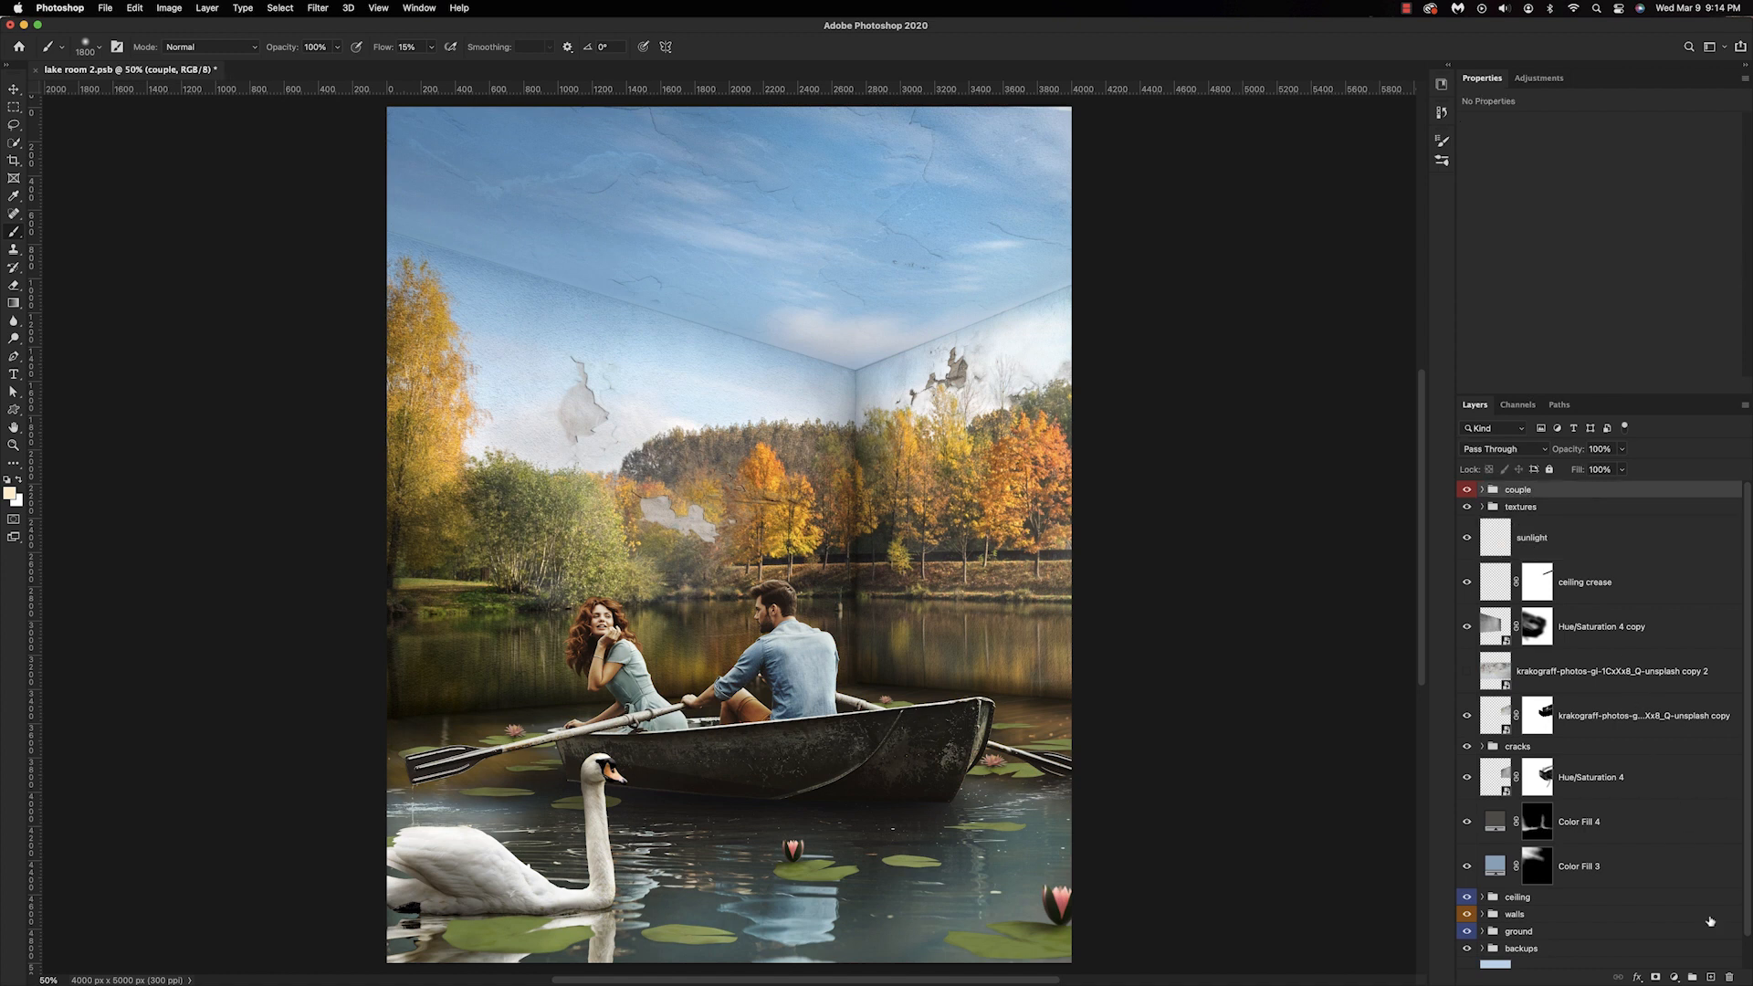
{"action": "left_click", "coordinate": [1710, 977]}
{"action": "left_click", "coordinate": [859, 598]}
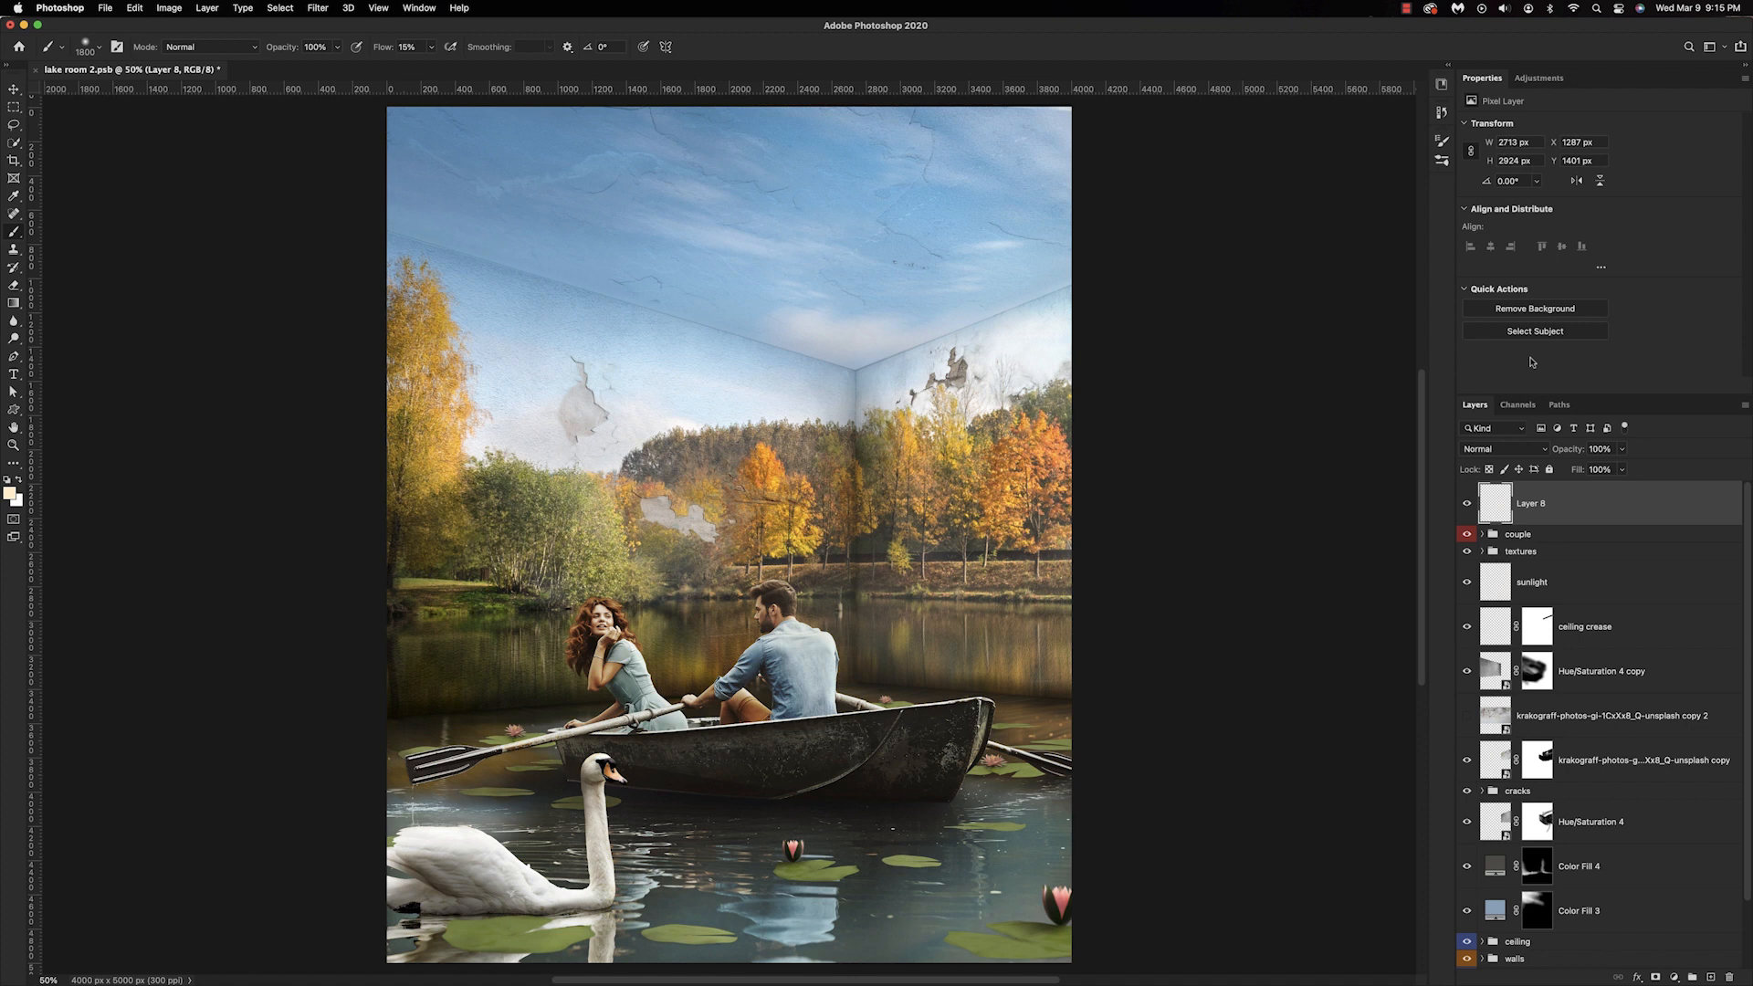
{"action": "left_click_drag", "start_coordinate": [1570, 450], "coordinate": [1547, 462]}
Add an Exposure adjustment directly above the couple copy layer inside the couple group and raise its exposure slightly.
{"action": "left_click", "coordinate": [1482, 535]}
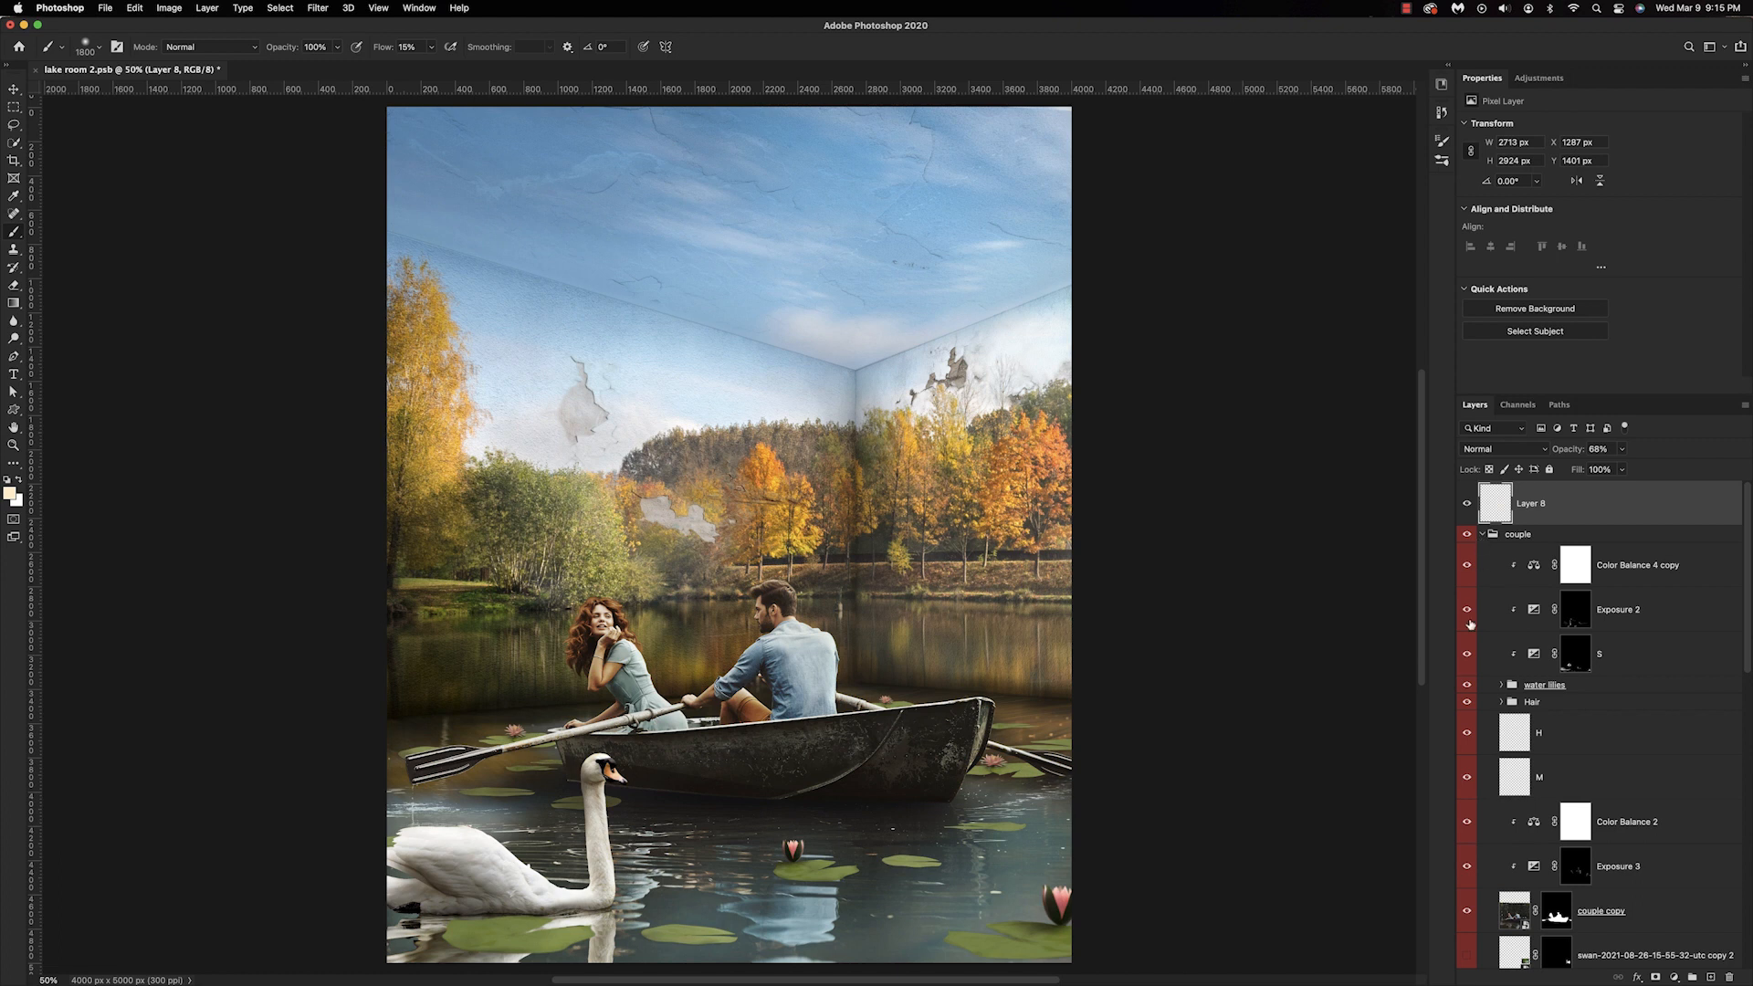
{"action": "scroll", "coordinate": [1516, 689], "scroll_direction": "down", "scroll_amount": 3}
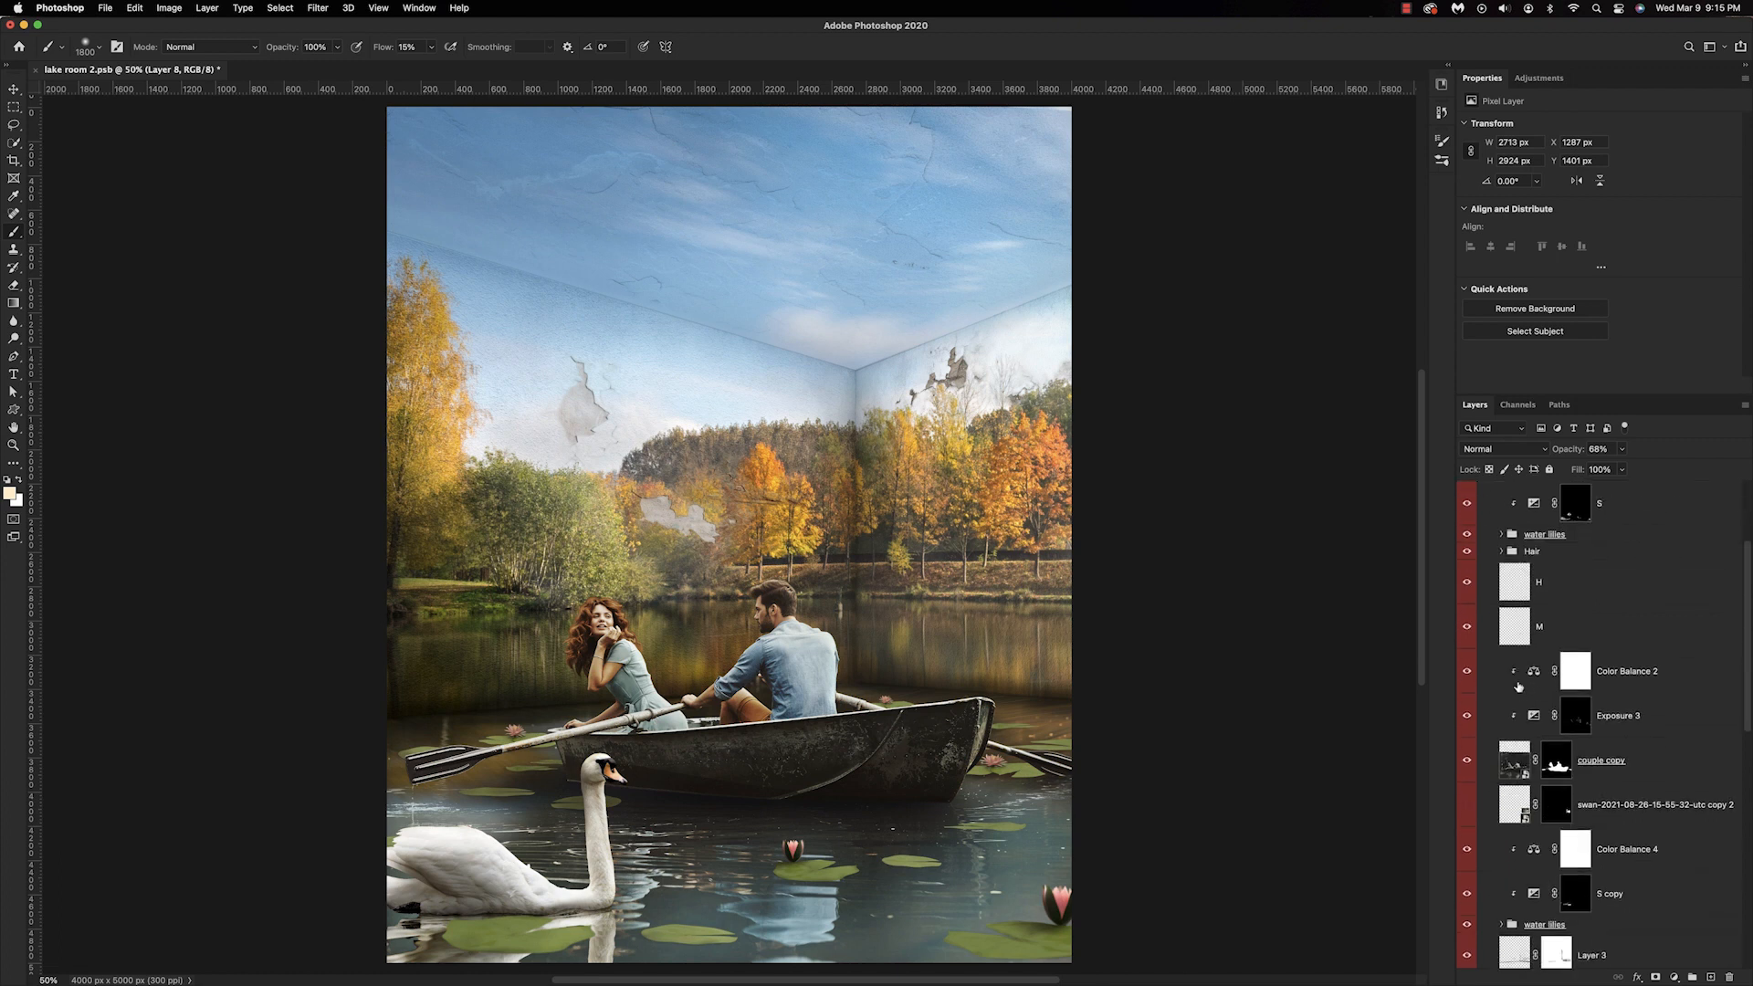
{"action": "left_click", "coordinate": [1625, 751]}
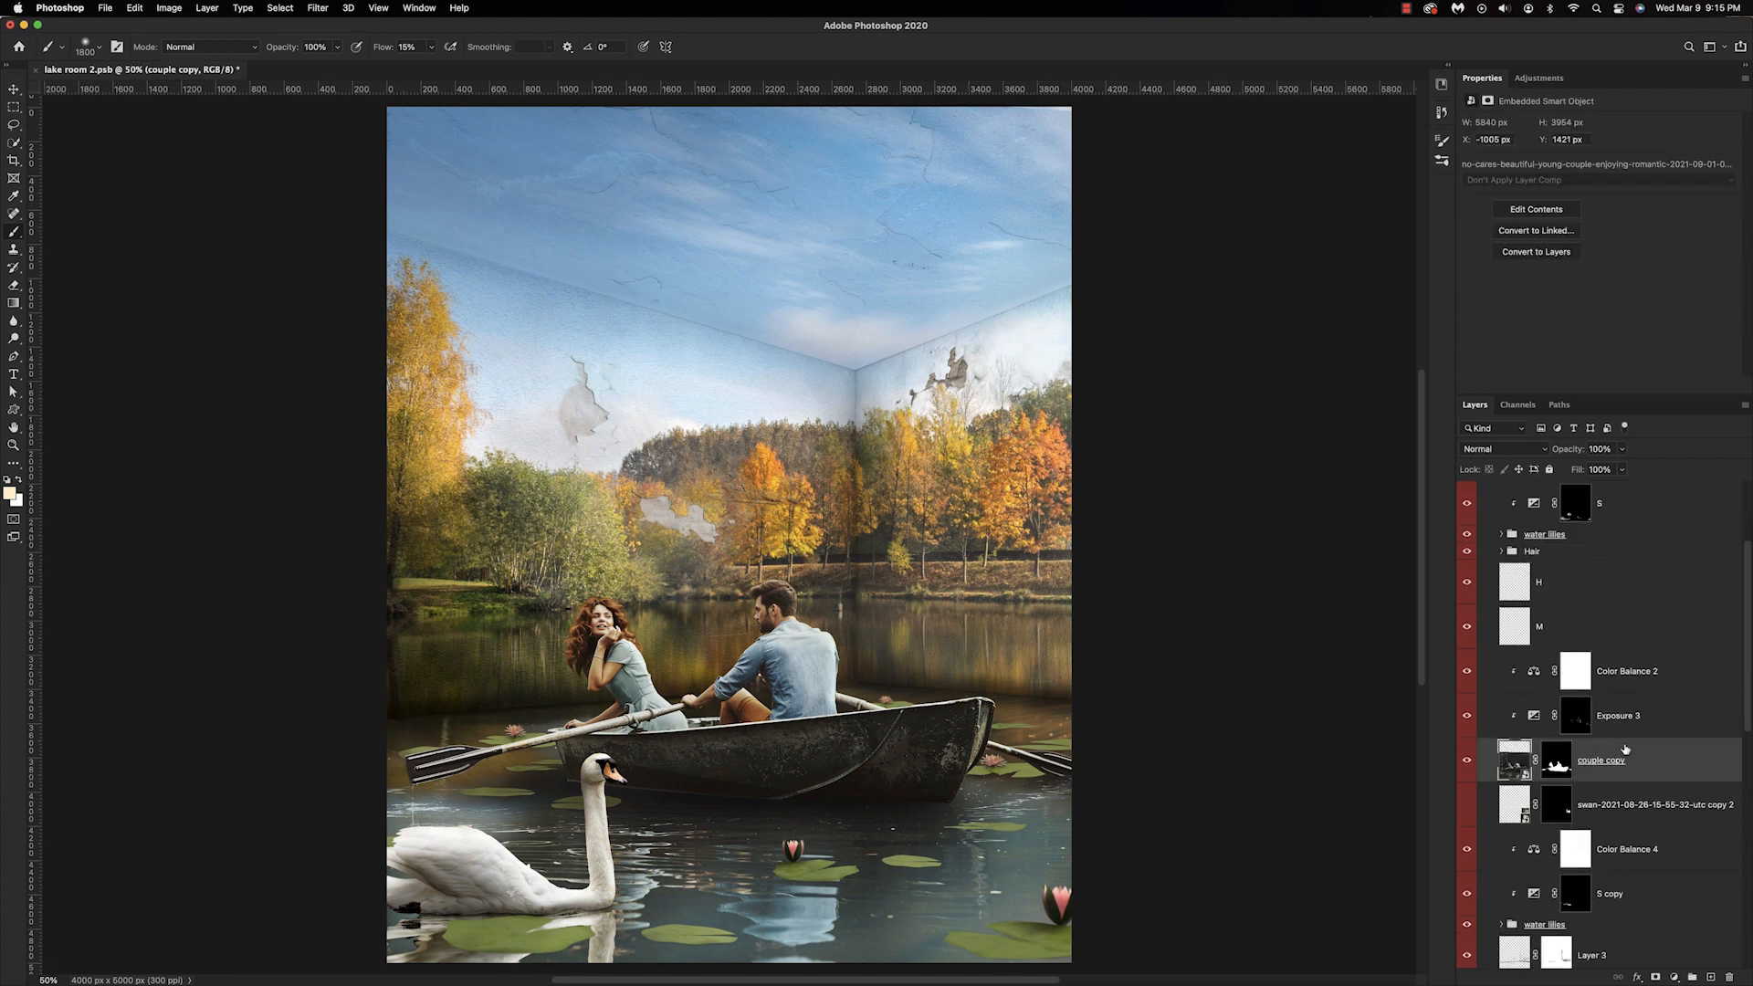
{"action": "left_click", "coordinate": [1674, 977]}
{"action": "left_click", "coordinate": [1677, 765]}
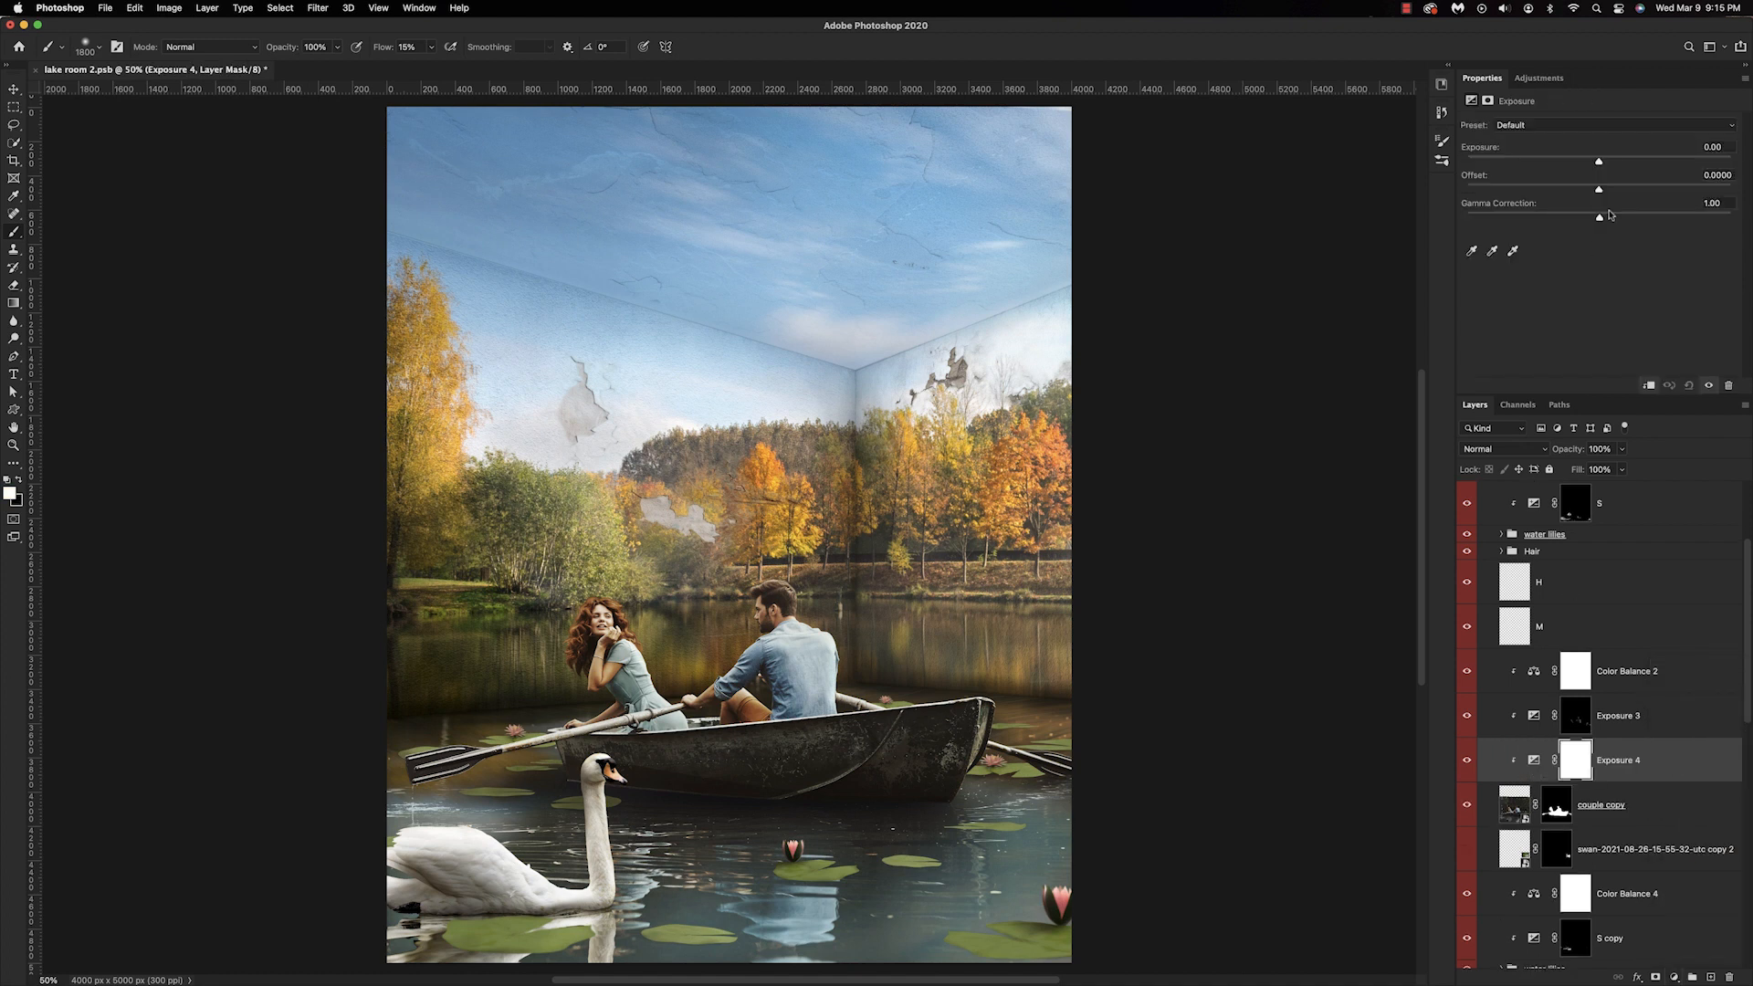
{"action": "left_click_drag", "start_coordinate": [1599, 162], "coordinate": [1616, 164]}
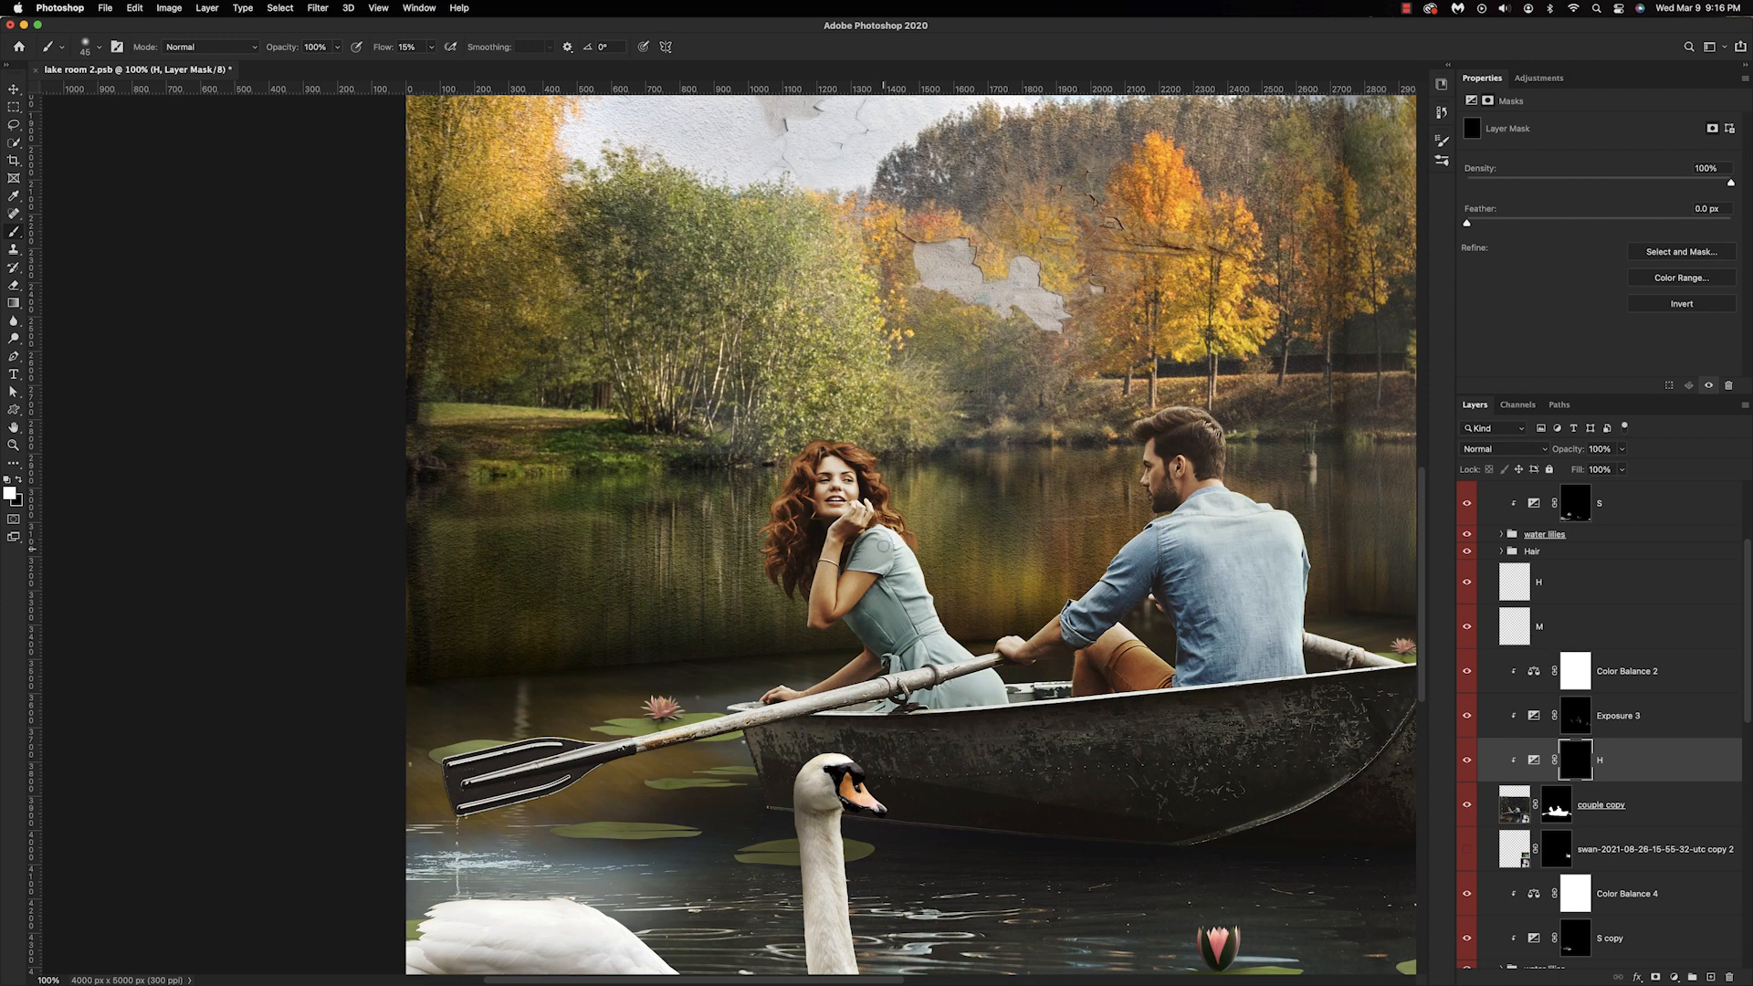
Paint highlights over the woman's hair, arm and dress on the H layer's mask with an 80 px brush.
{"action": "key", "text": "bracketright"}
{"action": "key", "text": "bracketright"}
{"action": "key", "text": "bracketright"}
{"action": "key", "text": "bracketright"}
{"action": "mouse_move", "coordinate": [825, 585]}
{"action": "left_mouse_down"}
{"action": "mouse_move", "coordinate": [823, 619]}
{"action": "mouse_move", "coordinate": [829, 544]}
{"action": "mouse_move", "coordinate": [865, 504]}
{"action": "mouse_move", "coordinate": [846, 457]}
{"action": "left_mouse_up"}
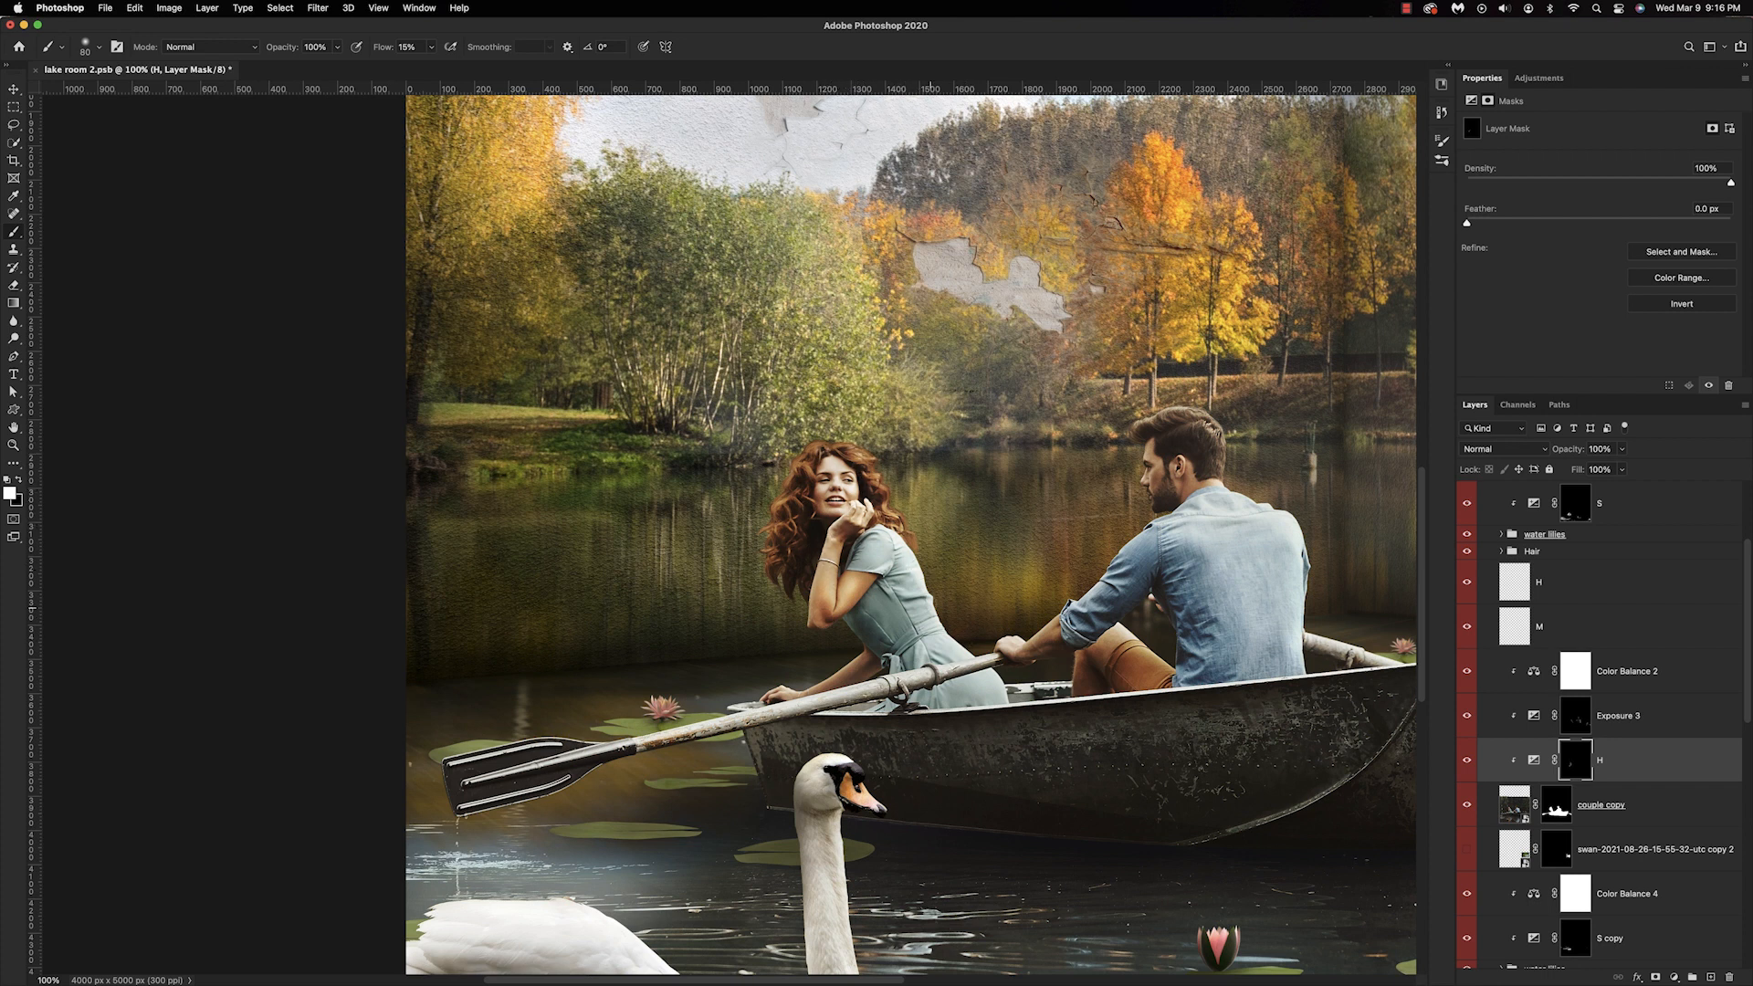
{"action": "left_click_drag", "start_coordinate": [883, 595], "coordinate": [915, 628]}
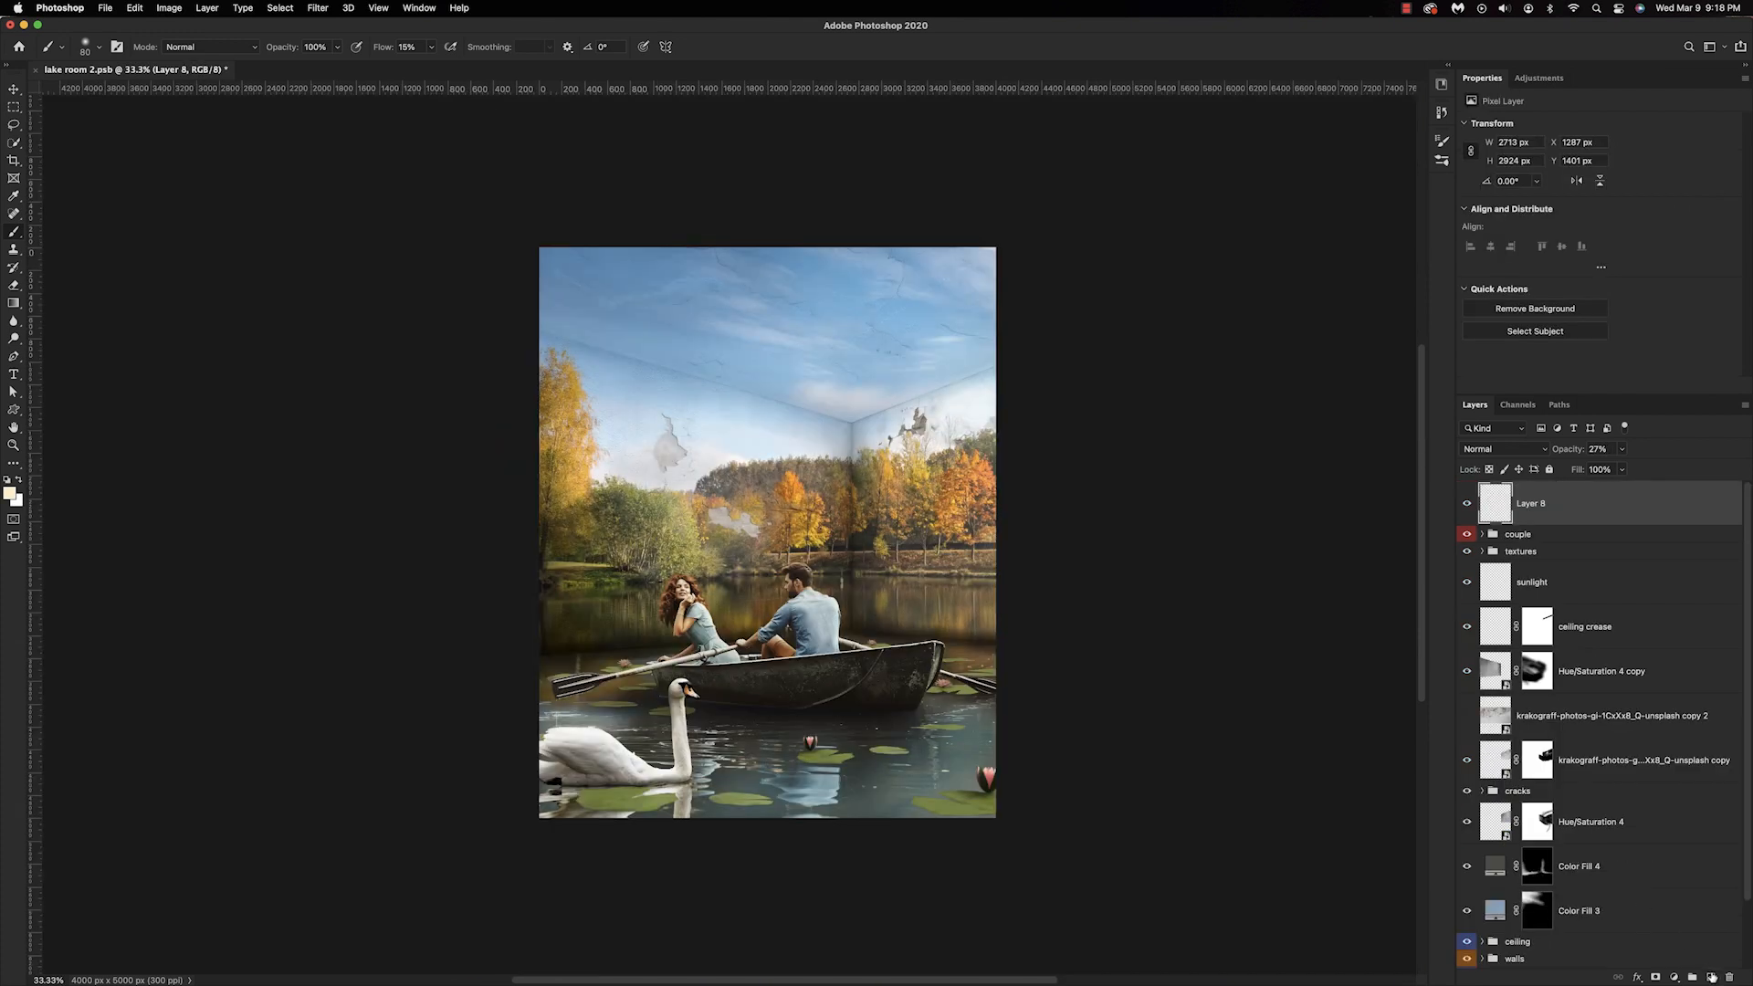
Stamp all visible layers onto a new top layer and convert it to a smart object.
{"action": "left_click", "coordinate": [1712, 978]}
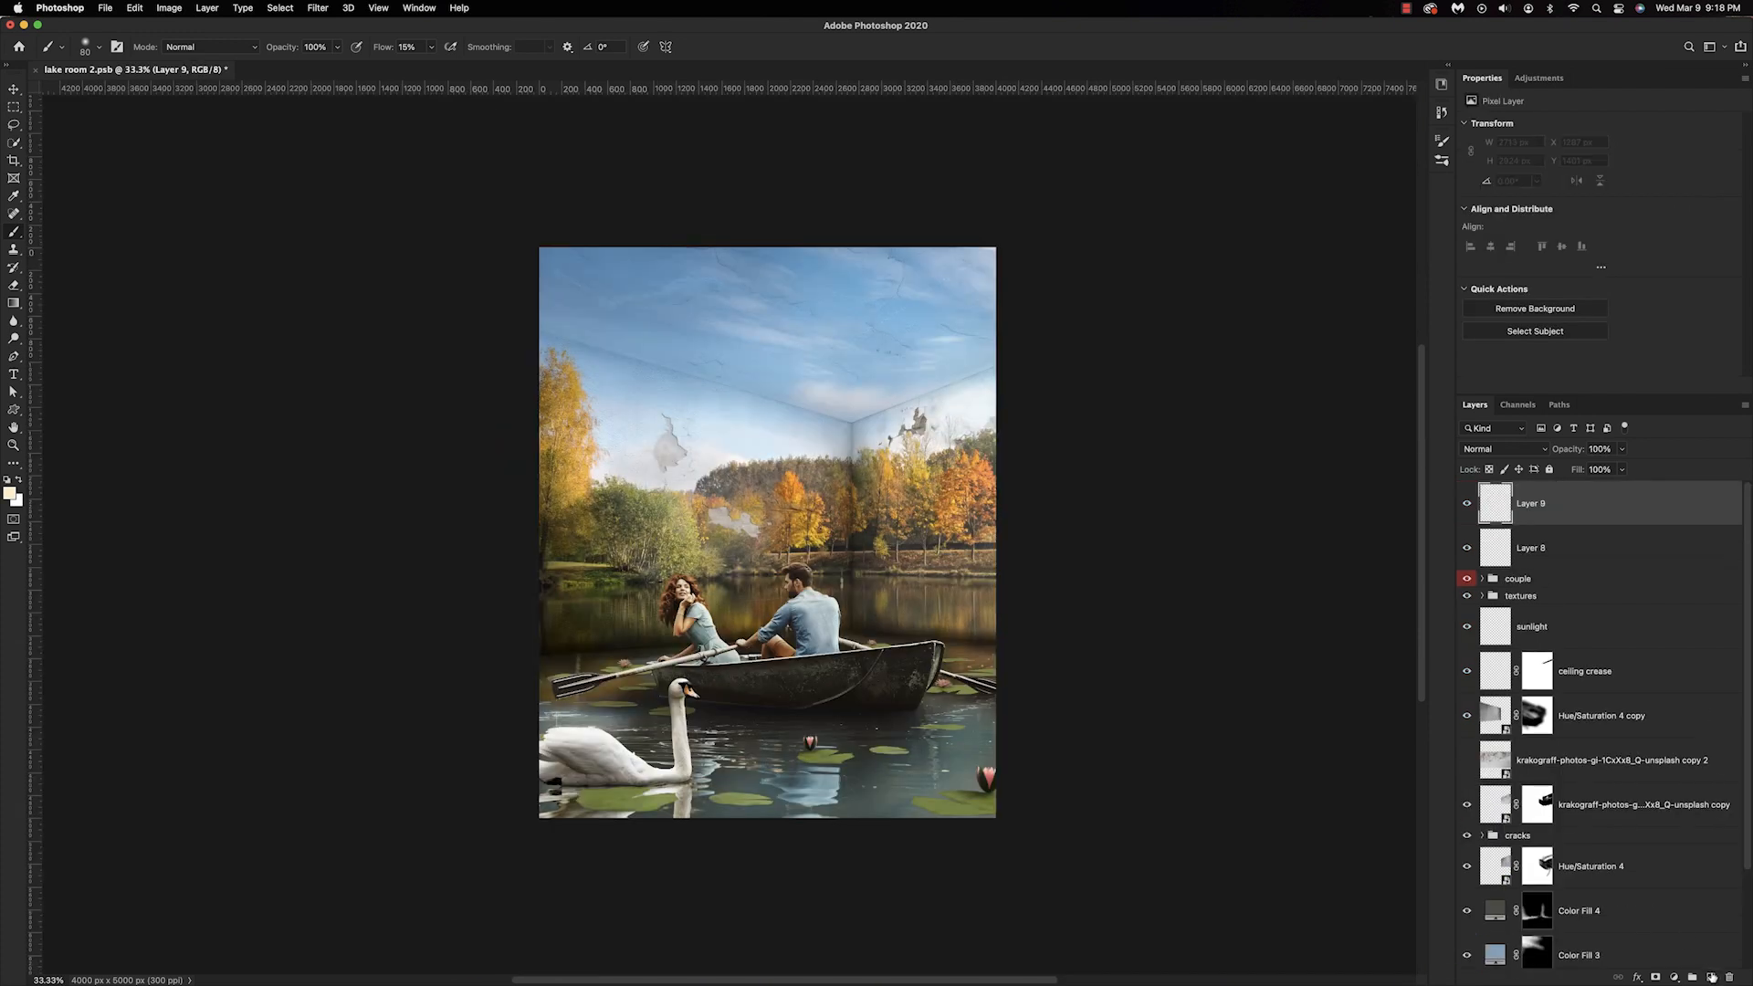
{"action": "key", "text": "super+alt+shift+e"}
{"action": "right_click", "coordinate": [1597, 513]}
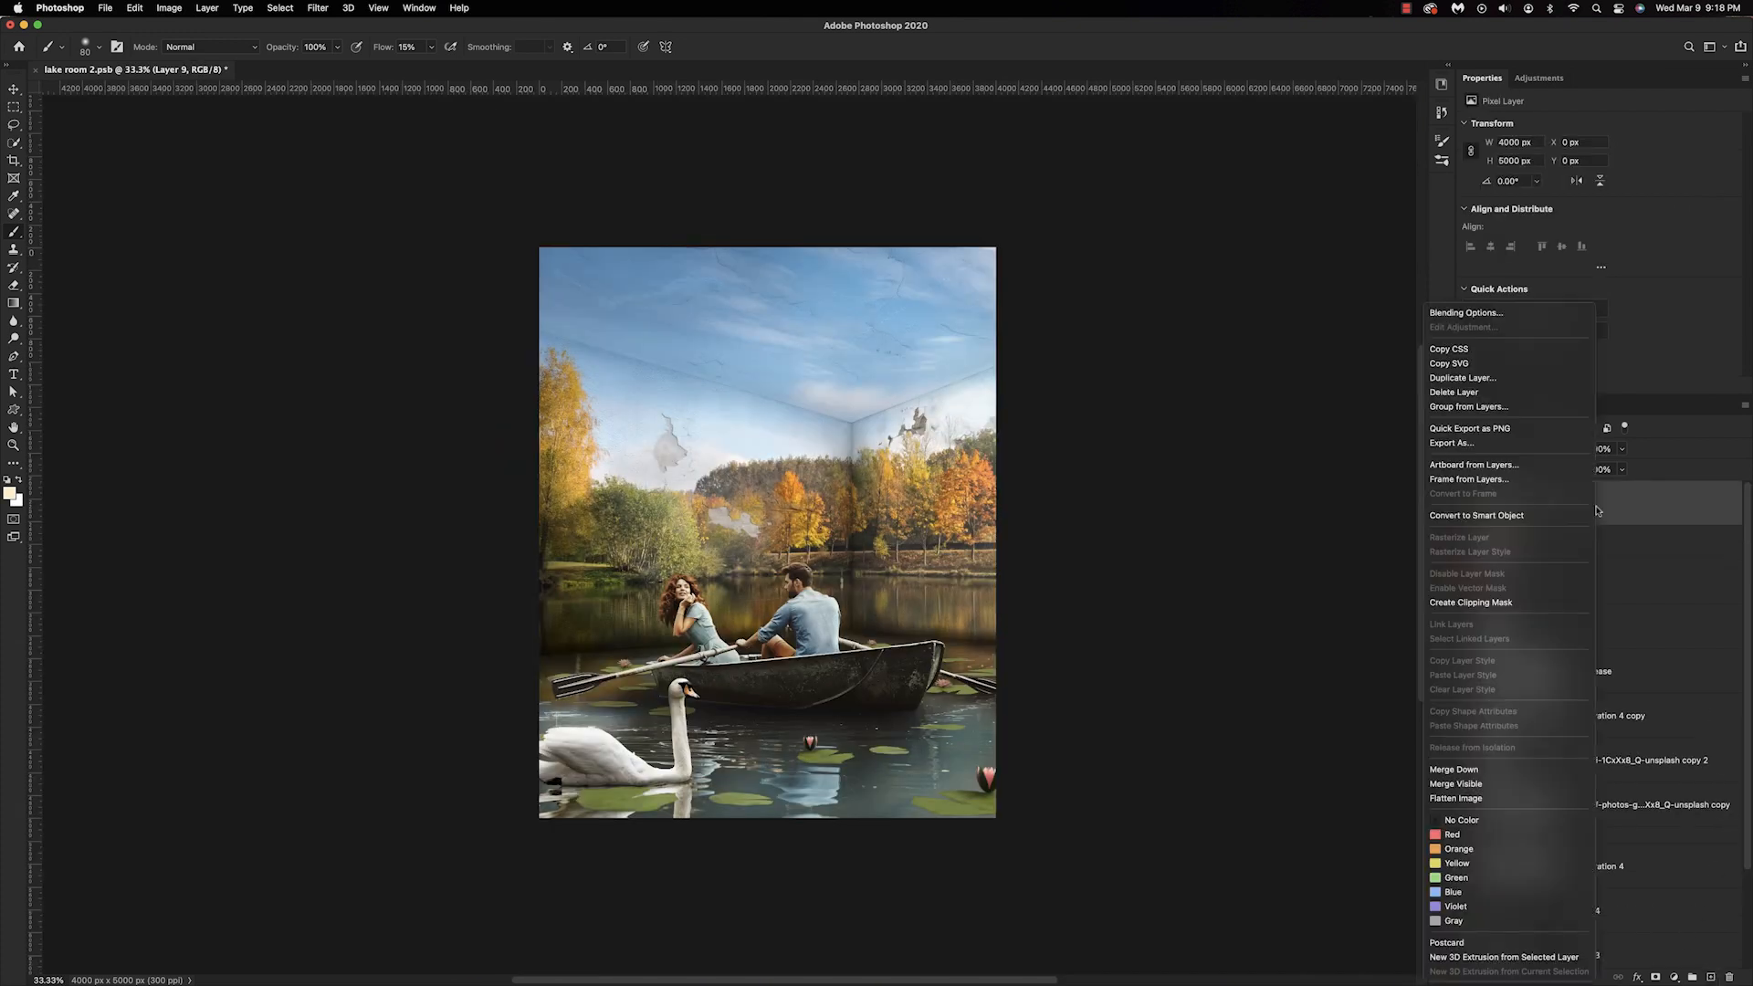
{"action": "left_click", "coordinate": [1539, 517]}
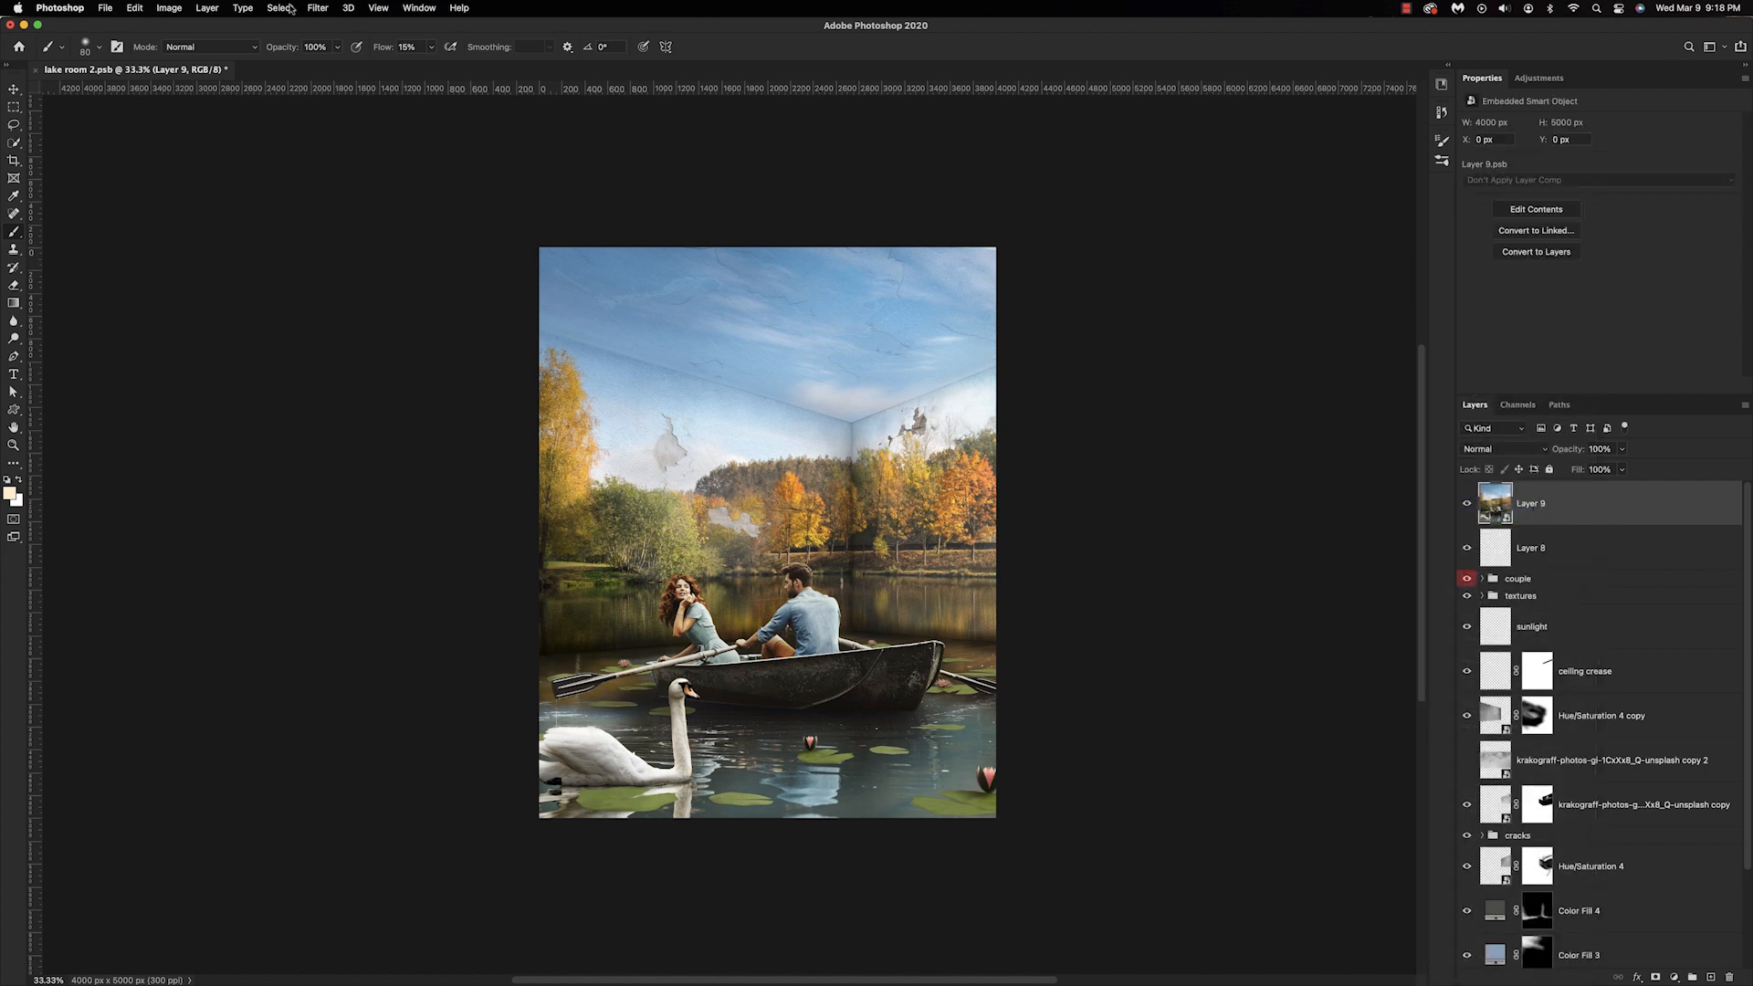
Start a Camera Raw Filter with contrast +15, shadows -10, slightly raised vibrance, and sharpening 42 with masking 39.
{"action": "left_click", "coordinate": [318, 8]}
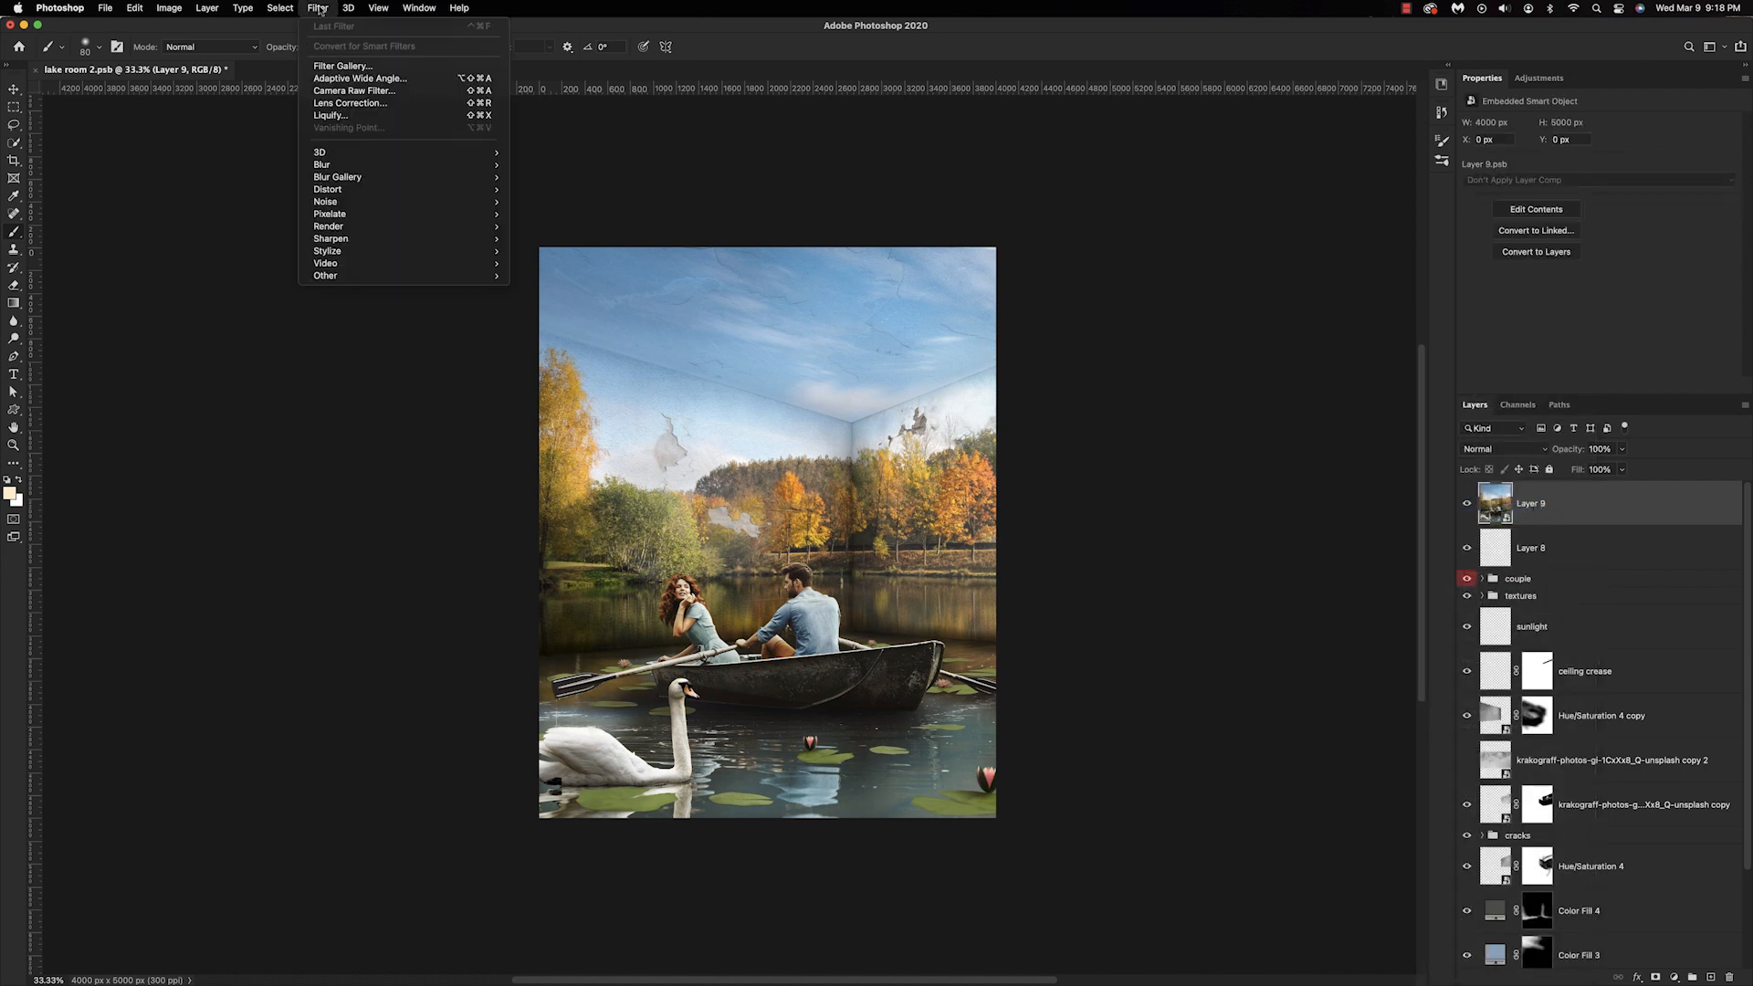
{"action": "left_click", "coordinate": [352, 90]}
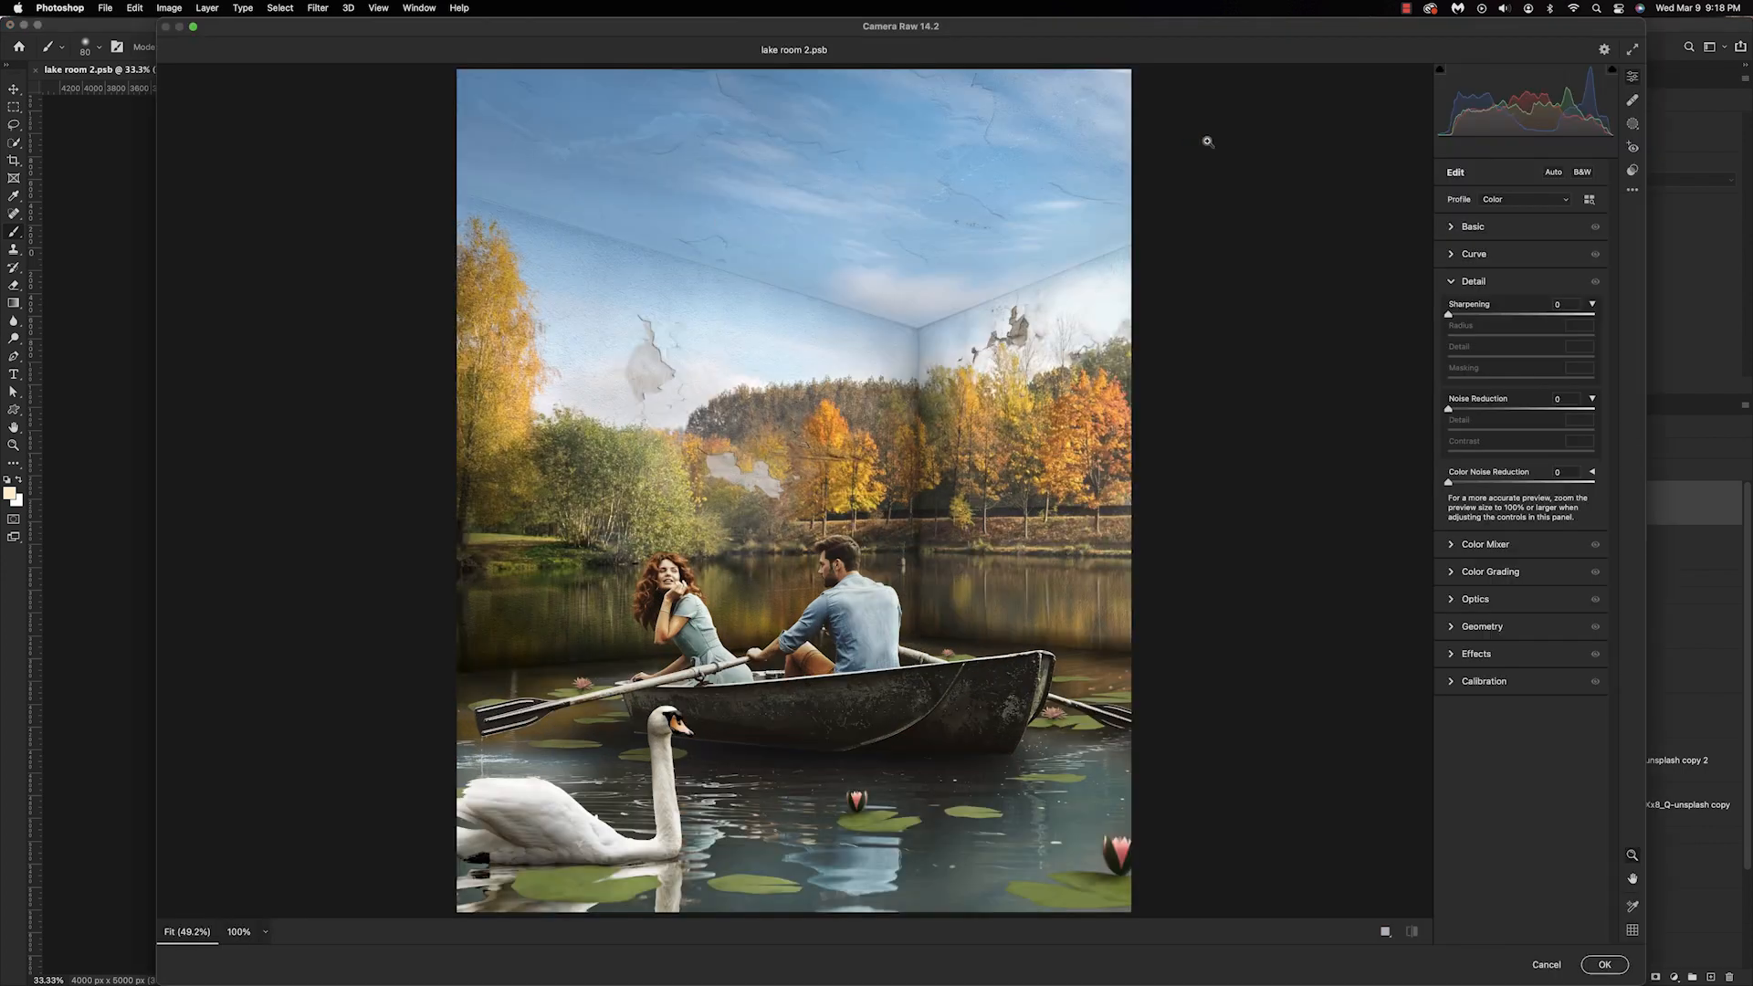
{"action": "left_click", "coordinate": [1452, 229]}
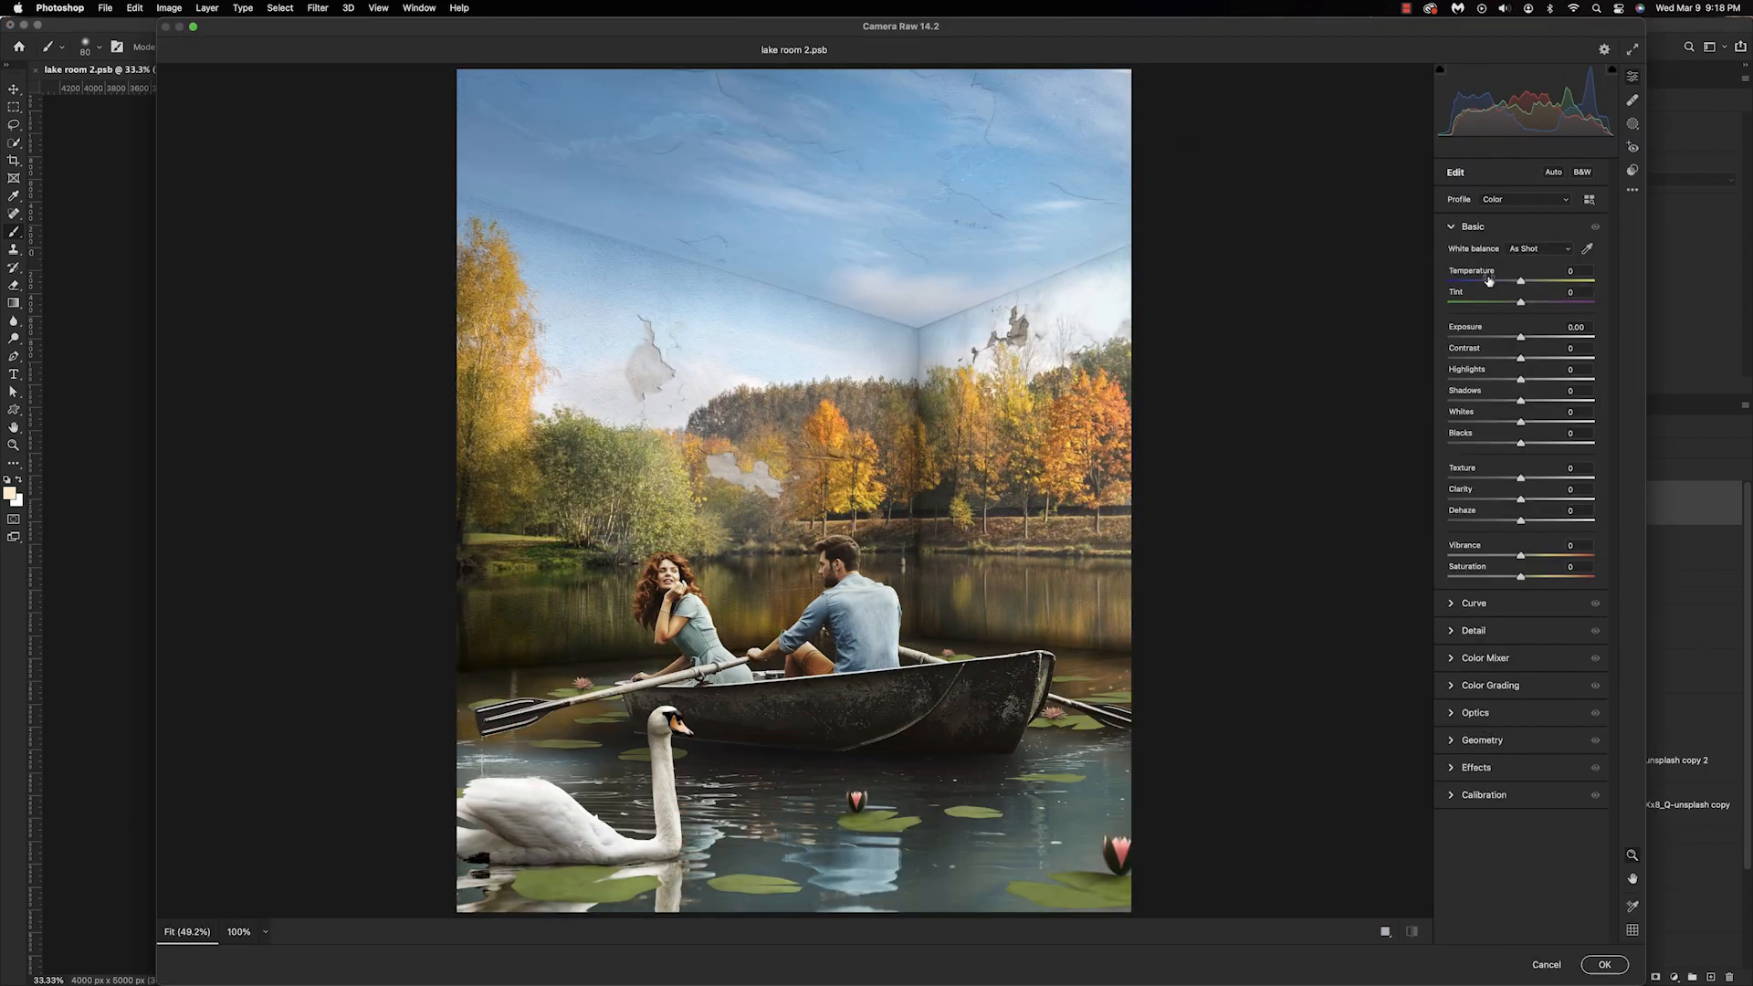
{"action": "left_click_drag", "start_coordinate": [1521, 360], "coordinate": [1514, 407]}
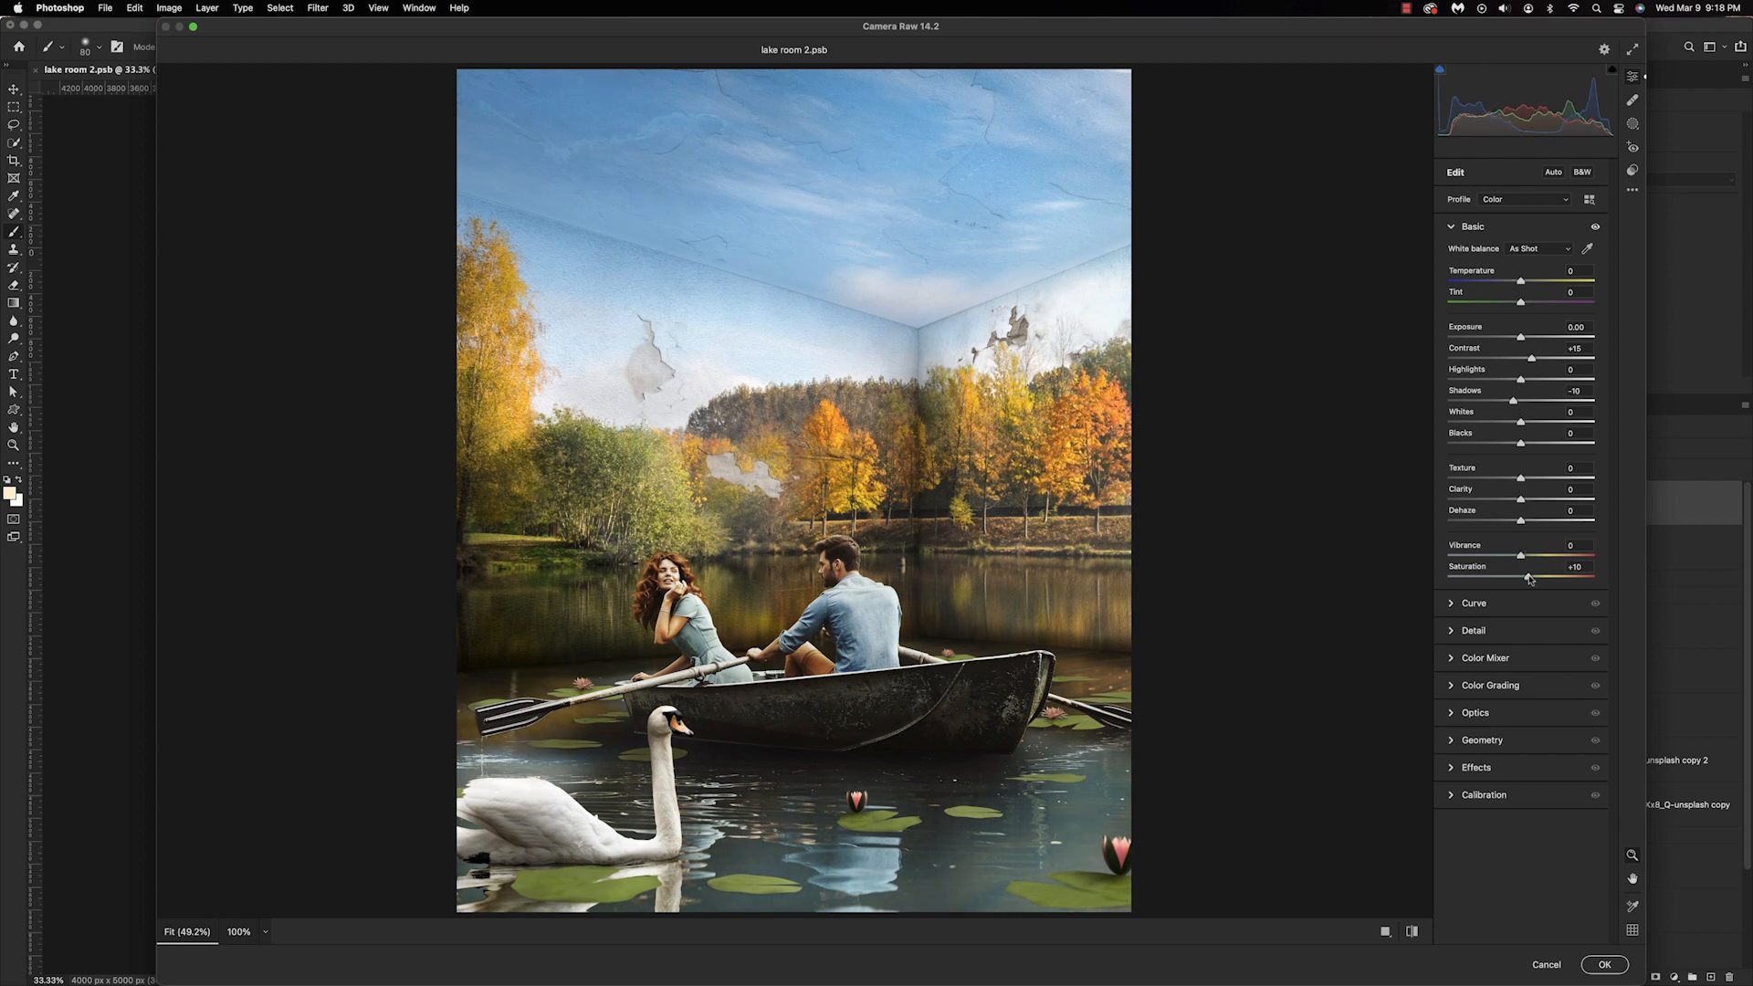
{"action": "left_click_drag", "start_coordinate": [1521, 555], "coordinate": [1532, 555]}
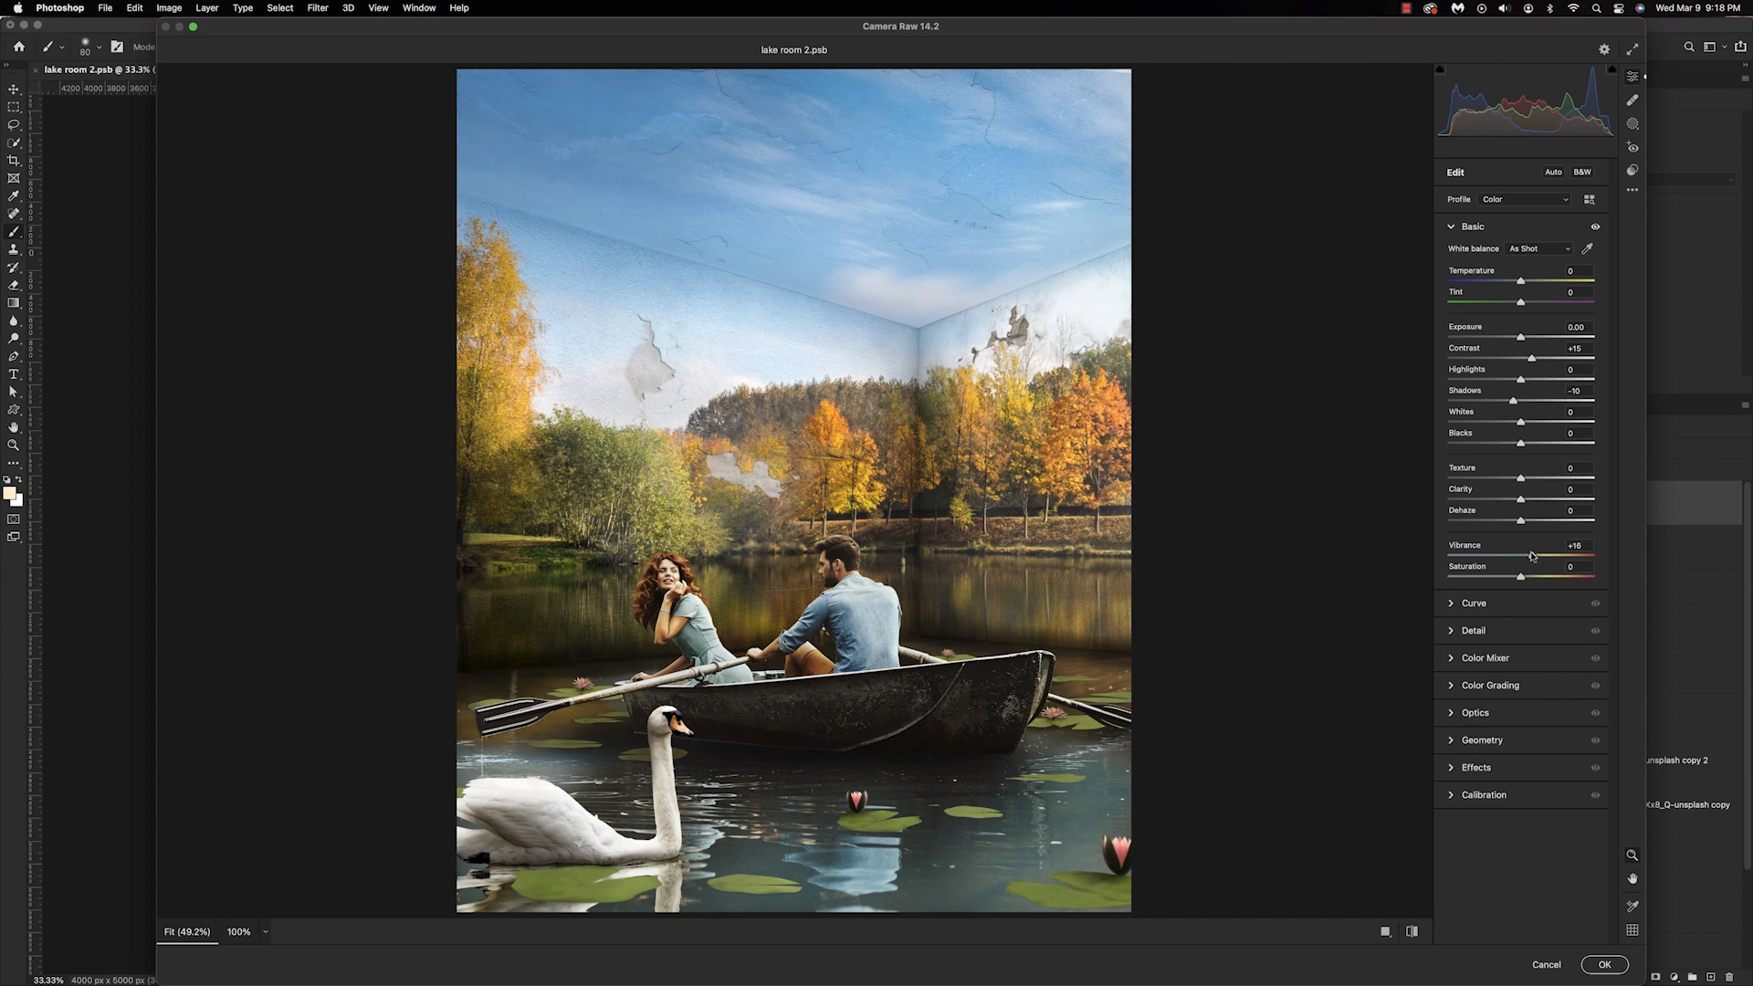
{"action": "left_click", "coordinate": [1451, 631]}
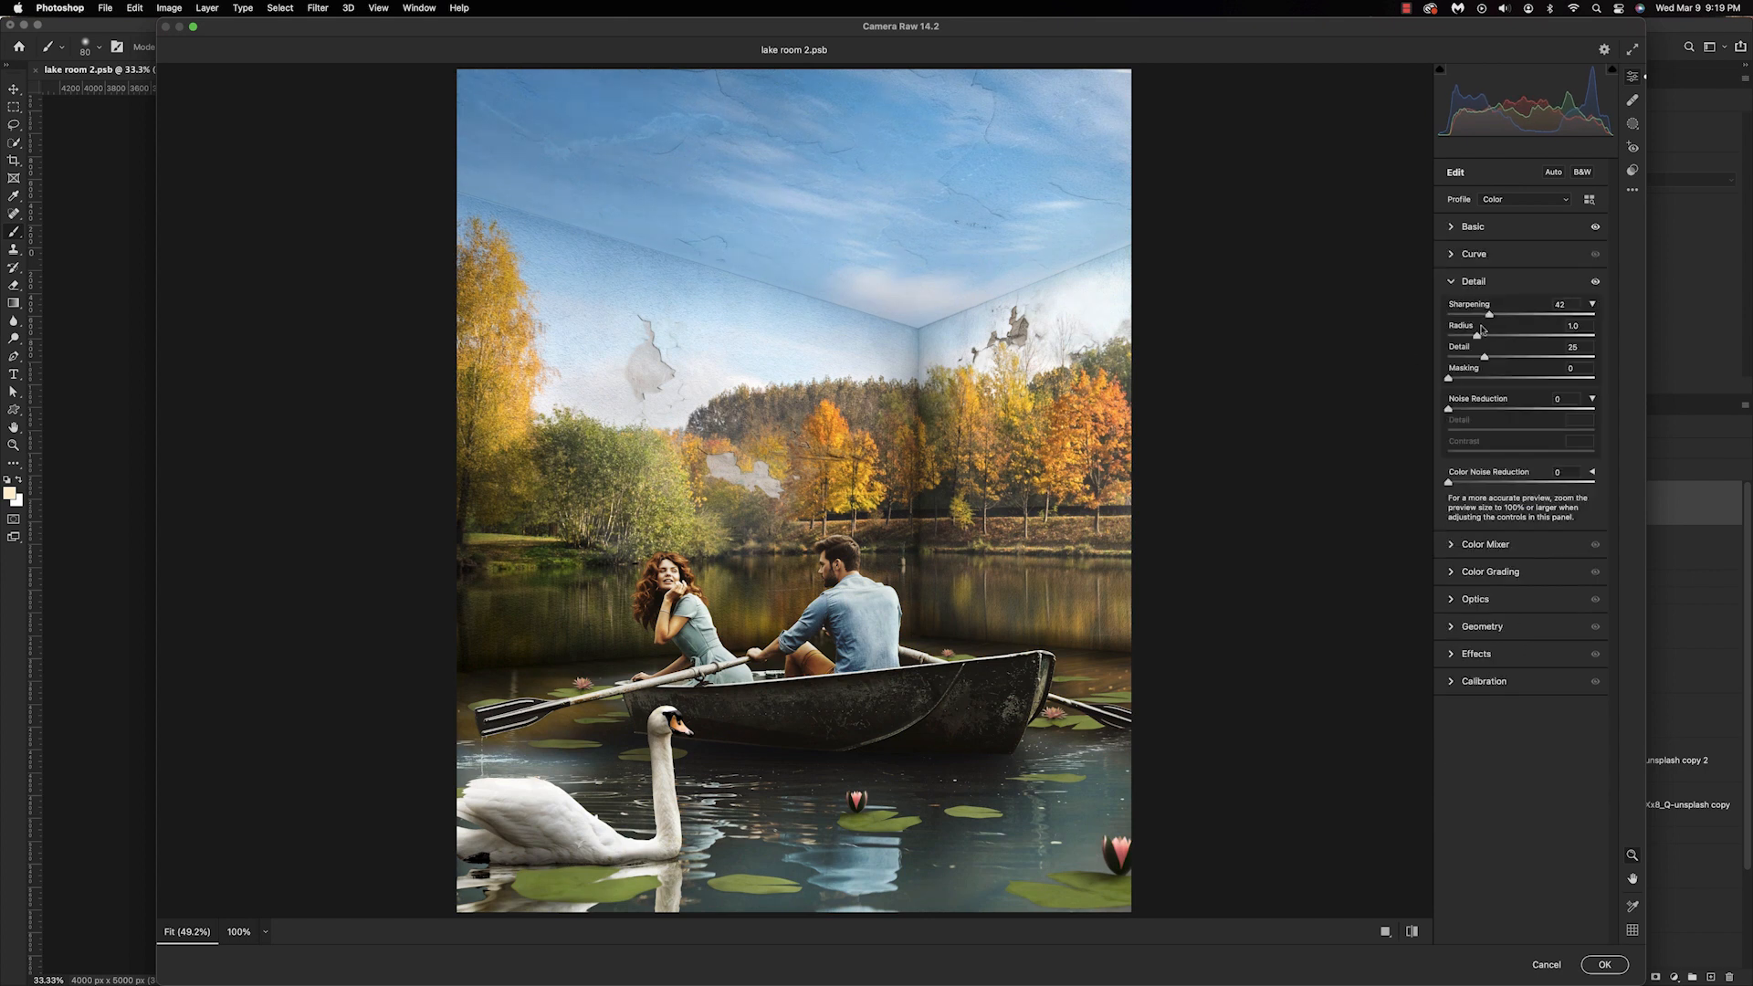
{"action": "left_click_drag", "start_coordinate": [1449, 378], "coordinate": [1504, 378]}
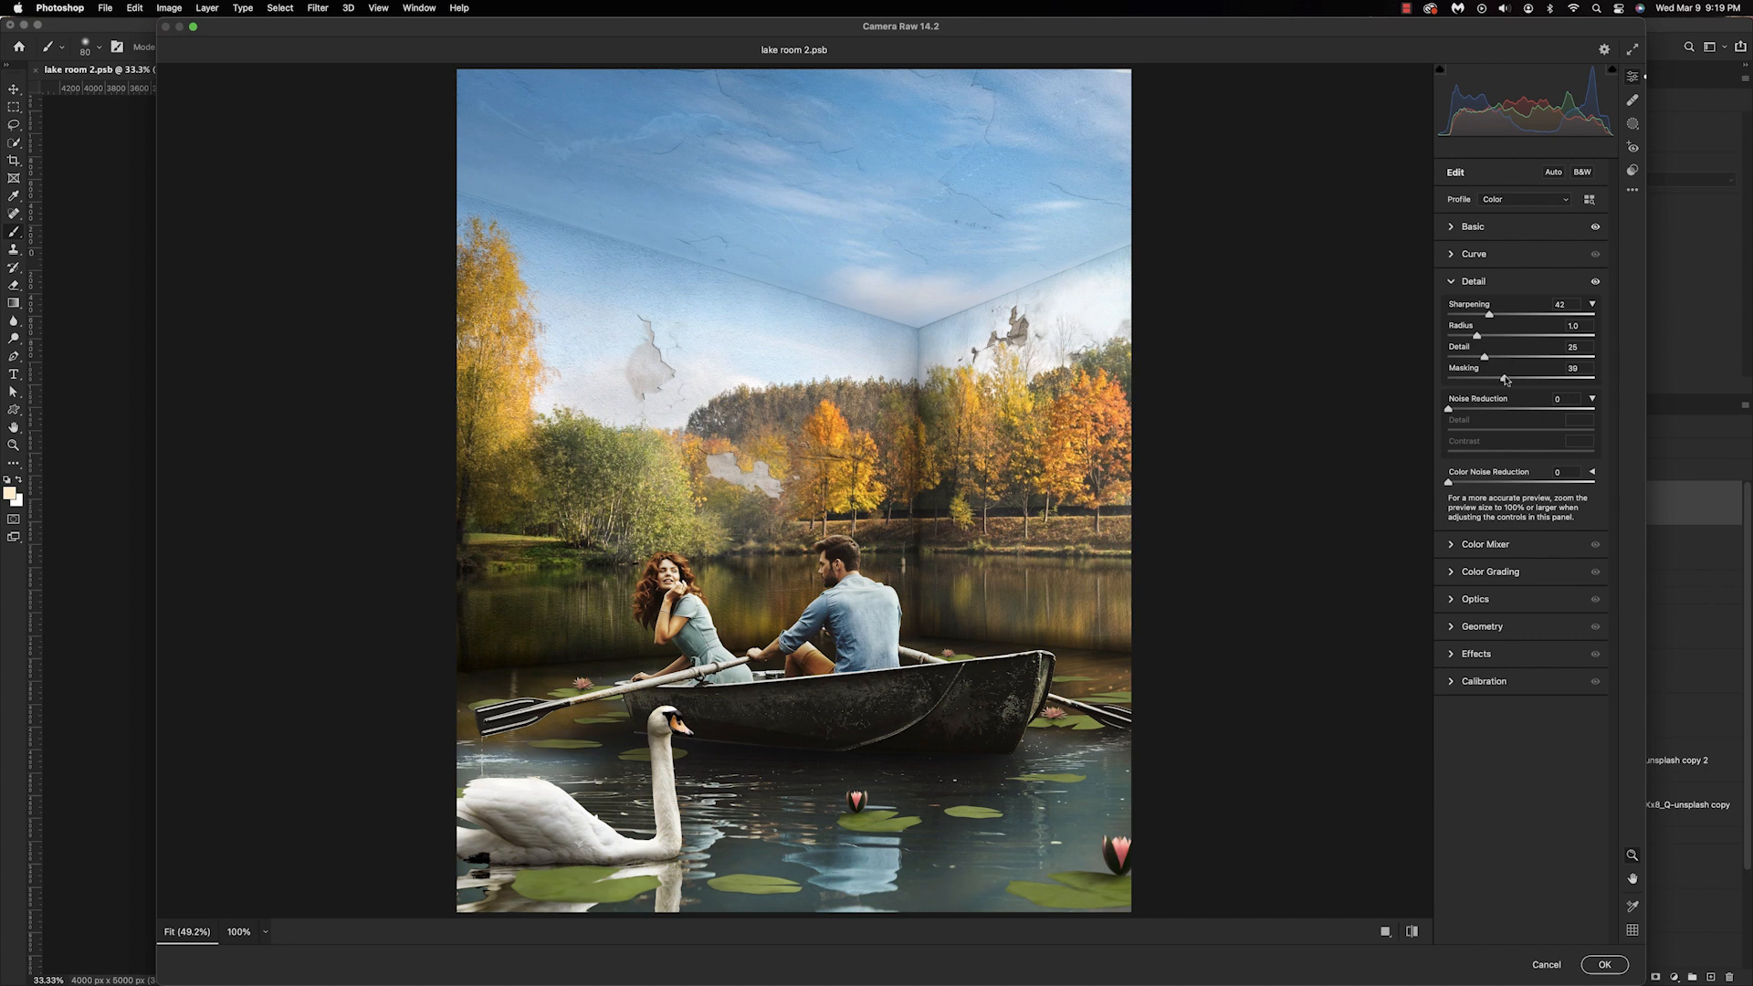
In the HSL colour mixer, set the hue of yellows to -13, greens to -11 and blues to -8, and blues saturation to -11.
{"action": "left_click", "coordinate": [1461, 546]}
{"action": "mouse_move", "coordinate": [1520, 473]}
{"action": "left_mouse_down"}
{"action": "mouse_move", "coordinate": [1482, 473]}
{"action": "mouse_move", "coordinate": [1520, 473]}
{"action": "mouse_move", "coordinate": [1502, 494]}
{"action": "mouse_move", "coordinate": [1515, 503]}
{"action": "left_mouse_up"}
{"action": "left_click", "coordinate": [1492, 351]}
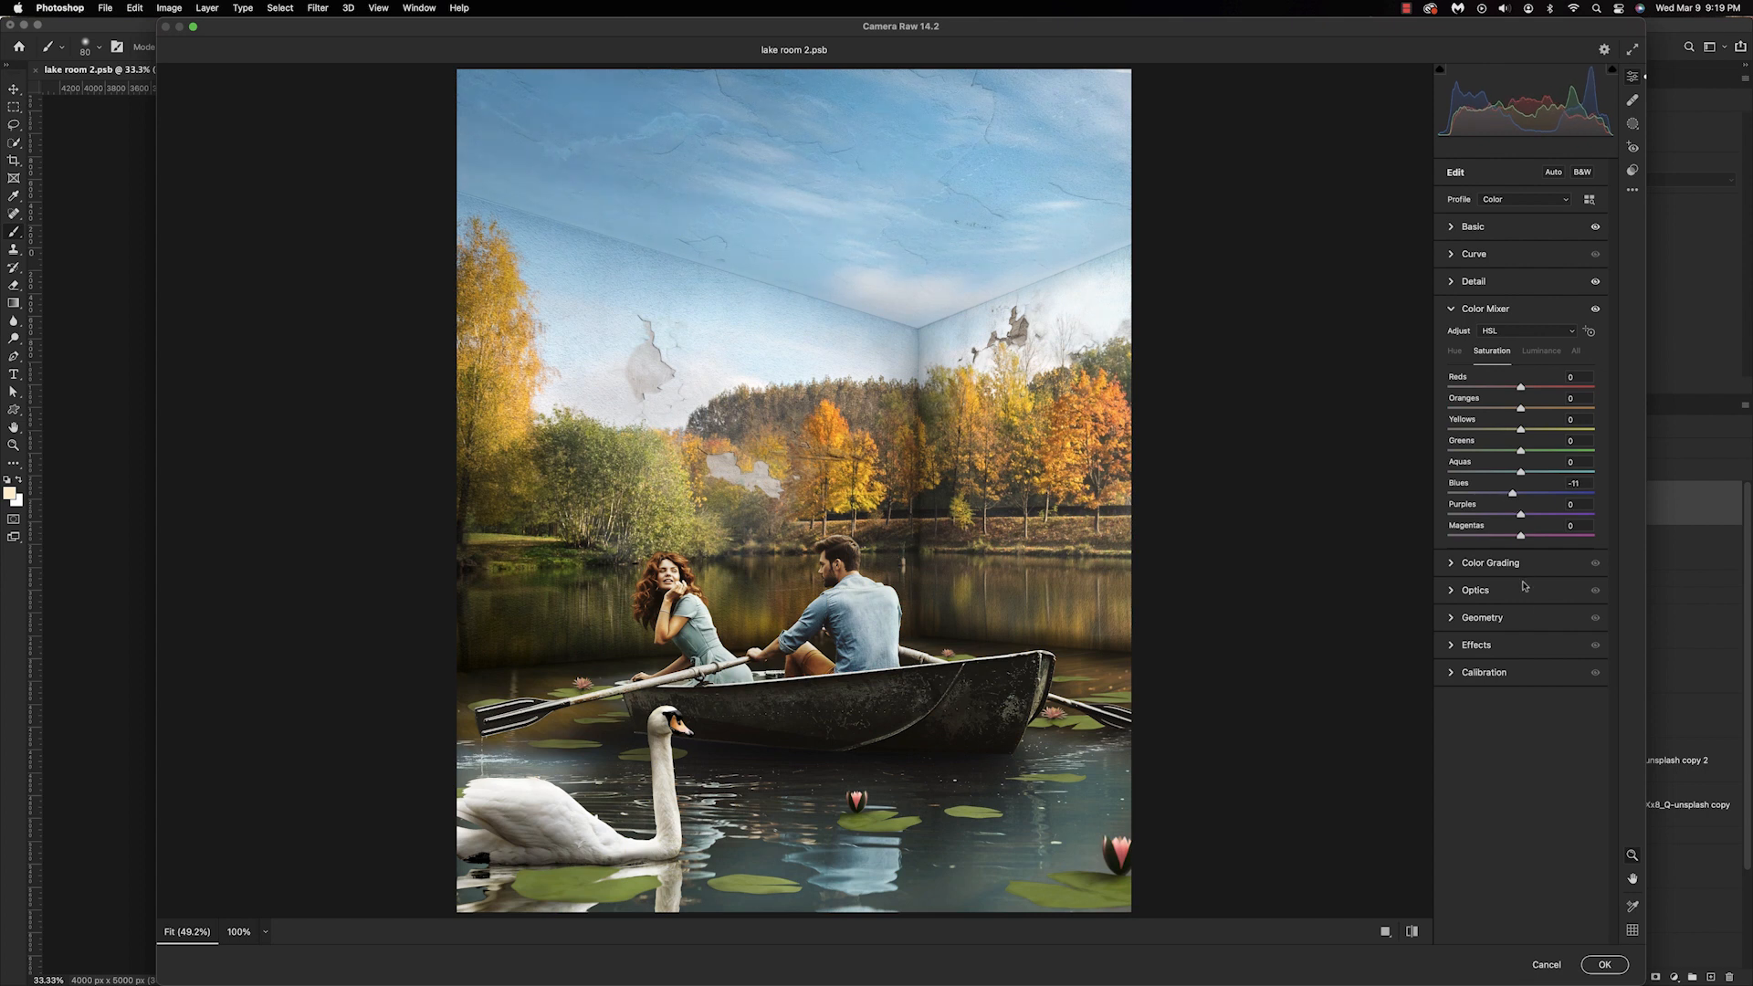
{"action": "left_click", "coordinate": [1455, 351]}
{"action": "left_click_drag", "start_coordinate": [1521, 429], "coordinate": [1512, 456]}
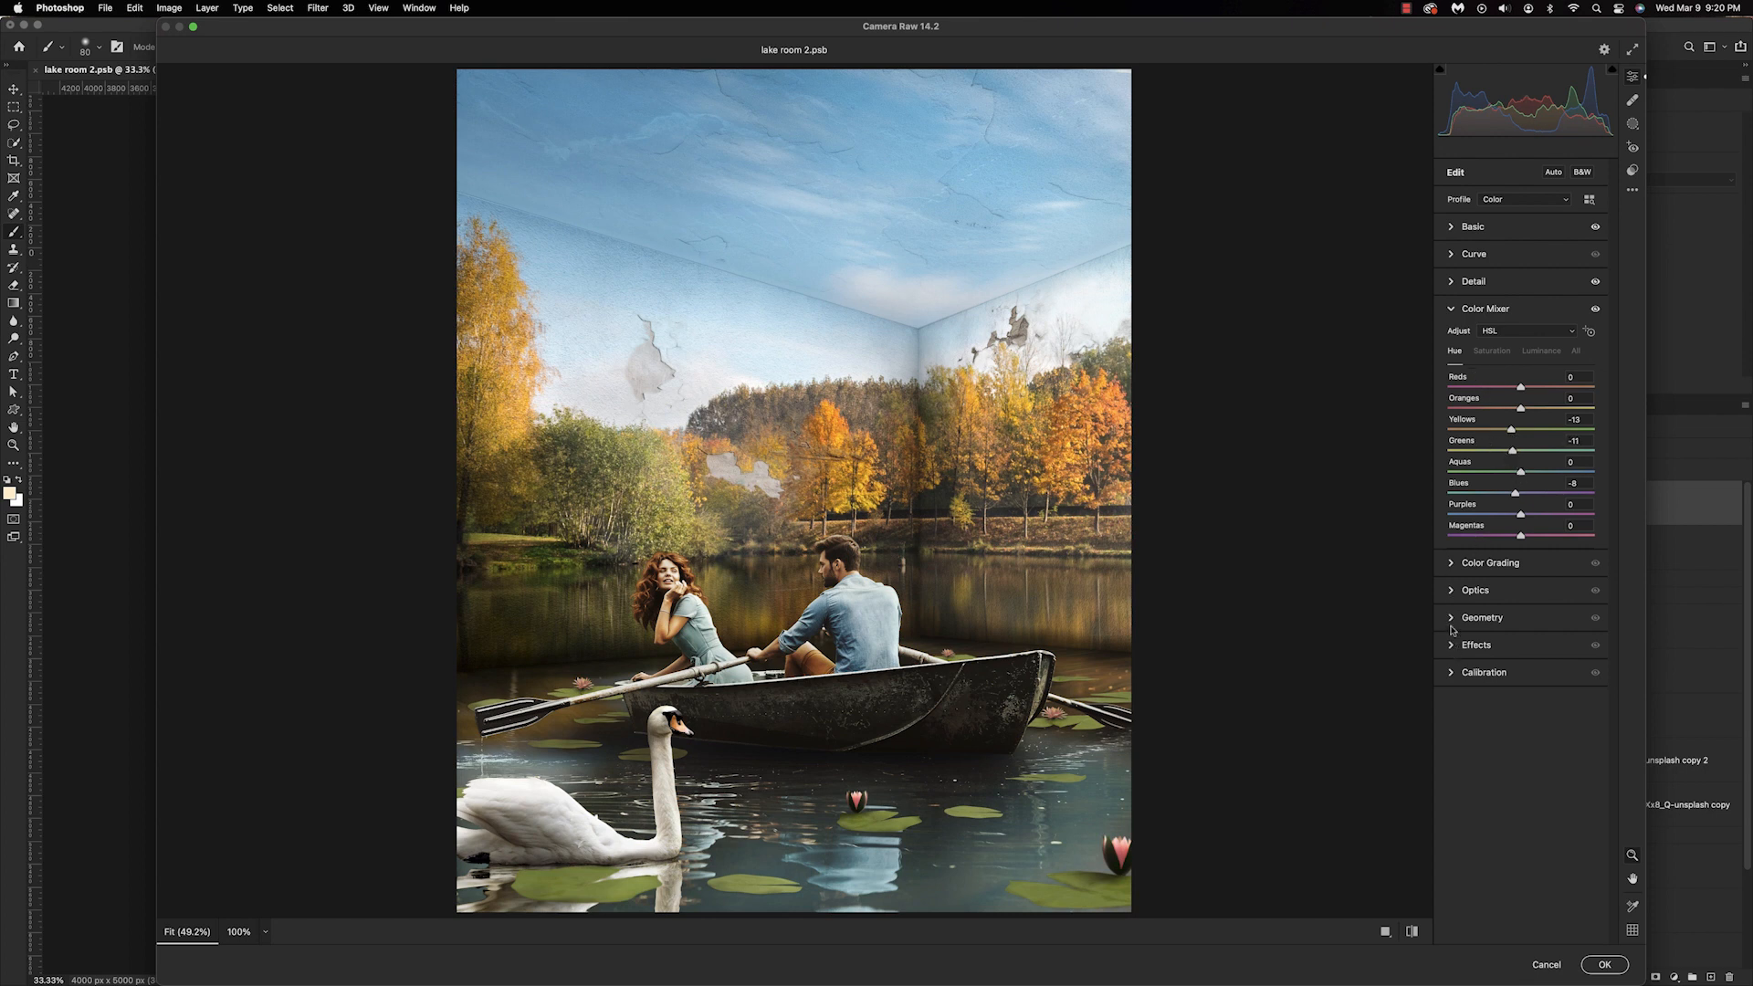
Colour grade the midtones towards orange and the highlights towards light blue, and add a slight tint to the shadows.
{"action": "left_click", "coordinate": [1451, 563]}
{"action": "left_click_drag", "start_coordinate": [1520, 431], "coordinate": [1524, 427]}
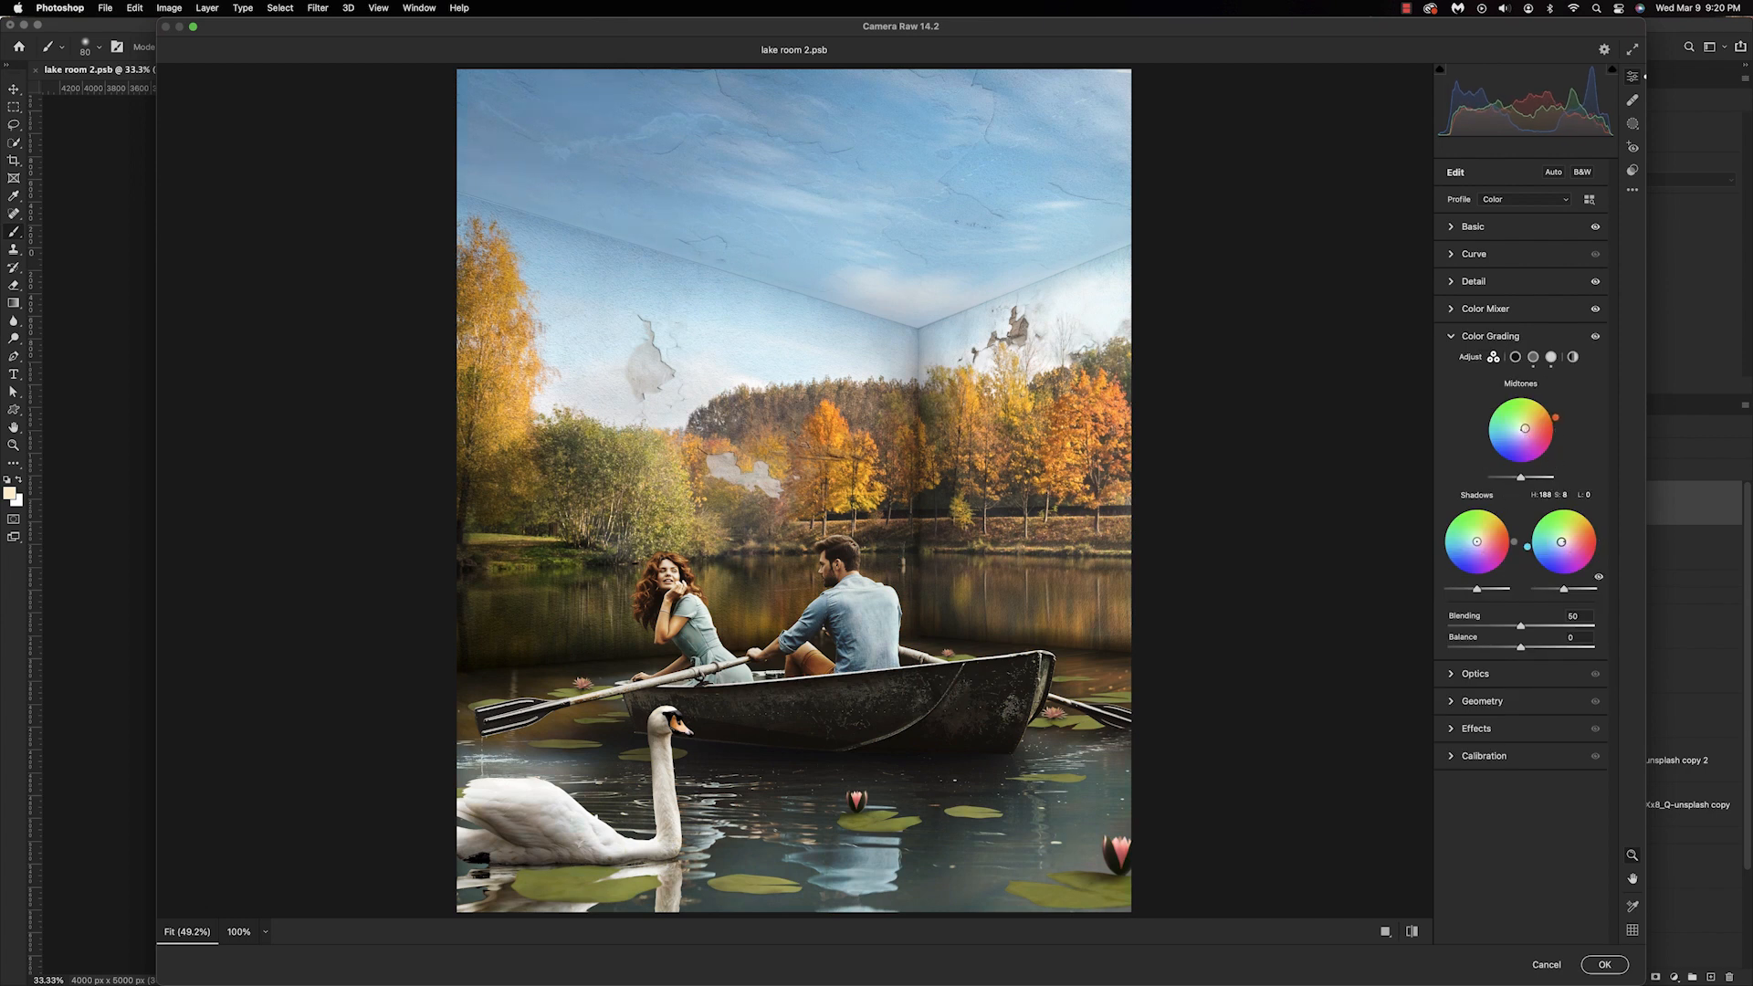
{"action": "left_click_drag", "start_coordinate": [1476, 542], "coordinate": [1479, 541]}
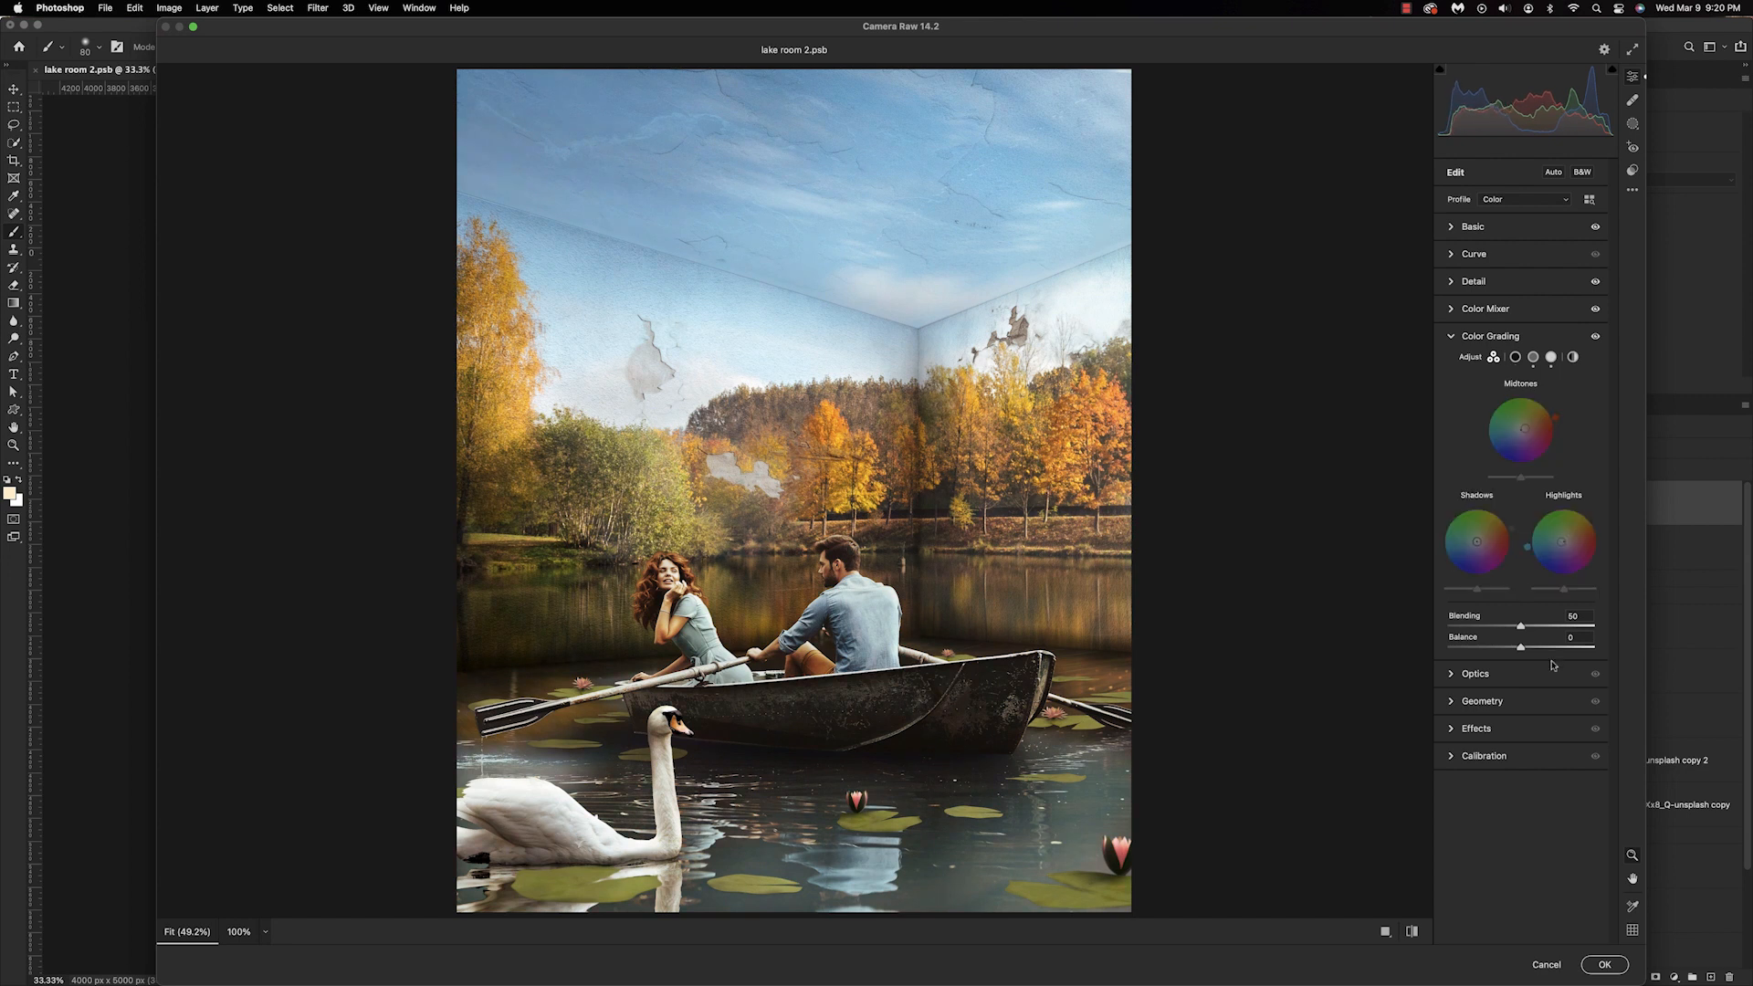
Set grain to 19 and vignetting to -18 with feather 100, and apply the Camera Raw Filter.
{"action": "left_click", "coordinate": [1480, 729]}
{"action": "left_click_drag", "start_coordinate": [1452, 453], "coordinate": [1507, 480]}
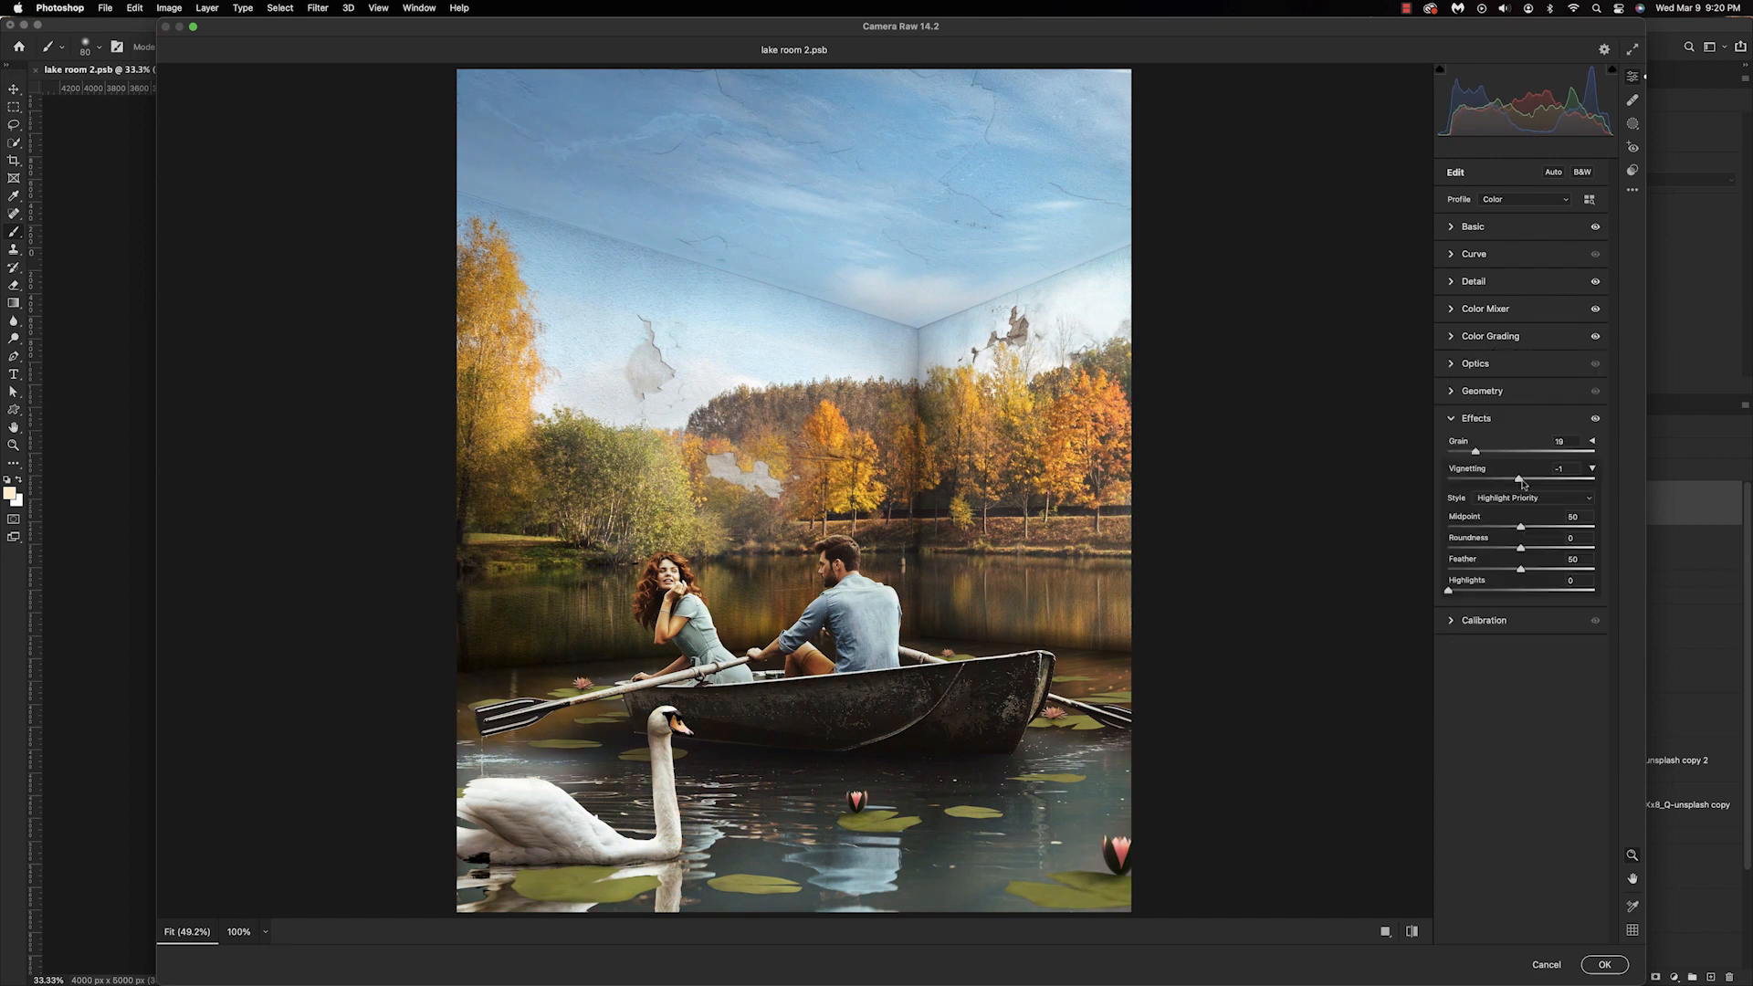
{"action": "left_click_drag", "start_coordinate": [1521, 572], "coordinate": [1598, 570]}
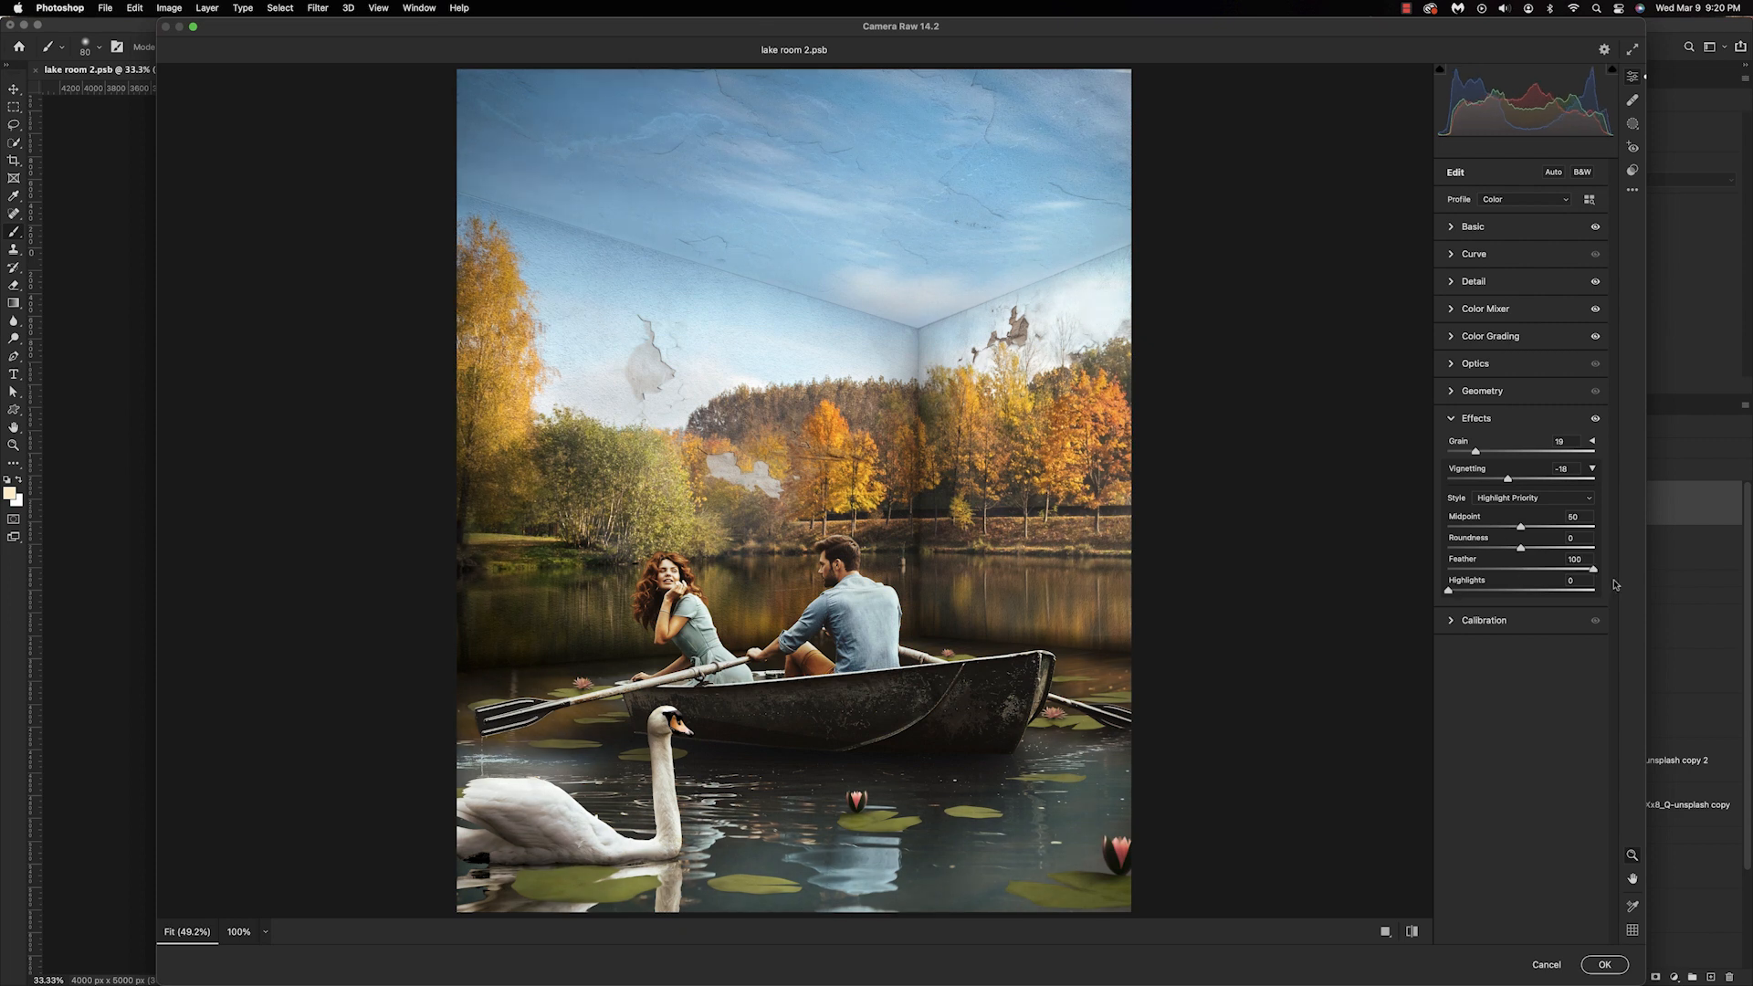
{"action": "left_click", "coordinate": [1605, 964]}
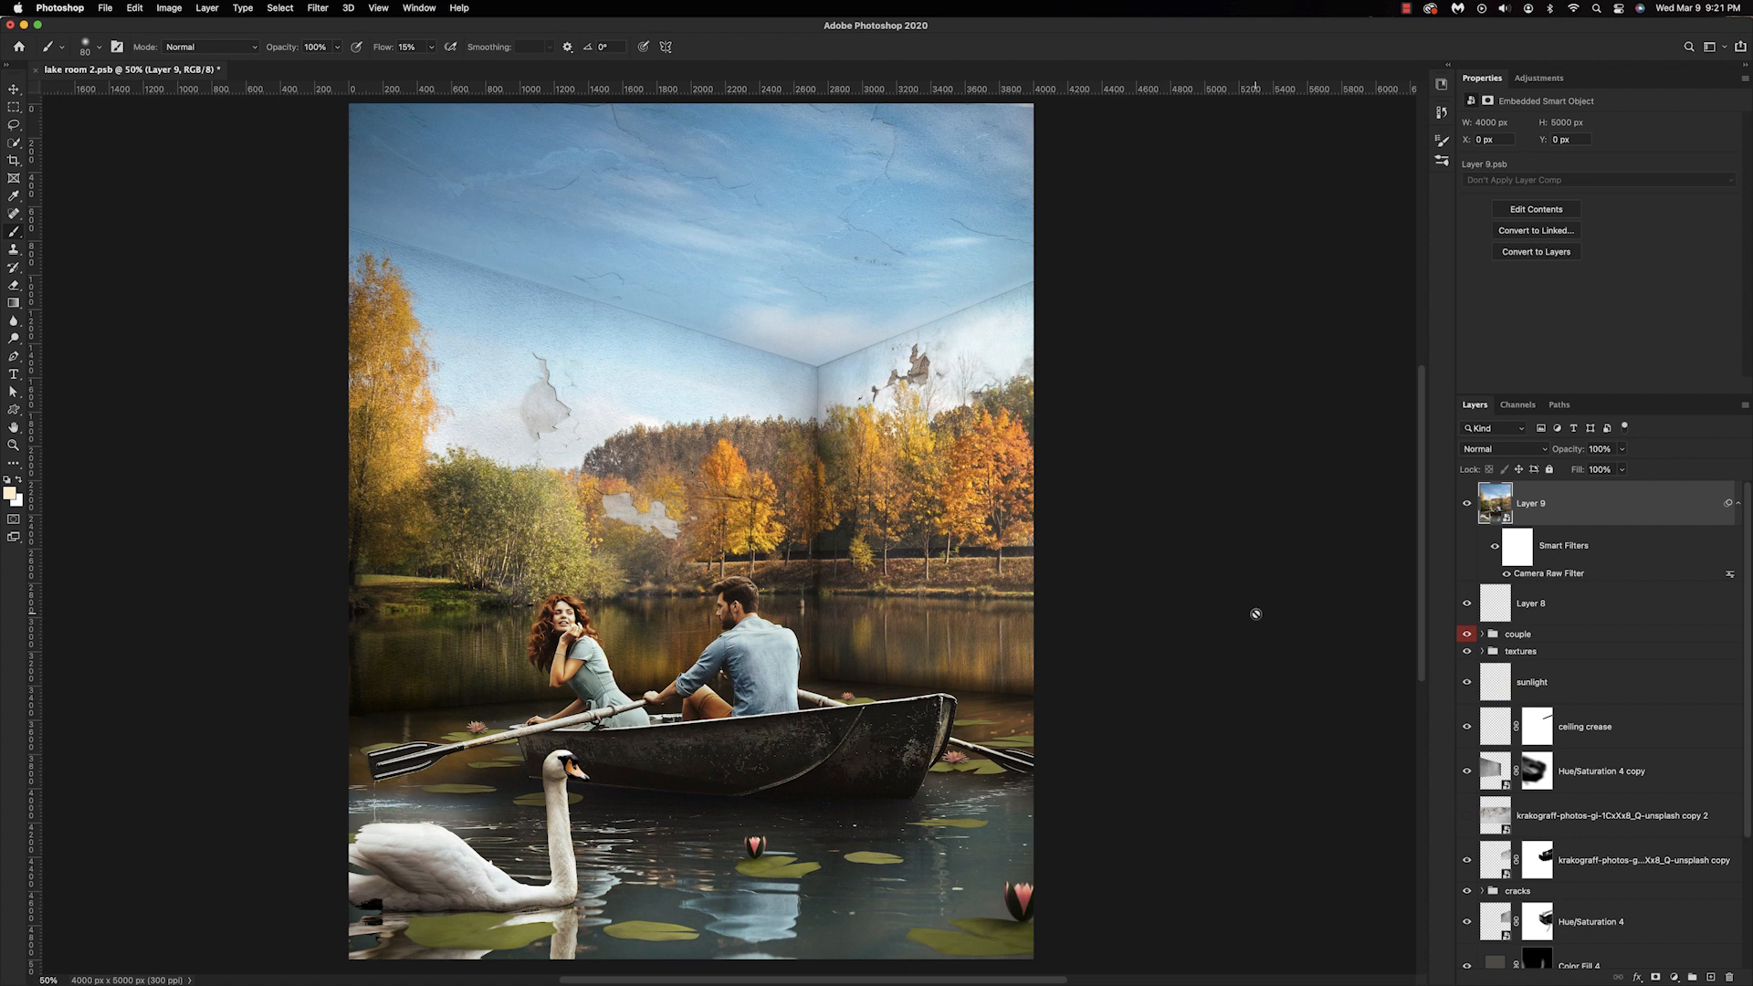